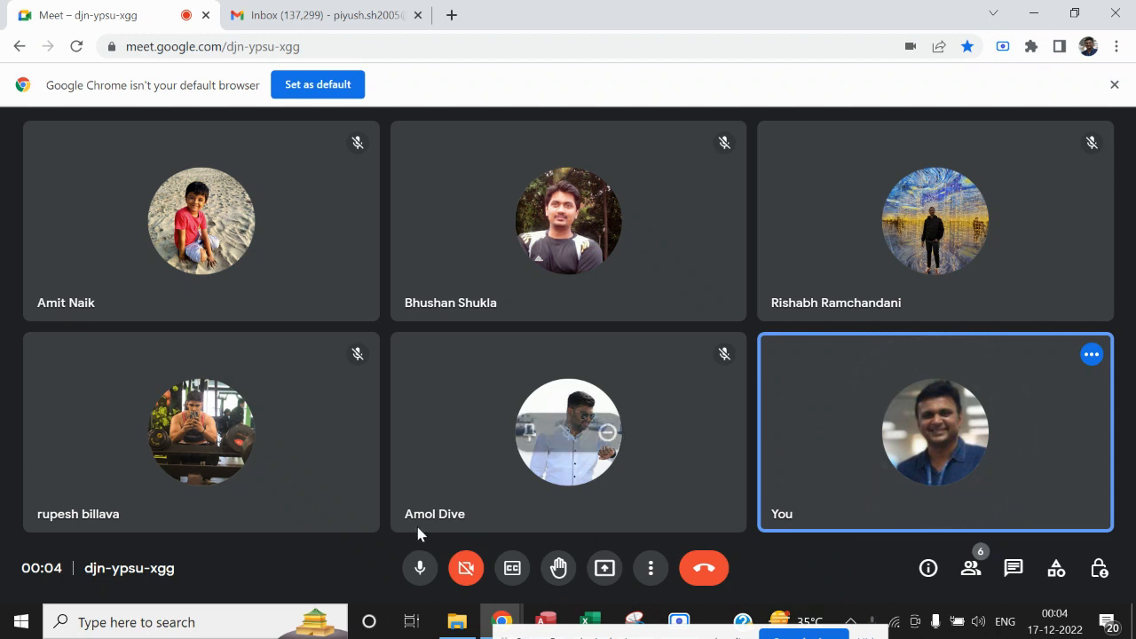
Mute the microphone and move the Screen Recorder sharing bar clear of the call controls
left_click(420, 569)
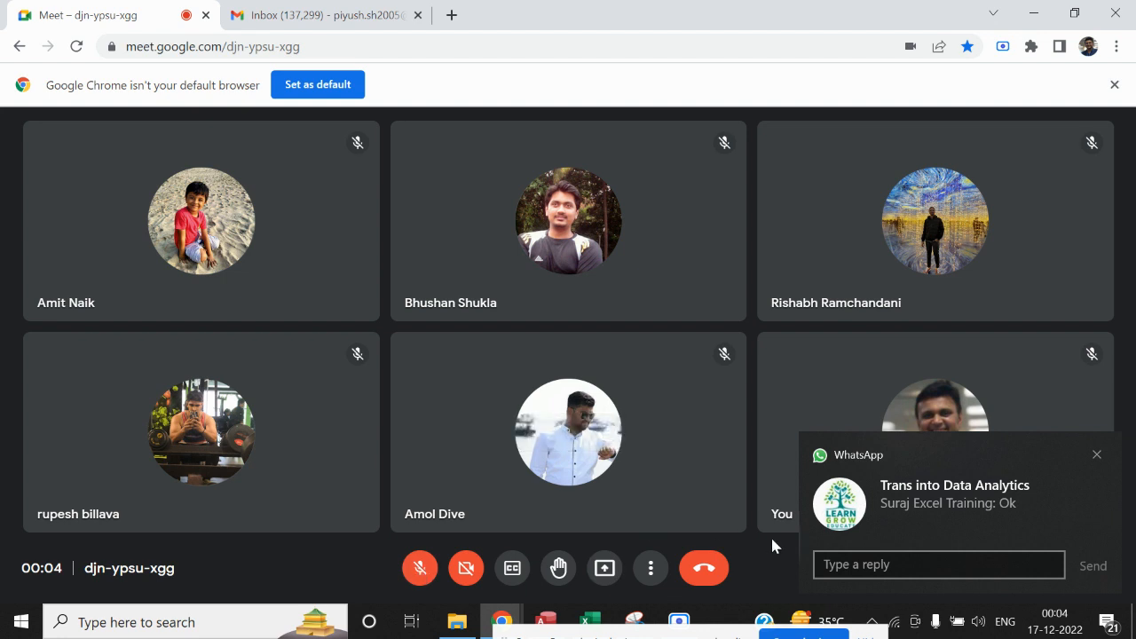
left_click(1098, 457)
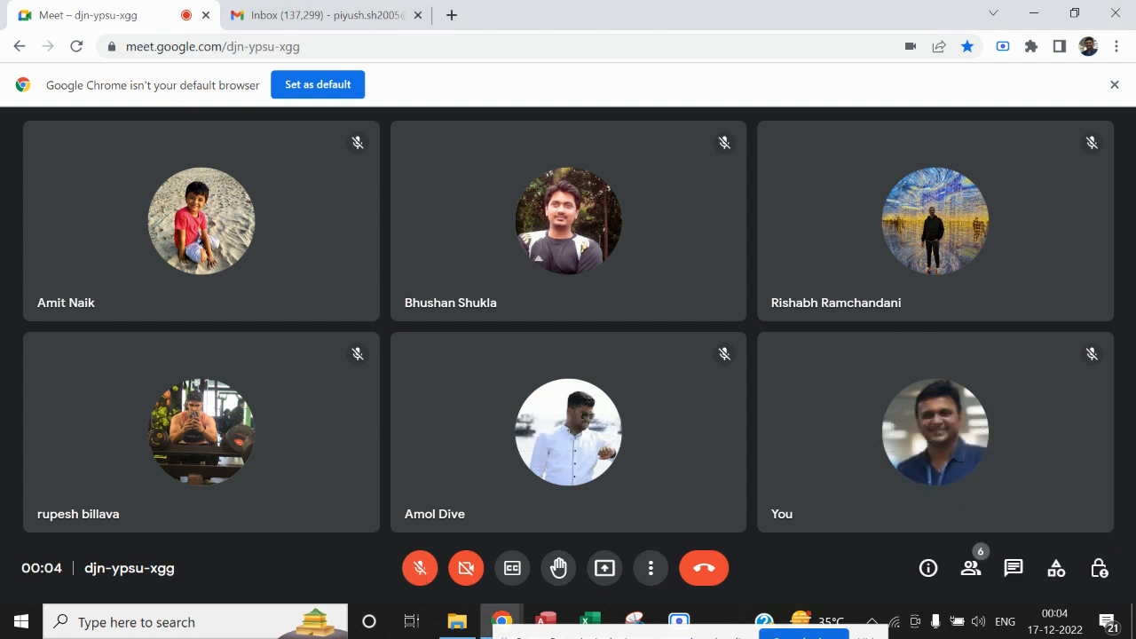
left_click_drag(796, 436, 863, 510)
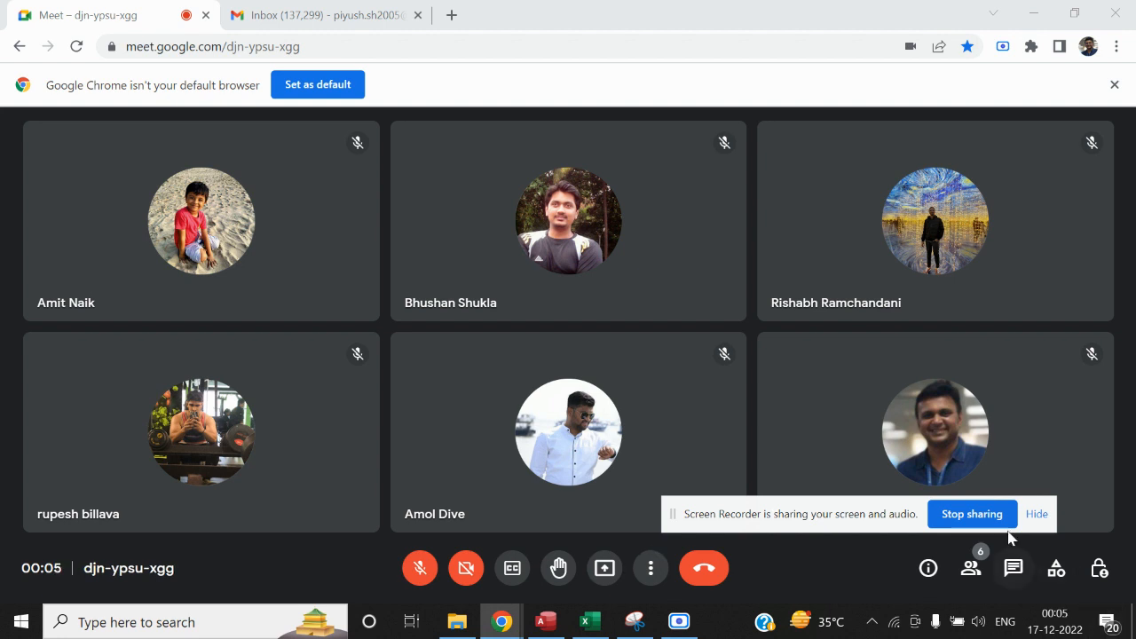
left_click_drag(881, 515, 996, 626)
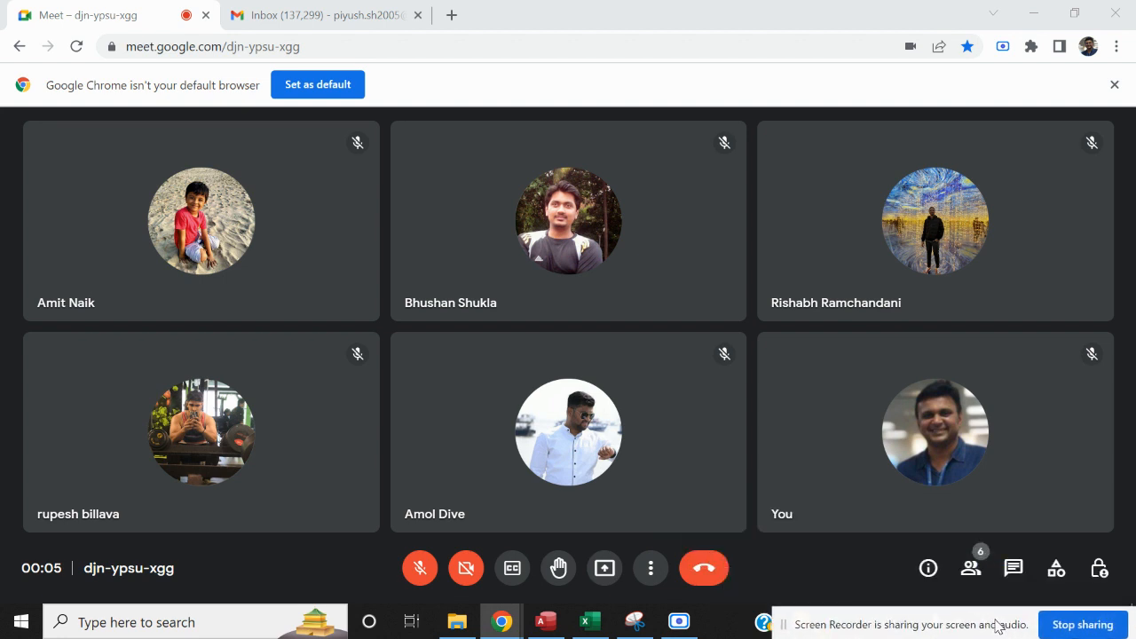
Unmute the microphone and present the entire screen to the call, keeping the sharing bar off the call controls
left_click(604, 575)
left_click(396, 570)
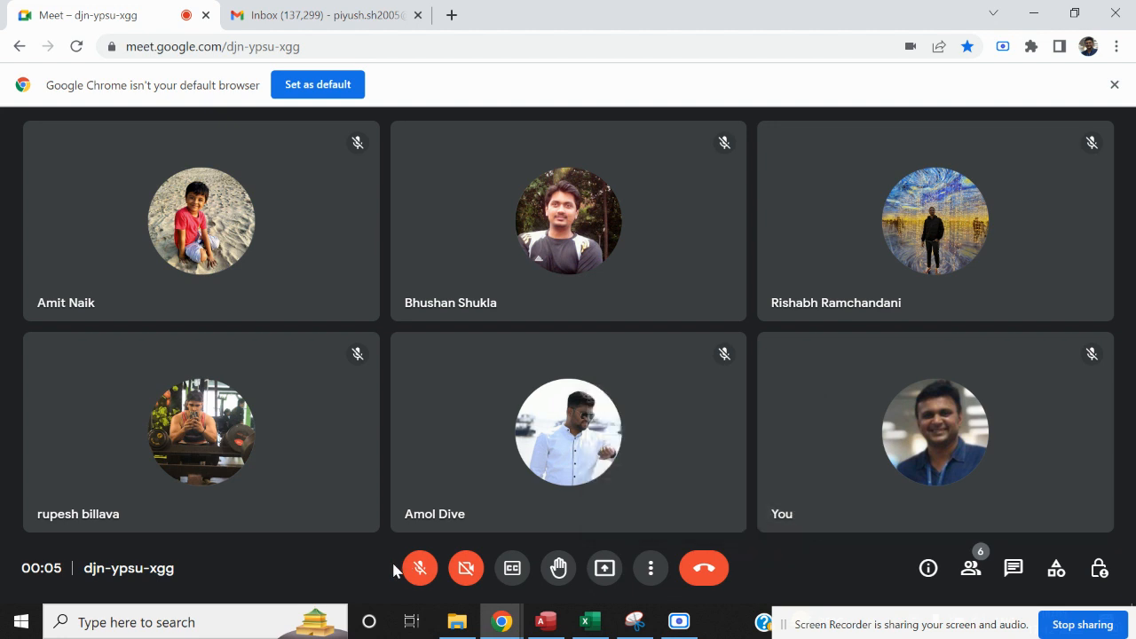
left_click(420, 568)
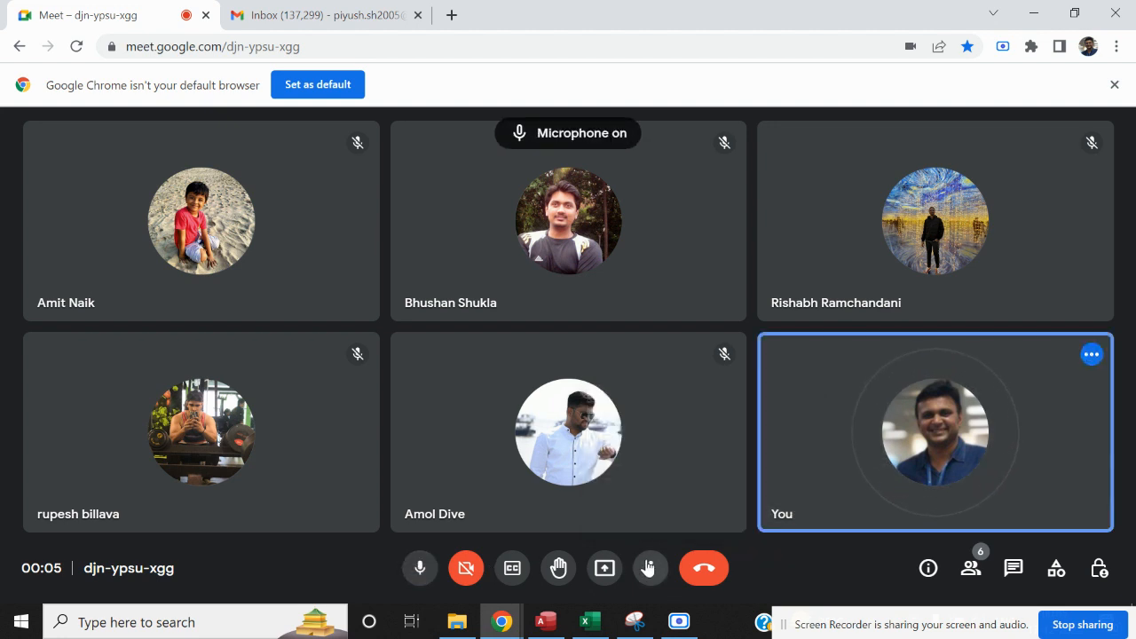
left_click(604, 568)
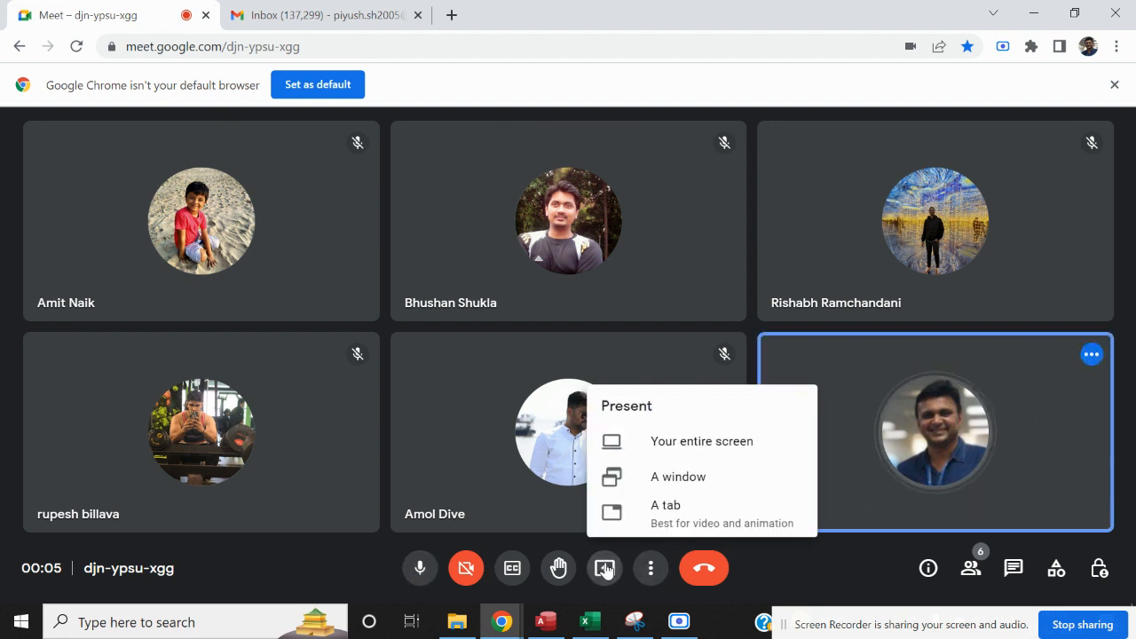
left_click(754, 444)
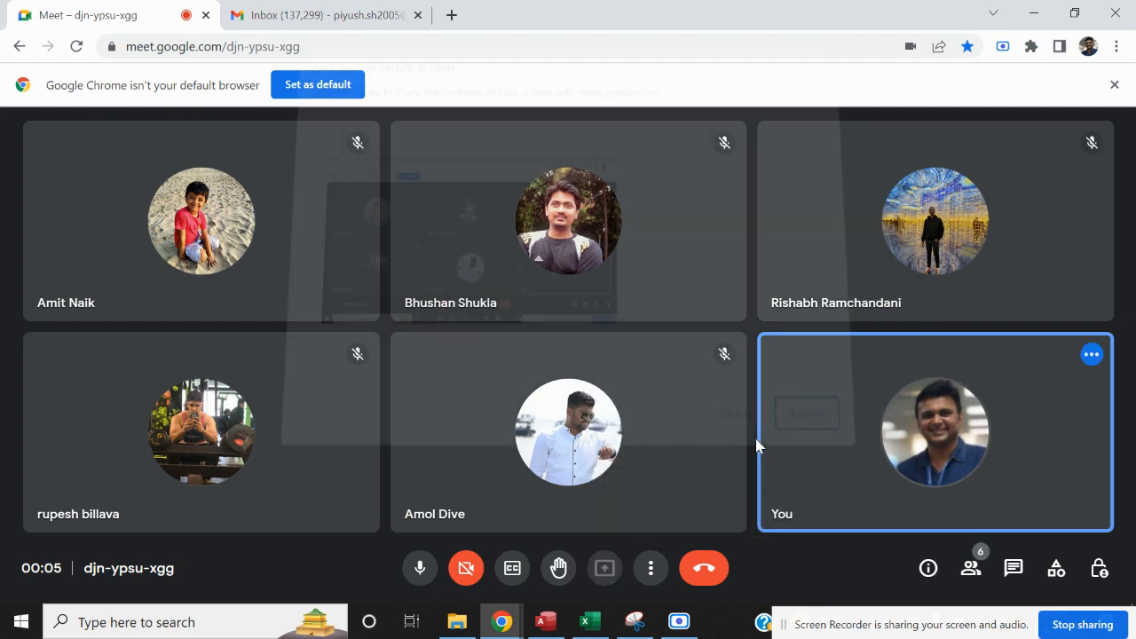
left_click(739, 412)
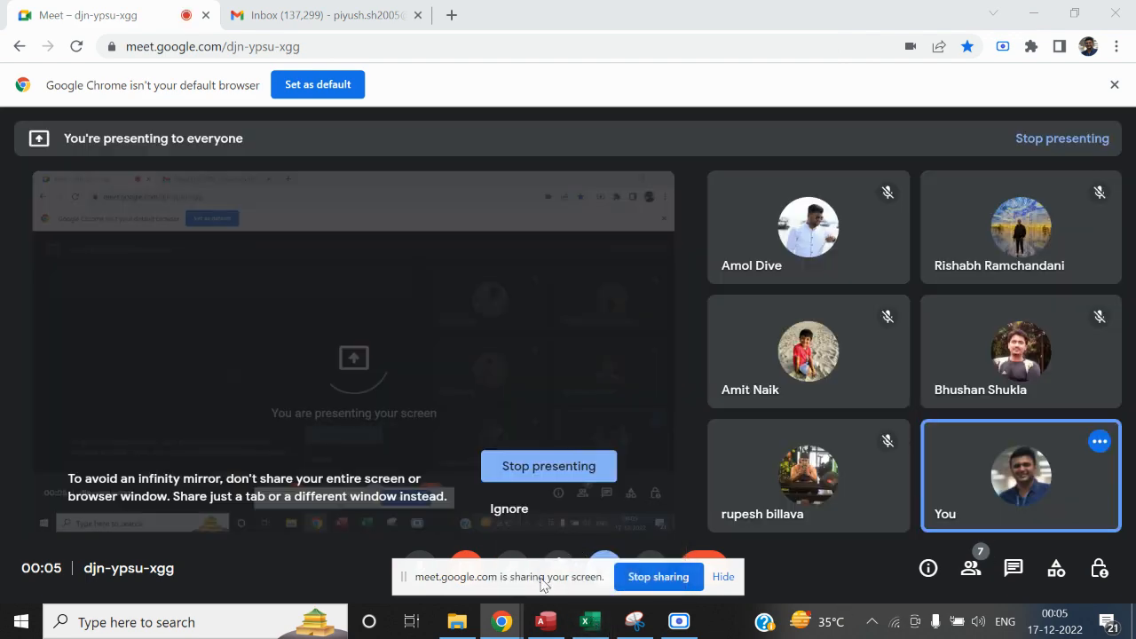
left_click_drag(546, 584, 892, 579)
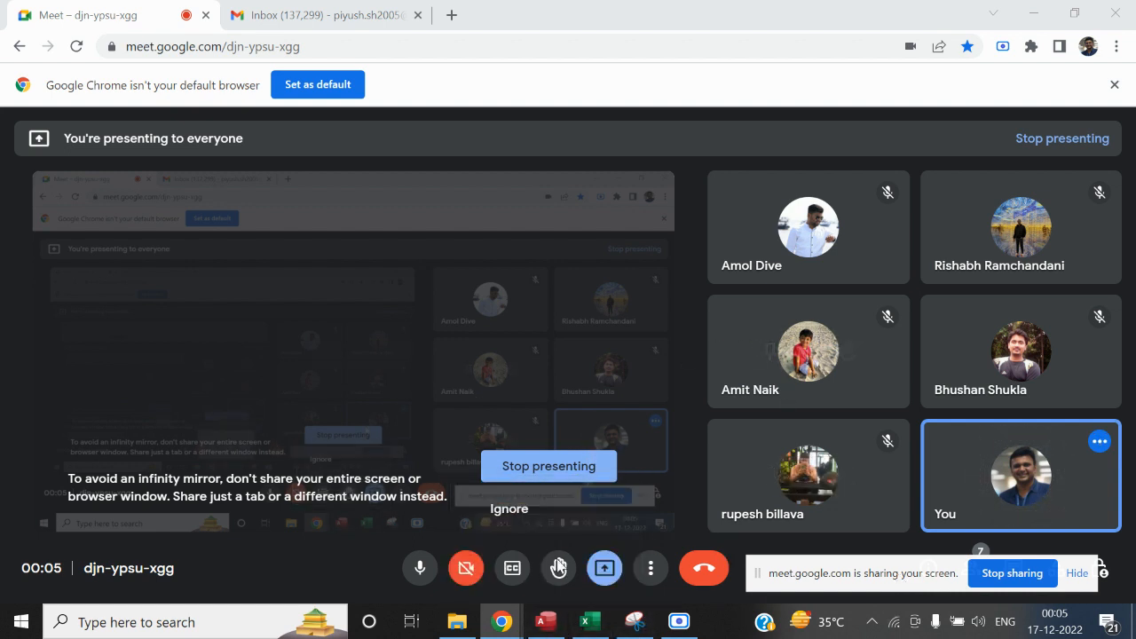
Switch to the Book1 workbook in Excel and show the Replace Data (Make Table) sheet
mouse_move(599, 632)
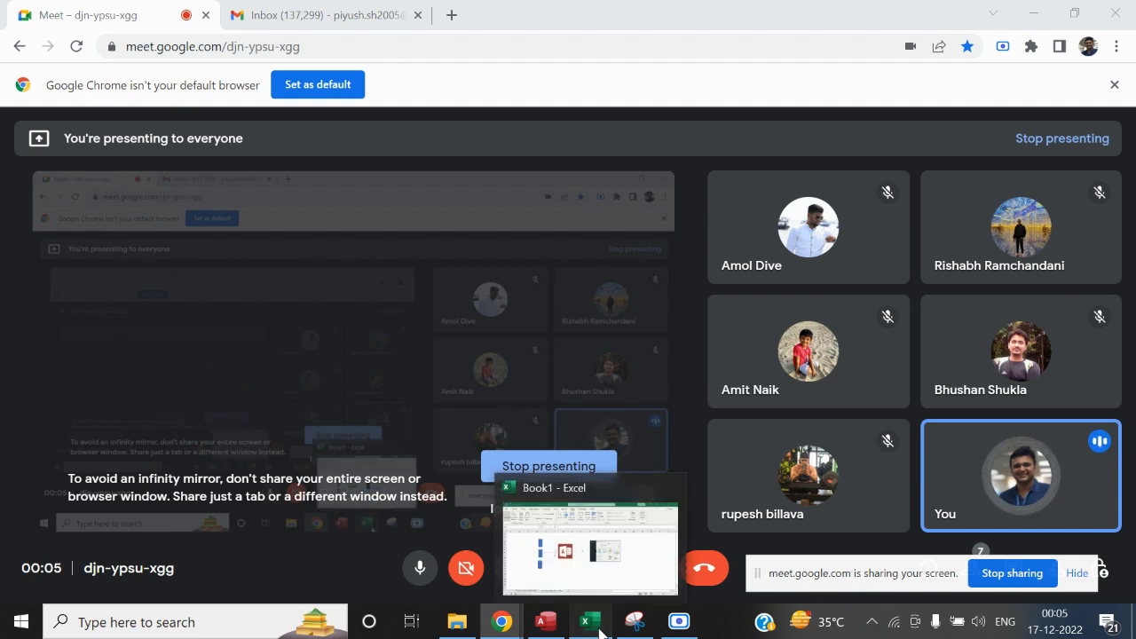
left_click(599, 632)
left_click(710, 465)
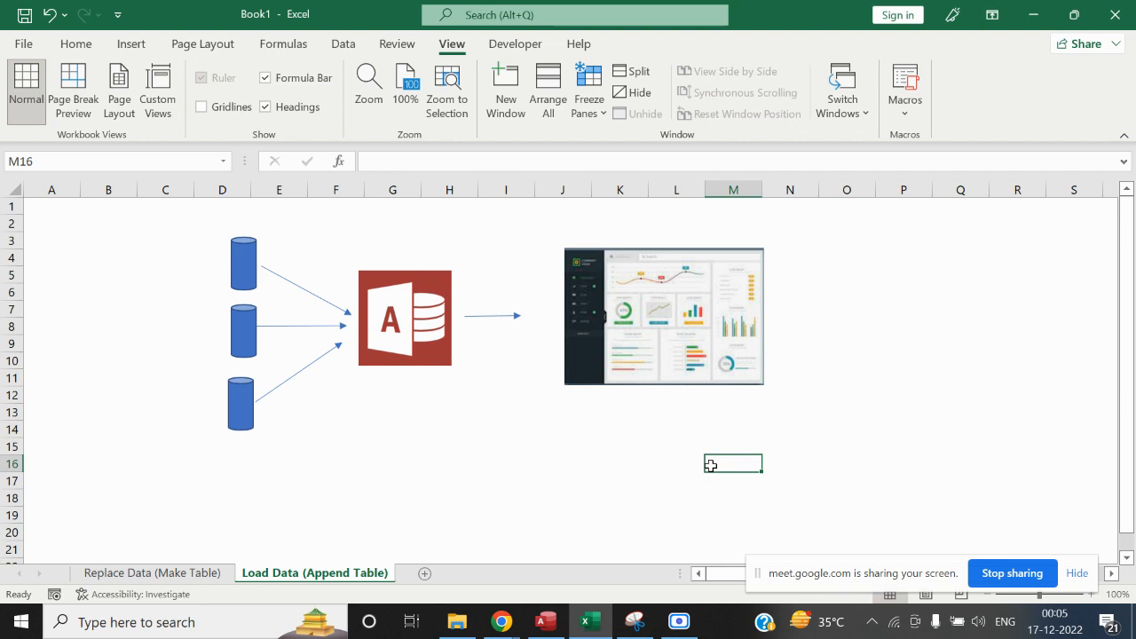
left_click(151, 573)
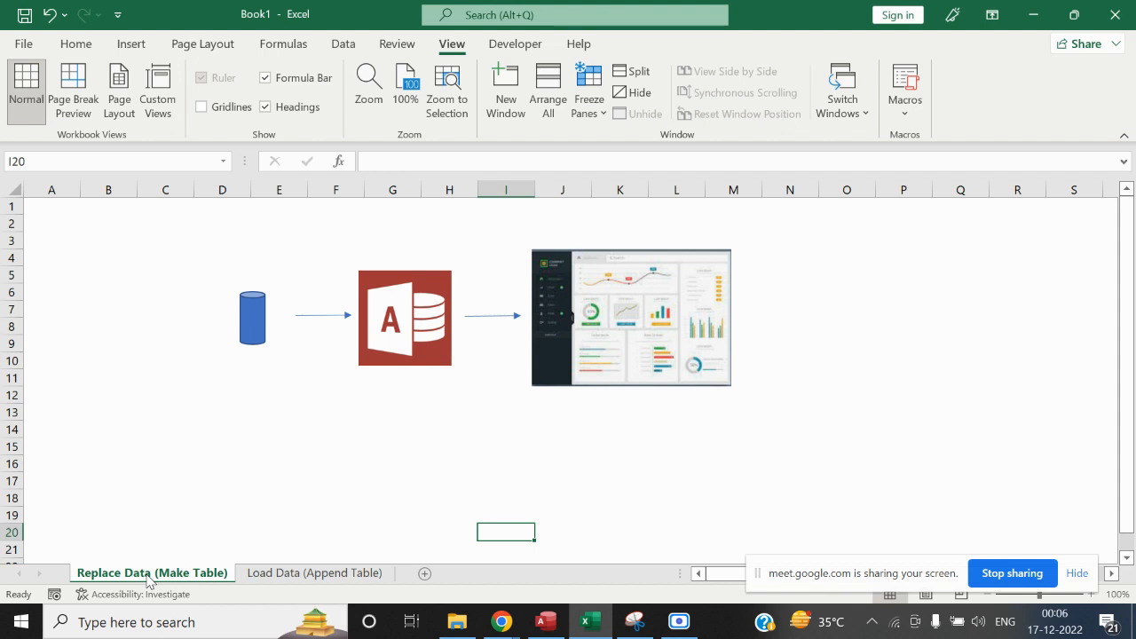
Return to the Google Meet call, admit the waiting participant and dismiss the presenting notification
key("alt+Tab")
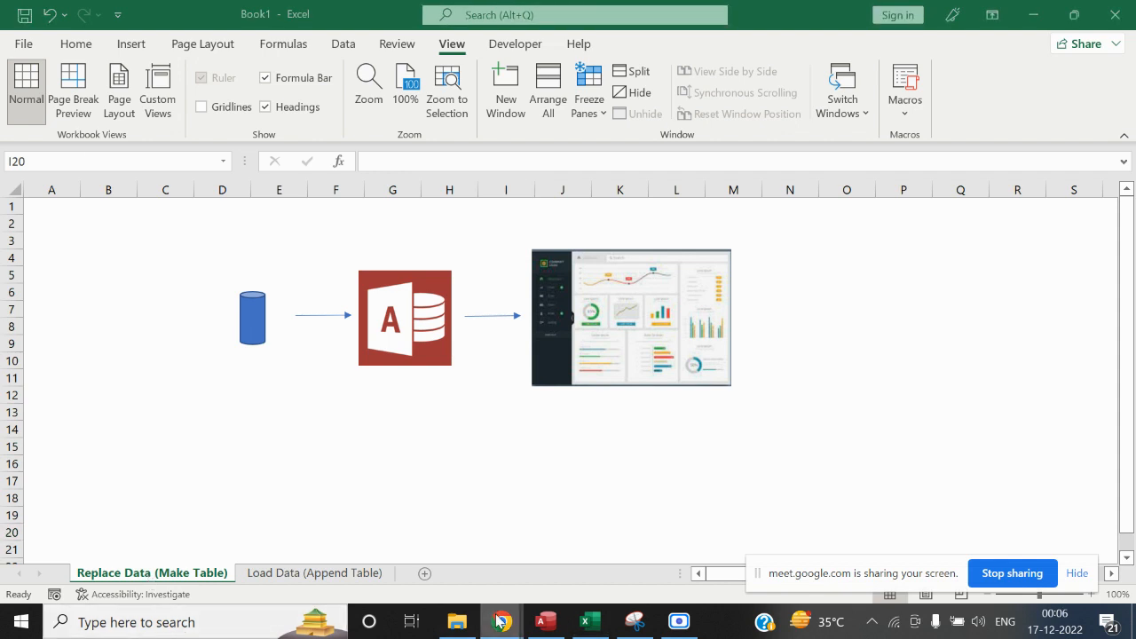
mouse_move(498, 621)
left_click(298, 529)
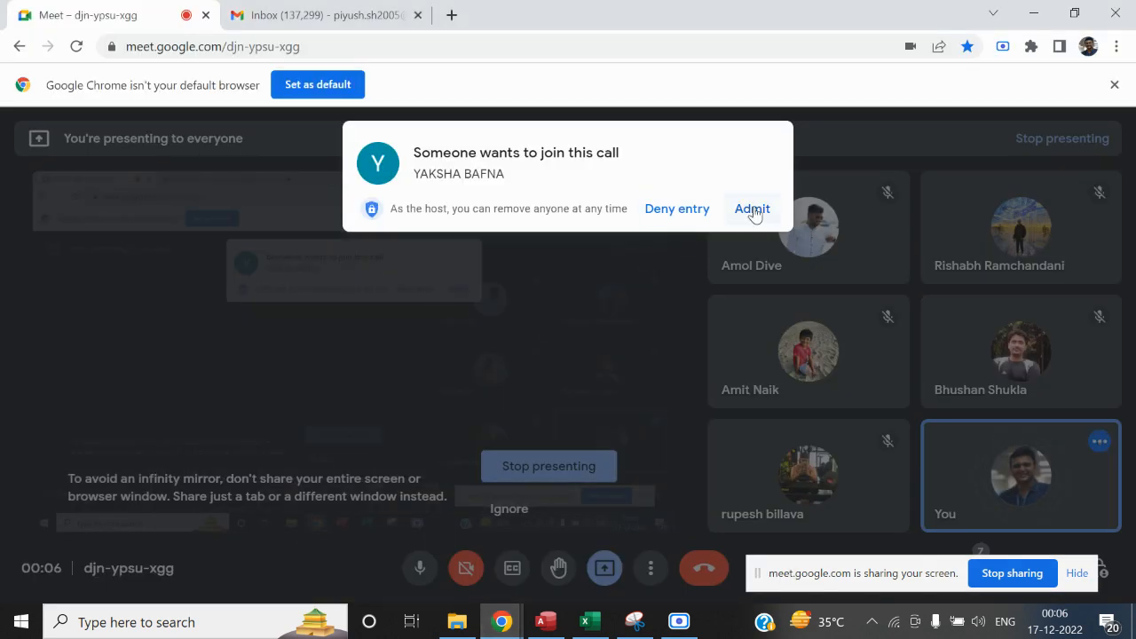
left_click(753, 209)
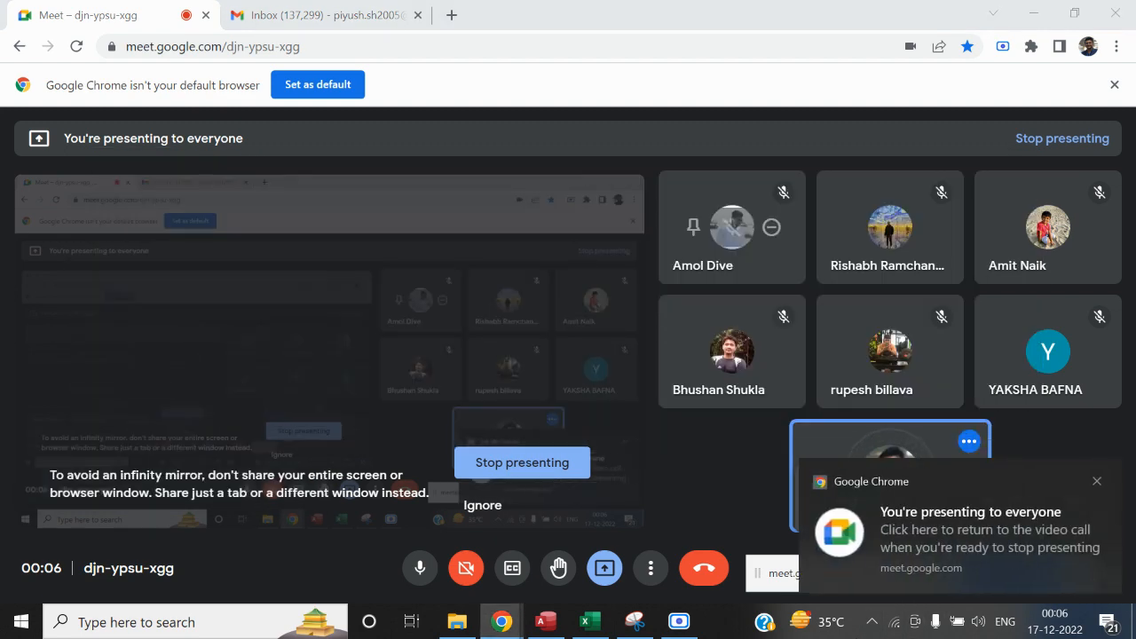
left_click(1097, 484)
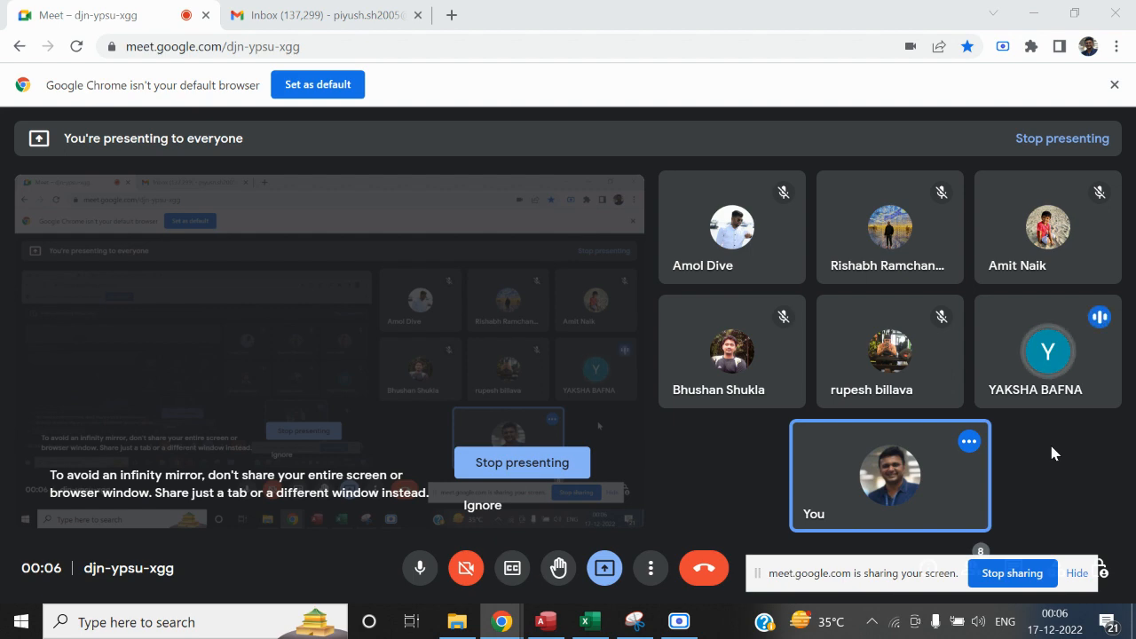
Switch back to the Book1 workbook in Excel and dismiss the notifications covering the sheet
key("alt+Tab")
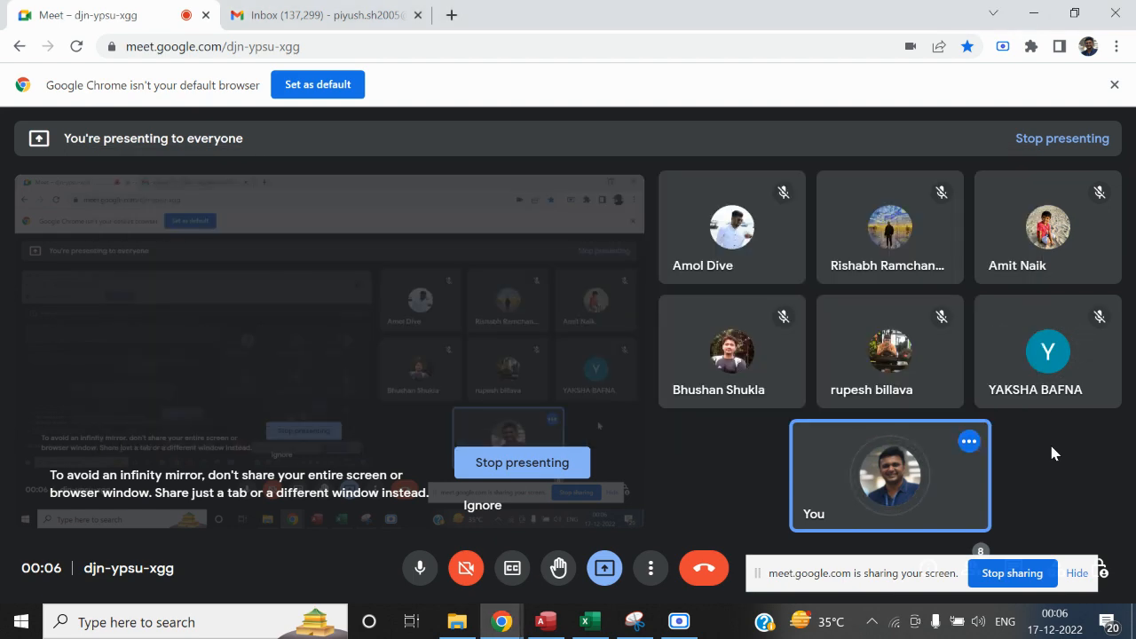
left_click(585, 621)
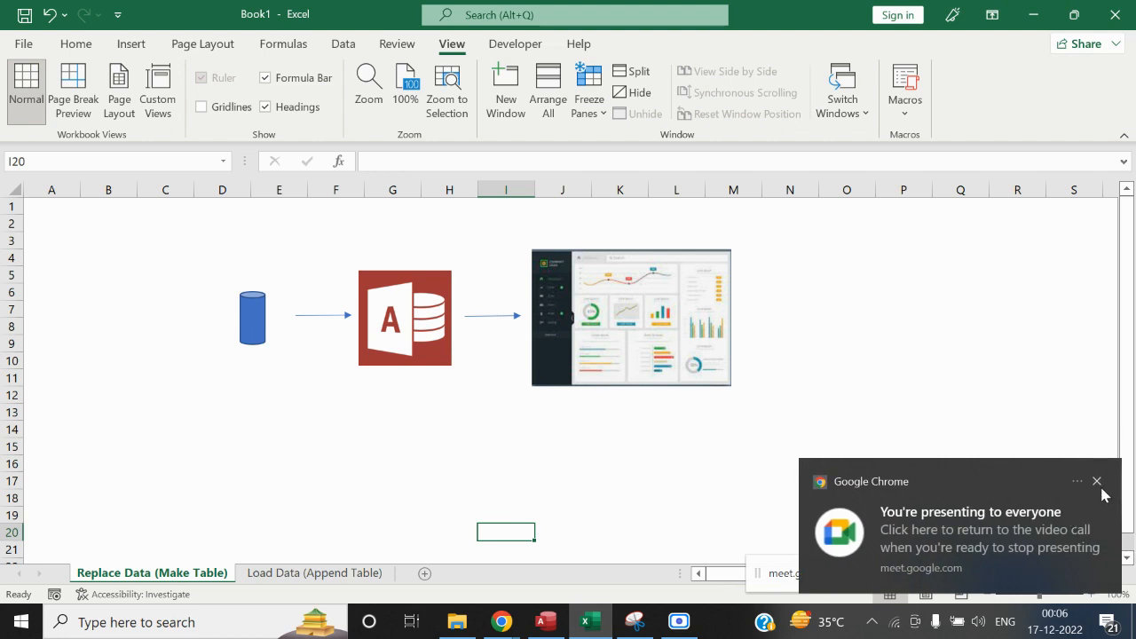
left_click(1098, 482)
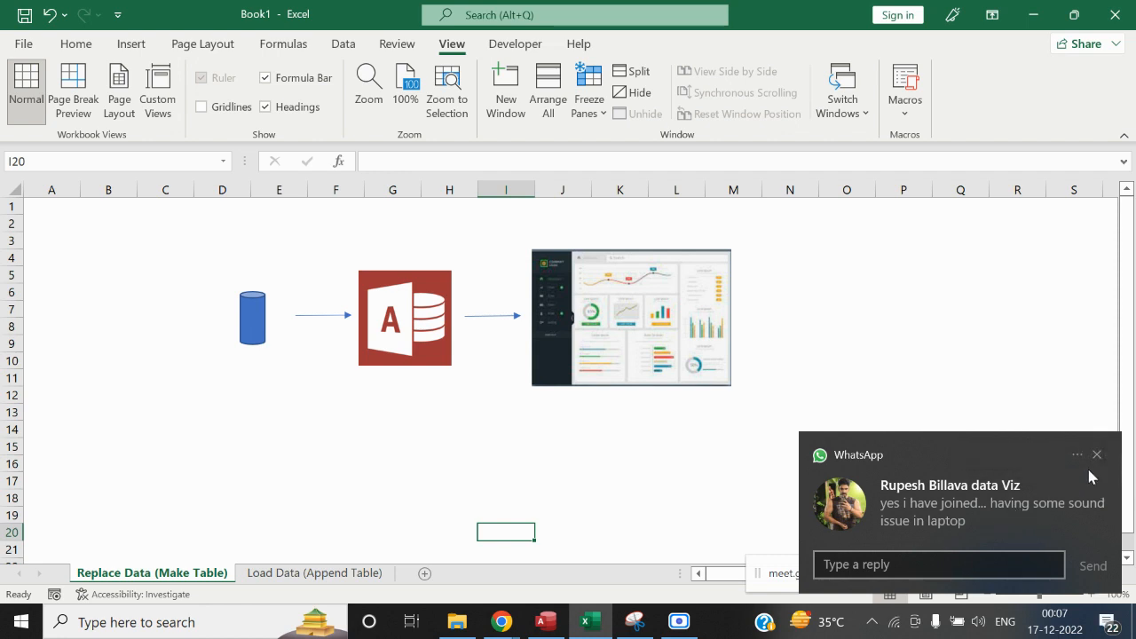
left_click(1036, 490)
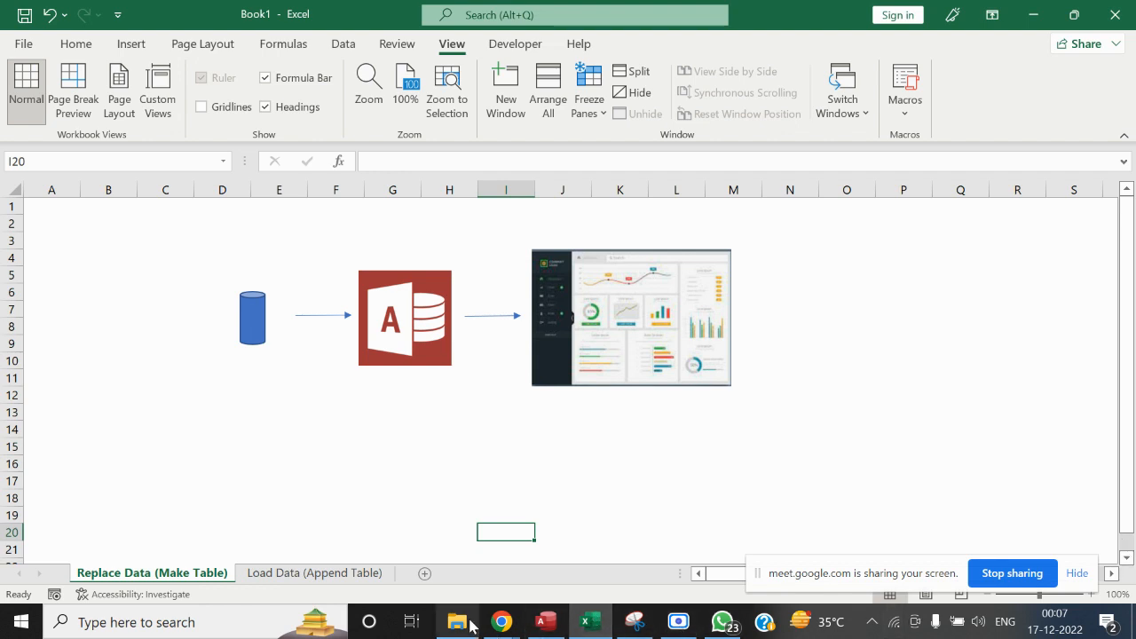
Check the Google Meet call window and return to the Excel workbook, clearing the presenting notification
mouse_move(502, 621)
left_click(307, 546)
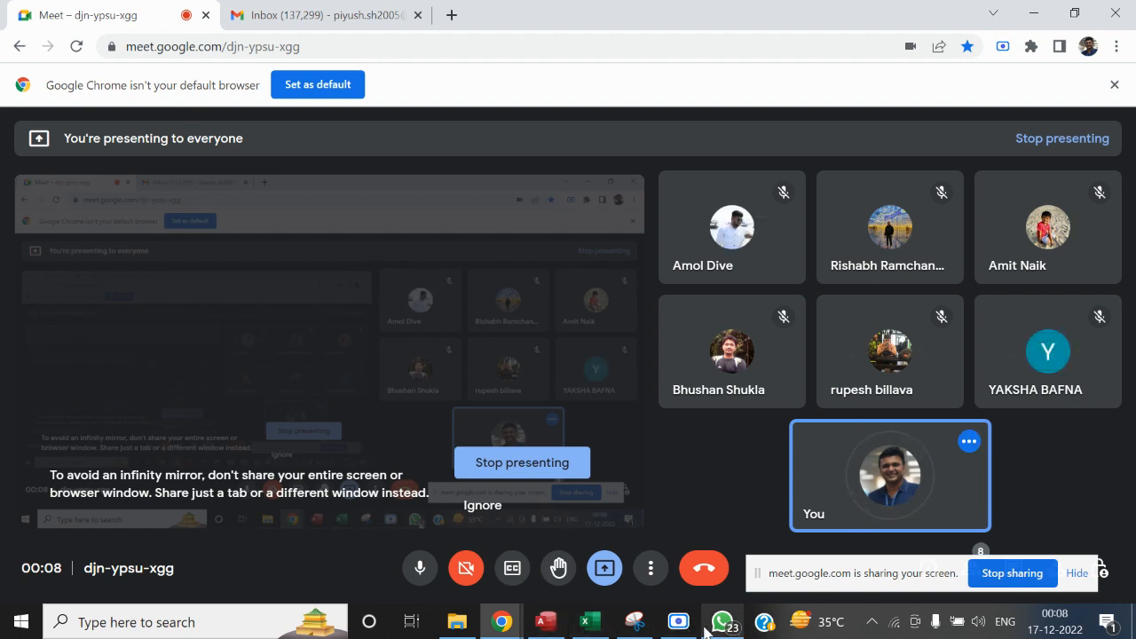
left_click(585, 621)
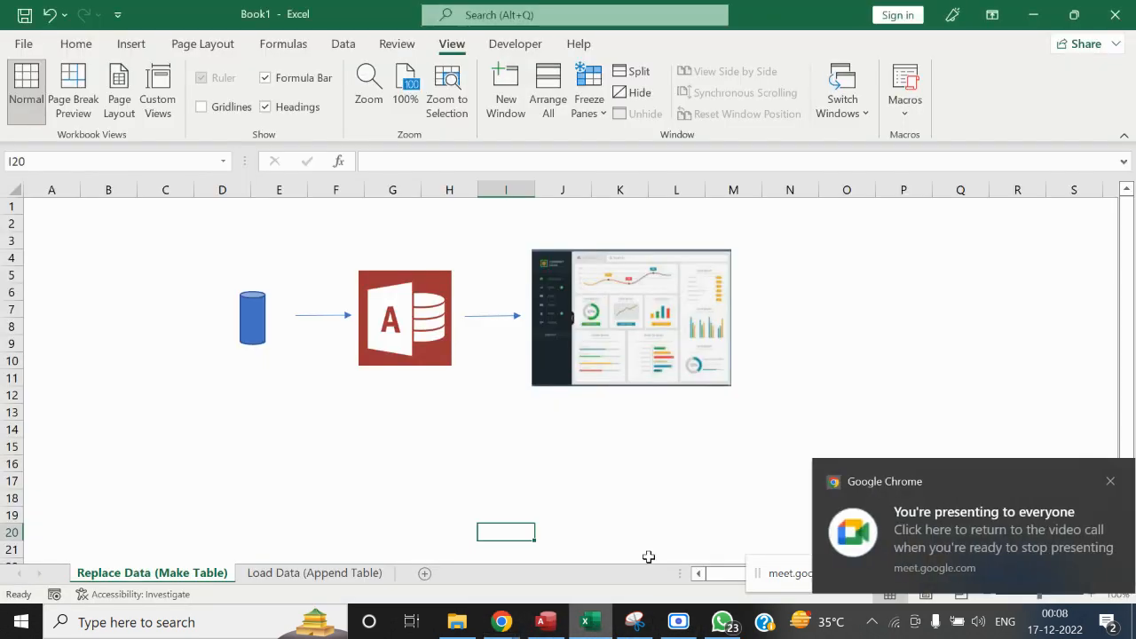
left_click(1109, 481)
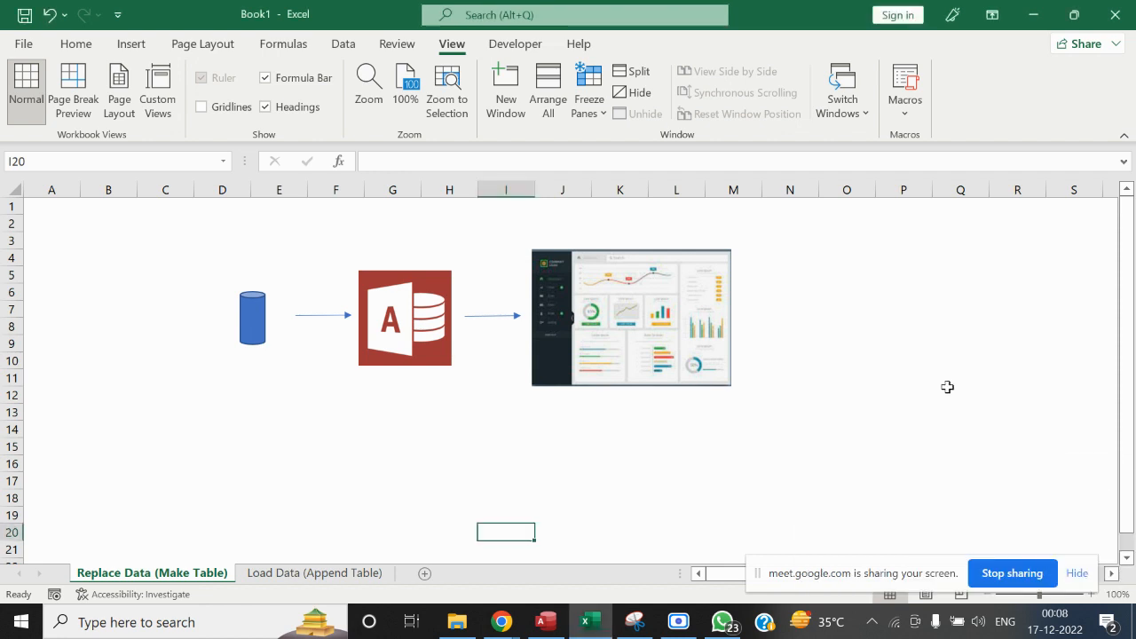
Point out the Make Table data flow diagram and highlight its cylinder data source
left_click(883, 343)
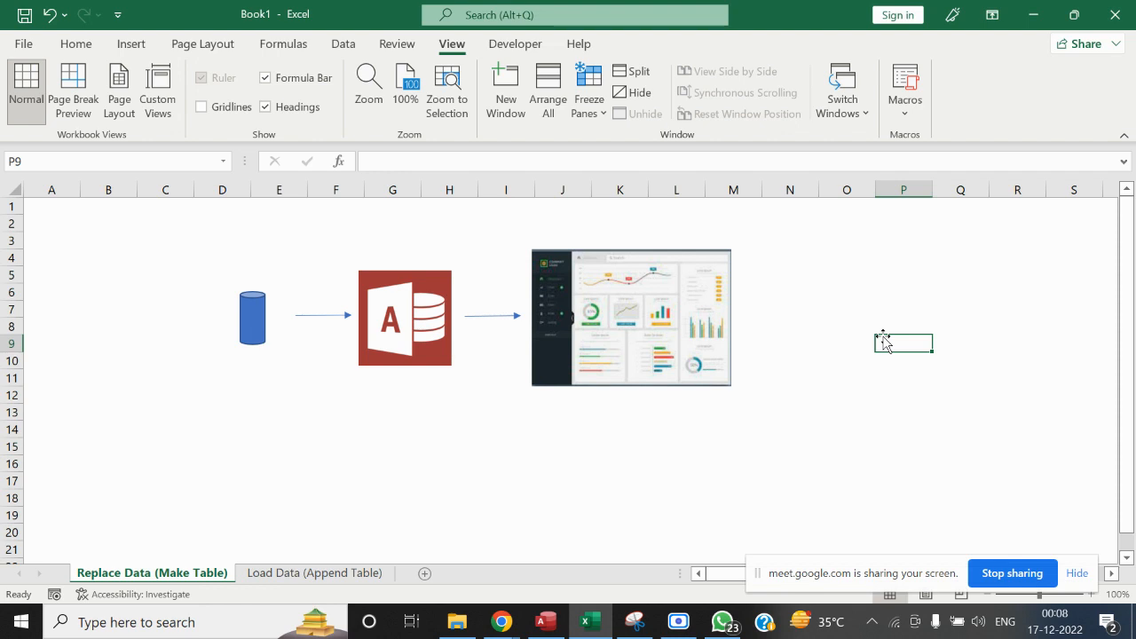
left_click_drag(111, 240, 826, 423)
left_click(249, 318)
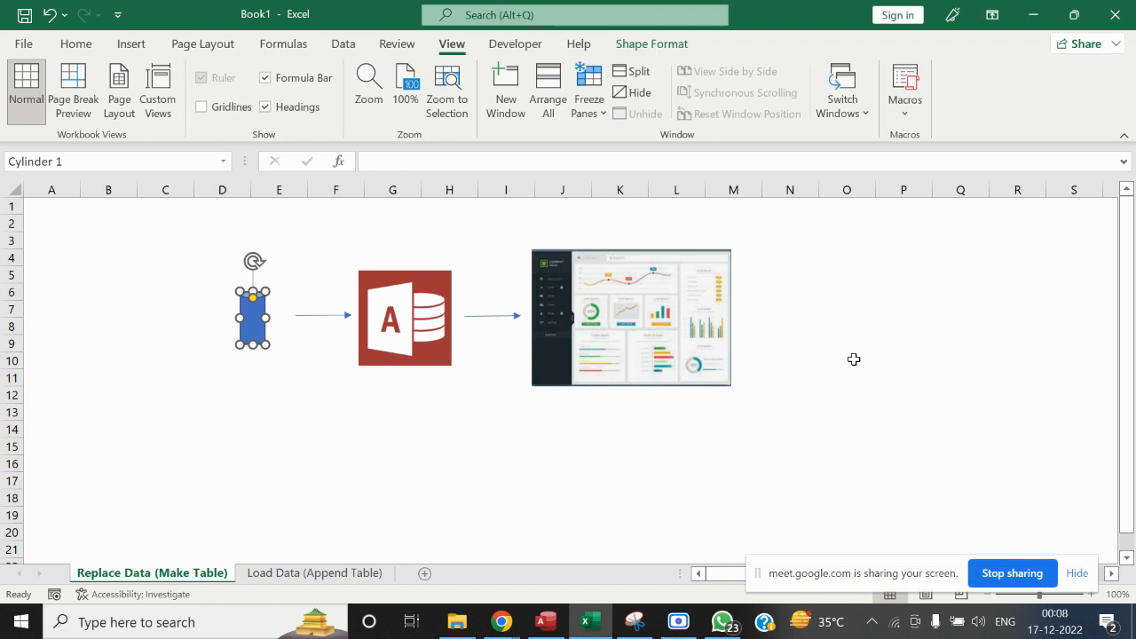
left_click(190, 290)
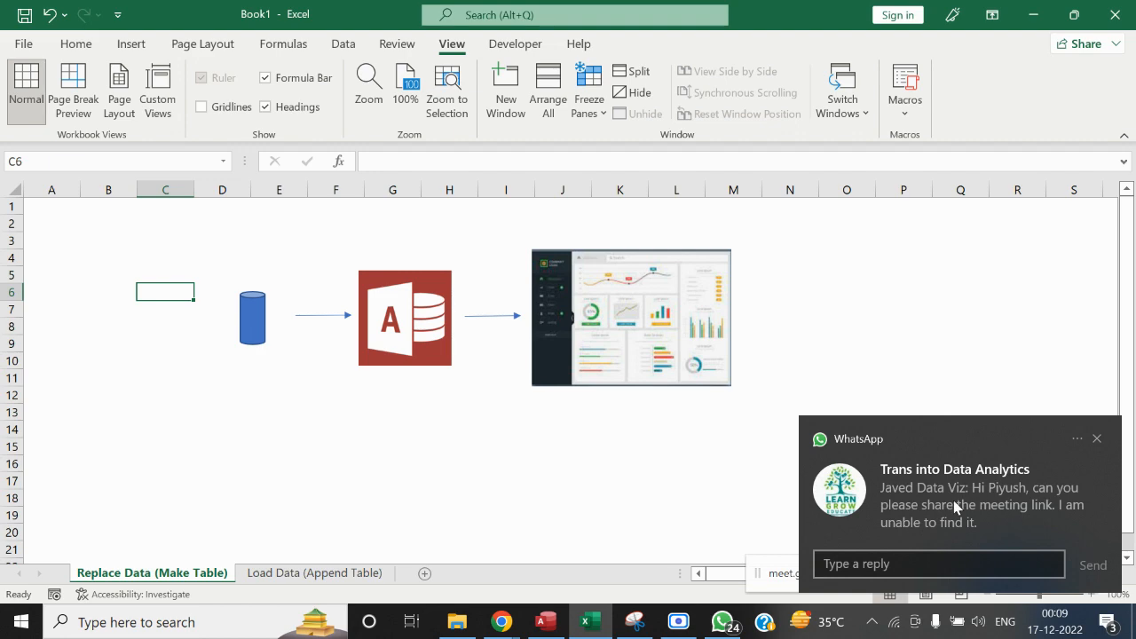
Open the Trans into Data Analytics group chat in WhatsApp and copy the previously shared Google Meet link
left_click(984, 507)
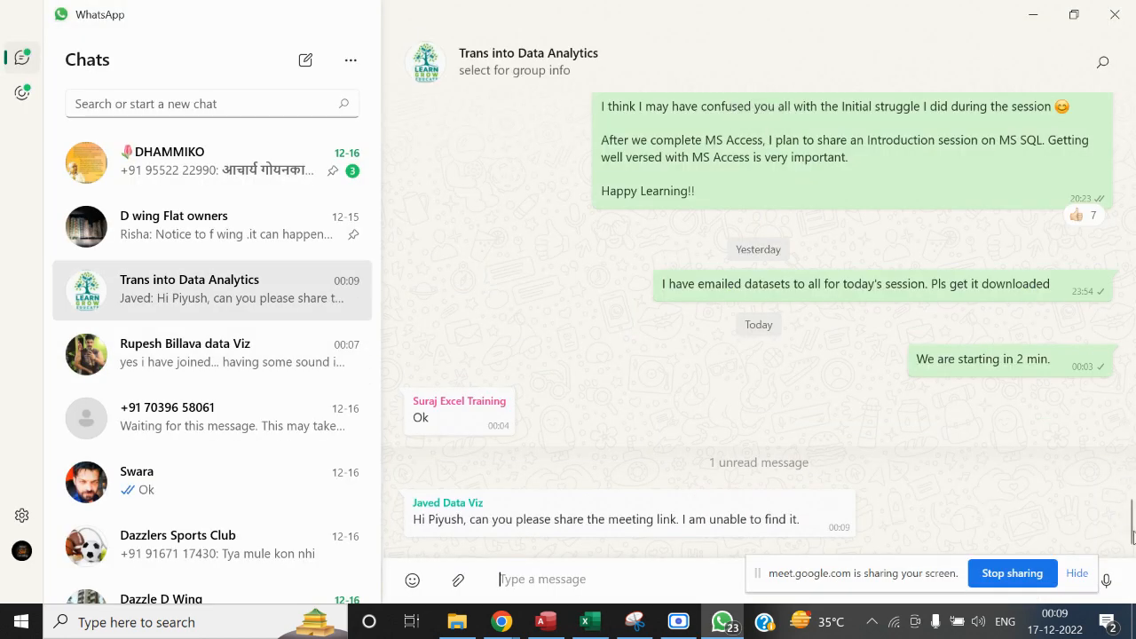
scroll(1131, 516, "up", 3)
left_click_drag(1132, 517, 1129, 464)
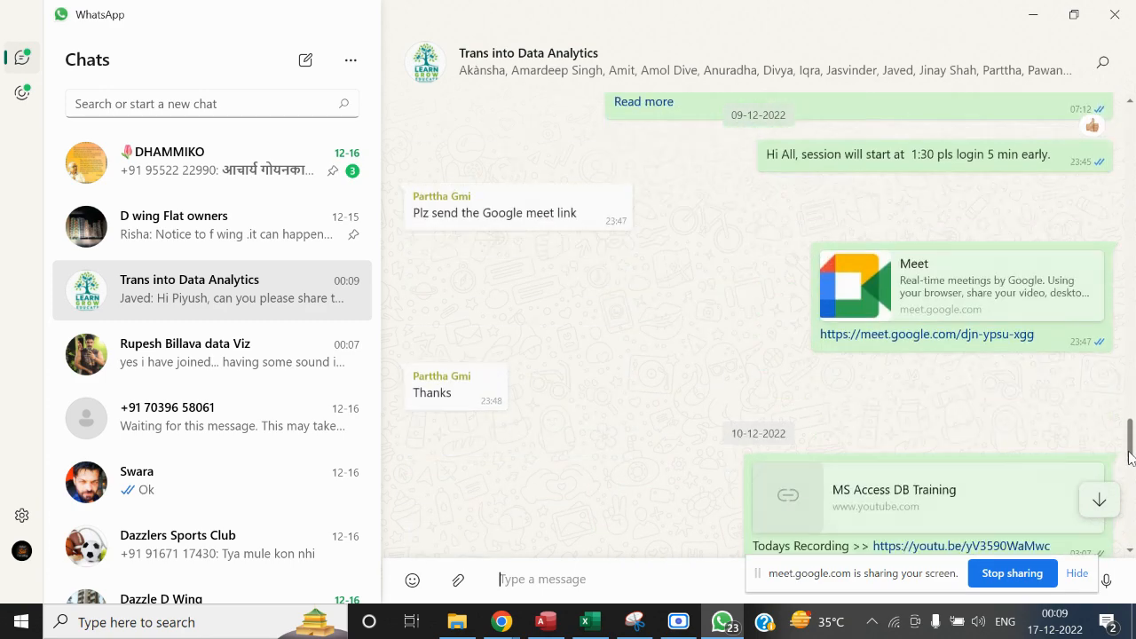
right_click(979, 339)
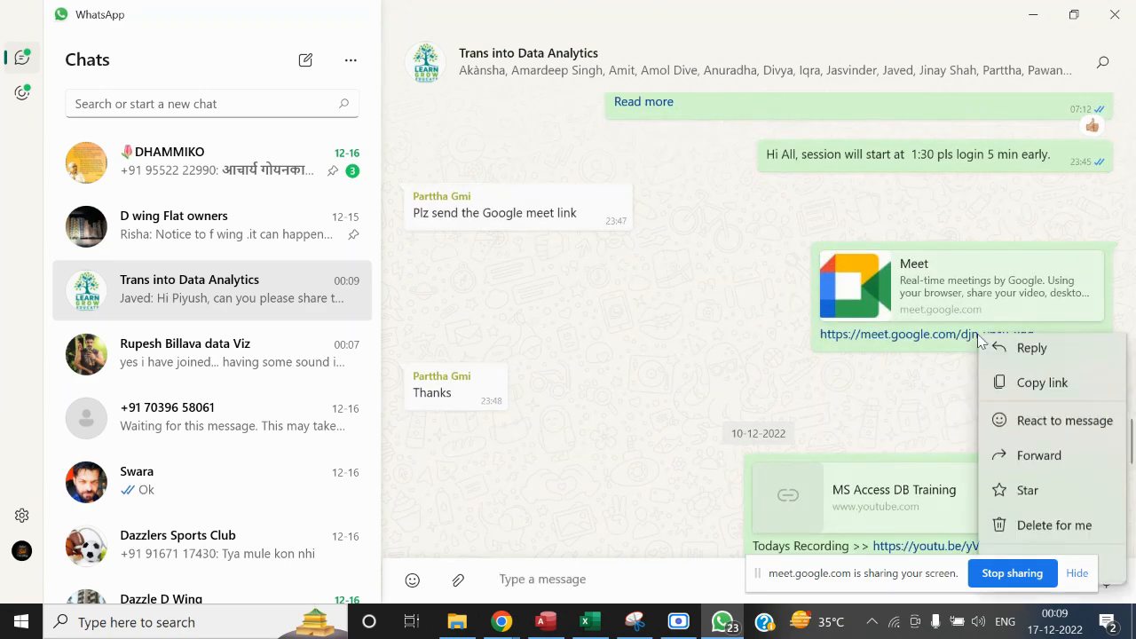
left_click(1005, 388)
Send the copied Google Meet link as a new message to the Trans into Data Analytics group
left_click_drag(1130, 450, 1129, 537)
left_click(627, 567)
key("ctrl+v")
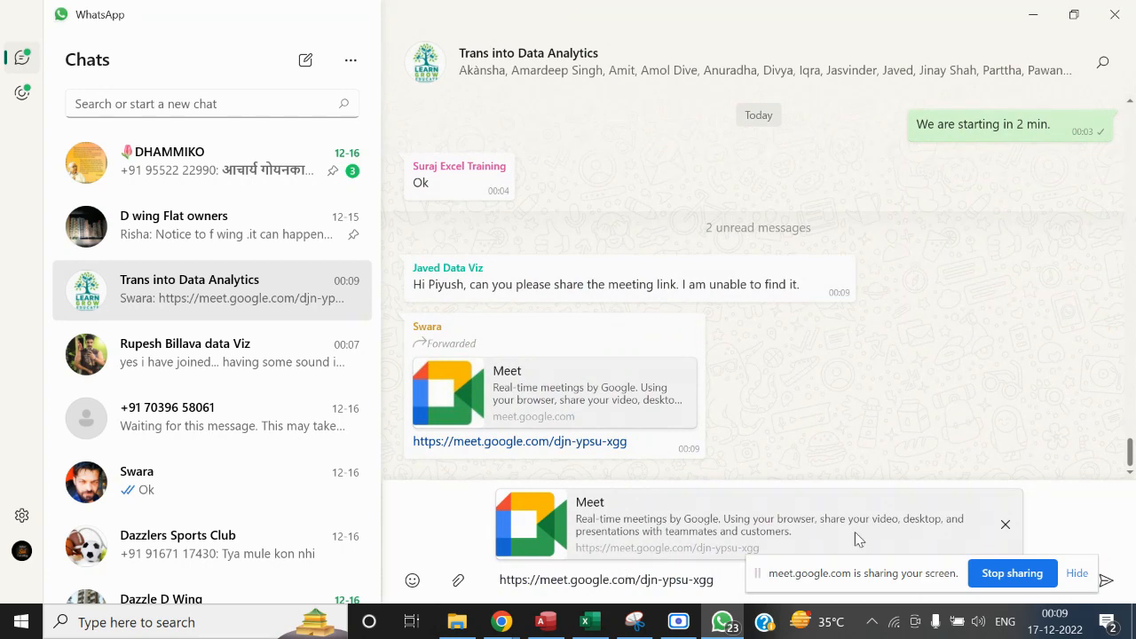
left_click(1106, 580)
Switch to the Google Meet call and admit all four participants waiting to join
key("alt+Tab")
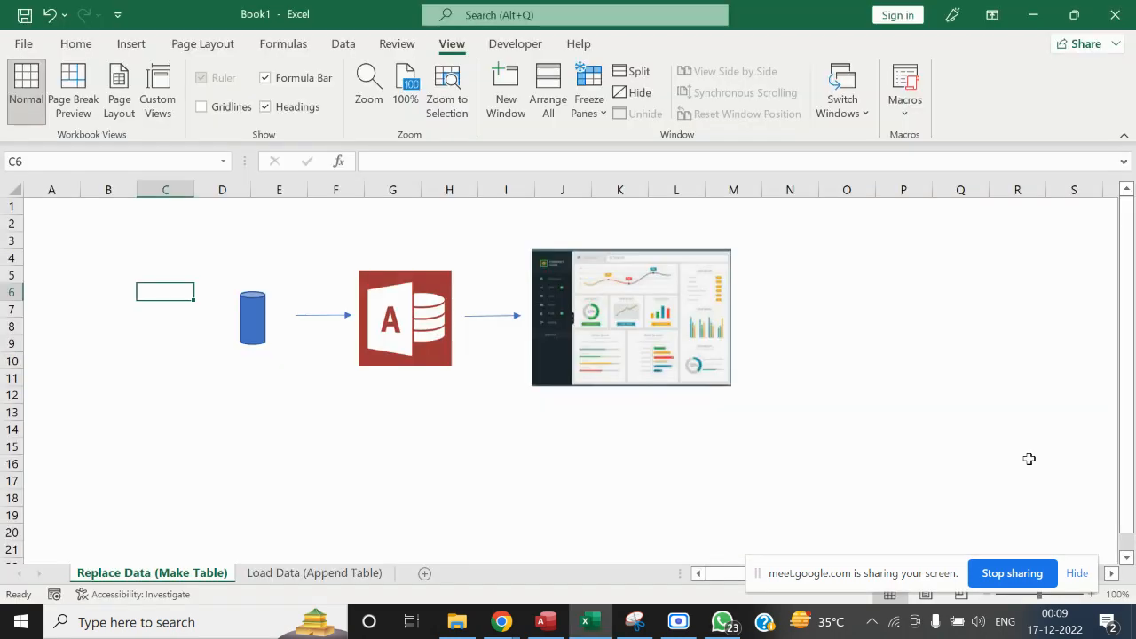
mouse_move(503, 622)
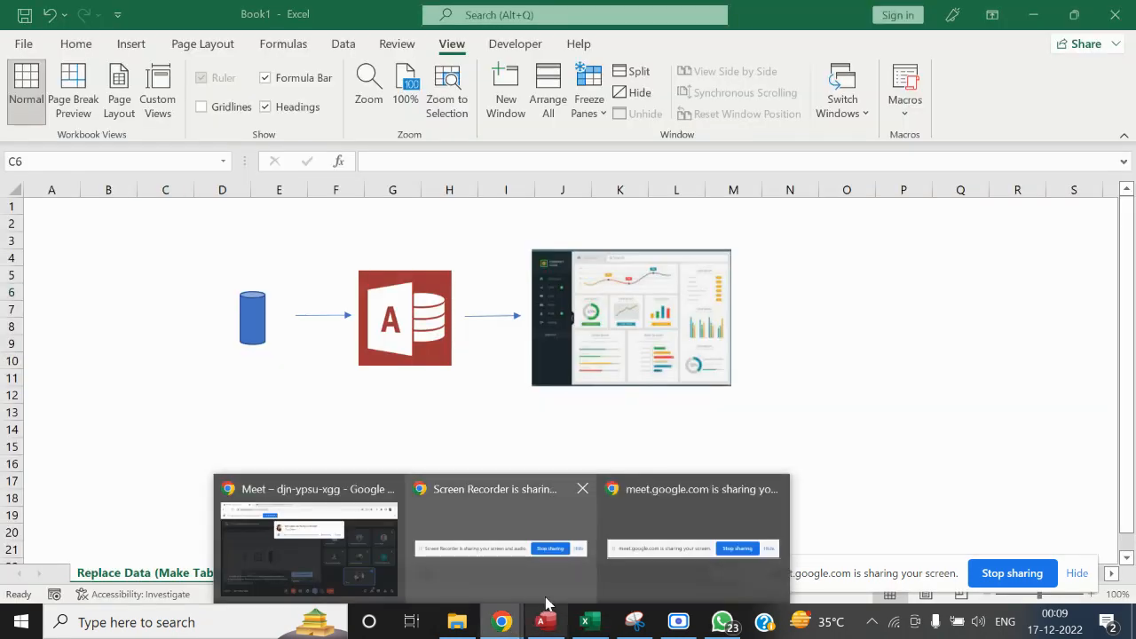
left_click(363, 578)
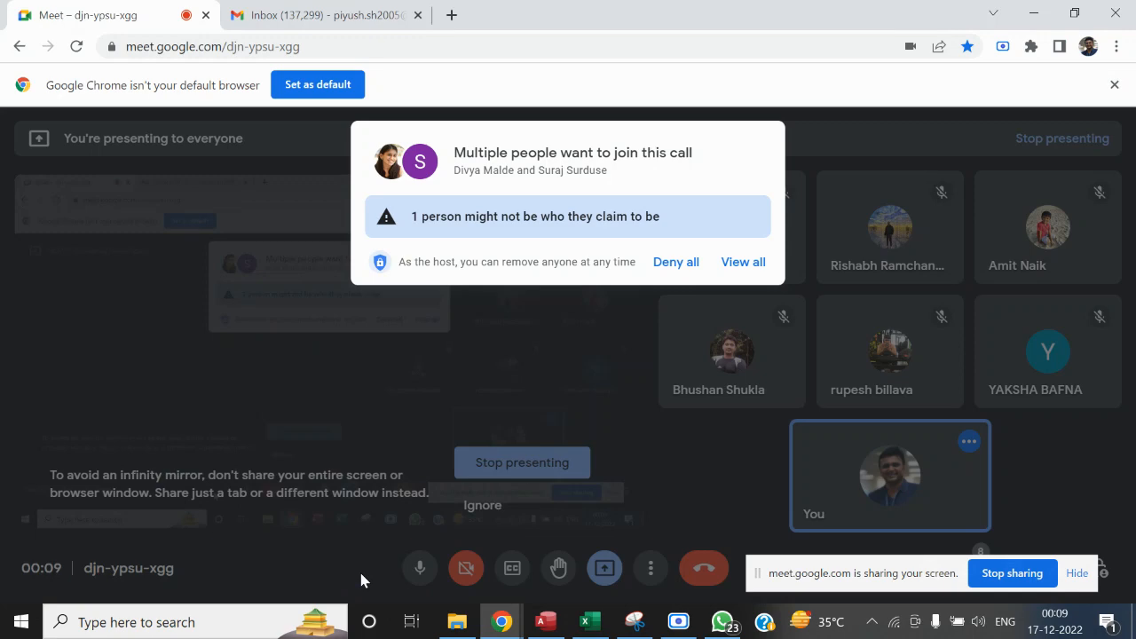
left_click(735, 264)
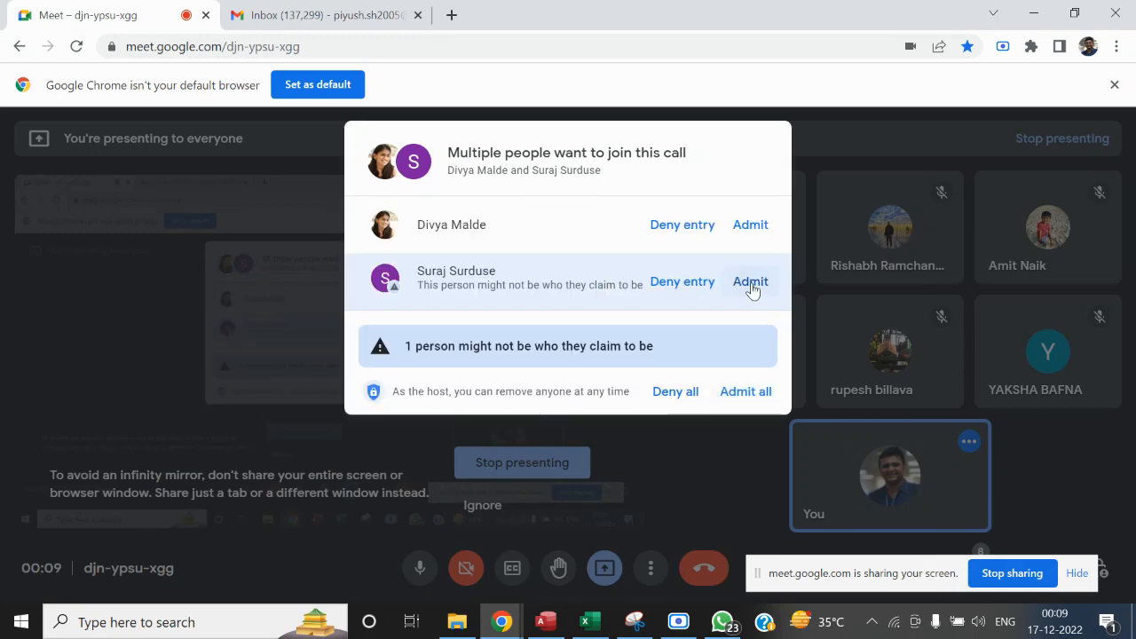
left_click(751, 282)
left_click(753, 223)
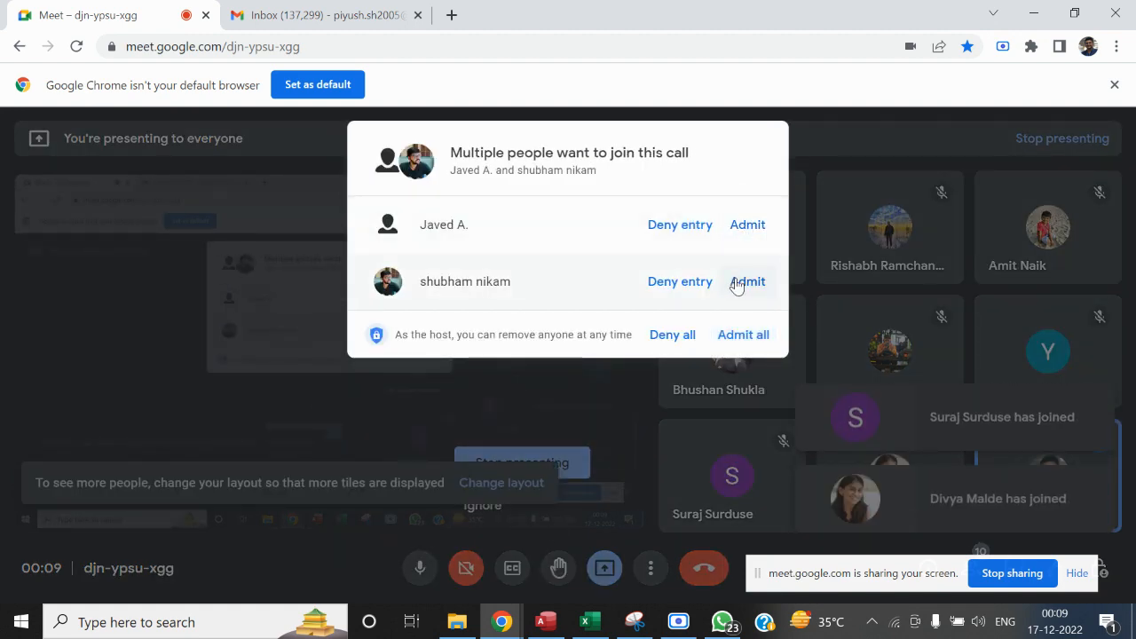
left_click(749, 226)
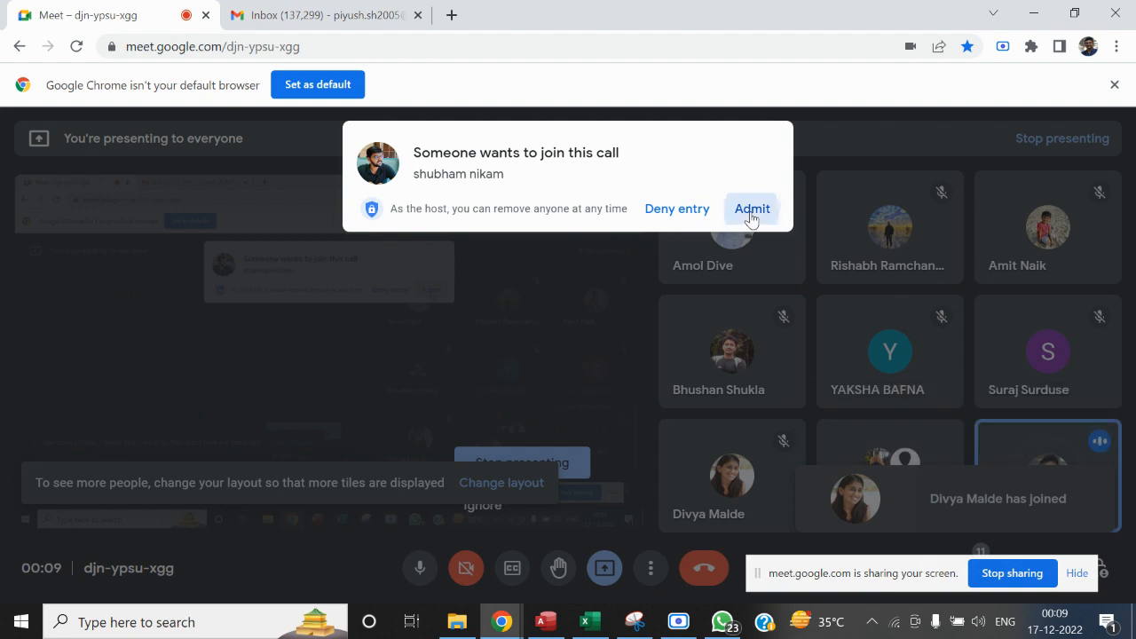
left_click(751, 211)
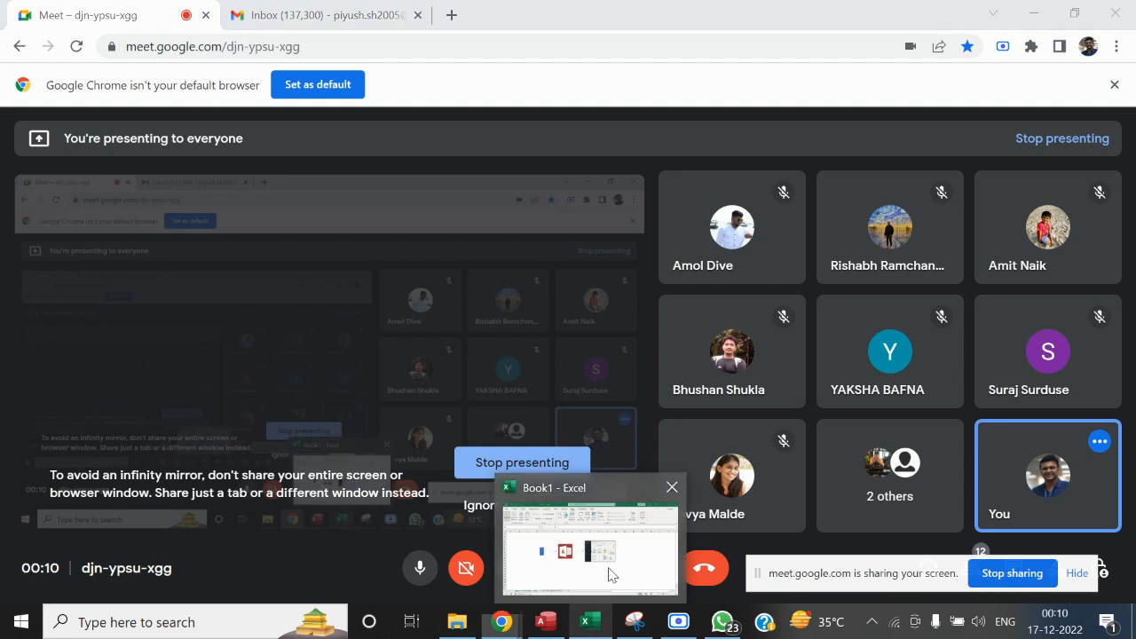
Return to the Excel workbook, show the Load Data (Append Table) sheet and dismiss the presenting notification
left_click(591, 626)
left_click(1097, 481)
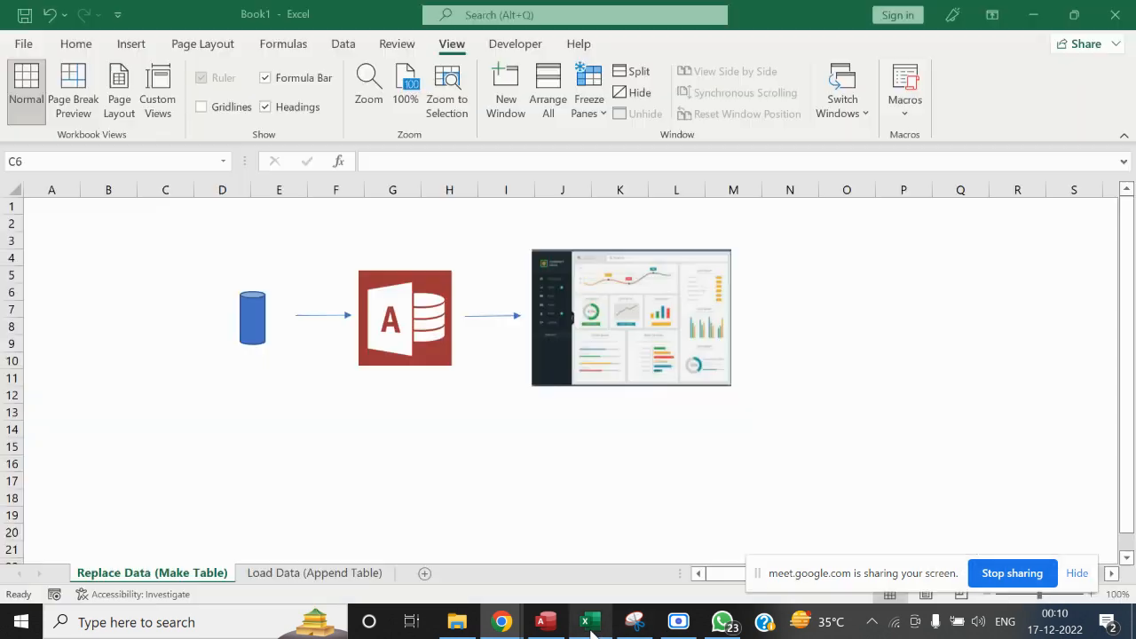
left_click(585, 621)
left_click(318, 573)
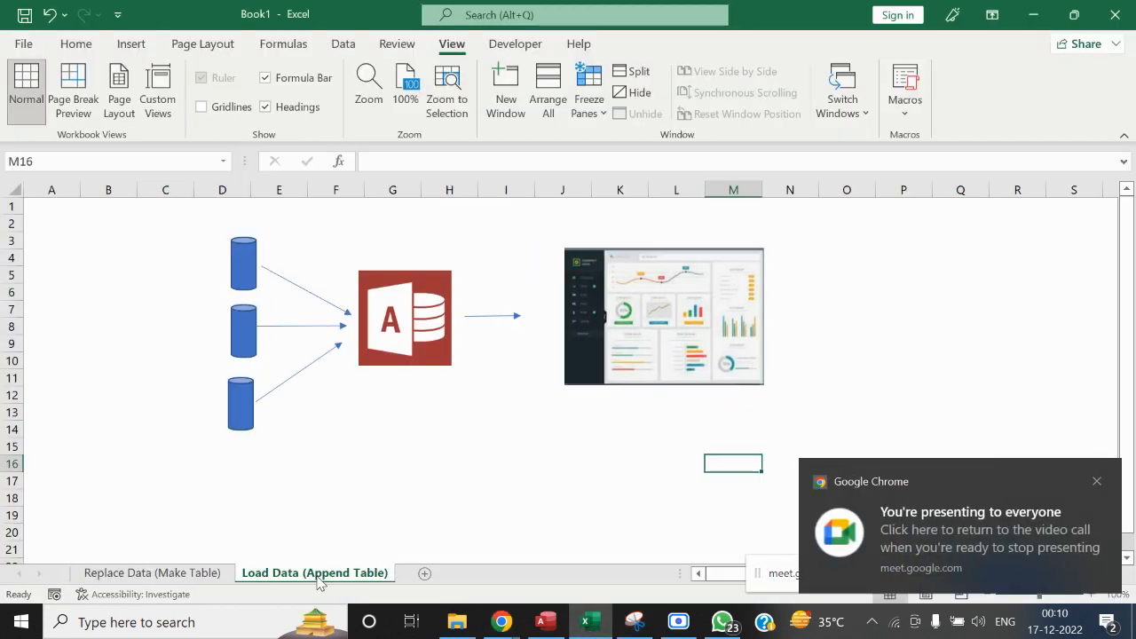
left_click(1097, 483)
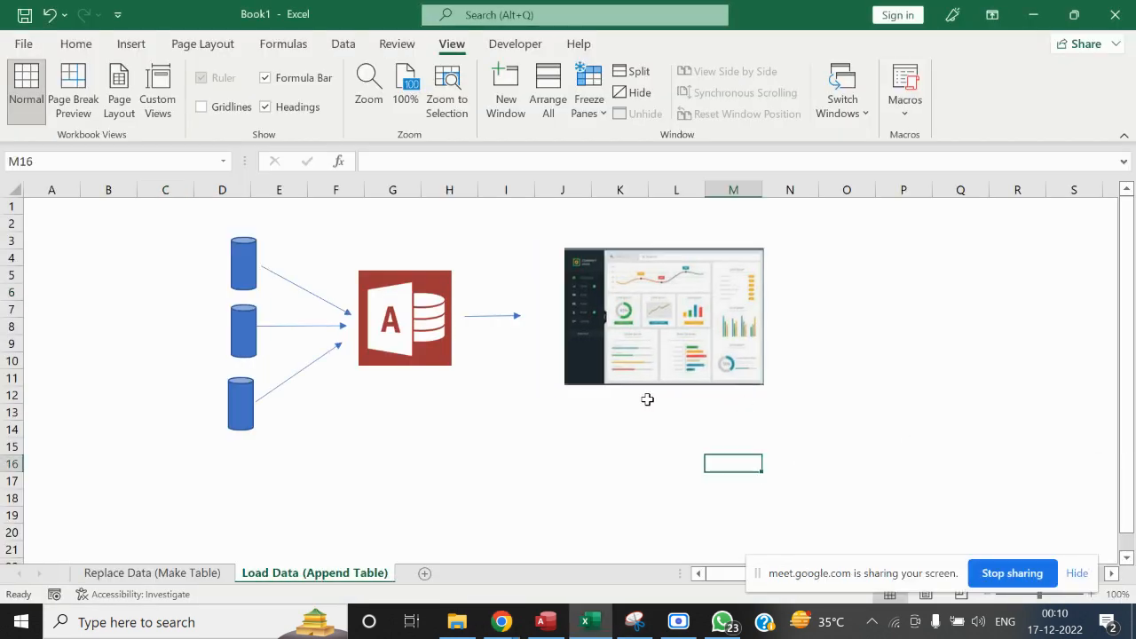
Show the Replace Data (Make Table) diagram and highlight the whole flow, the Access logo and the dashboard picture
left_click(161, 573)
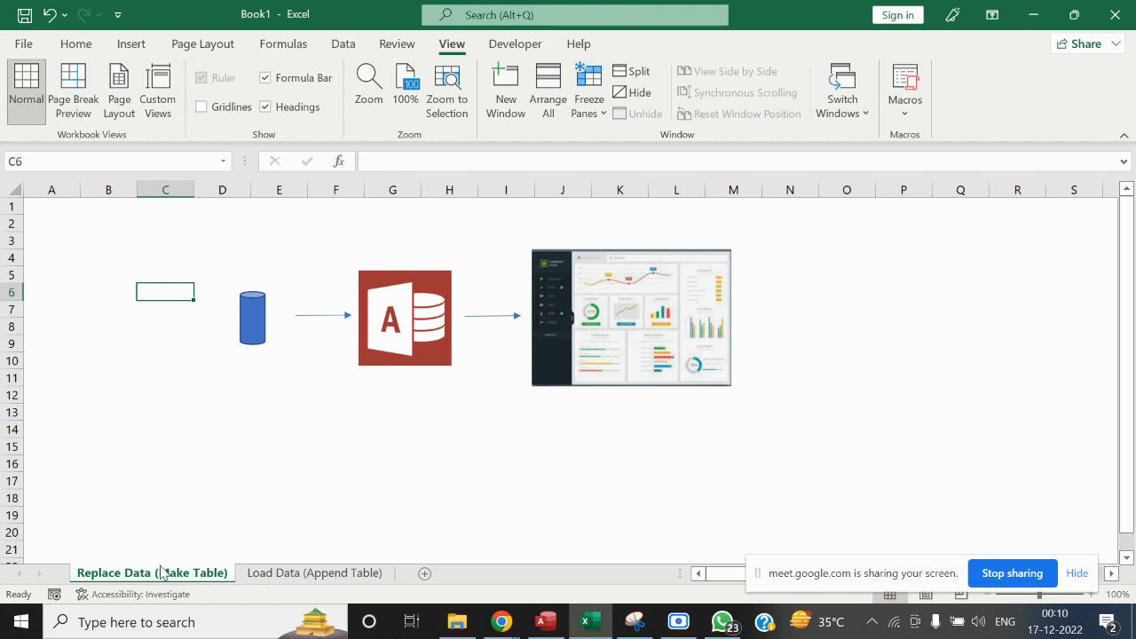
left_click_drag(103, 242, 861, 464)
left_click(449, 497)
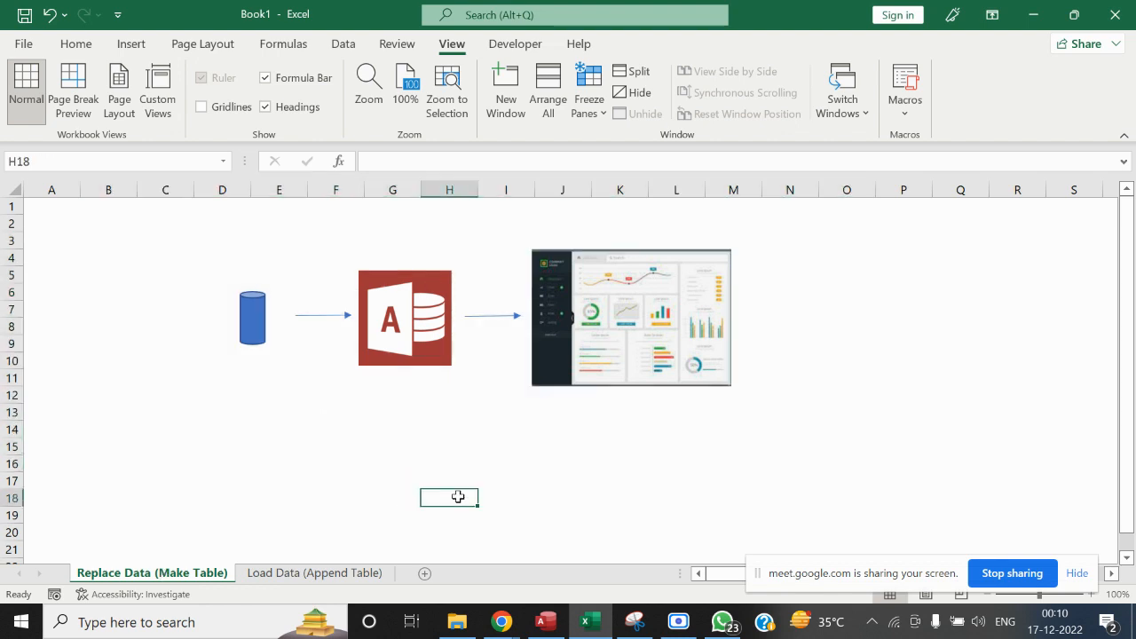
left_click(405, 321)
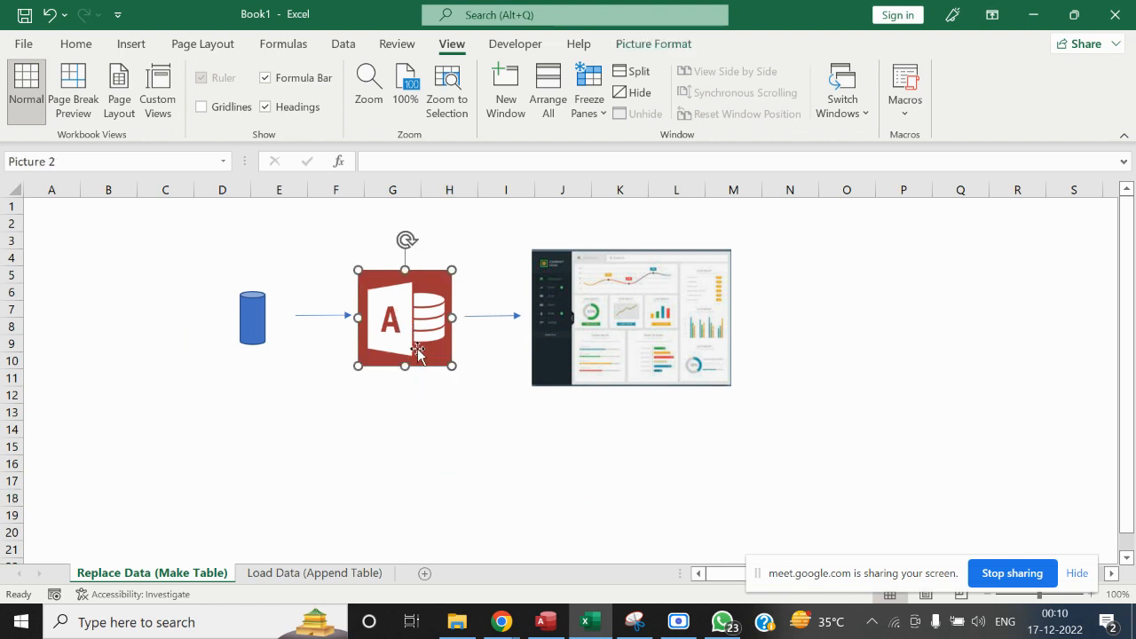
left_click(477, 446)
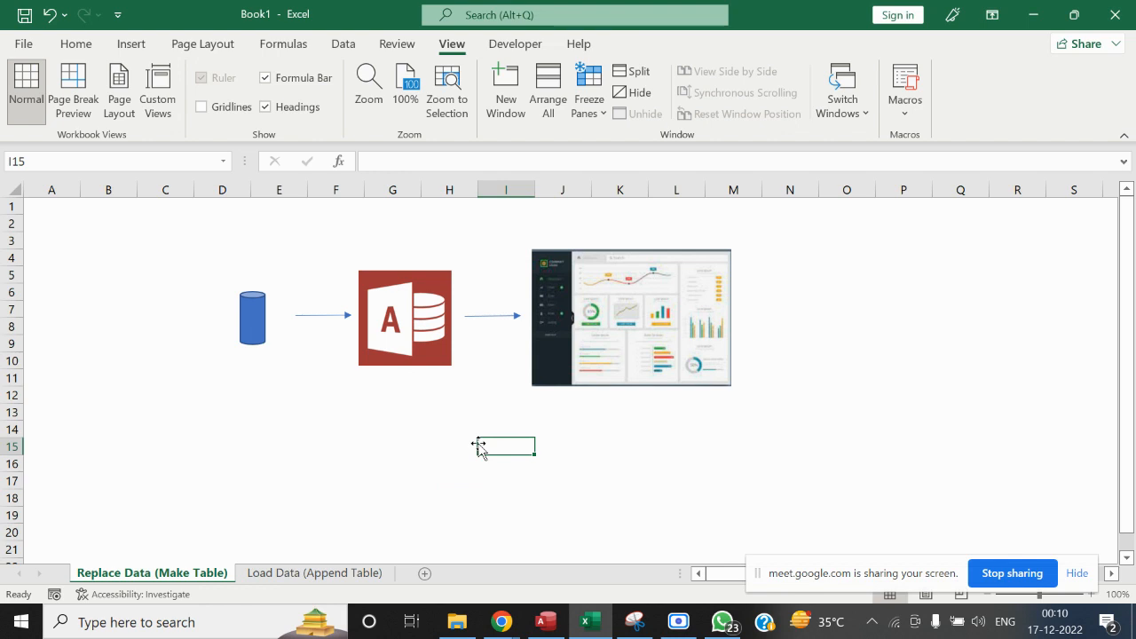
left_click(386, 305)
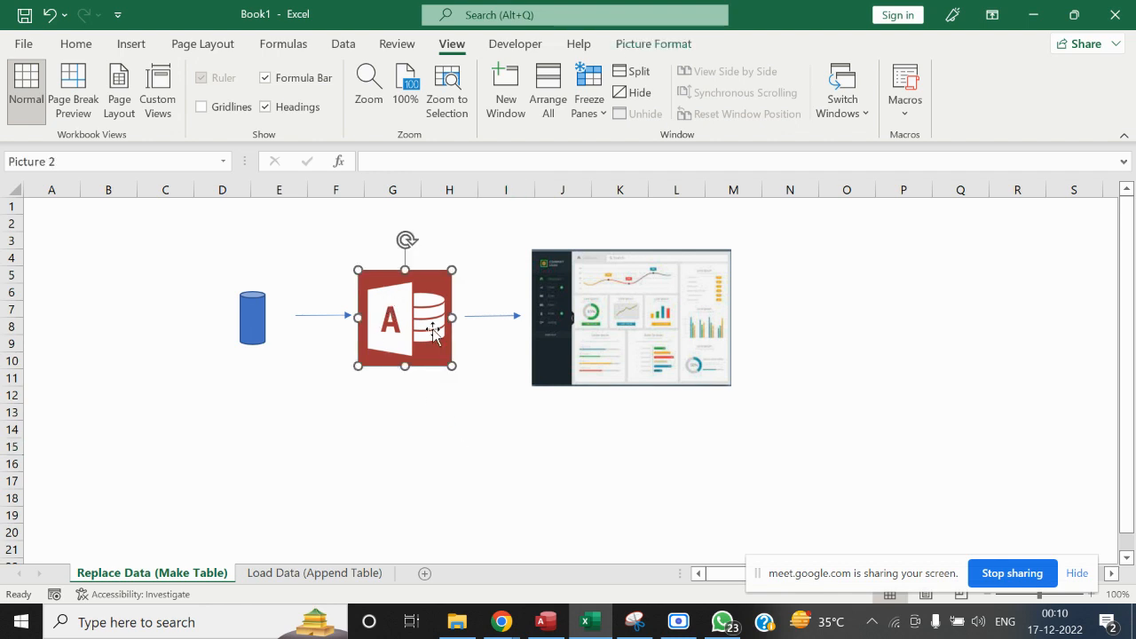
left_click(706, 325)
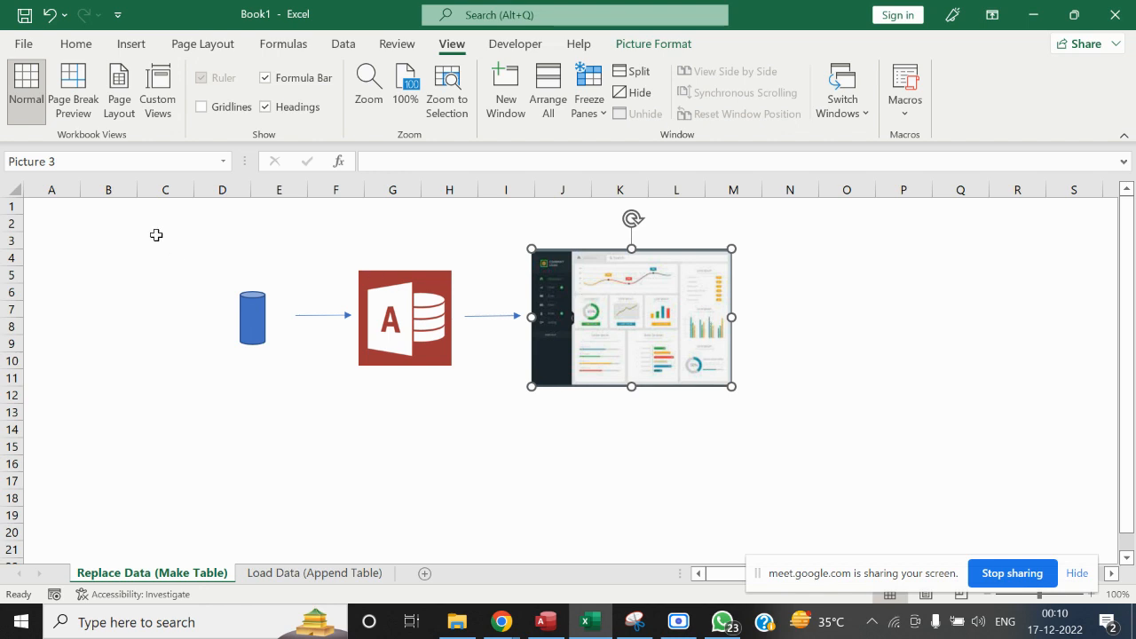
left_click_drag(157, 233, 729, 411)
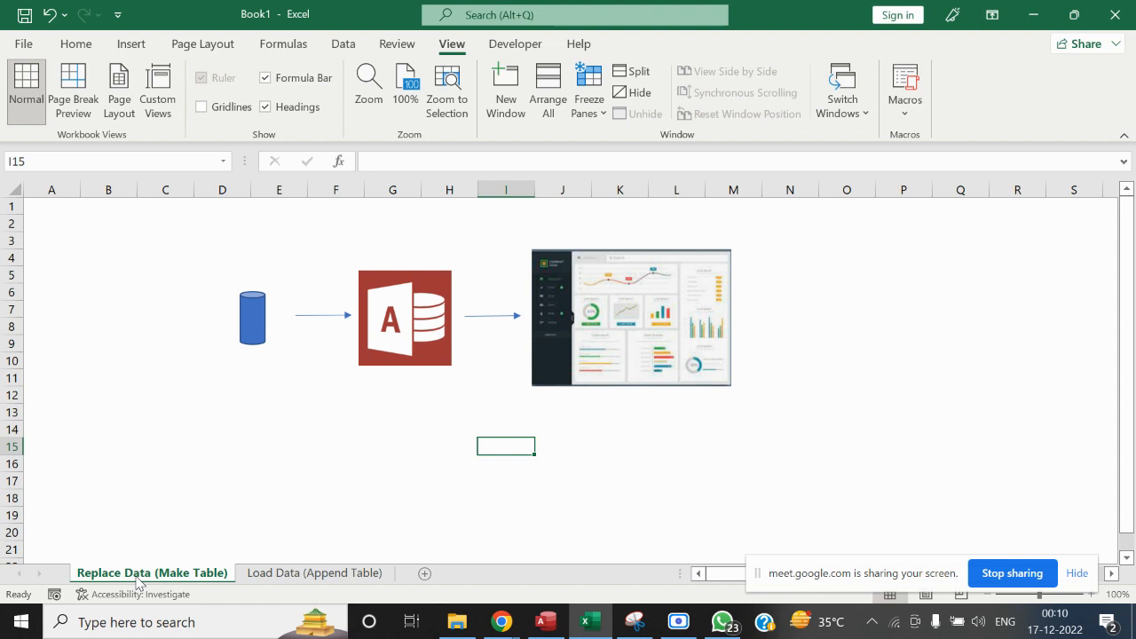
left_click(453, 447)
On the Load Data (Append Table) sheet, move the dashboard picture closer to the tip of the arrow from the Access logo
left_click(293, 575)
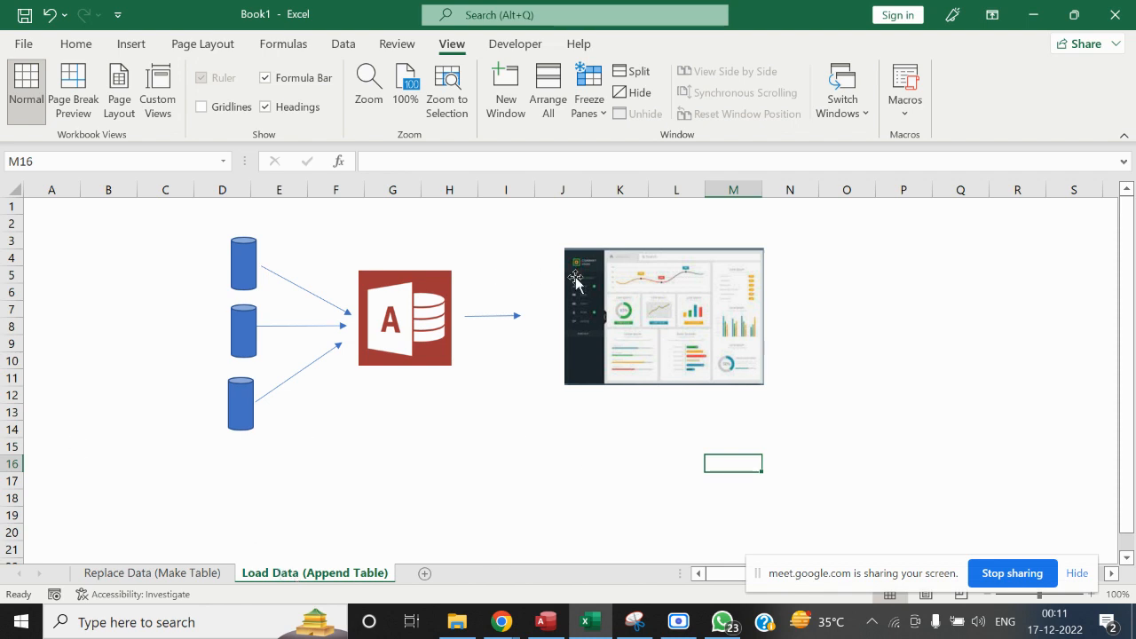
left_click_drag(609, 286, 579, 281)
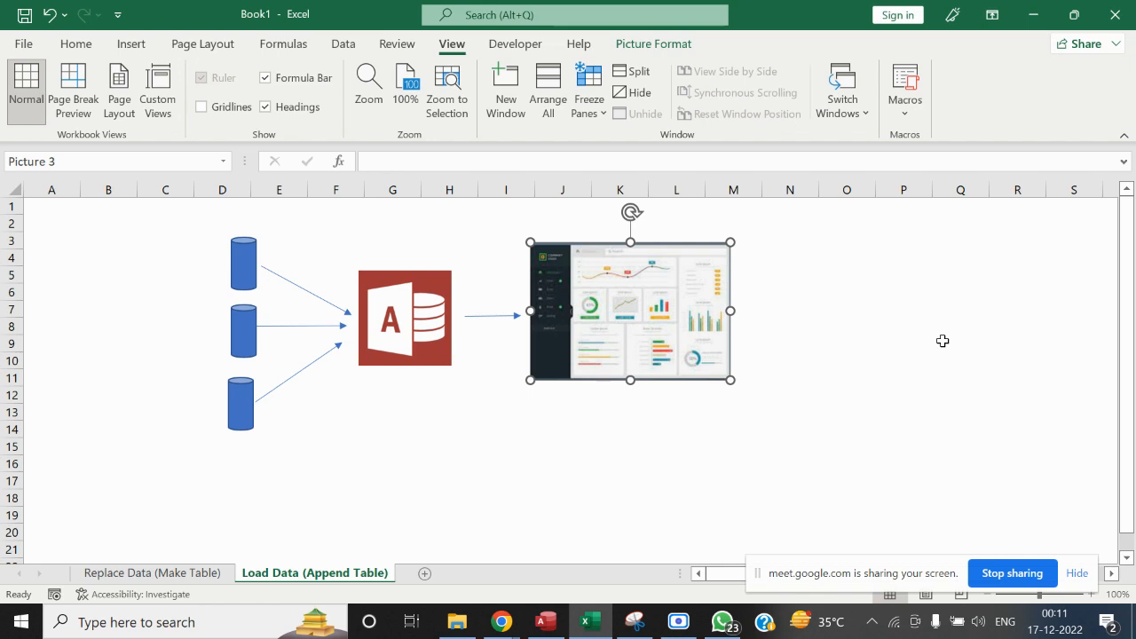
left_click(828, 274)
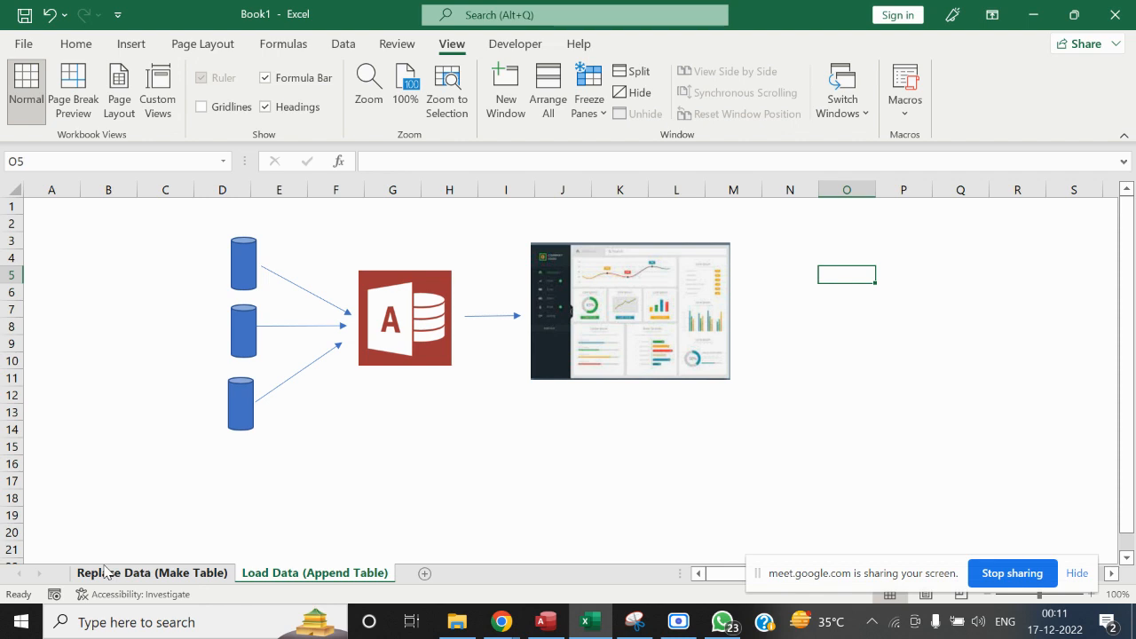
left_click(545, 500)
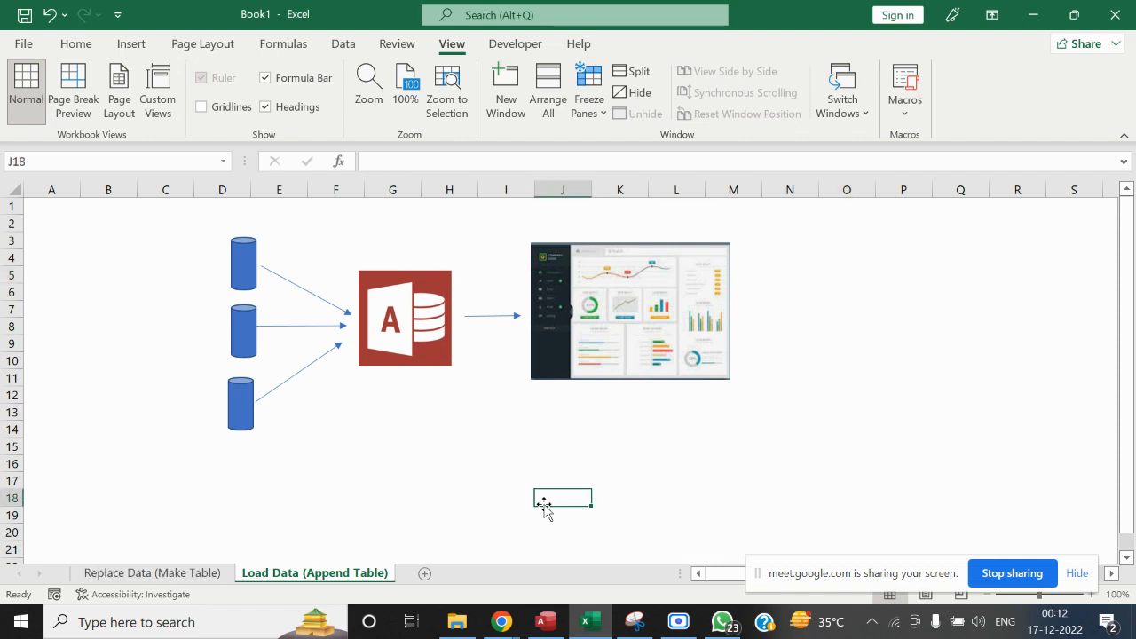
Switch to Access and close the Sales Database without saving the changes to Query1
left_click(545, 621)
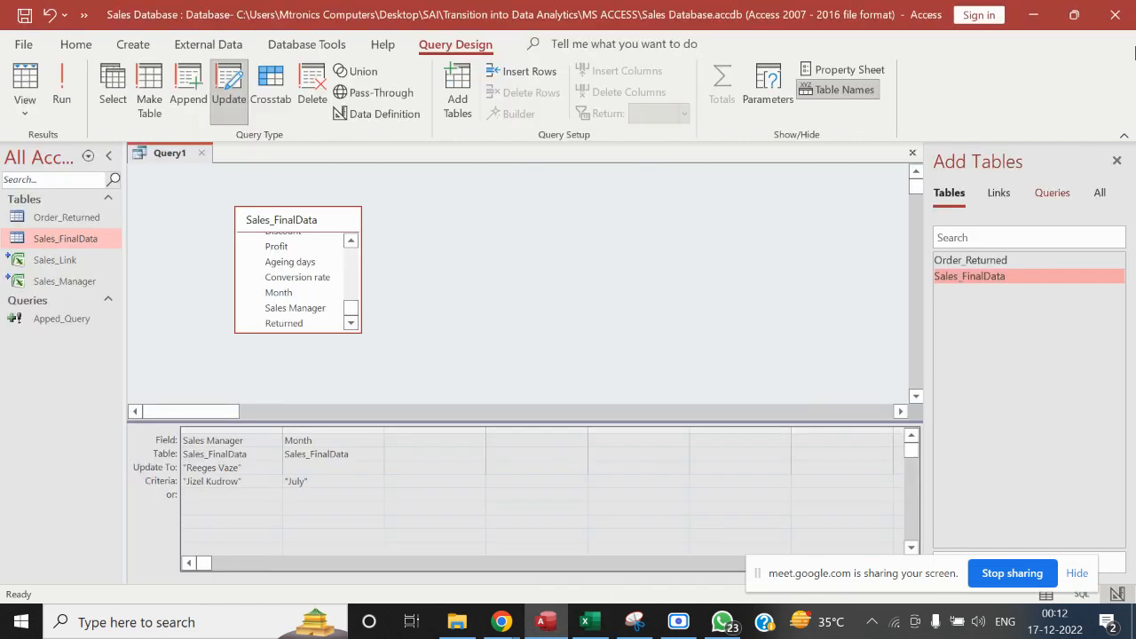
left_click(1129, 7)
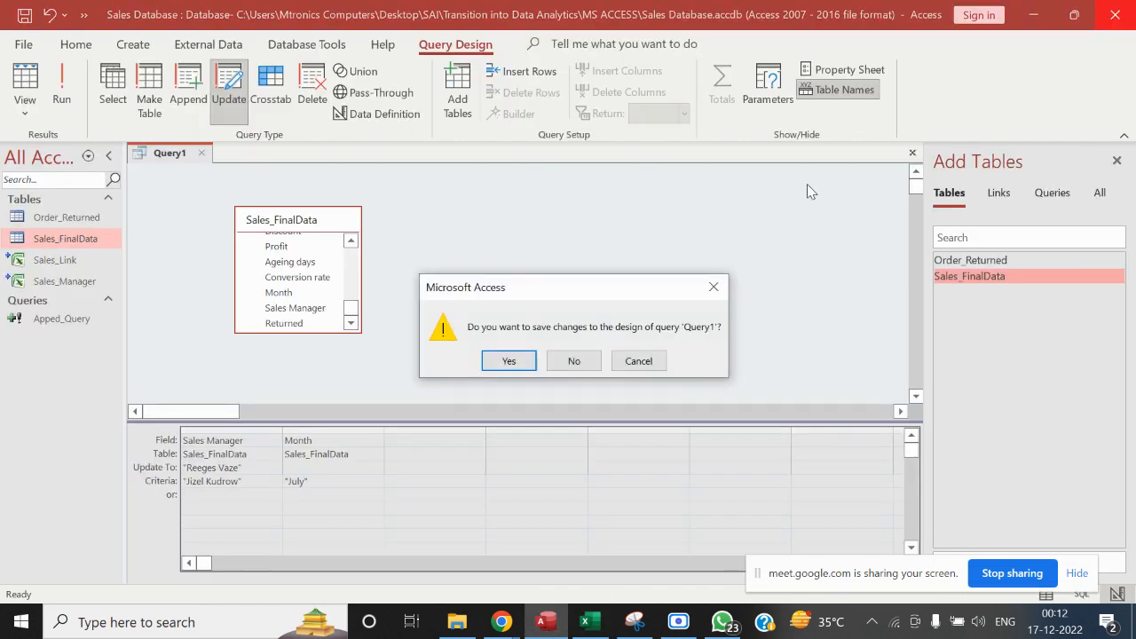
left_click(573, 361)
Launch Access again and start a new blank database
left_click(123, 631)
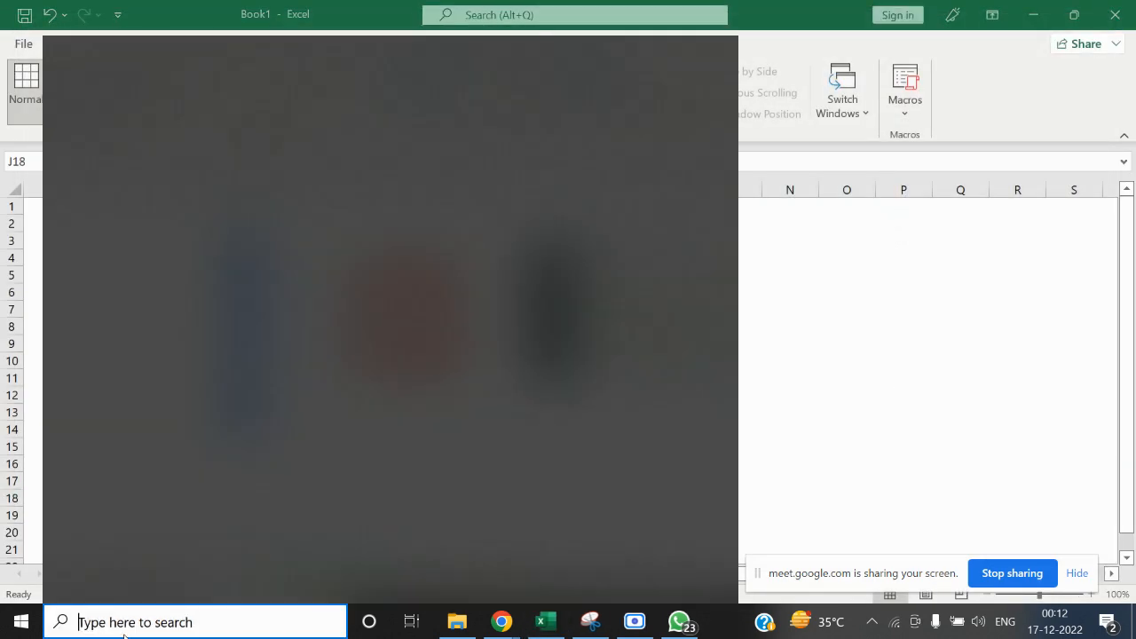
type("Ac")
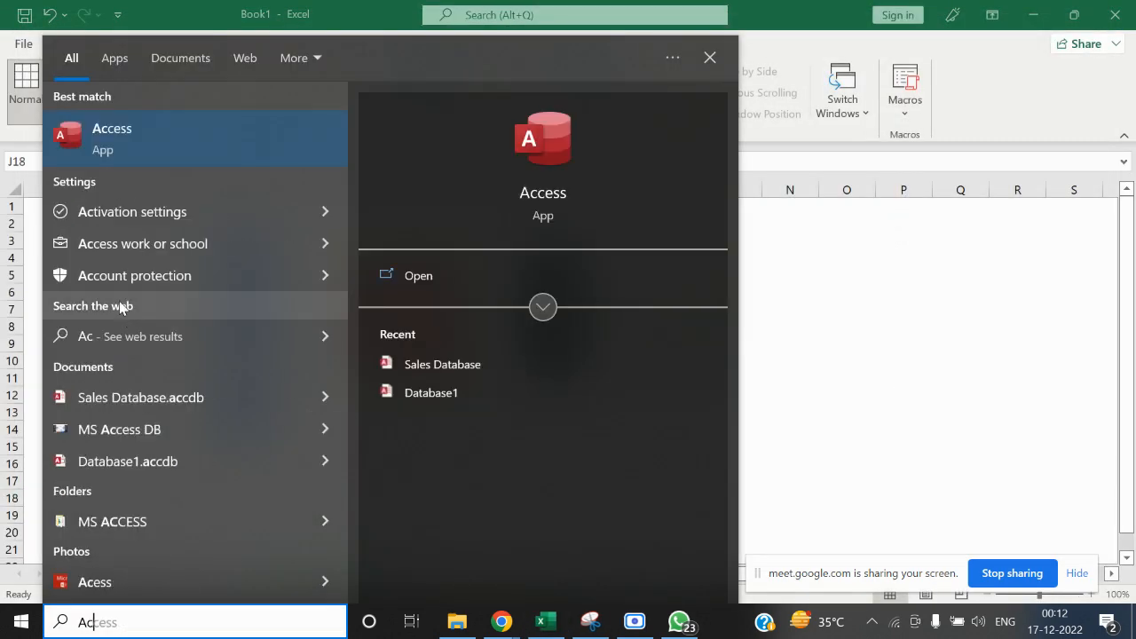
left_click(135, 156)
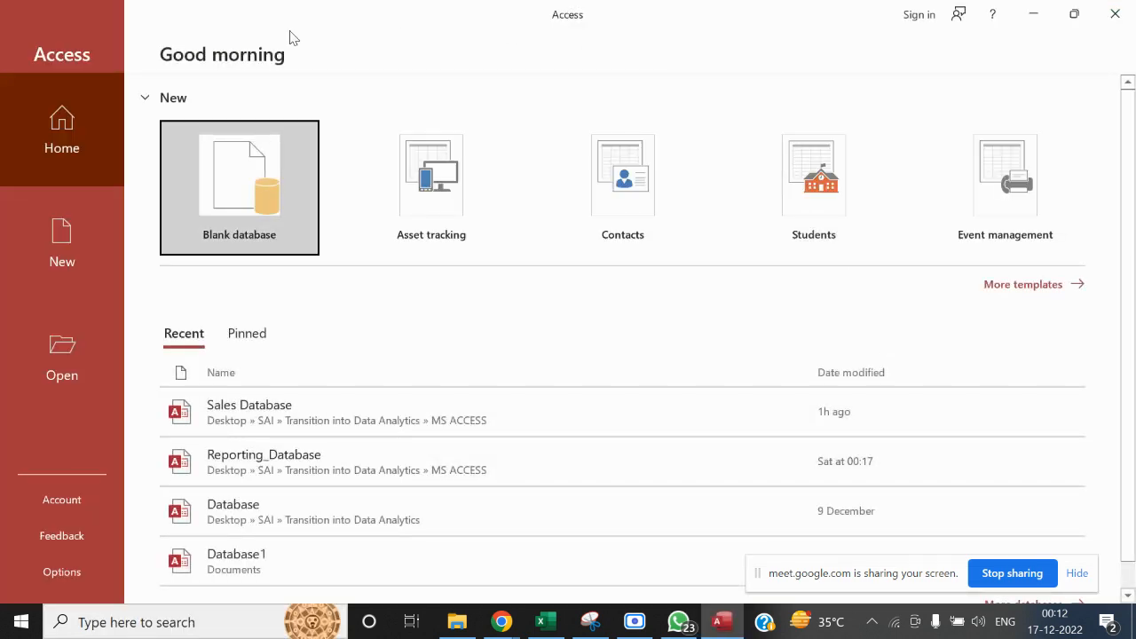
left_click(237, 194)
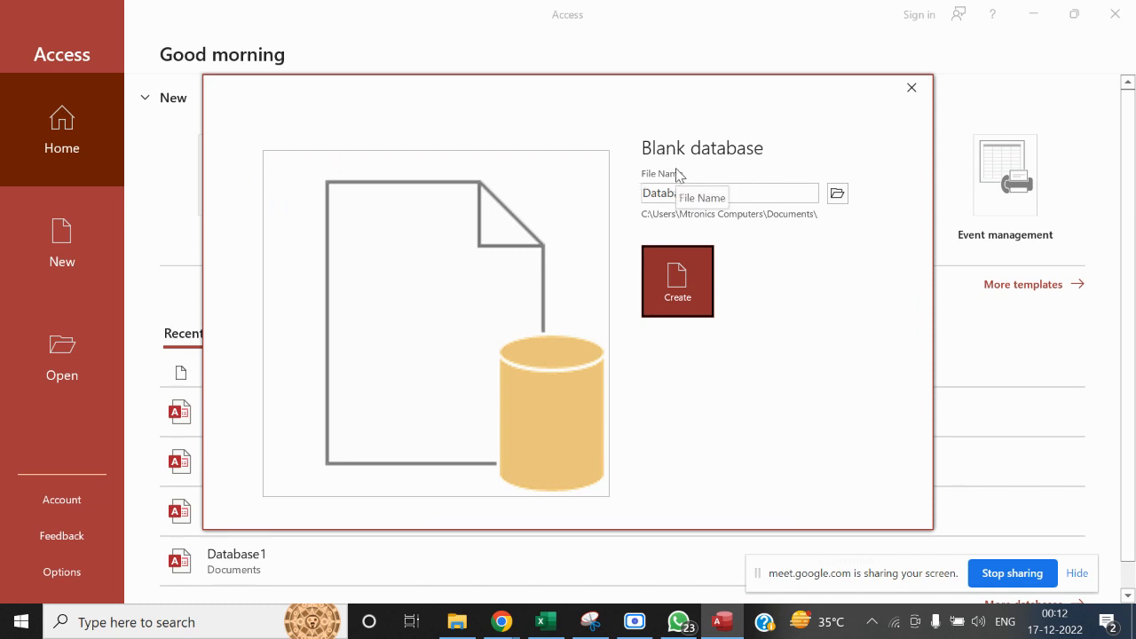
Choose the MS ACCESS folder inside Transition into Data Analytics as the new database's save location
left_click(838, 199)
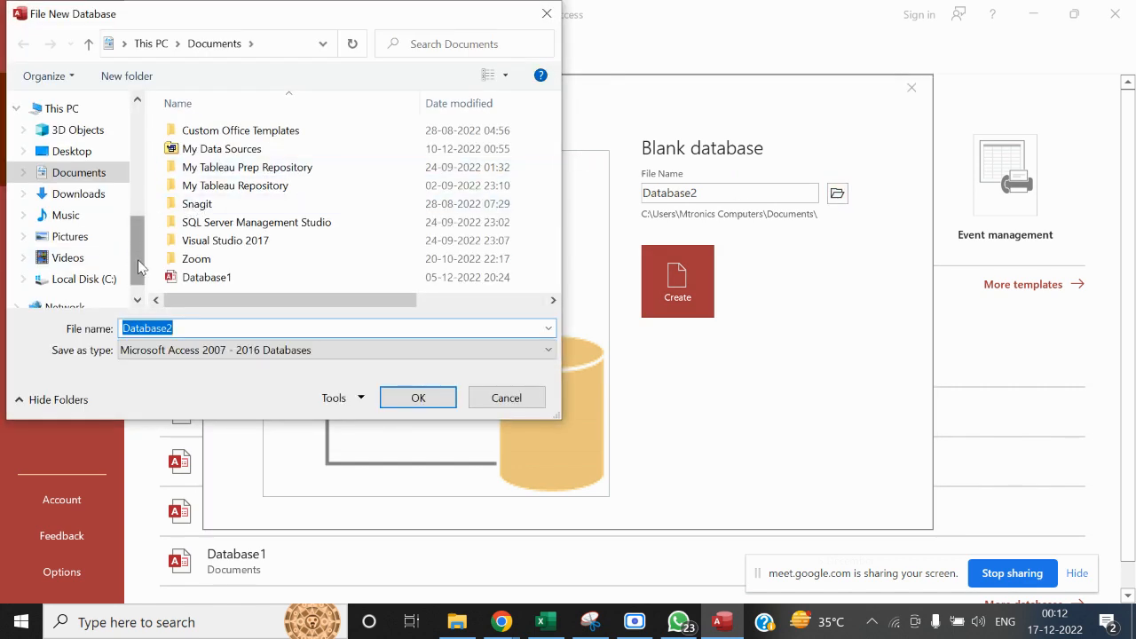
left_click_drag(137, 259, 135, 202)
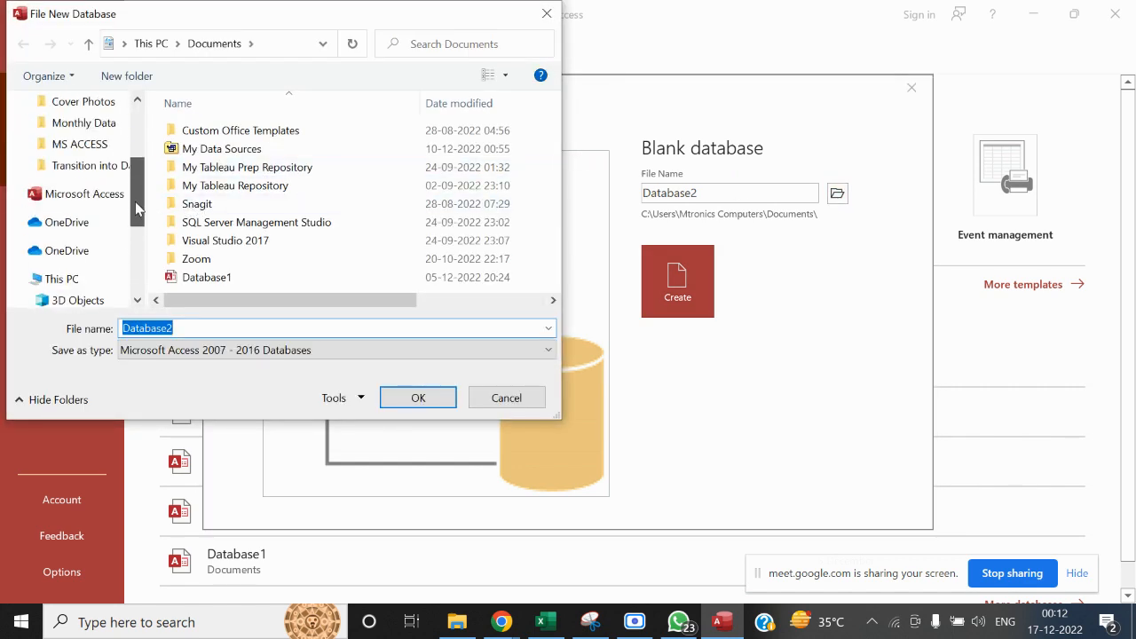
left_click(89, 165)
left_click(222, 151)
double_click(223, 155)
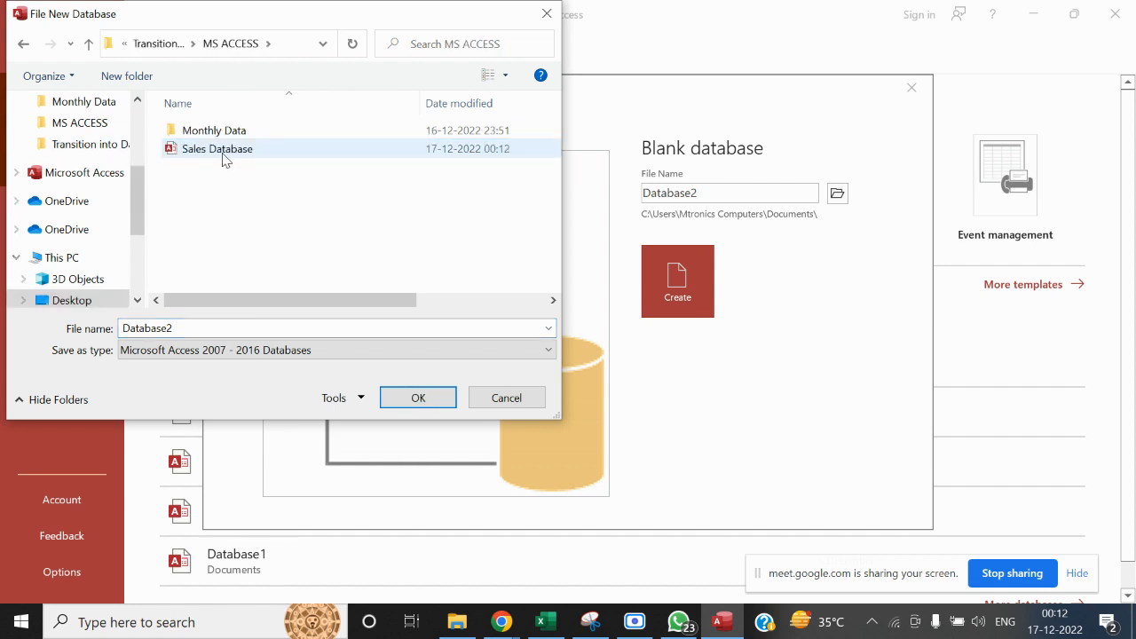
Name the new database file Sales_DB_Training and accept the chosen location
double_click(227, 328)
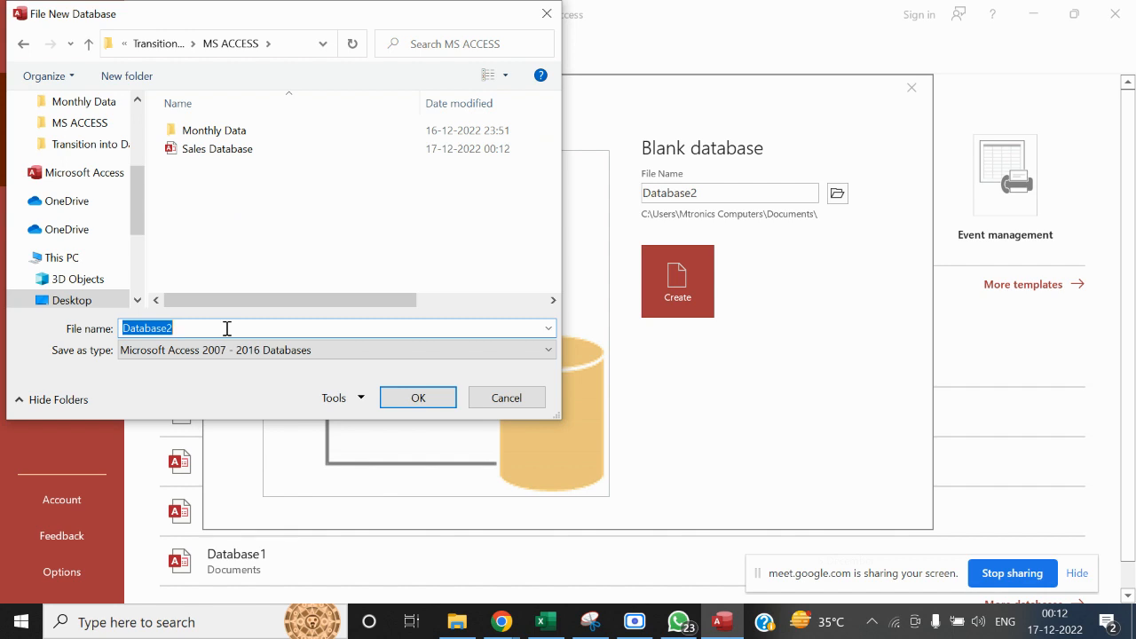
type("Sales")
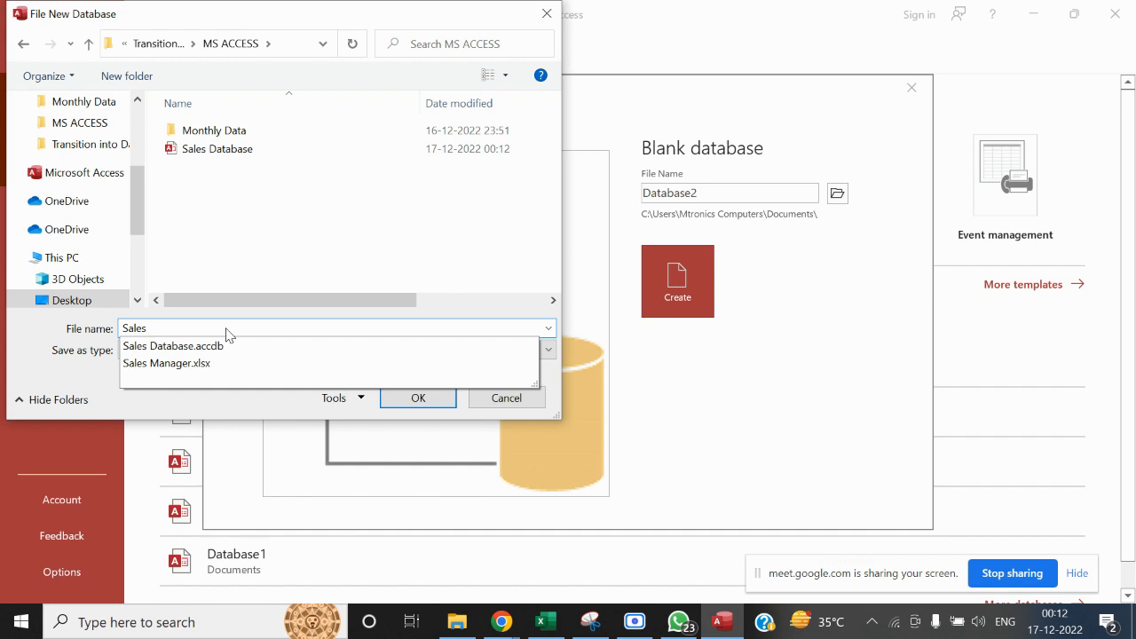
left_click(227, 328)
type("_")
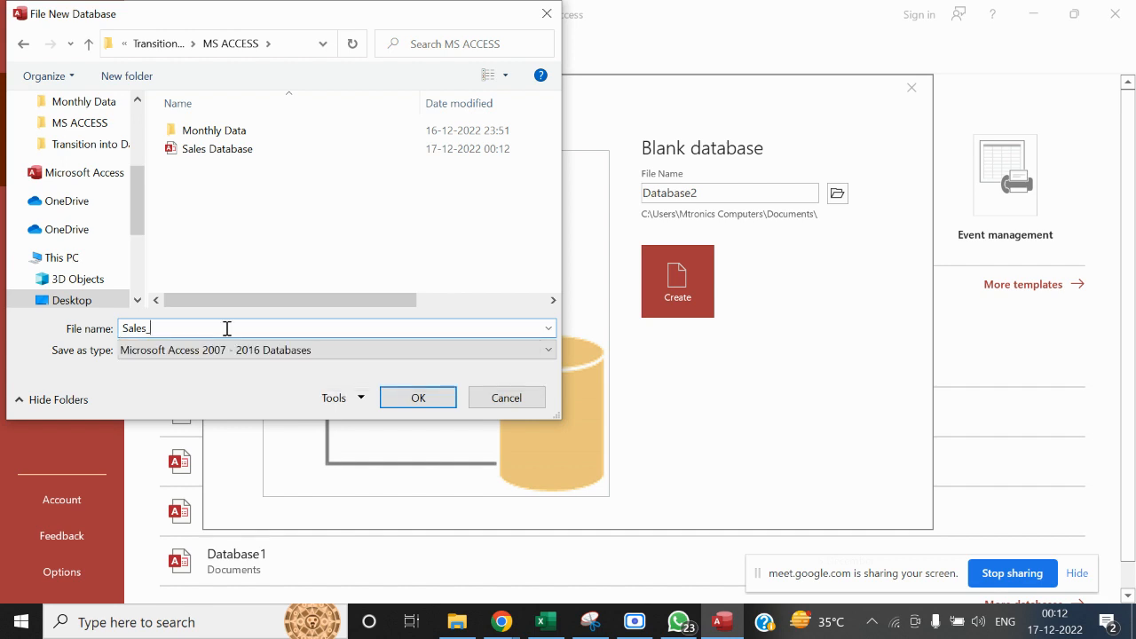
type("DB_Training")
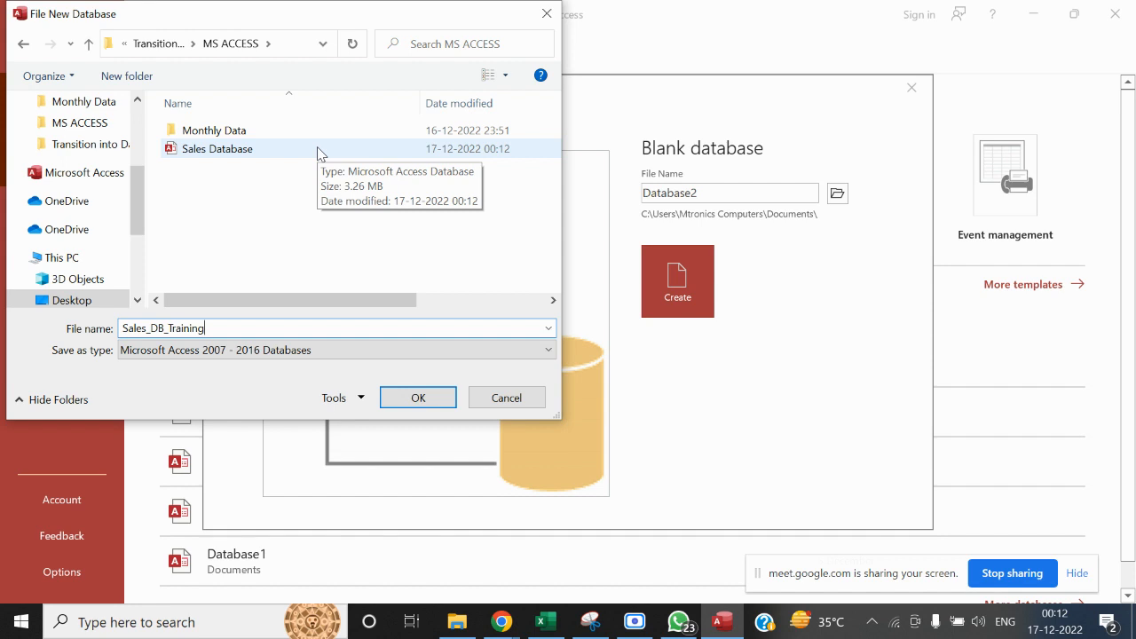
left_click(417, 398)
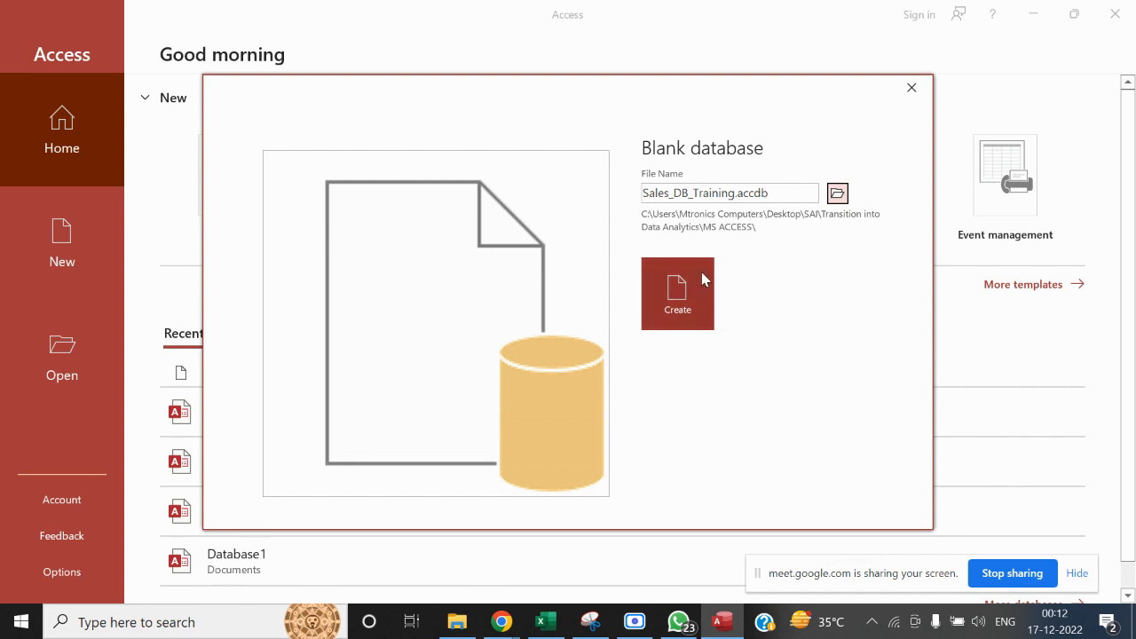
Create the Sales_DB_Training database and close its empty default table
left_click(689, 293)
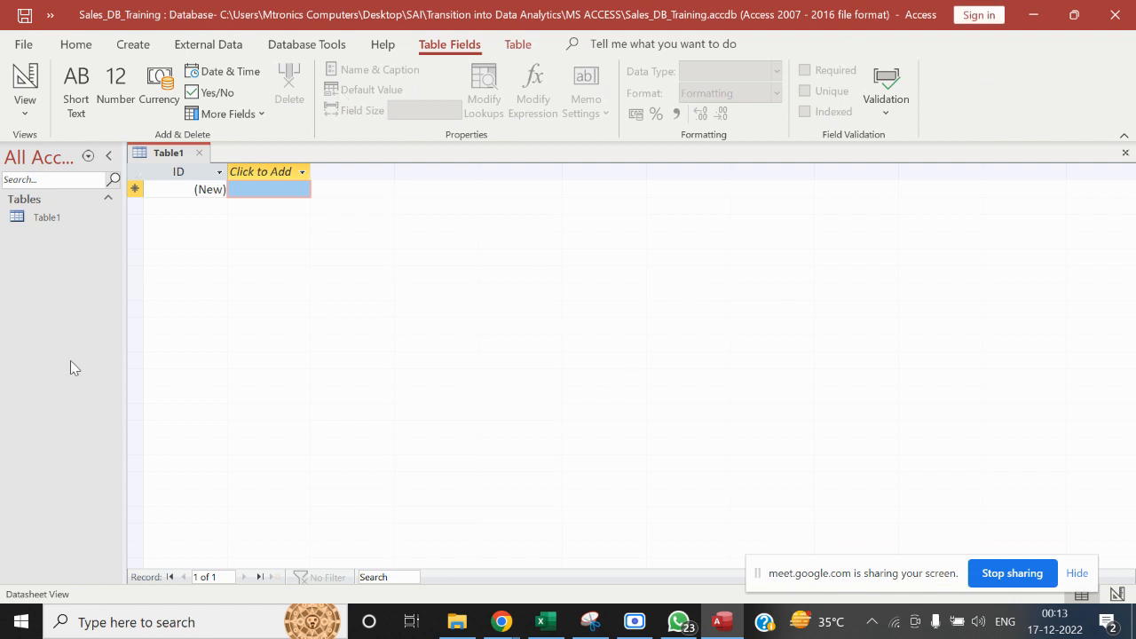
left_click(199, 154)
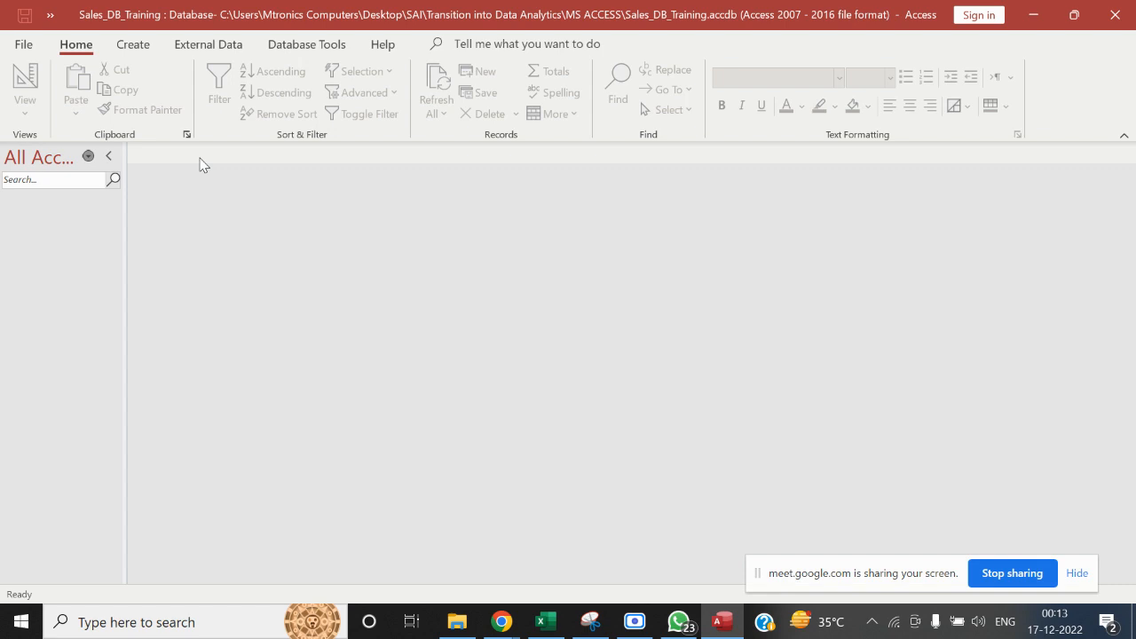
Check the MS ACCESS folder in File Explorer, return to Access, and show the Replace Data (Make Table) sheet in Excel
left_click(462, 626)
left_click(389, 393)
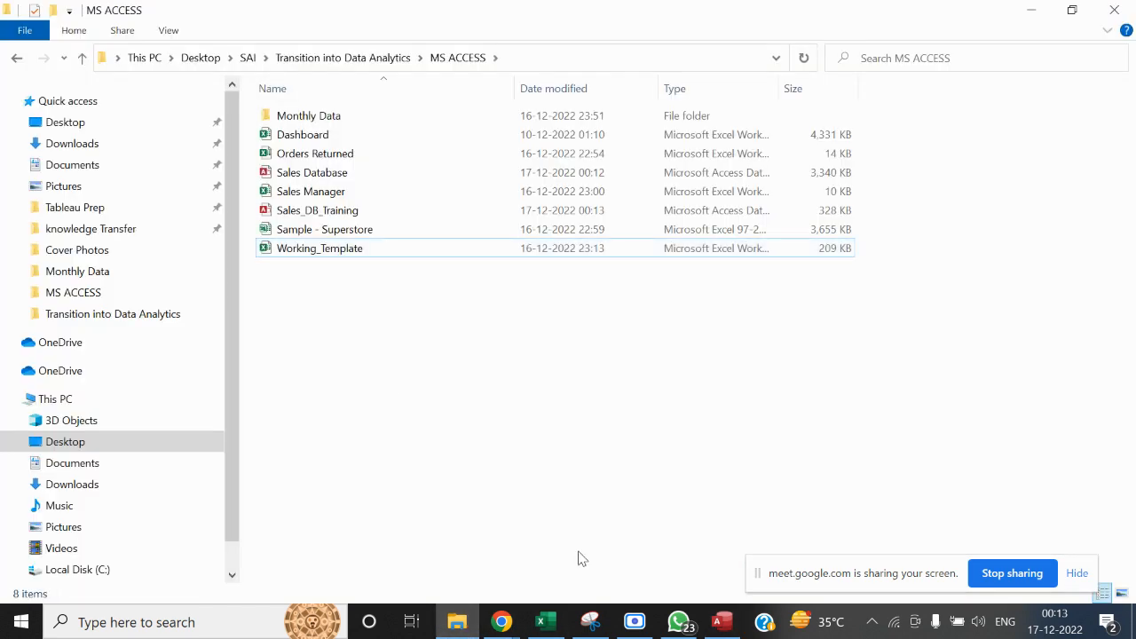
left_click(720, 623)
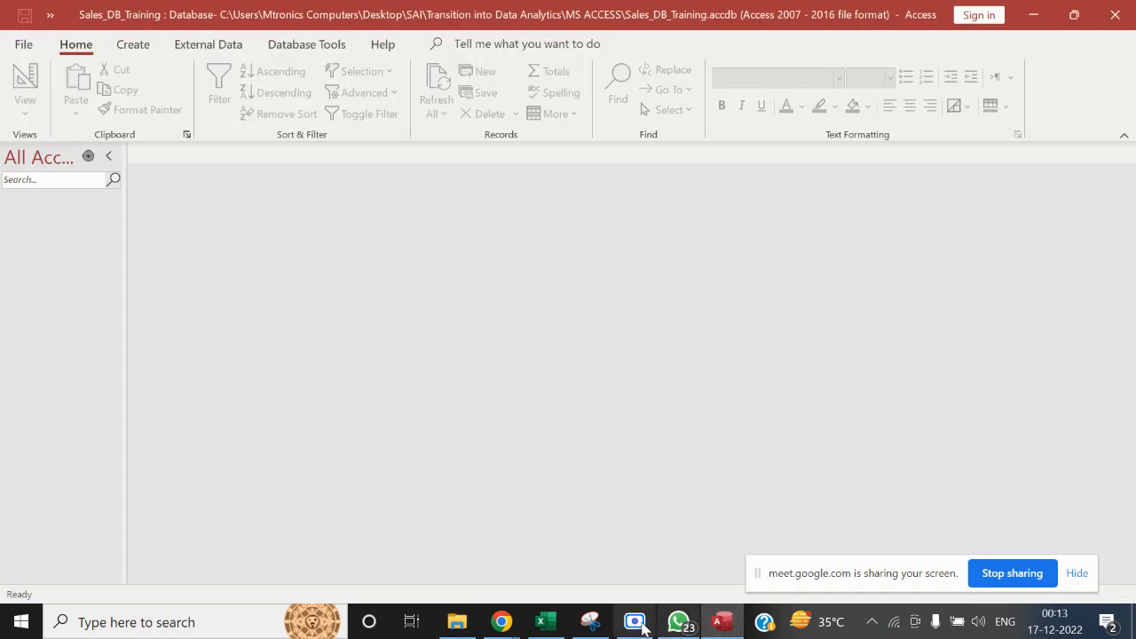
left_click(546, 623)
left_click(152, 573)
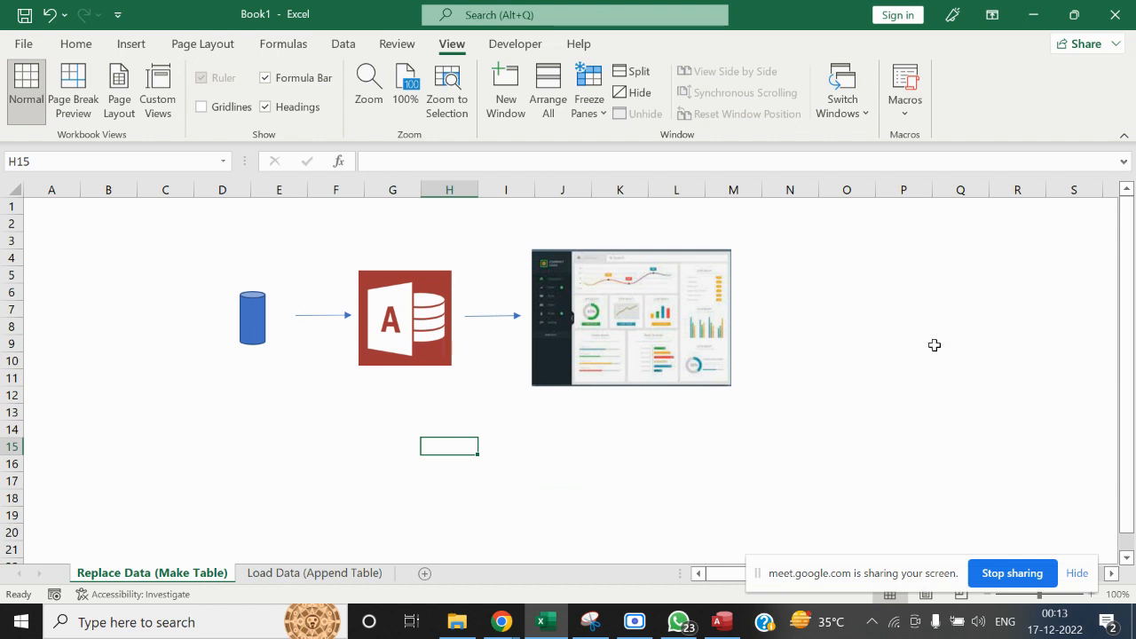
Switch to File Explorer and open the Working_Template workbook from the MS ACCESS folder
key("alt+Tab")
key("alt+Tab")
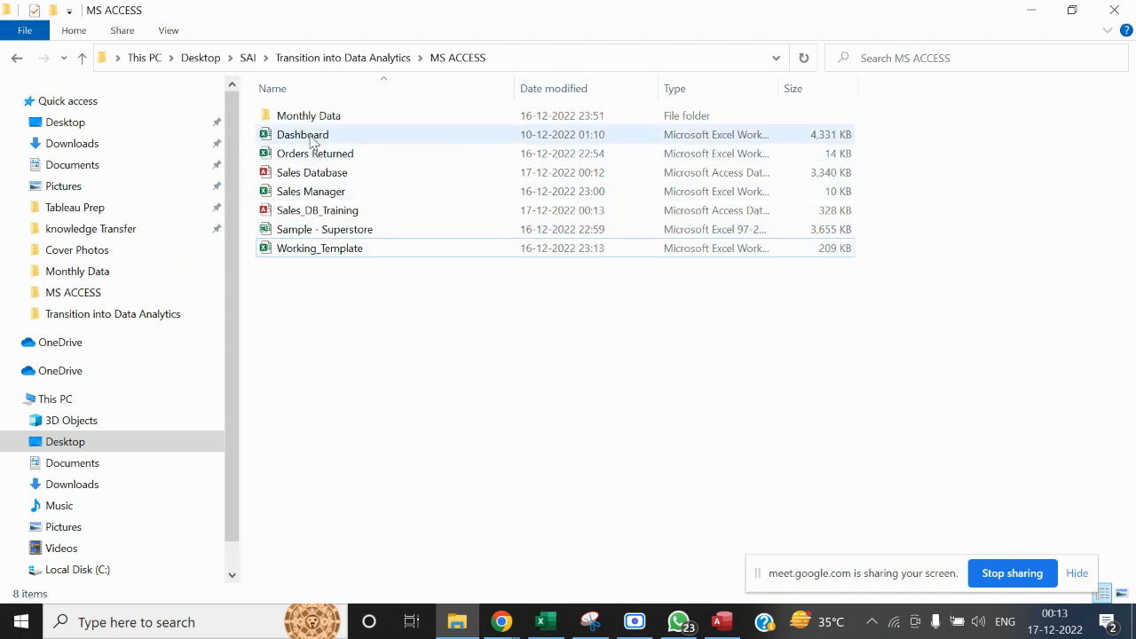
left_click(318, 250)
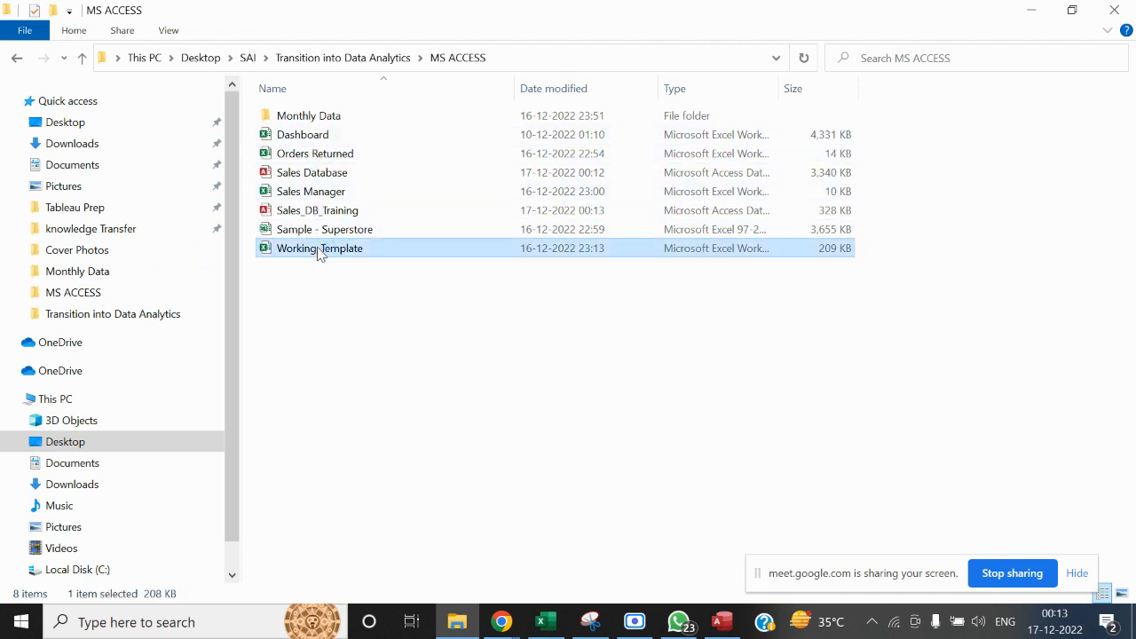
key("alt+Tab")
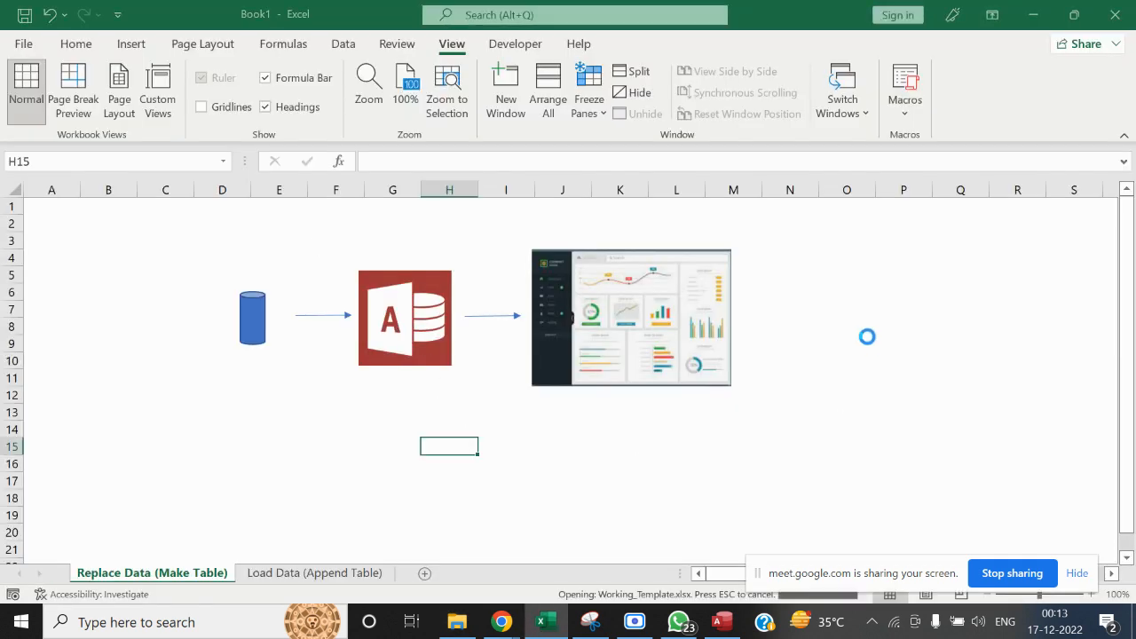
Review the header row of the Working_Template sheet from end to end and close the workbook
left_click(452, 320)
key("ctrl+Up")
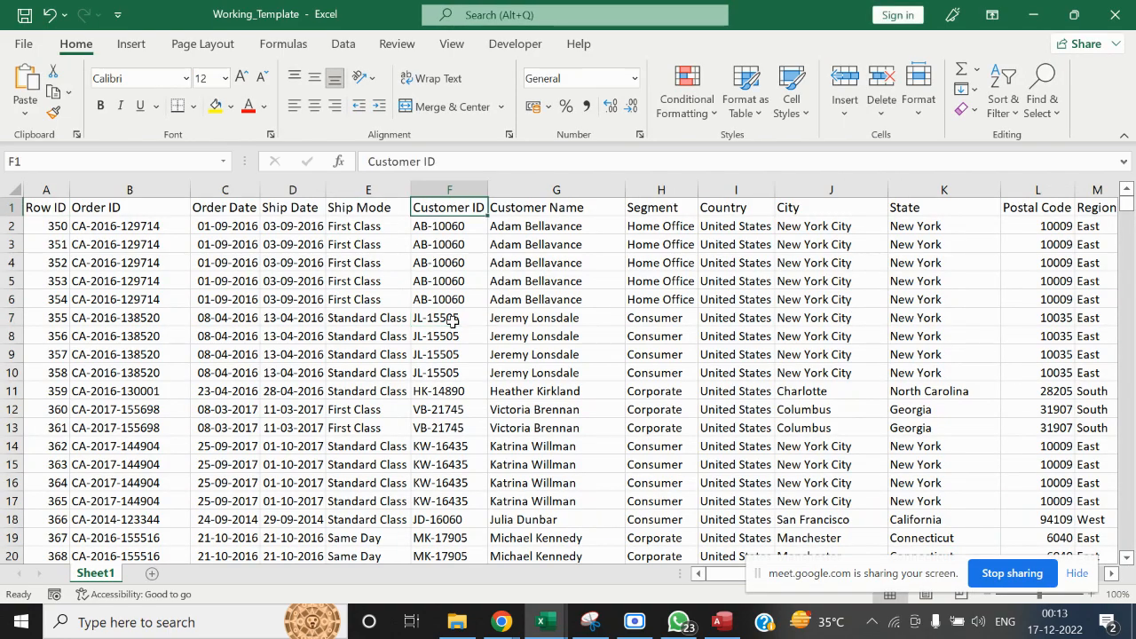
key("ctrl+Right")
key("ctrl+Left")
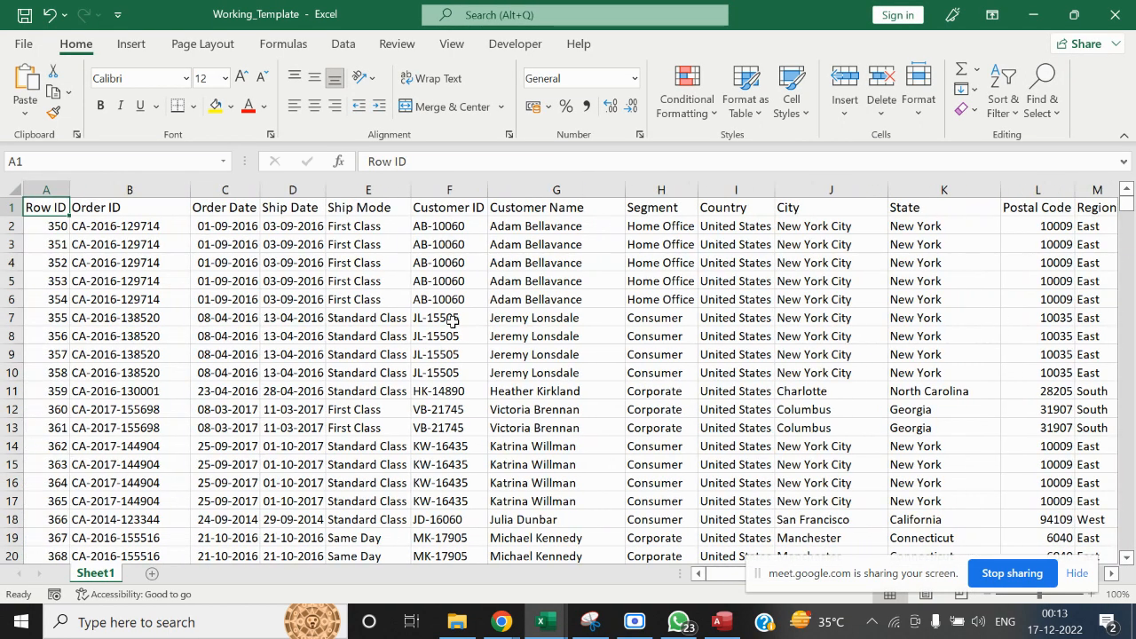
key("Right")
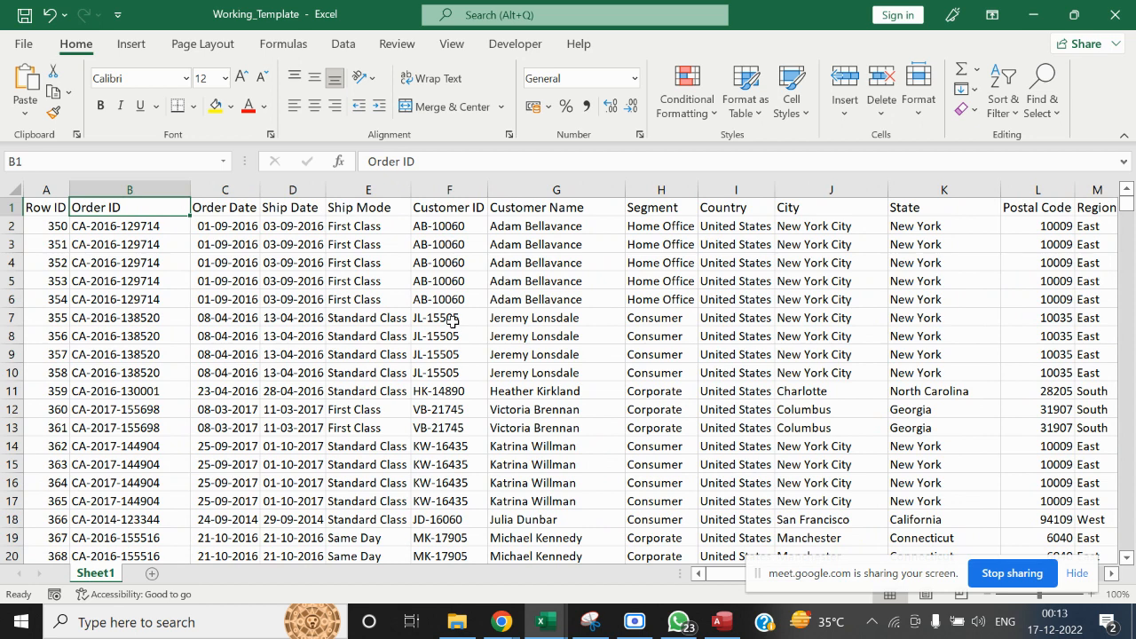
left_click(1124, 7)
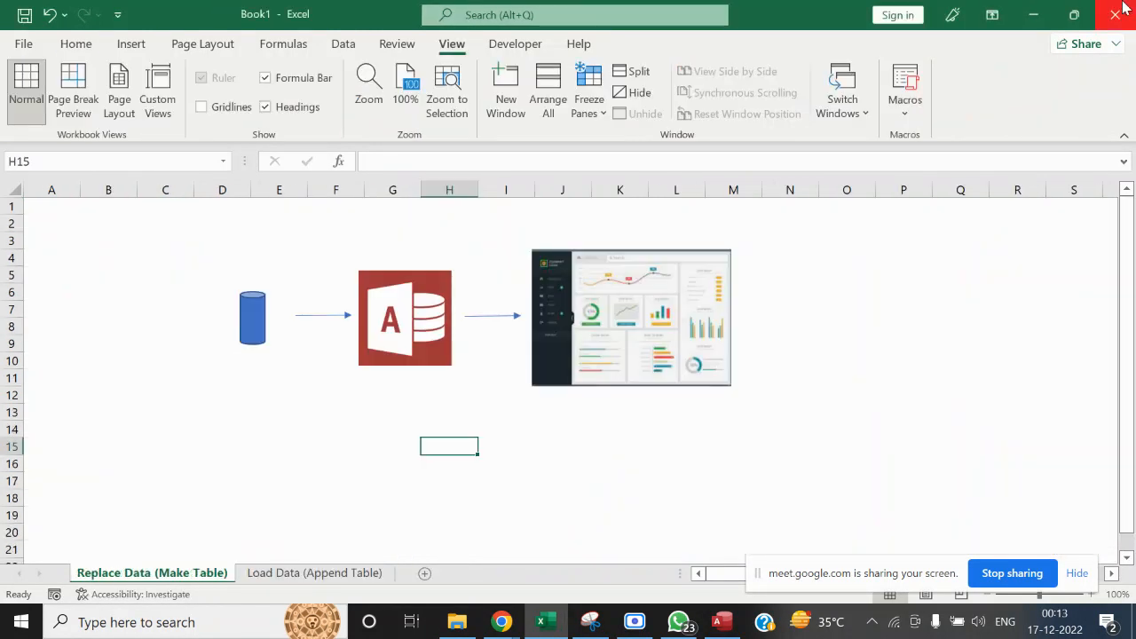
Switch to Access, start bringing in external data from an Excel file, and choose to link to the source with a linked table
left_click(733, 627)
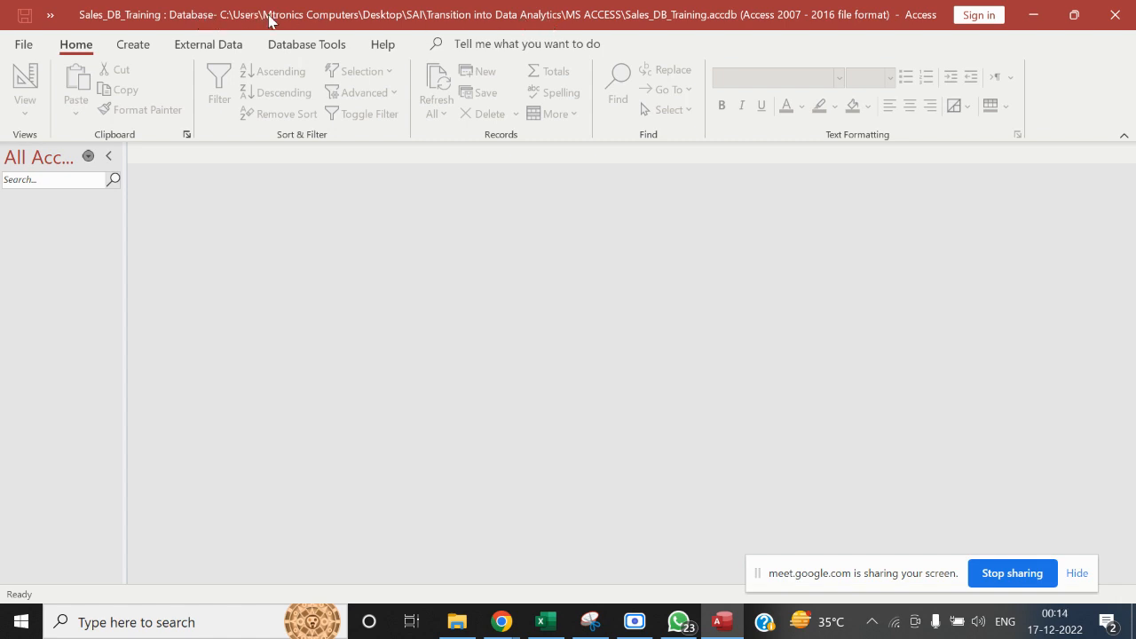
left_click(213, 45)
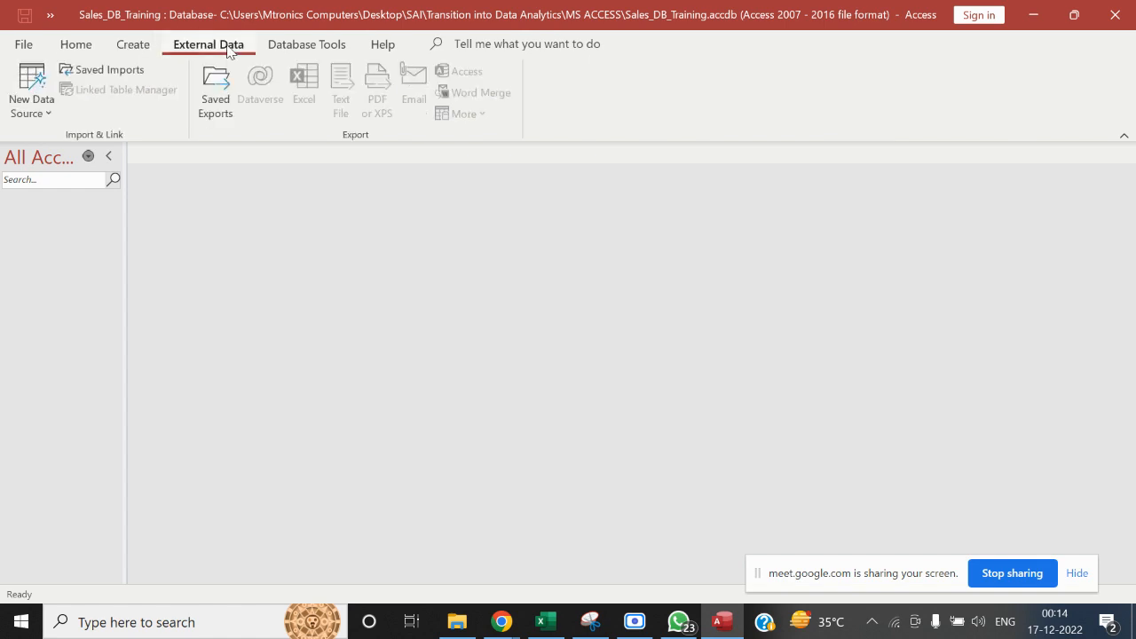
left_click(36, 119)
mouse_move(76, 150)
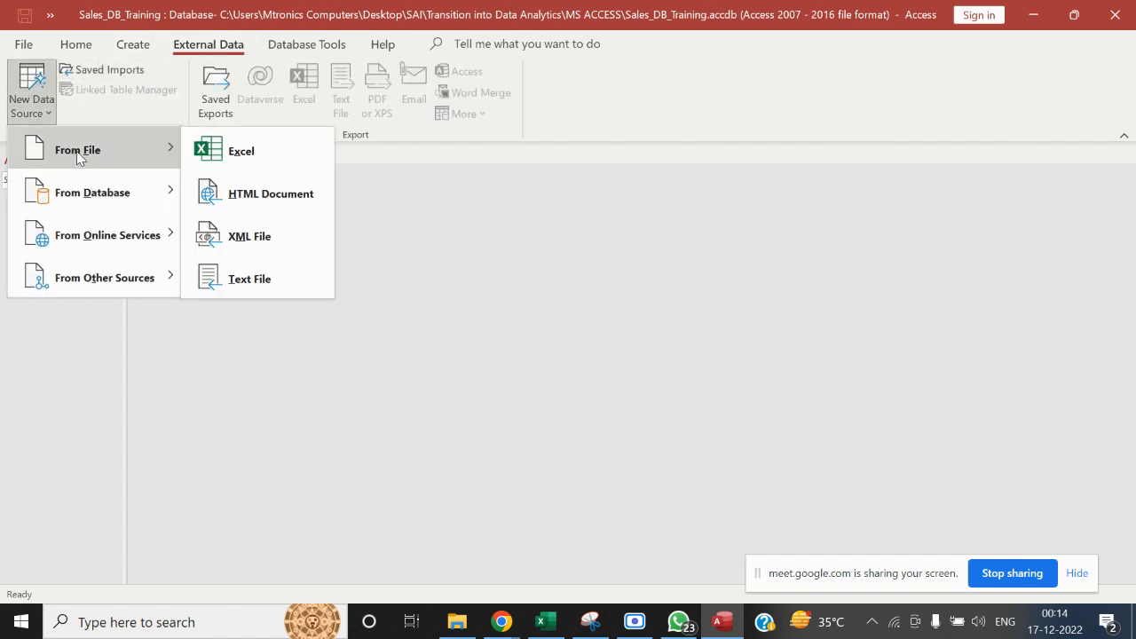
left_click(254, 145)
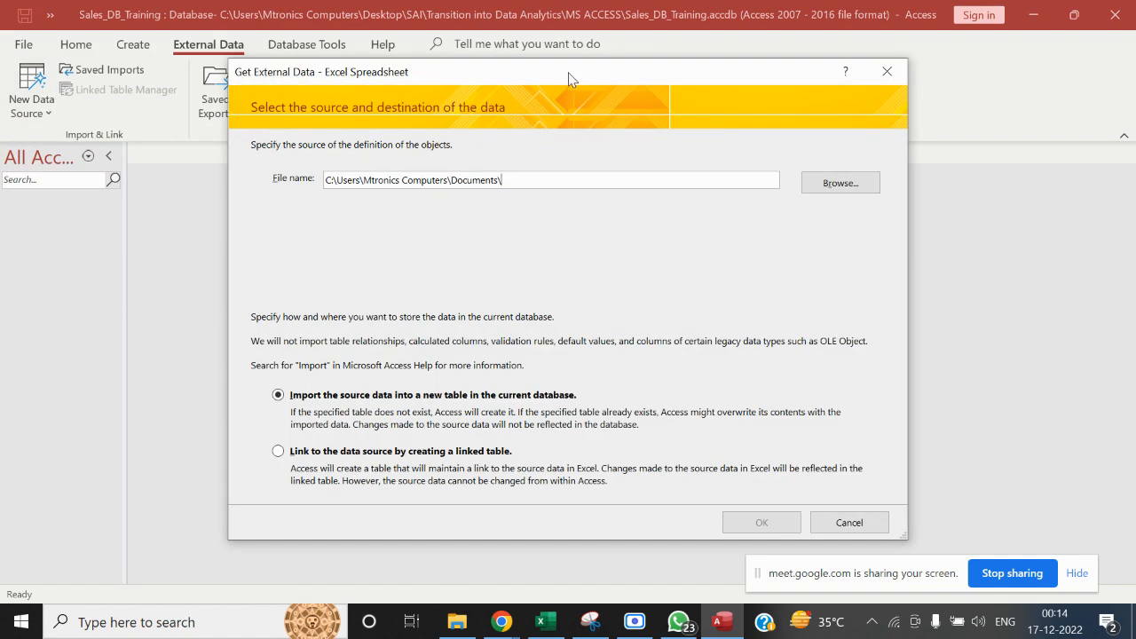
left_click_drag(566, 77, 353, 22)
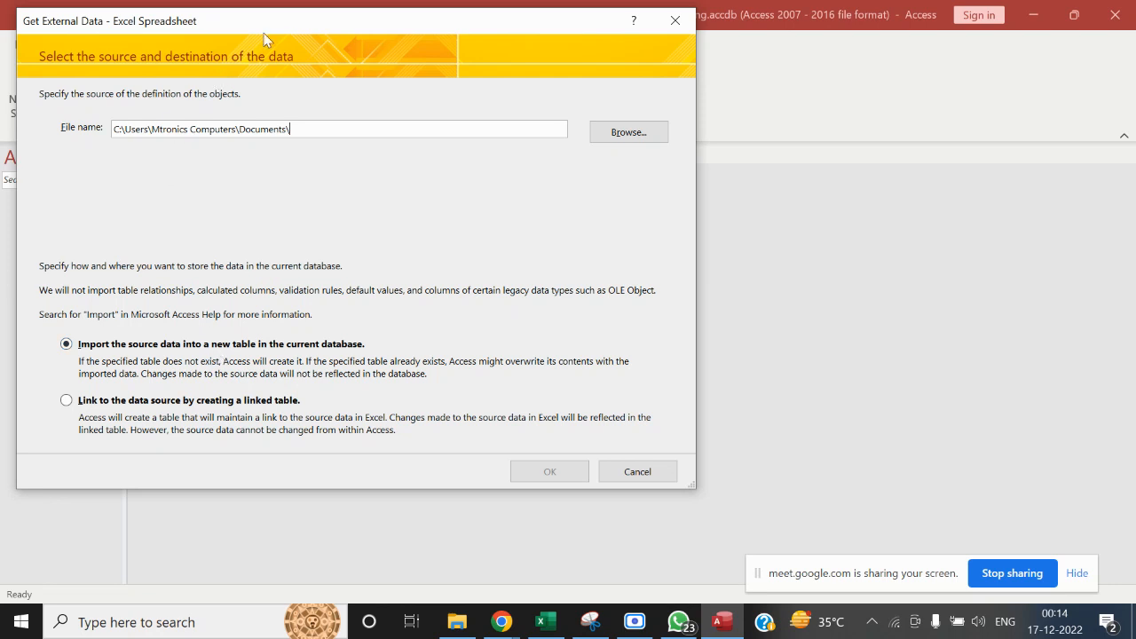
left_click_drag(275, 22, 656, 47)
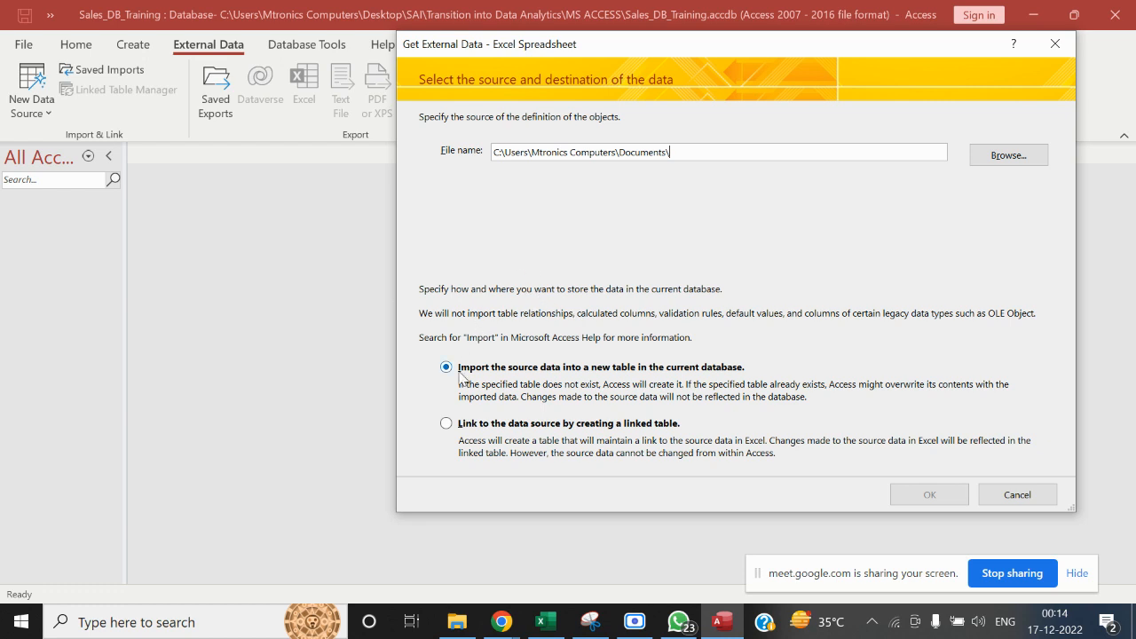
left_click(445, 424)
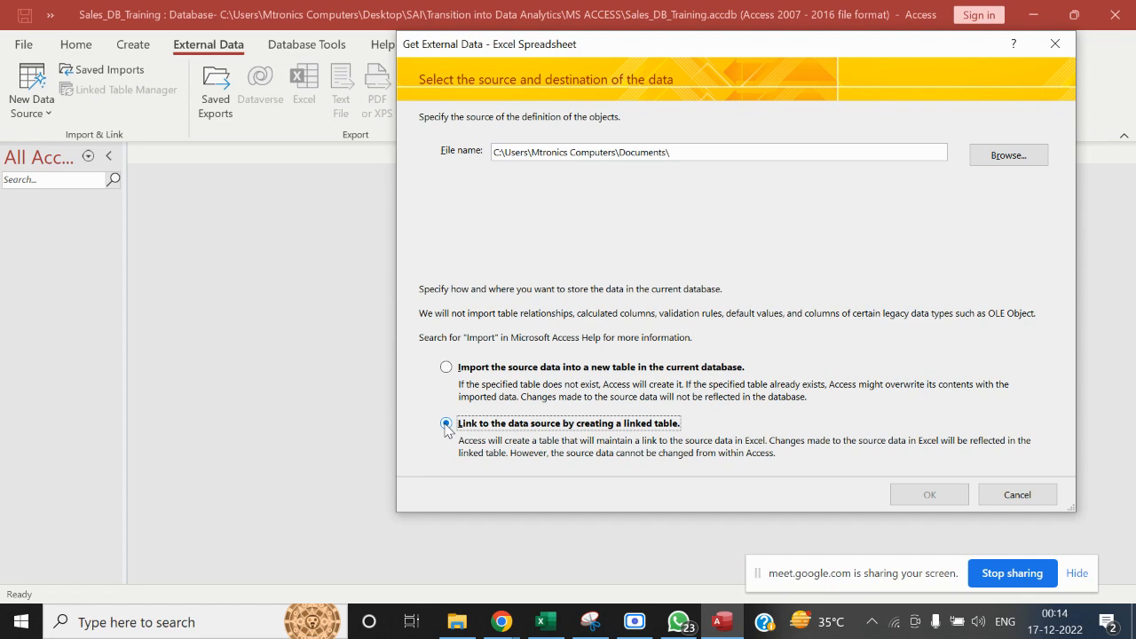
Select Working_Template in the MS ACCESS folder inside Transition into Data Analytics as the source file and accept the link settings
left_click(1020, 157)
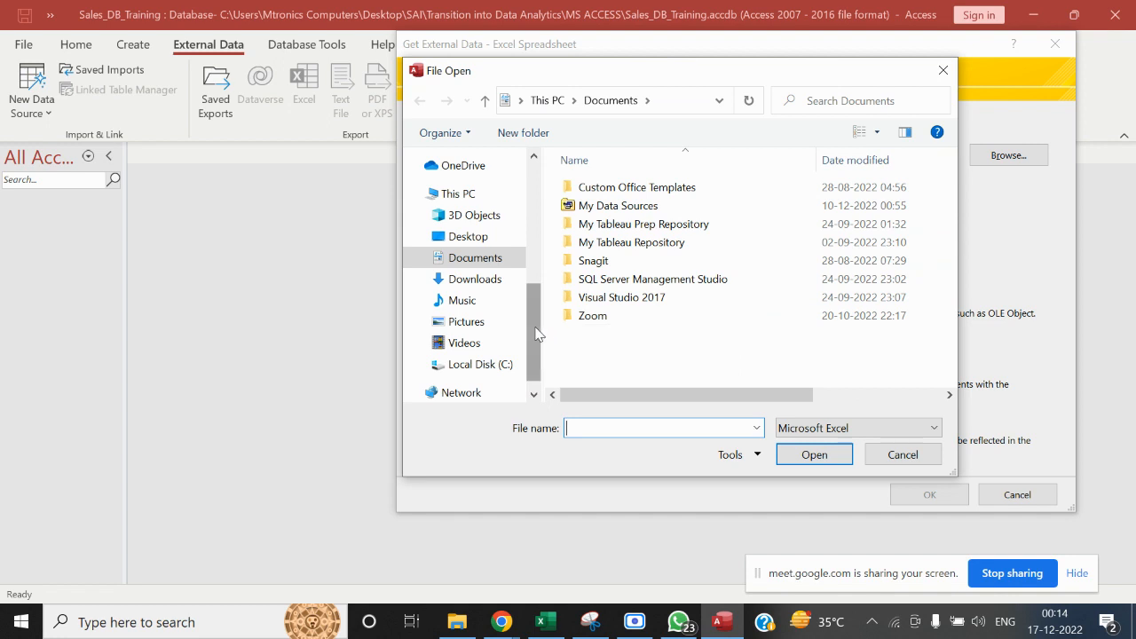
left_click_drag(532, 354, 528, 281)
left_click(502, 265)
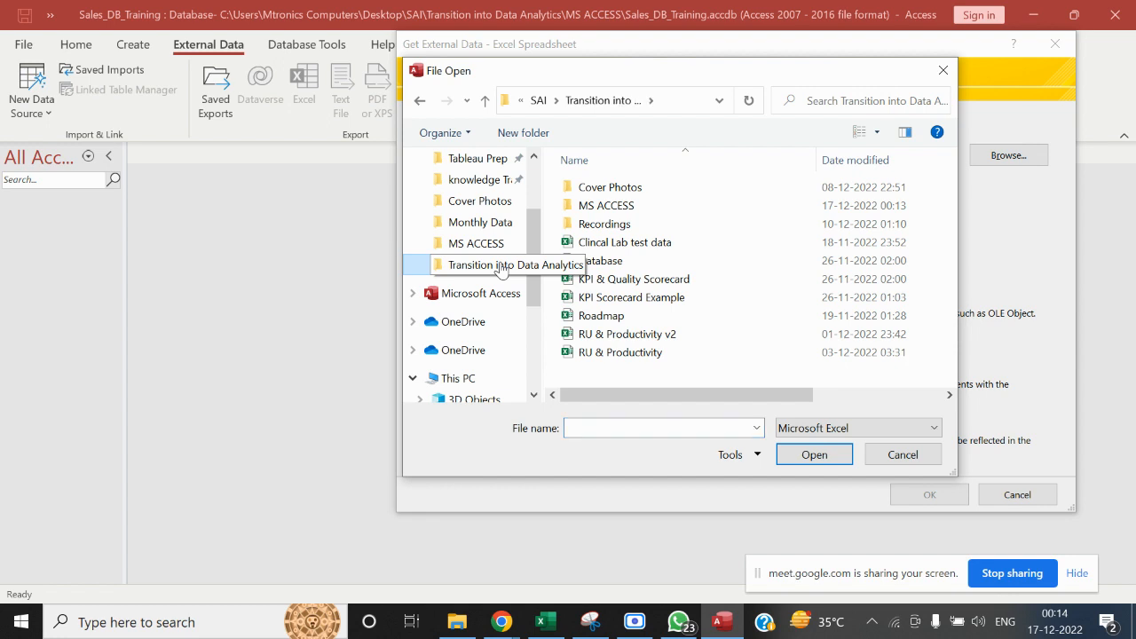
double_click(621, 205)
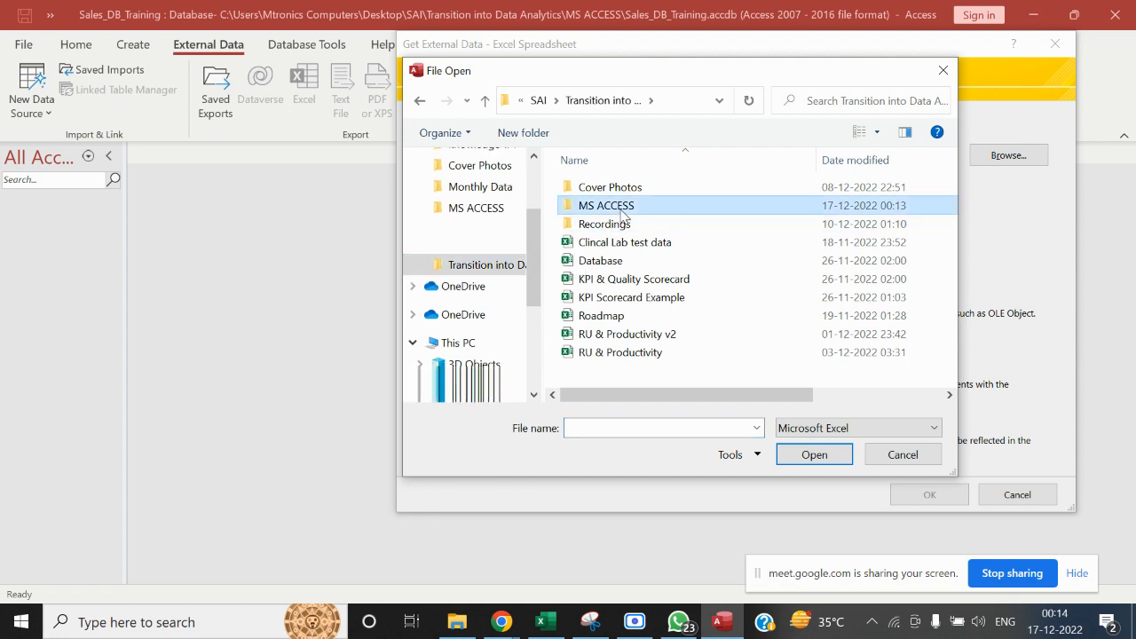
left_click(630, 281)
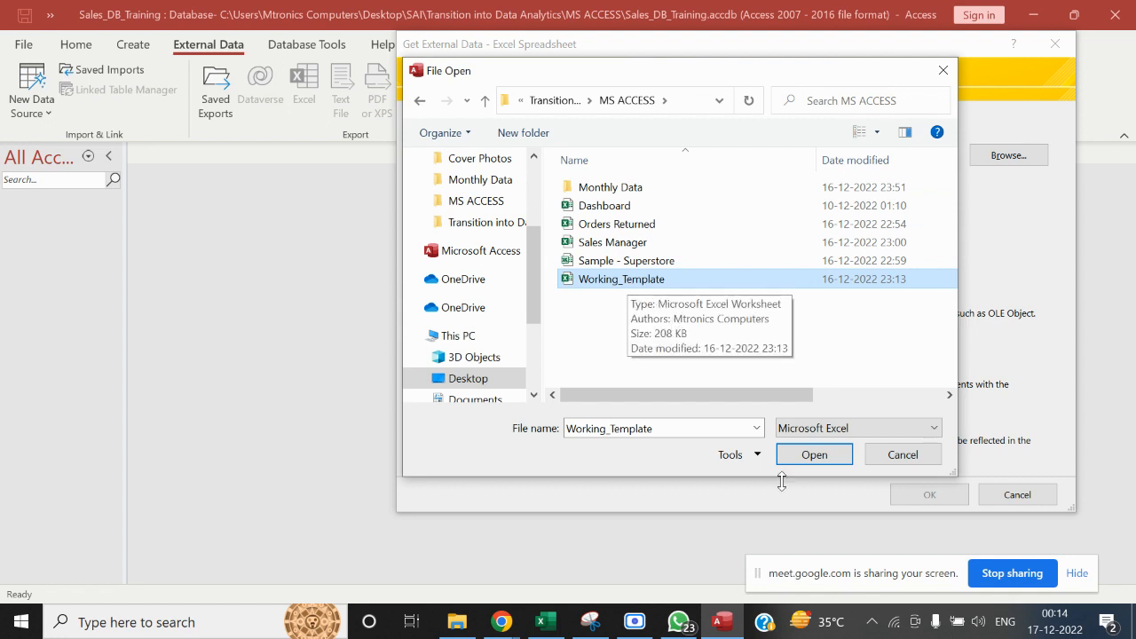
left_click(822, 458)
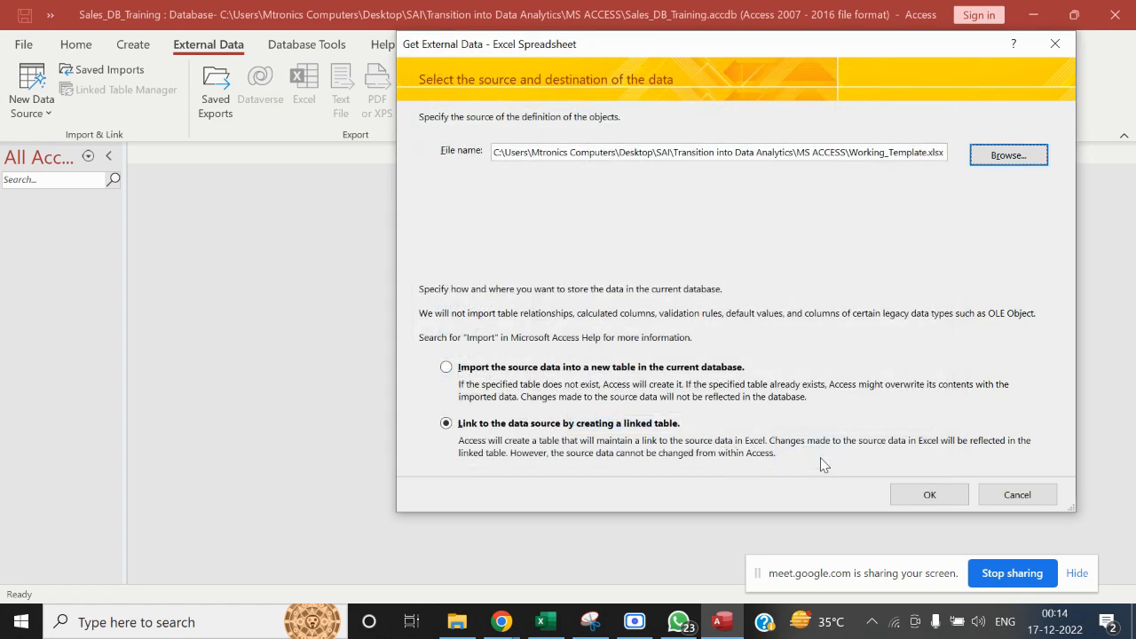
left_click(908, 494)
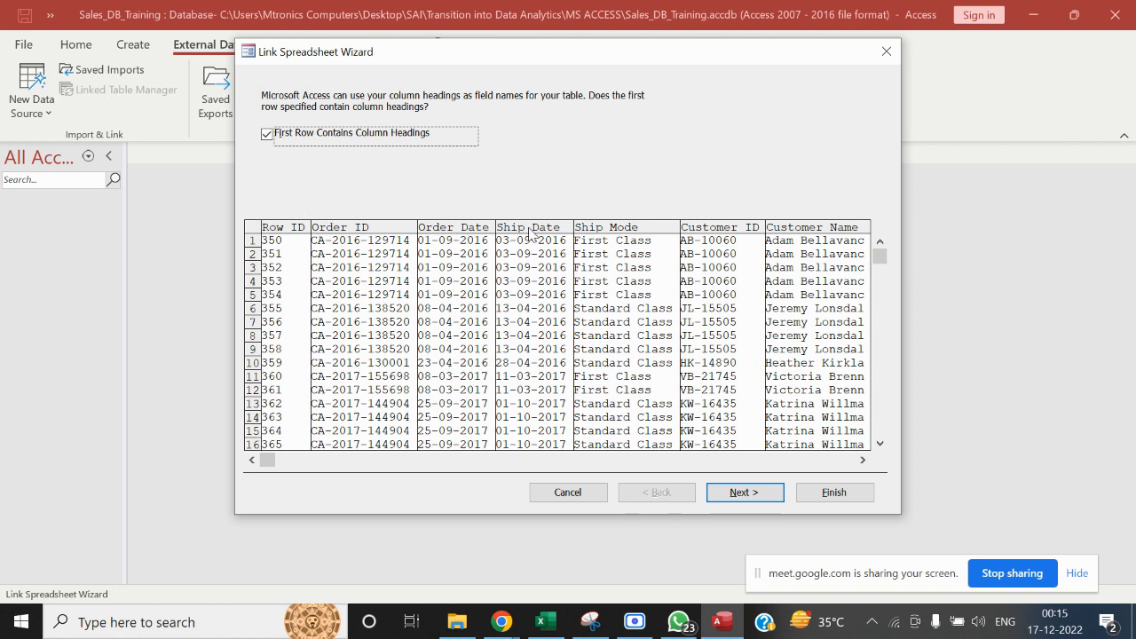
Keep the first row as column headings, name the linked table Sales_Link, and finish the link
left_click(749, 498)
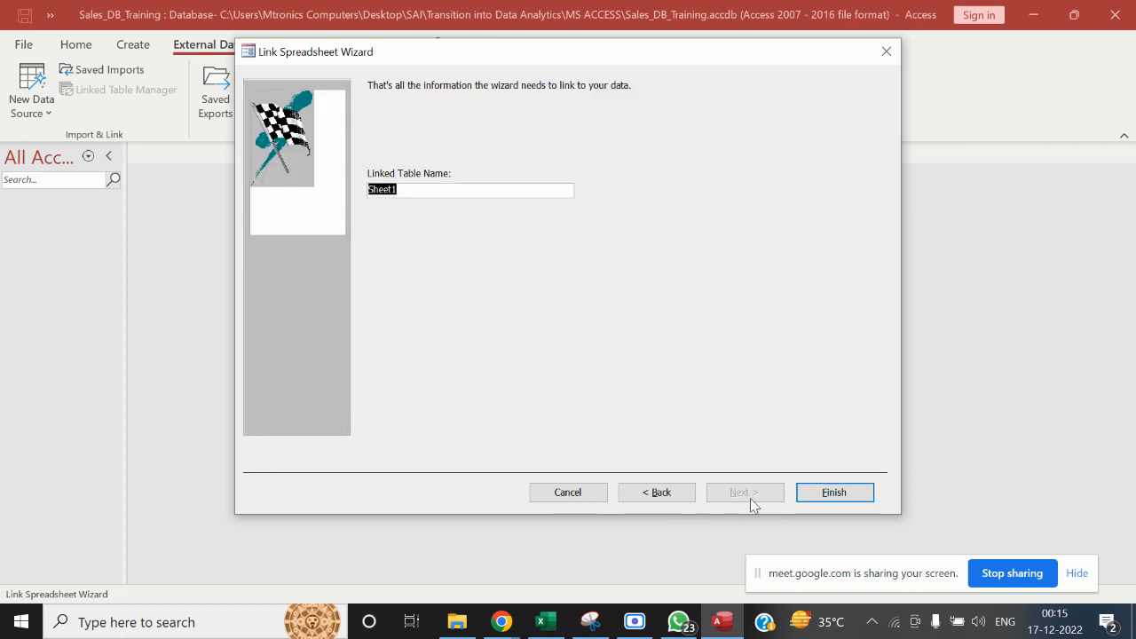
left_click(415, 189)
left_click_drag(435, 190, 319, 198)
key("BackSpace")
type("Sales_Link")
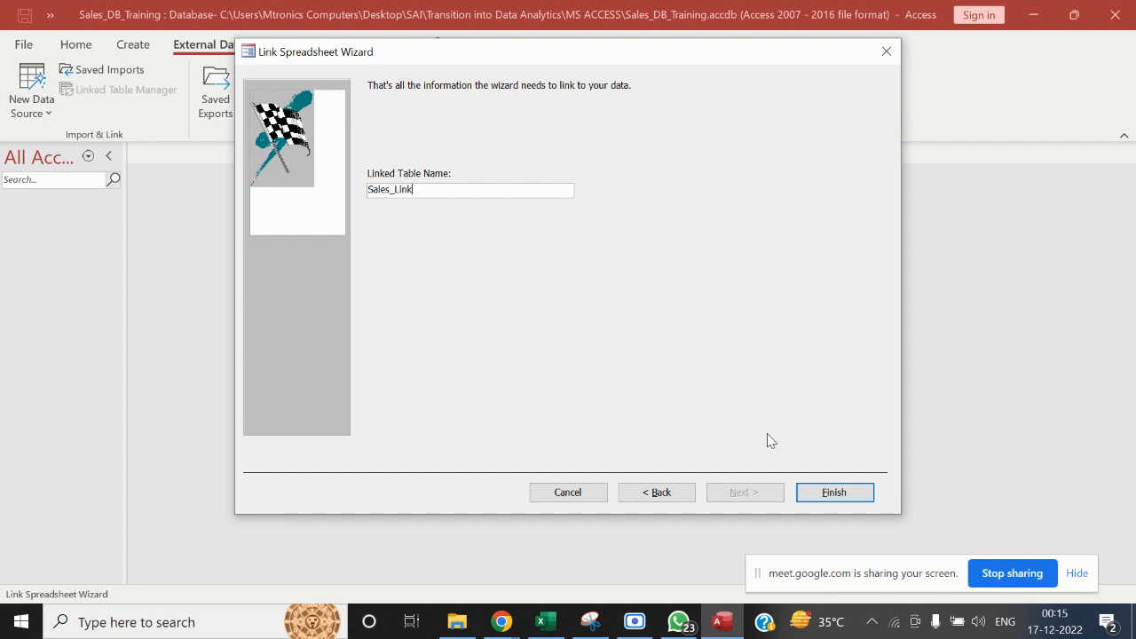
left_click(837, 498)
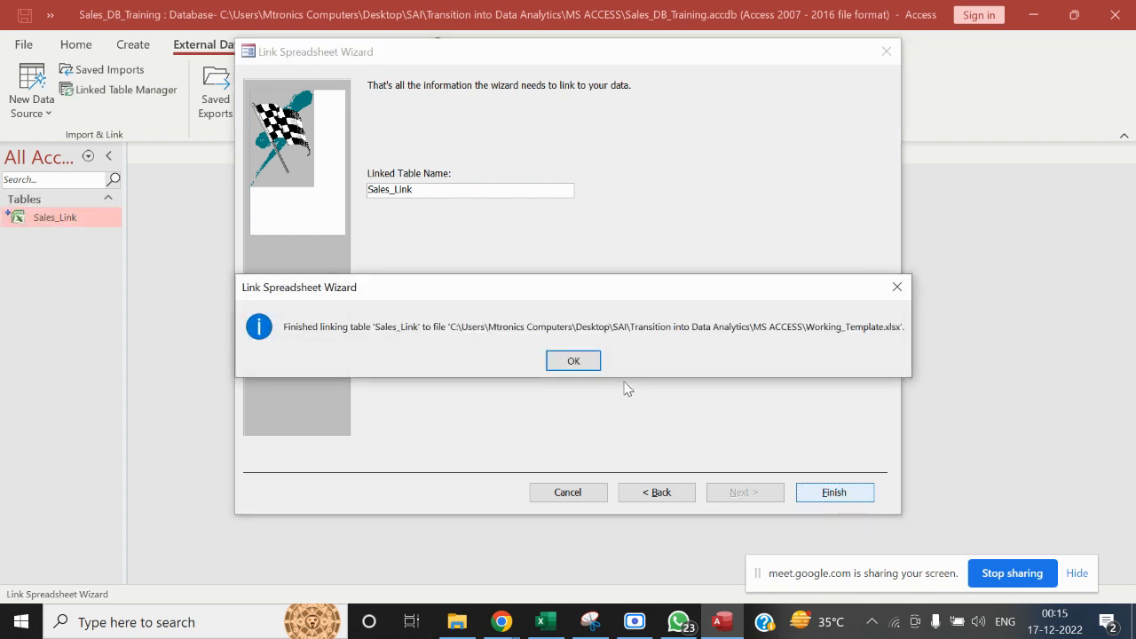
left_click(594, 362)
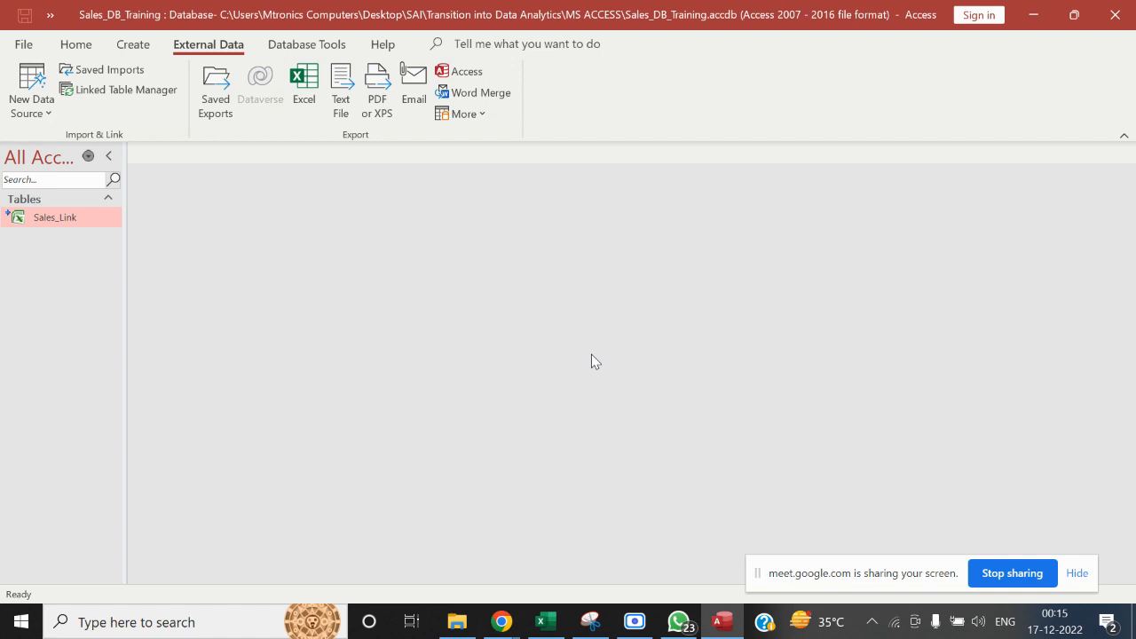
Switch to the Make Table flow diagram in Excel and dismiss the Google Chrome presenting notification
key("alt+Tab")
key("alt+Tab")
key("alt+Tab")
key("alt+Tab")
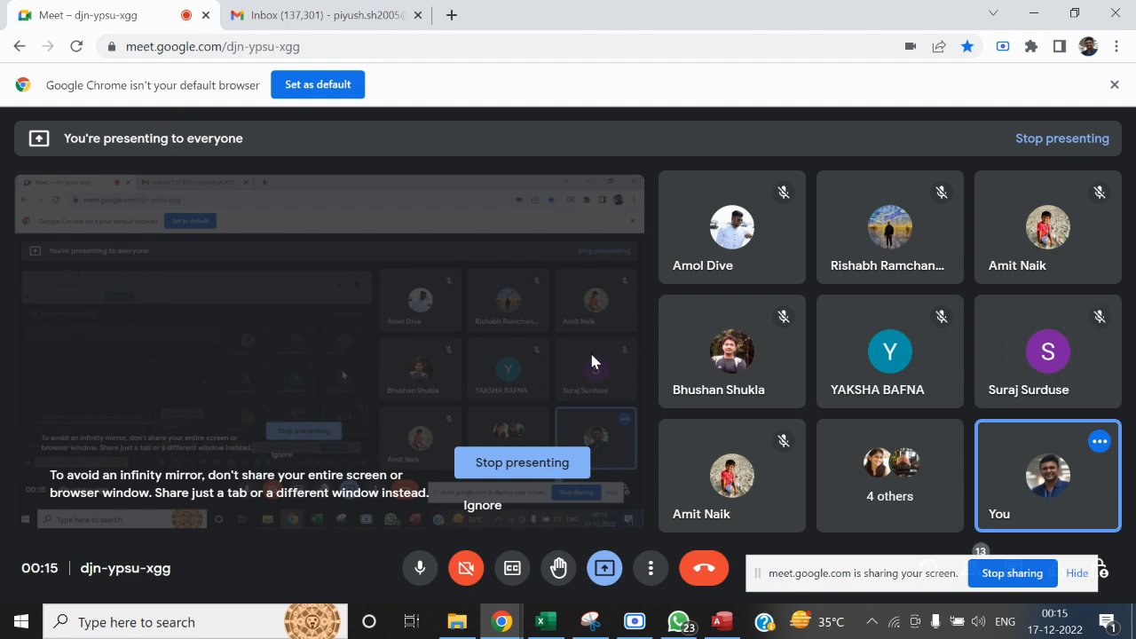
key("alt+Tab")
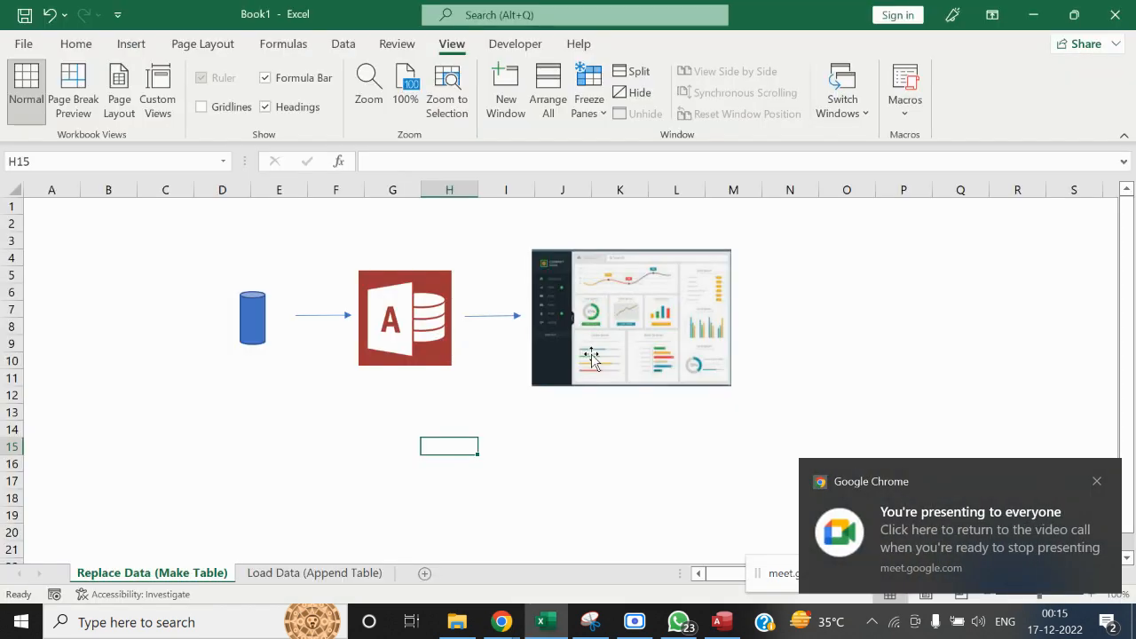
left_click(1097, 481)
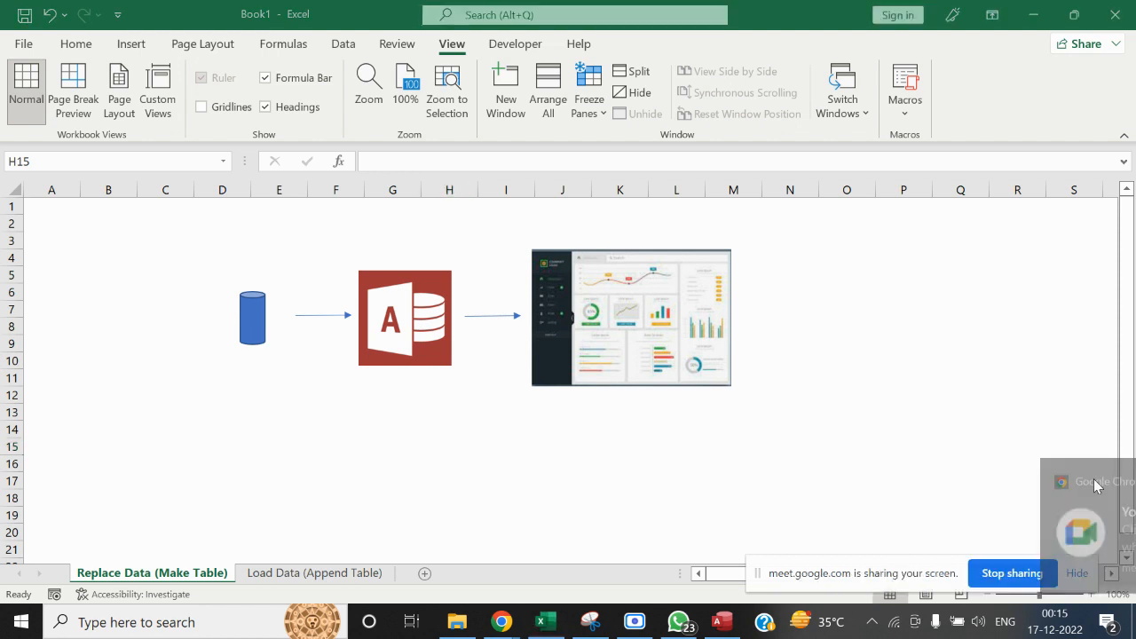
Compare the Access database with the source-to-Access-to-dashboard diagram in Excel, point out the whole flow, and return to Access
left_click(724, 621)
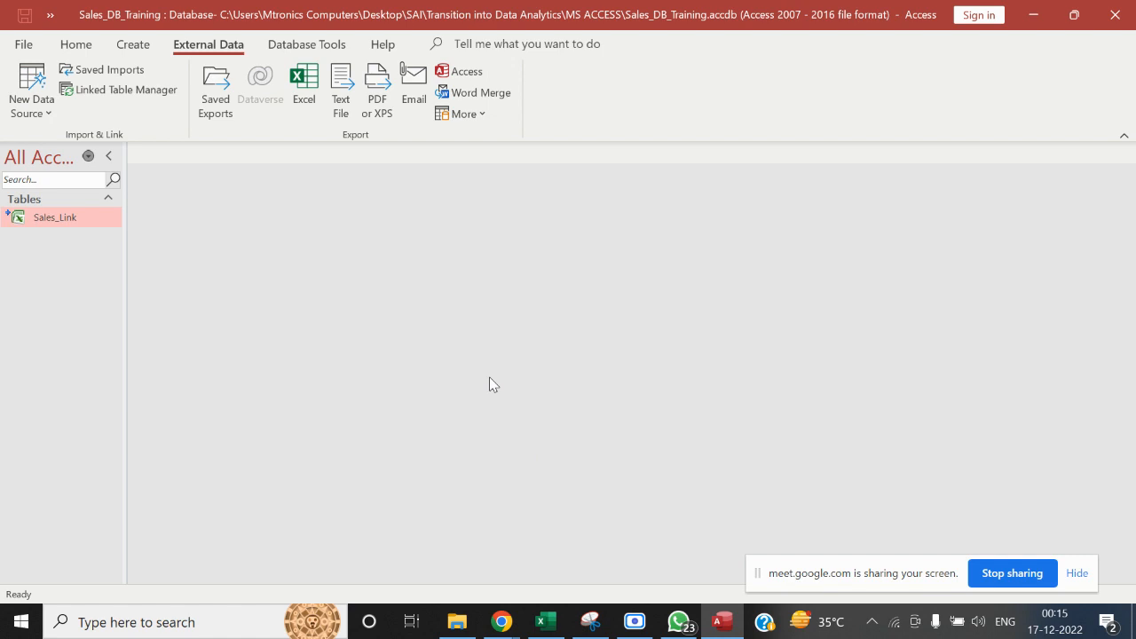
left_click(545, 621)
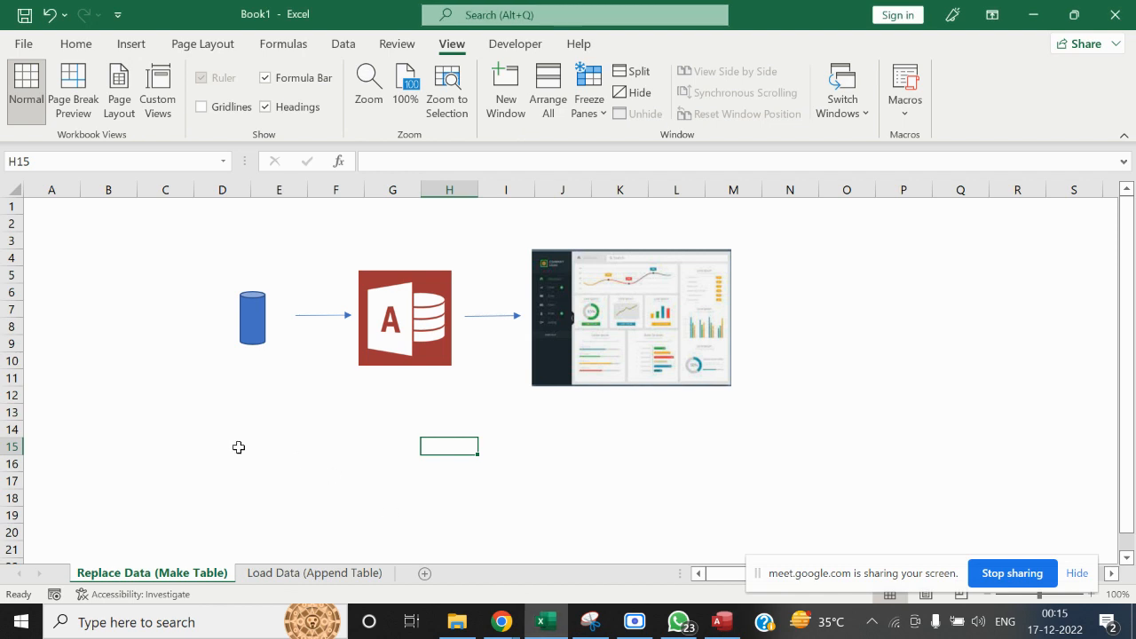
mouse_move(151, 247)
left_mouse_down()
mouse_move(808, 367)
mouse_move(923, 462)
mouse_move(817, 414)
left_mouse_up()
key("alt+Tab")
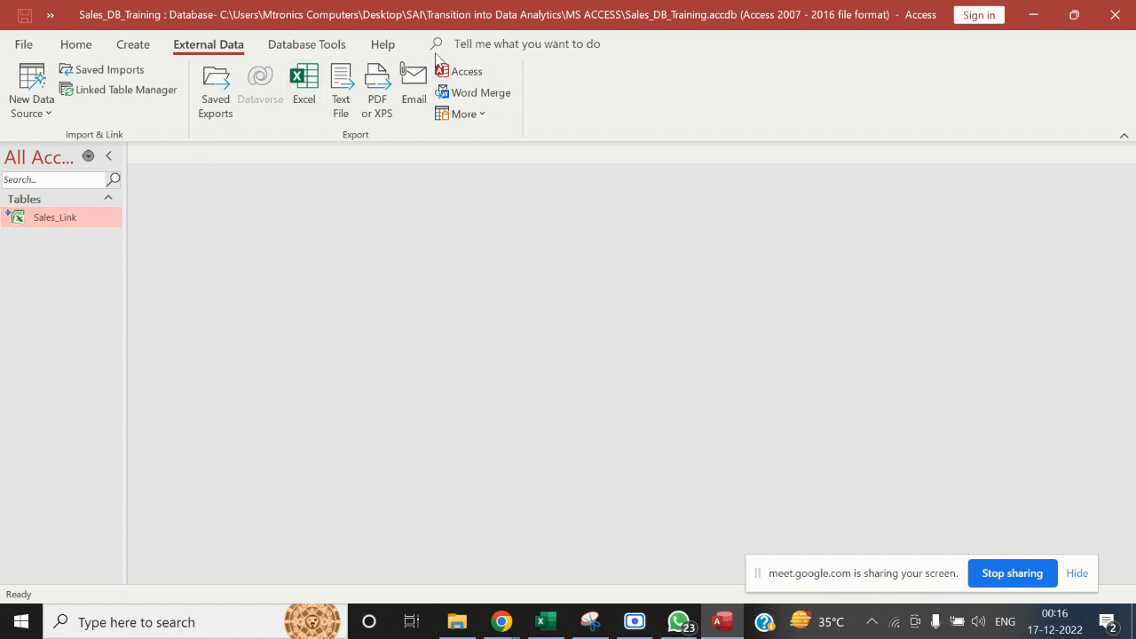
Create a new query in Design view from the Sales_Link linked table and include all of its fields
left_click(132, 44)
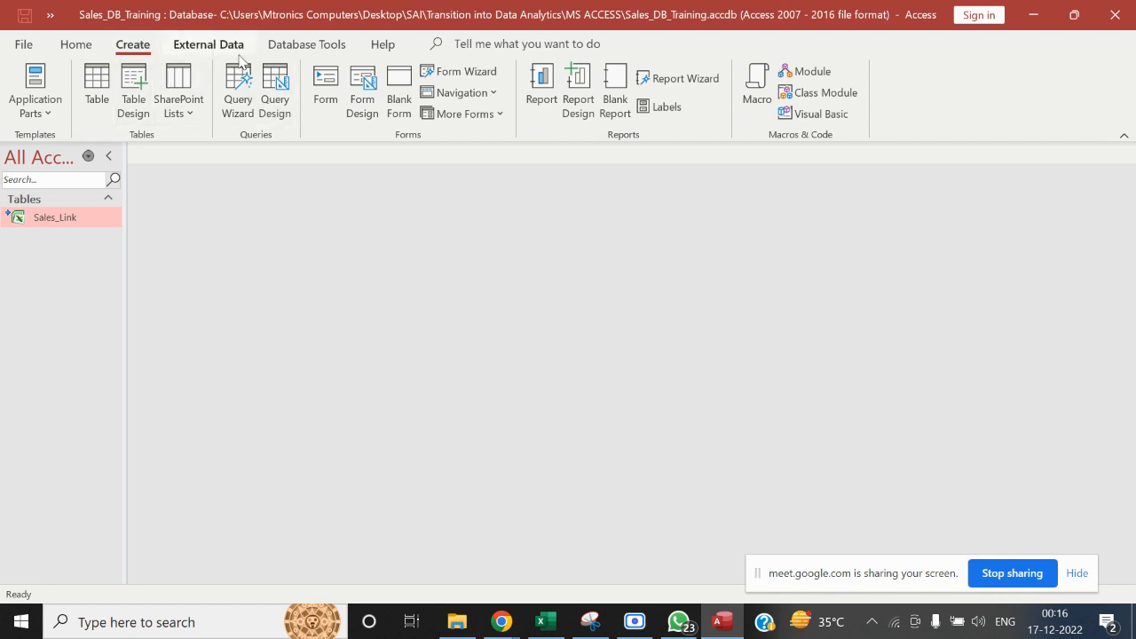
left_click(282, 89)
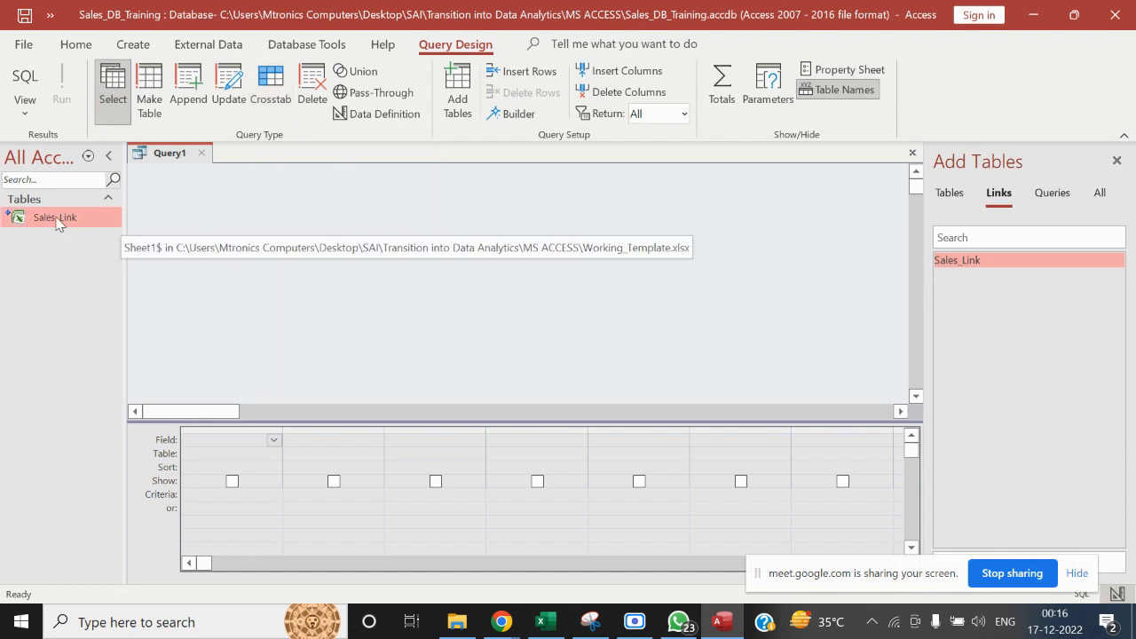
left_click_drag(56, 222, 222, 211)
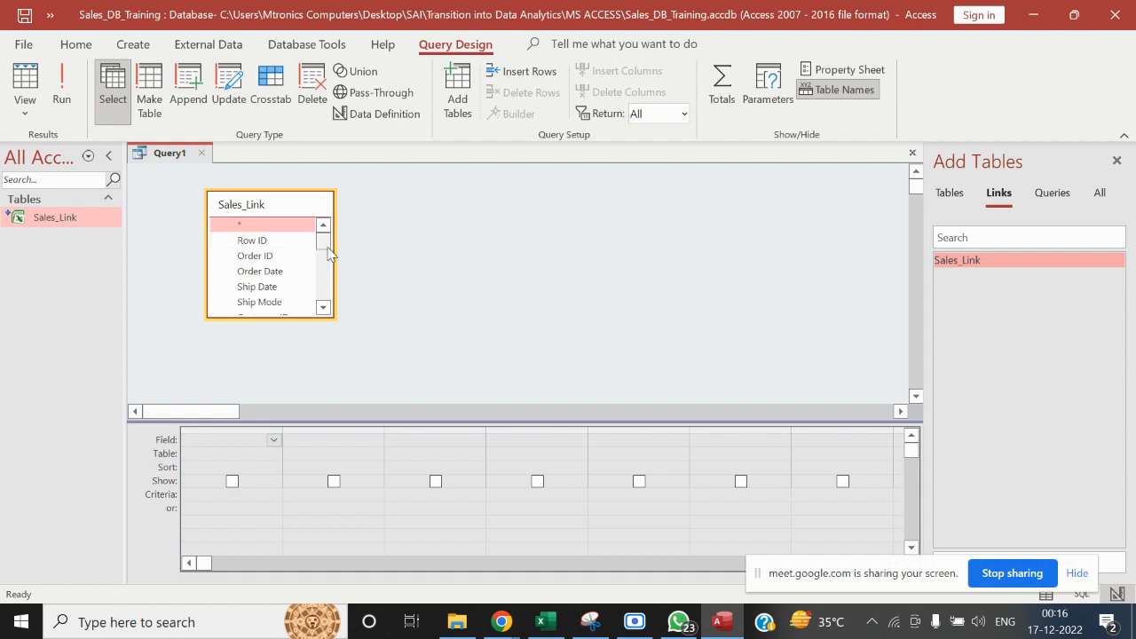
mouse_move(327, 246)
left_mouse_down()
mouse_move(328, 261)
mouse_move(323, 242)
left_mouse_up()
left_click(274, 227)
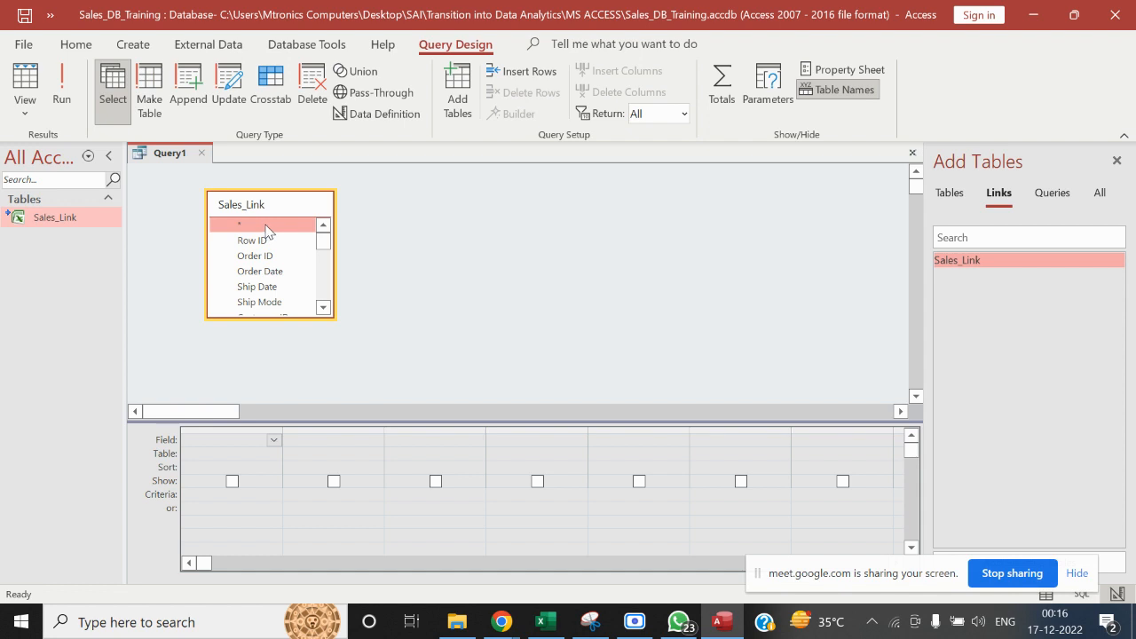
double_click(267, 227)
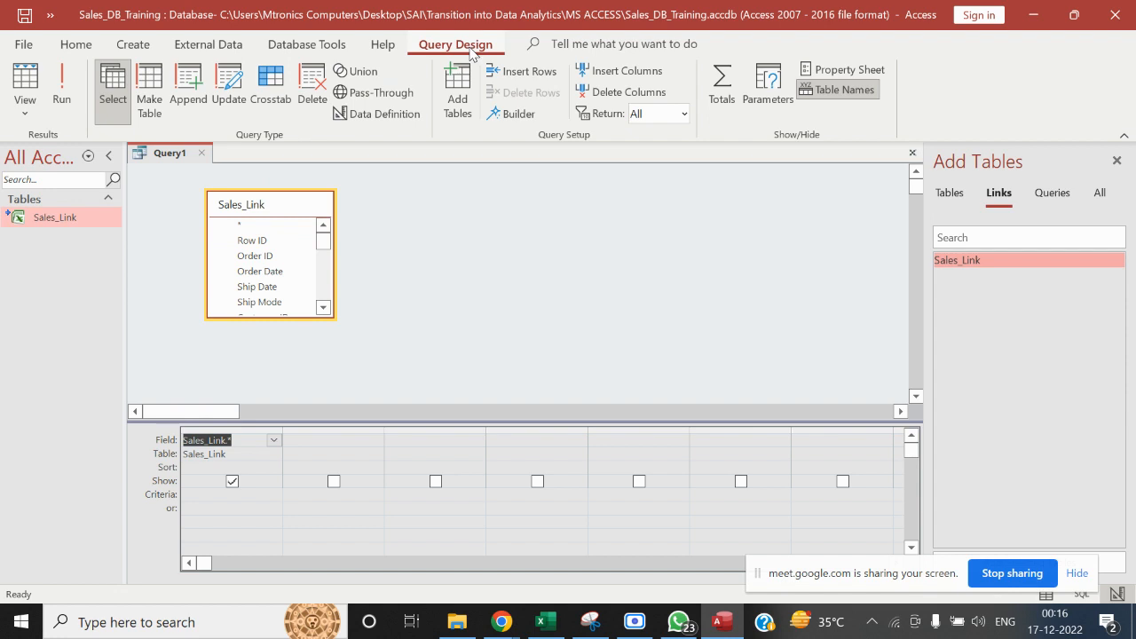
Turn the query into a Make Table query that writes to a table named Sales_Replace in the current database
left_click(147, 105)
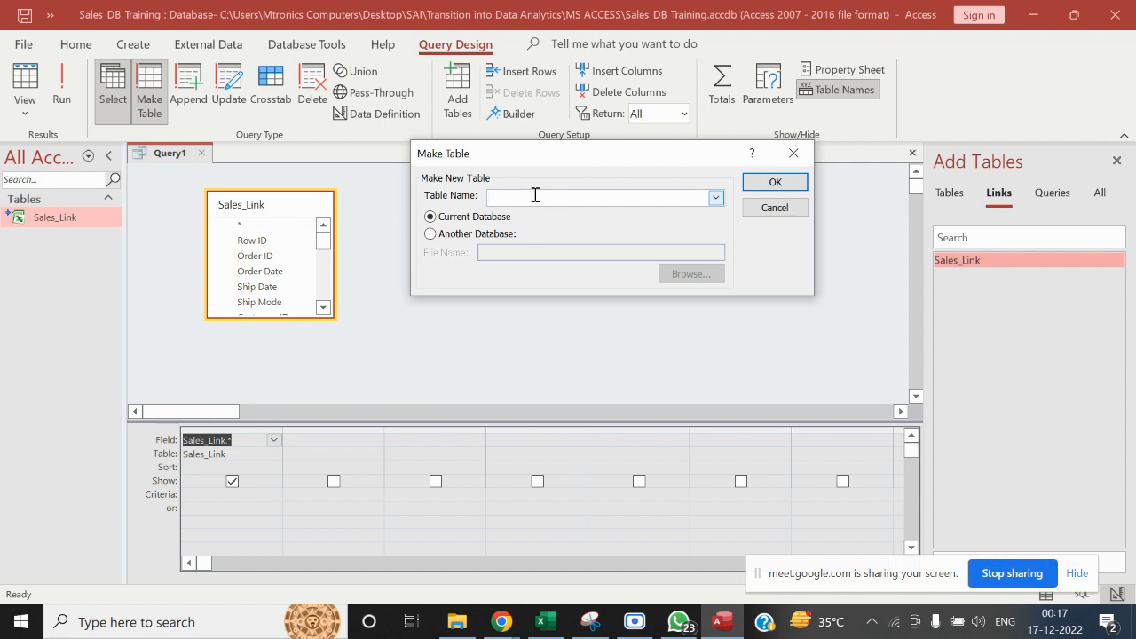
type("Sales_Replace")
left_click(758, 185)
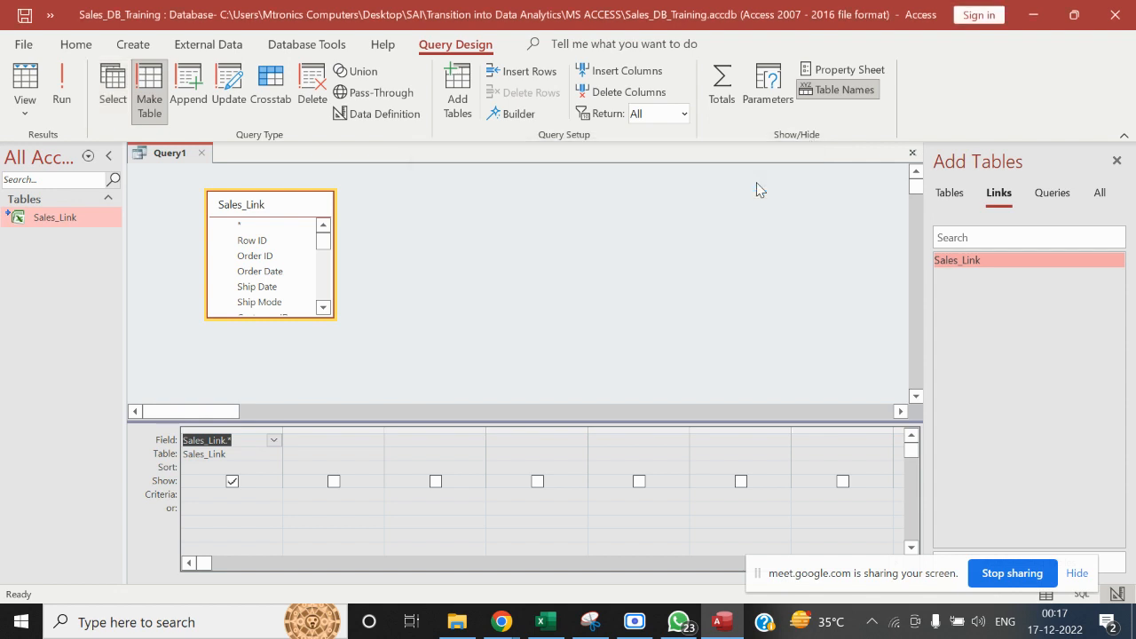
Run the Make Table query, accept pasting the rows into a new table, and compare the Sales_Replace and Sales_Link entries
left_click(60, 79)
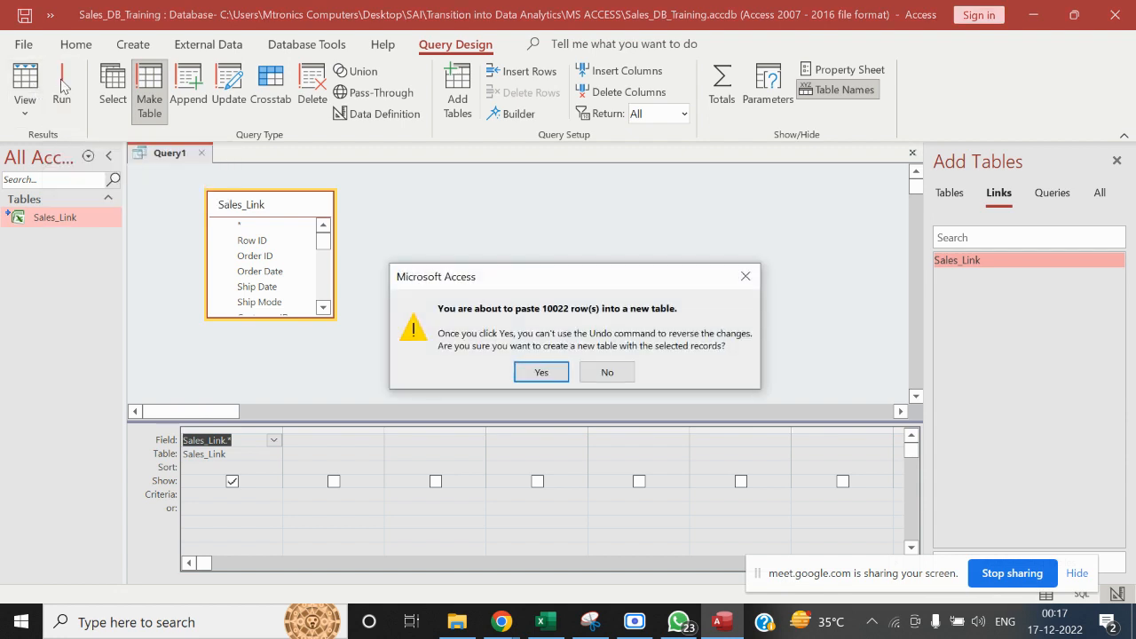
left_click(544, 373)
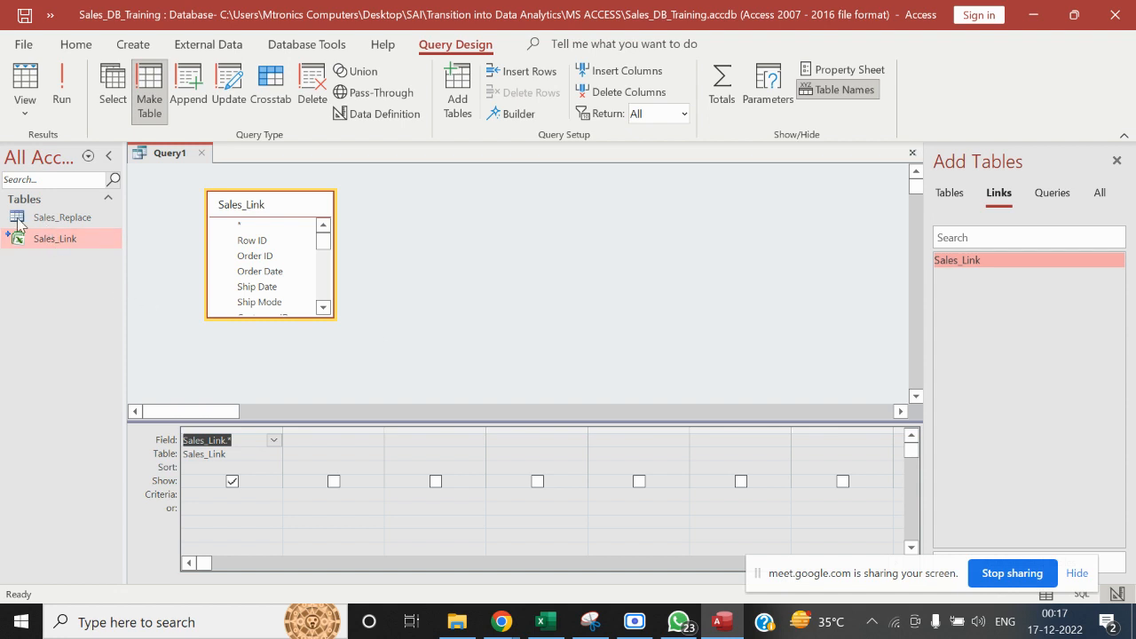
left_click(68, 220)
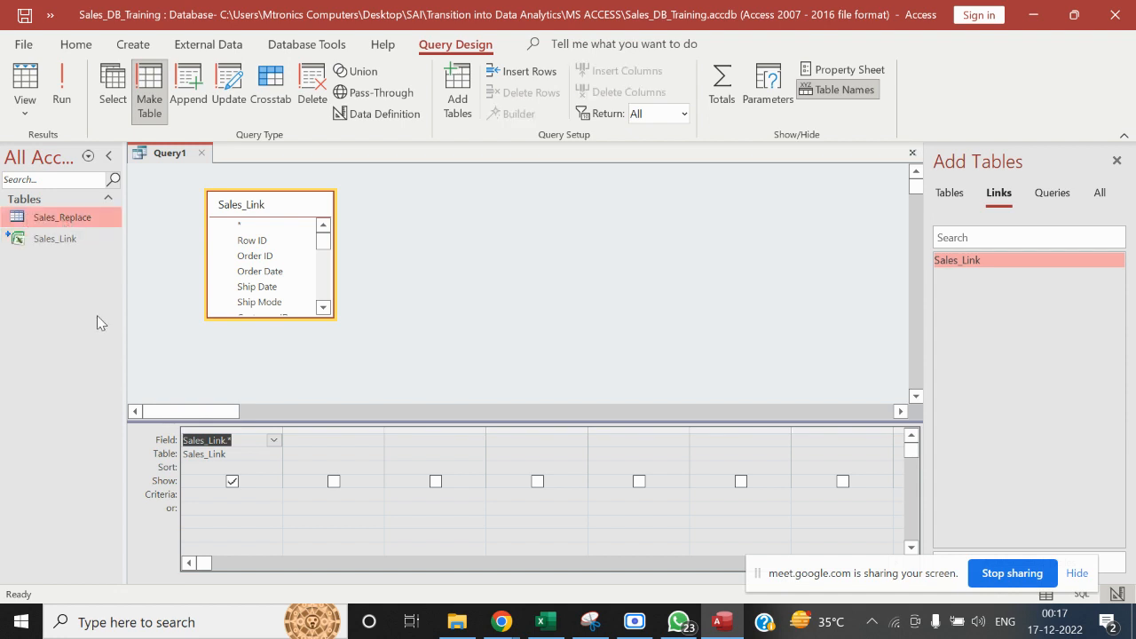
left_click(43, 242)
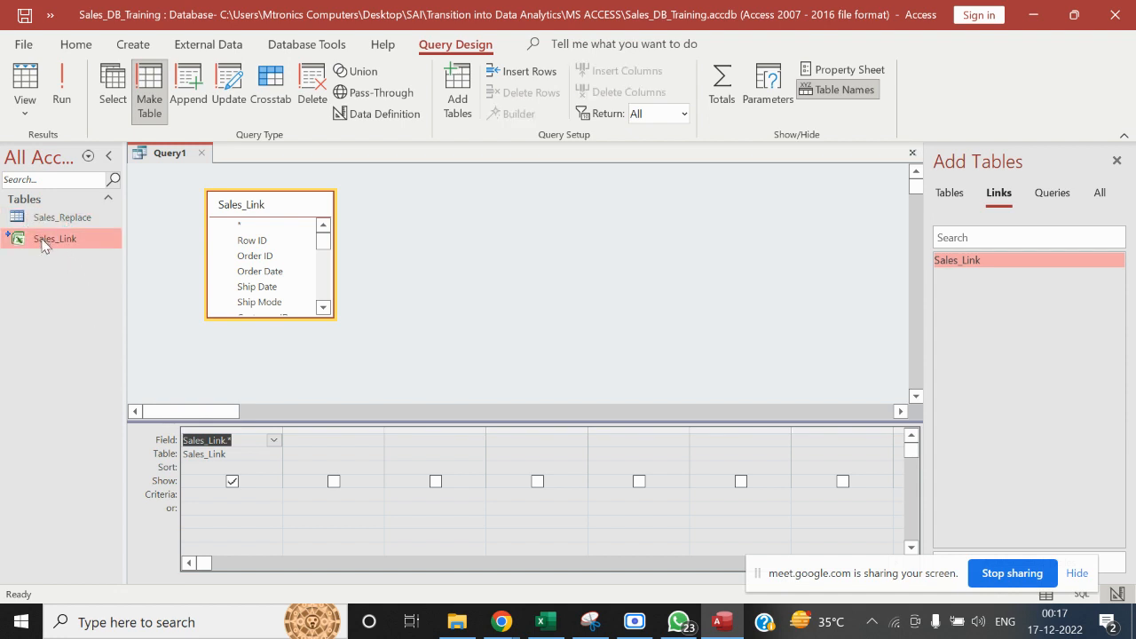
mouse_move(15, 245)
Save the query under the name Replace_Data(Make Table)
left_click(165, 157)
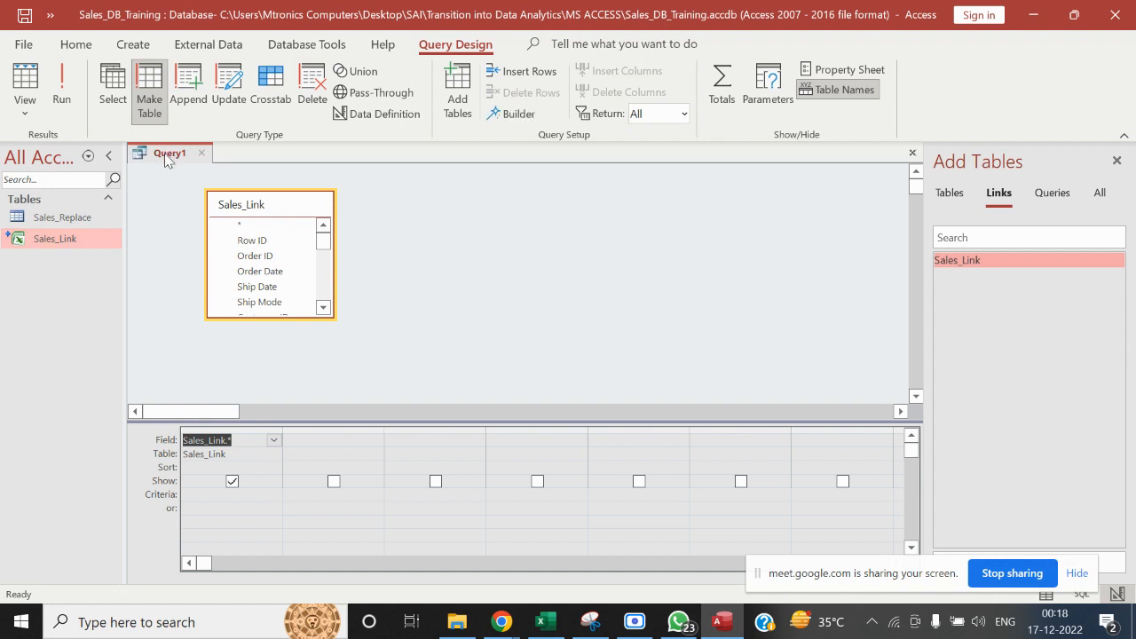
right_click(165, 158)
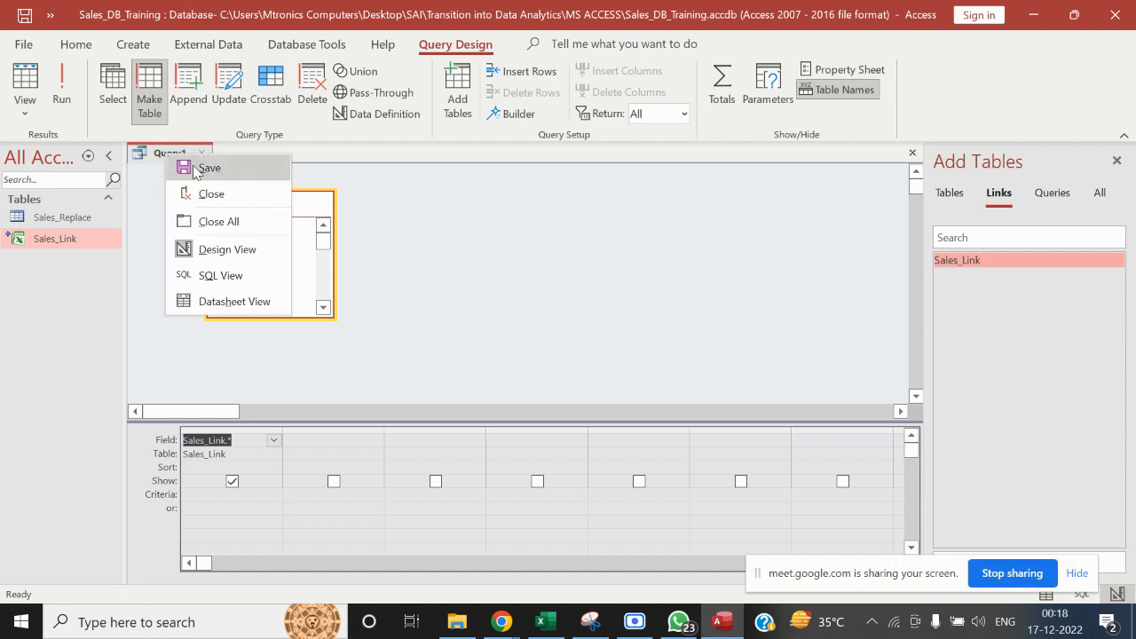
left_click(203, 167)
type("Re")
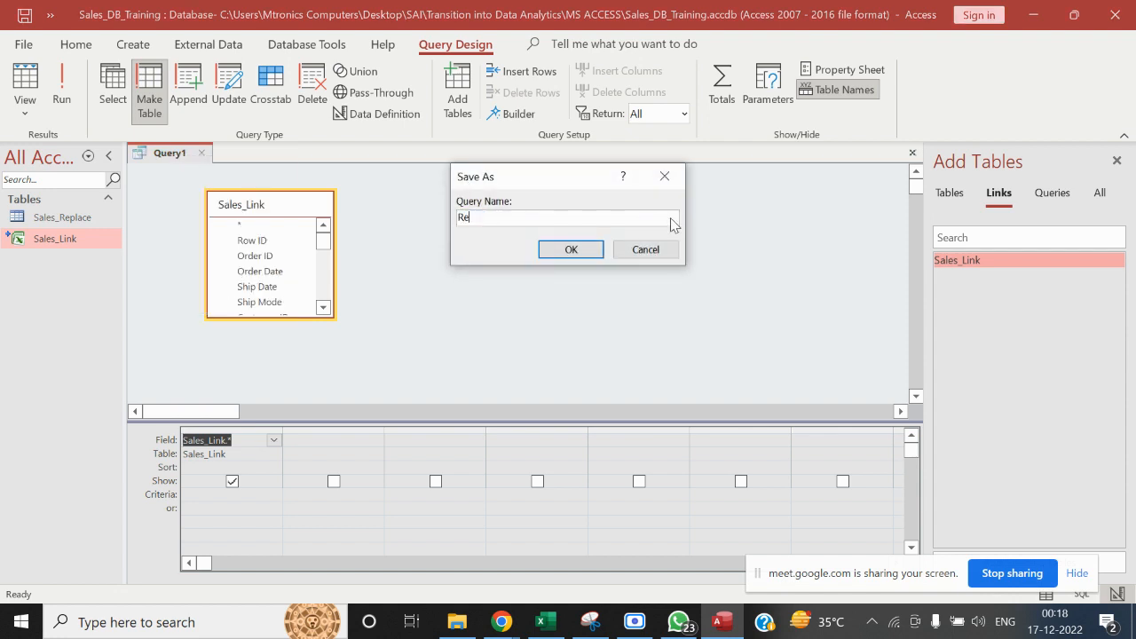
type("place_Data")
left_click_drag(538, 216, 453, 217)
left_click(559, 220)
type("(Make")
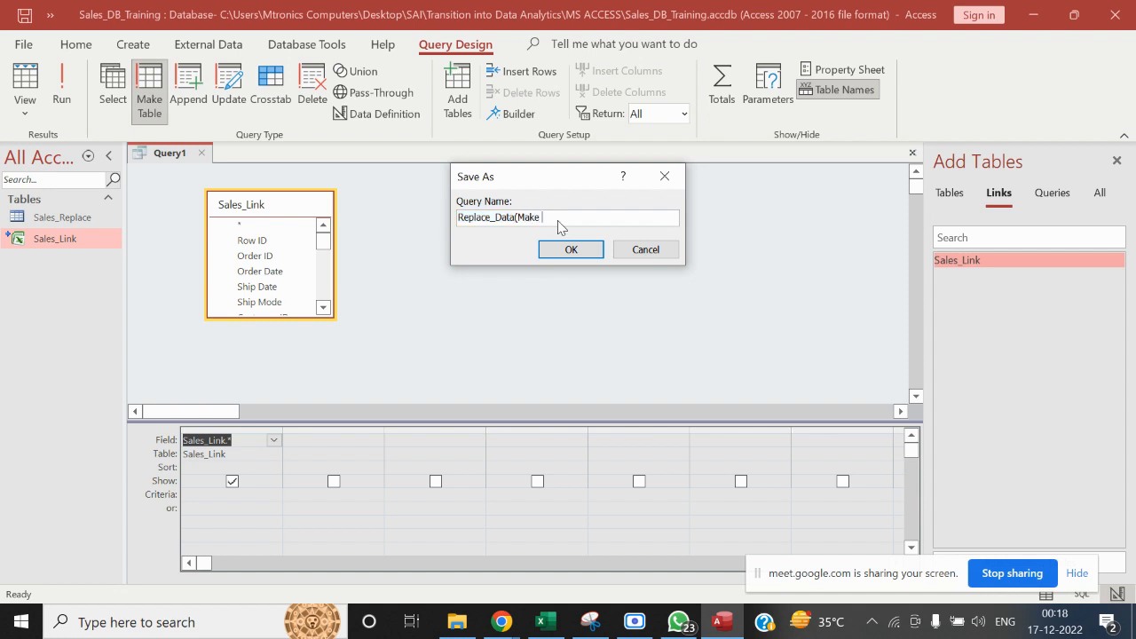
type(" Table")
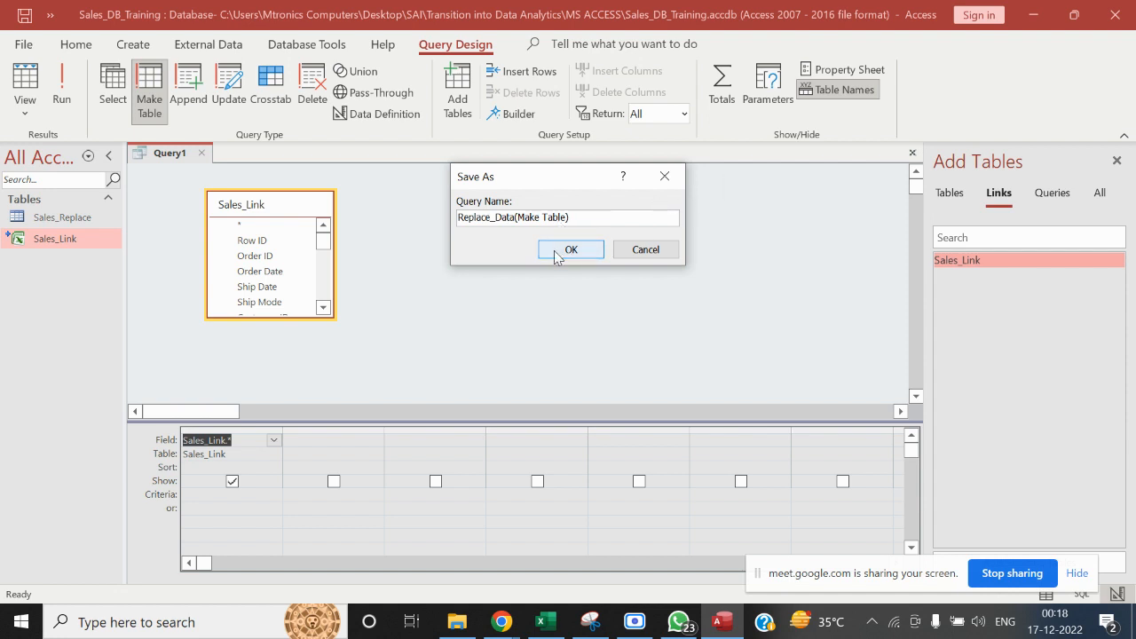
left_click(555, 251)
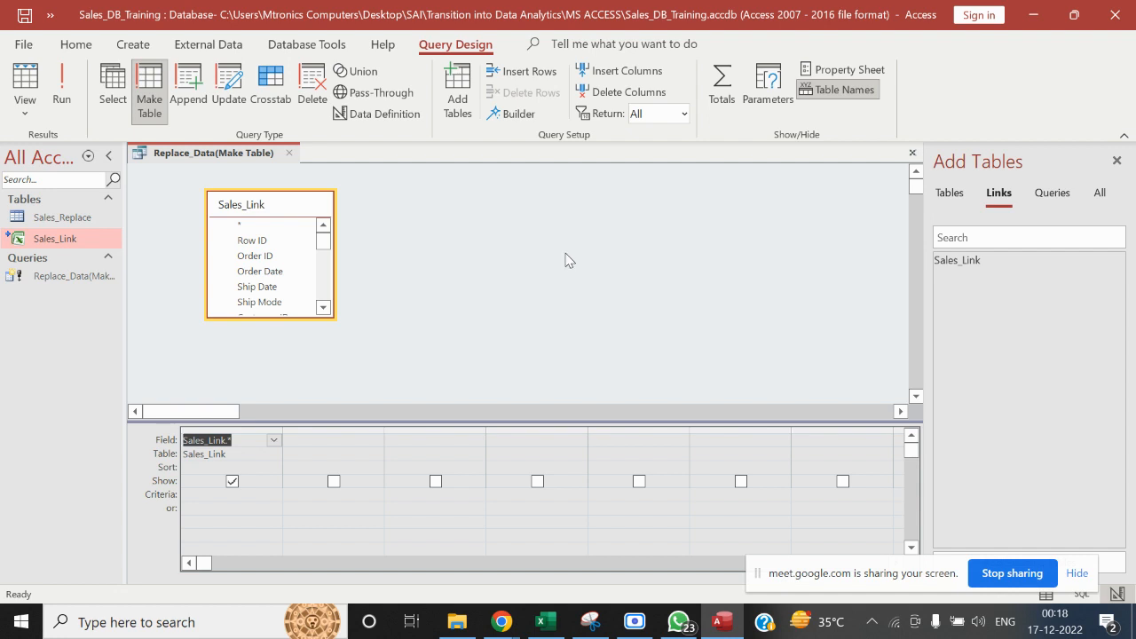
Close the query design and open the Sales_Replace table to examine its columns across to Month
left_click(286, 155)
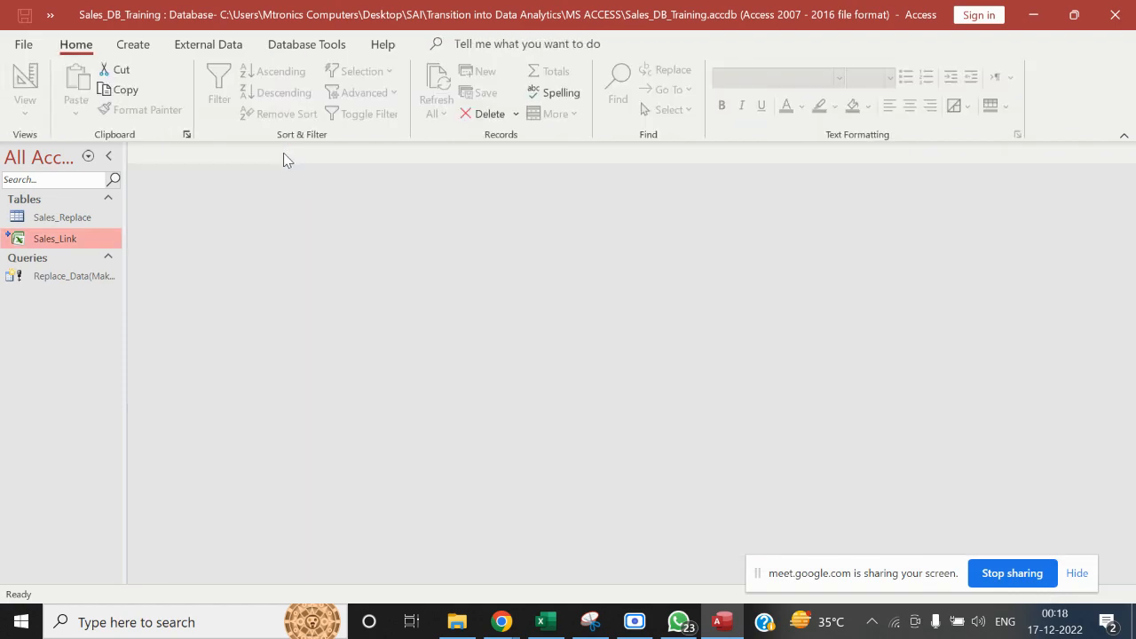
double_click(60, 217)
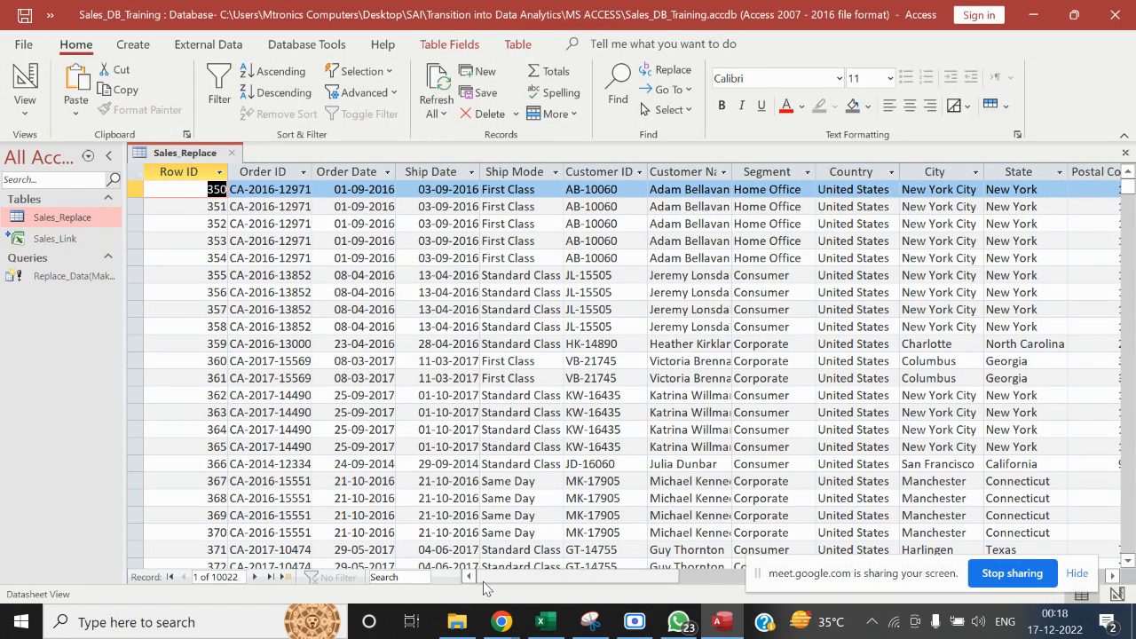
left_click_drag(483, 582, 769, 583)
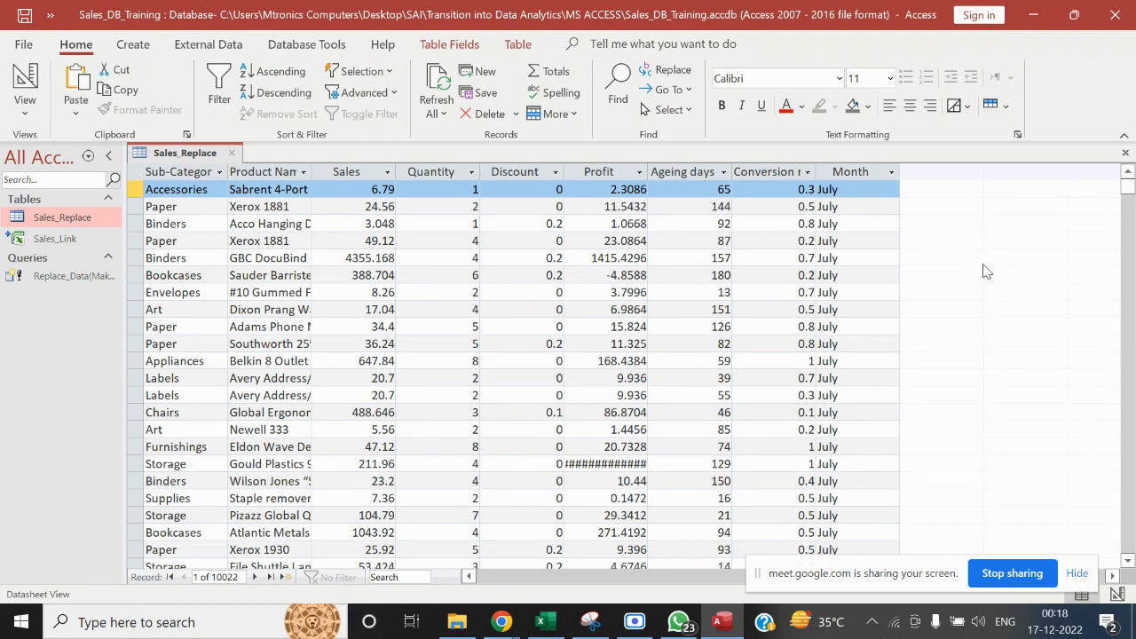
Switch to File Explorer and create a new folder inside the MS ACCESS folder
left_click(450, 624)
left_click(368, 337)
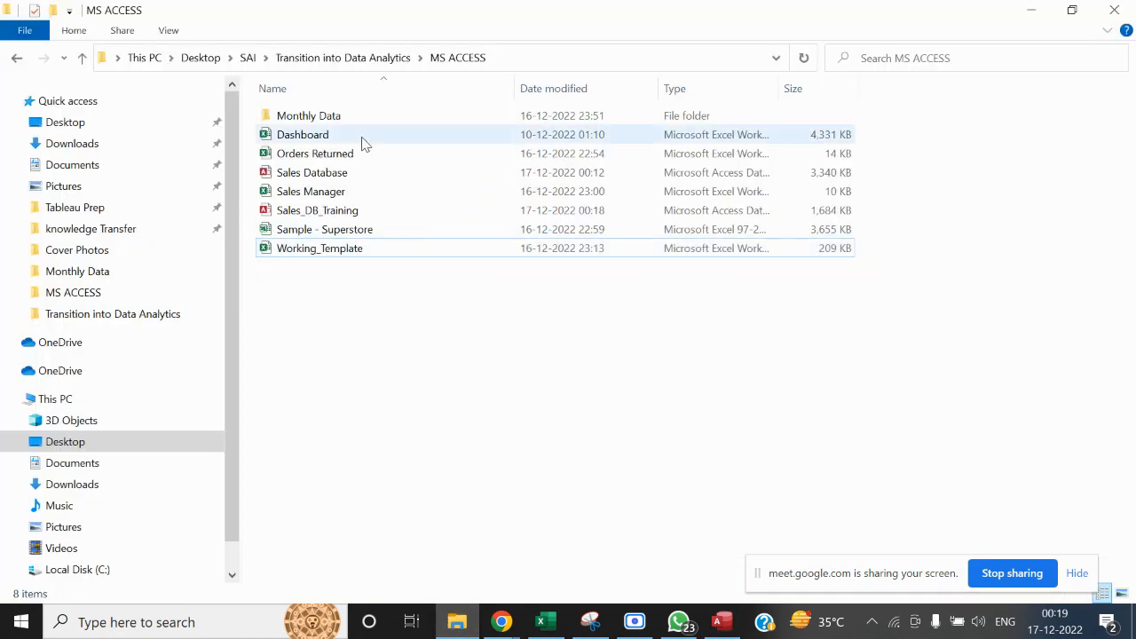
right_click(359, 336)
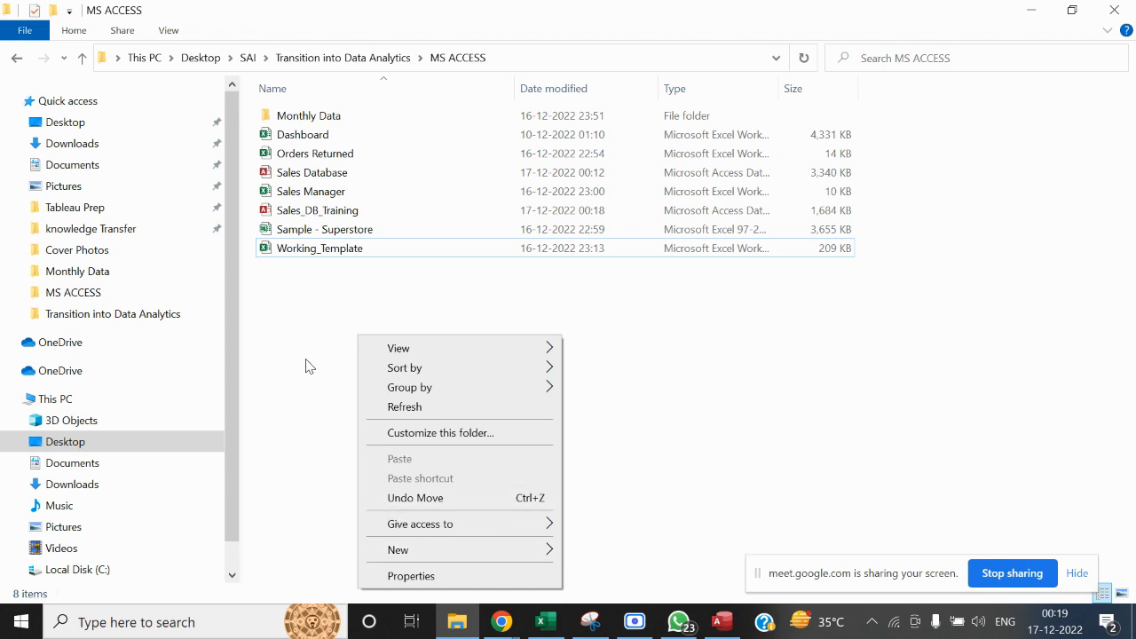
left_click(305, 366)
right_click(305, 365)
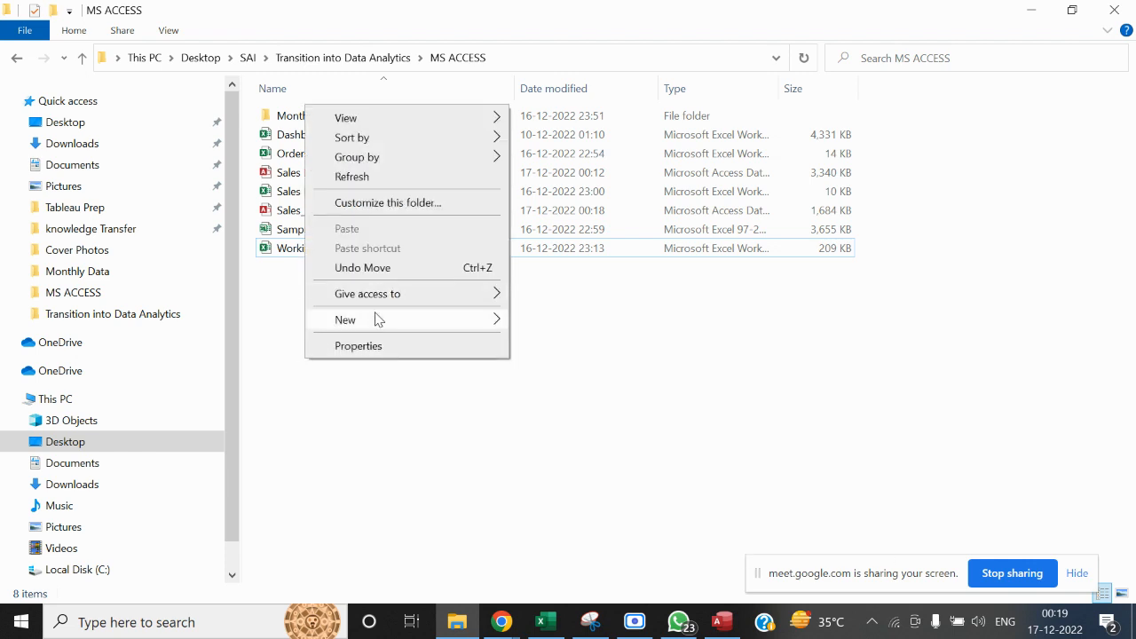
mouse_move(376, 319)
left_click(548, 321)
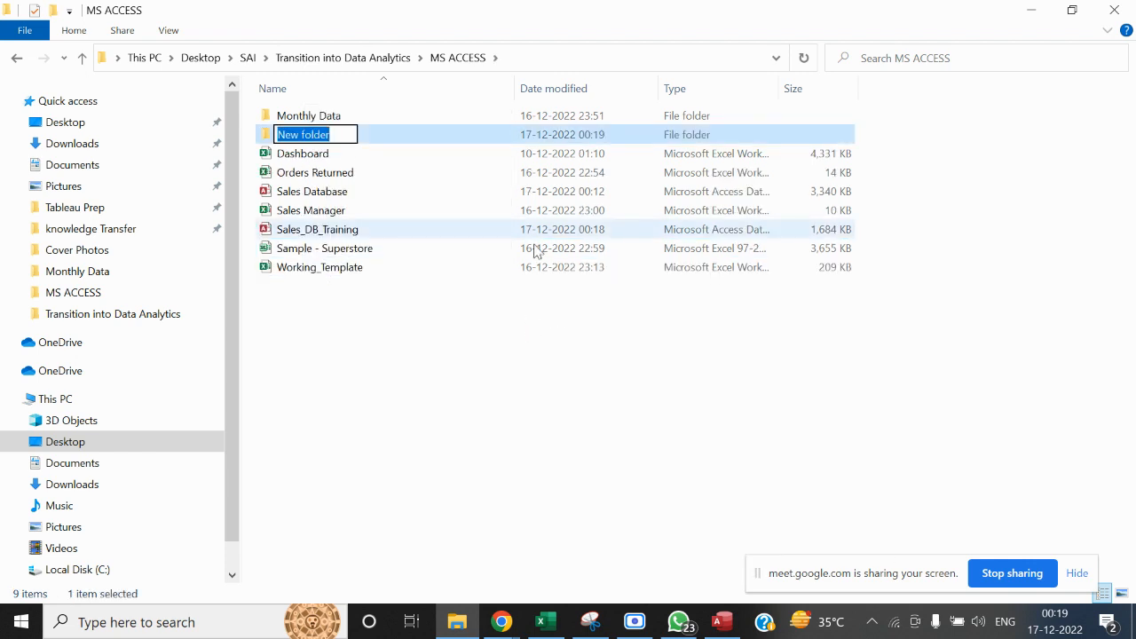
key("Return")
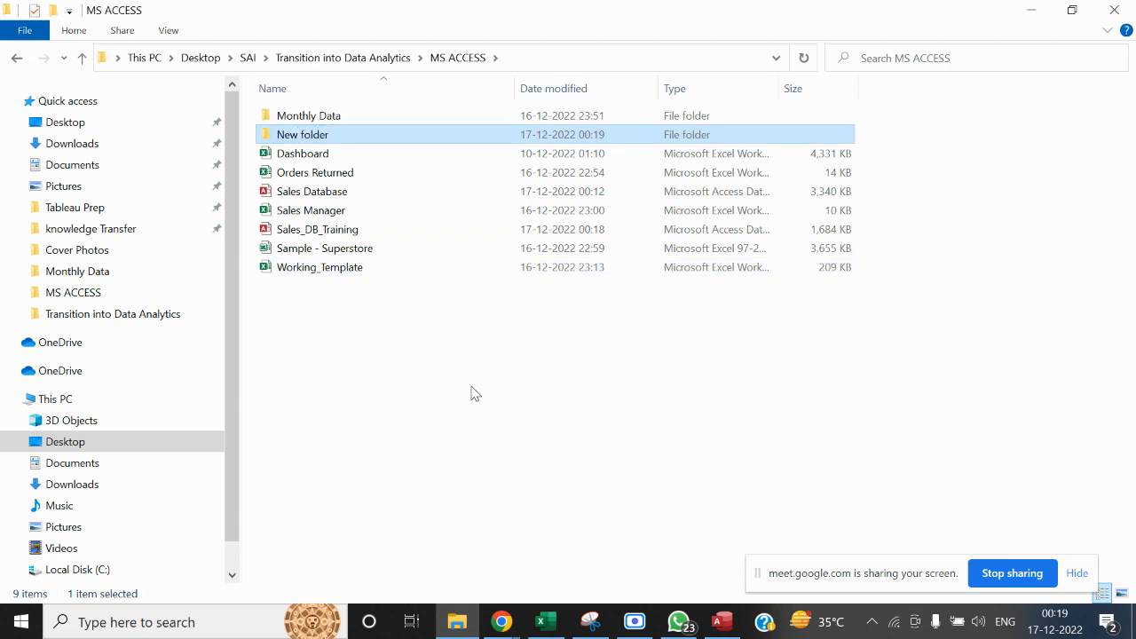
Rename the new folder in MS ACCESS as Dashboard
right_click(321, 139)
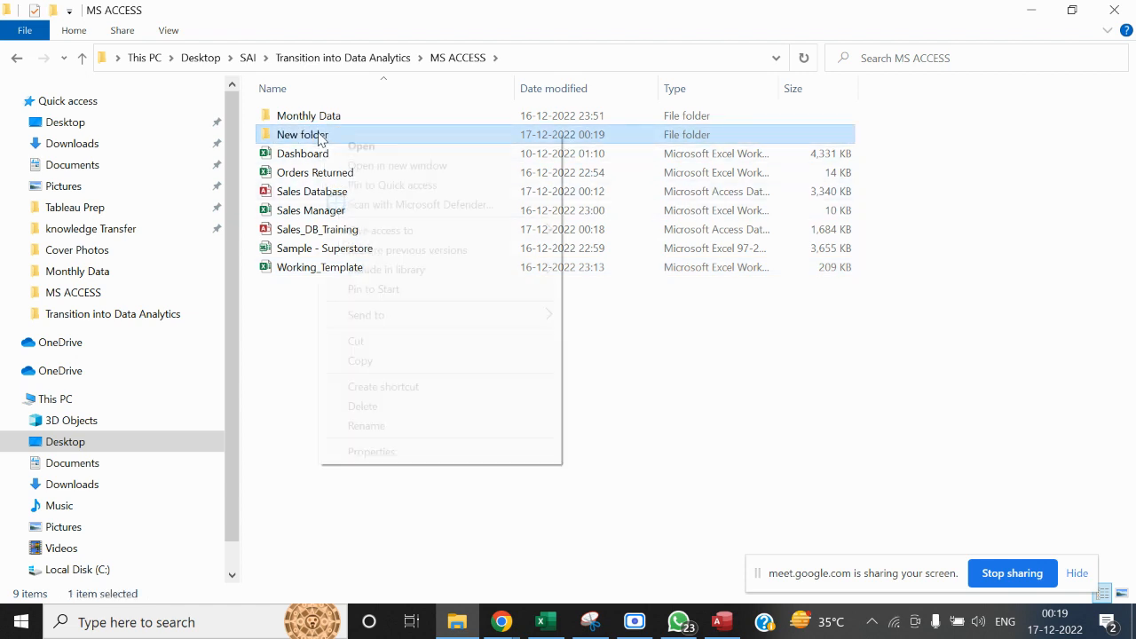
left_click(365, 425)
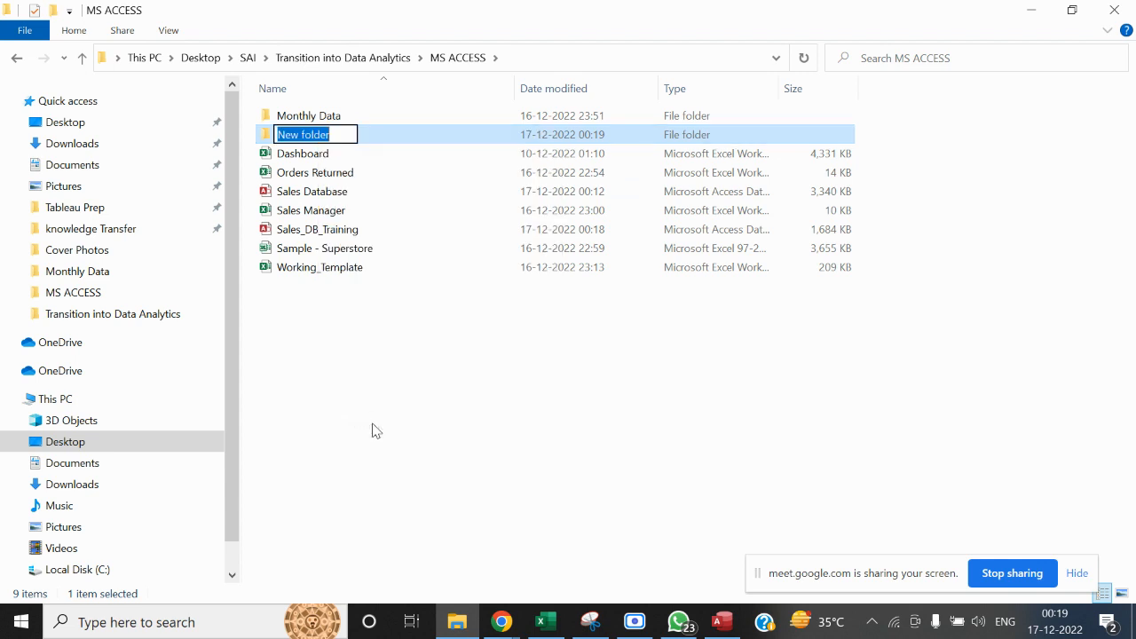
type("Dashboard")
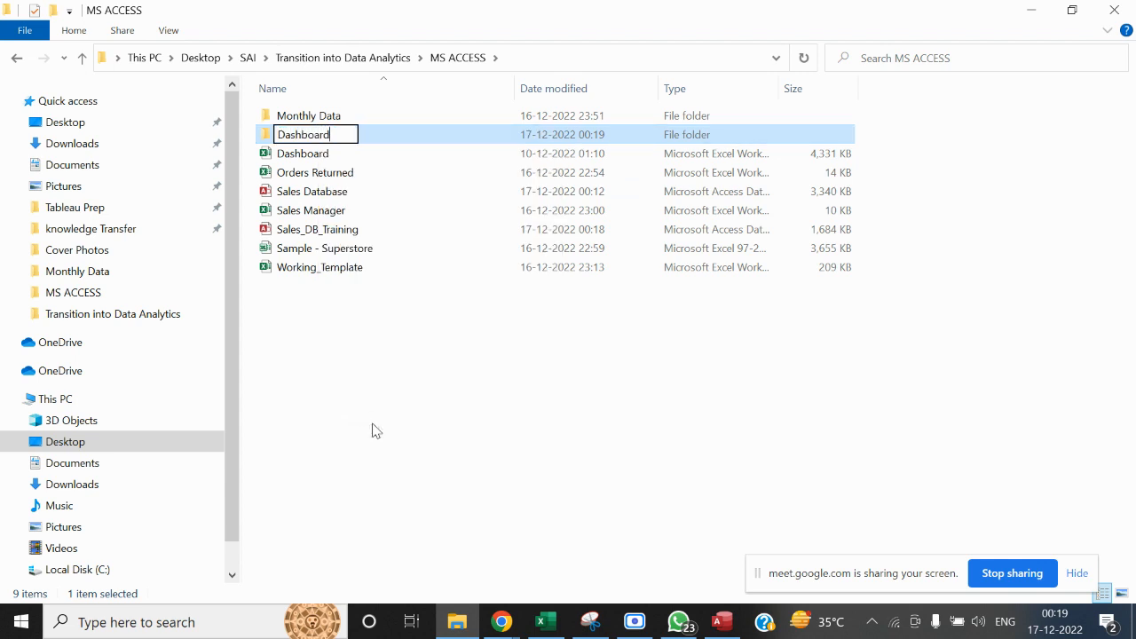
key("Return")
Create an Excel worksheet named Sales_Dashboard inside the new Dashboard folder and open it
right_click(373, 430)
left_click(311, 122)
double_click(311, 122)
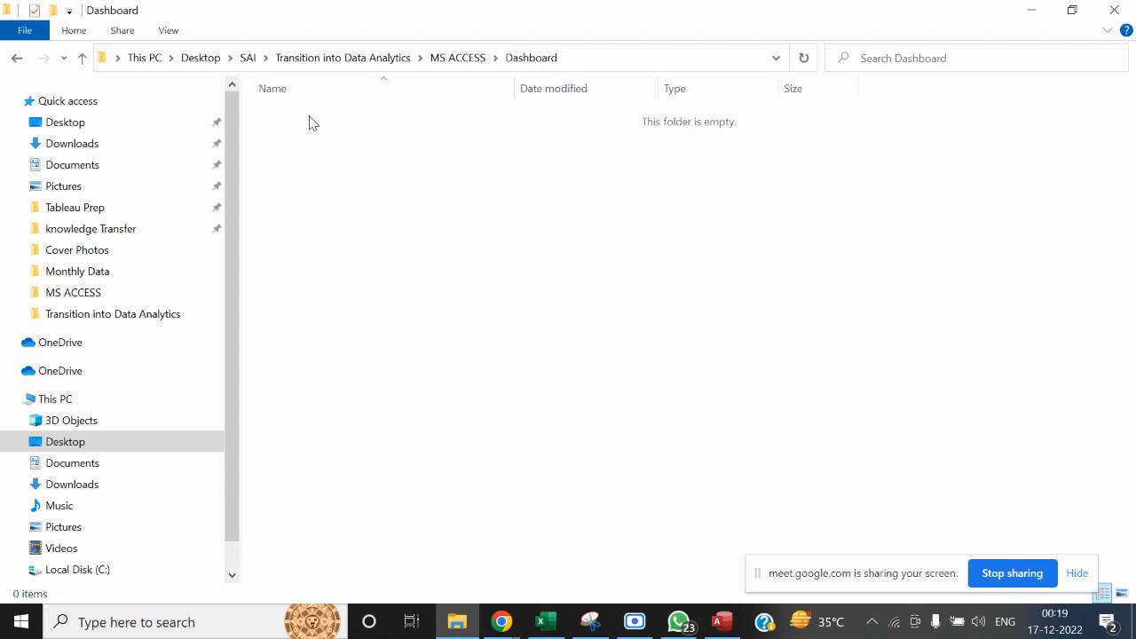
right_click(356, 187)
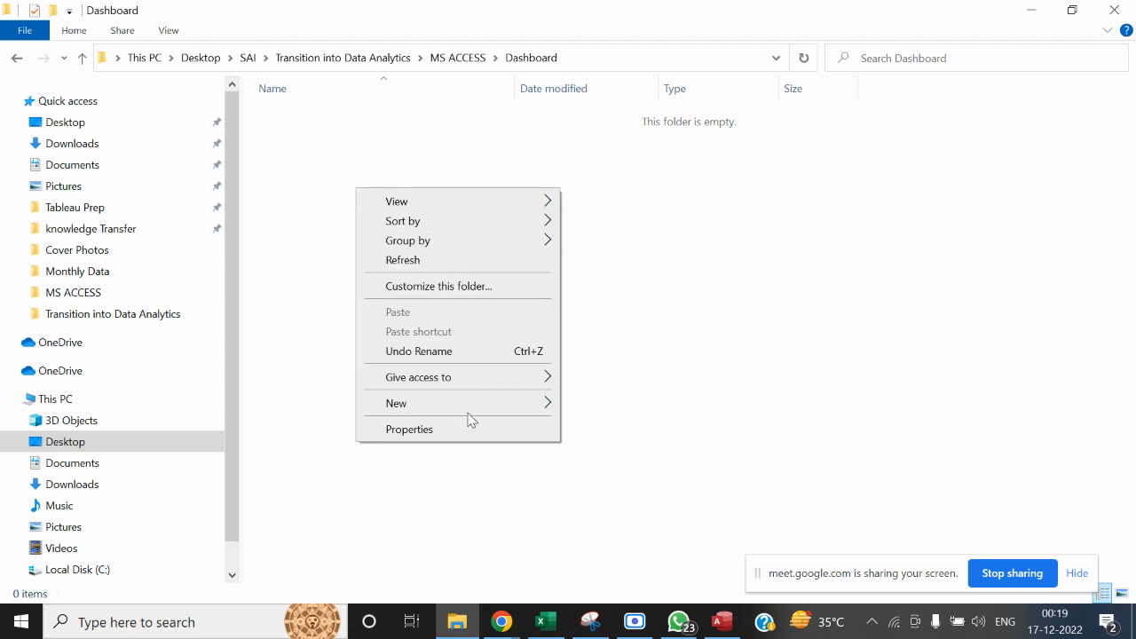
mouse_move(540, 407)
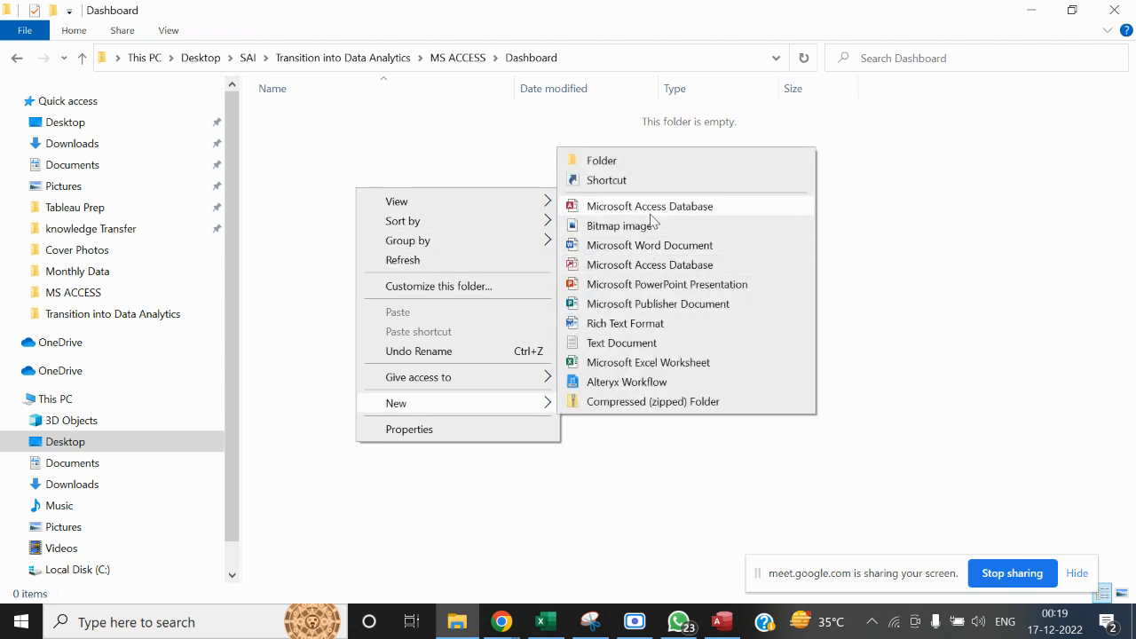
left_click(645, 363)
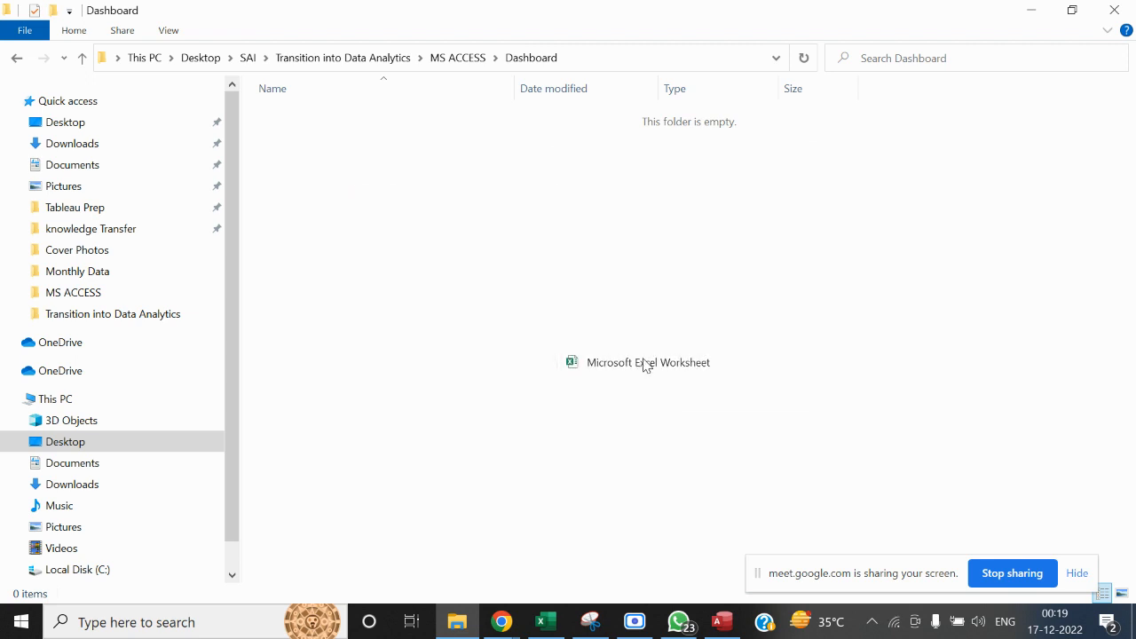
type("Sa")
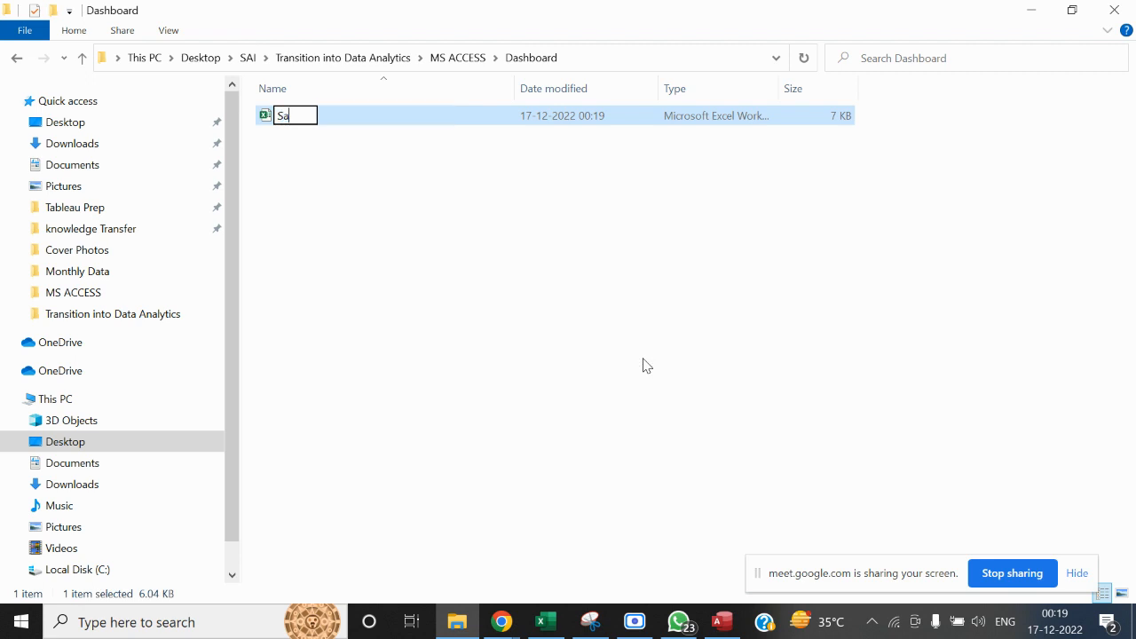
type("les_Da")
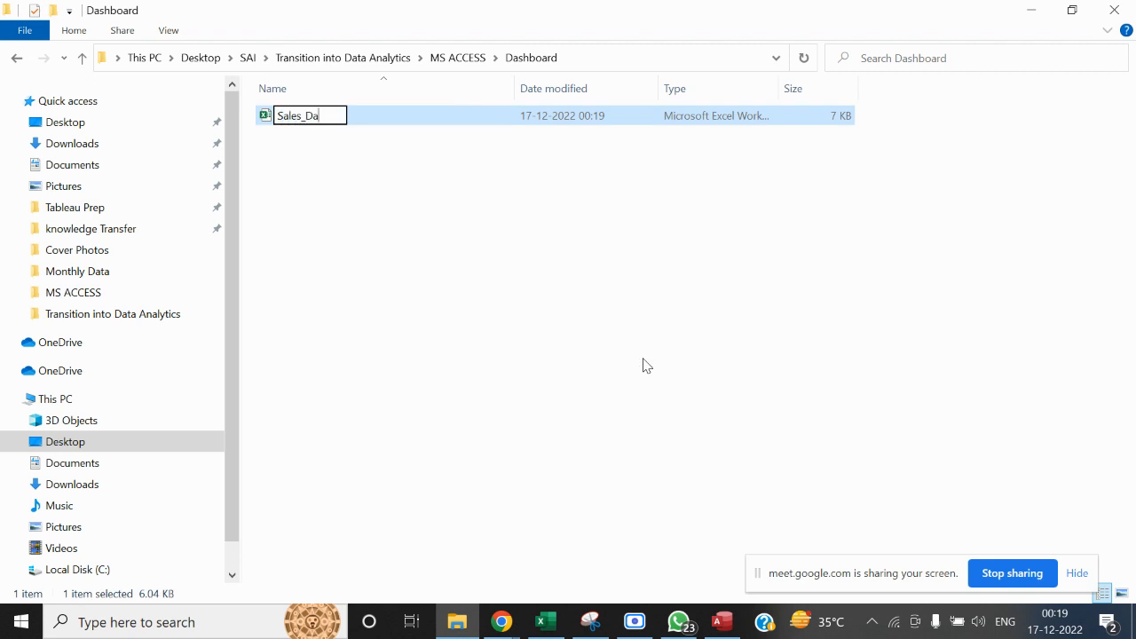
type("shboard")
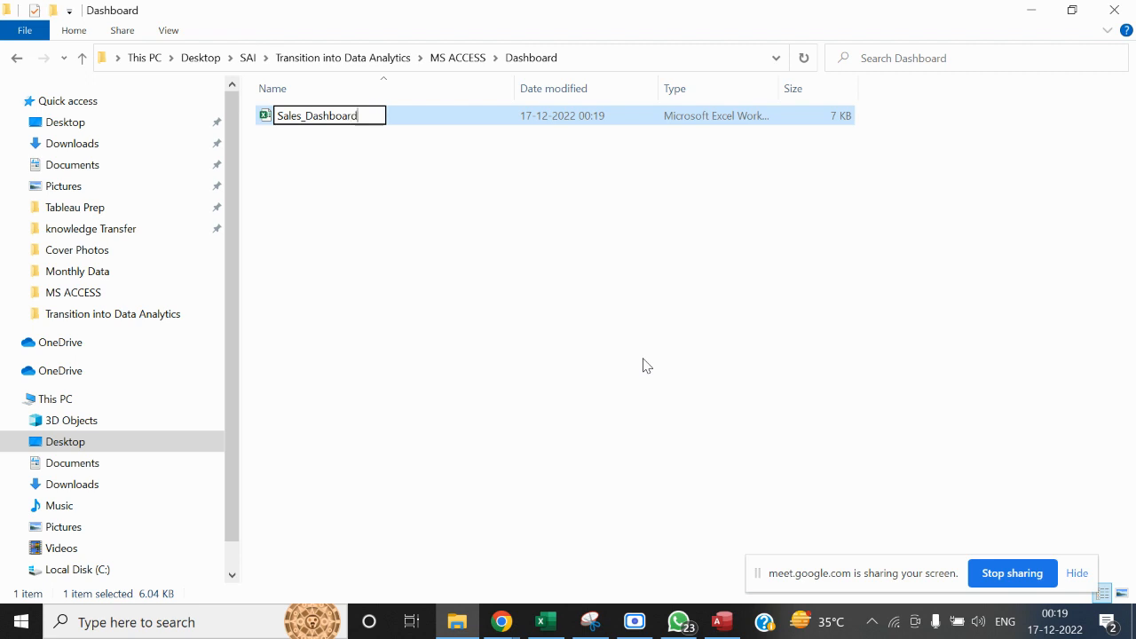
left_click(645, 365)
double_click(347, 116)
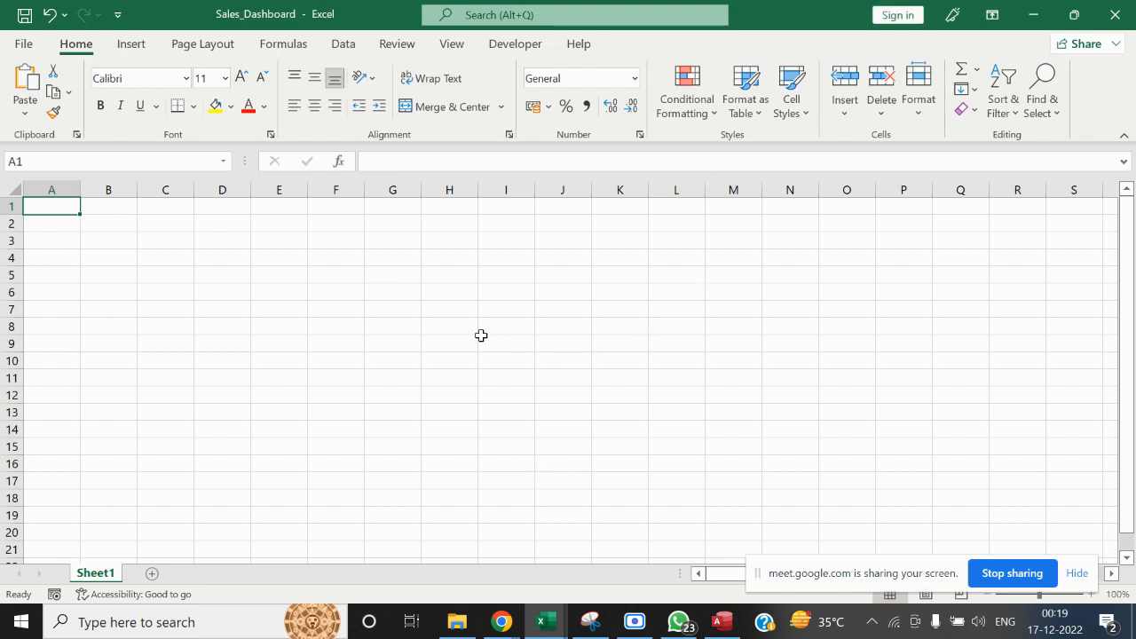
Start a PivotTable from an external data source and choose Sales_DB_Training in the MS ACCESS folder as its connection
left_click(142, 45)
left_click(36, 106)
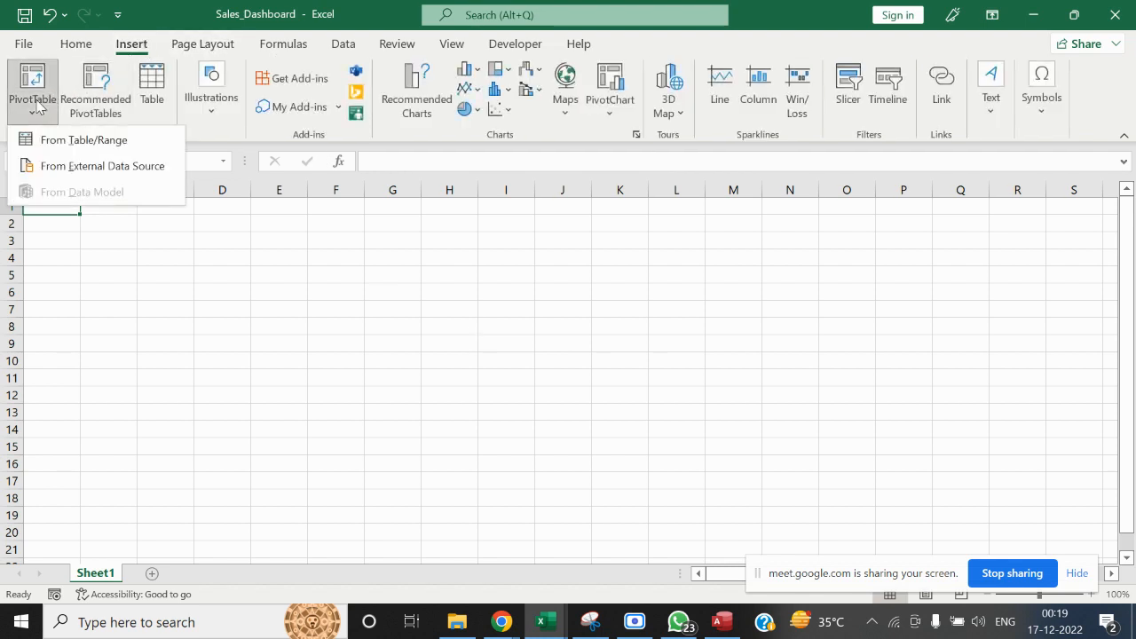
left_click(79, 168)
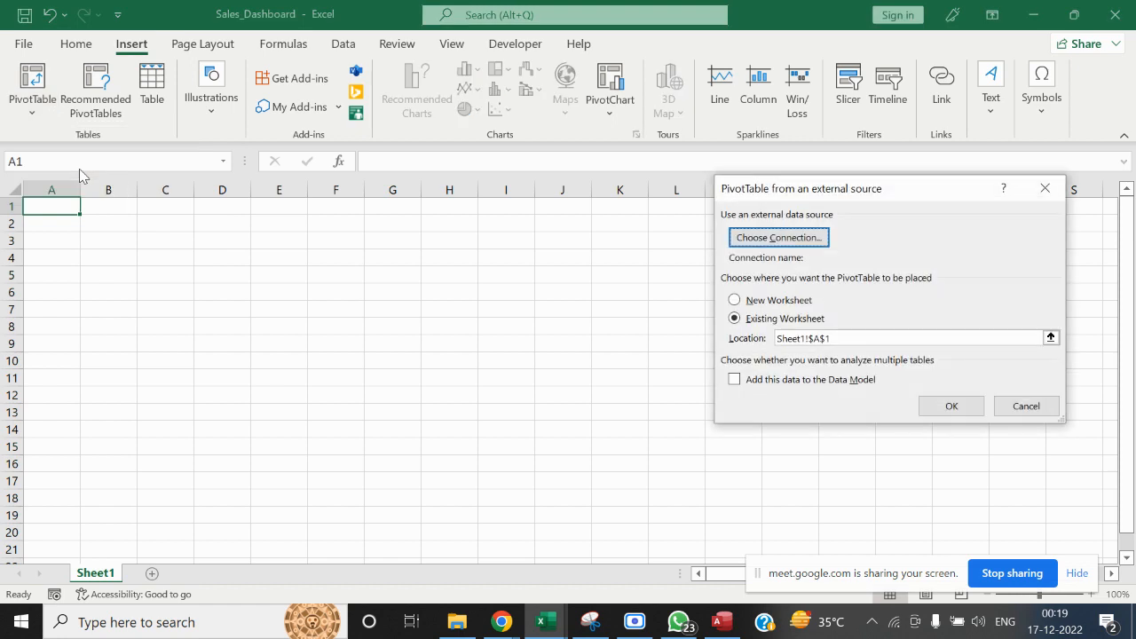
left_click(781, 238)
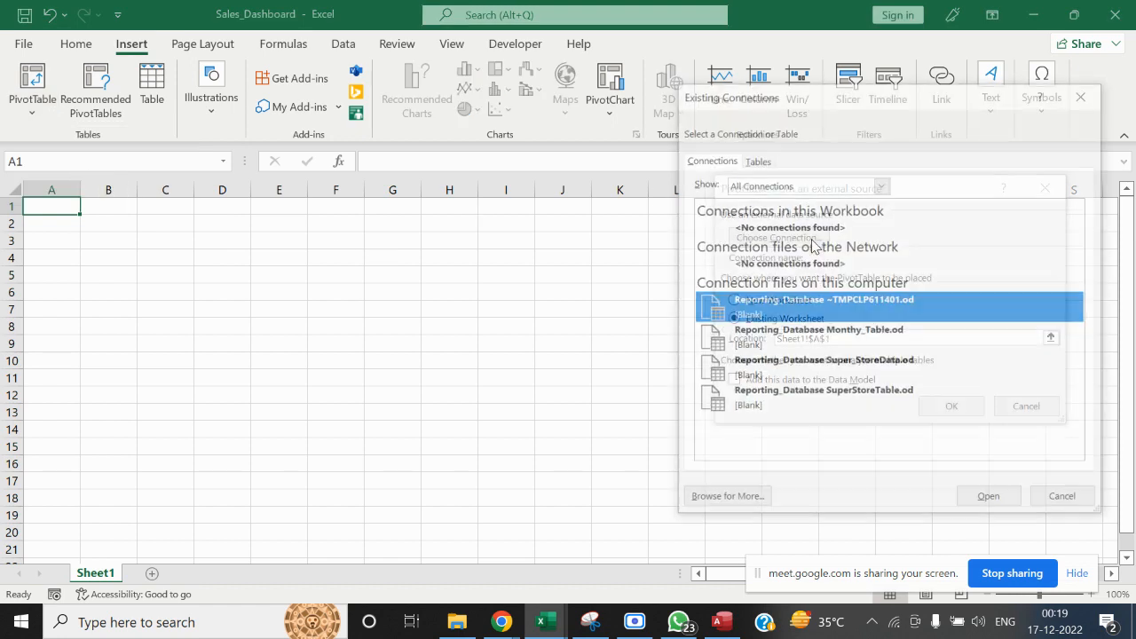
left_click(714, 502)
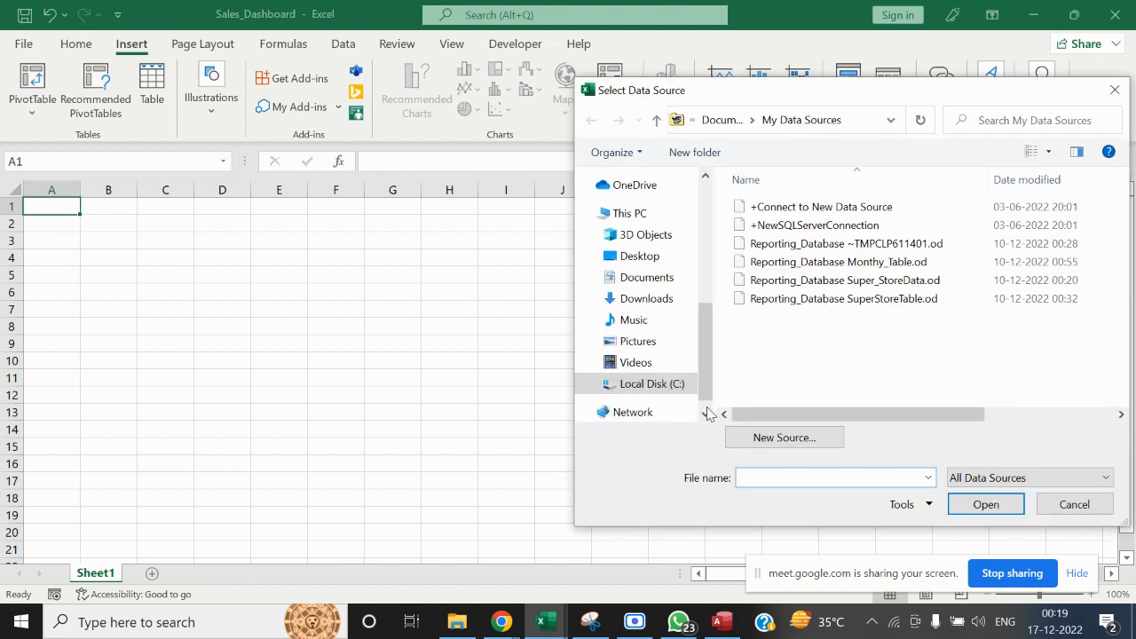
left_click_drag(707, 399, 707, 330)
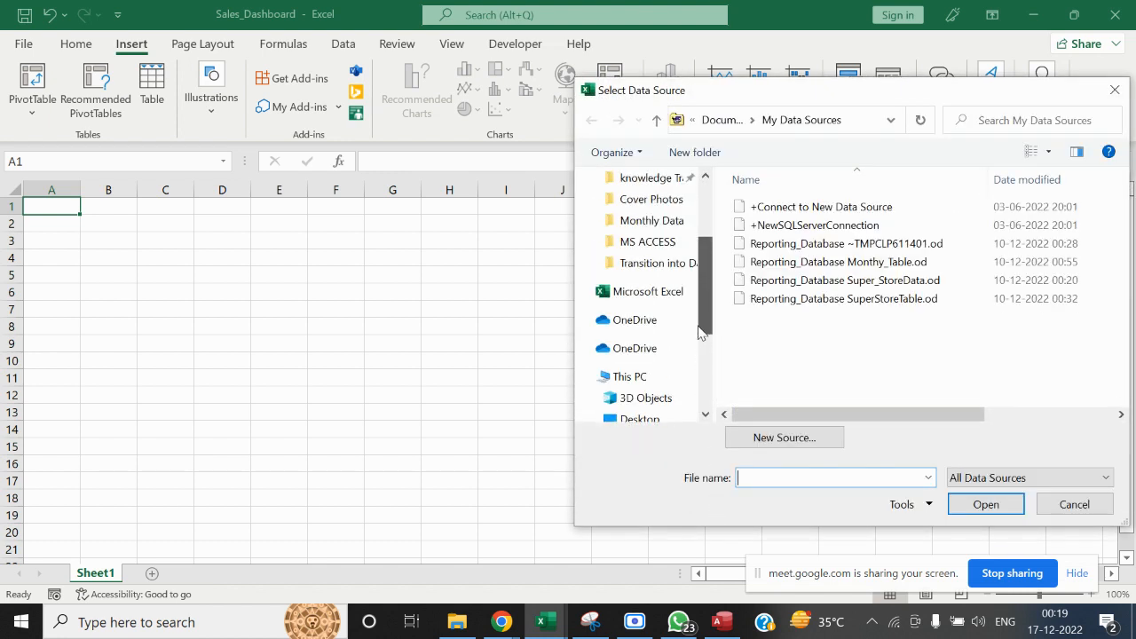
left_click(670, 266)
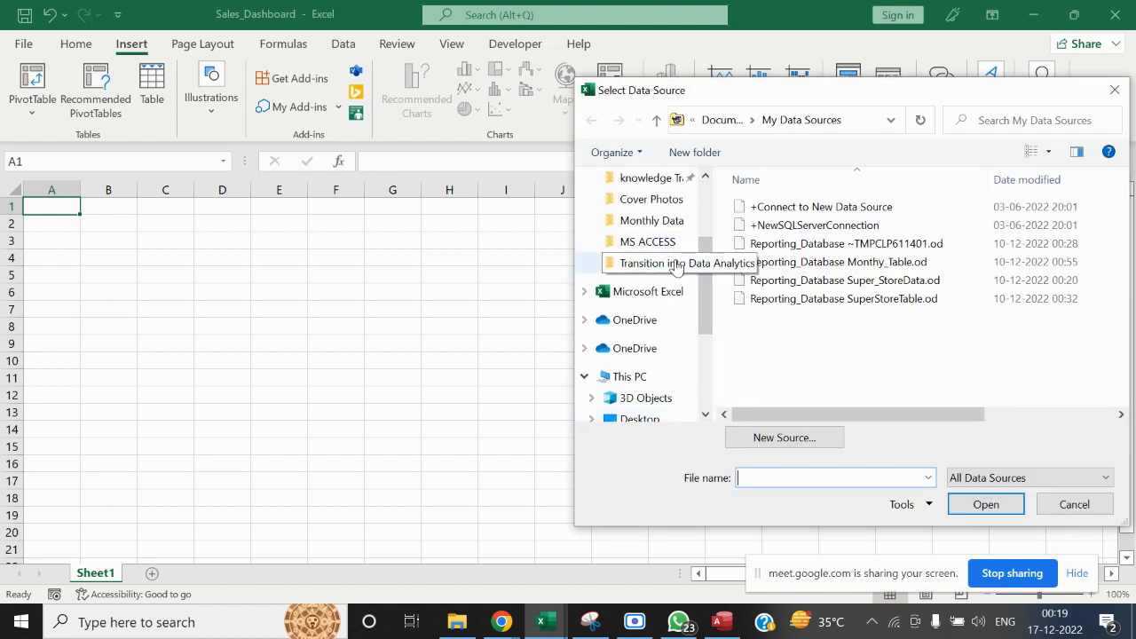
double_click(761, 229)
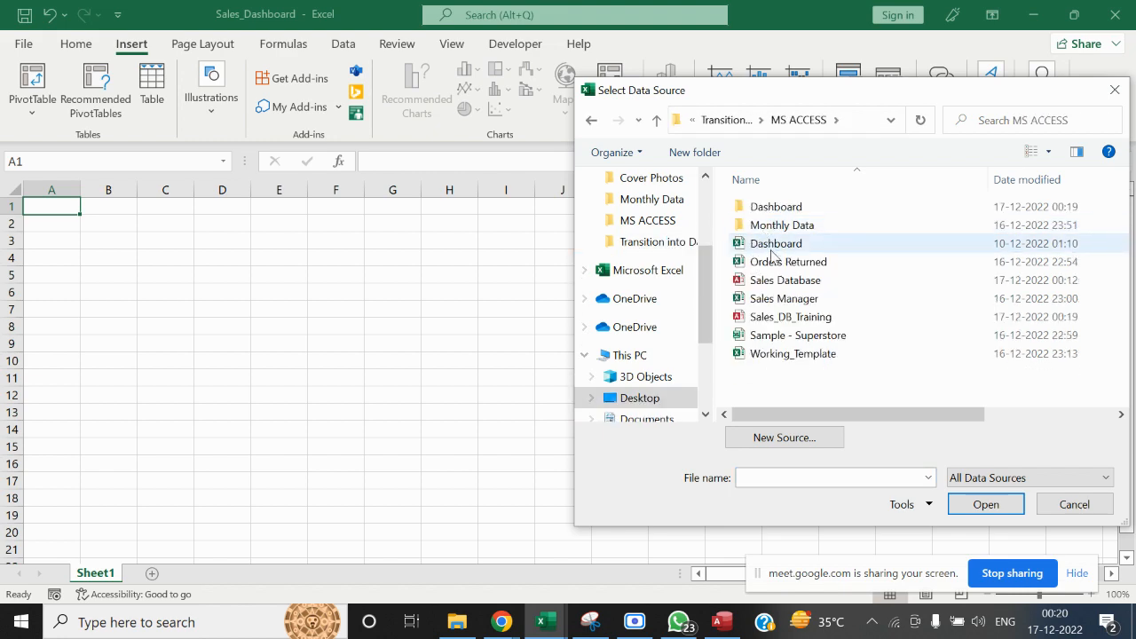
left_click(781, 316)
left_click(985, 504)
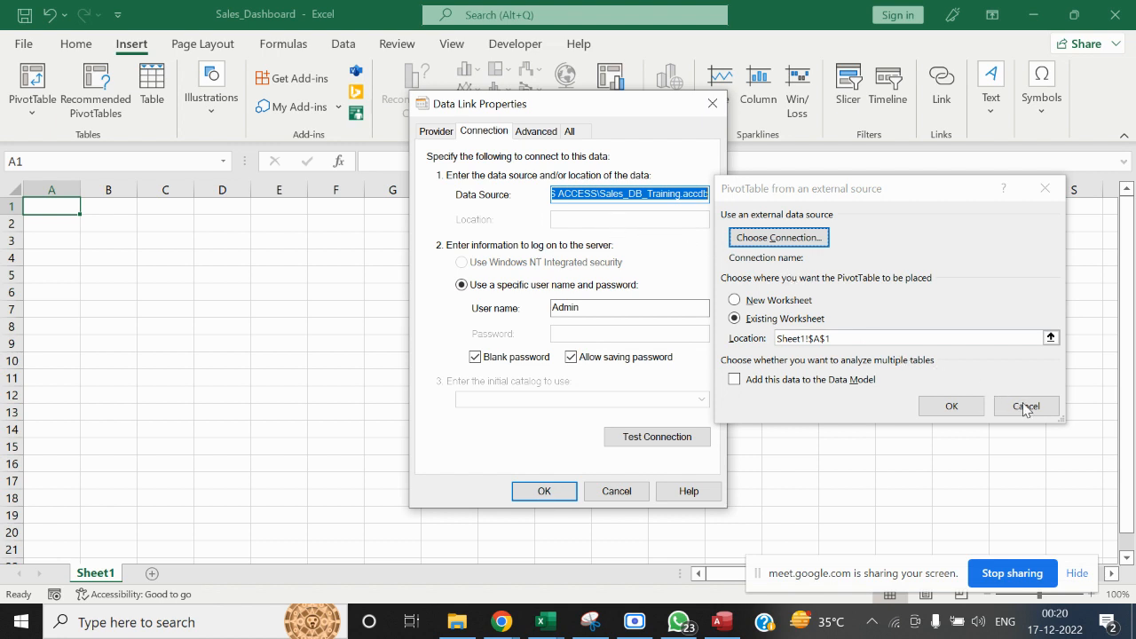
Accept the data link properties, but cancel the database initialization and the PivotTable setup
left_click(542, 490)
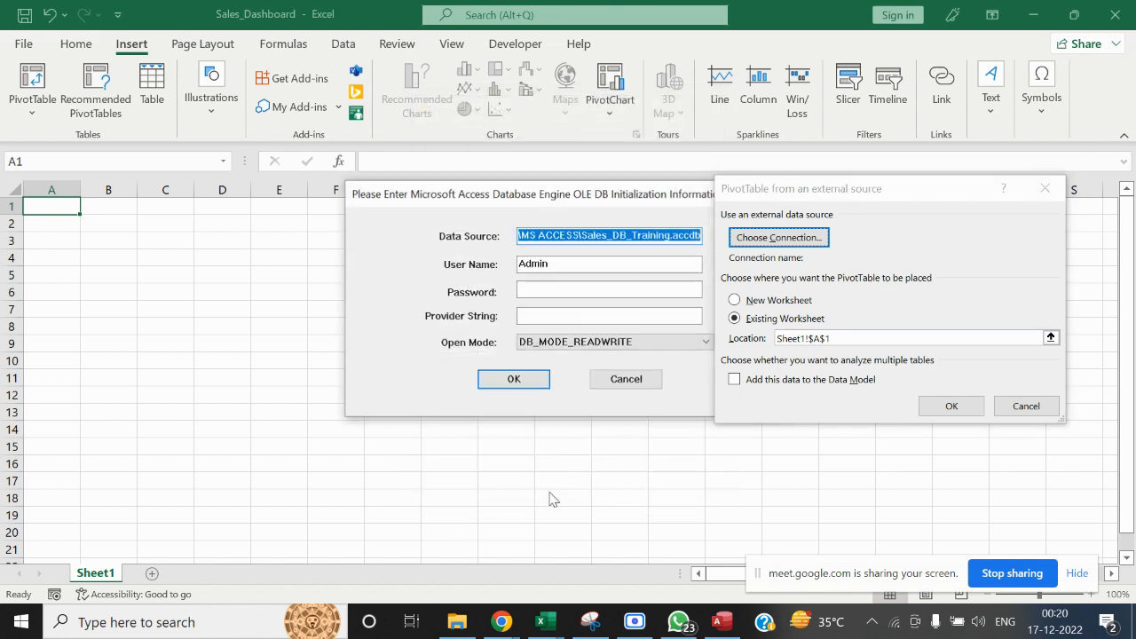
left_click(628, 380)
left_click(1026, 407)
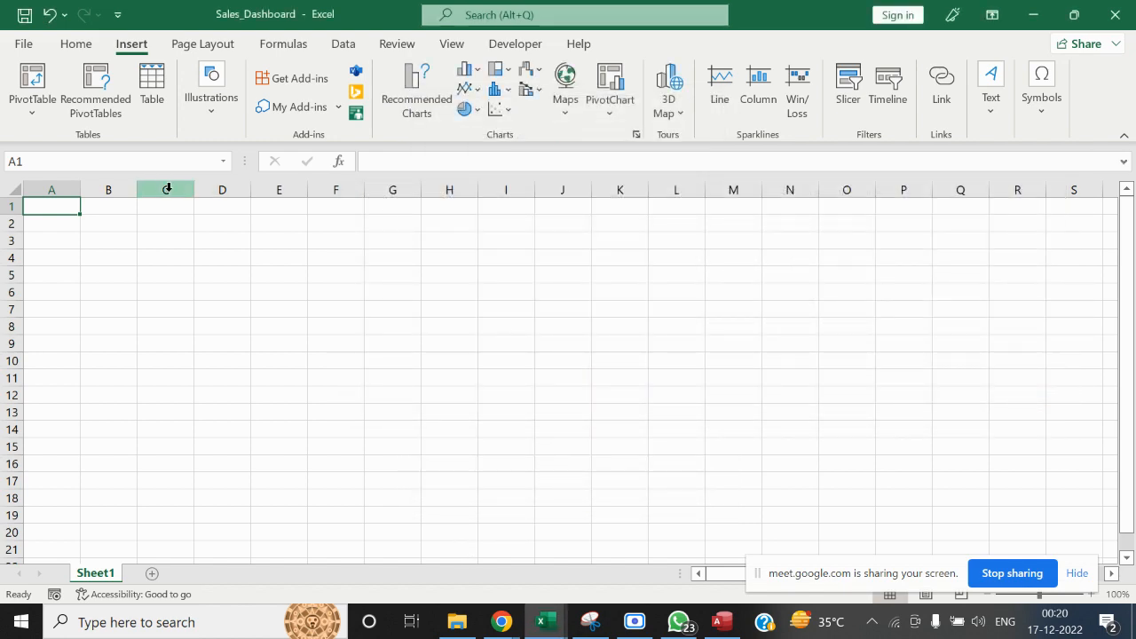
Restart the external-source PivotTable and reselect Sales_DB_Training from the MS ACCESS folder as its data source
left_click(40, 115)
left_click(53, 165)
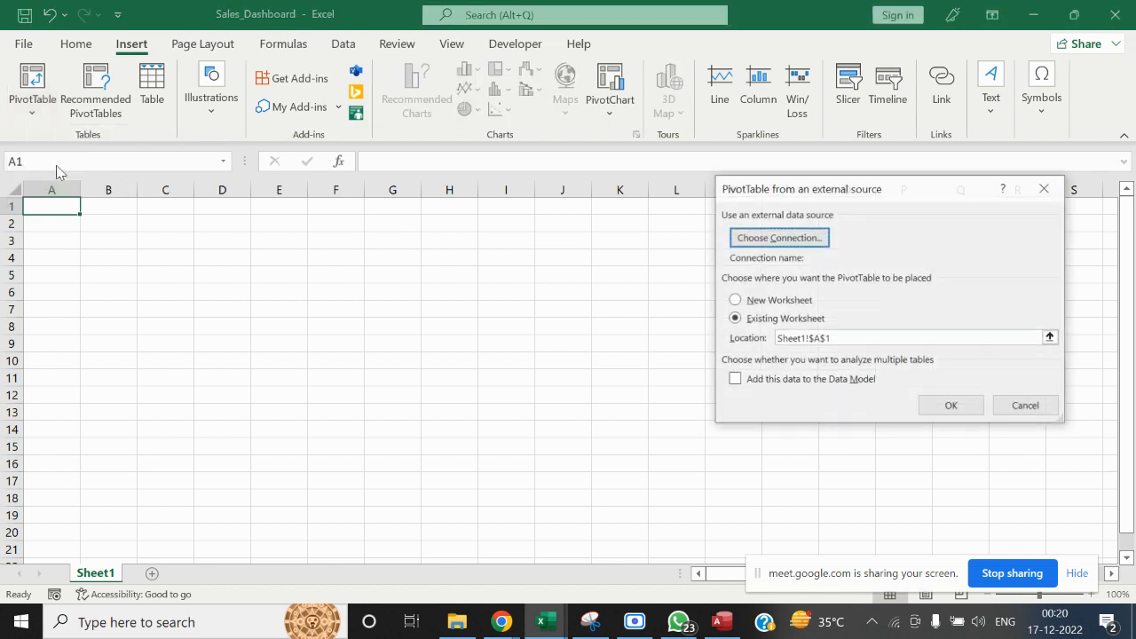
left_click(769, 238)
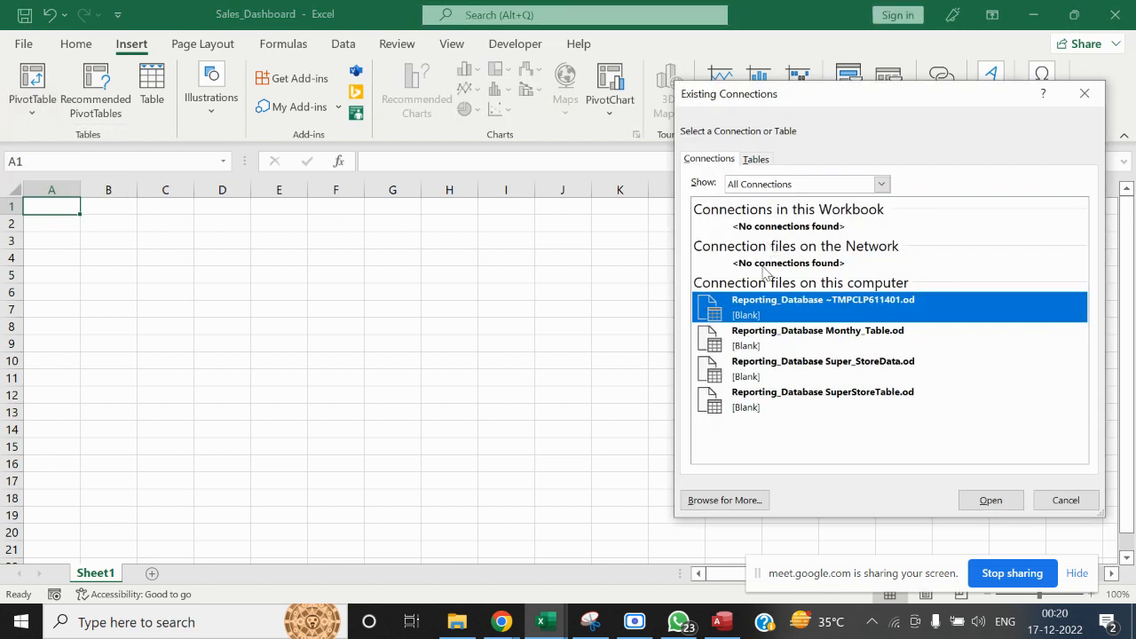
left_click(748, 499)
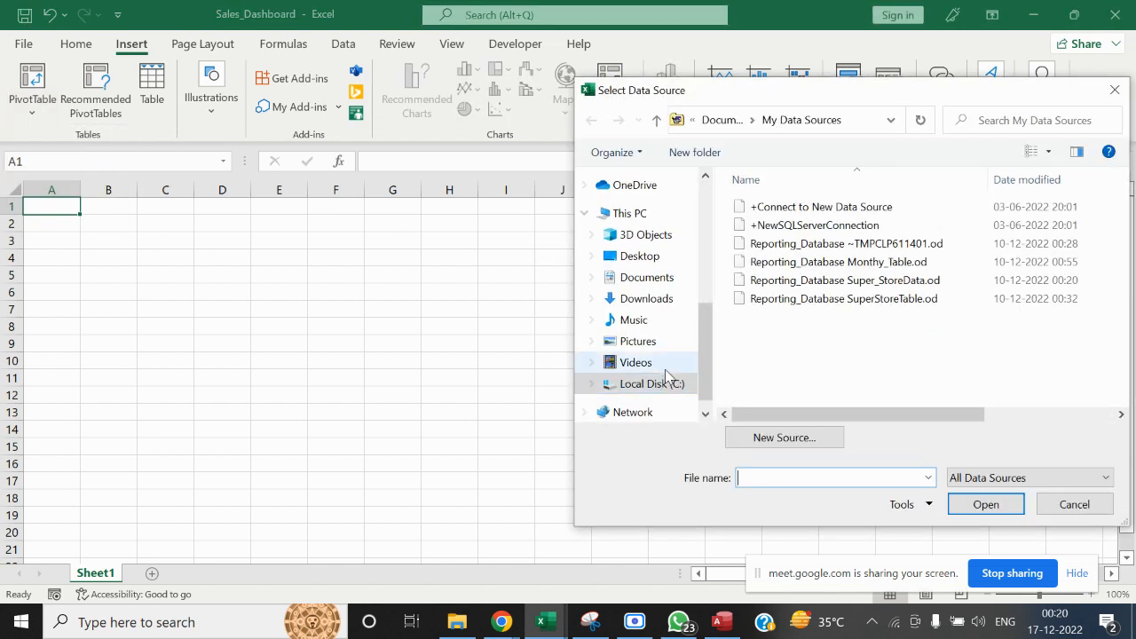
left_click_drag(708, 332, 707, 277)
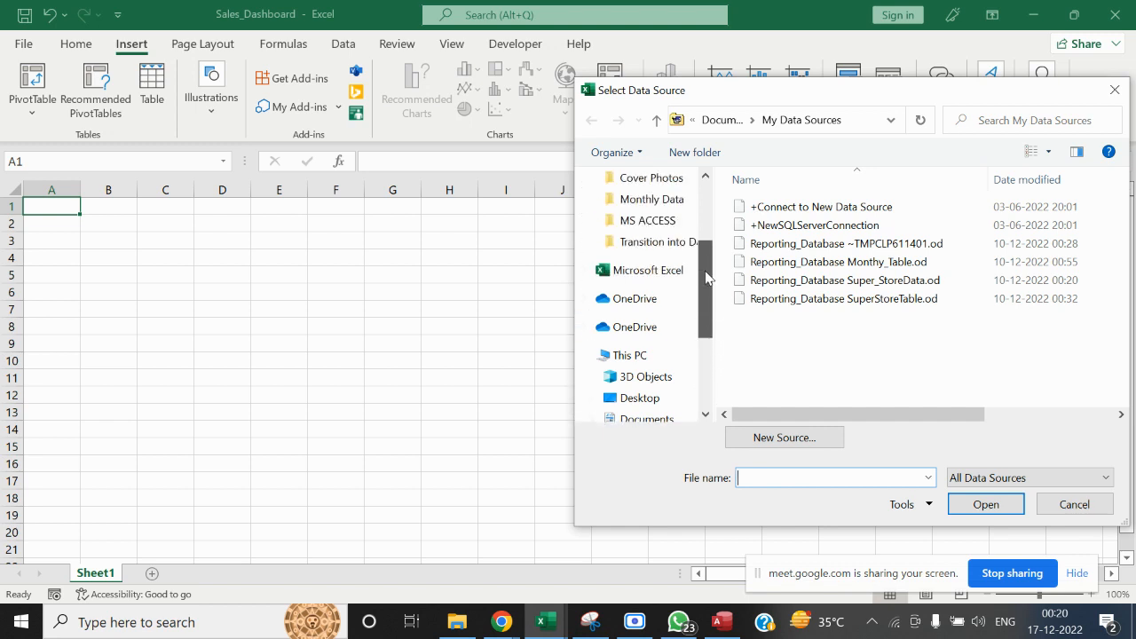
left_click(666, 242)
double_click(804, 238)
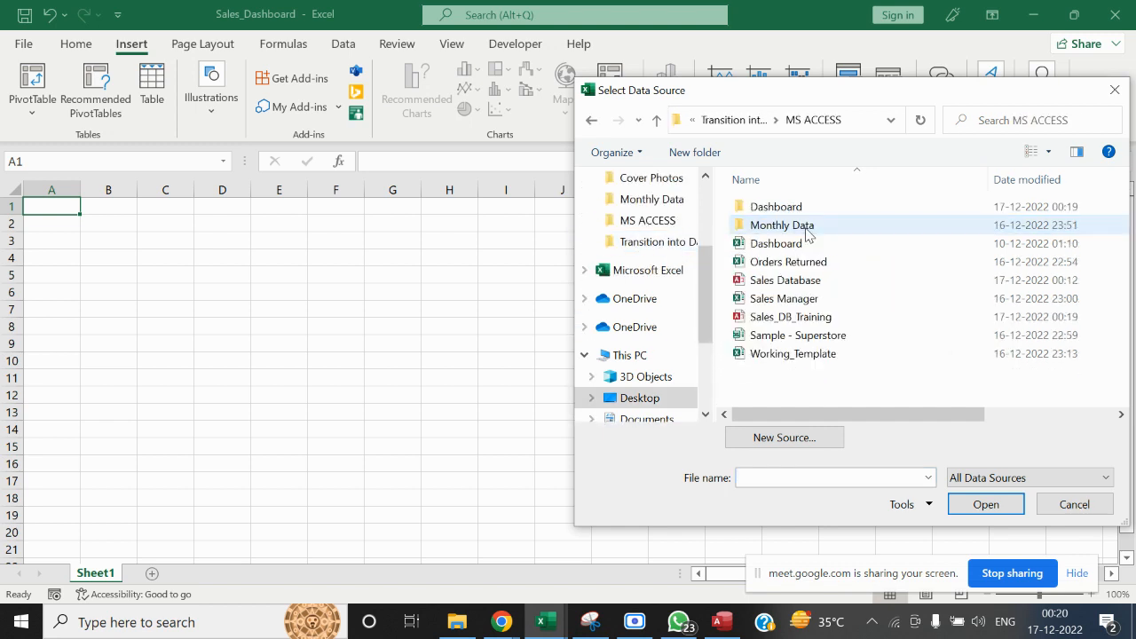
left_click(806, 319)
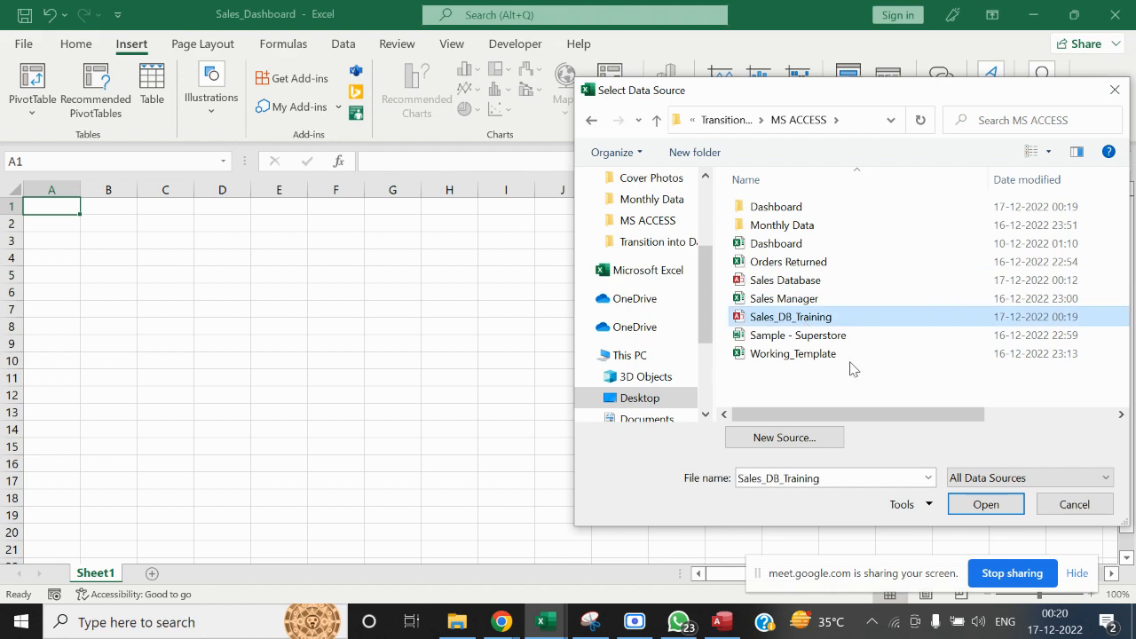
left_click(997, 504)
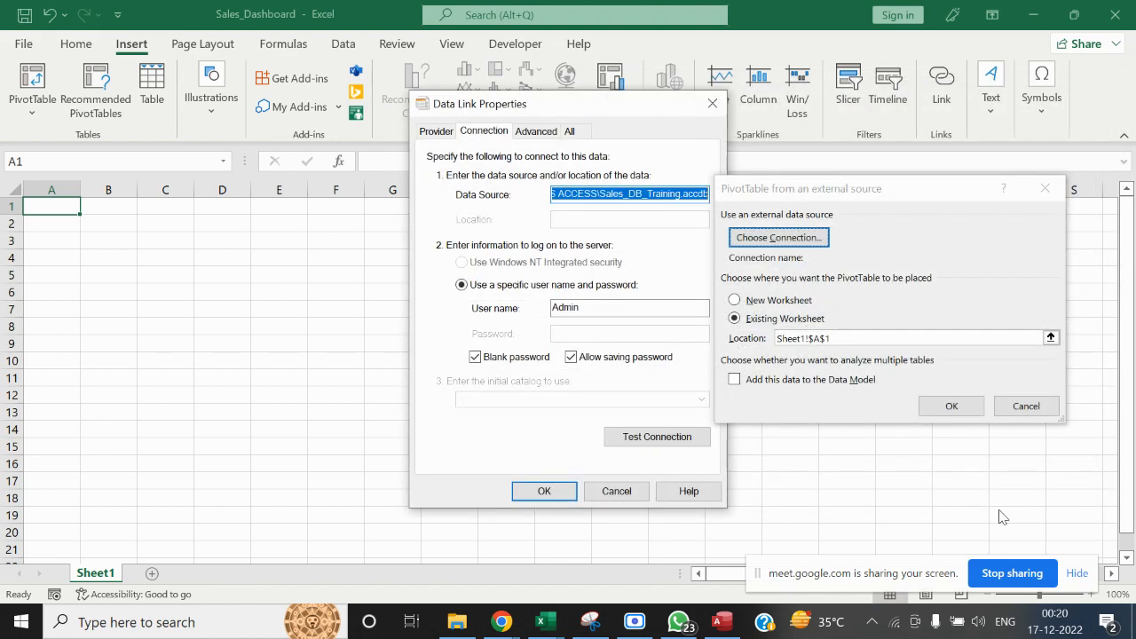
Try to connect to Sales_DB_Training with the given data link and initialization settings, and close the PivotTable setup
left_click(939, 410)
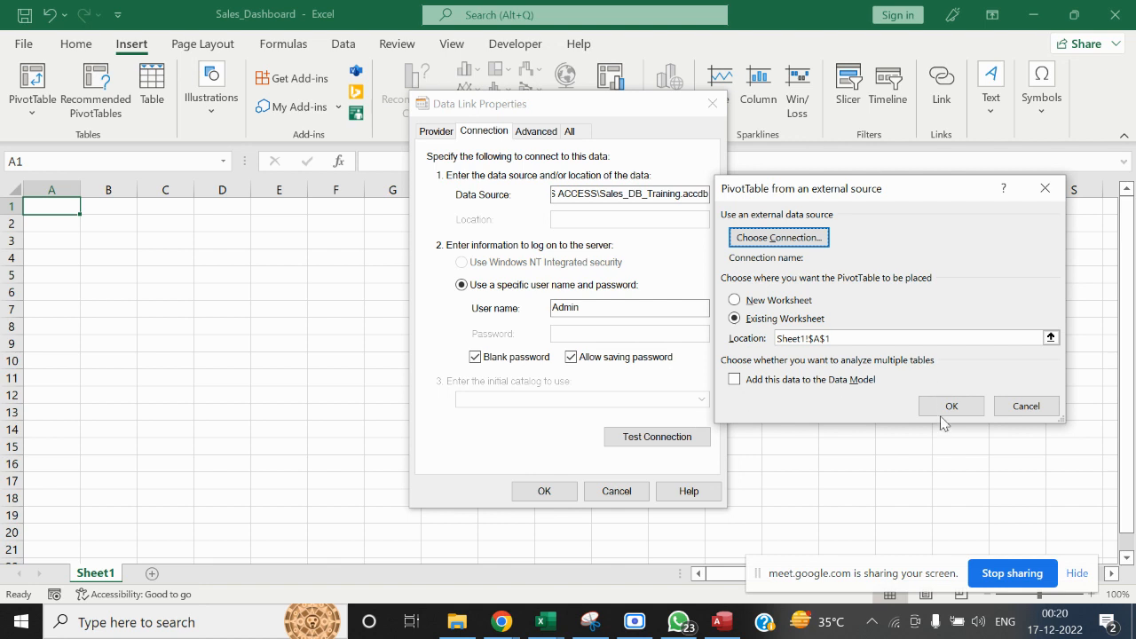
left_click(544, 492)
left_click(512, 379)
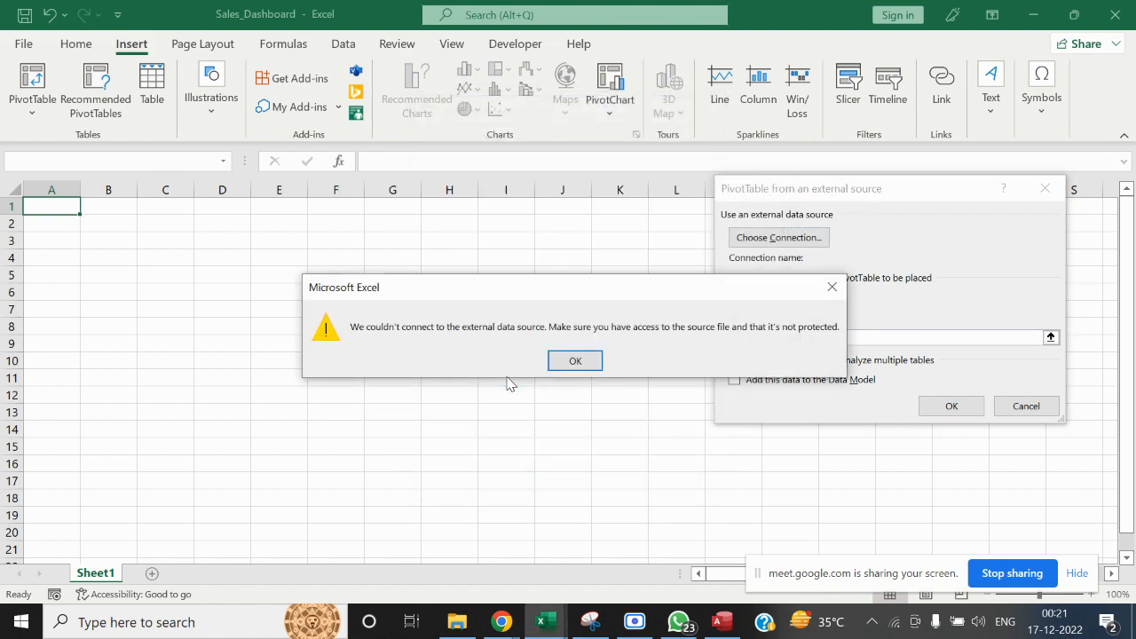
left_click(573, 362)
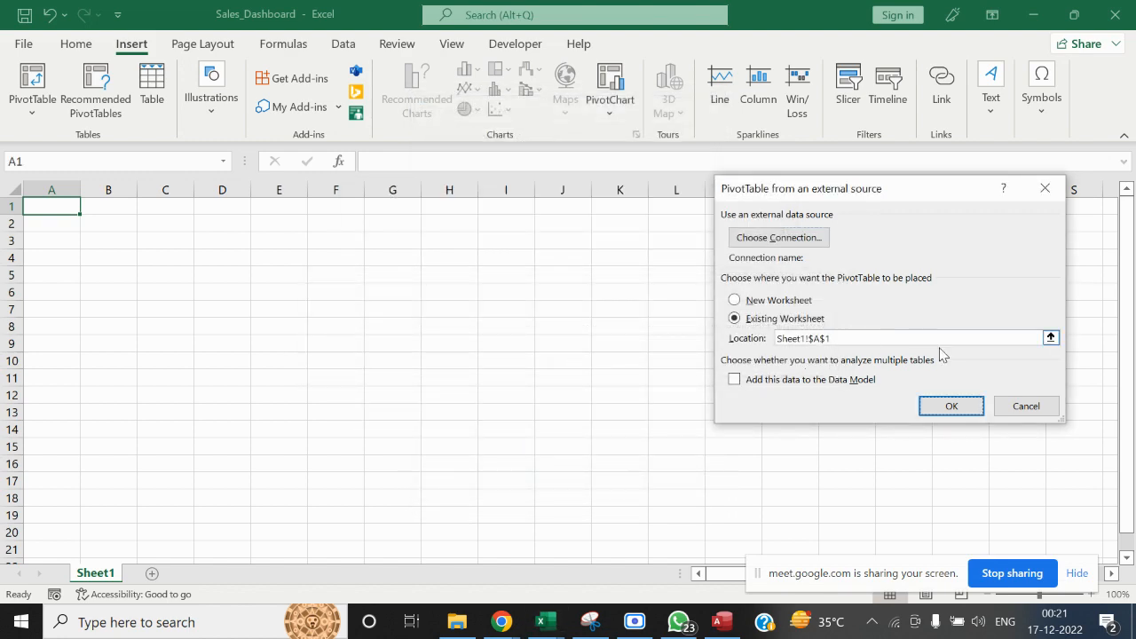
left_click(1024, 406)
Start a PivotTable from an external data source in cell A1 of Sheet1
left_click(305, 271)
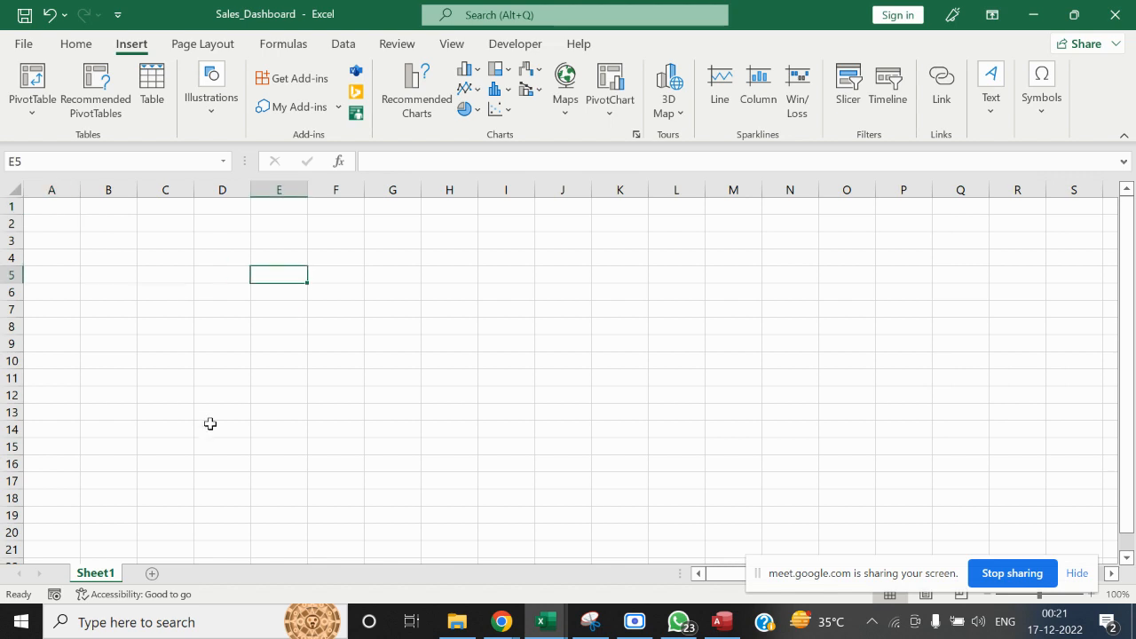
left_click(65, 211)
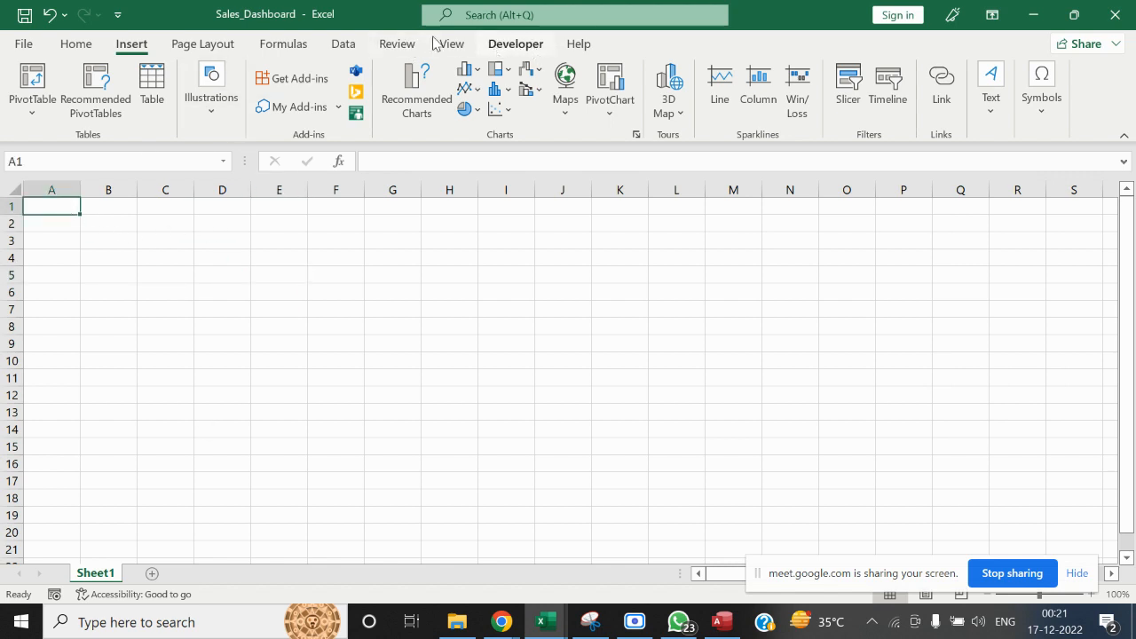
left_click(33, 107)
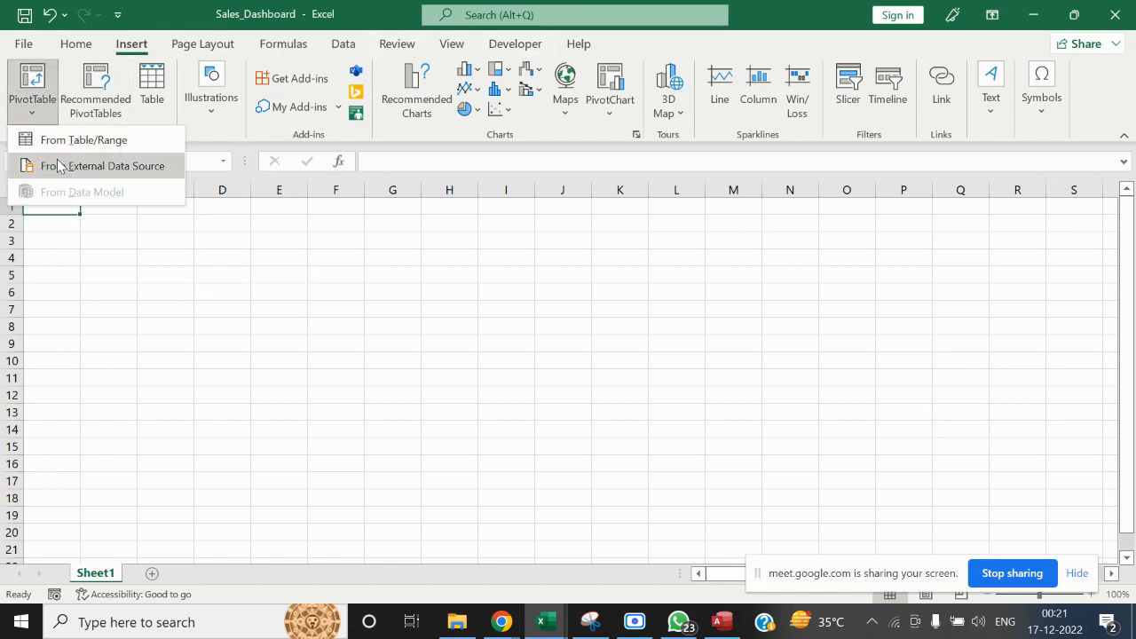
left_click(60, 167)
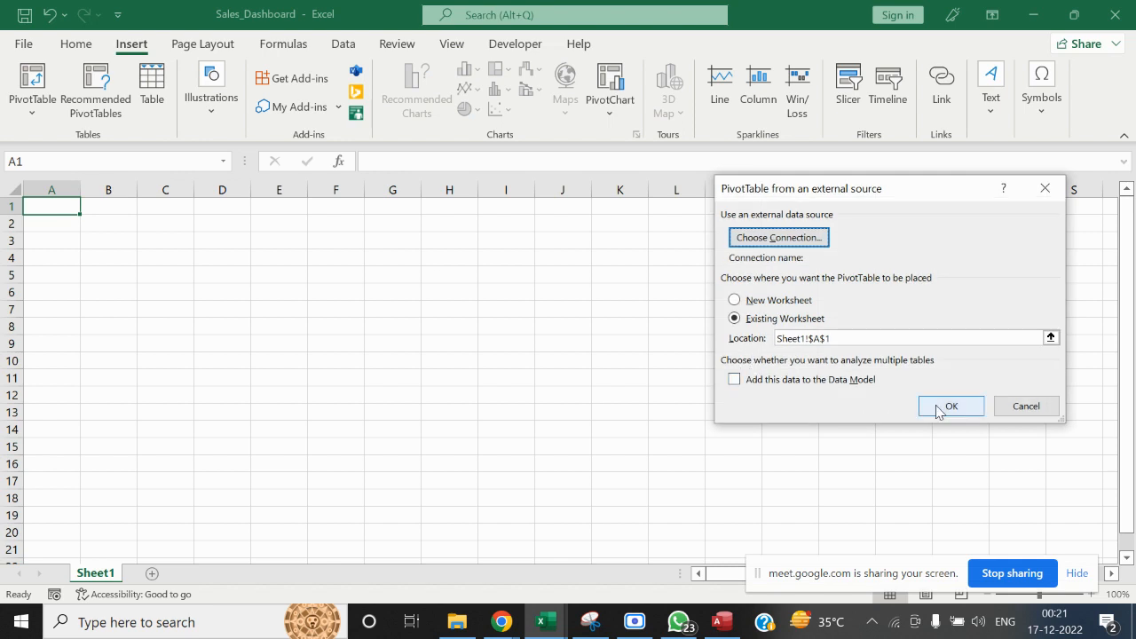
Choose the Sales_DB_Training database in the MS ACCESS folder, inside Transition into Data Analytics, as the PivotTable's connection
left_click(799, 236)
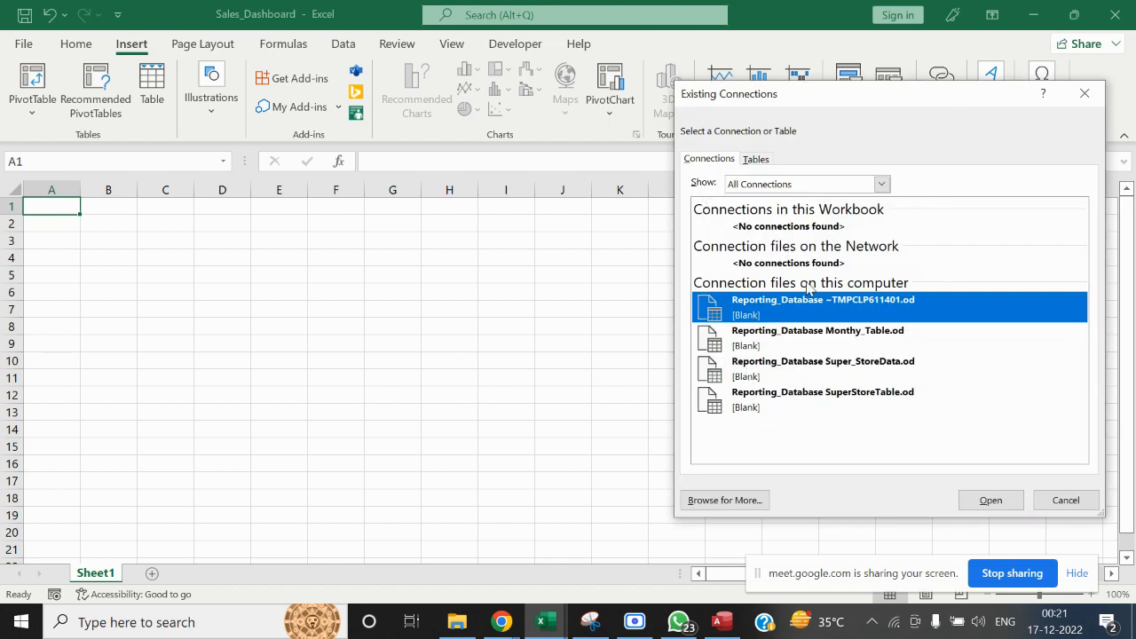
left_click(728, 501)
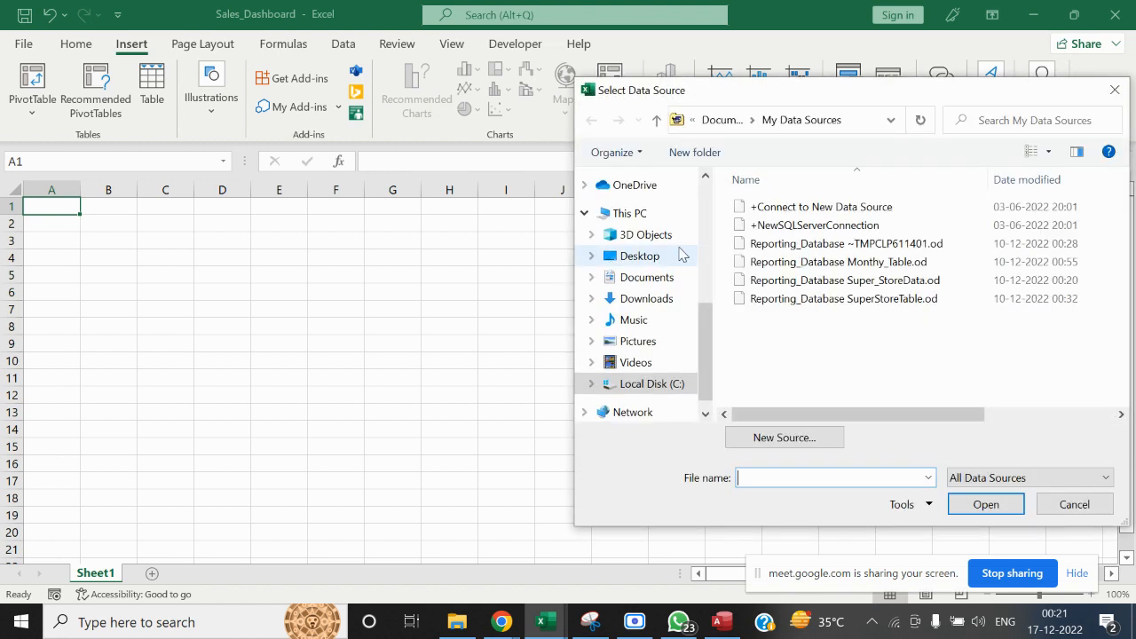
left_click_drag(709, 313, 709, 229)
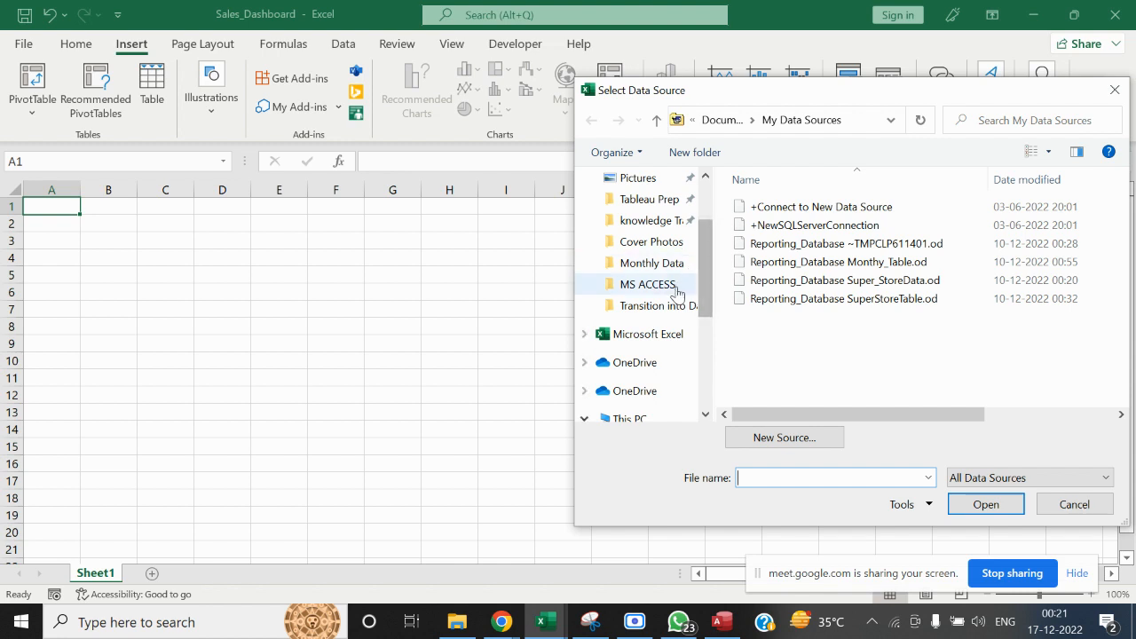
left_click(661, 305)
left_click(785, 228)
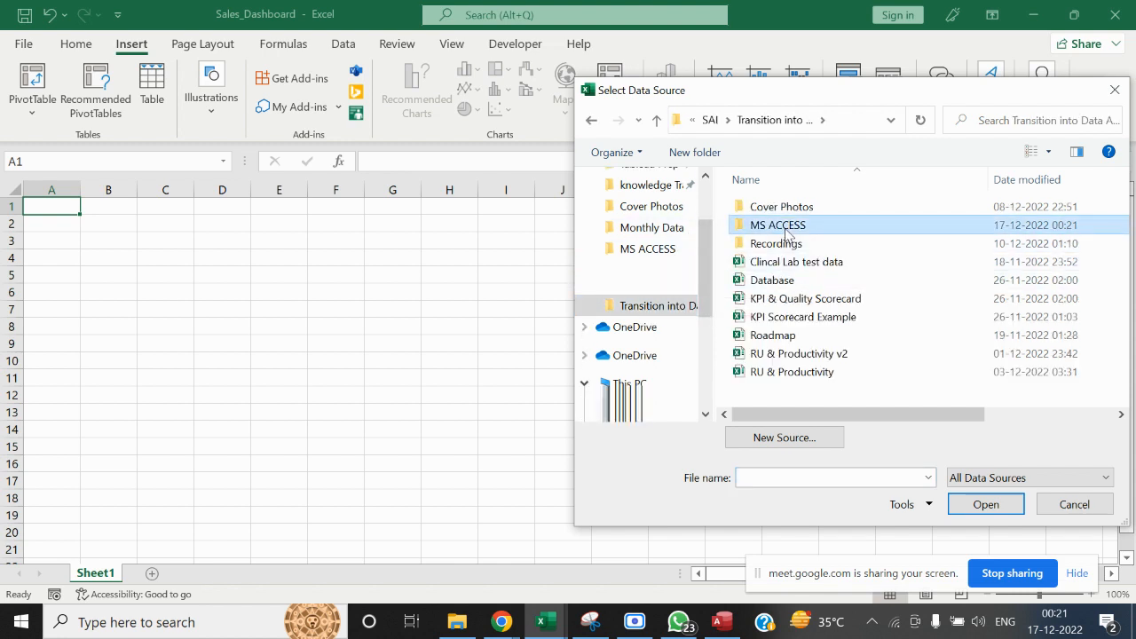
double_click(785, 228)
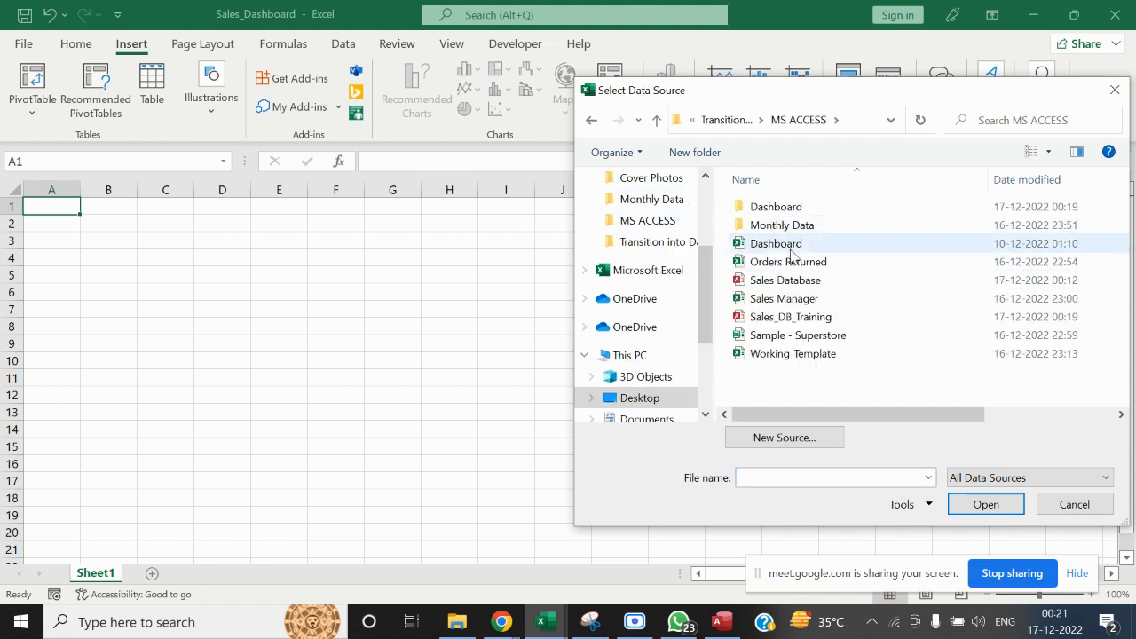
left_click(799, 317)
left_click(970, 504)
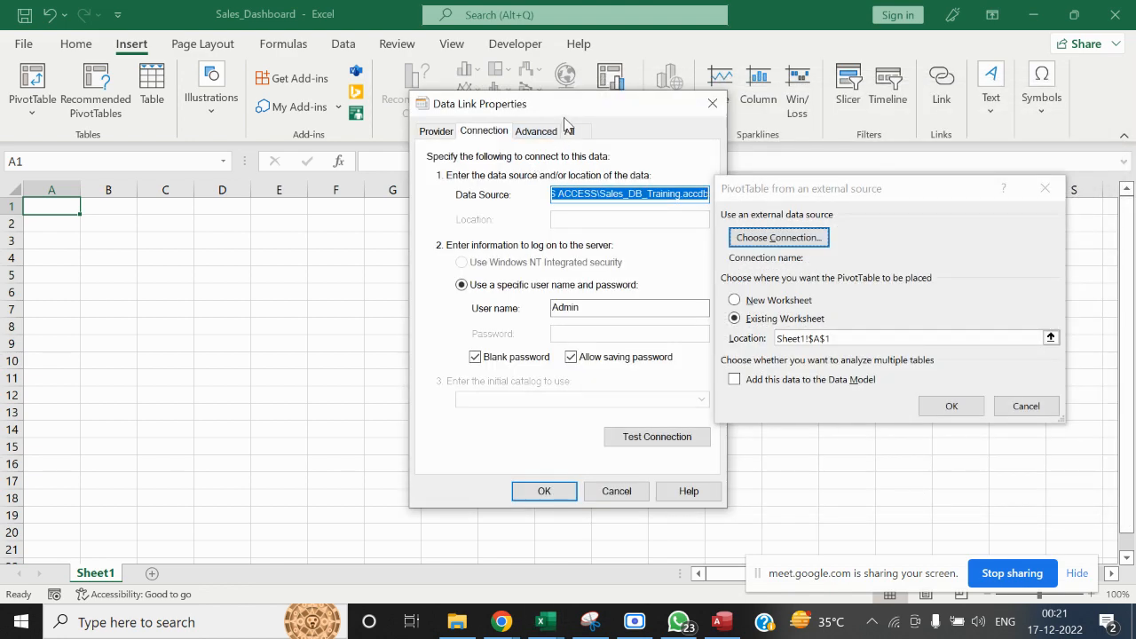
Test the data link to Sales_DB_Training, then switch to Access and close that database
left_click_drag(568, 105, 496, 90)
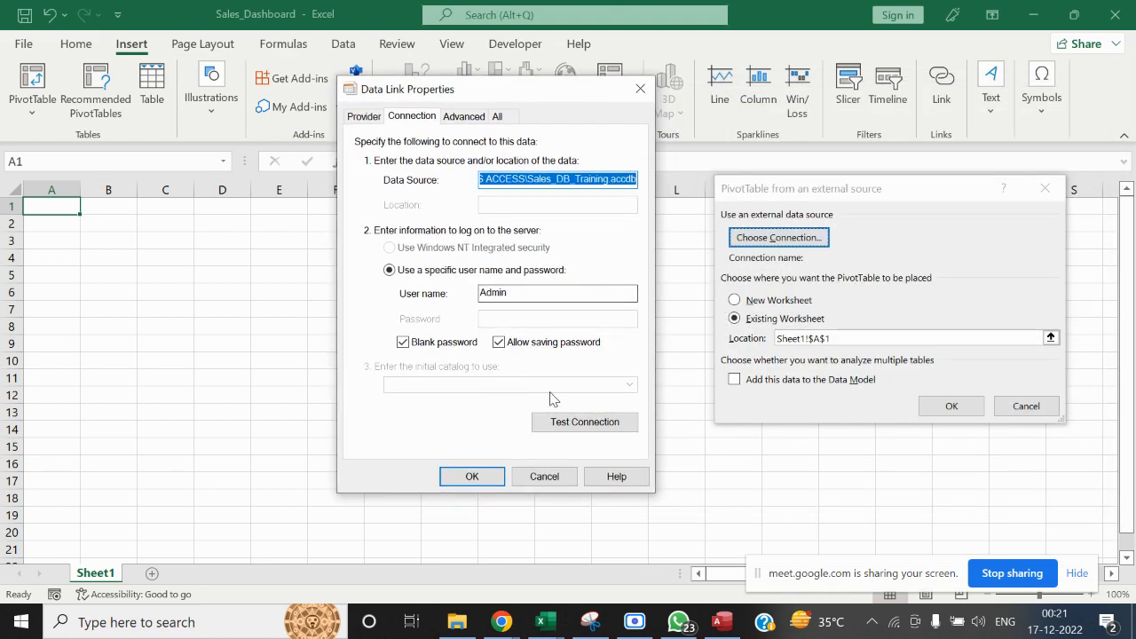
left_click(575, 426)
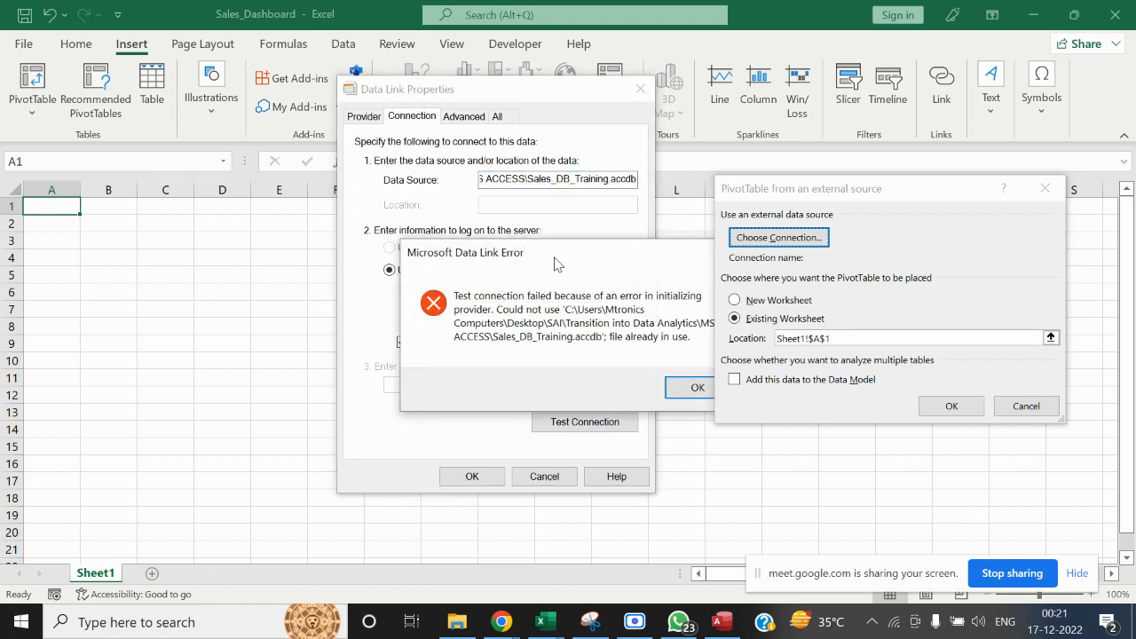
left_click_drag(554, 269, 520, 261)
left_click(723, 622)
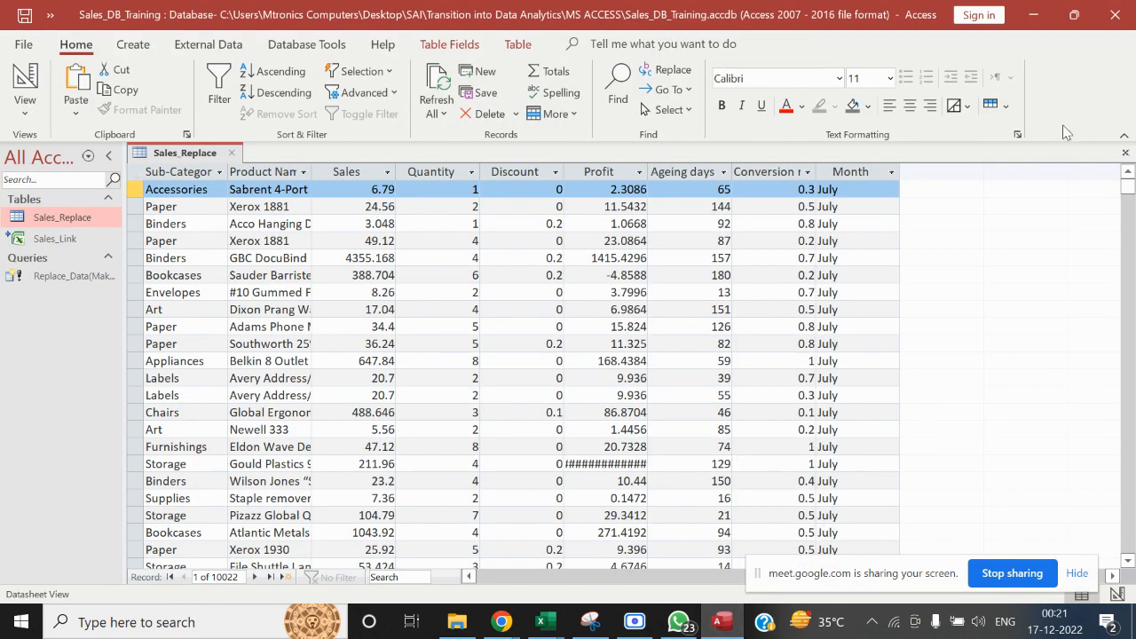
left_click(1115, 14)
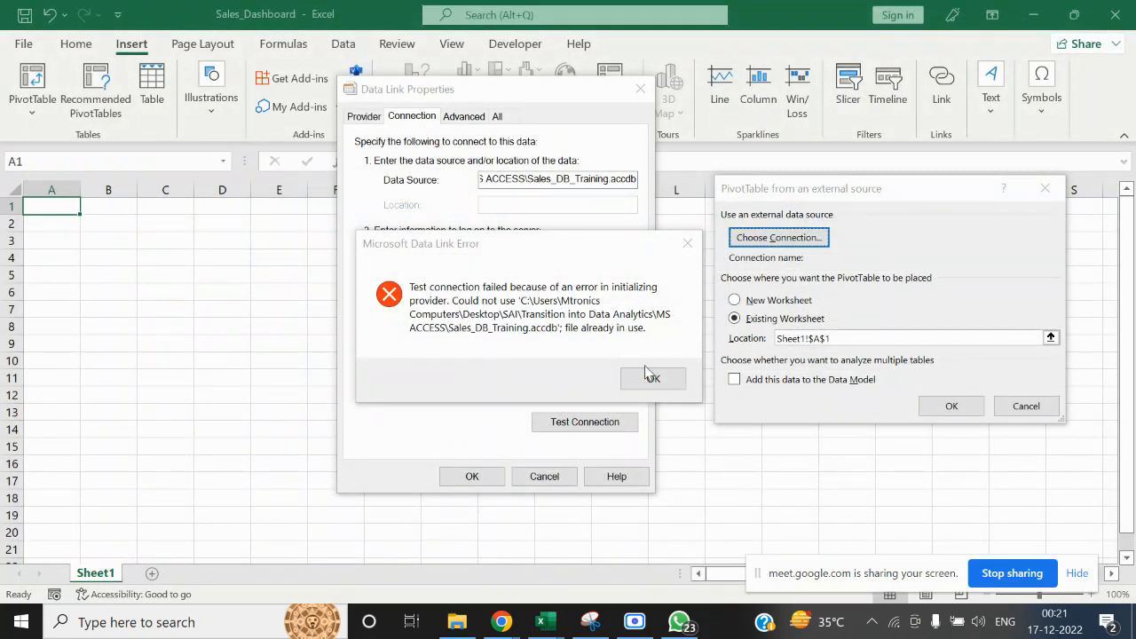
Retest the data link to Sales_DB_Training and create the PivotTable on the existing worksheet with this connection
left_click(652, 377)
left_click(601, 424)
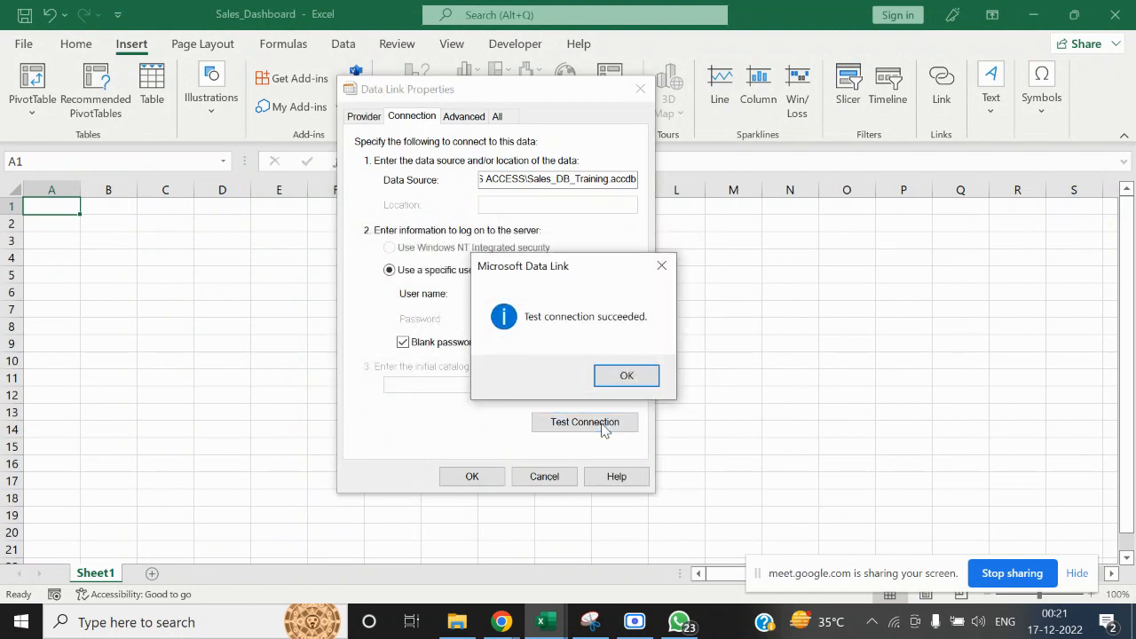
left_click(637, 376)
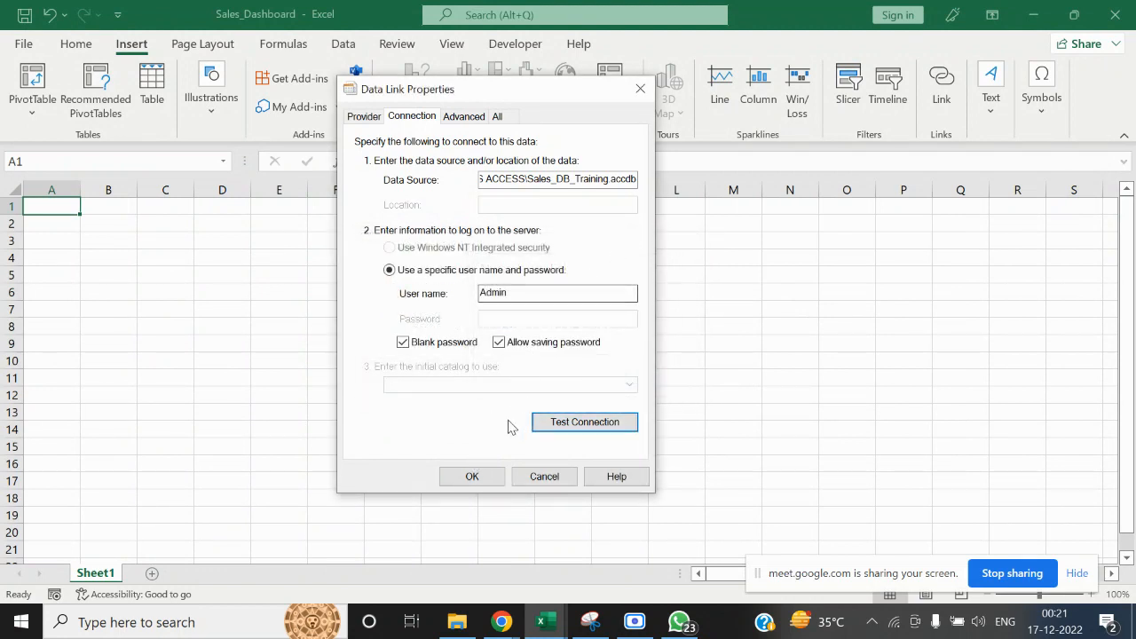
left_click(472, 477)
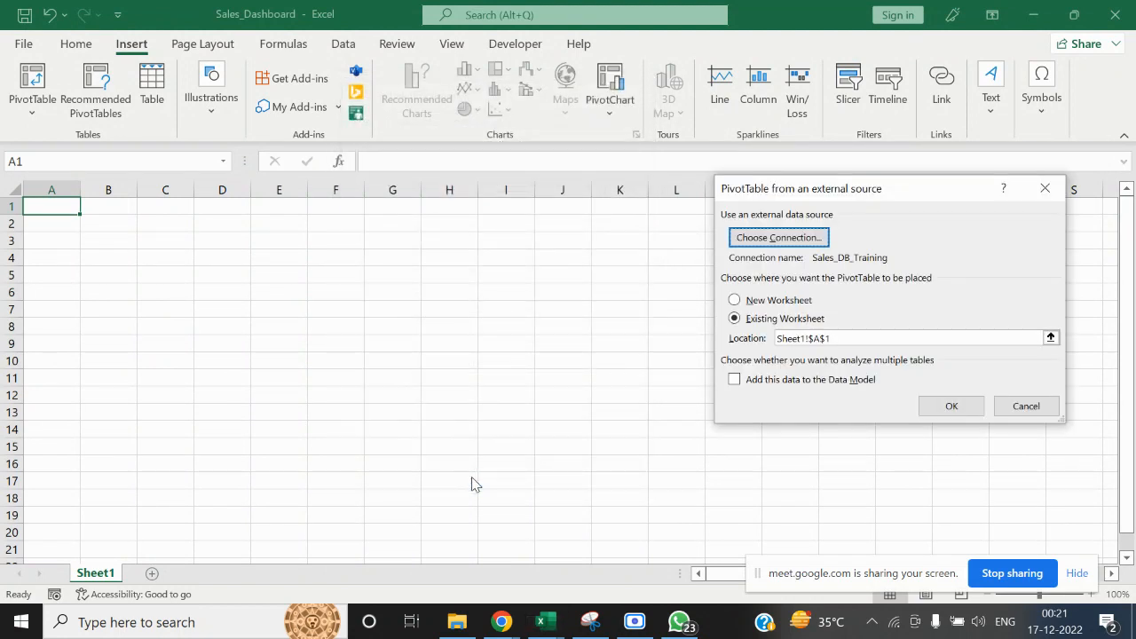
left_click(951, 406)
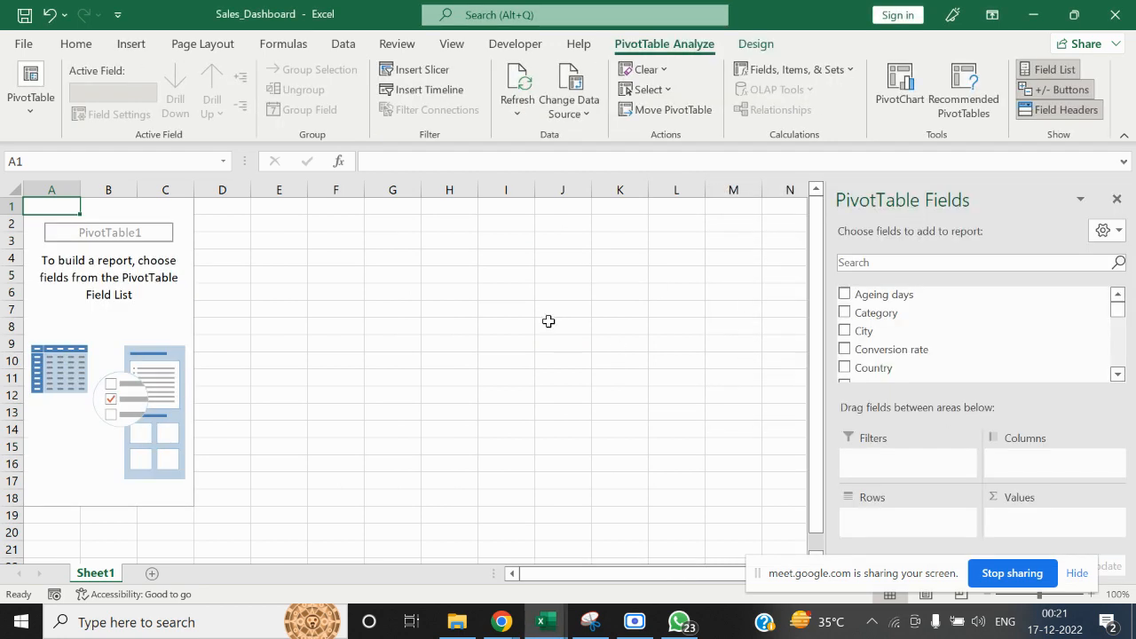
Add the Category field to the PivotTable's rows and the Month field to its columns
left_click_drag(874, 313, 879, 523)
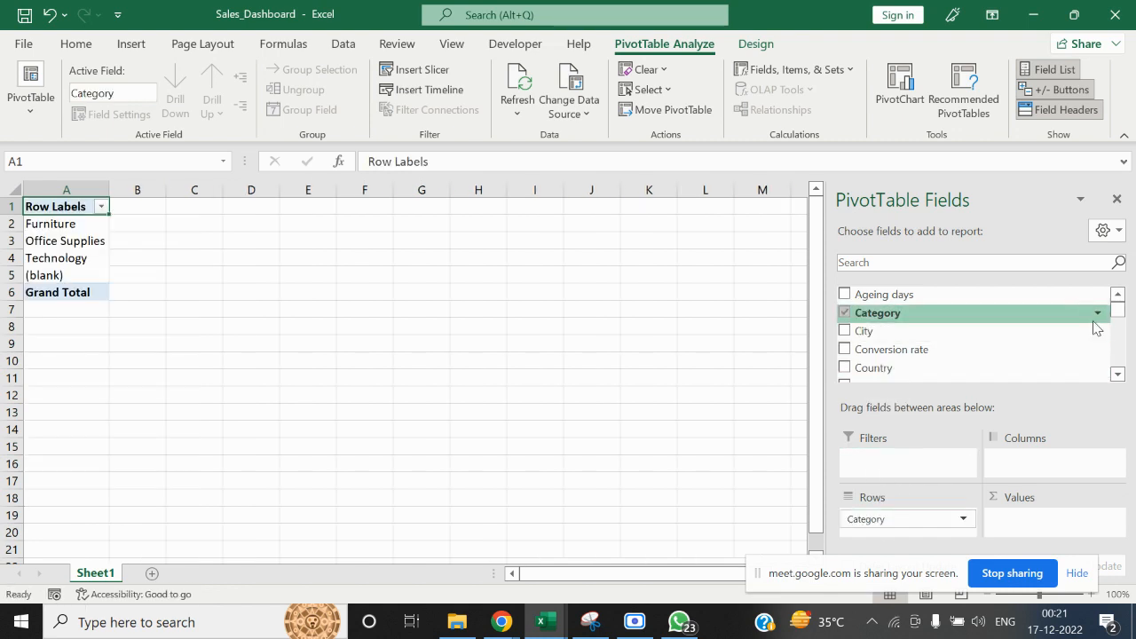
left_click_drag(1122, 315, 1123, 364)
left_click(932, 265)
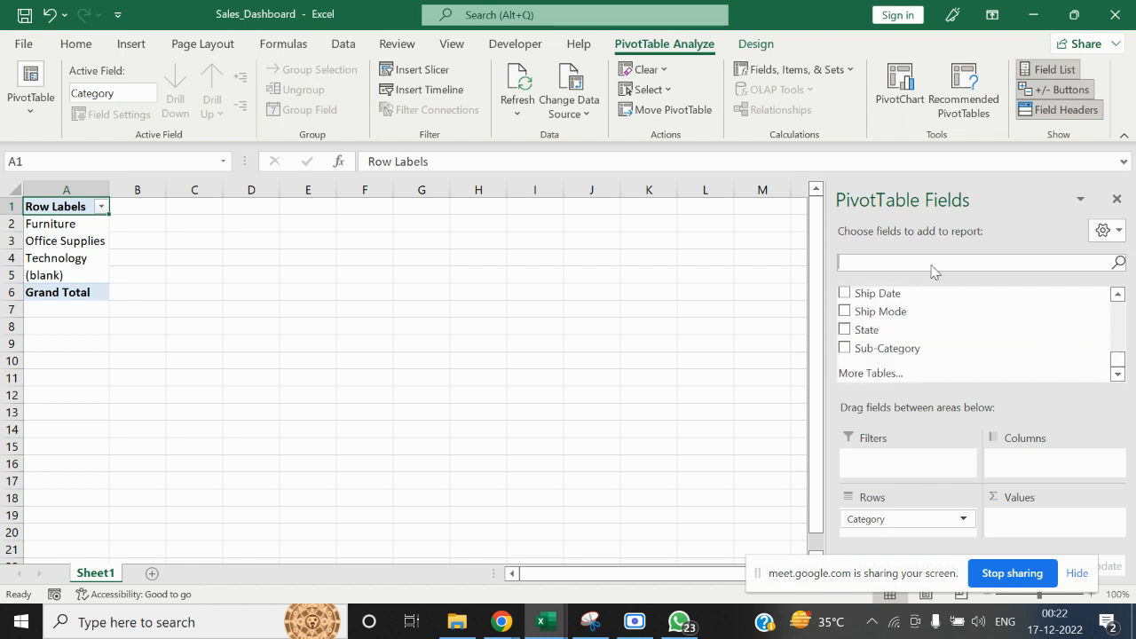
type("mont")
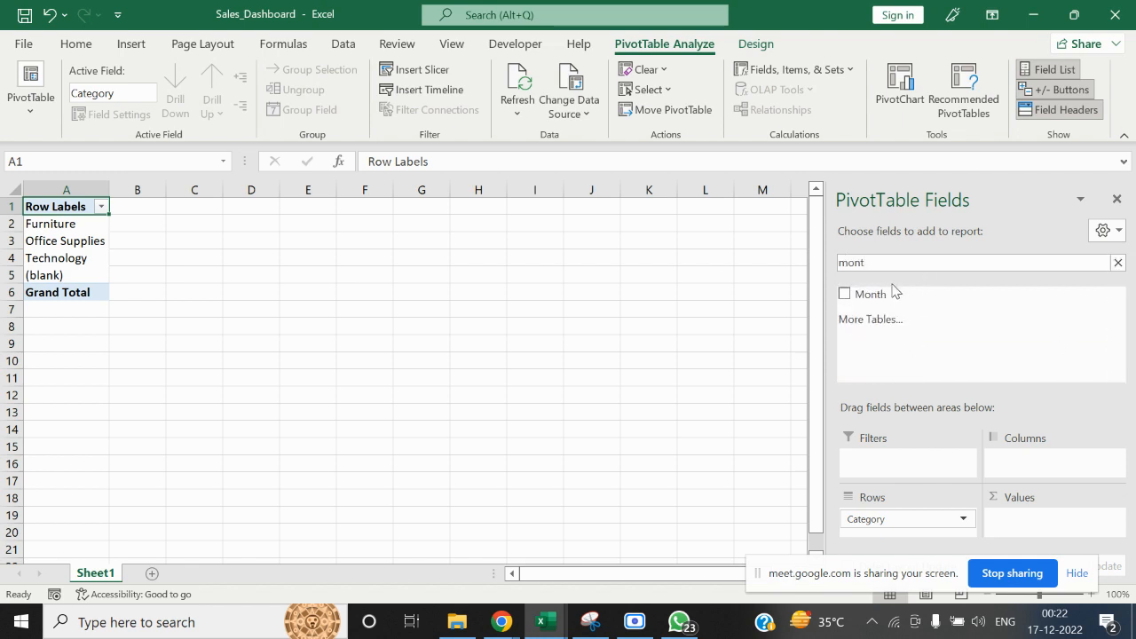
left_click_drag(895, 293, 1032, 462)
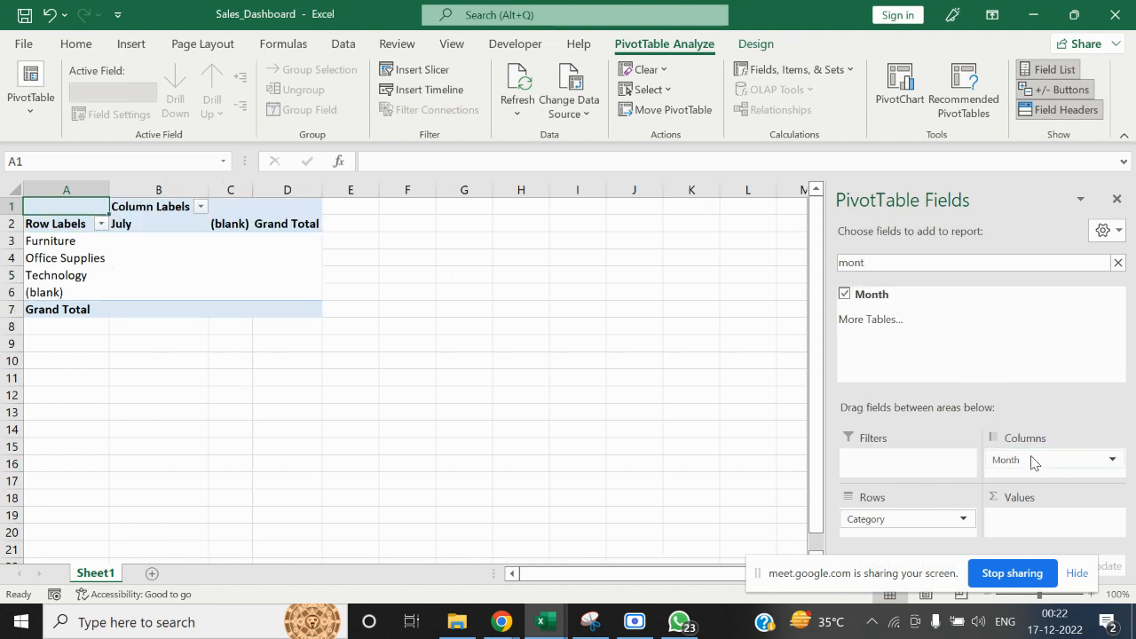
Search the PivotTable fields for "sal" and add Sales to the values area
type("t")
key("BackSpace")
key("BackSpace")
key("BackSpace")
key("BackSpace")
type("sal")
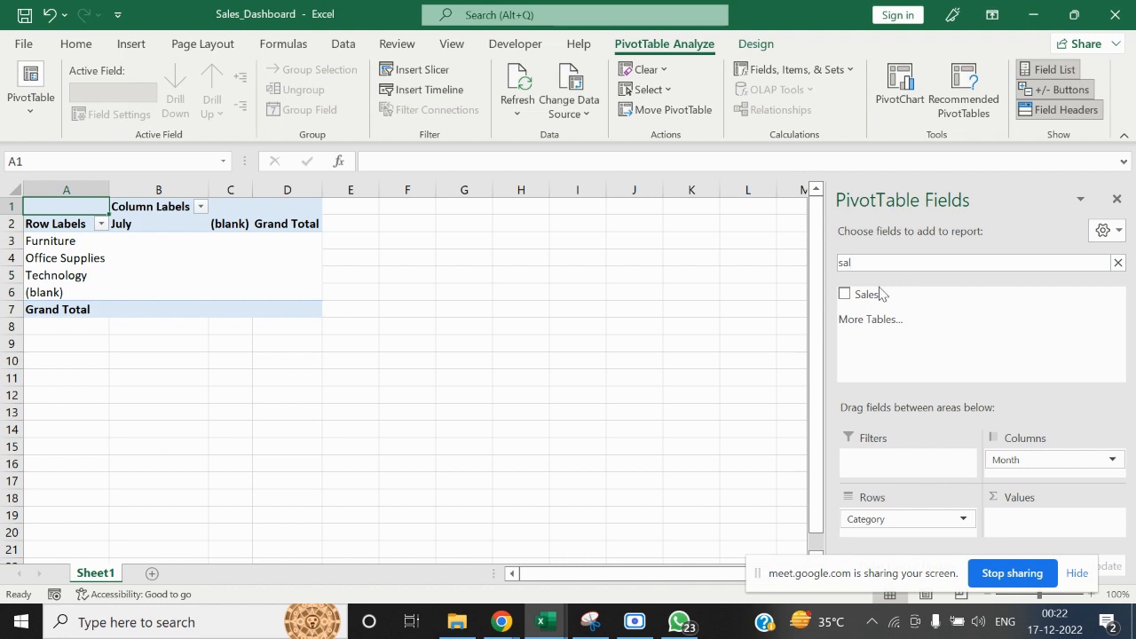
left_click_drag(879, 294, 1028, 522)
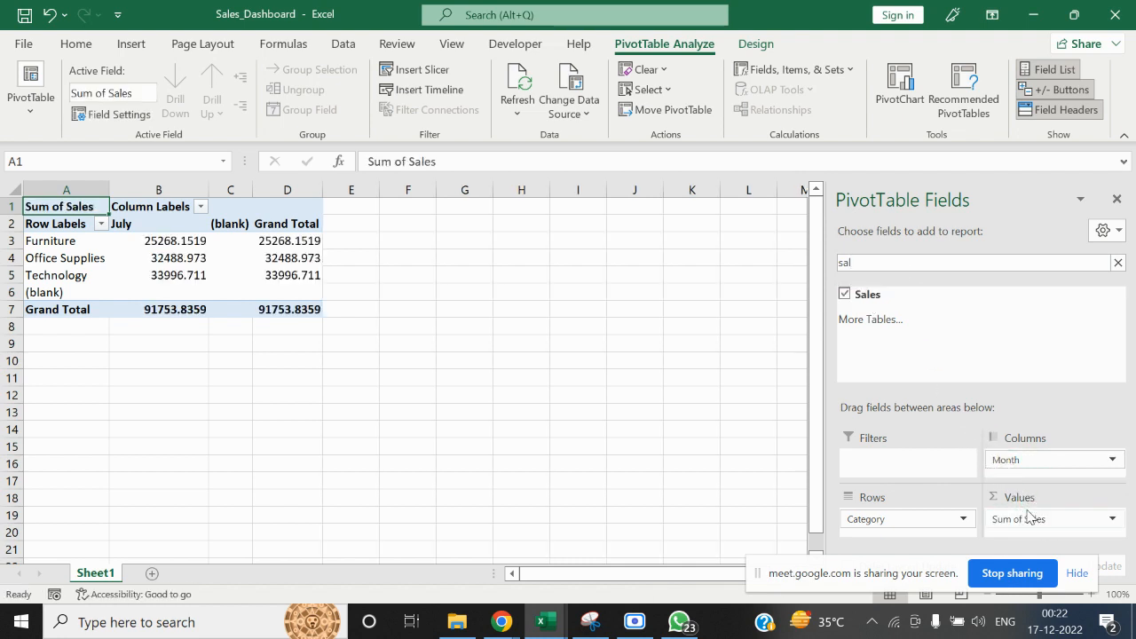
left_click(613, 389)
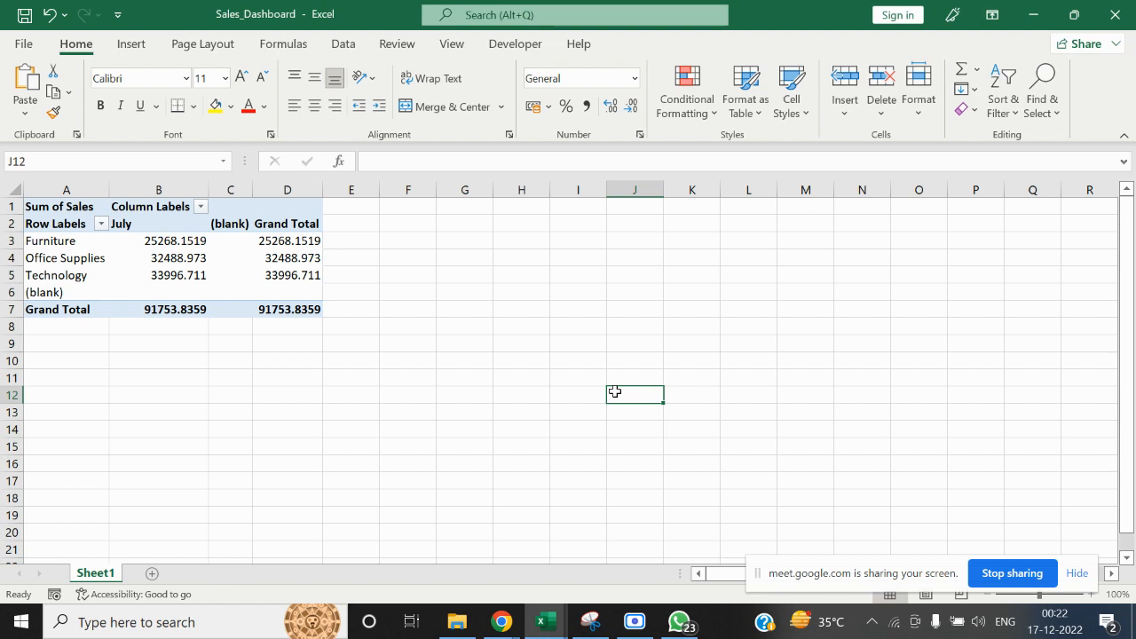
left_click(321, 515)
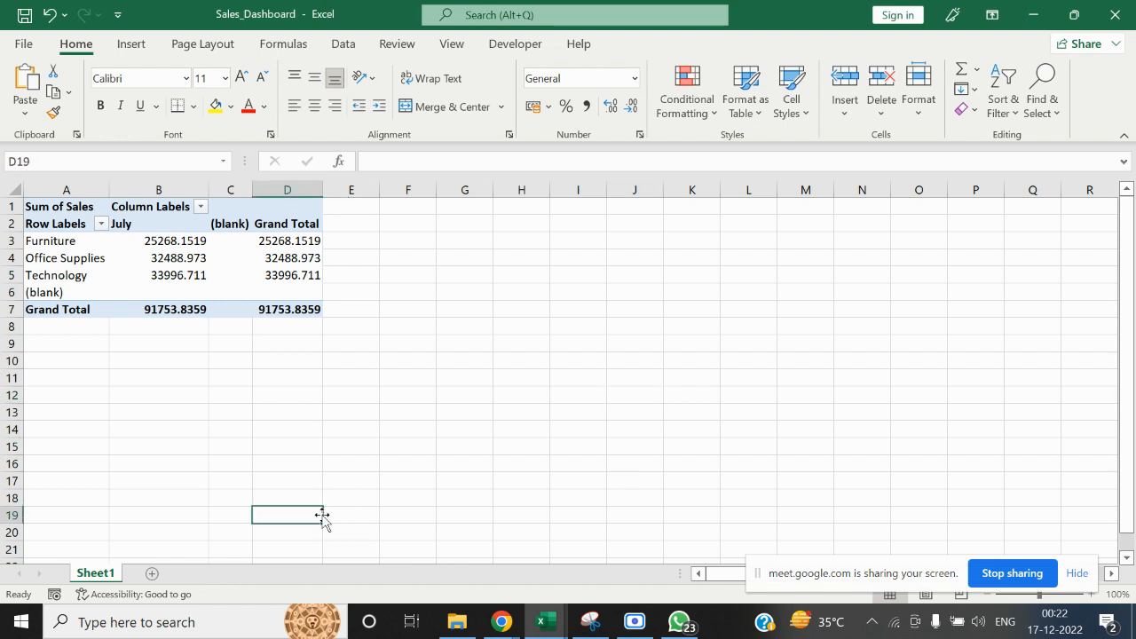
left_click(431, 277)
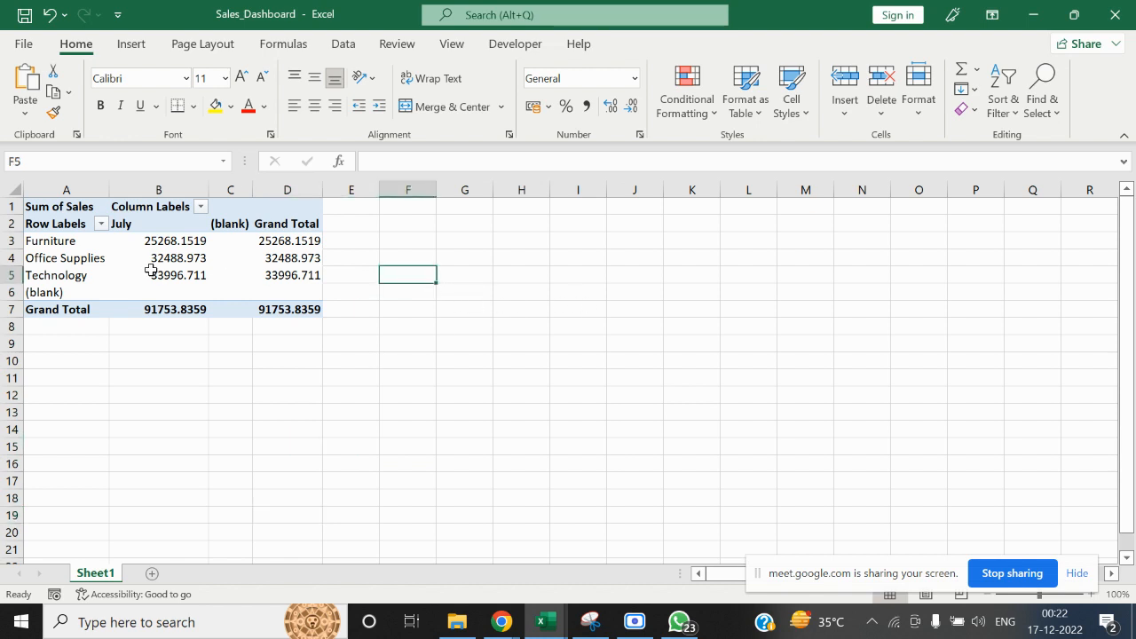
left_click(462, 261)
left_click(185, 260)
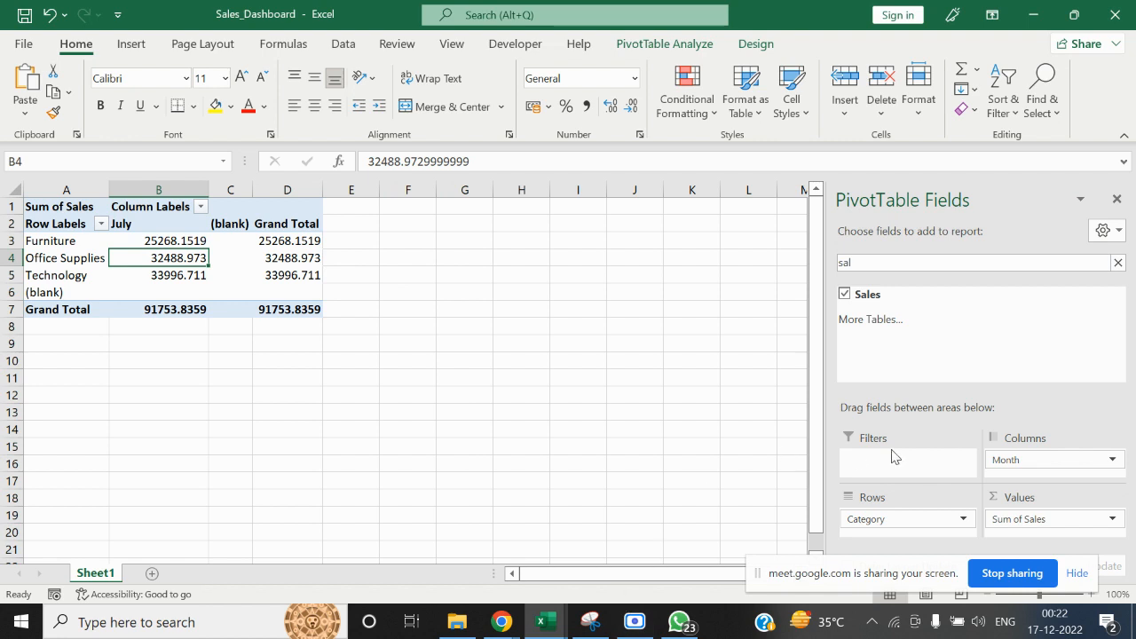
left_click(493, 403)
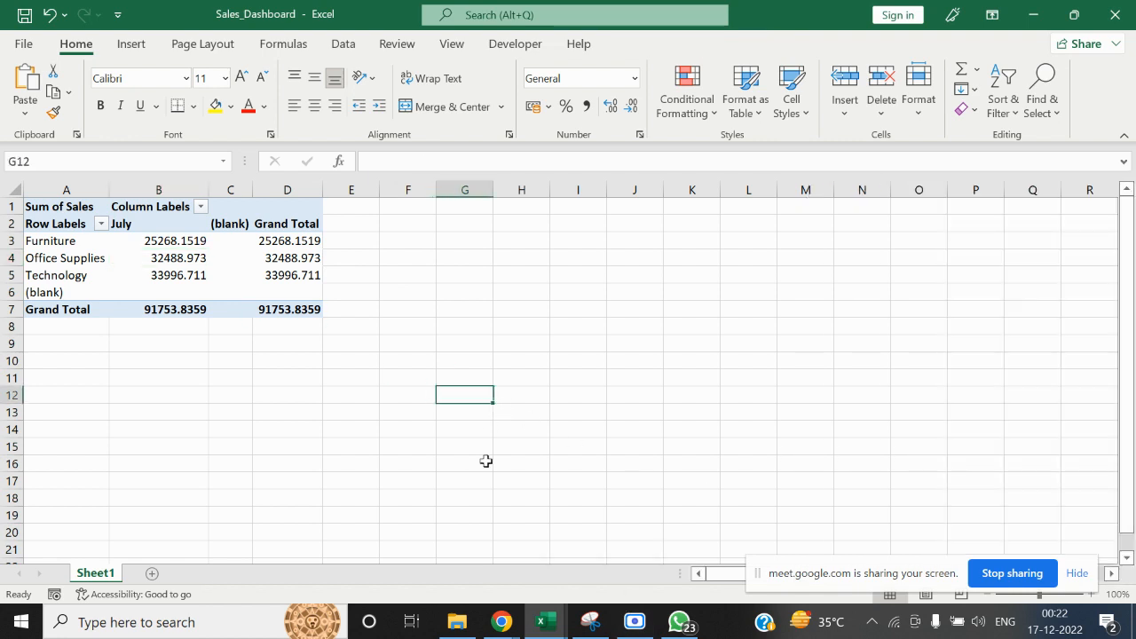
Switch to File Explorer and open the Sales_DB_Training database and the Working_Template workbook from the MS ACCESS folder
mouse_move(456, 621)
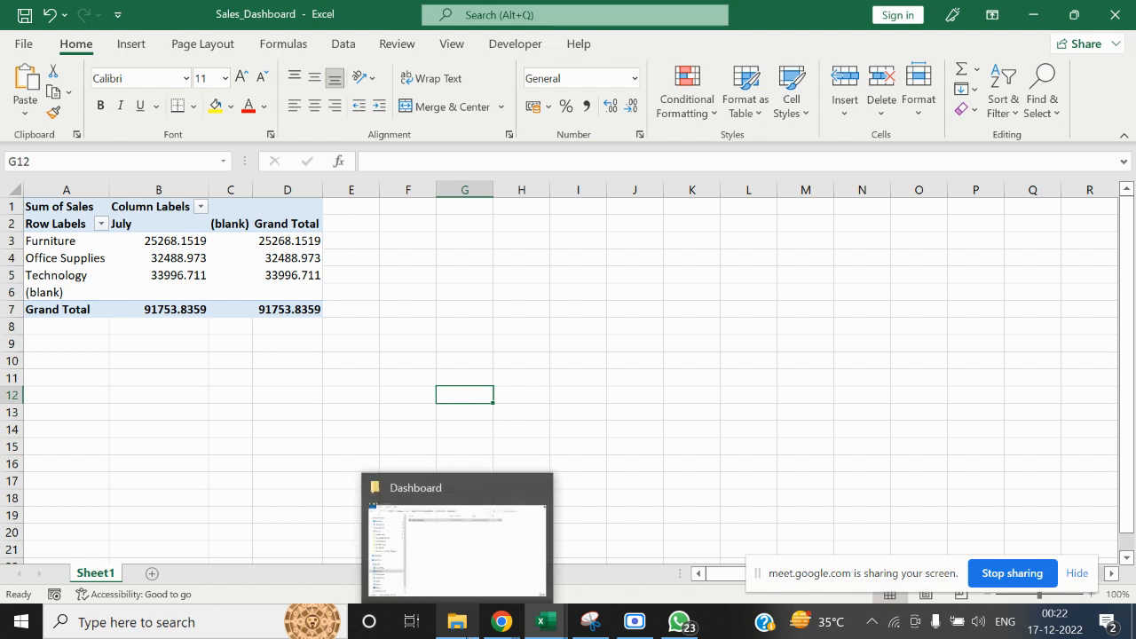
left_click(456, 621)
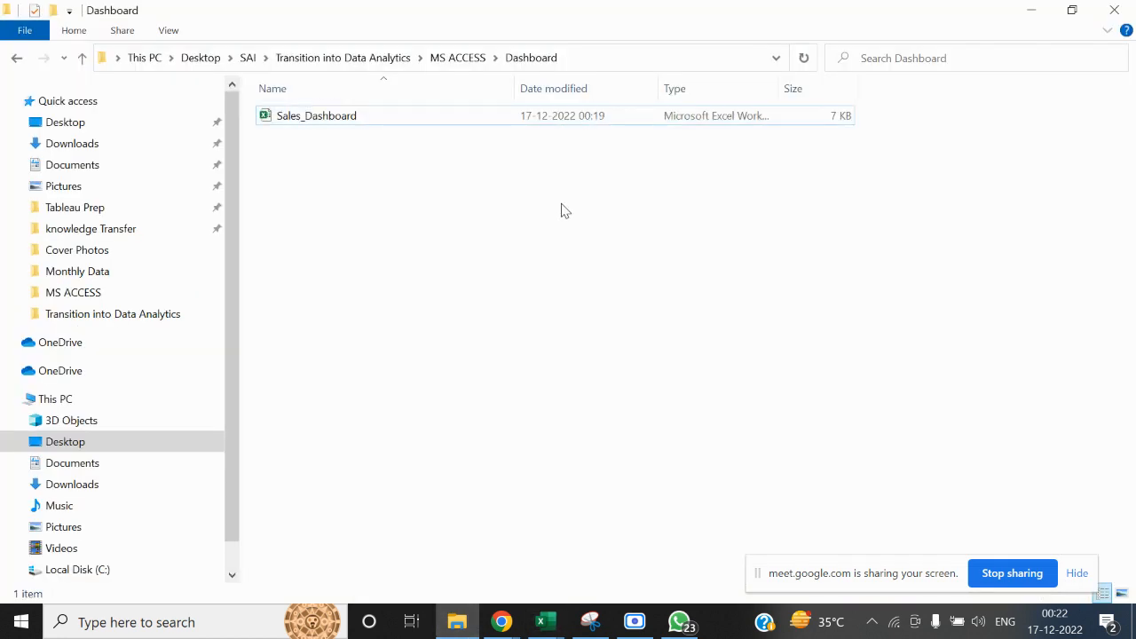
left_click(454, 57)
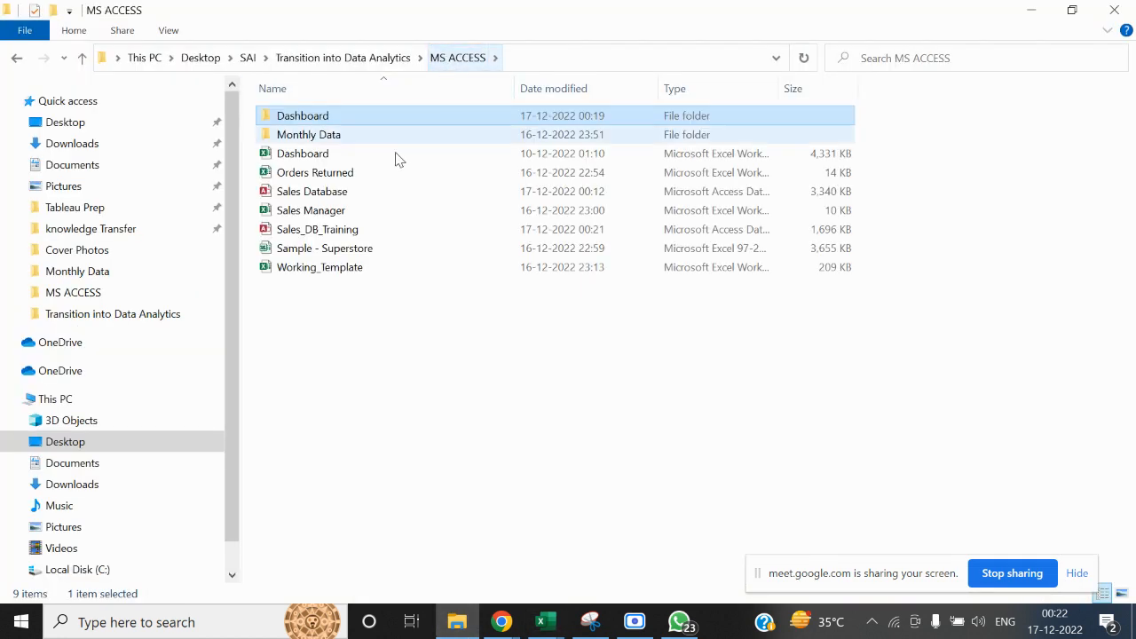
double_click(353, 229)
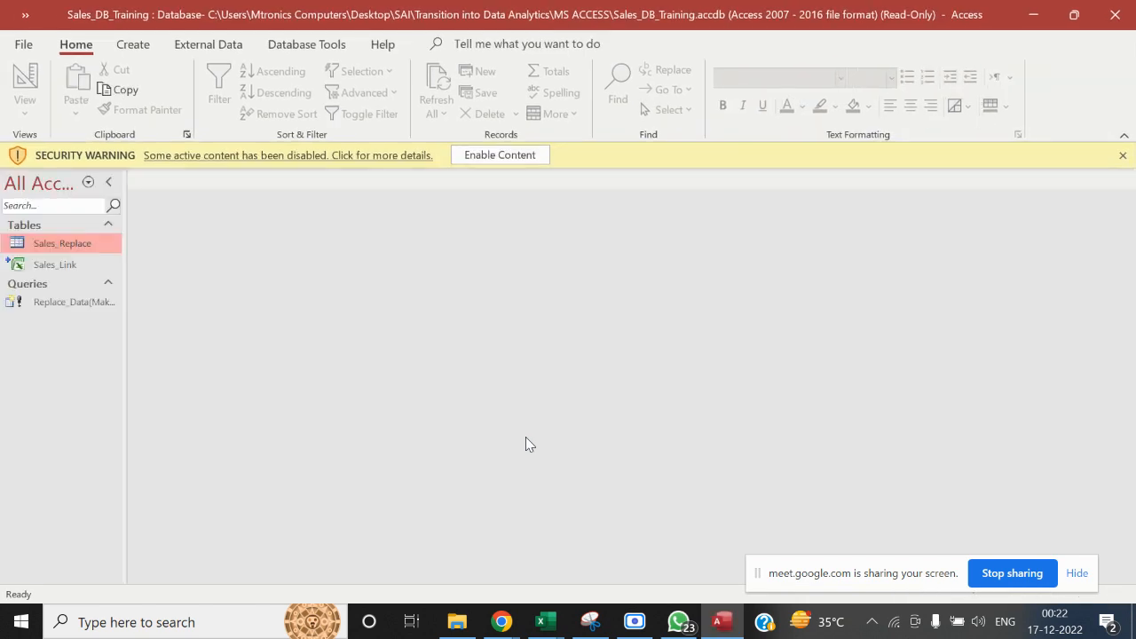
left_click(457, 626)
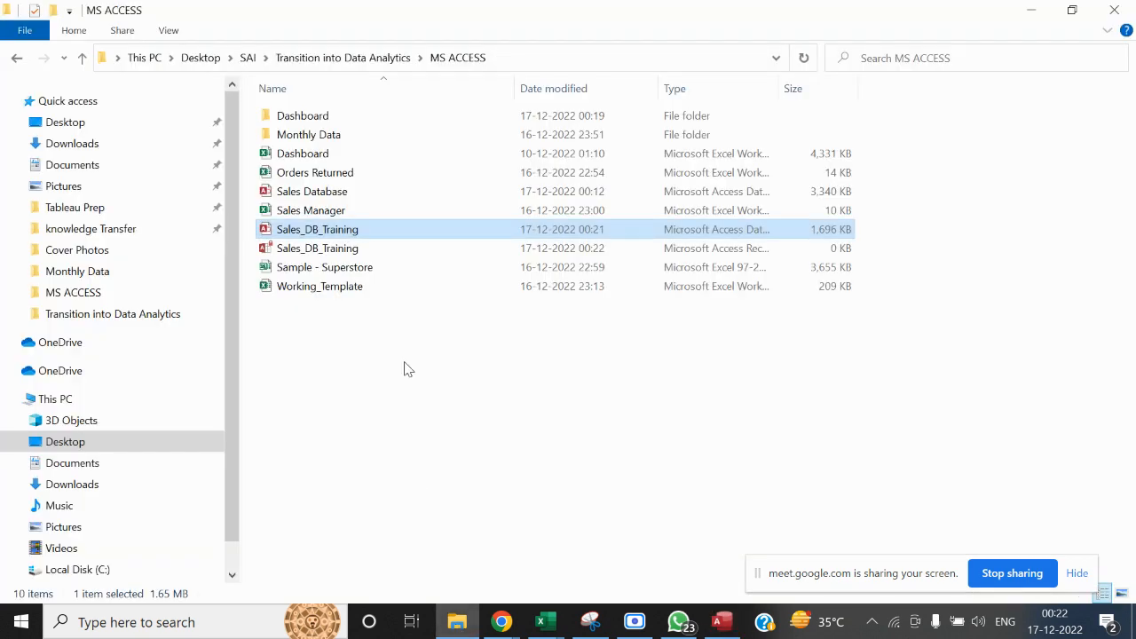
left_click(348, 294)
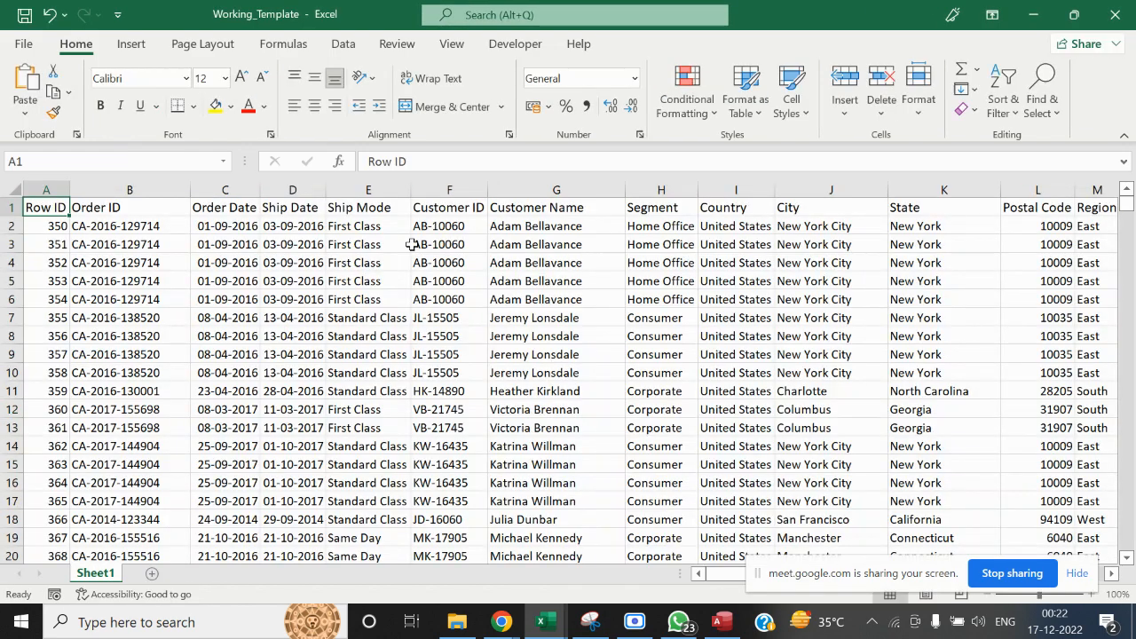
Clear all data rows beneath the header row in the Working_Template workbook
left_click(413, 244)
key("ctrl+Up")
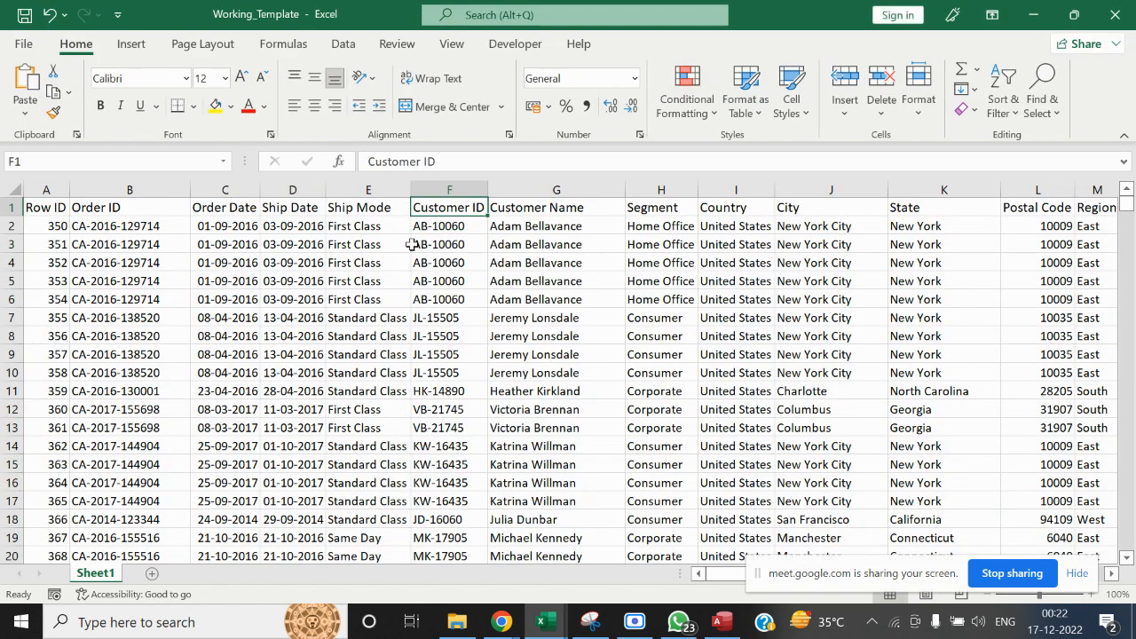
key("ctrl+Left")
key("Down")
key("ctrl+shift+Right")
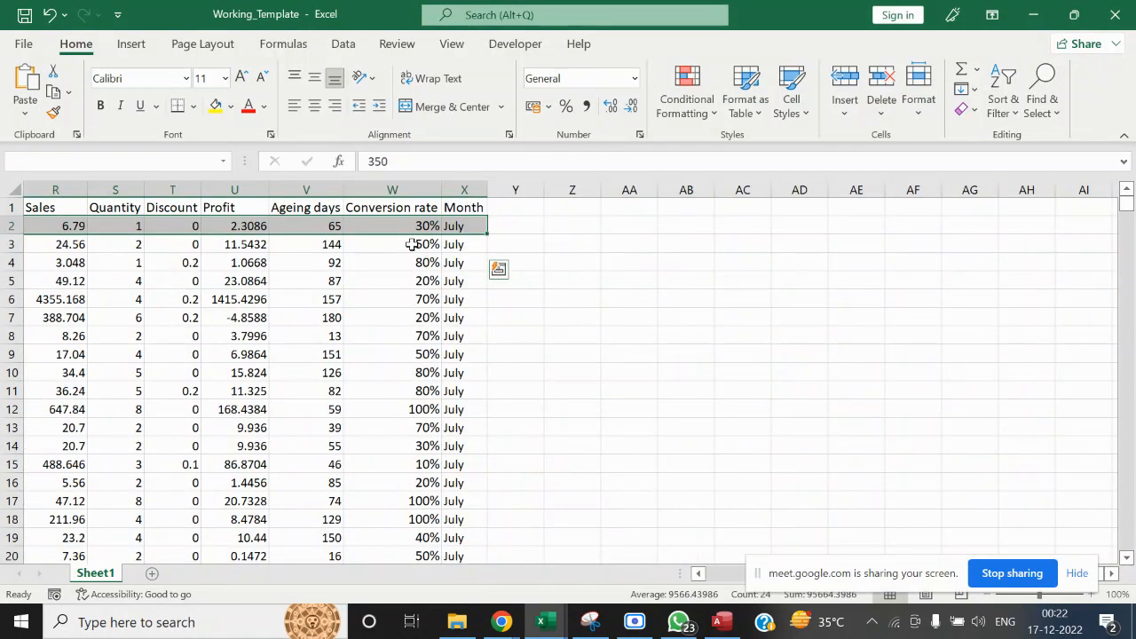
key("ctrl+shift+Down")
key("Delete")
key("ctrl+Home")
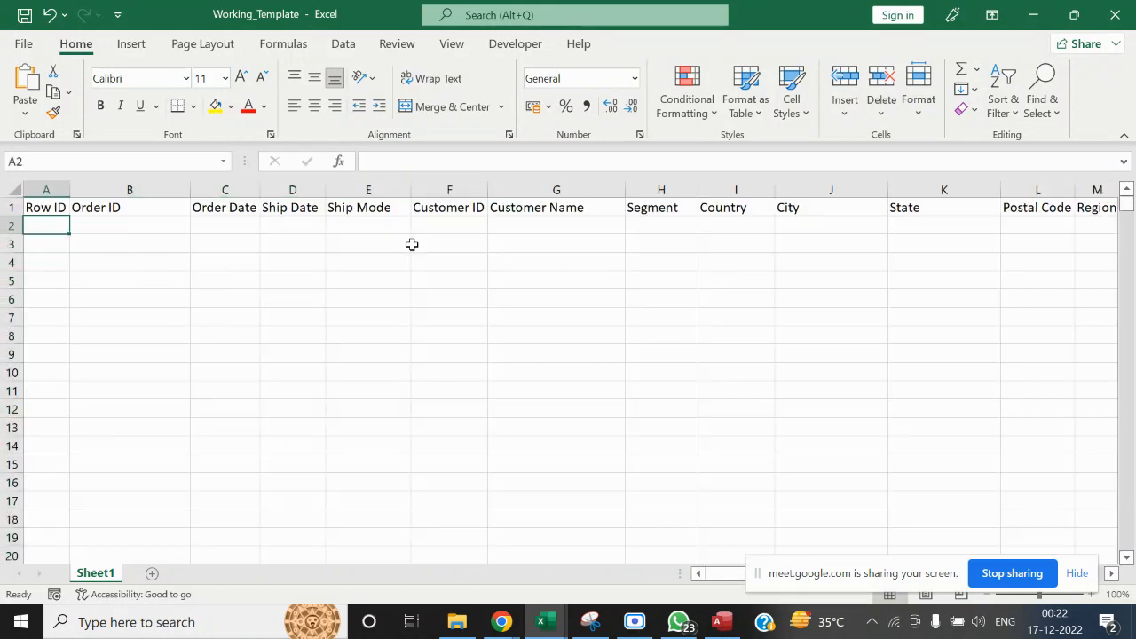
Open the August workbook from the Monthly Data folder and copy all its data rows without the headers
left_click(456, 622)
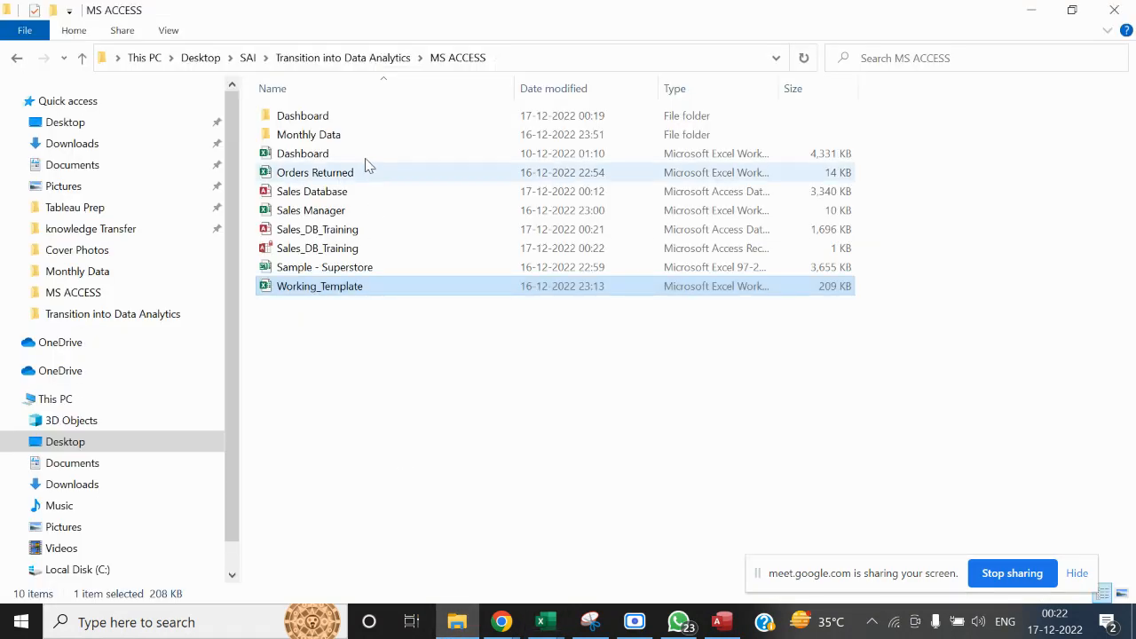
double_click(343, 138)
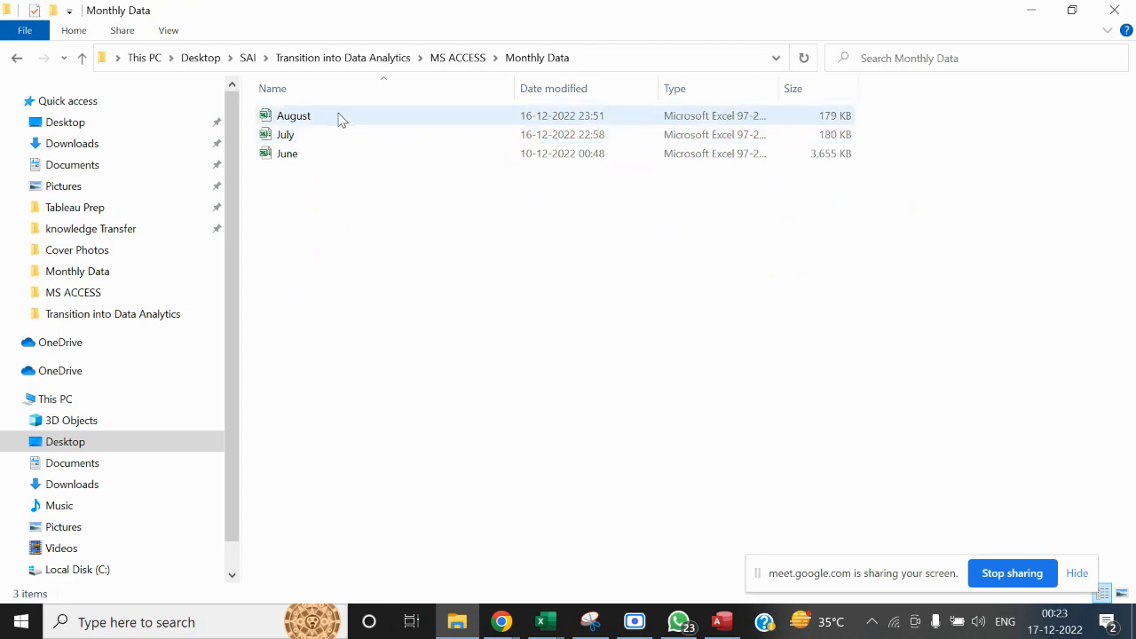
double_click(343, 118)
left_click(484, 340)
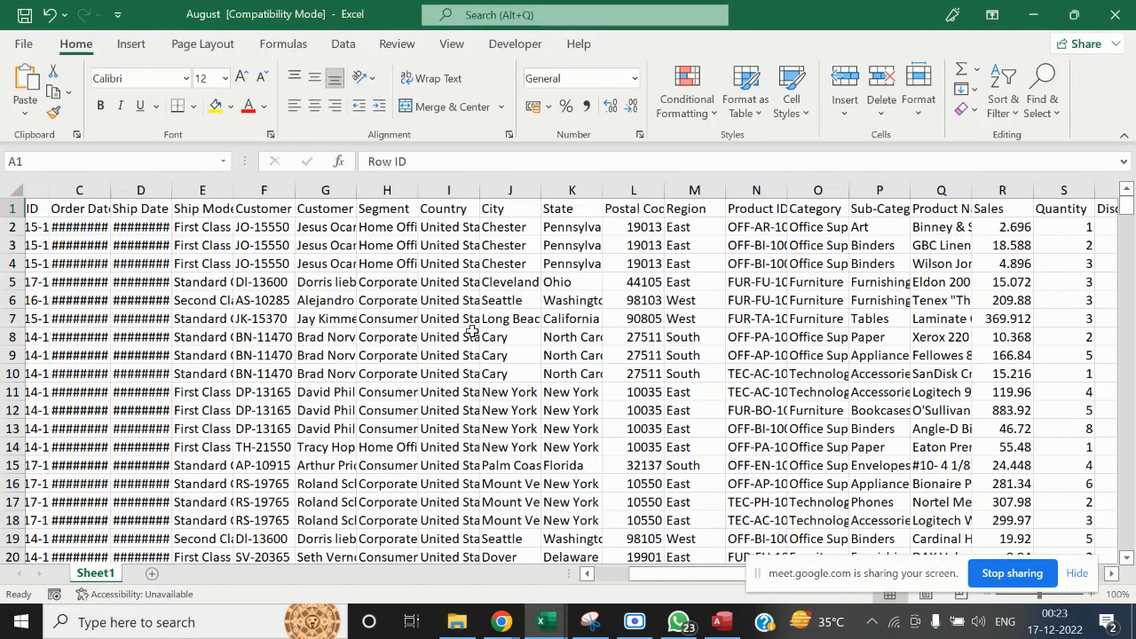
key("ctrl+shift+Right")
key("ctrl+shift+Down")
key("ctrl+c")
Paste the copied August rows into Working_Template starting at cell A2 and check the Month column
key("alt+Tab")
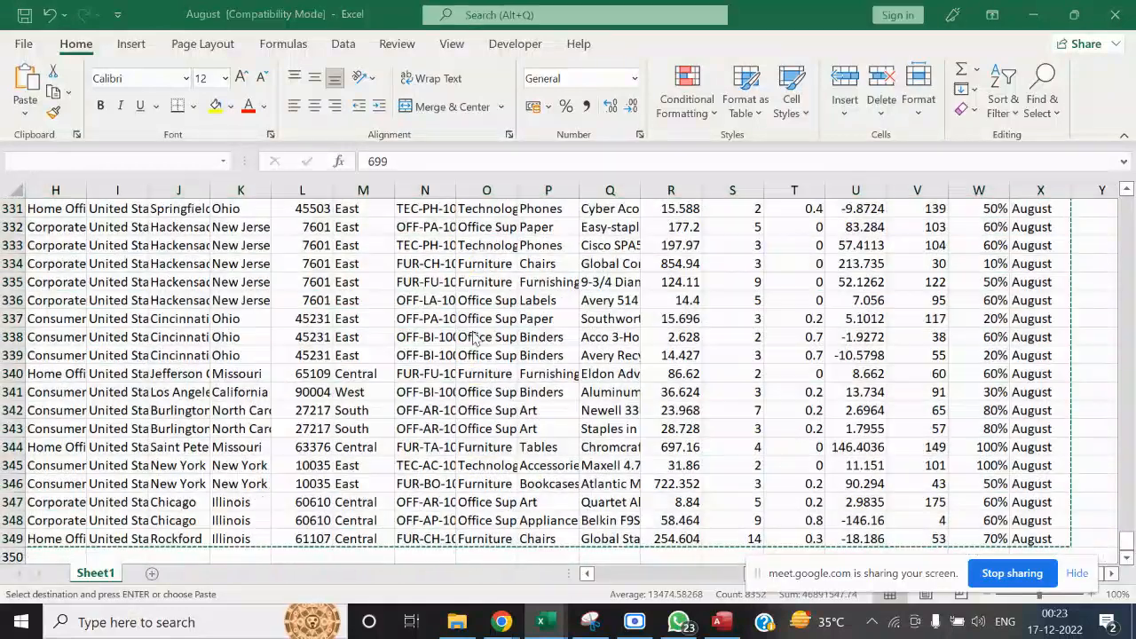
key("ctrl+Home")
key("Down")
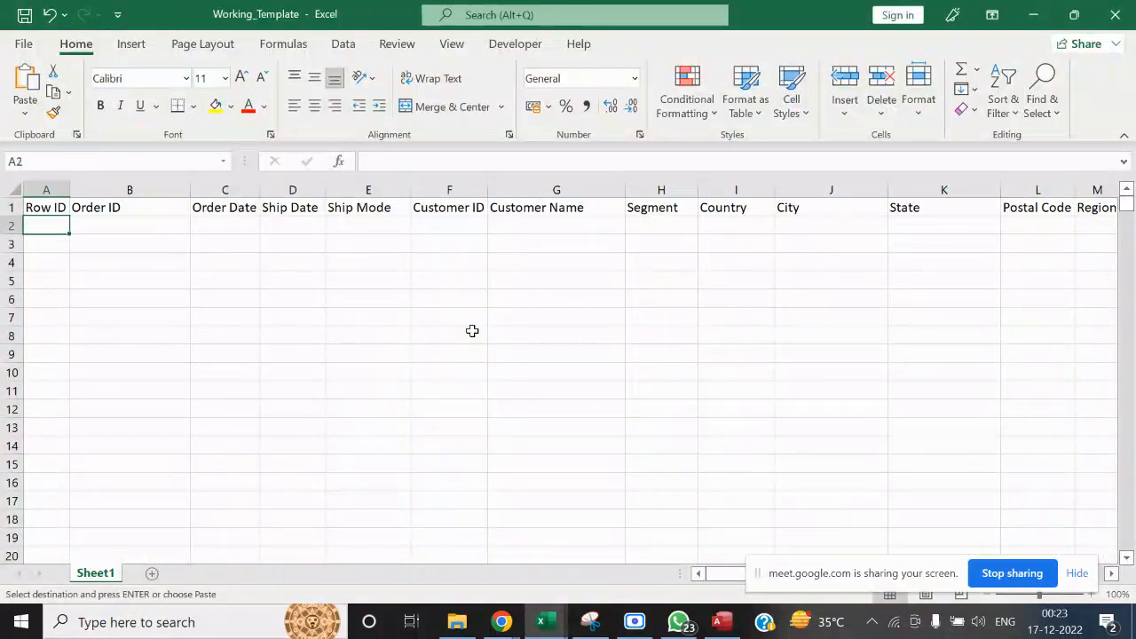
key("ctrl+v")
key("Up")
key("ctrl+Right")
key("Down")
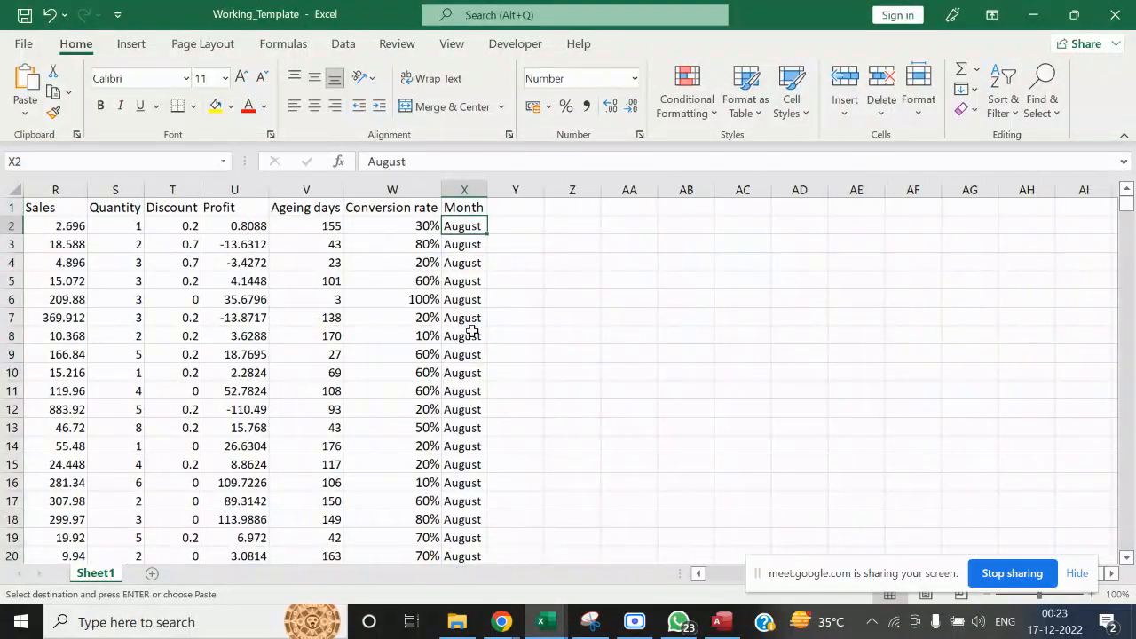
Return to cell A1 of Working_Template, clear the copy selection, and close the Working_Template and August workbooks
key("Up")
scroll(472, 330, "down", 1)
key("ctrl+Home")
key("Escape")
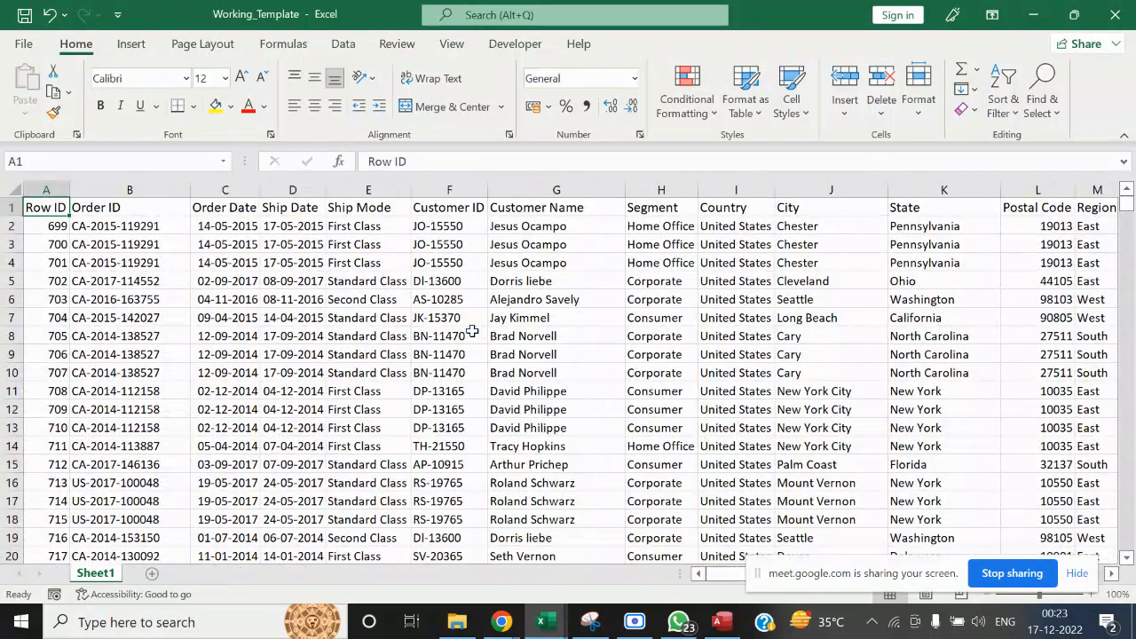
left_click(1117, 21)
left_click(1117, 22)
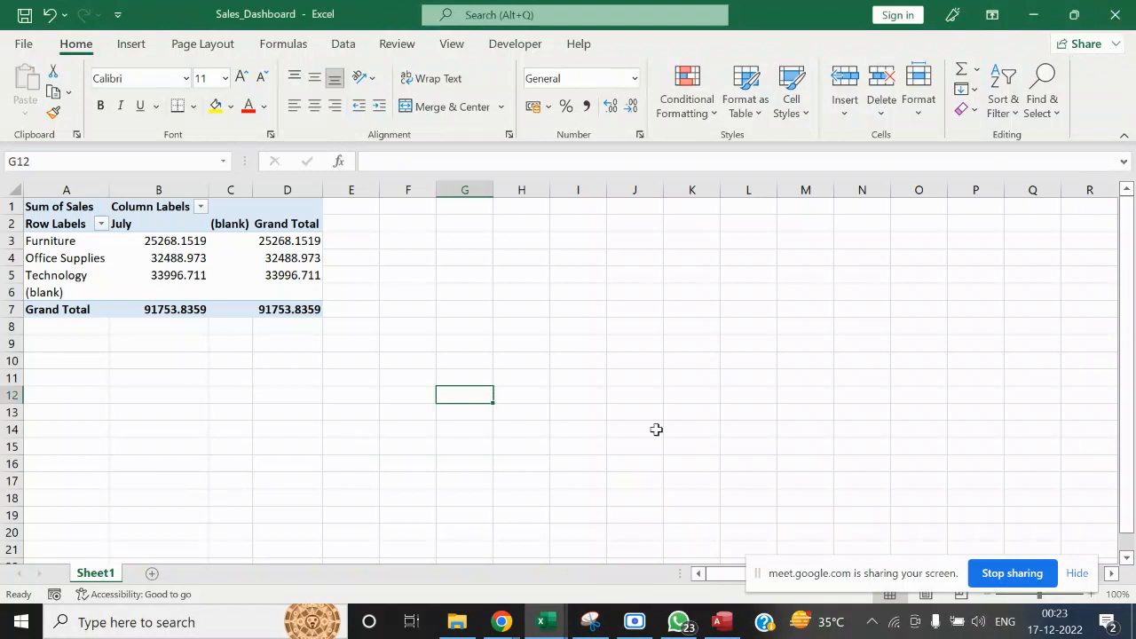
Switch to Access, dismiss the read-only notice and try to run the Replace_Data make-table query
left_click(721, 621)
left_click(510, 157)
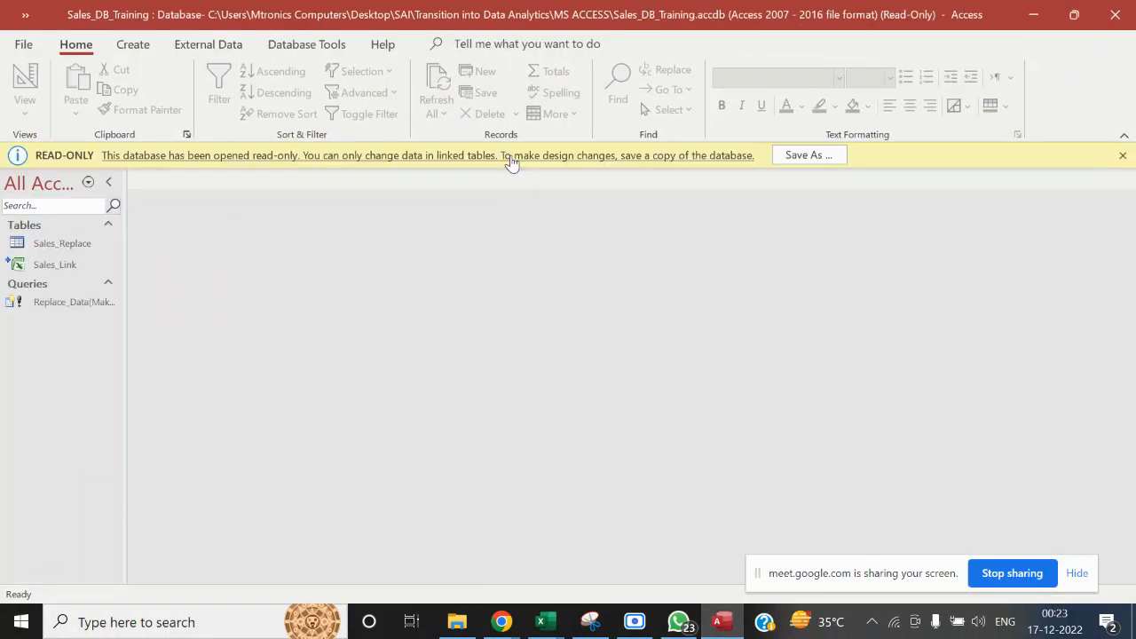
left_click(1122, 156)
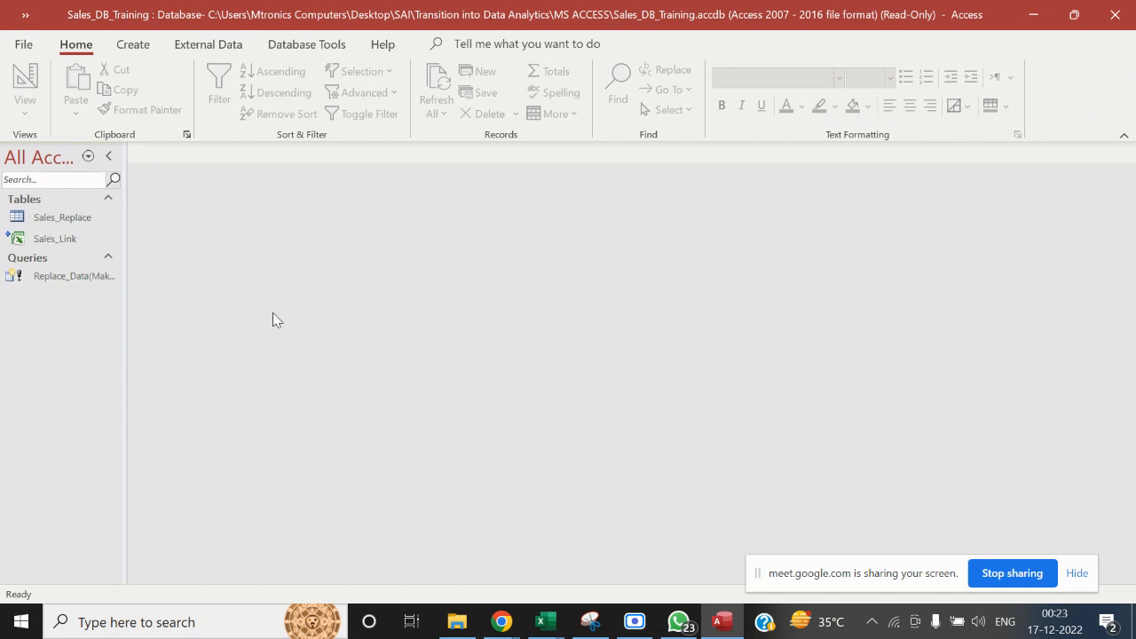
double_click(62, 278)
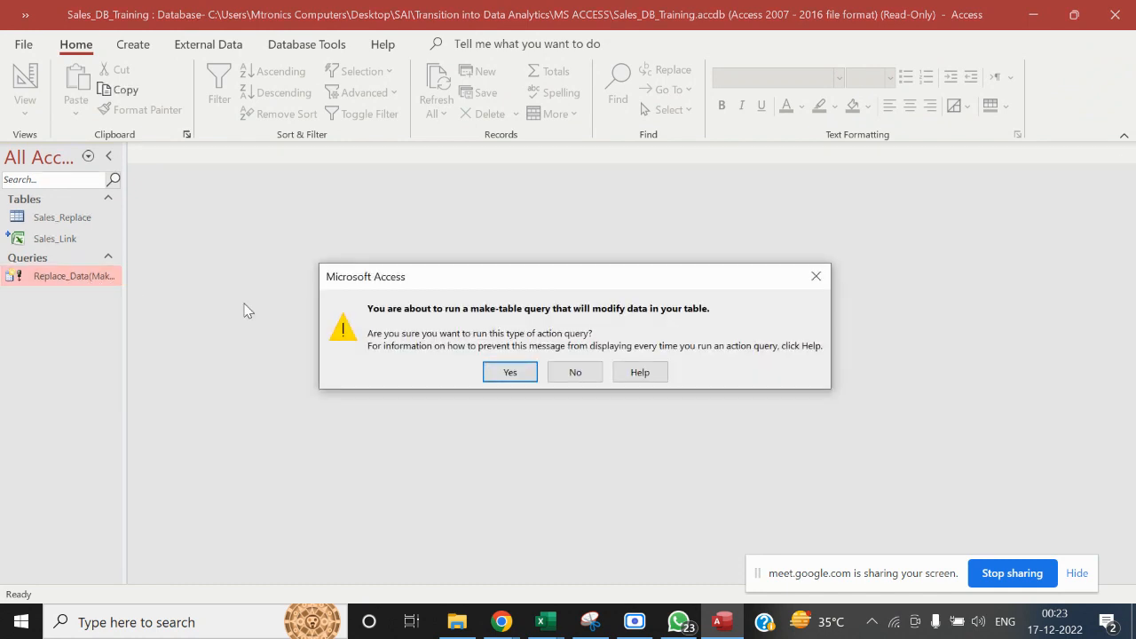
left_click(505, 372)
left_click(525, 370)
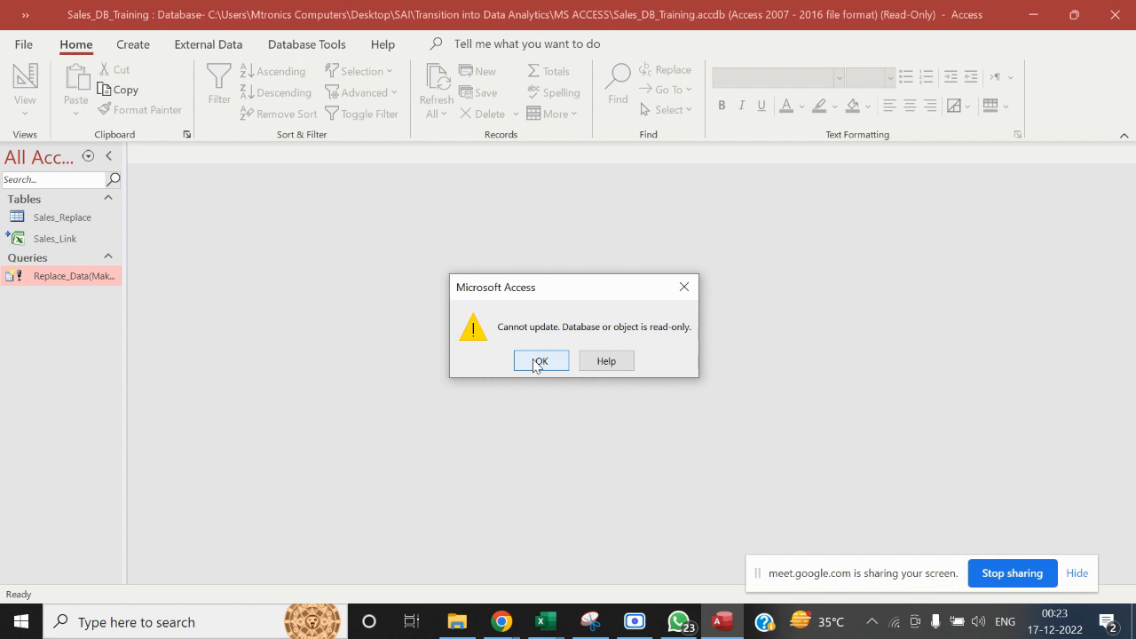
left_click(538, 361)
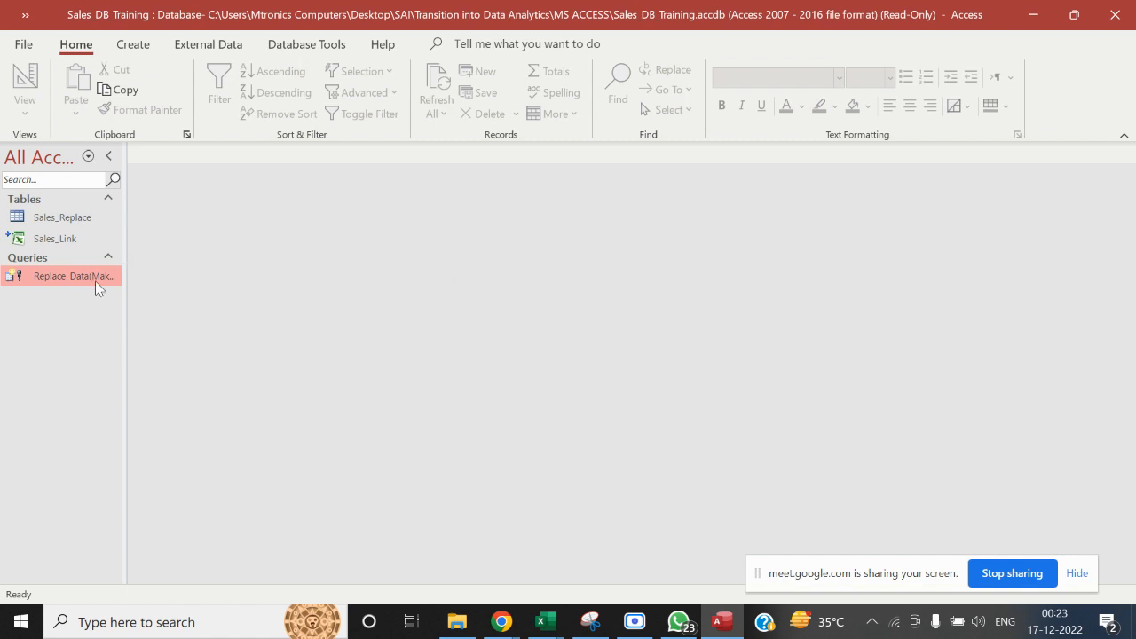
Switch to the Sales_Dashboard workbook in Excel and close it
mouse_move(537, 632)
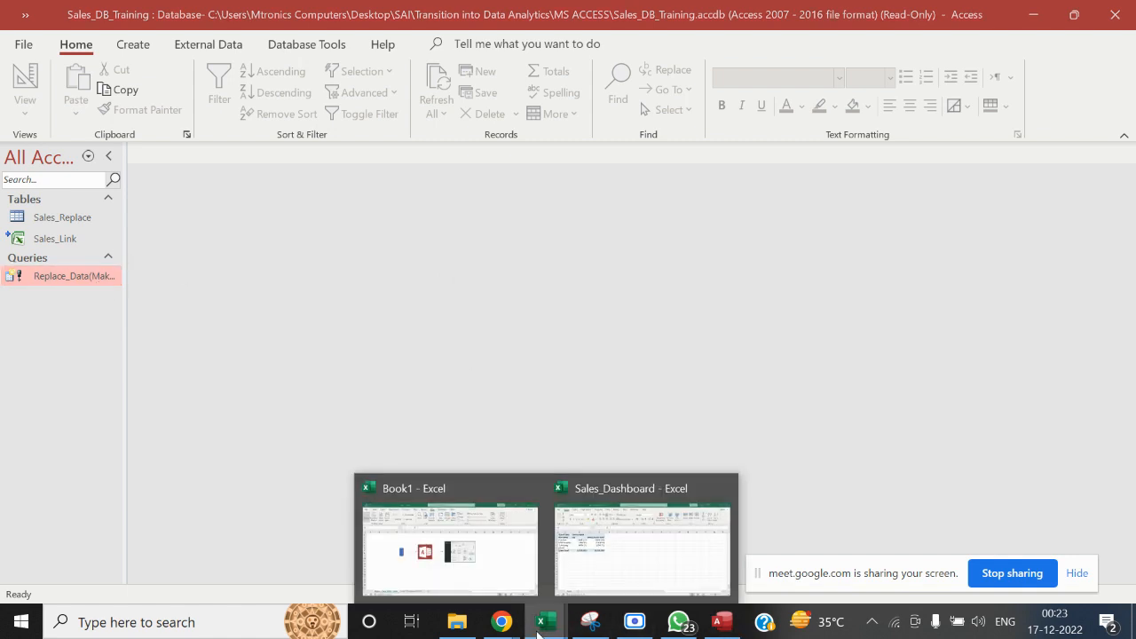
left_click(677, 552)
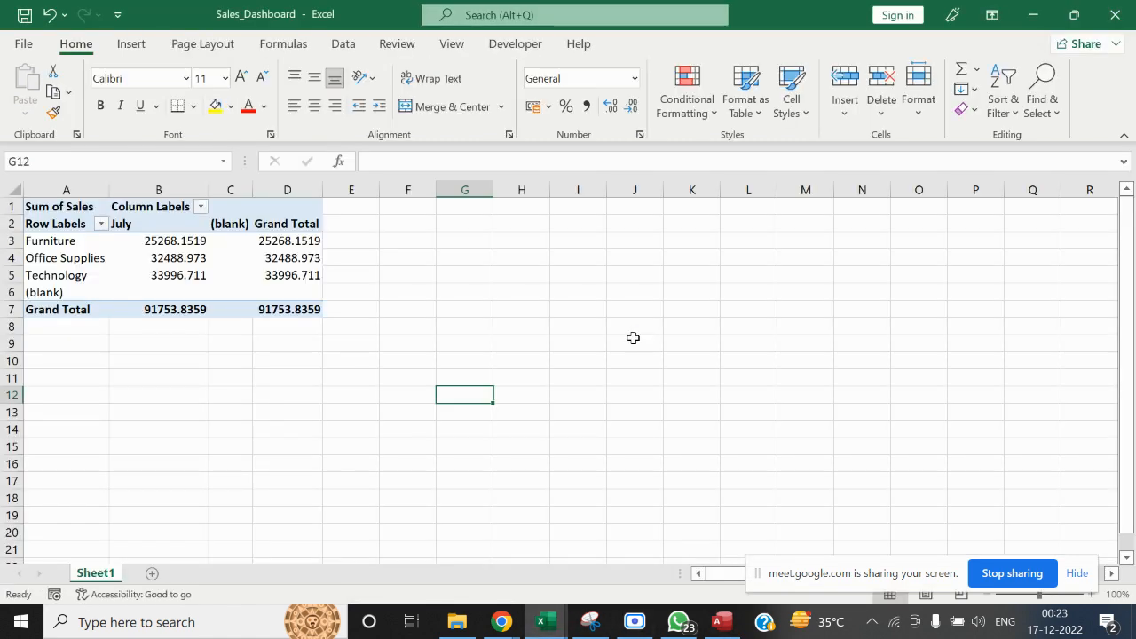
left_click(1116, 15)
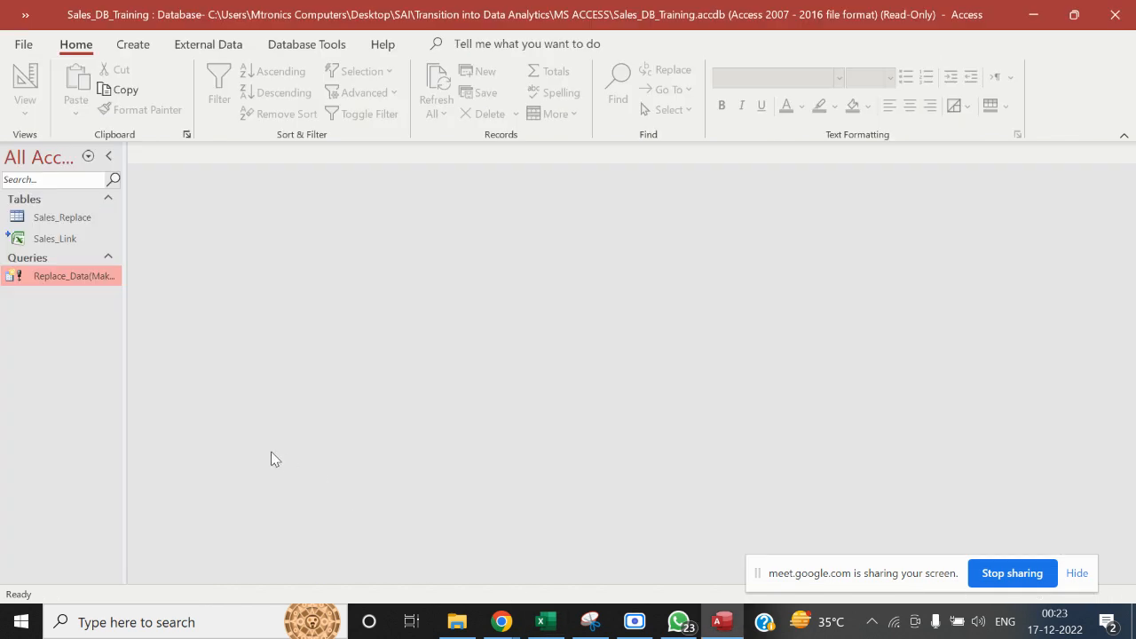
Try running the Replace_Data make-table query again with the Sales_Dashboard workbook closed
double_click(57, 277)
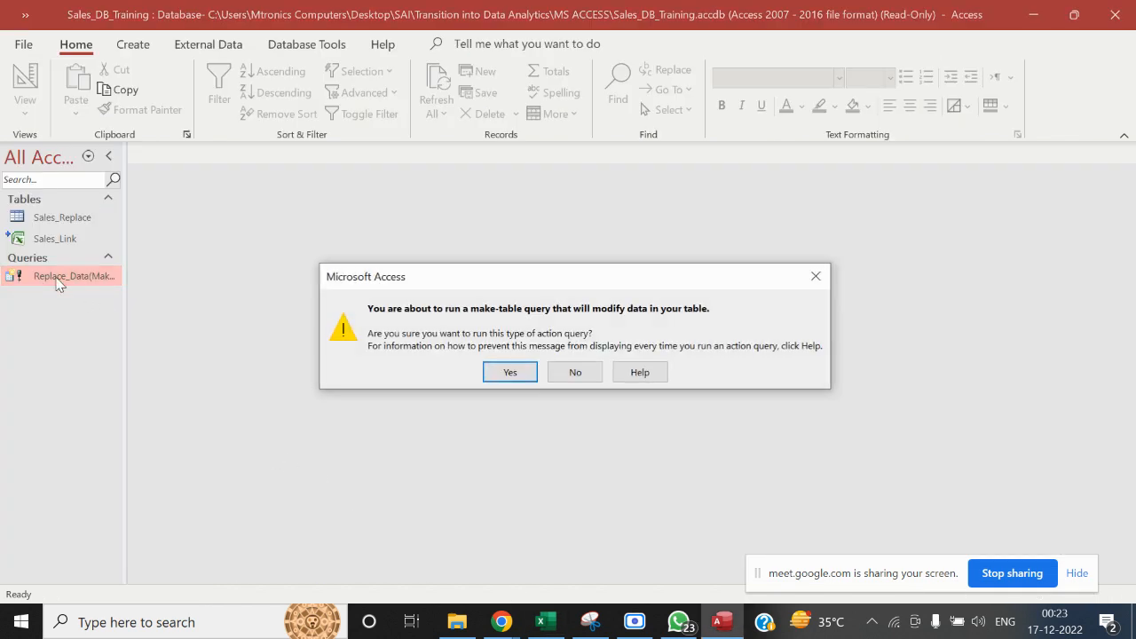
left_click(503, 378)
left_click(543, 368)
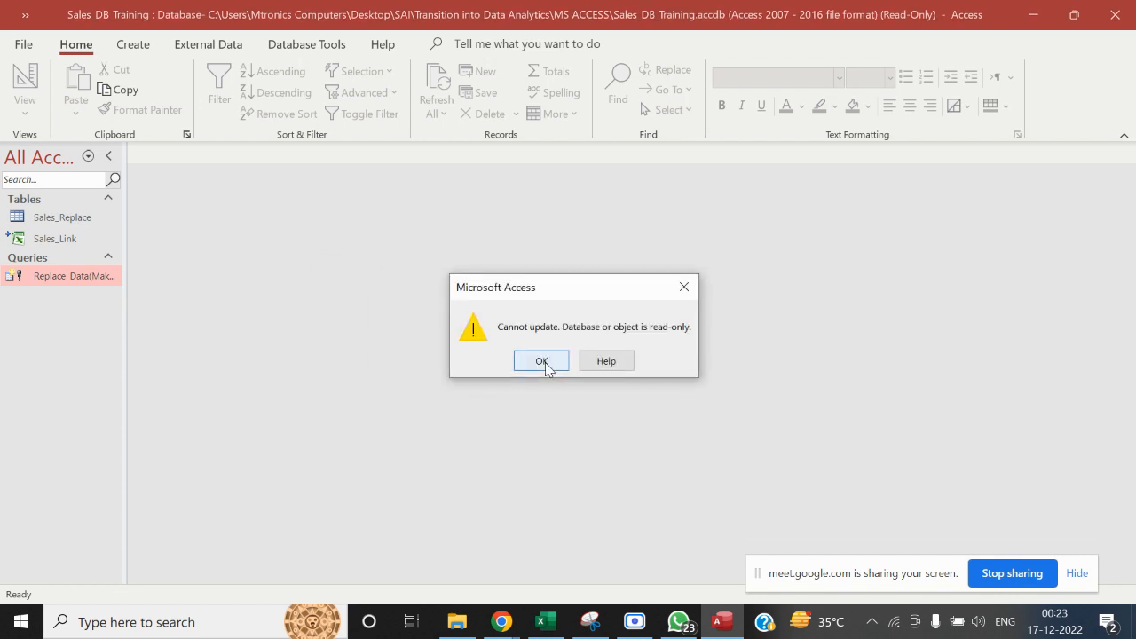
left_click(542, 361)
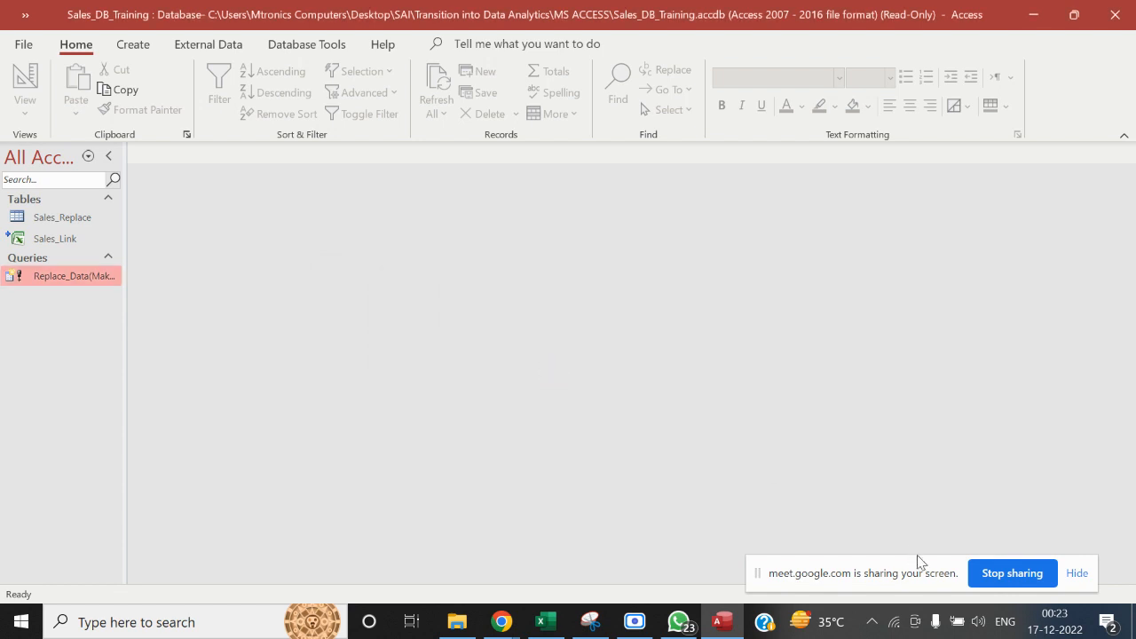
View the Make Table diagram in Book1, and inspect the Sales_Replace table's records in Access before closing the table
left_click(555, 629)
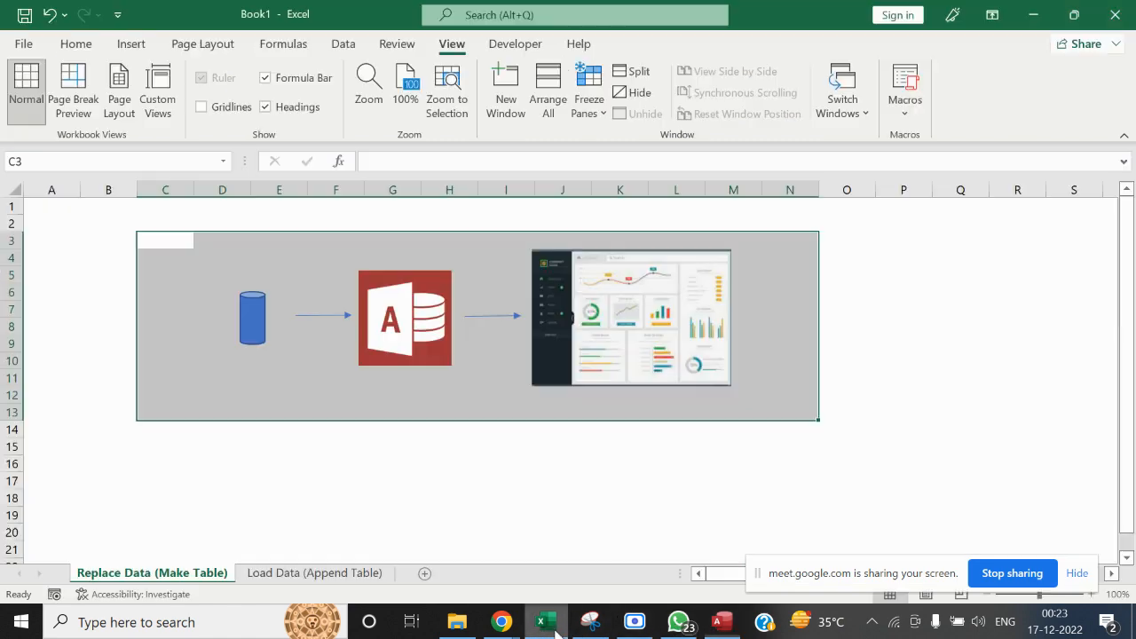
left_click(595, 513)
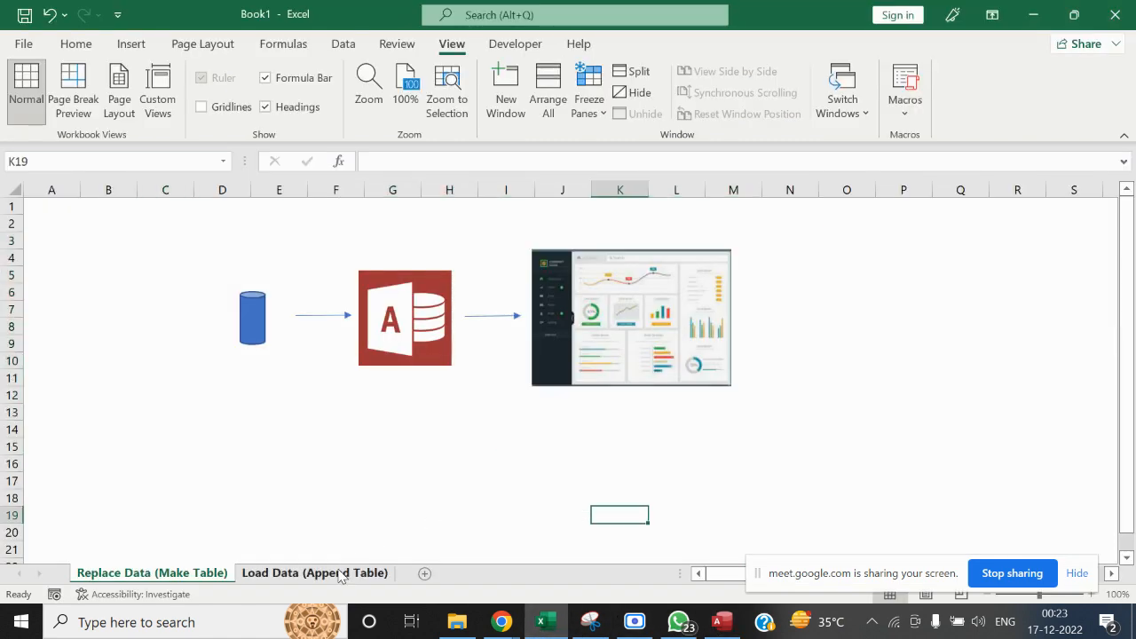
left_click(721, 624)
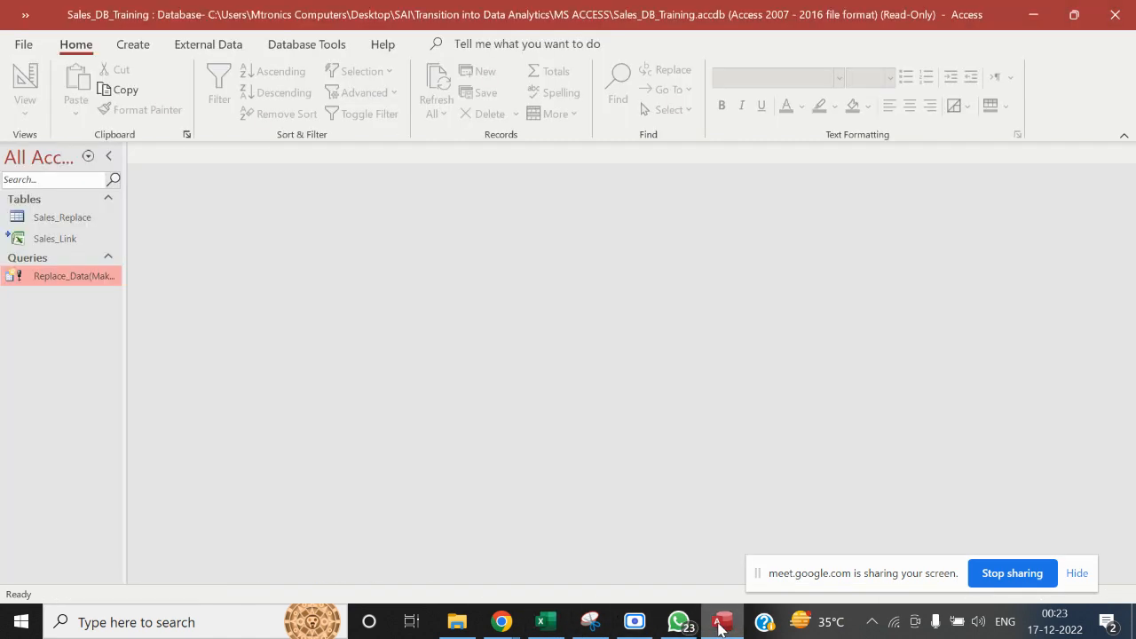
left_click(47, 221)
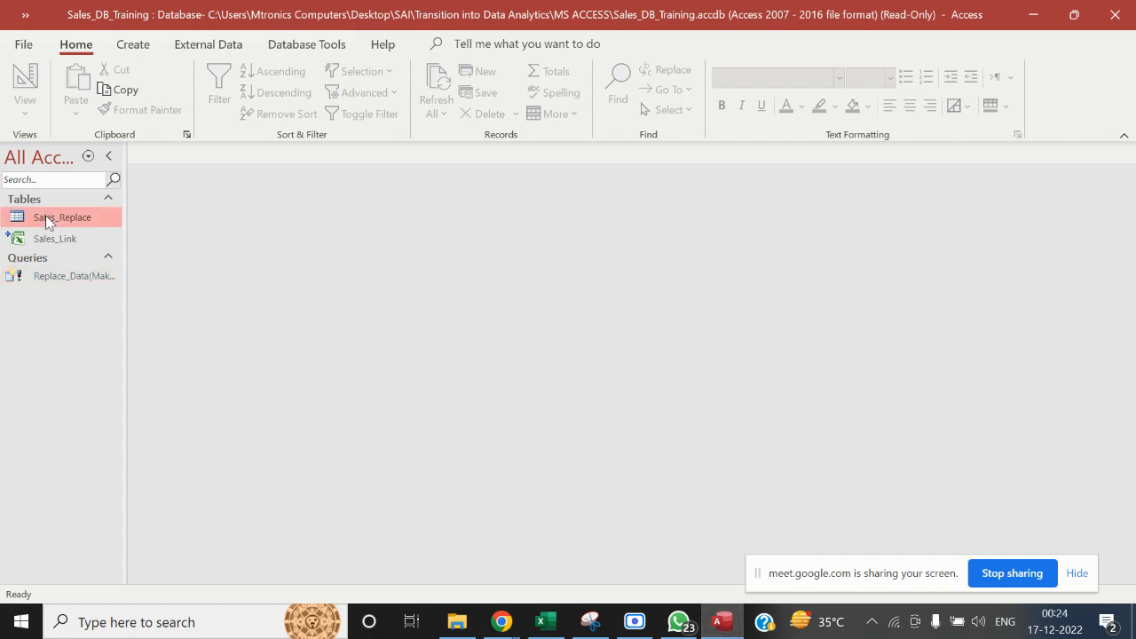
double_click(46, 222)
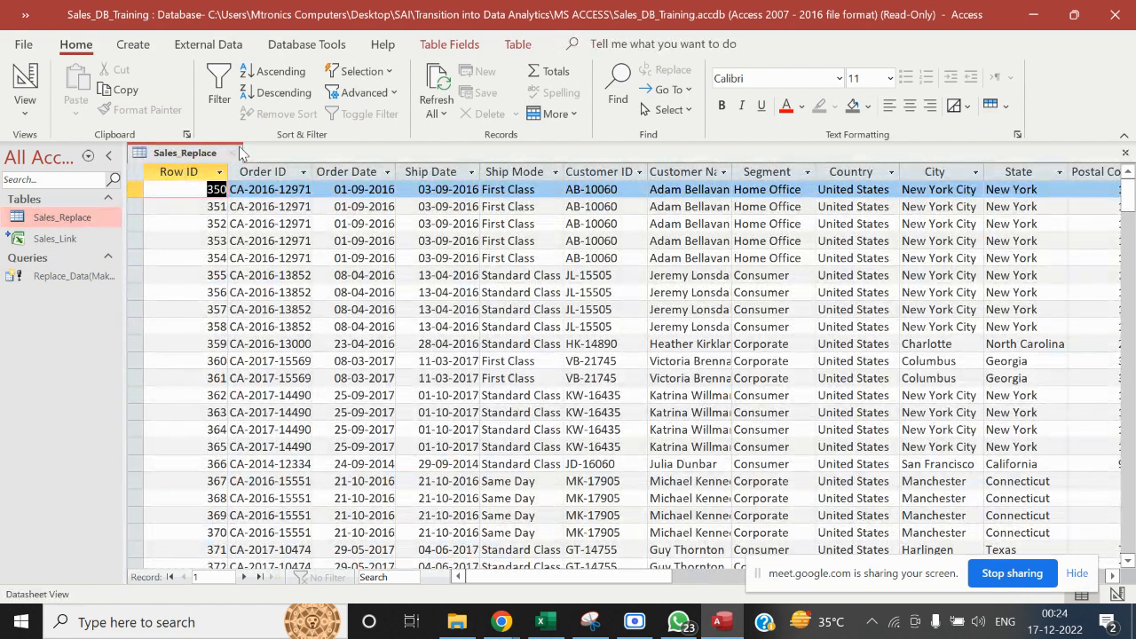
key("ctrl+w")
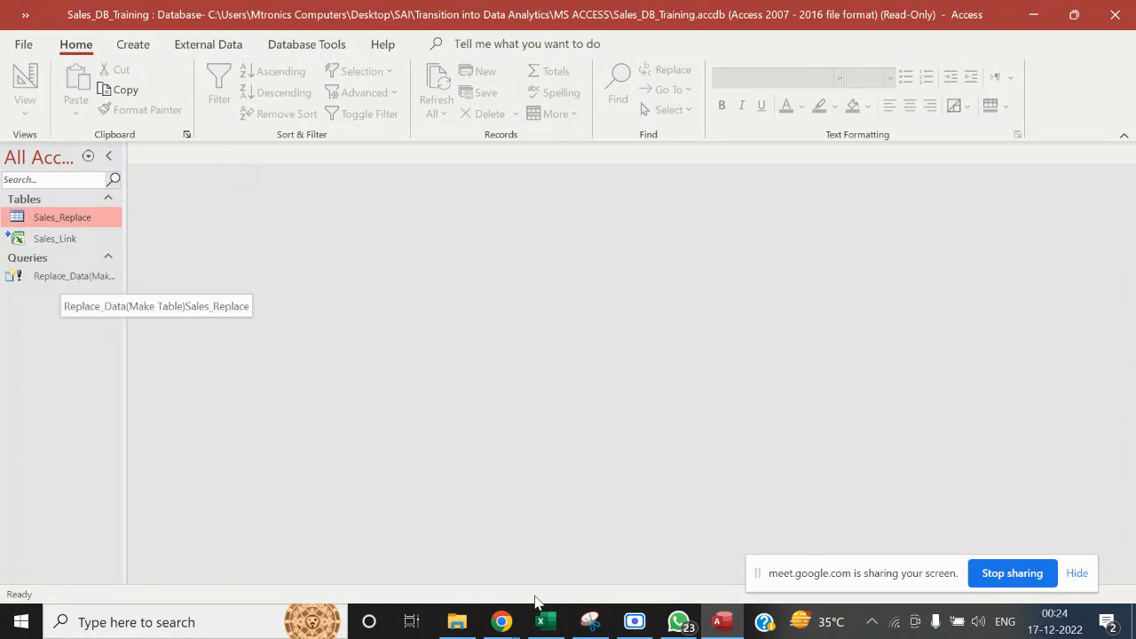
left_click(542, 624)
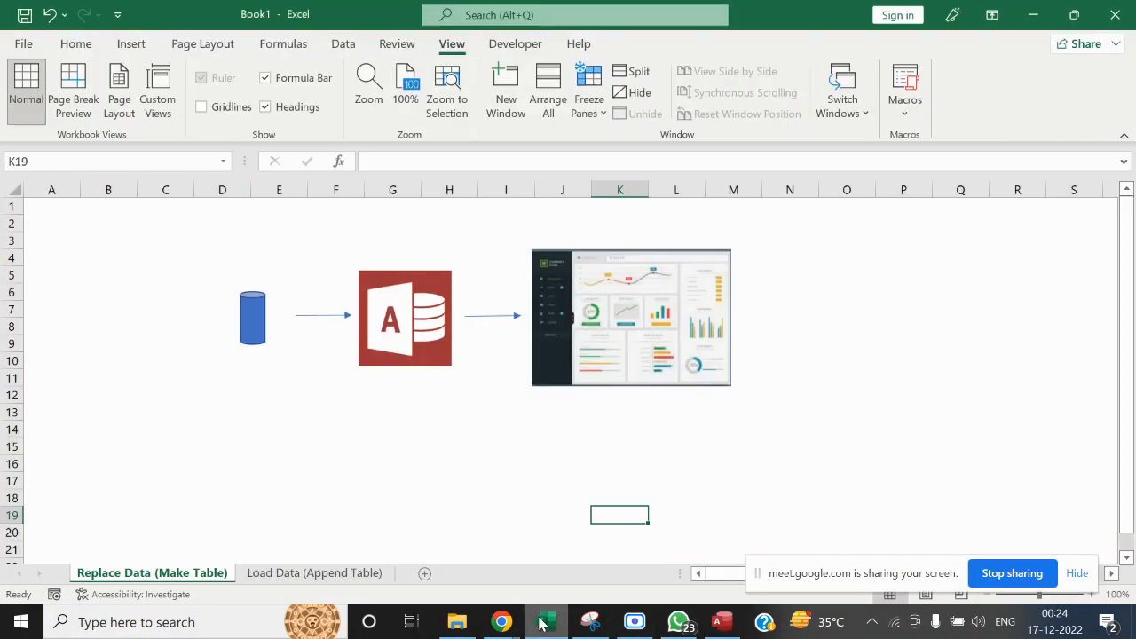
left_click(702, 480)
key("ctrl+s")
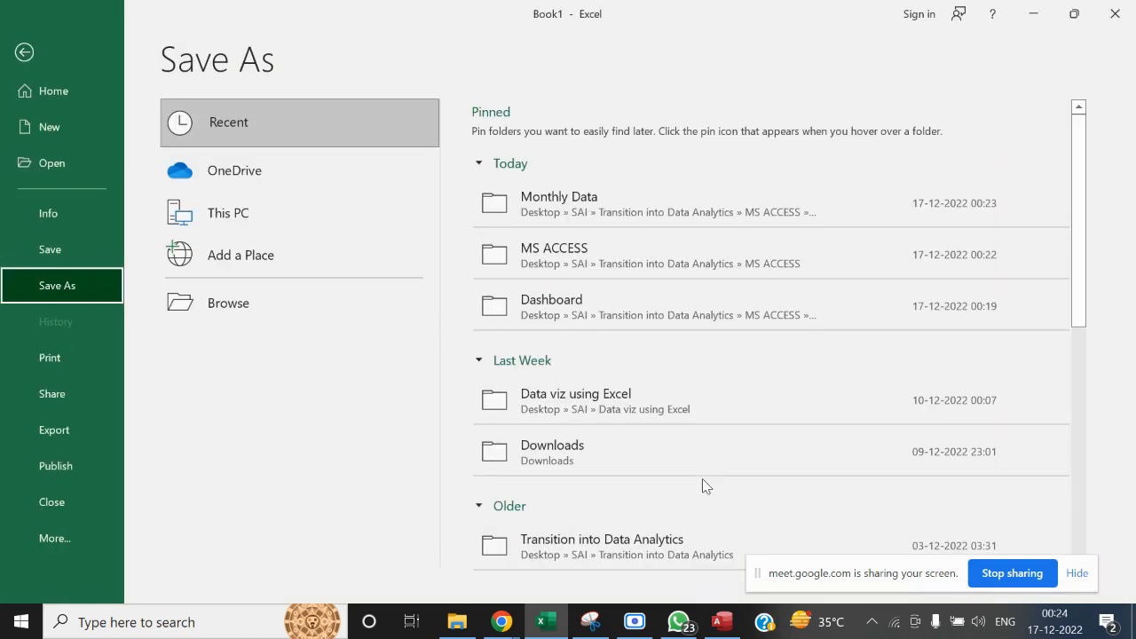
key("Escape")
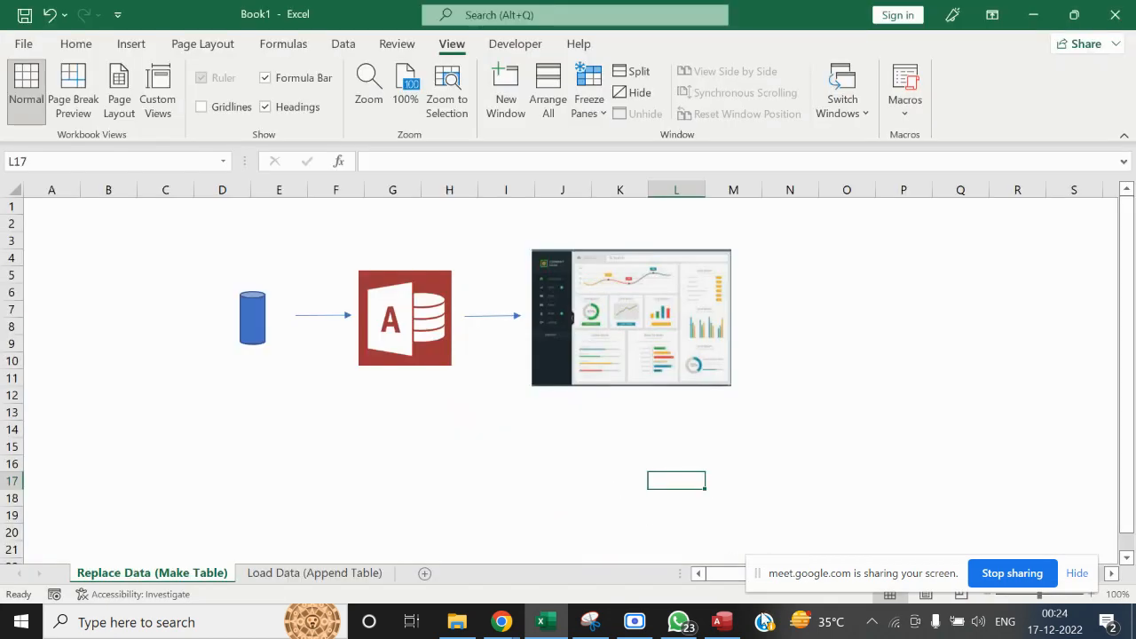
Start the Replace_Data query in Access but decline the run, close the read-only Sales_DB_Training database and switch to File Explorer
left_click(721, 621)
left_click(69, 276)
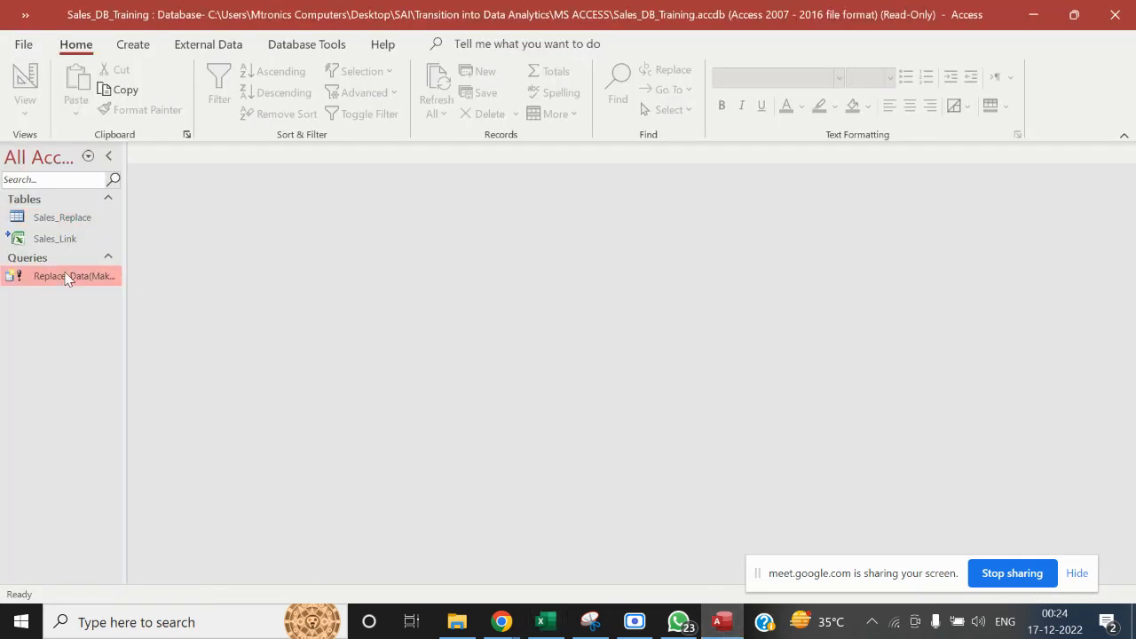
double_click(69, 276)
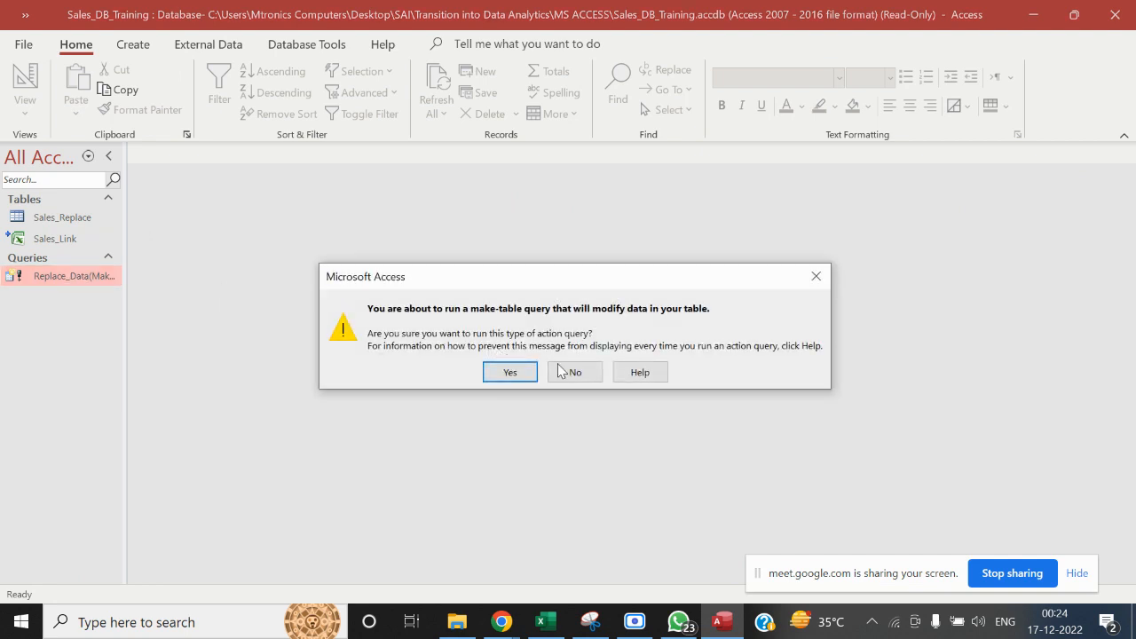
left_click(592, 376)
left_click(1115, 15)
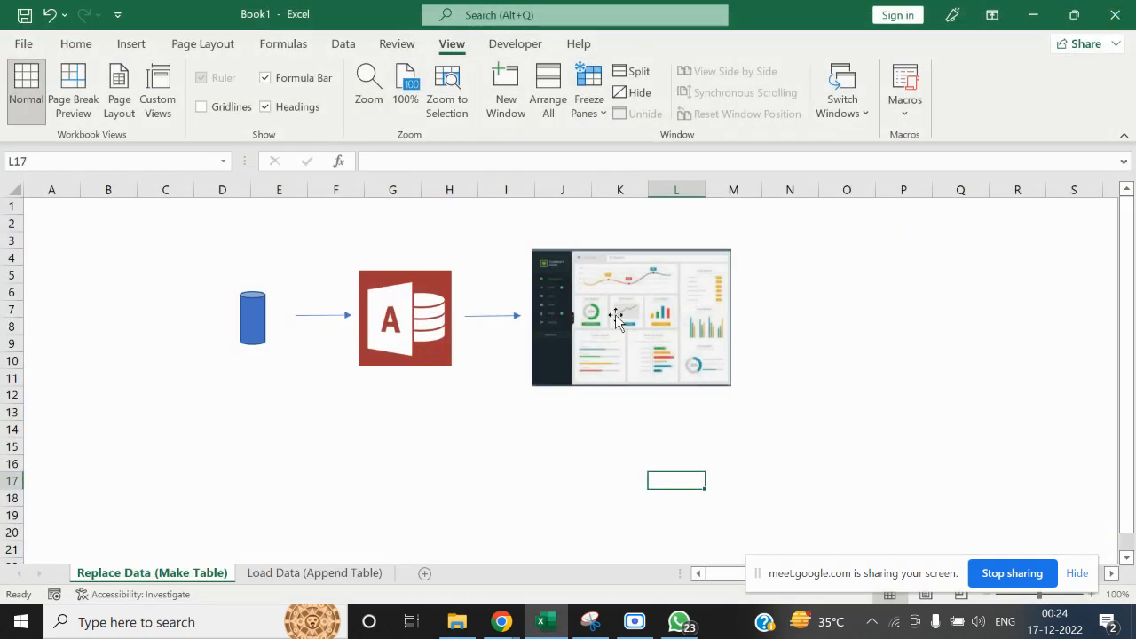
left_click(457, 621)
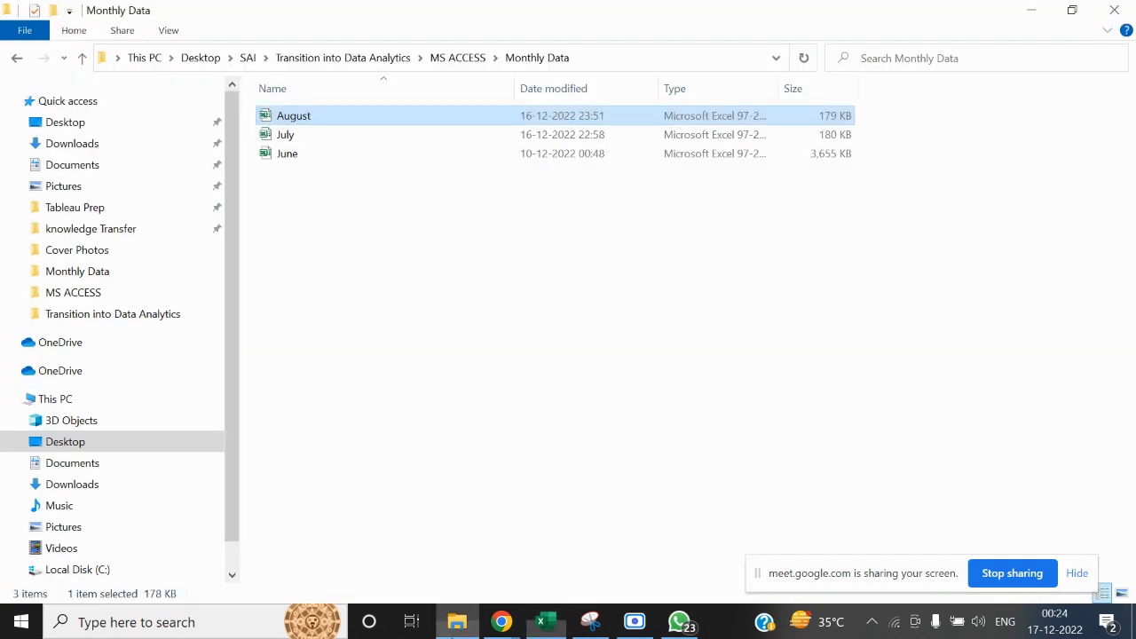
Reopen the Sales_DB_Training database from the MS ACCESS folder and run the Replace_Data make-table query, accepting replacement of the Sales_Replace table
left_click(452, 64)
double_click(333, 230)
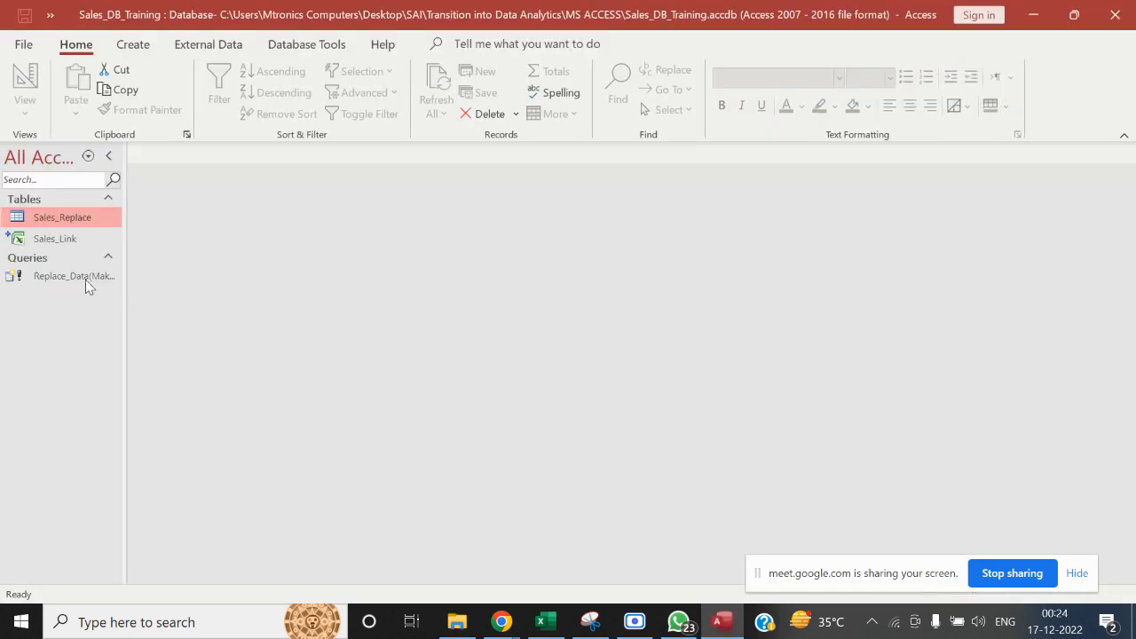
left_click(86, 278)
double_click(85, 277)
left_click(503, 372)
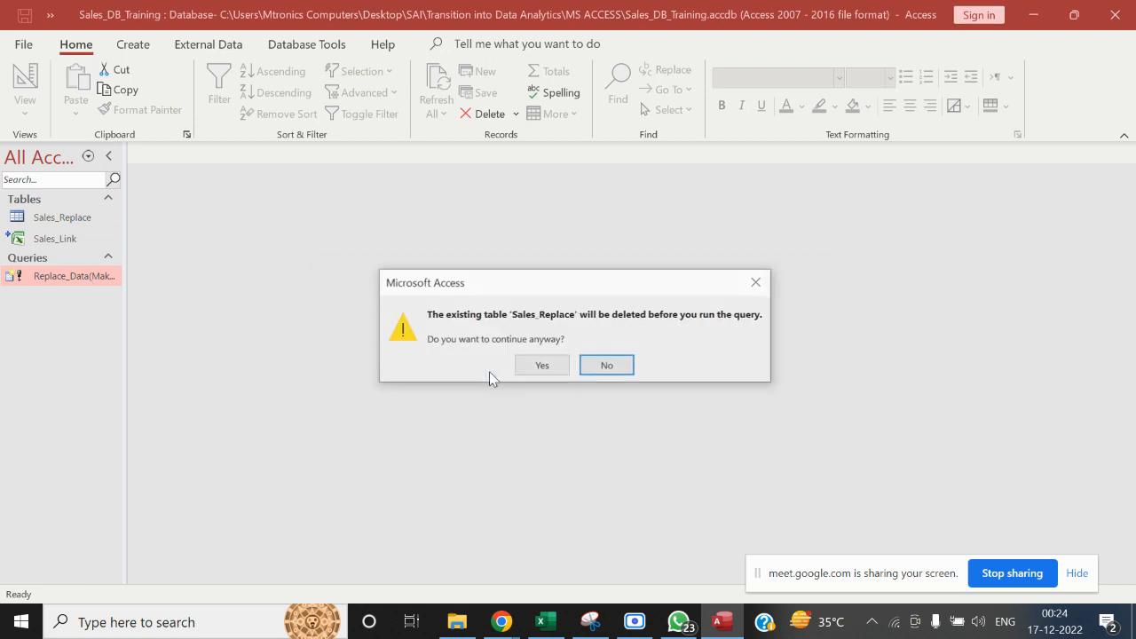
left_click(528, 368)
left_click(528, 369)
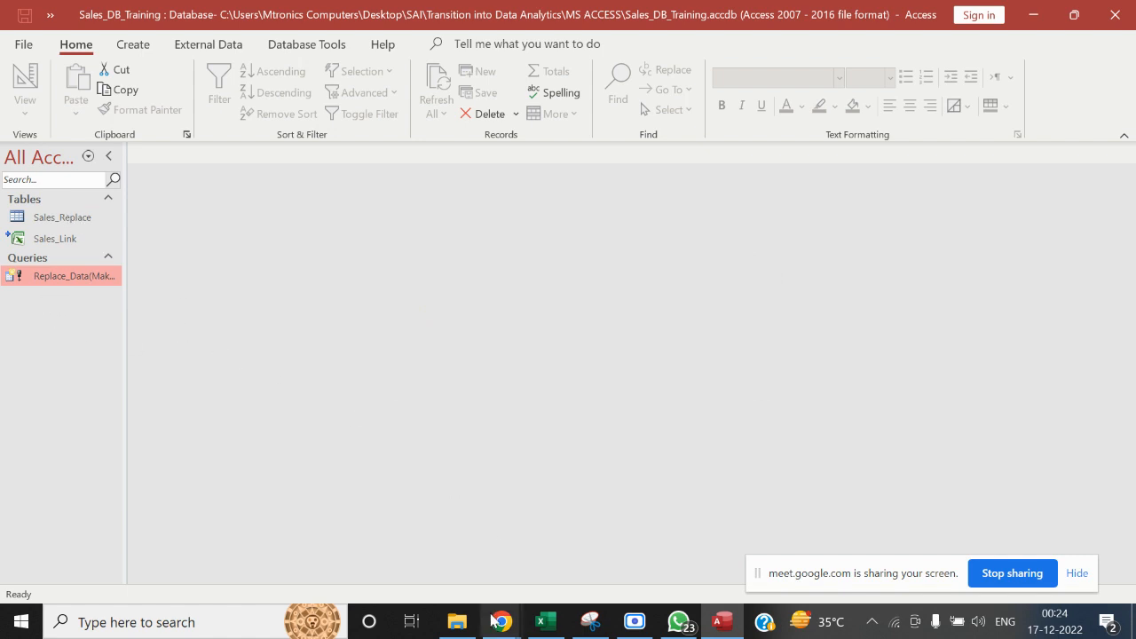
Switch to File Explorer and open the Sales_Dashboard workbook from the Dashboard folder in Excel
left_click(457, 621)
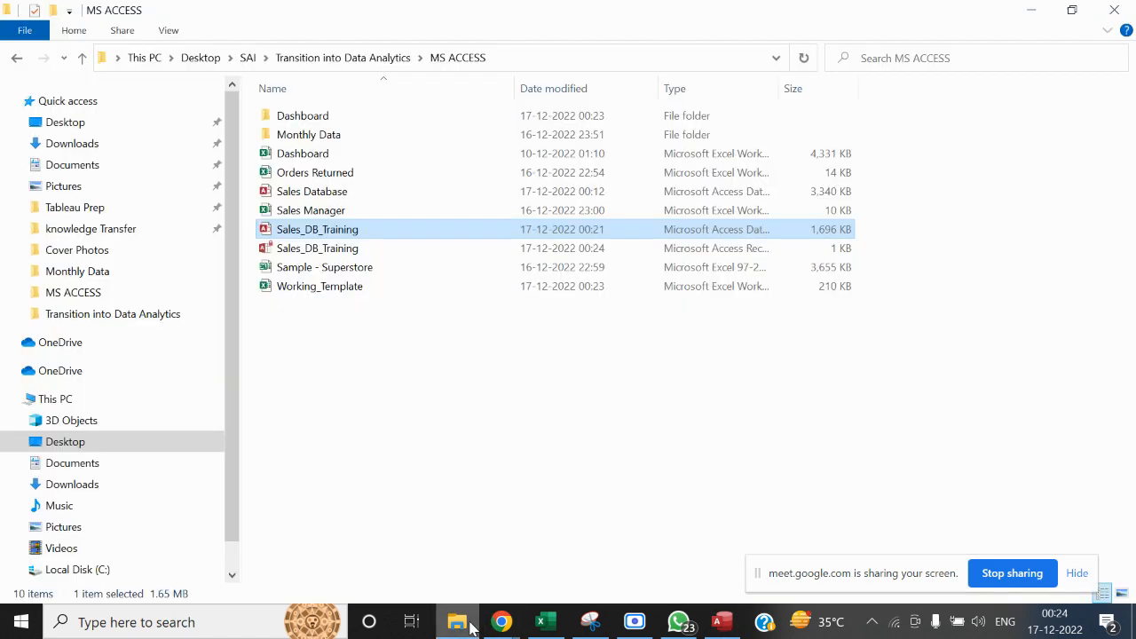
double_click(344, 121)
double_click(355, 118)
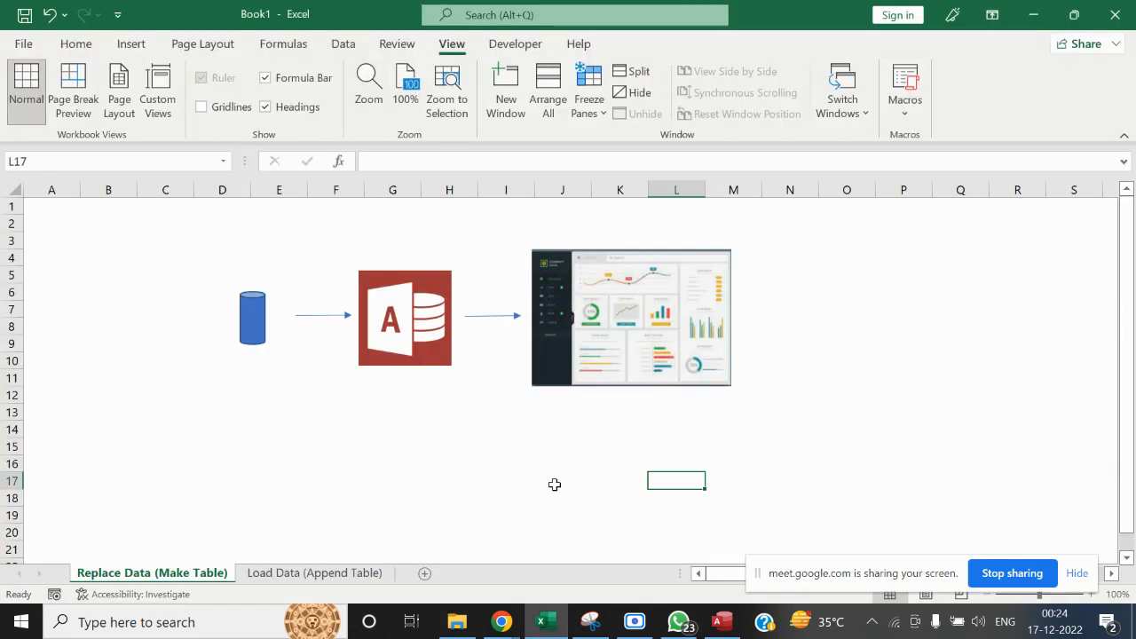
left_click(502, 468)
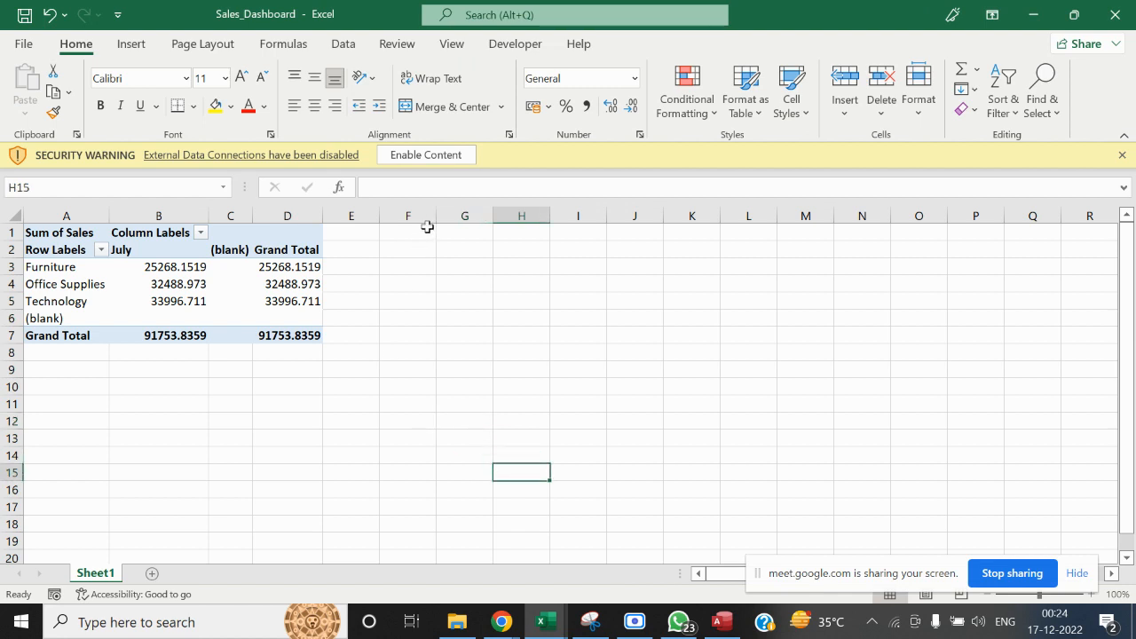
Enable the workbook's external data connections, refresh the PivotTable from the Access database, and hide its field list
left_click(440, 159)
right_click(228, 259)
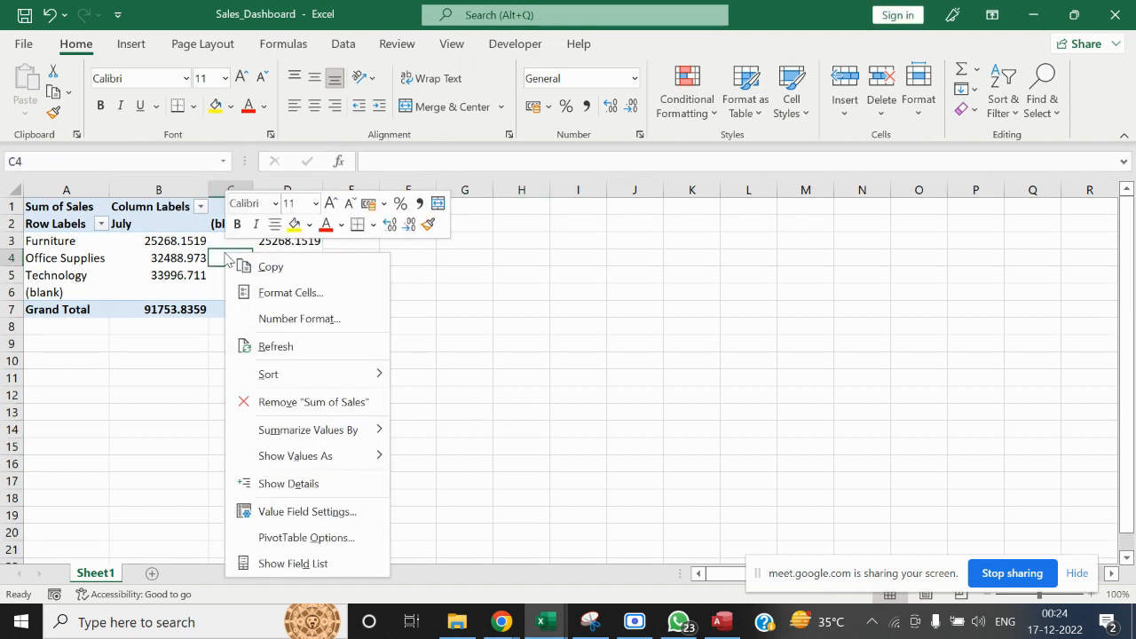
left_click(260, 346)
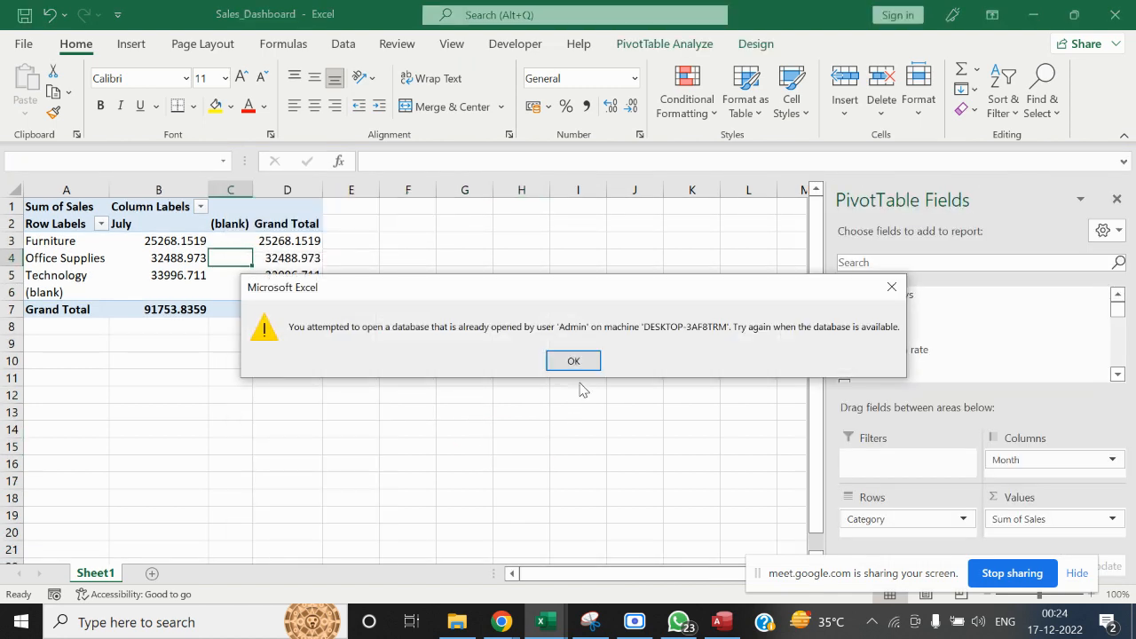
left_click(577, 371)
left_click(516, 377)
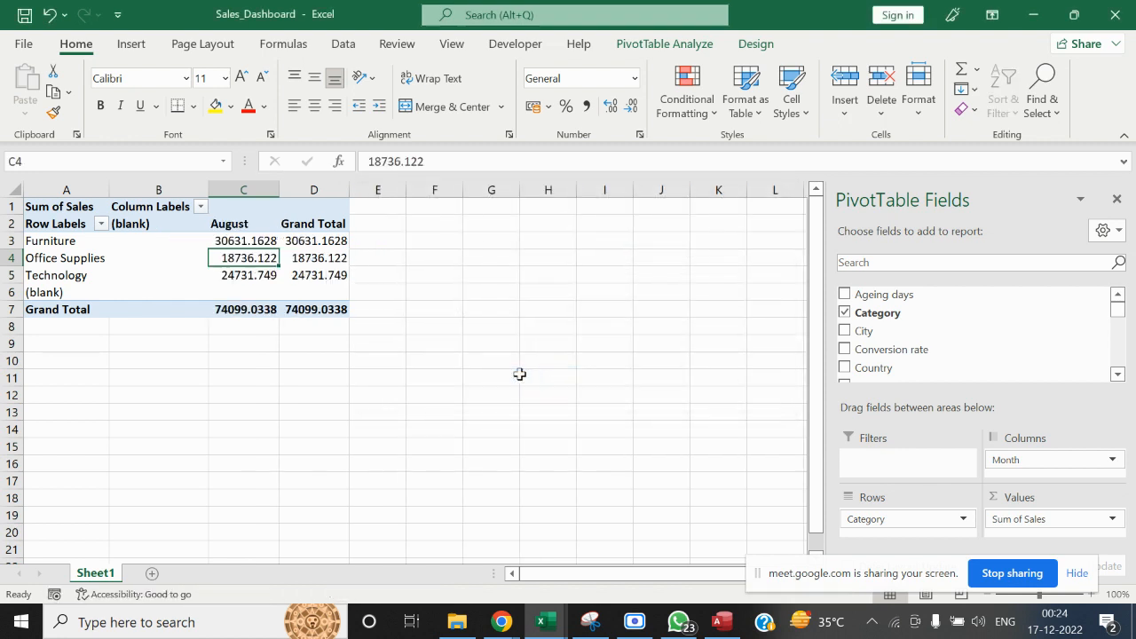
left_click(1116, 197)
left_click(497, 377)
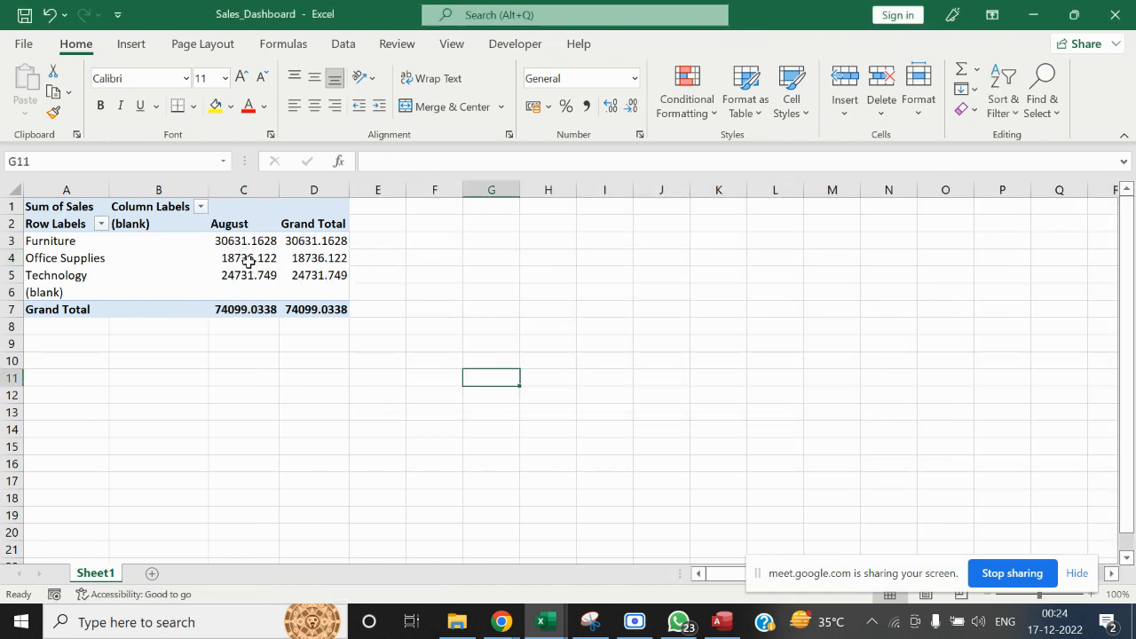
Check the PivotTable's August column and refresh the PivotTable two more times
mouse_move(248, 262)
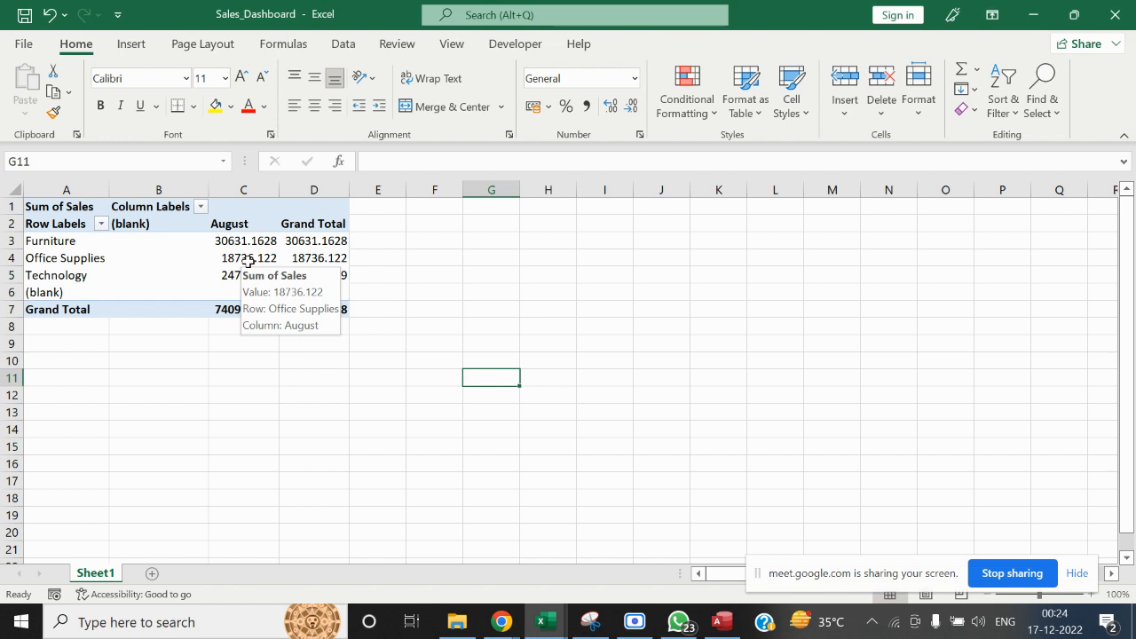
left_click(234, 214)
left_click(548, 241)
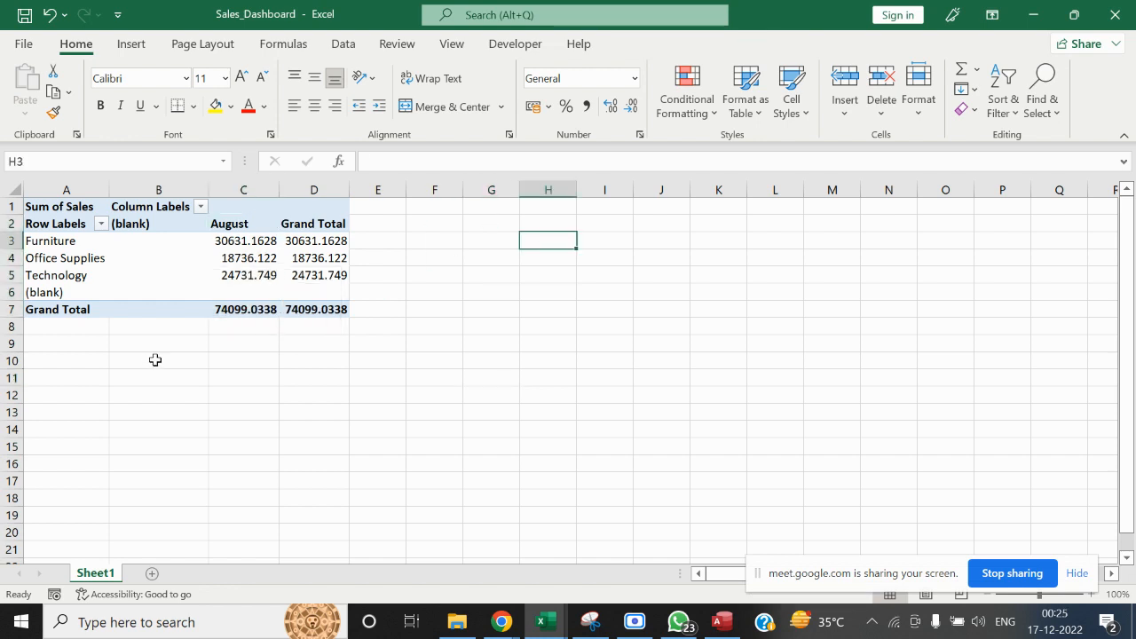
right_click(252, 275)
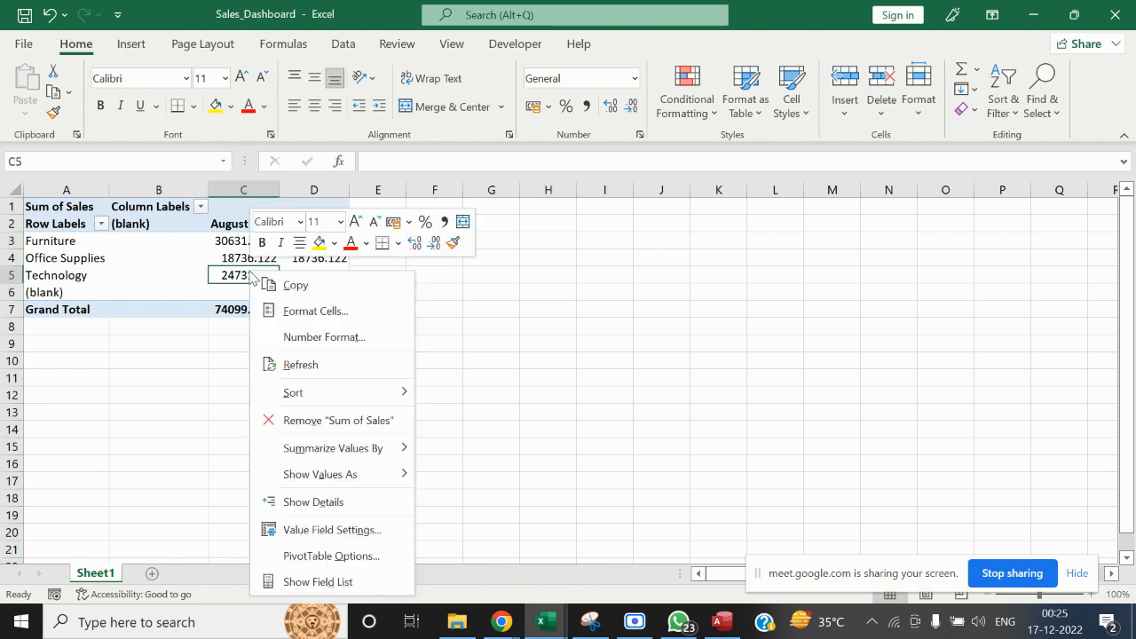
left_click(292, 362)
right_click(245, 246)
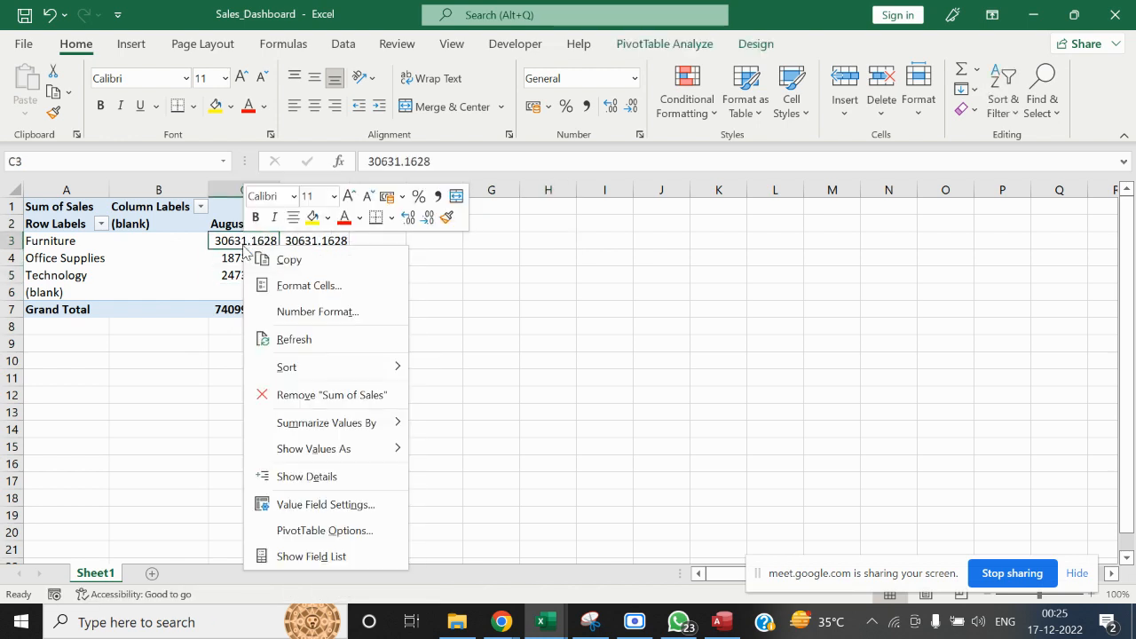
left_click(302, 340)
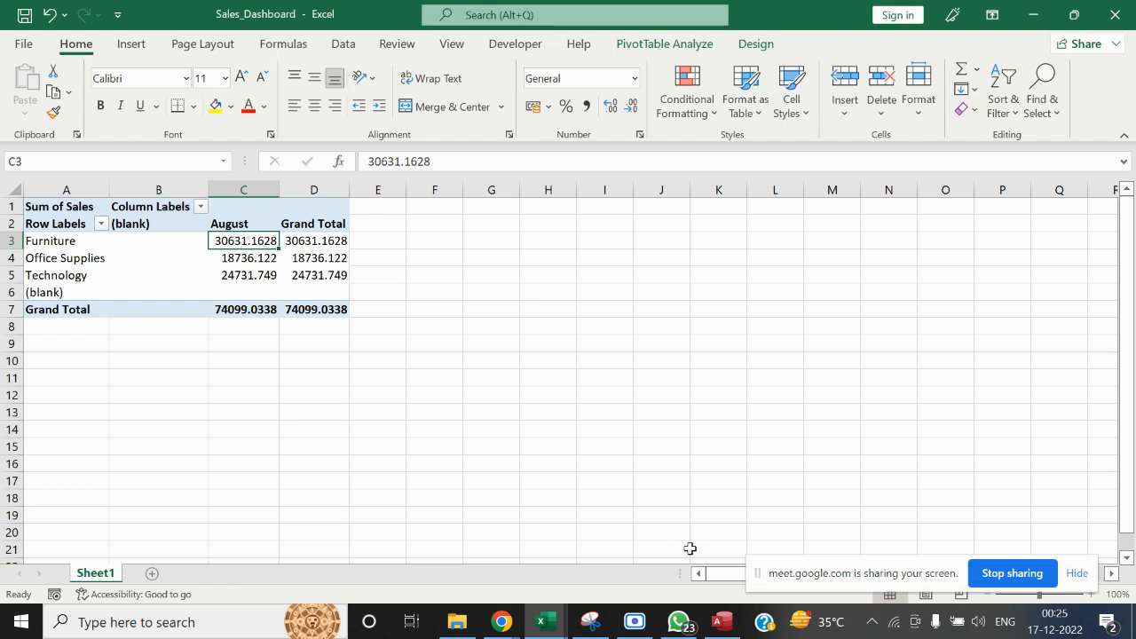
Switch to WhatsApp and on to the Google Meet call in Chrome to view the meeting
left_click(682, 624)
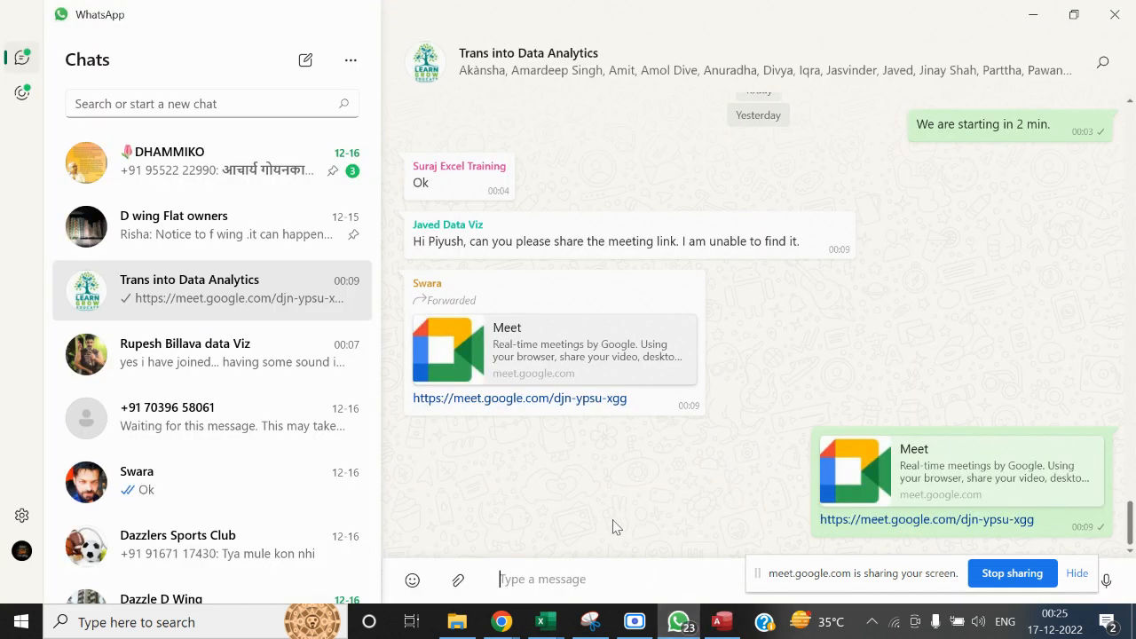
mouse_move(501, 621)
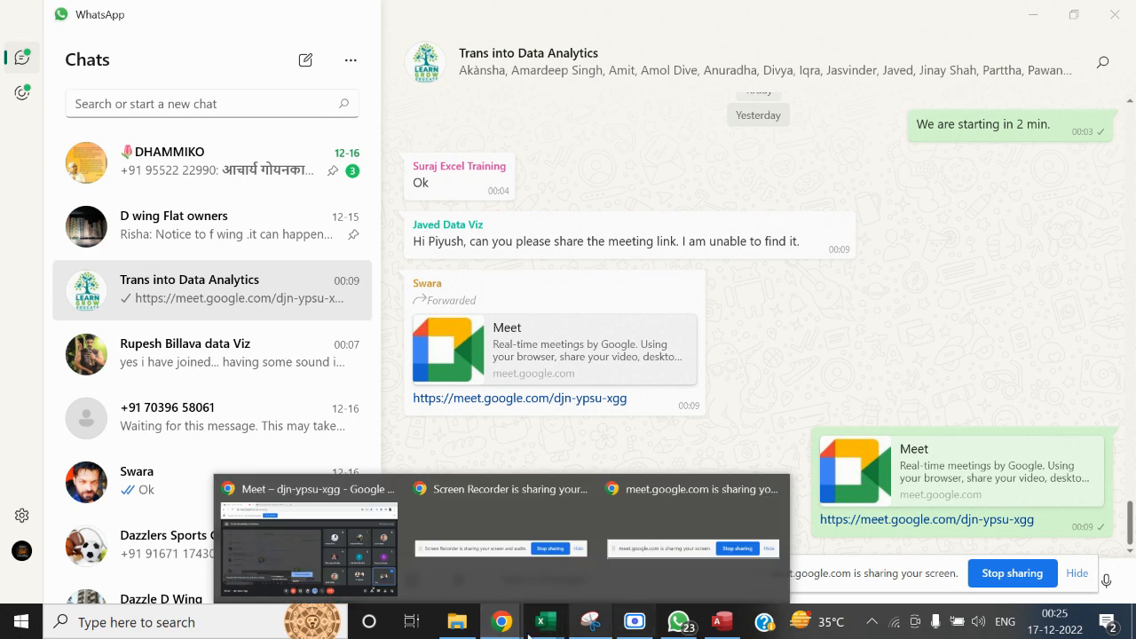
left_click(373, 576)
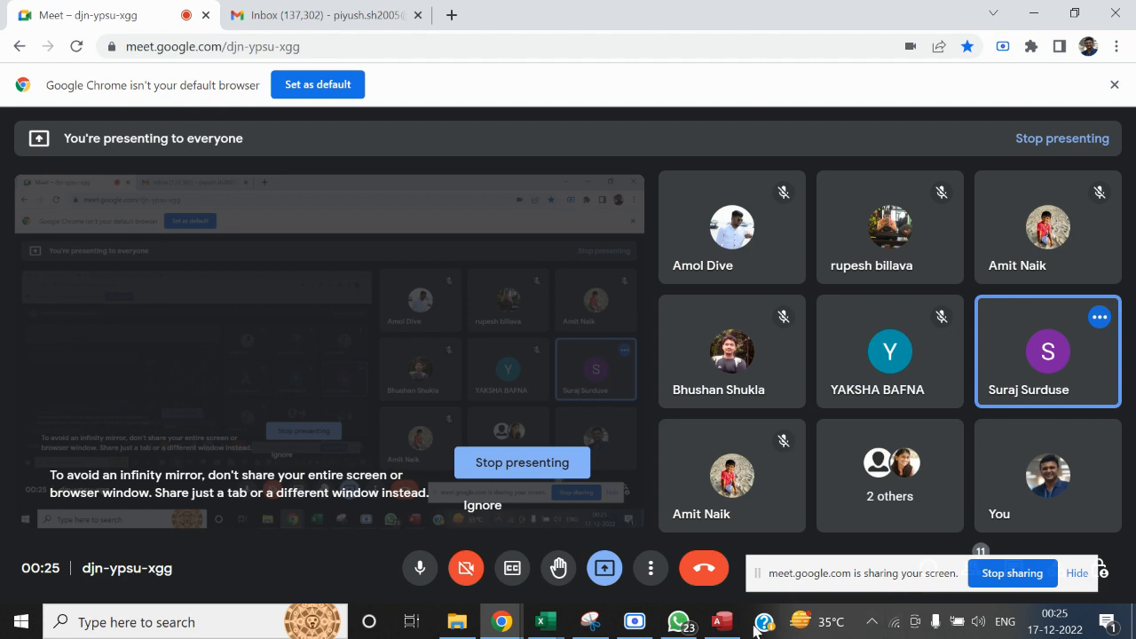
Switch to Access, open the Replace_Data make-table query in Design View, and dismiss the Chrome presenting notifications
left_click(718, 635)
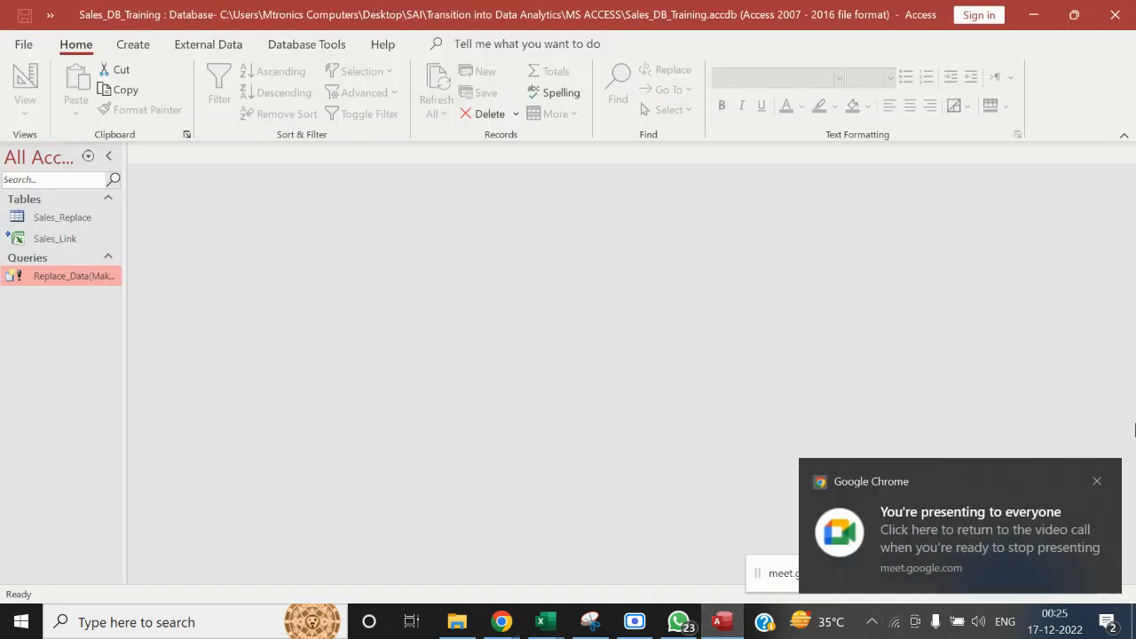
left_click(1097, 481)
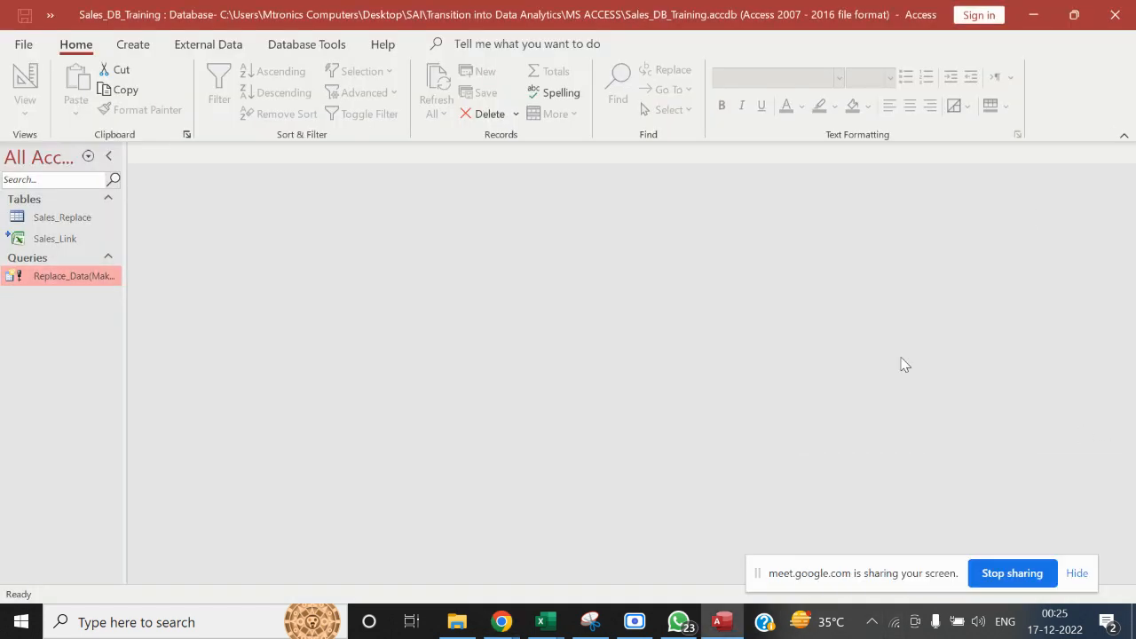
key("alt+Tab")
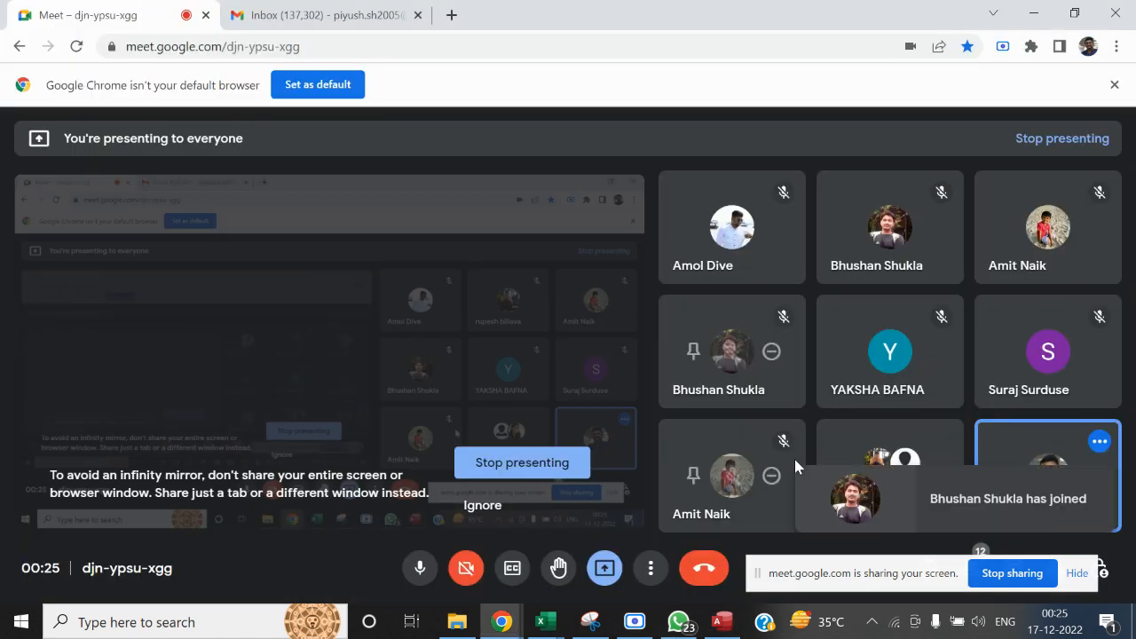
key("alt+Tab")
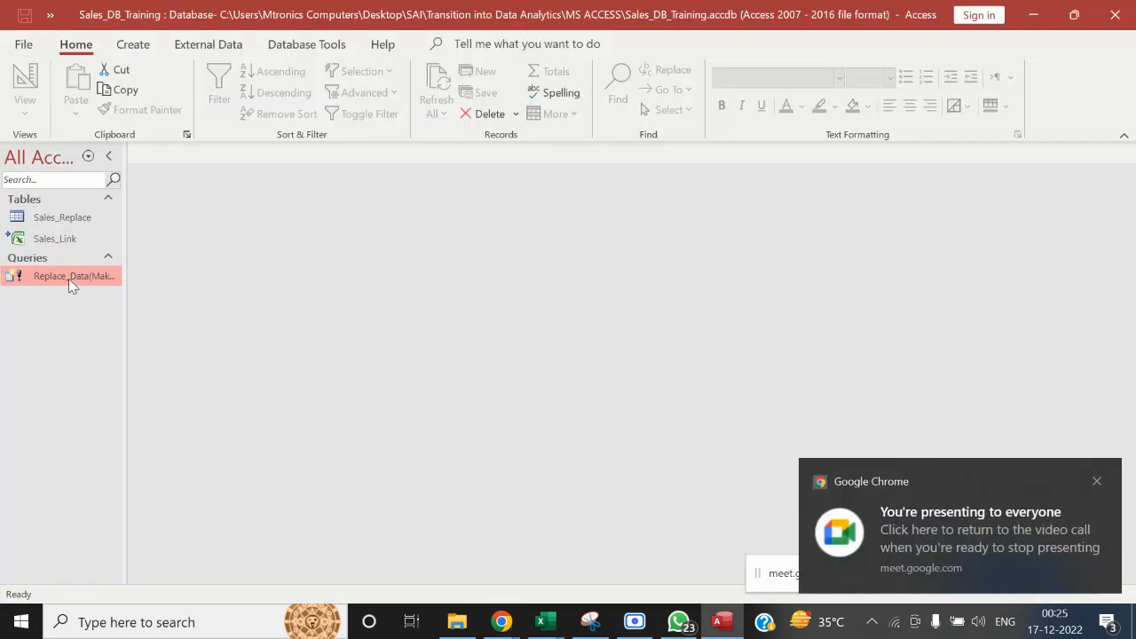
right_click(71, 284)
left_click(119, 315)
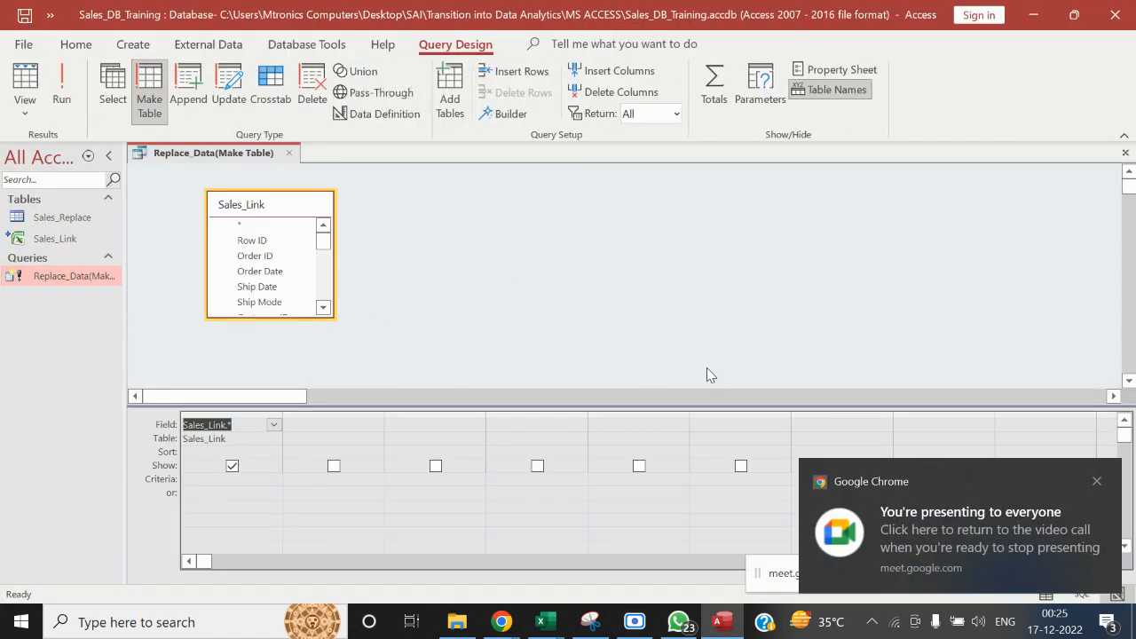
left_click(1097, 482)
Switch to the Sales_Dashboard workbook in Excel and start closing it, but cancel at the save prompt
key("alt+Tab")
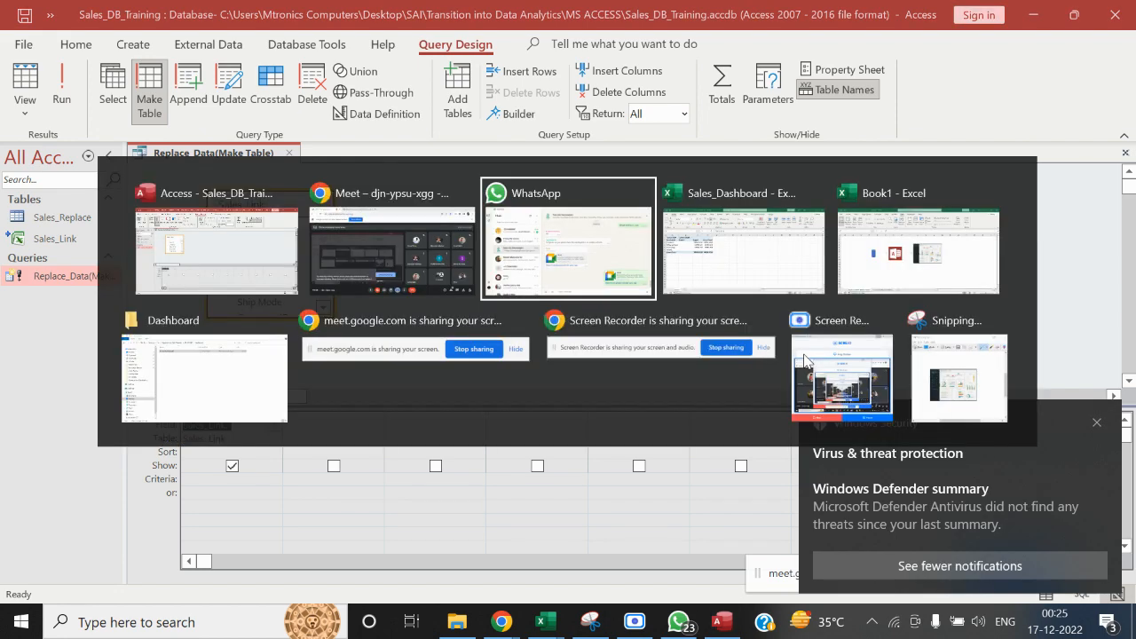
left_click(1096, 422)
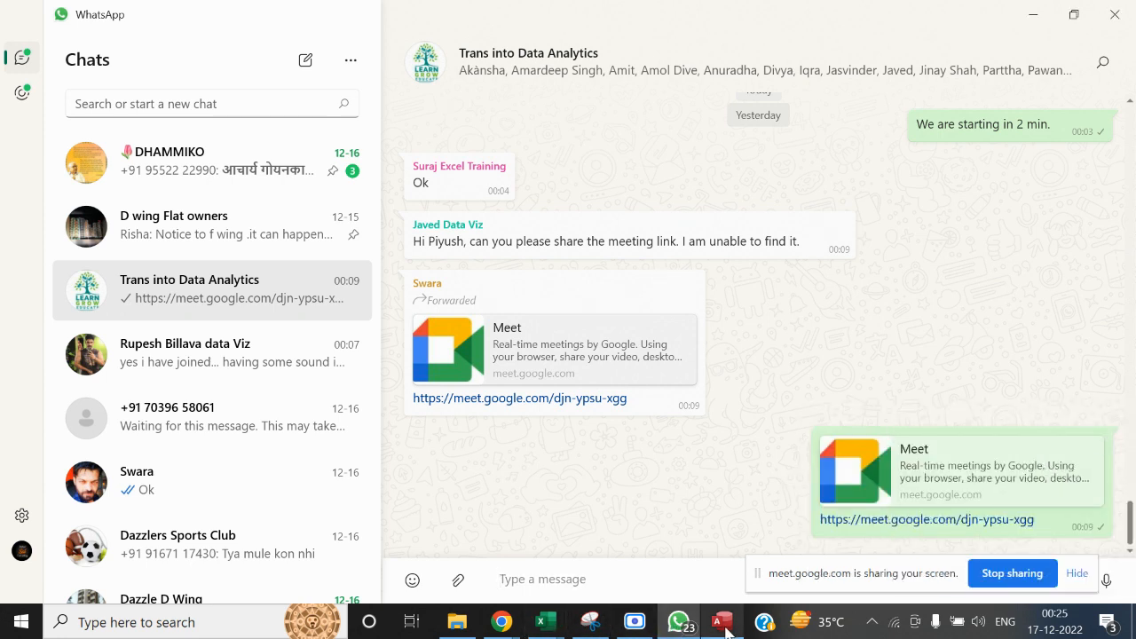
left_click(545, 628)
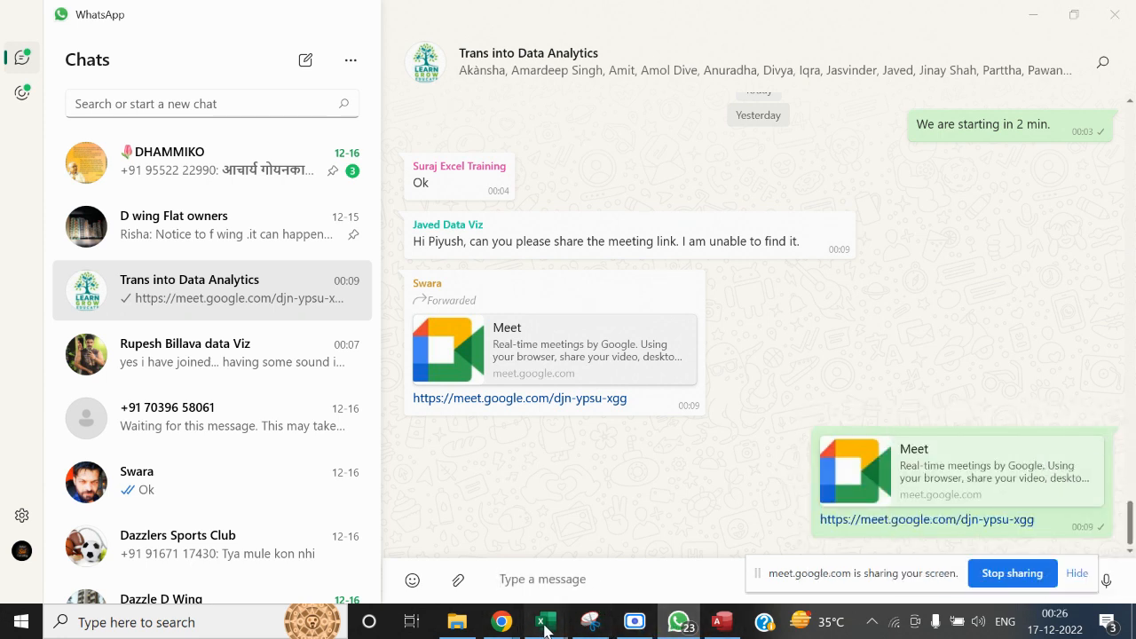
left_click(697, 541)
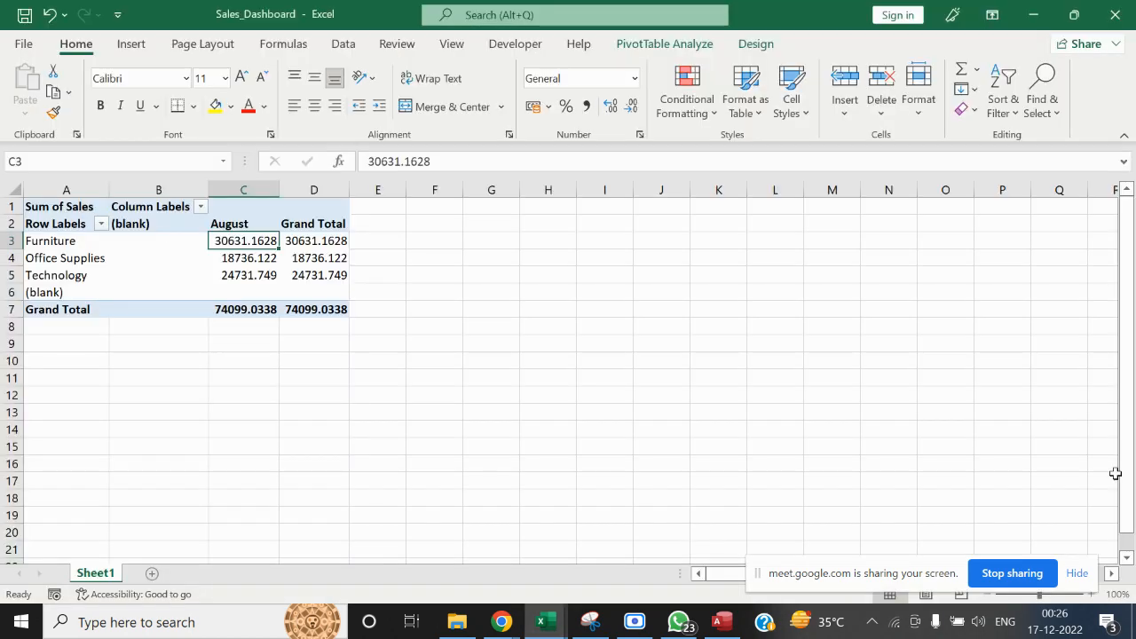
left_click_drag(1120, 436, 1127, 381)
left_click(1125, 3)
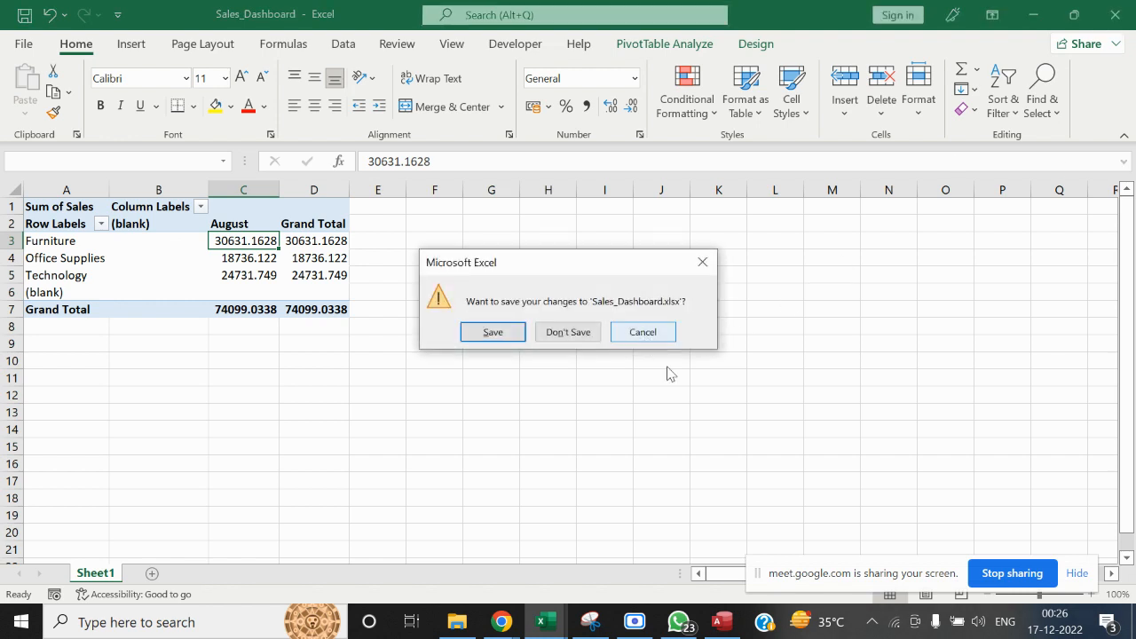
left_click(661, 331)
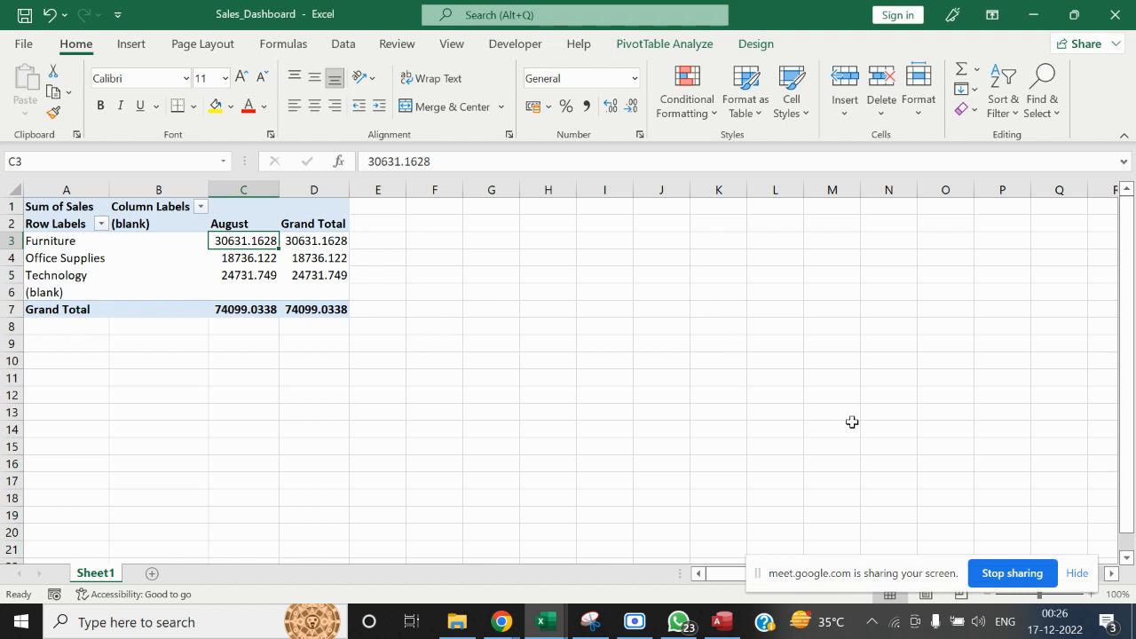
Switch to the Google Meet call in Chrome and move the screen-sharing bar down over the taskbar
key("alt+Tab")
key("alt+Tab")
key("alt+Tab")
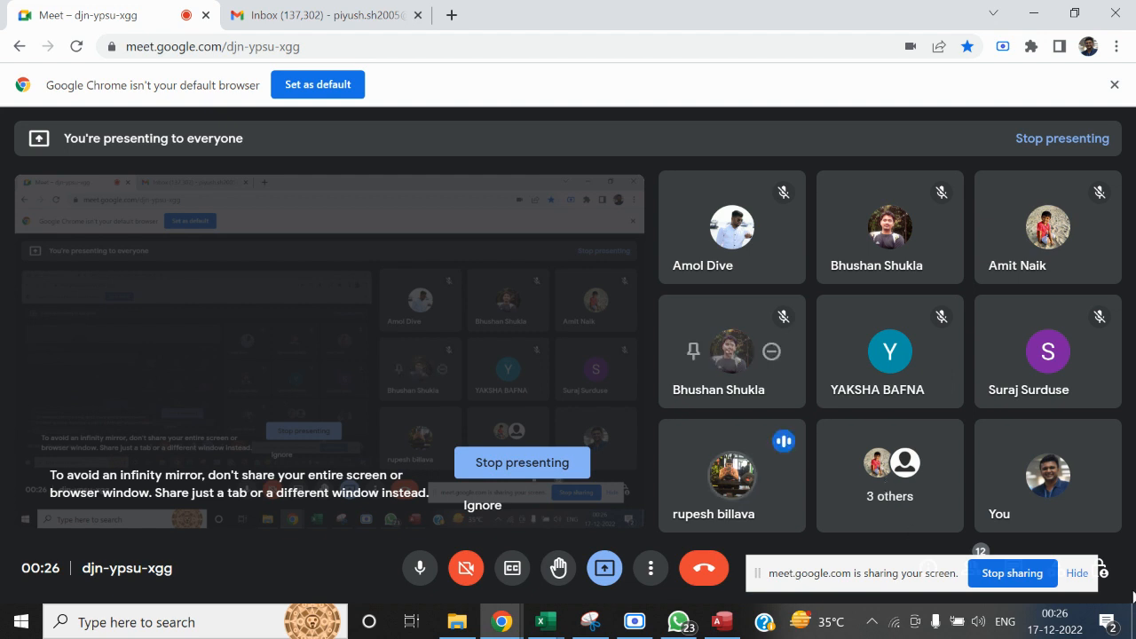
left_click_drag(941, 577, 943, 632)
left_click(1100, 482)
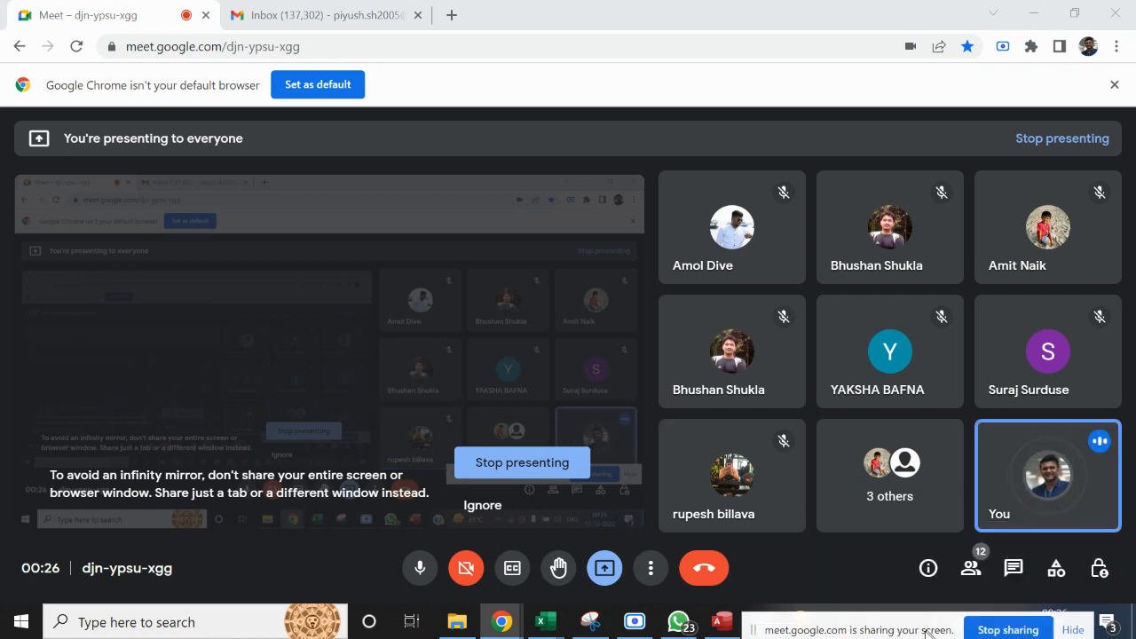
View the Sales_Dashboard workbook in Excel and return to the Replace_Data query design in Access
mouse_move(537, 626)
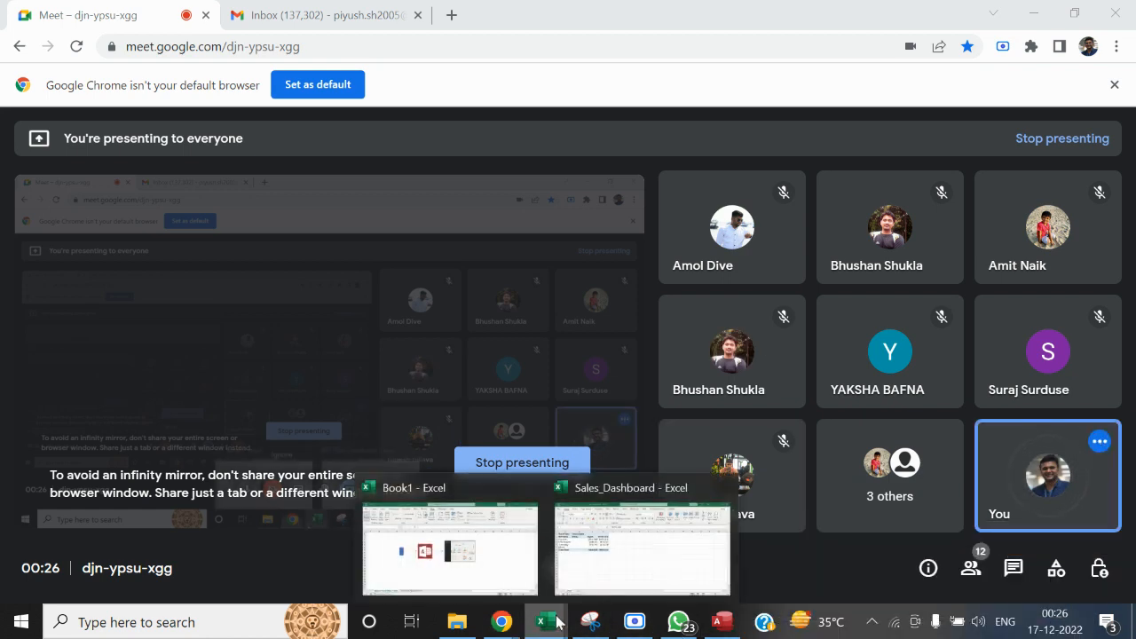
left_click(703, 532)
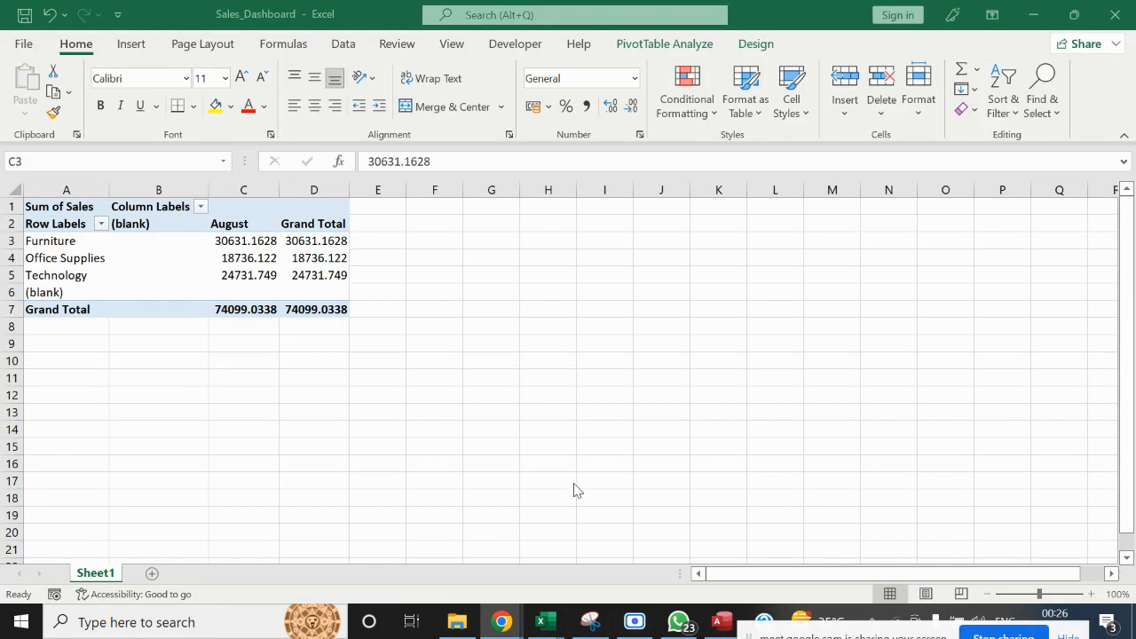
key("alt+Tab")
key("alt+Tab")
key("alt+Tab")
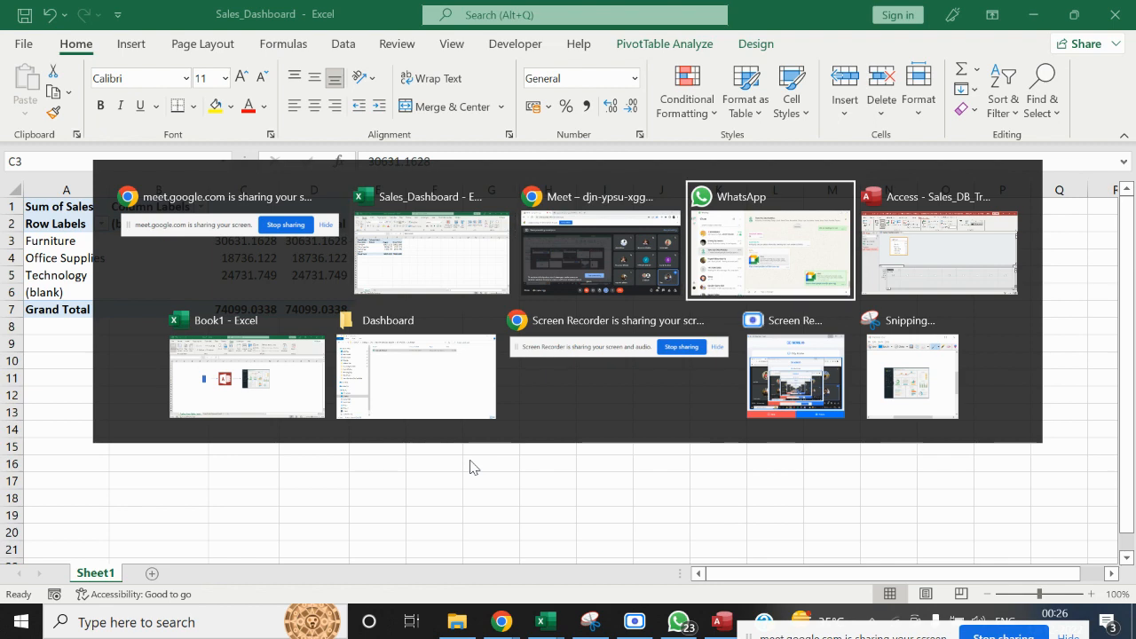
key("alt+Tab")
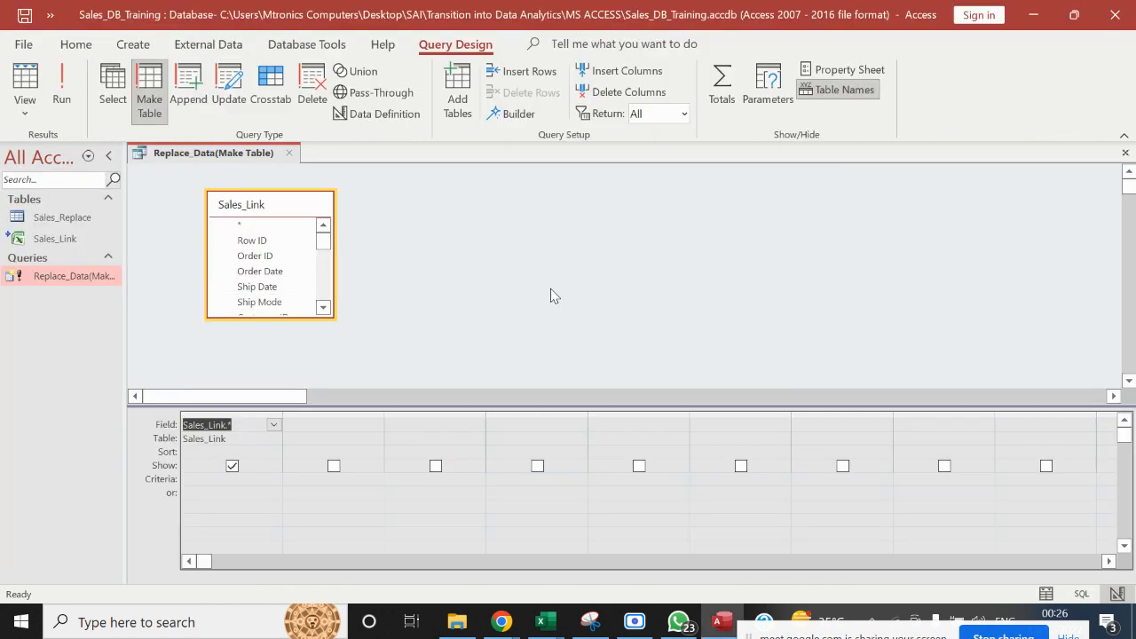
Switch to the Google Meet call in Chrome, look through the participants list, and close it
key("alt+Tab")
key("alt+Tab")
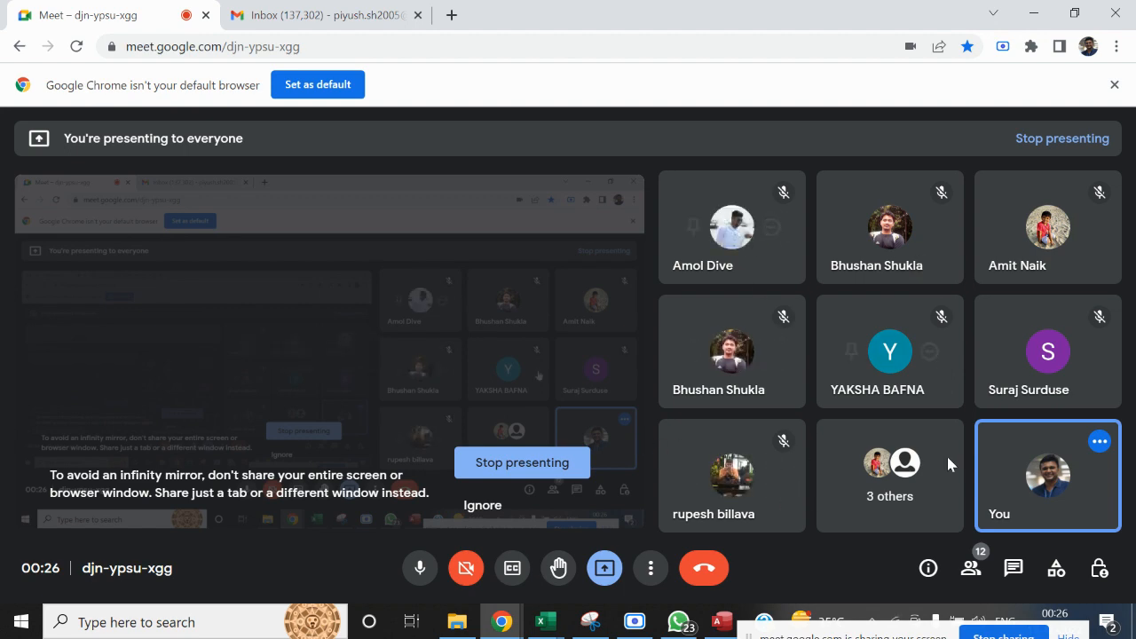
left_click(973, 570)
mouse_move(1120, 288)
left_mouse_down()
mouse_move(1131, 445)
mouse_move(1125, 288)
left_mouse_up()
left_click(1096, 149)
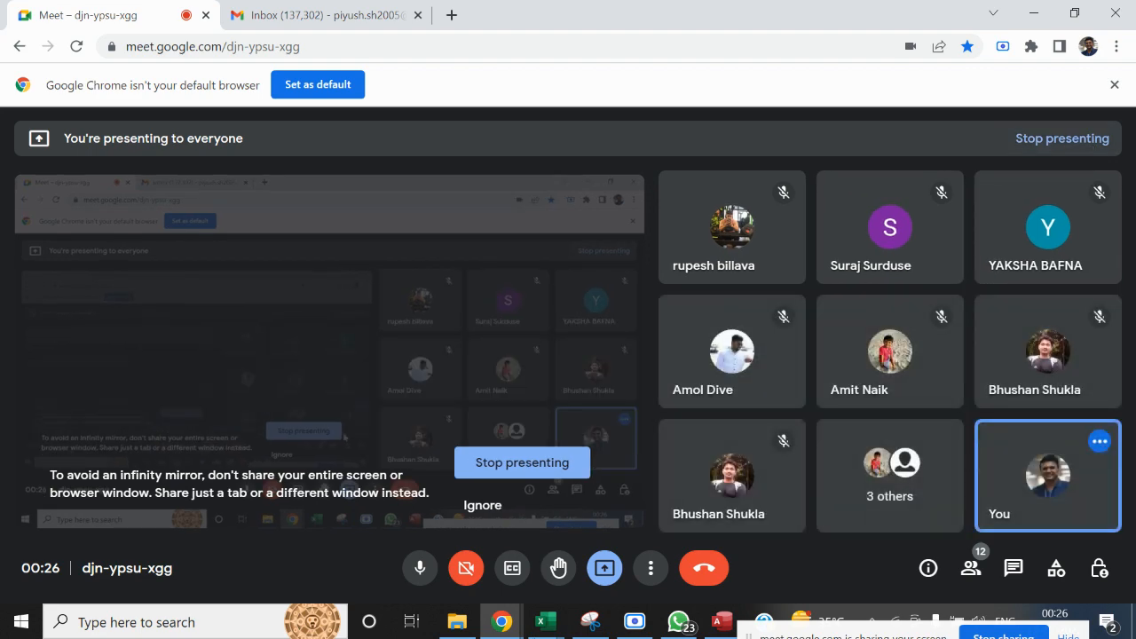
Switch to the Sales_Dashboard workbook in Excel, select cell I10, and open the source choices for inserting a PivotTable
mouse_move(545, 622)
left_click(694, 561)
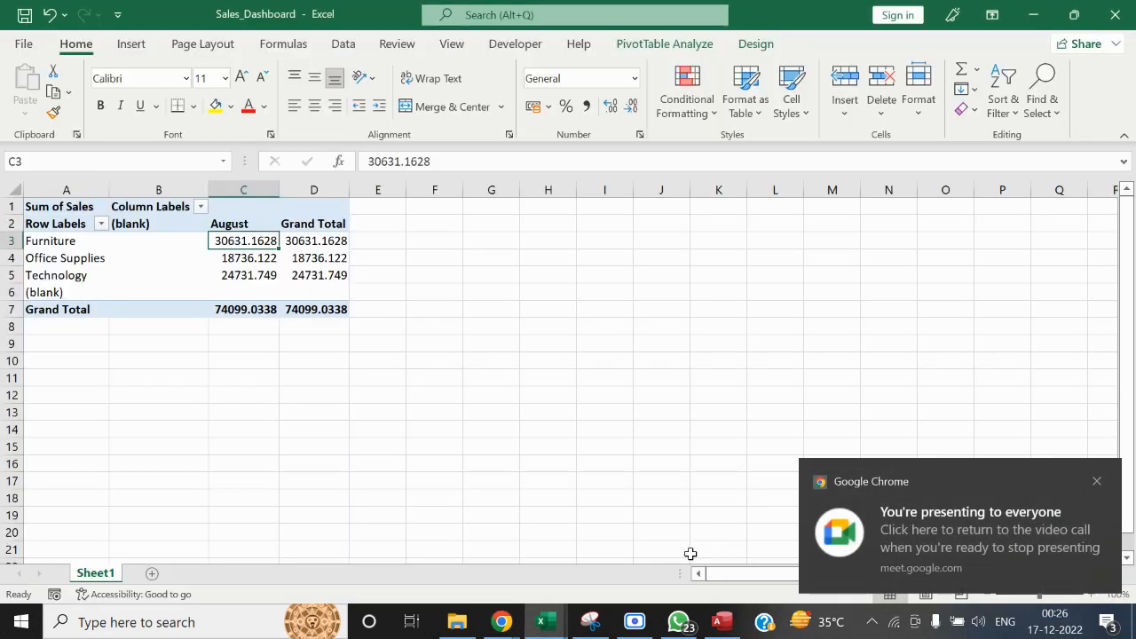
left_click(589, 360)
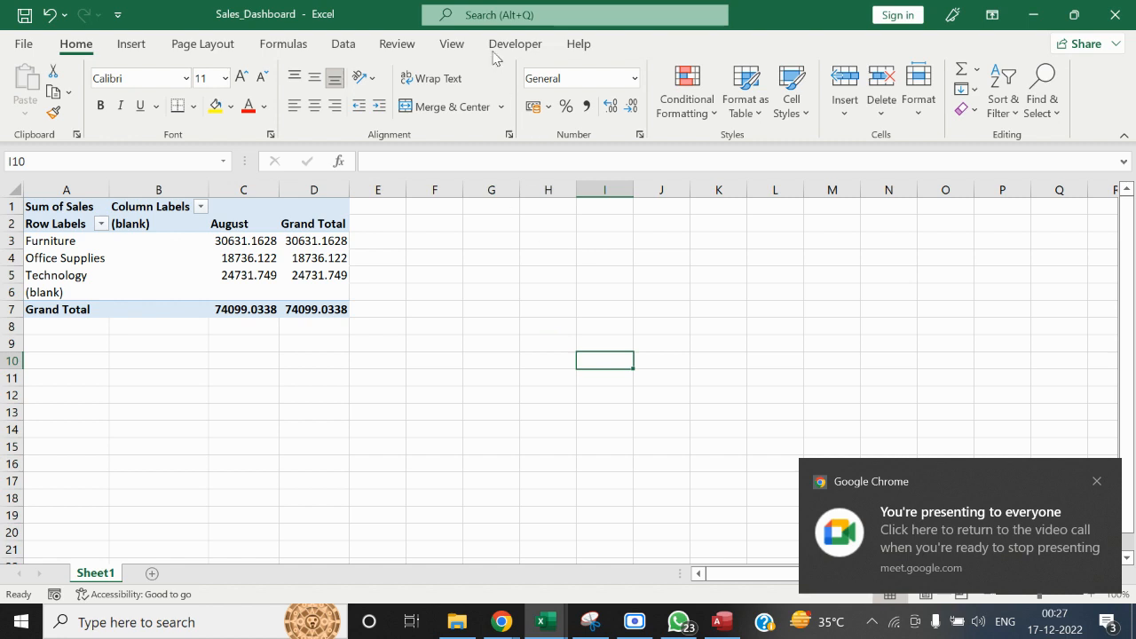
left_click(140, 46)
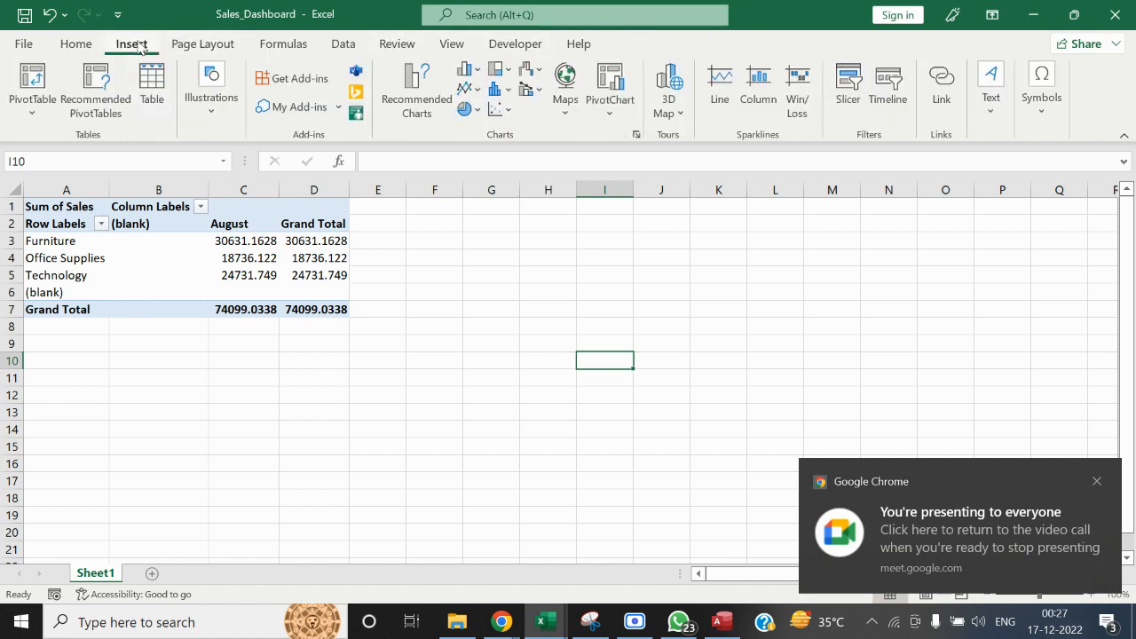
left_click(32, 78)
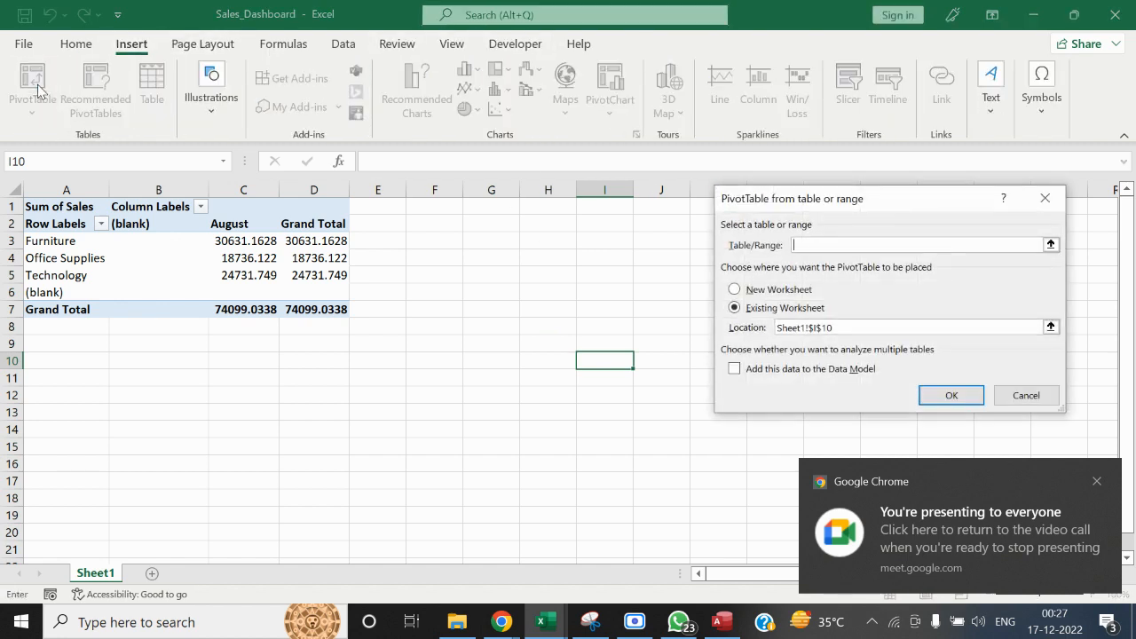
left_click(1045, 198)
left_click(21, 111)
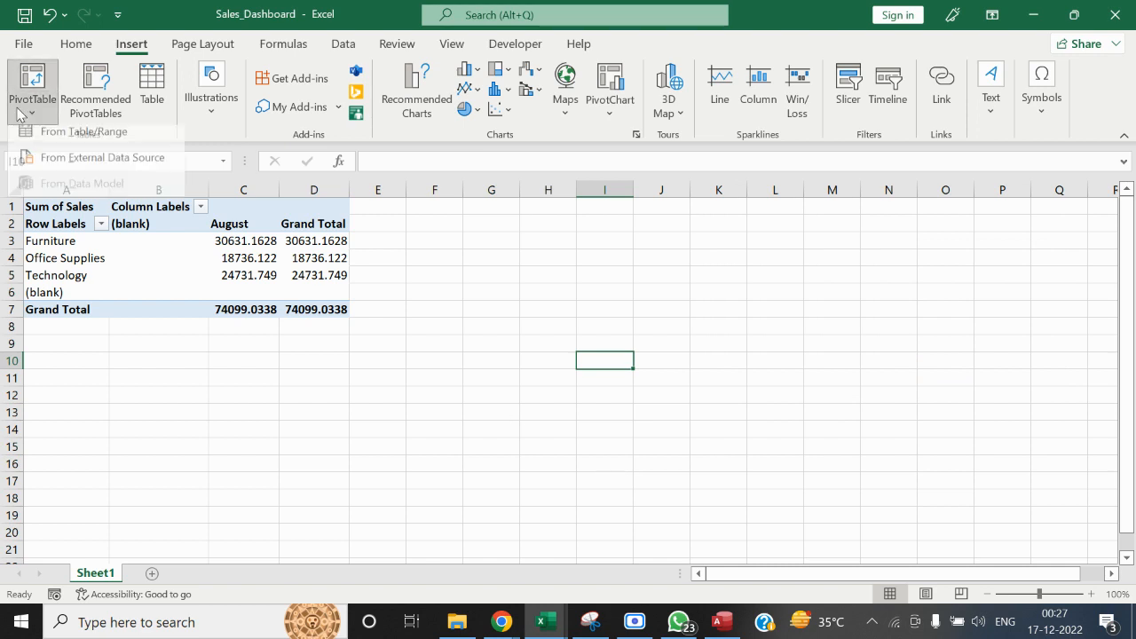
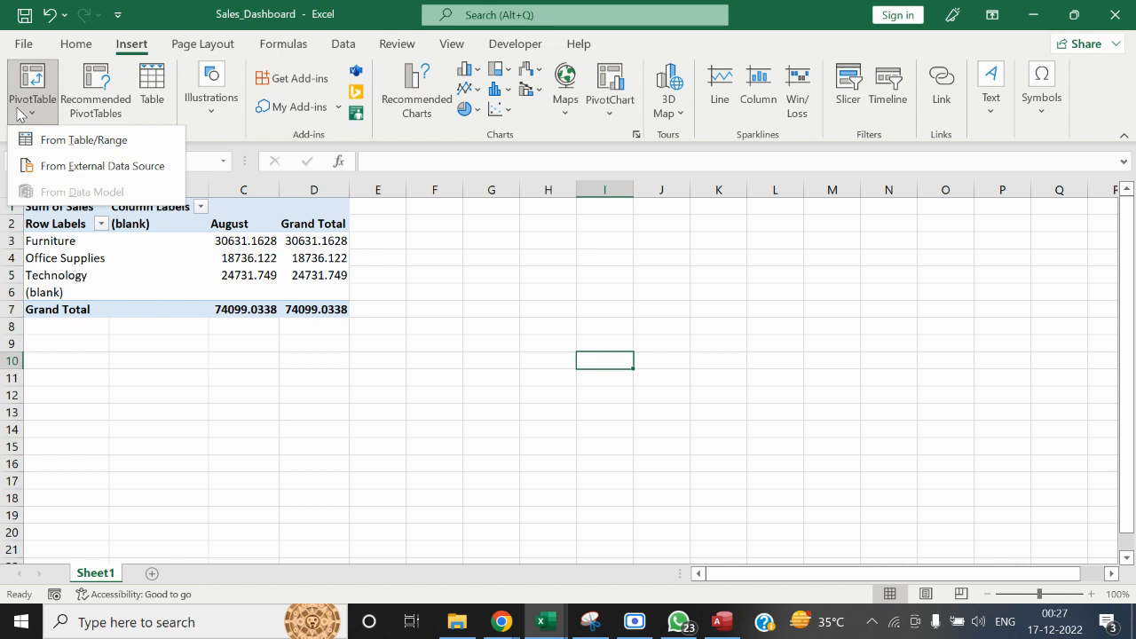
Dismiss the PivotTable source choices without picking one and switch to the Google Meet call in Chrome
left_click(353, 414)
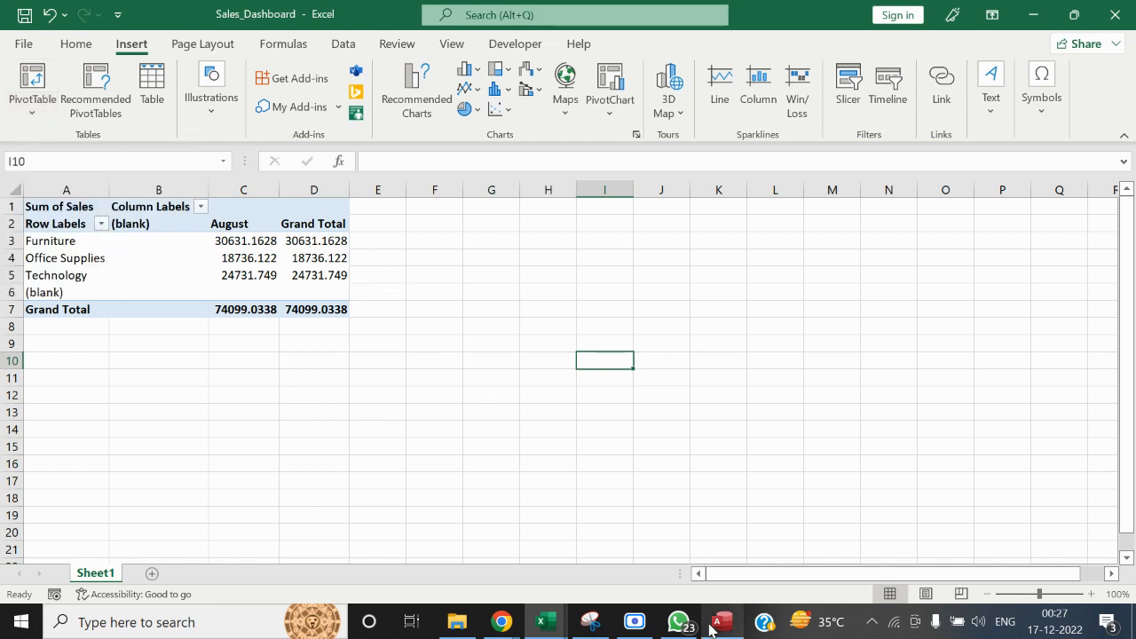
mouse_move(691, 628)
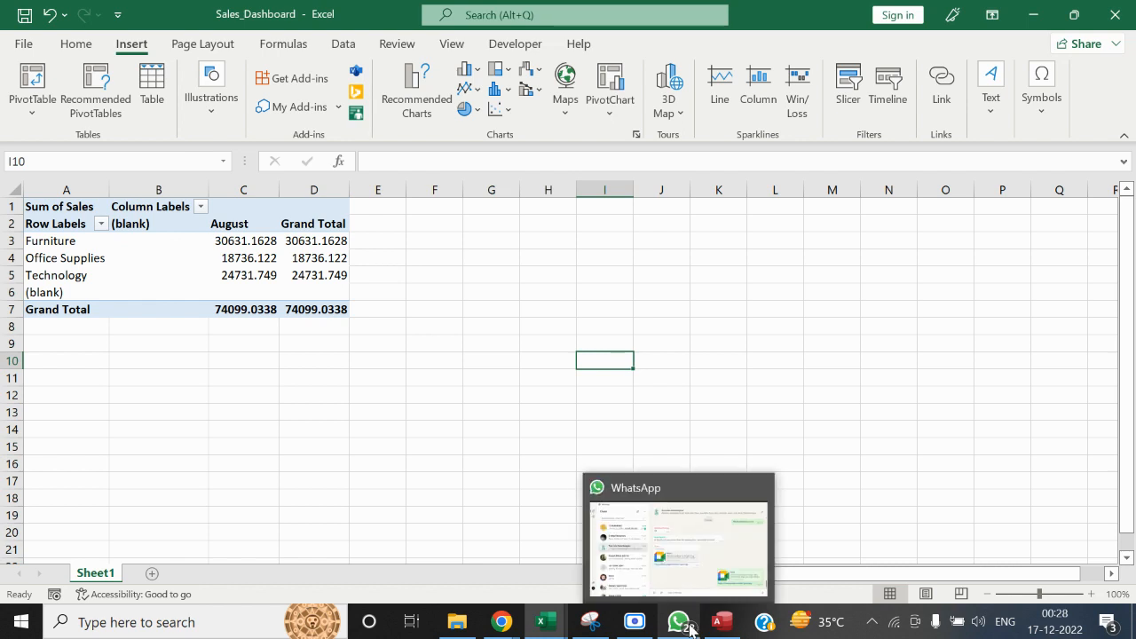
mouse_move(470, 626)
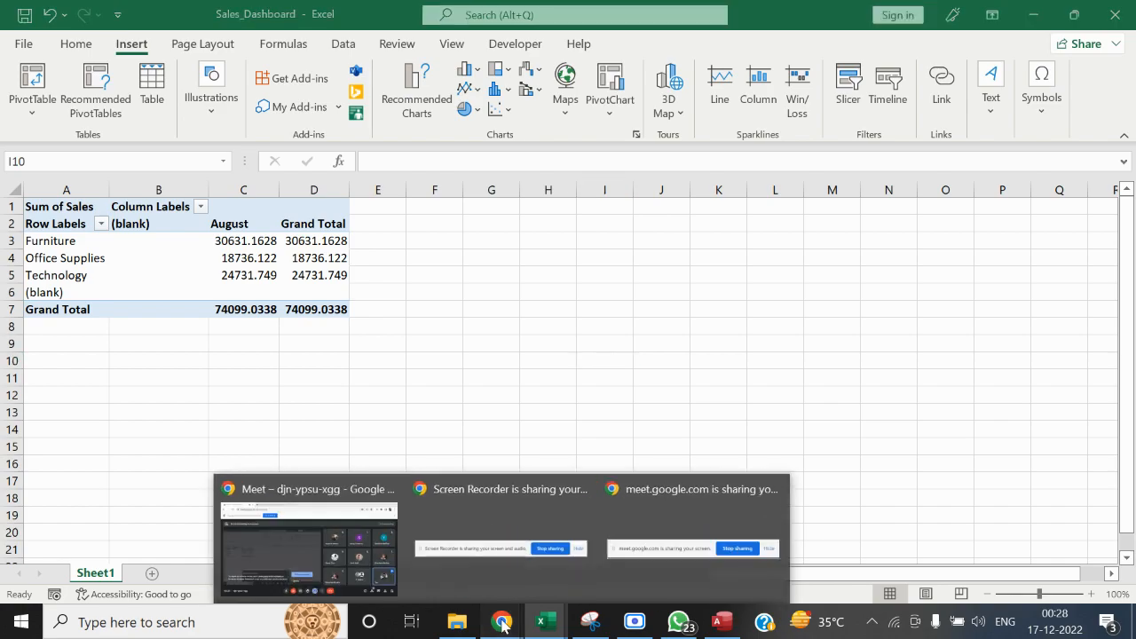
left_click(335, 557)
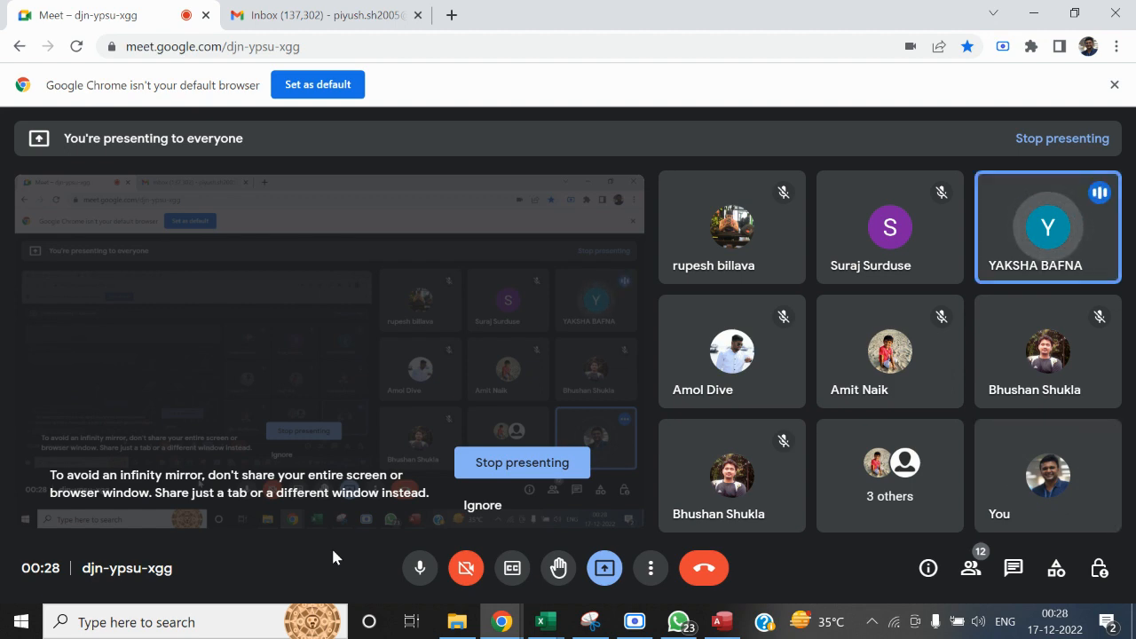
Return to the Sales_Dashboard workbook in Excel and dismiss the Google Chrome presenting notification
key("alt+Tab")
key("alt+Tab")
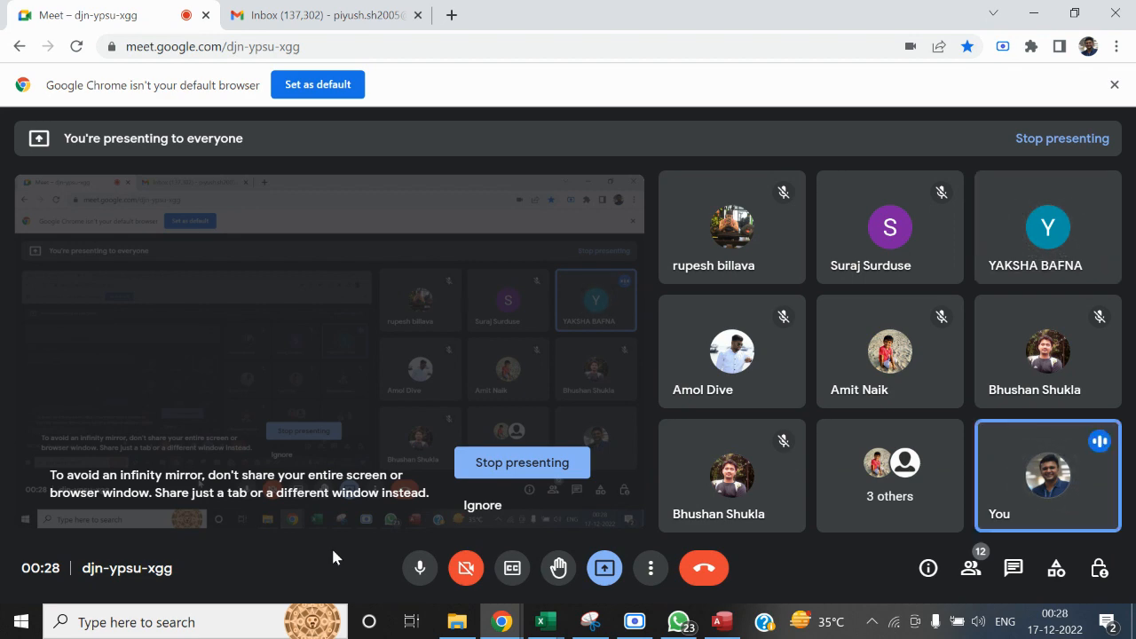
key("alt+Tab")
key("alt+Tab")
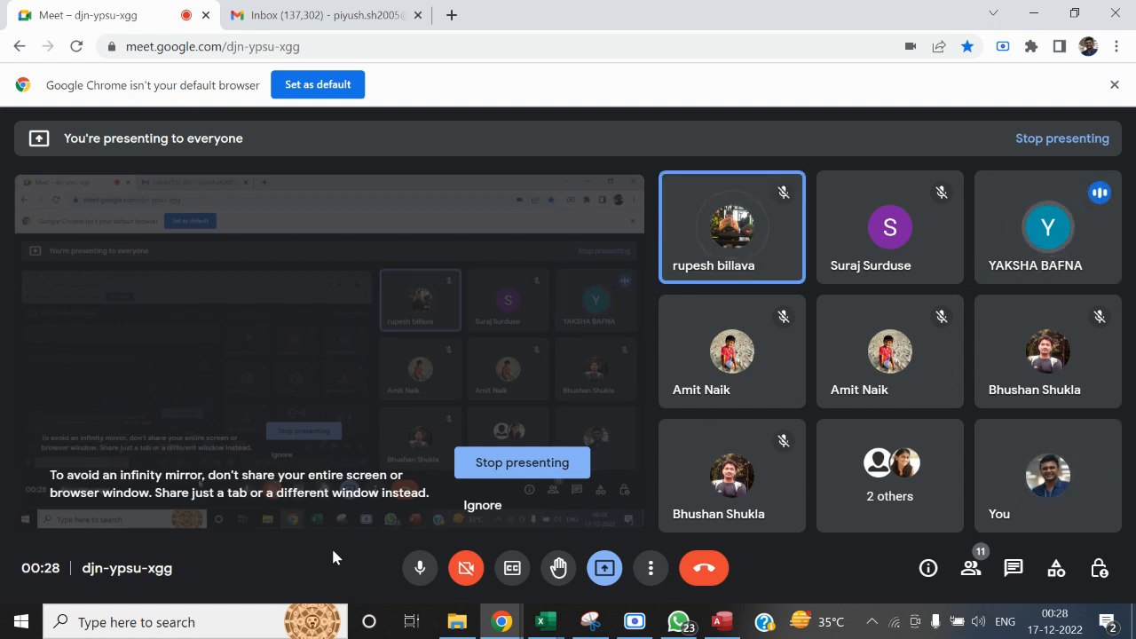
key("alt+Tab")
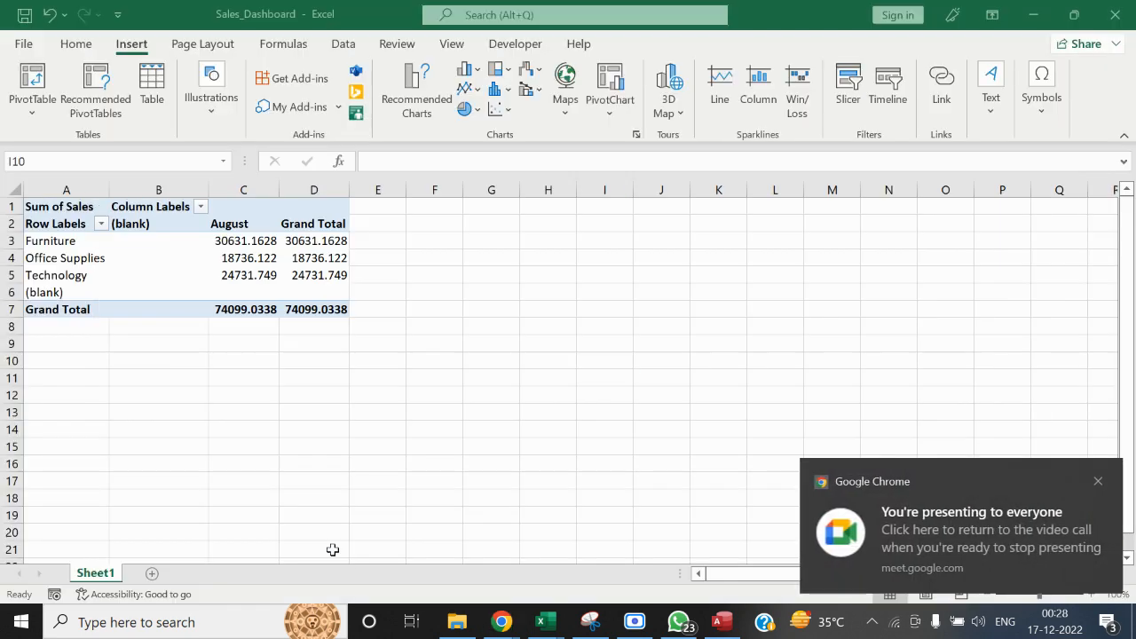
left_click(1097, 481)
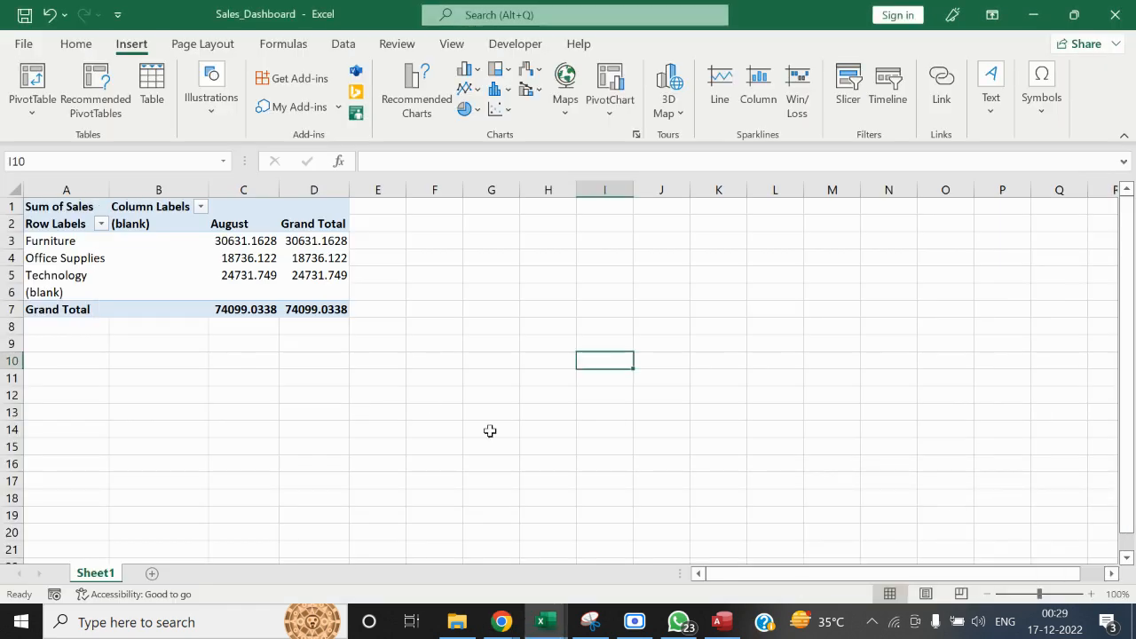
Switch to the Book1 workbook and label the database cylinder "Working Template" in cell D12
mouse_move(544, 623)
left_click(428, 577)
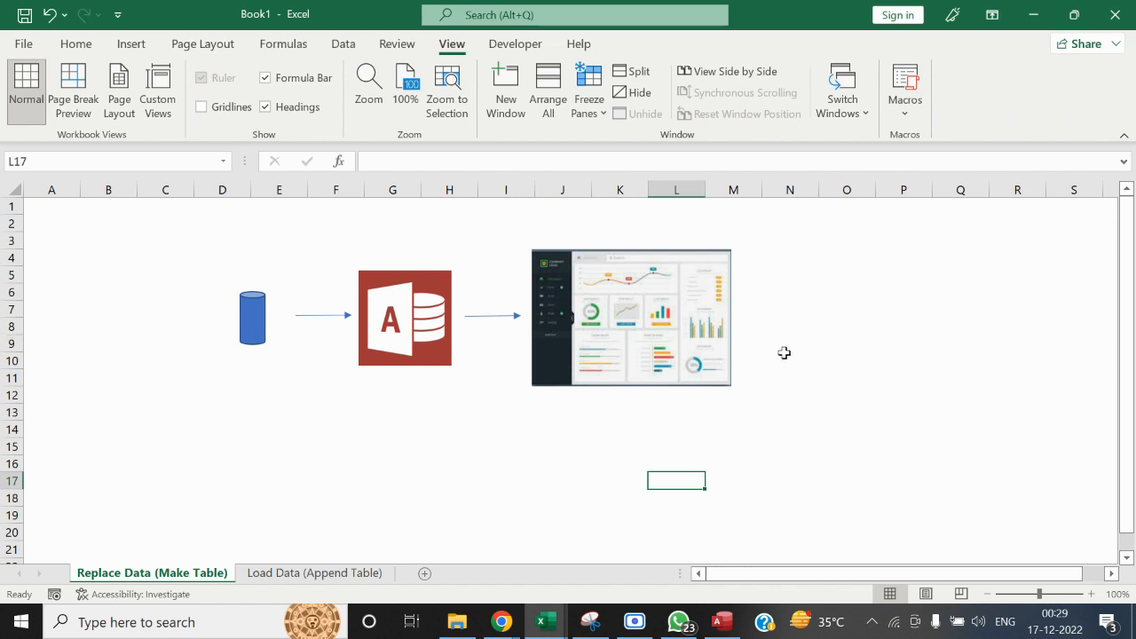
key("alt+Tab")
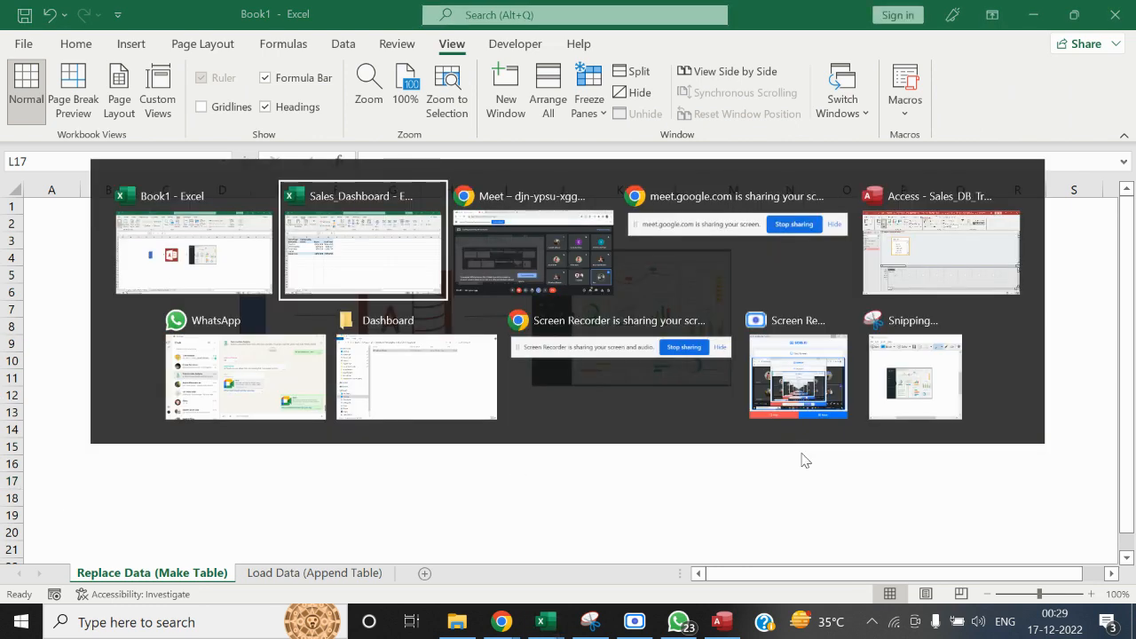
key("alt+Tab")
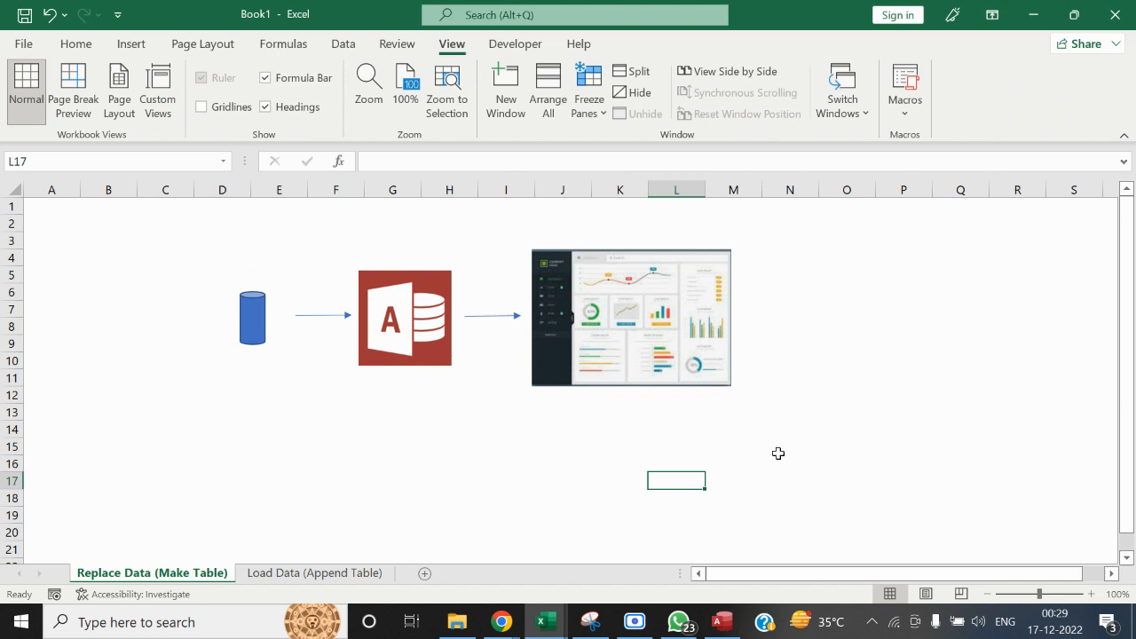
left_click(188, 408)
key("Up")
key("Right")
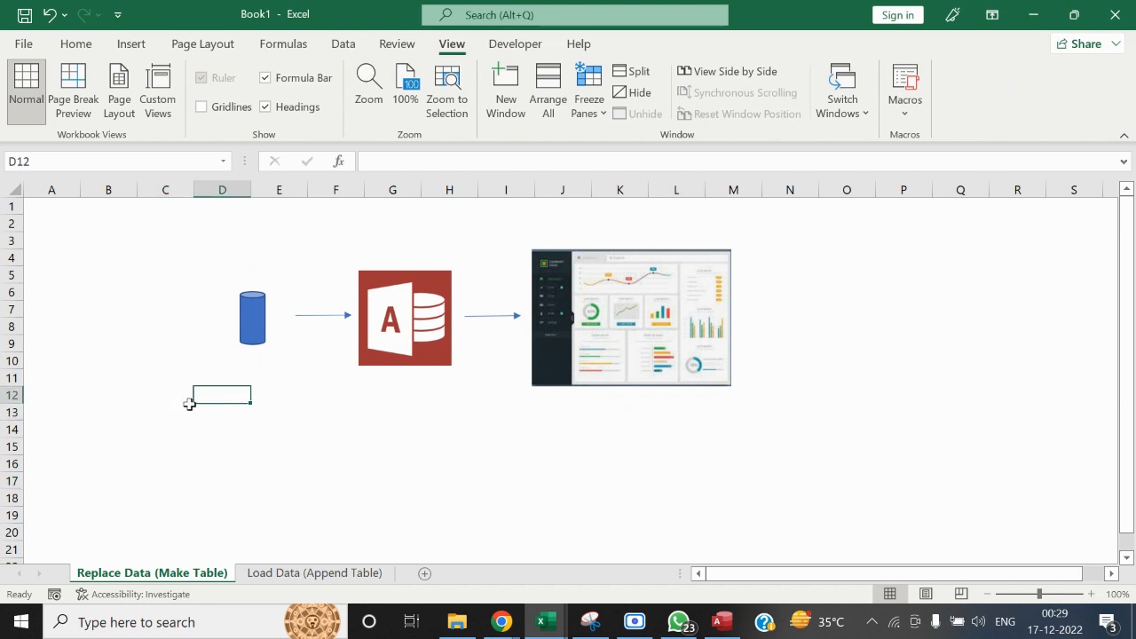
type("Working")
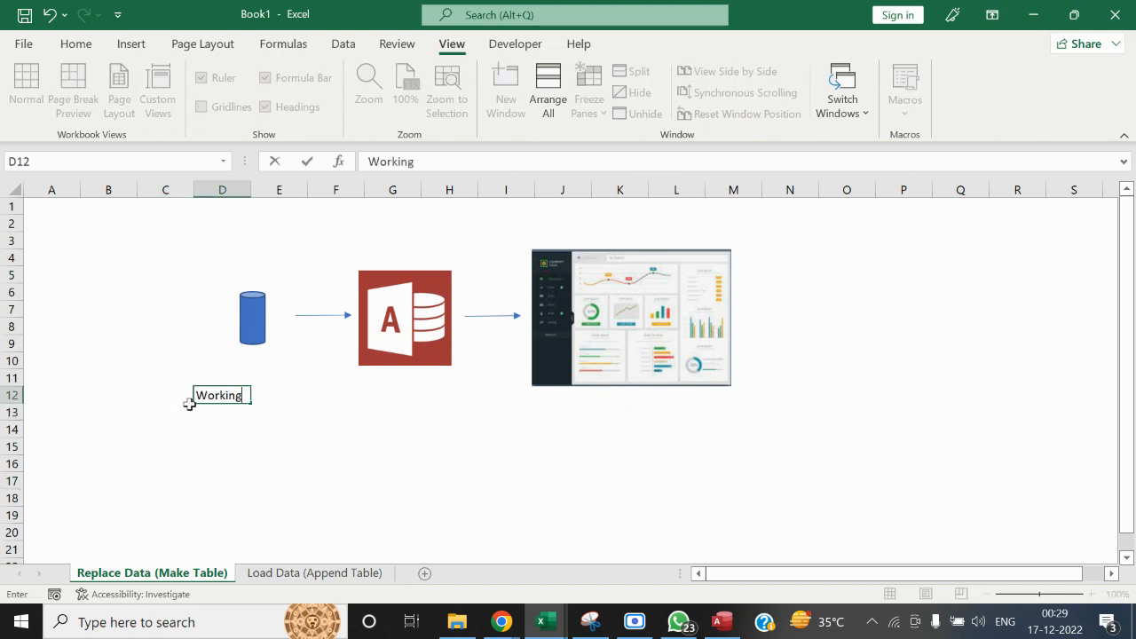
type(" Template")
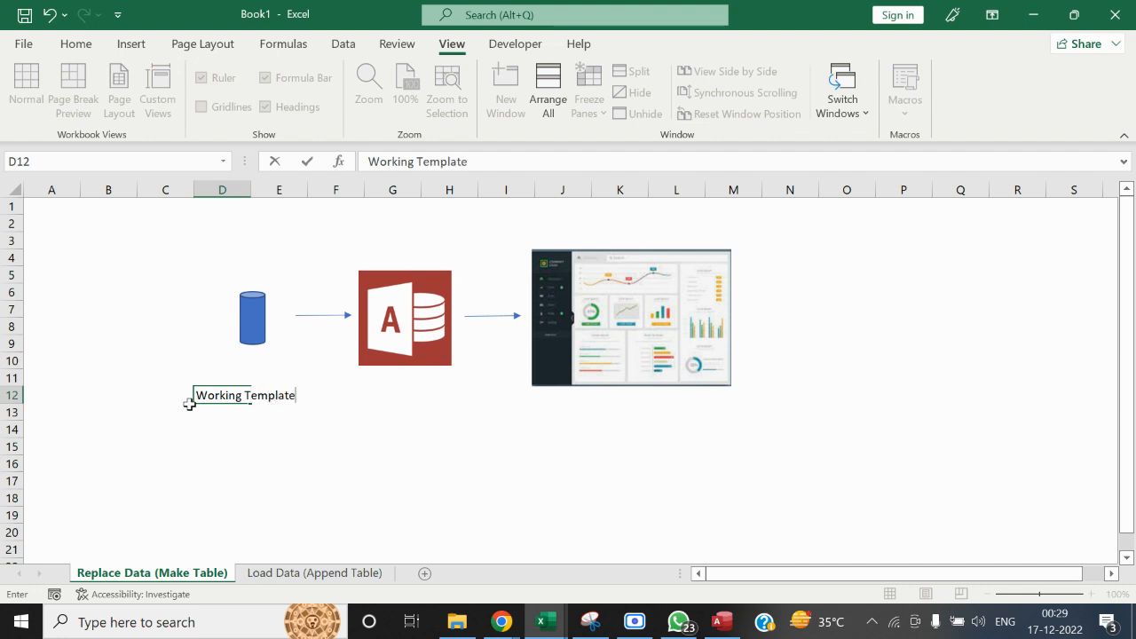
key("Tab")
Enter the label "Run Make table query" in cell G12 beneath the Access logo
key("Right")
key("Right")
key("Right")
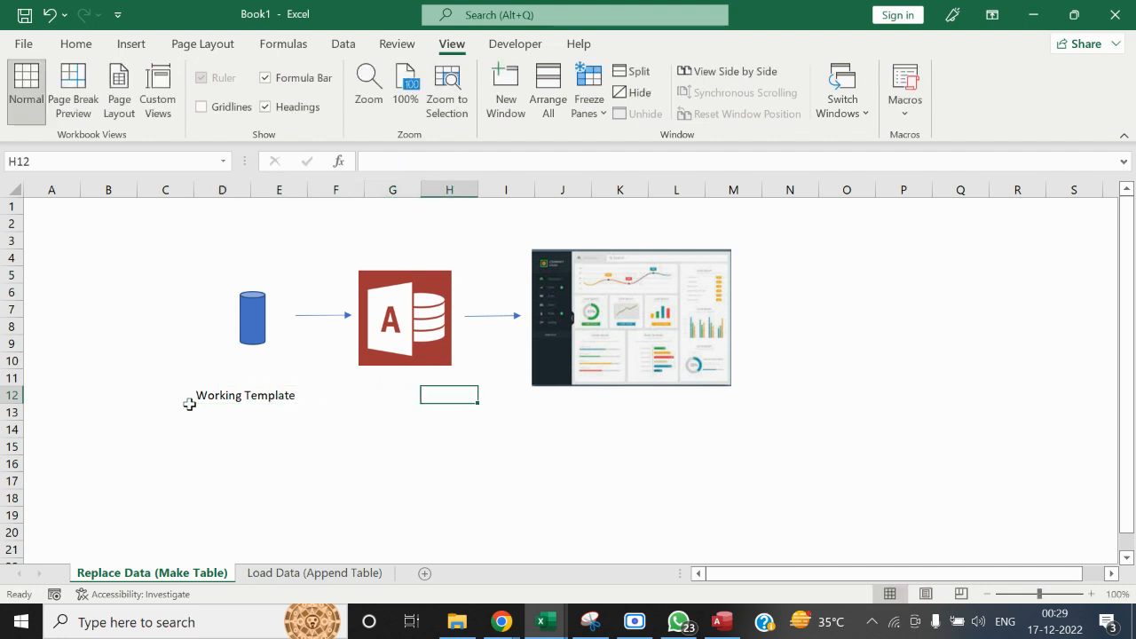
key("Left")
type("Run quer")
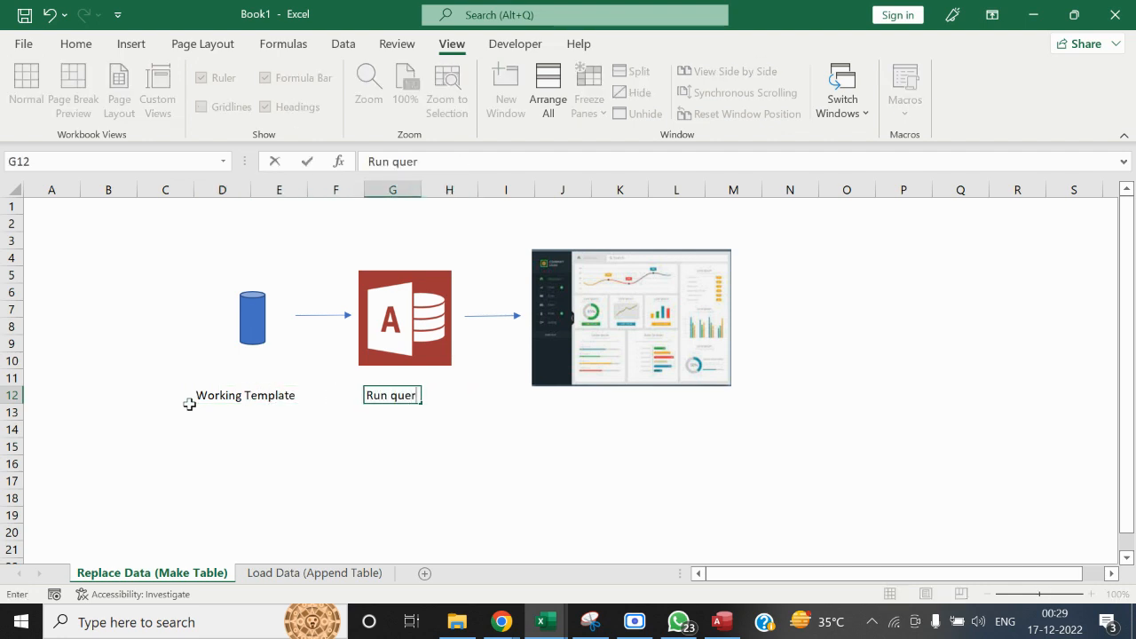
key("BackSpace")
key("BackSpace")
key("BackSpace")
key("BackSpace")
type("Make table quer")
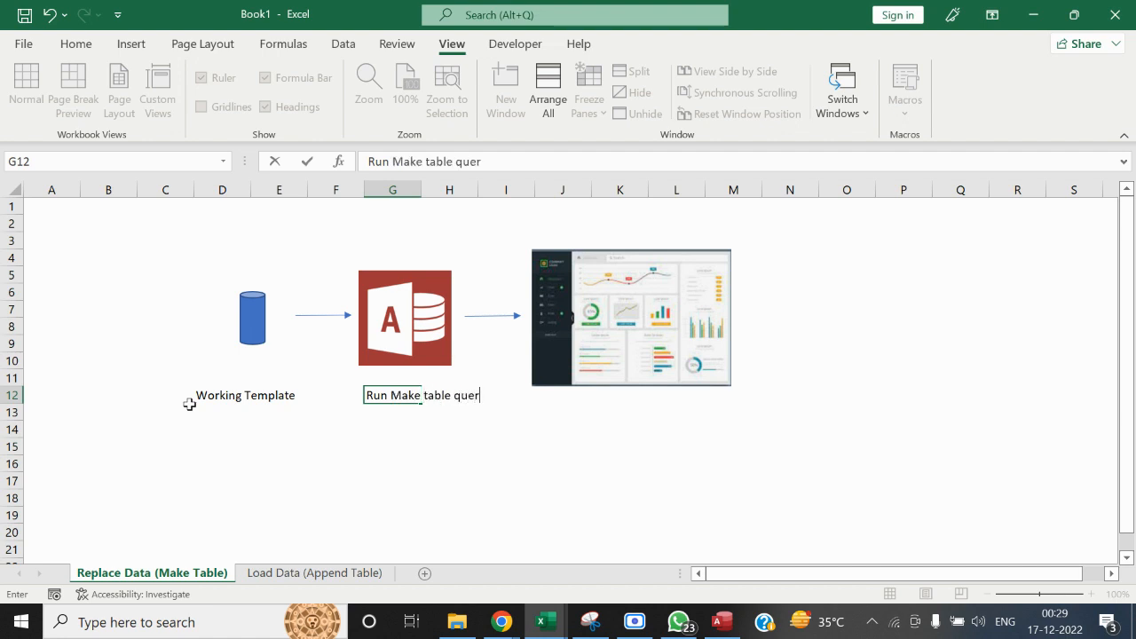
type("ty")
key("BackSpace")
key("BackSpace")
type("y")
key("Tab")
key("Tab")
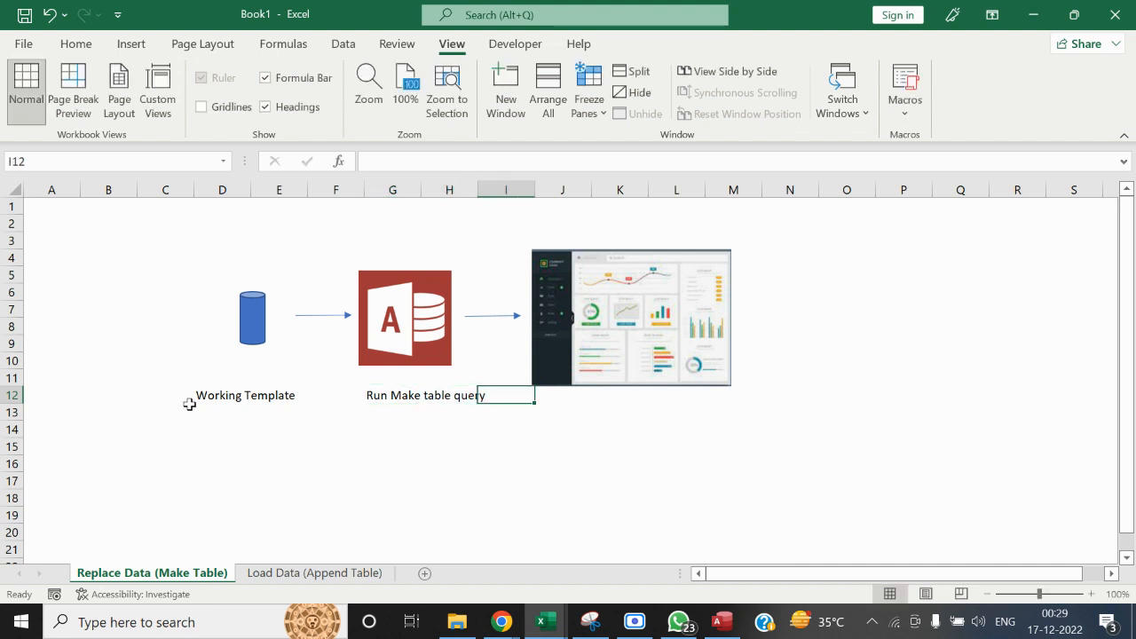
Enter the label "Refresh Dashboard" in cell K12 beneath the dashboard picture
key("Down")
key("Up")
key("Right")
key("Down")
key("Right")
key("Up")
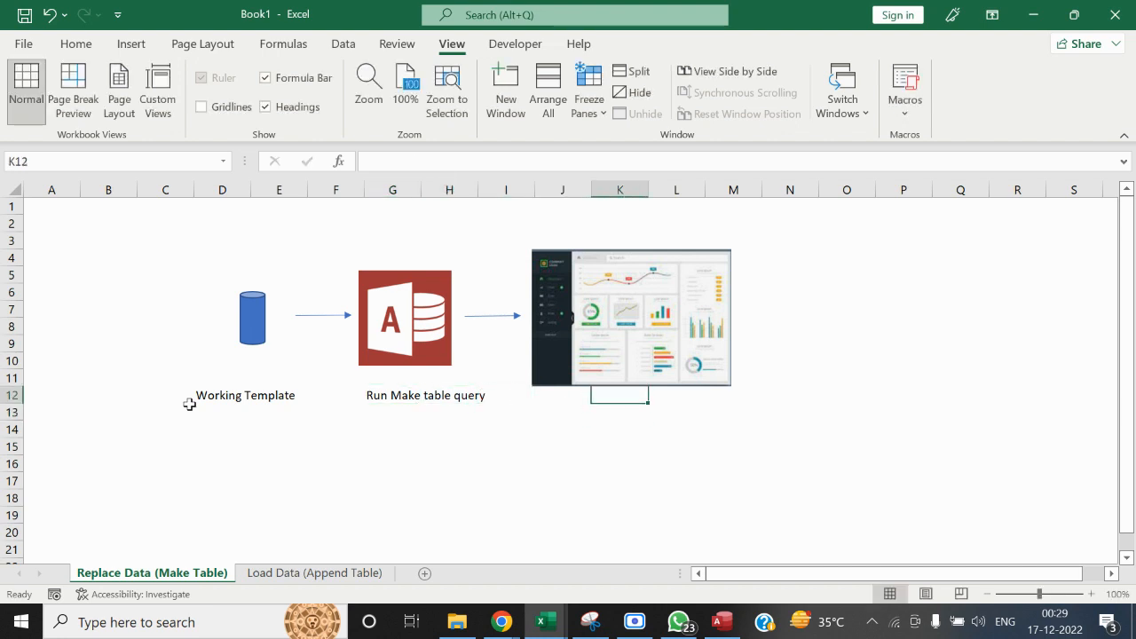
type("Refresh")
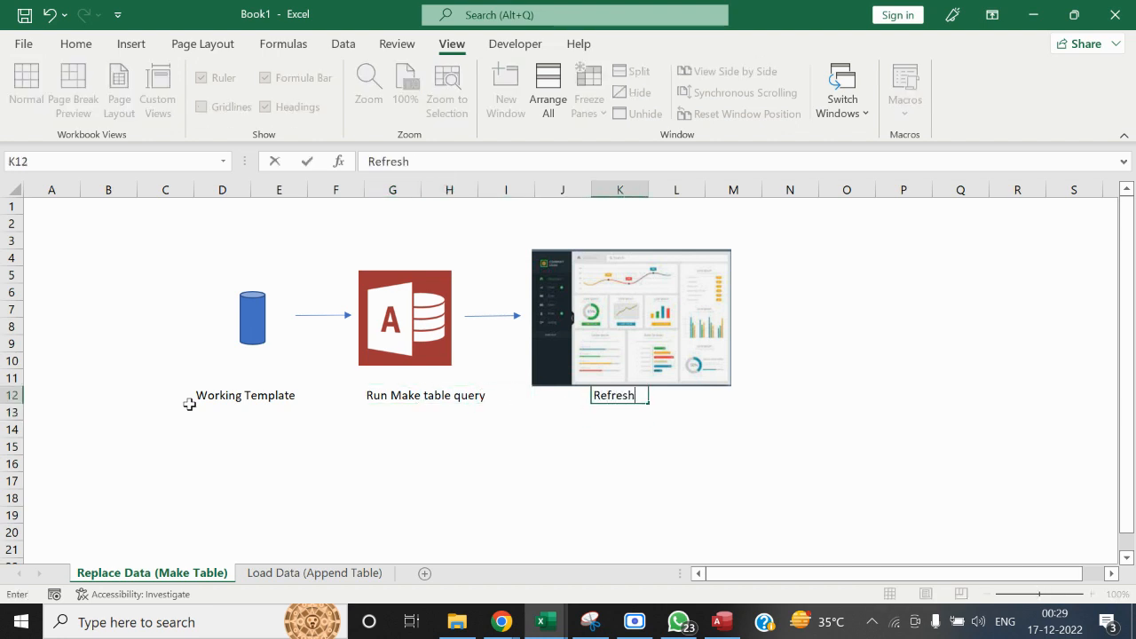
type(" Dashbnoard")
key("Tab")
left_click(346, 476)
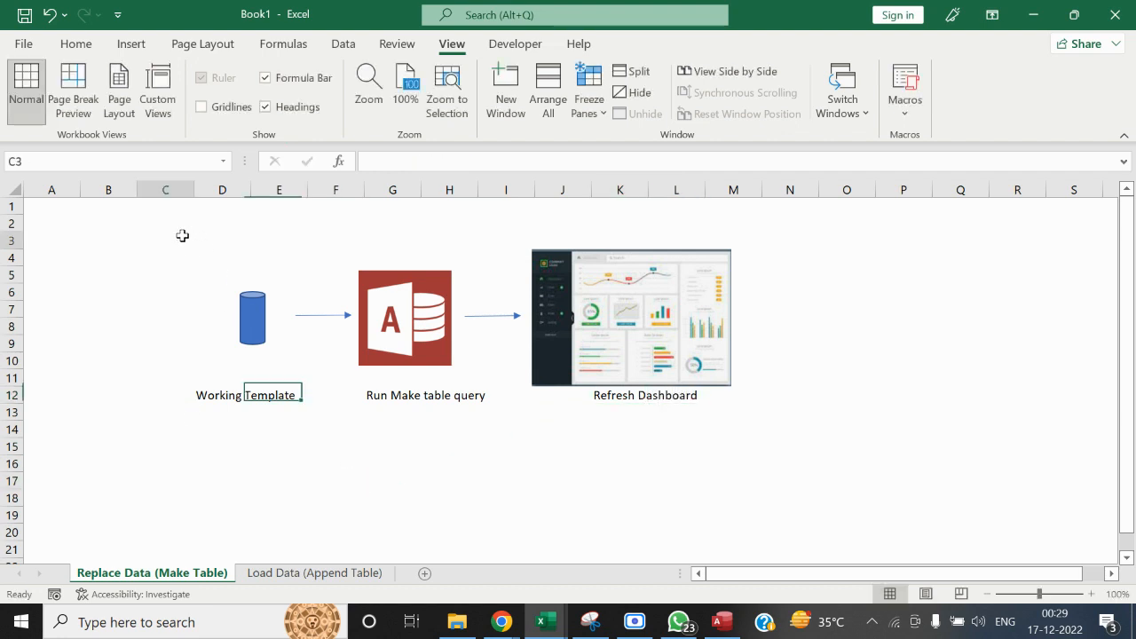
Highlight the whole labelled process diagram by selecting C3:N15, and clear the selection
left_click_drag(183, 237, 790, 448)
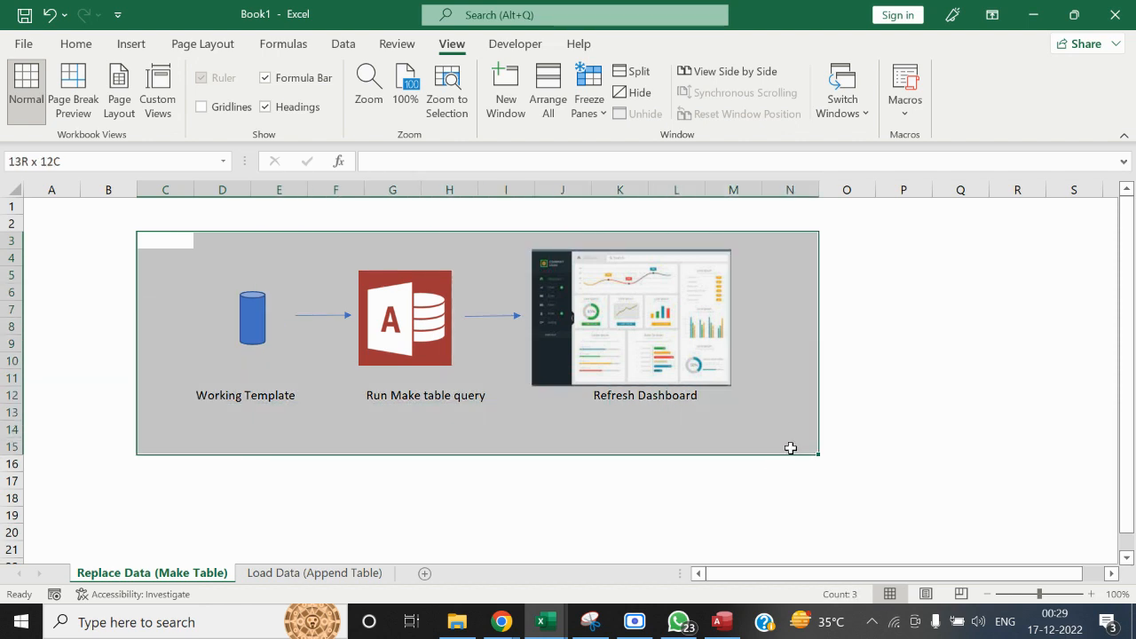
left_click(483, 398)
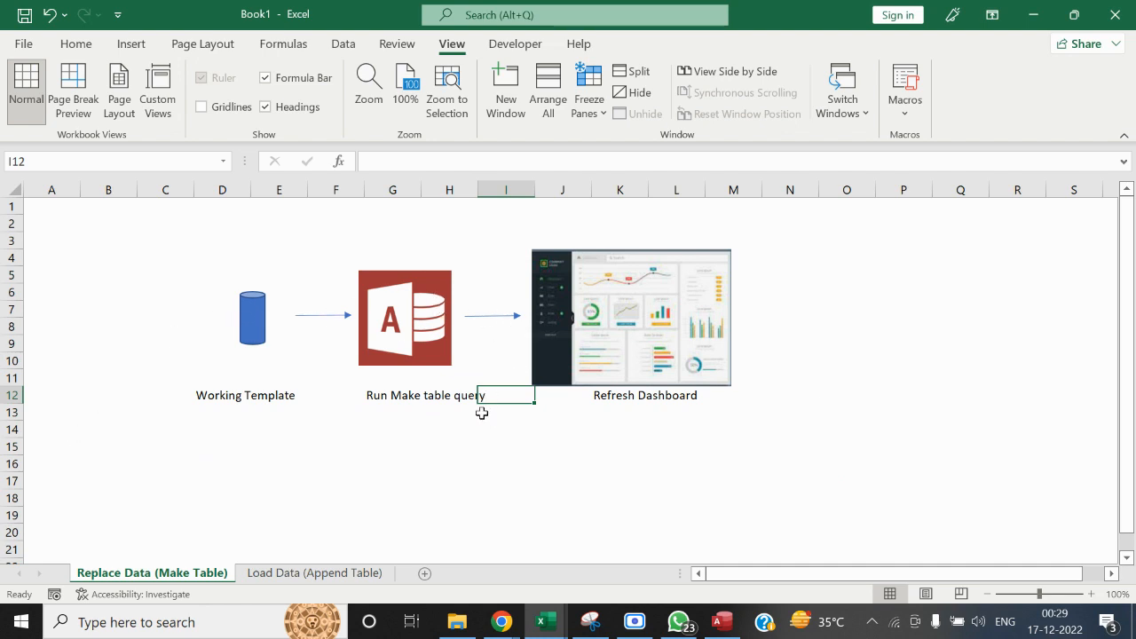
right_click(480, 460)
Glance at the Replace_Data query in Access, and close the Sales_Dashboard workbook in Excel, saving its changes
left_click(726, 622)
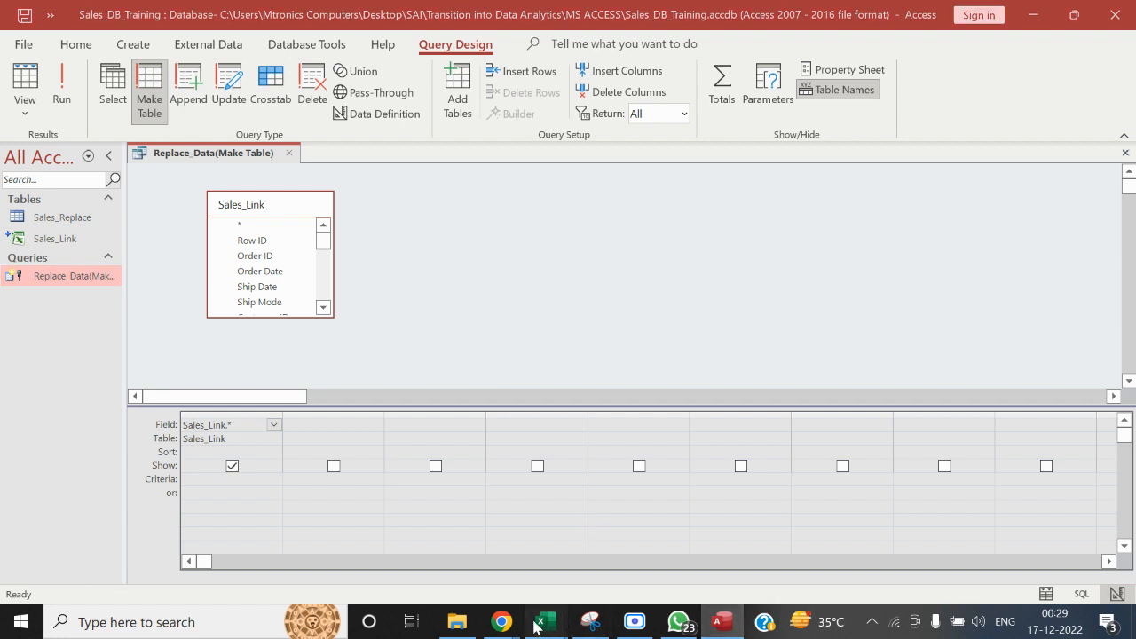
mouse_move(538, 625)
left_click(719, 572)
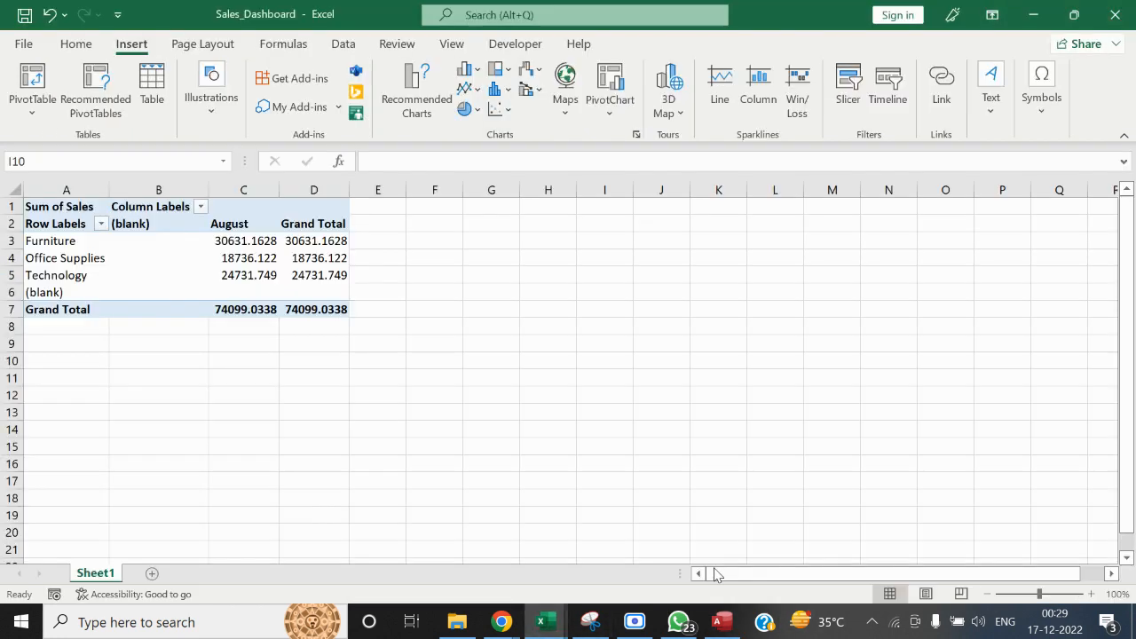
left_click(1116, 16)
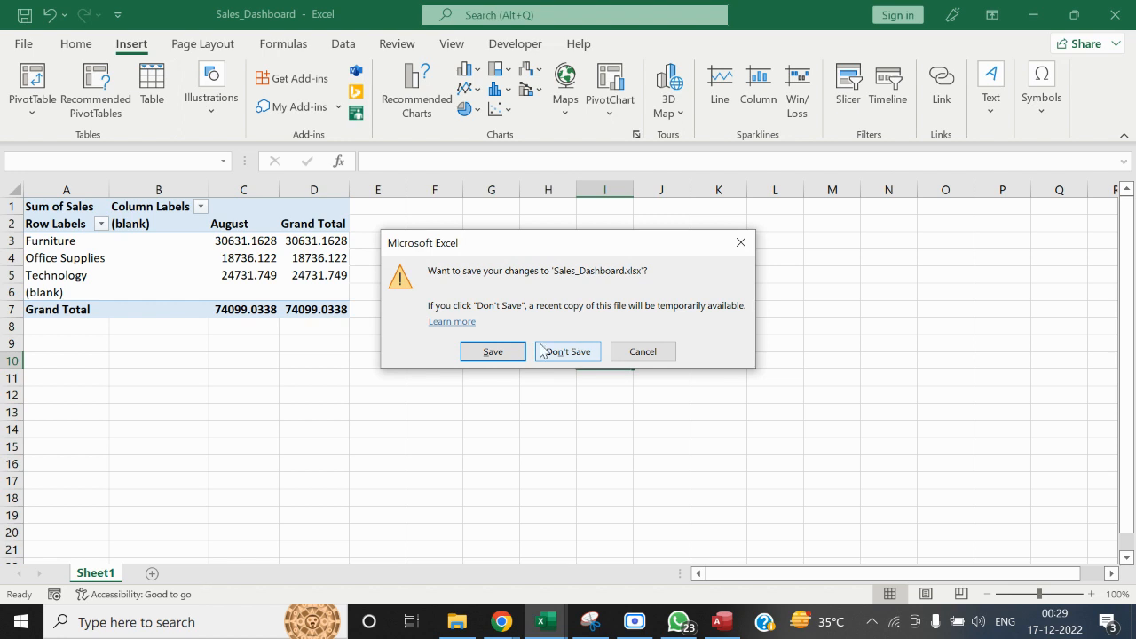
left_click(501, 350)
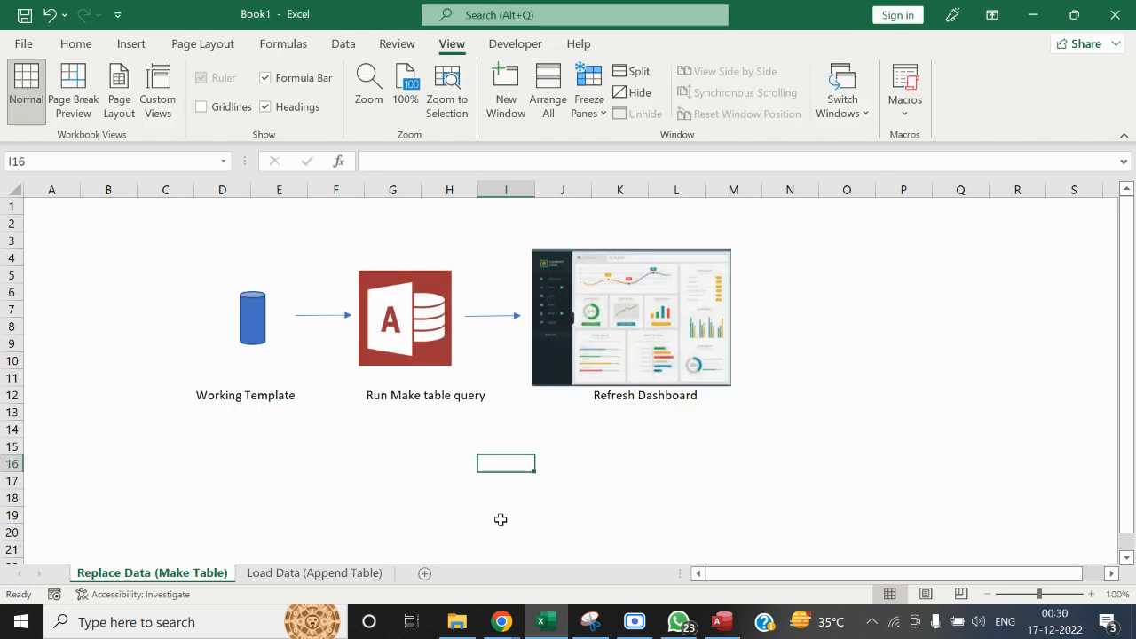
Show the Load Data (Append Table) sheet, and select the Working_Template workbook in the MS ACCESS folder in File Explorer
left_click(326, 577)
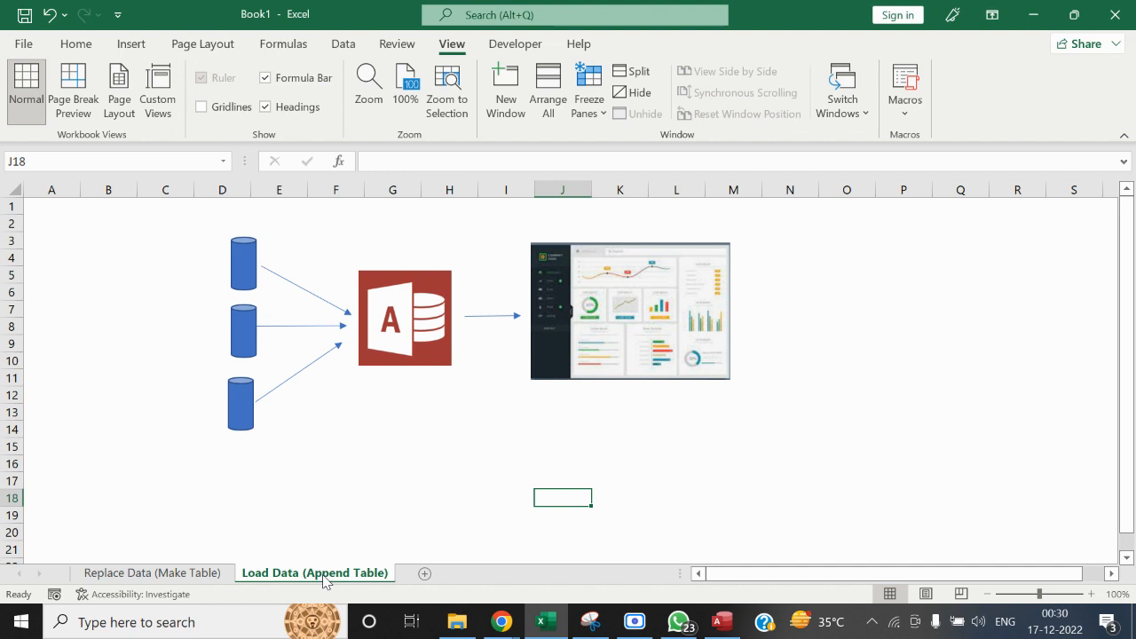
left_click(457, 621)
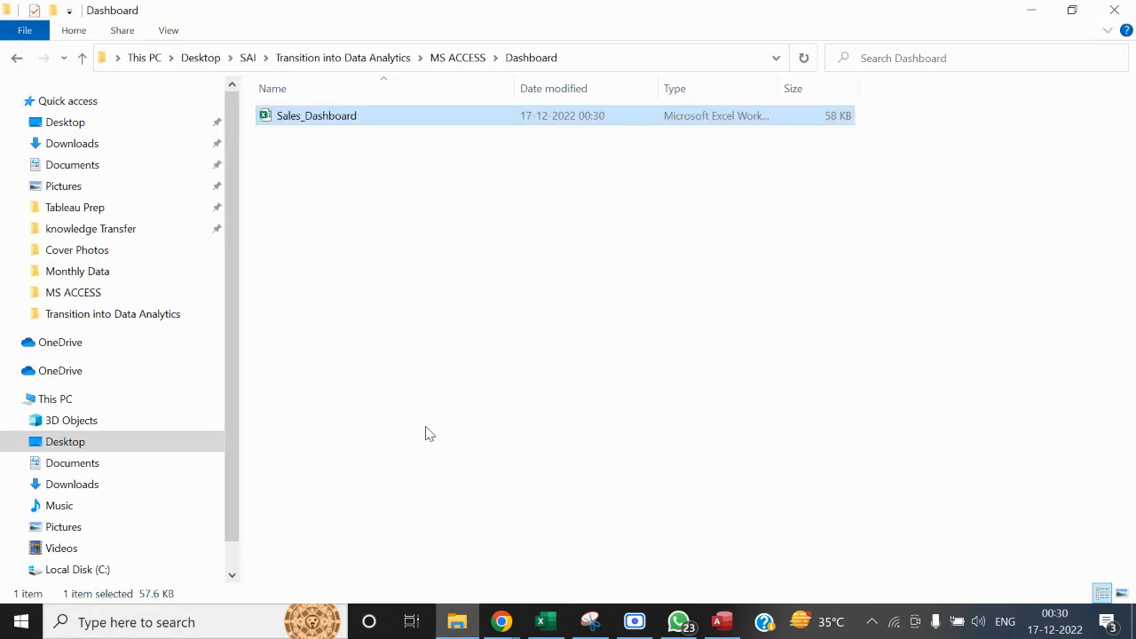
left_click(445, 64)
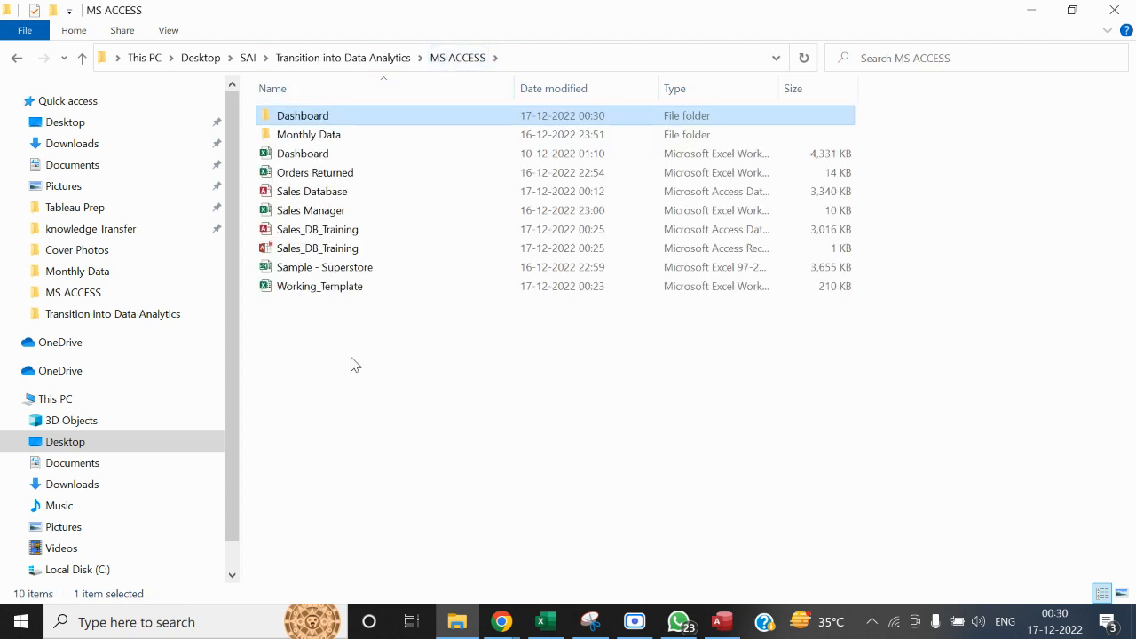
left_click(332, 296)
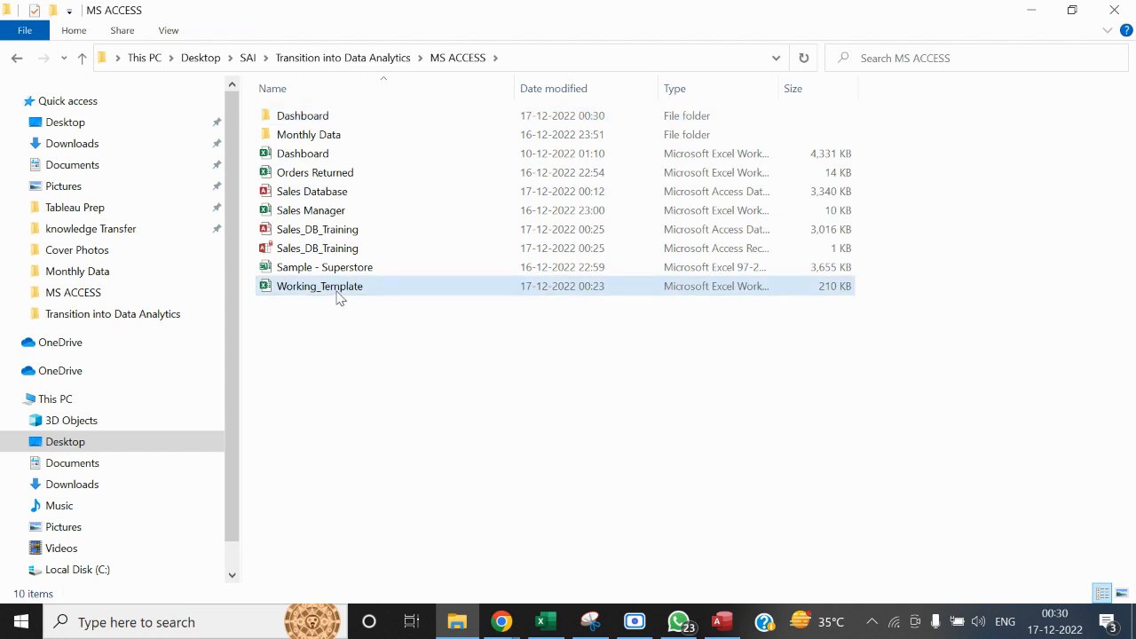
left_click(336, 295)
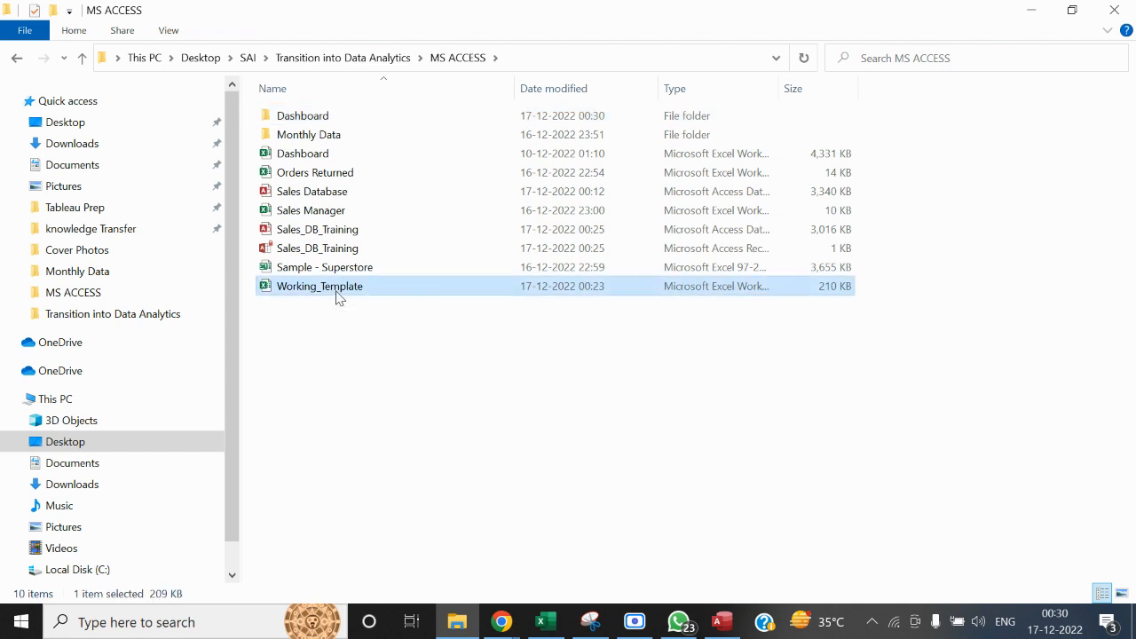
Look at the append diagram in Book1 again and return to Working_Template in File Explorer's MS ACCESS folder
key("alt+Tab")
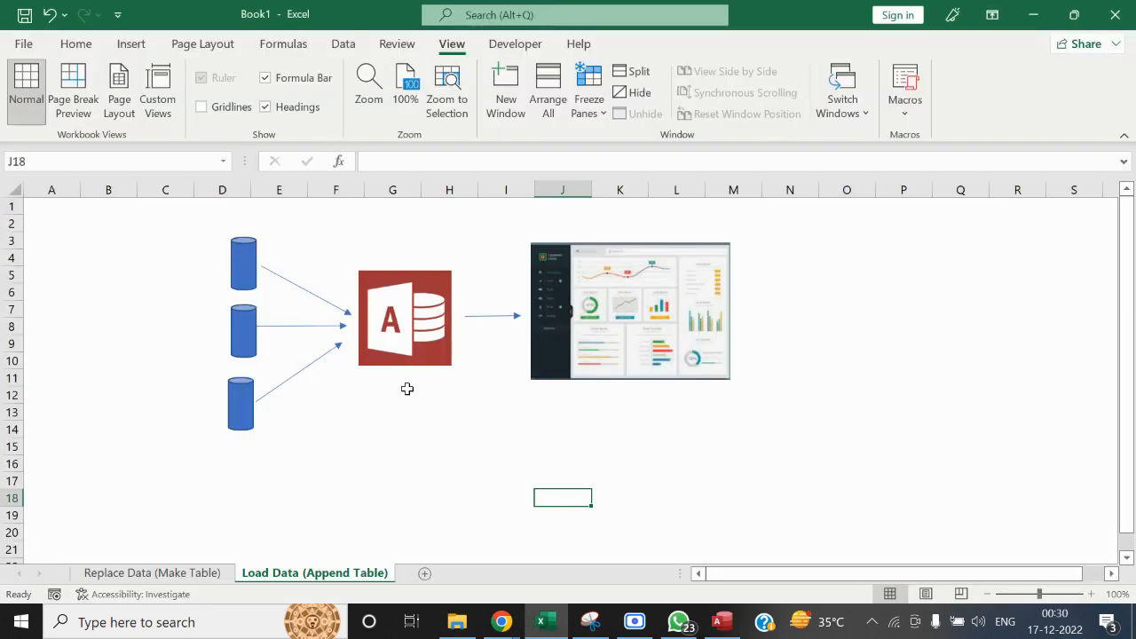
key("alt+Tab")
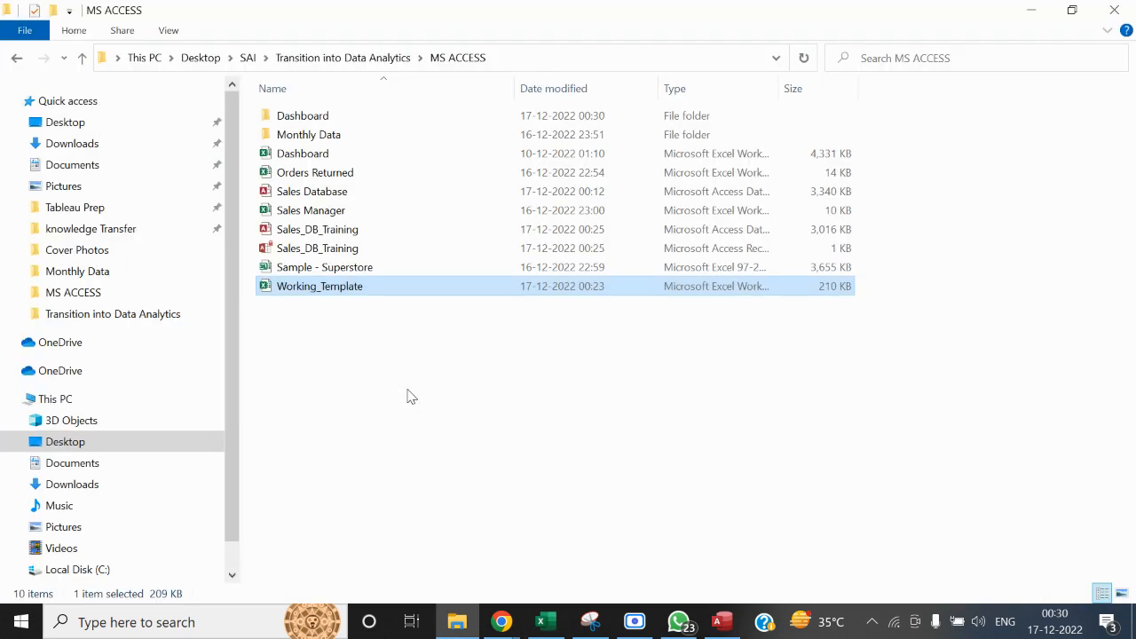
left_click(367, 287)
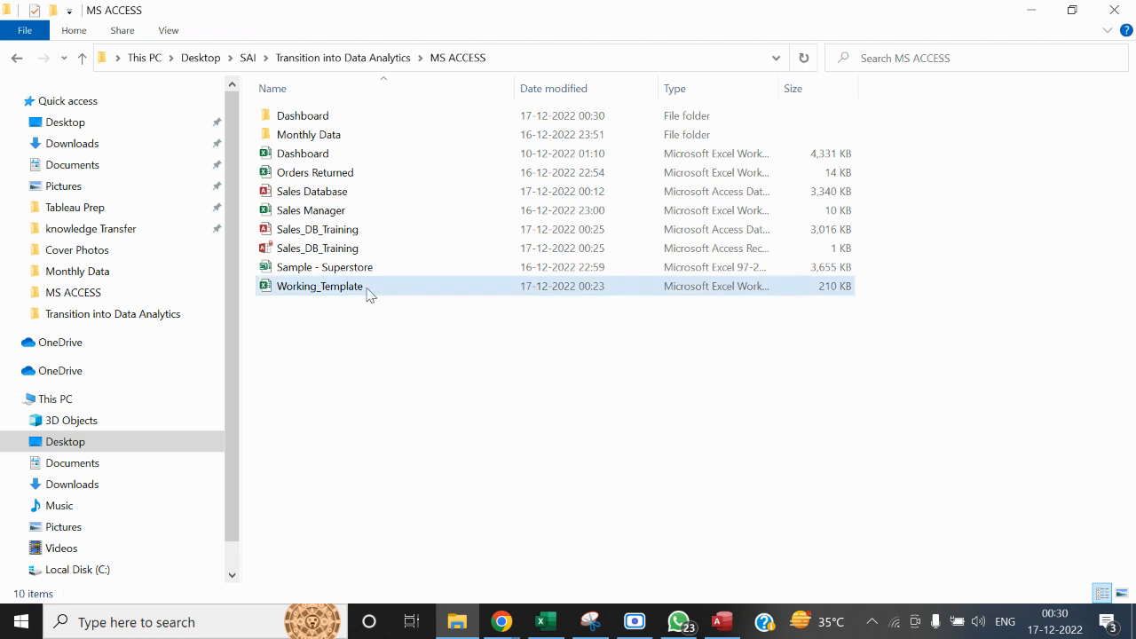
Duplicate the Working_Template workbook in the MS ACCESS folder and rename the copy Working_Template - Append
key("ctrl+c")
key("ctrl+v")
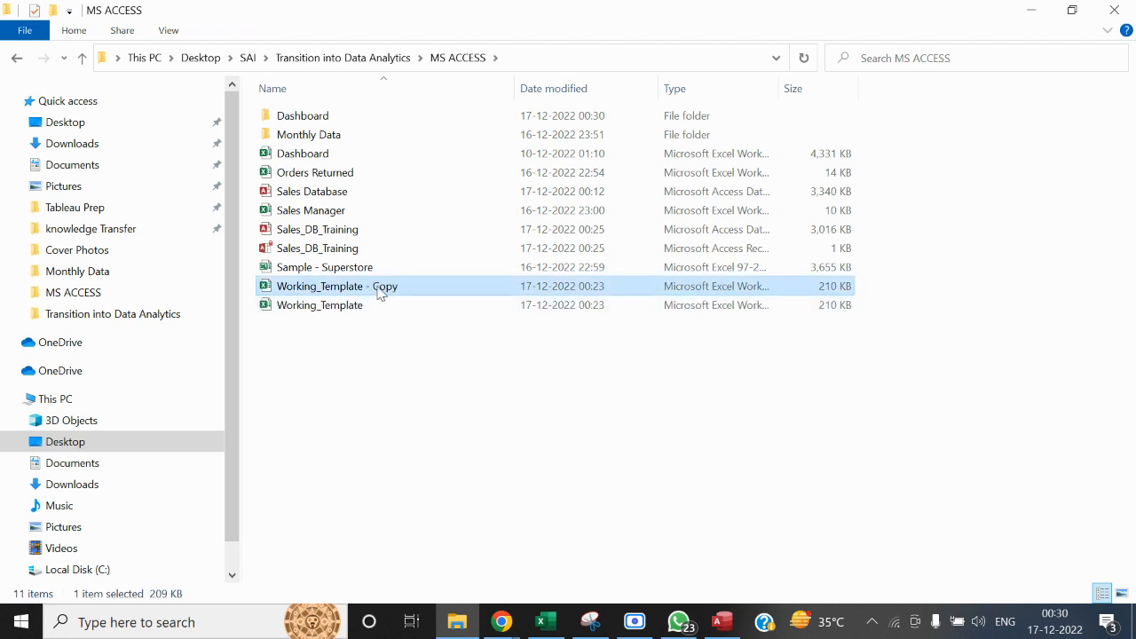
right_click(382, 293)
left_click(433, 562)
key("End")
key("BackSpace")
key("BackSpace")
key("BackSpace")
key("BackSpace")
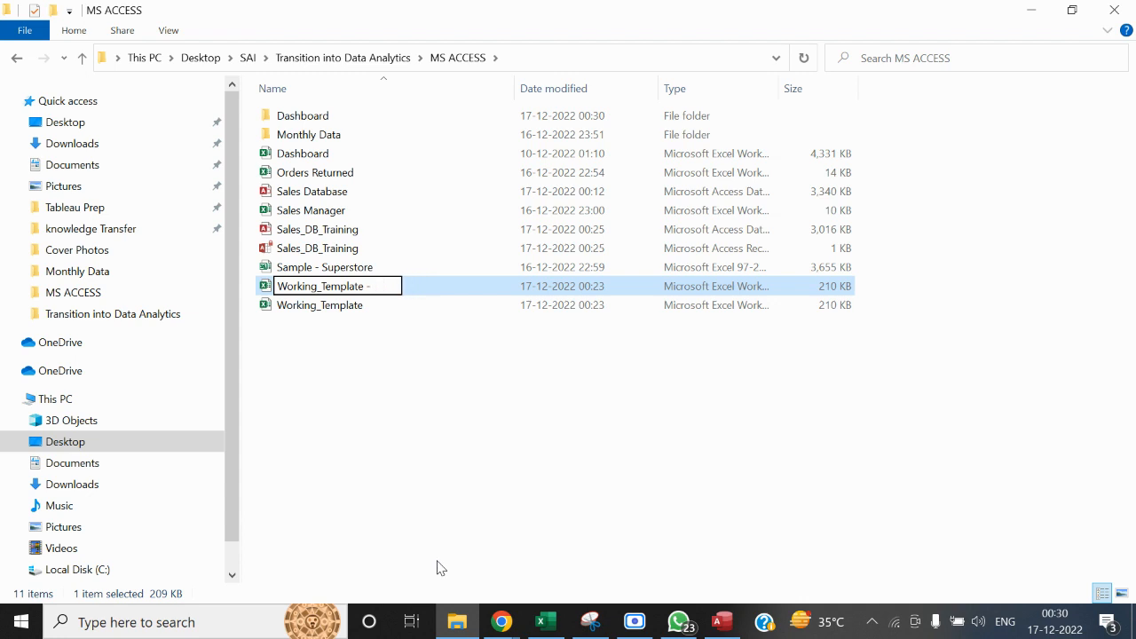
type("Append")
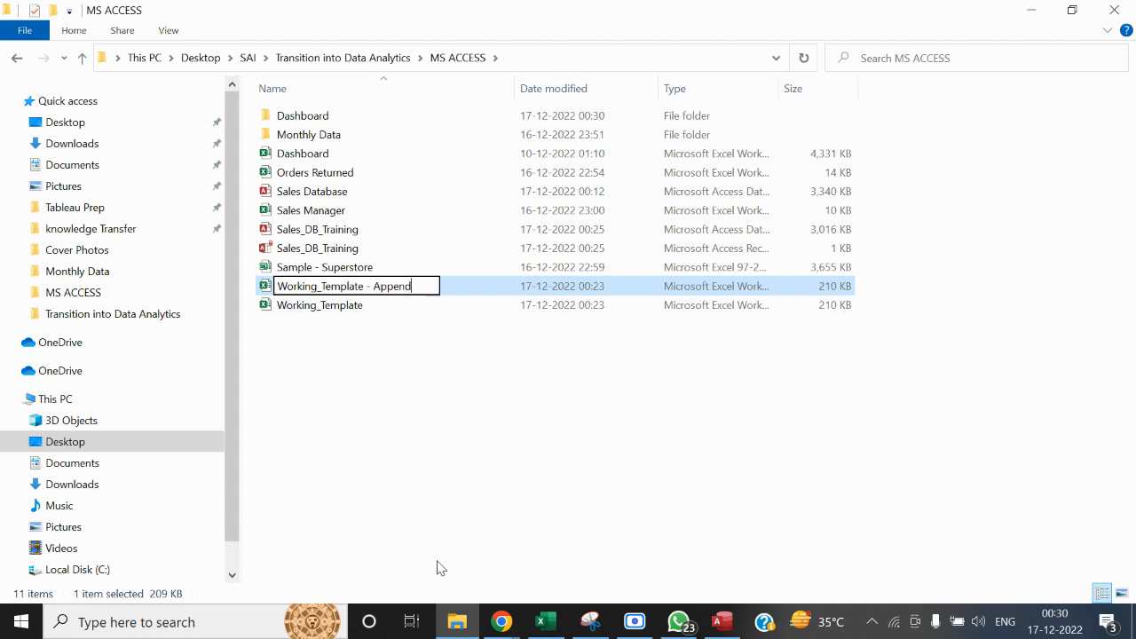
left_click(493, 497)
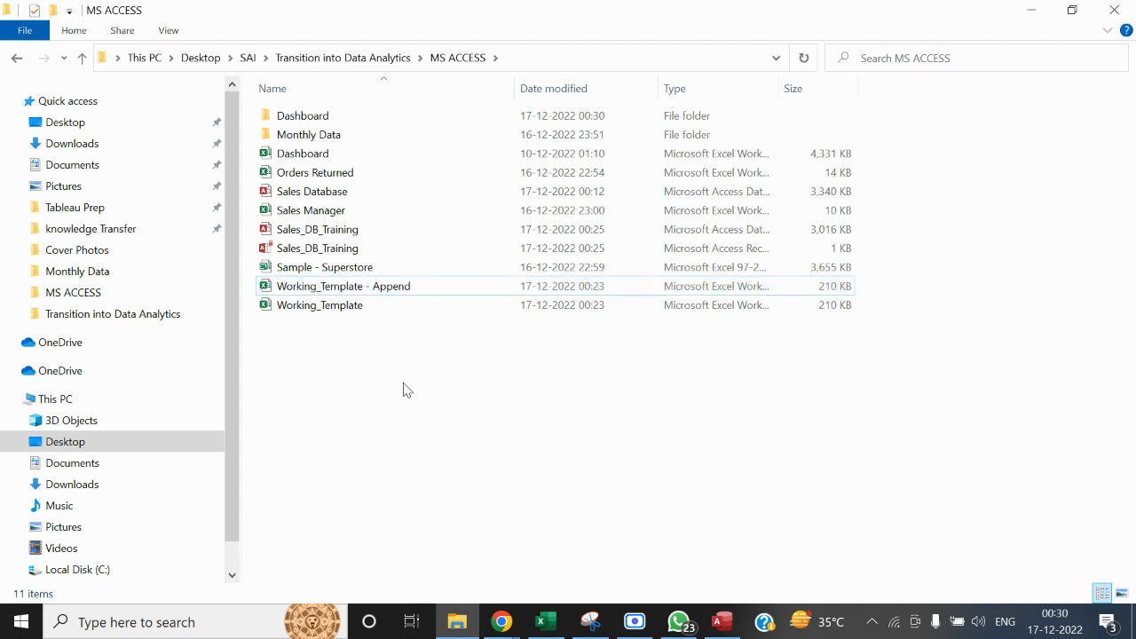
Open Working_Template - Append and delete all data records beneath the header row of Sheet1
left_click(376, 288)
key("alt+Tab")
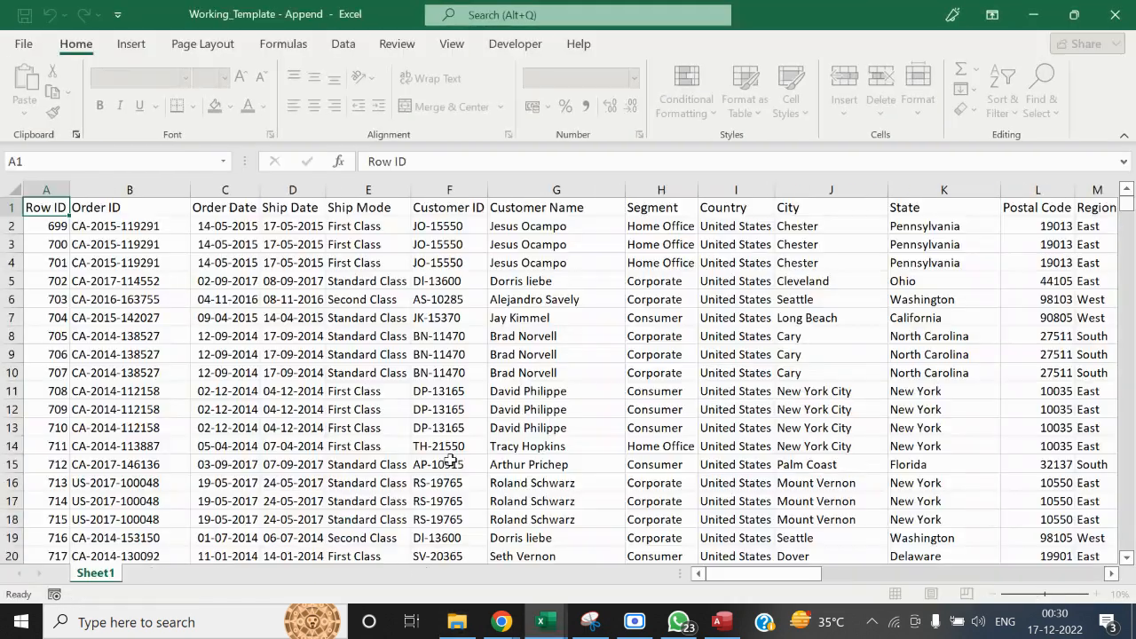
key("Right")
key("Down")
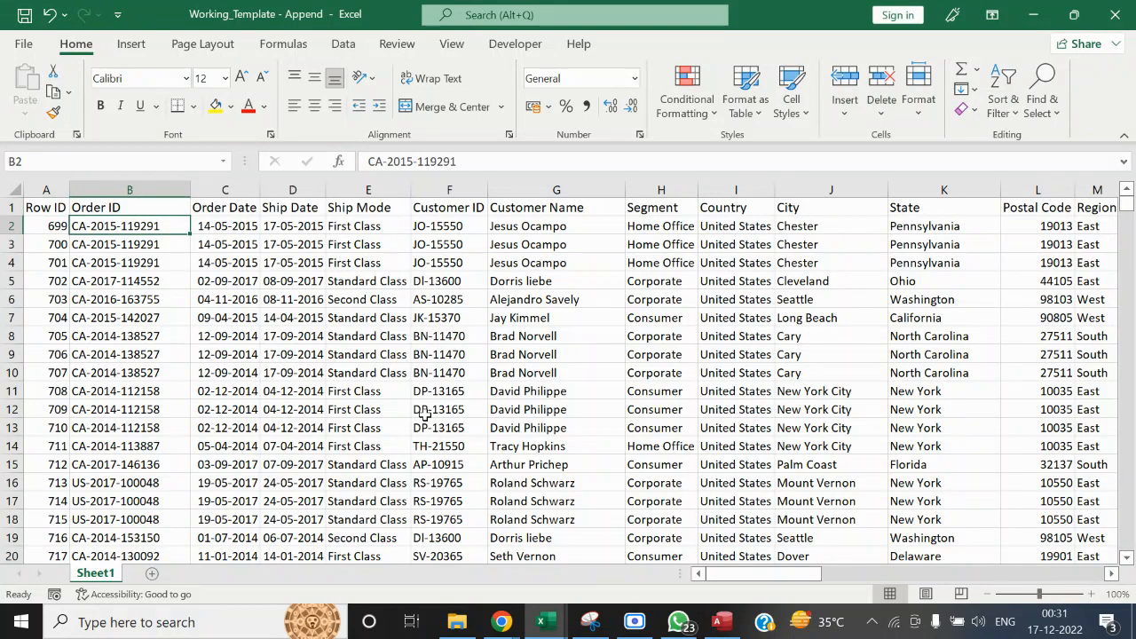
key("Up")
key("Left")
key("Down")
key("ctrl+shift+Right")
key("ctrl+shift+Down")
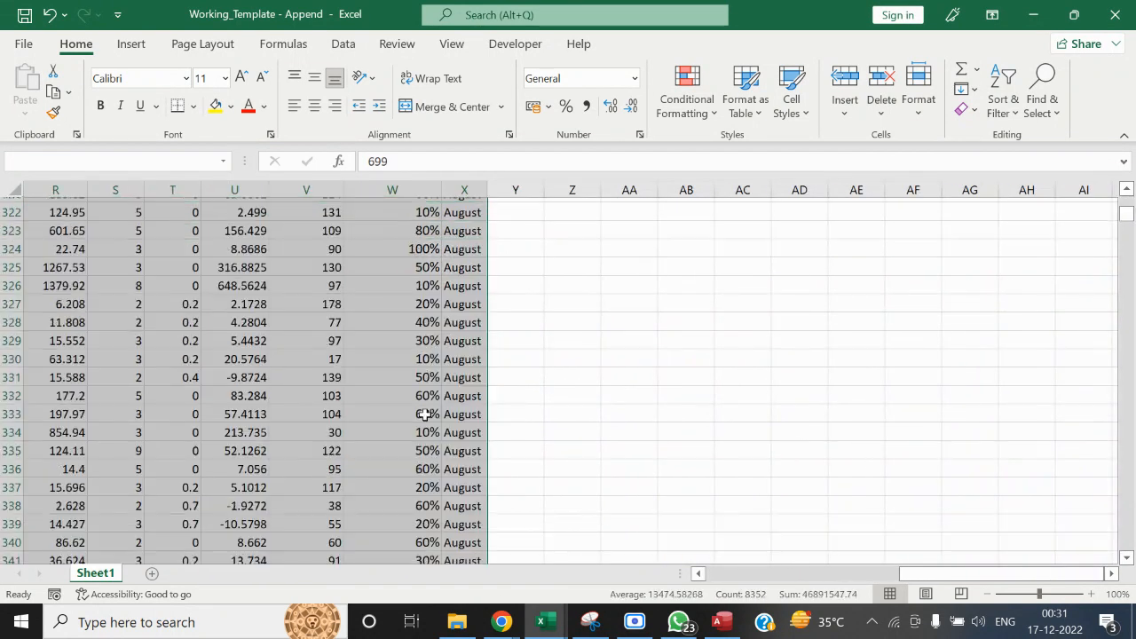
key("Delete")
key("ctrl+BackSpace")
key("ctrl+Home")
Open the June workbook from the Monthly Data folder and copy all Orders records from A2 down, without the headers
key("alt+Tab")
key("alt+Tab")
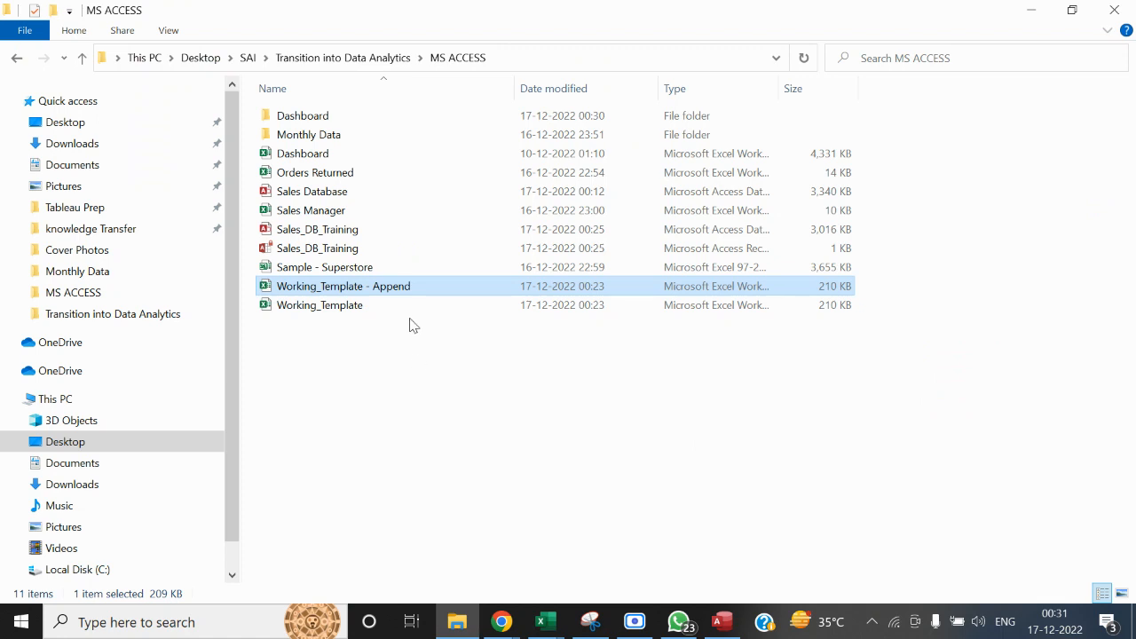
left_click(435, 393)
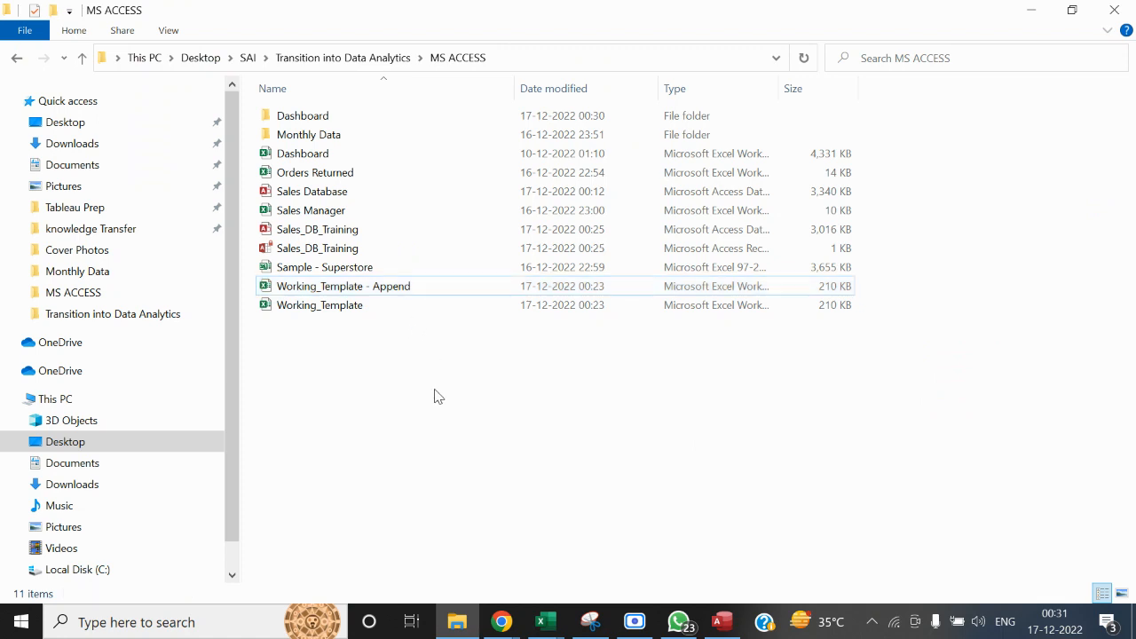
double_click(346, 139)
left_click(315, 161)
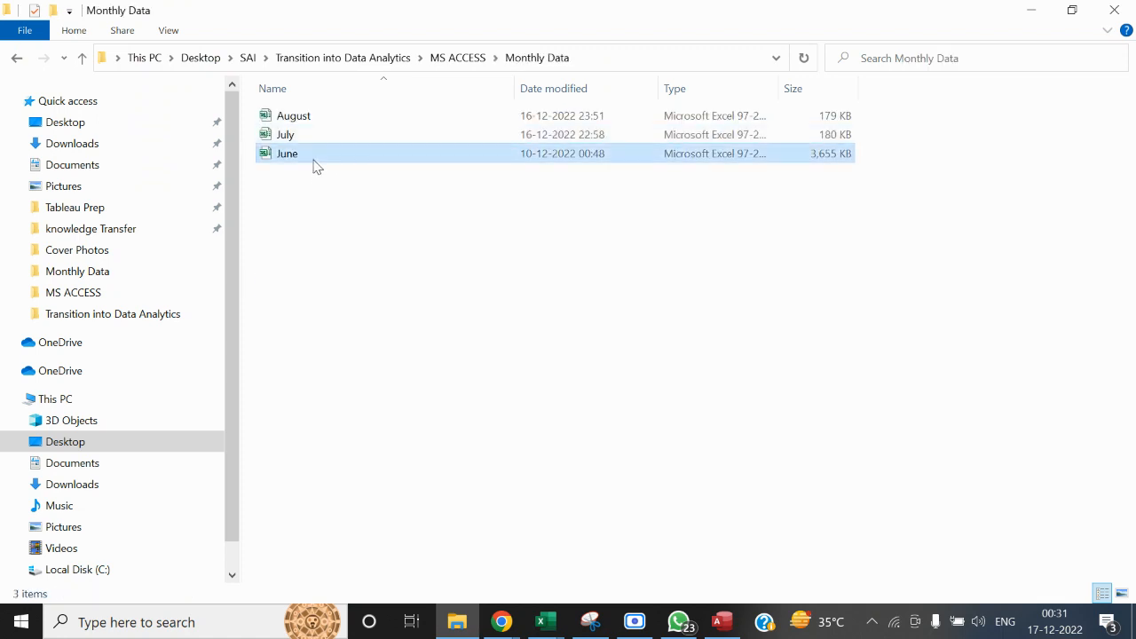
key("alt+Tab")
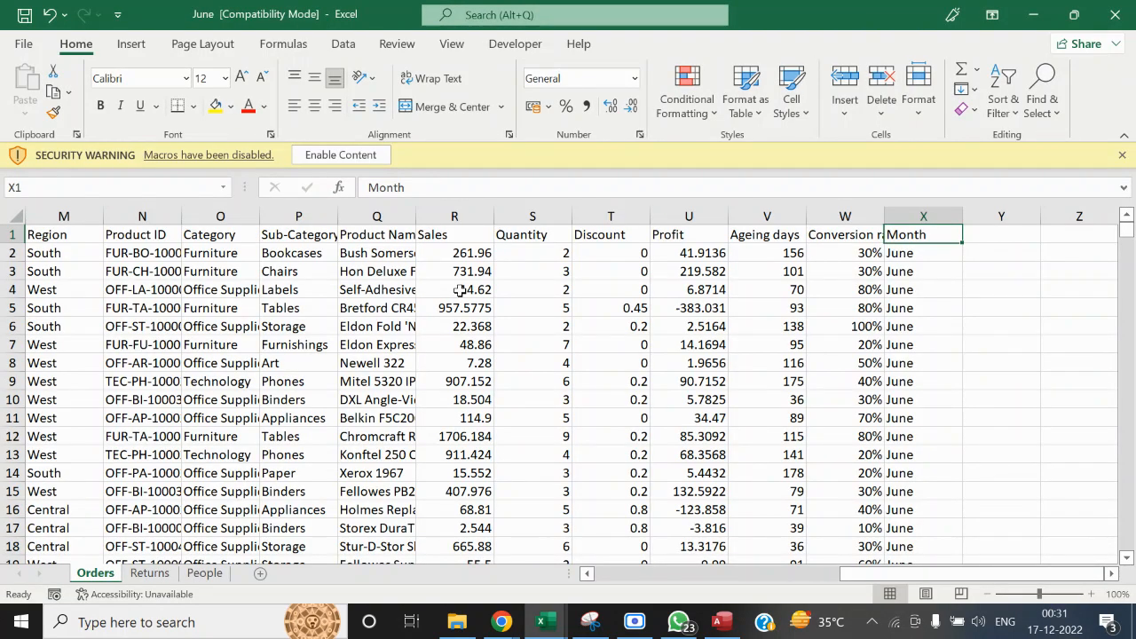
left_click(371, 155)
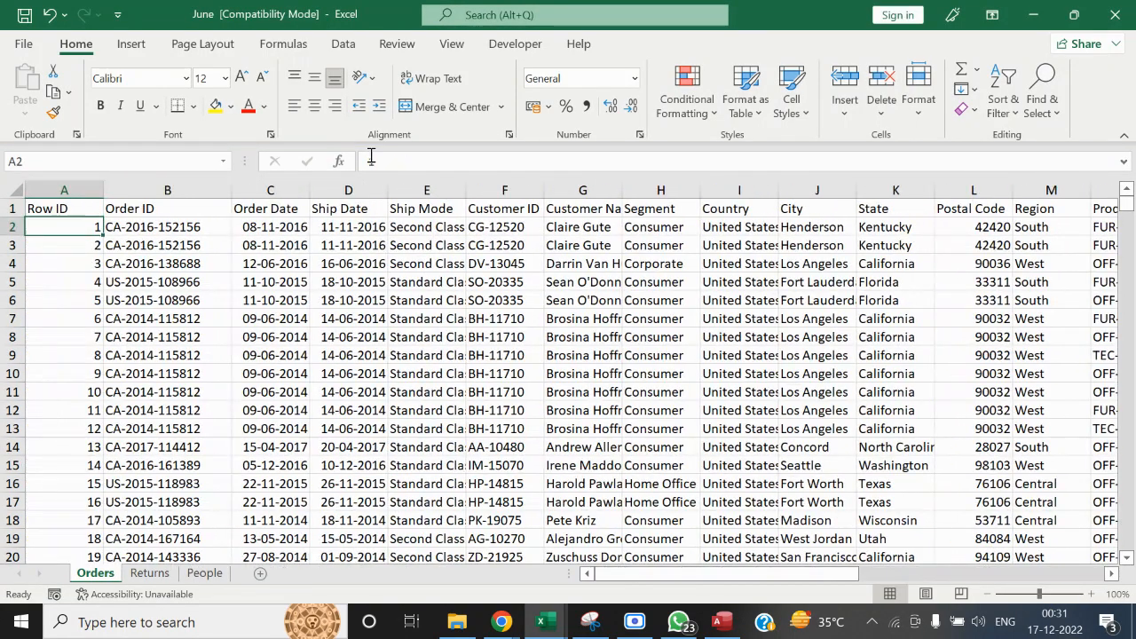
key("alt+Tab")
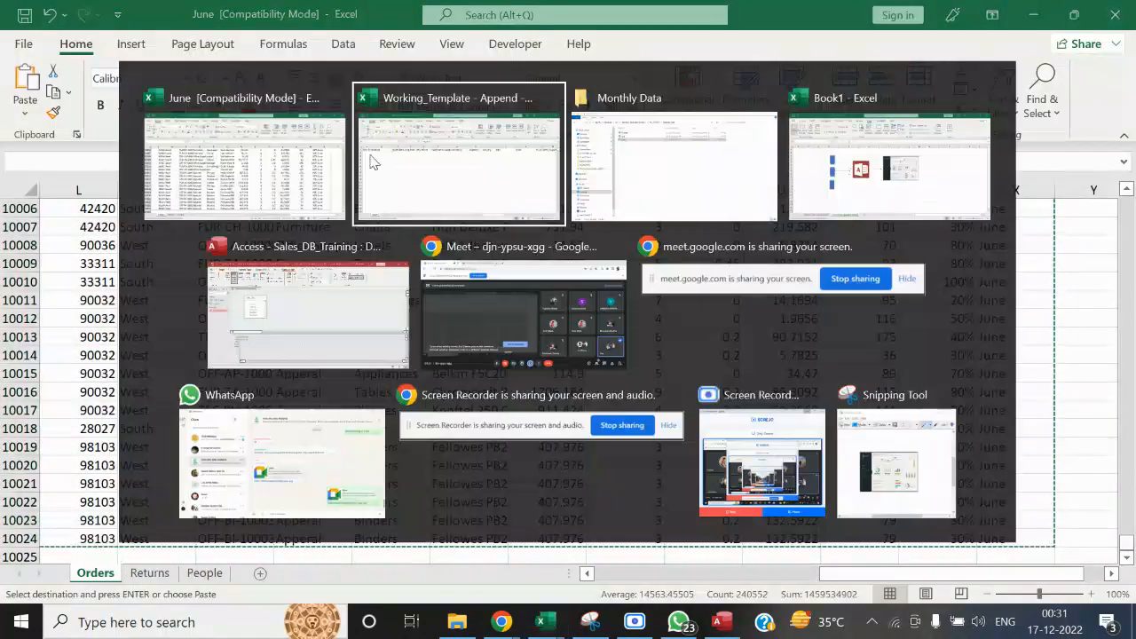
Paste the June records at A2 in Working_Template - Append and save the workbook
key("Down")
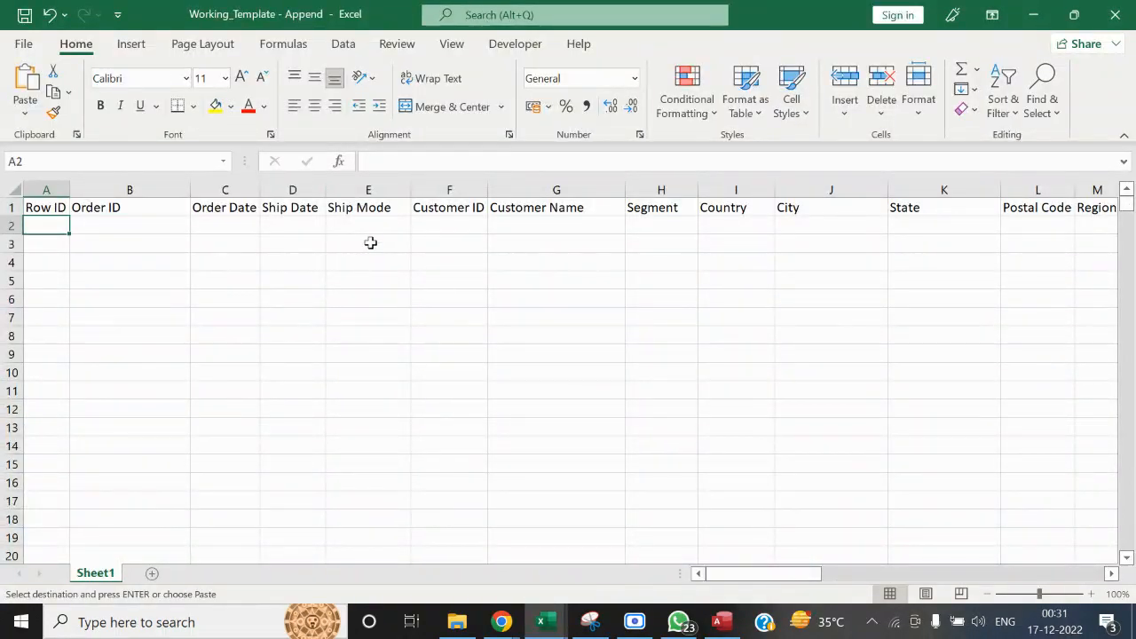
key("ctrl+v")
key("Up")
key("ctrl+Right")
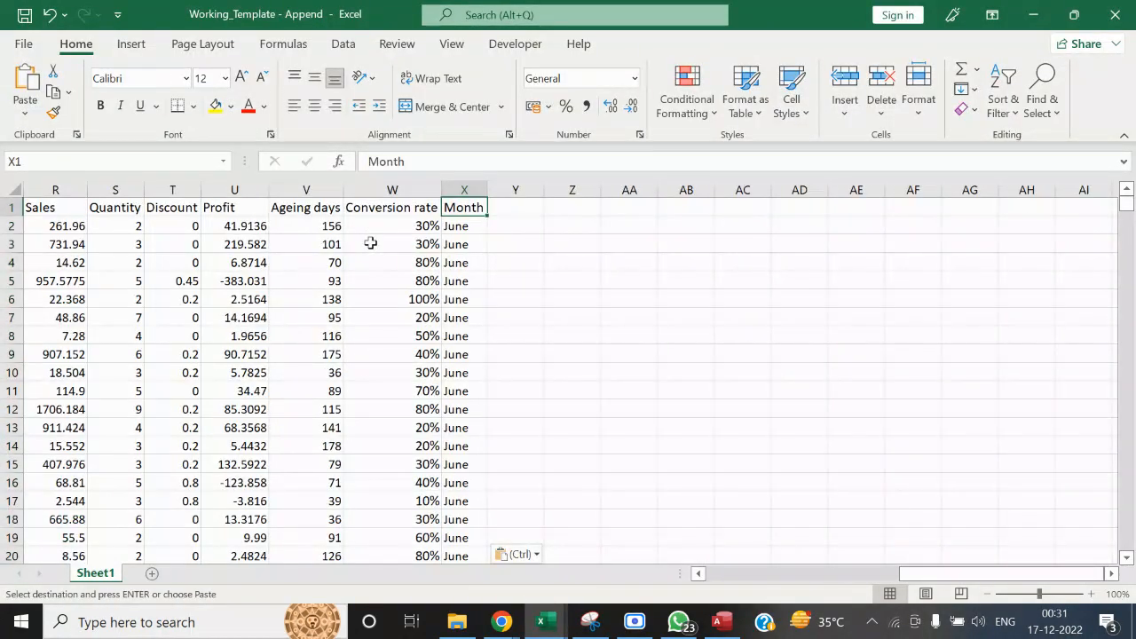
key("ctrl+Left")
key("ctrl+s")
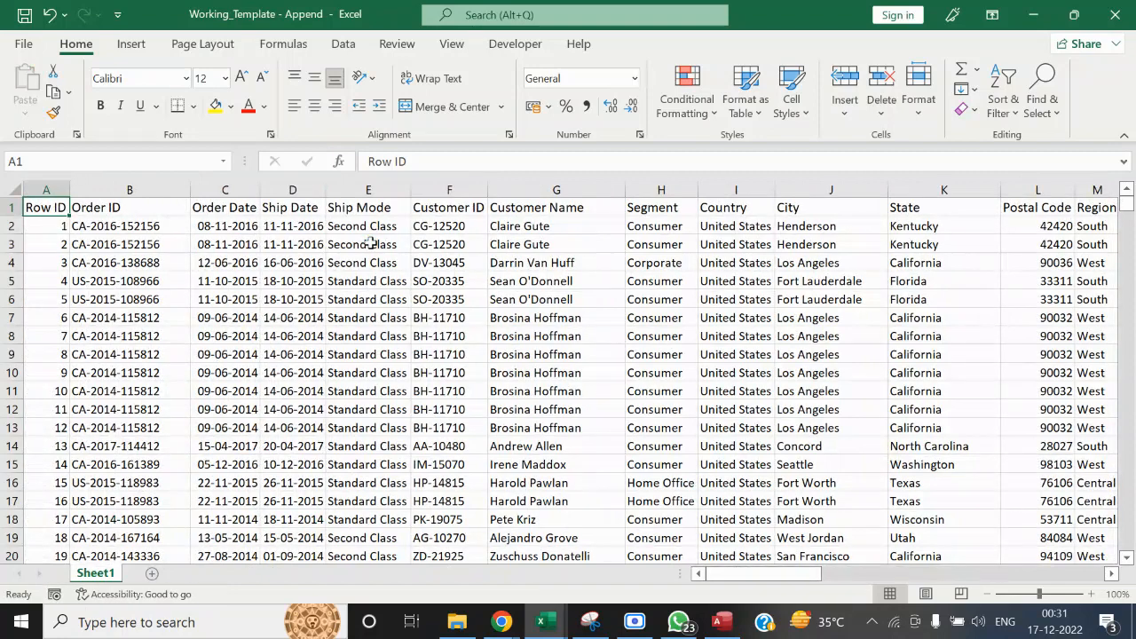
Close the June workbook and label the first cylinder of Book1's append diagram as June in C4
key("alt+Tab")
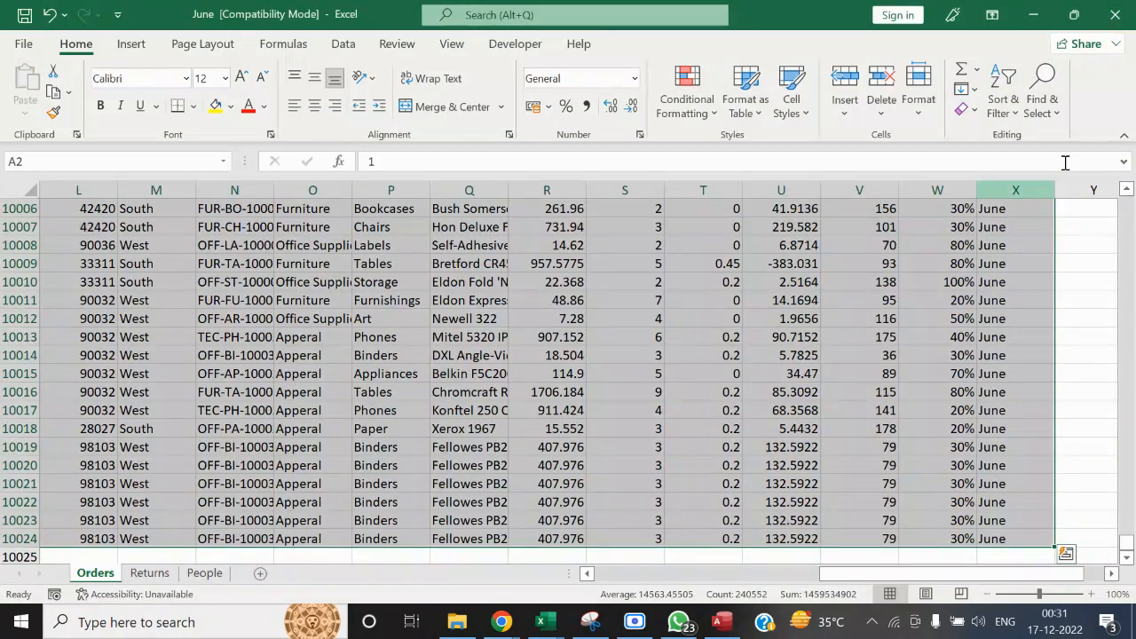
left_click(1116, 14)
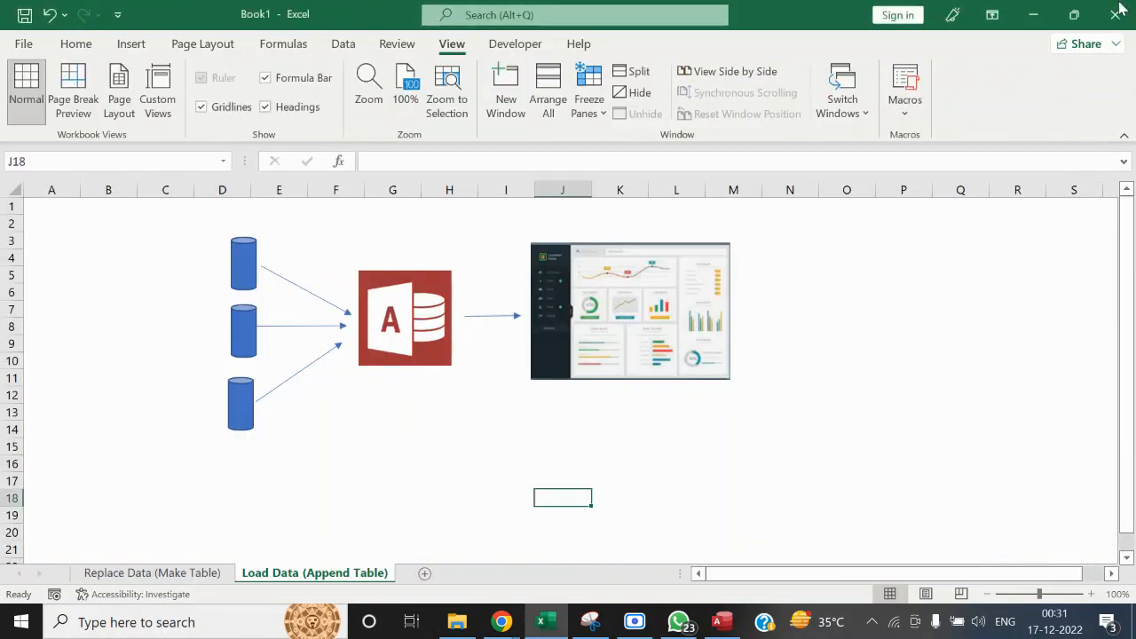
left_click(199, 263)
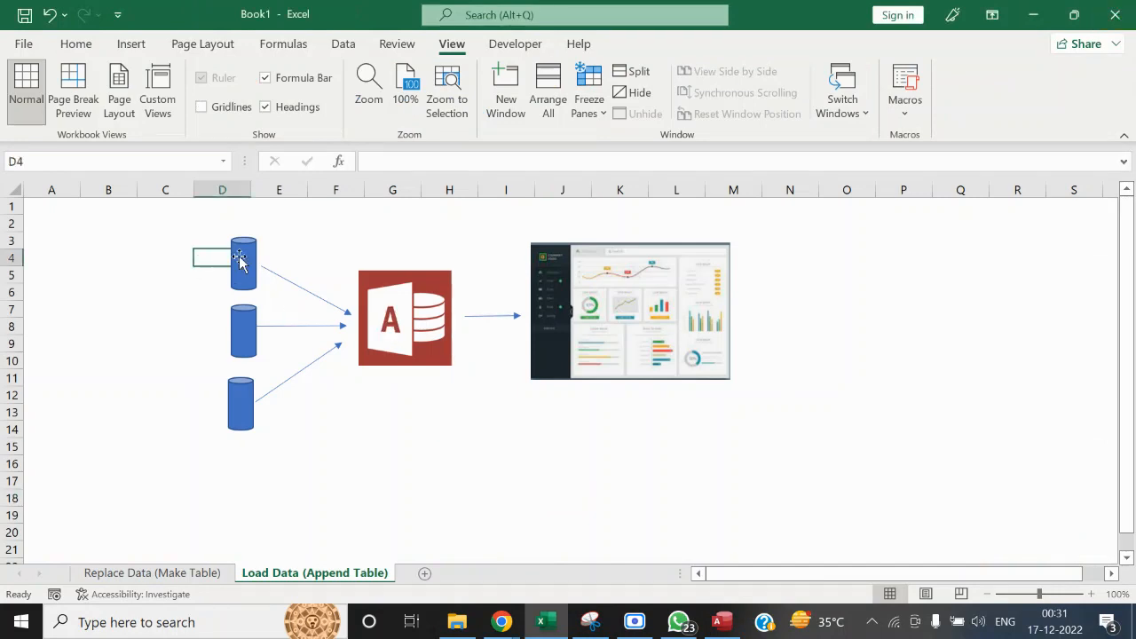
key("Left")
type("Ju")
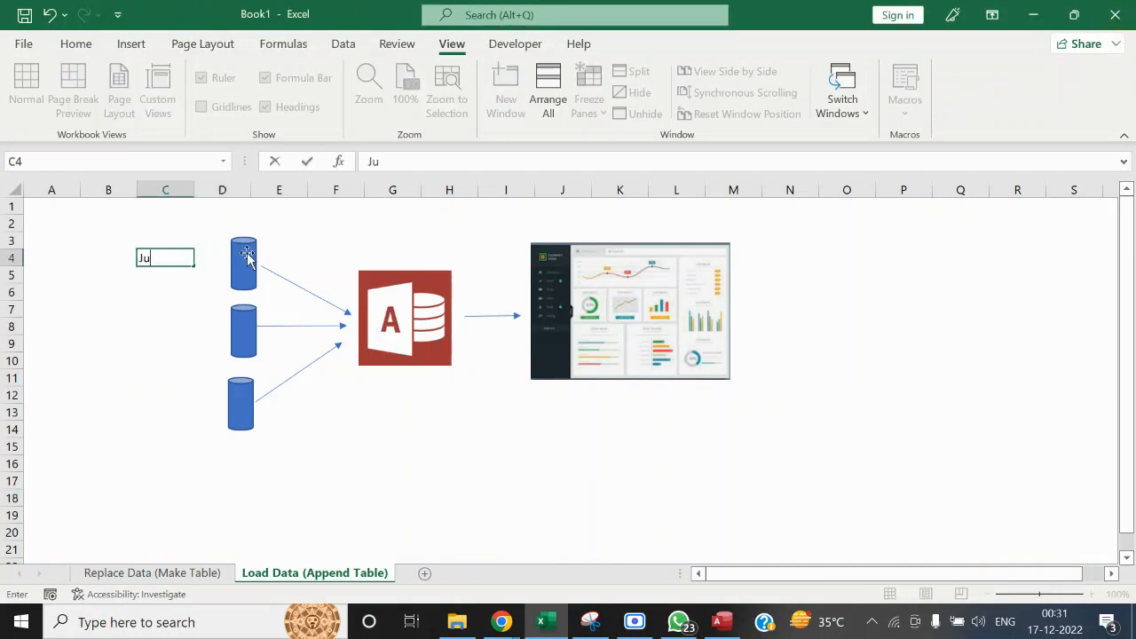
left_click(253, 257)
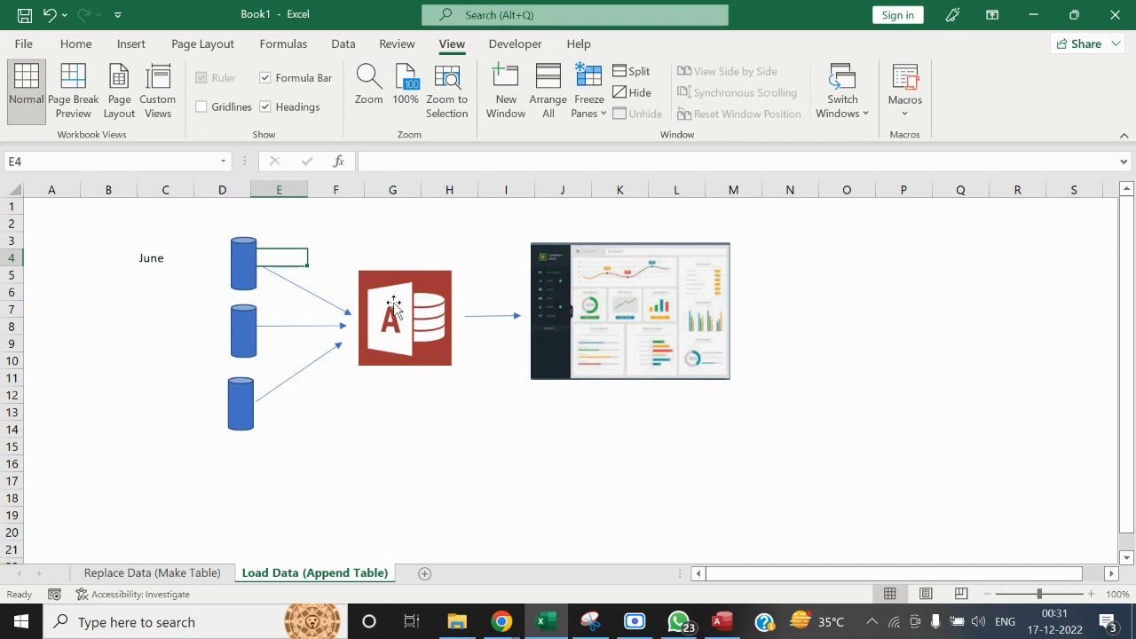
Switch to Access, close the Replace_Data query, and start getting external Excel data as a linked table
left_click(722, 623)
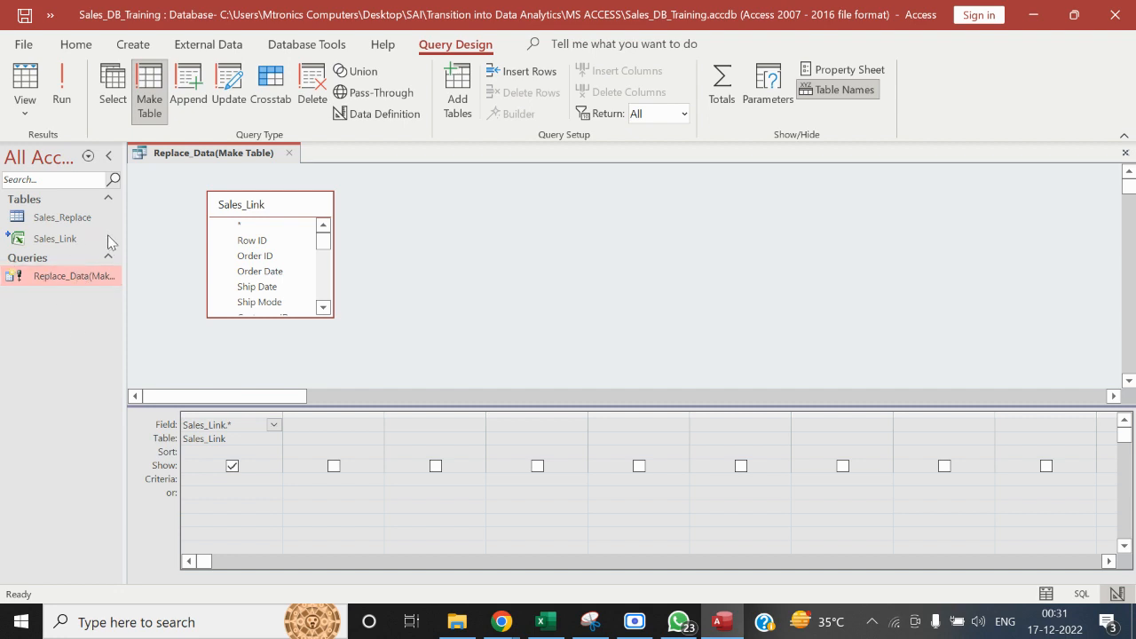
left_click(289, 153)
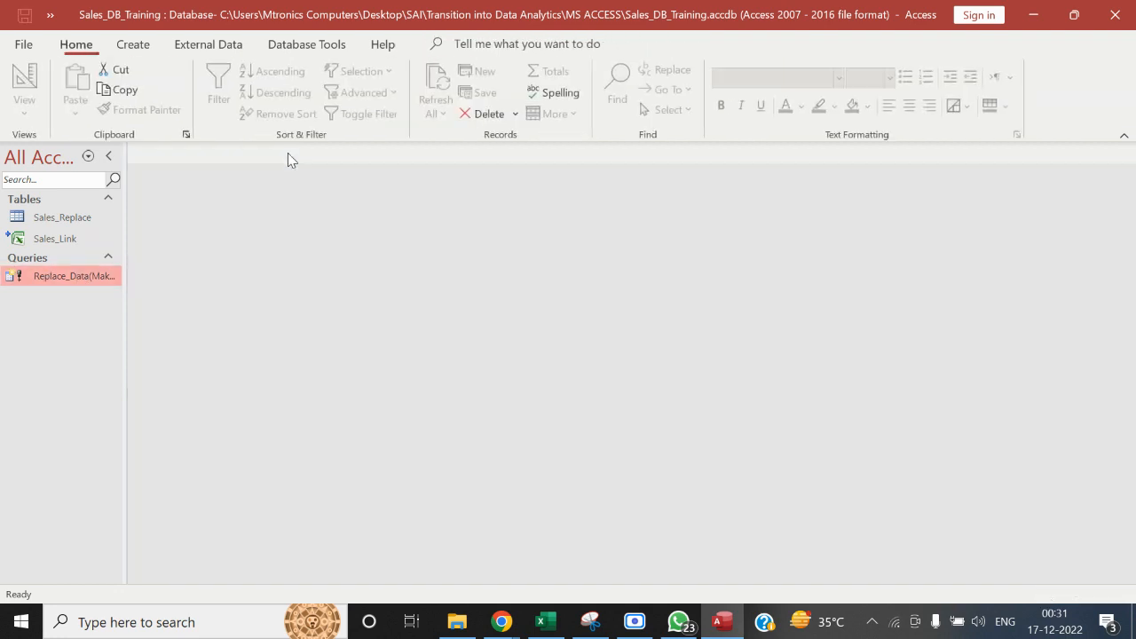
left_click(213, 44)
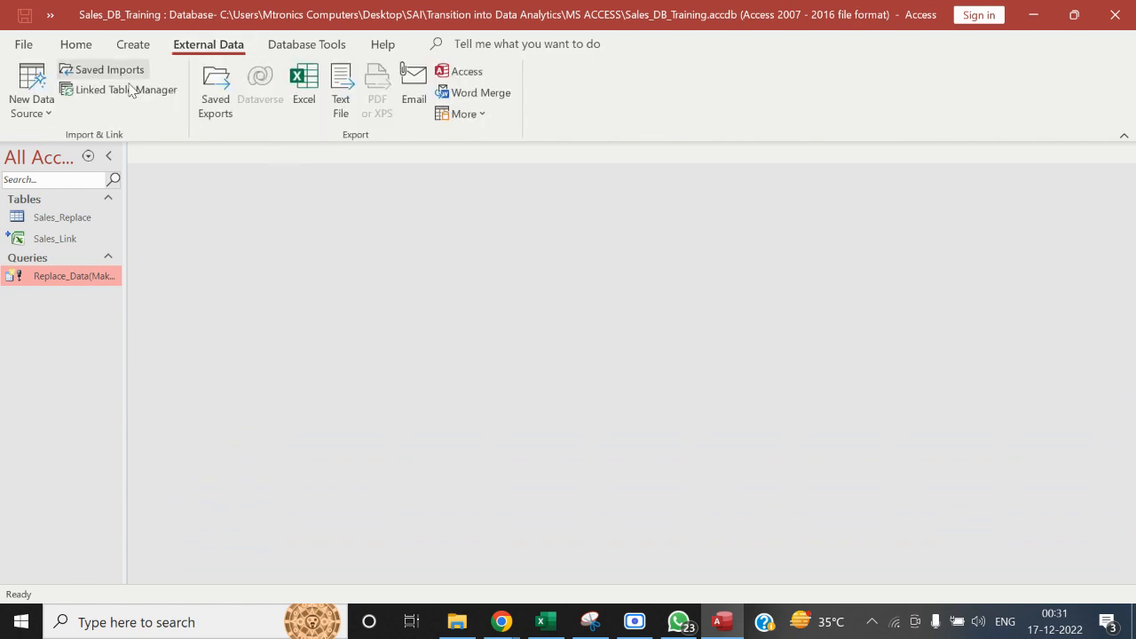
left_click(43, 113)
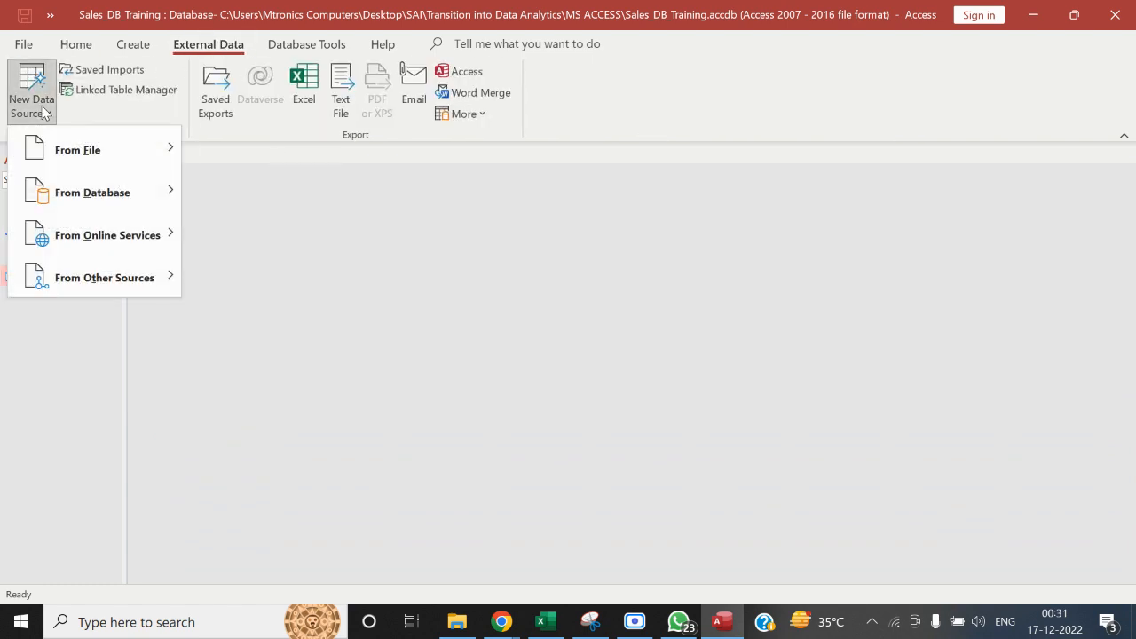
mouse_move(114, 153)
left_click(244, 159)
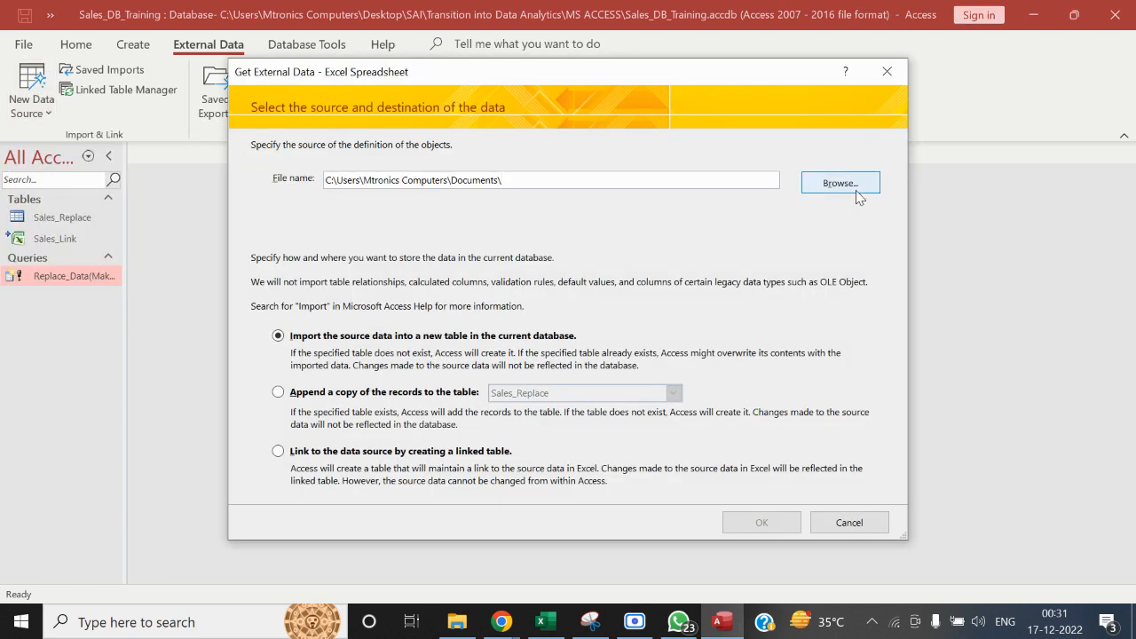
left_click(306, 452)
Choose Working_Template - Append from the MS ACCESS folder as the link source and proceed to the Link Spreadsheet Wizard
left_click(810, 182)
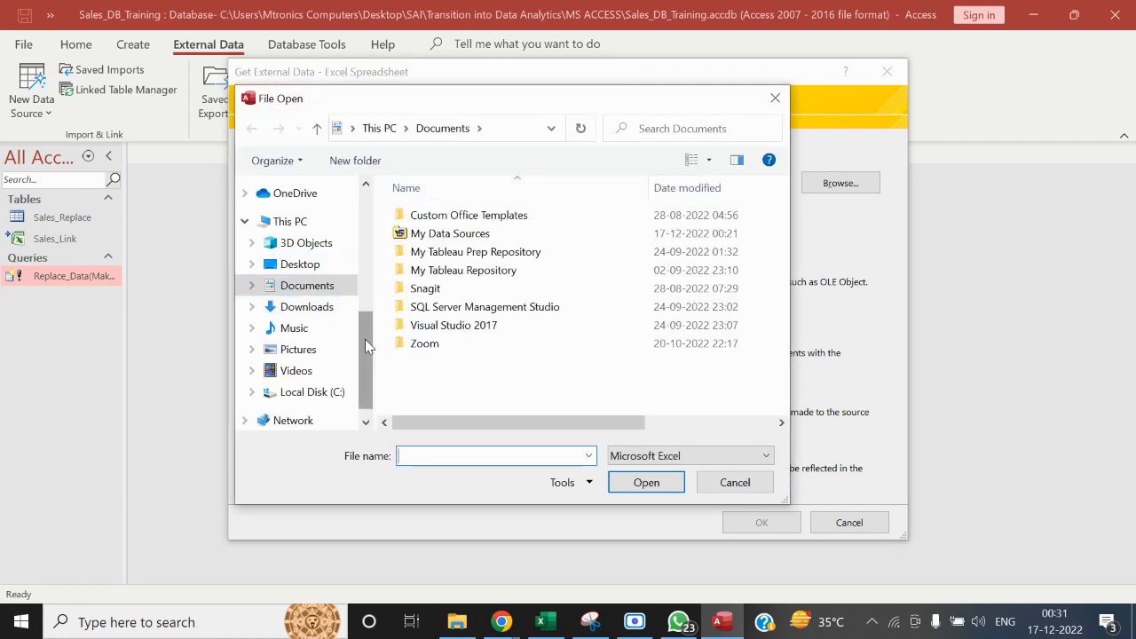
left_click_drag(365, 340, 364, 280)
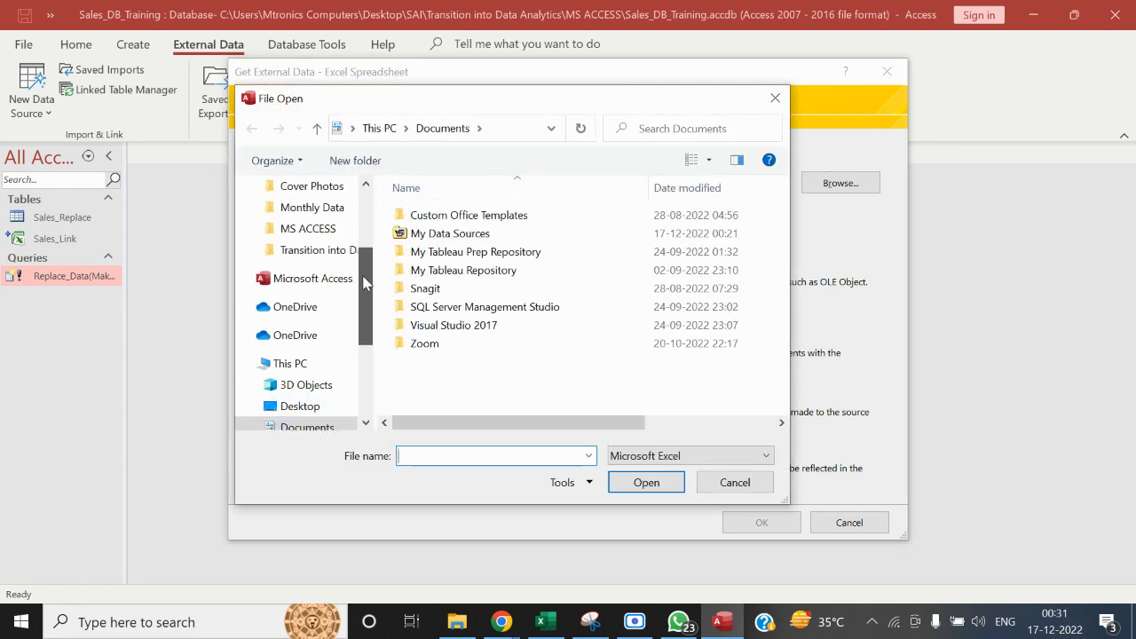
left_click(319, 251)
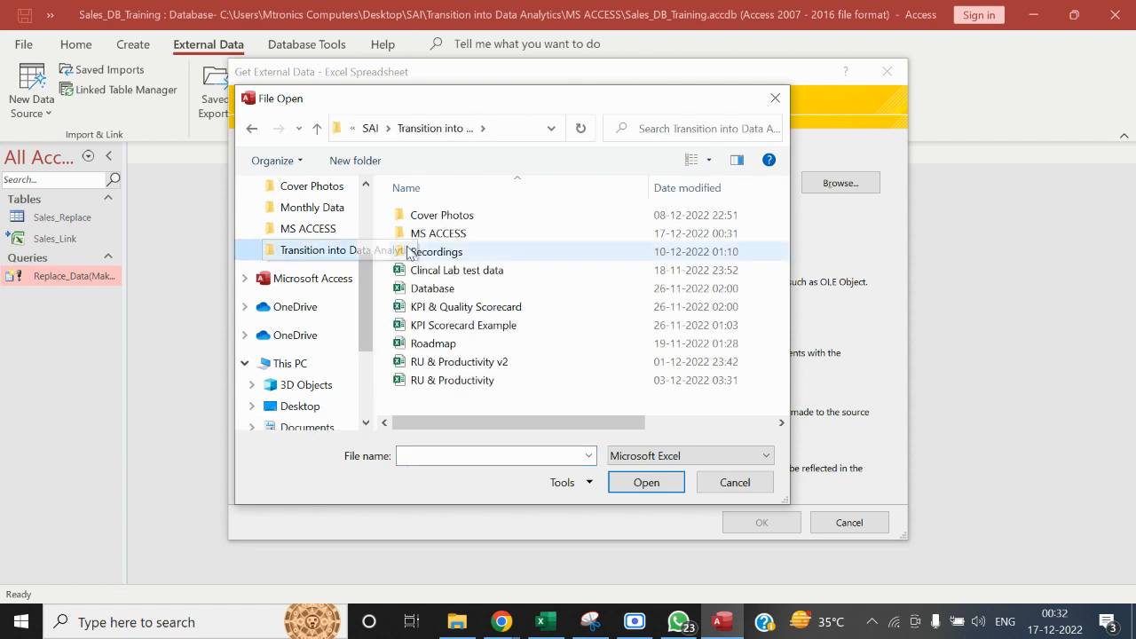
double_click(444, 235)
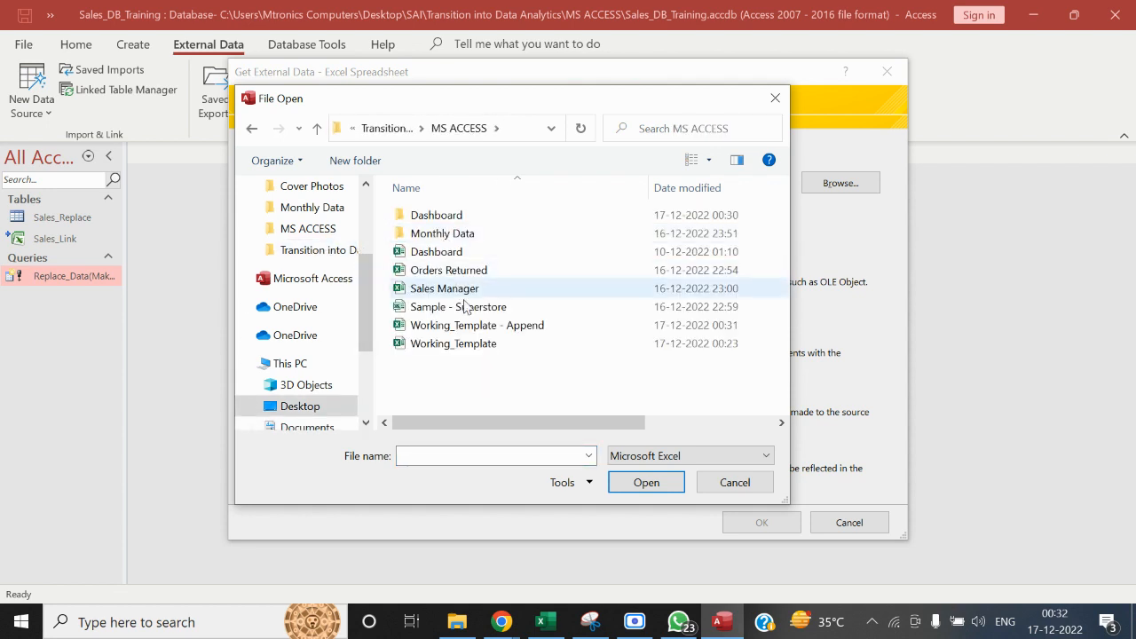
left_click(477, 328)
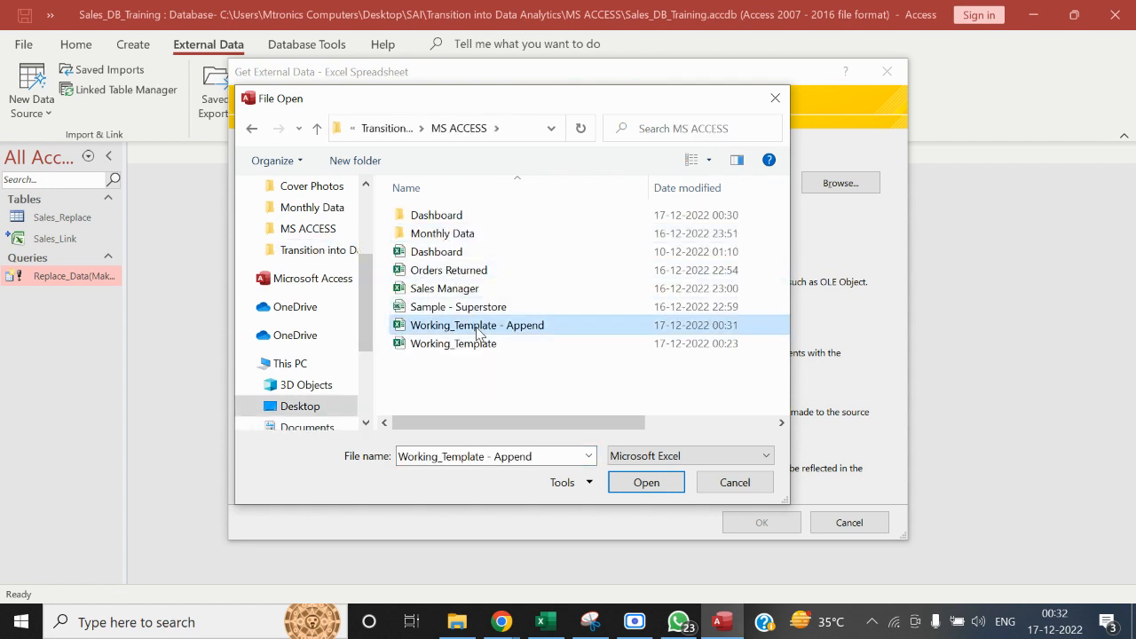
left_click(631, 480)
left_click(750, 525)
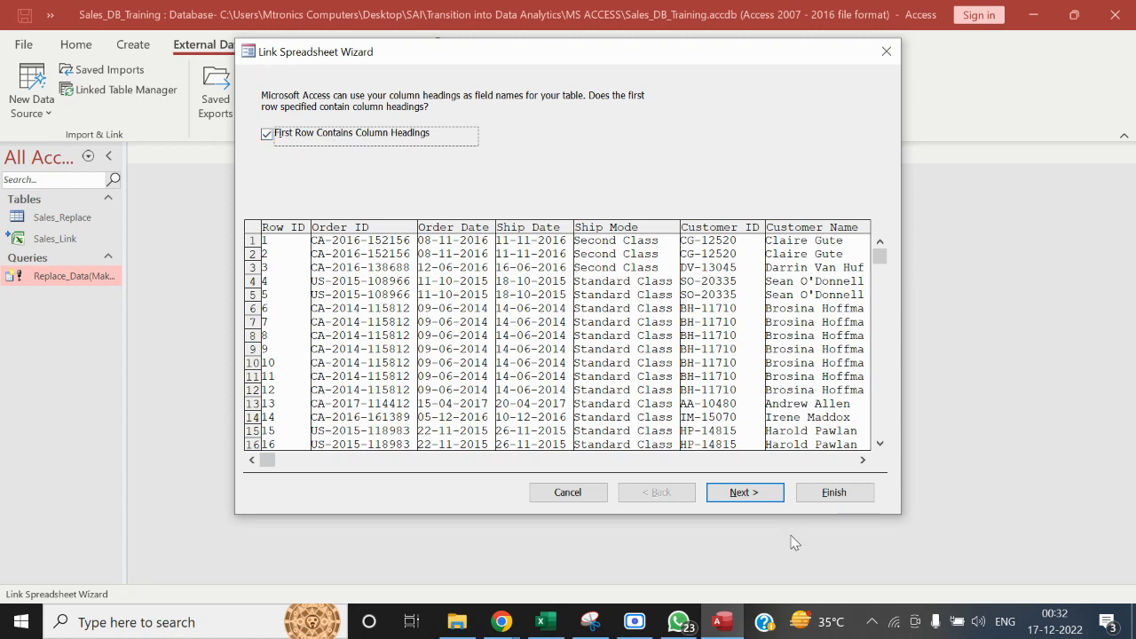
Keep the first row as column headings, name the linked table Sales_link_for_Append, and finish the wizard
left_click(743, 491)
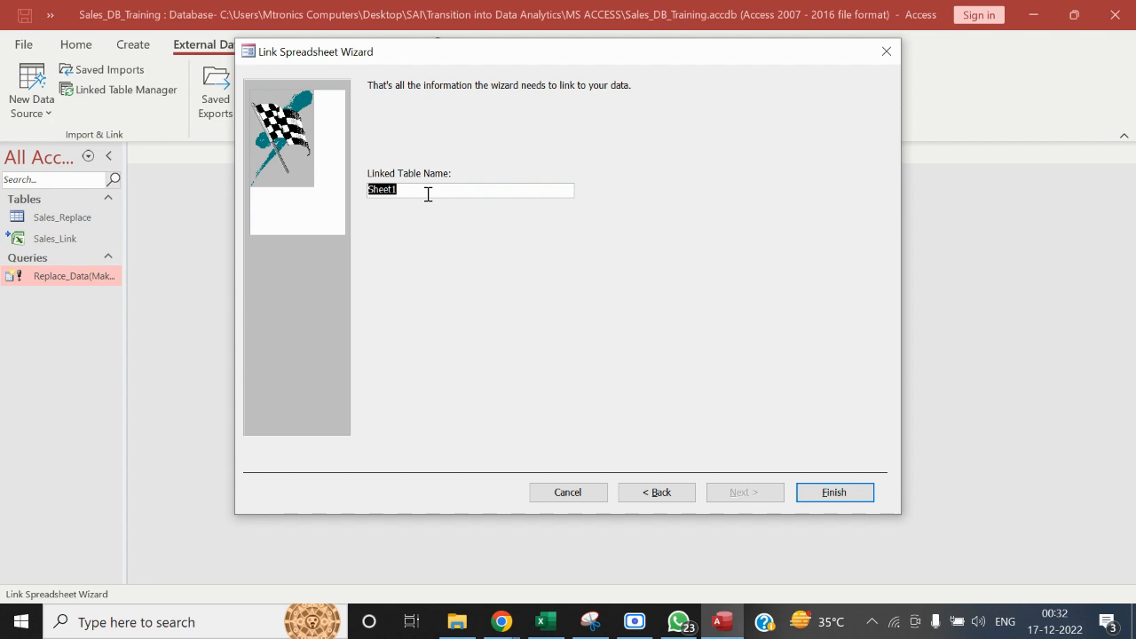
type("S")
left_click(834, 493)
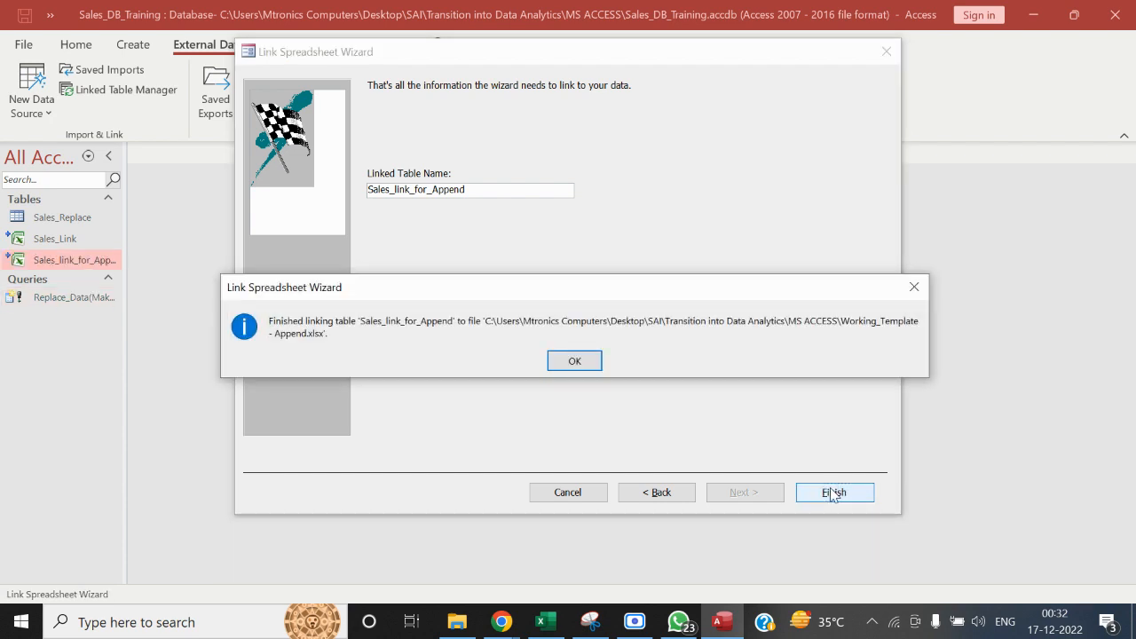
Dismiss the linking confirmation and widen the navigation pane so the full table names fit
left_click(573, 360)
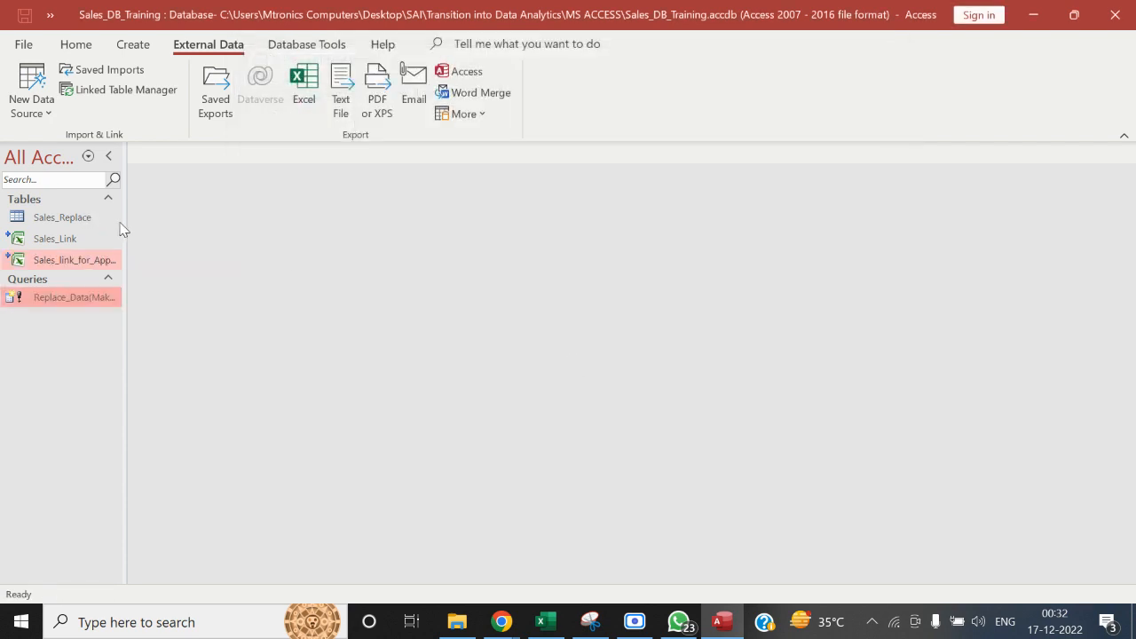
left_click_drag(126, 224, 252, 244)
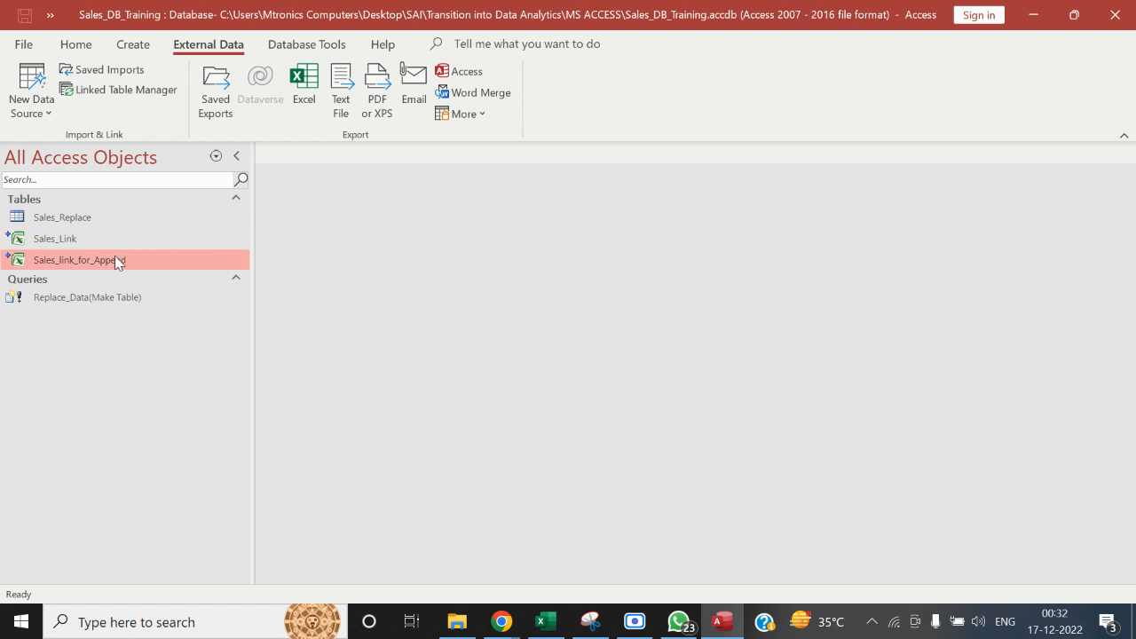
mouse_move(108, 265)
Create a new query in design view with Sales_link_for_Append as its source and close the Add Tables pane
left_click(135, 49)
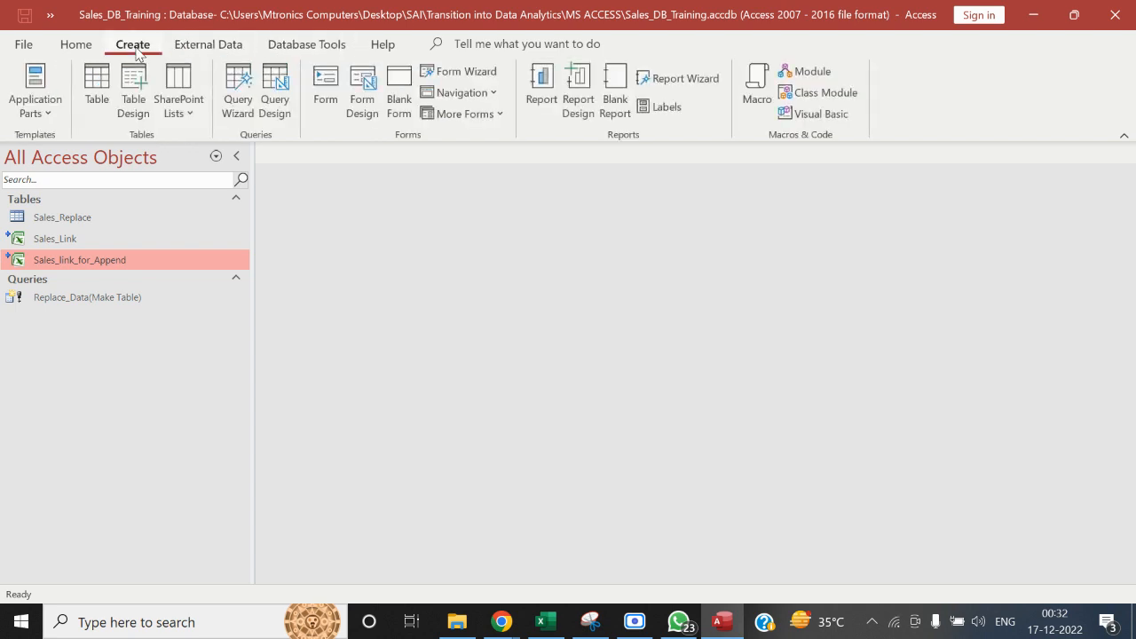
left_click(278, 114)
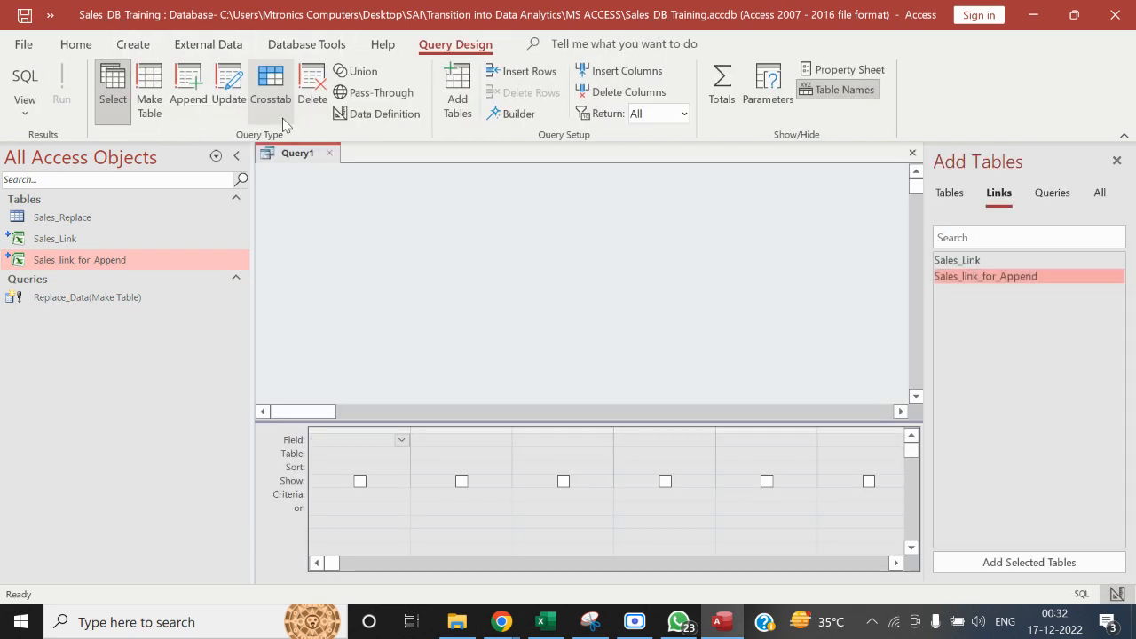
left_click_drag(165, 258, 365, 243)
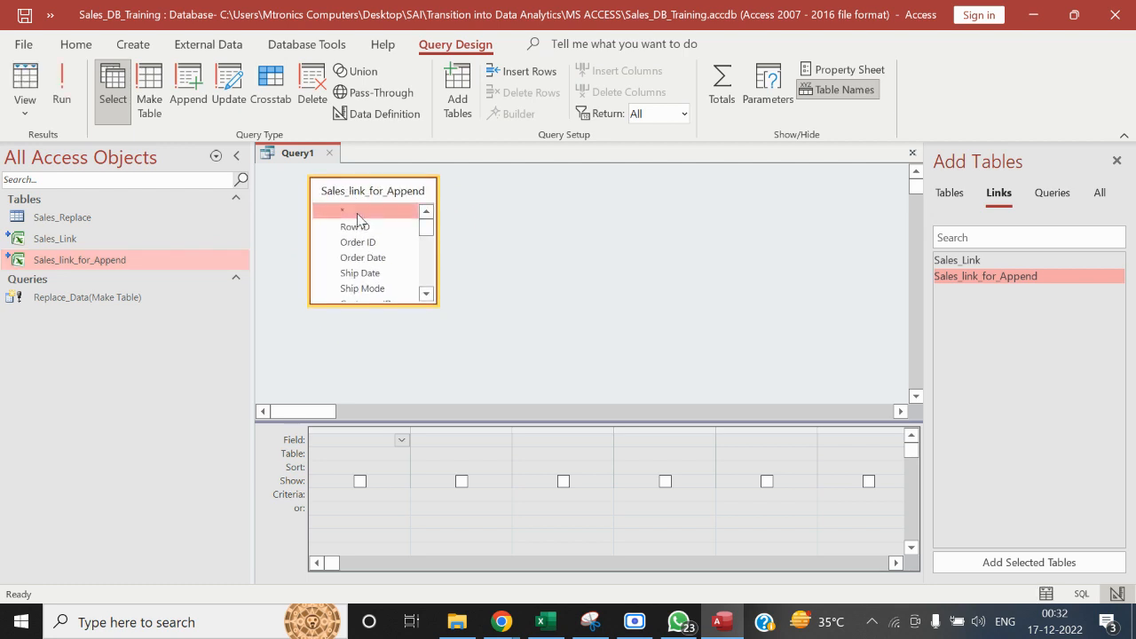
left_click(1117, 160)
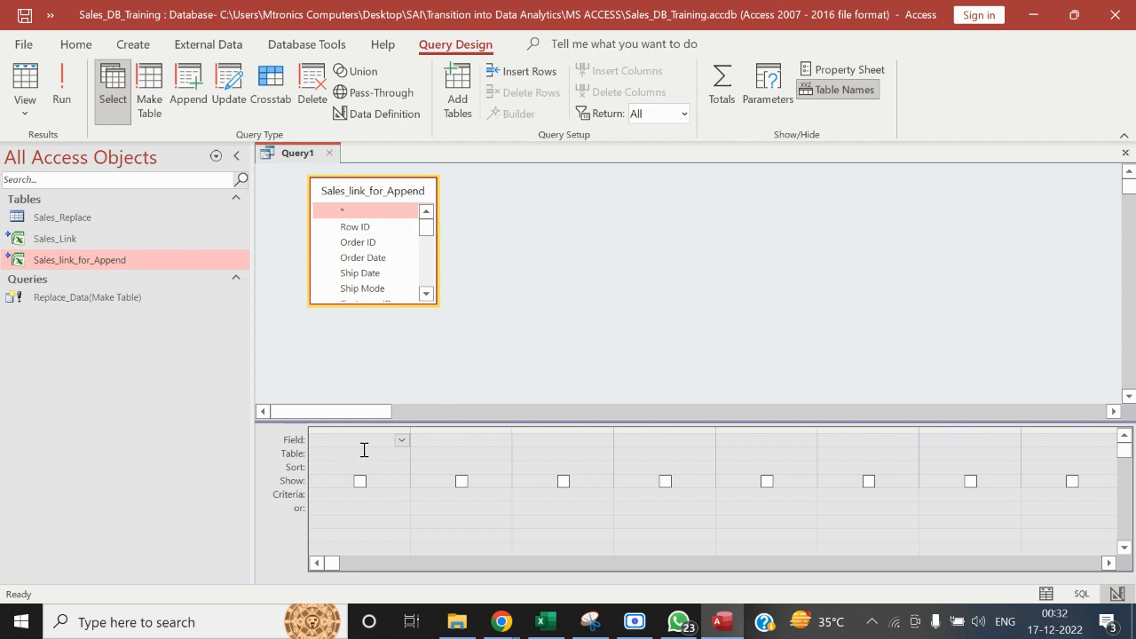
Add the Row ID, Order ID and Order Date fields of Sales_link_for_Append to the query grid
left_click(400, 231)
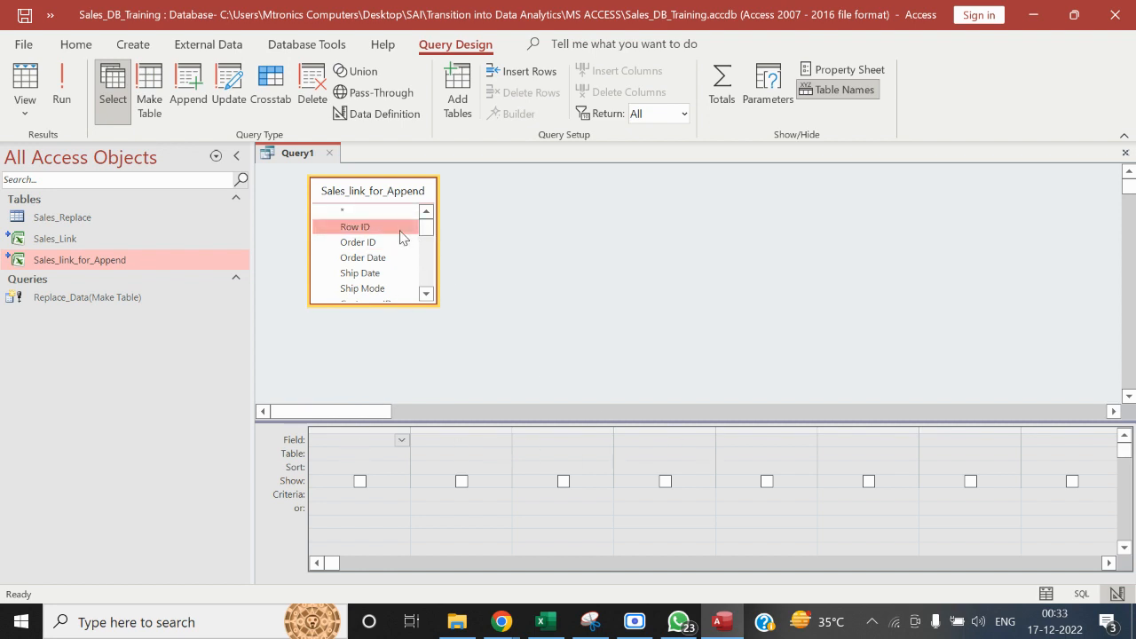
key("shift+Down")
key("shift+Down")
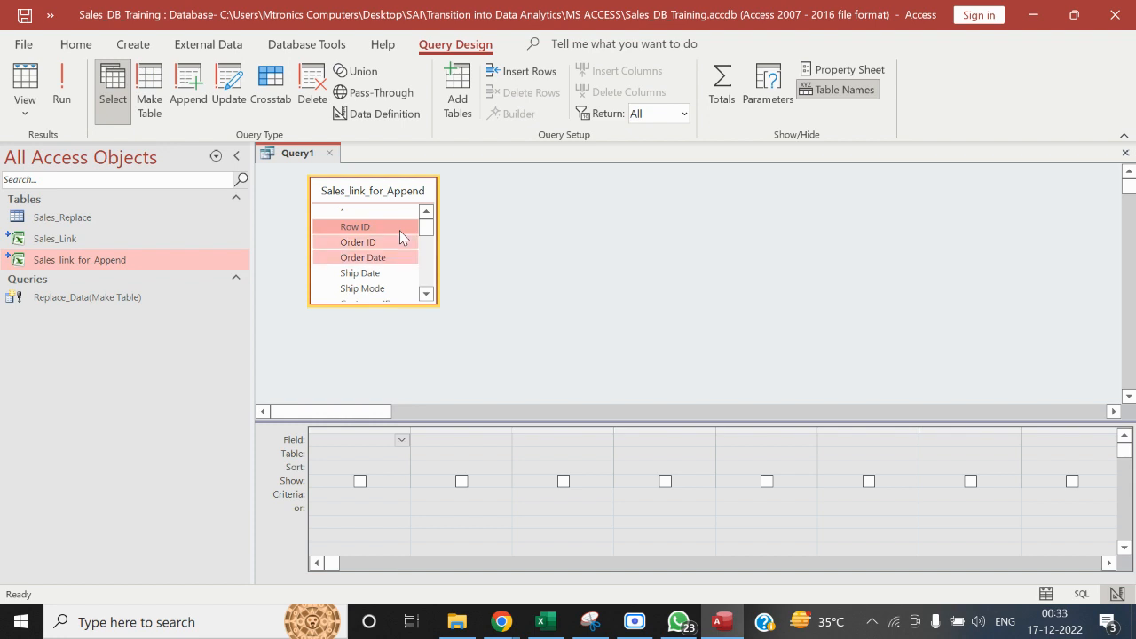
left_click_drag(383, 229, 368, 440)
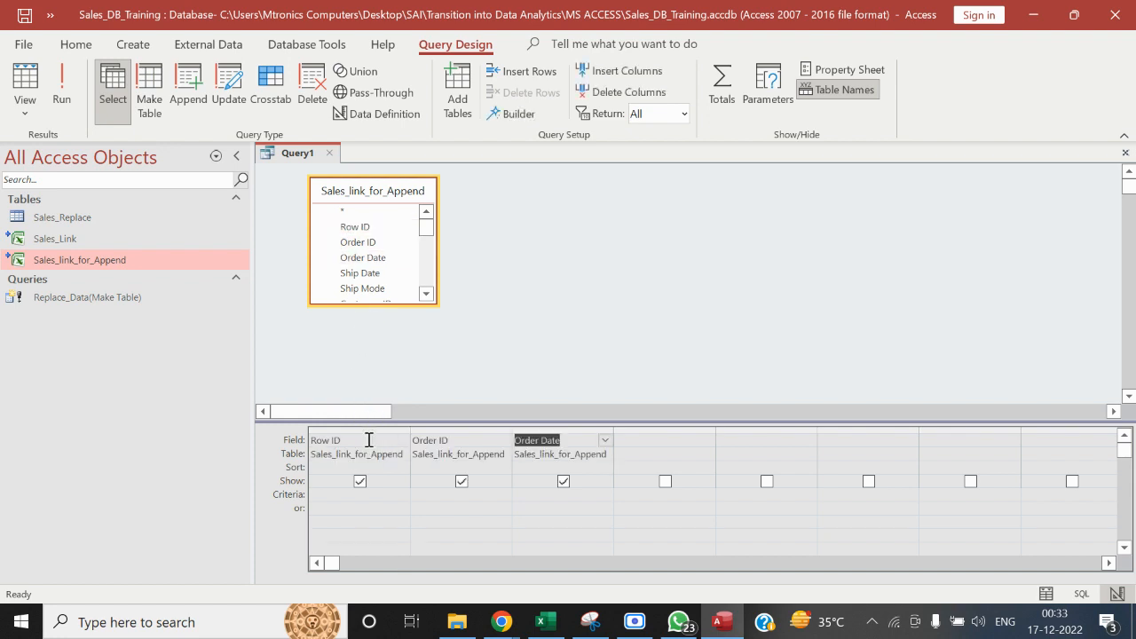
Add the fields from Customer ID through Month to the query grid after Order Date, skipping Ship Date and Ship Mode
left_click(425, 296)
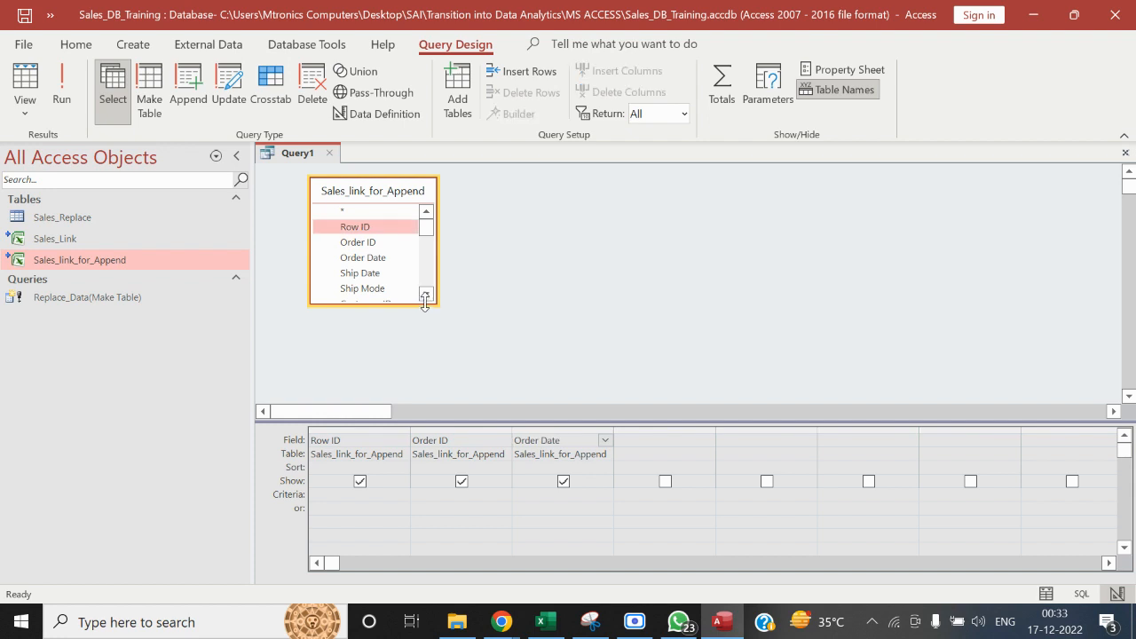
left_click(426, 296)
left_click(426, 296)
left_click(426, 296)
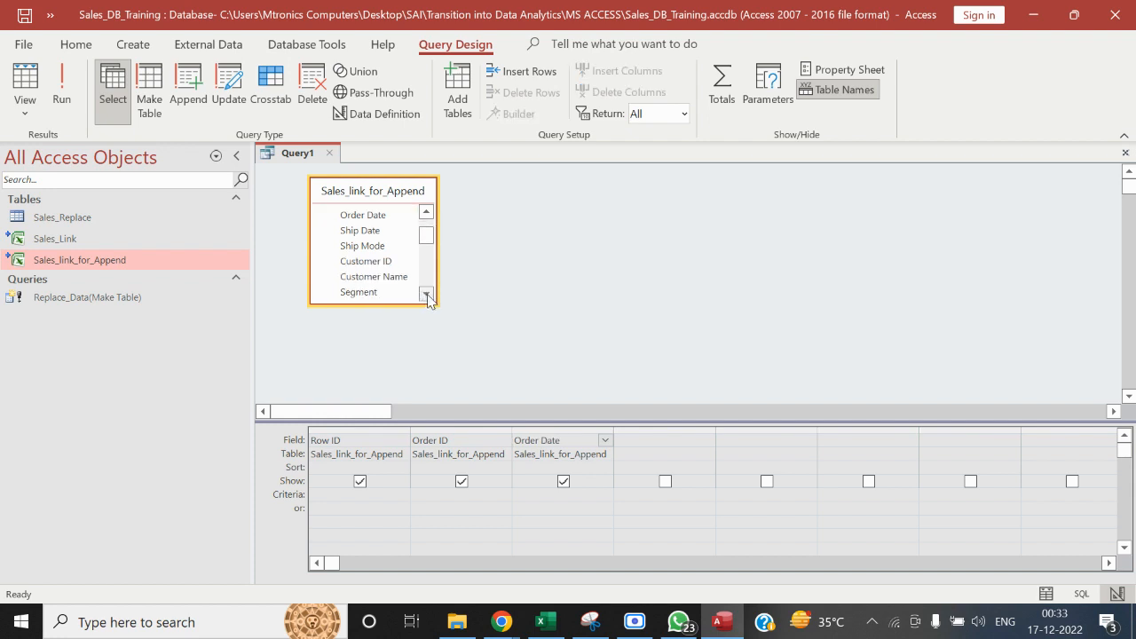
left_click(426, 296)
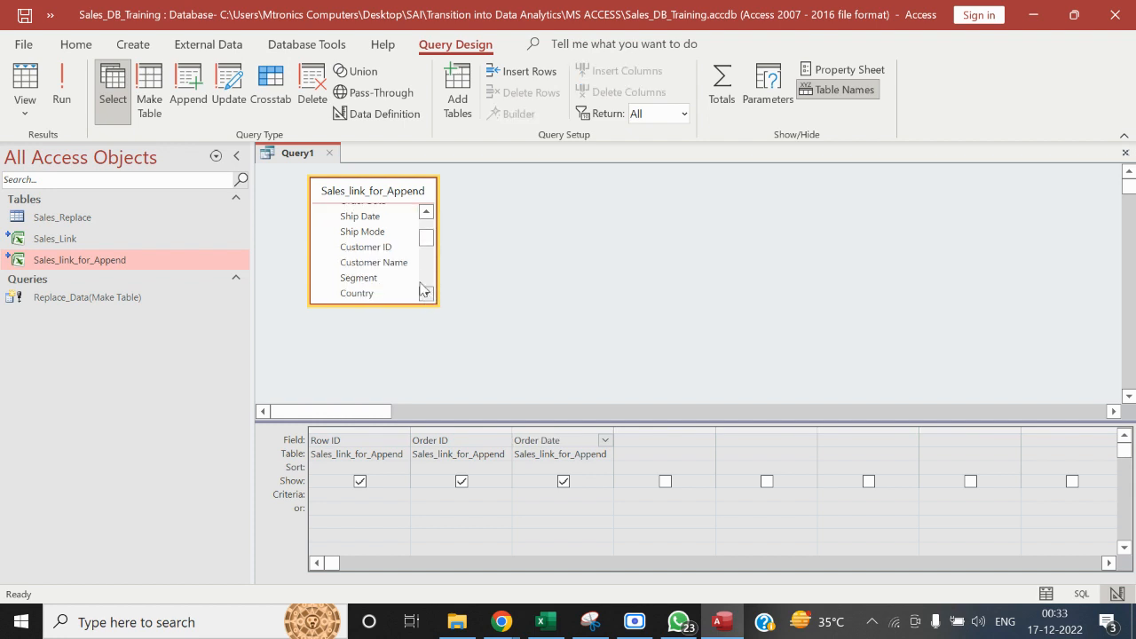
left_click(424, 215)
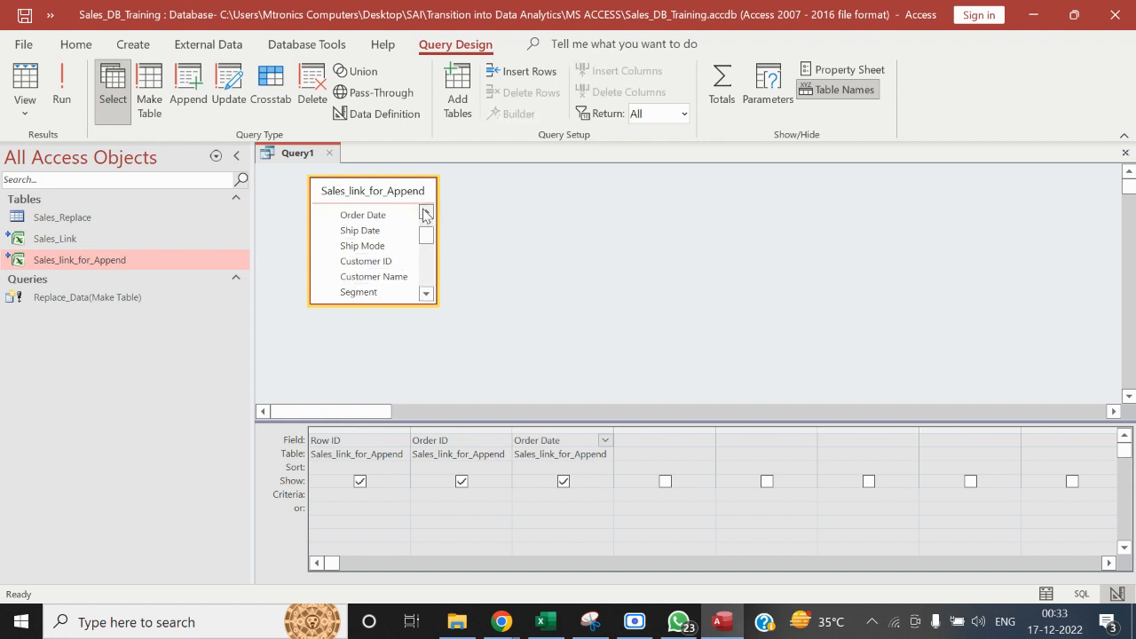
left_click(401, 266)
key("shift+Down")
key("shift+Down")
key("shift+Down")
key("shift+Down")
key("shift+Down")
key("shift+Down")
key("shift+Down")
key("shift+Down")
key("shift+Down")
key("shift+Down")
key("shift+Down")
key("shift+Down")
key("shift+Down")
key("shift+Down")
key("shift+Down")
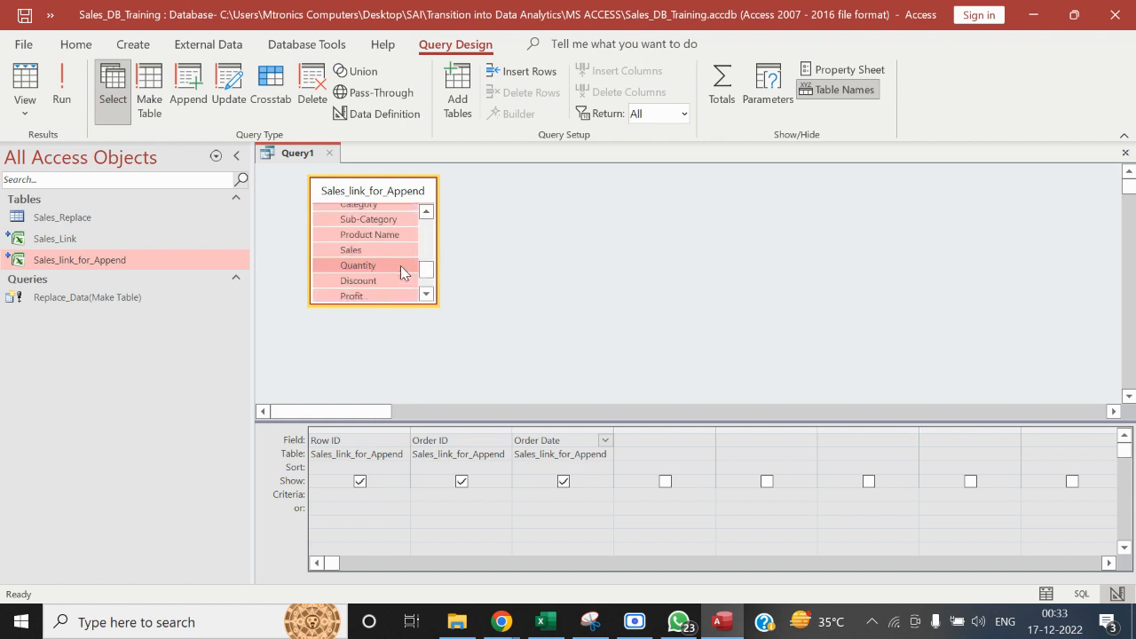
key("shift+Down")
key("shift+Down")
key("shift+Down")
left_click_drag(368, 245, 651, 444)
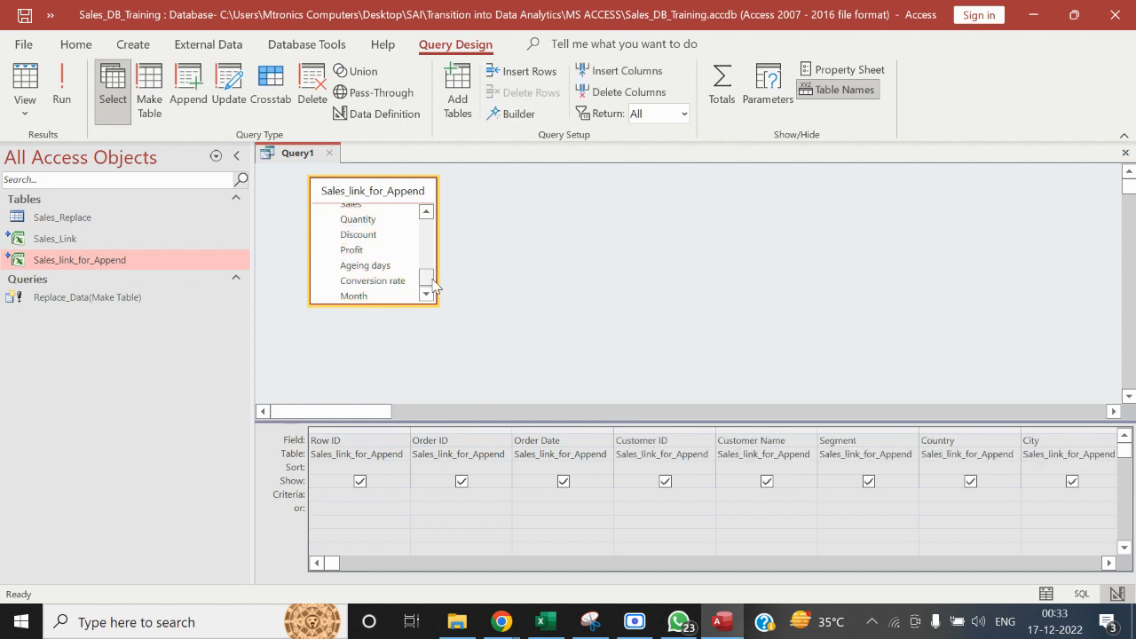
Turn the query into a Make Table query for Sales_Append in the current database and run it to create the table
left_click_drag(432, 284, 426, 223)
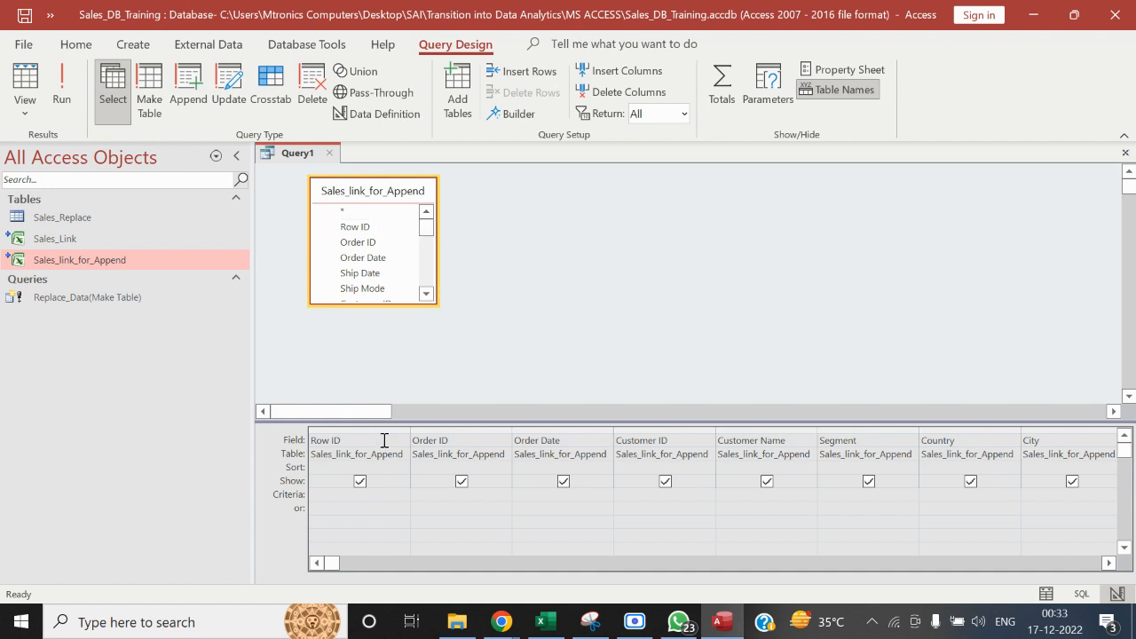
left_click(427, 293)
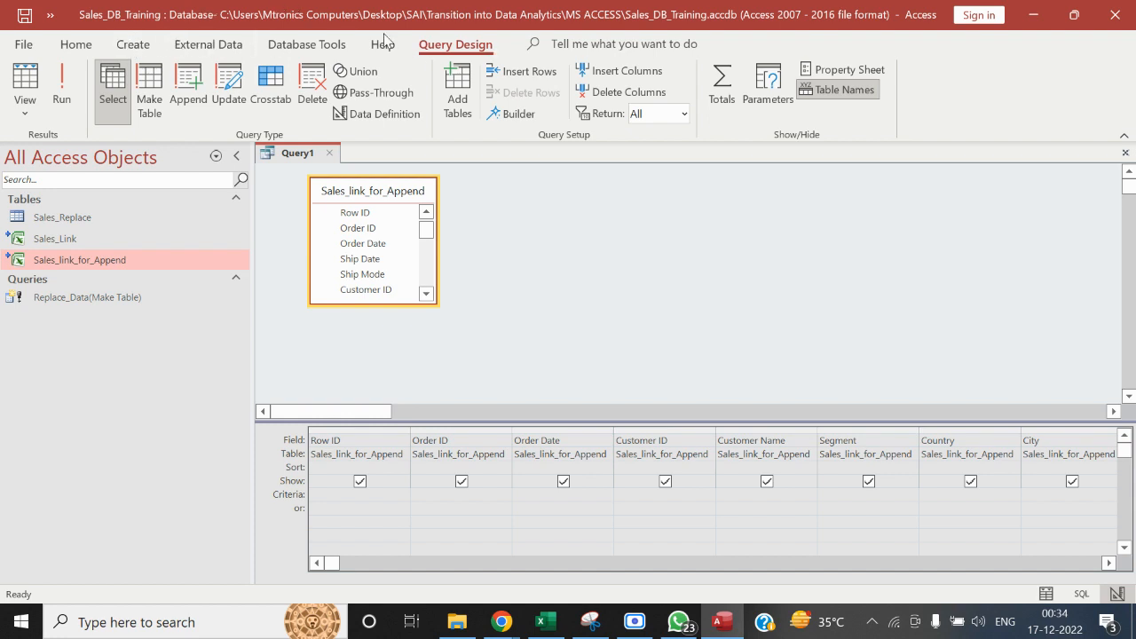
left_click(150, 93)
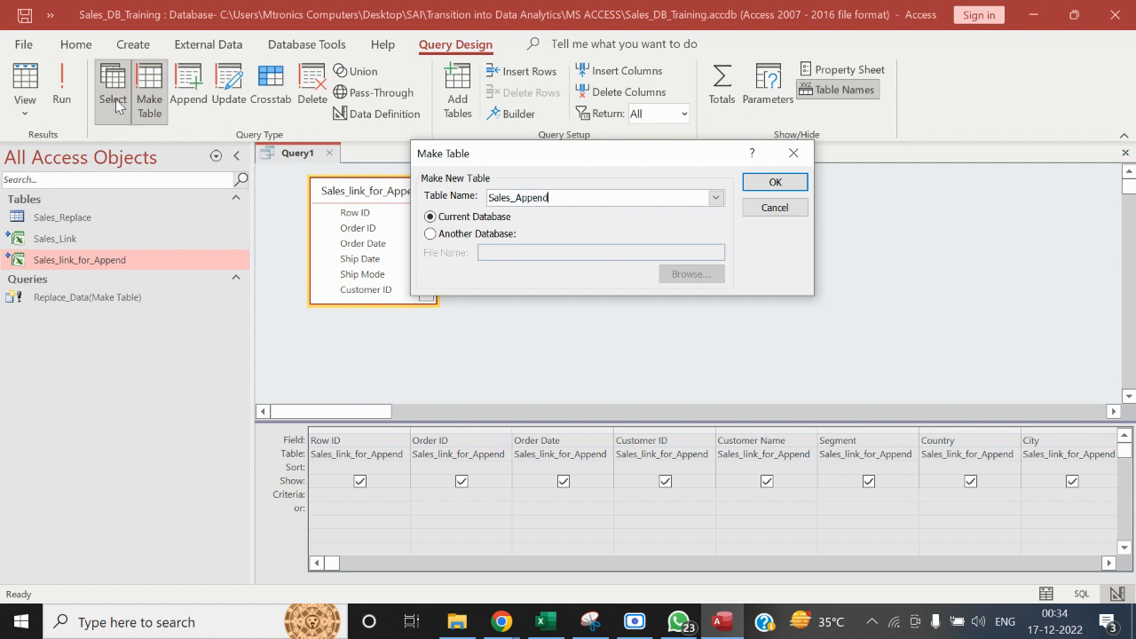
left_click(786, 182)
left_click(64, 89)
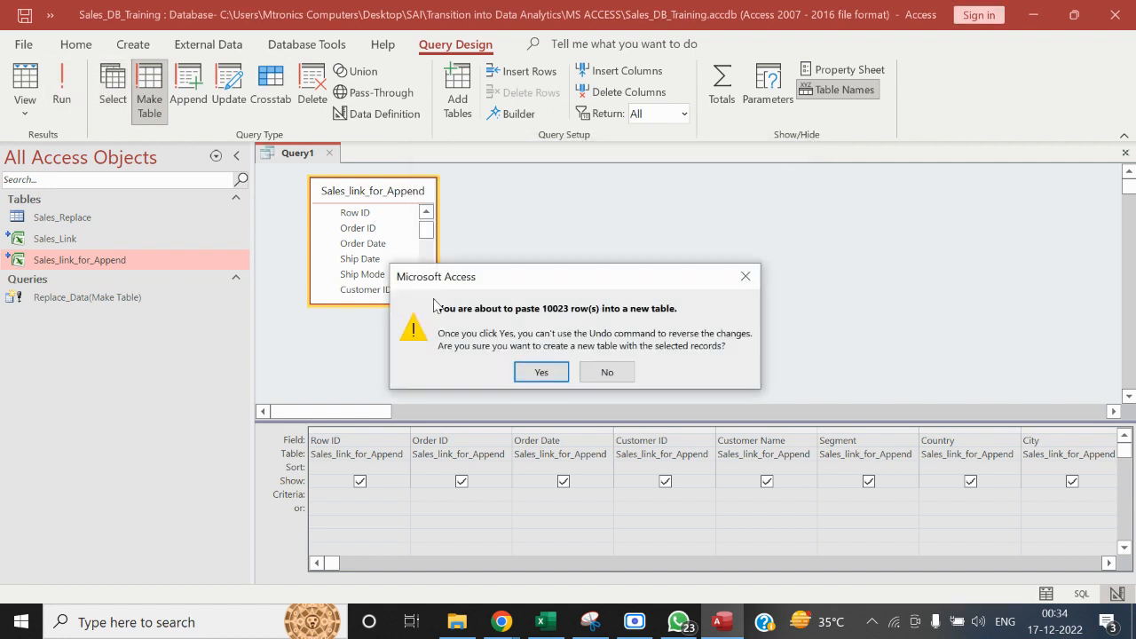
left_click(535, 374)
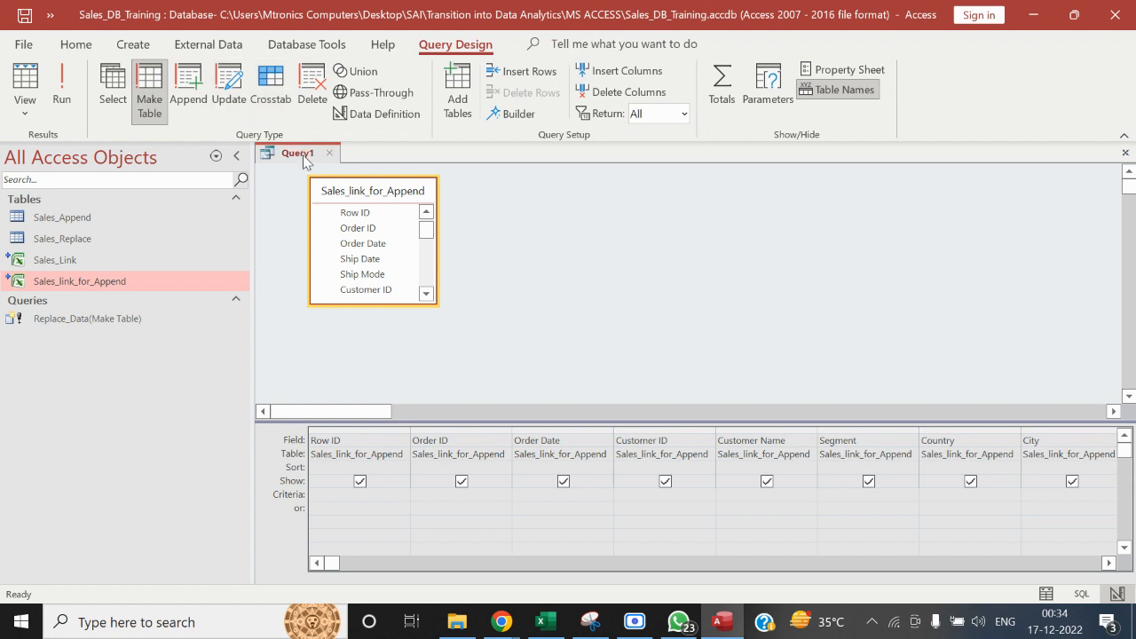
Change the query to an Append query that adds its rows to Sales_Append in the current database
left_click(197, 93)
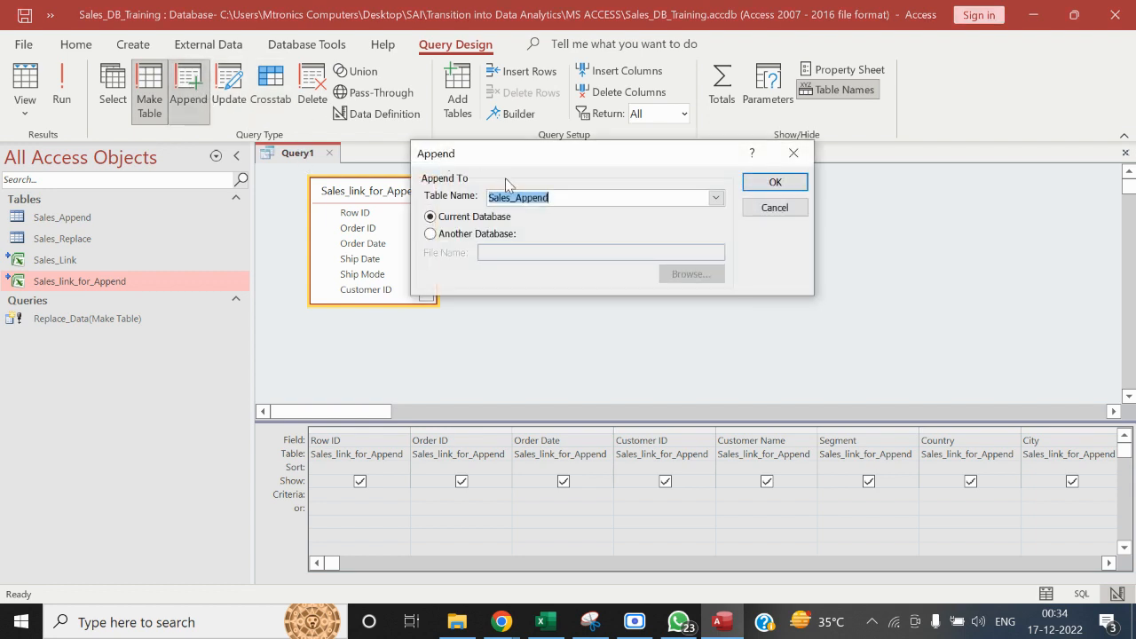
left_click(564, 197)
mouse_move(557, 197)
left_mouse_down()
mouse_move(482, 200)
mouse_move(554, 200)
left_mouse_up()
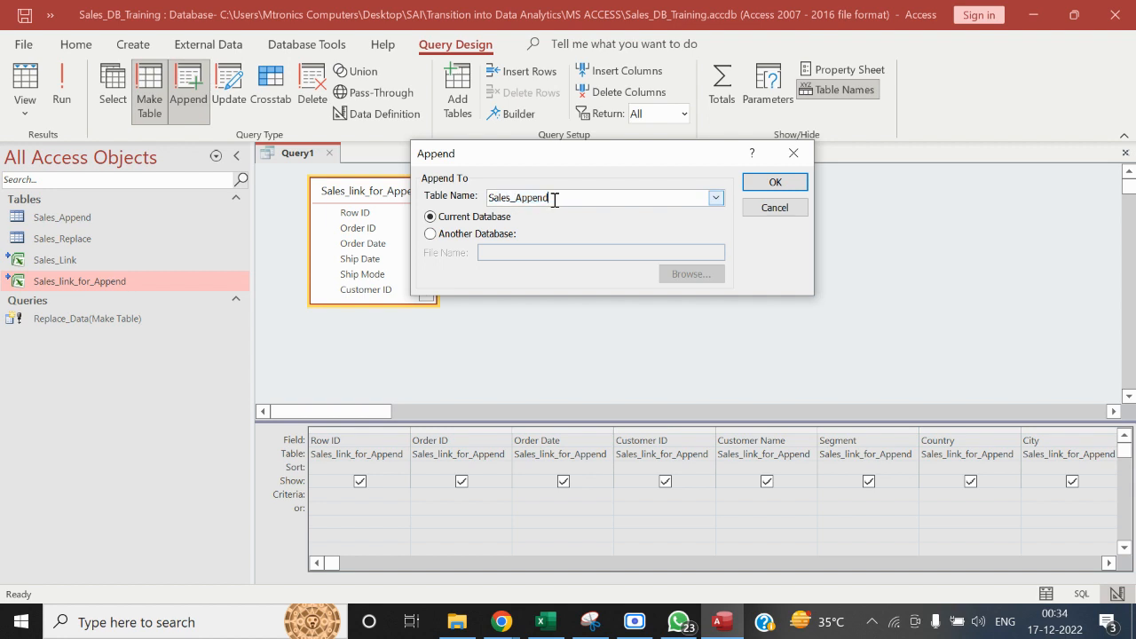
left_click(790, 183)
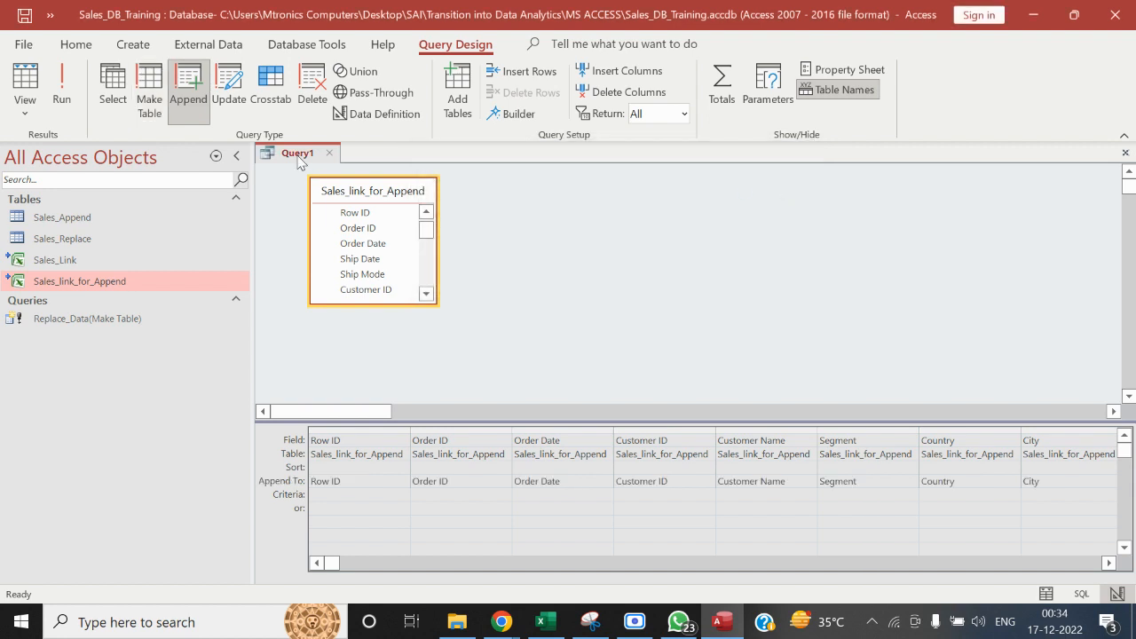
Save the query as Append_Query and select it among the database's queries
right_click(300, 160)
left_click(315, 168)
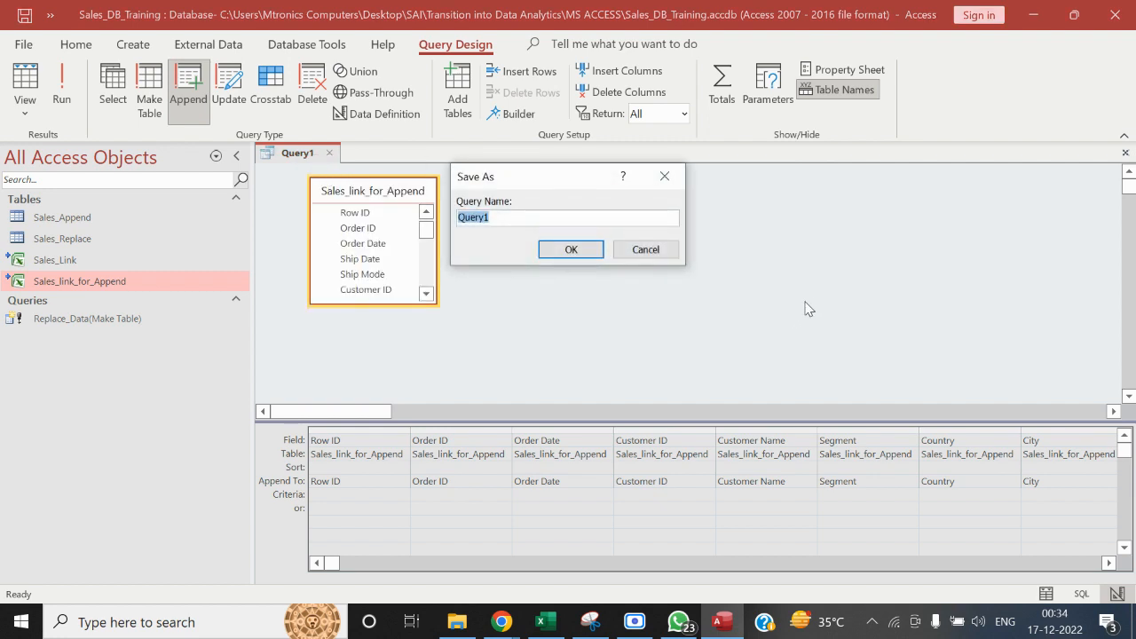
type("Append_")
left_click(557, 252)
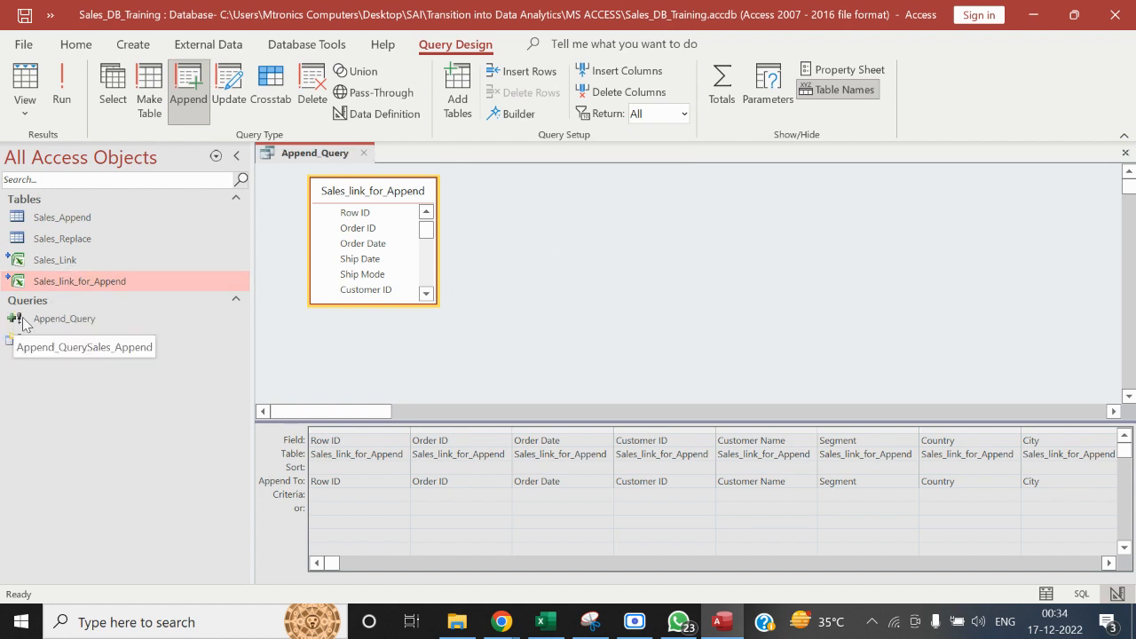
left_click(56, 320)
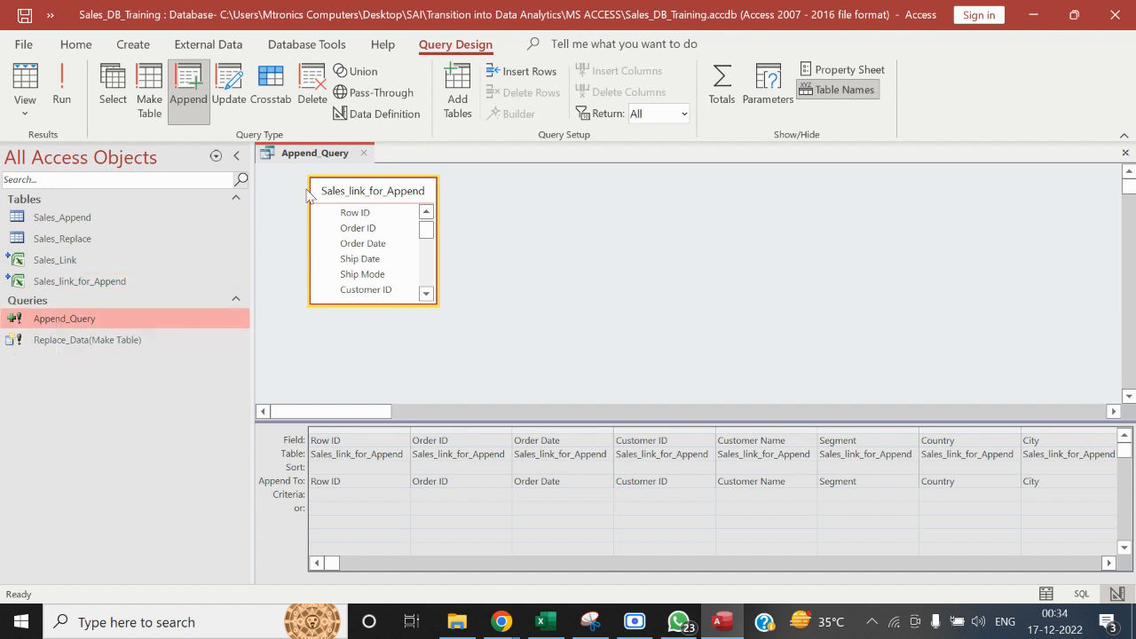
Switch to File Explorer and open the Sales_Dashboard workbook from the Dashboard folder inside MS ACCESS
left_click(457, 625)
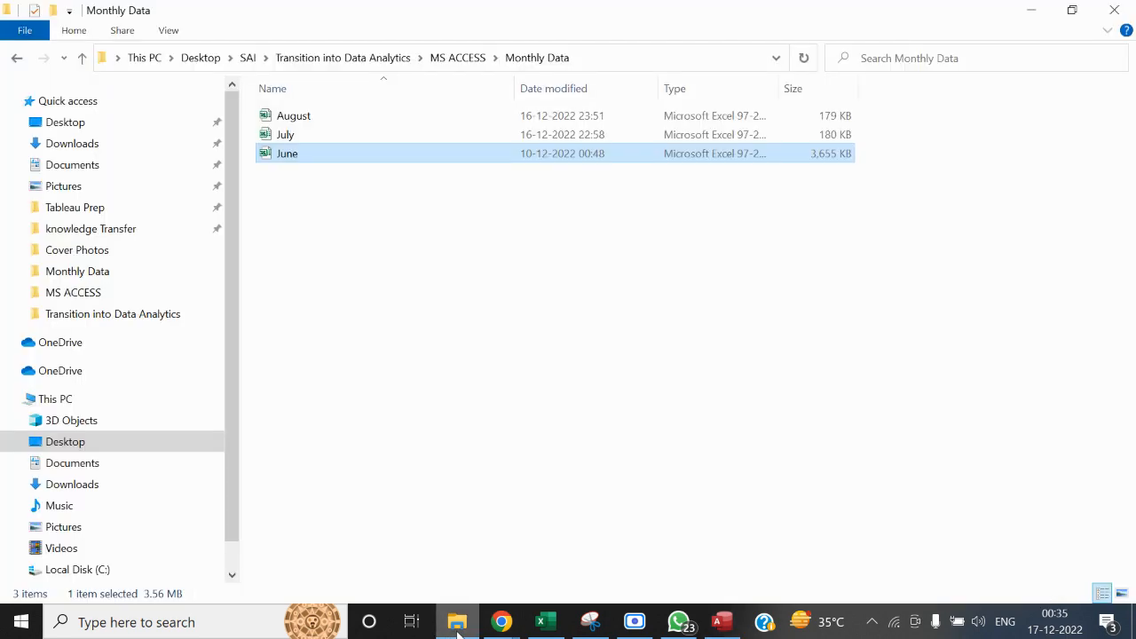
left_click(459, 59)
double_click(351, 116)
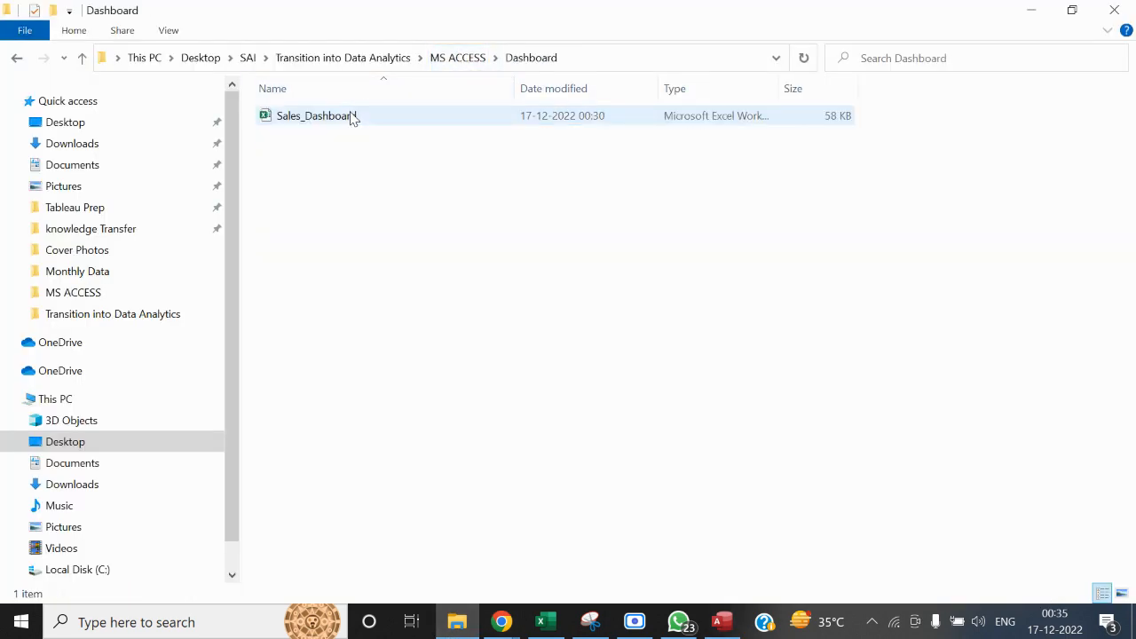
double_click(354, 116)
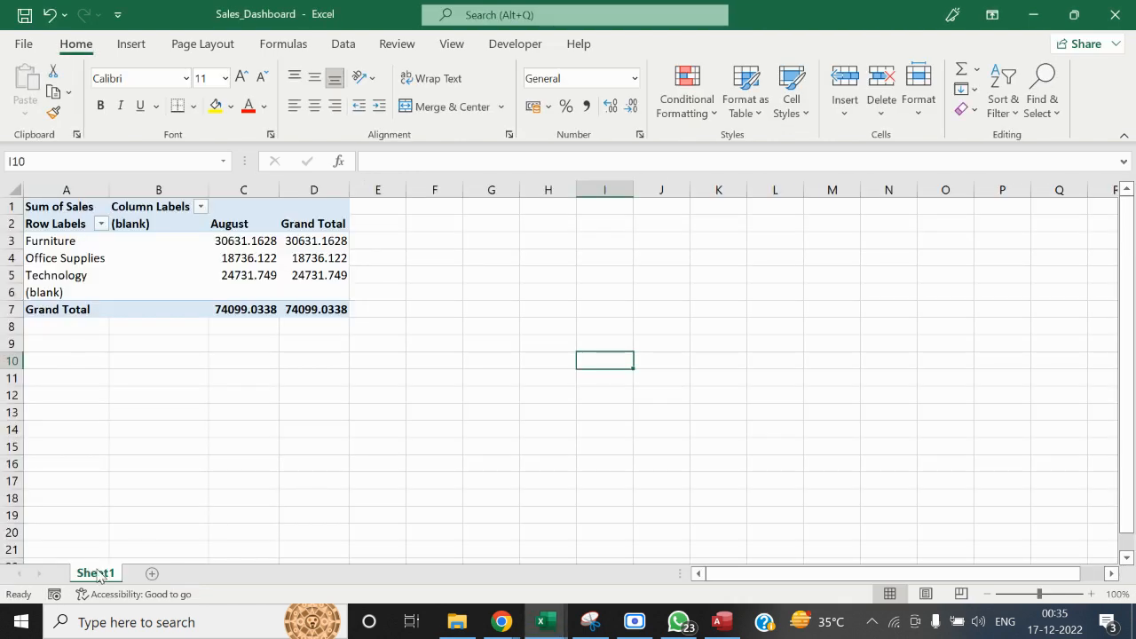
Rename the pivot table's worksheet Sheet1 as Replace
right_click(98, 572)
left_click(153, 365)
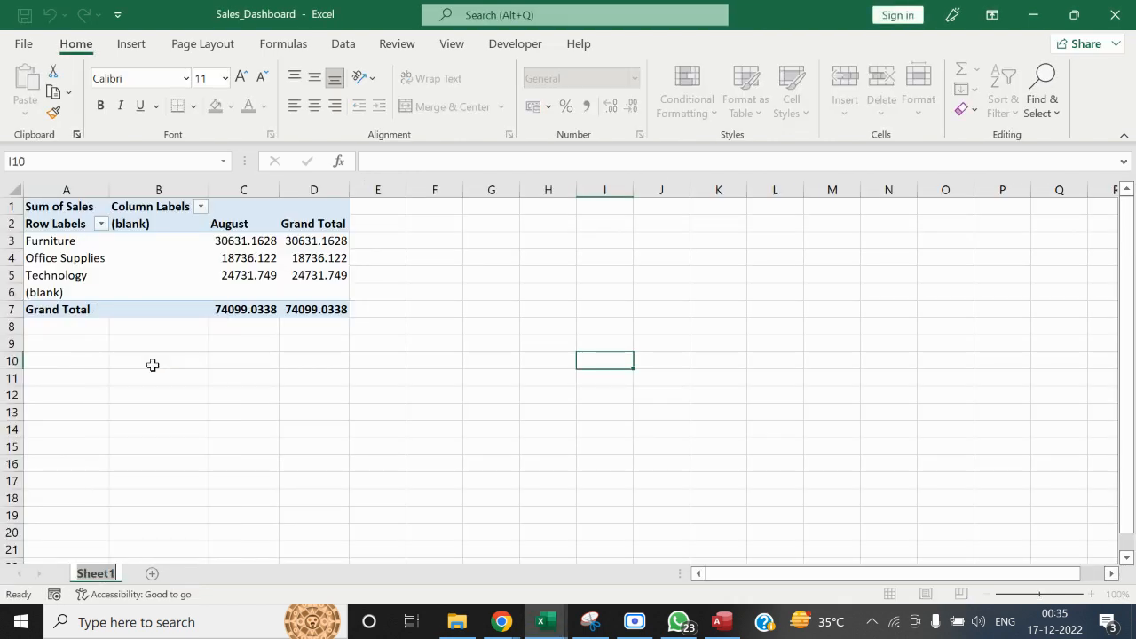
type("Replace")
key("Return")
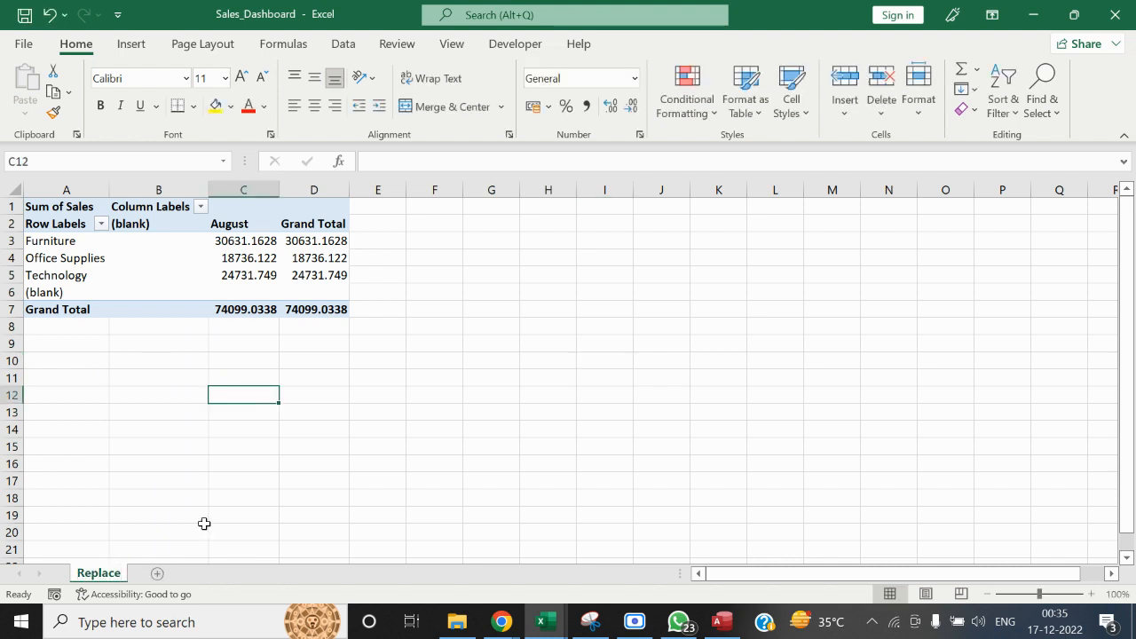
Add a new worksheet to Sales_Dashboard and name it Load
left_click(157, 574)
right_click(160, 575)
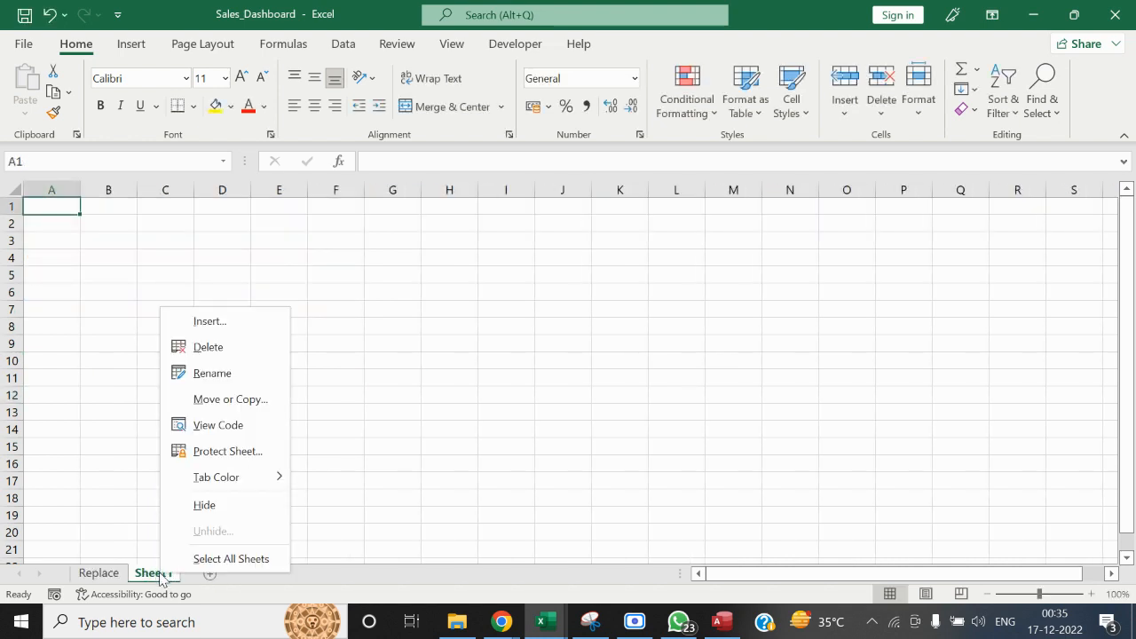
left_click(243, 376)
type("Load")
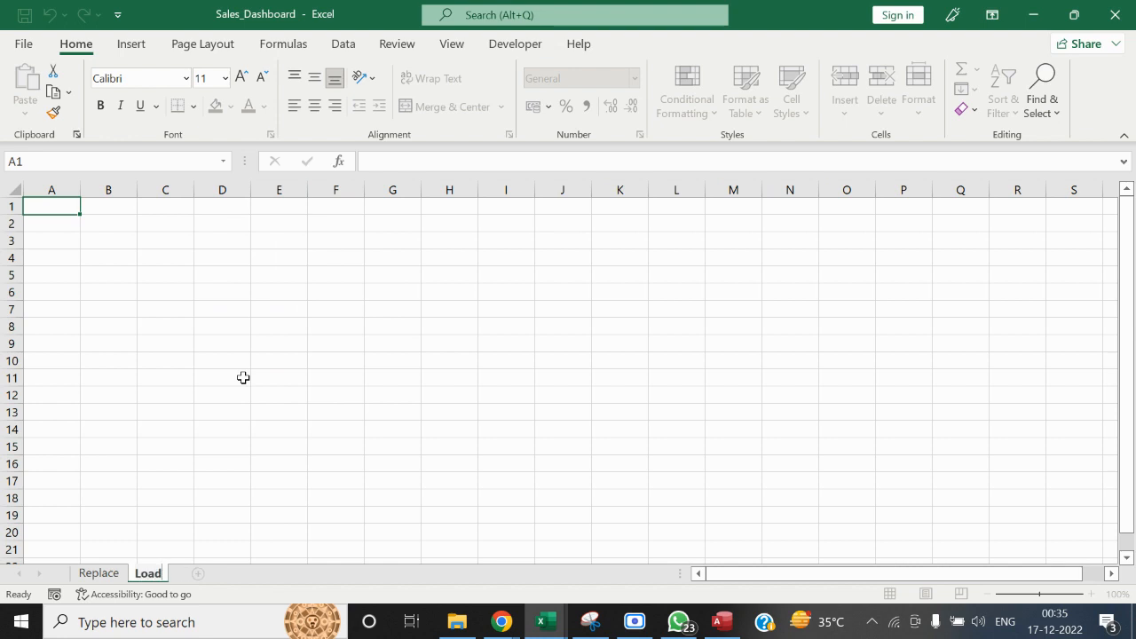
left_click(243, 377)
Switch to Access, close the Sales_DB_Training database, and return to the Sales_Dashboard workbook in Excel
left_click(132, 43)
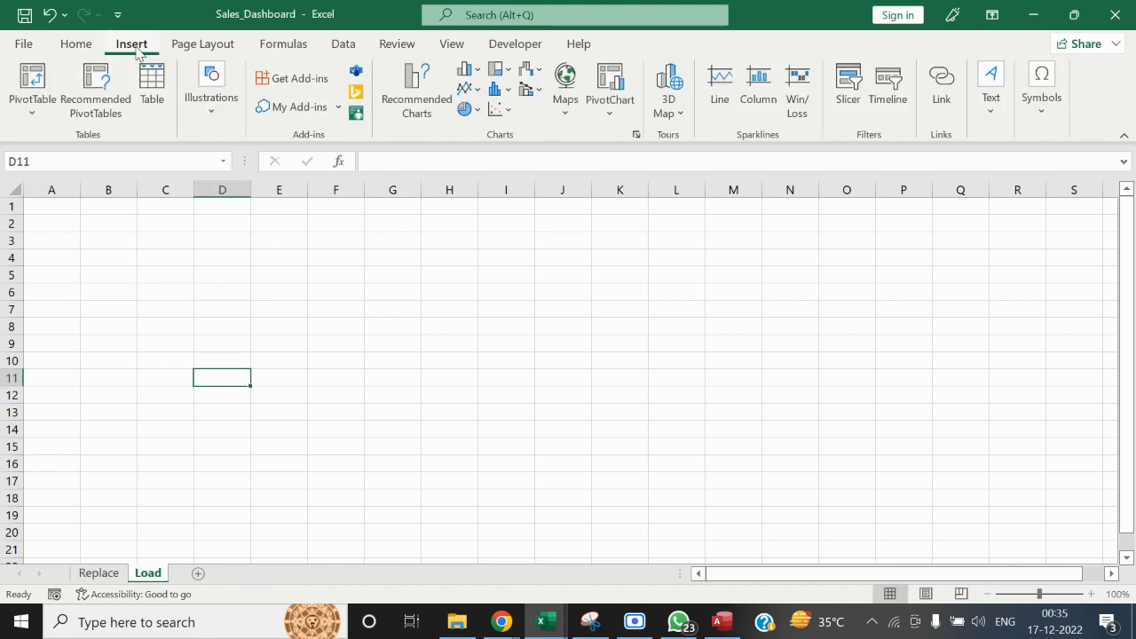
left_click(33, 100)
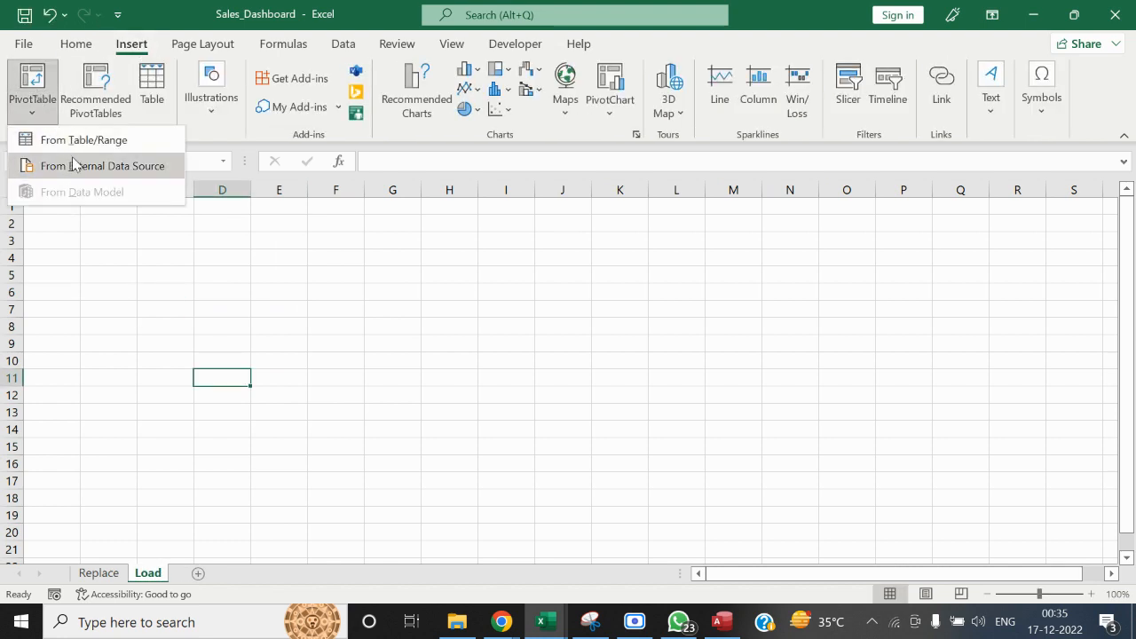
left_click(723, 621)
left_click(770, 355)
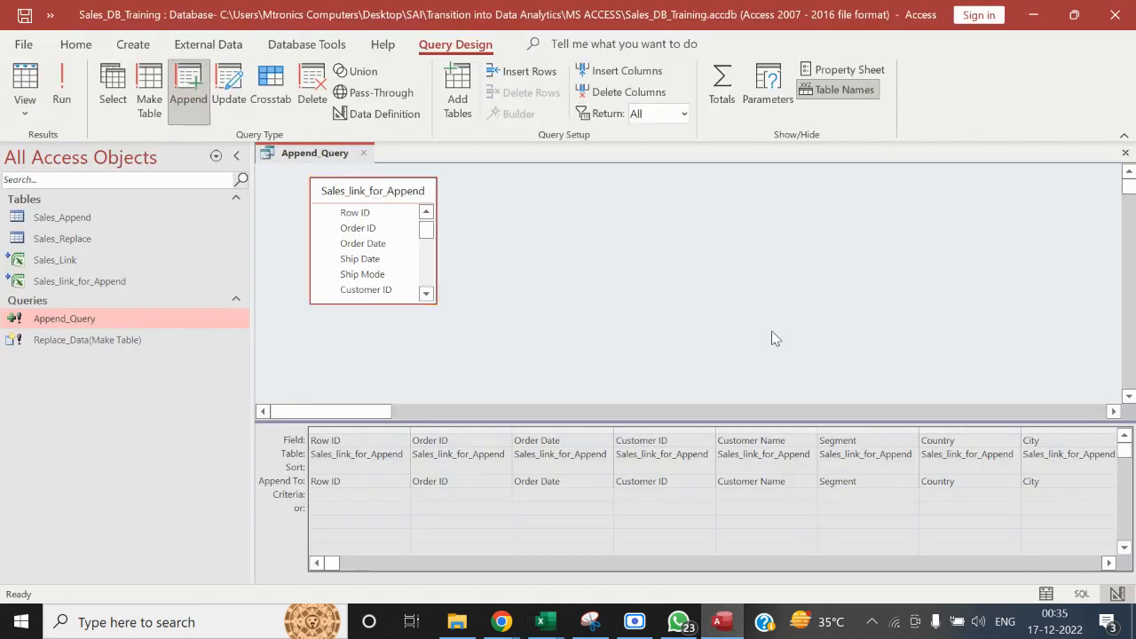
left_click(1133, 7)
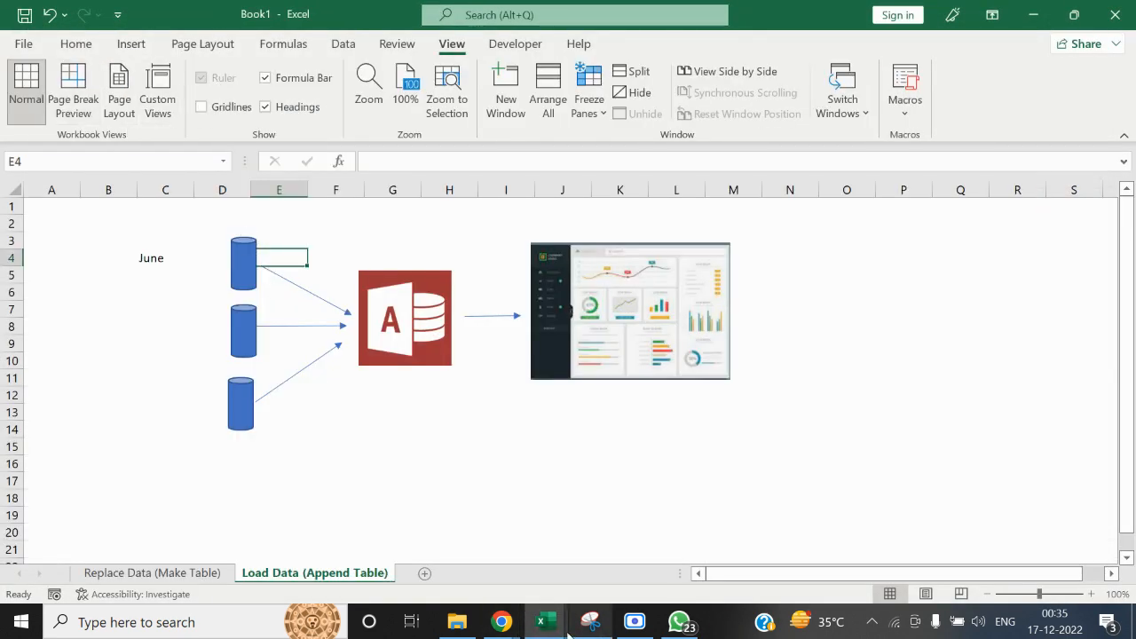
mouse_move(557, 631)
left_click(632, 575)
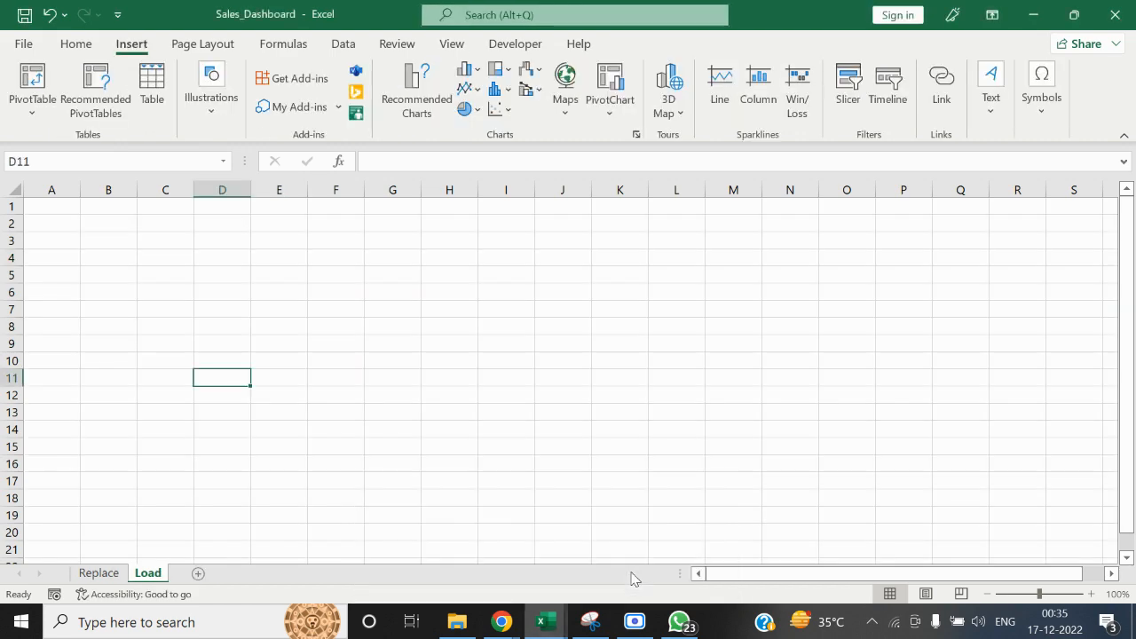
left_click(31, 102)
left_click(60, 166)
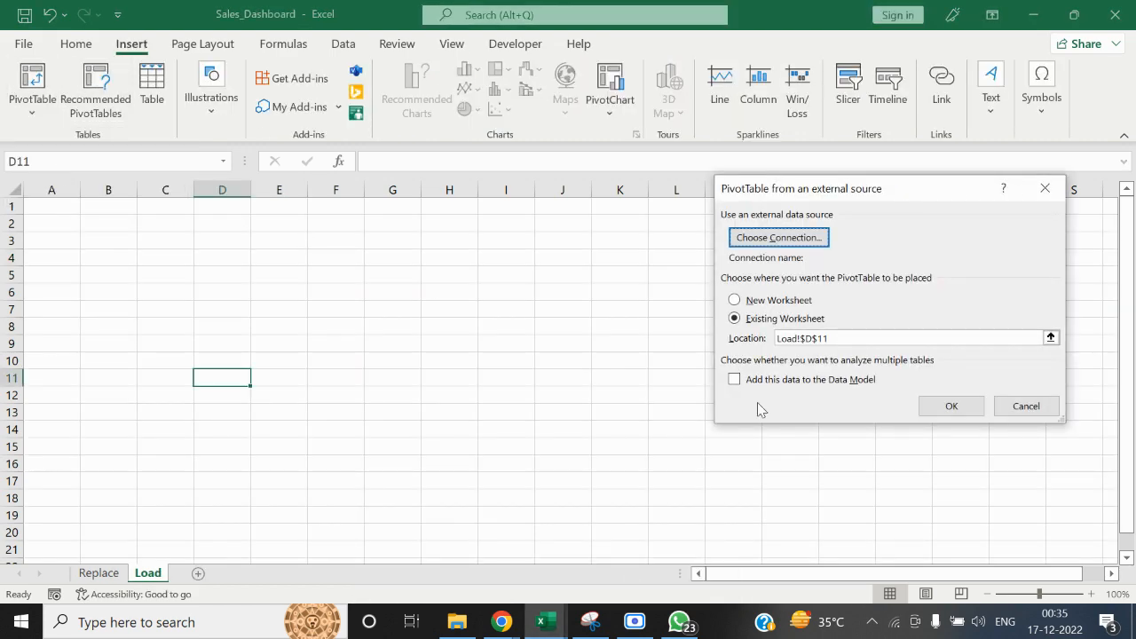
left_click(779, 238)
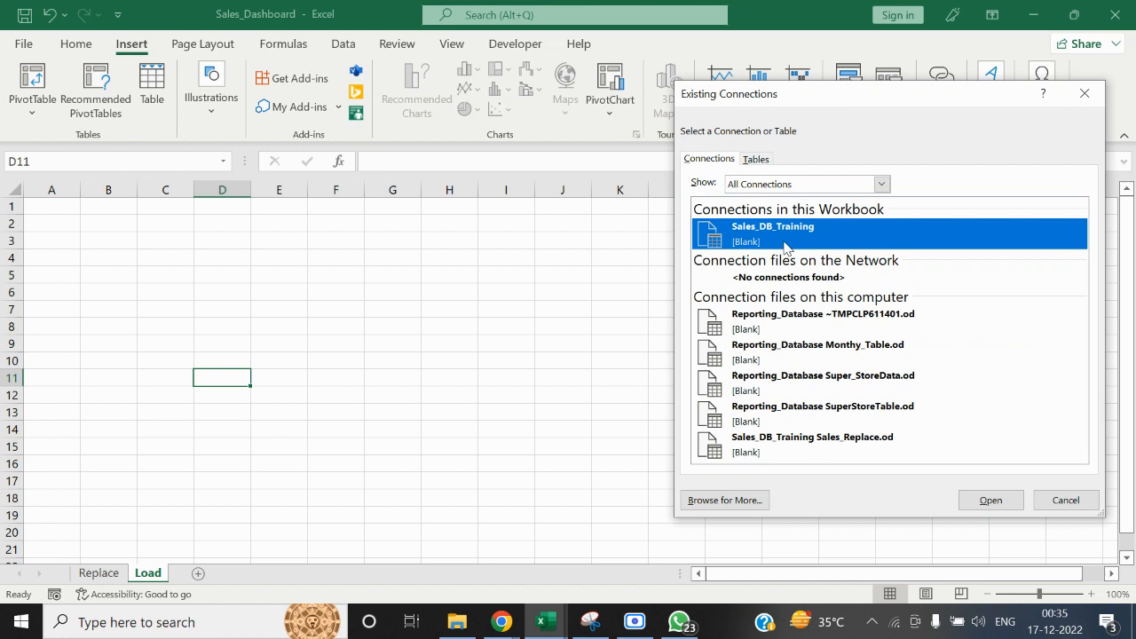
left_click(1081, 503)
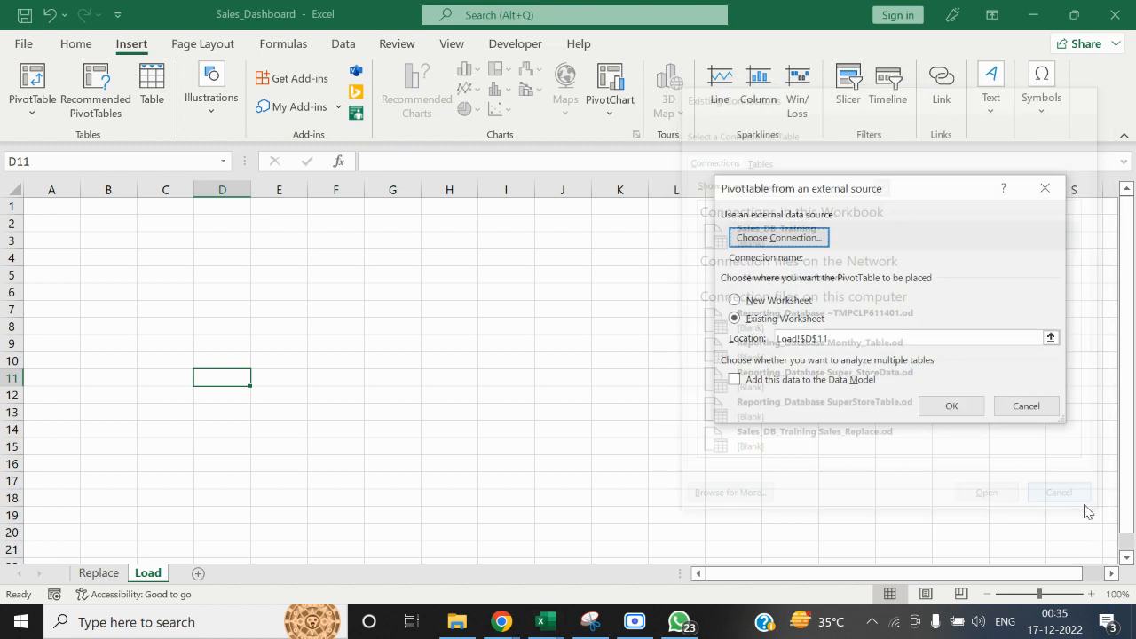
left_click(1023, 408)
Start a PivotTable from an external data source at cell A1 of the Load sheet and display the available connections
left_click(66, 204)
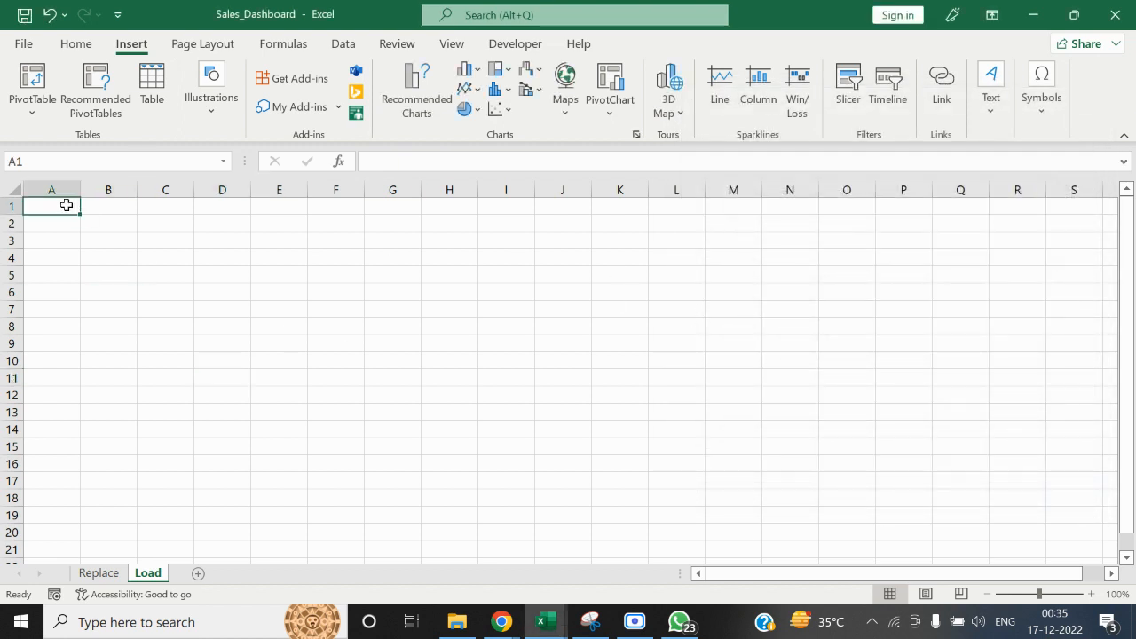
left_click(25, 108)
left_click(67, 167)
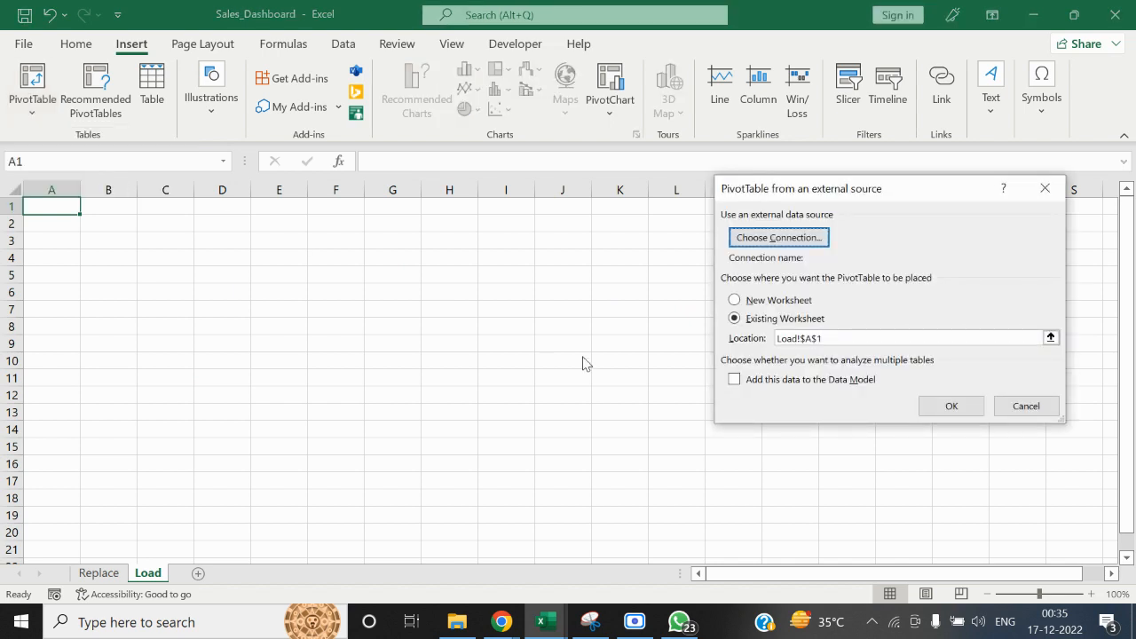
left_click(788, 235)
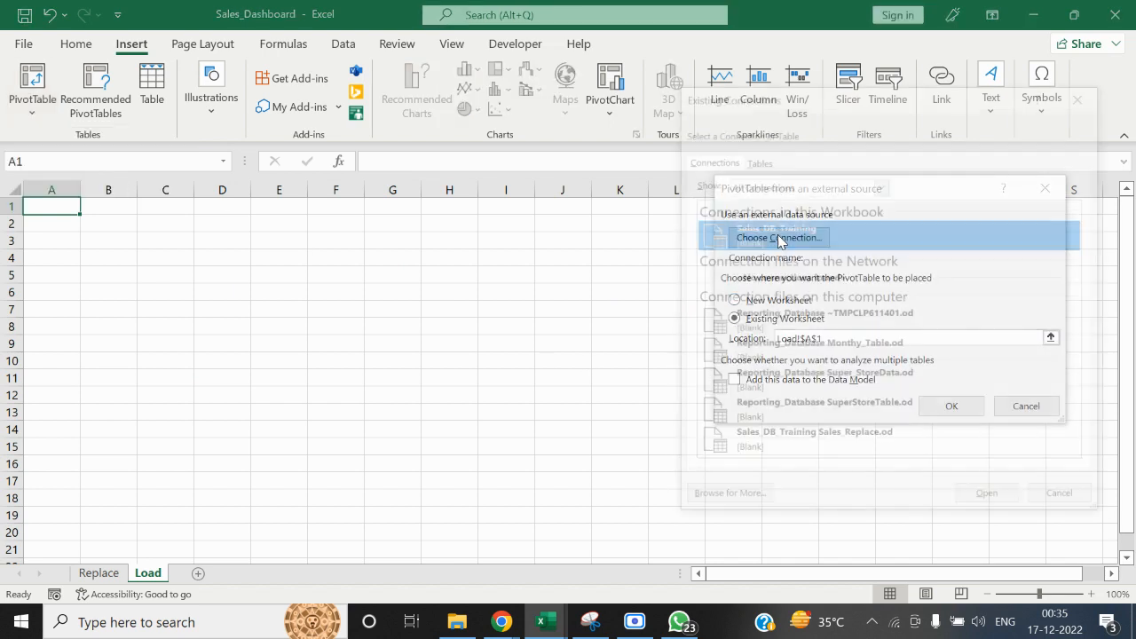
Connect the PivotTable to the Sales_Append table of Sales_DB_Training in the MS ACCESS folder and create it on the existing worksheet
left_click(737, 500)
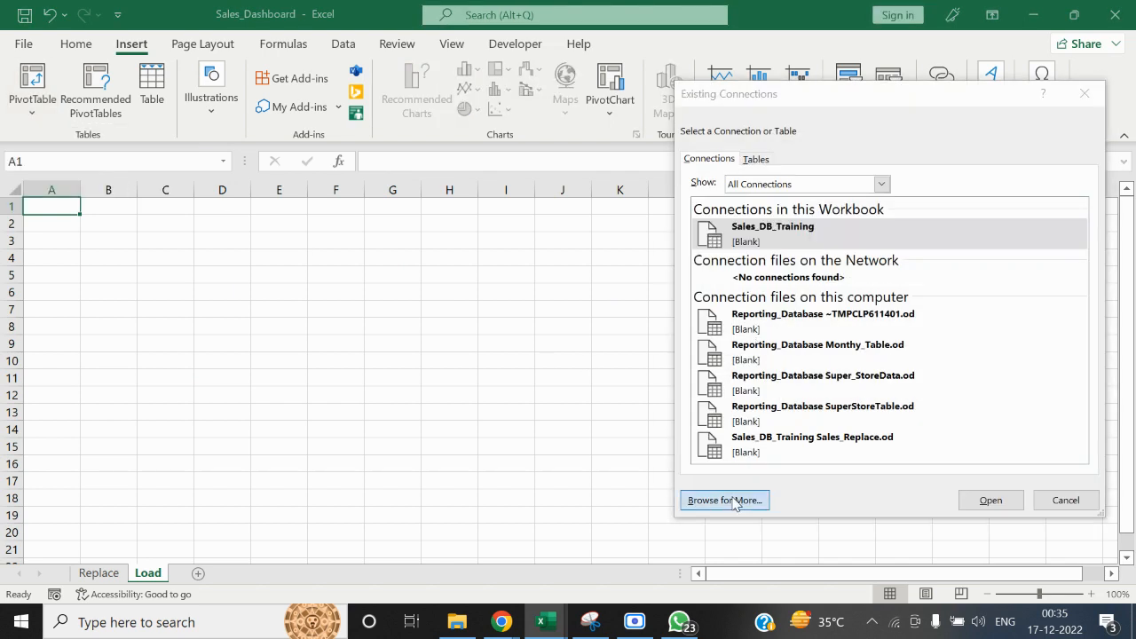
left_click_drag(702, 302, 695, 271)
left_click(666, 241)
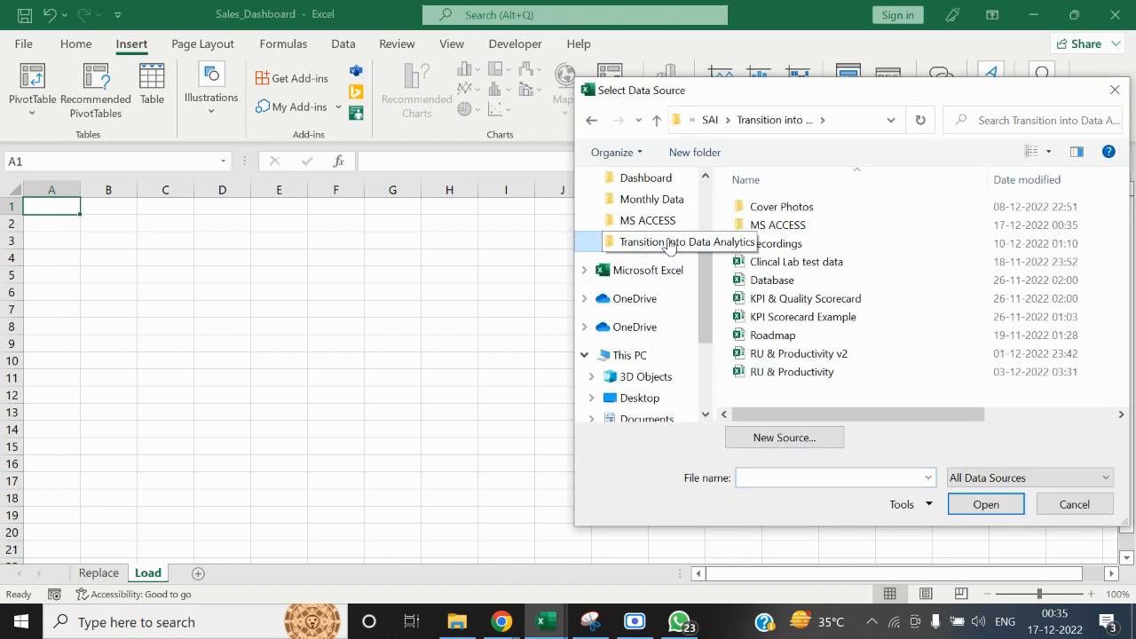
left_click(765, 229)
double_click(765, 229)
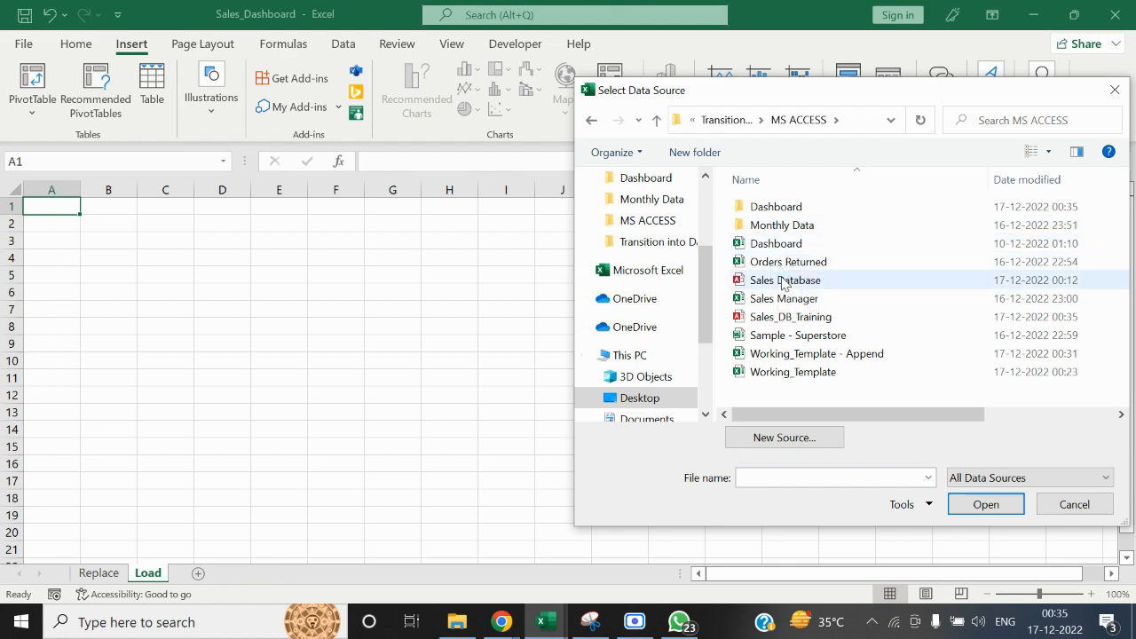
left_click(788, 317)
left_click(985, 504)
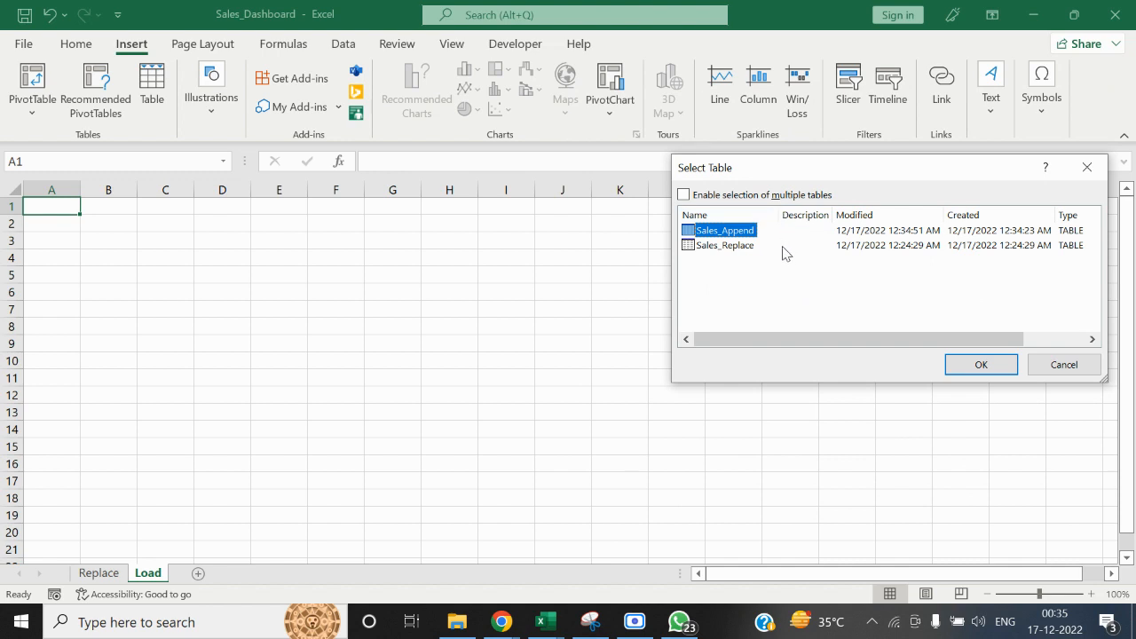
left_click(979, 367)
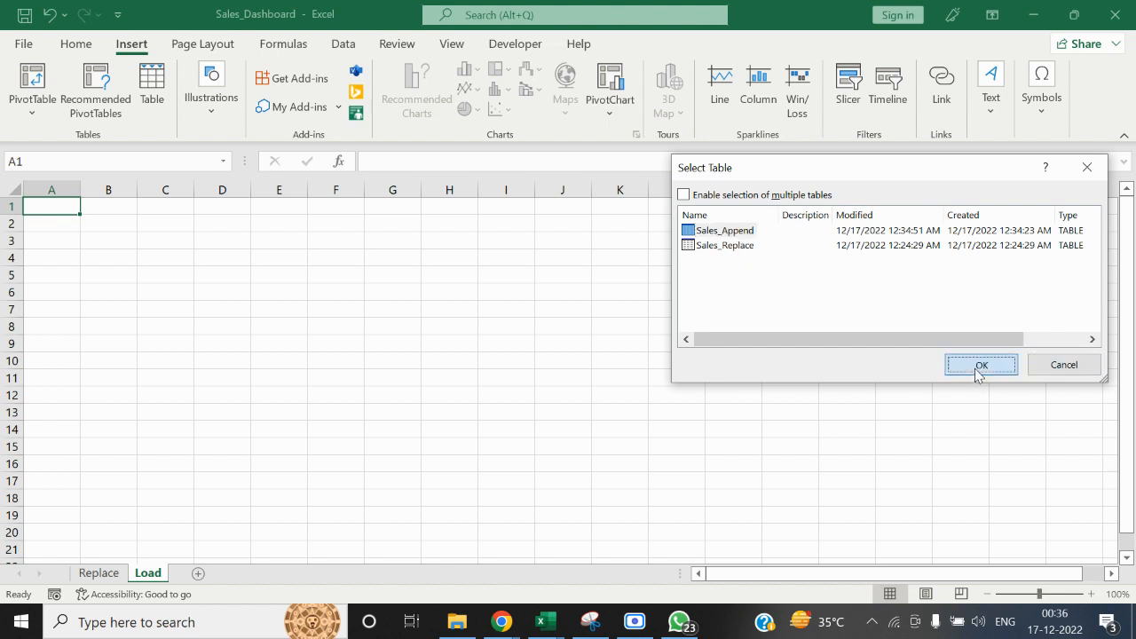
left_click(940, 415)
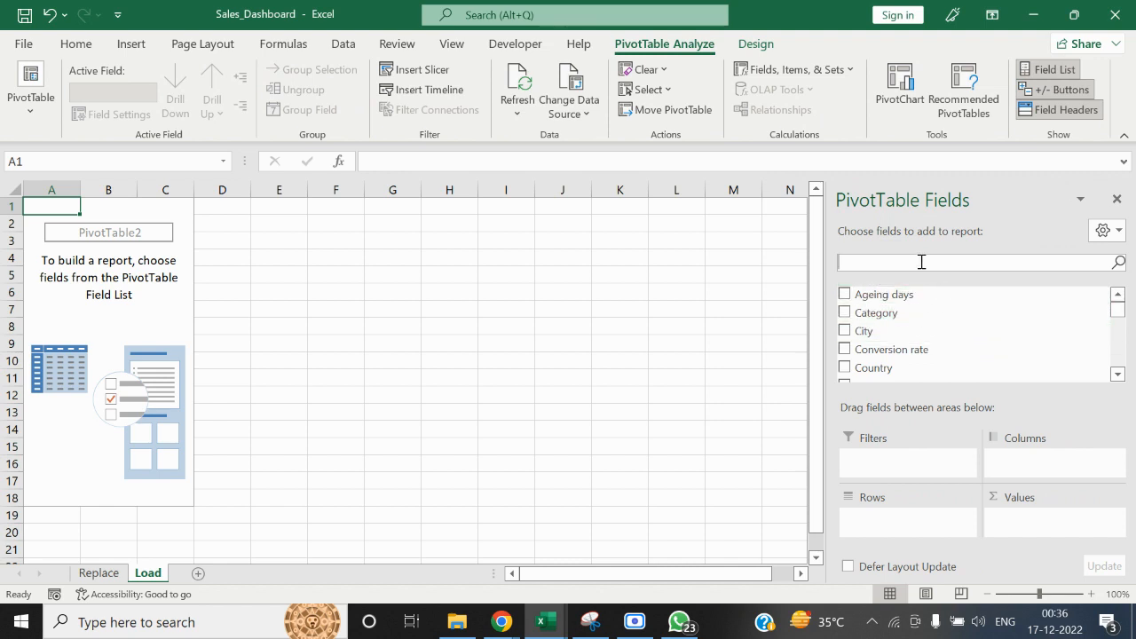
Lay out the PivotTable with Category as rows and Month as columns
left_click_drag(885, 313, 896, 515)
left_click(867, 263)
type("Mont")
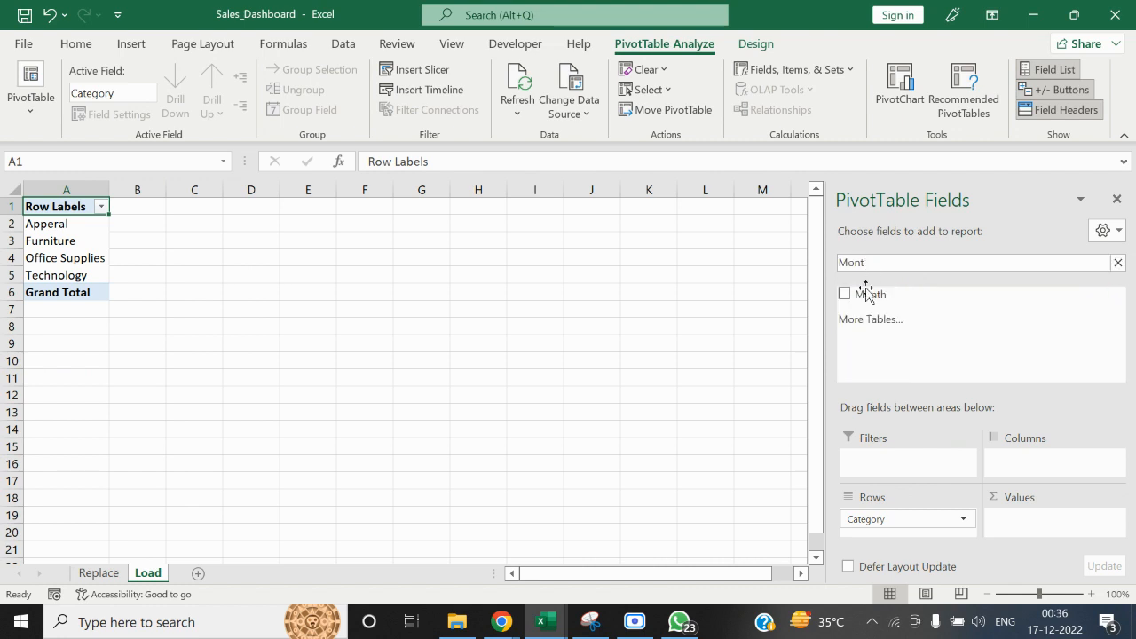
left_click_drag(865, 294, 1021, 474)
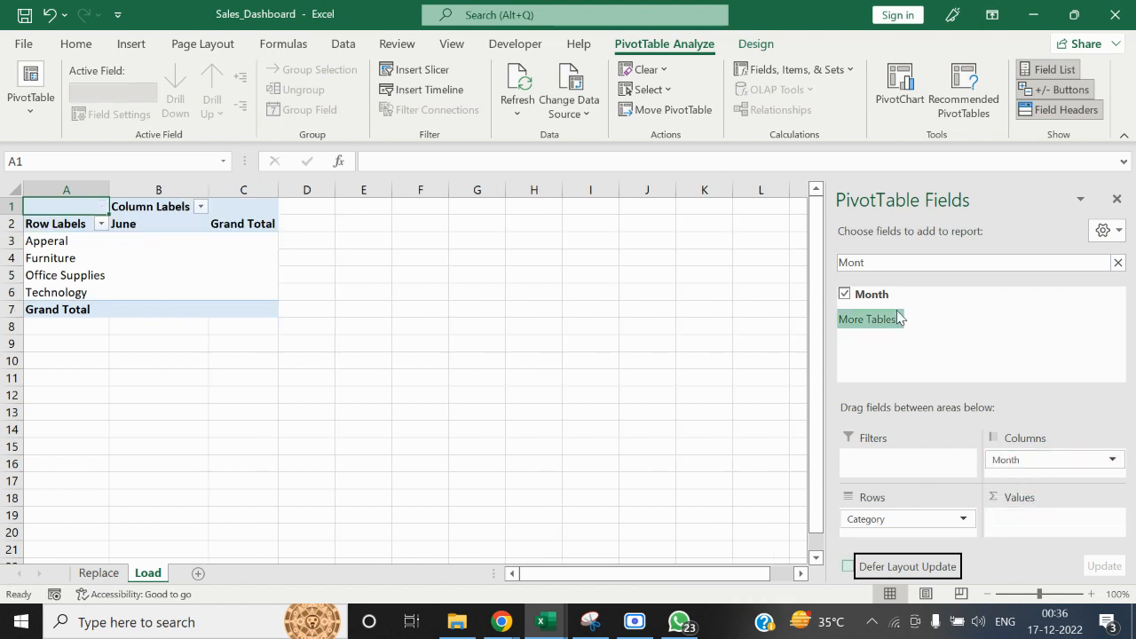
Add the Sales field to the PivotTable's values and close the field list
left_click(884, 262)
type("Mo")
key("BackSpace")
key("BackSpace")
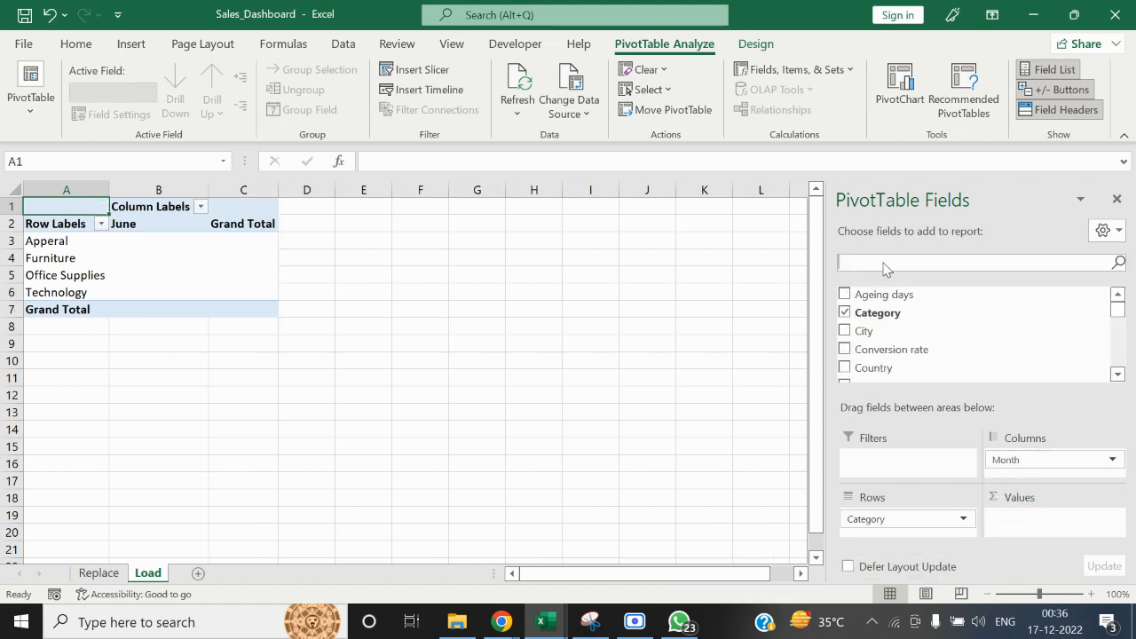
type("Sale")
left_click_drag(864, 297, 1012, 517)
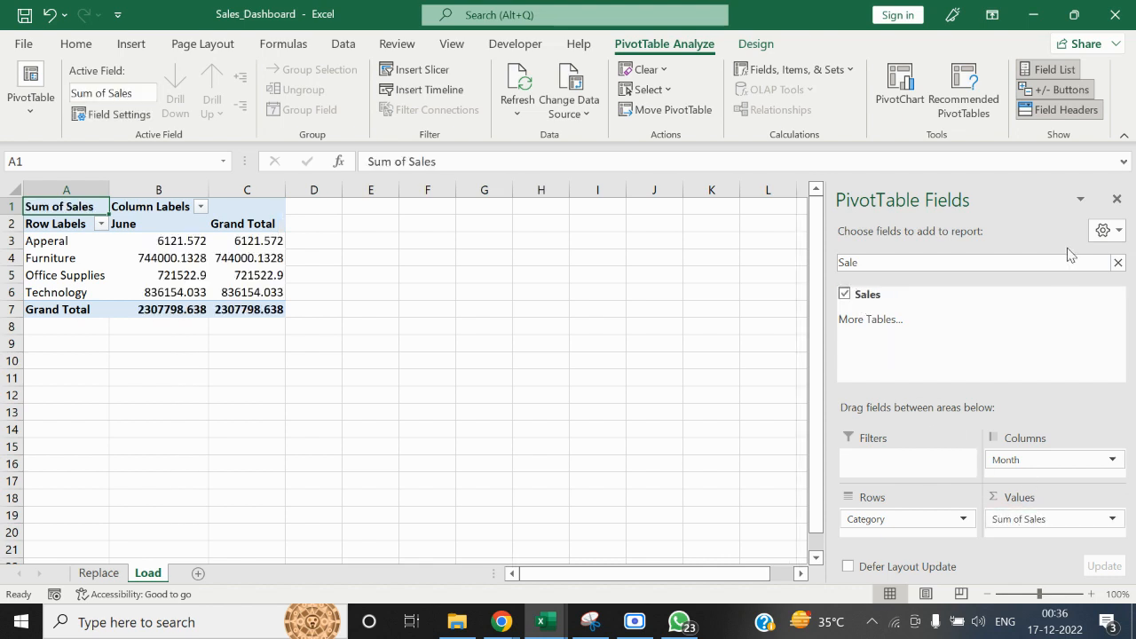
left_click(1116, 198)
left_click(473, 373)
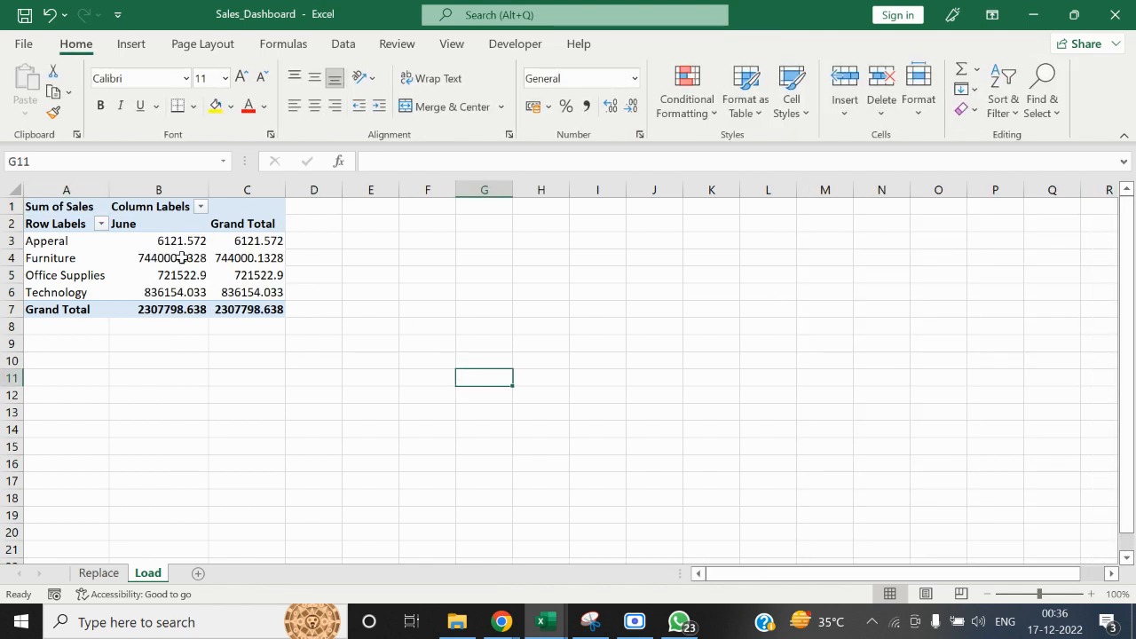
Compare the pivot tables on the Replace and Load sheets
left_click(98, 573)
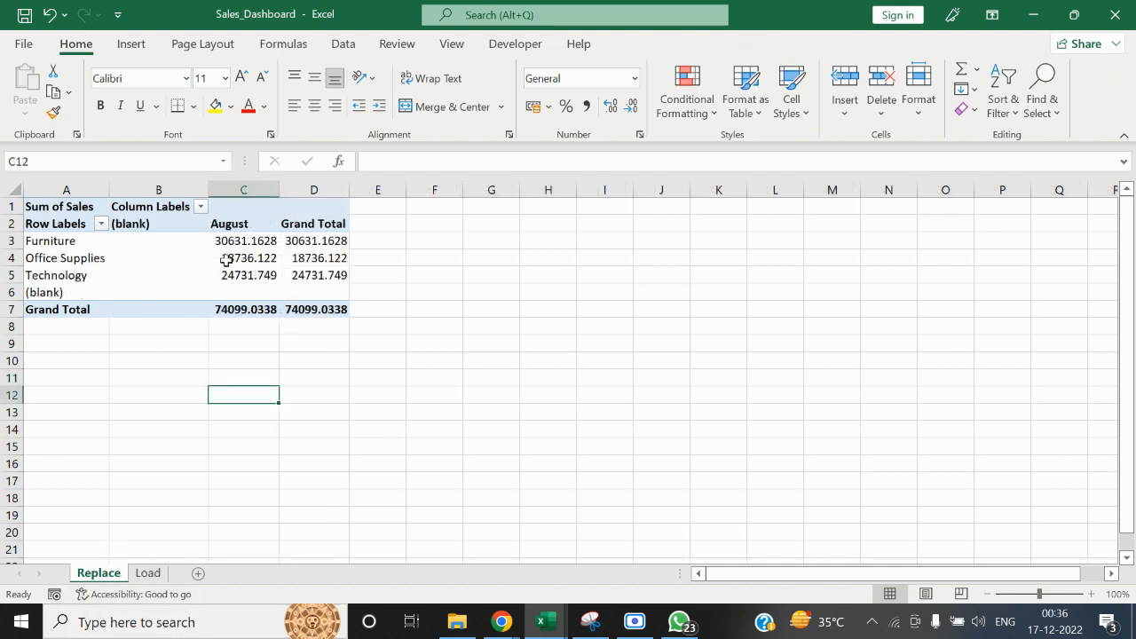
left_click(147, 572)
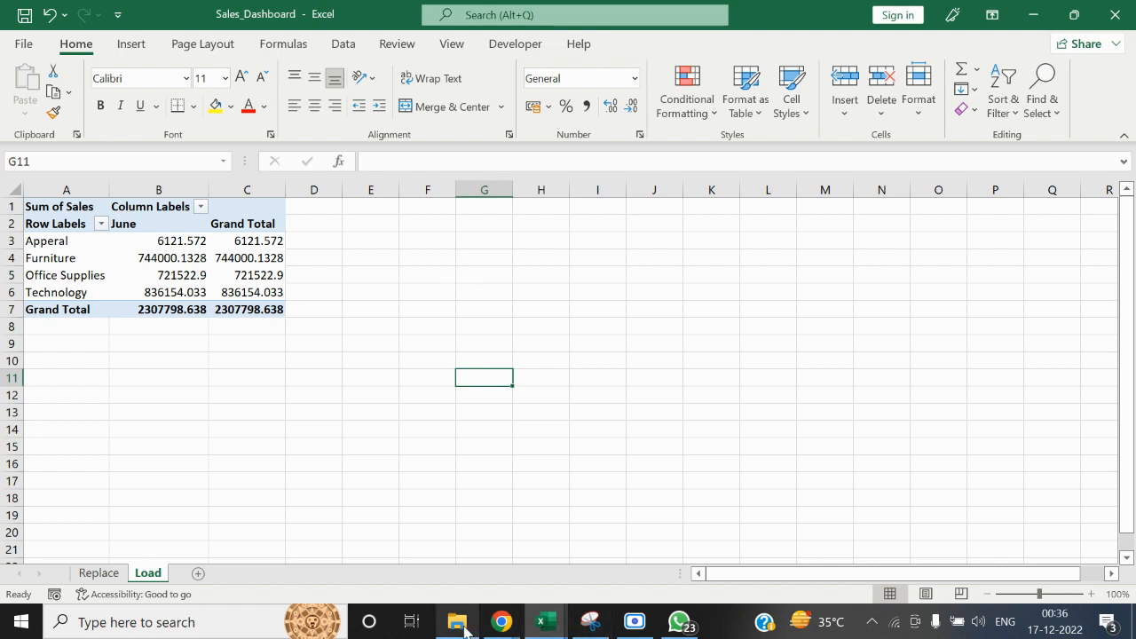
mouse_move(465, 629)
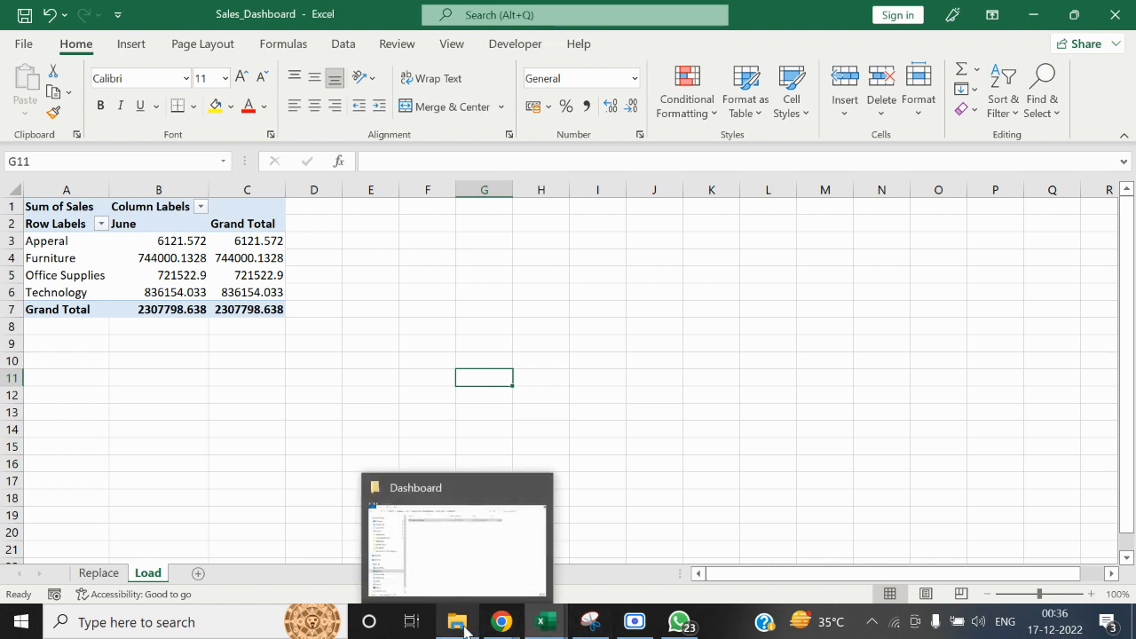
left_click(721, 394)
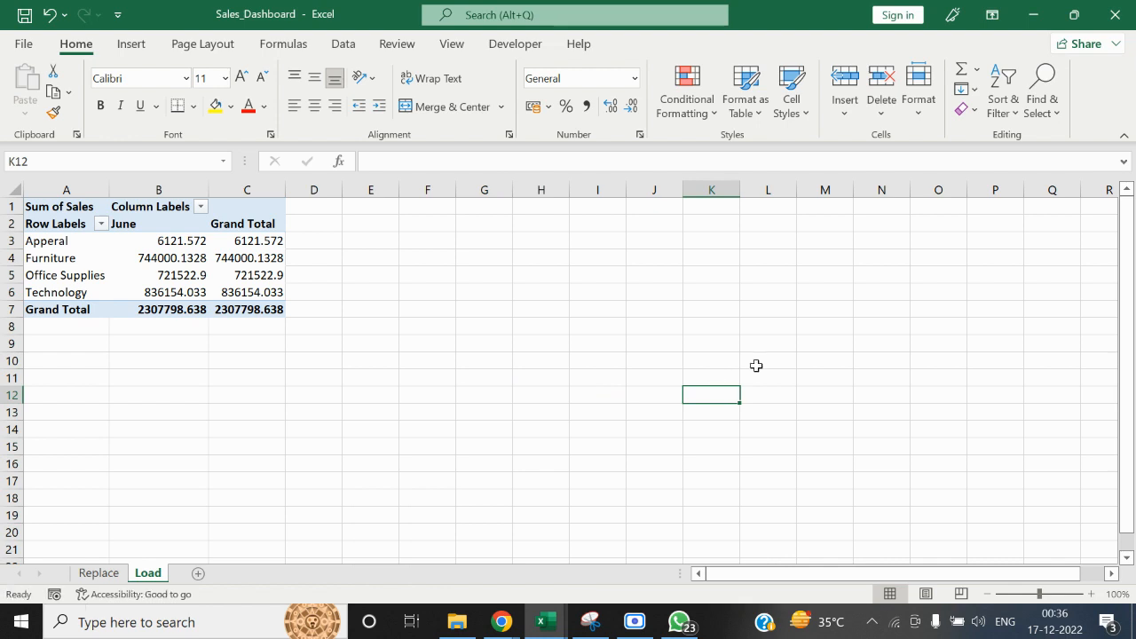
Close the Sales_Dashboard workbook and, from File Explorer, open the July workbook in the Monthly Data folder inside MS ACCESS
left_click(1129, 7)
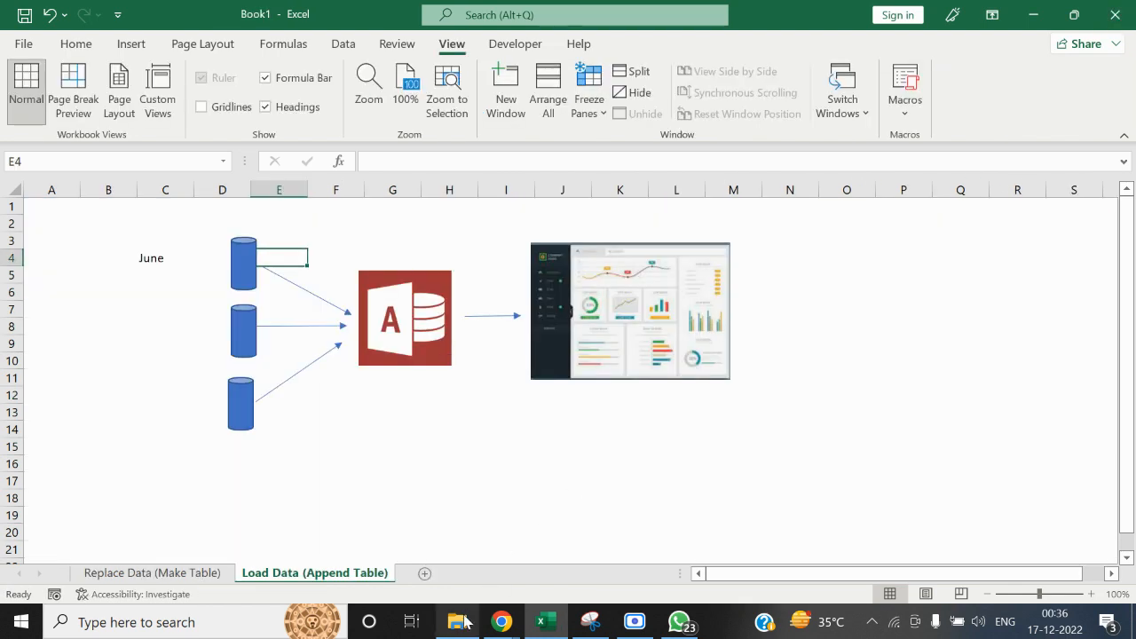
left_click(465, 622)
left_click(447, 58)
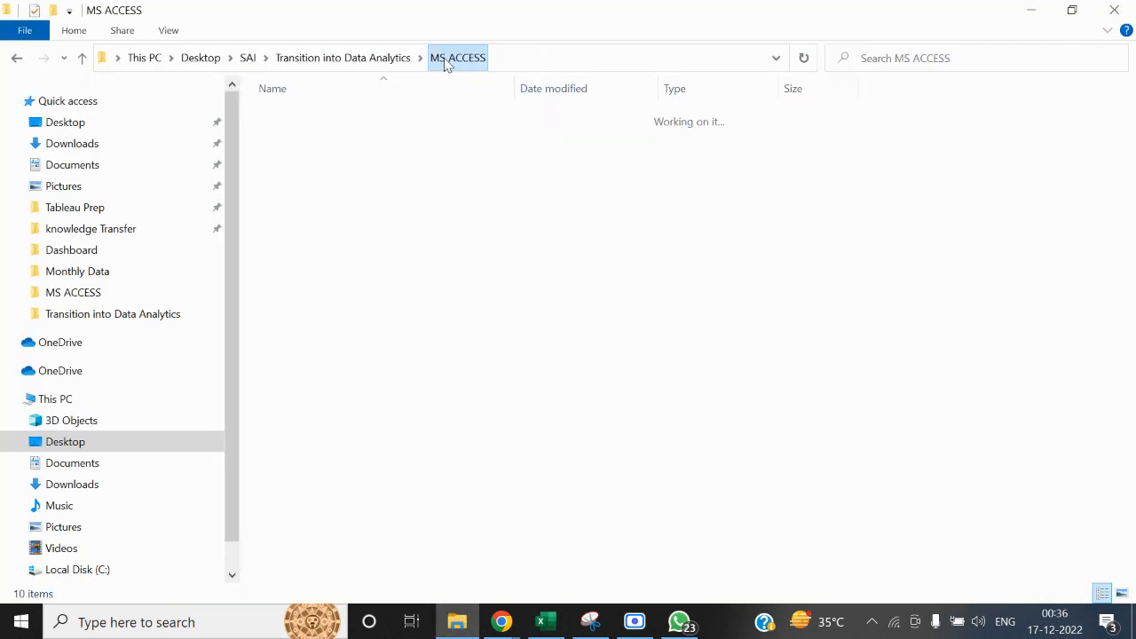
left_click(362, 59)
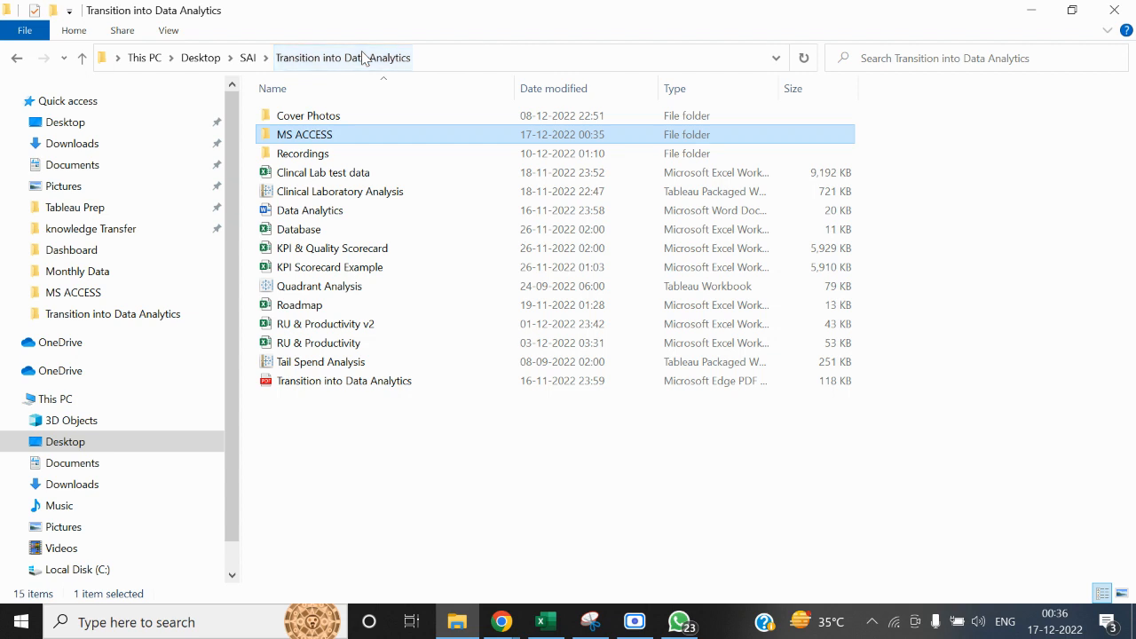
double_click(307, 134)
double_click(311, 135)
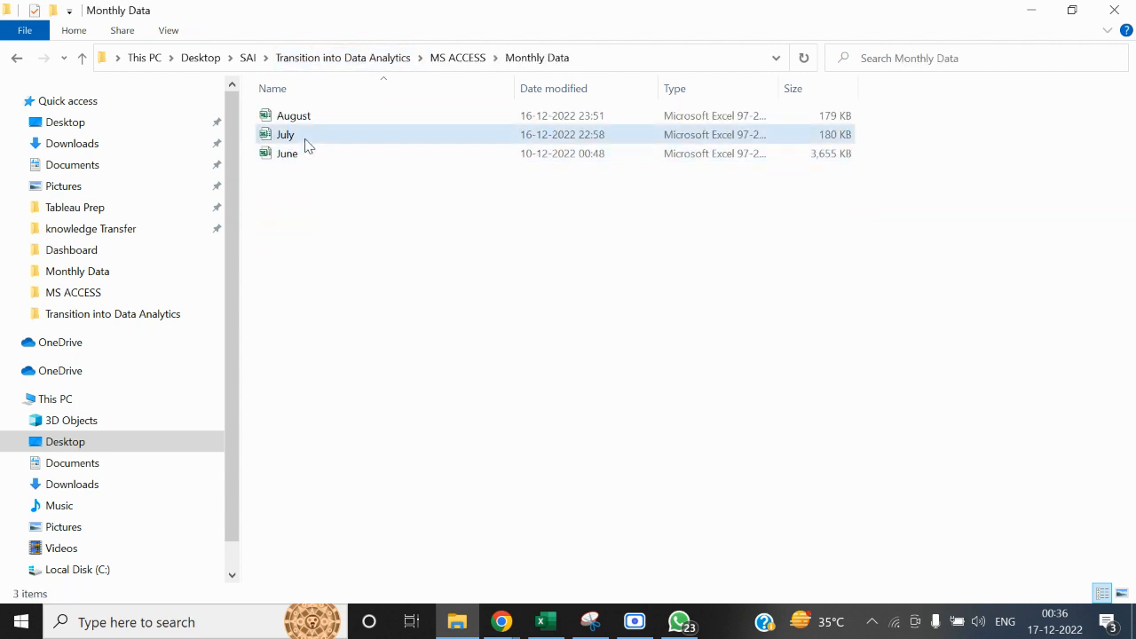
left_click(306, 142)
key("alt+Tab")
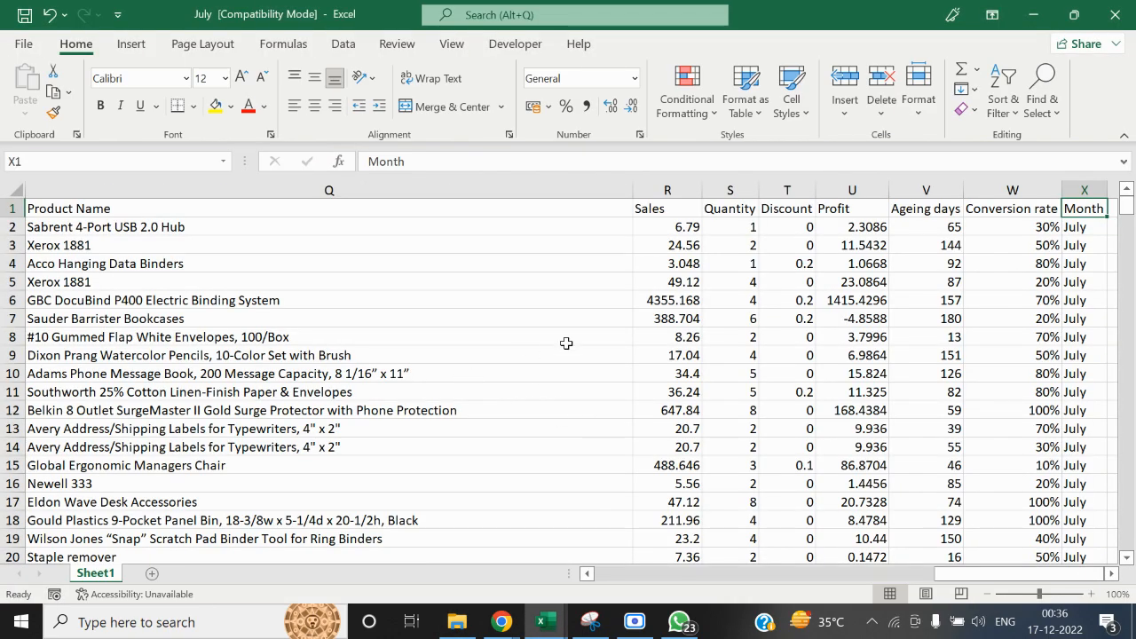
Open the Working_Template - Append workbook from the MS ACCESS folder in File Explorer, keeping the July workbook open
key("ctrl+Home")
key("alt+Tab")
key("Tab")
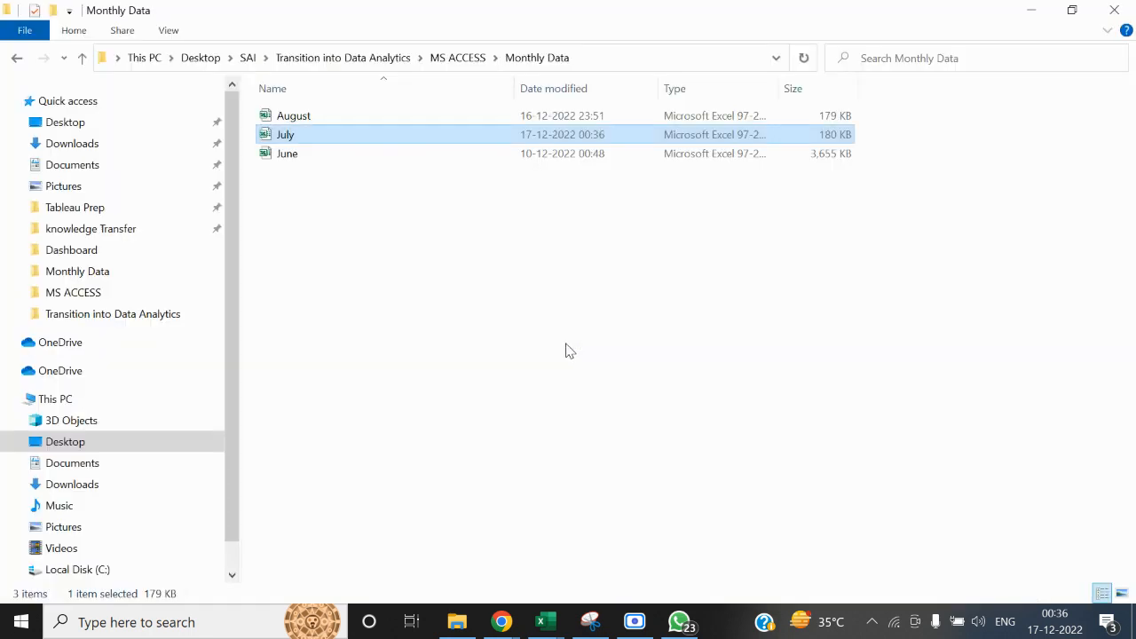
left_click(461, 57)
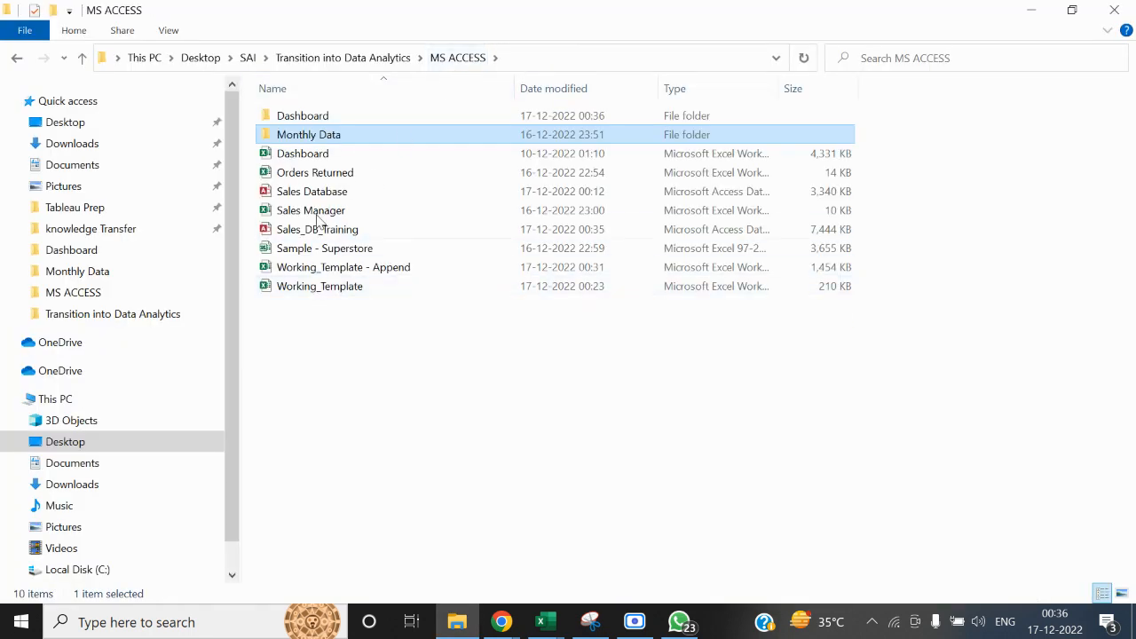
left_click(345, 287)
key("alt+Tab")
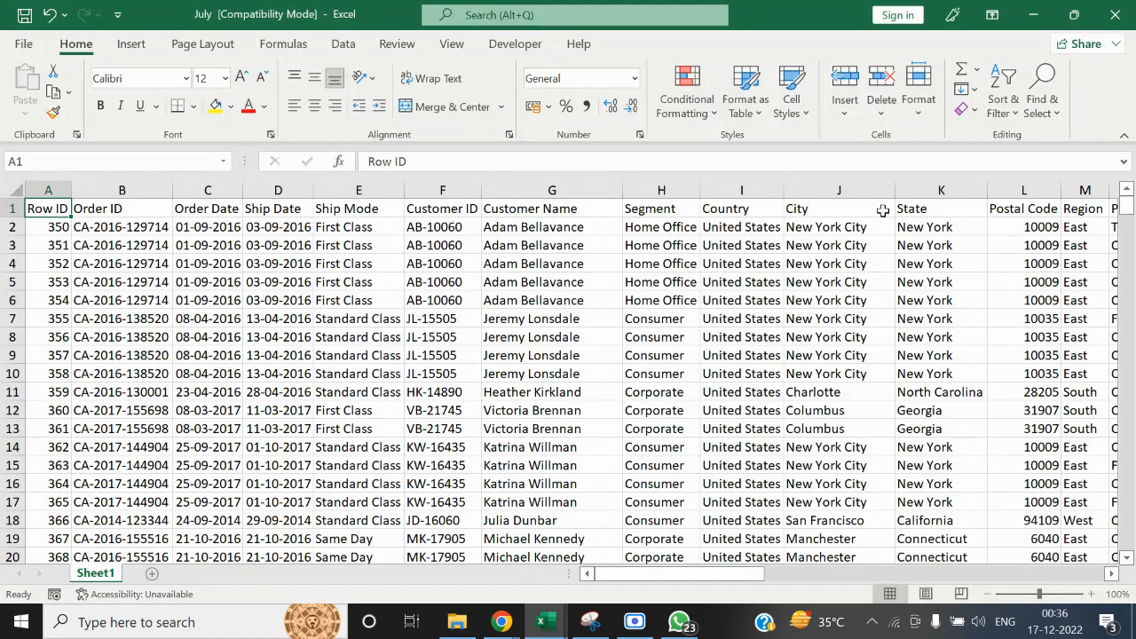
left_click(1127, 6)
left_click(1128, 5)
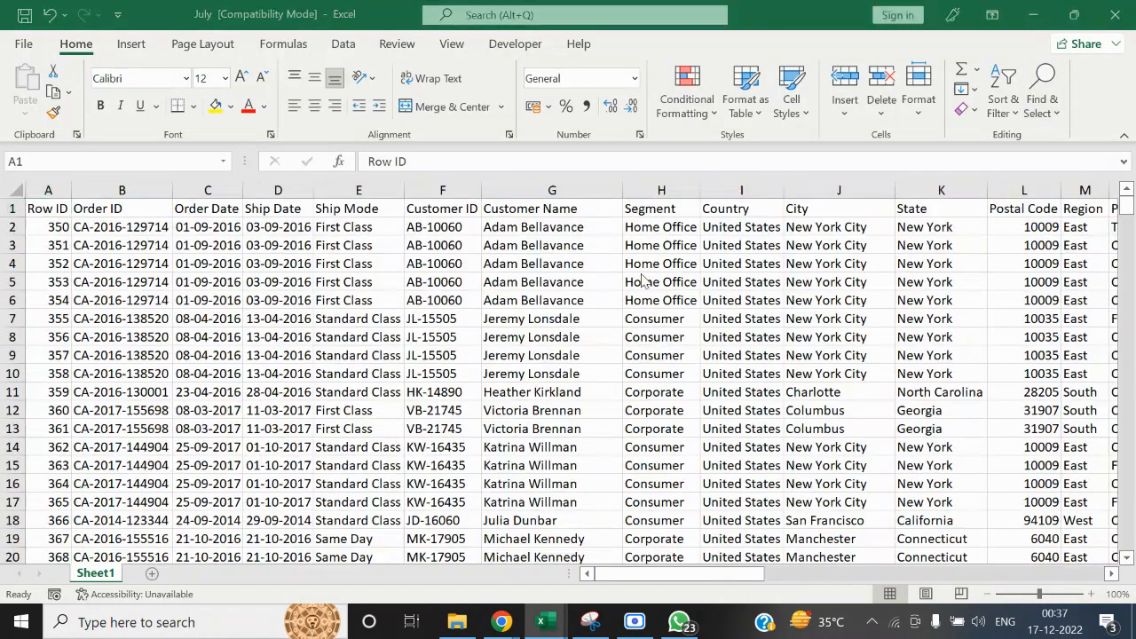
key("alt+Tab")
double_click(367, 268)
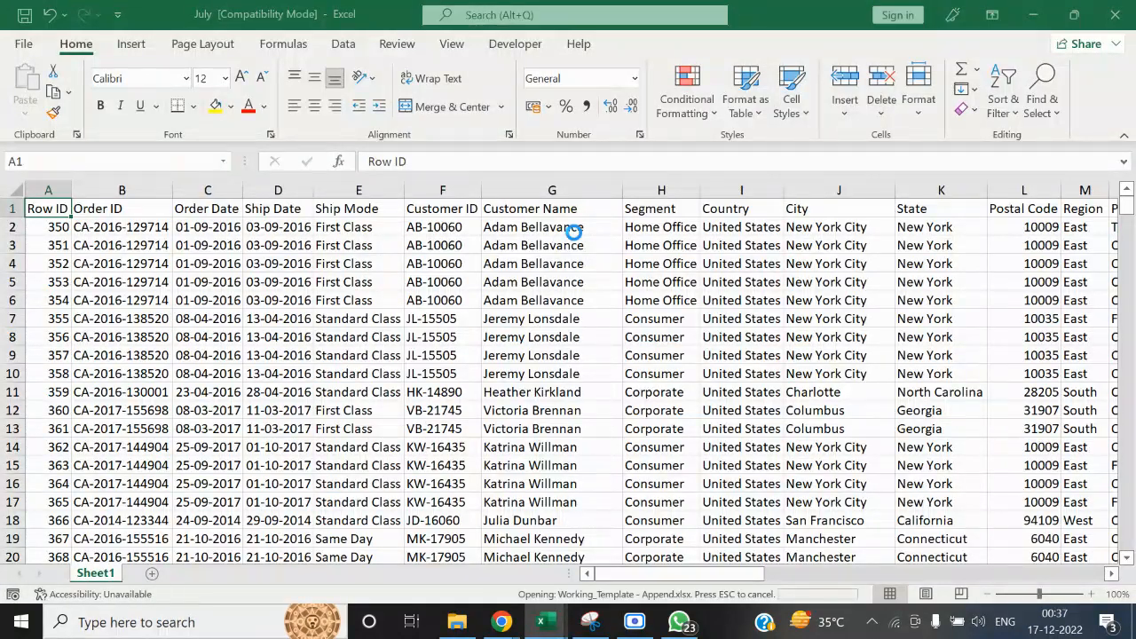
Clear all June records below the header row in the Working_Template - Append sheet
key("ctrl+End")
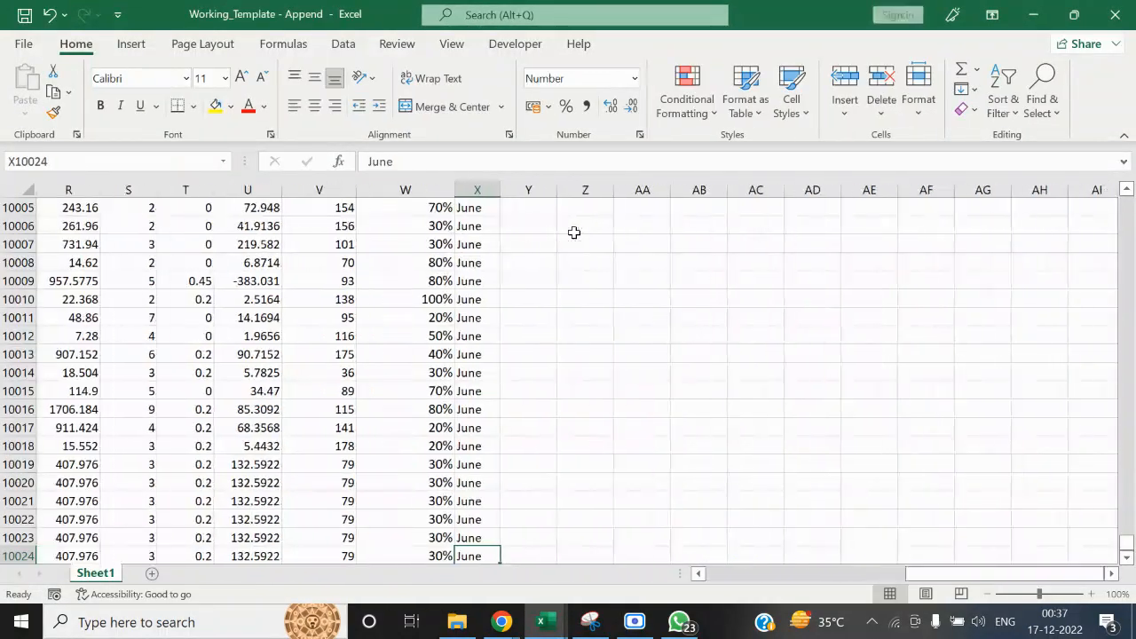
key("Home")
key("Down")
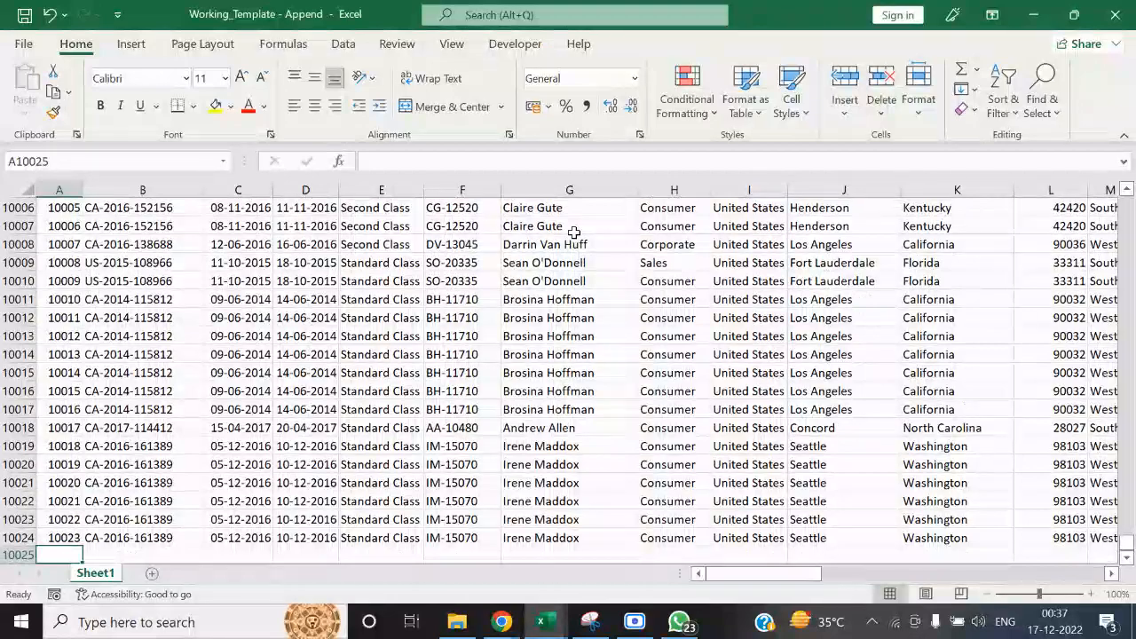
key("Up")
key("ctrl+Home")
key("Down")
key("ctrl+shift+Right")
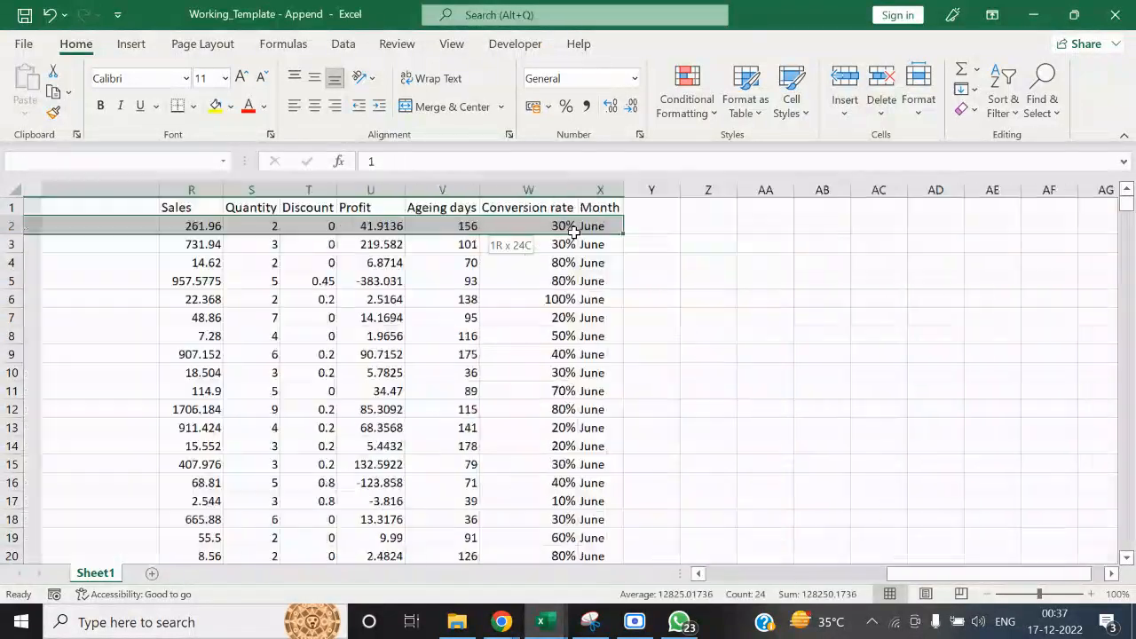
key("ctrl+shift+Down")
key("Delete")
key("ctrl+BackSpace")
key("ctrl+Home")
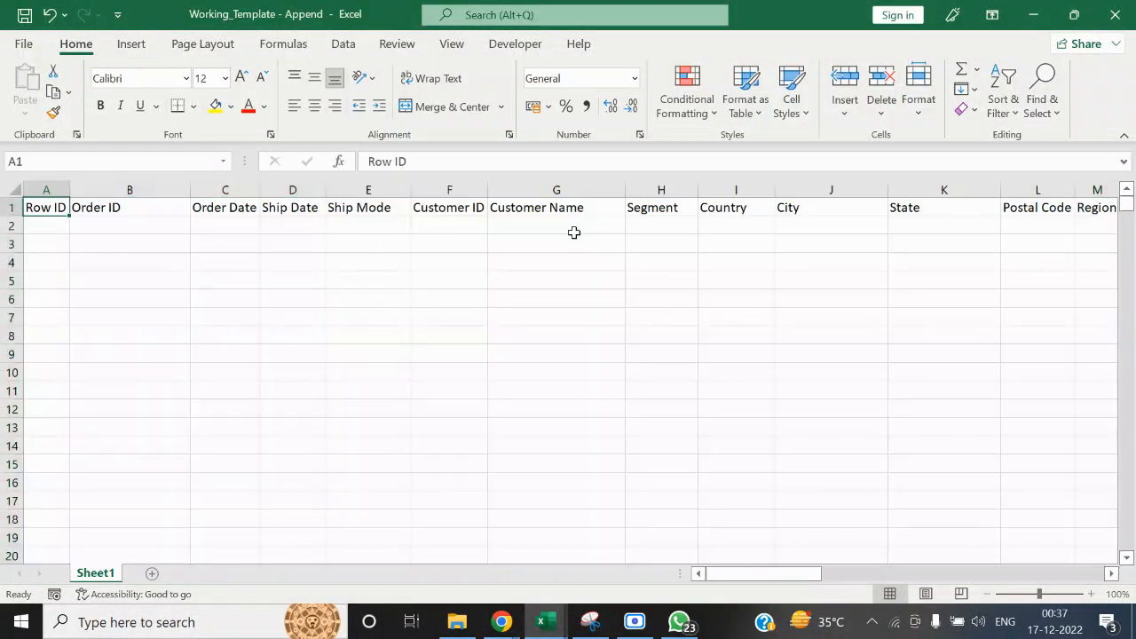
Copy all July records without the header row and paste them into the append template from cell A2
key("alt+Tab")
key("Down")
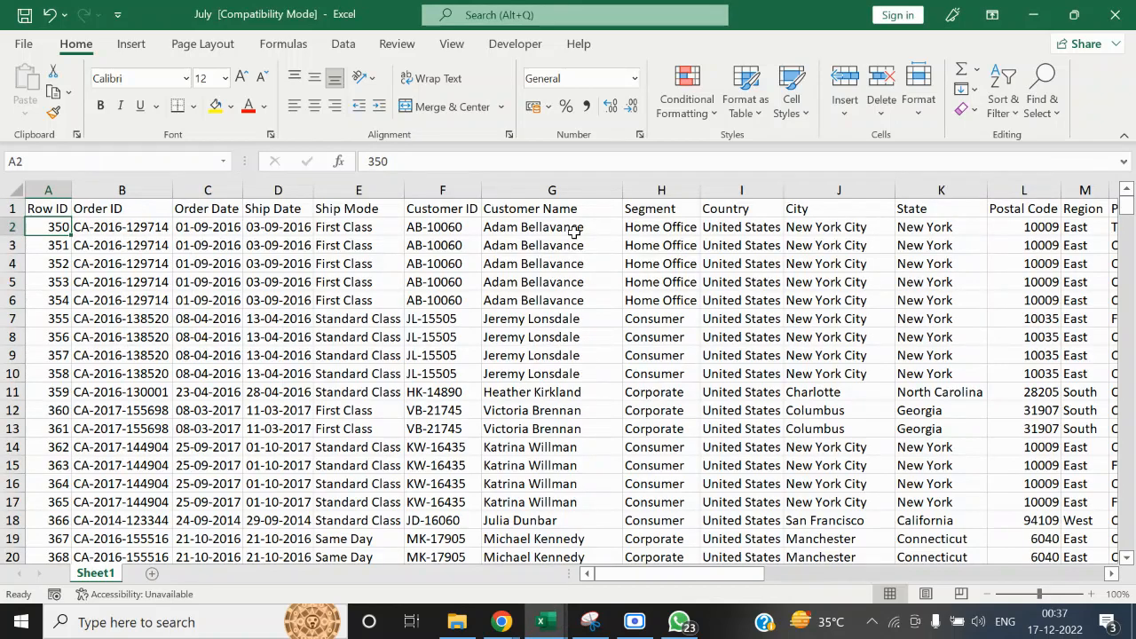
key("ctrl+shift+Right")
key("ctrl+shift+Down")
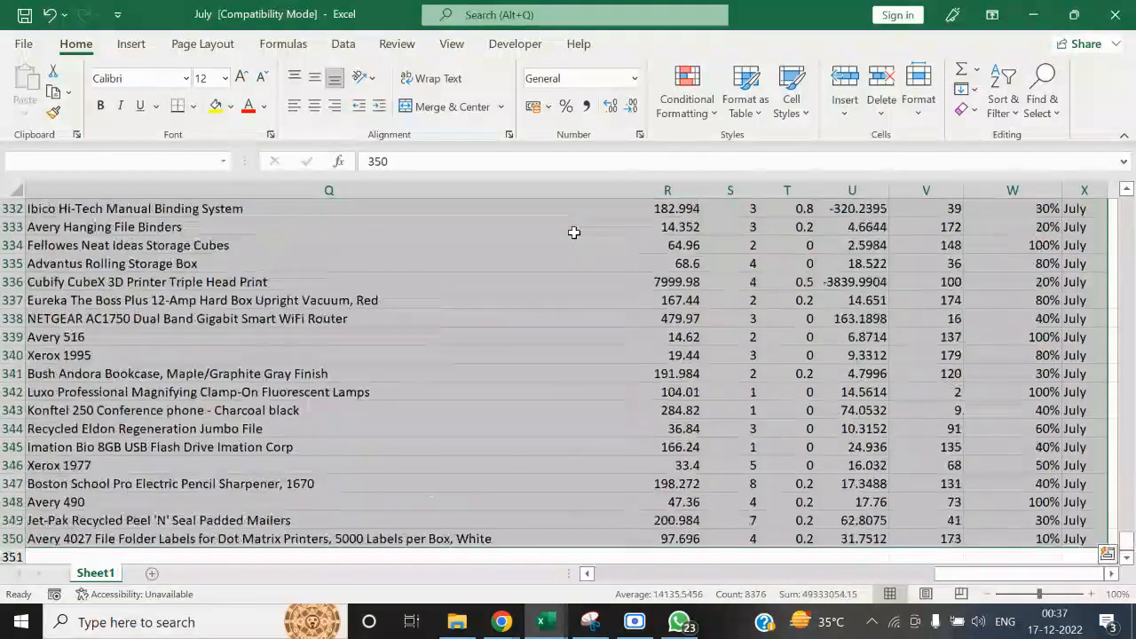
key("ctrl+c")
key("alt+Tab")
key("ctrl+v")
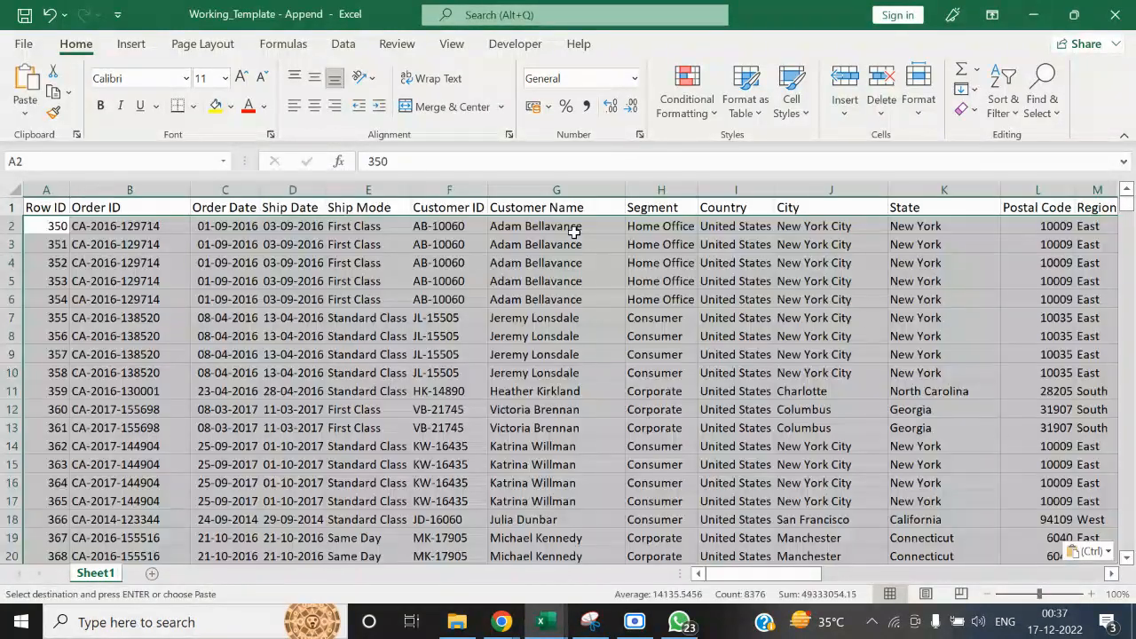
Check the pasted Month column, save the append template, and close both it and the July workbook
key("Up")
key("ctrl+Right")
key("Down")
key("Up")
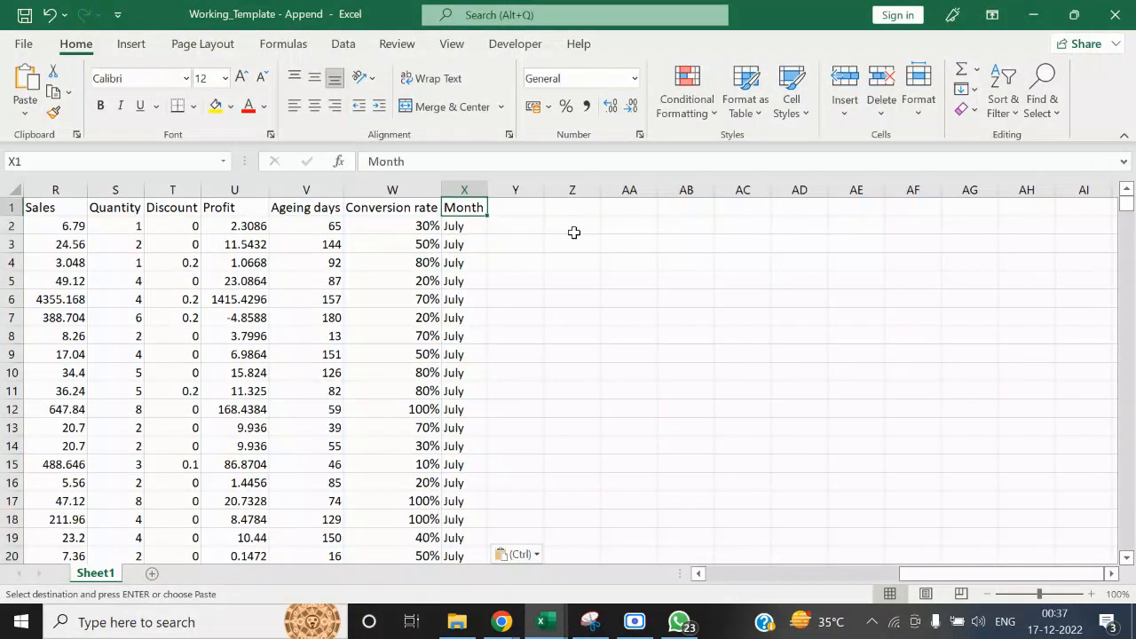
key("ctrl+Left")
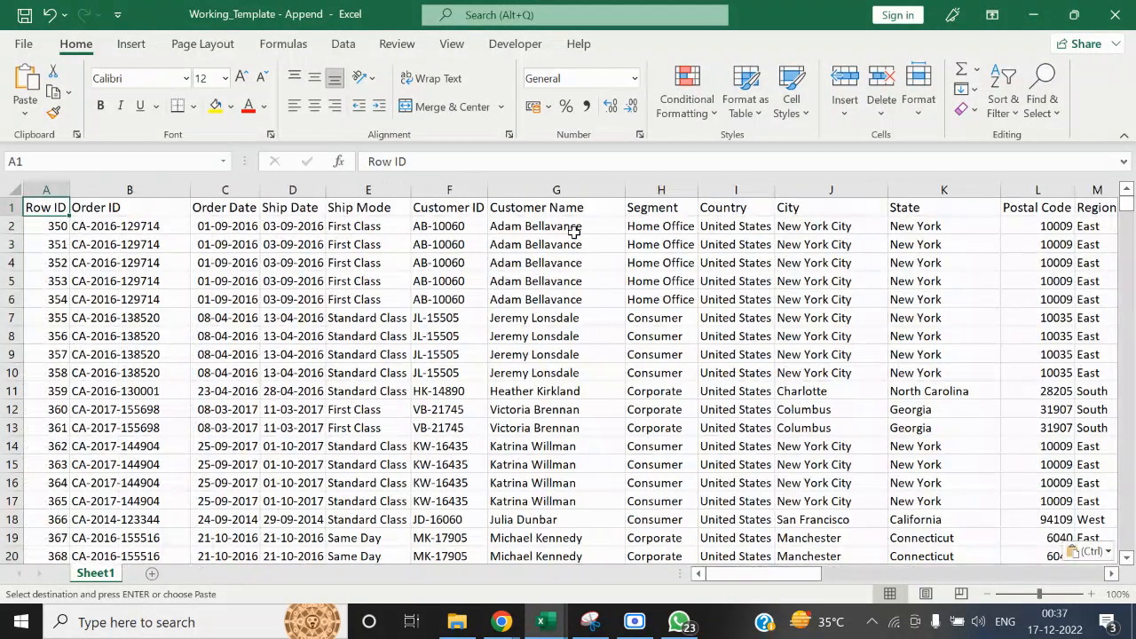
key("ctrl+s")
left_click(1115, 15)
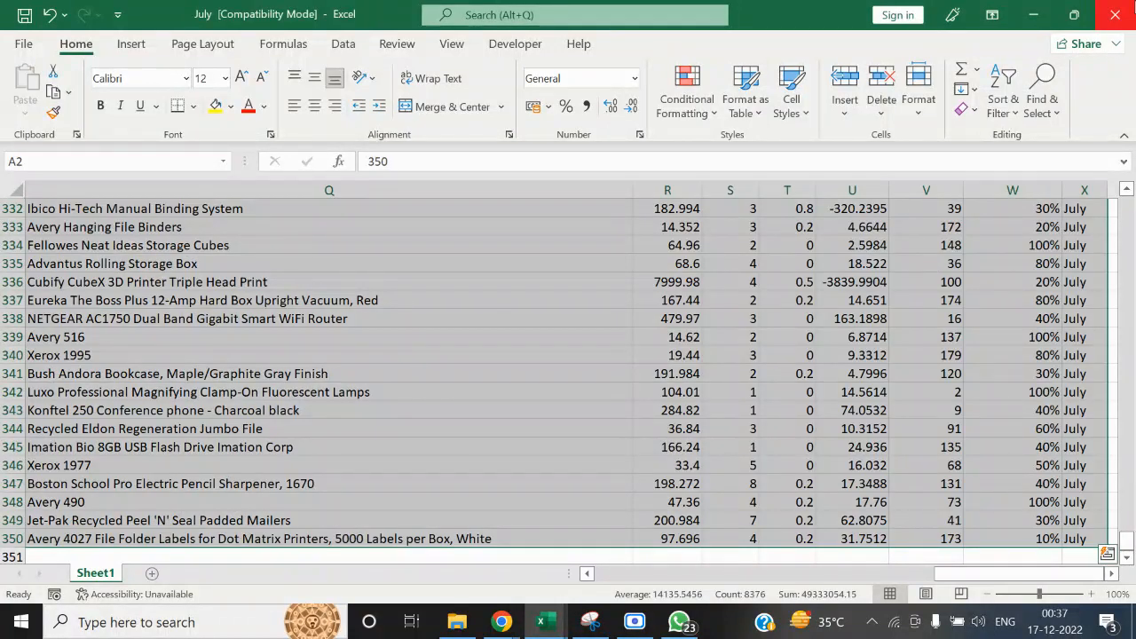
left_click(1115, 15)
Open the Sales_DB_Training database in Access, run Append_Query to add the template's records, and close the database
left_click(460, 622)
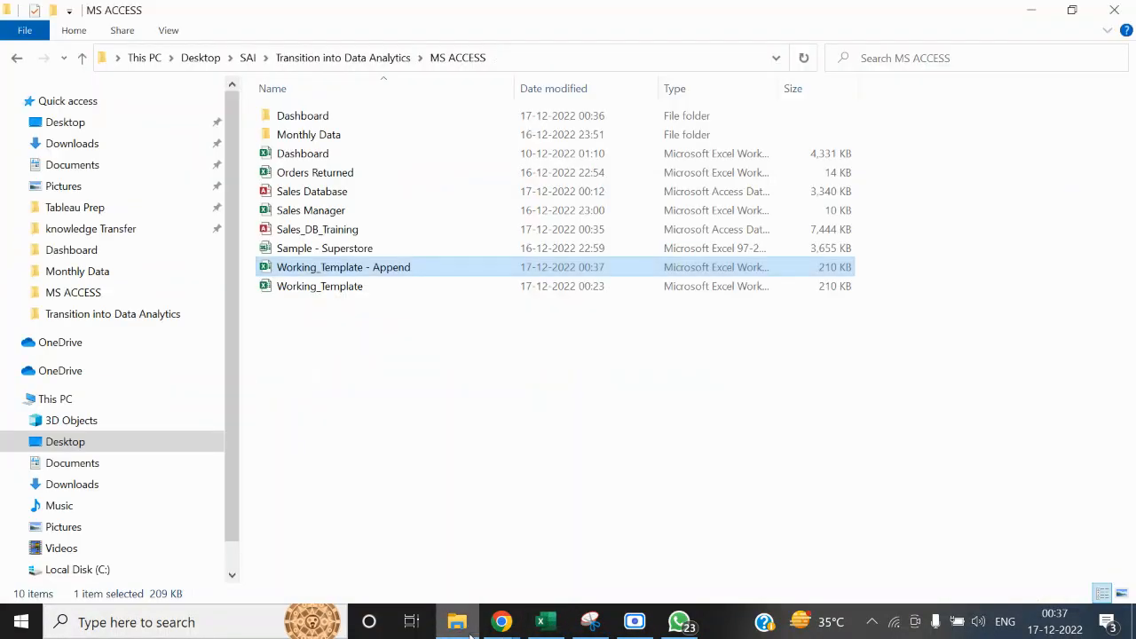
double_click(330, 234)
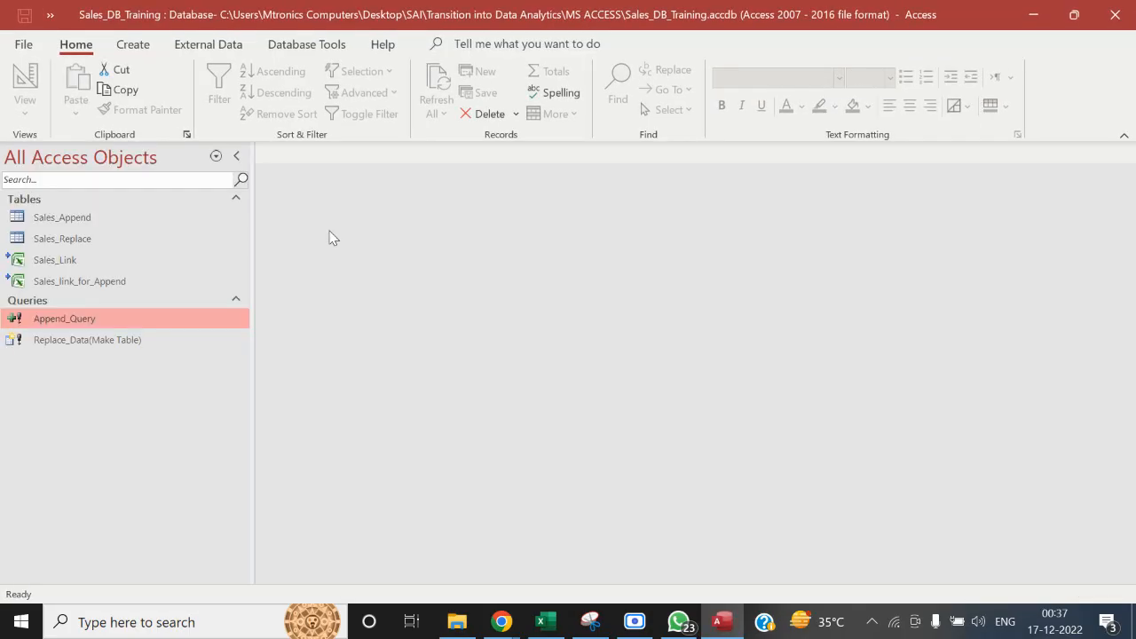
double_click(97, 319)
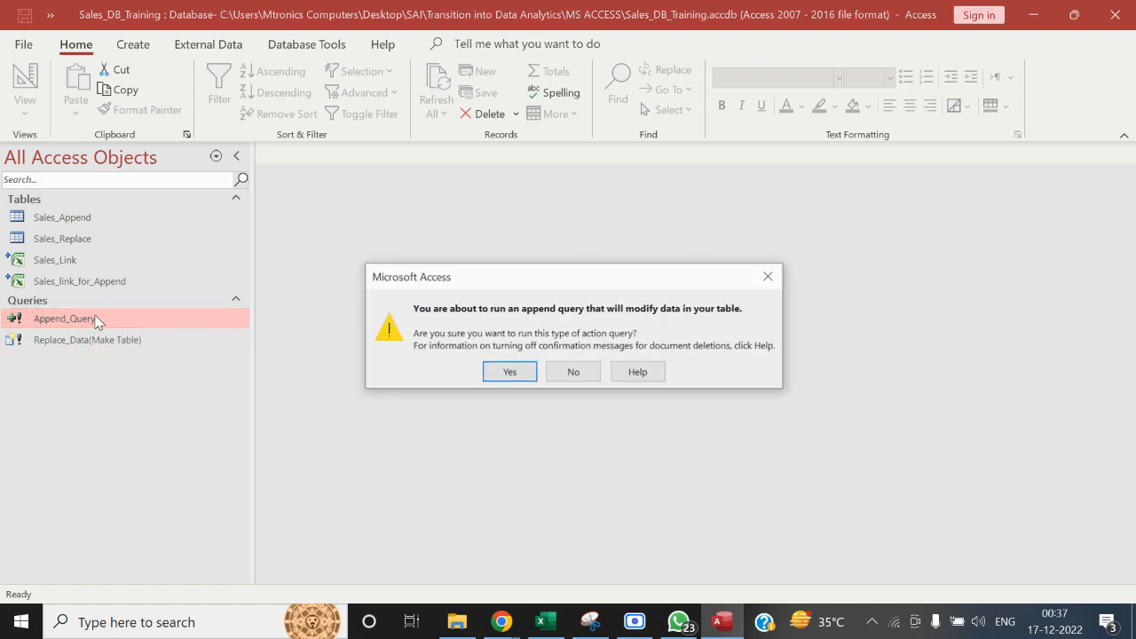
left_click(500, 375)
left_click(535, 372)
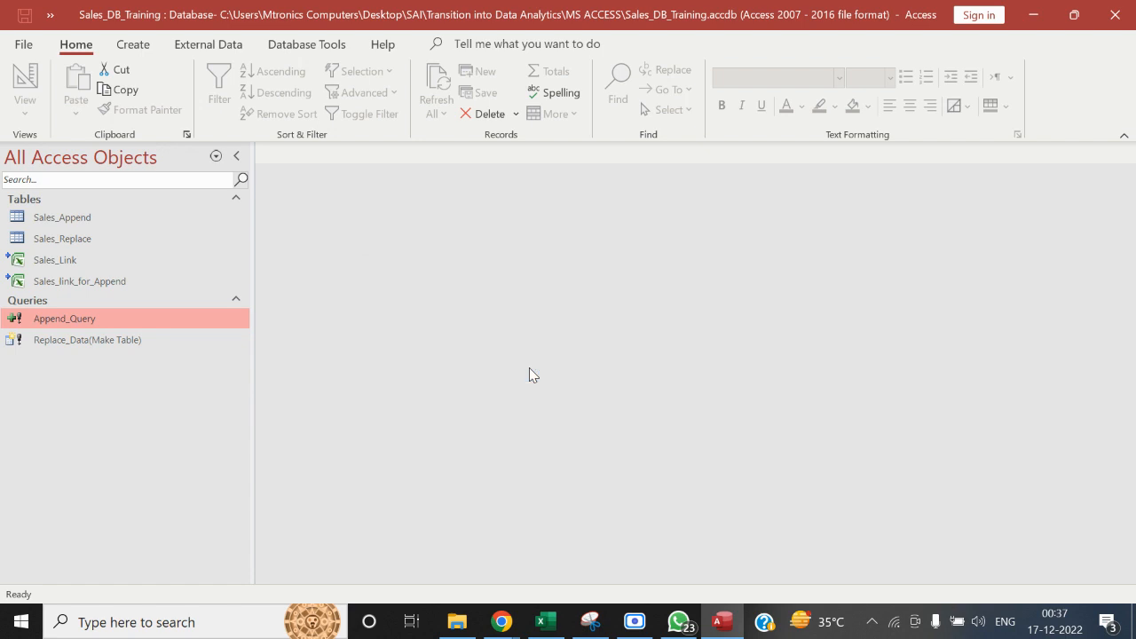
left_click(1120, 16)
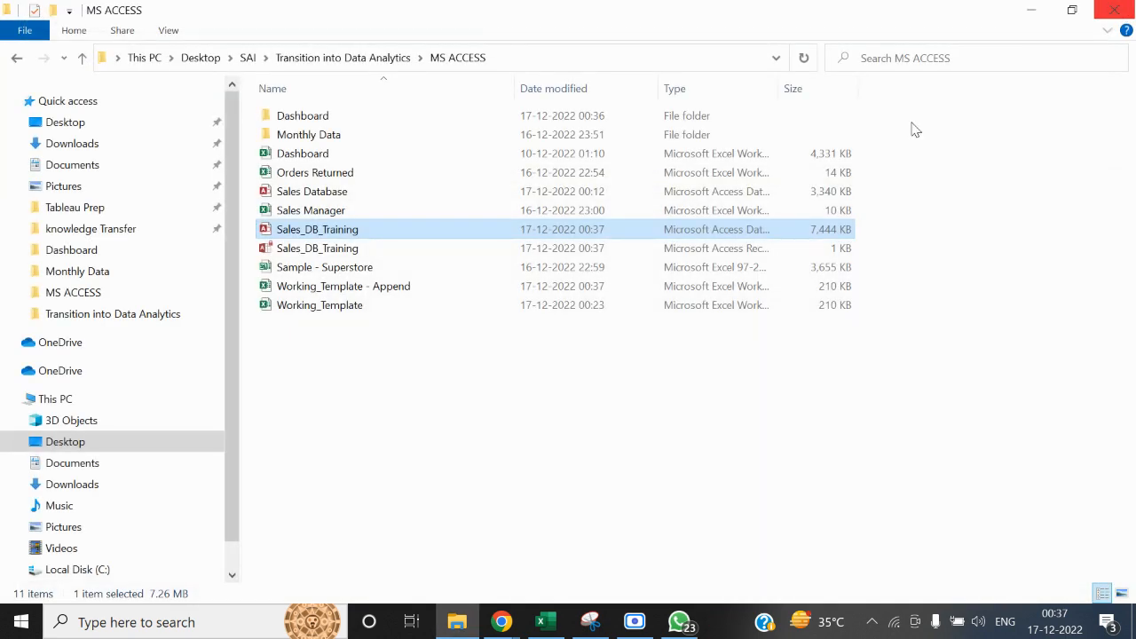
Open the Sales_Dashboard workbook from the Dashboard folder and refresh the PivotTable on the Load sheet
double_click(382, 121)
double_click(381, 122)
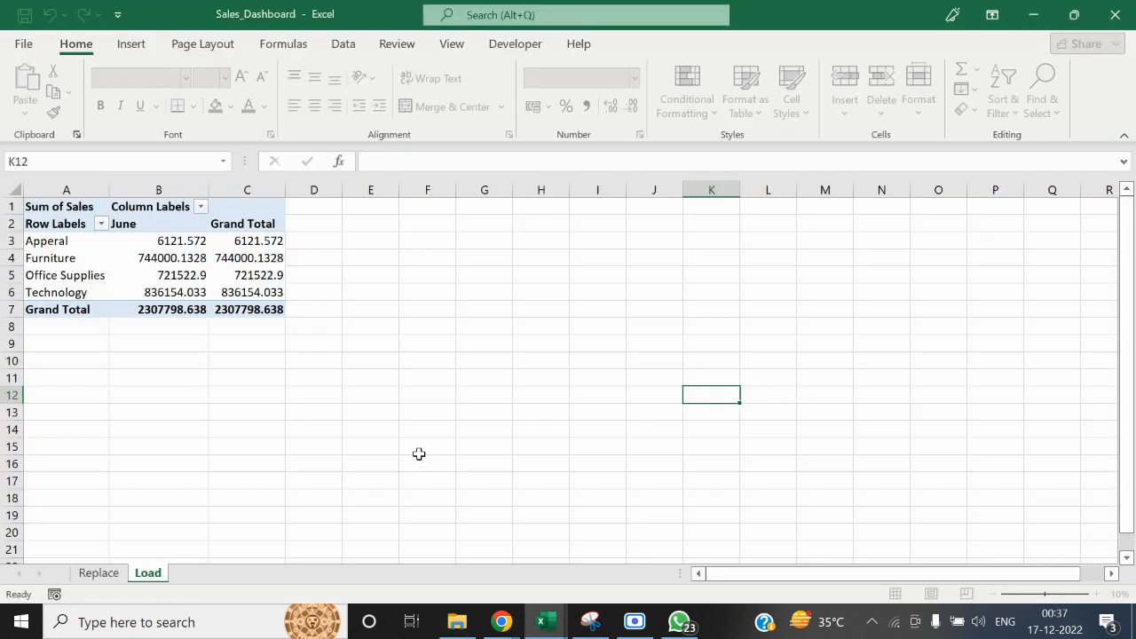
left_click(229, 413)
left_click(158, 257)
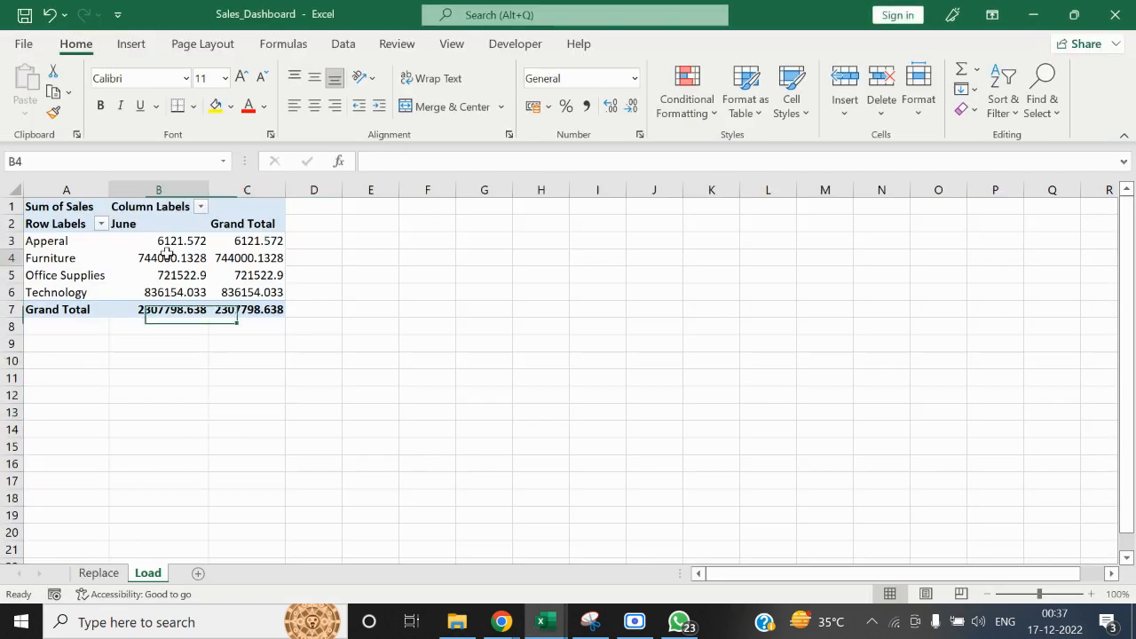
right_click(171, 258)
left_click(223, 355)
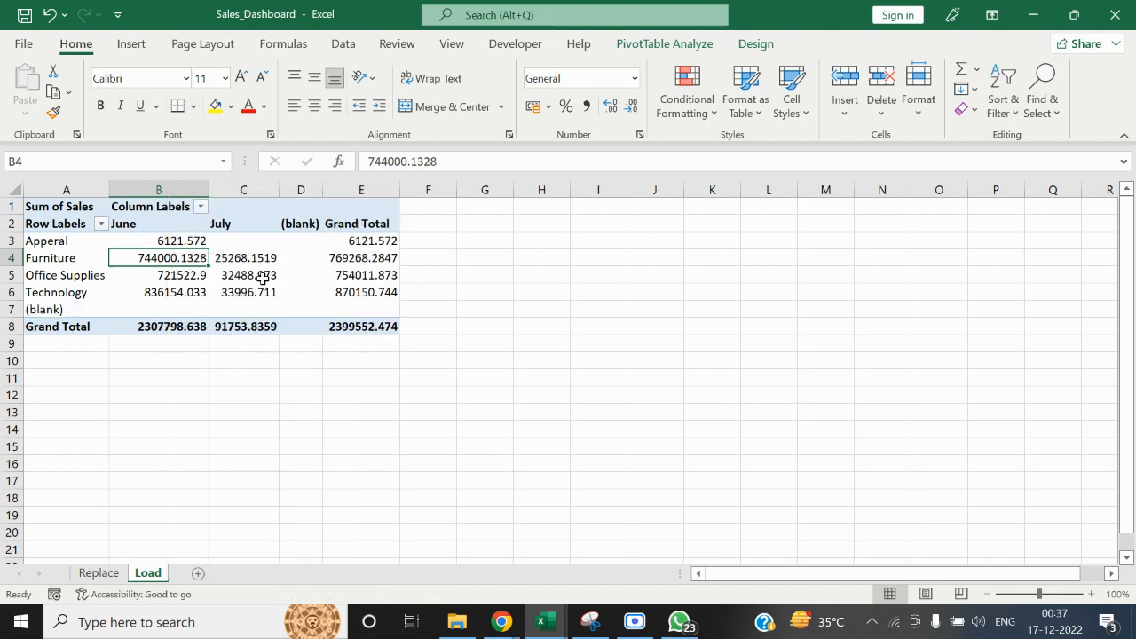
Compare the months shown in the Replace sheet's pivot table with those in the refreshed Load sheet's
left_click(86, 577)
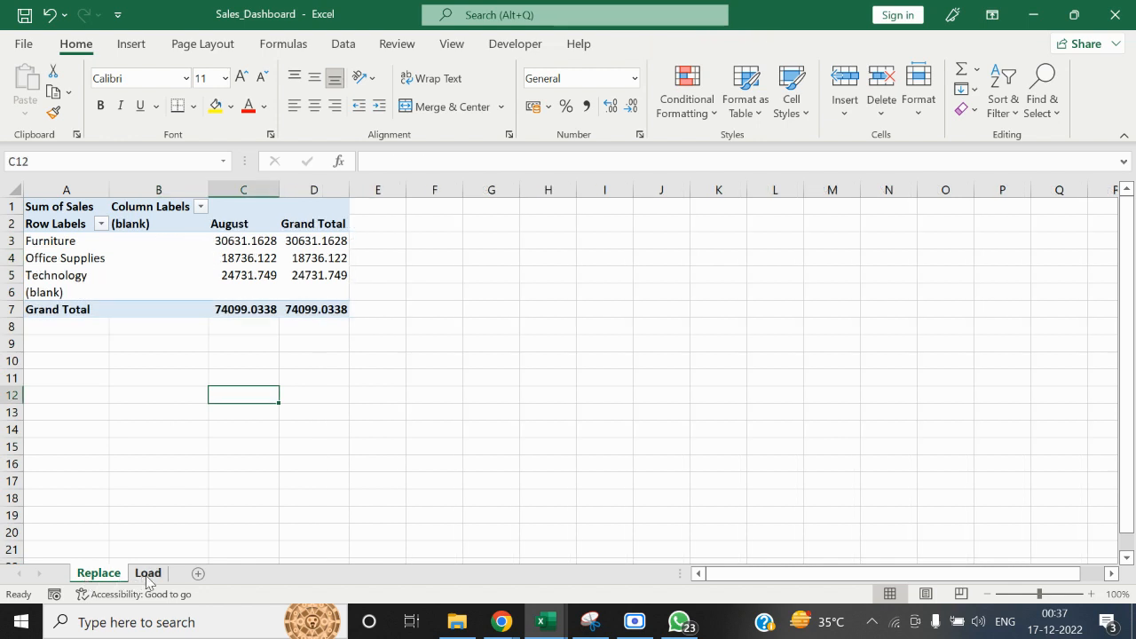
left_click(149, 575)
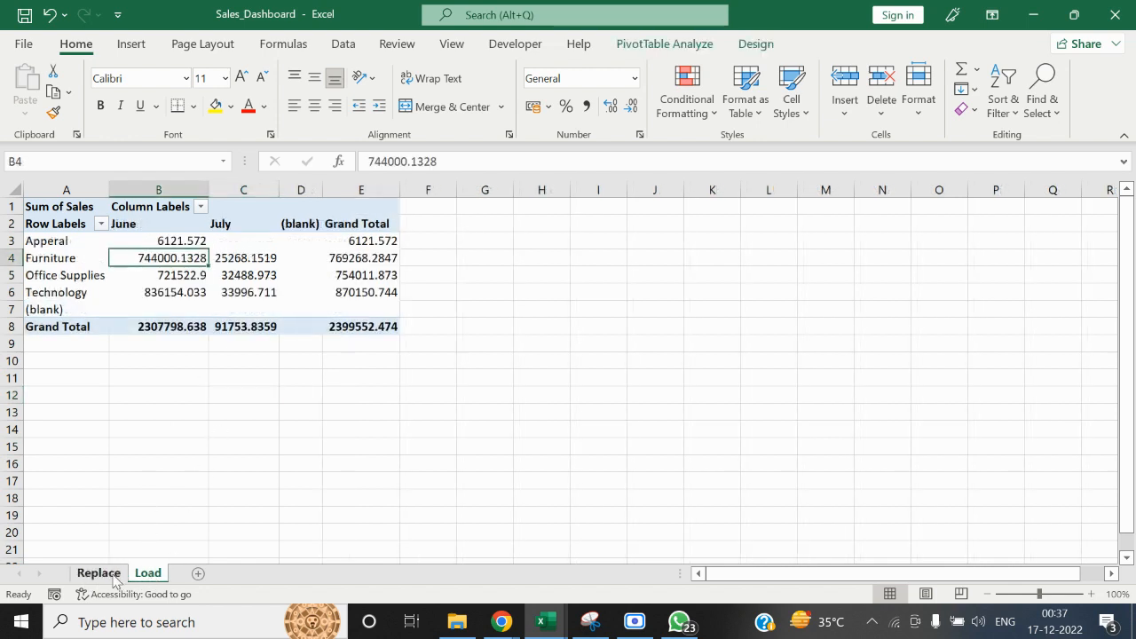
left_click(111, 574)
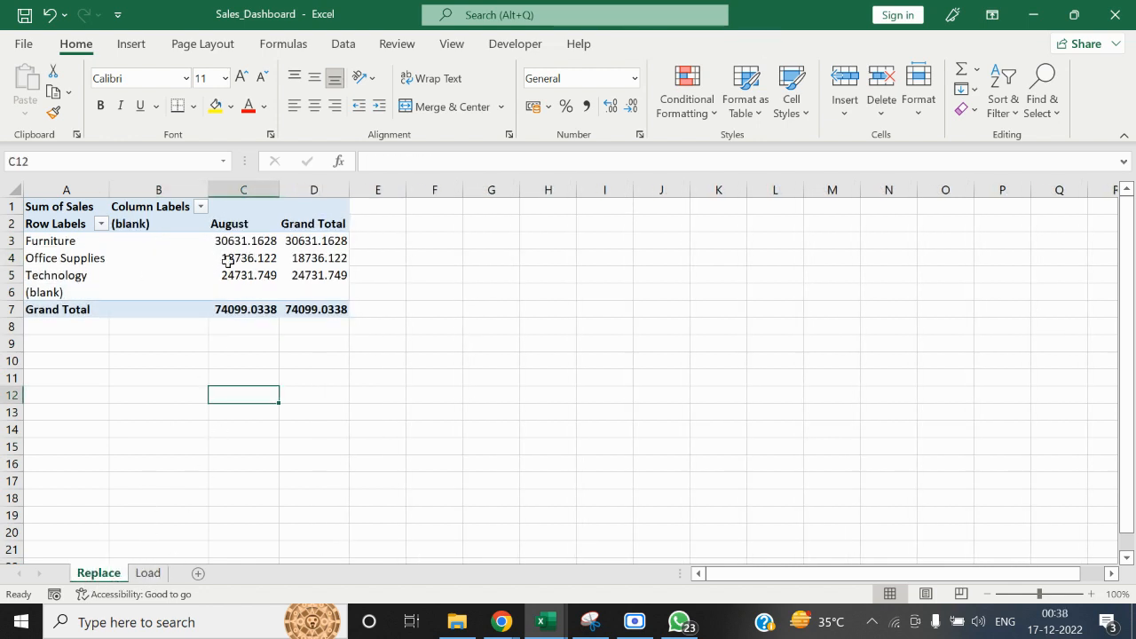
left_click(147, 574)
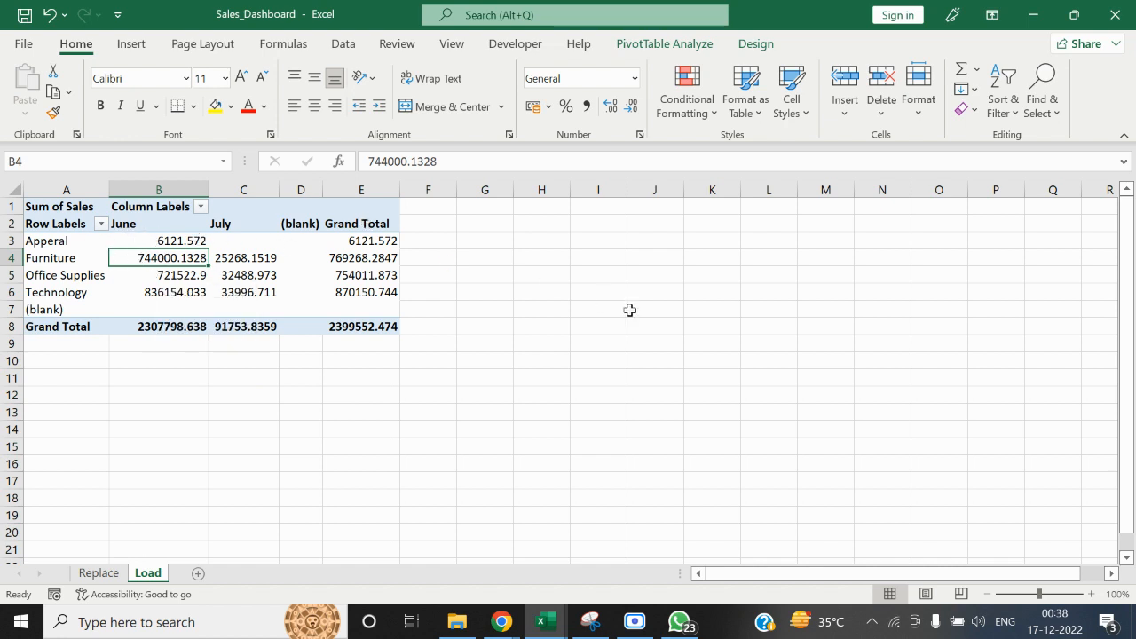
Check the Google Meet call in Chrome, return to the Sales_Dashboard workbook and dismiss the presenting notification
left_click(501, 621)
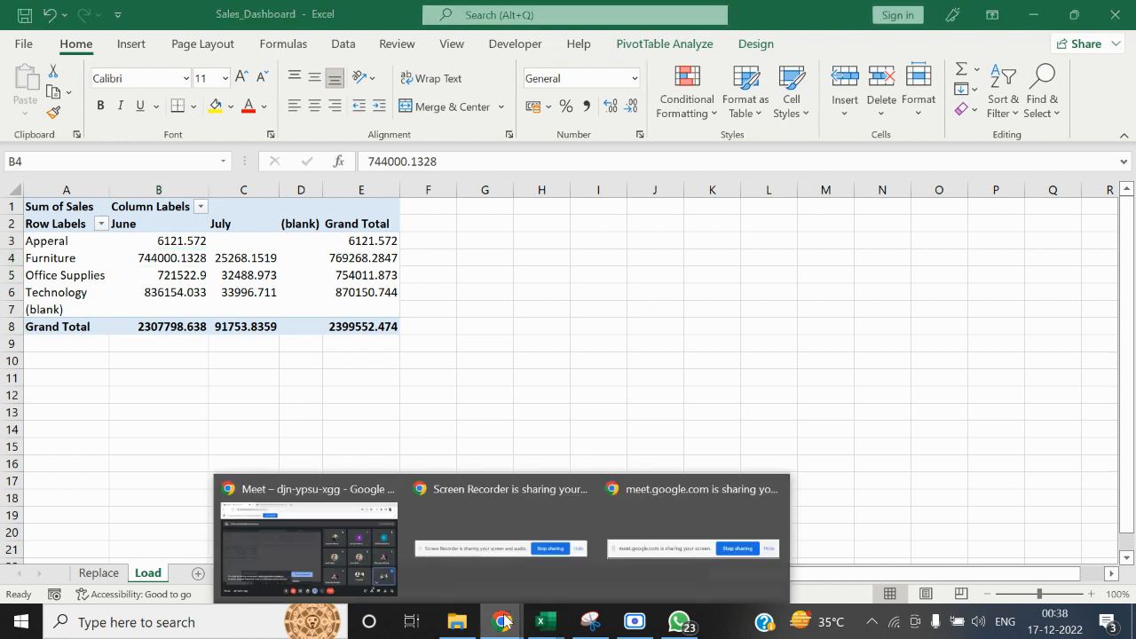
left_click(383, 539)
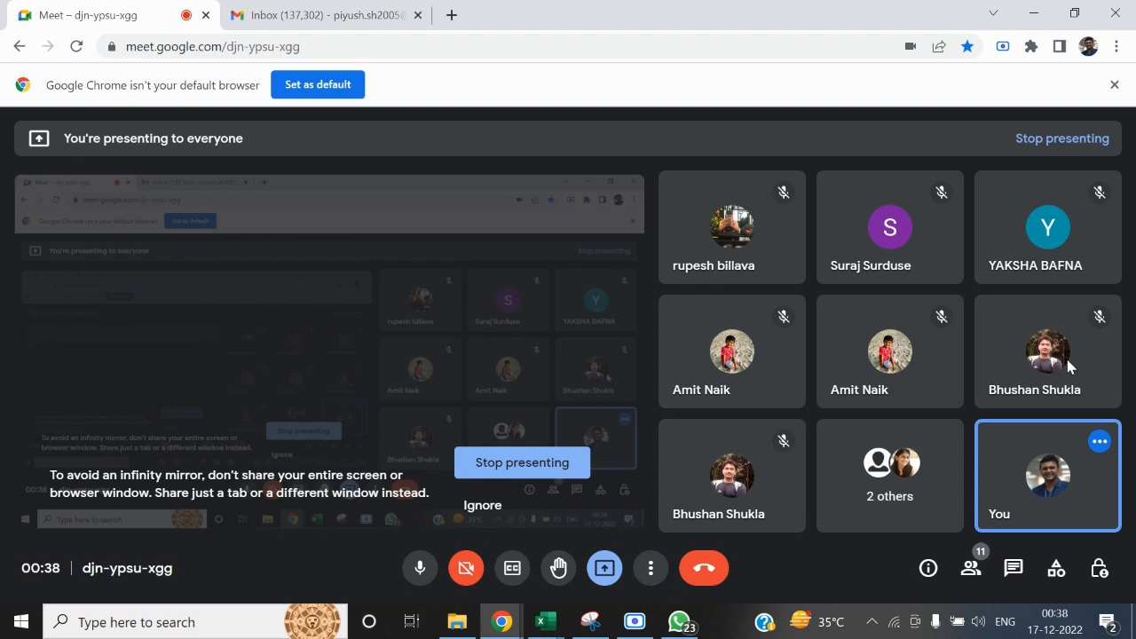
key("alt+Tab")
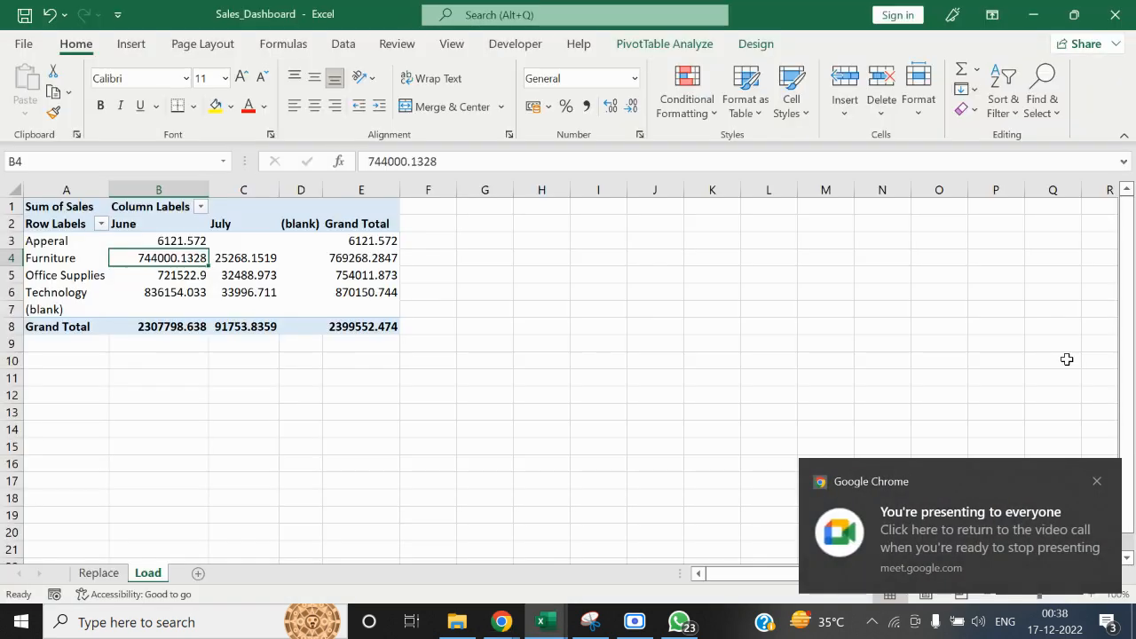
key("alt+Tab")
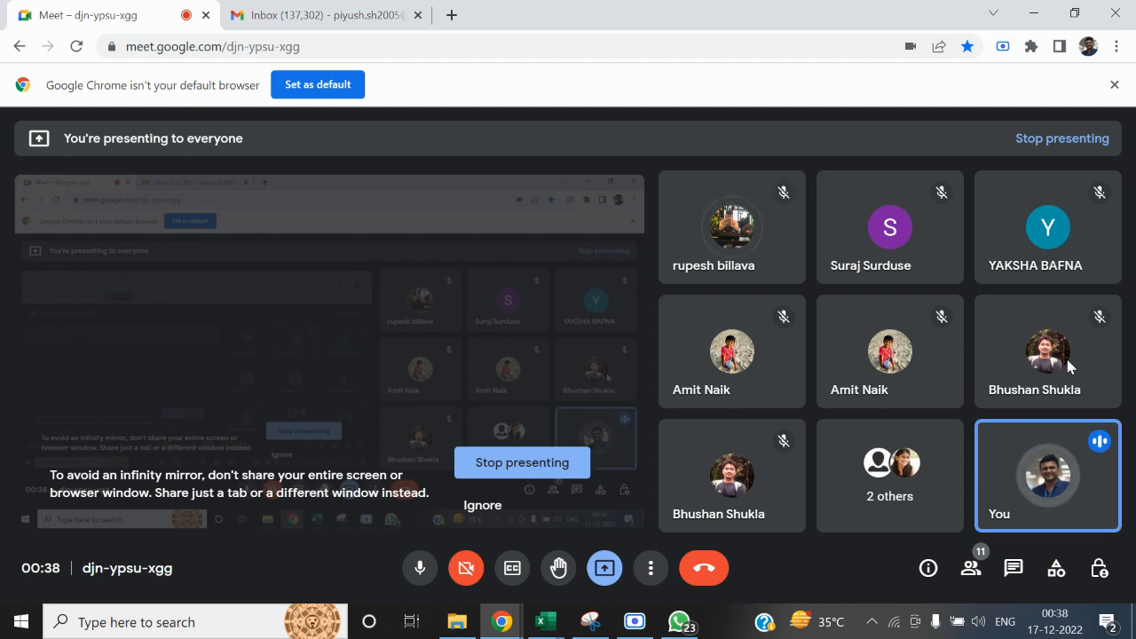
key("alt+Tab")
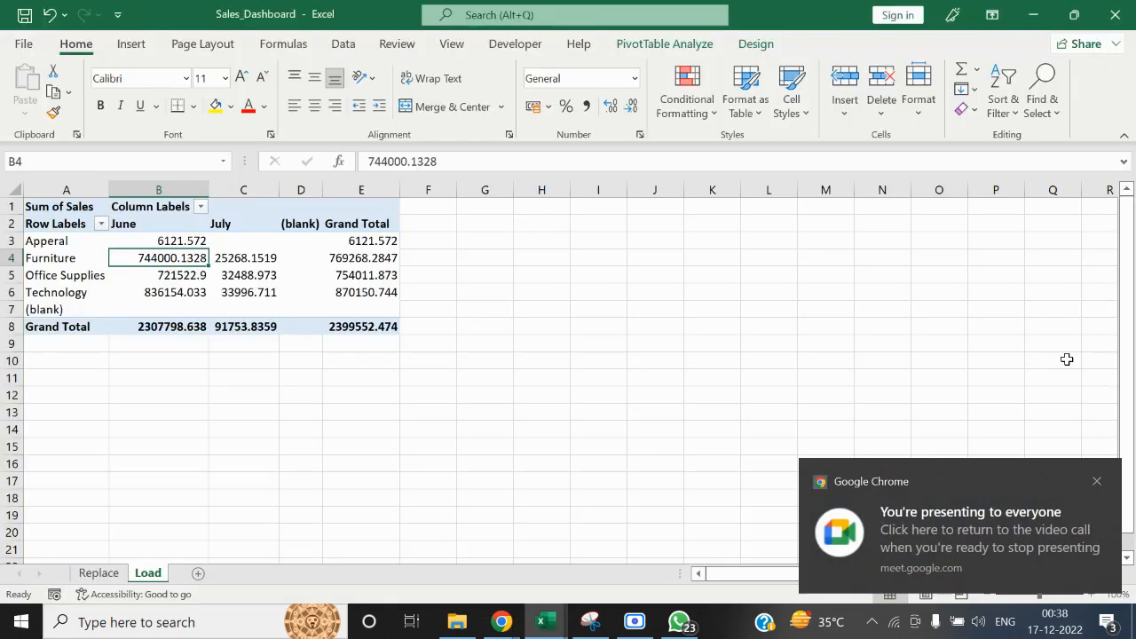
key("alt+Tab")
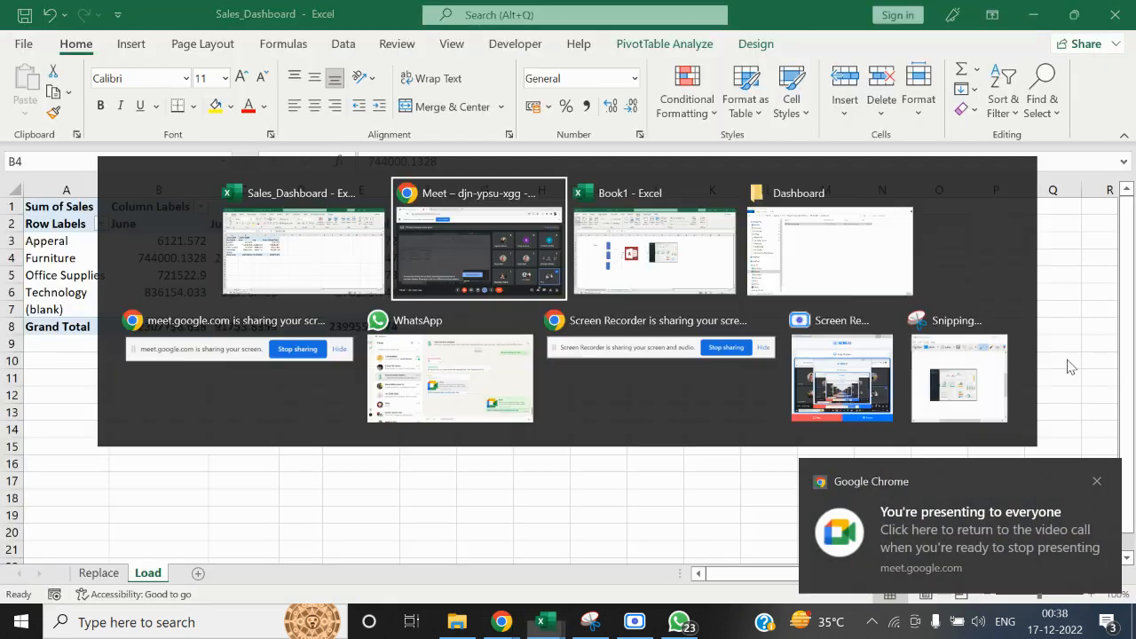
key("alt+Tab")
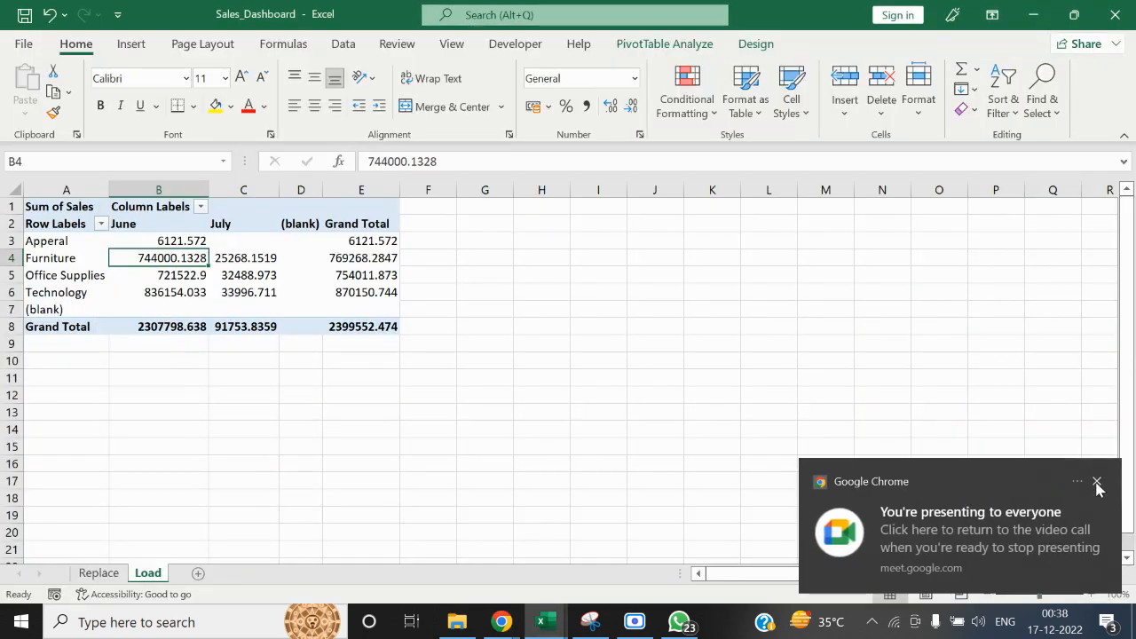
left_click(1097, 483)
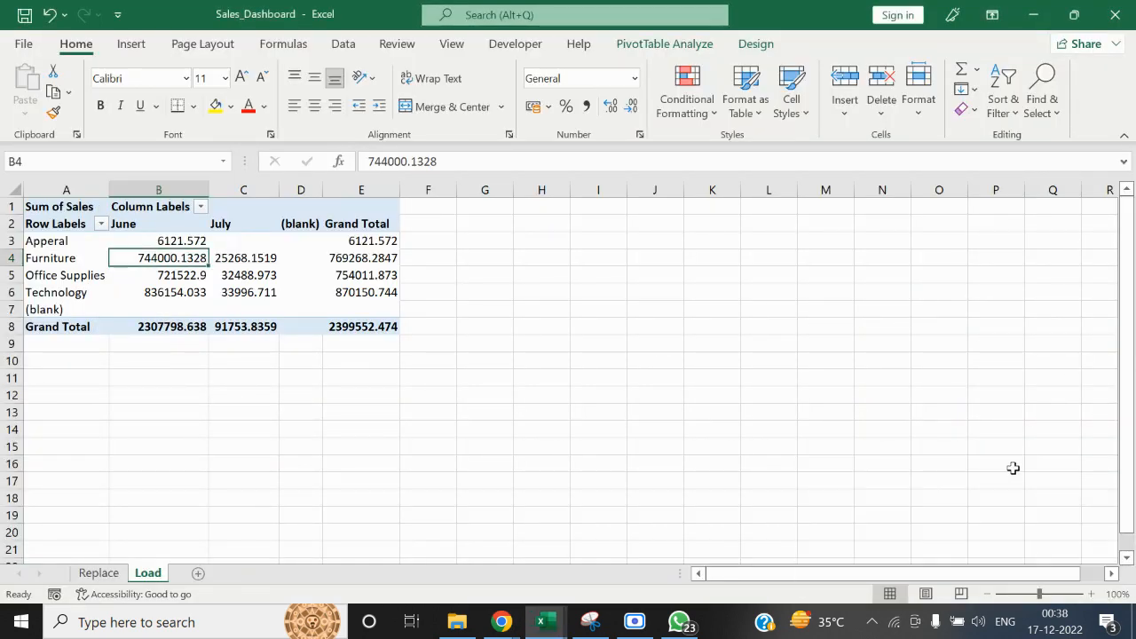
View the Replace sheet's pivot table and switch to the Google Meet call in Chrome
left_click(110, 569)
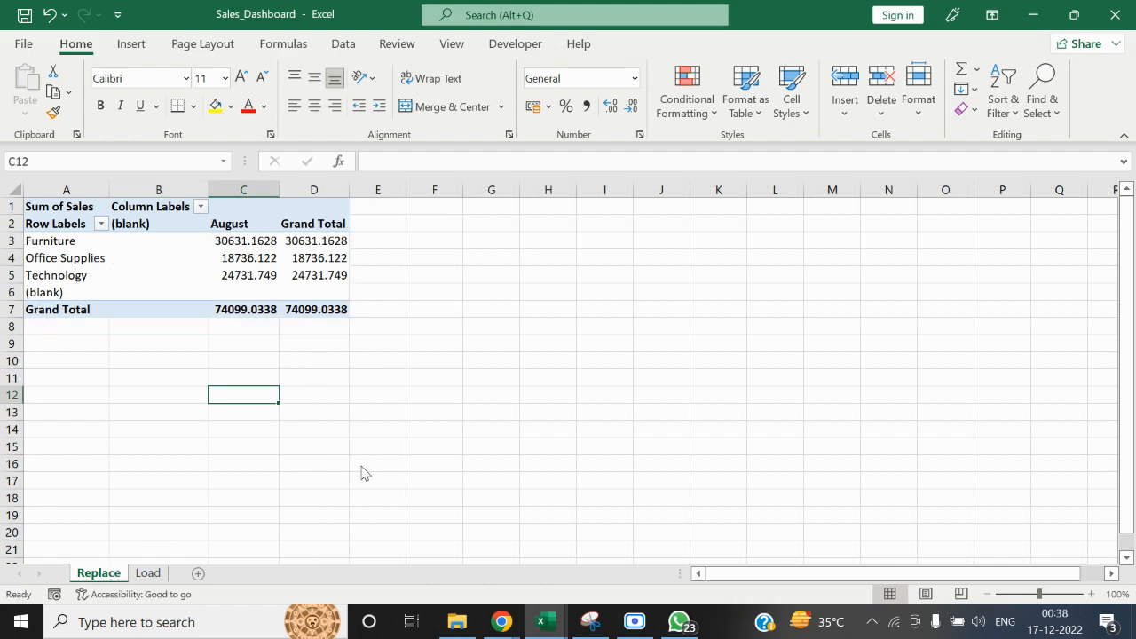
key("alt+Tab")
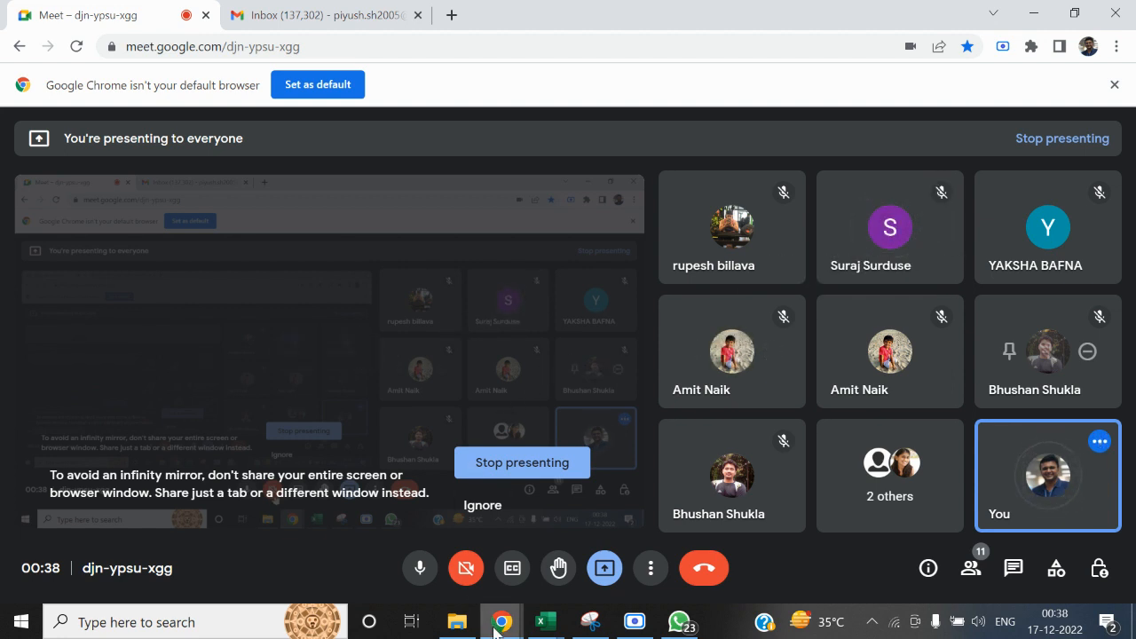
mouse_move(466, 626)
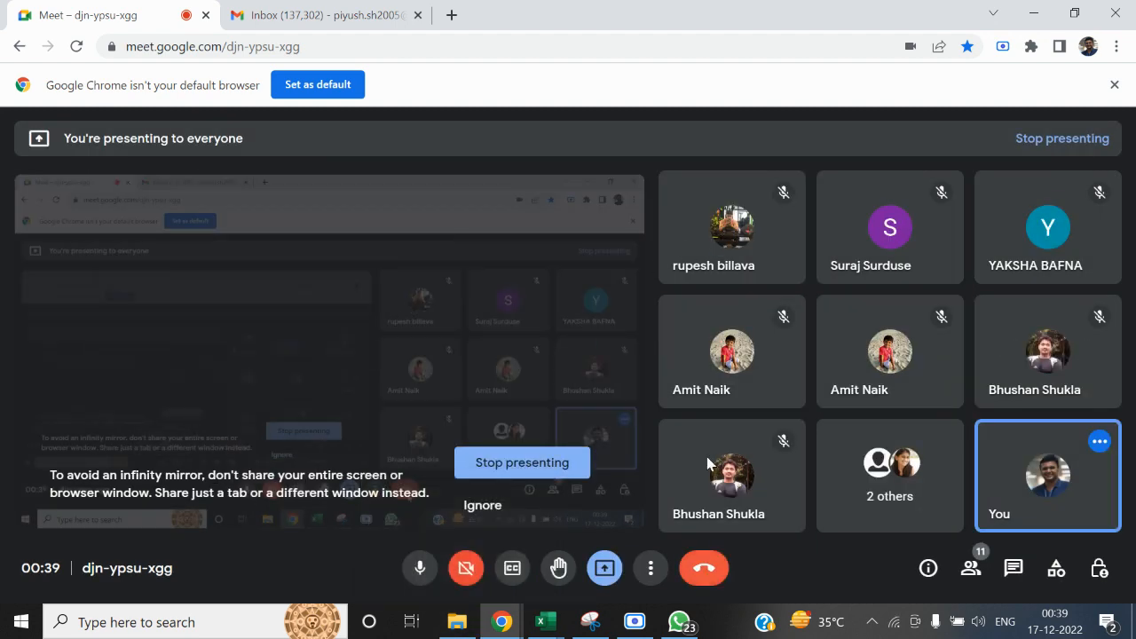
key("alt+Tab")
key("alt+Tab")
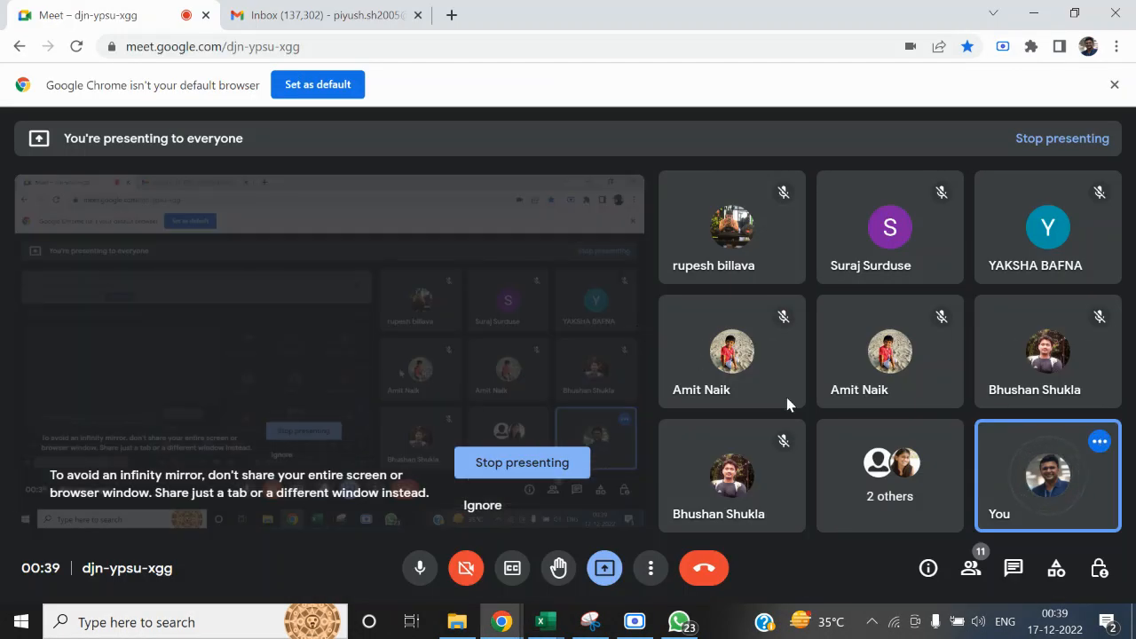
Show the call's participant list, look through it to the end and close it
left_click(970, 569)
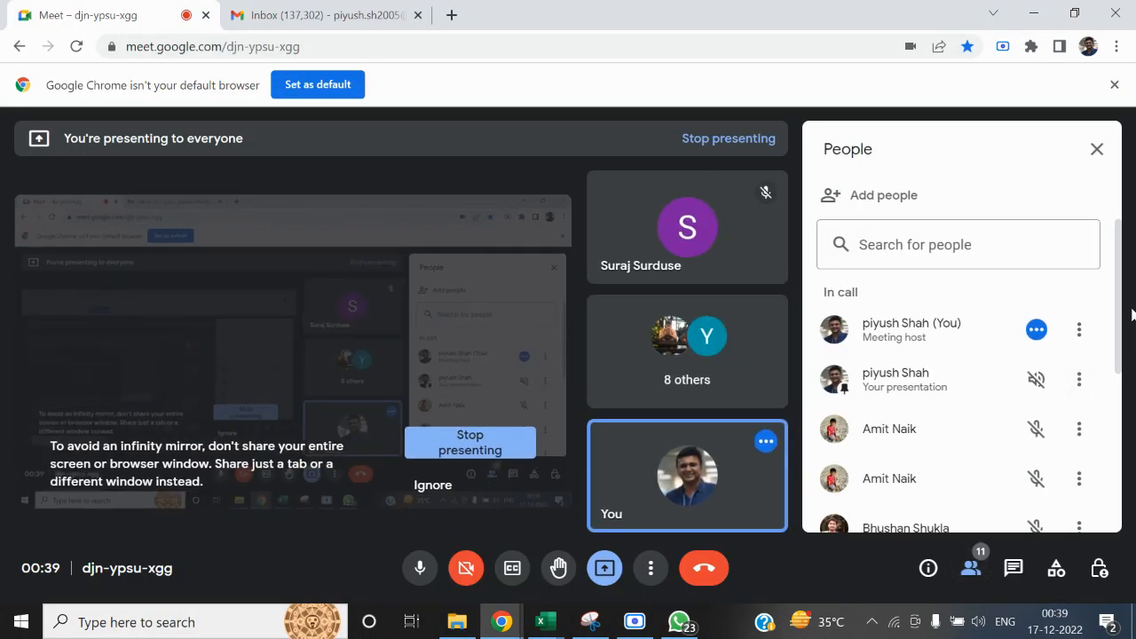
scroll(1123, 299, "down", 5)
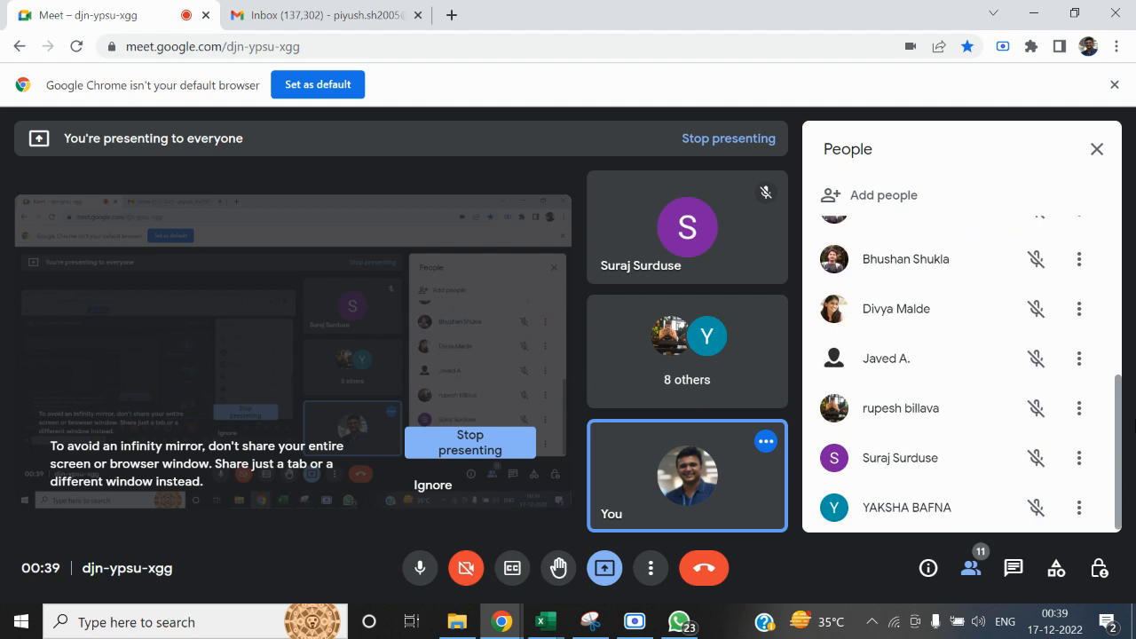
left_click(1097, 150)
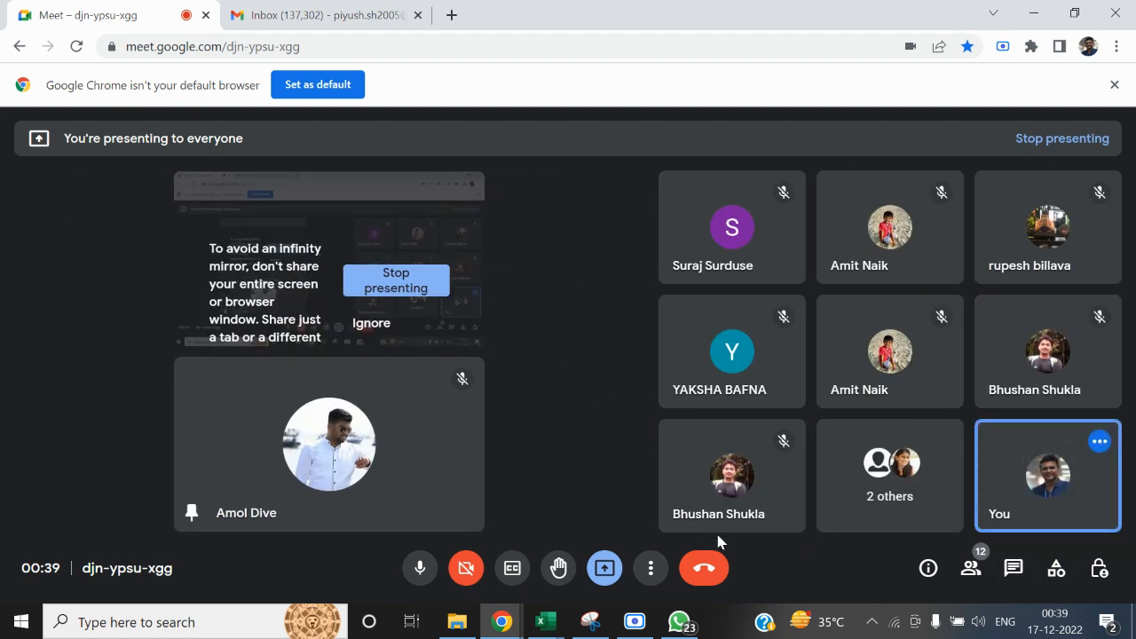
left_click(603, 573)
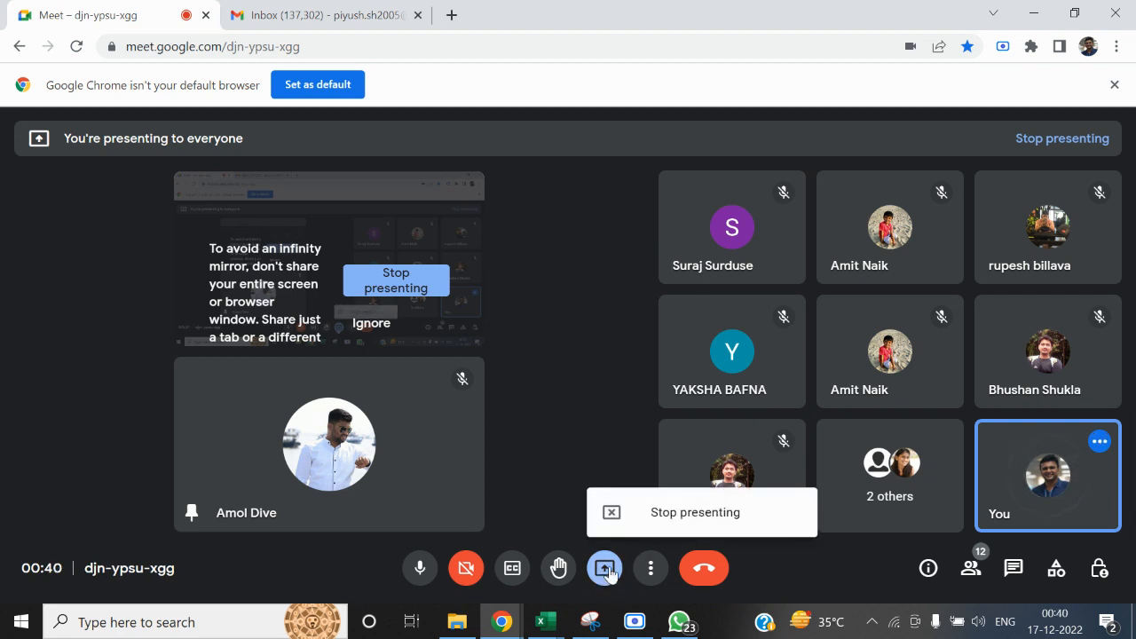
left_click(556, 387)
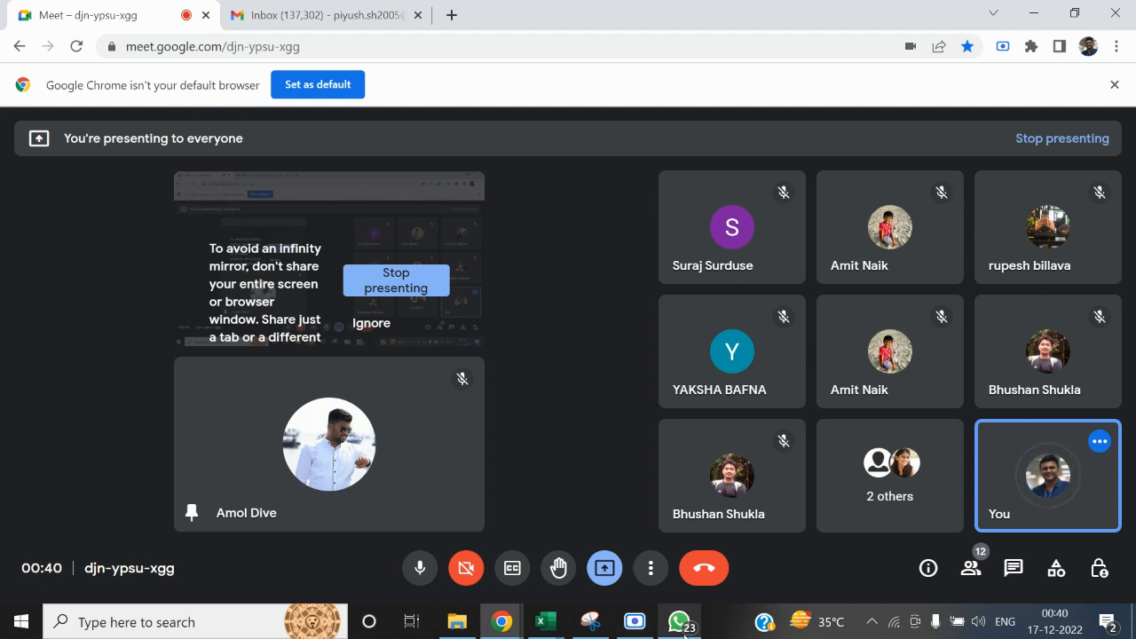
mouse_move(683, 632)
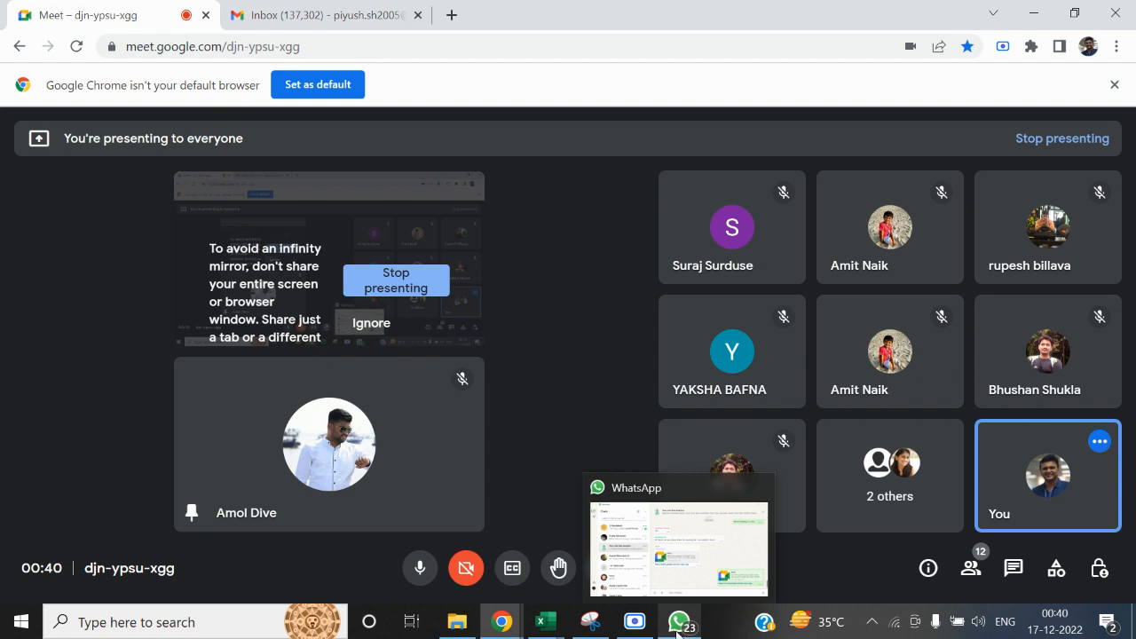
mouse_move(545, 628)
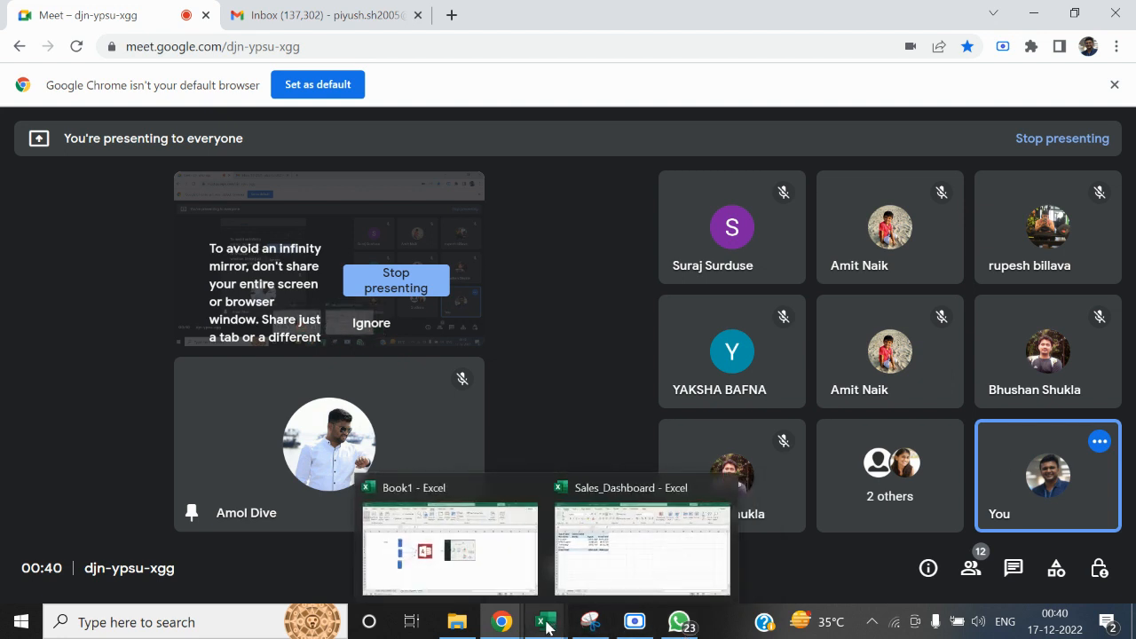
left_click(546, 627)
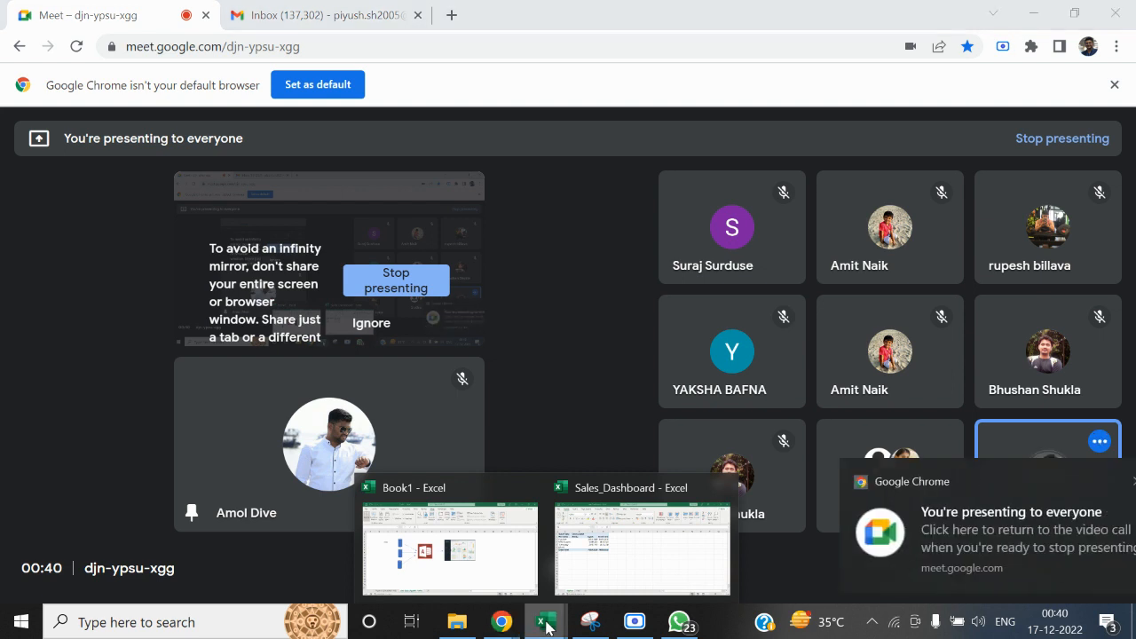
left_click(1099, 485)
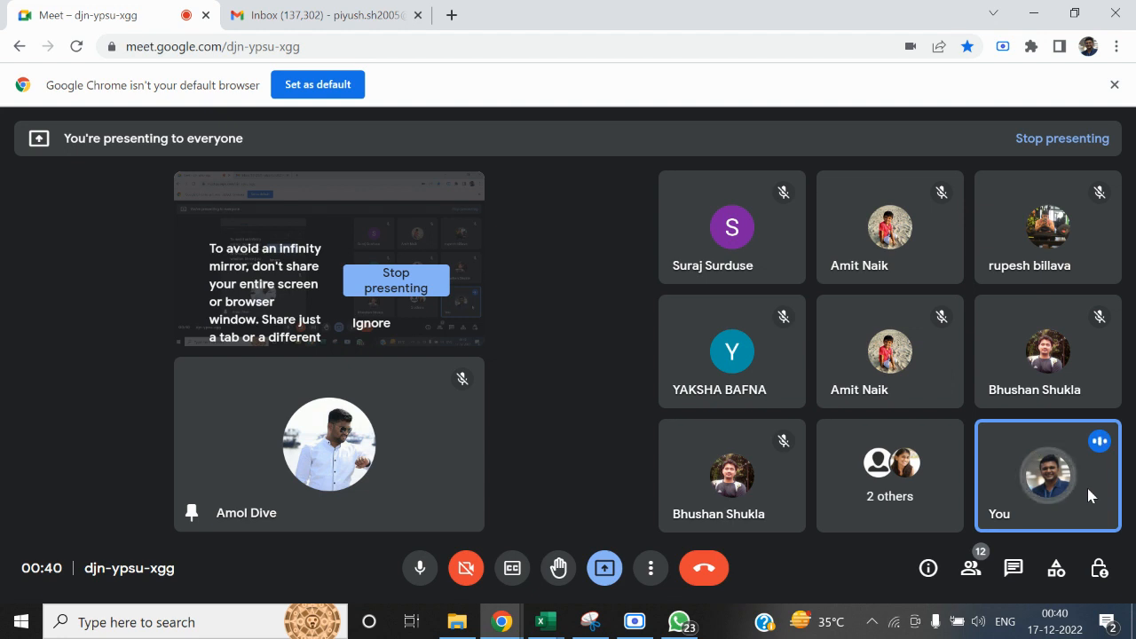
Go to the MS ACCESS folder in File Explorer, view the Sales_DB_Training database's objects in Access and close the database
left_click(457, 623)
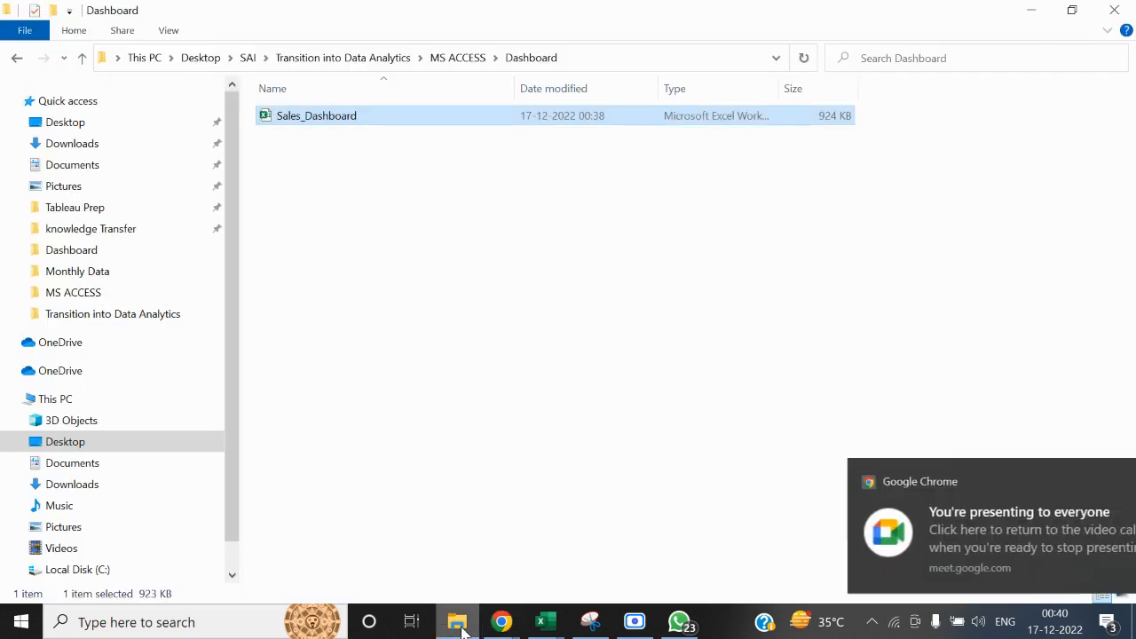
left_click(450, 58)
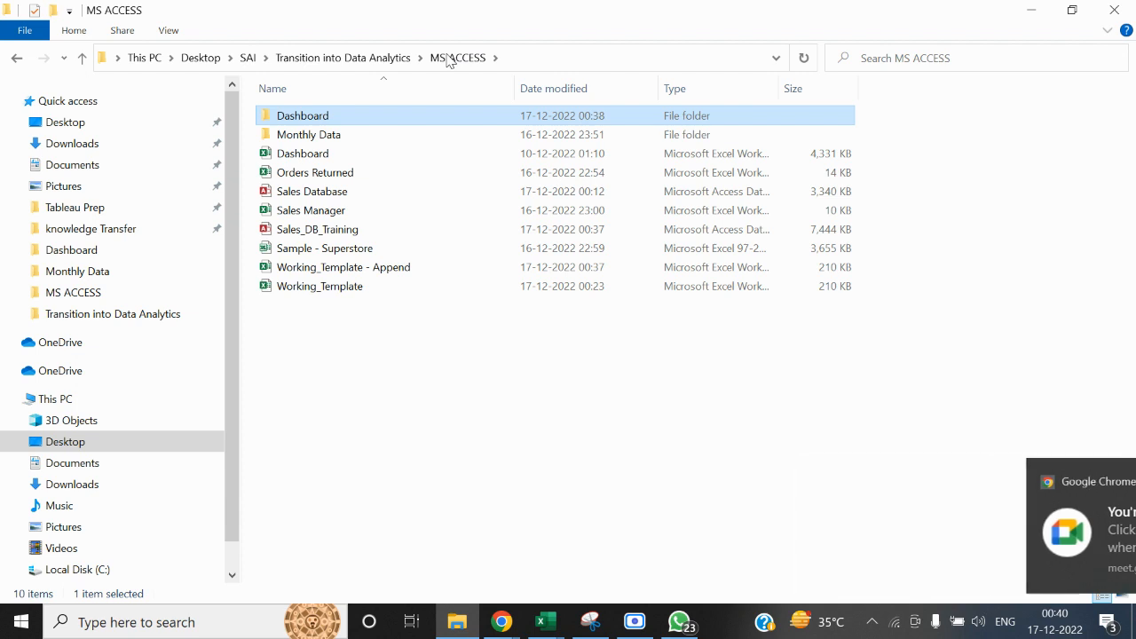
left_click(335, 232)
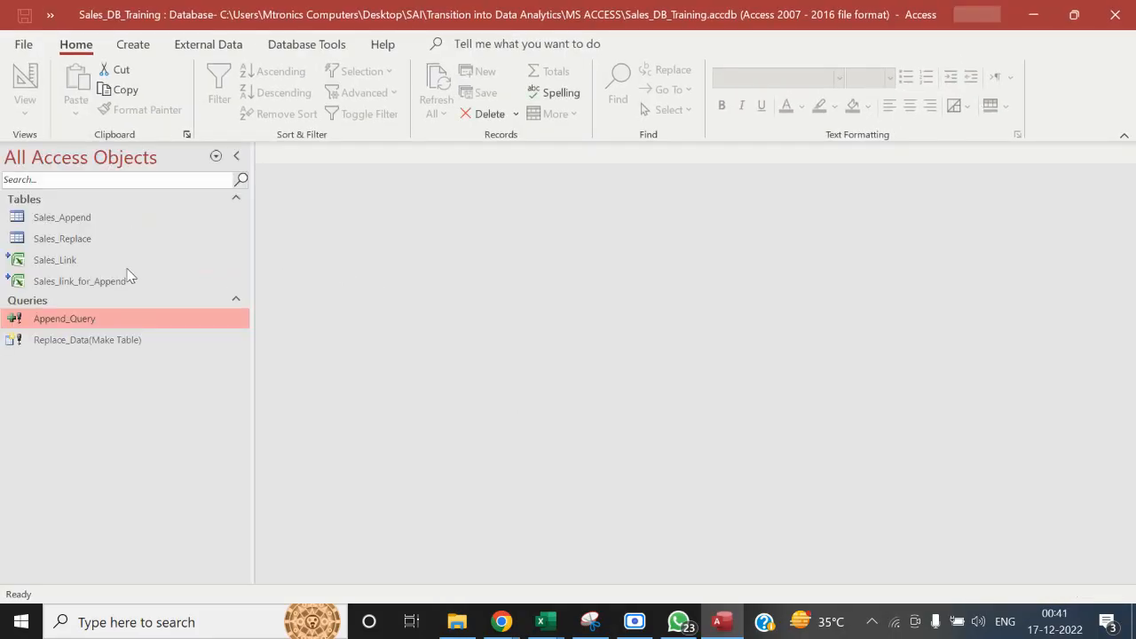
left_click(1124, 7)
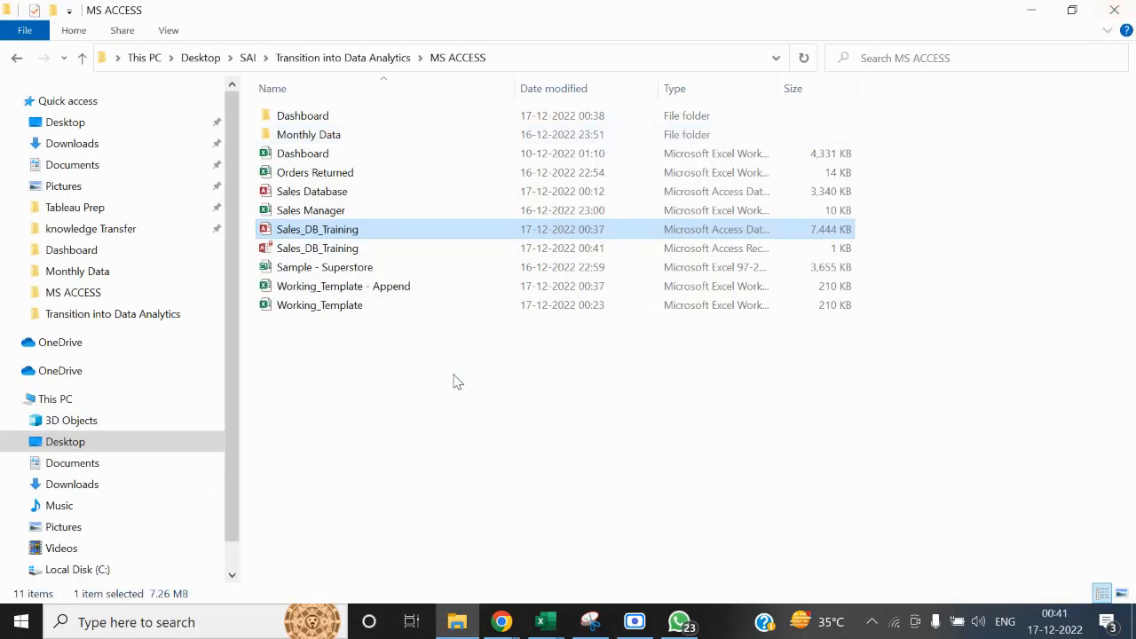
Create a new Microsoft Access Database file in the MS ACCESS folder
right_click(420, 395)
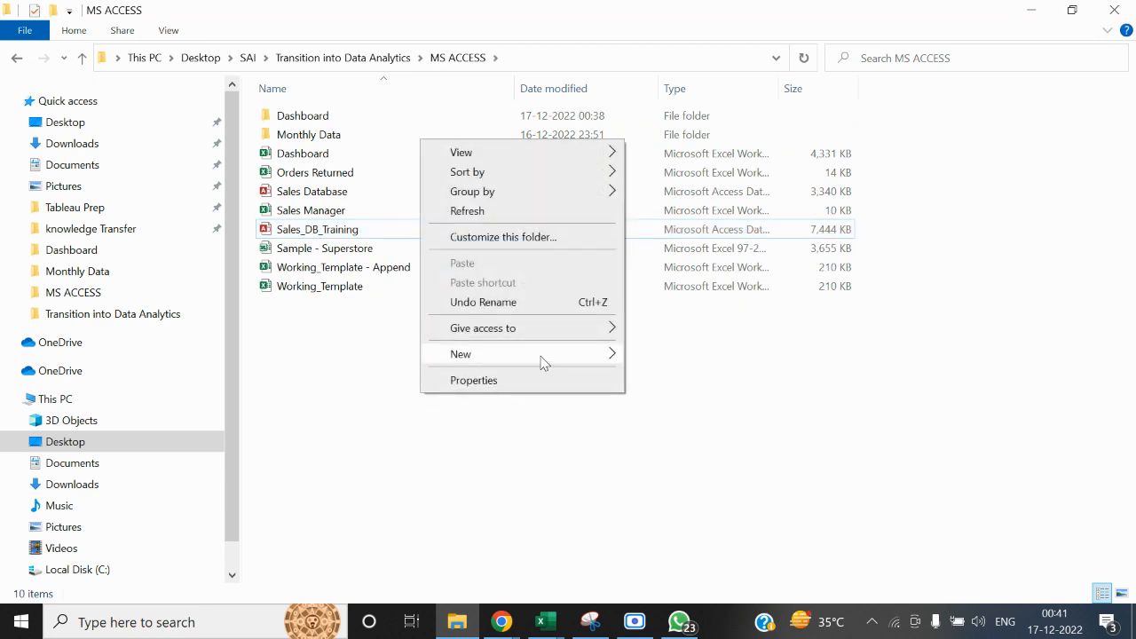
mouse_move(540, 360)
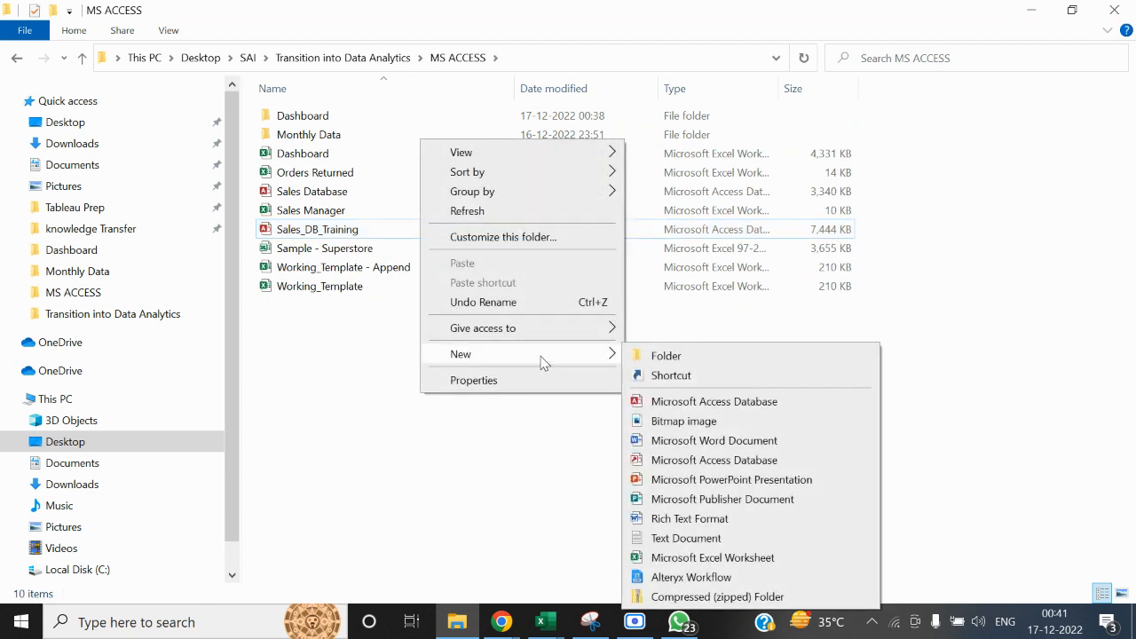
left_click(690, 400)
left_click(500, 395)
Rename the new Access database file as Sales_Training_Joins
left_click(371, 176)
right_click(371, 176)
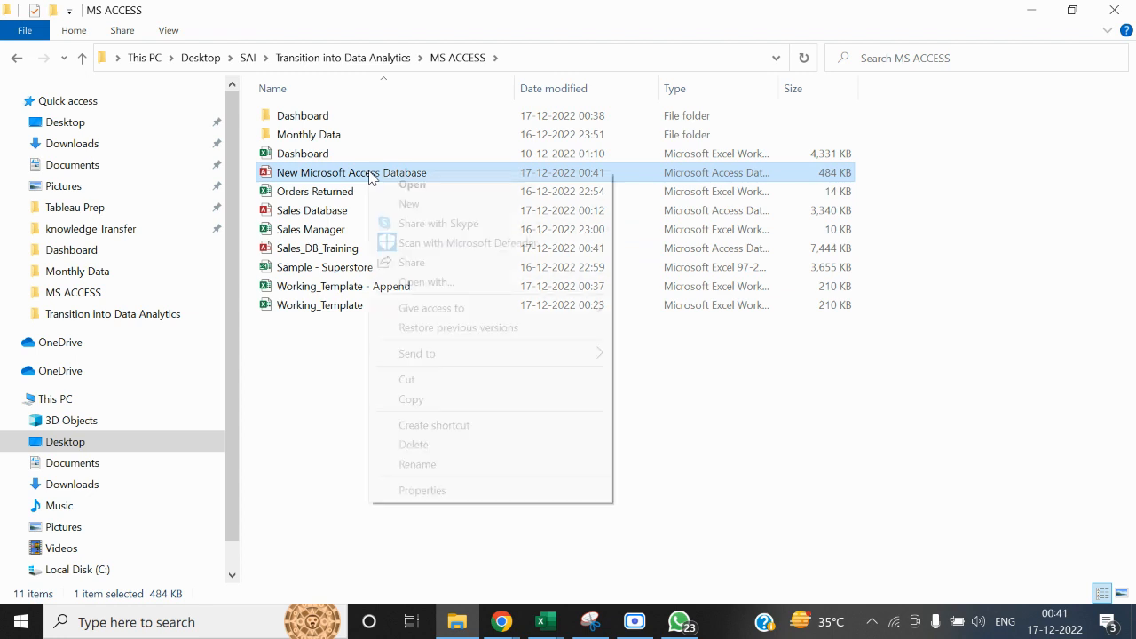
left_click(417, 464)
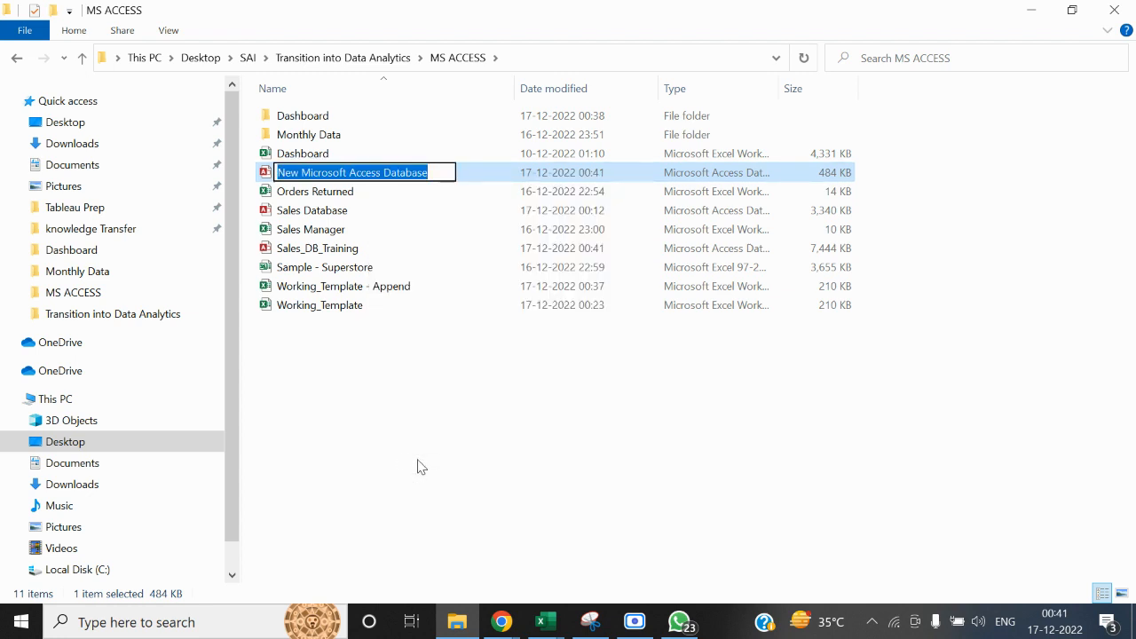
type("Sales")
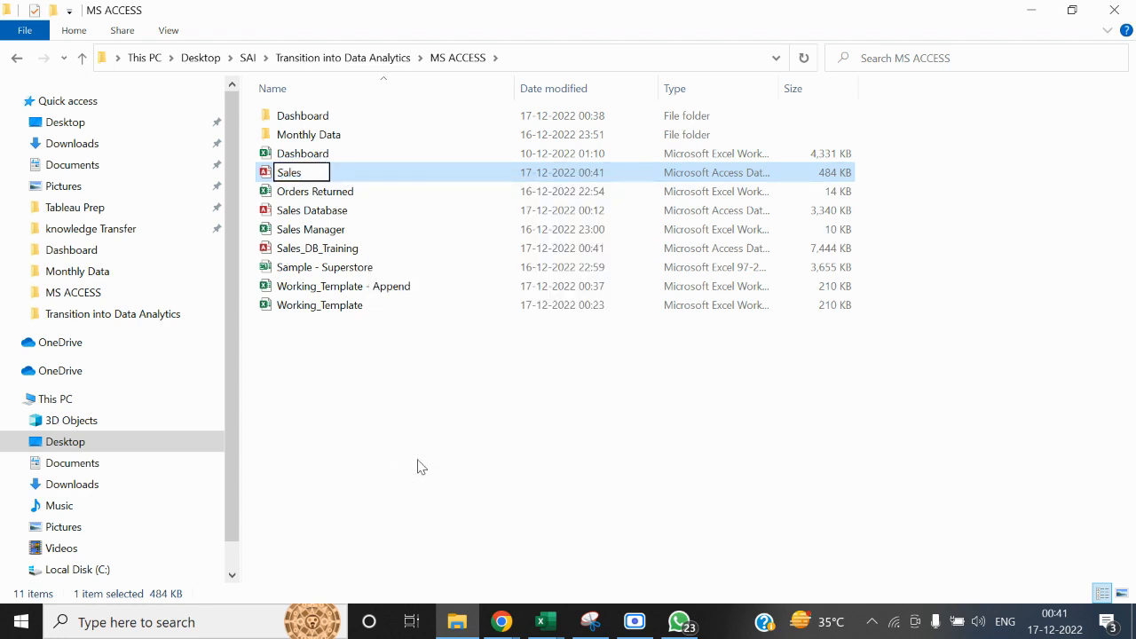
type("_Training")
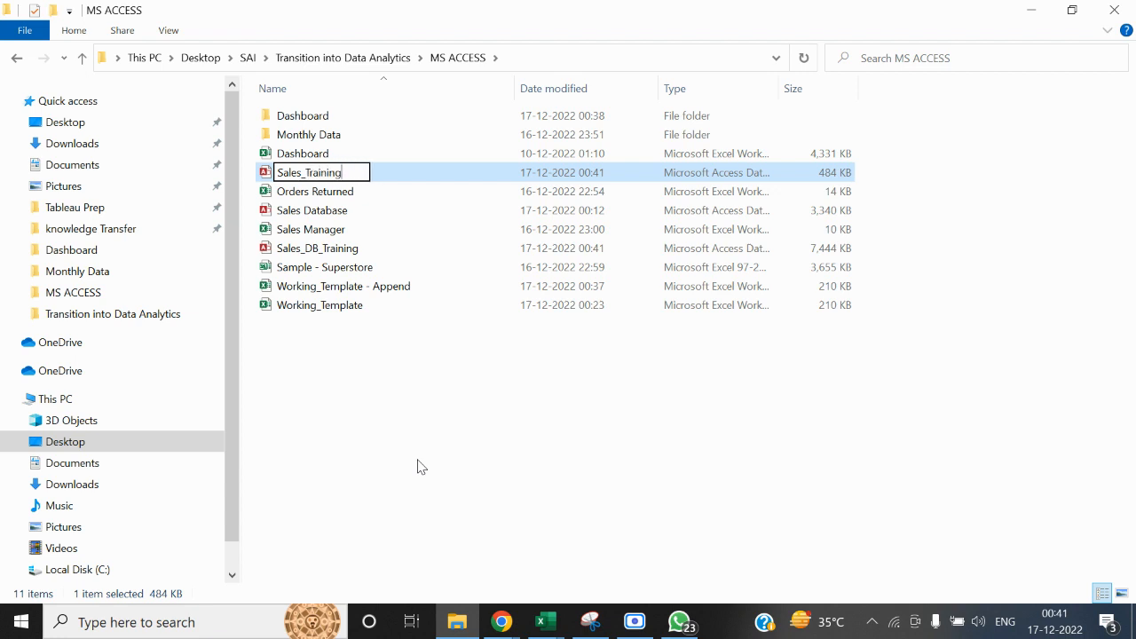
type("_Joins")
key("Return")
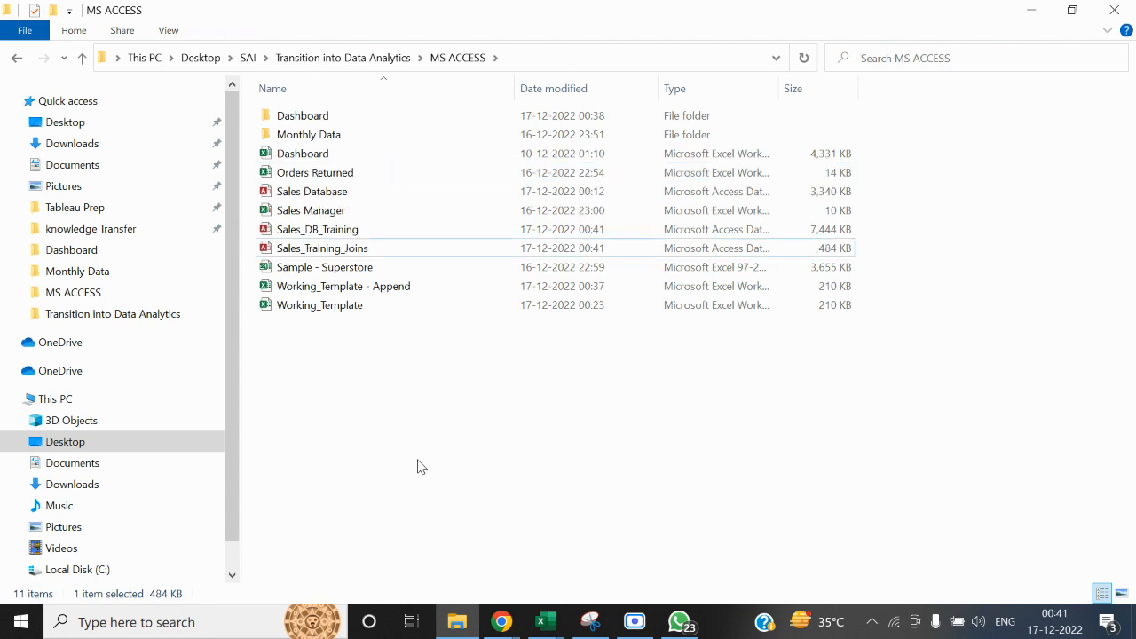
Open the Sales_Training_Joins database, enable its content and start getting external data from an Excel file
double_click(359, 250)
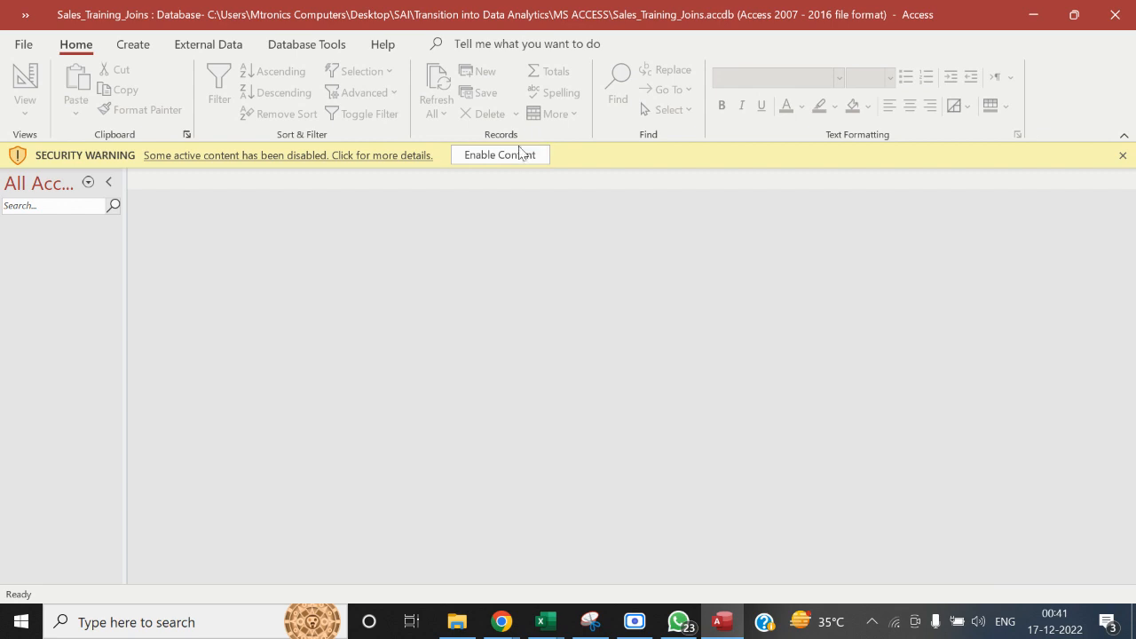
left_click(500, 156)
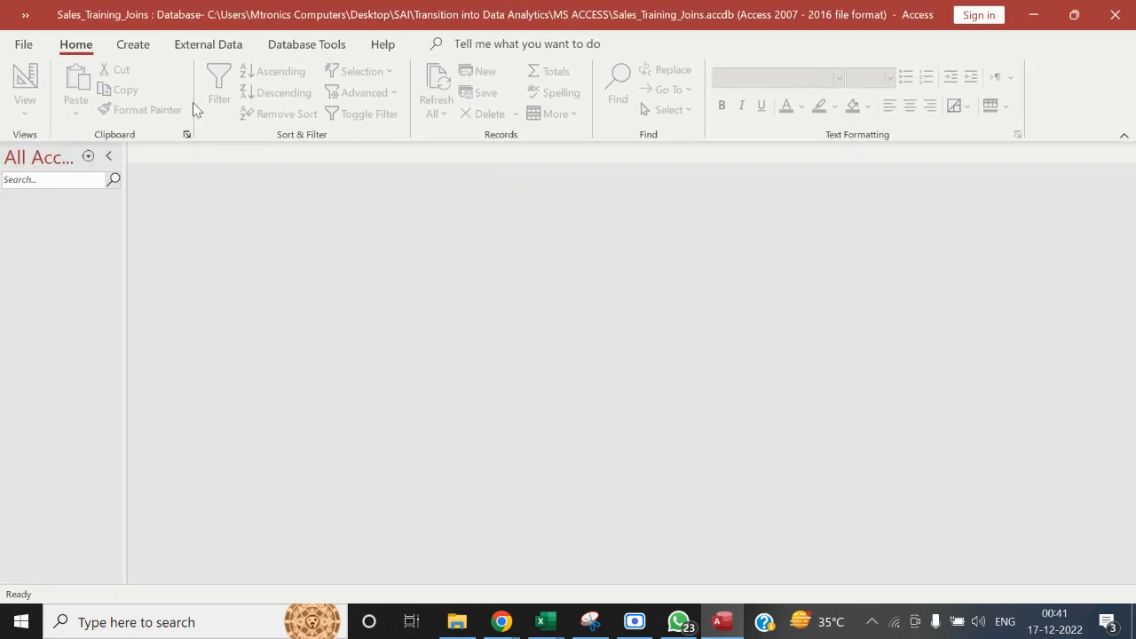
left_click(213, 44)
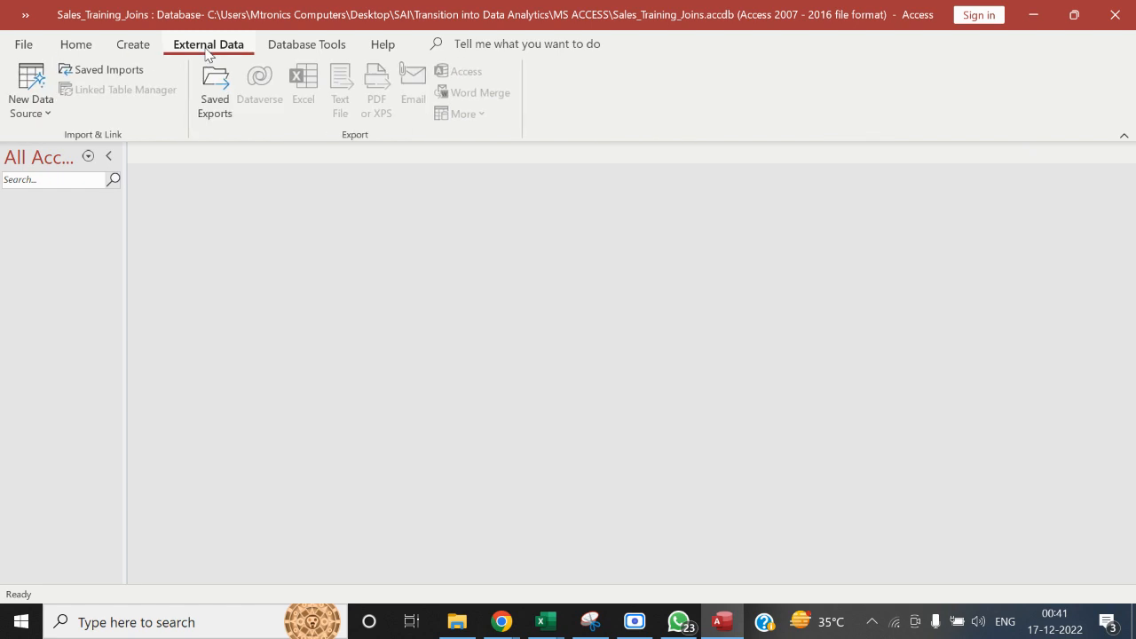
left_click(45, 110)
mouse_move(169, 162)
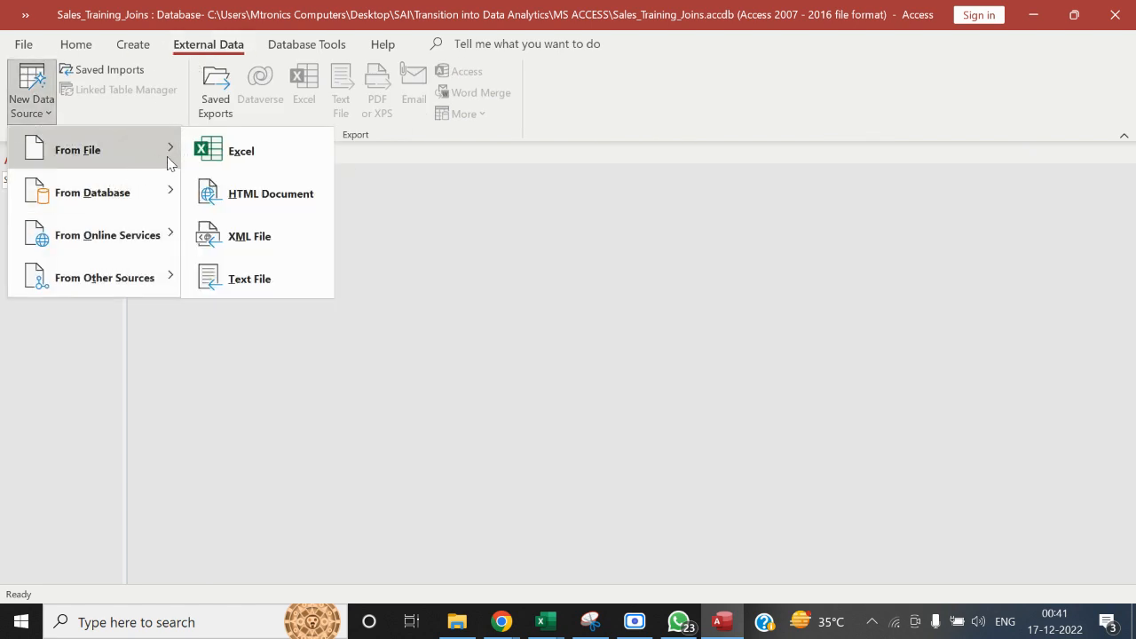
left_click(247, 164)
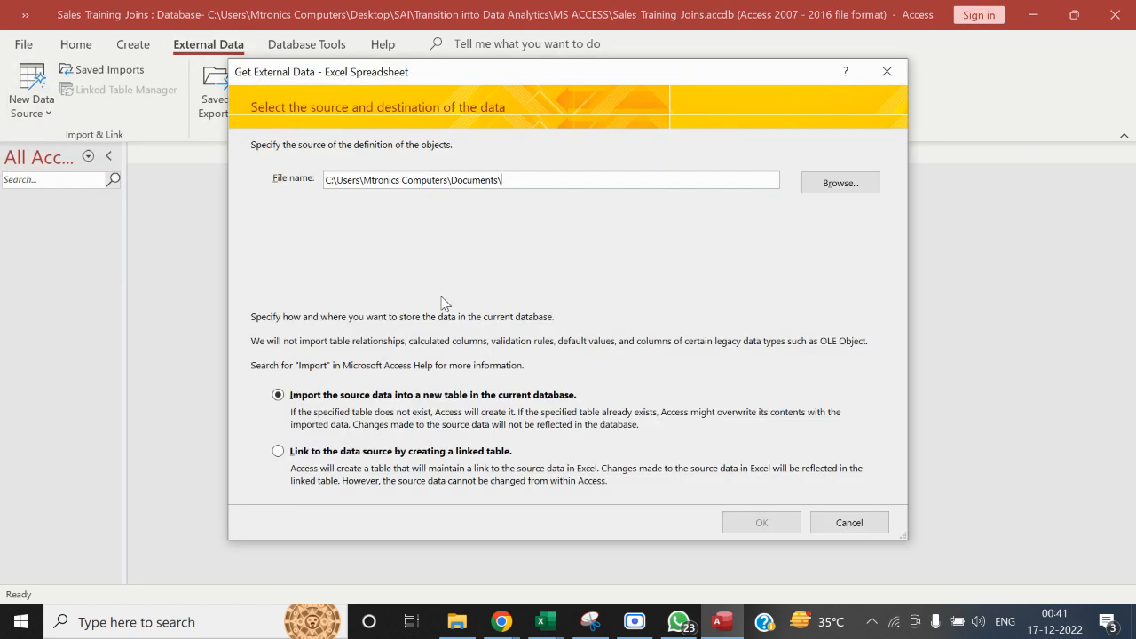
Browse to the MS ACCESS folder for the import source and select the Working_Template - Append file
left_click(873, 184)
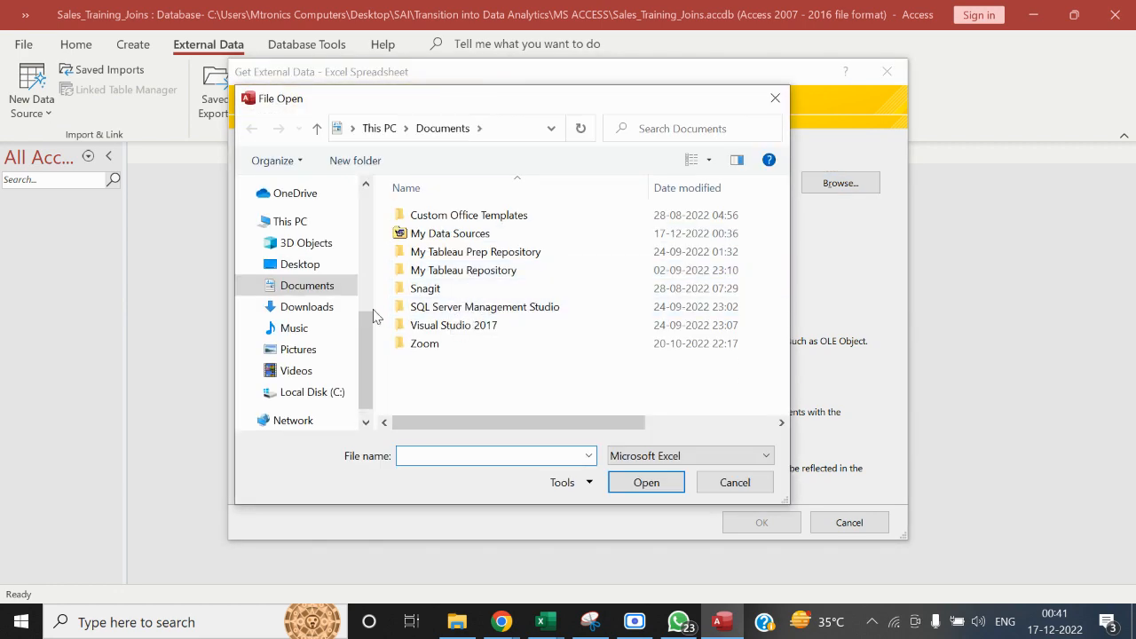
left_click_drag(367, 316, 359, 249)
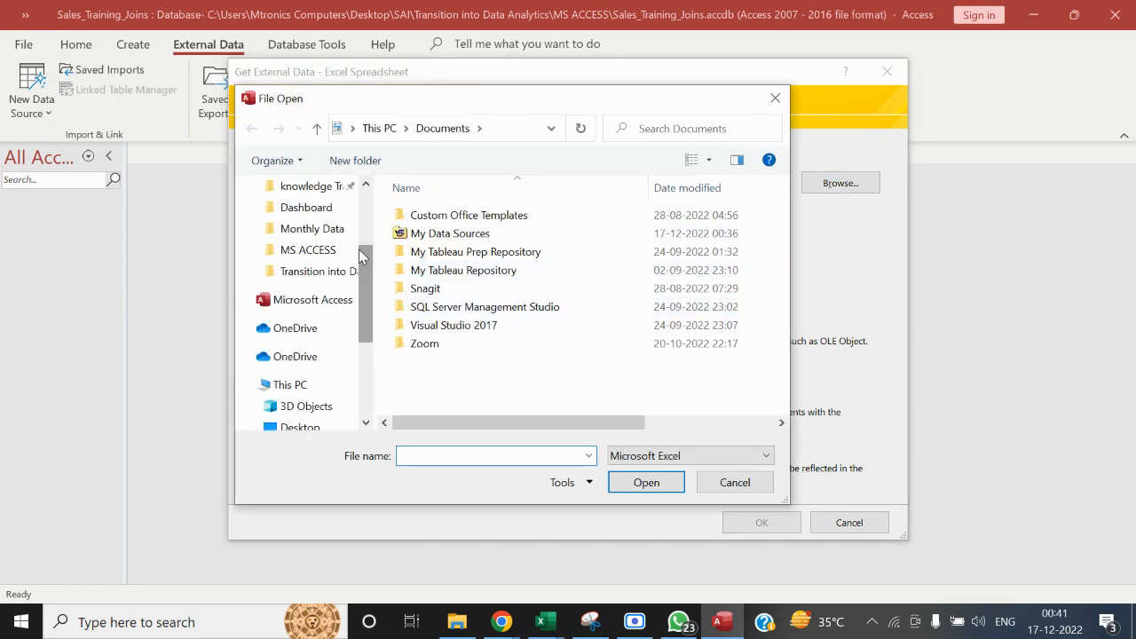
left_click(332, 252)
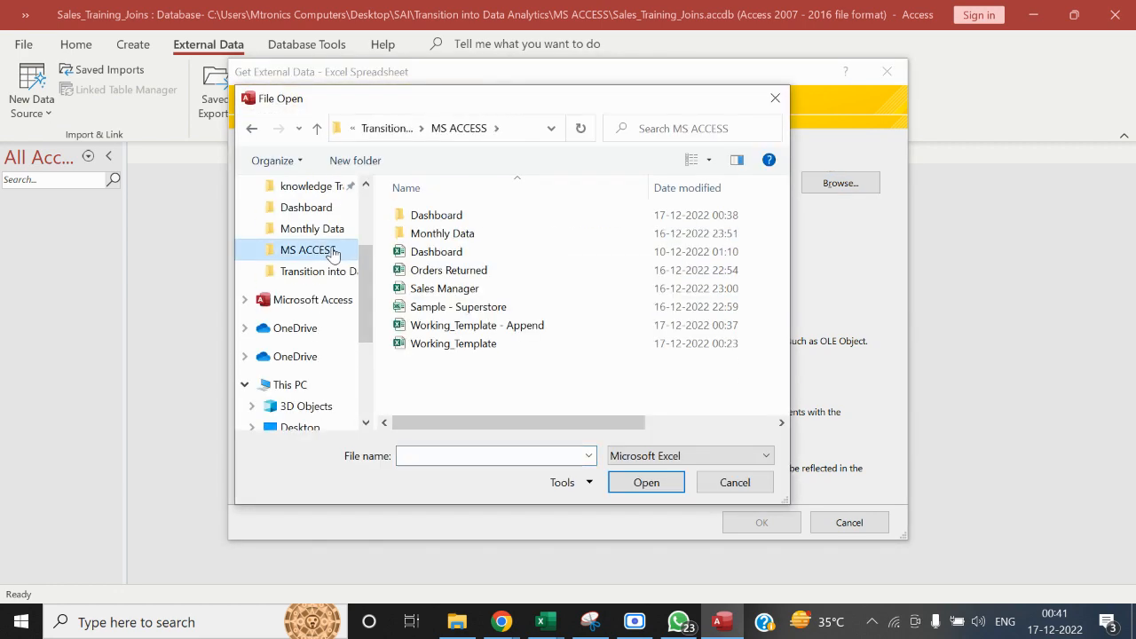
left_click(465, 330)
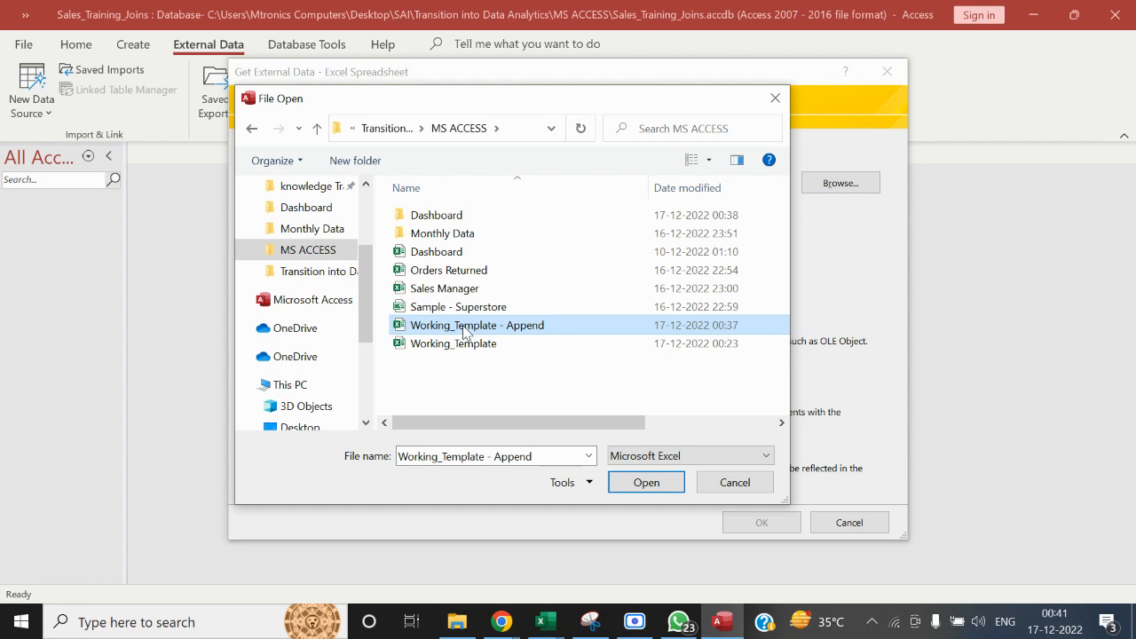
Open the Working_Template - Append workbook from File Explorer to inspect its data
left_click(457, 621)
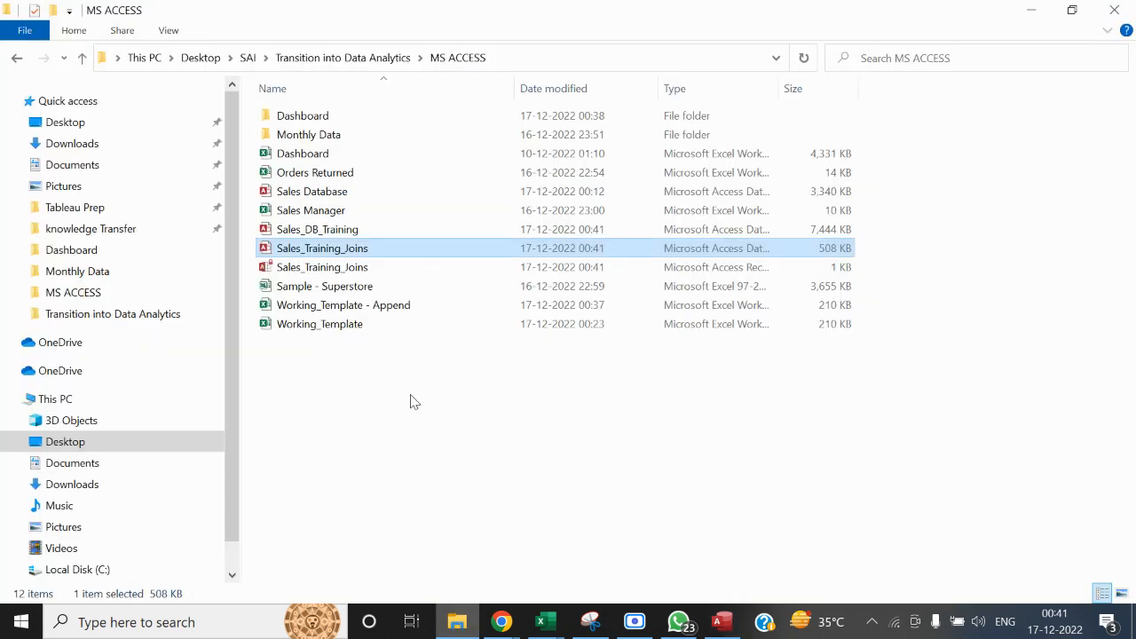
double_click(355, 306)
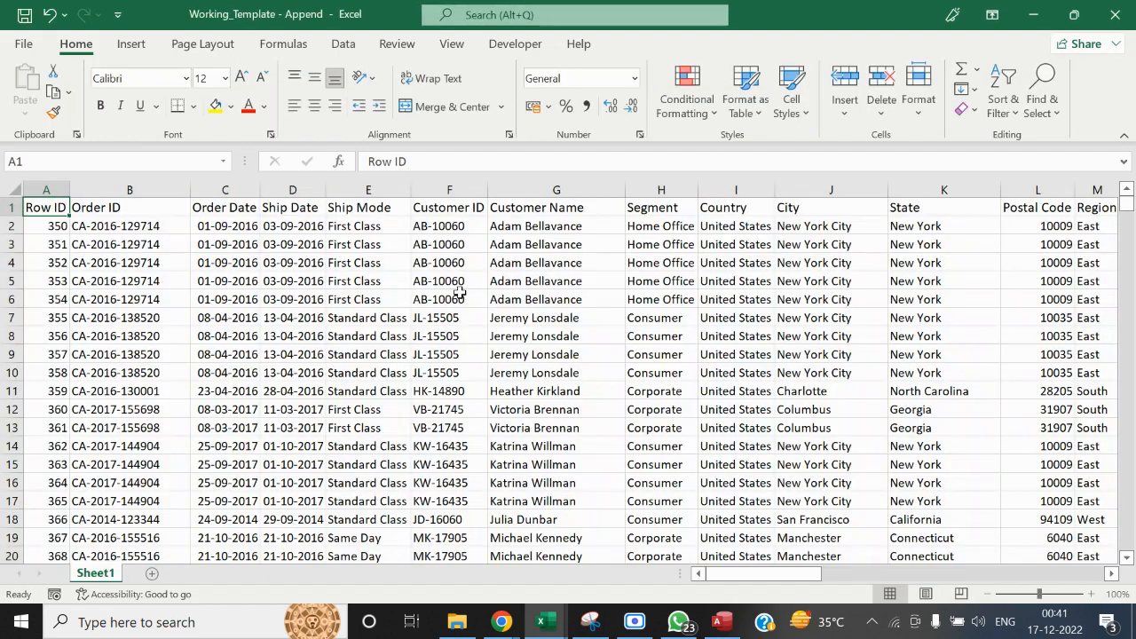
Replace every value in the Month column of the Working_Template - Append sheet with June
key("ctrl+Right")
key("Down")
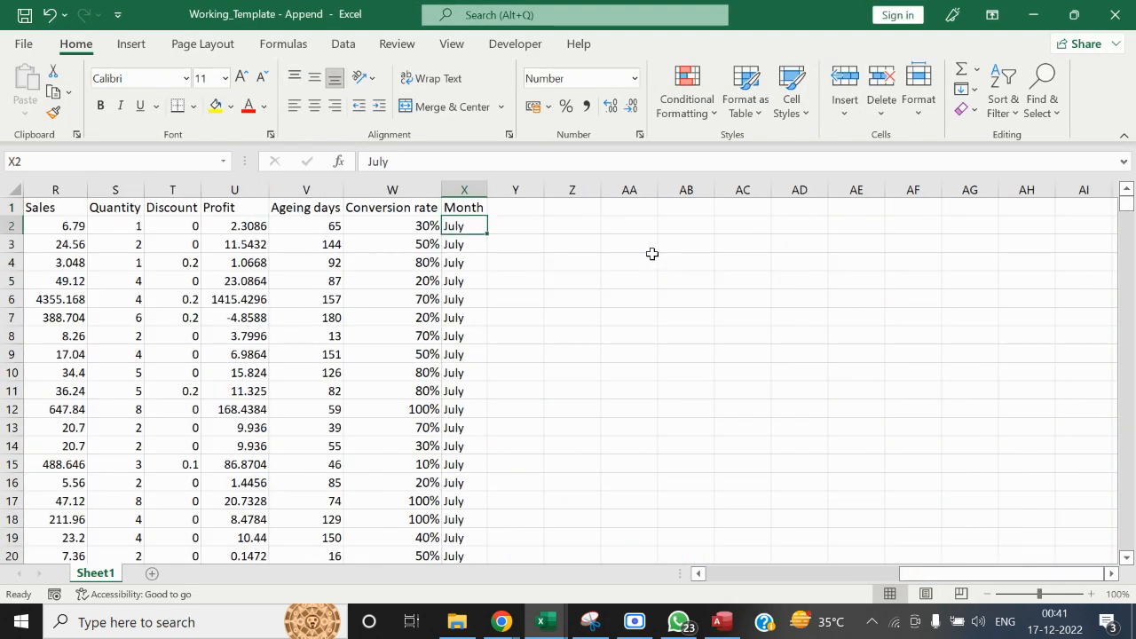
type("June")
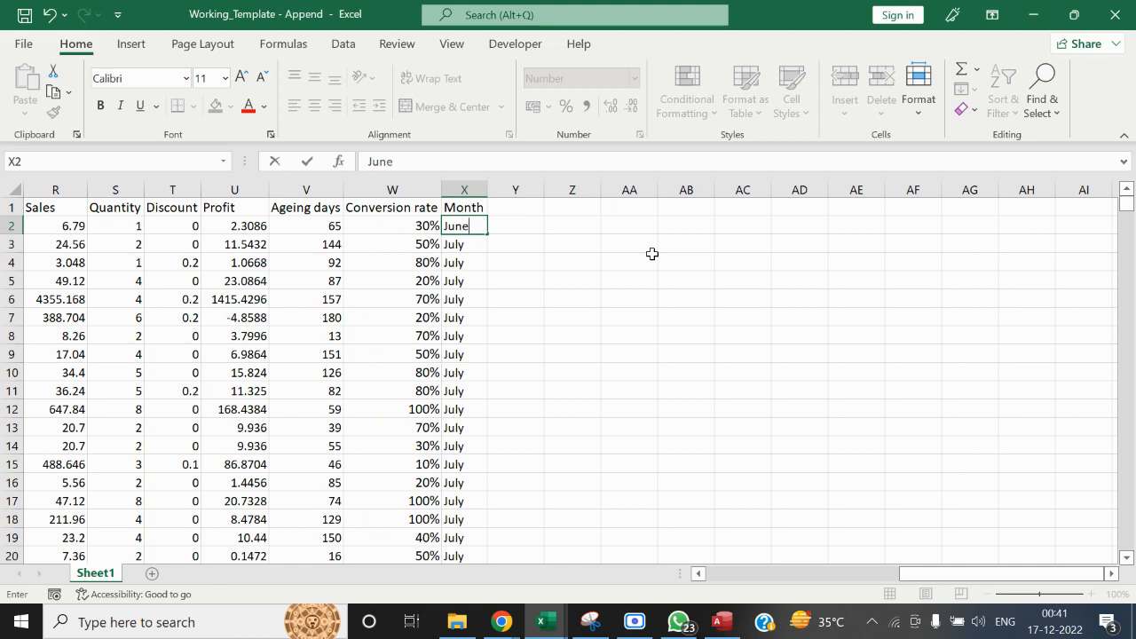
key("Right")
key("Left")
key("ctrl+c")
key("ctrl+shift+Down")
key("ctrl+v")
key("ctrl+Up")
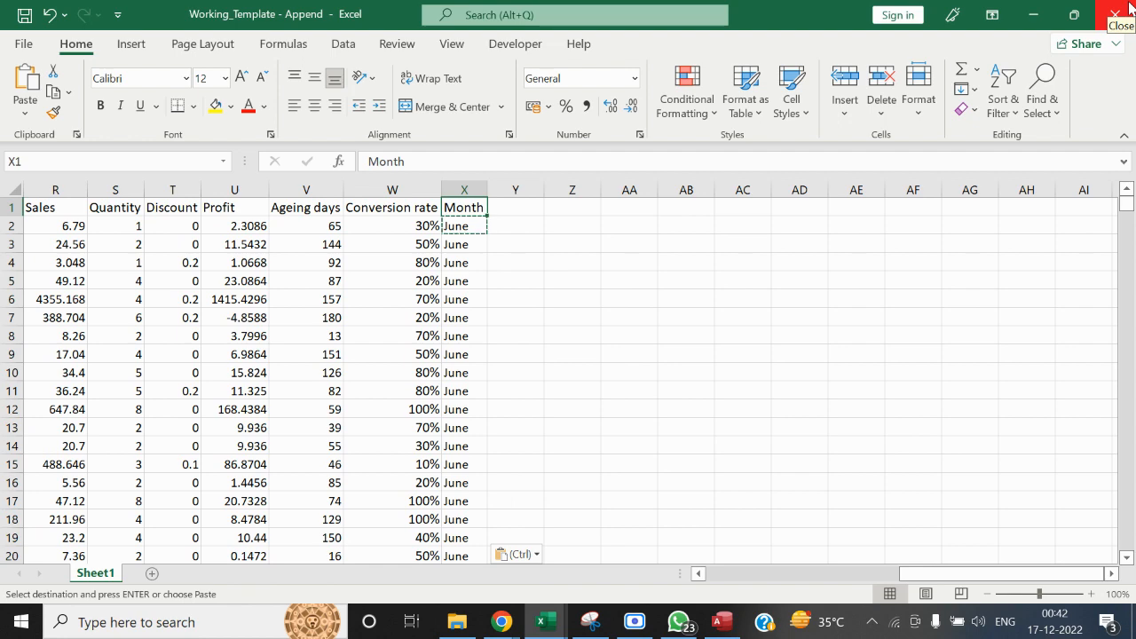
Save and close the Working_Template - Append workbook, and close the Sales_Dashboard workbook as well
key("Escape")
key("ctrl+shift+Down")
key("ctrl+shift+Left")
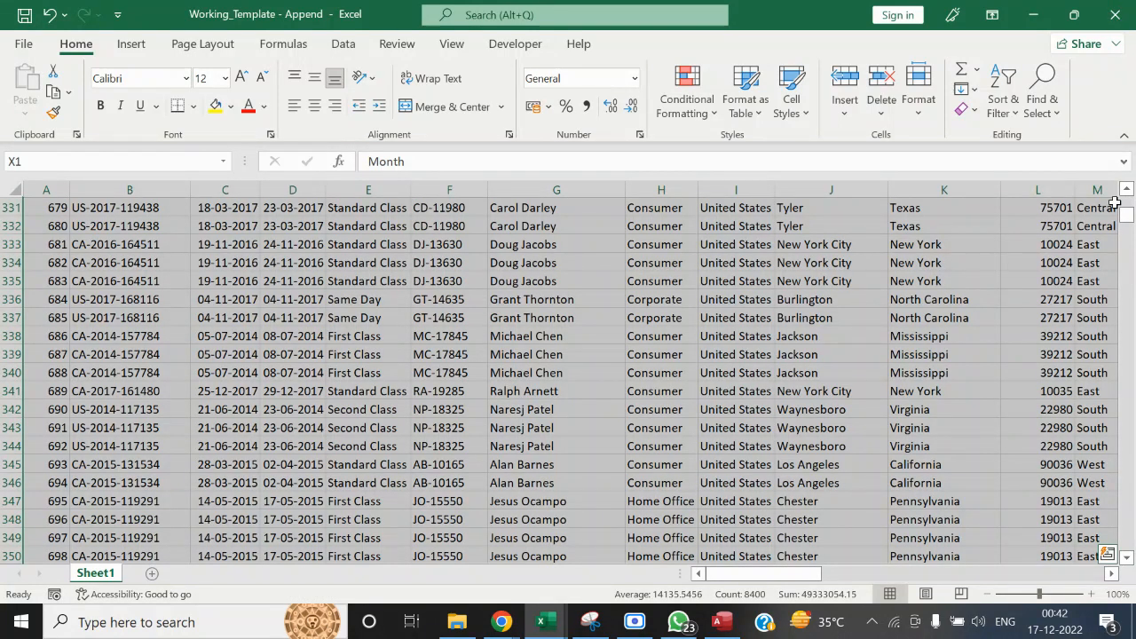
key("ctrl+q")
key("Escape")
key("Up")
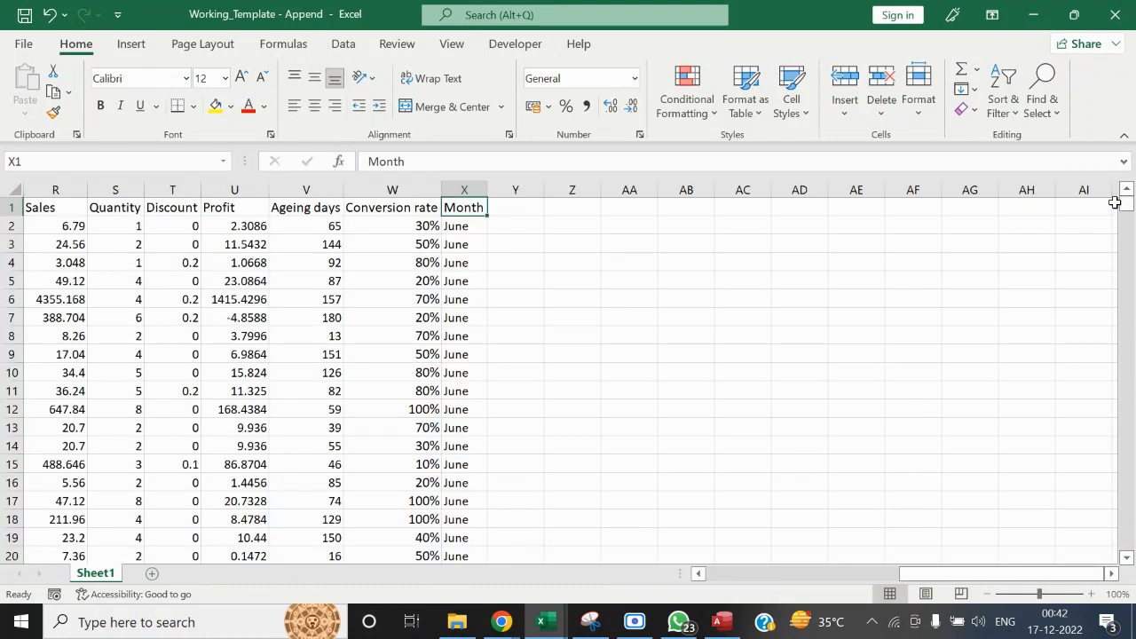
key("ctrl+s")
left_click(1115, 14)
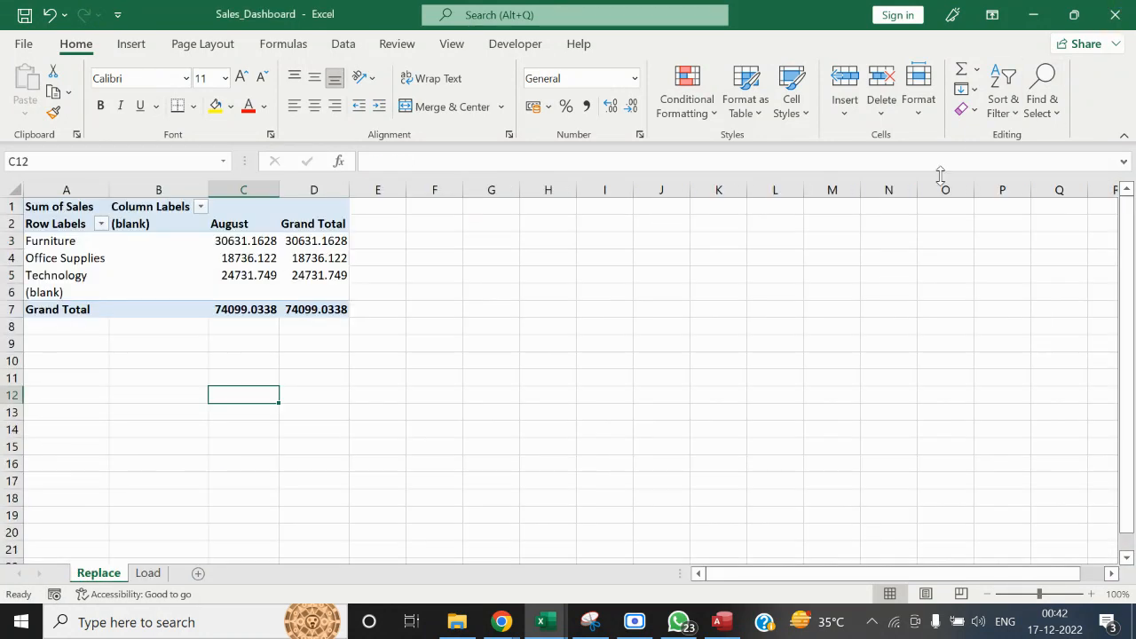
left_click(1130, 7)
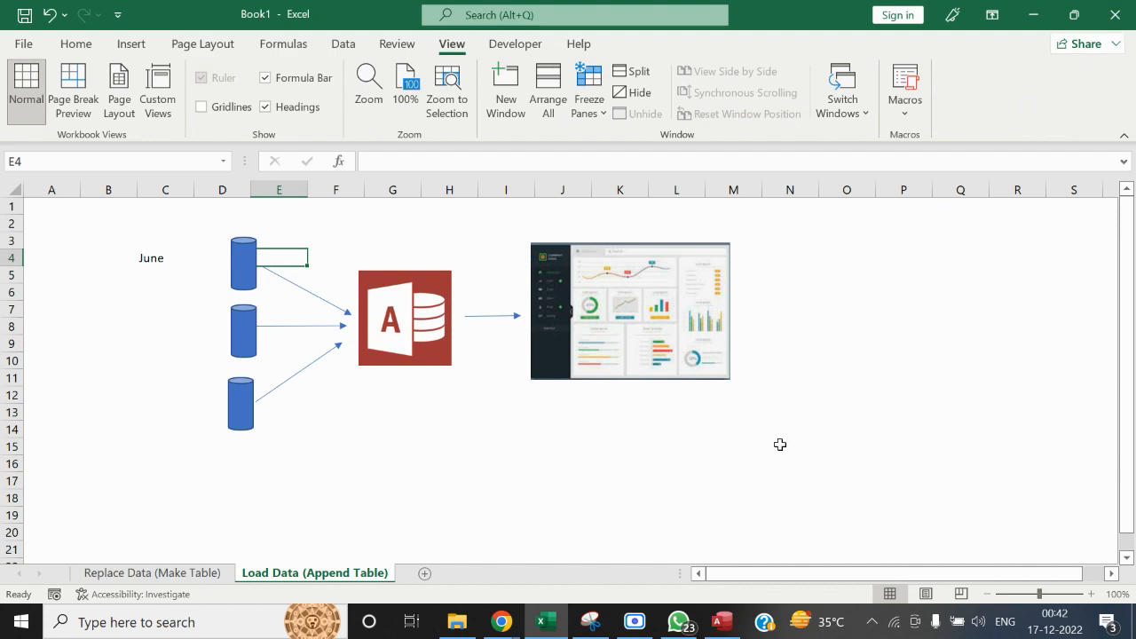
Switch to Access and cancel the pending file selection and Excel import
left_click(717, 624)
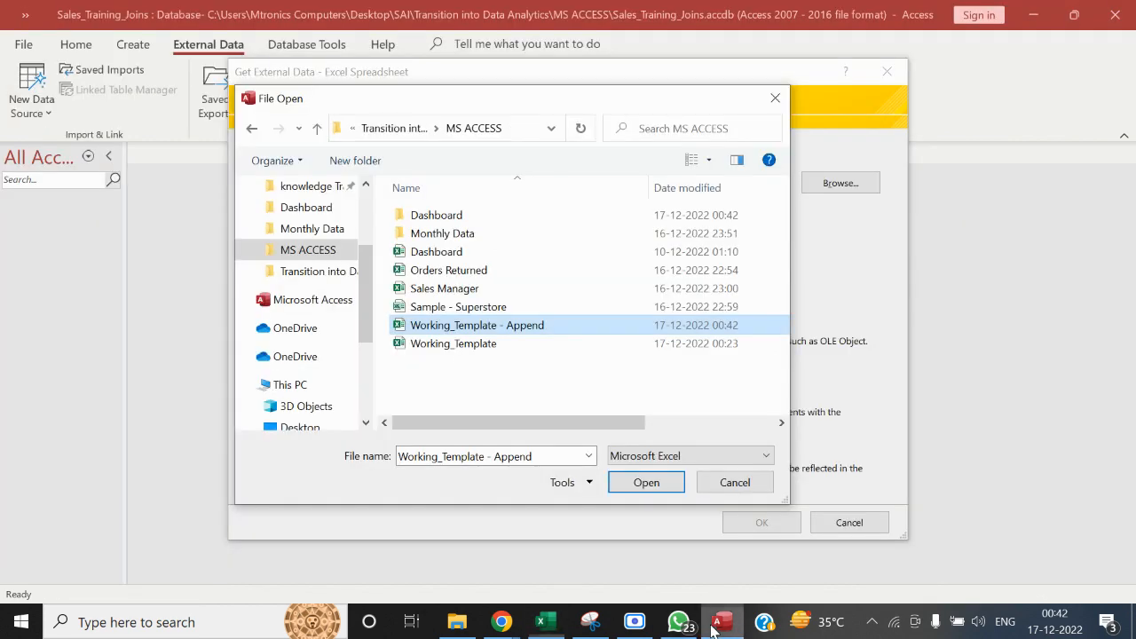
left_click(515, 333)
left_click(723, 486)
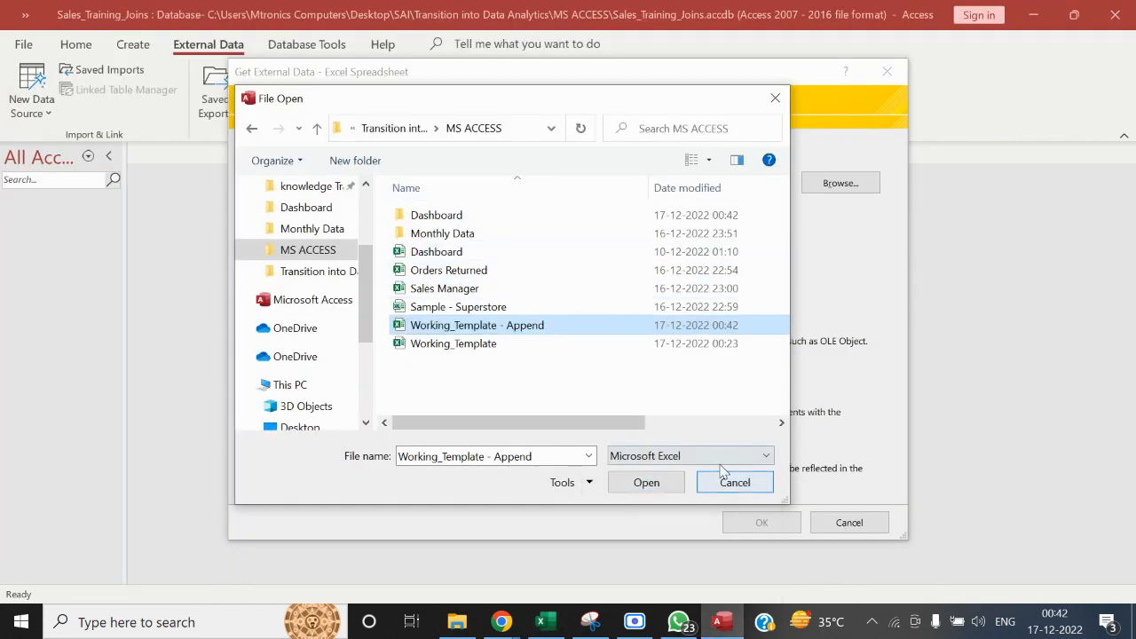
left_click(725, 483)
left_click(847, 521)
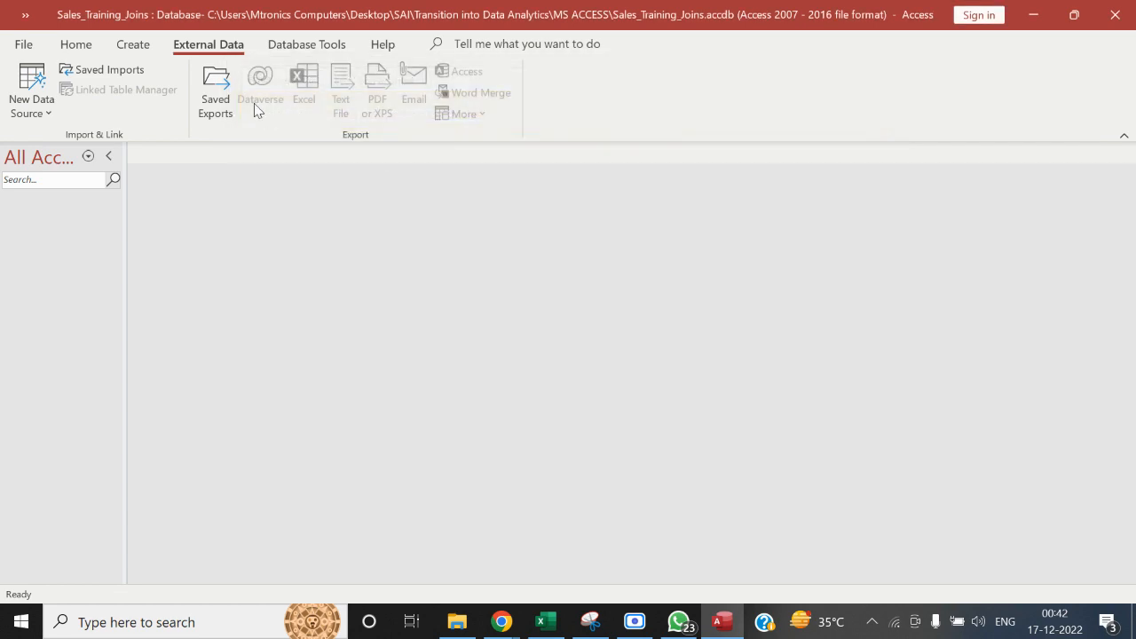
Start getting external data from an Excel file and choose Working_Template - Append in the MS ACCESS folder as the source
left_click(31, 88)
mouse_move(61, 147)
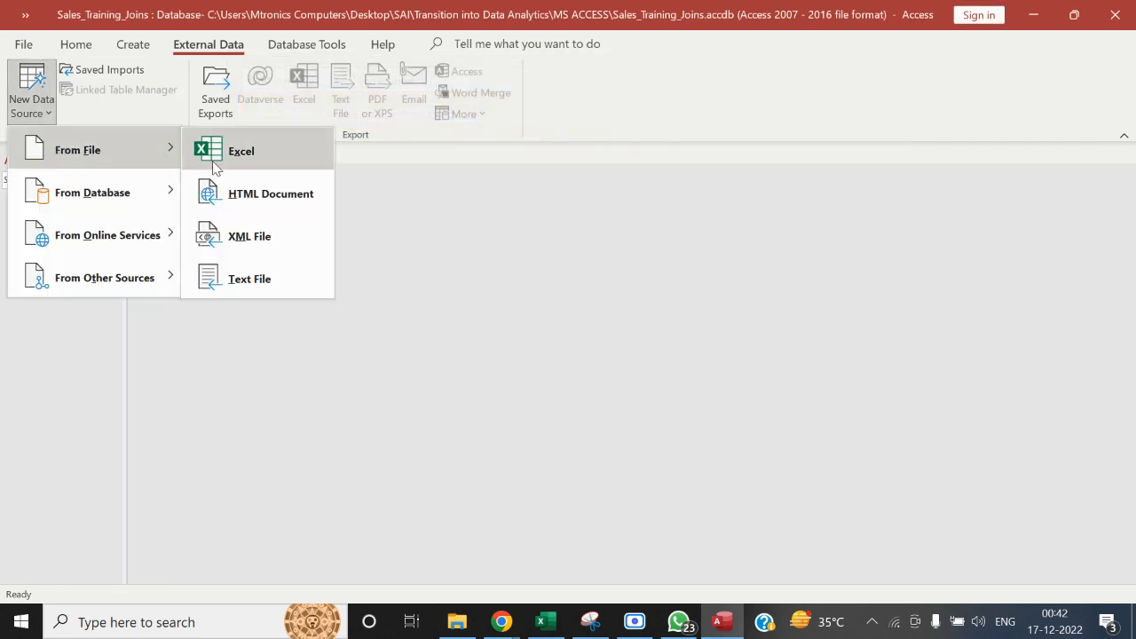
left_click(208, 151)
left_click(839, 184)
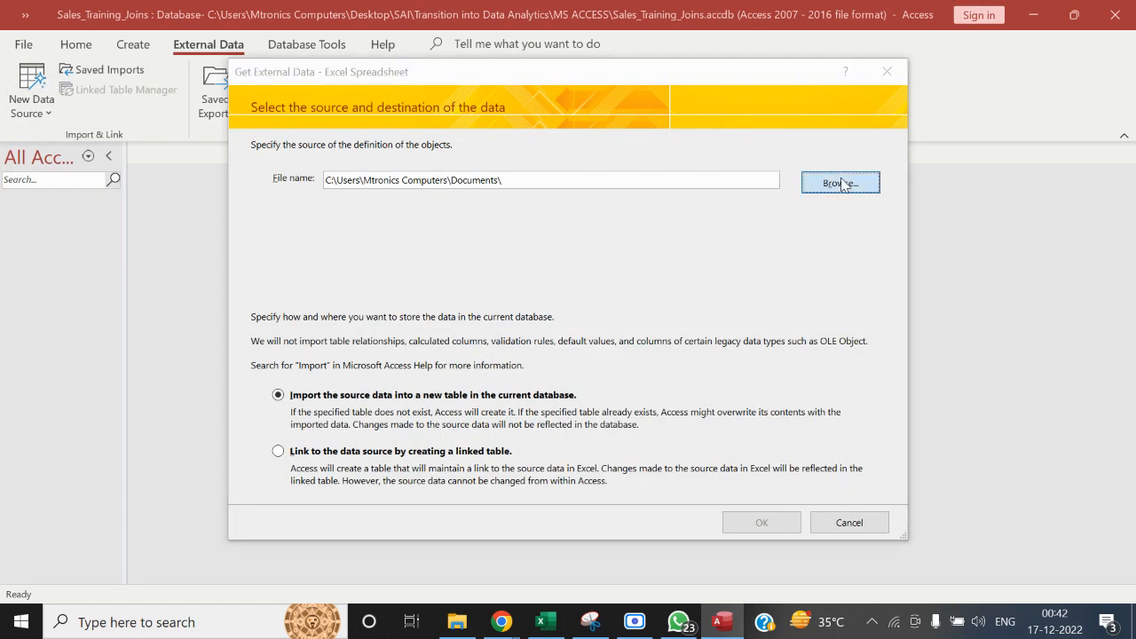
left_click_drag(370, 376, 366, 289)
left_click(355, 271)
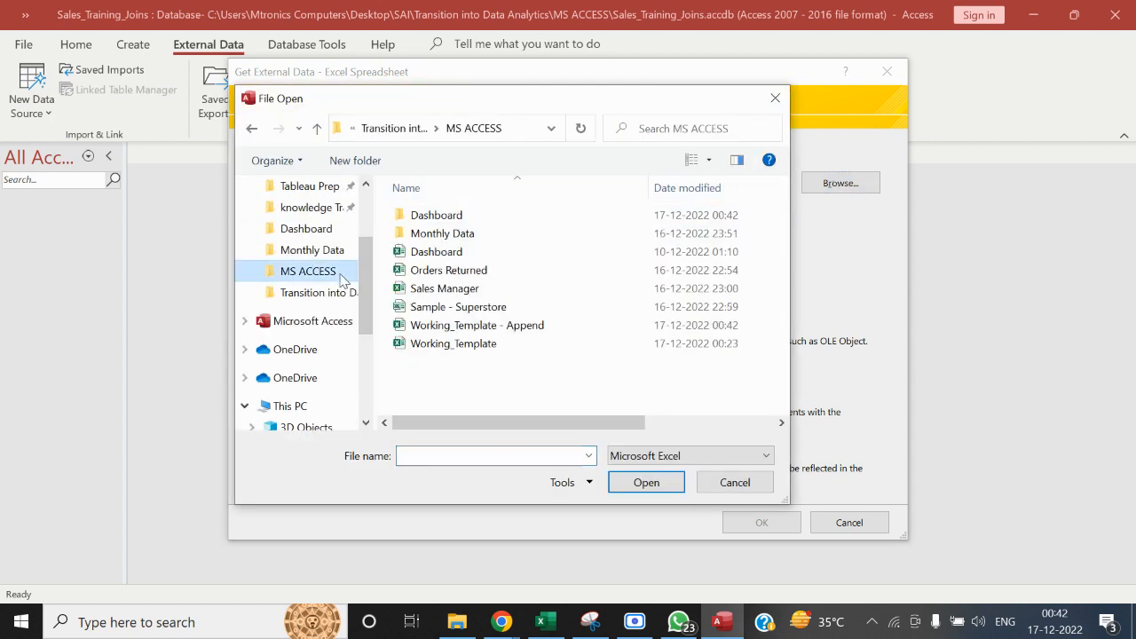
left_click(479, 327)
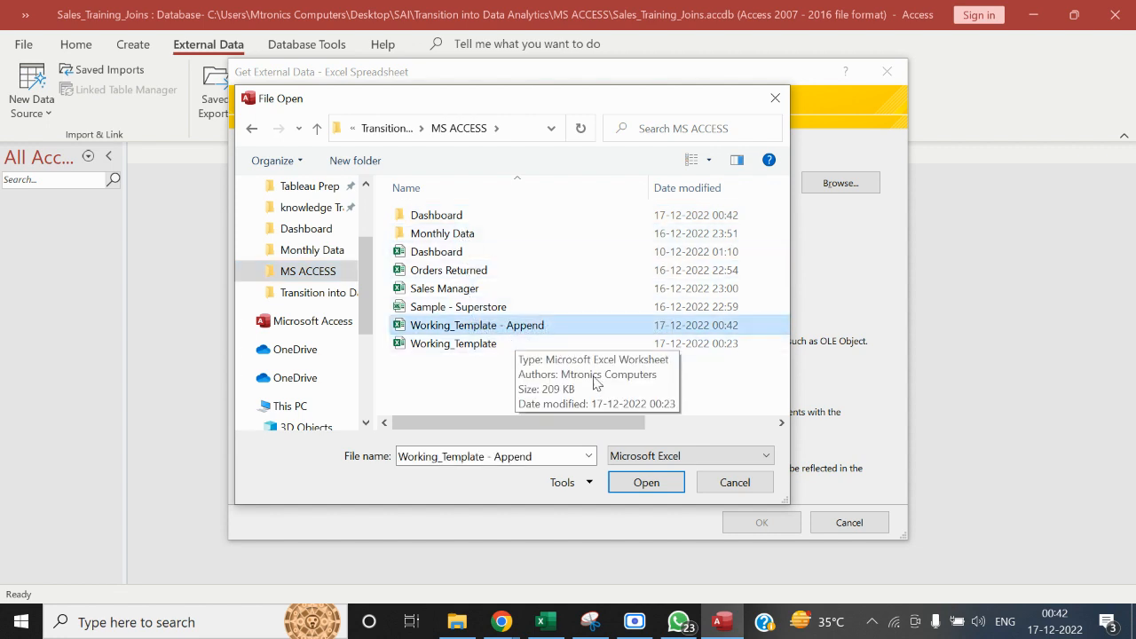
left_click(633, 487)
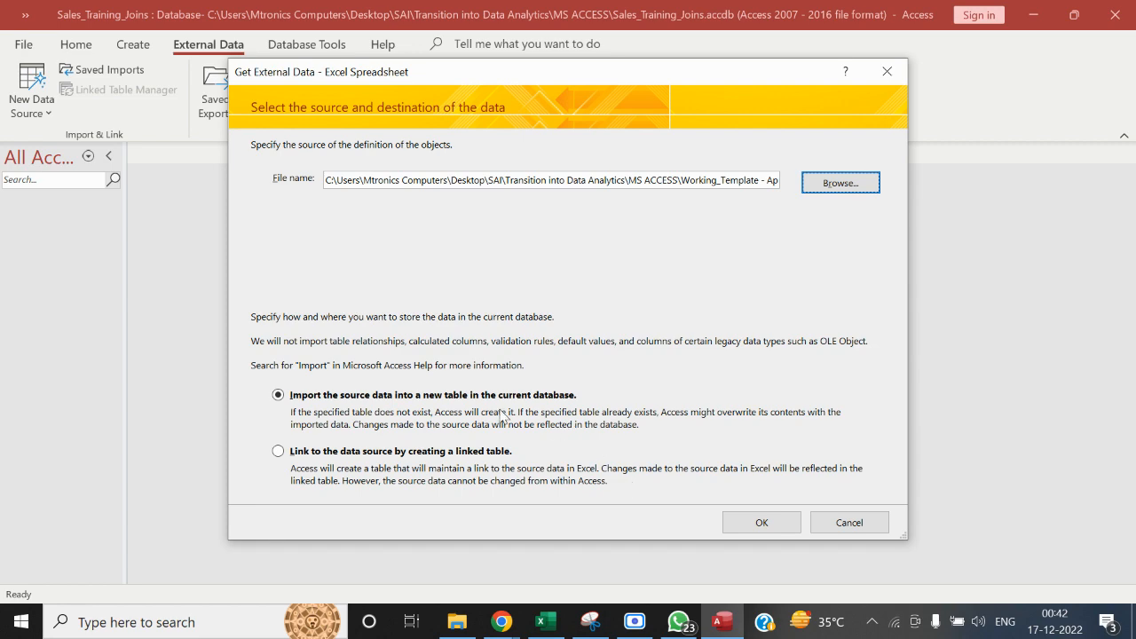
Link to the workbook as a linked table named Sales_Link_append, using the first row as column headings
left_click(379, 452)
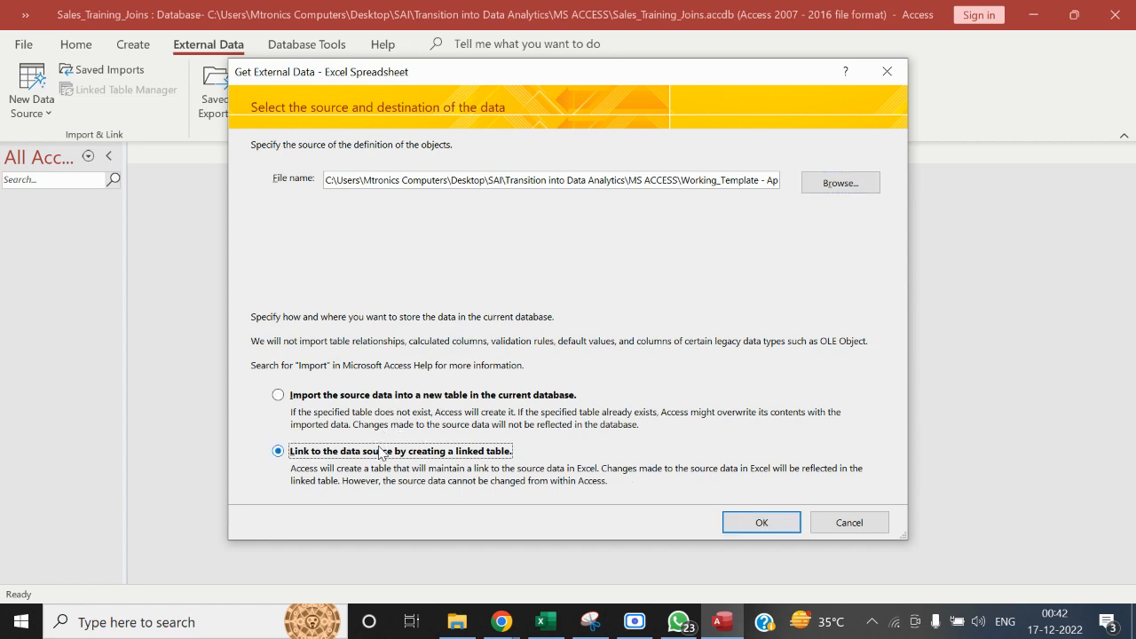
left_click(772, 527)
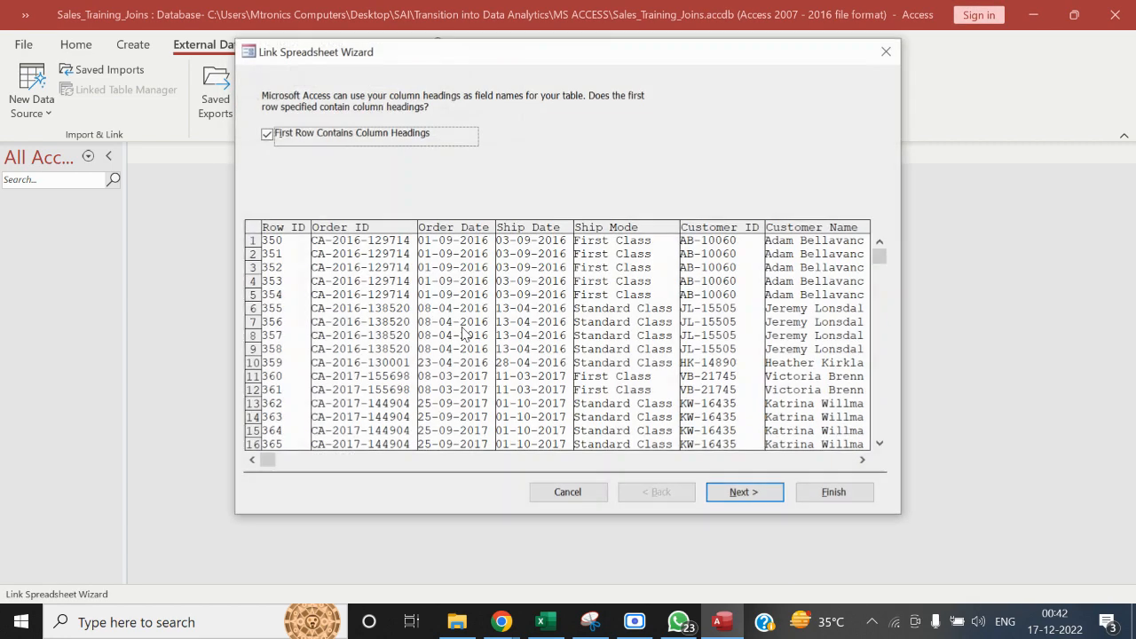
left_click(720, 492)
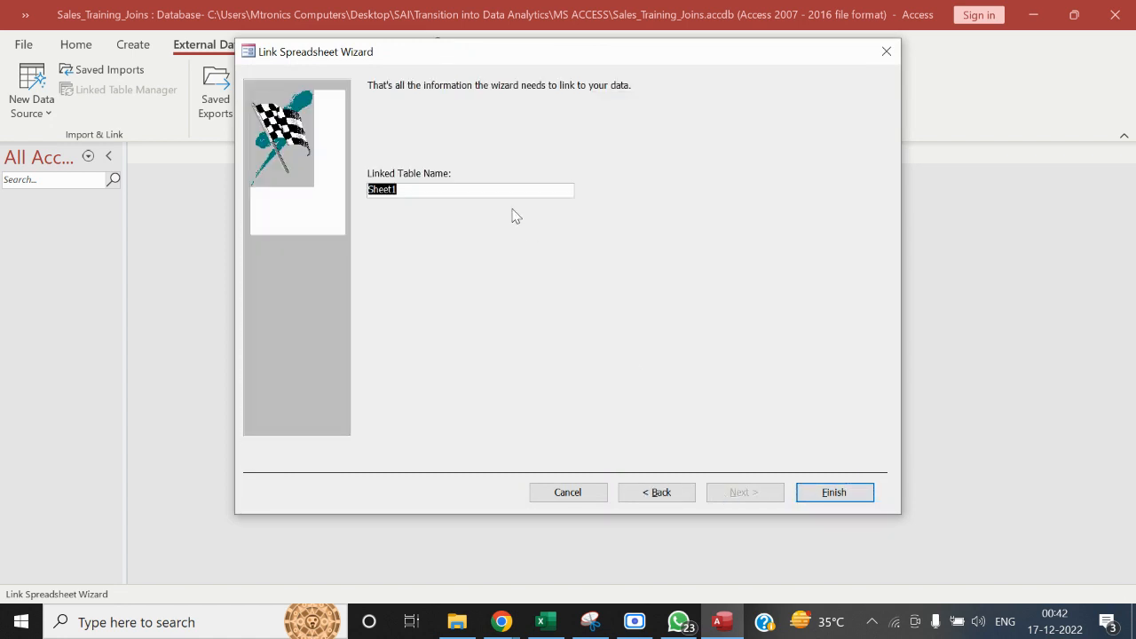
type("Sales_Link_append")
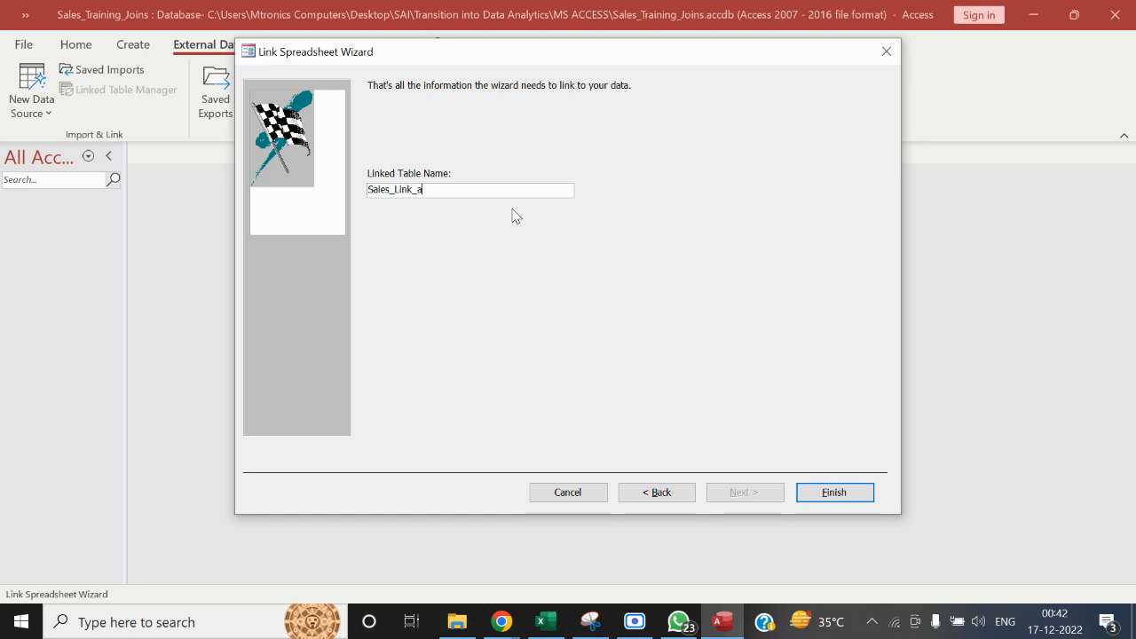
left_click(835, 491)
left_click(575, 362)
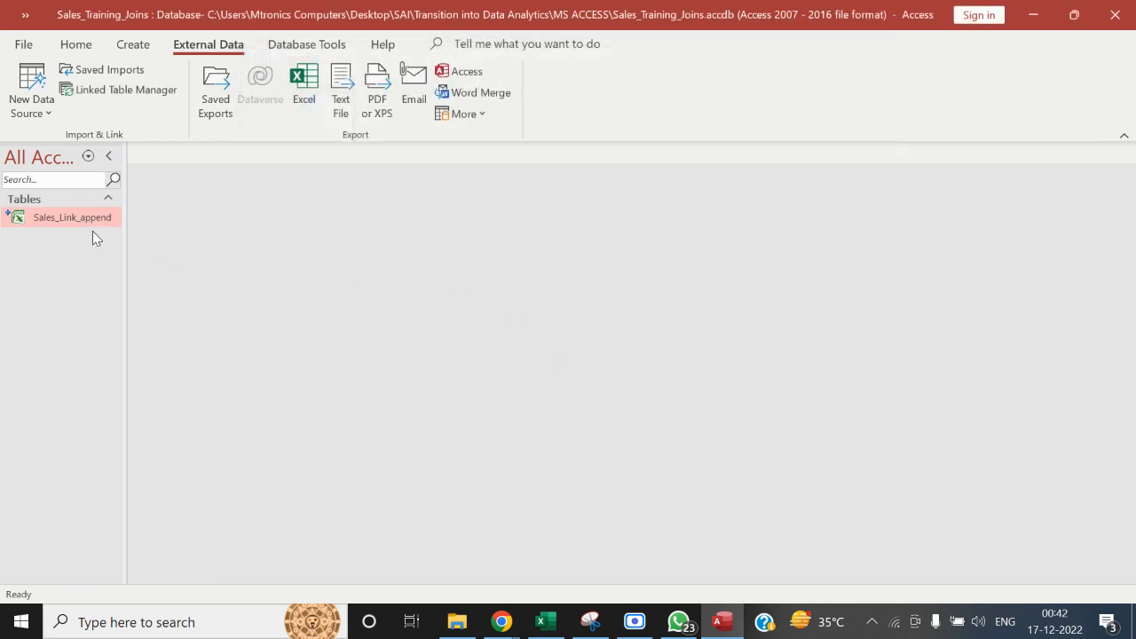
Create a query in design view with the Sales_Link_append table and include all of its fields
left_click(133, 44)
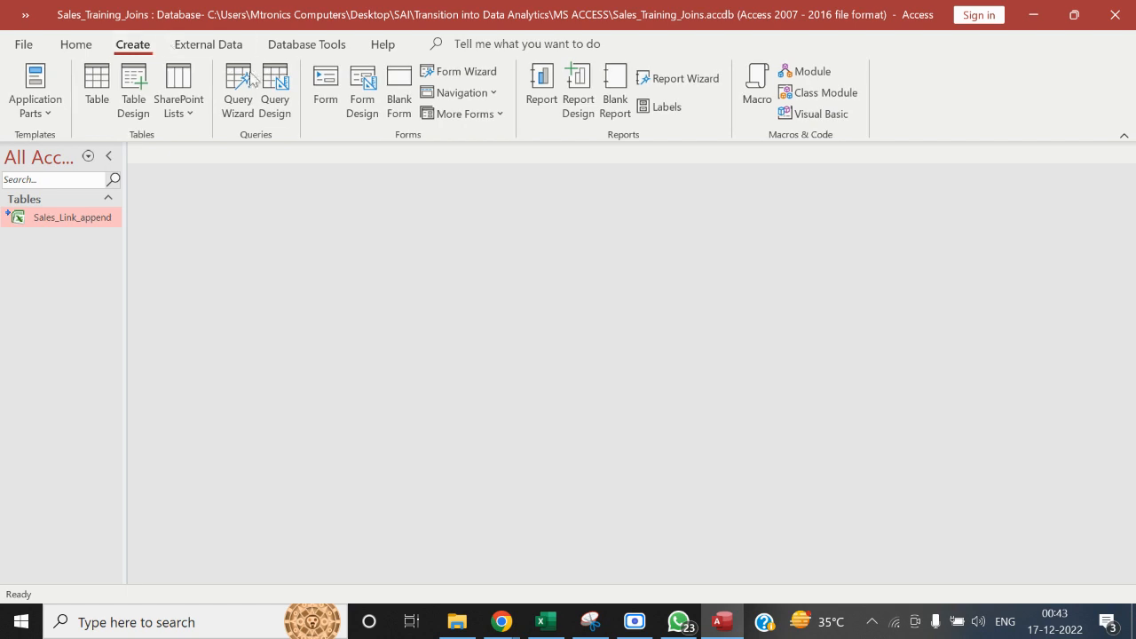
left_click(282, 96)
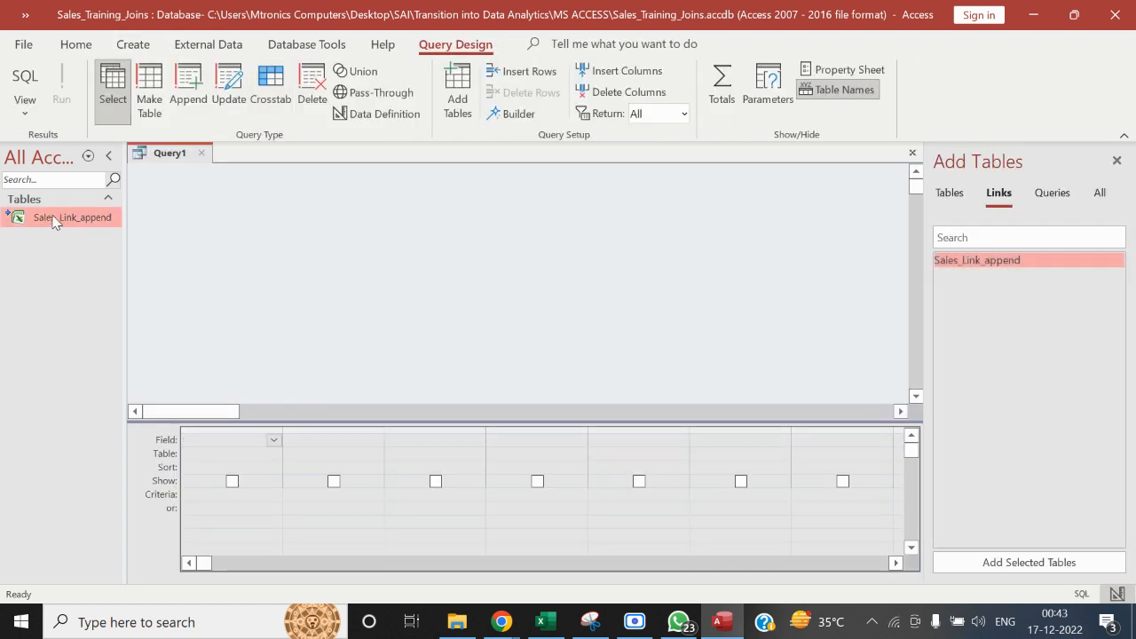
left_click_drag(54, 221, 193, 229)
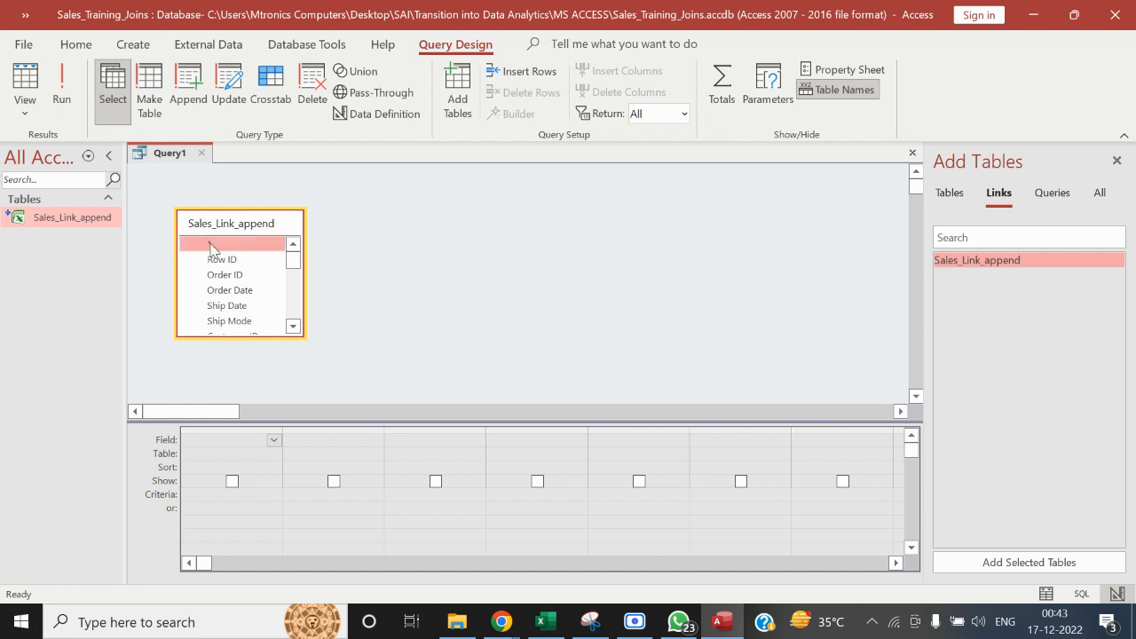
double_click(209, 243)
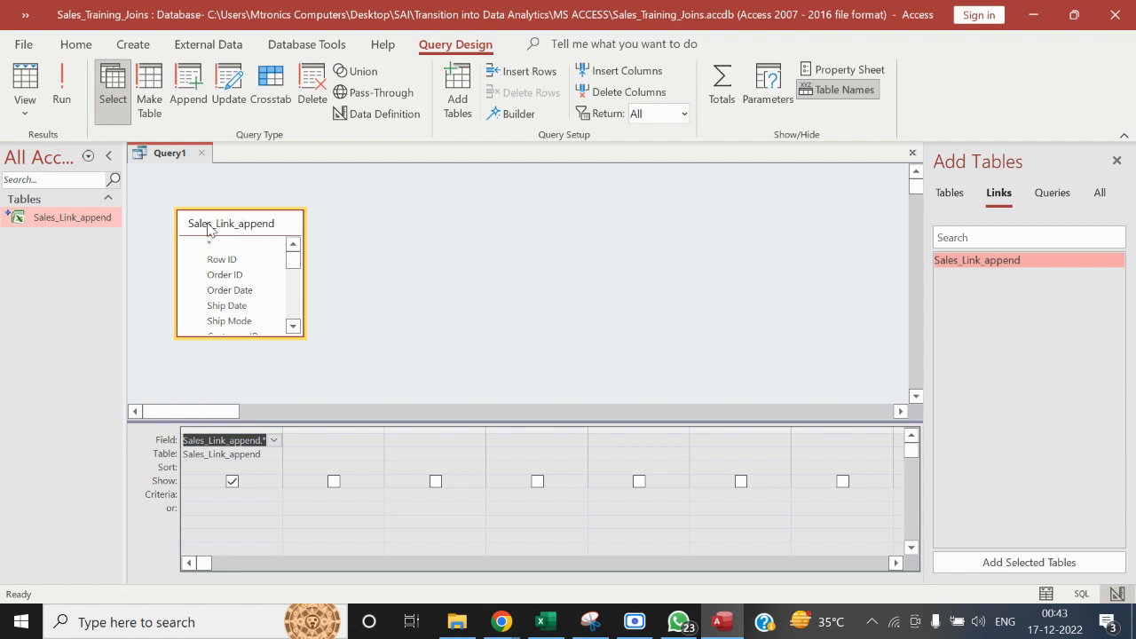
left_click_drag(203, 229, 189, 205)
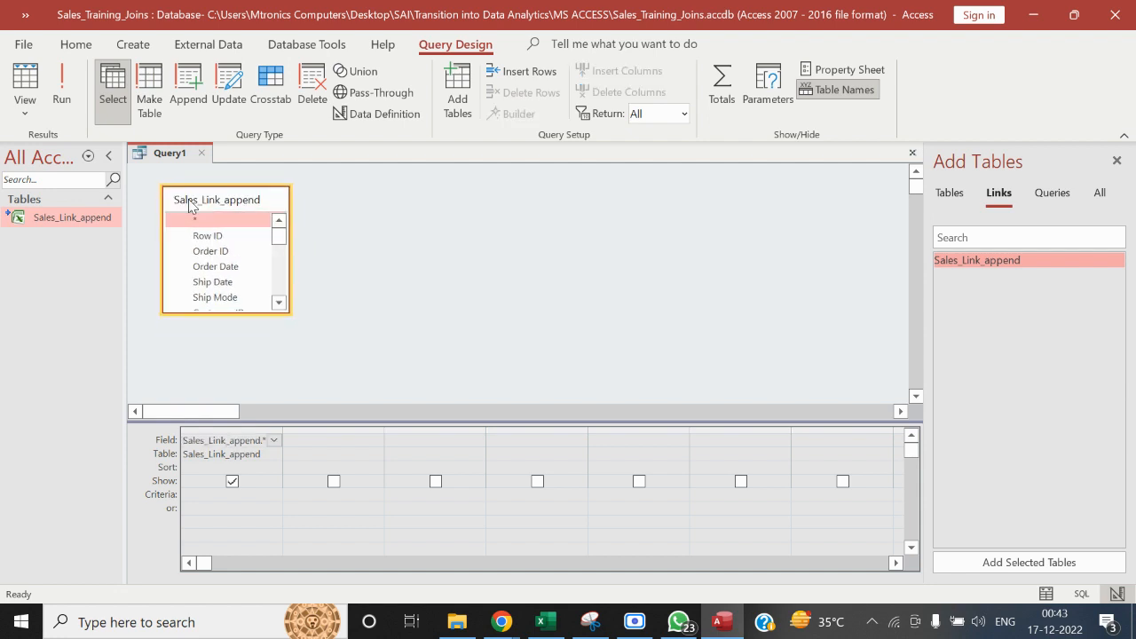
Make it a make-table query for Sales_Final_Append in the current database, and run it to create the table
left_click(152, 105)
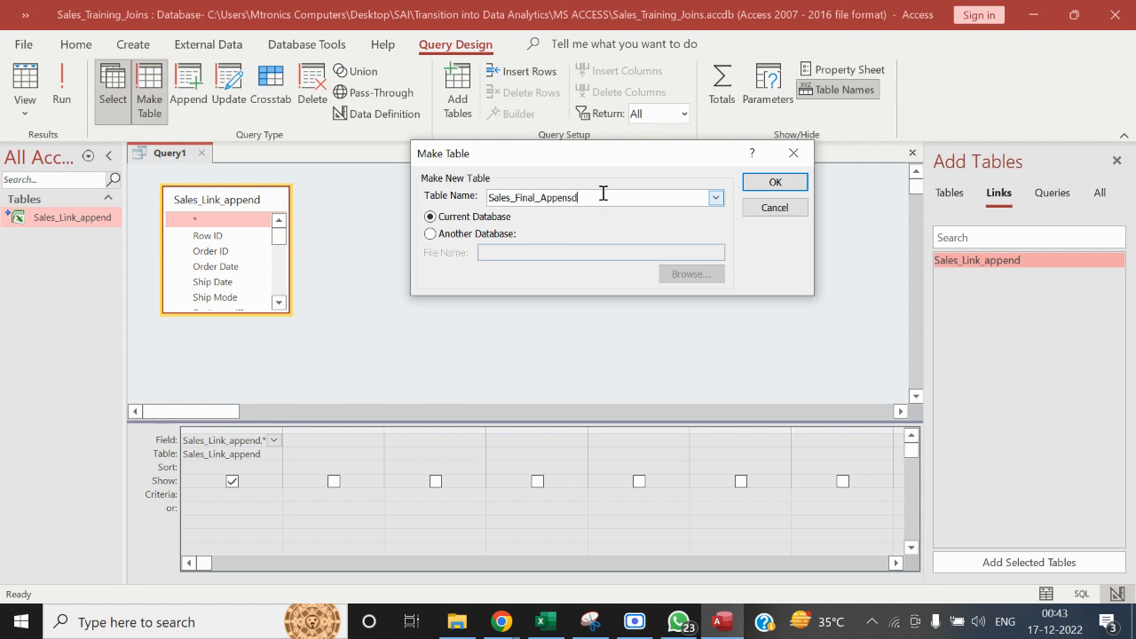
left_click(779, 185)
left_click(61, 88)
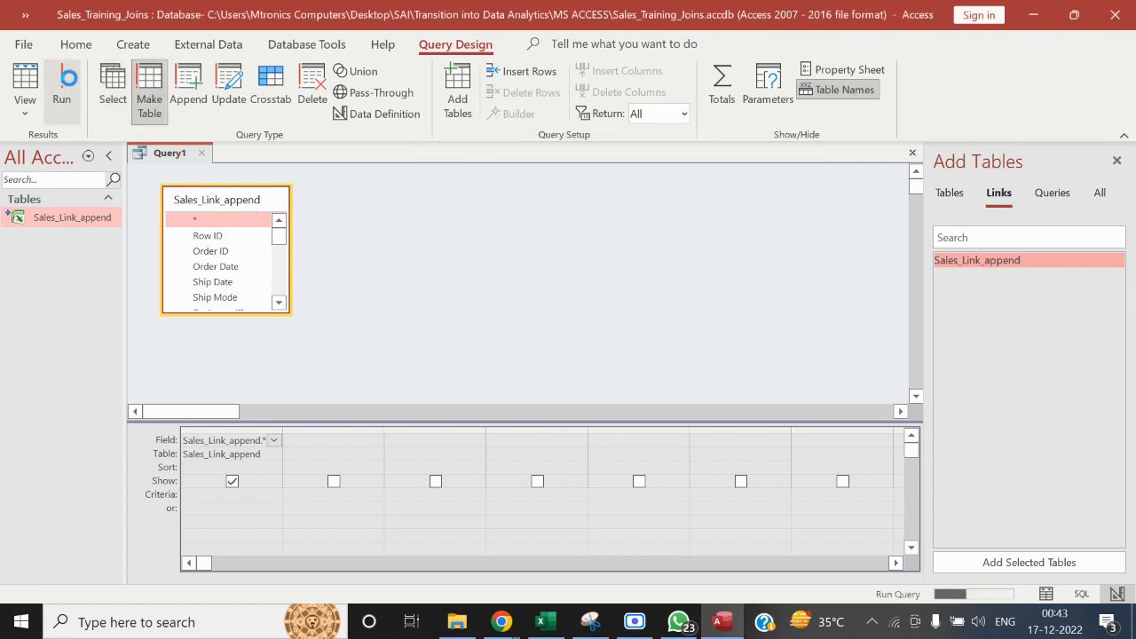
left_click(542, 372)
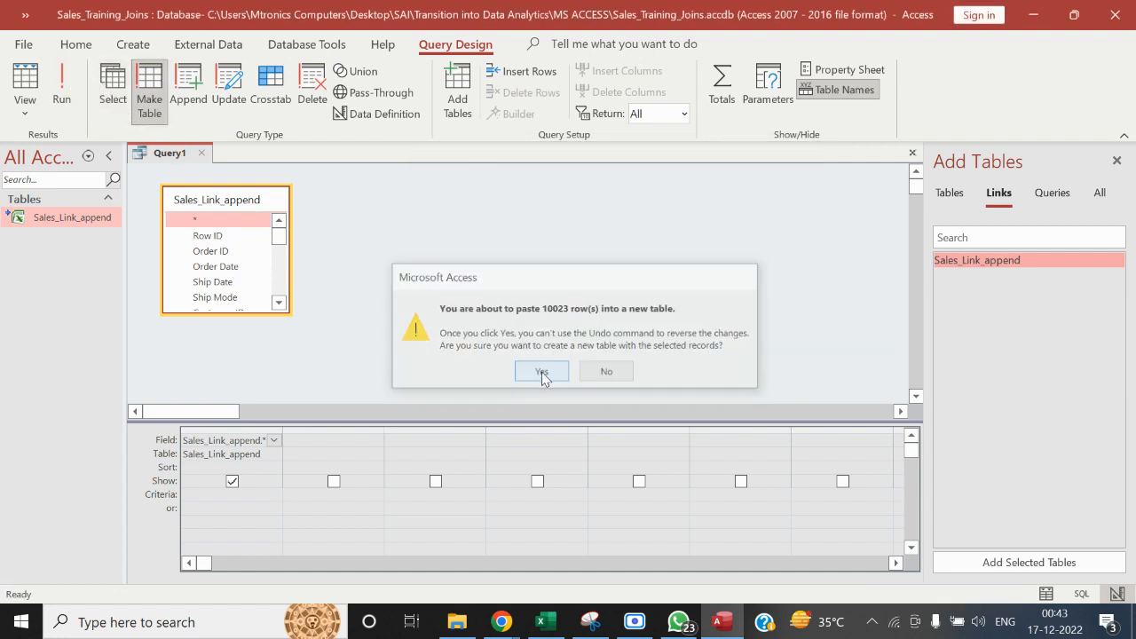
Change the query to an append query that adds records to Sales_Final_Append in the current database
left_click(189, 98)
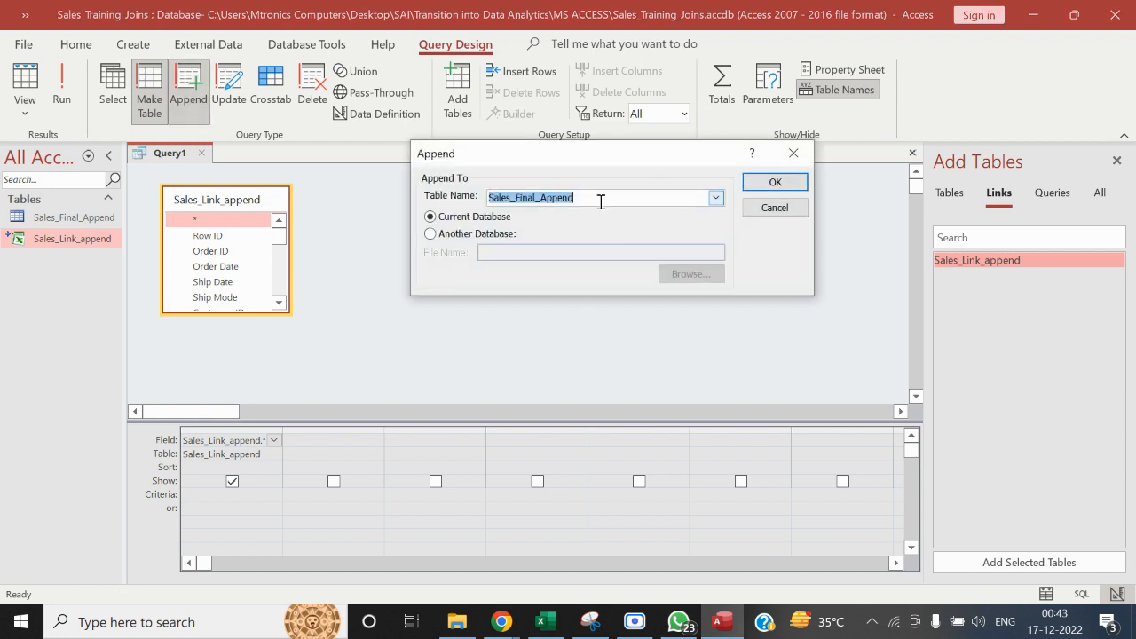
left_click(600, 201)
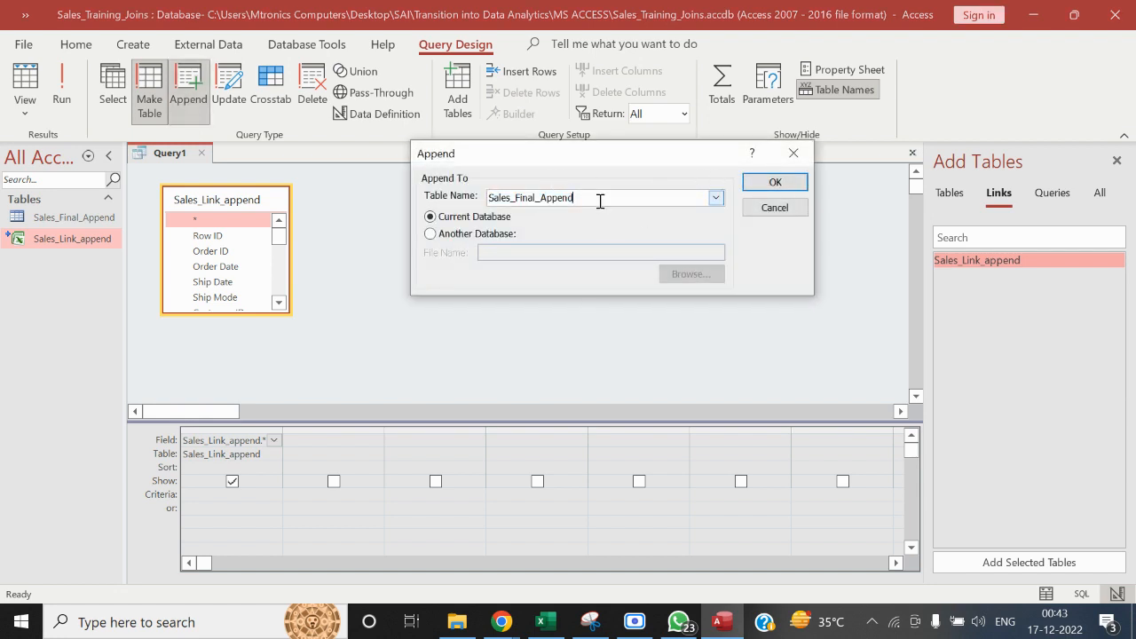
left_click(773, 182)
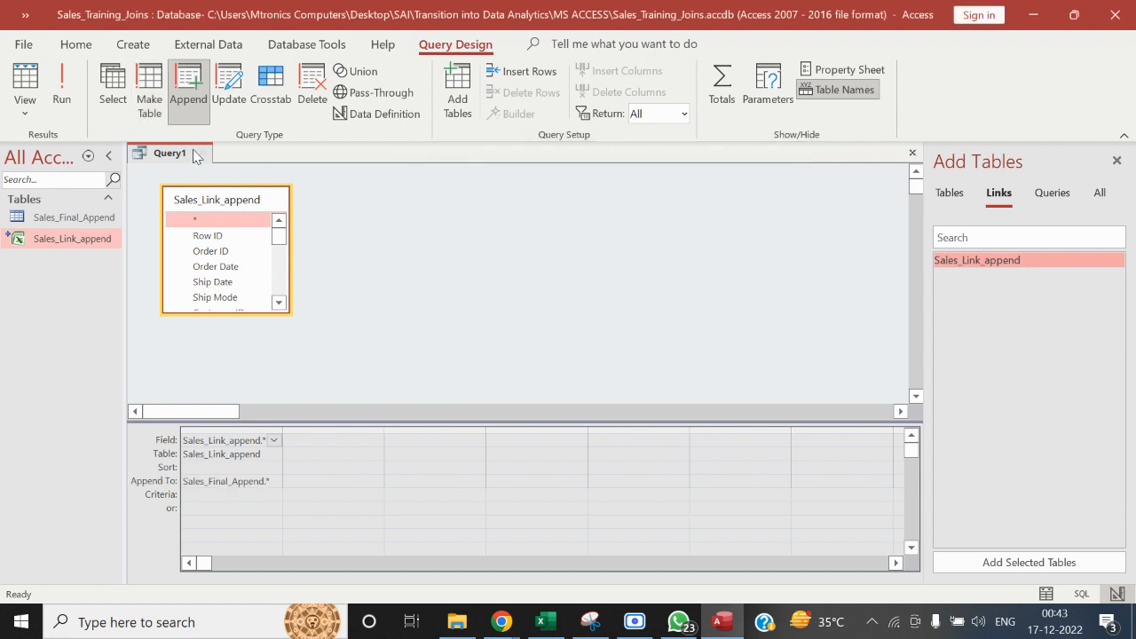
Save the query as Append_Query
right_click(174, 154)
left_click(199, 162)
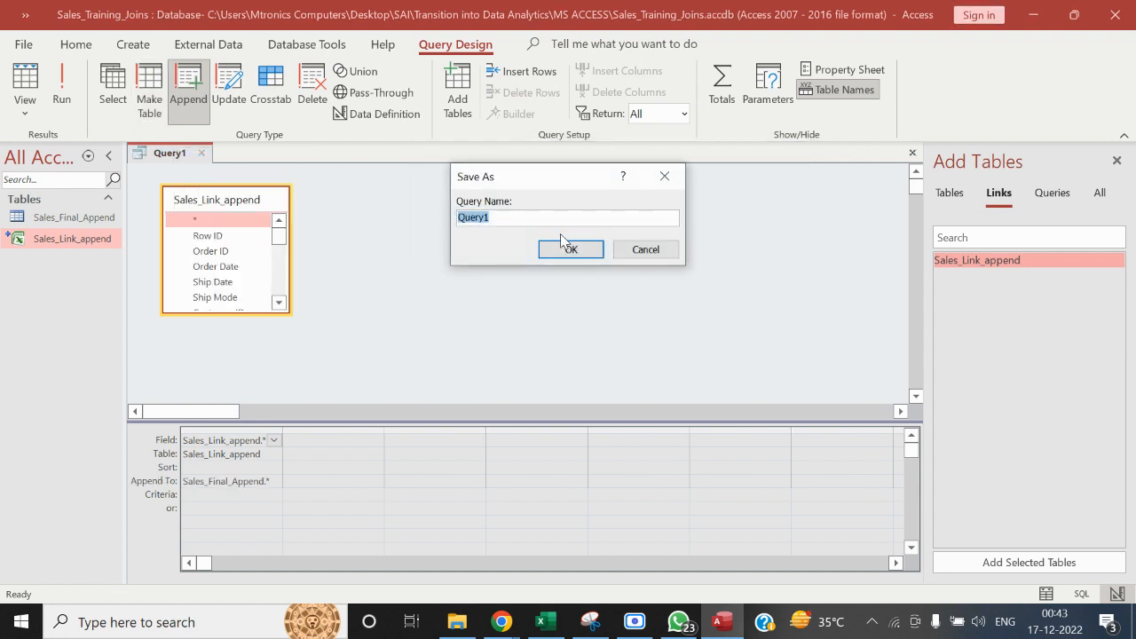
type("Append_Query")
left_click(575, 257)
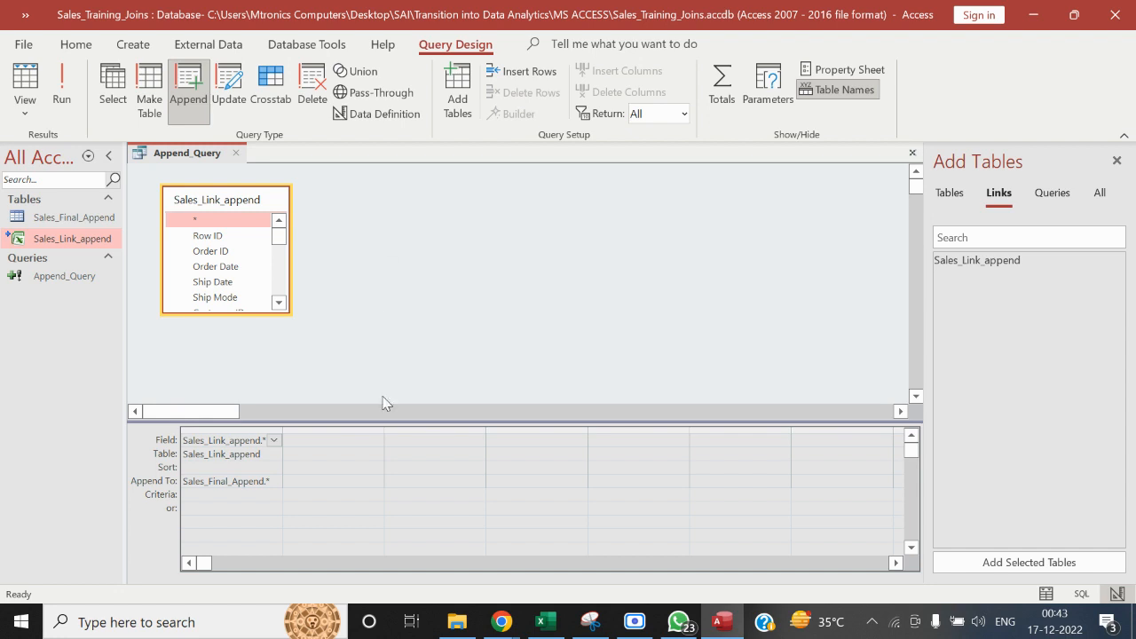
Open the Working_Template - Append workbook from the MS ACCESS folder in File Explorer
left_click(457, 621)
left_click(479, 513)
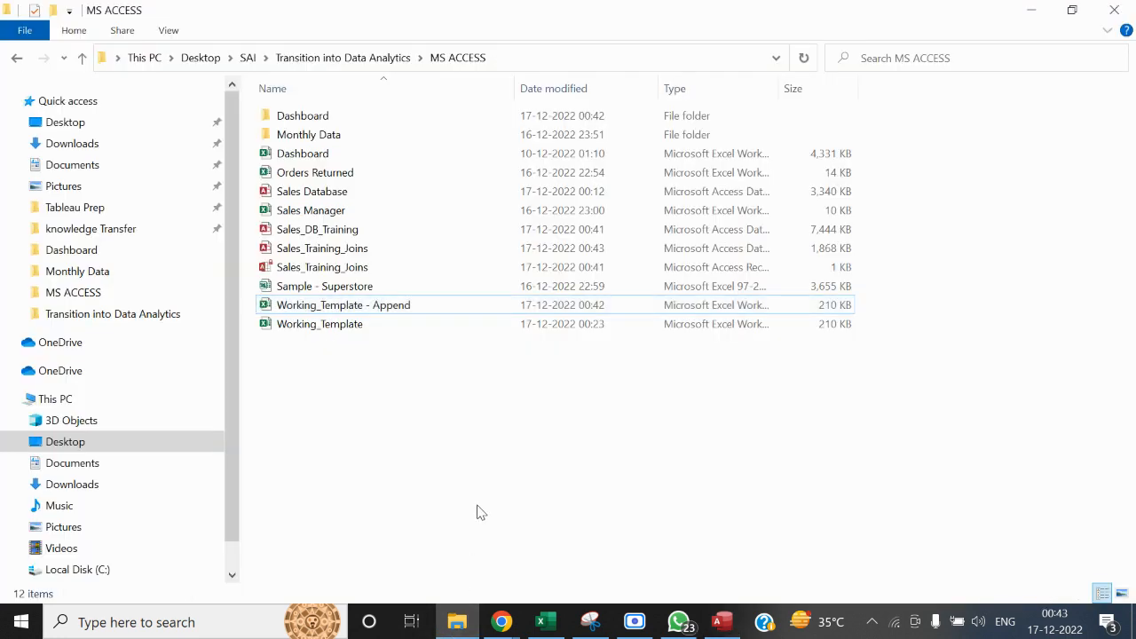
double_click(355, 304)
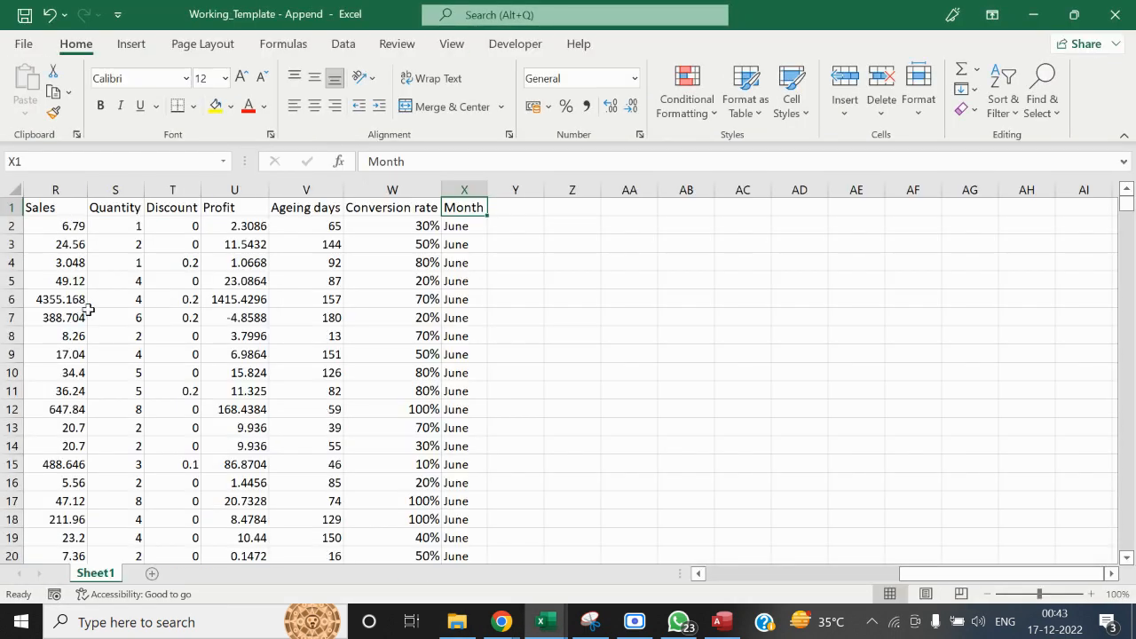
Look over the column headings of the Working_Template - Append sheet from Row ID to Month
key("ctrl+Home")
key("Right")
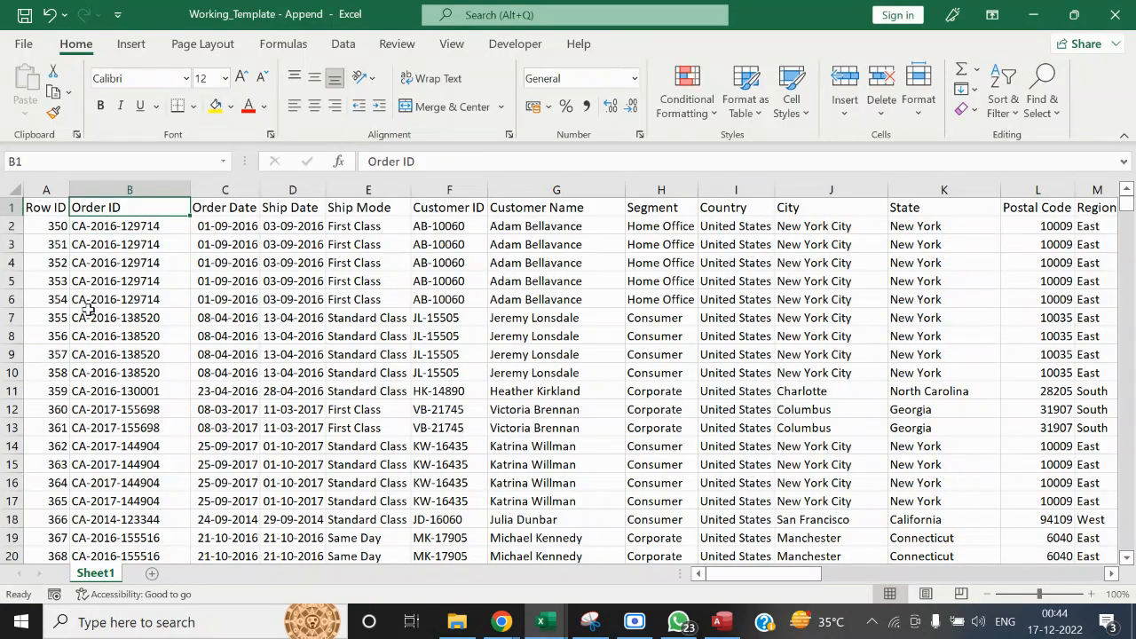
key("ctrl+Right")
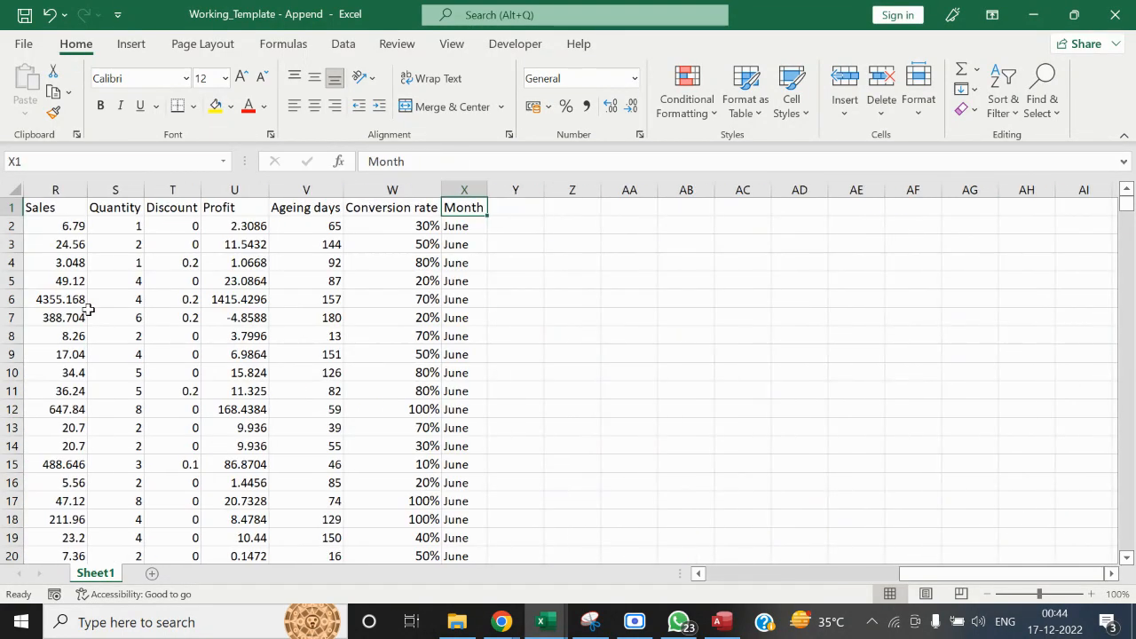
key("Down")
key("ctrl+Home")
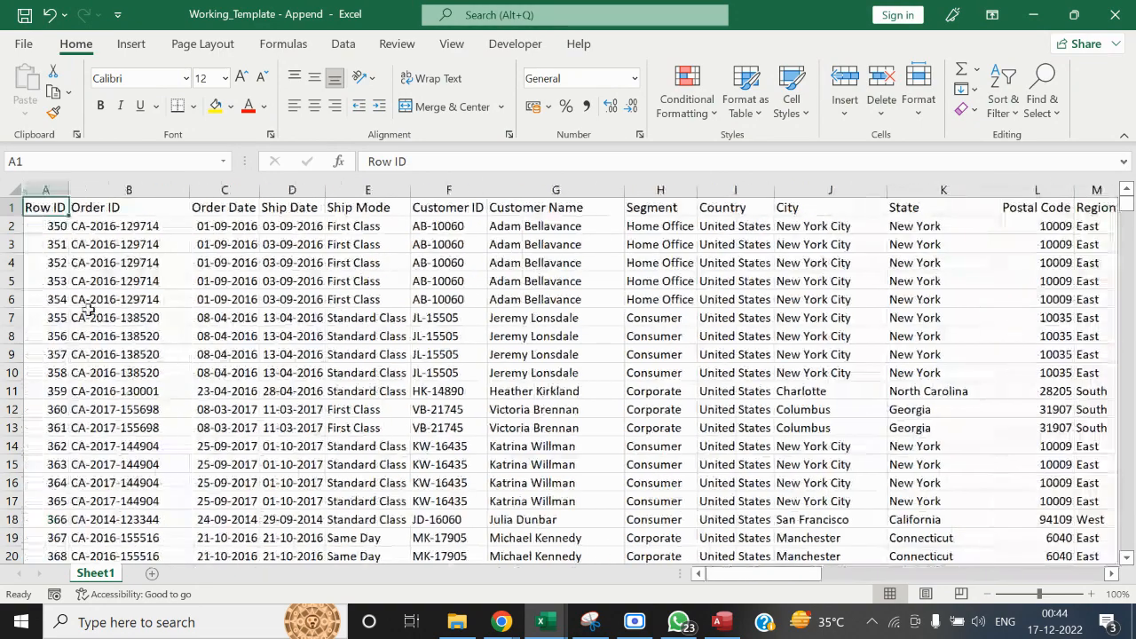
Open the Orders Returned workbook from the MS ACCESS folder in File Explorer
left_click(457, 621)
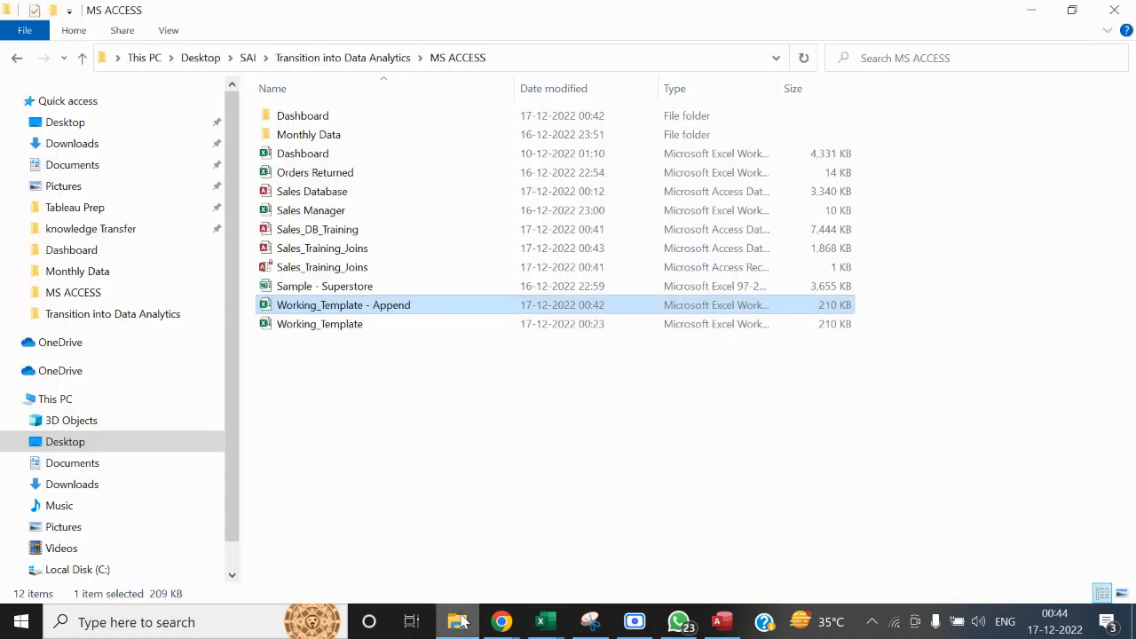
left_click(390, 424)
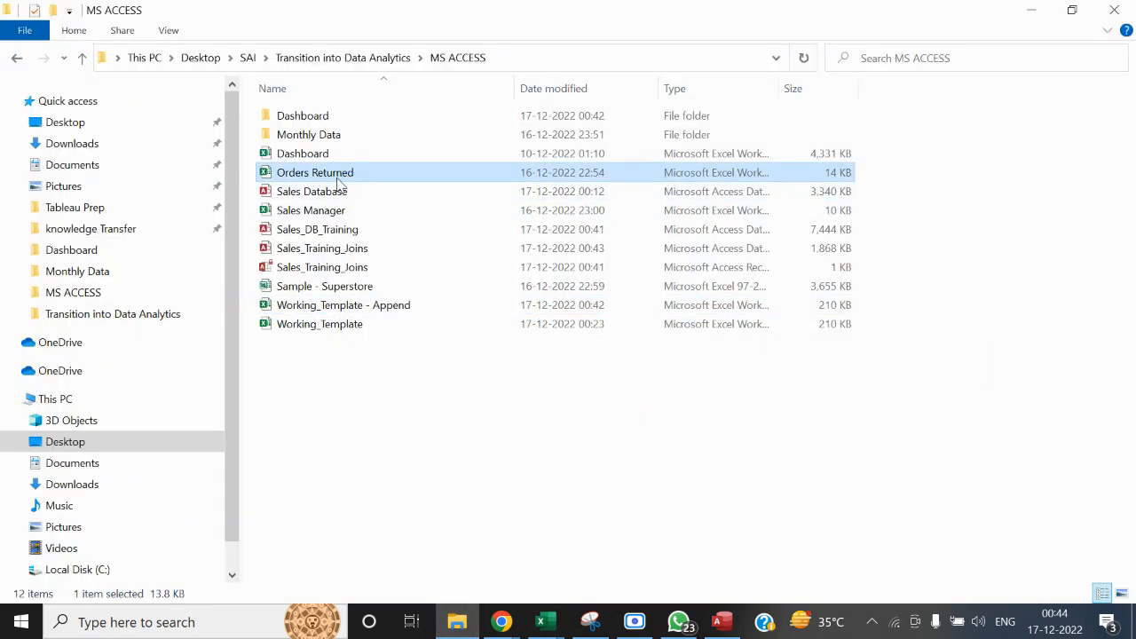
key("alt+Tab")
key("ctrl+w")
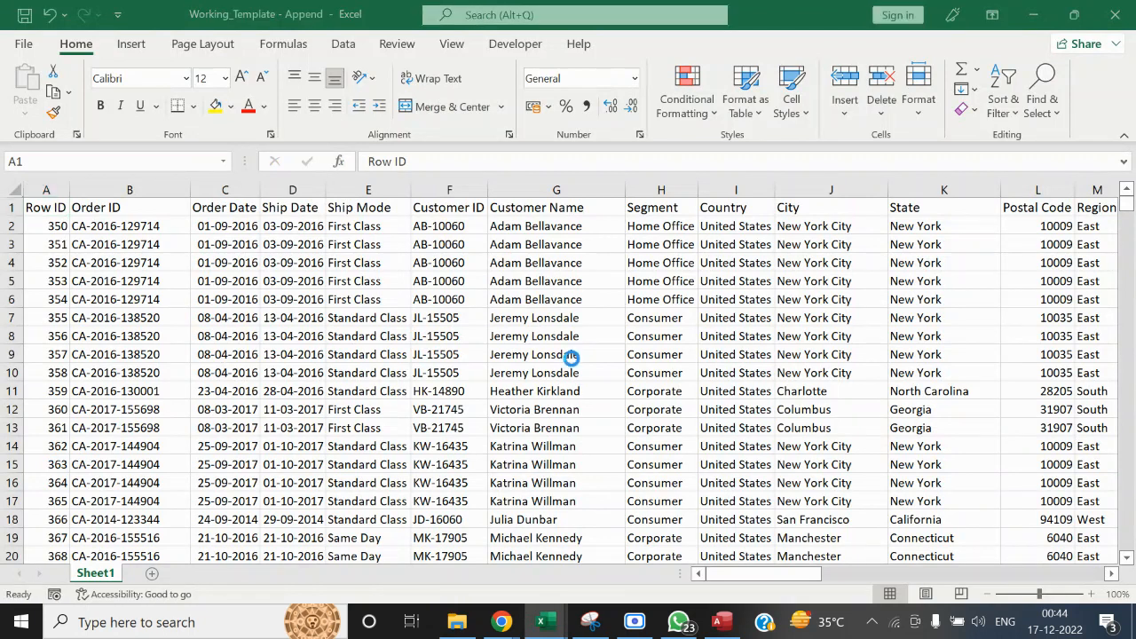
Examine the Returned and Order ID columns in the Returns sheet of the Orders Returned workbook
key("ctrl+Up")
key("ctrl+Left")
key("ctrl+Left")
key("Right")
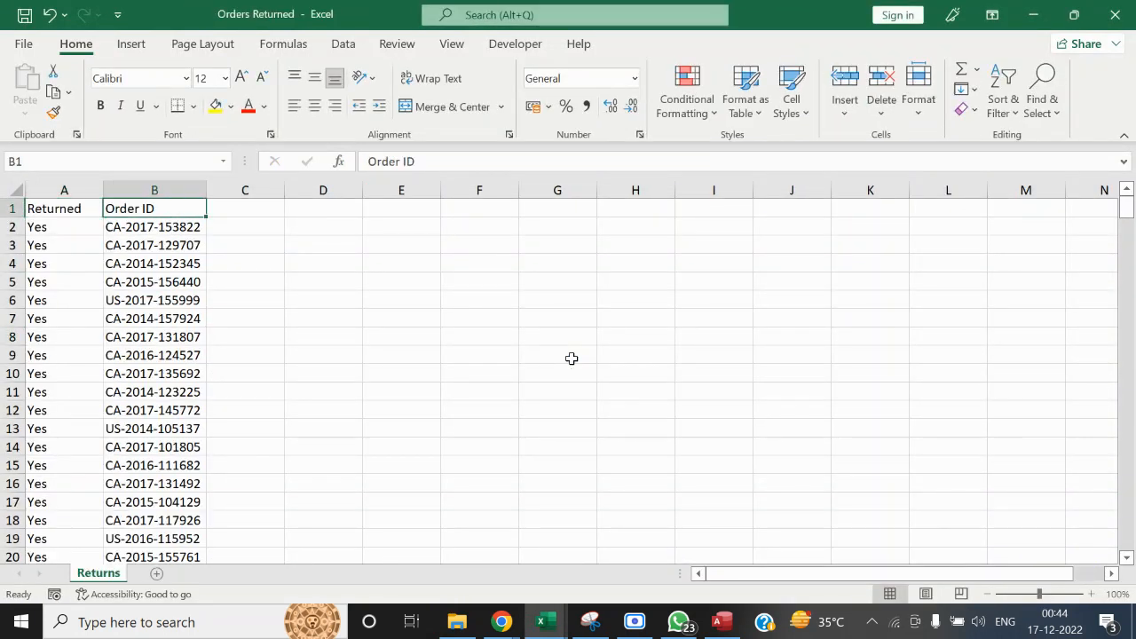
key("ctrl+Down")
key("ctrl+Up")
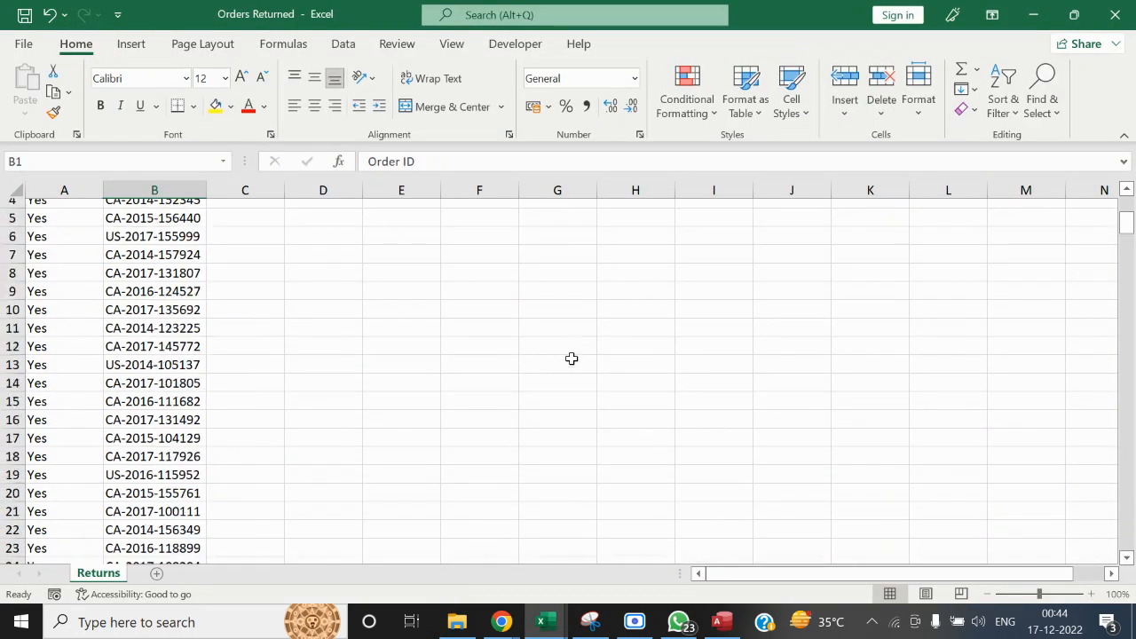
key("Left")
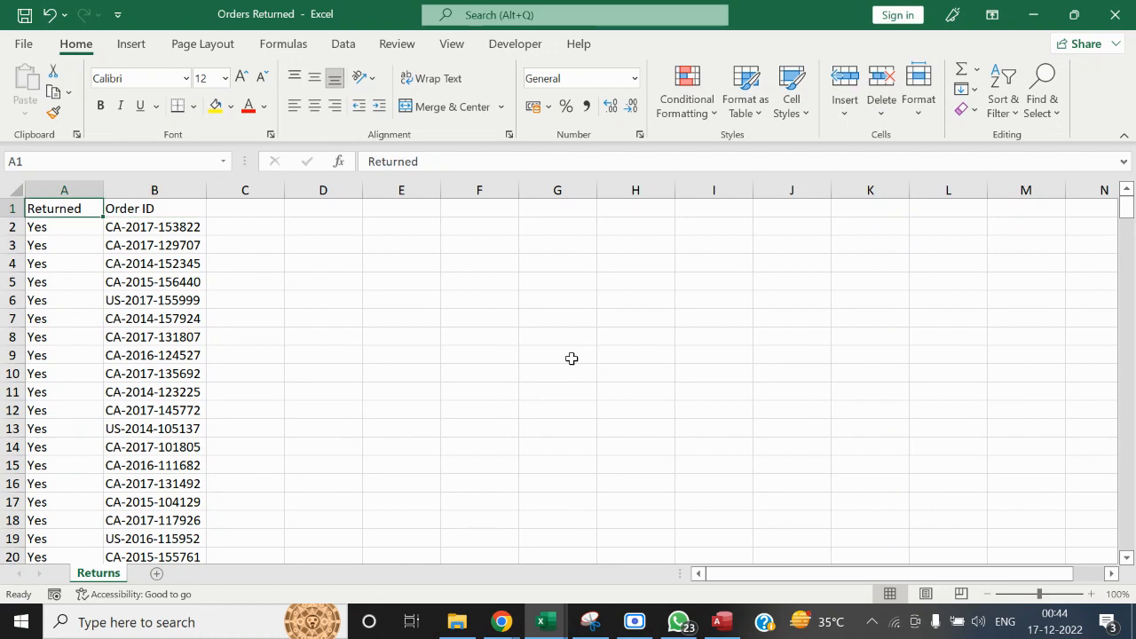
key("Down")
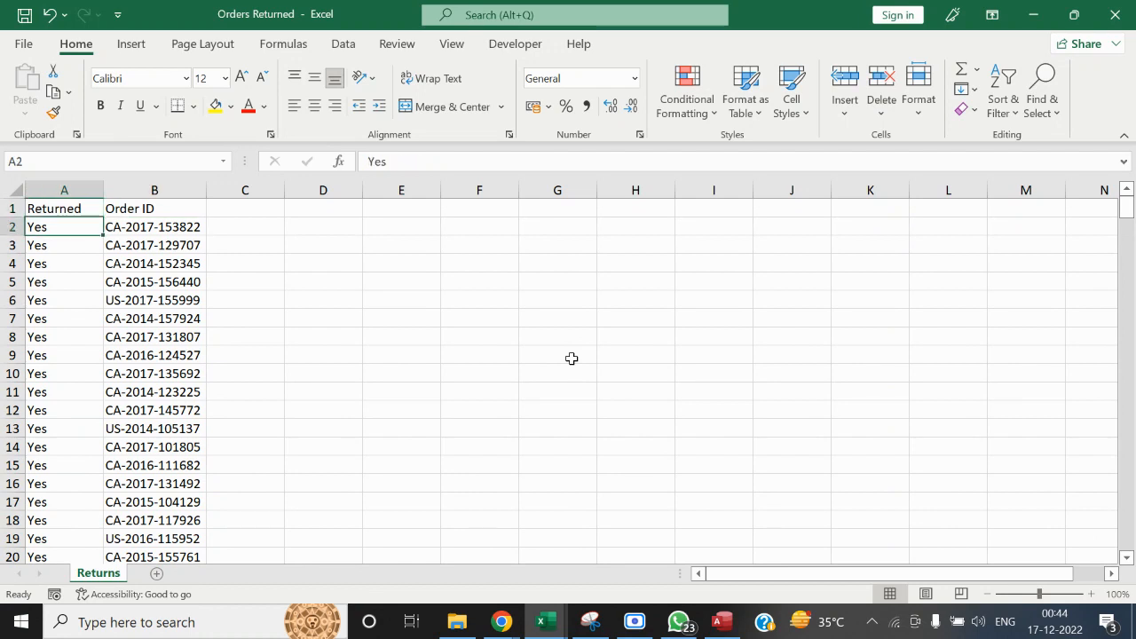
key("Right")
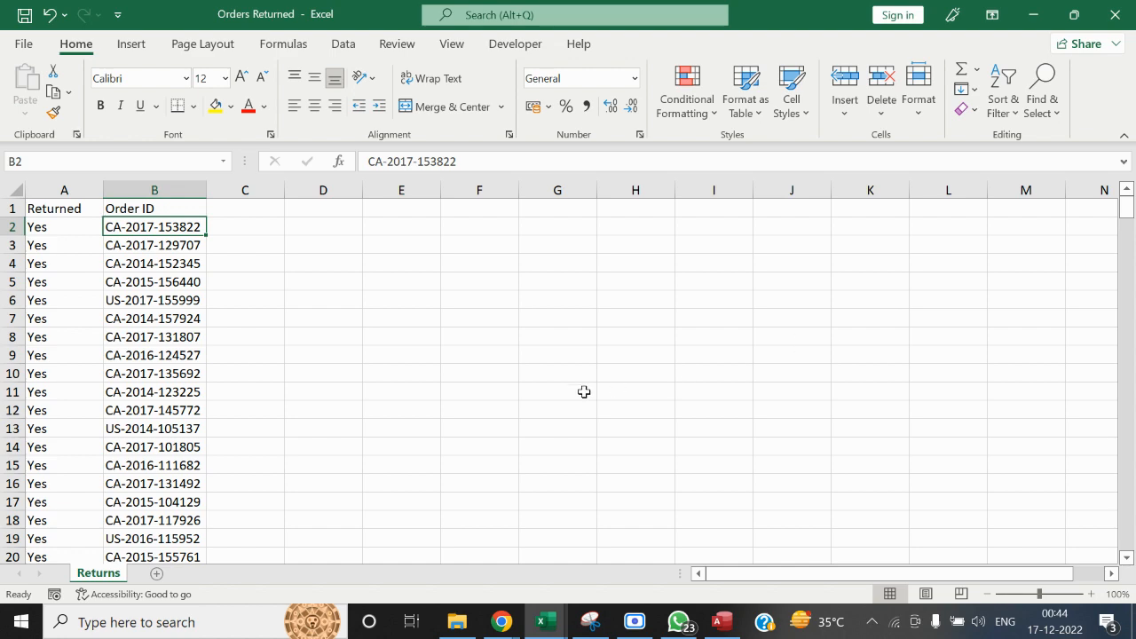
Close the Orders Returned and Working_Template - Append workbooks, switch to Access, and select the Sales_Final_Append table
left_click(1115, 14)
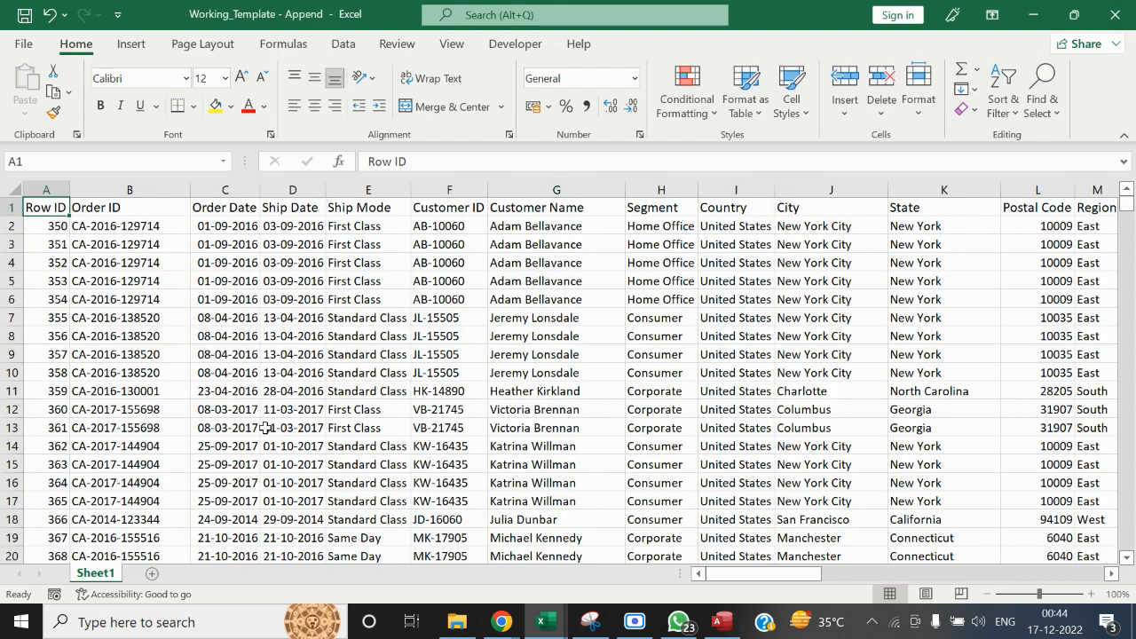
left_click(1115, 14)
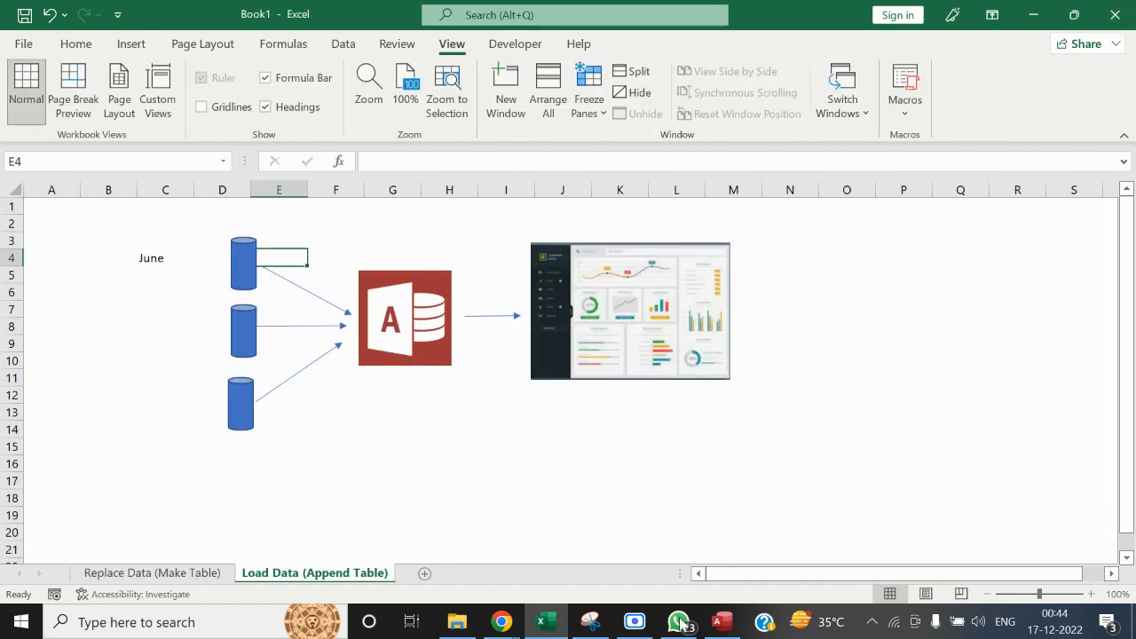
left_click(721, 621)
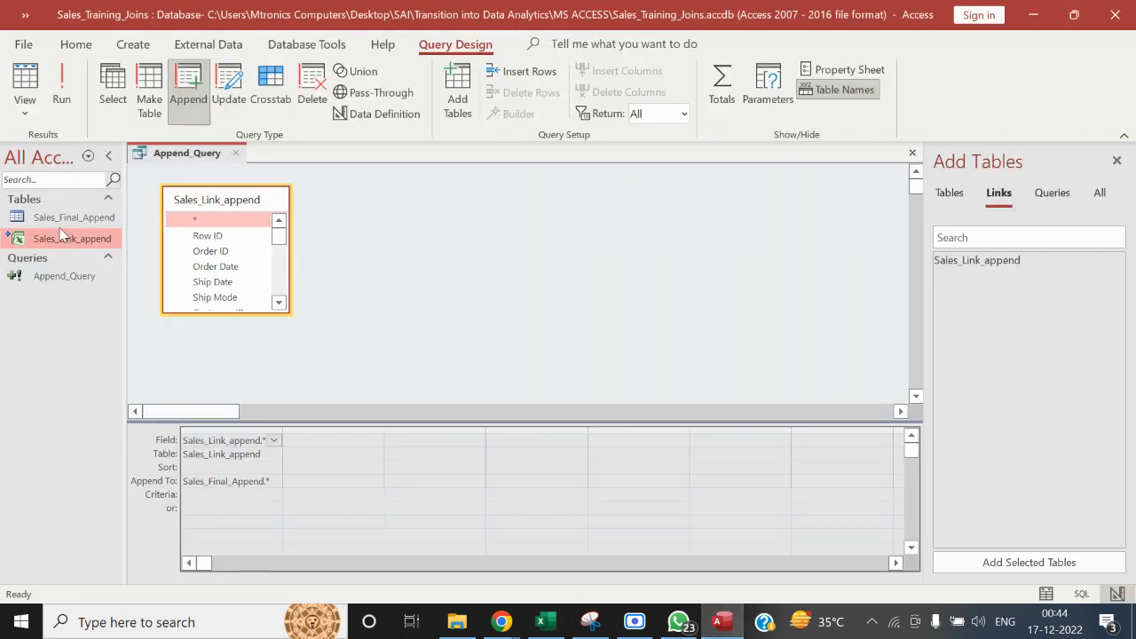
left_click(60, 217)
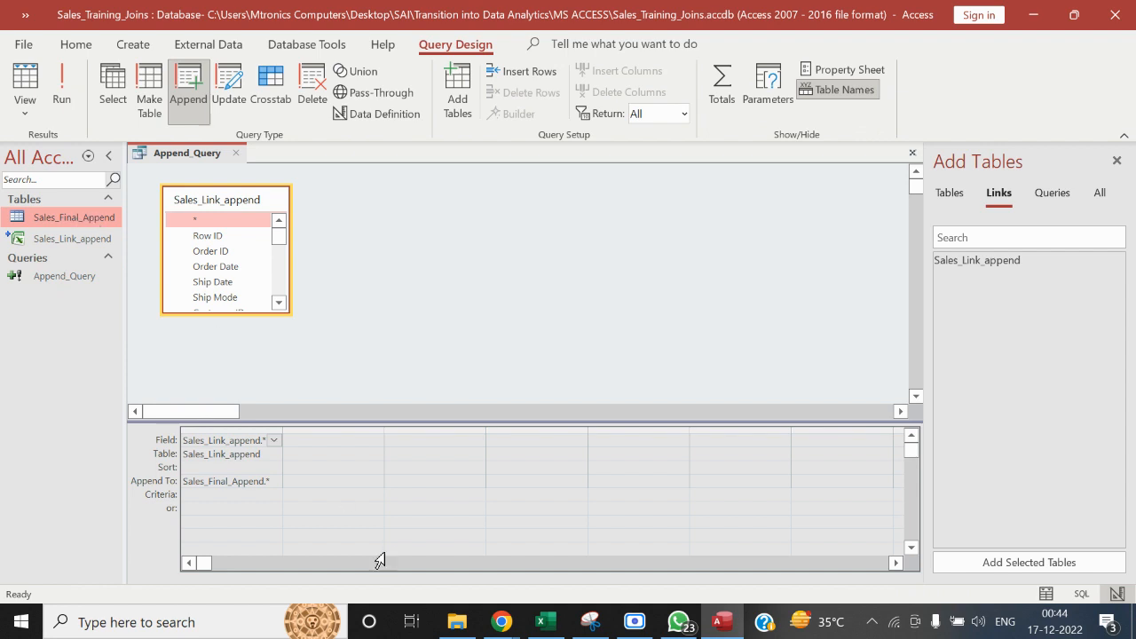
Check the Orders Returned workbook's location in the MS ACCESS folder, and return to the Access database
mouse_move(463, 629)
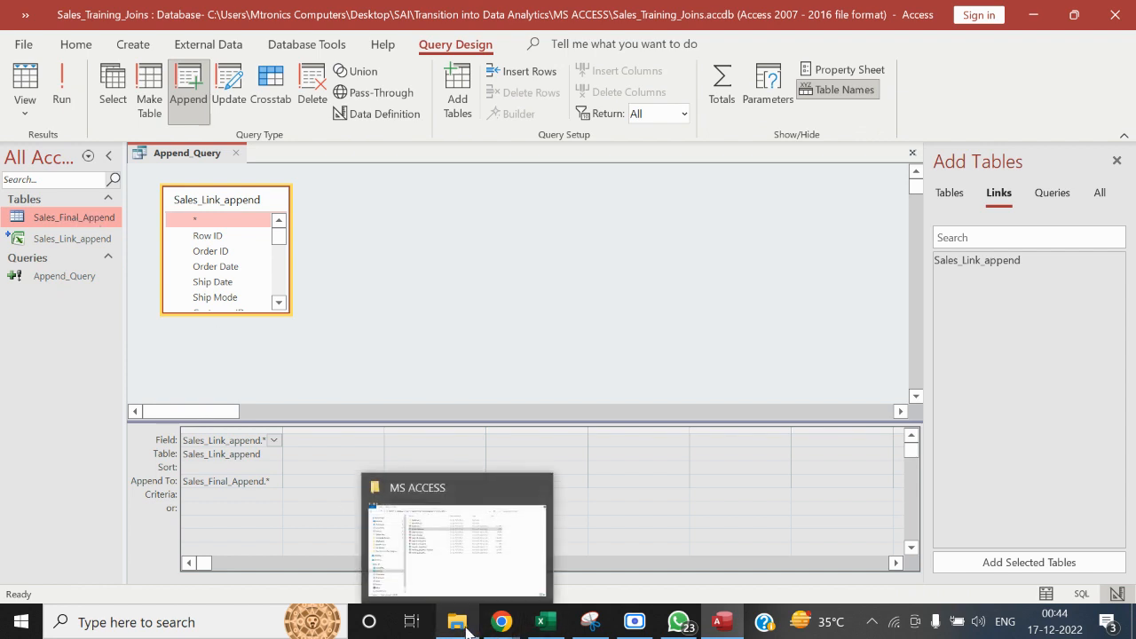
left_click(630, 383)
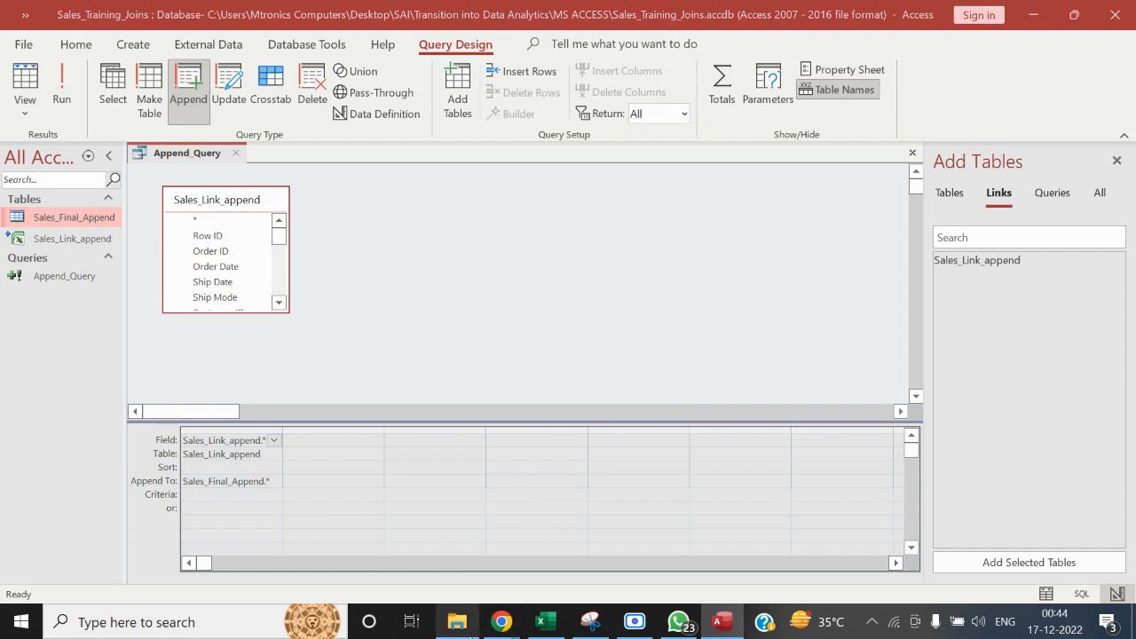
left_click(457, 621)
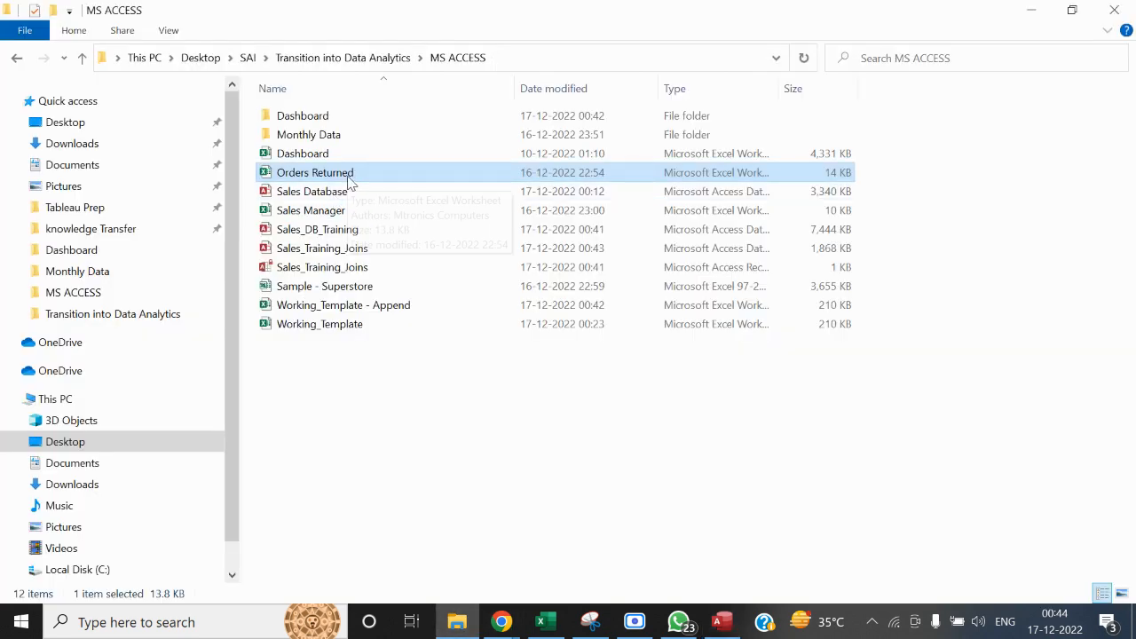
key("alt+Tab")
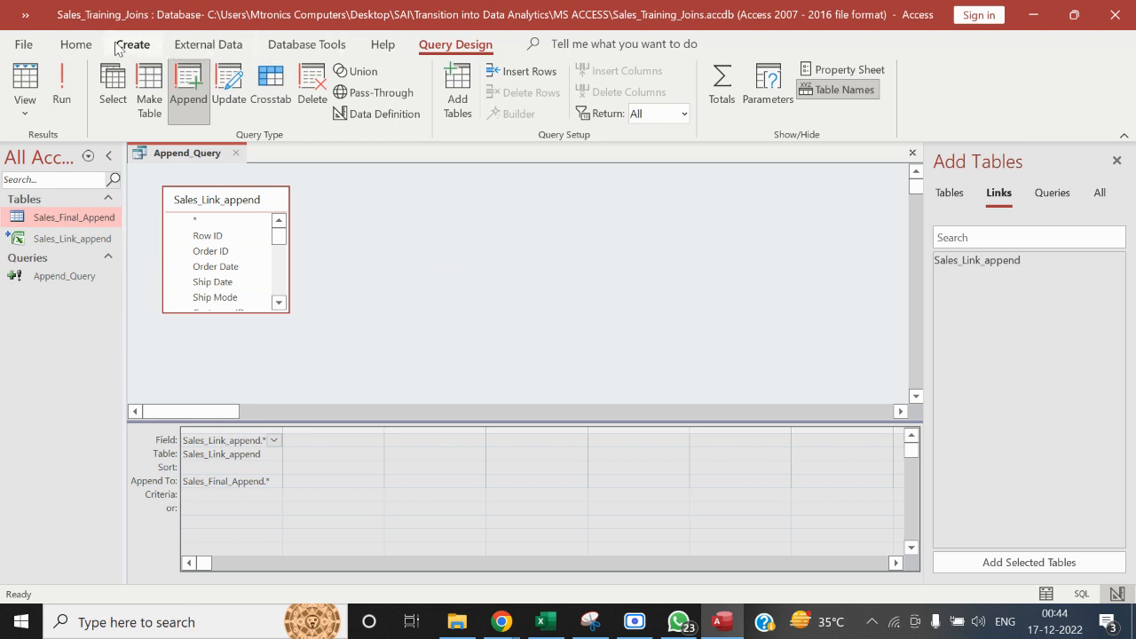
Start linking the Orders Returned.xlsx workbook from the MS ACCESS folder as a linked table
left_click(206, 46)
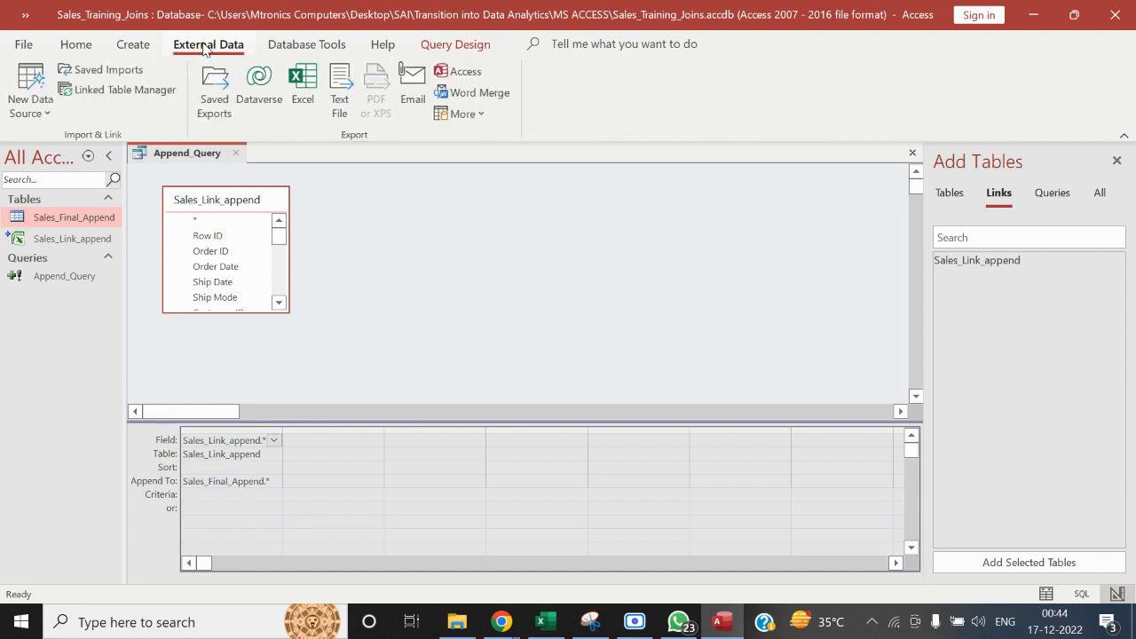
left_click(32, 105)
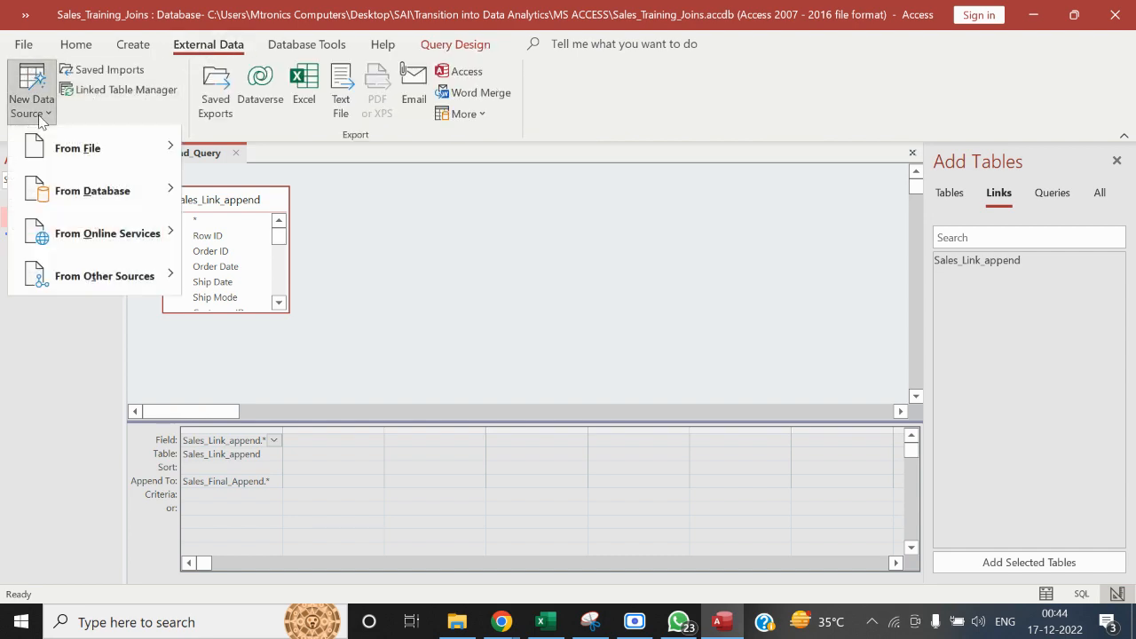
mouse_move(80, 157)
left_click(263, 168)
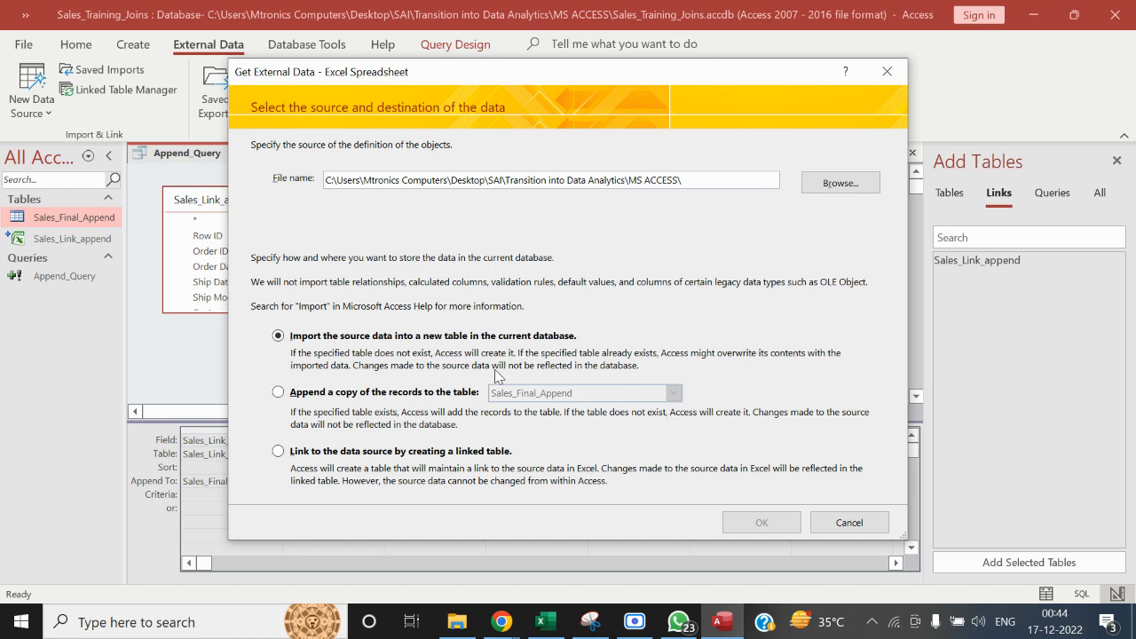
left_click(349, 453)
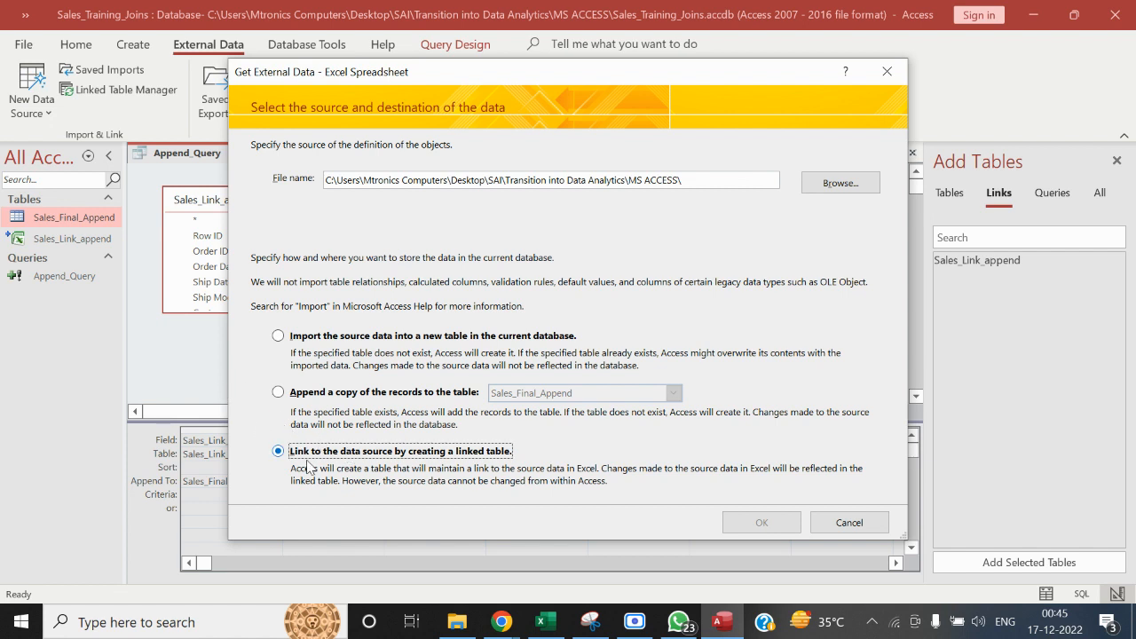
left_click(842, 184)
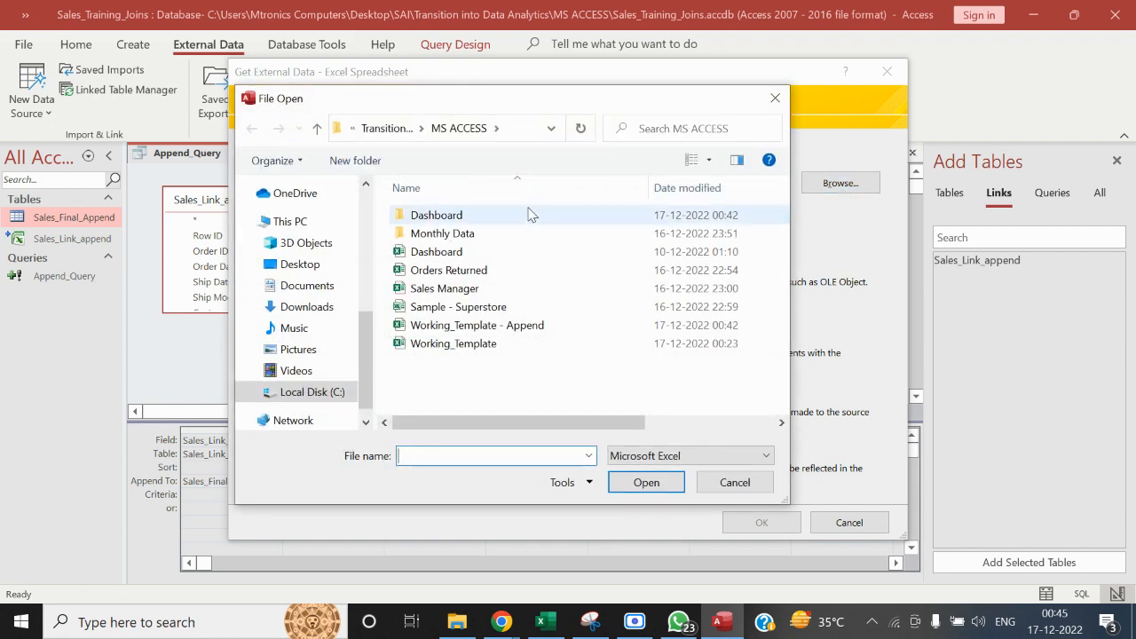
left_click(459, 272)
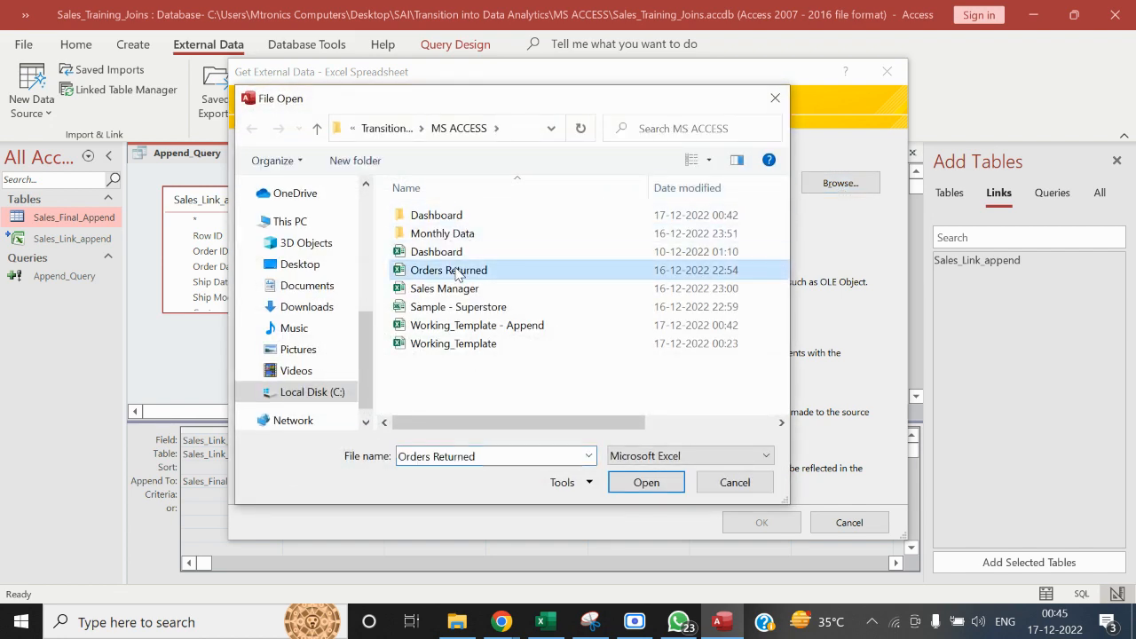
left_click(658, 485)
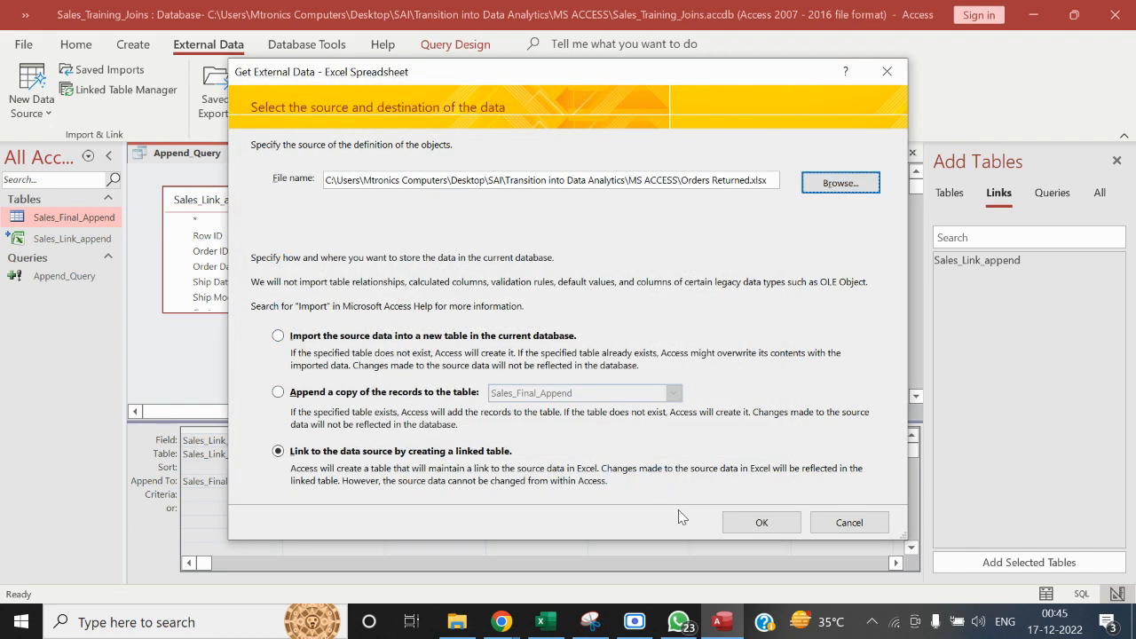
left_click(756, 524)
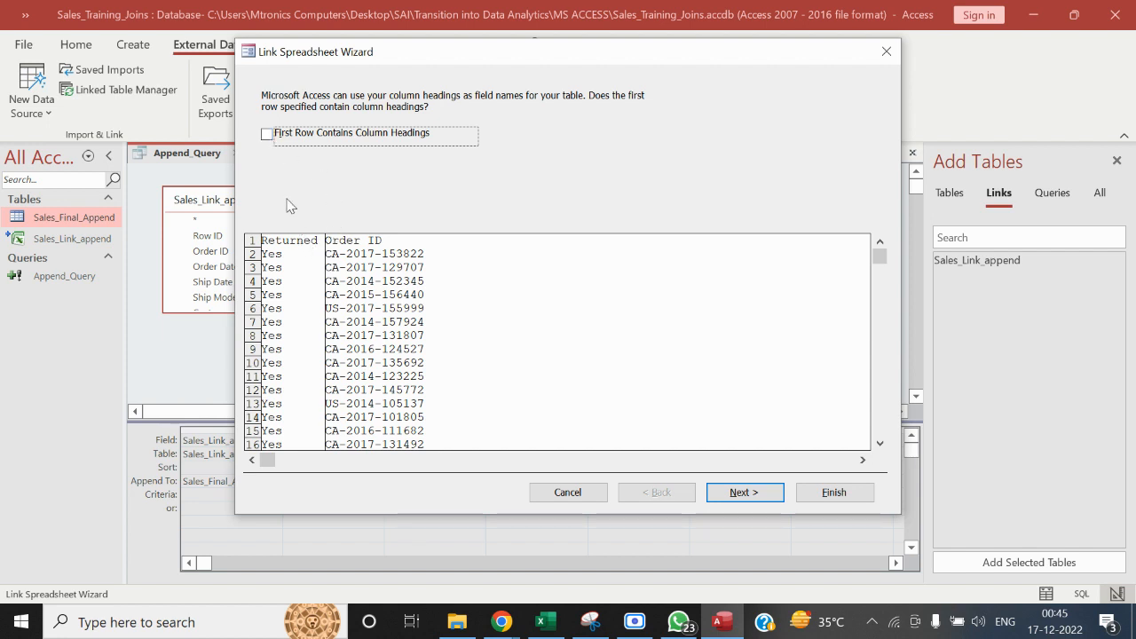
Use the first row as column headings, name the linked table Order_Returned, and complete the link
left_click(266, 135)
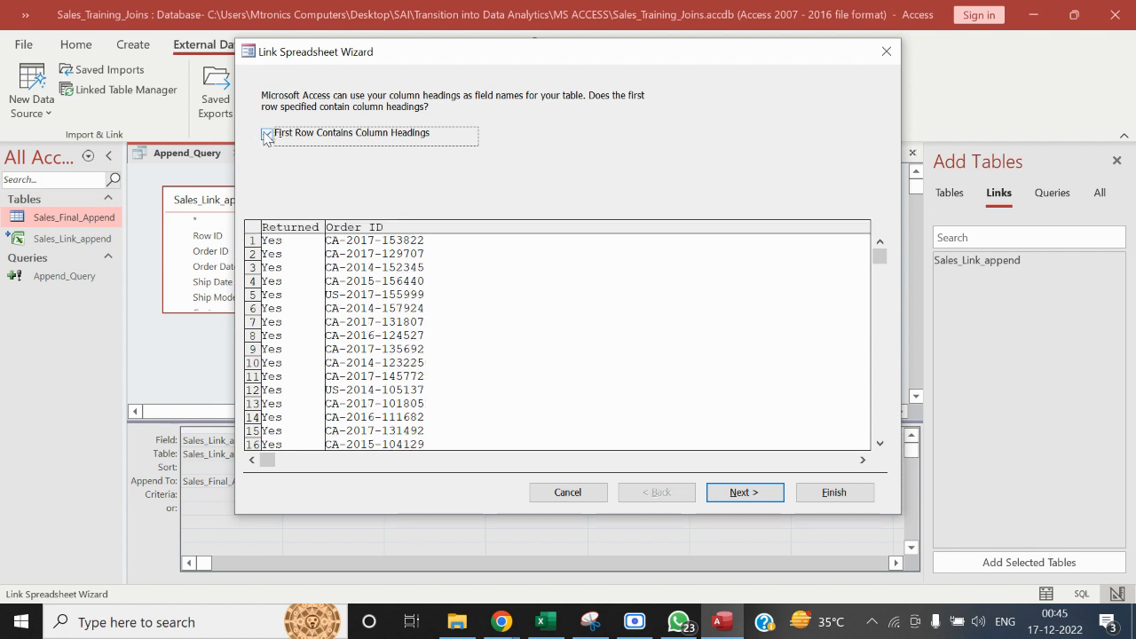
left_click(737, 494)
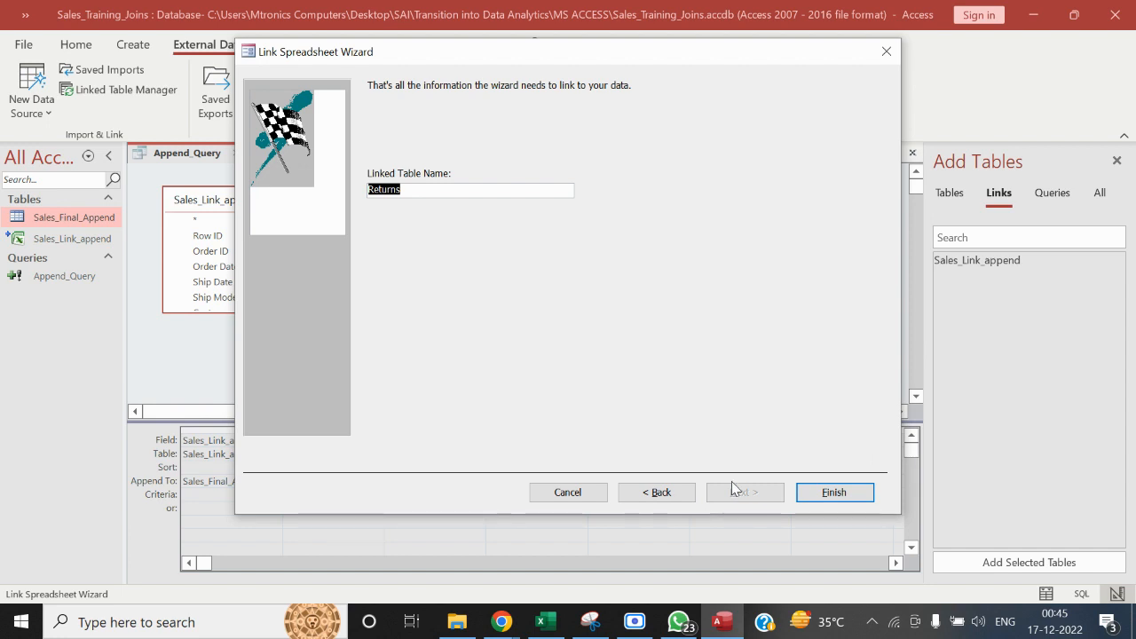
type("Order_Re")
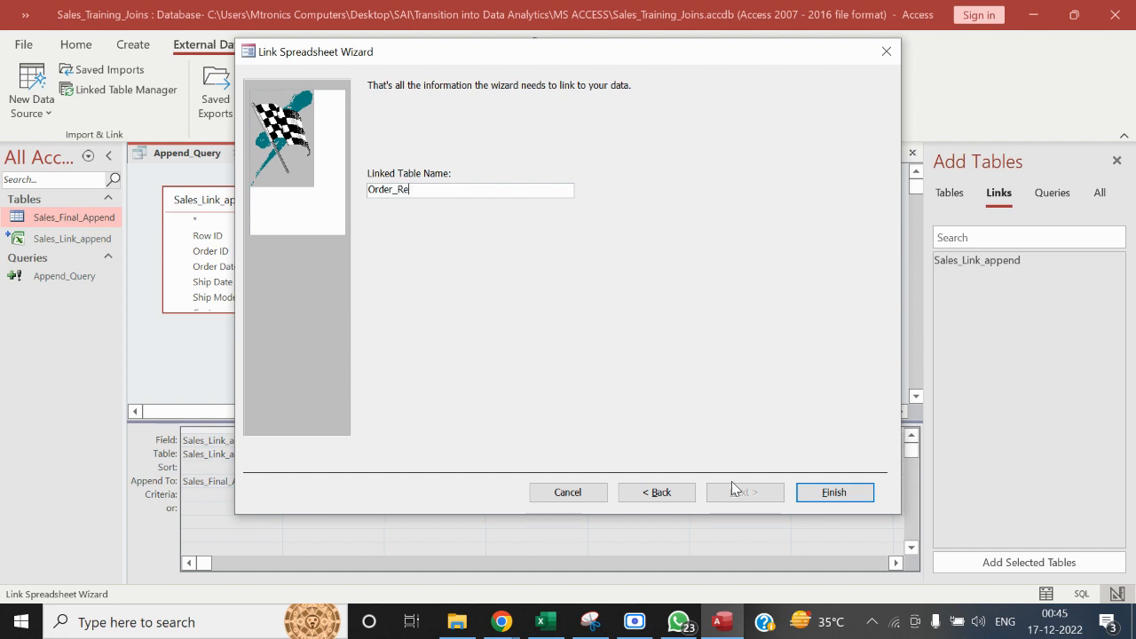
type("turned")
left_click(836, 497)
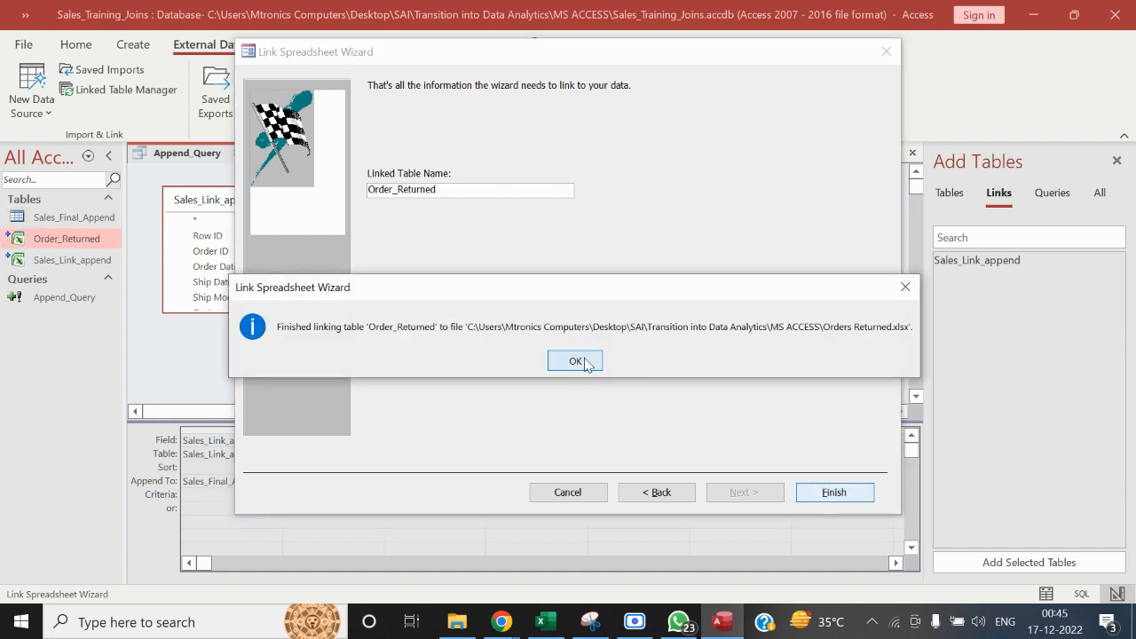
left_click(575, 361)
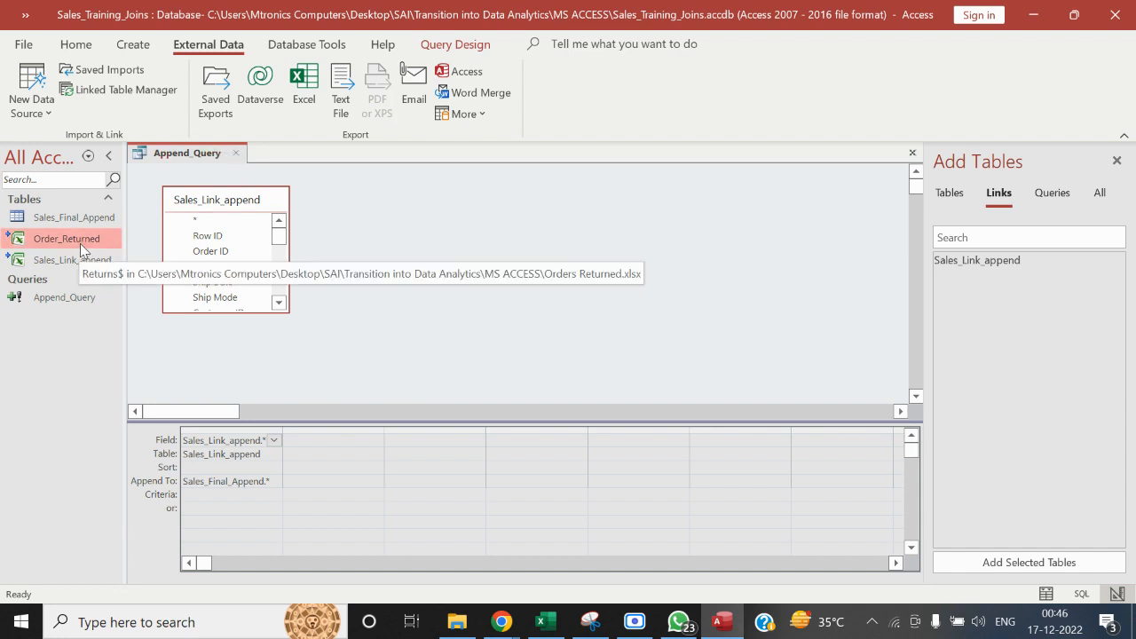
Open the Sales_Final_Append table to look over its fields and records, and close it
left_click(235, 207)
left_click_drag(236, 207, 234, 201)
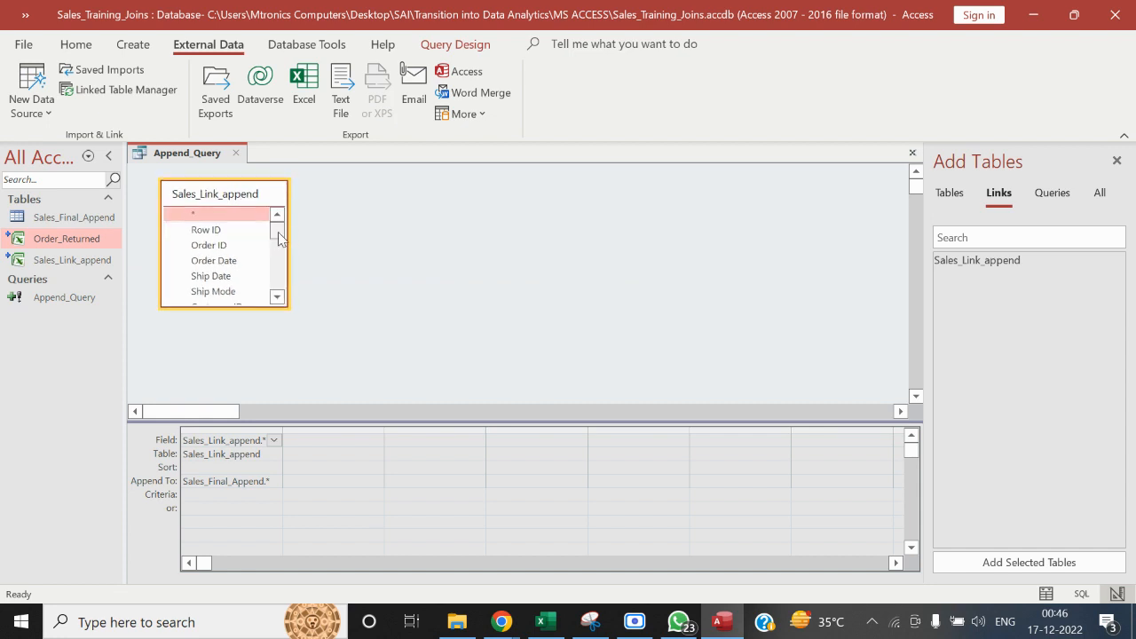
left_click_drag(278, 232, 273, 163)
left_click(49, 220)
double_click(48, 219)
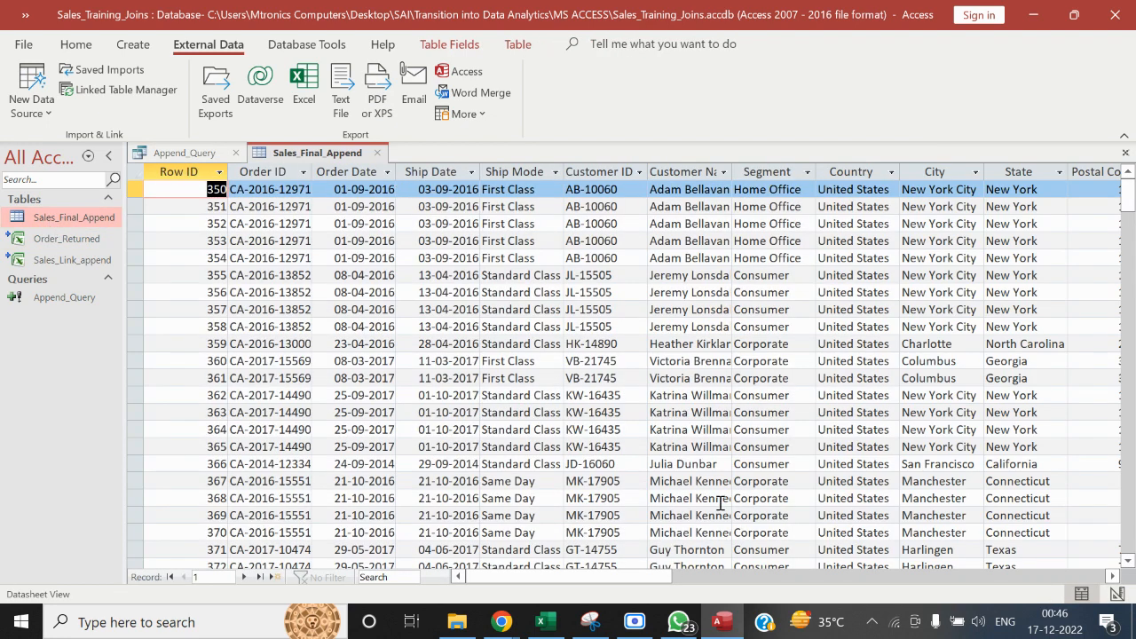
mouse_move(596, 582)
left_mouse_down()
mouse_move(958, 583)
mouse_move(586, 582)
left_mouse_up()
left_click(377, 152)
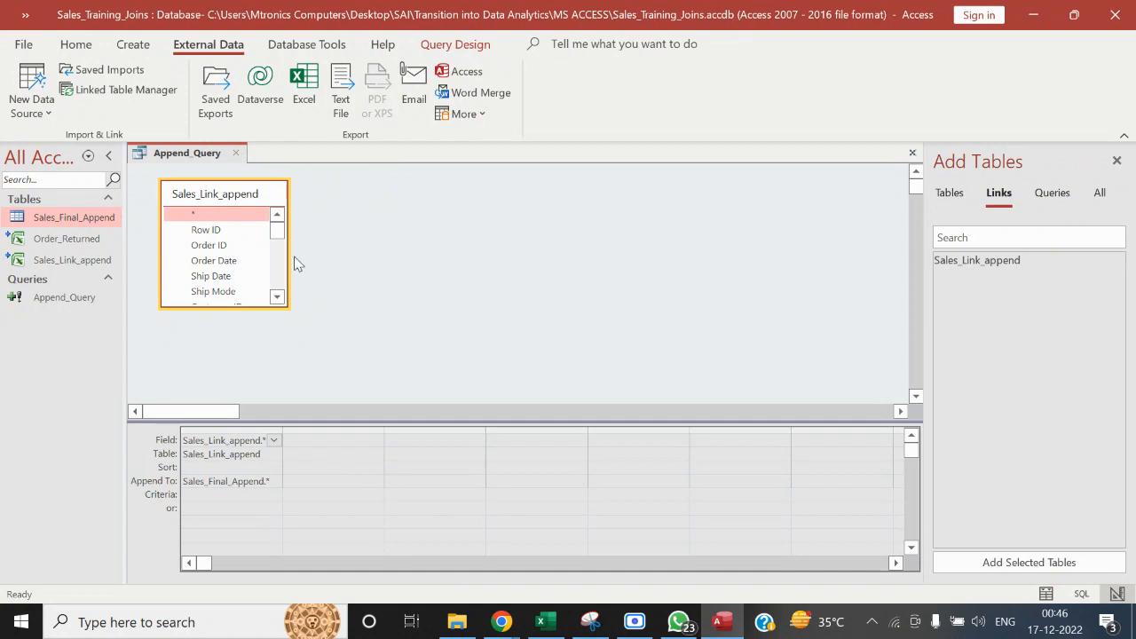
Add the Order_Returned table to Append_Query and join it to Sales_Link_append on the Order ID field
left_click(52, 239)
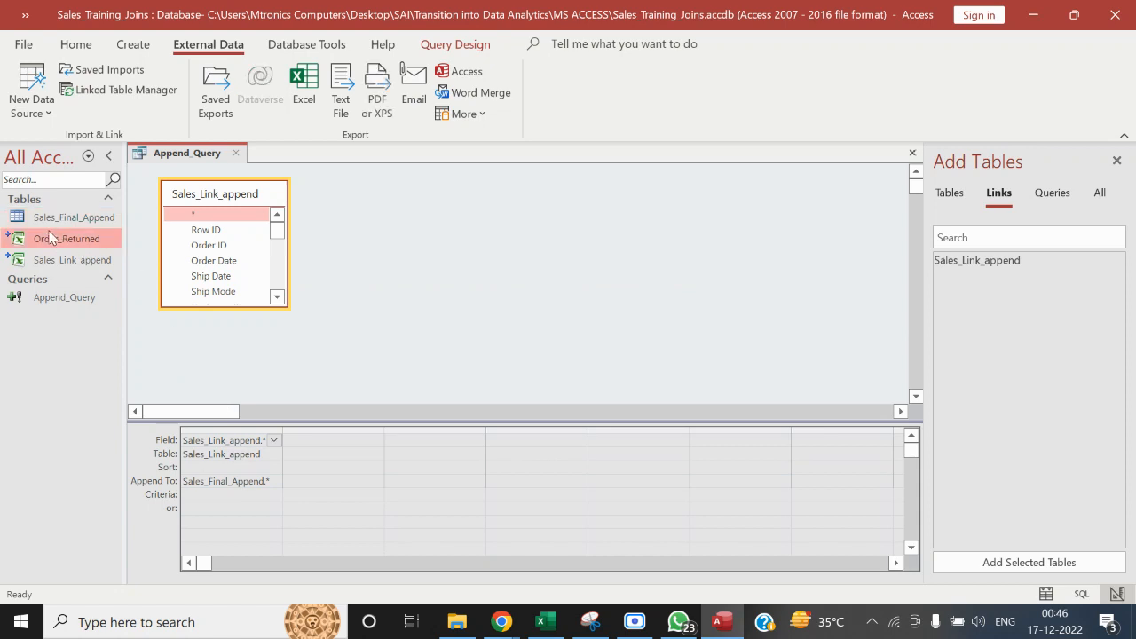
left_click_drag(51, 237, 433, 202)
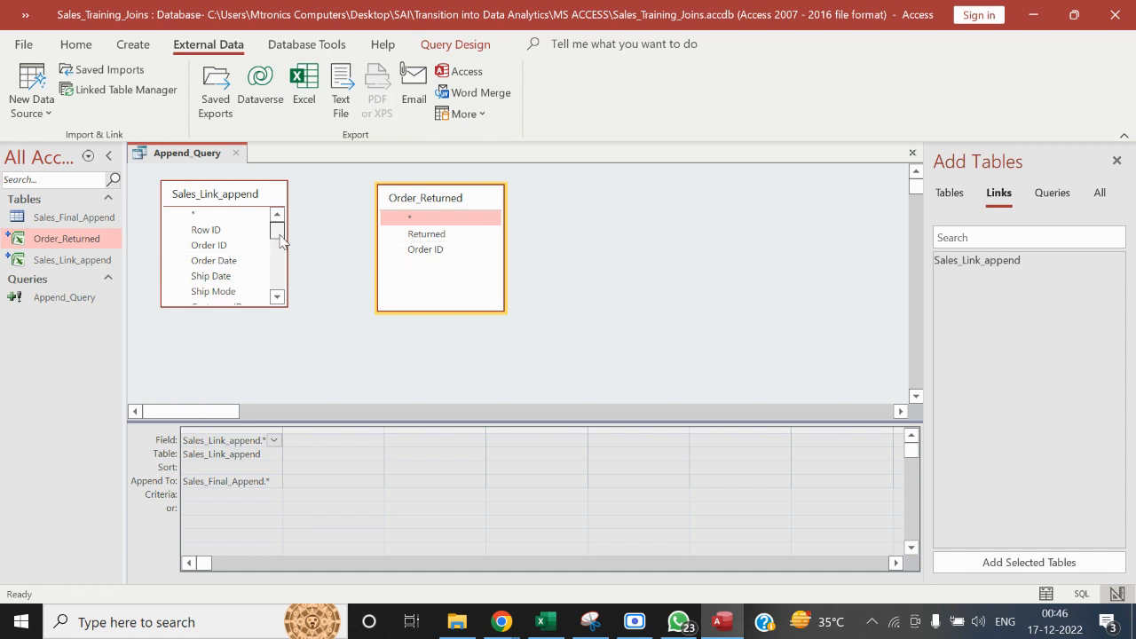
left_click_drag(228, 245, 420, 255)
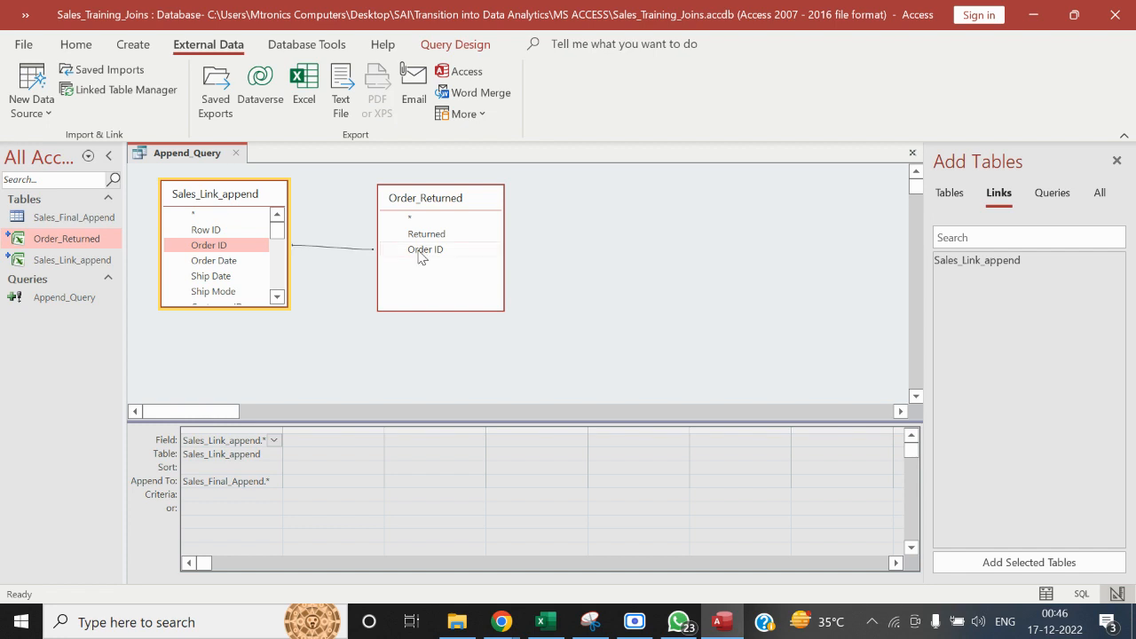
Open the join properties of the Order ID relationship between Sales_Link_append and Order_Returned
double_click(331, 249)
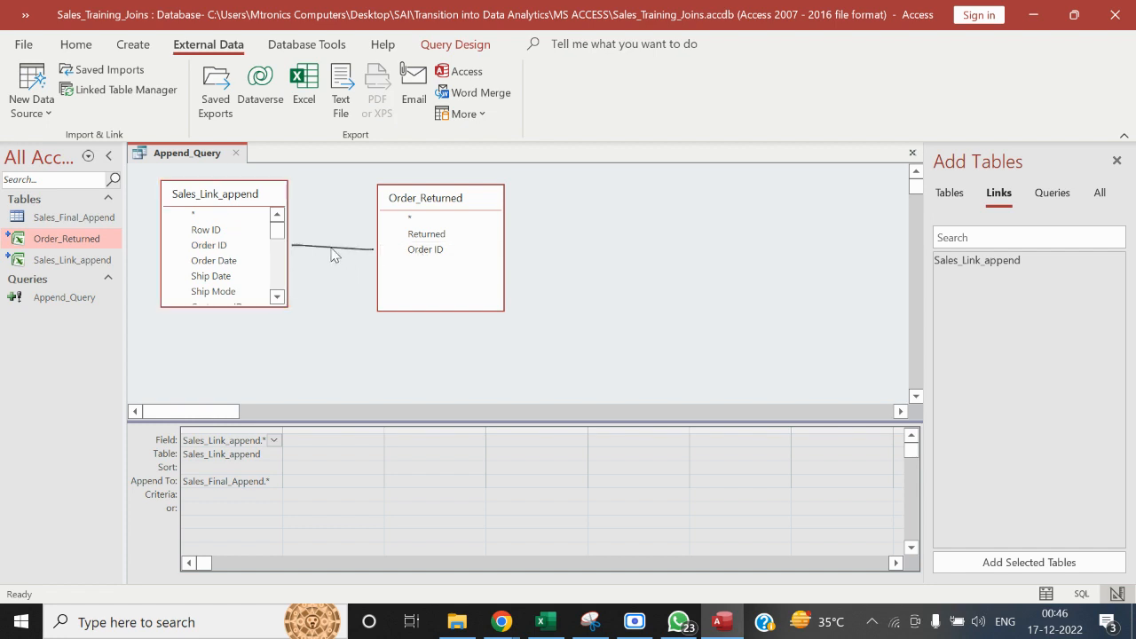
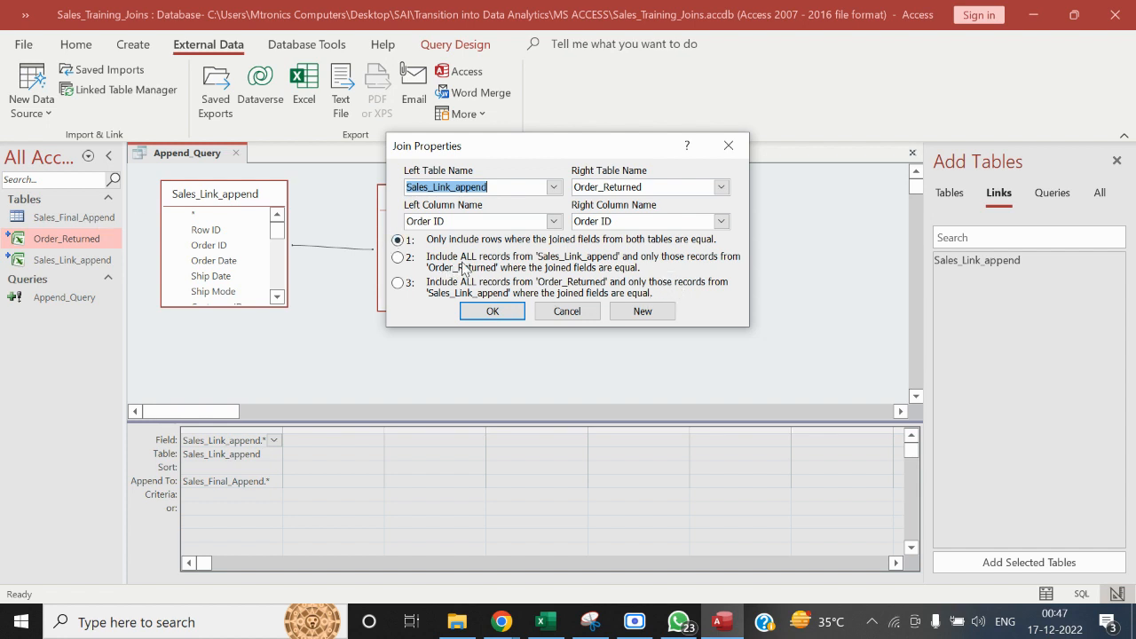
Set the join to include all records from Sales_Link_append and only the matching records from Order_Returned
left_click(400, 258)
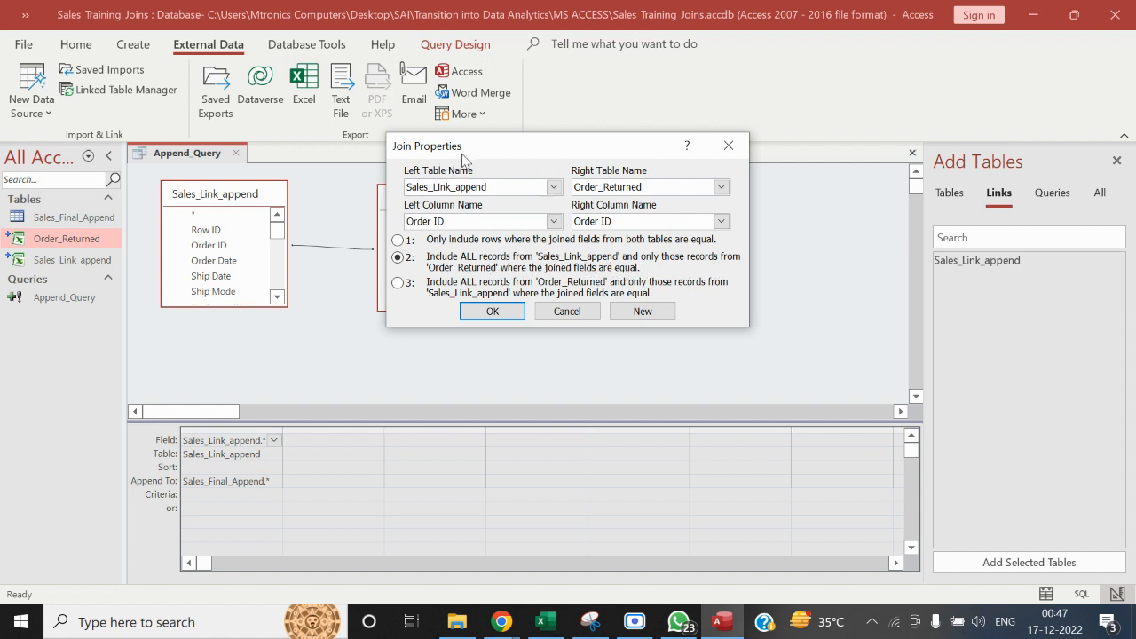
left_click_drag(463, 150, 476, 177)
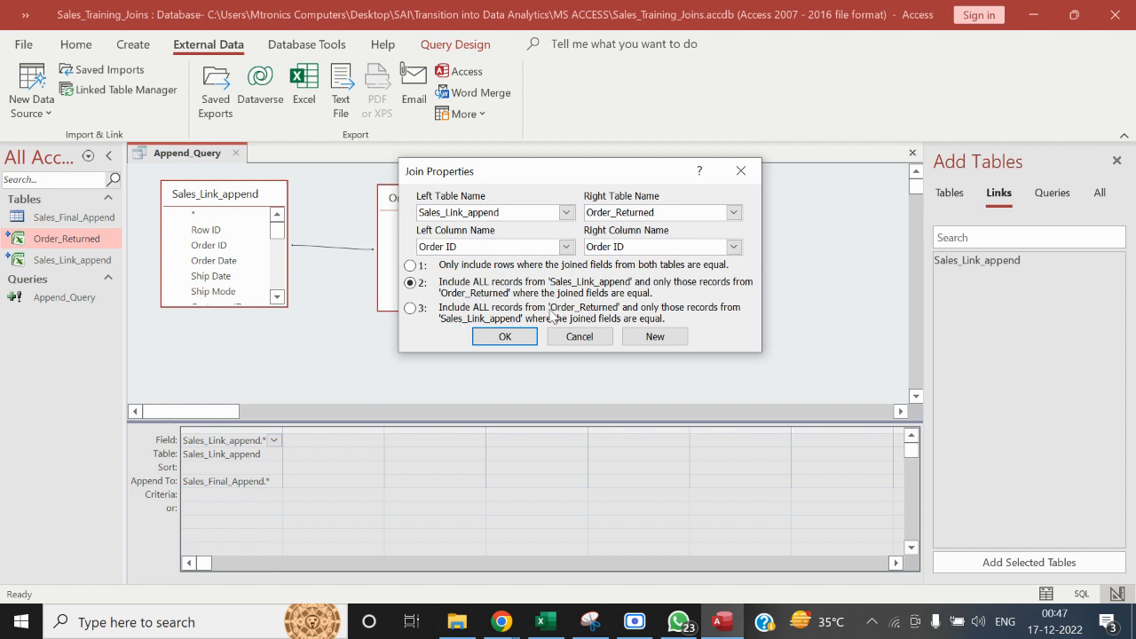
left_click(510, 338)
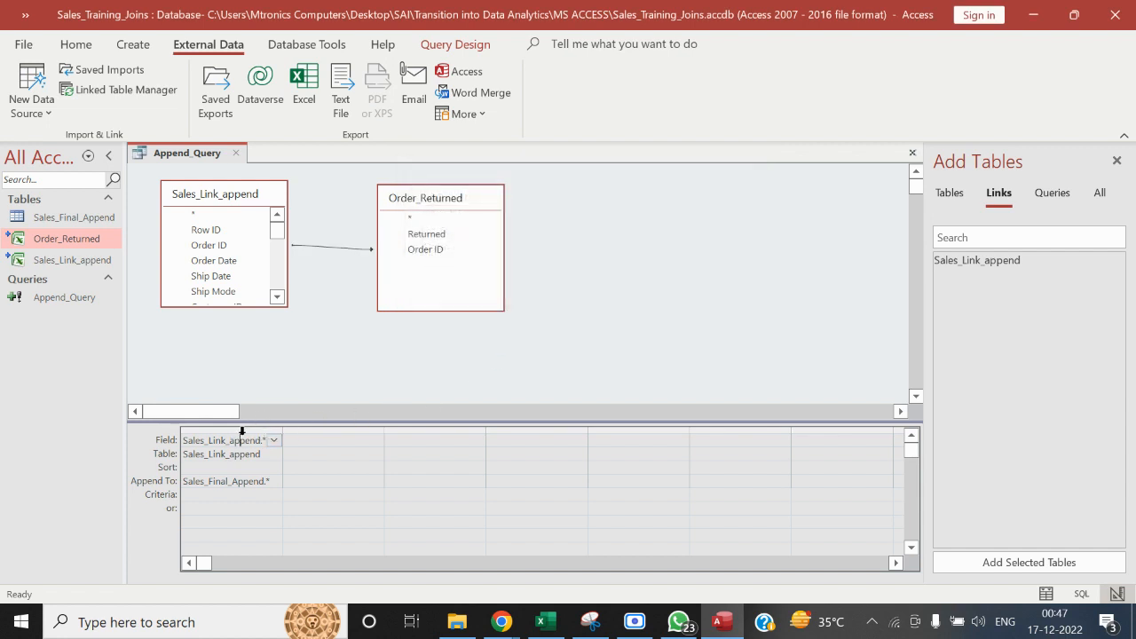
Replace the Sales_Link_append.* column in the query grid with all individual Sales_Link_append fields, from Row ID to Month
left_click(246, 428)
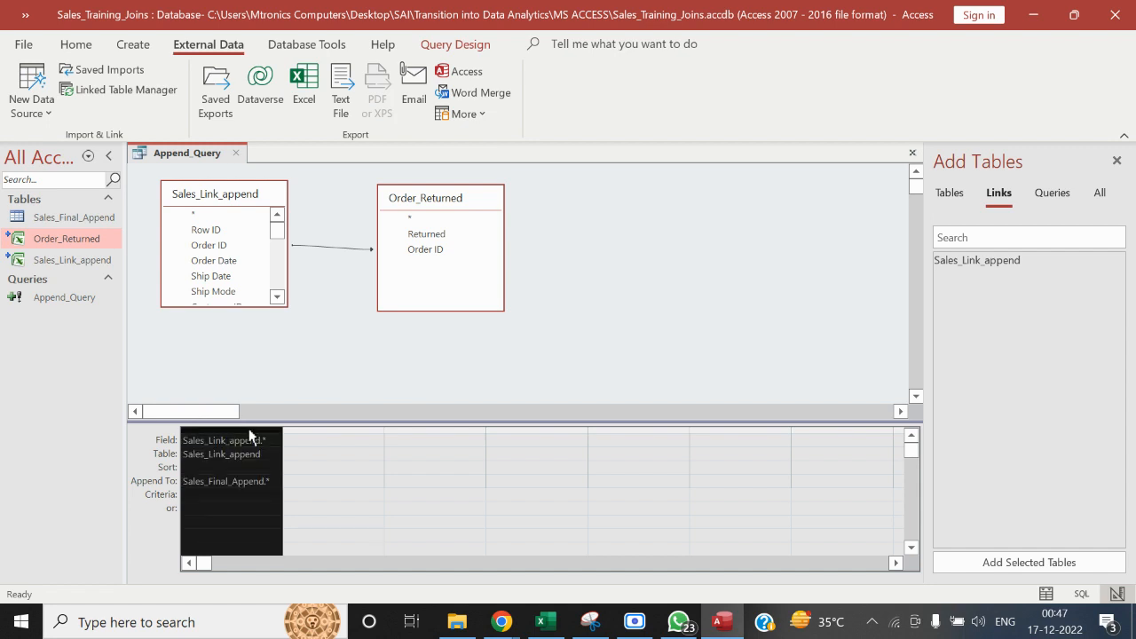
key("Delete")
left_click(220, 232)
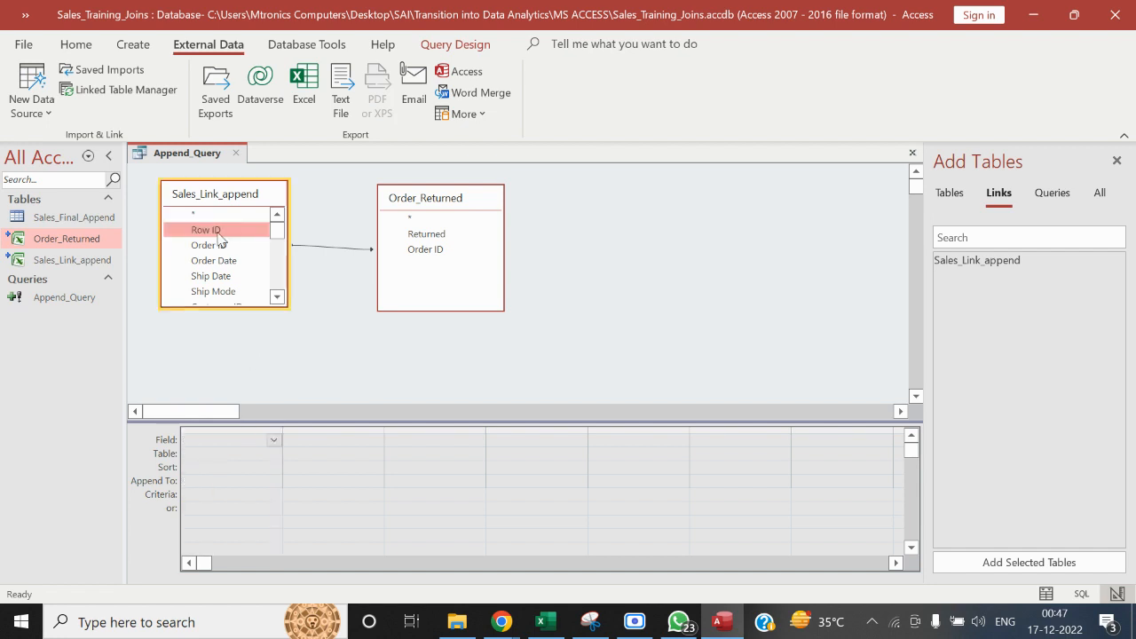
key("shift+Down")
key("shift+Down")
key("shift+Down")
key("shift+Down")
key("shift+Down")
key("shift+Down")
key("shift+Down")
key("shift+Down")
key("shift+Down")
key("shift+Down")
key("shift+Down")
key("shift+Down")
key("shift+Down")
key("shift+Down")
key("shift+Down")
key("shift+Down")
key("shift+Down")
key("shift+Down")
key("shift+Down")
key("shift+Down")
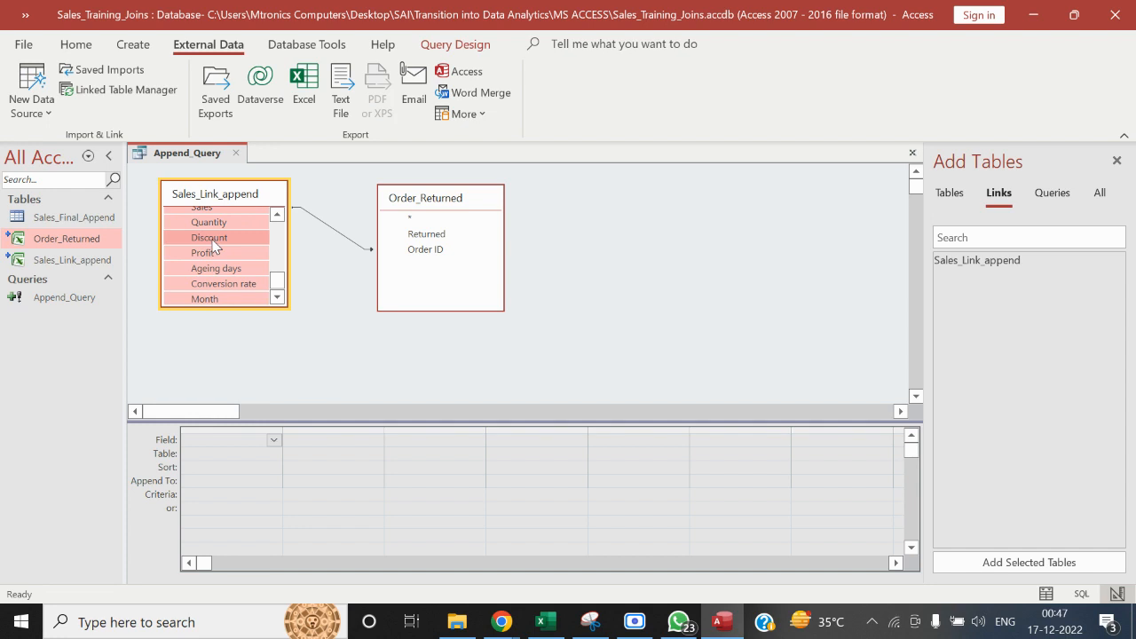
left_click_drag(213, 244, 225, 441)
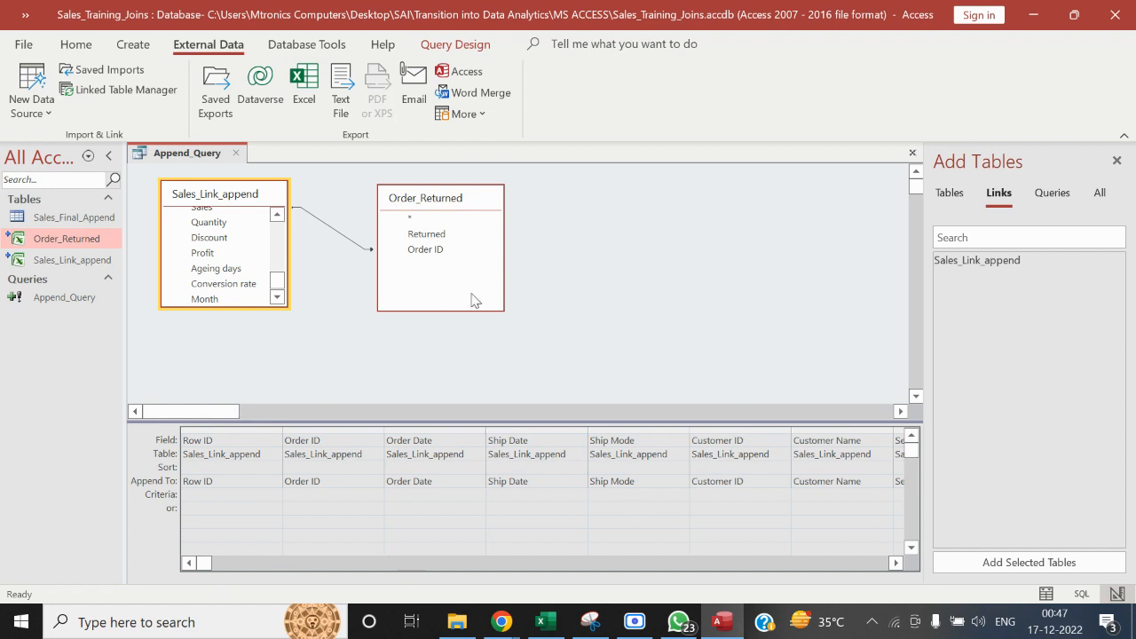
Add the Returned field from Order_Returned to the query grid in the empty column after Month
left_click_drag(277, 286, 240, 224)
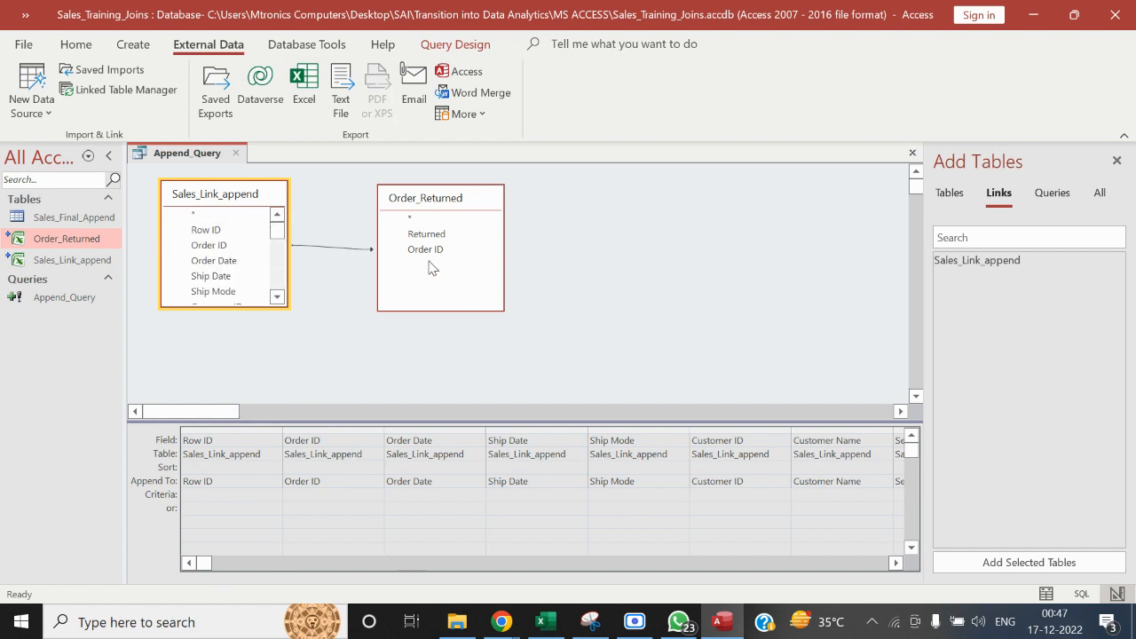
left_click(896, 563)
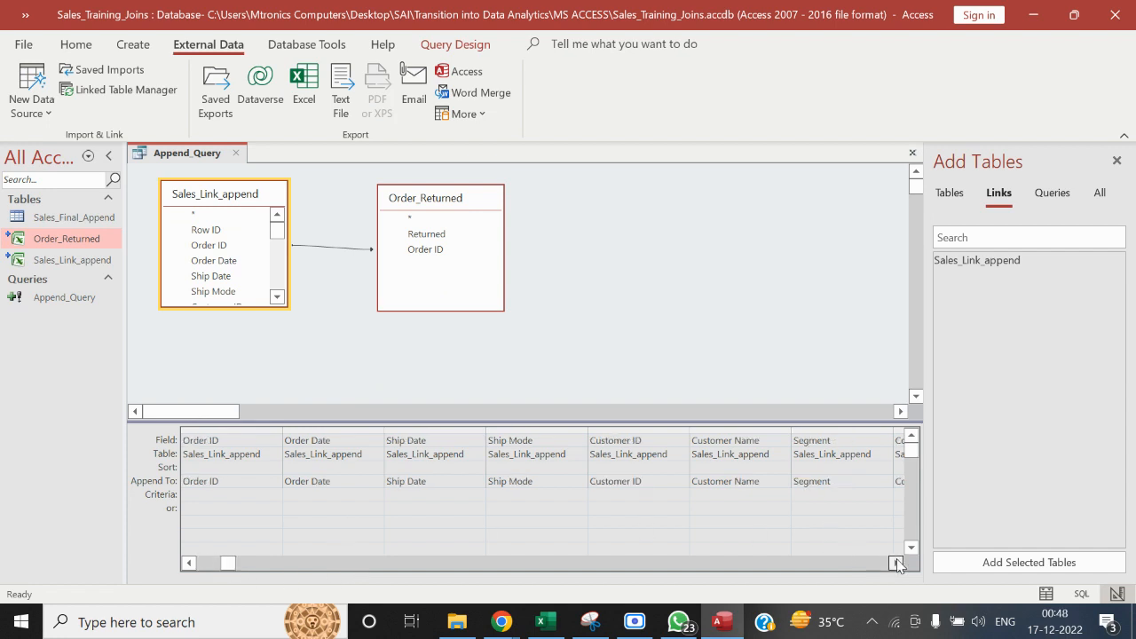
left_click(895, 562)
left_click(896, 562)
left_click(895, 563)
left_click(895, 563)
left_click(895, 563)
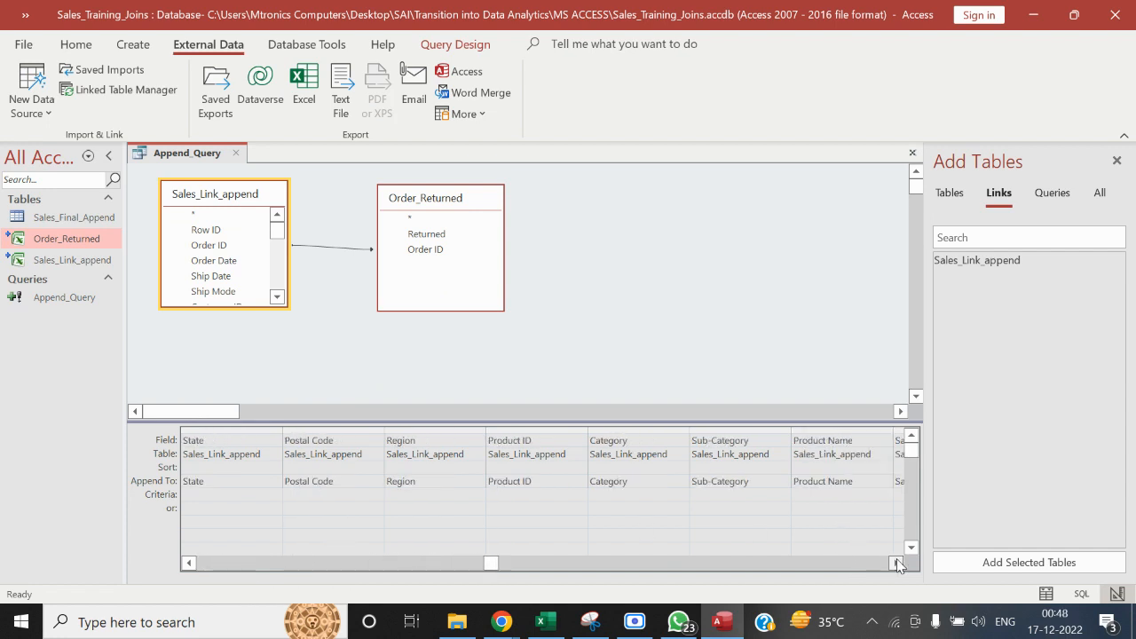
left_click(895, 562)
left_click(896, 562)
left_click(895, 562)
left_click(895, 562)
left_click(895, 563)
left_click(895, 562)
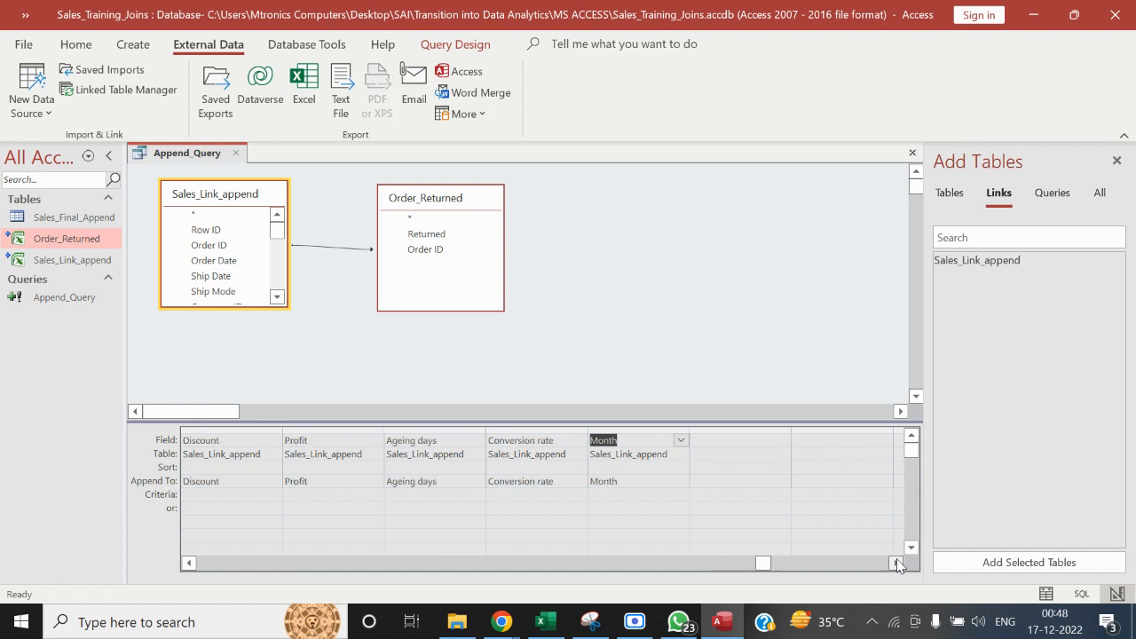
left_click_drag(416, 235, 709, 440)
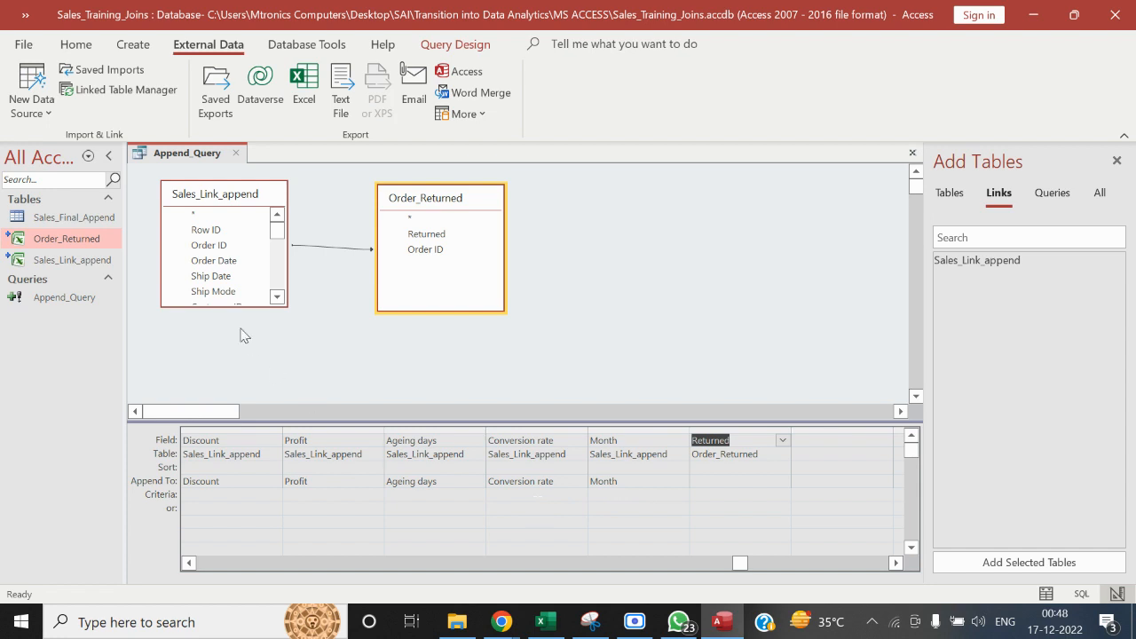
Run Append_Query and confirm appending the rows to Sales_Final_Append
left_click(473, 46)
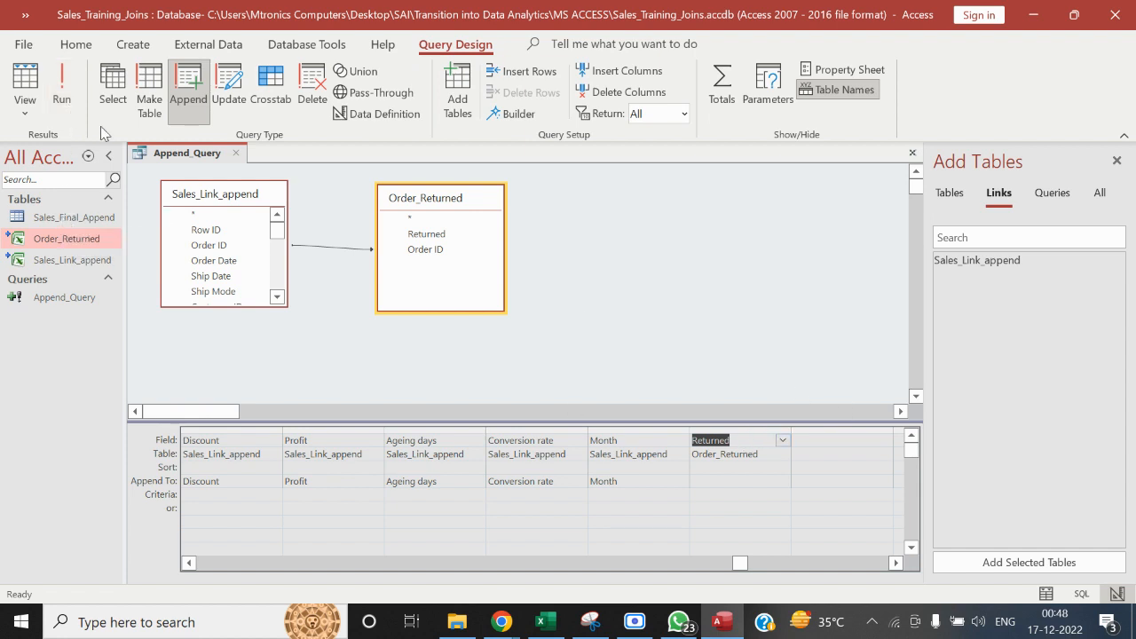
left_click(61, 86)
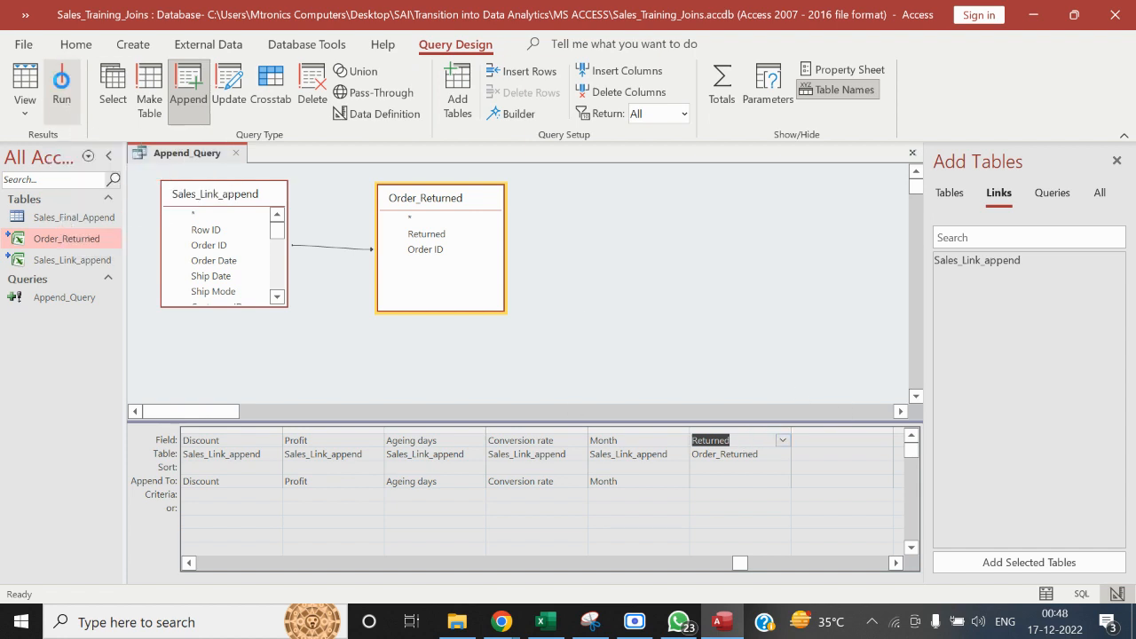
left_click(542, 372)
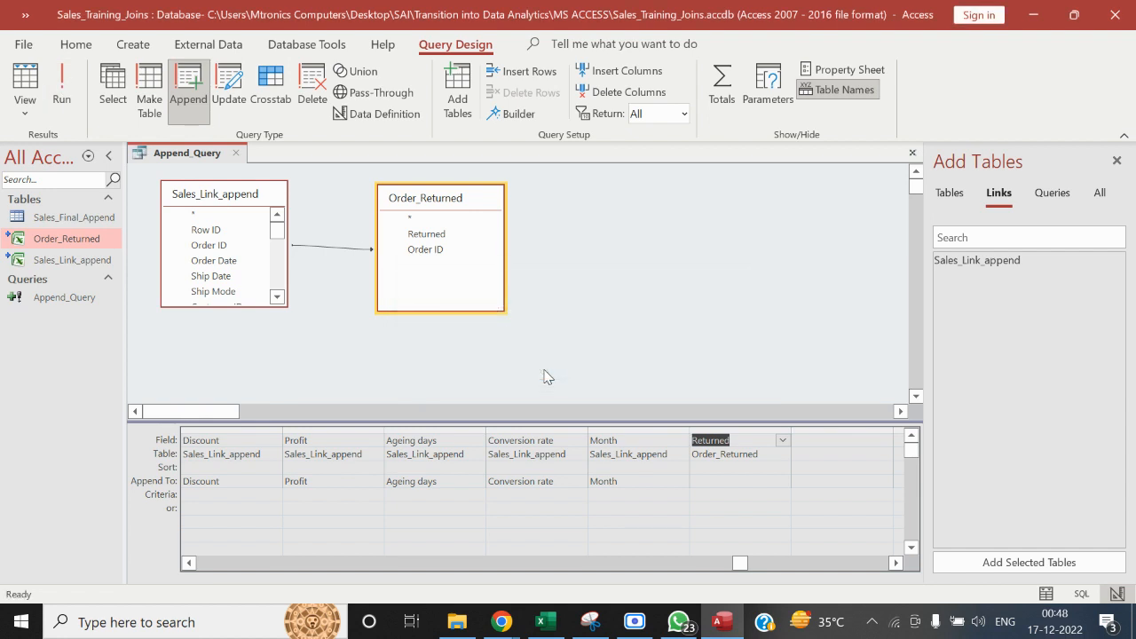
left_click(448, 351)
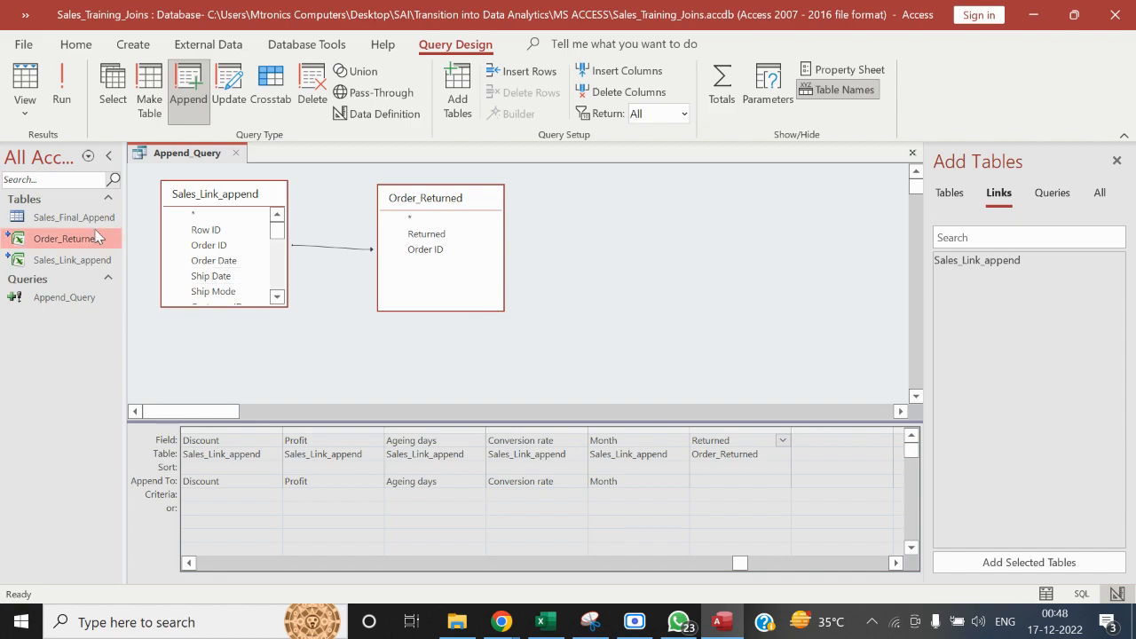
Open the Sales_Final_Append table to check its records and fields, and close it
left_click(70, 218)
double_click(71, 220)
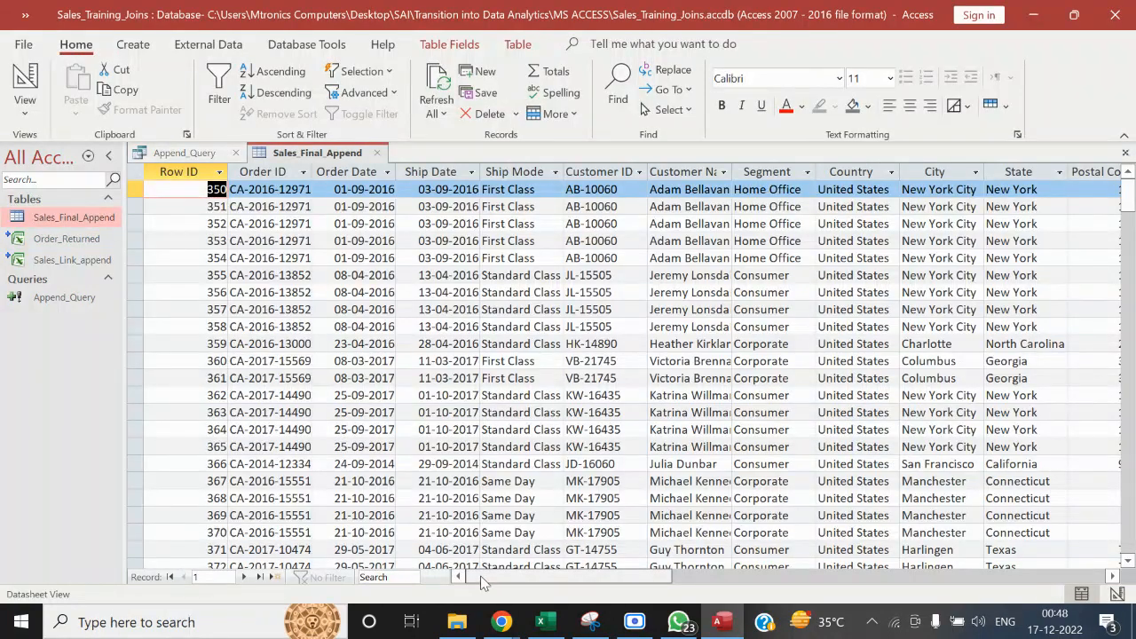
mouse_move(495, 577)
left_mouse_down()
mouse_move(661, 606)
mouse_move(874, 575)
mouse_move(493, 575)
left_mouse_up()
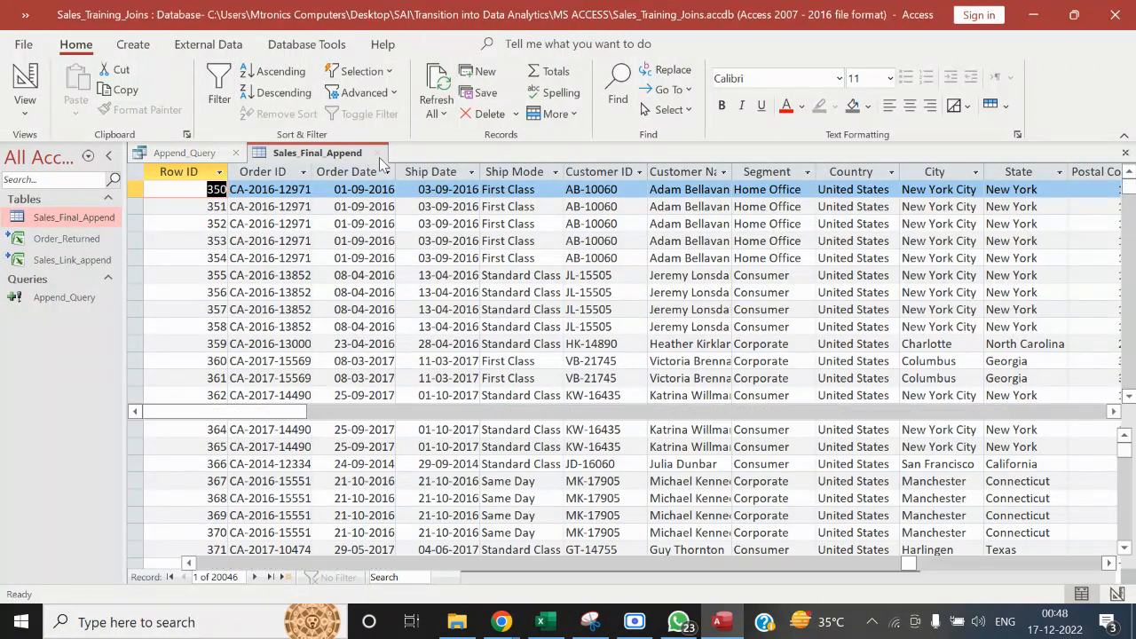
left_click(378, 153)
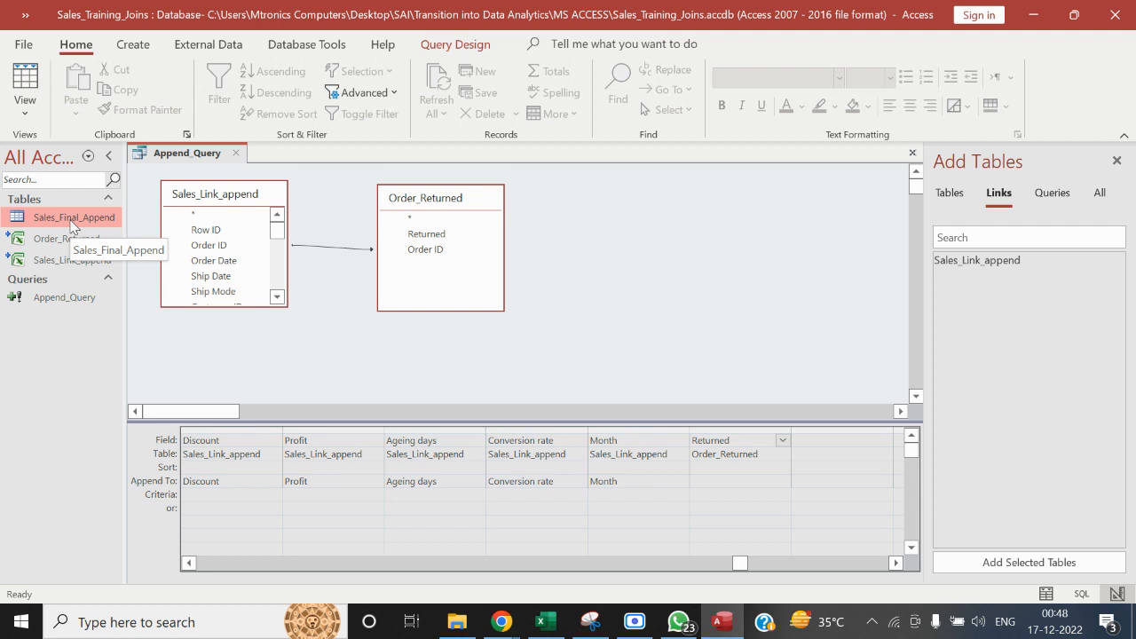
Delete the Sales_Final_Append table from the database and confirm the deletion
right_click(71, 226)
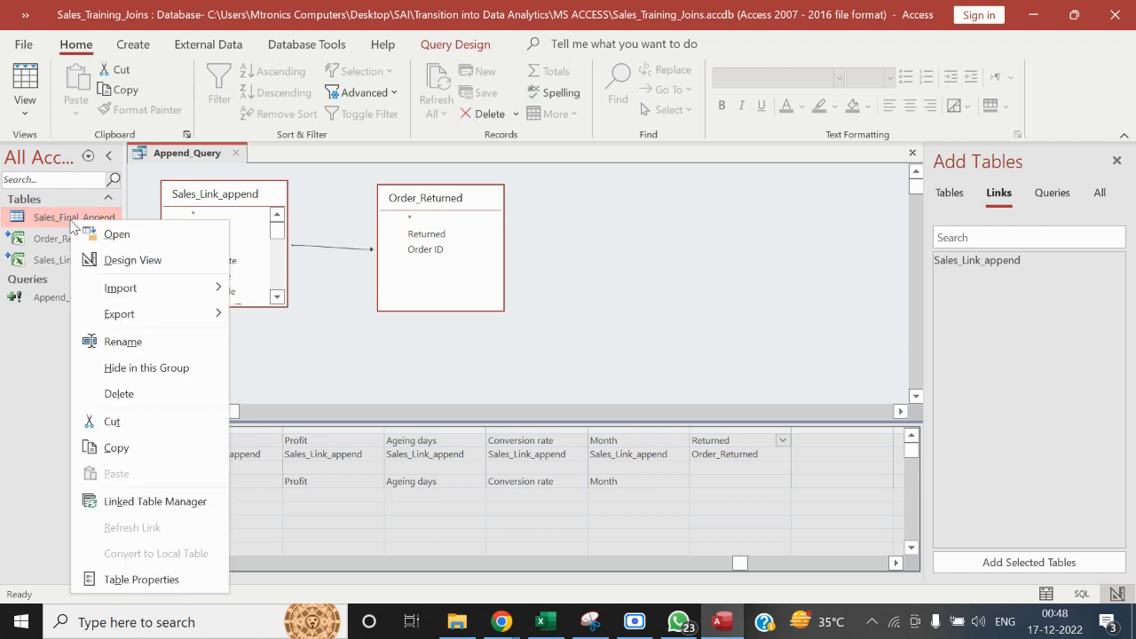
left_click(349, 360)
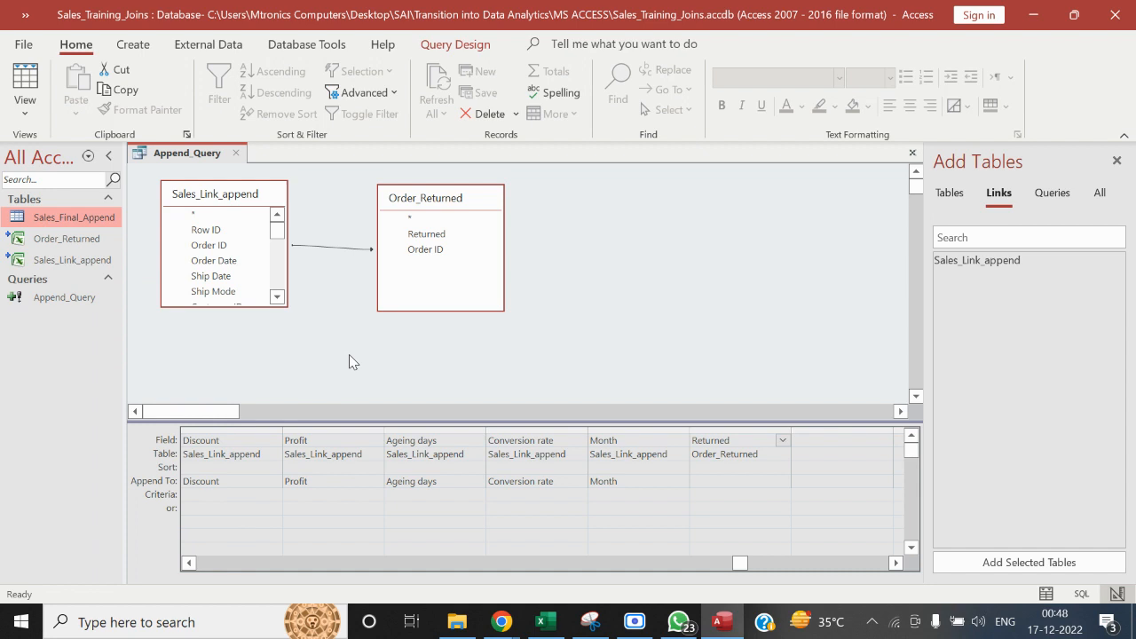
right_click(71, 218)
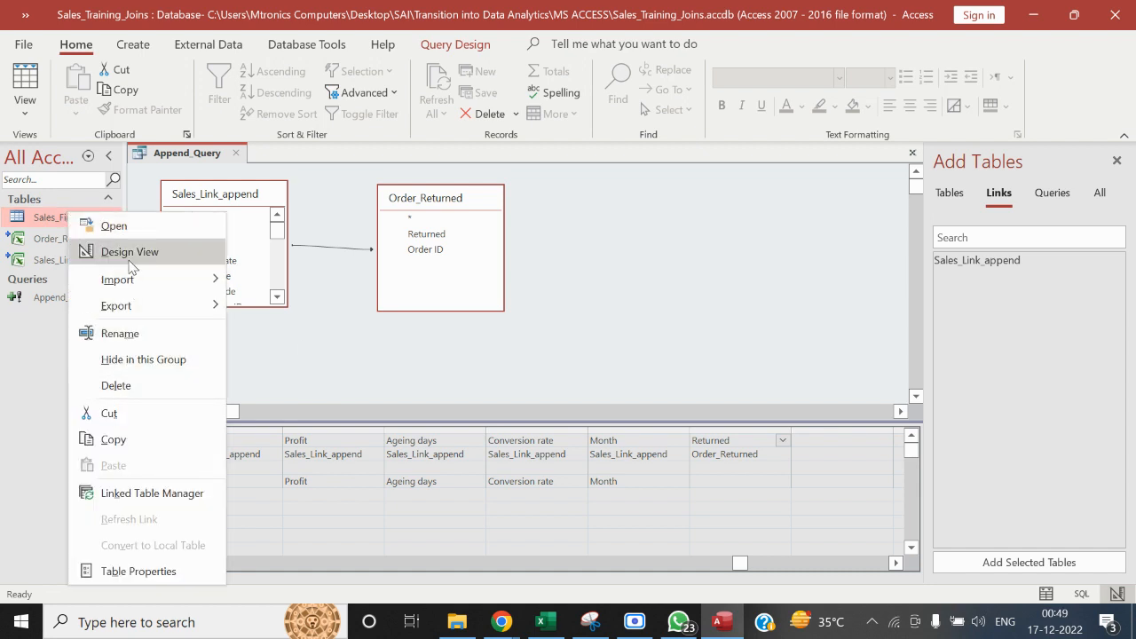
left_click(148, 386)
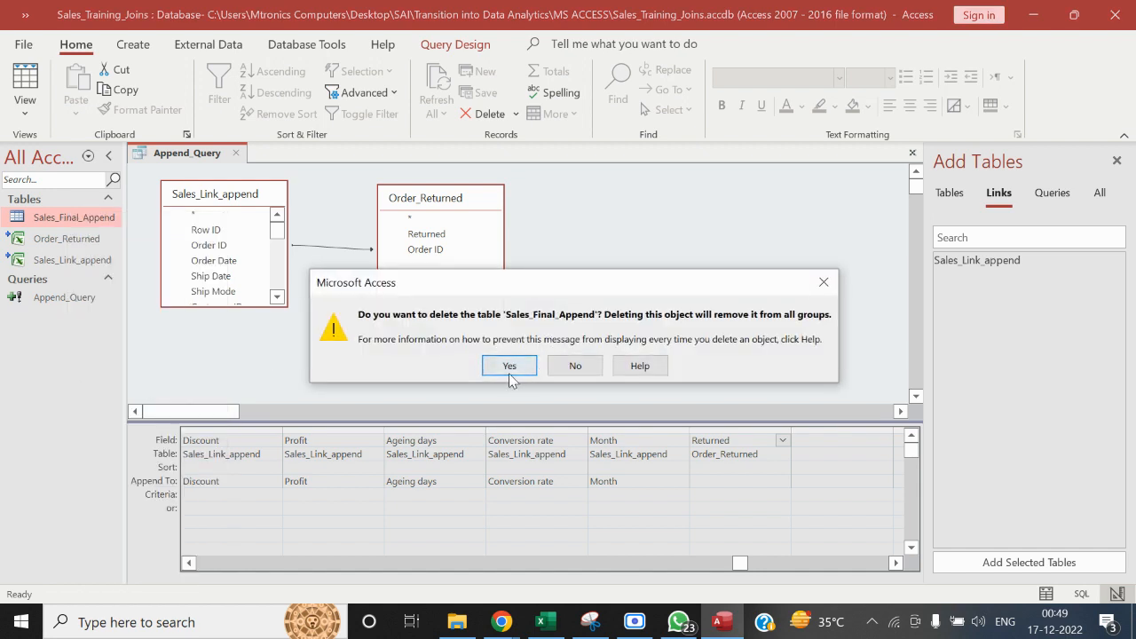
left_click(510, 367)
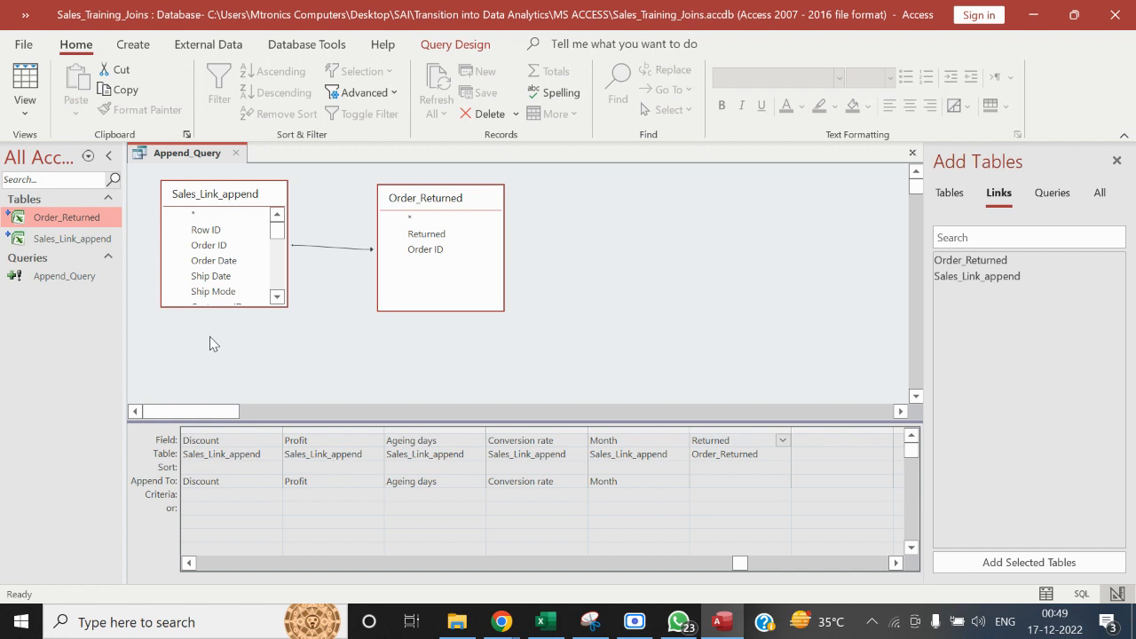
left_click(135, 43)
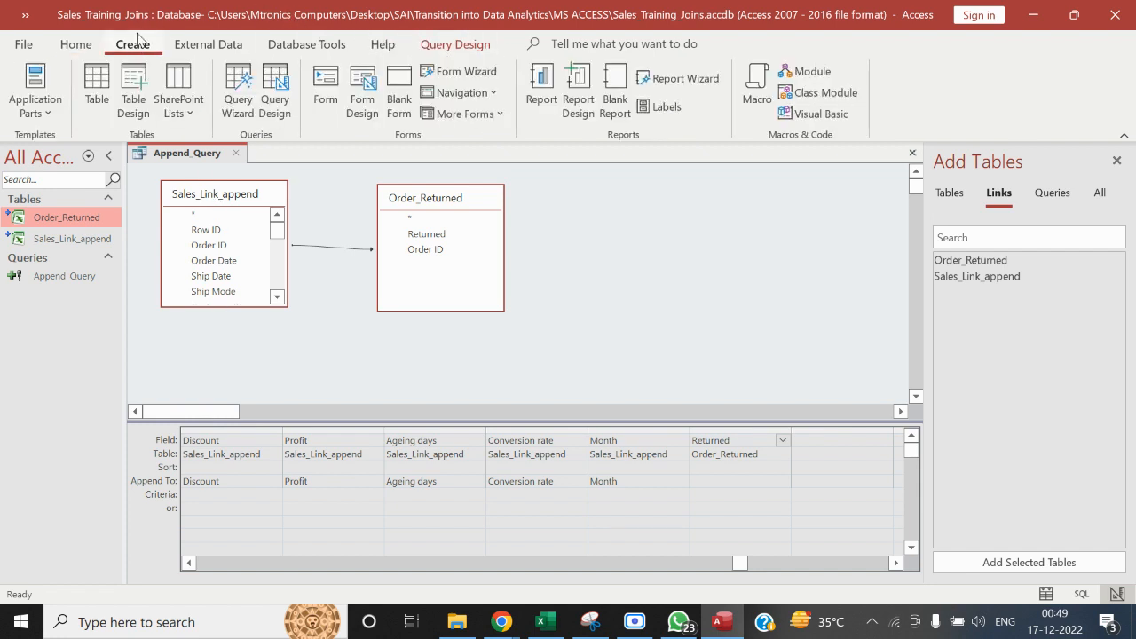
left_click(276, 98)
left_click(151, 108)
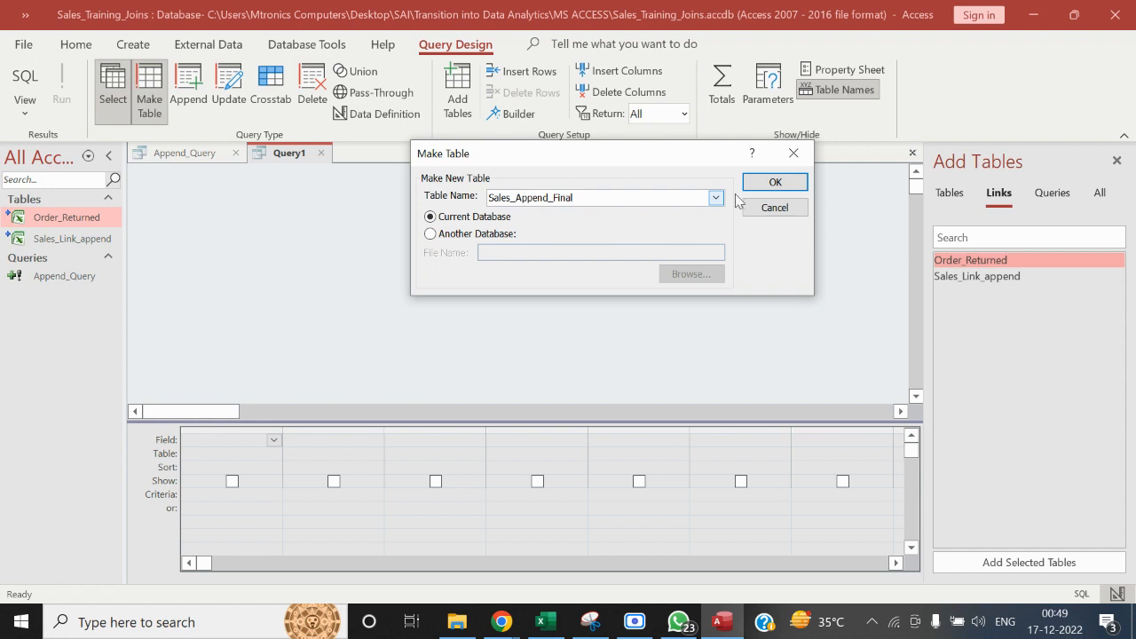
left_click(773, 184)
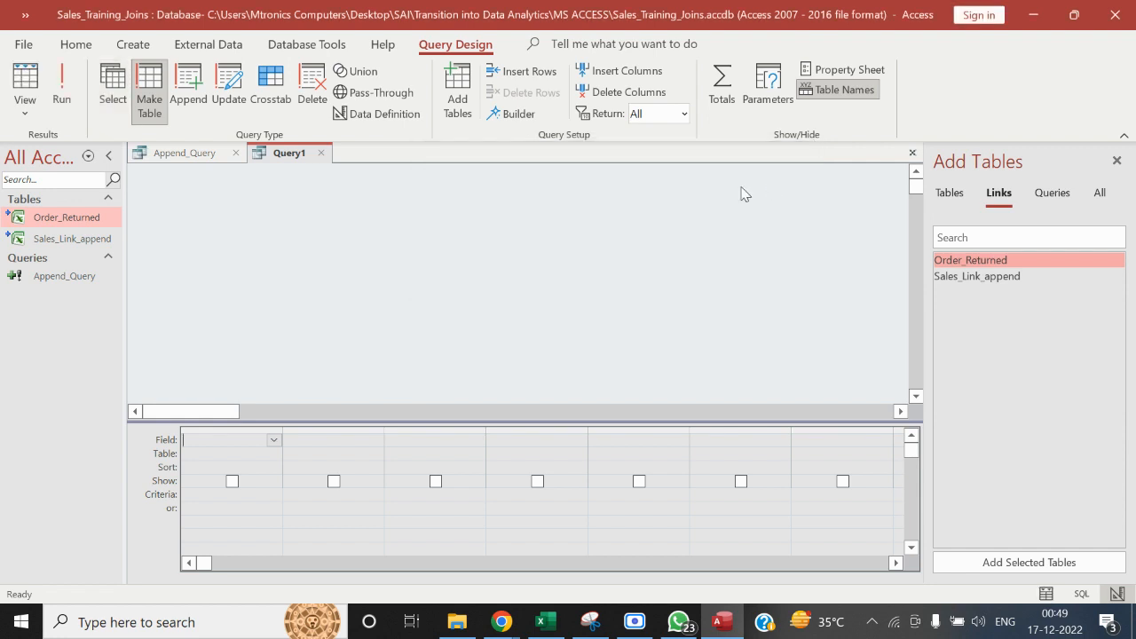
left_click(186, 153)
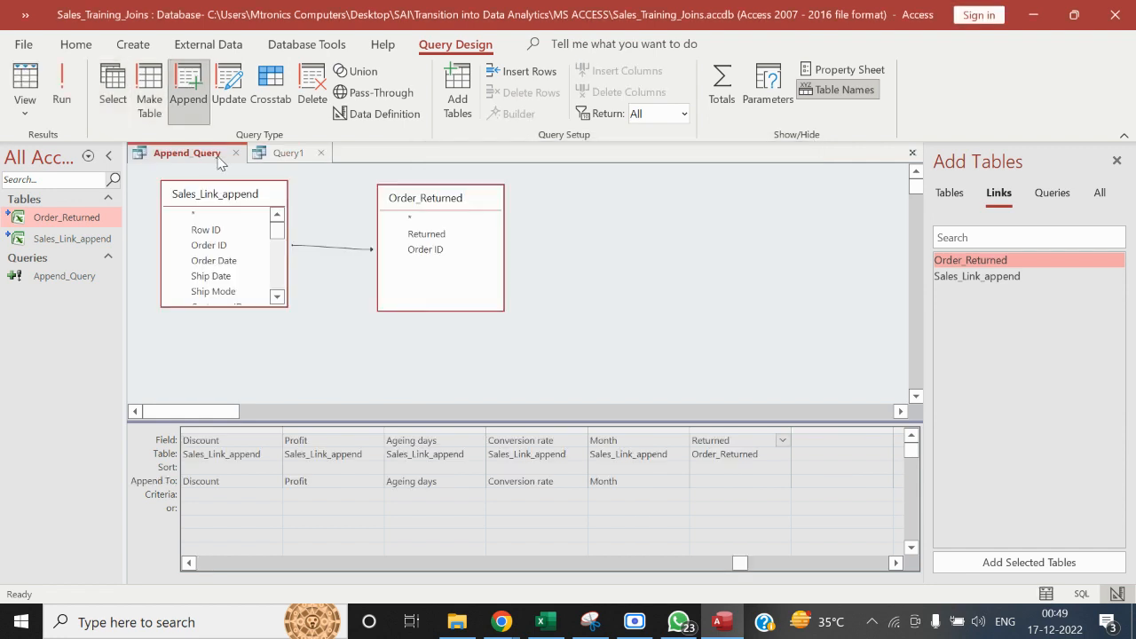
left_click(286, 156)
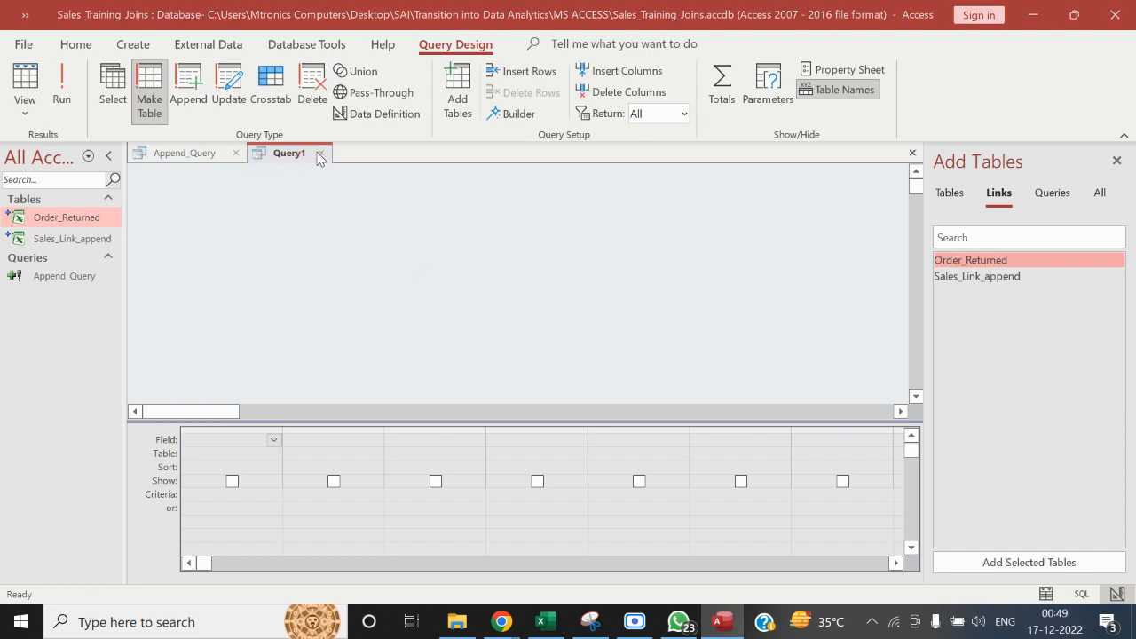
left_click(320, 155)
left_click(565, 364)
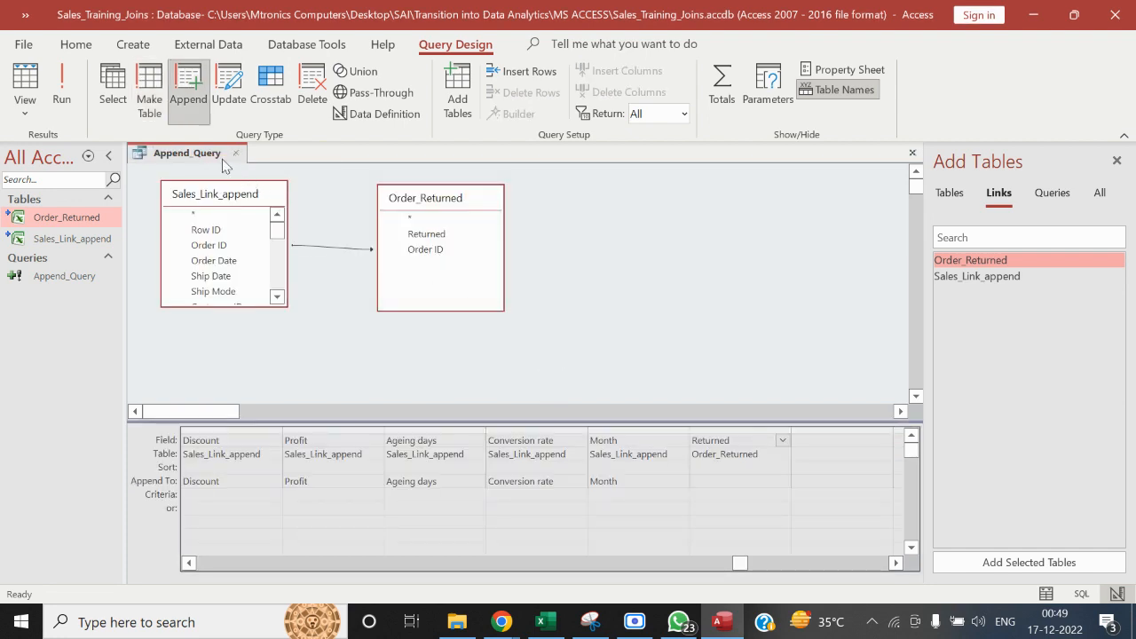
Turn Append_Query into a make-table query that creates Sales_Final_Append in the current database, and run it
left_click(148, 104)
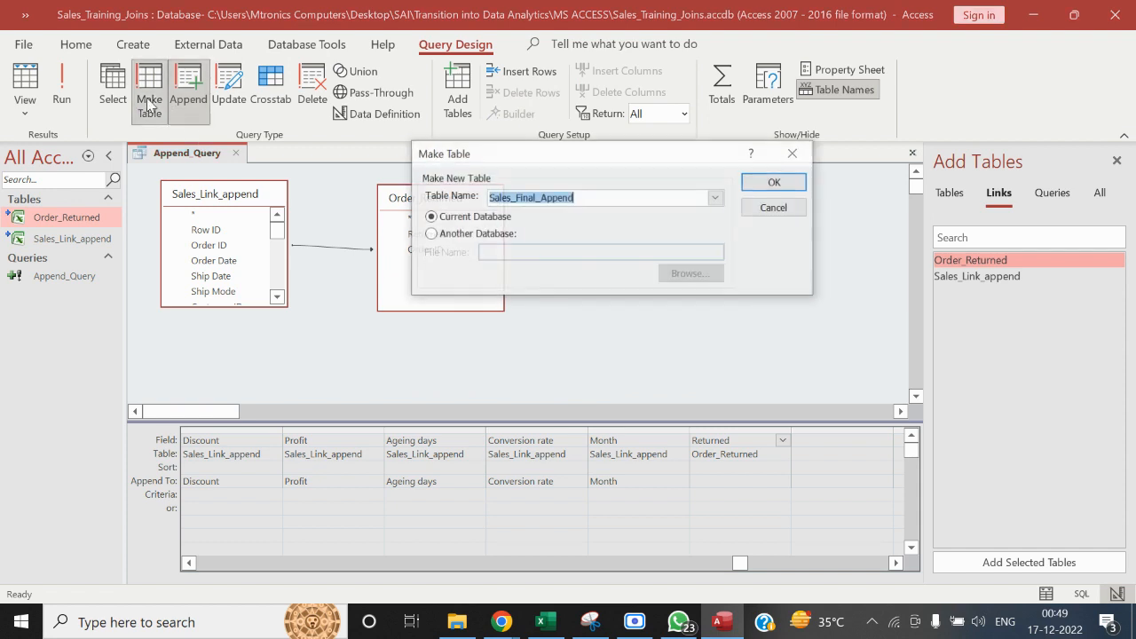
left_click(768, 183)
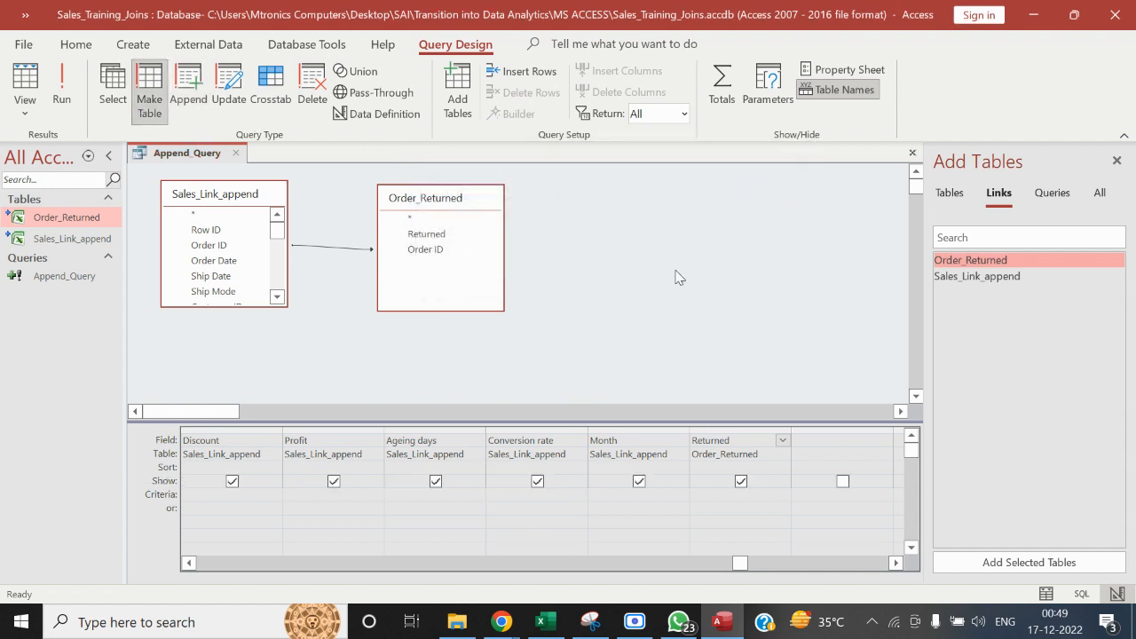
left_click(64, 93)
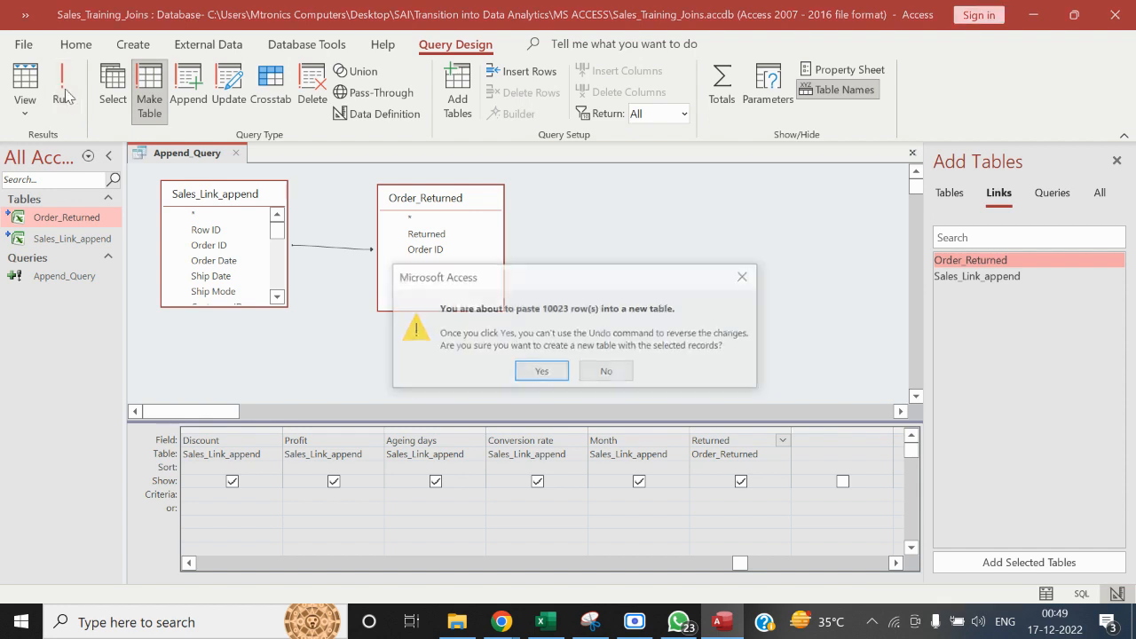
left_click(543, 372)
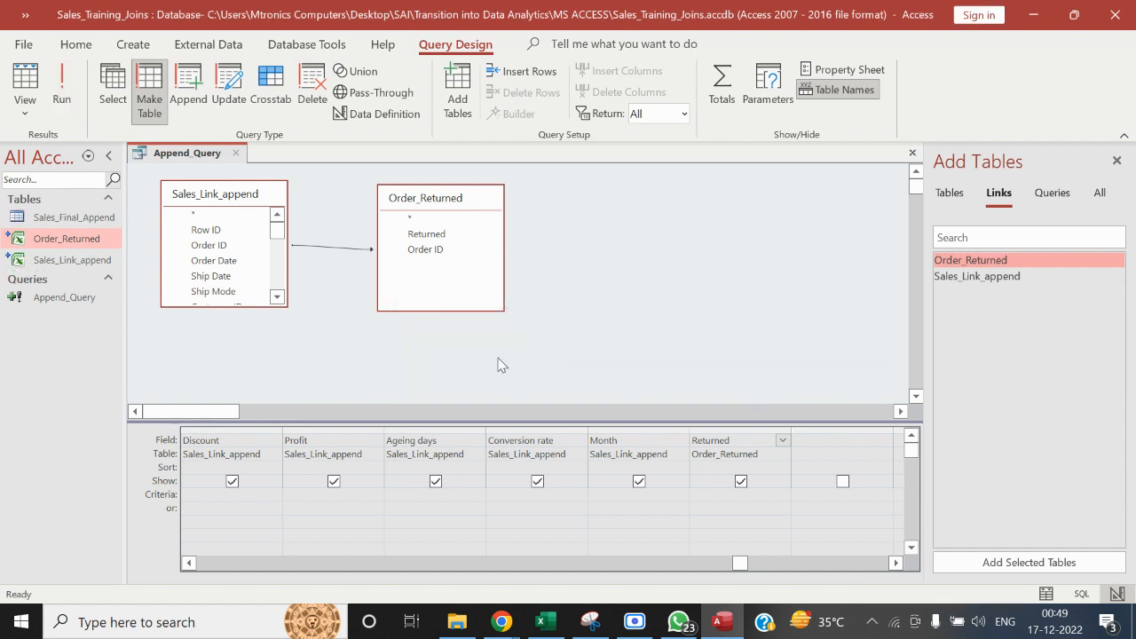
Turn Append_Query into an append query that targets Sales_Final_Append in the current database
left_click(193, 100)
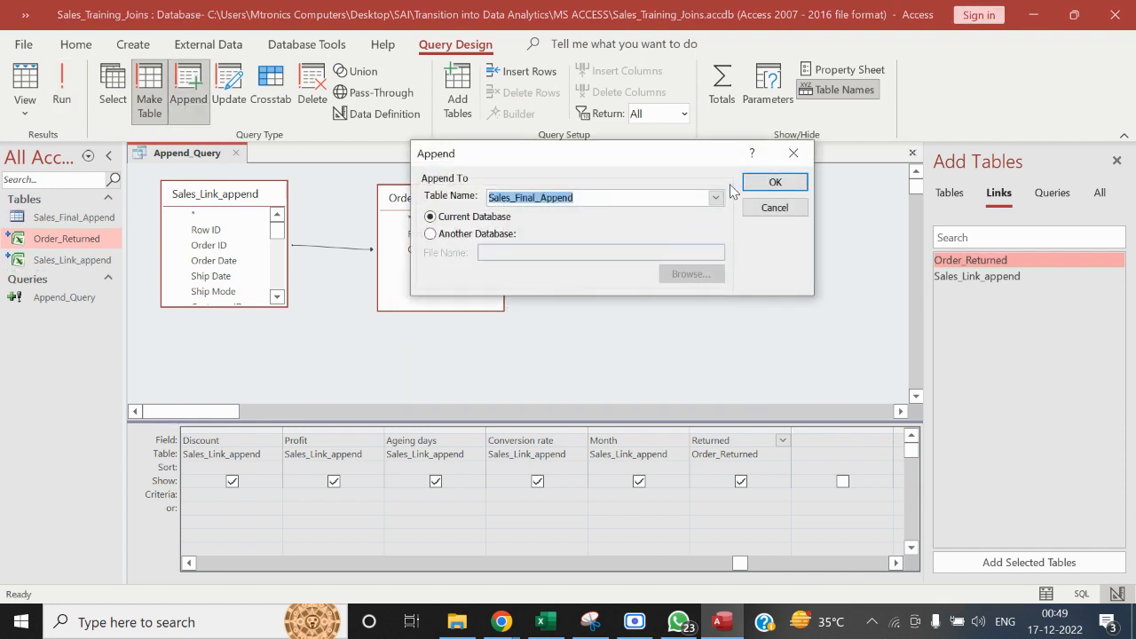
left_click(773, 182)
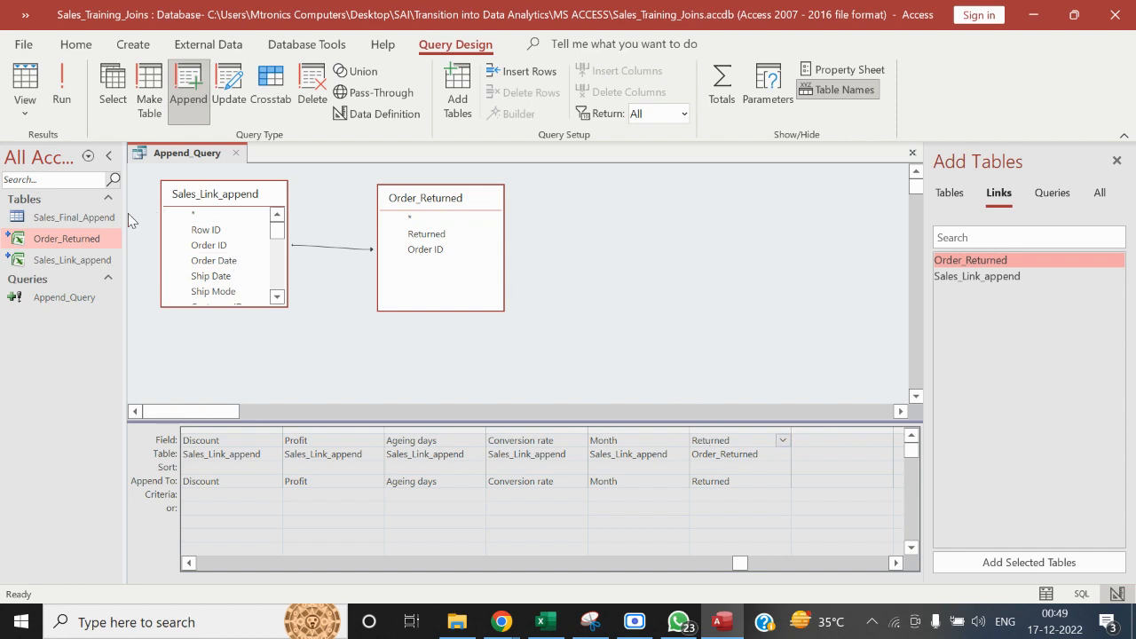
Open the Sales_Final_Append table and filter its Returned column to show only Yes
left_click(87, 221)
double_click(87, 224)
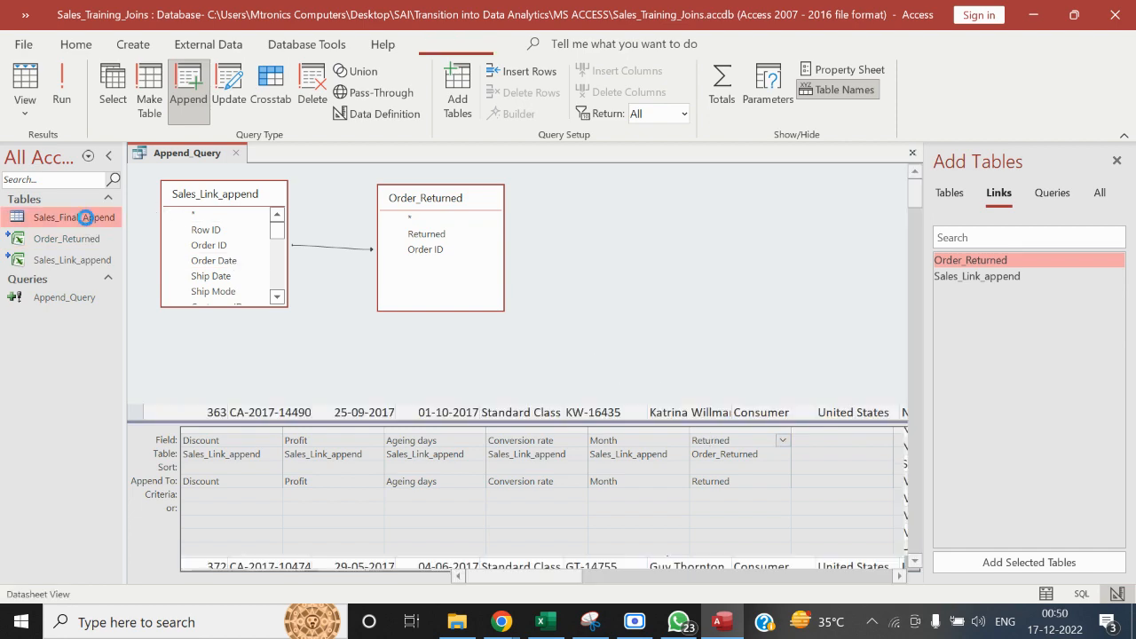
left_click_drag(551, 578, 882, 556)
left_click(723, 173)
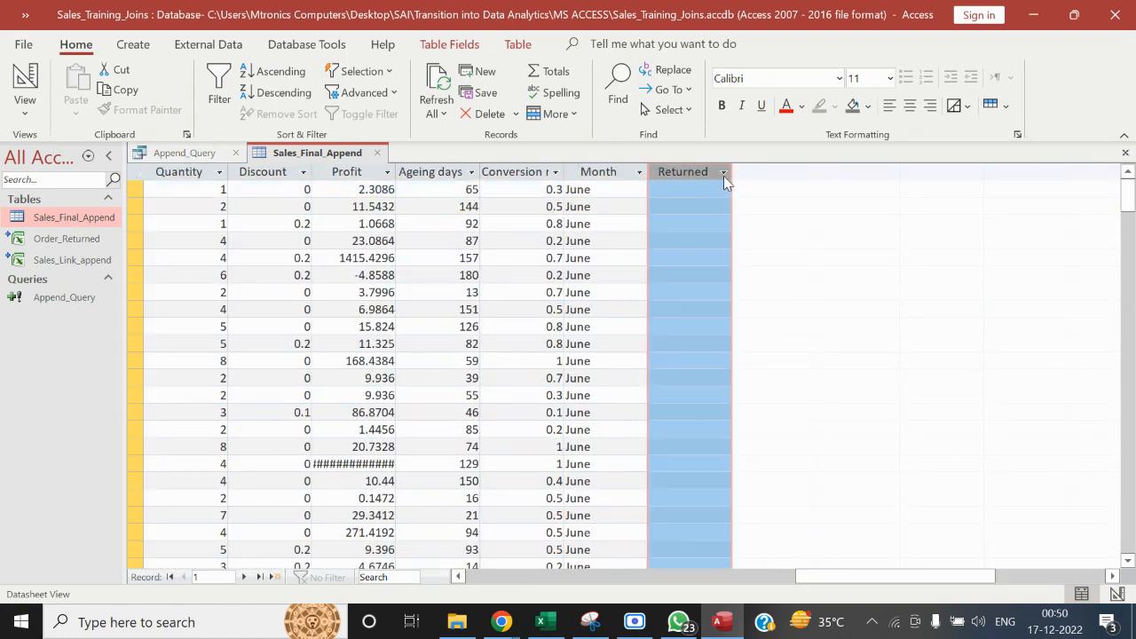
left_click(759, 300)
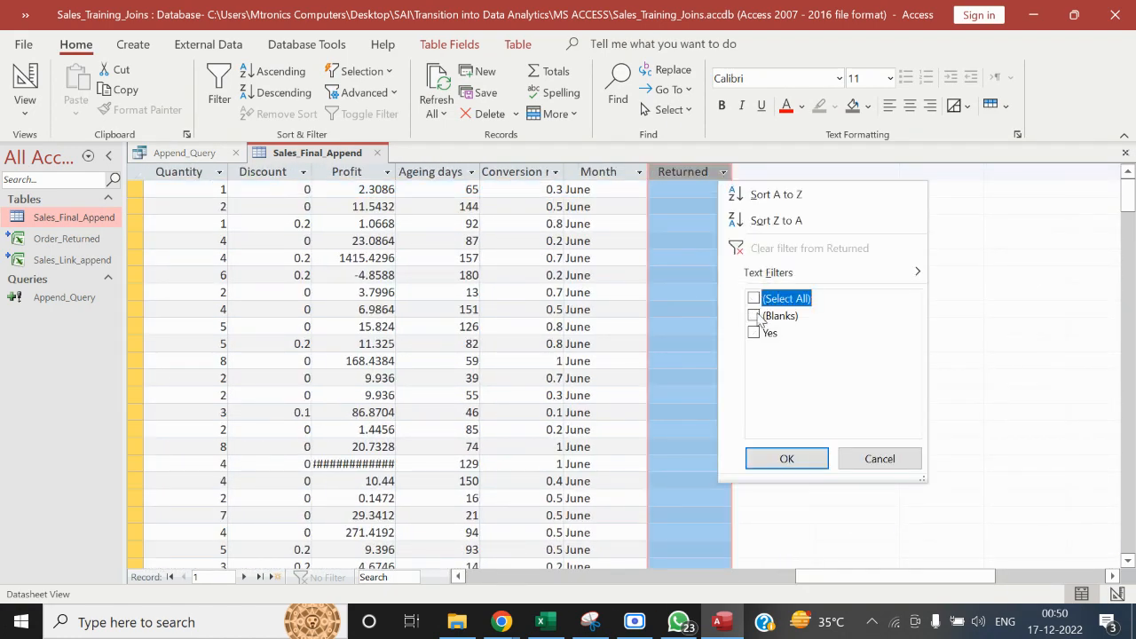
left_click(757, 334)
left_click(787, 459)
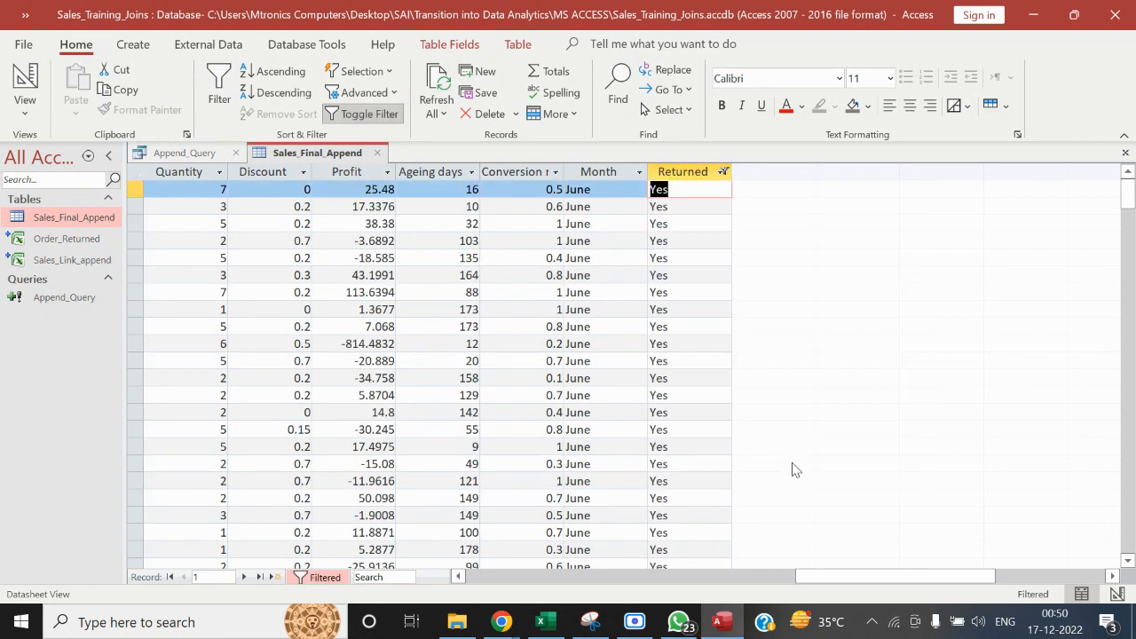
Reselect all values in the Returned filter of Sales_Final_Append, and go back to the Append_Query design
left_click(723, 172)
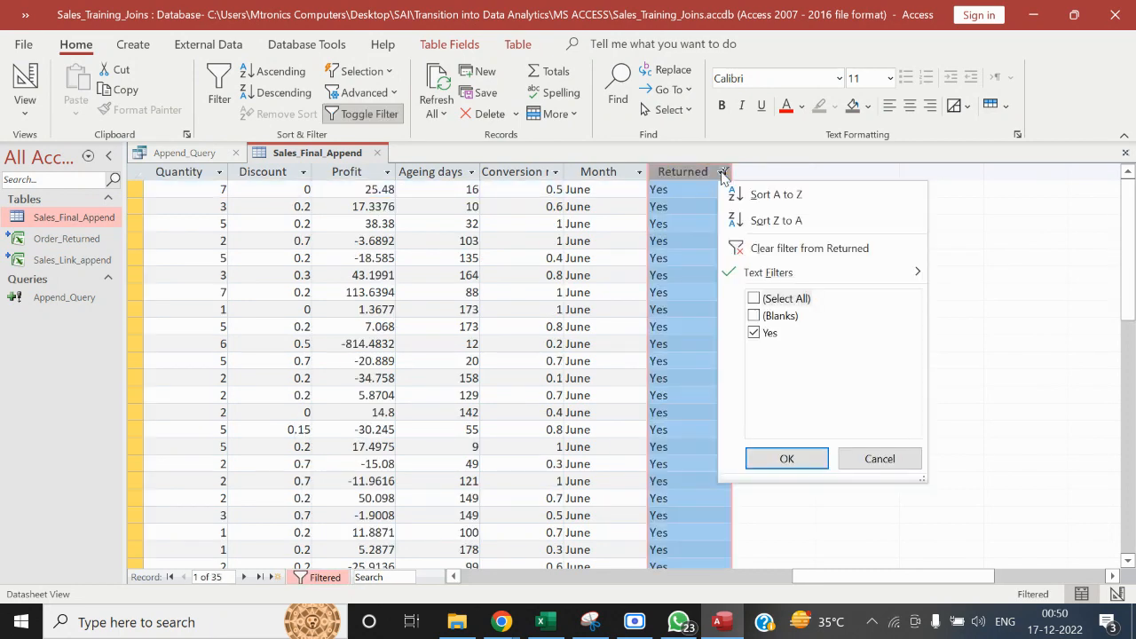
left_click(756, 300)
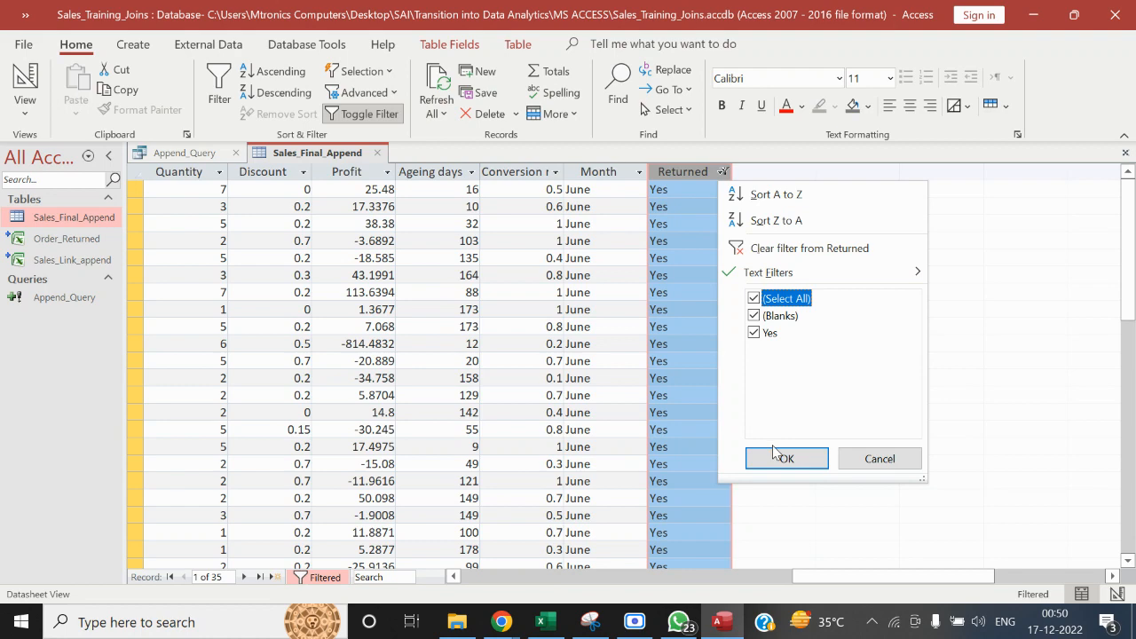
left_click(784, 458)
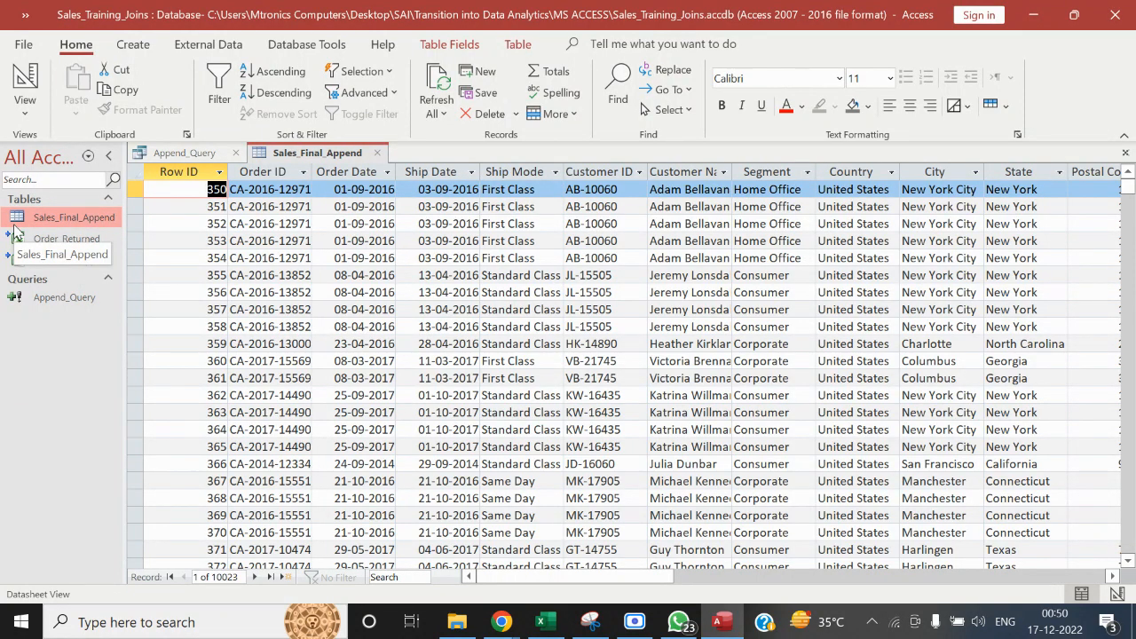
left_click(87, 300)
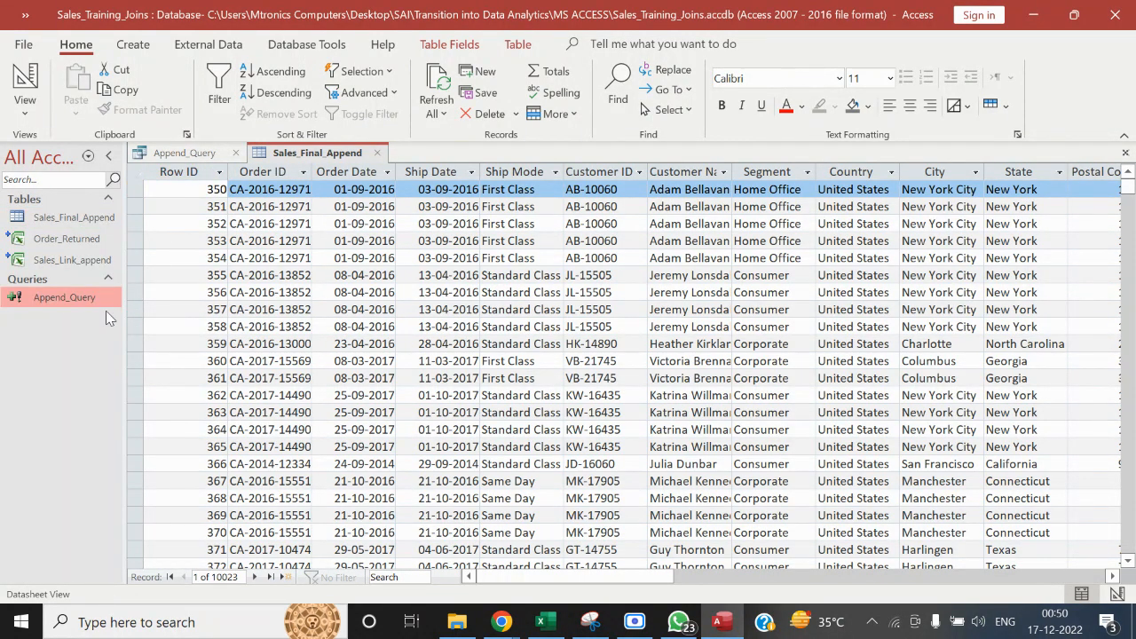
left_click(176, 153)
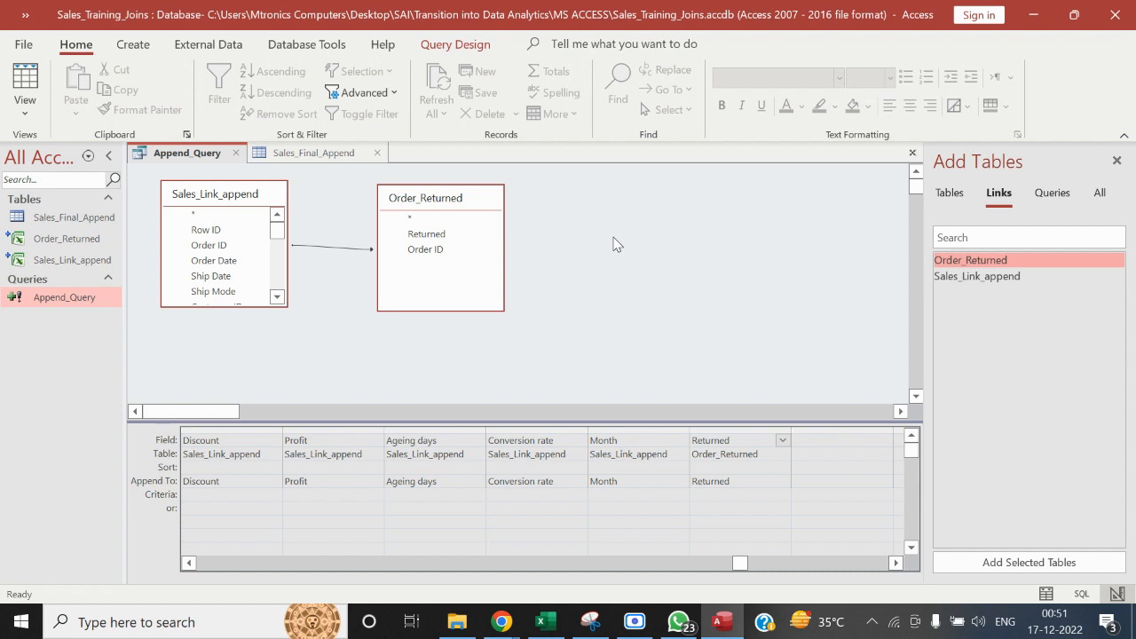
Switch to File Explorer and open the Sales Manager workbook from the MS ACCESS folder
left_click(458, 625)
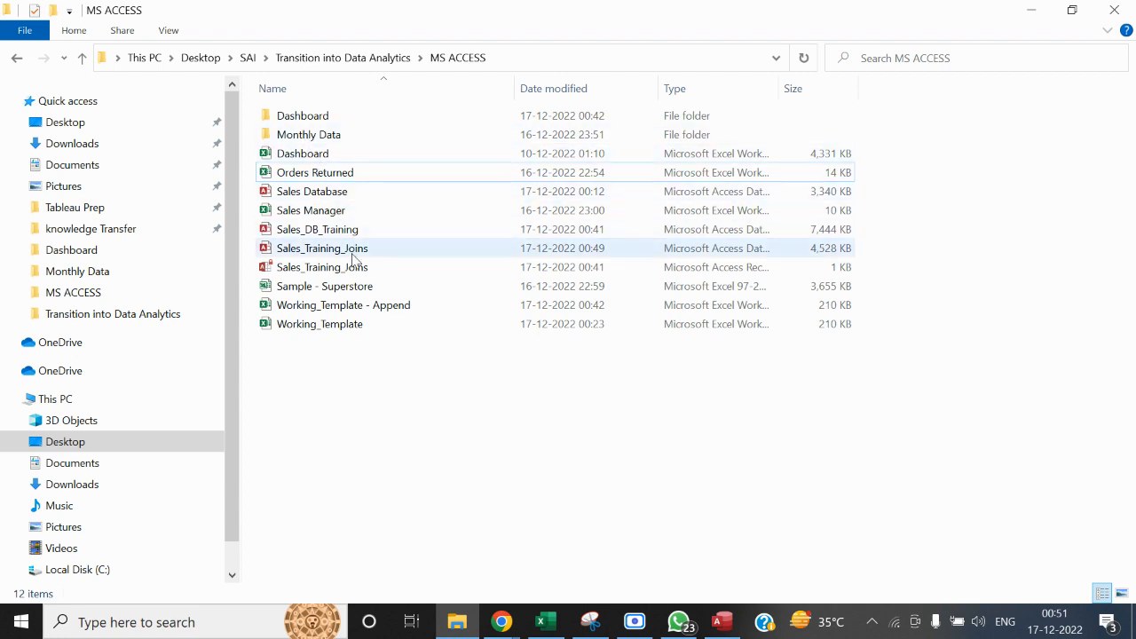
left_click(342, 213)
double_click(342, 213)
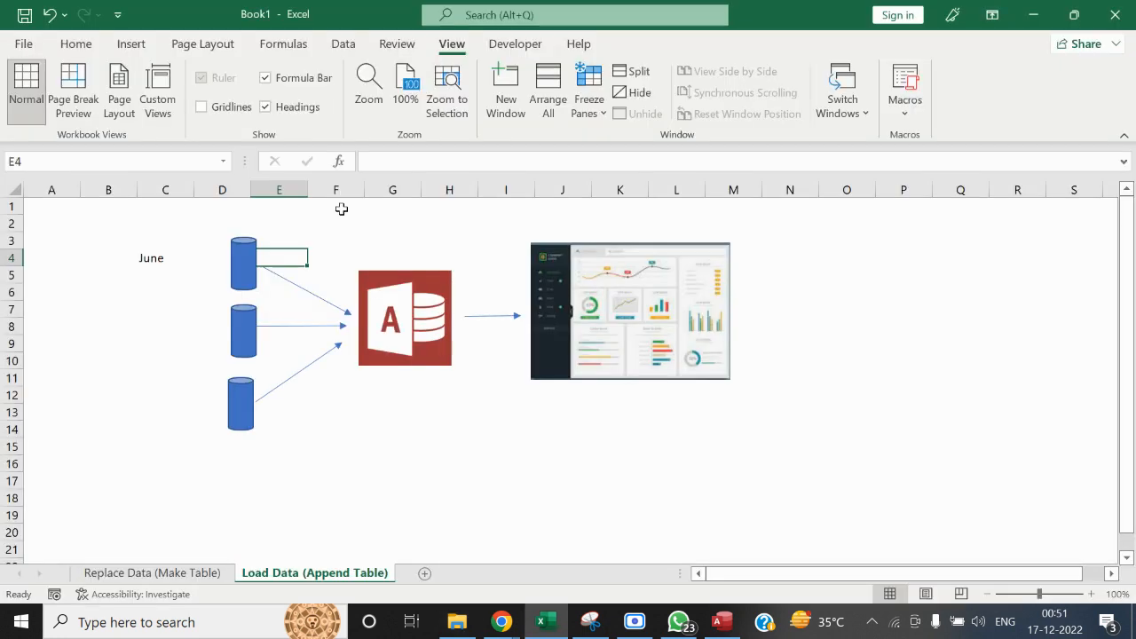
left_click_drag(737, 504, 721, 467)
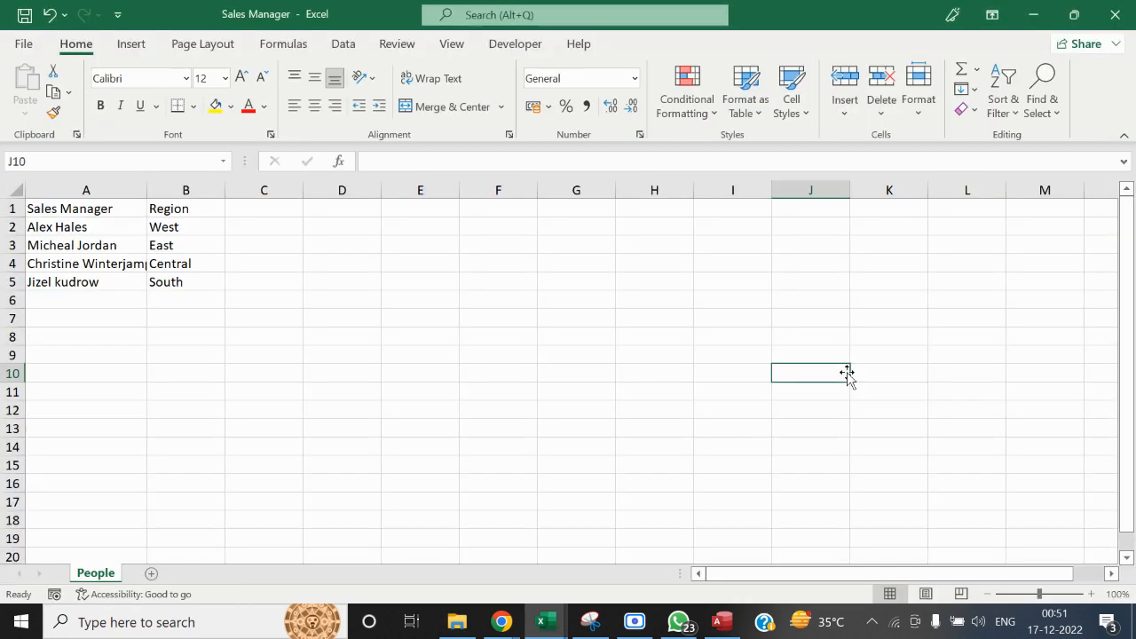
Examine the Sales Manager and Region columns on the People sheet to see which manager covers each region
left_click(258, 302)
left_click(185, 302)
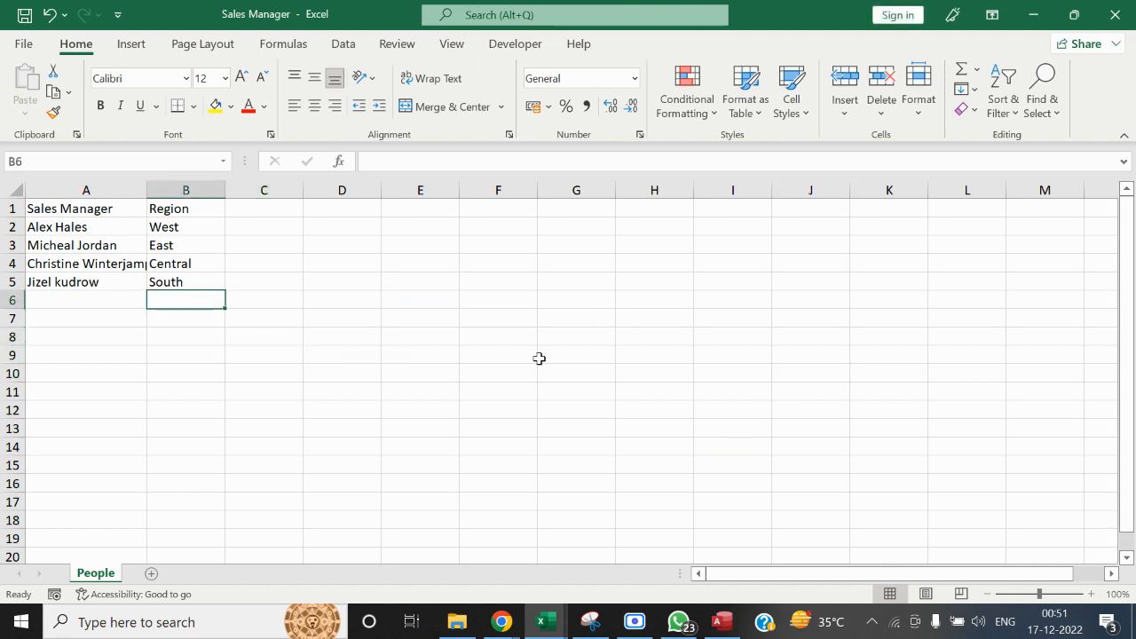
key("Up")
key("Left")
key("ctrl+Up")
key("Right")
key("Down")
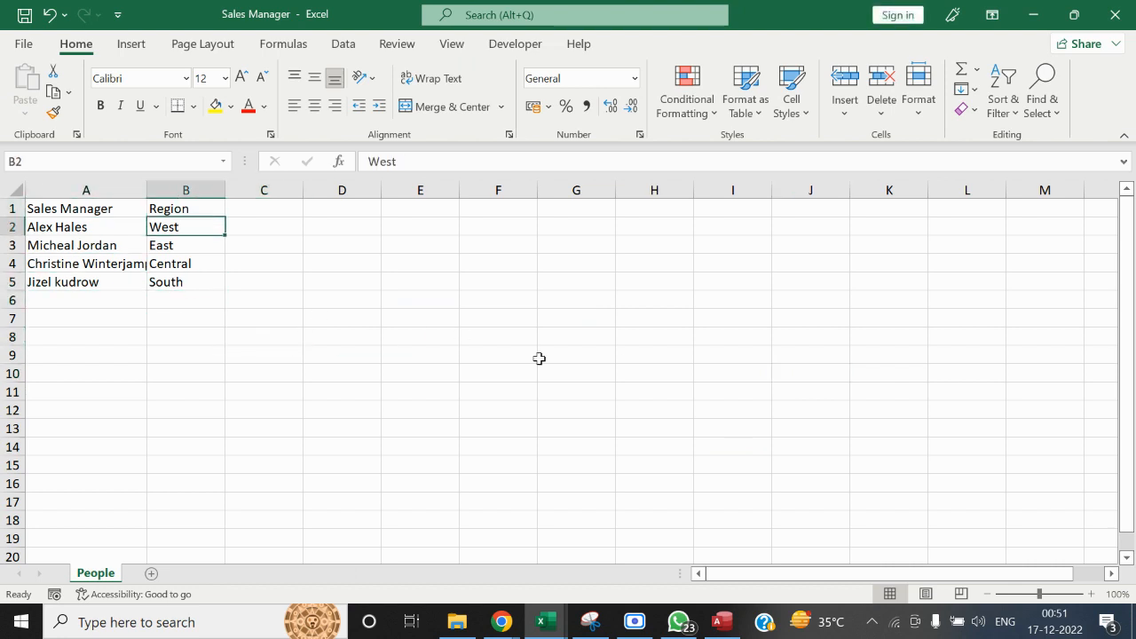
key("Down")
key("Down")
key("Up")
key("Left")
key("Up")
key("Up")
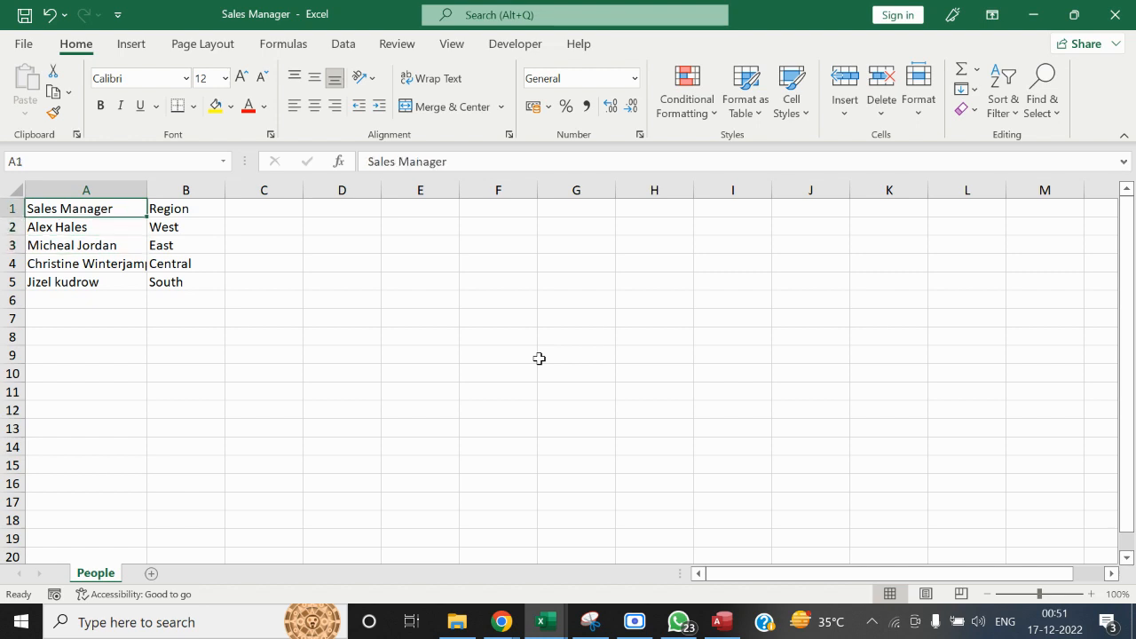
key("Down")
key("Down")
key("Up")
key("Up")
key("Down")
key("Down")
key("Down")
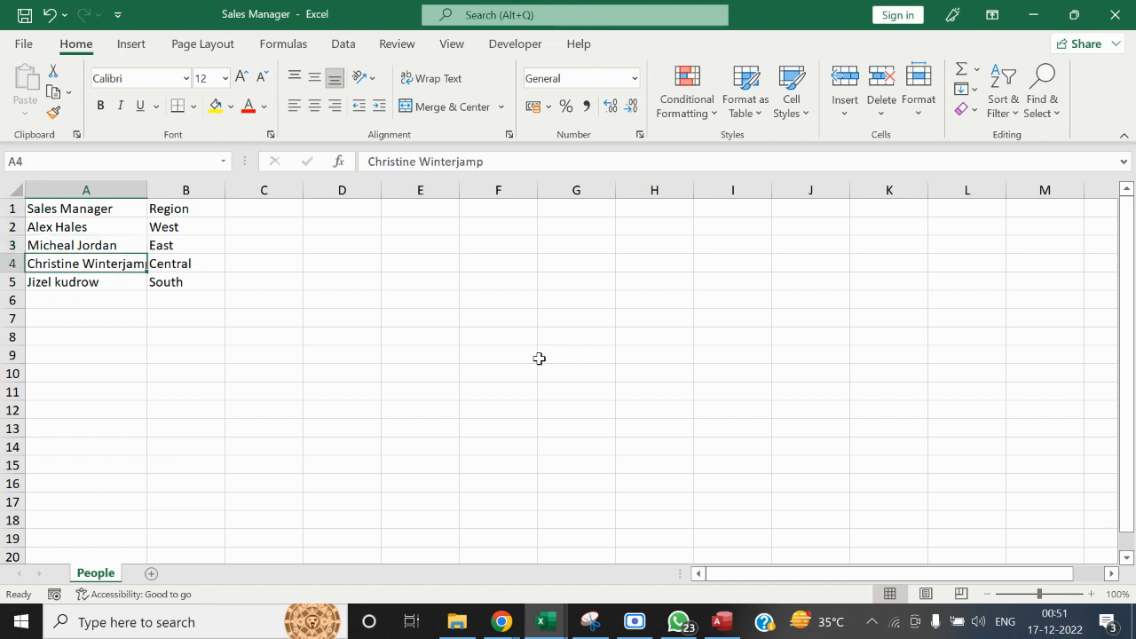
key("Down")
key("Up")
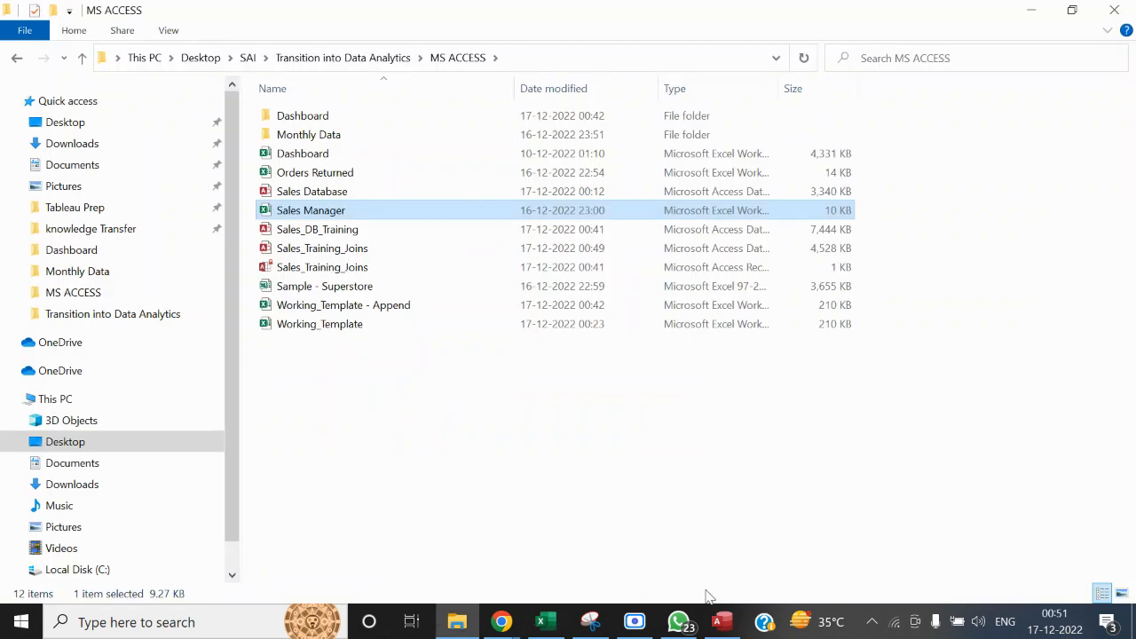
Switch to Access and start importing Sales Manager.xlsx from the MS ACCESS folder as a new table in the current database
left_click(721, 621)
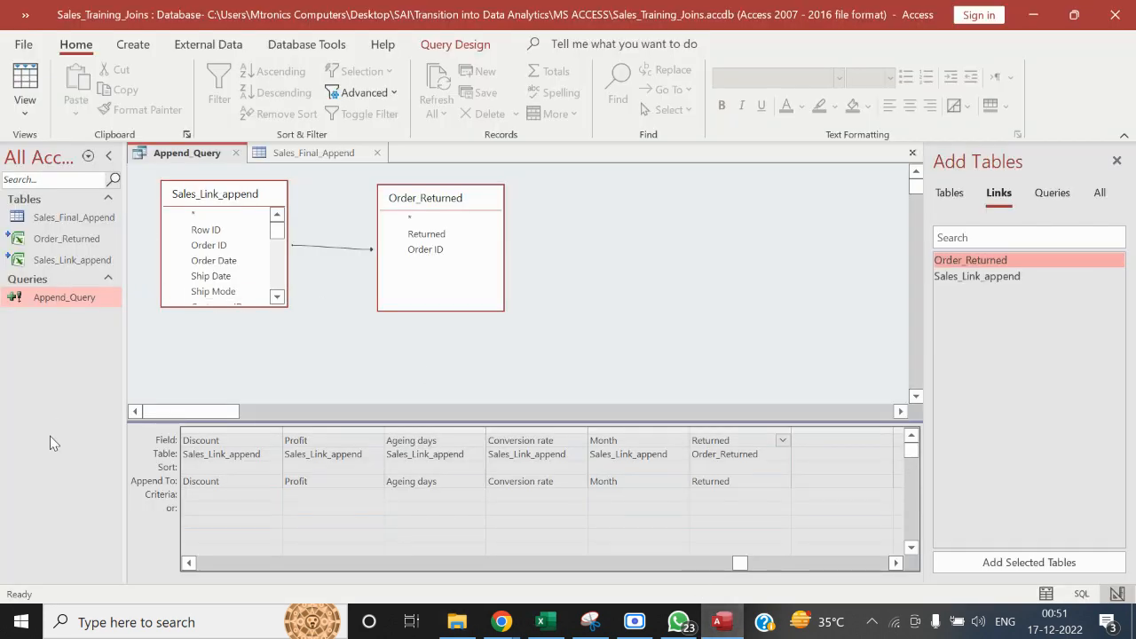
left_click(207, 45)
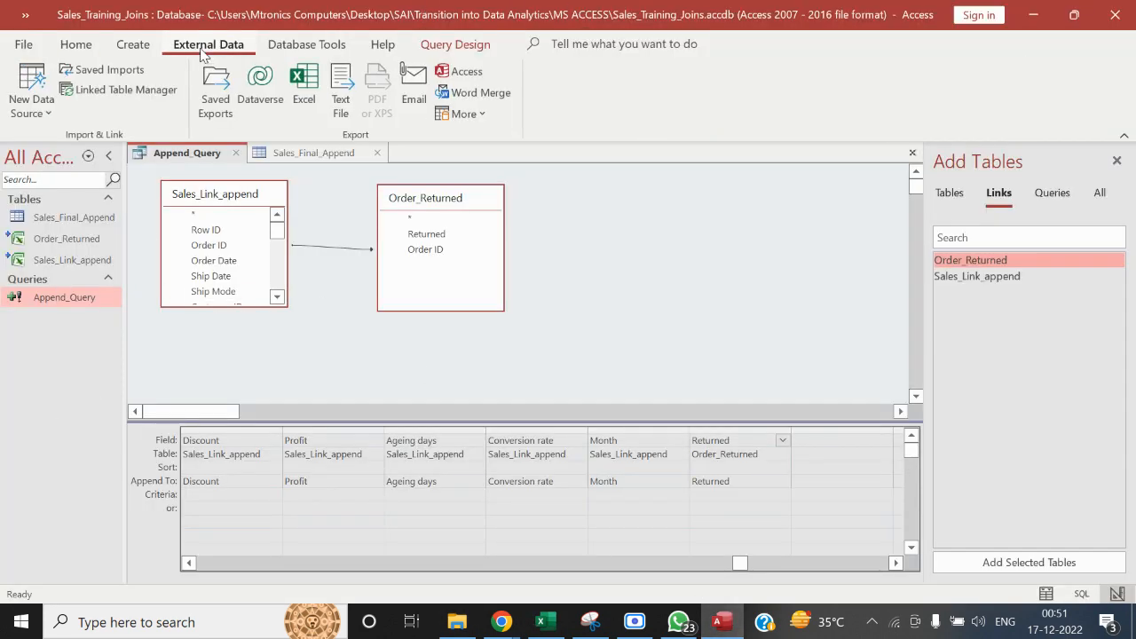
left_click(39, 114)
mouse_move(147, 147)
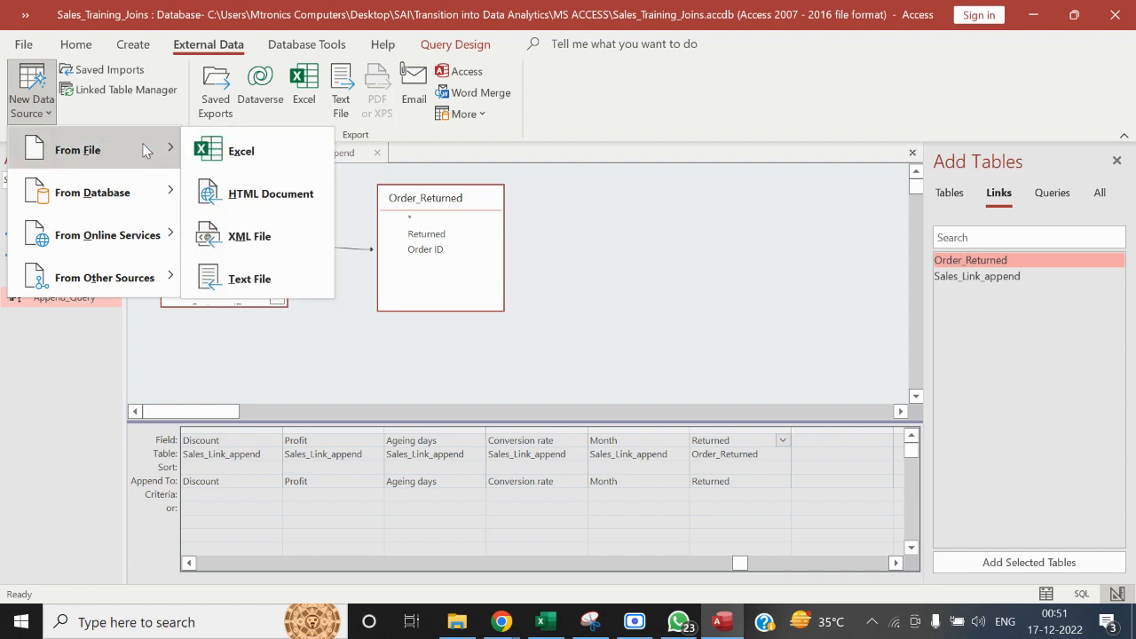
left_click(276, 152)
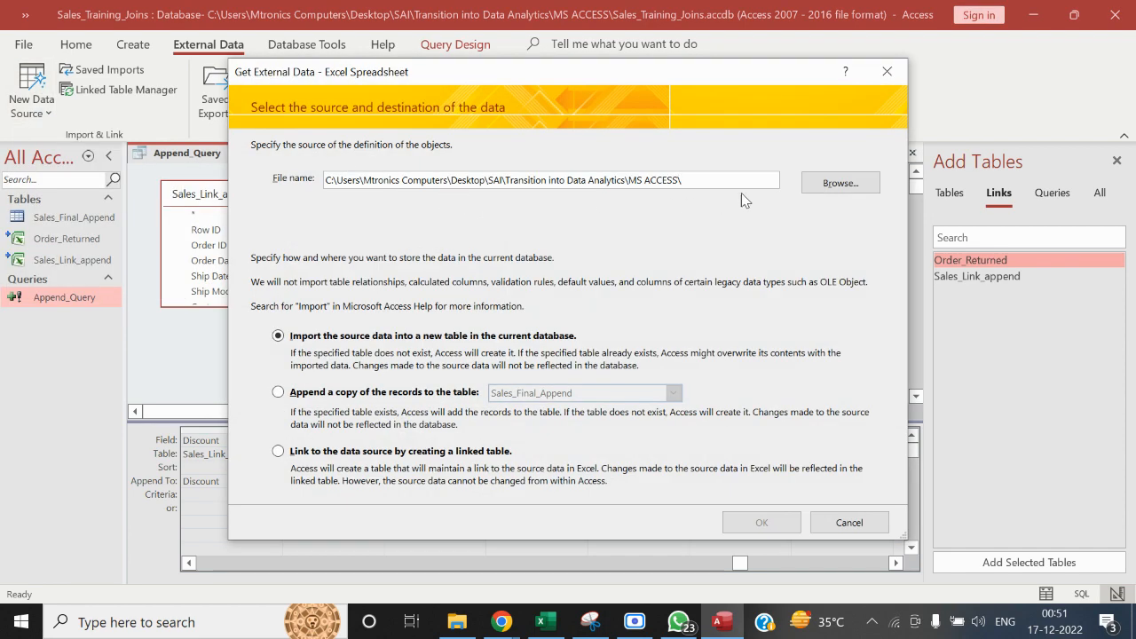
left_click(839, 182)
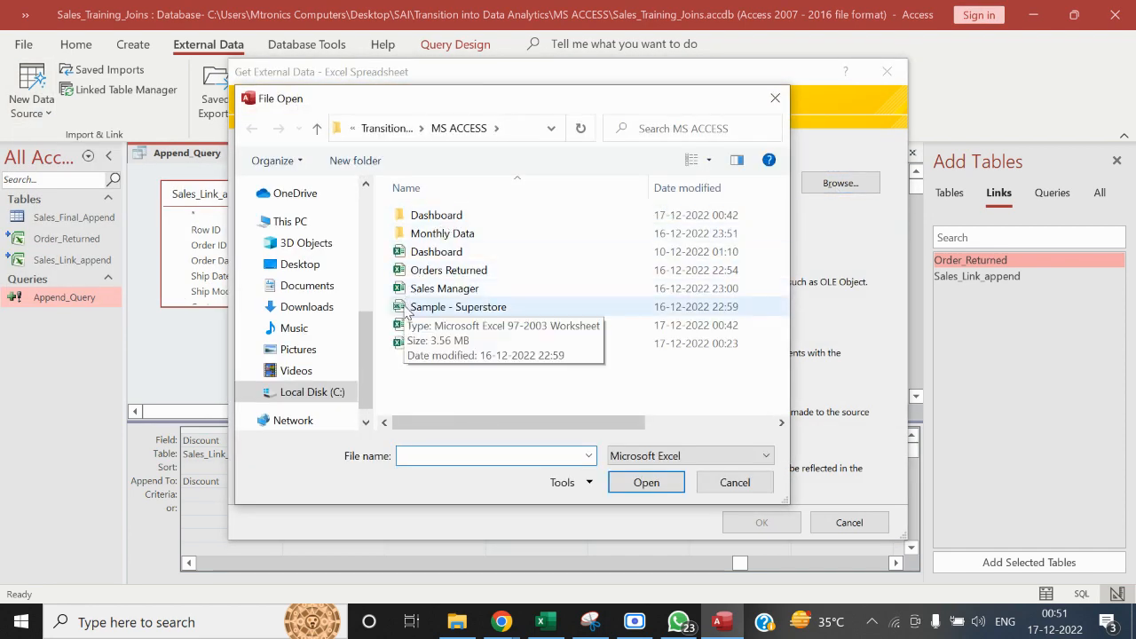
double_click(432, 293)
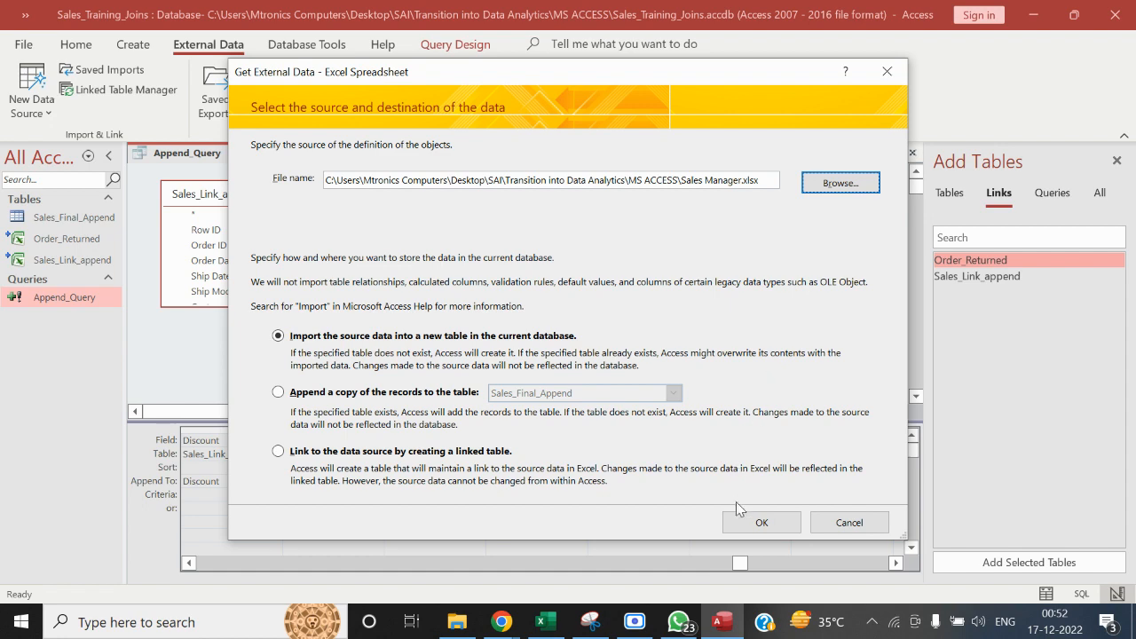
left_click(749, 522)
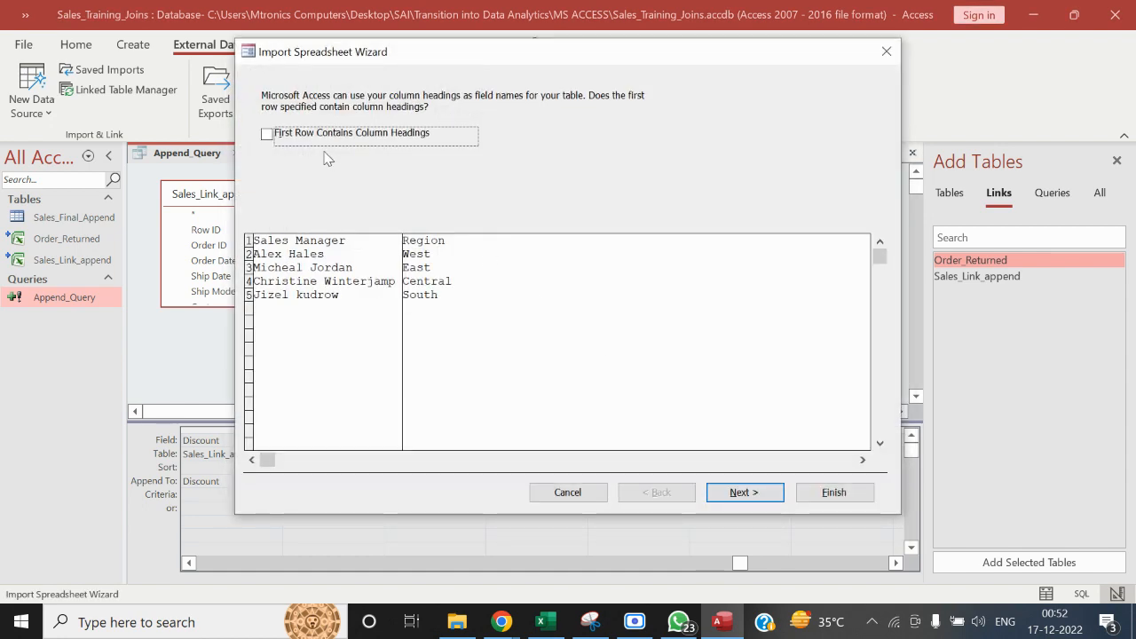
Set the import to use the first row as column headings and to have no primary key
left_click(267, 134)
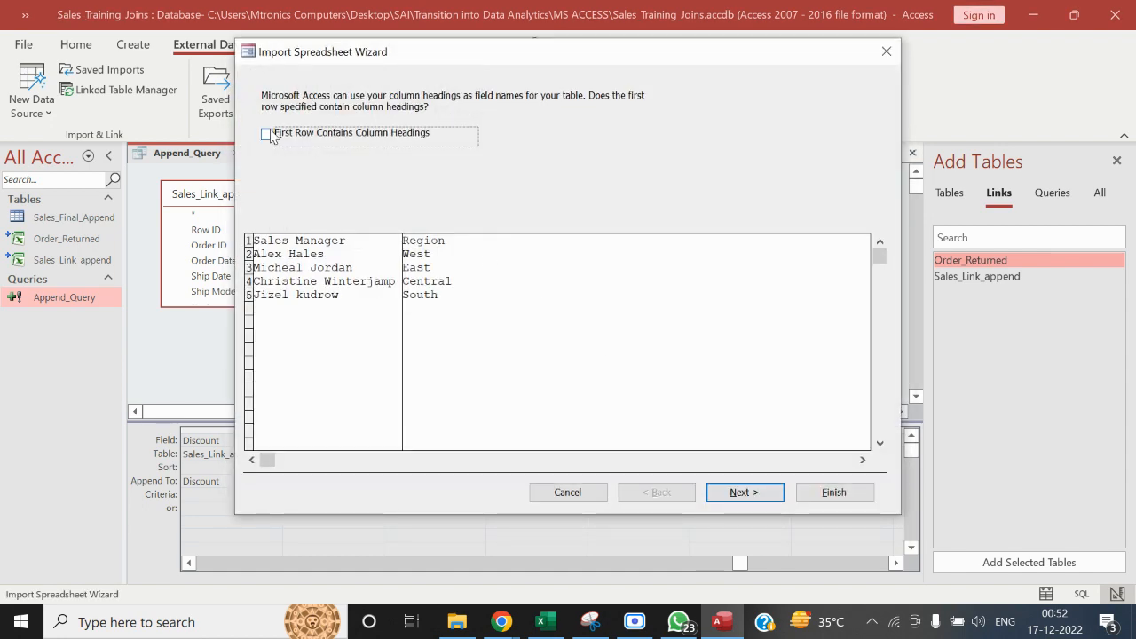
left_click(742, 493)
left_click(743, 494)
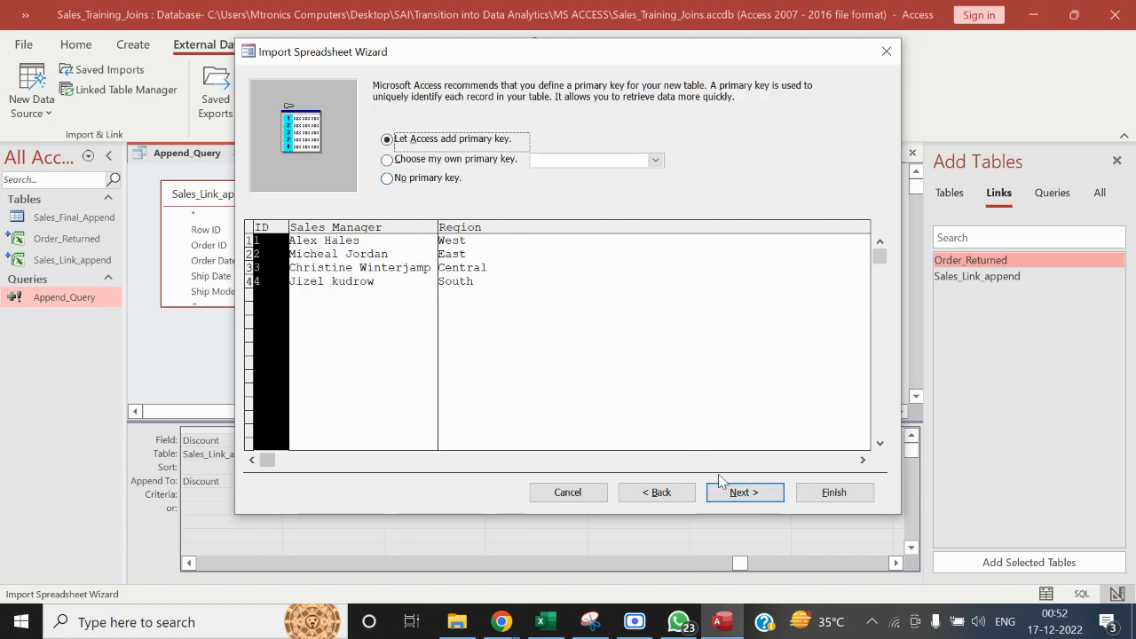
left_click(398, 188)
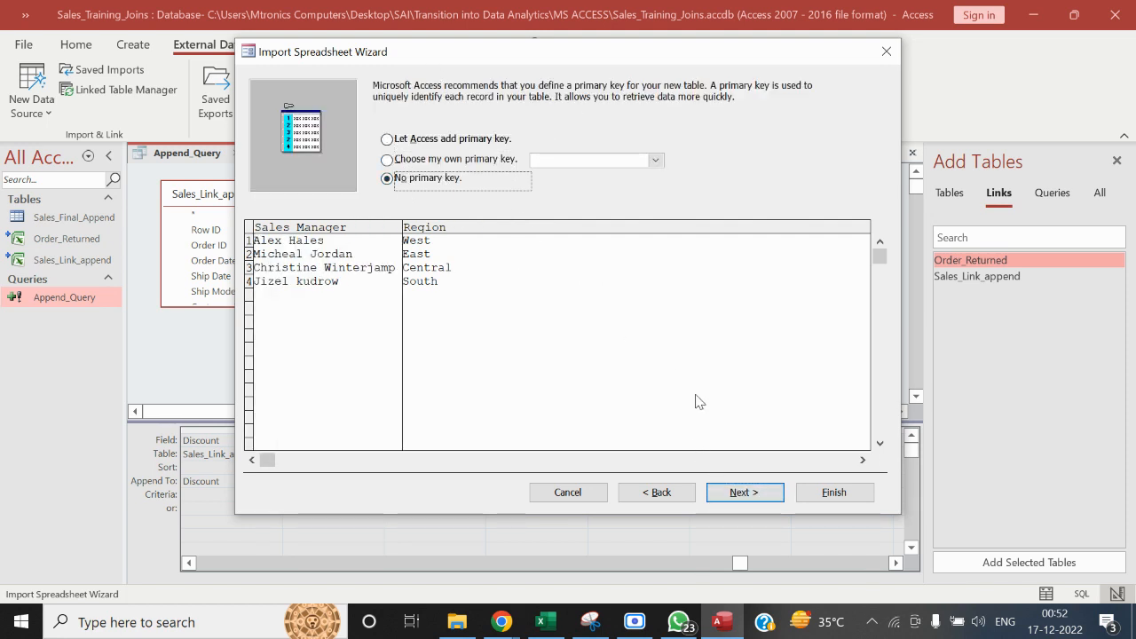
left_click(745, 493)
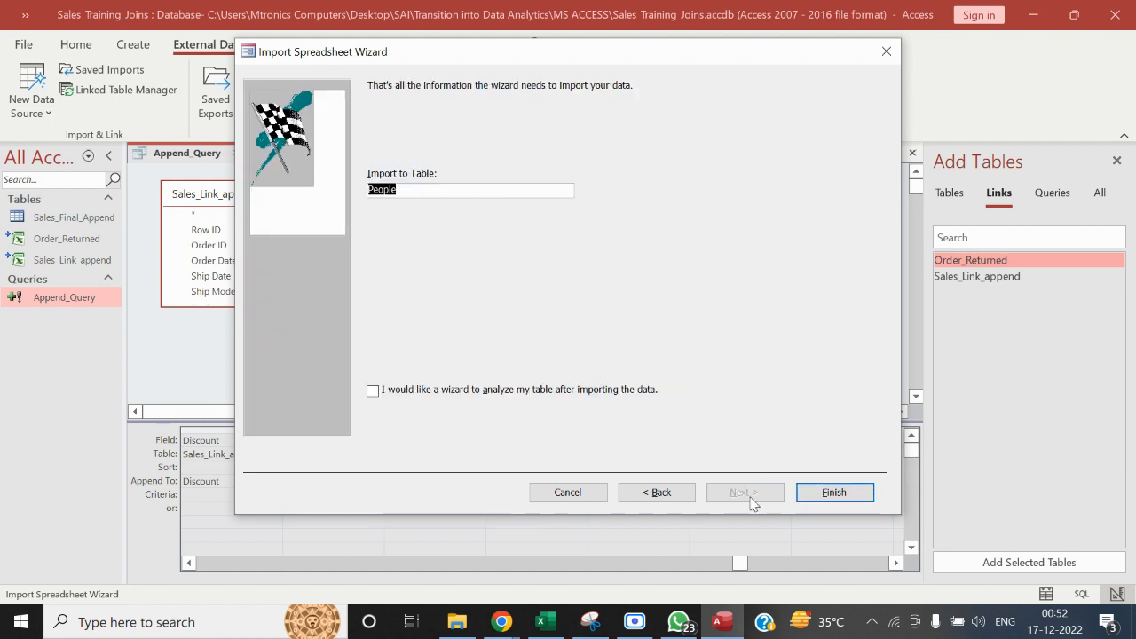
Name the imported table Sales_Manager and finish the import without saving the import steps
type("Sales_Managed")
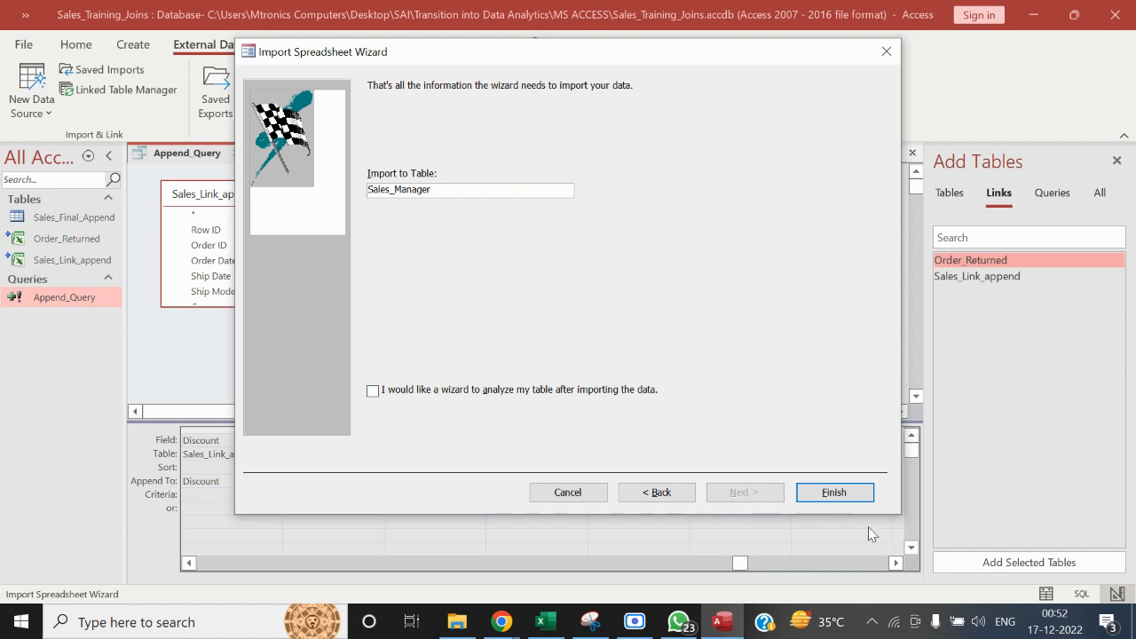
left_click(834, 493)
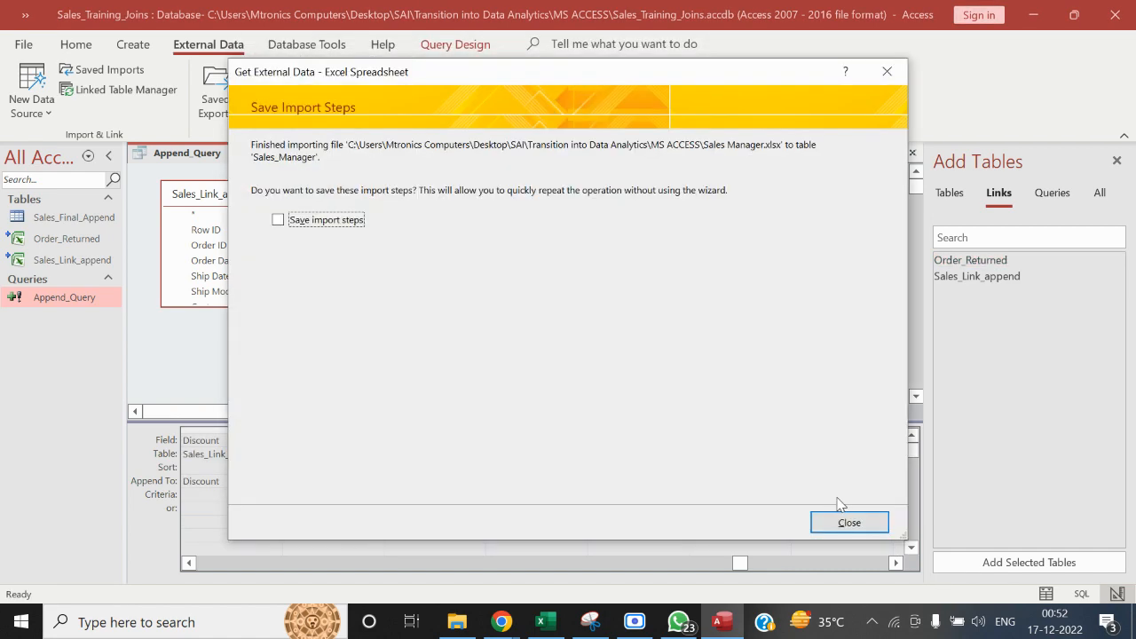
left_click(846, 523)
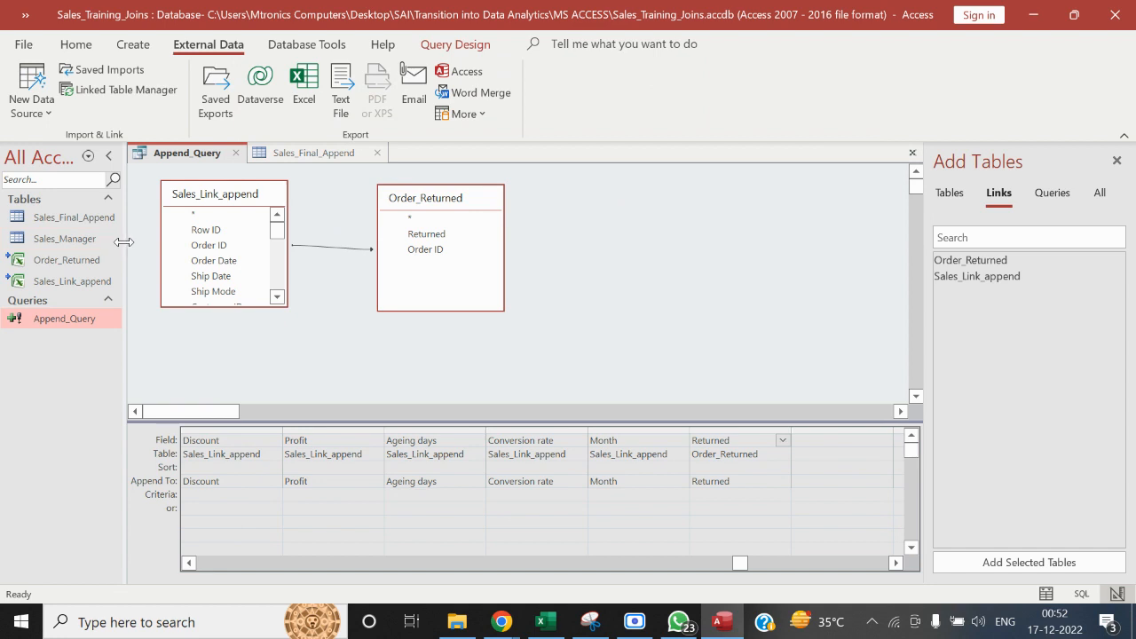
Add the Sales_Manager table to Append_Query and join its Region field to Region in Sales_Link_append
left_click_drag(74, 241, 628, 204)
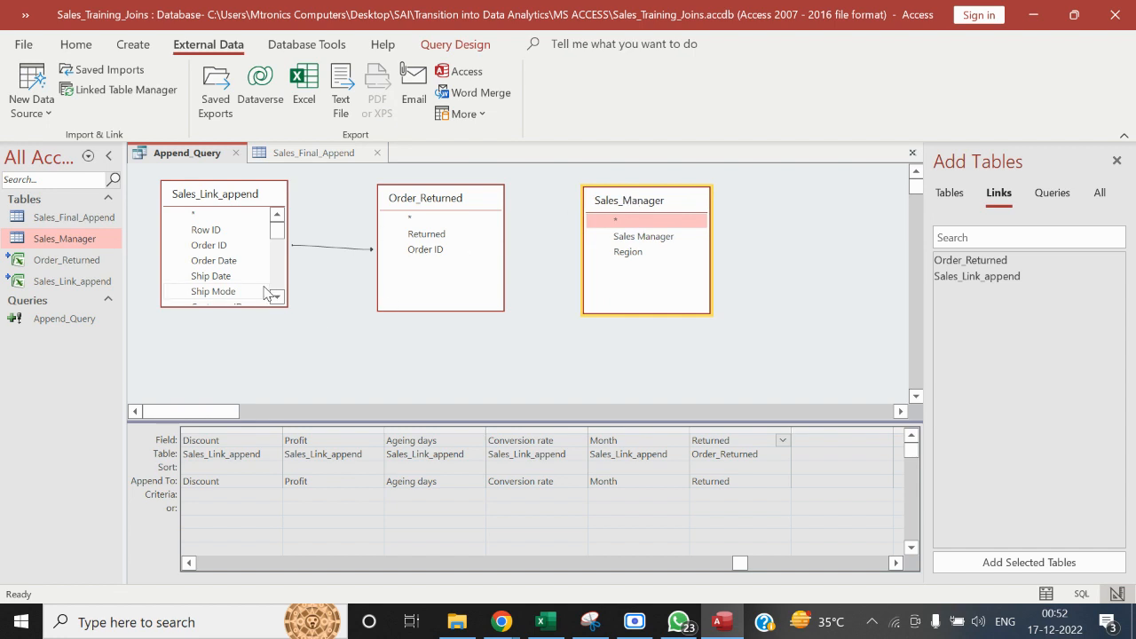
left_click(628, 254)
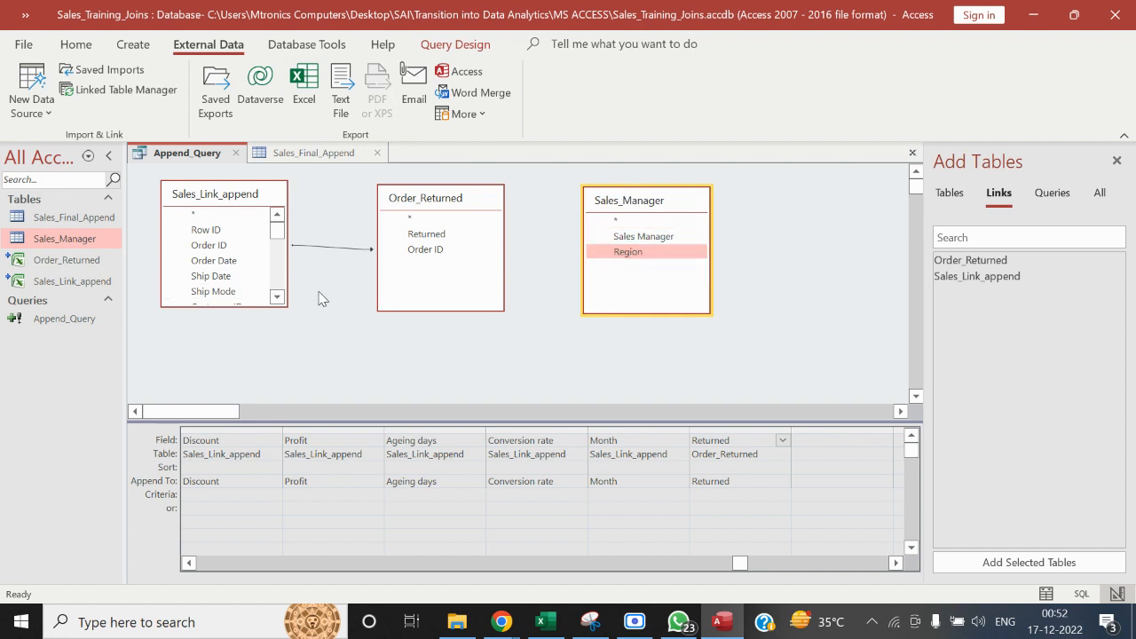
left_click(278, 298)
left_click(277, 299)
left_click(278, 298)
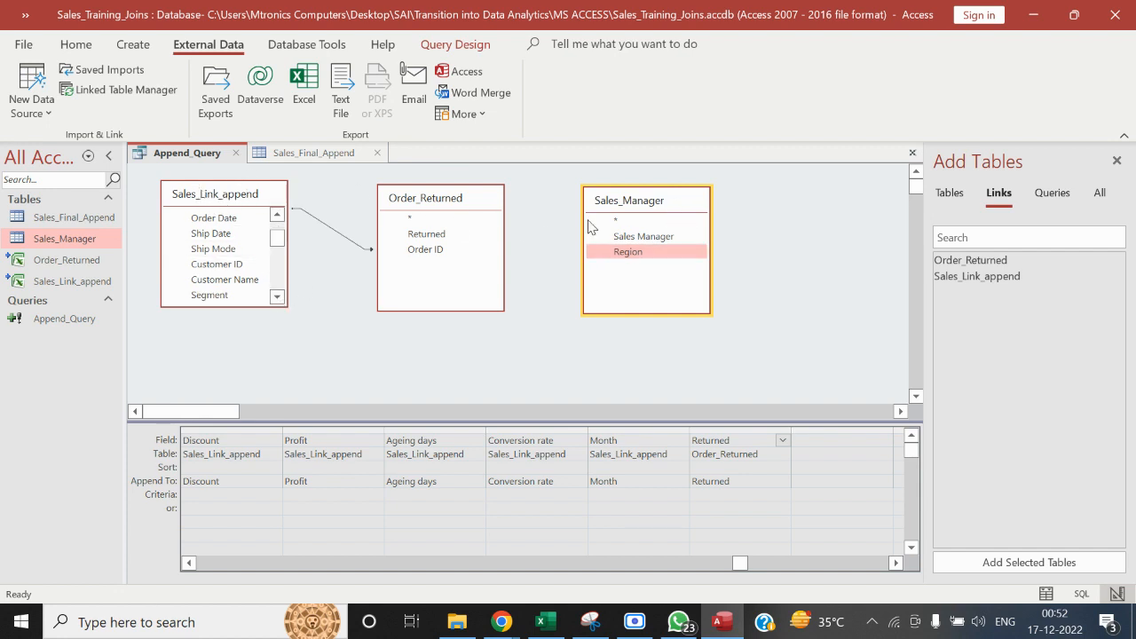
left_click(277, 298)
left_click(276, 298)
left_click(276, 297)
left_click(277, 298)
left_click(277, 297)
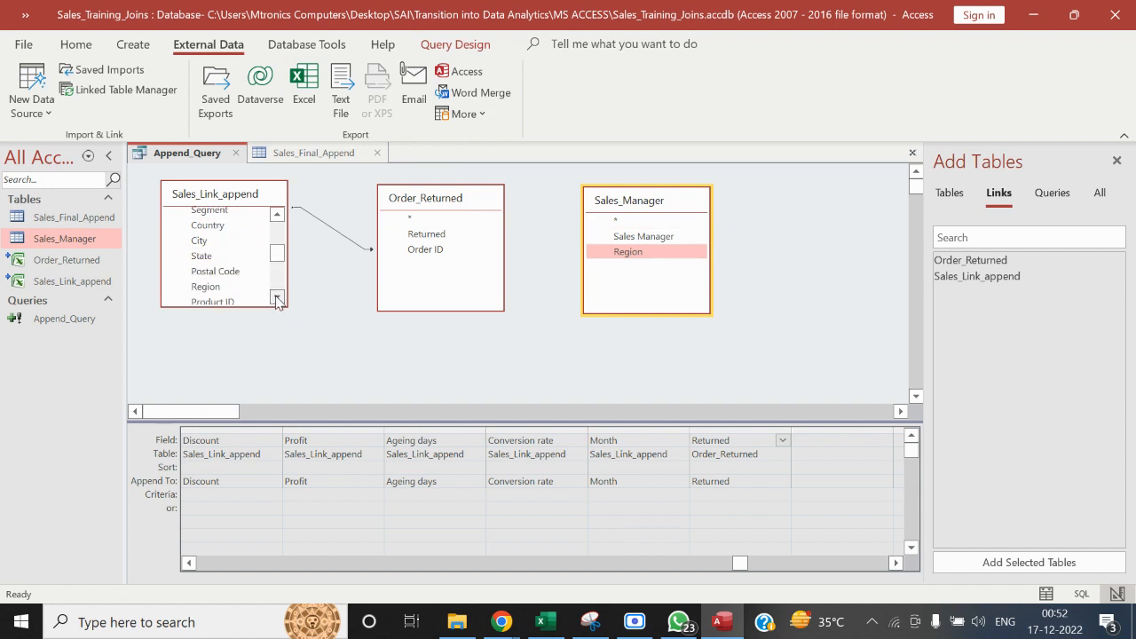
left_click(277, 297)
left_click_drag(229, 274, 627, 253)
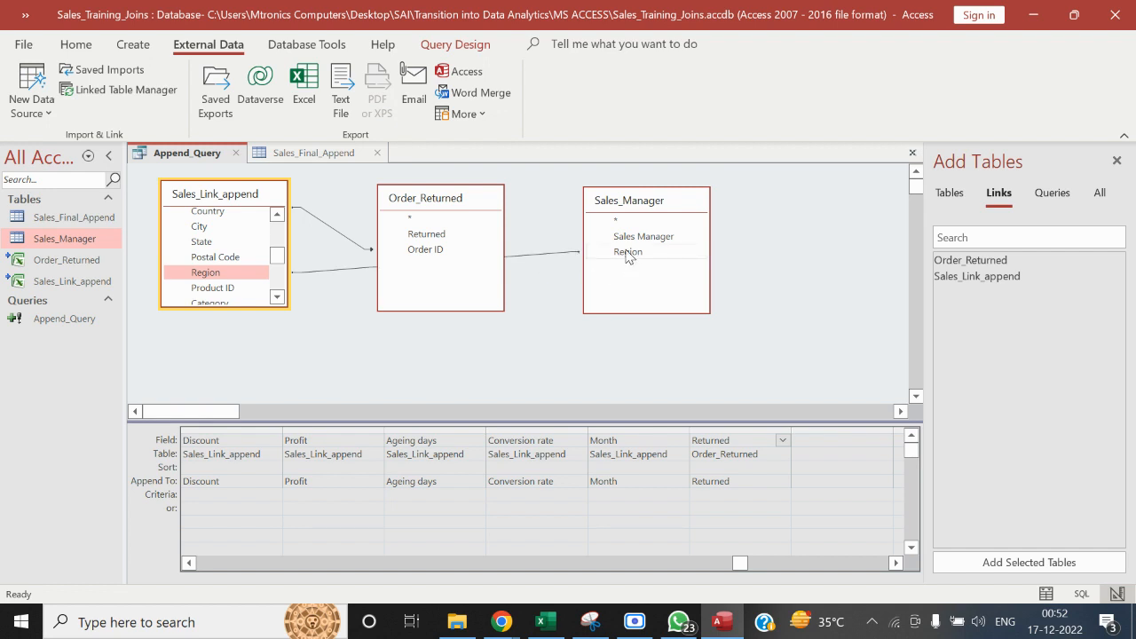
Spread out the query's tables and set the Region join to include all Sales_Link_append records and only matching Sales_Manager records
left_click_drag(468, 201, 465, 172)
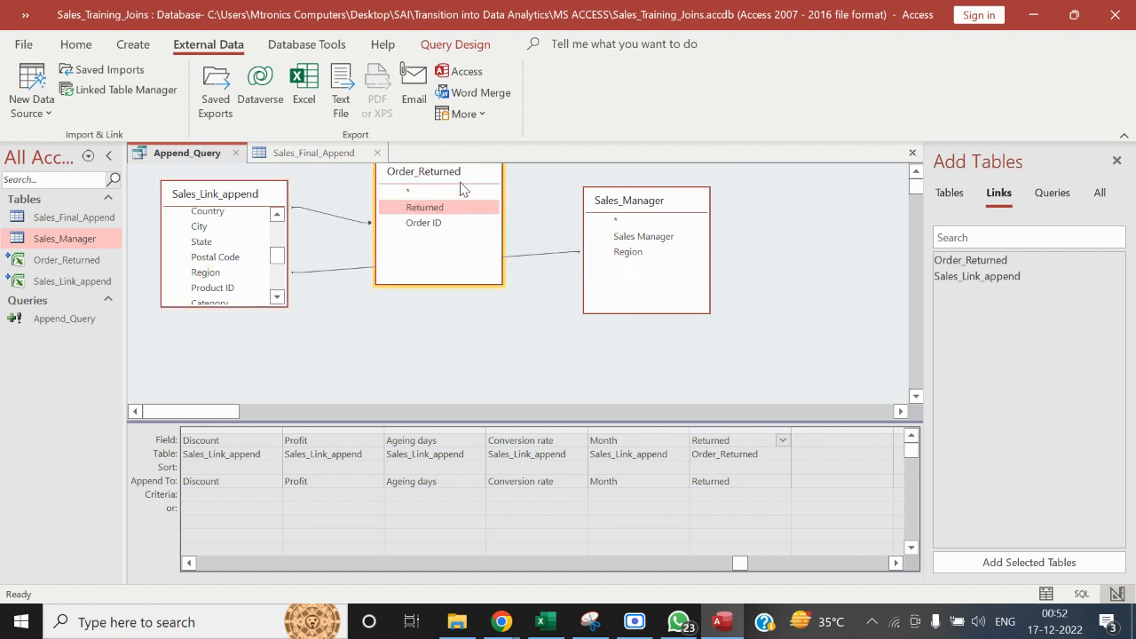
left_click_drag(237, 201, 242, 277)
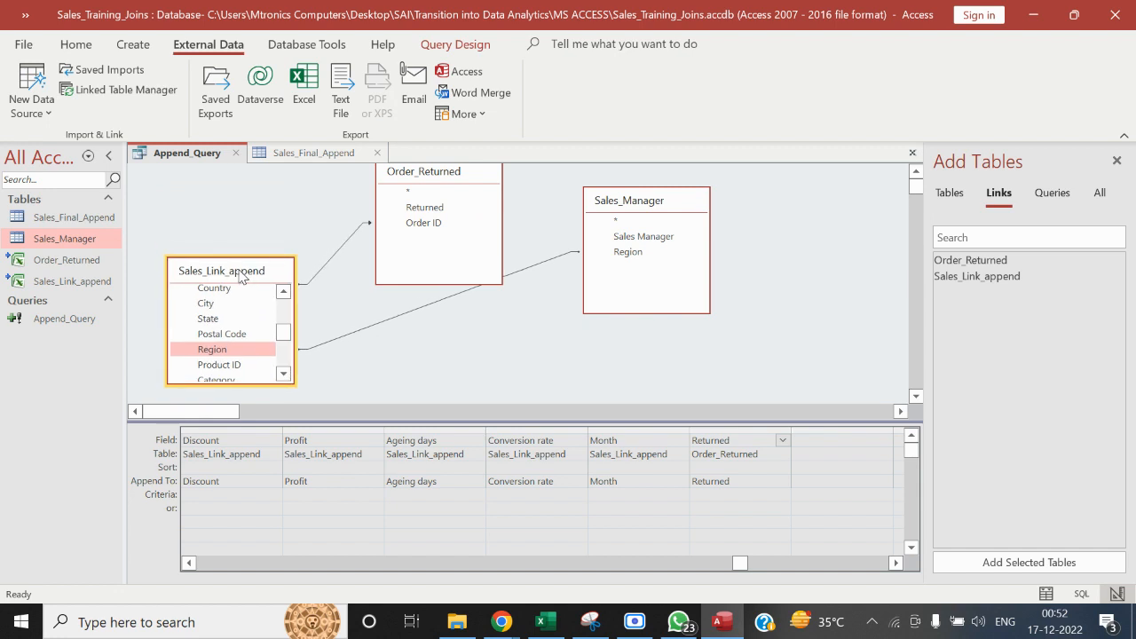
left_click_drag(670, 202, 713, 240)
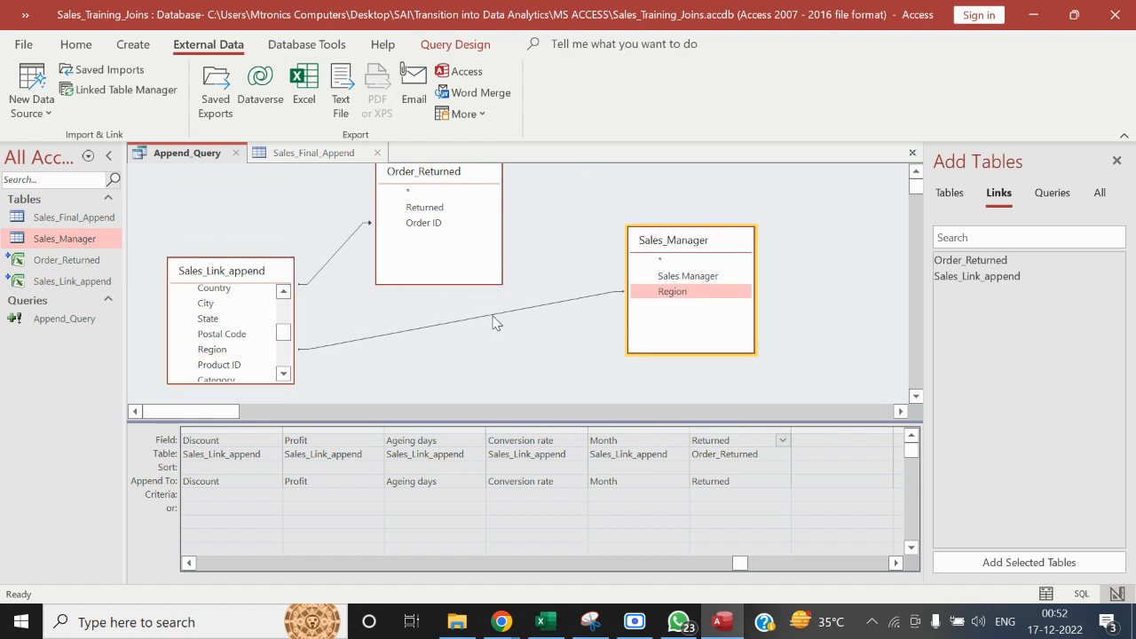
left_click(494, 317)
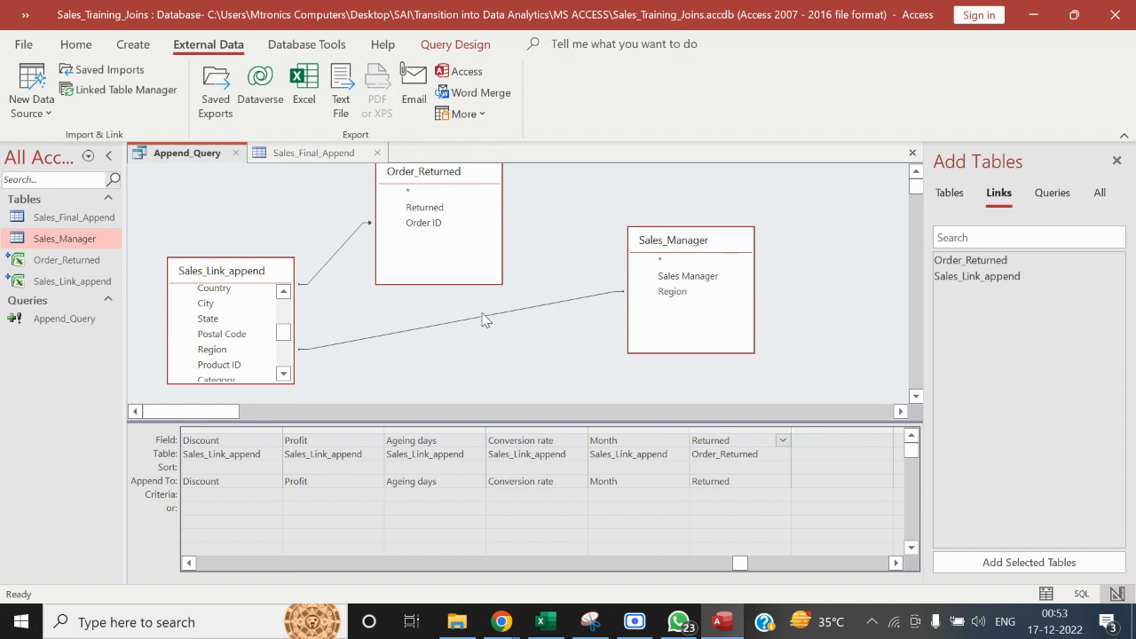
double_click(483, 315)
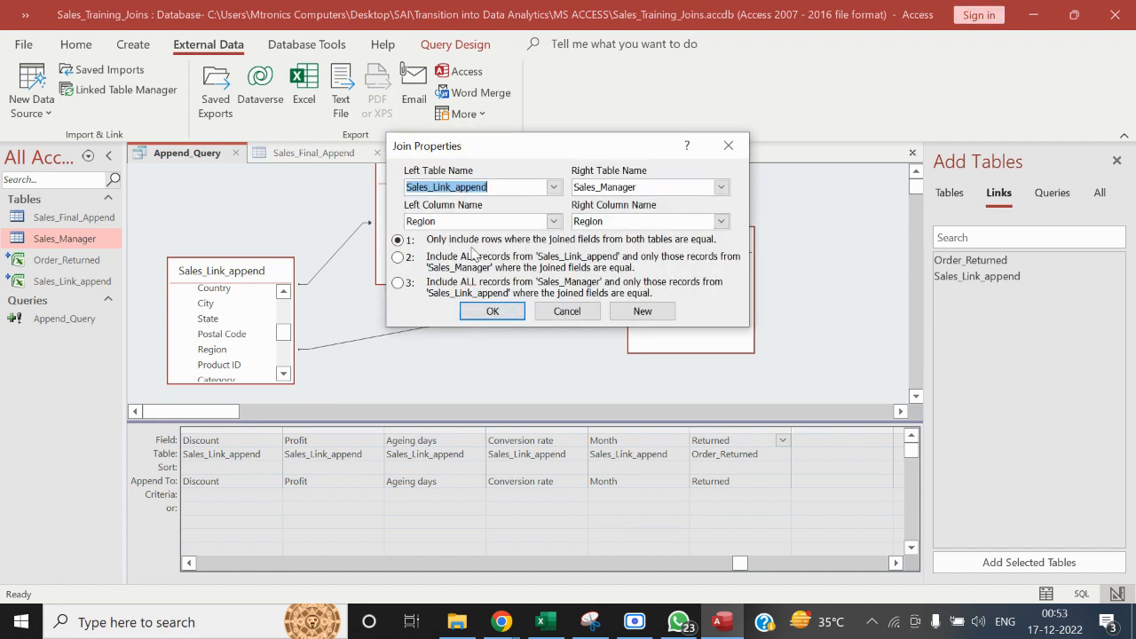
left_click(397, 261)
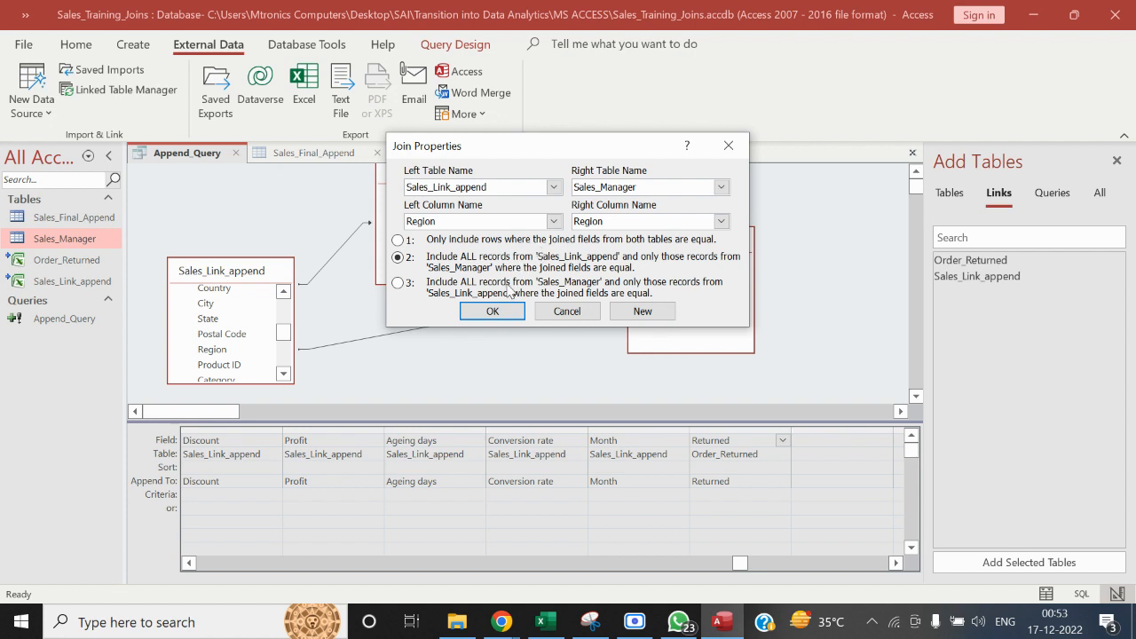
left_click(487, 312)
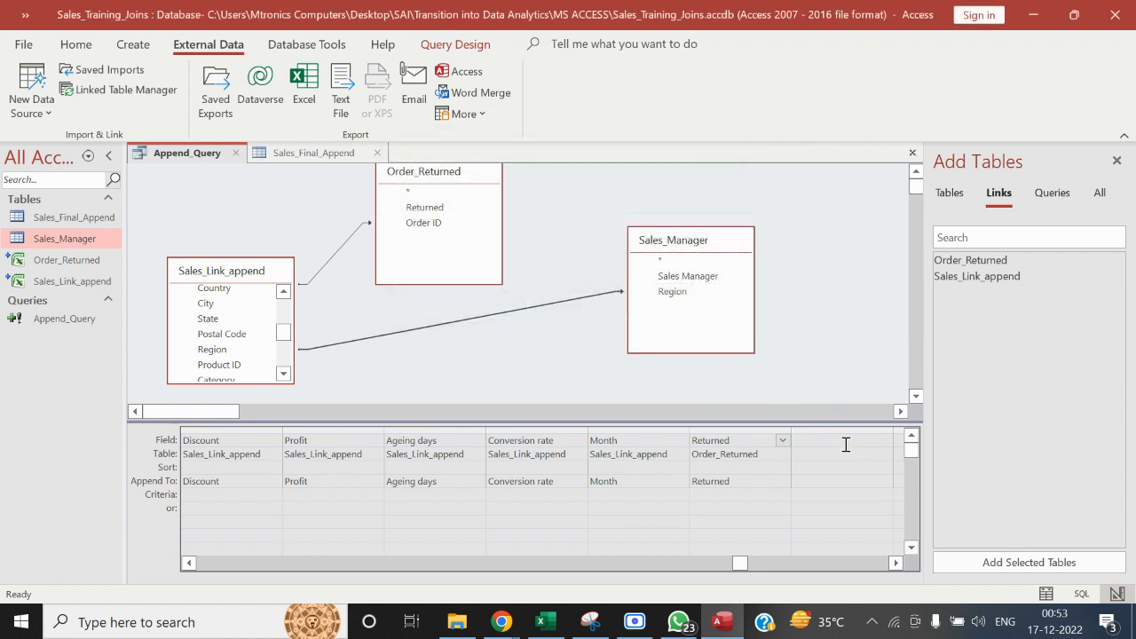
Add the Sales Manager field from Sales_Manager to the query's output and close the open Sales_Final_Append table
double_click(701, 277)
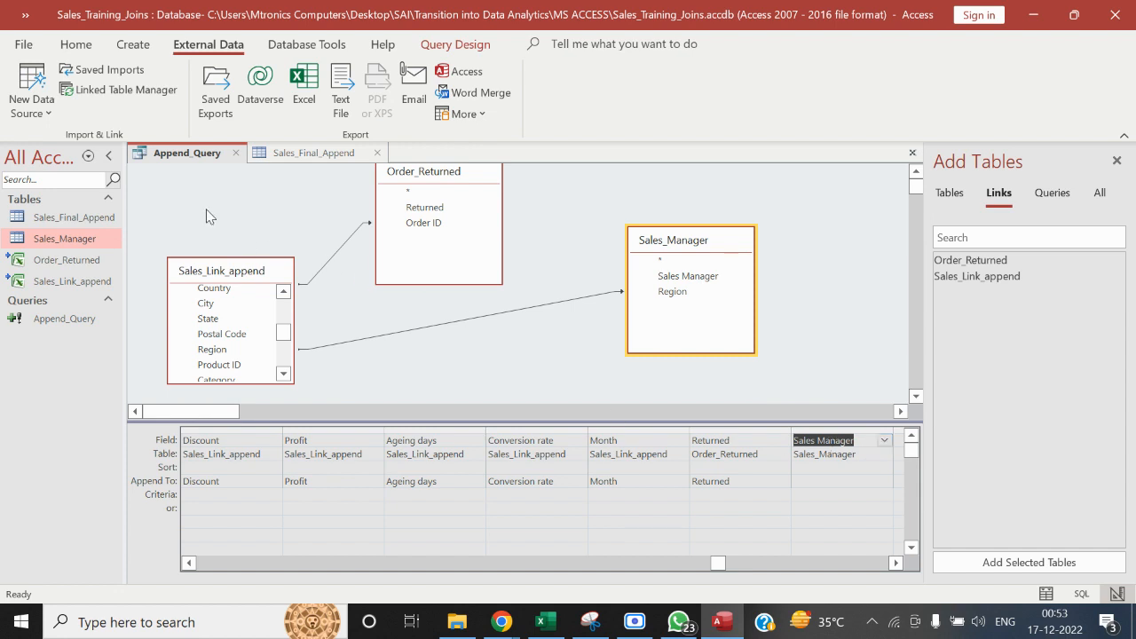
left_click(86, 220)
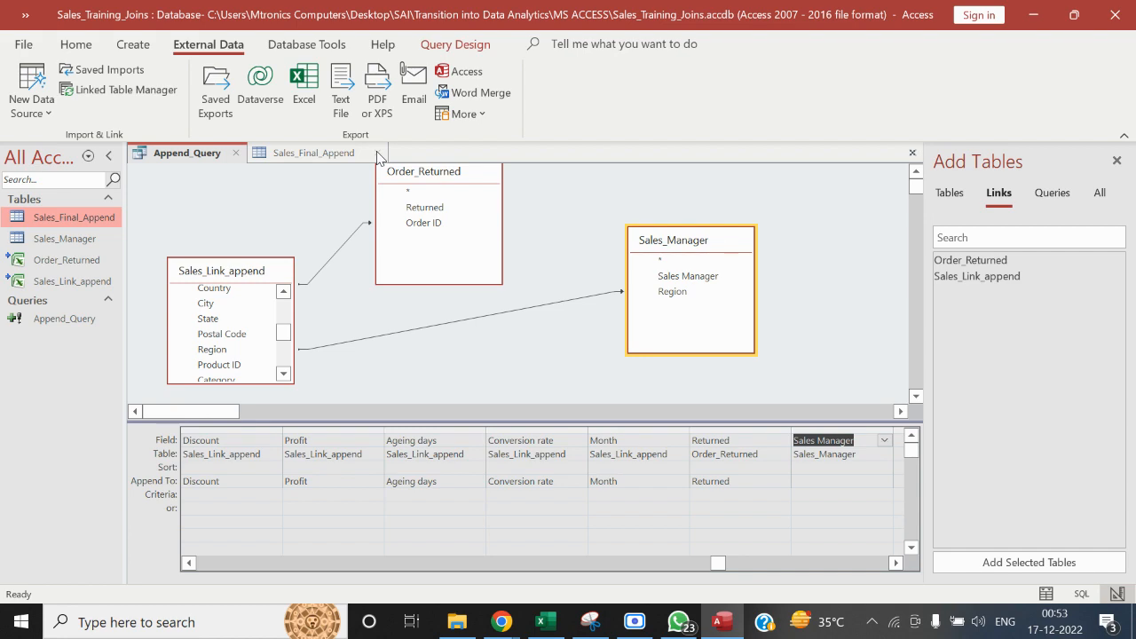
left_click(377, 157)
left_click(586, 365)
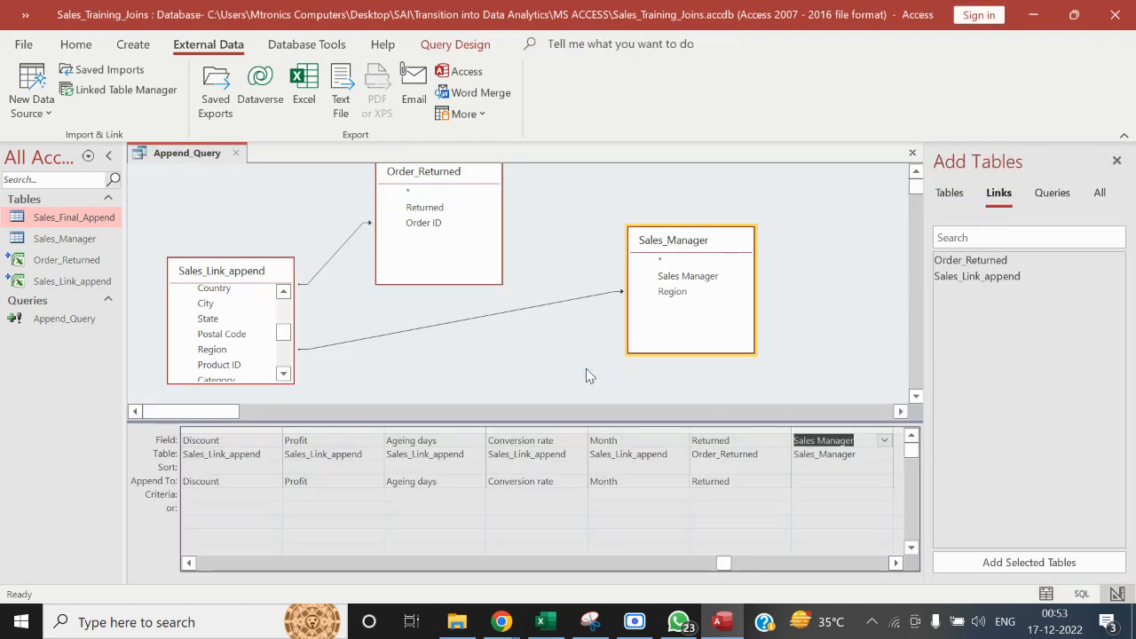
Turn the query into a Make Table query targeting Sales_Final_Append in the current database, and run it to replace the existing table
left_click(450, 51)
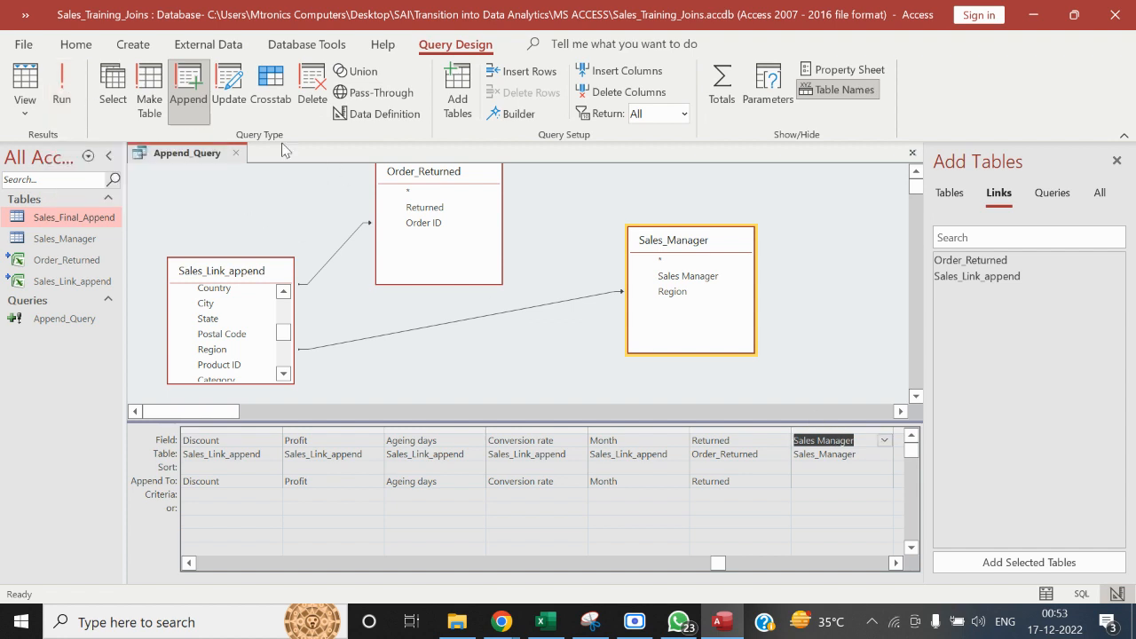
left_click(156, 89)
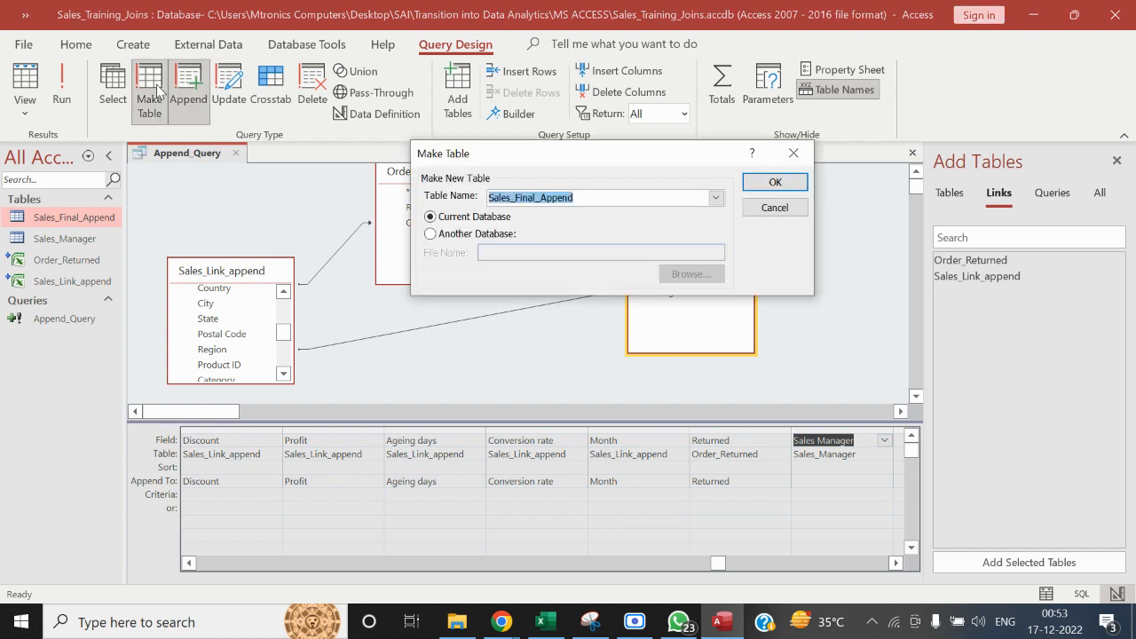
left_click(622, 199)
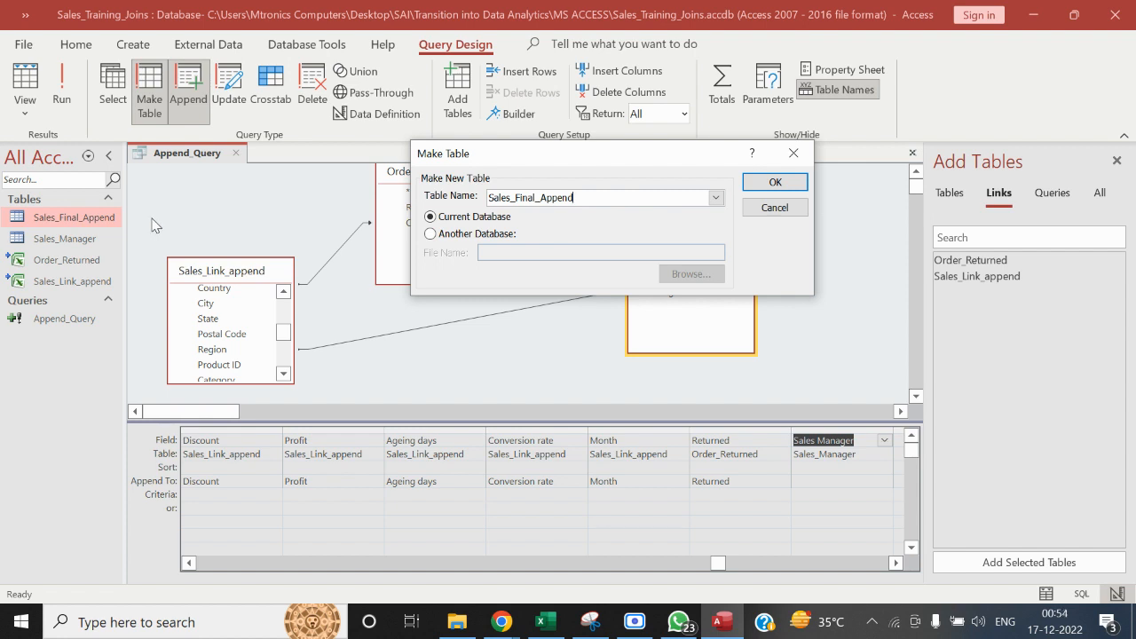
left_click(771, 188)
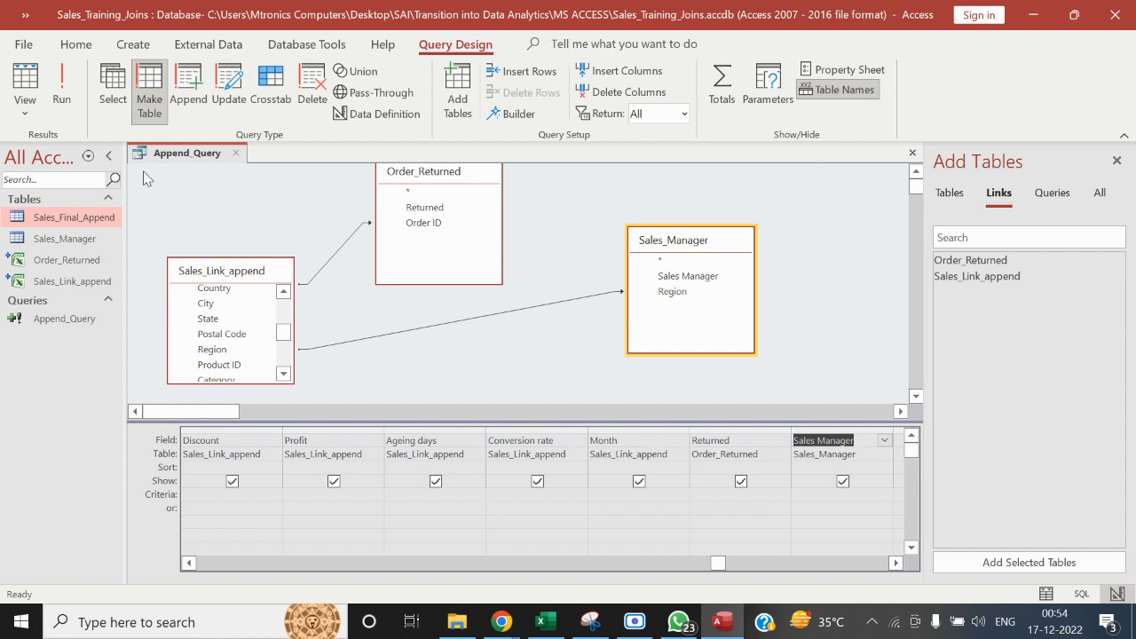
left_click(62, 89)
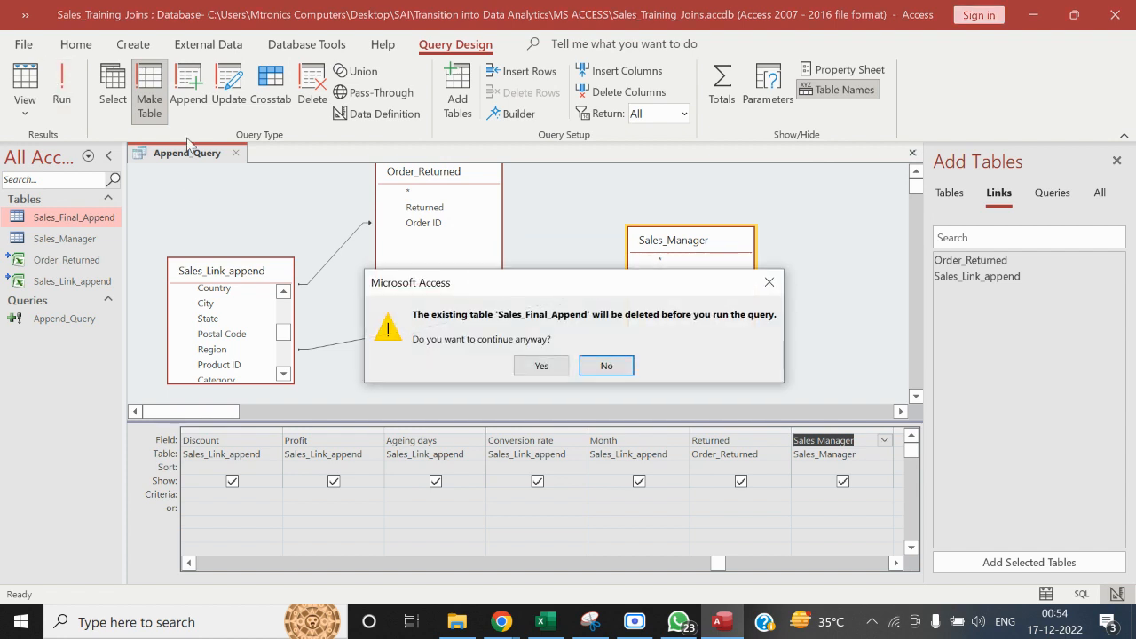
left_click(526, 371)
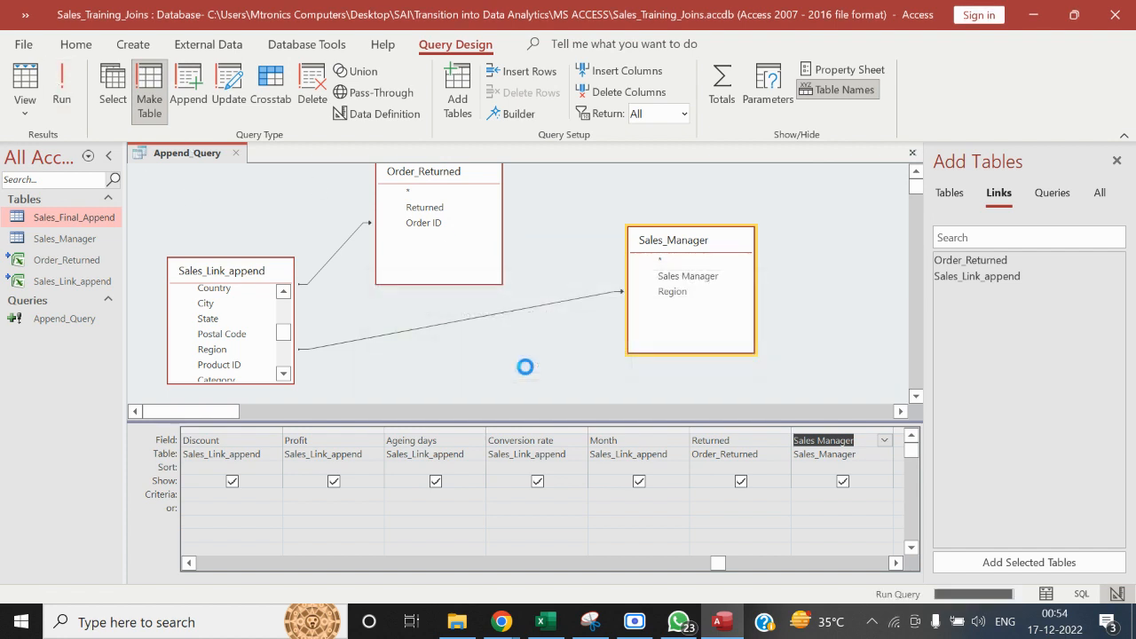
left_click(537, 373)
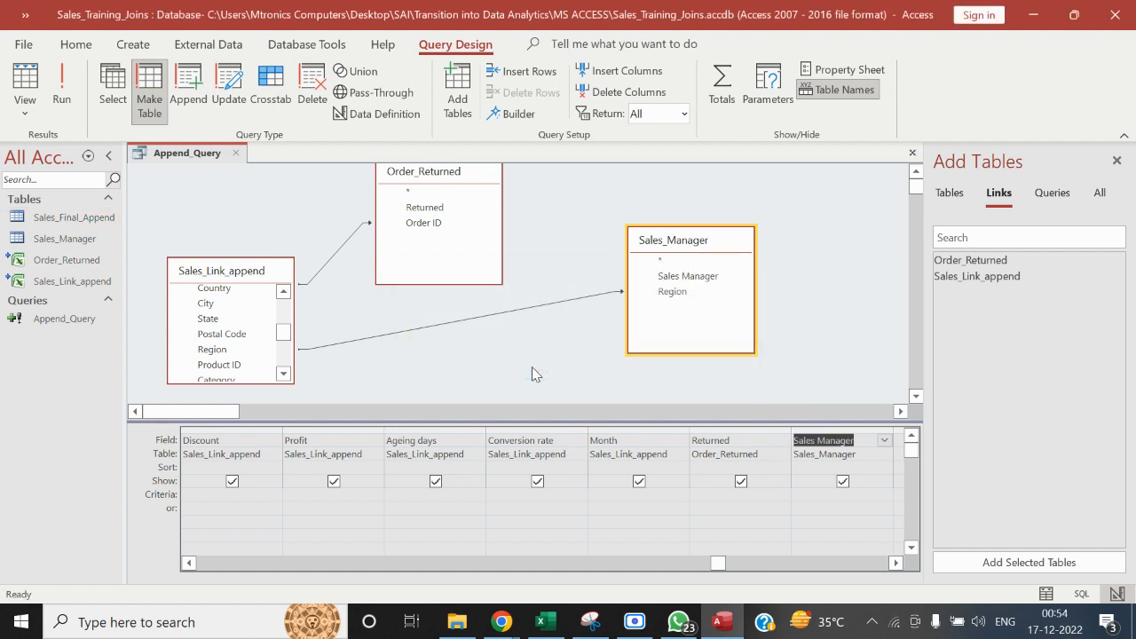
Change the query back to an Append query targeting Sales_Final_Append, then save and close Append_Query
left_click(188, 82)
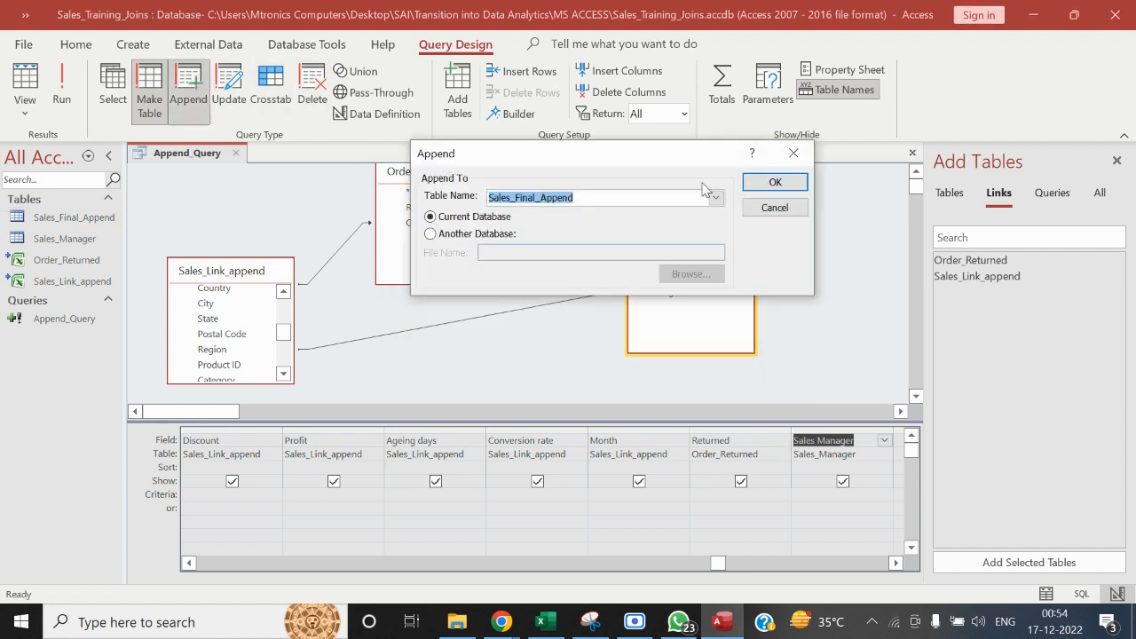
left_click(754, 184)
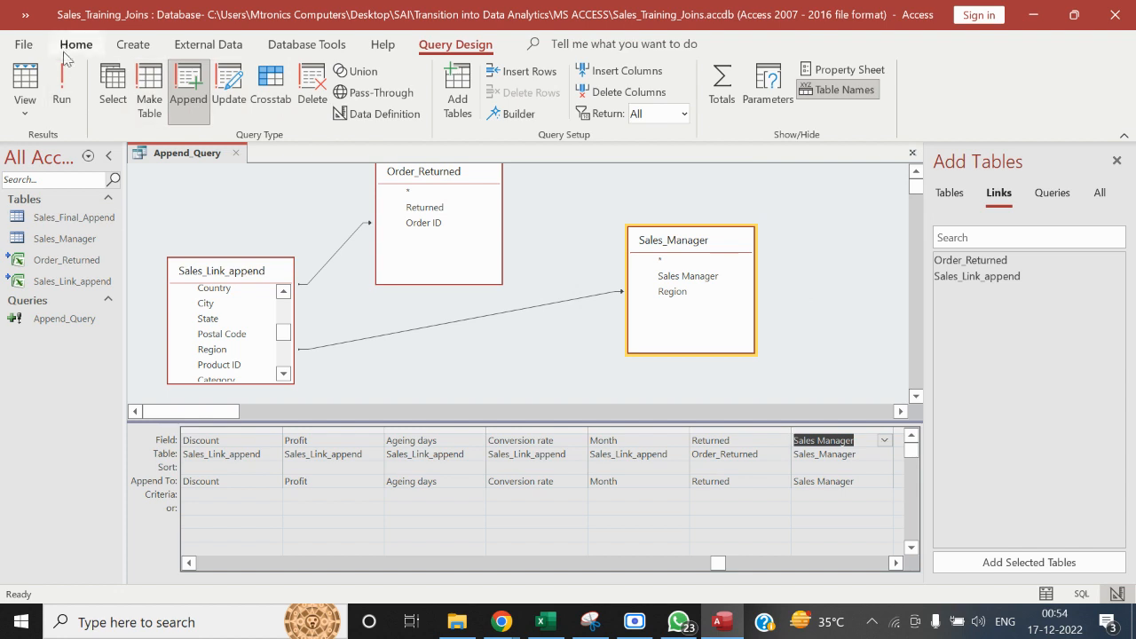
right_click(187, 153)
left_click(202, 161)
left_click(233, 151)
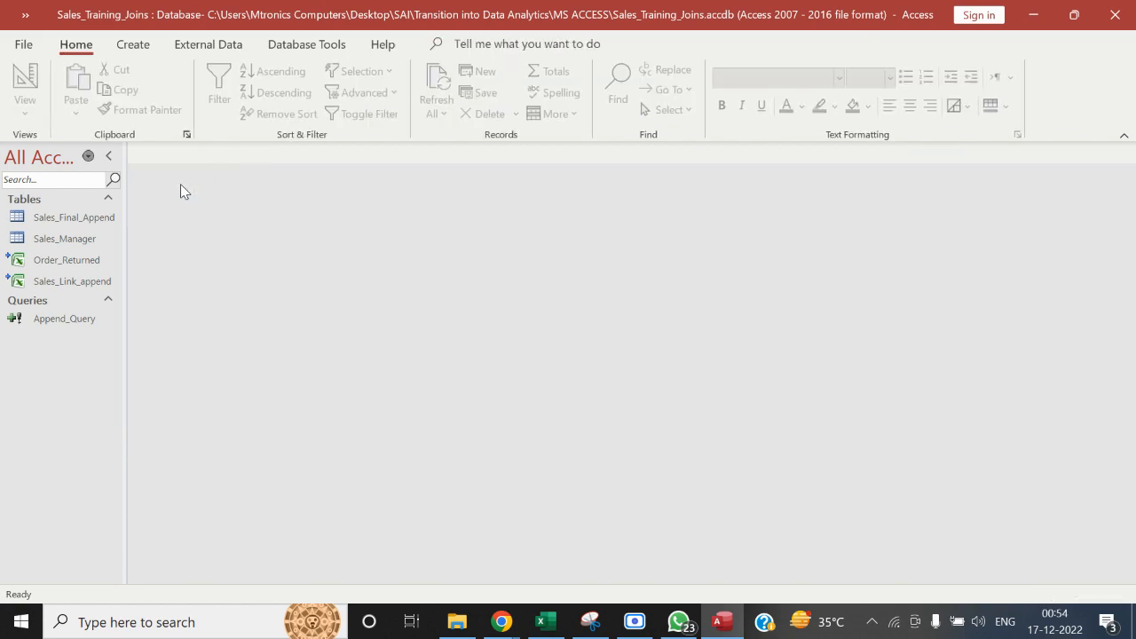
Open Sales_Final_Append and check its Sales Manager column against the manager and region pairs in the Sales Manager workbook in Excel
double_click(76, 214)
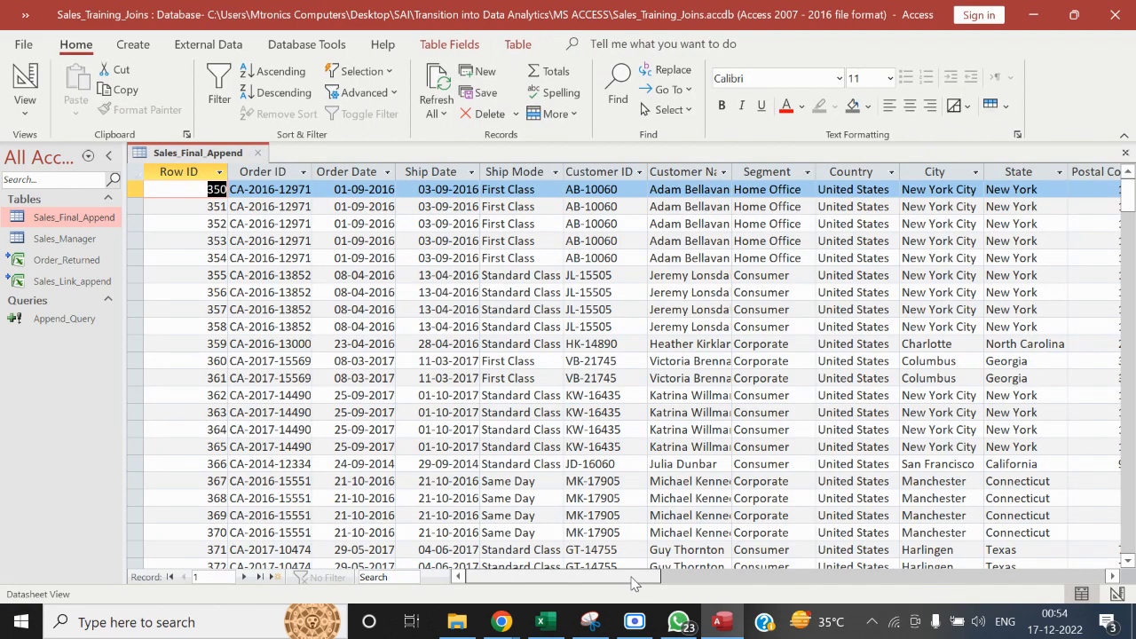
left_click_drag(625, 576, 927, 596)
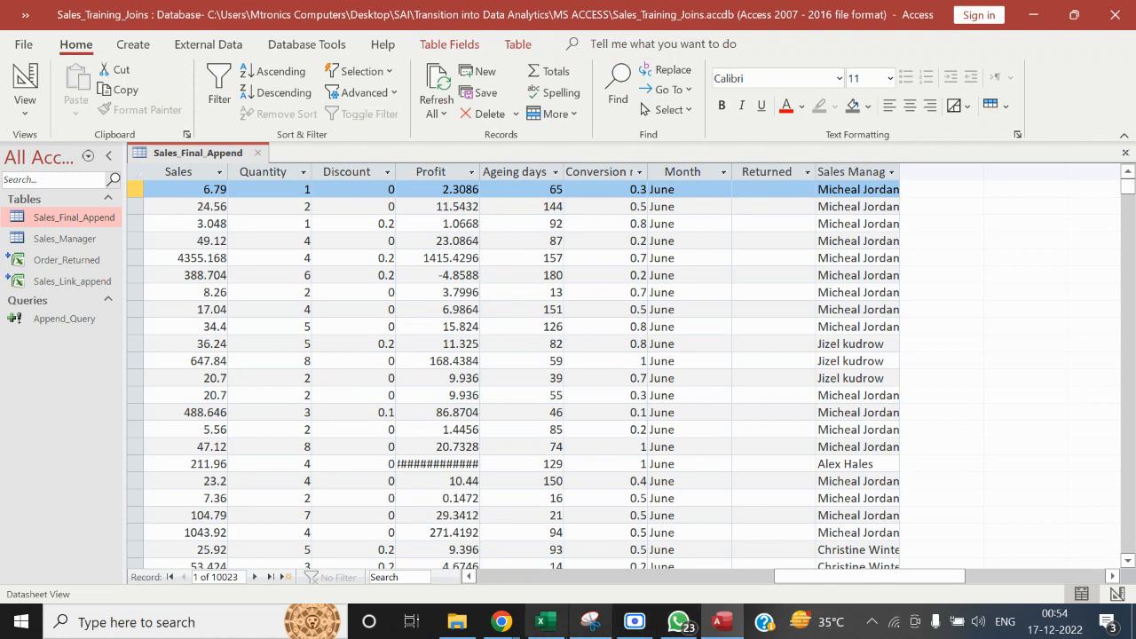
left_click(541, 621)
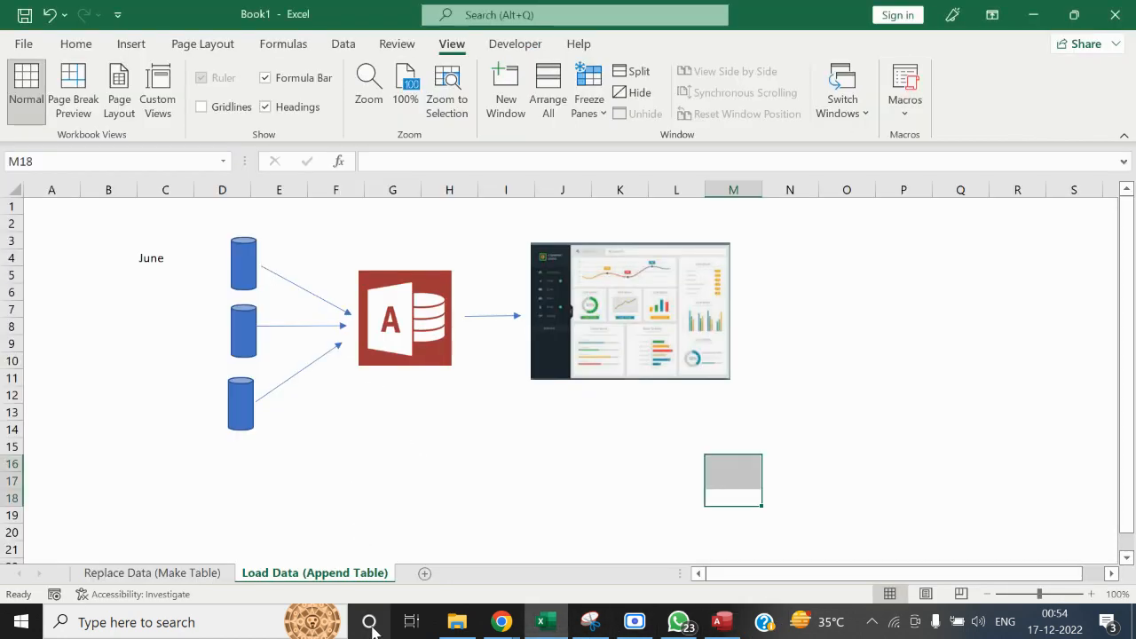
left_click(457, 621)
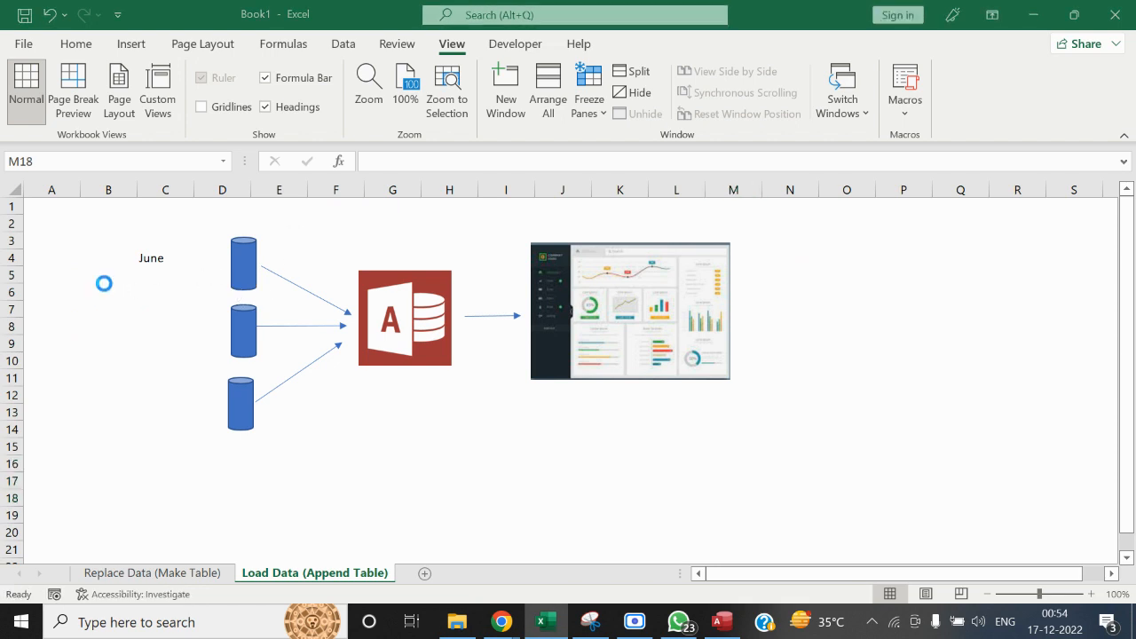
left_click(183, 228)
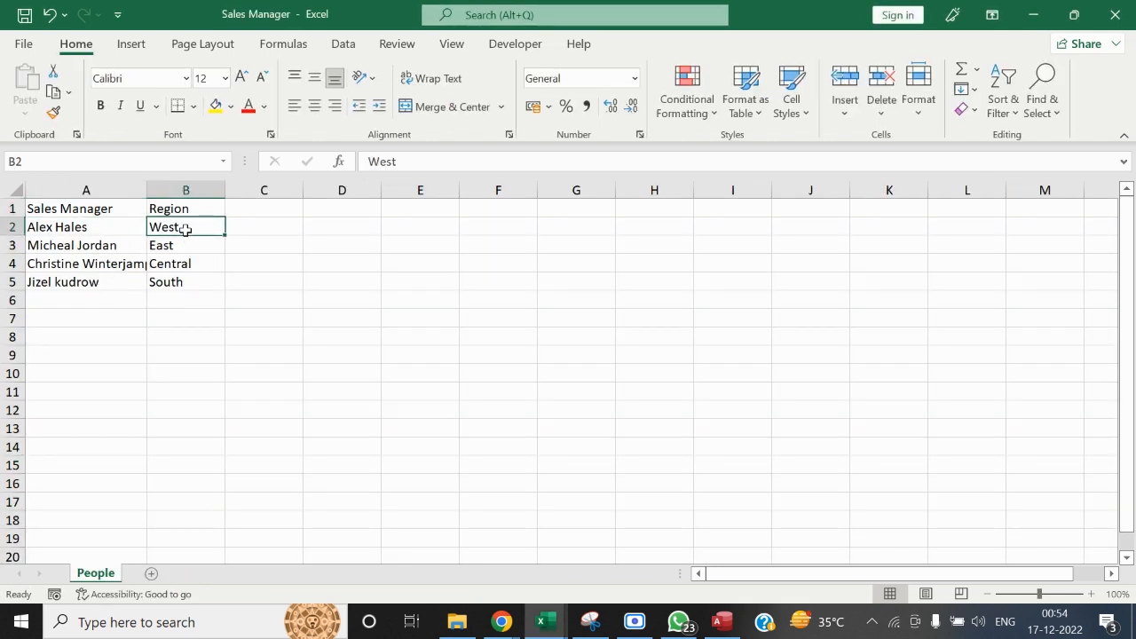
left_click(93, 229)
left_click(187, 244)
left_click(78, 248)
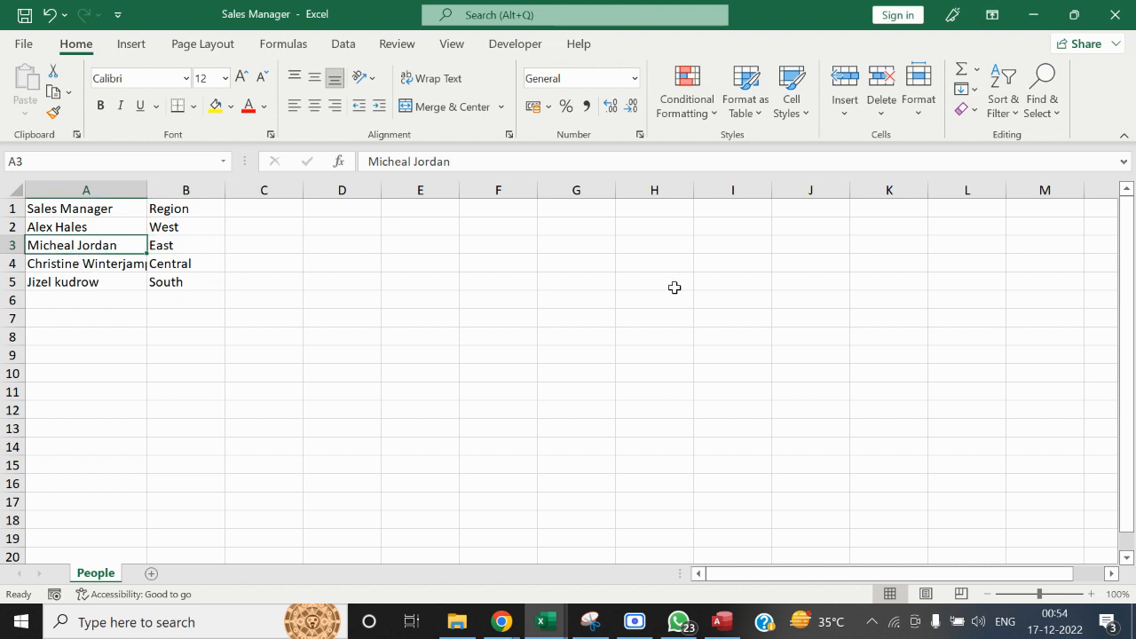
Close the Sales Manager workbook, return to Access to close Sales_Final_Append, and widen the list of database objects
left_click(1115, 14)
key("alt+Tab")
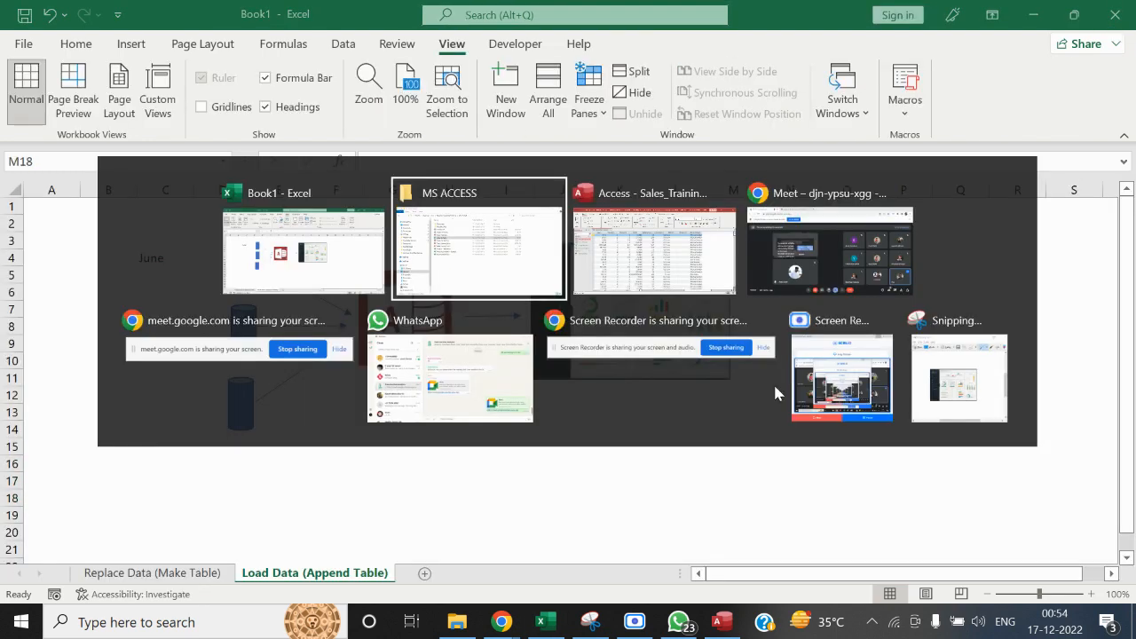
key("alt+Tab")
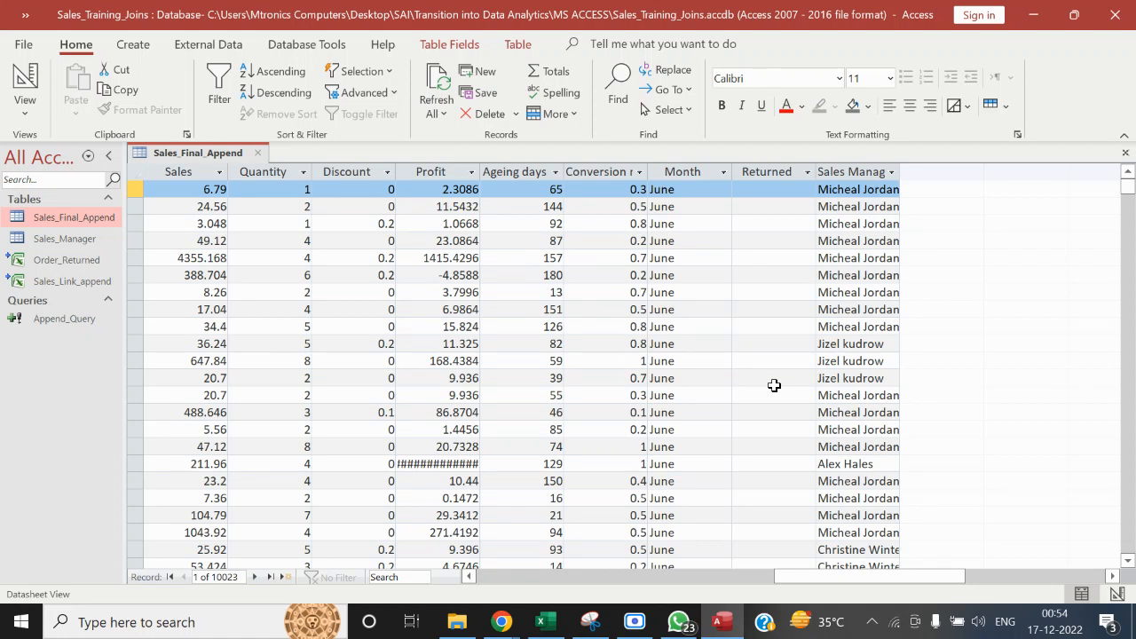
left_click(259, 153)
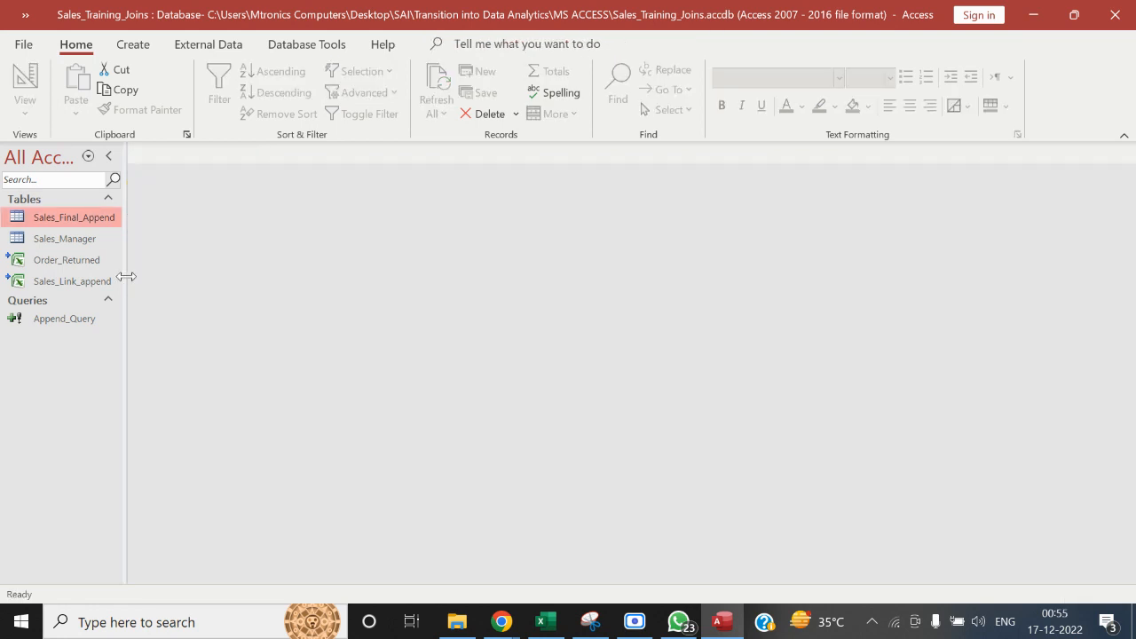
left_click_drag(127, 274, 185, 278)
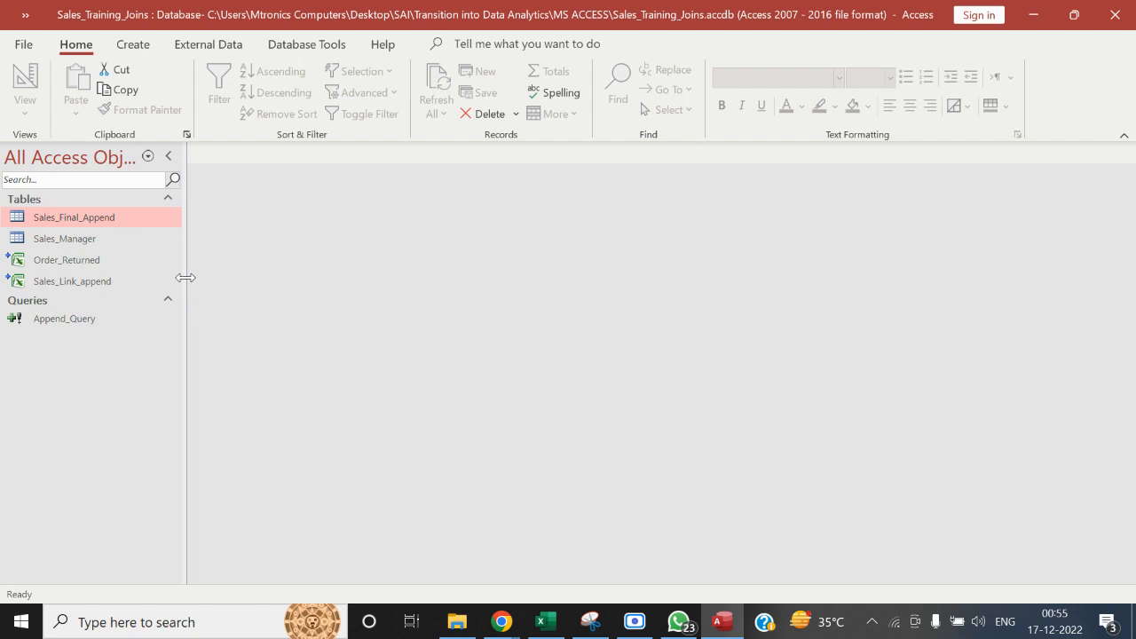
Open Append_Query in Design View and rearrange the Order_Returned and Sales_Manager tables in the join diagram
right_click(84, 319)
left_click(141, 351)
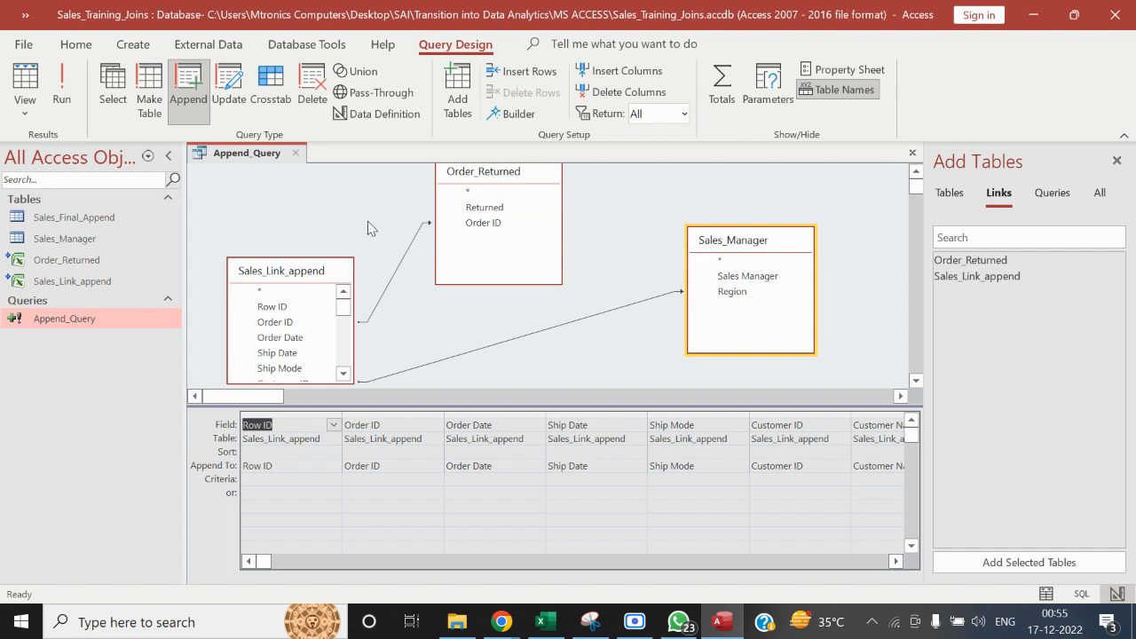
left_click_drag(509, 183, 516, 192)
left_click(770, 245)
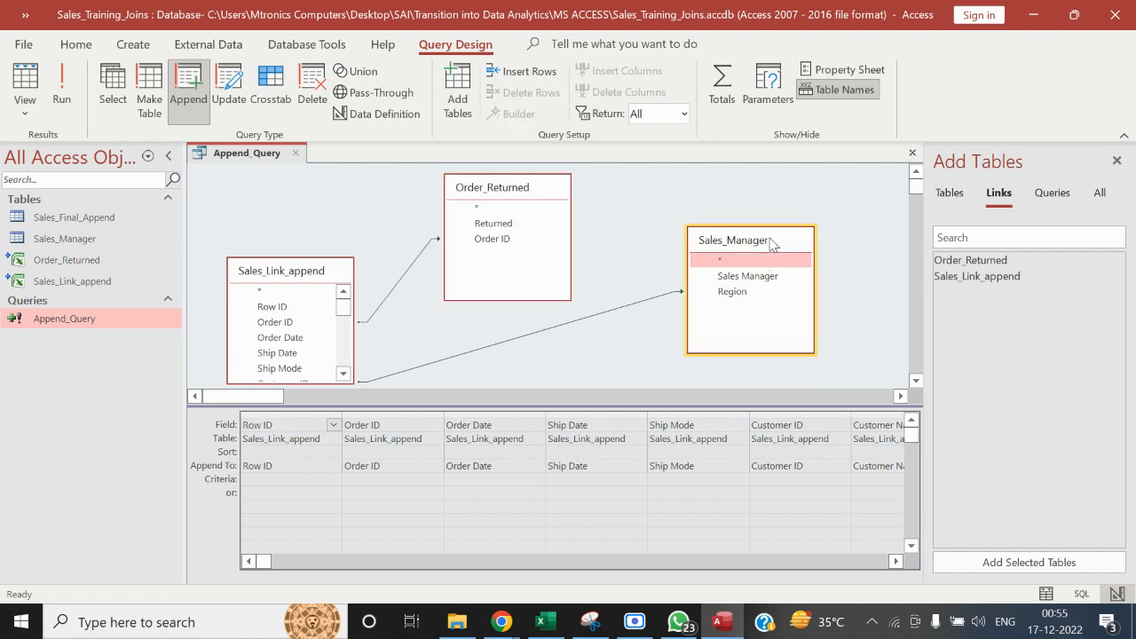
left_click_drag(771, 245, 738, 275)
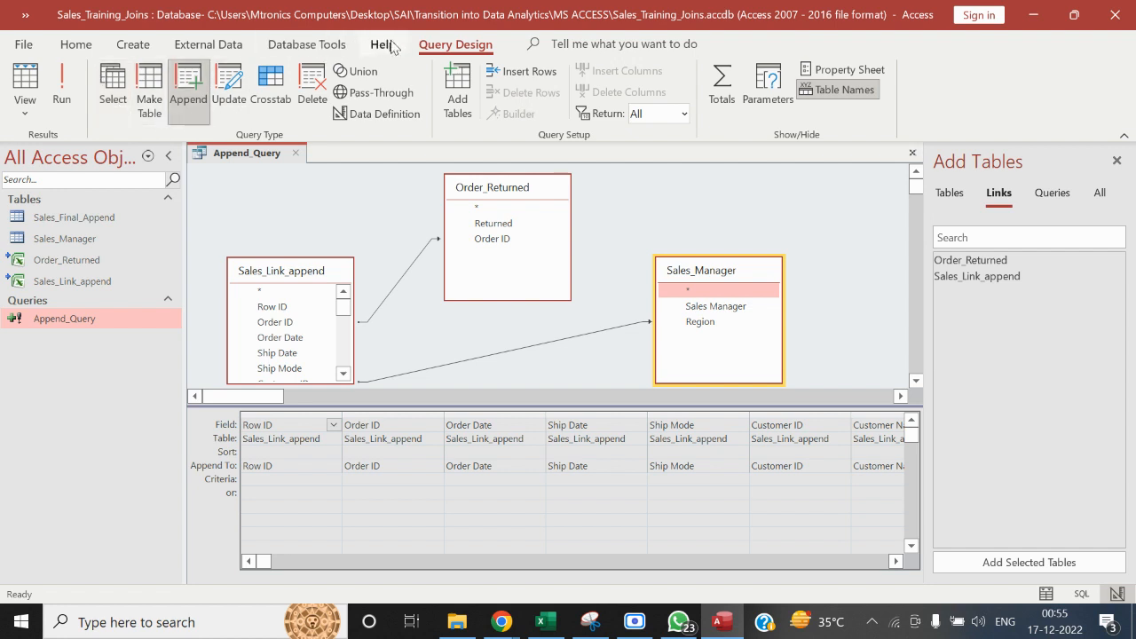
Show Append_Query in SQL View, review its full INSERT INTO statement, and close the query without saving changes
left_click(69, 44)
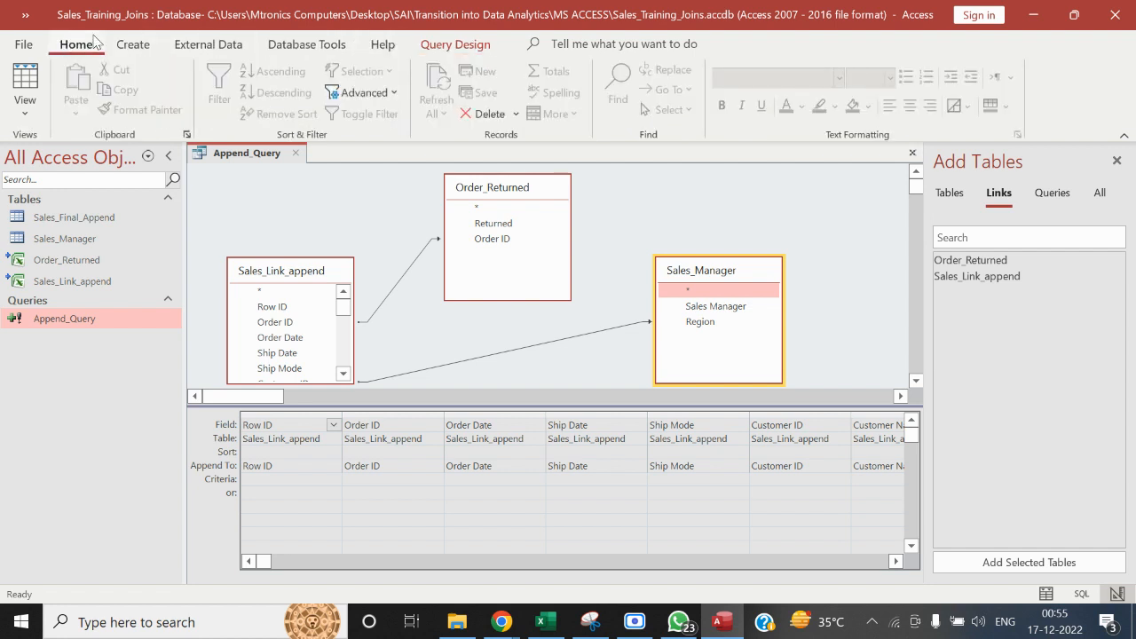
left_click(133, 45)
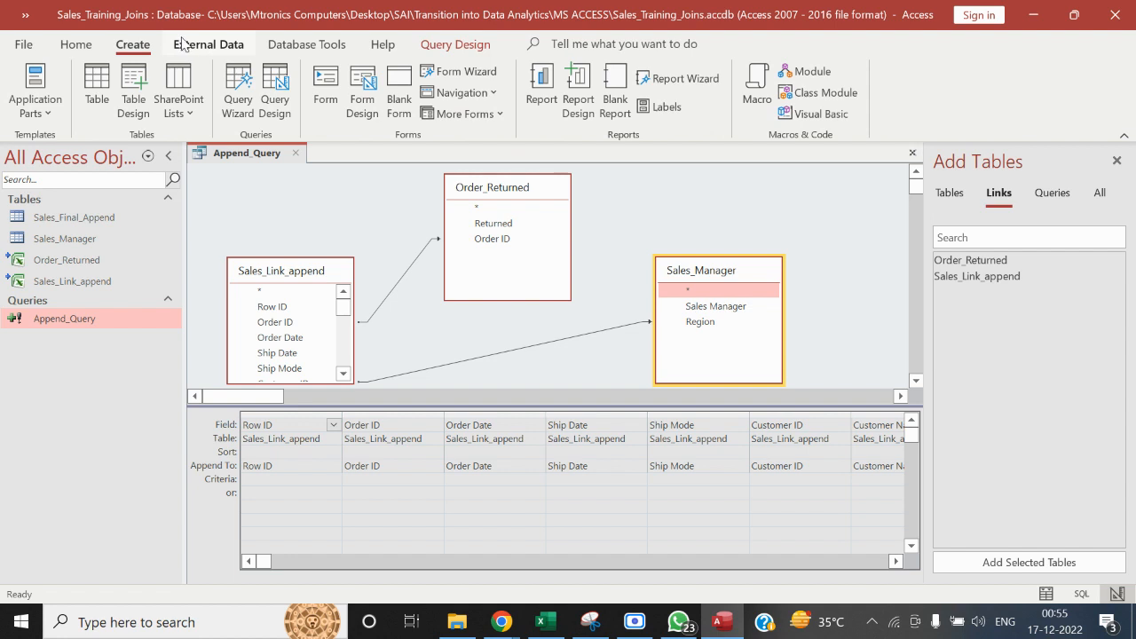
left_click(441, 46)
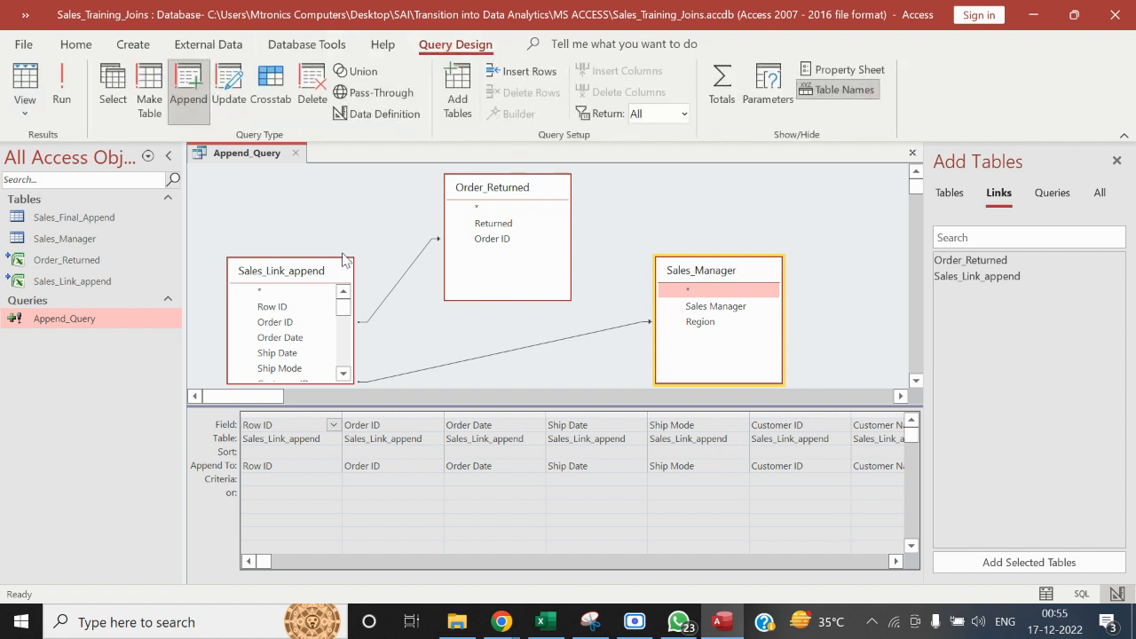
left_click(24, 97)
left_click(55, 194)
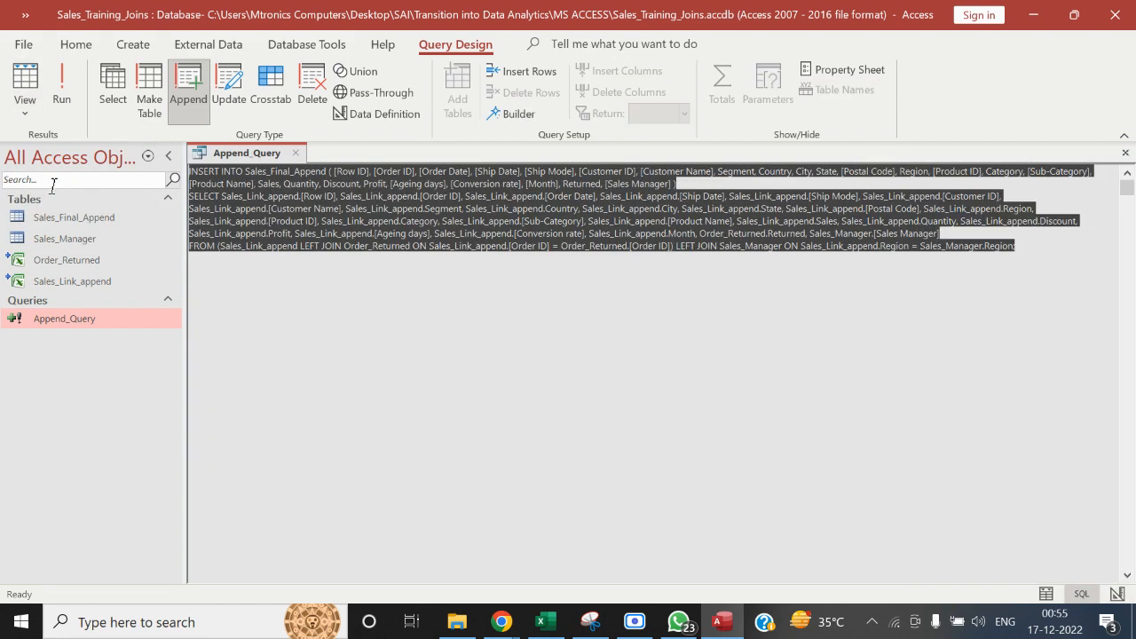
left_click(746, 331)
left_click_drag(1046, 256, 135, 157)
left_click(296, 153)
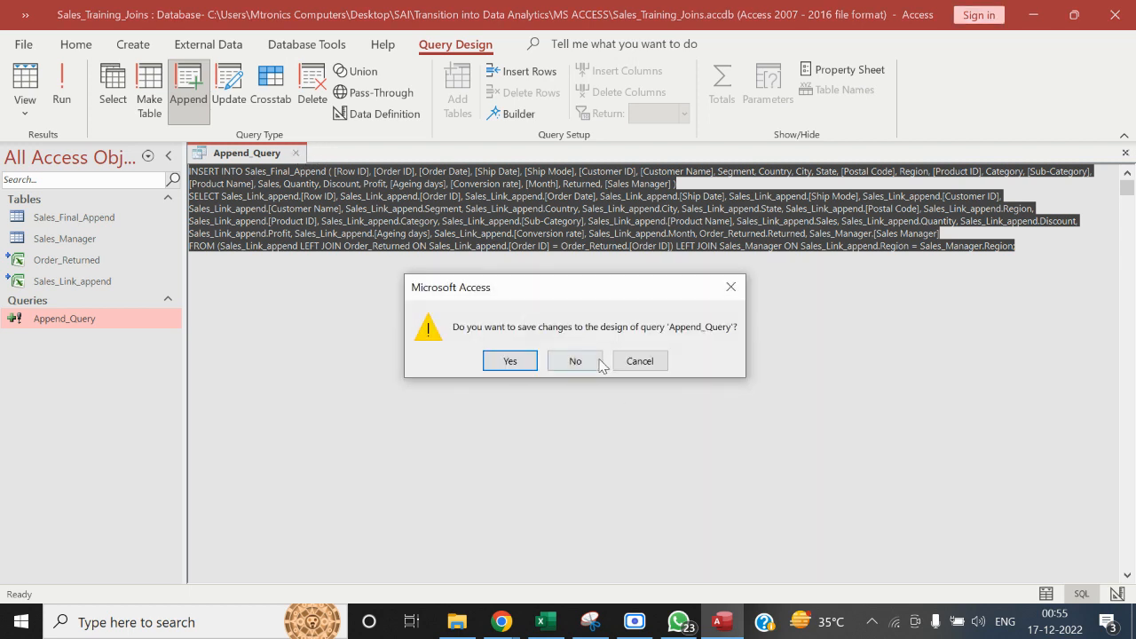
left_click(598, 360)
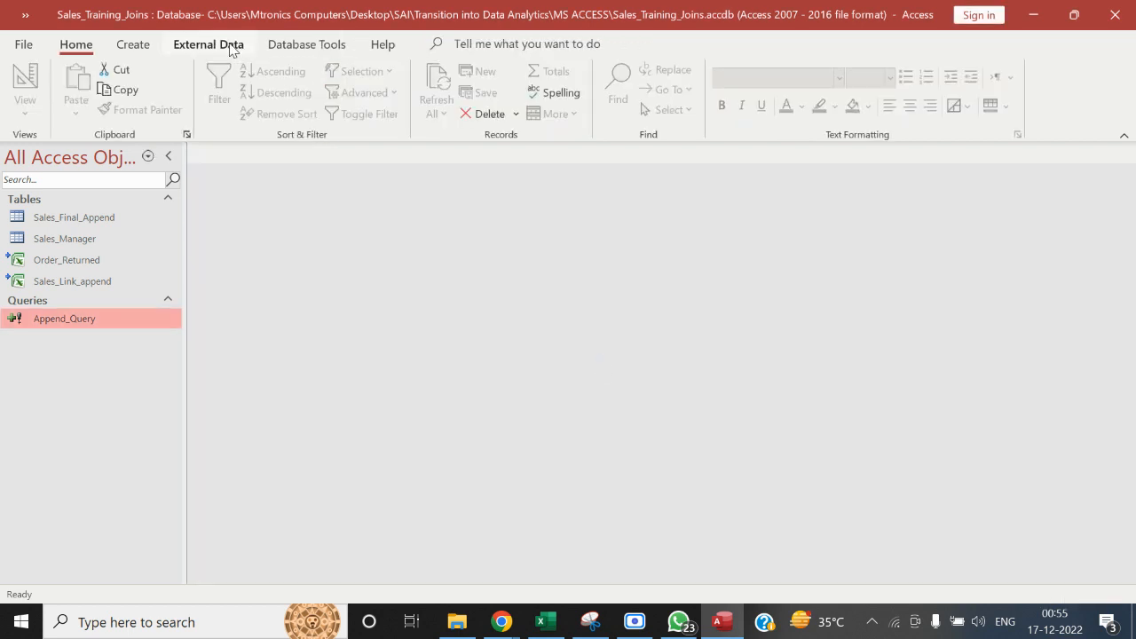
Reopen Append_Query in Design View and review its fields and their Append To mappings in the design grid
right_click(79, 323)
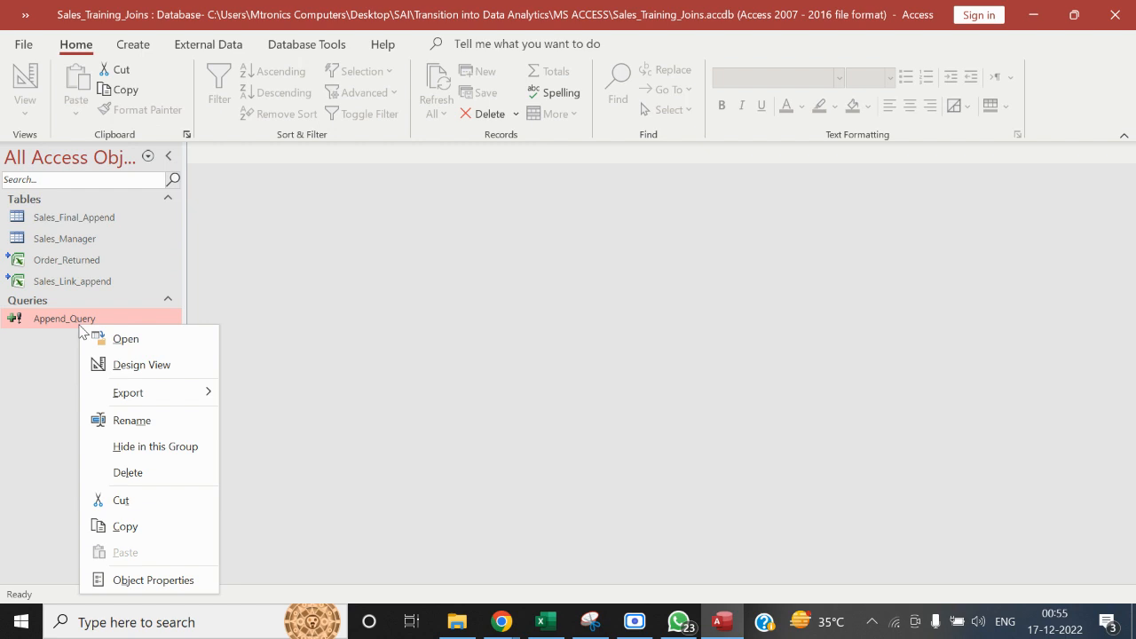
left_click(121, 371)
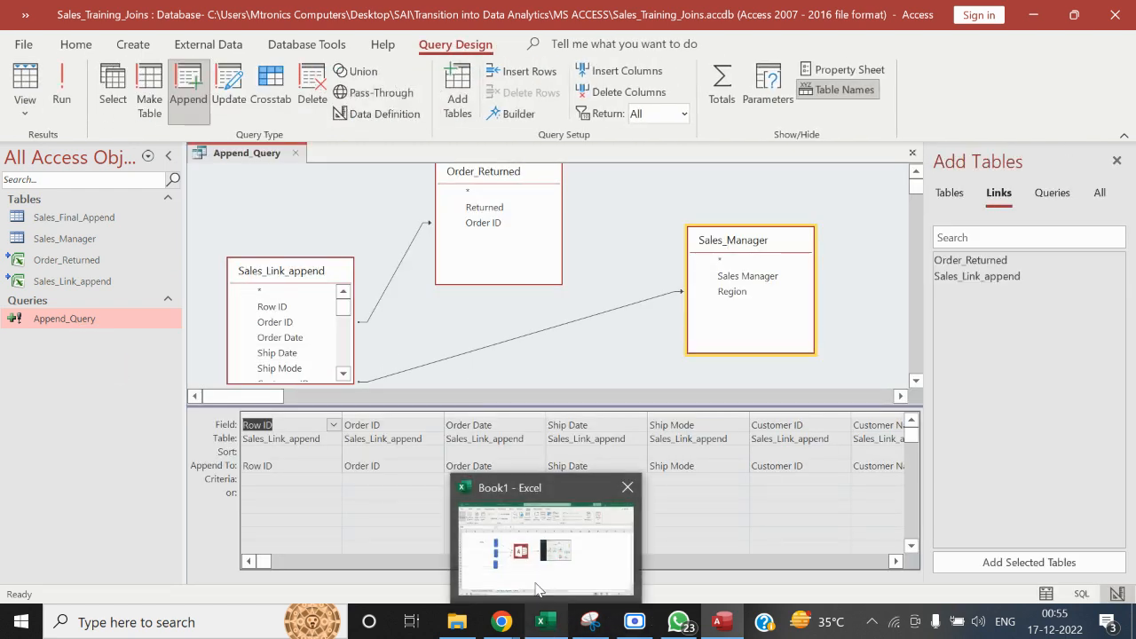
left_click(894, 561)
left_click(894, 561)
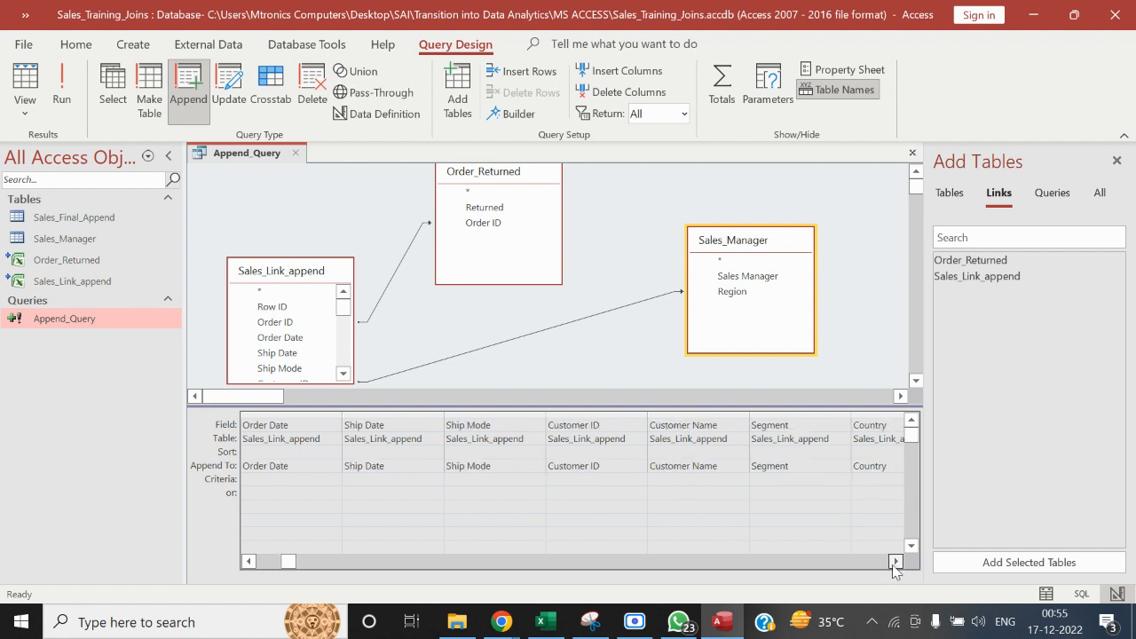
left_click(895, 561)
left_click(894, 561)
left_click(895, 561)
left_click(895, 561)
left_click(895, 561)
left_click(894, 561)
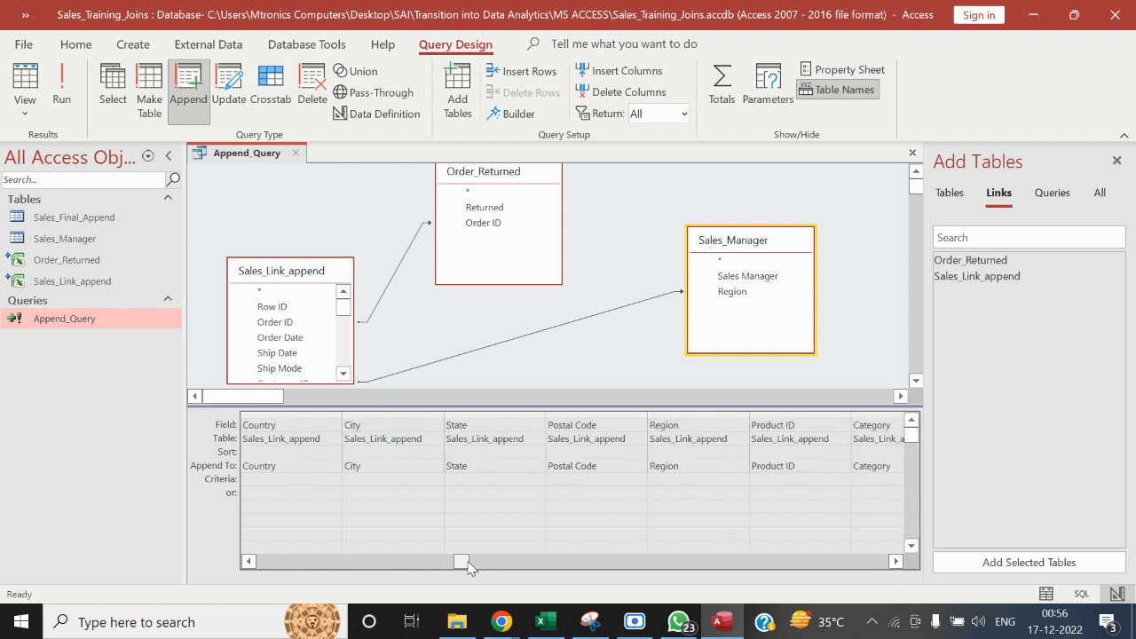
left_click_drag(461, 560, 226, 574)
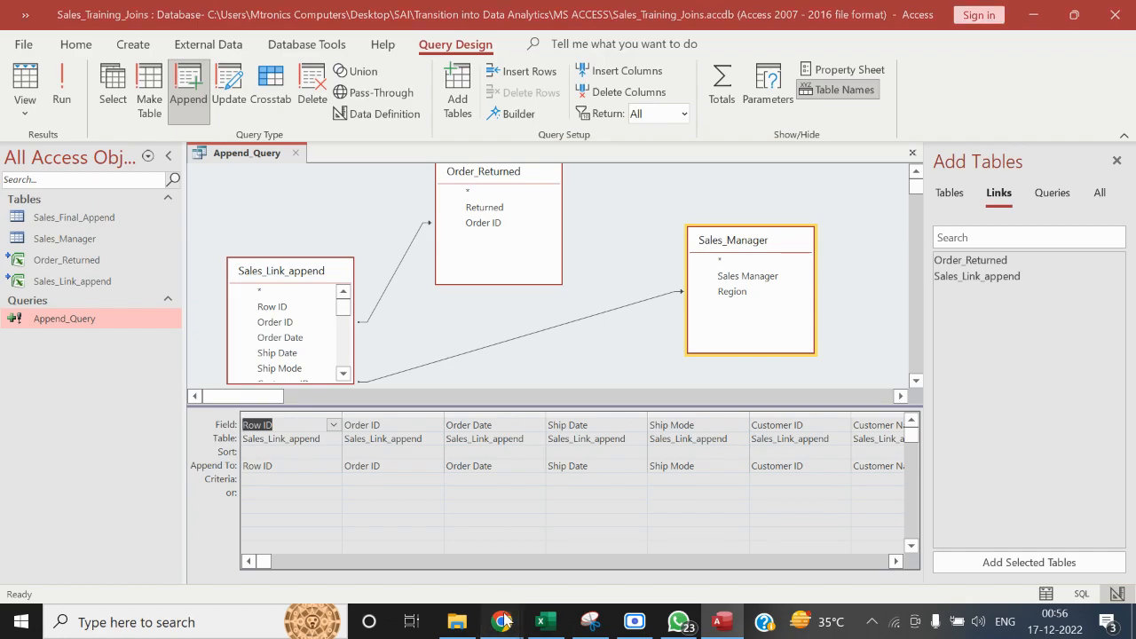
mouse_move(501, 621)
left_click(351, 561)
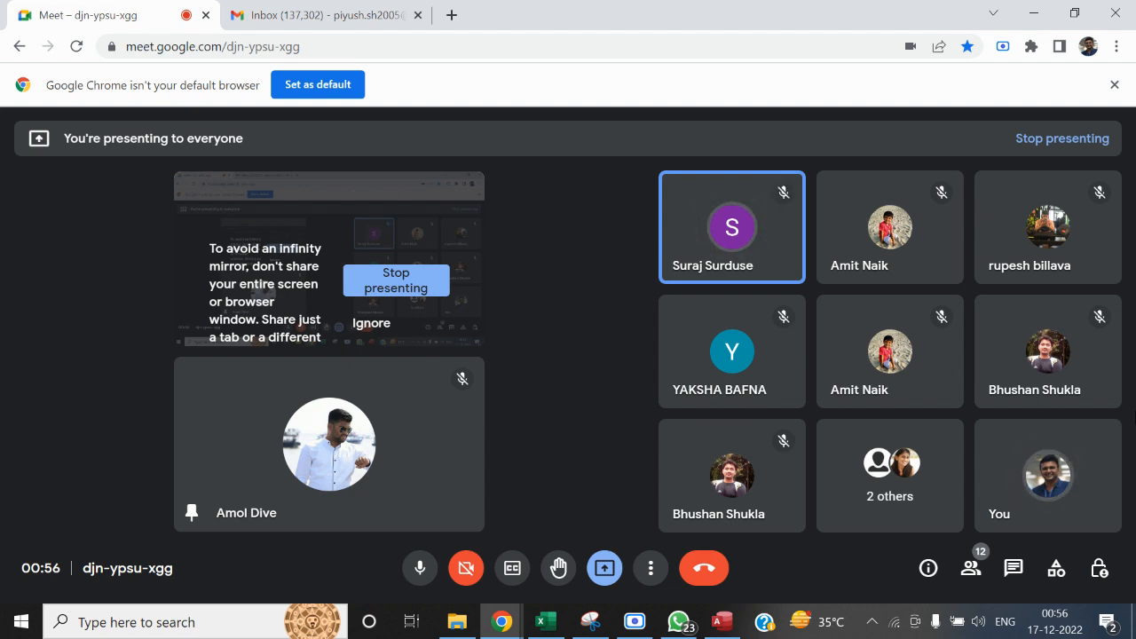
key("alt+Tab")
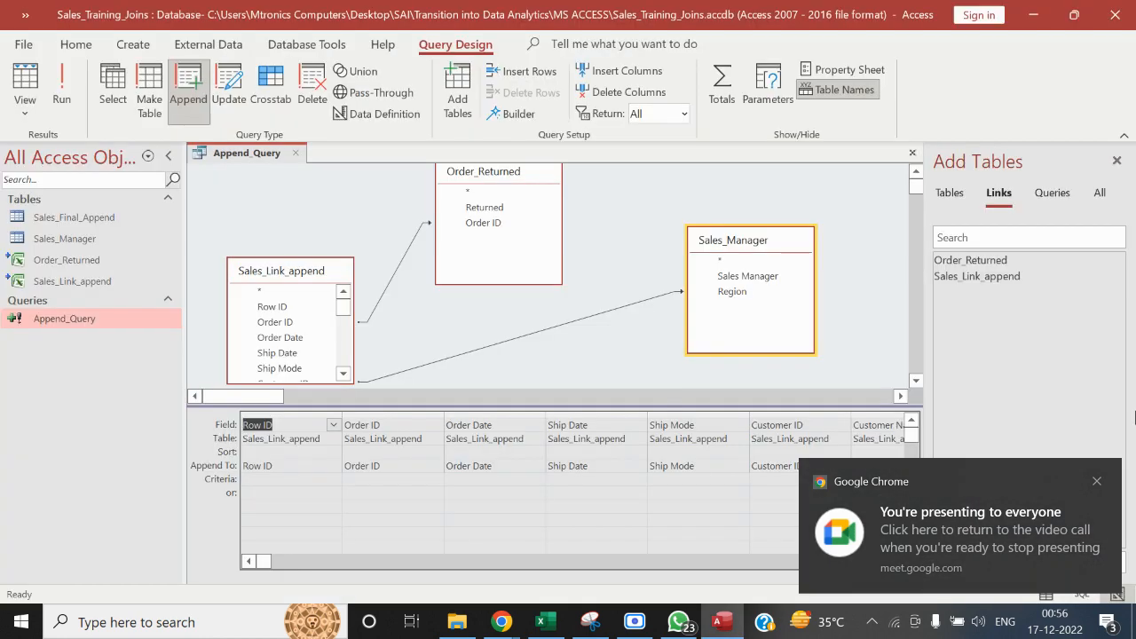
key("alt+Tab")
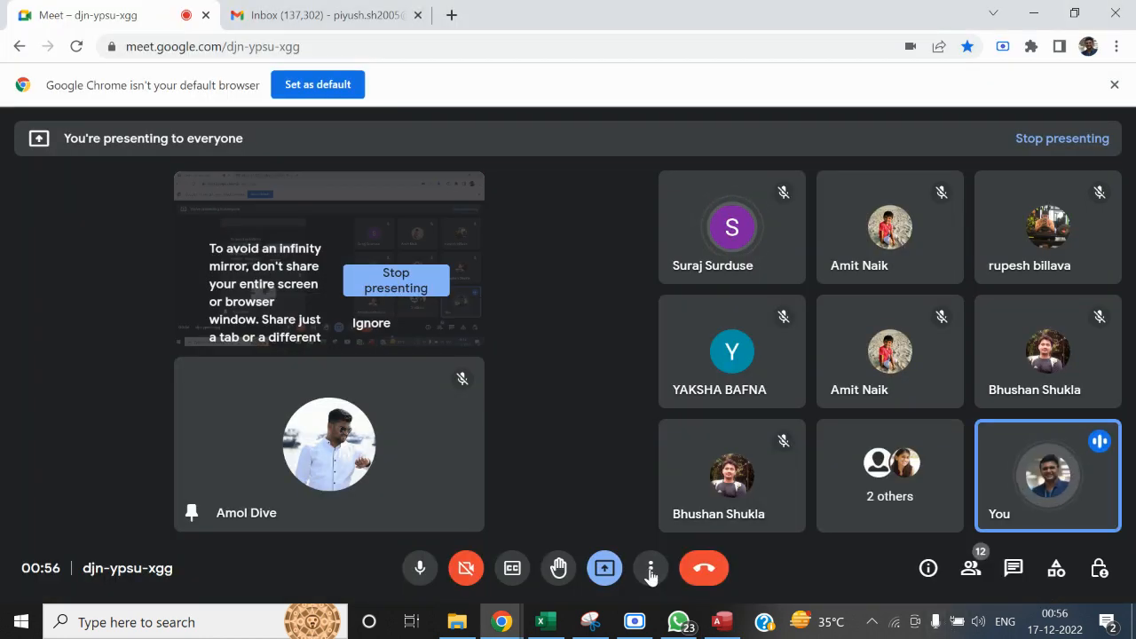
mouse_move(698, 325)
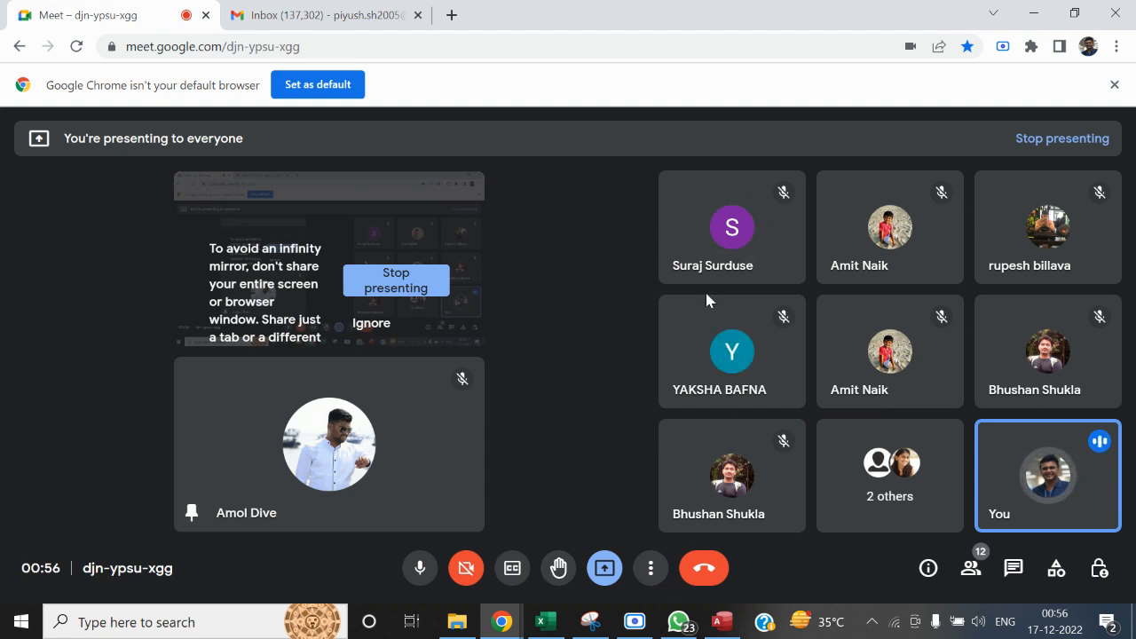
left_click(722, 621)
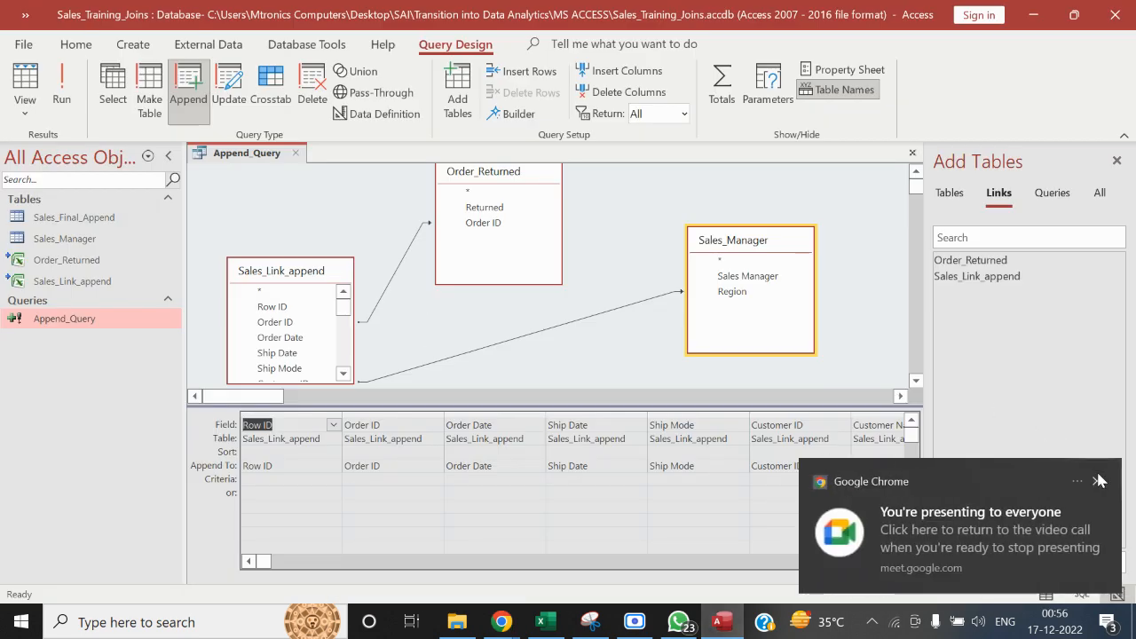
left_click(1096, 480)
Close the Access database and open the July workbook from the Monthly Data folder in File Explorer
left_click(1132, 26)
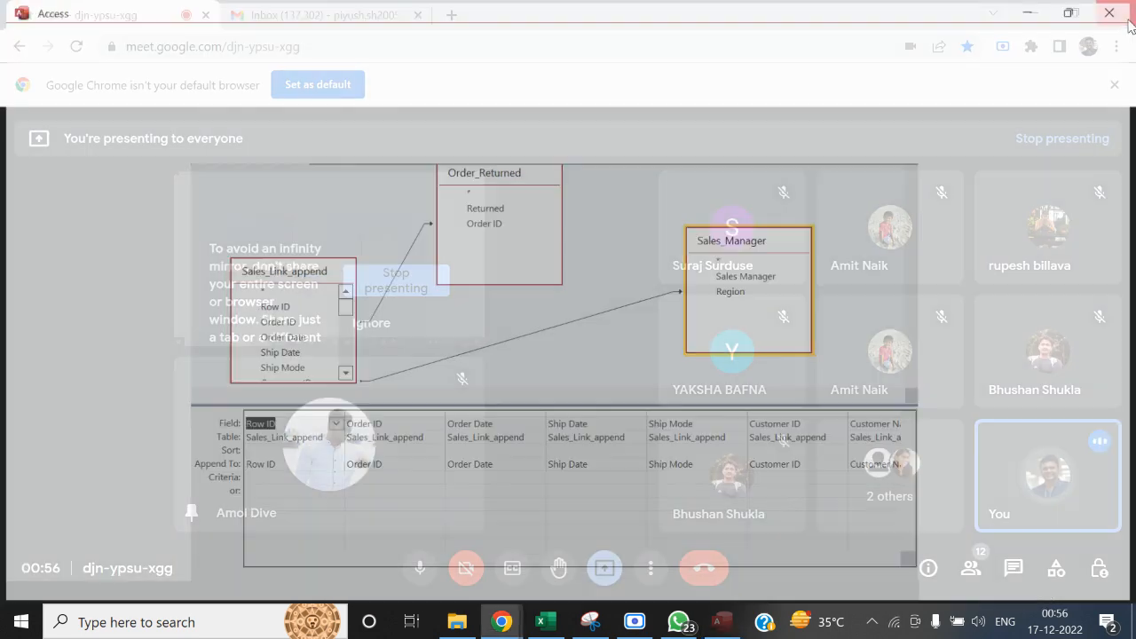
left_click(455, 626)
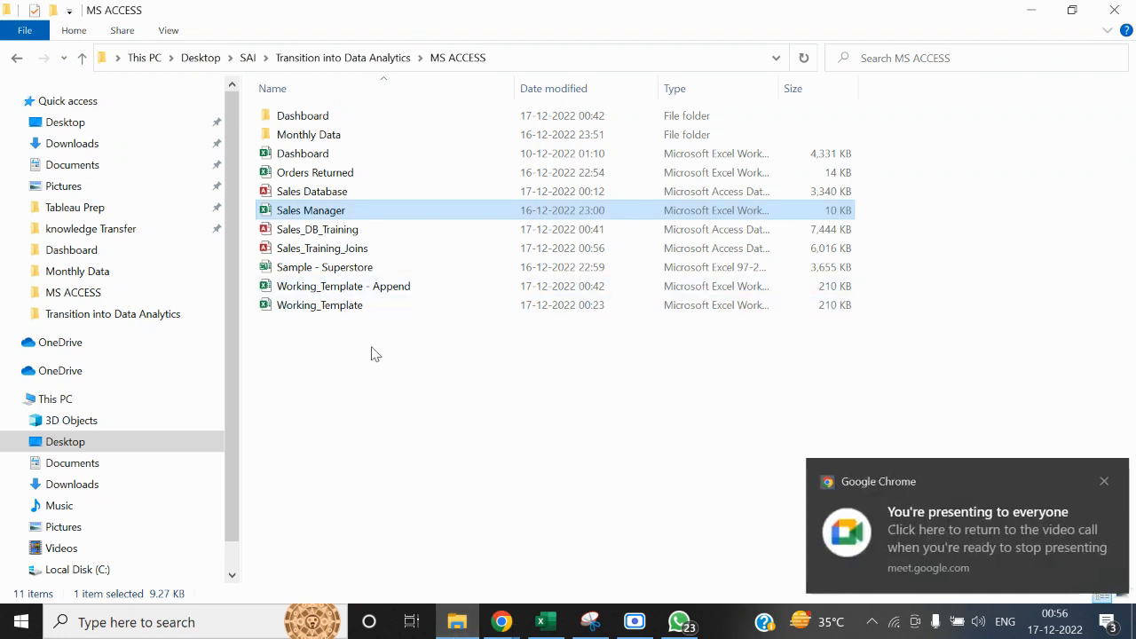
double_click(346, 135)
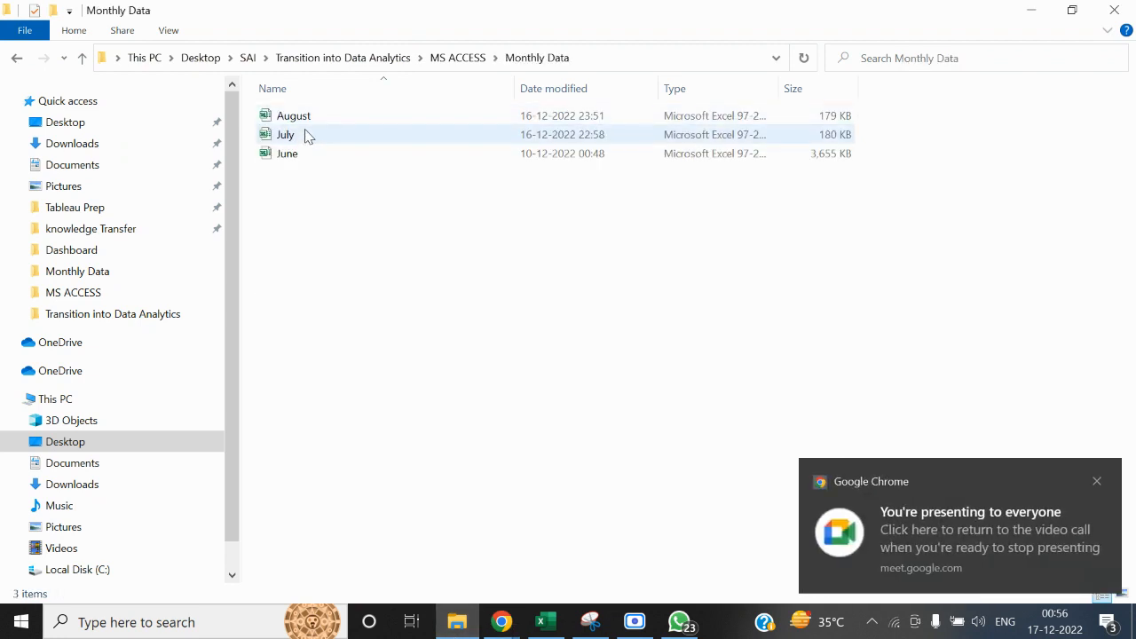
double_click(309, 135)
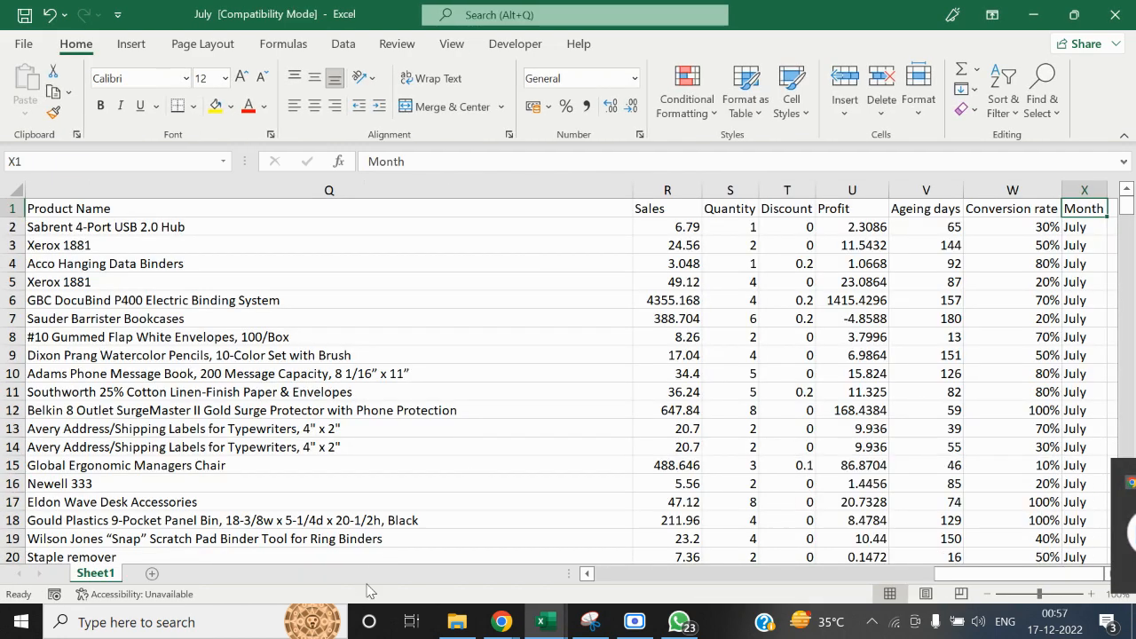
Open Working_Template - Append from the MS ACCESS folder and delete all June data below the header row
left_click(457, 623)
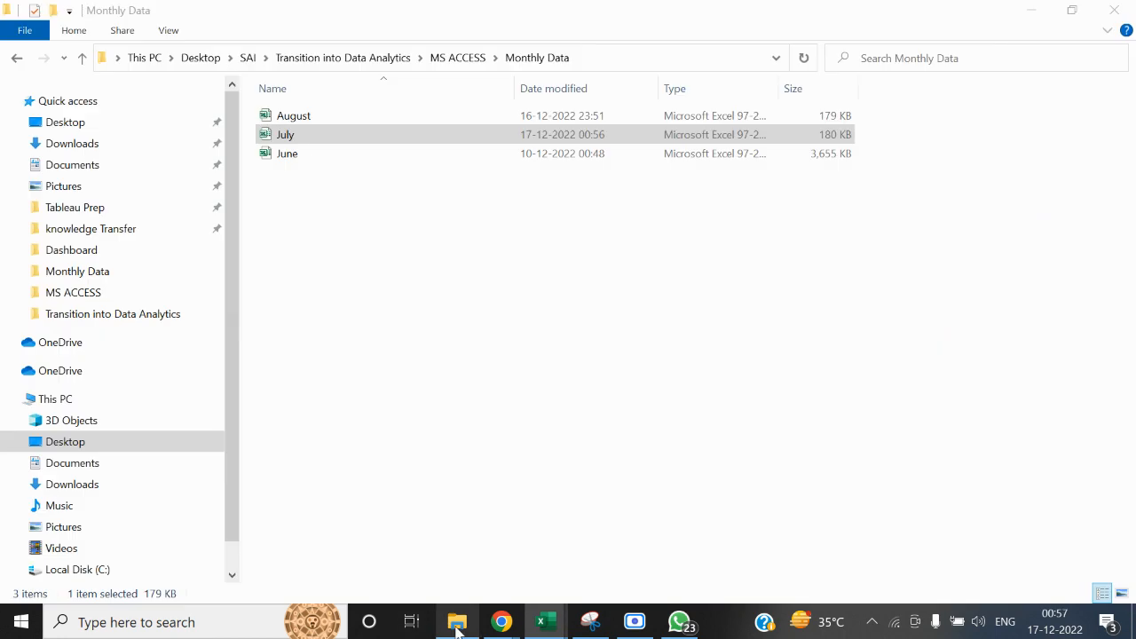
left_click(483, 62)
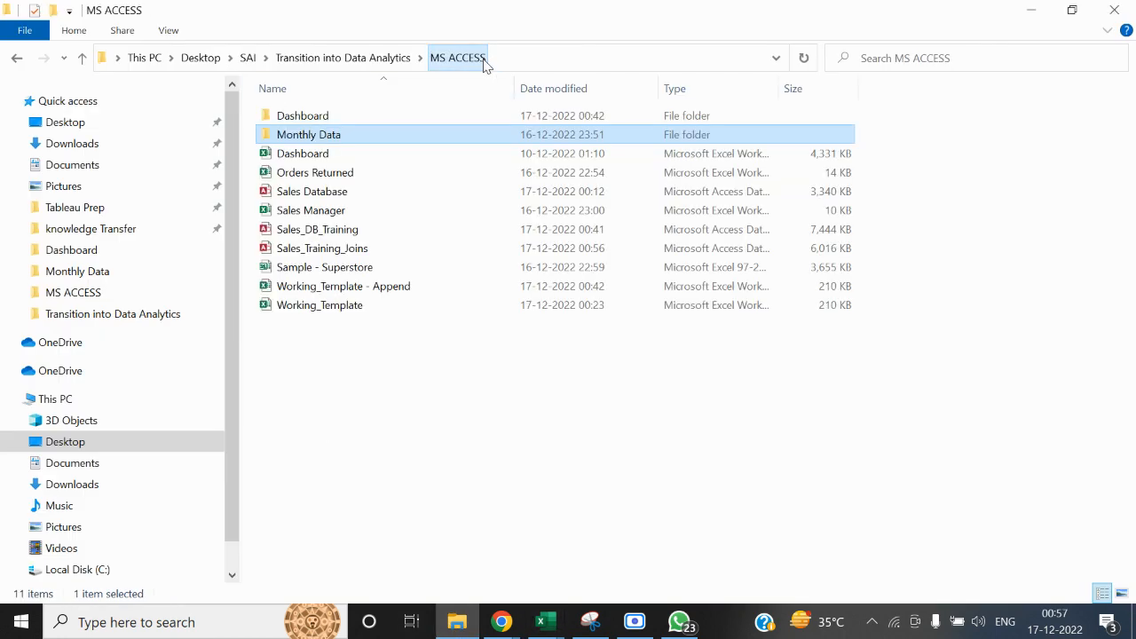
double_click(364, 287)
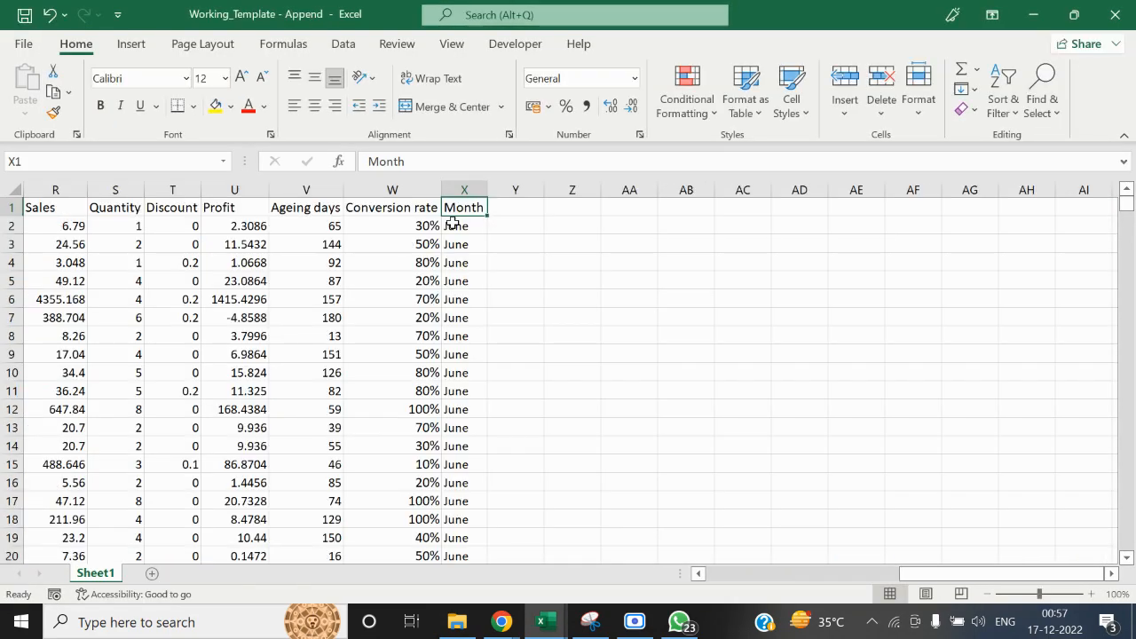
key("ctrl+Home")
key("Down")
key("ctrl+shift+Right")
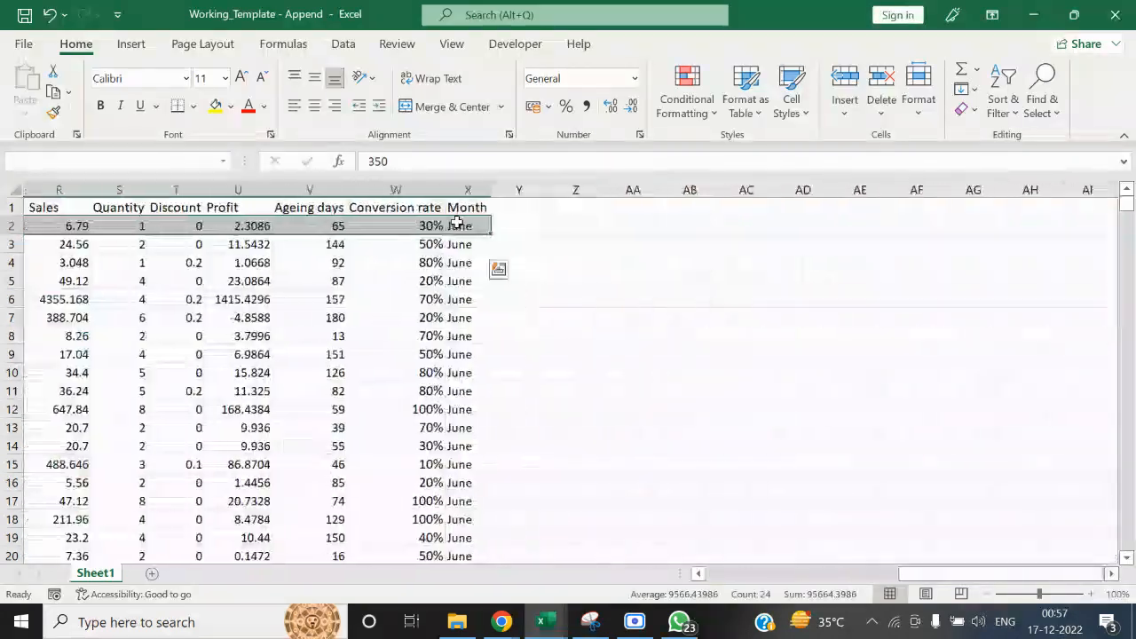
key("ctrl+shift+Down")
key("Delete")
key("ctrl+Home")
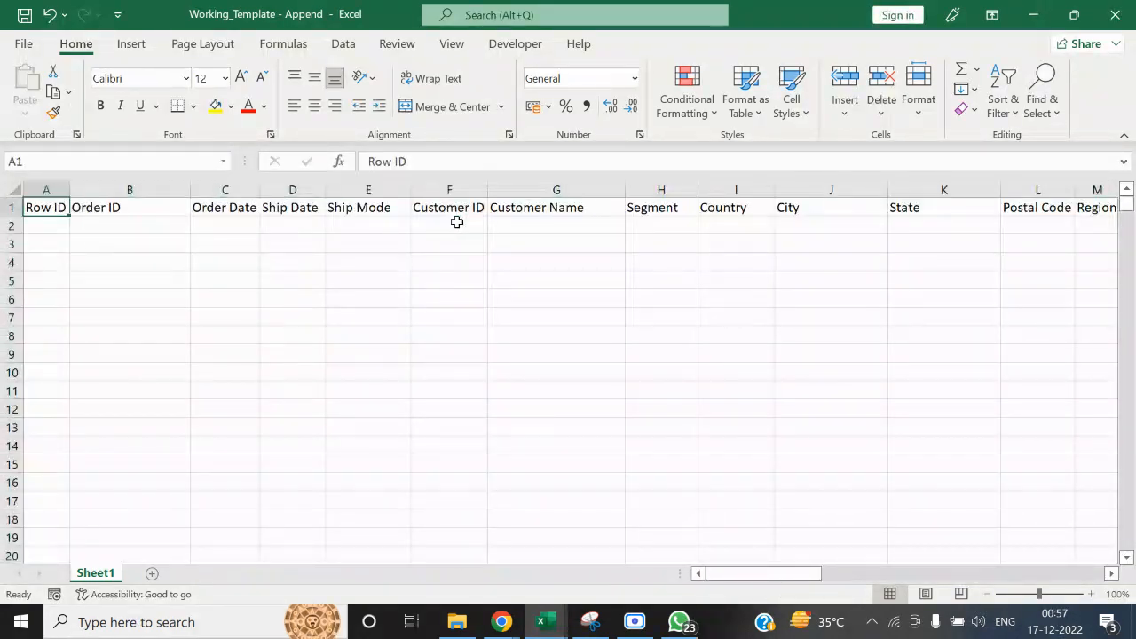
Copy all data rows below the header of the July workbook into Working_Template - Append starting at cell A2
key("alt+Tab")
key("ctrl+Home")
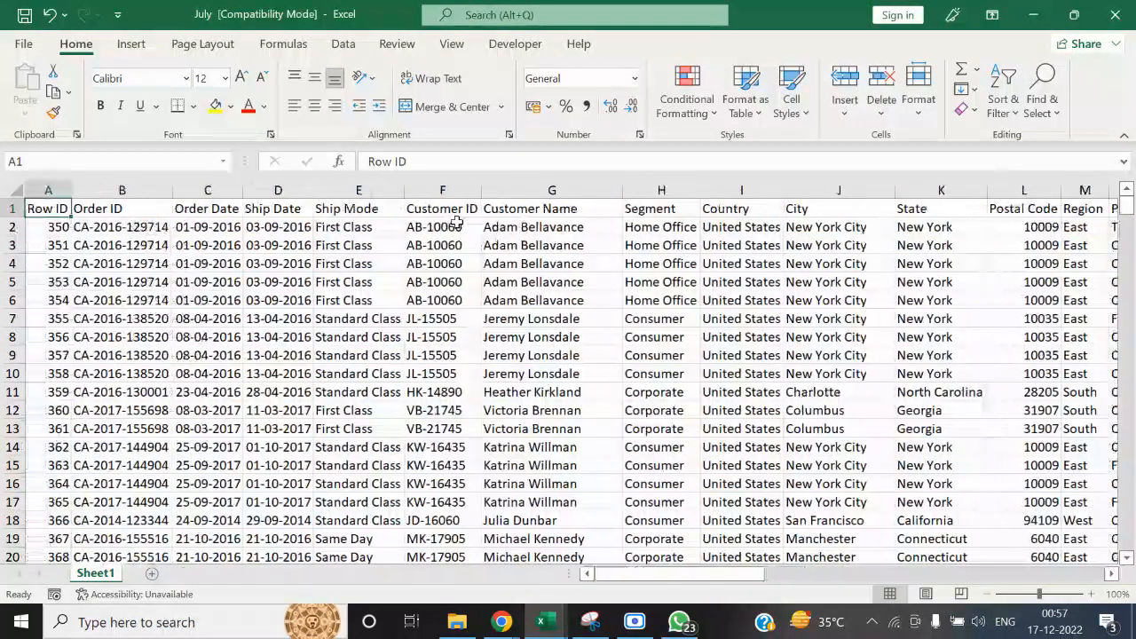
key("Down")
key("ctrl+shift+Right")
key("ctrl+shift+Down")
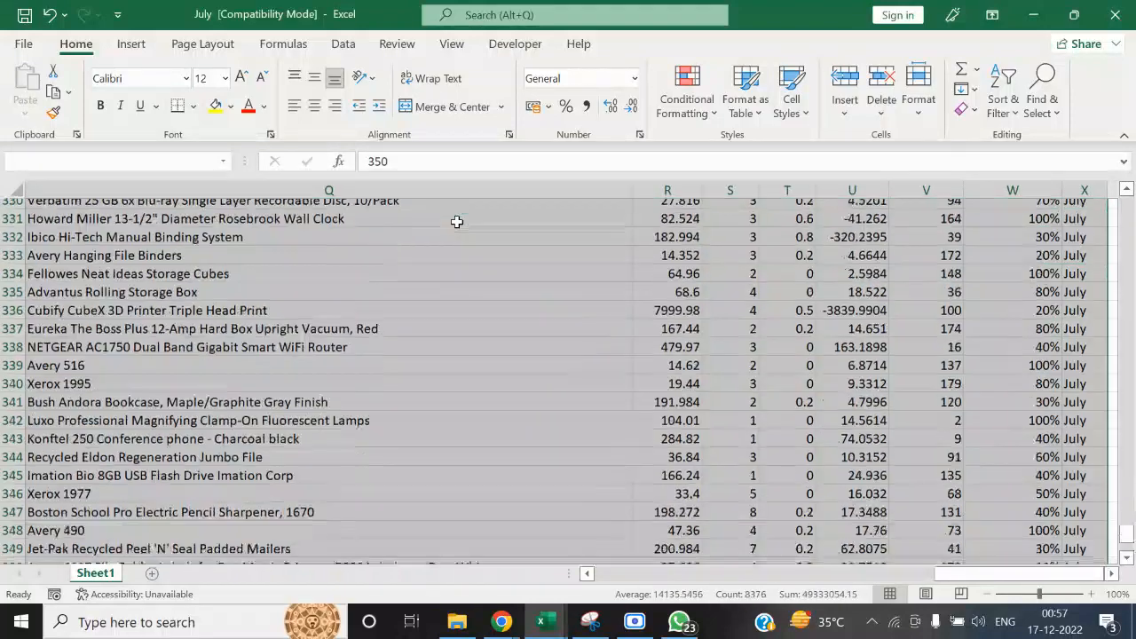
key("ctrl+c")
key("alt+Tab")
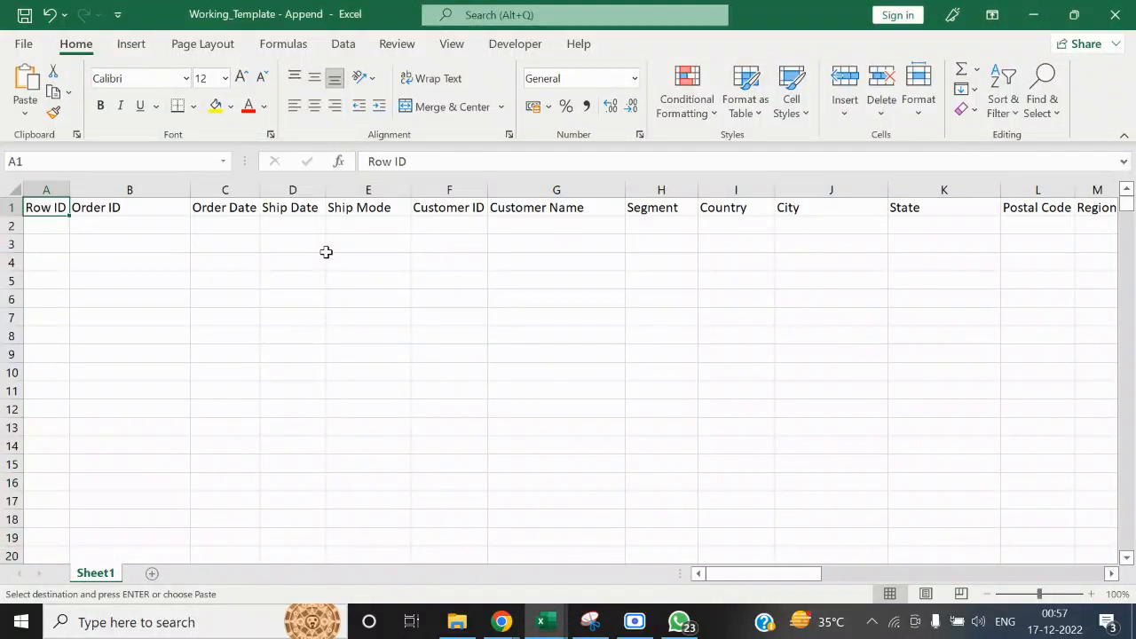
key("Down")
key("ctrl+v")
key("ctrl+Home")
key("ctrl+Right")
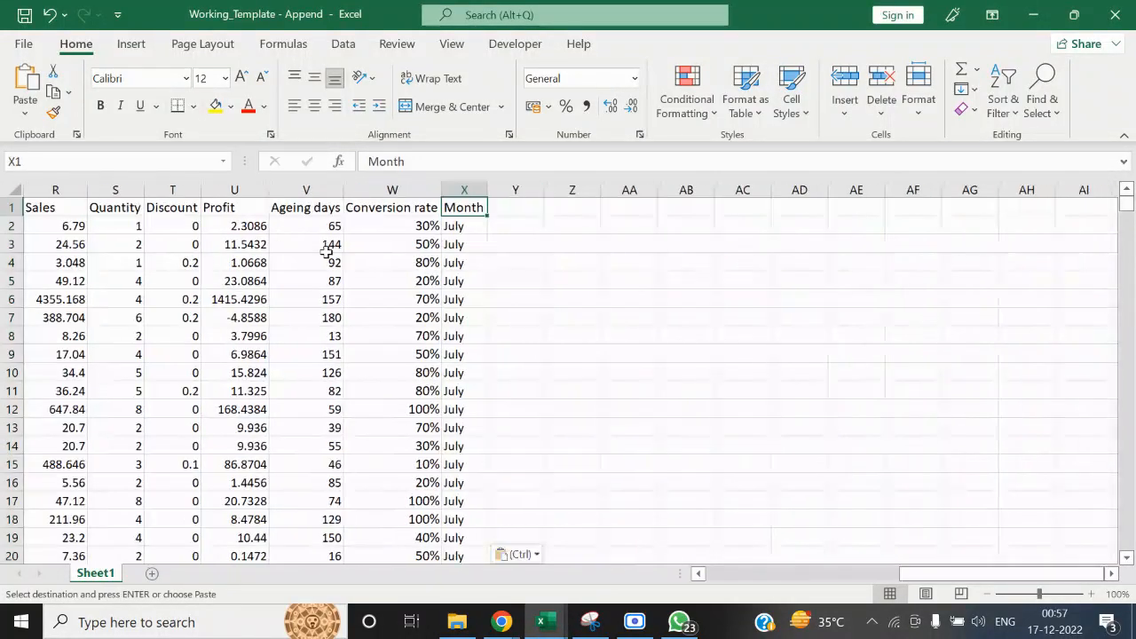
key("Escape")
Save and close Working_Template - Append along with the July workbook, and reopen the Sales_Training_Joins database in Access
left_click(1123, 11)
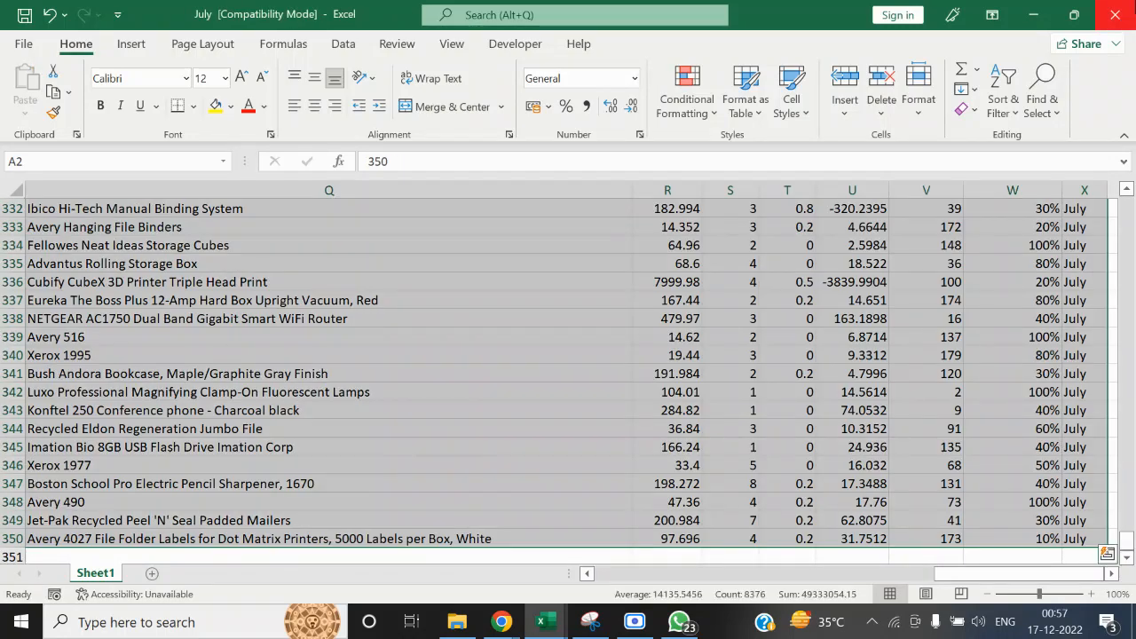
left_click(1123, 10)
left_click(466, 623)
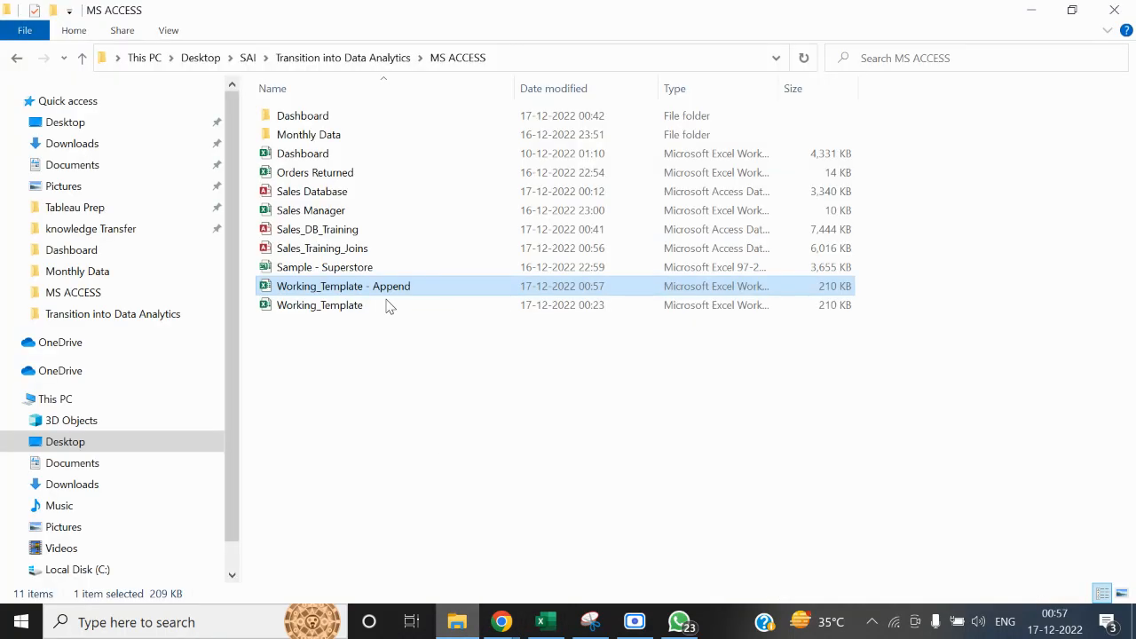
double_click(348, 247)
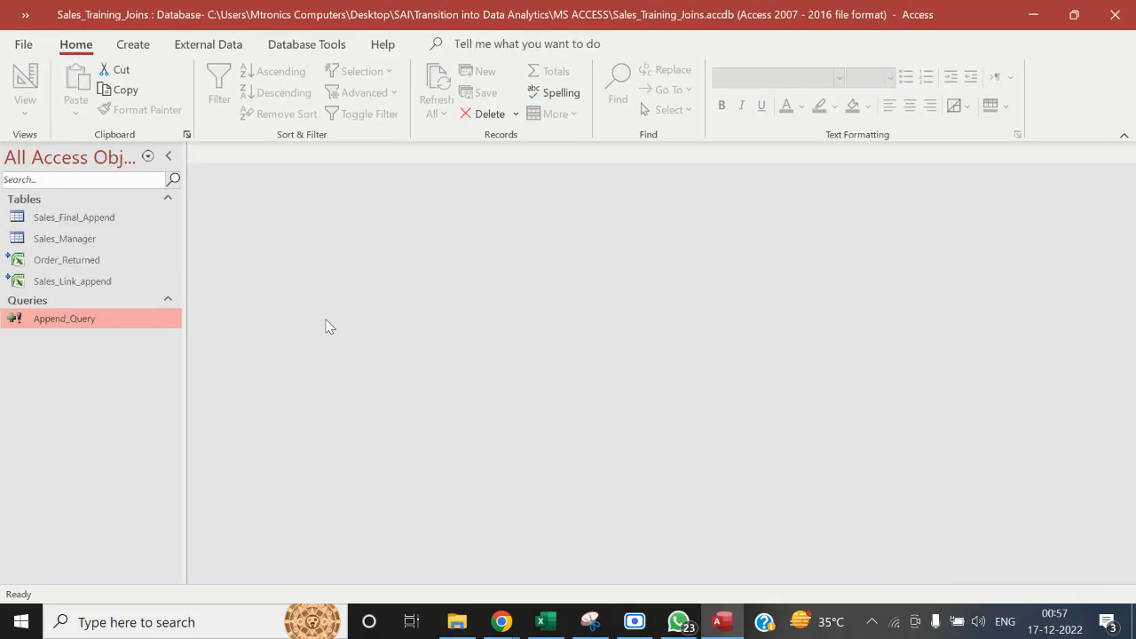
Run Append_Query and confirm appending the July rows to the Sales_Final_Append table
double_click(55, 321)
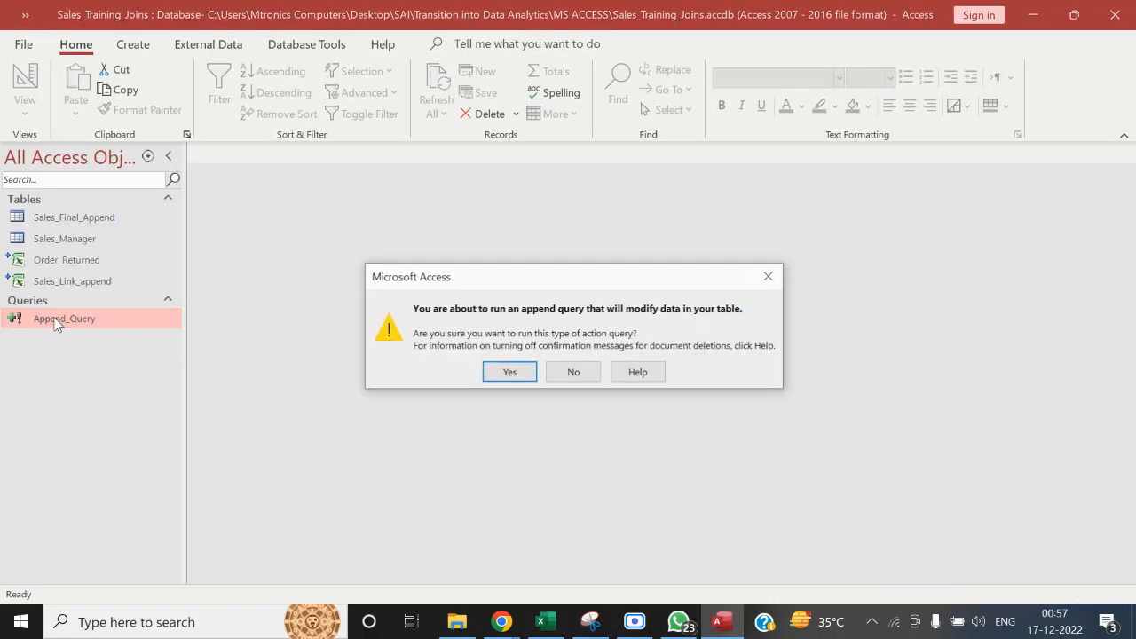
left_click(507, 371)
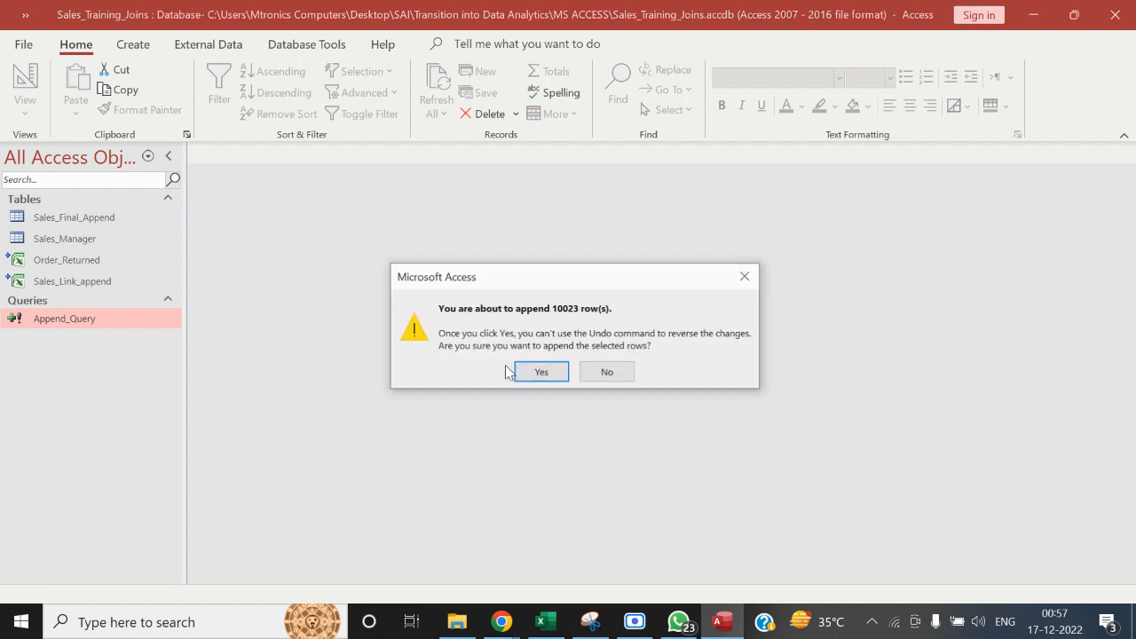
left_click(521, 372)
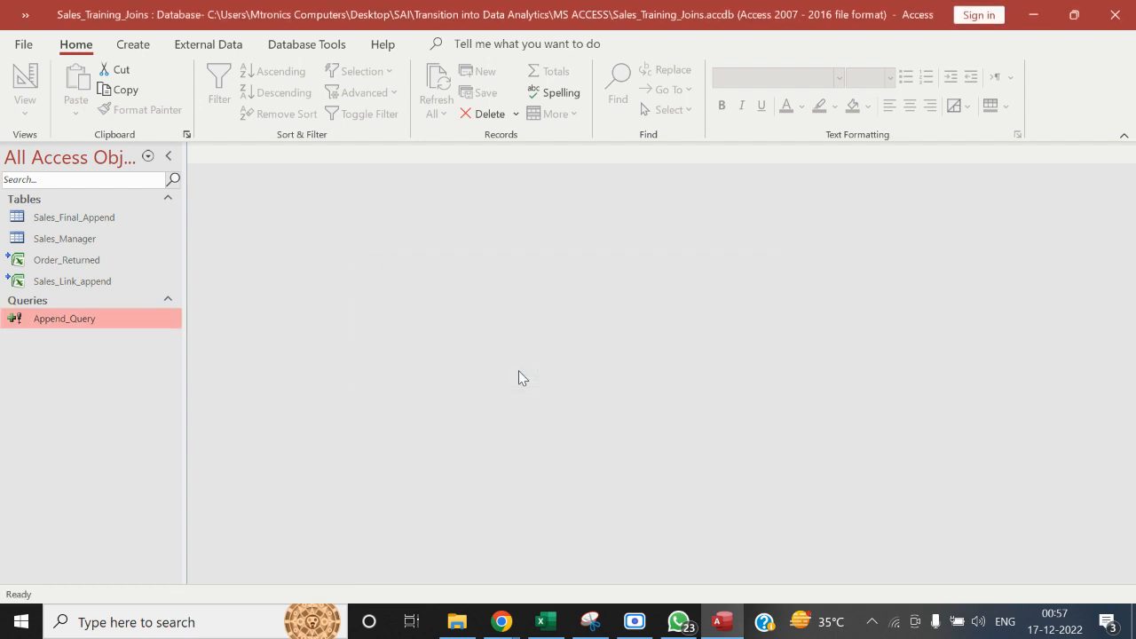
Open the Sales_Final_Append table and check which months its Month column contains, leaving the data unfiltered
double_click(109, 220)
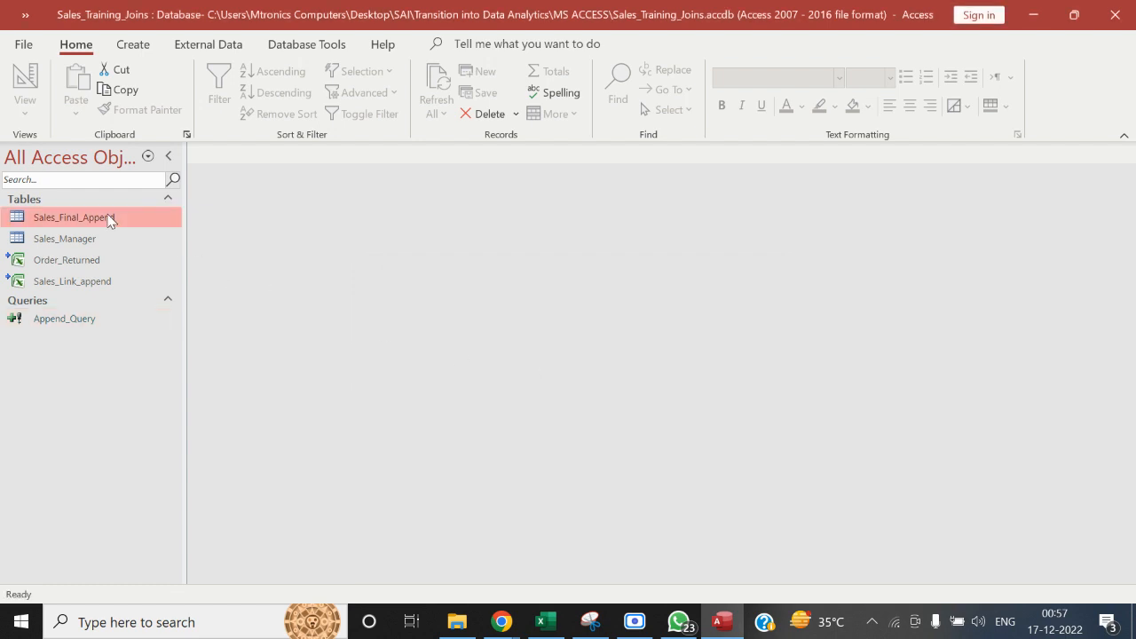
left_click_drag(584, 579, 943, 556)
left_click(363, 173)
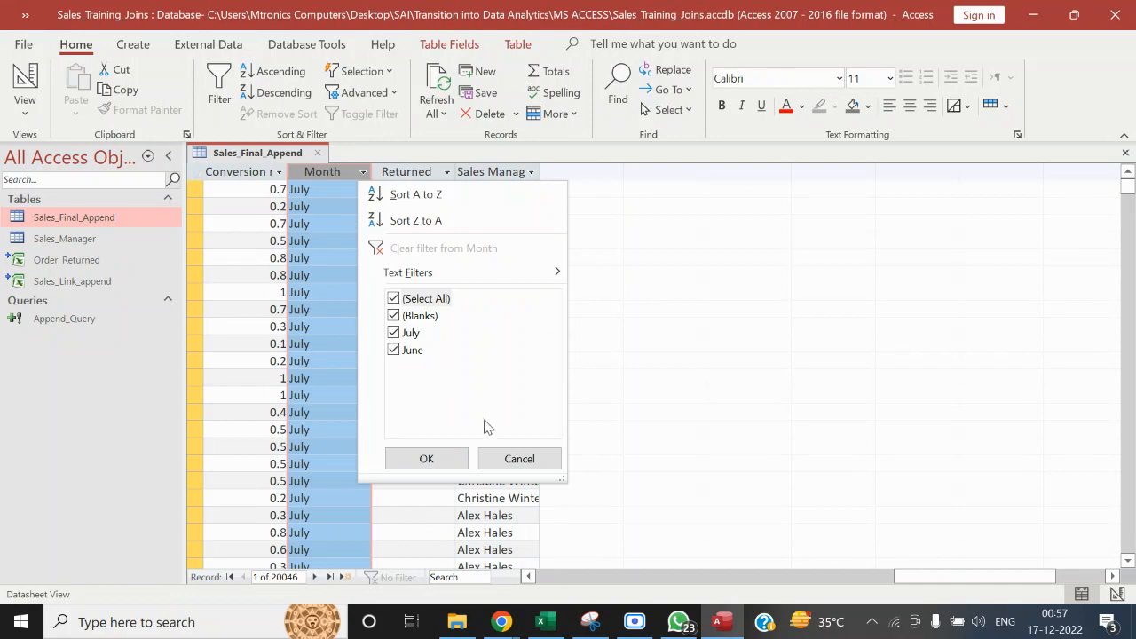
left_click(512, 454)
Close the Access database and open the August workbook from the Monthly Data folder in File Explorer
left_click(1131, 7)
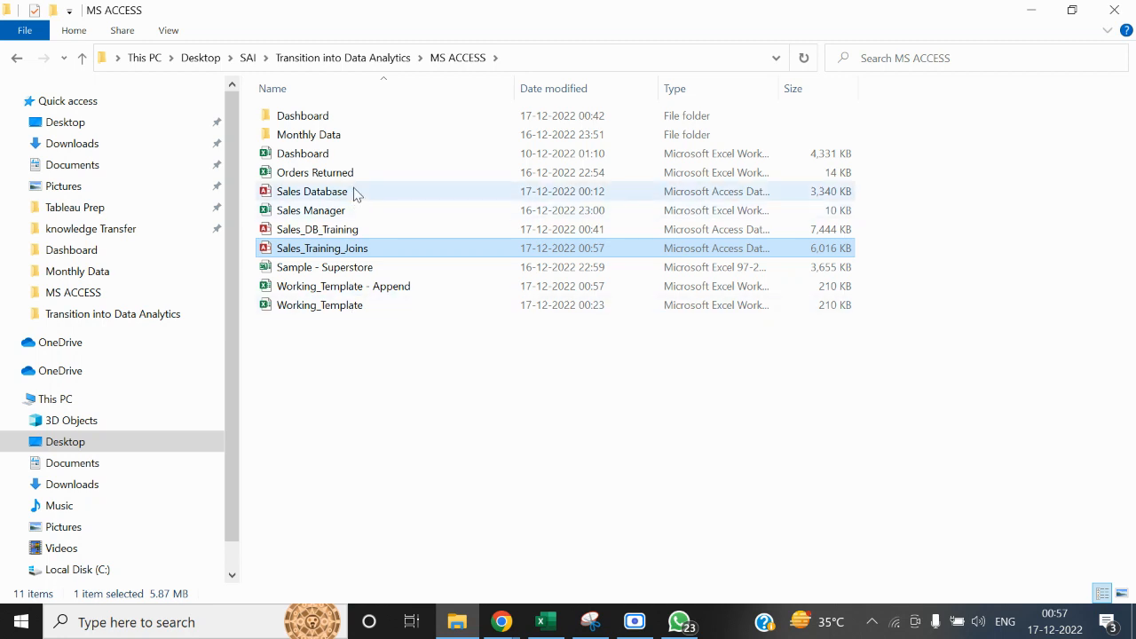
left_click(321, 135)
double_click(321, 135)
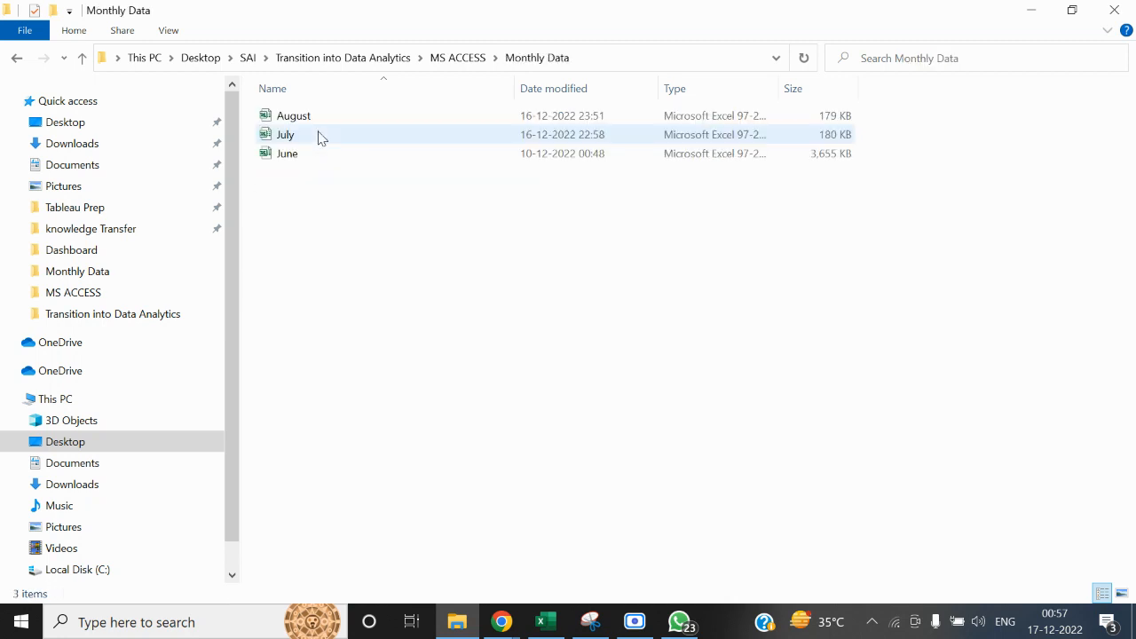
left_click(552, 627)
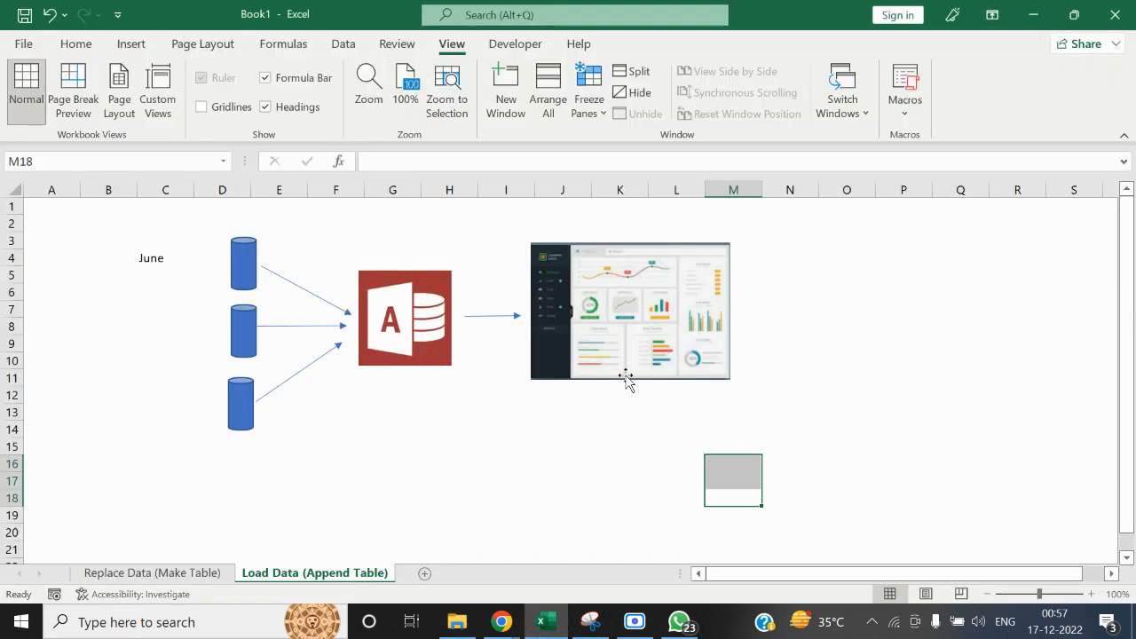
key("alt+Tab")
left_click(312, 129)
key("alt+Tab")
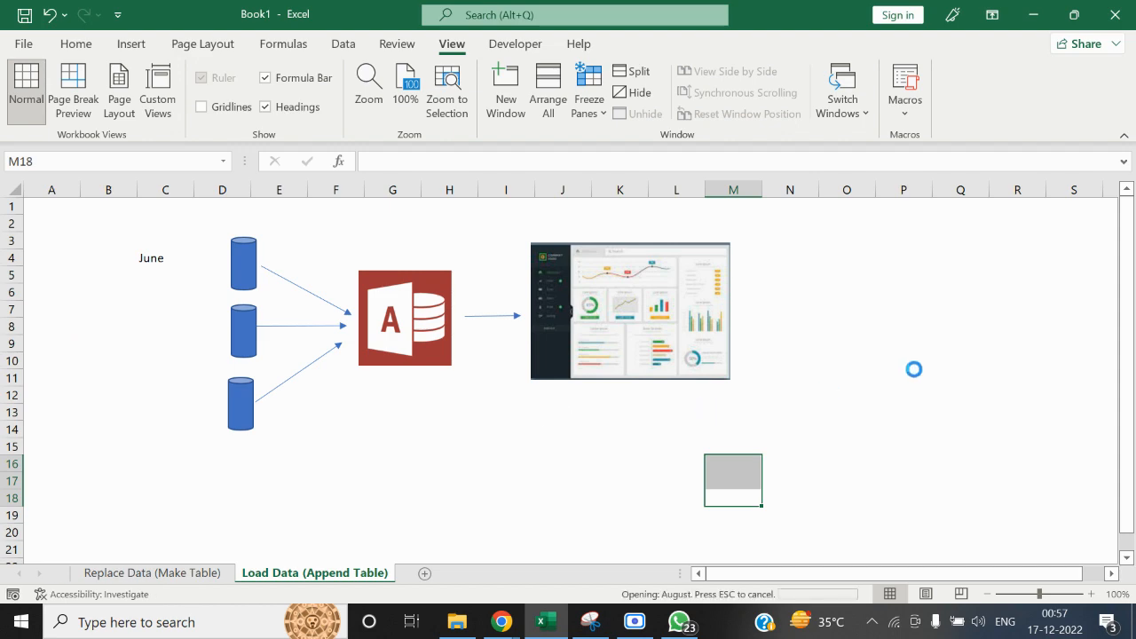
Open Working_Template - Append from the MS ACCESS folder and delete all July data below the header row
key("alt+Tab")
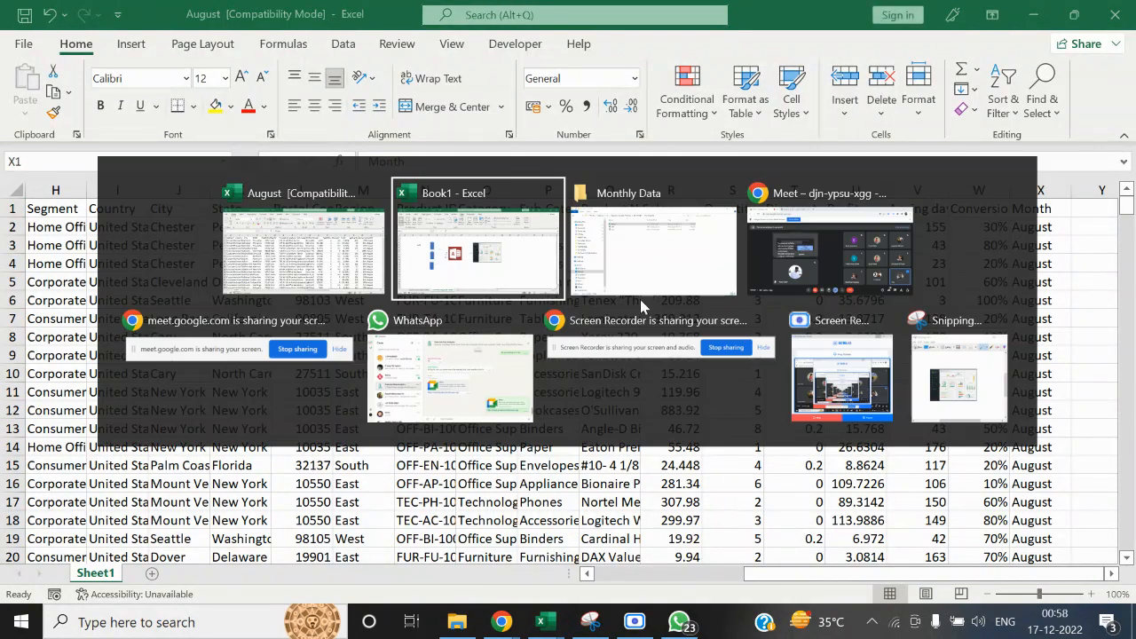
key("alt+Tab")
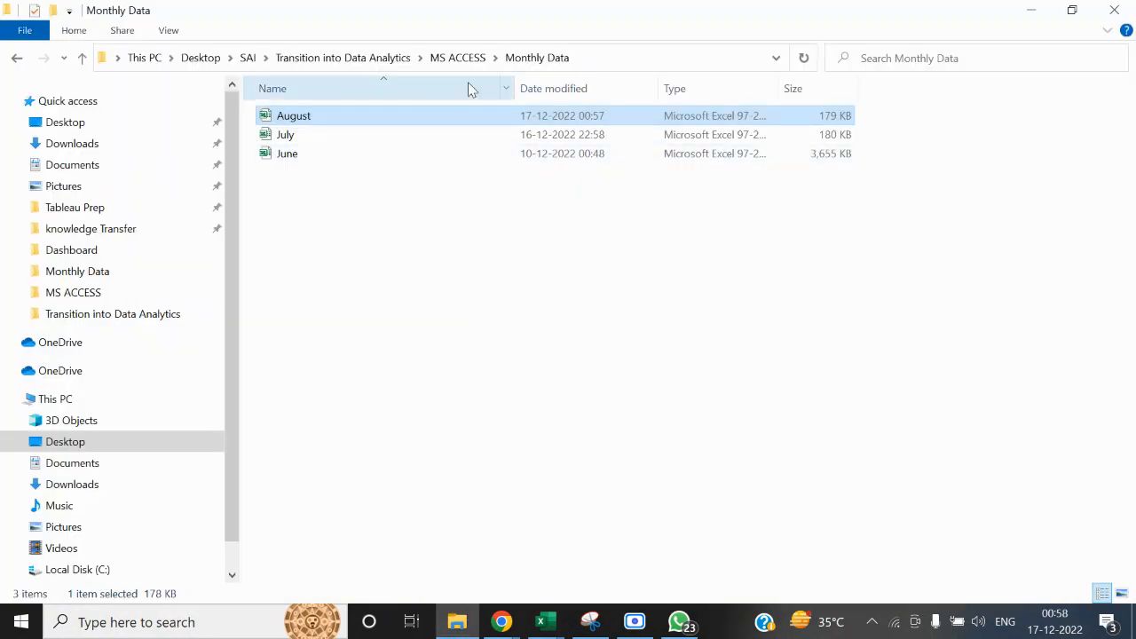
left_click(463, 60)
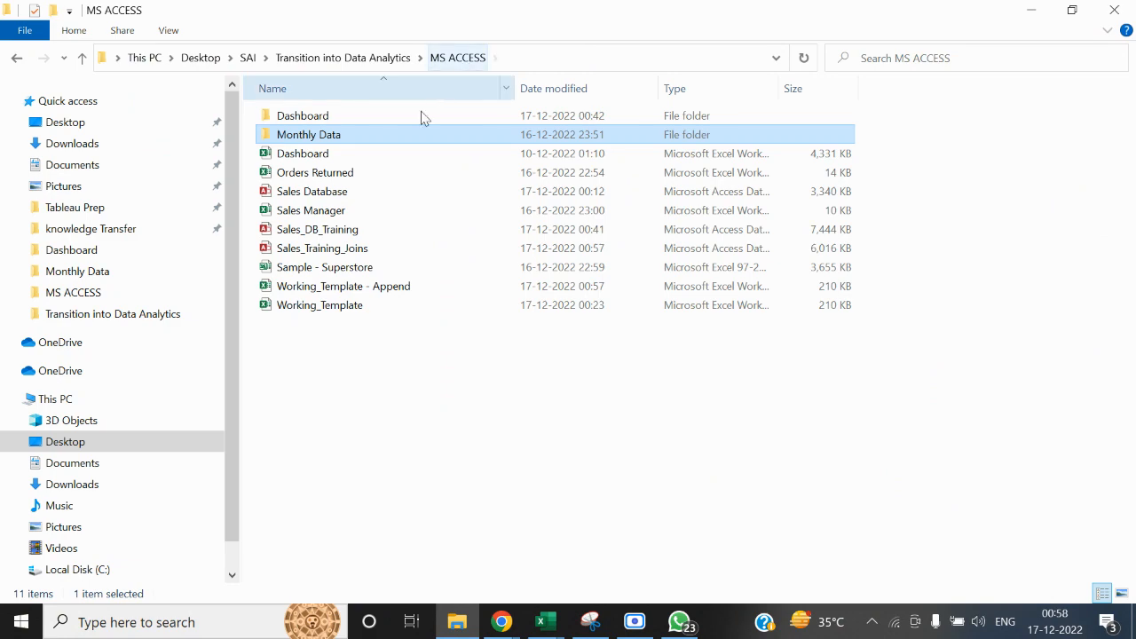
left_click(359, 288)
key("alt+Tab")
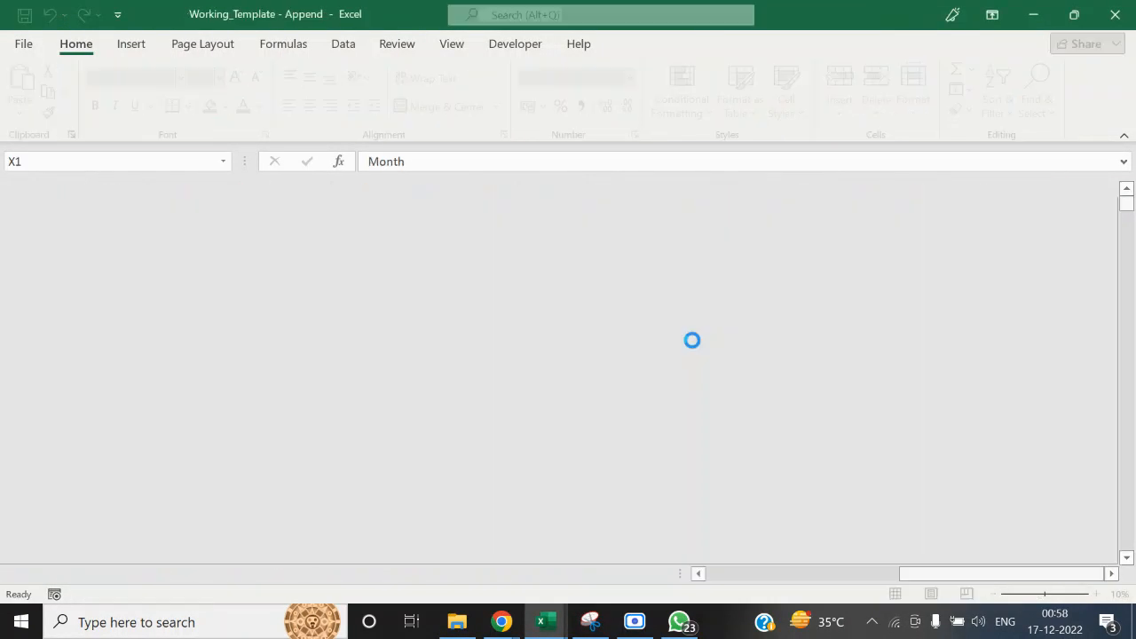
key("ctrl+Left")
key("Down")
key("ctrl+shift+Right")
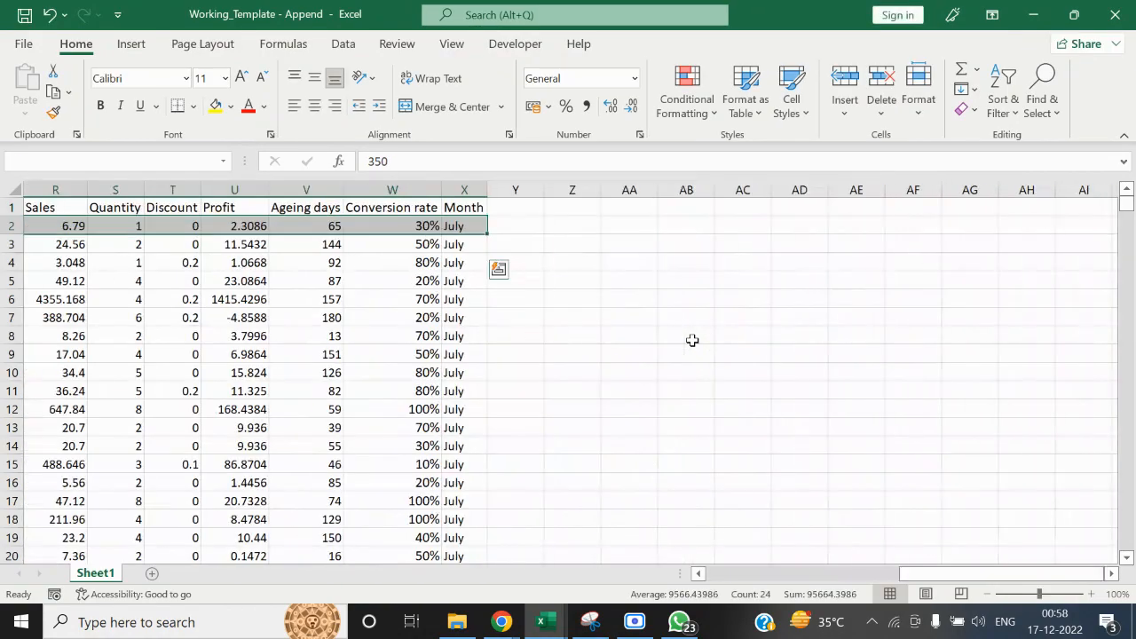
key("ctrl+shift+Down")
key("Delete")
Copy all data rows below the August workbook's header into Working_Template - Append starting at cell A2
key("alt+Tab")
key("Up")
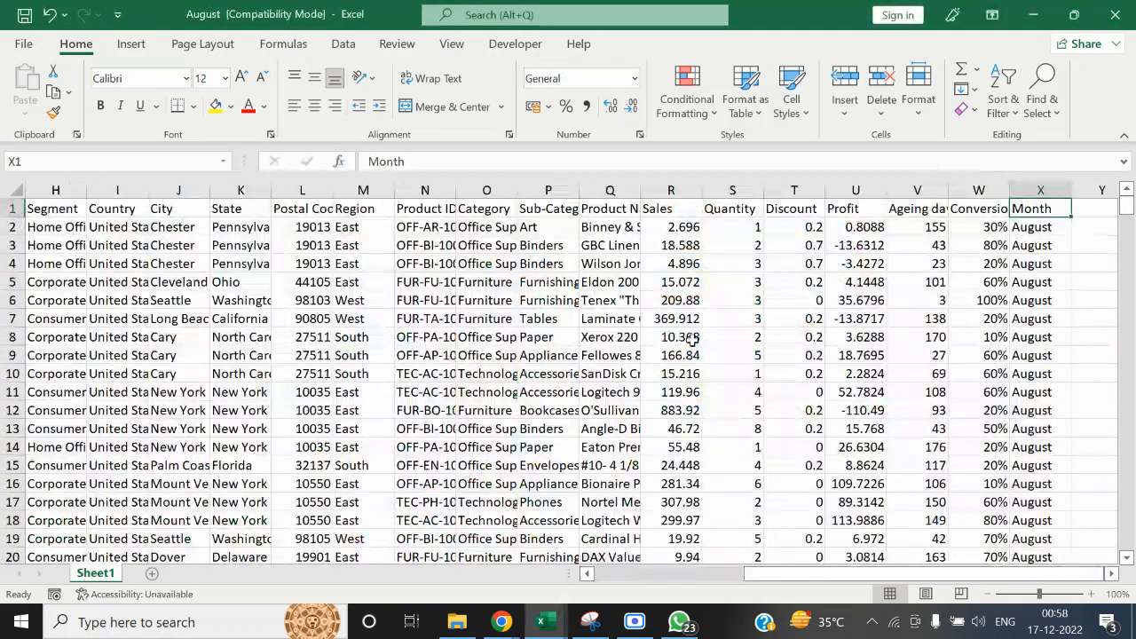
key("ctrl+Left")
key("Down")
key("ctrl+shift+Right")
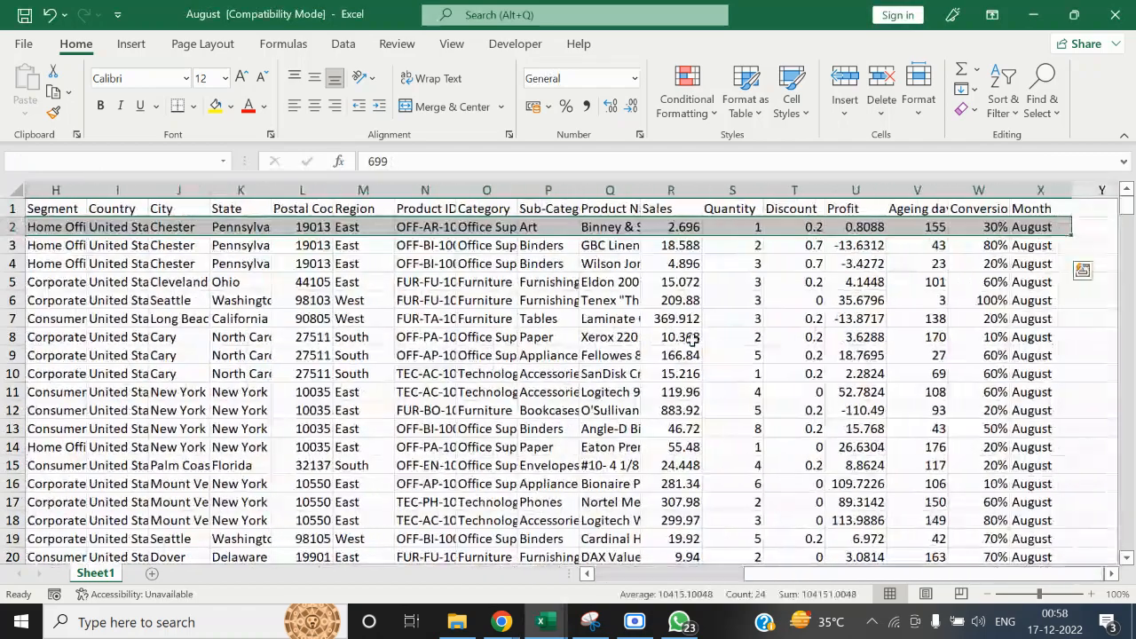
key("ctrl+shift+Down")
key("ctrl+c")
key("alt+Tab")
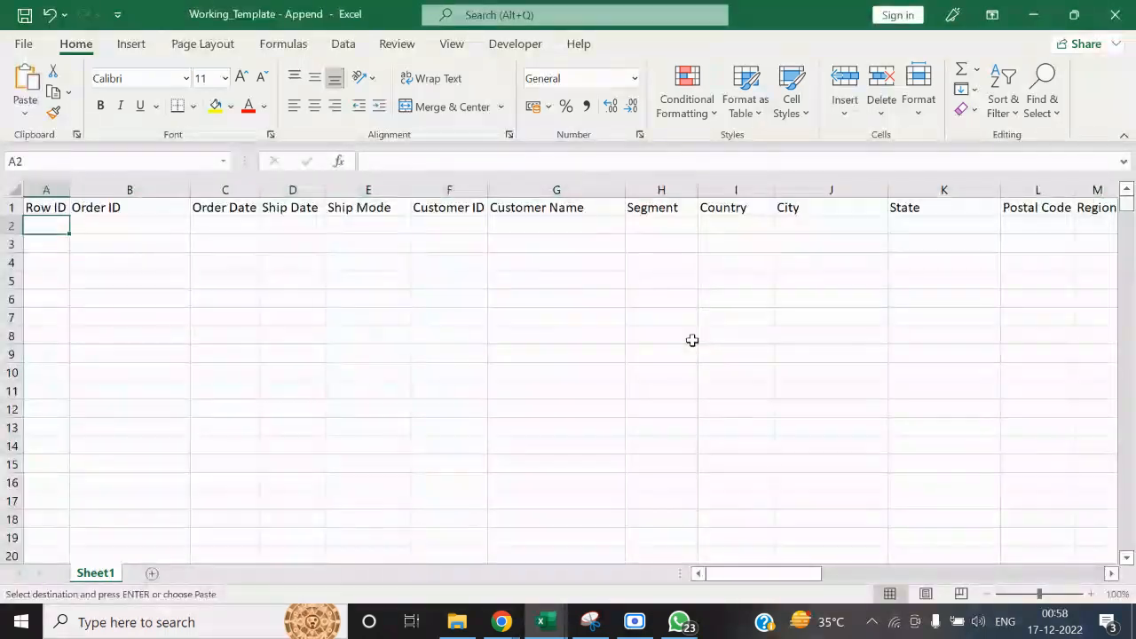
key("ctrl+v")
key("Up")
key("ctrl+Right")
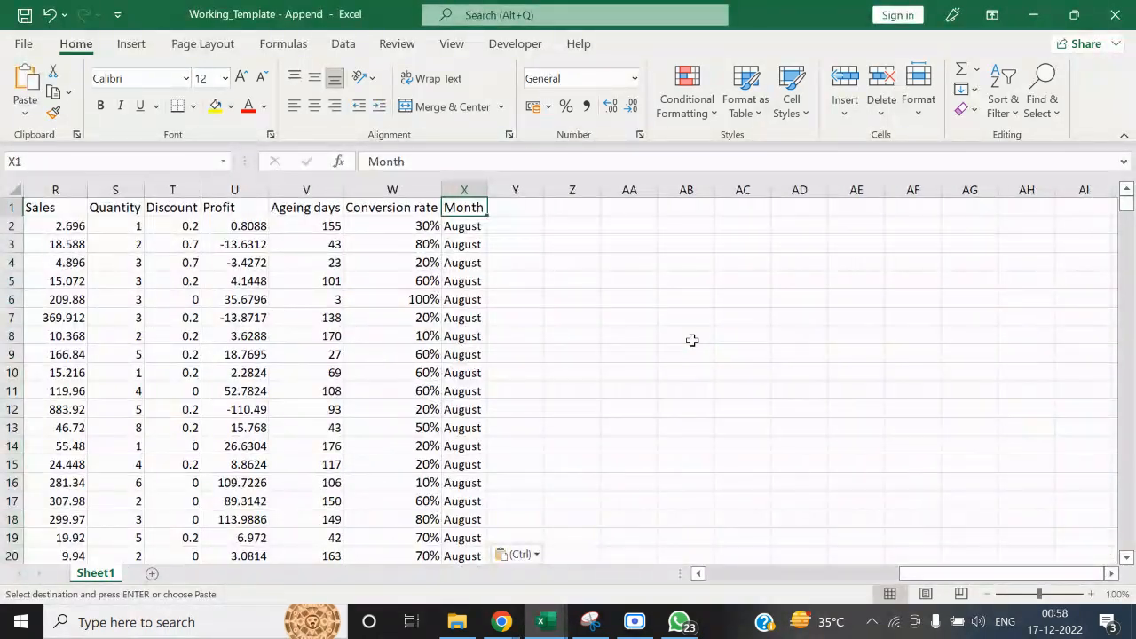
Save and close Working_Template - Append along with the August workbook, and reopen the Sales_Training_Joins database in Access
key("alt+Tab")
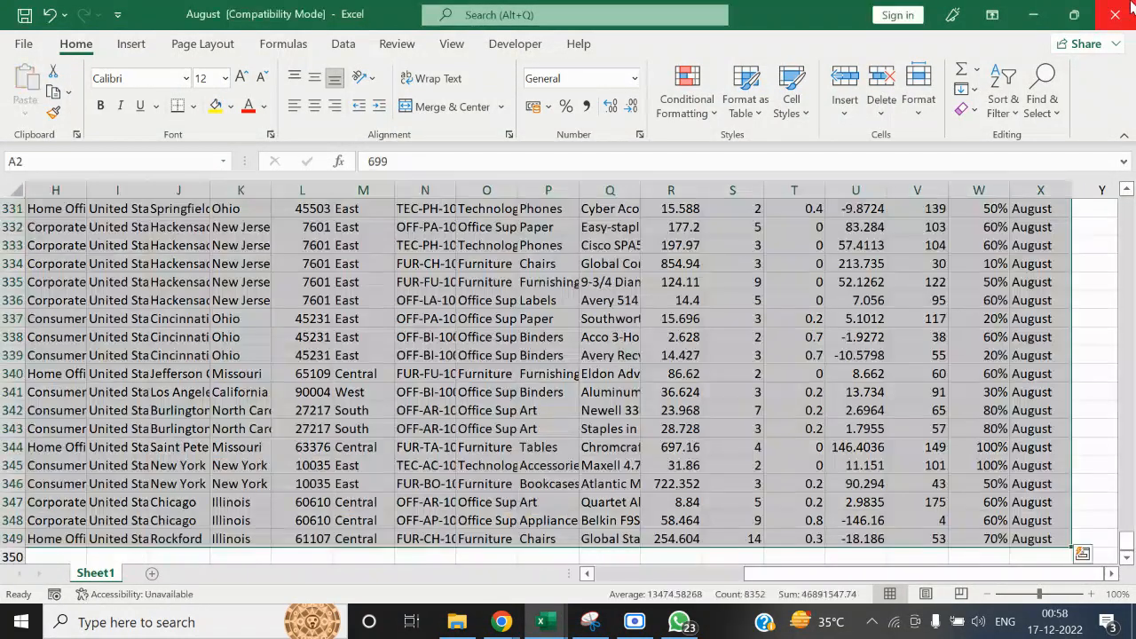
left_click(1118, 22)
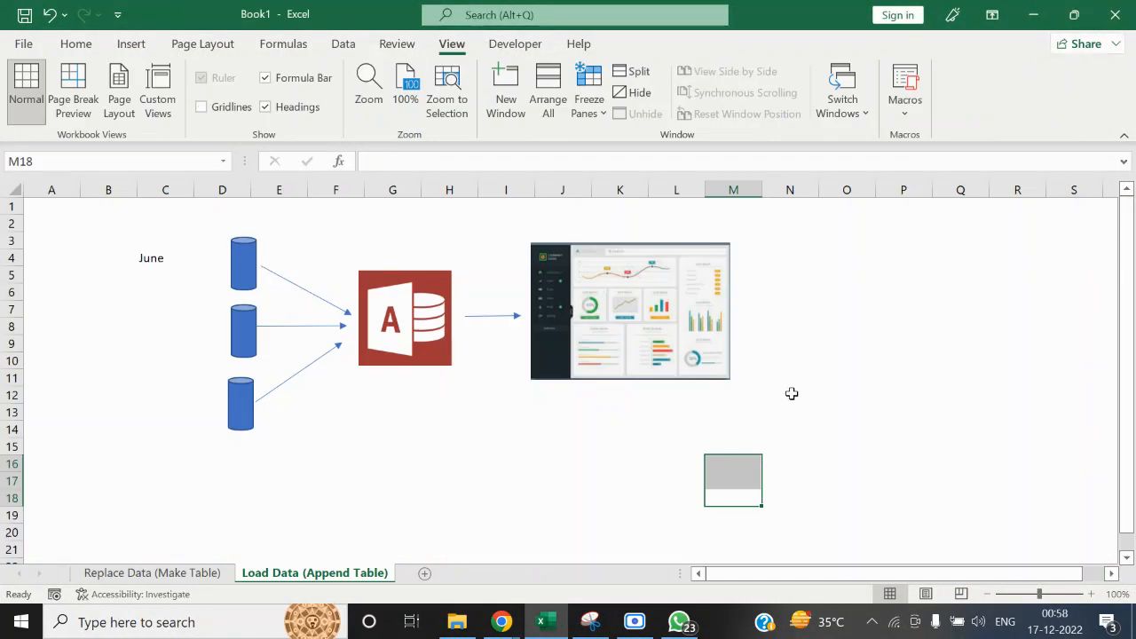
key("alt+Tab")
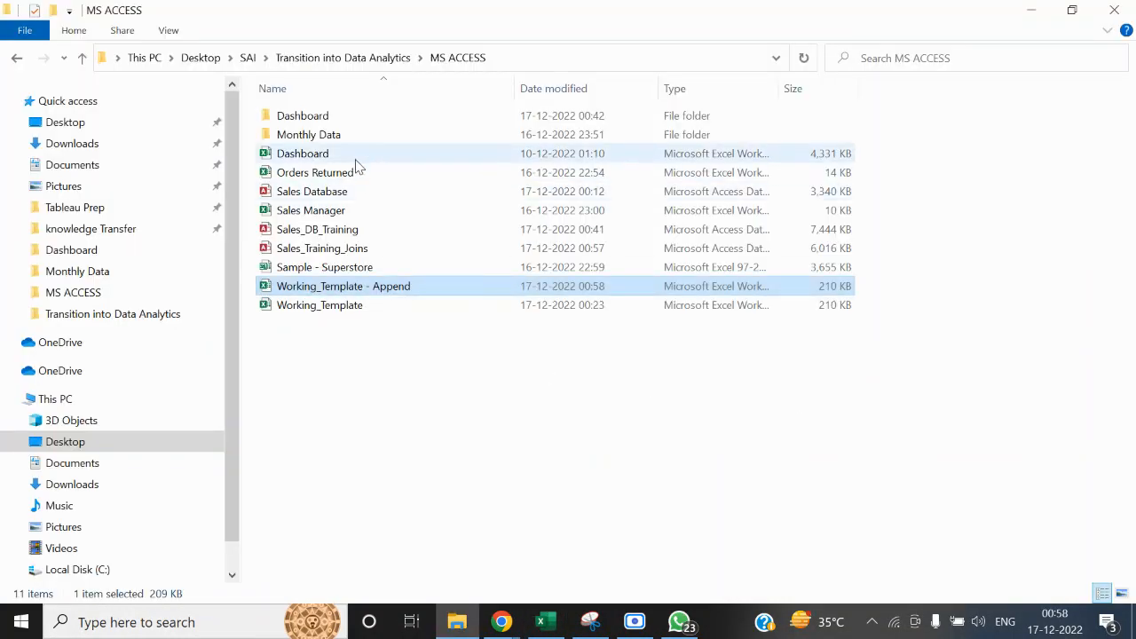
left_click(439, 60)
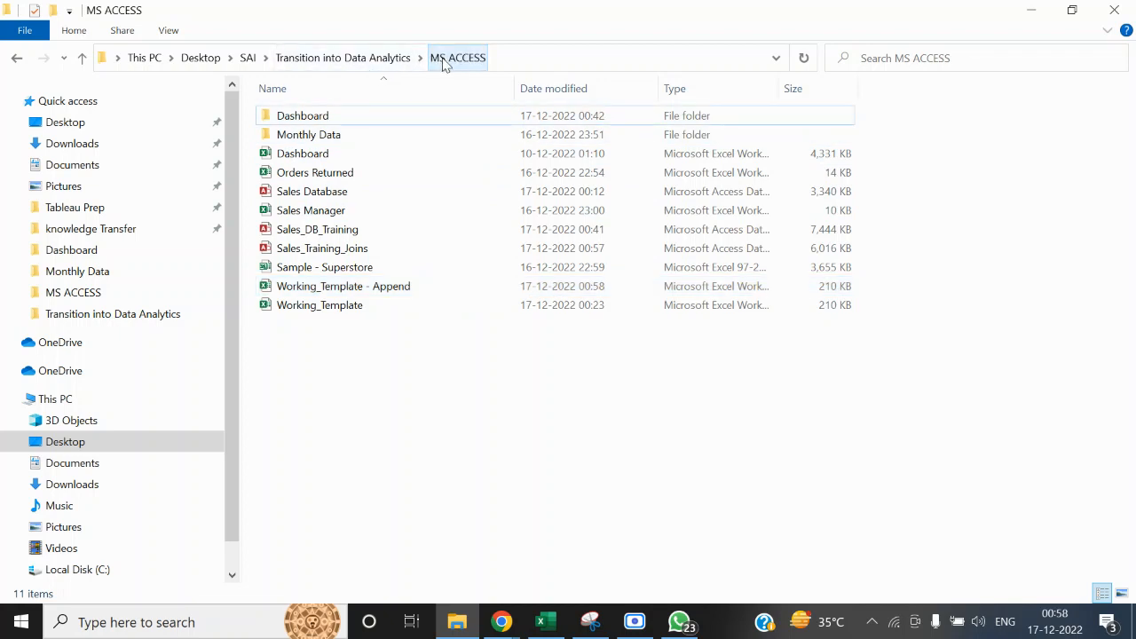
double_click(355, 247)
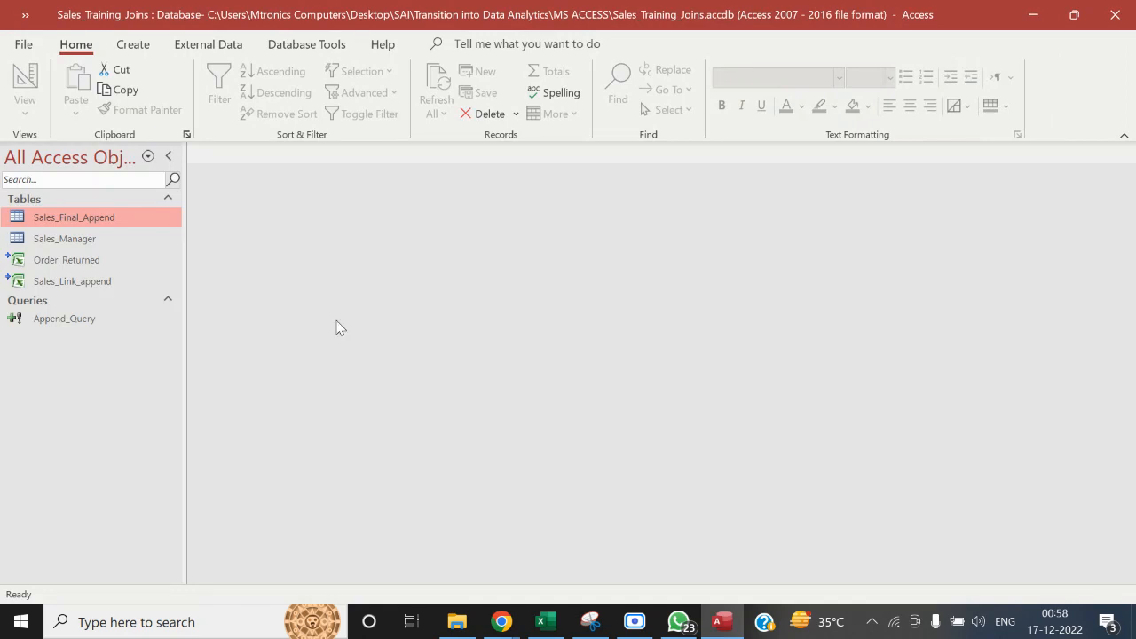
Review the table joins and appended fields in Append_Query's design, then close the query
right_click(91, 318)
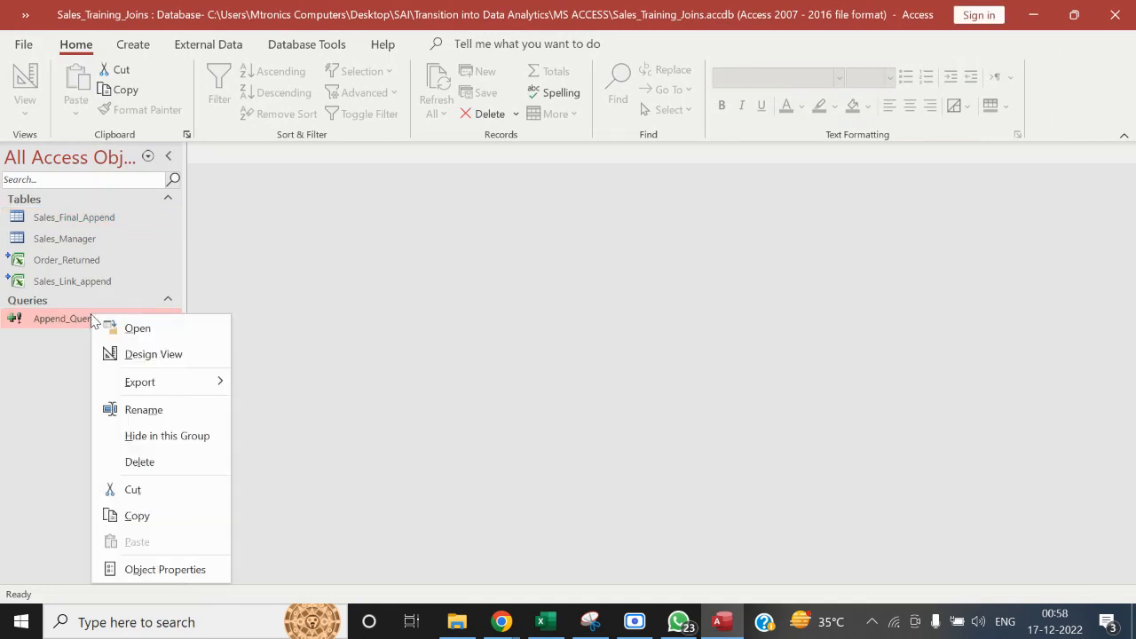
left_click(146, 355)
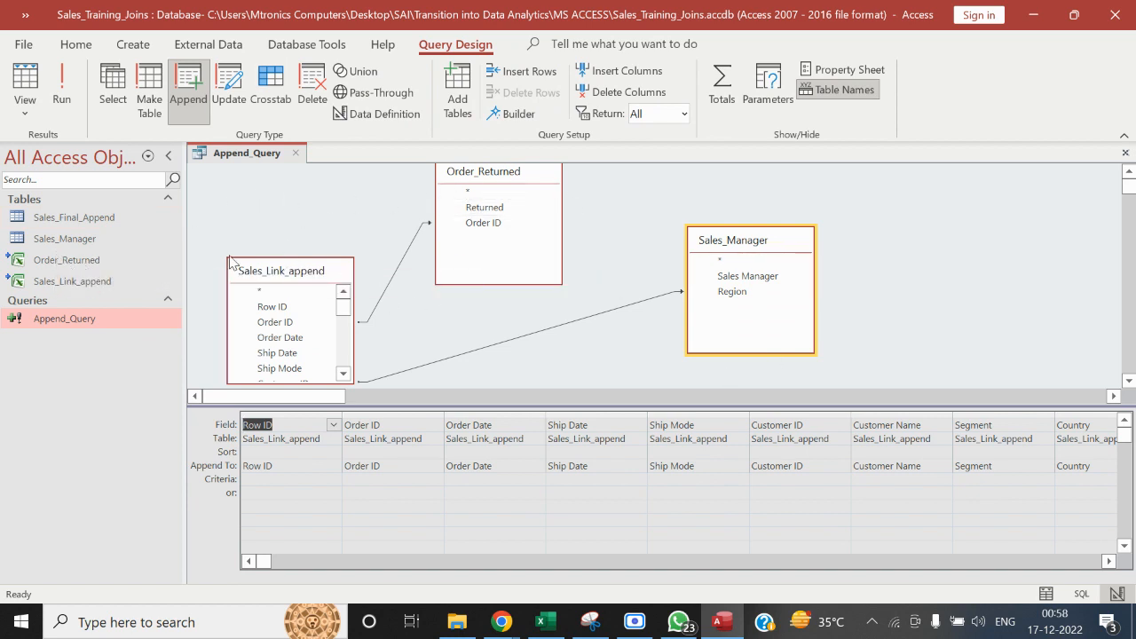
left_click(300, 155)
Run Append_Query and confirm appending the August rows to the Sales_Final_Append table
double_click(104, 319)
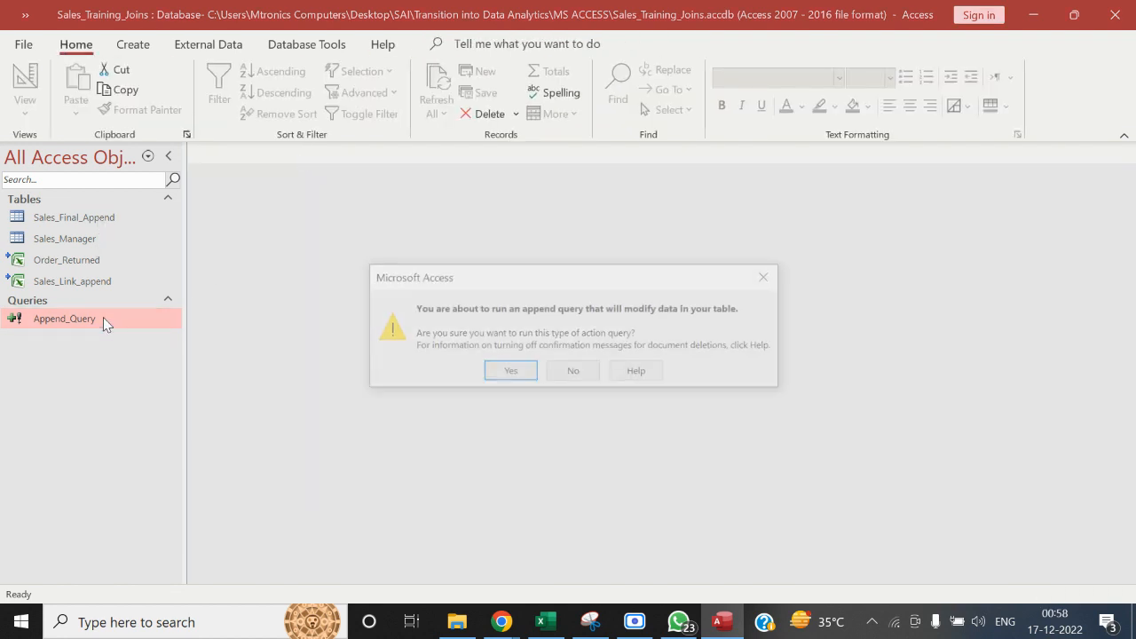
left_click(505, 379)
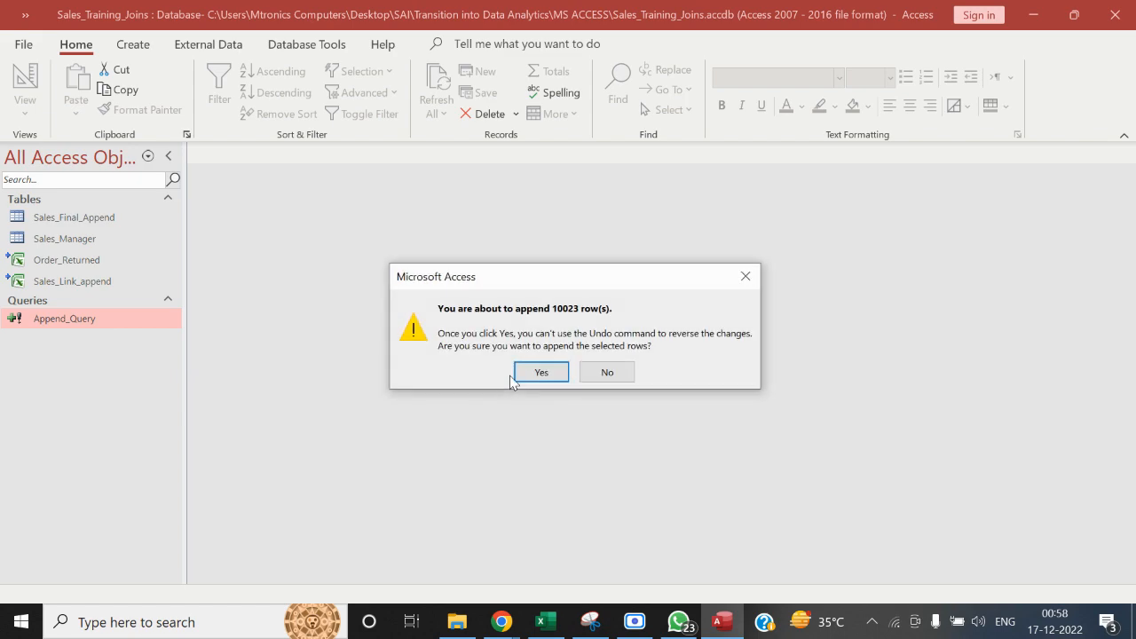
left_click(525, 376)
Open Sales_Final_Append, check the months listed for its Month column without filtering, and close the table
double_click(105, 219)
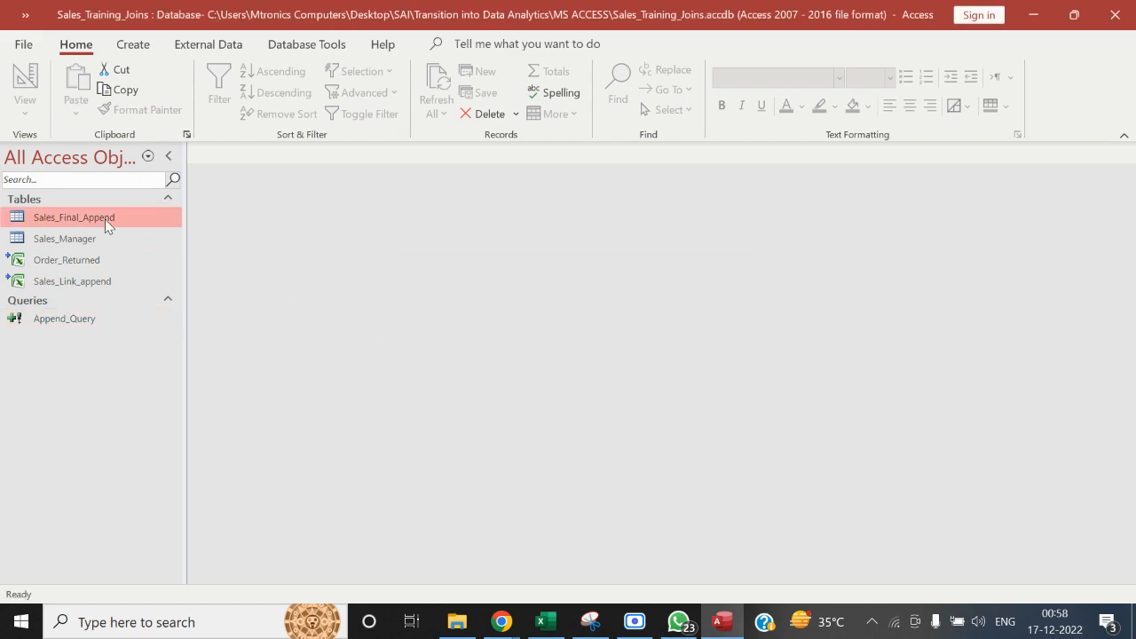
left_click_drag(696, 565, 941, 565)
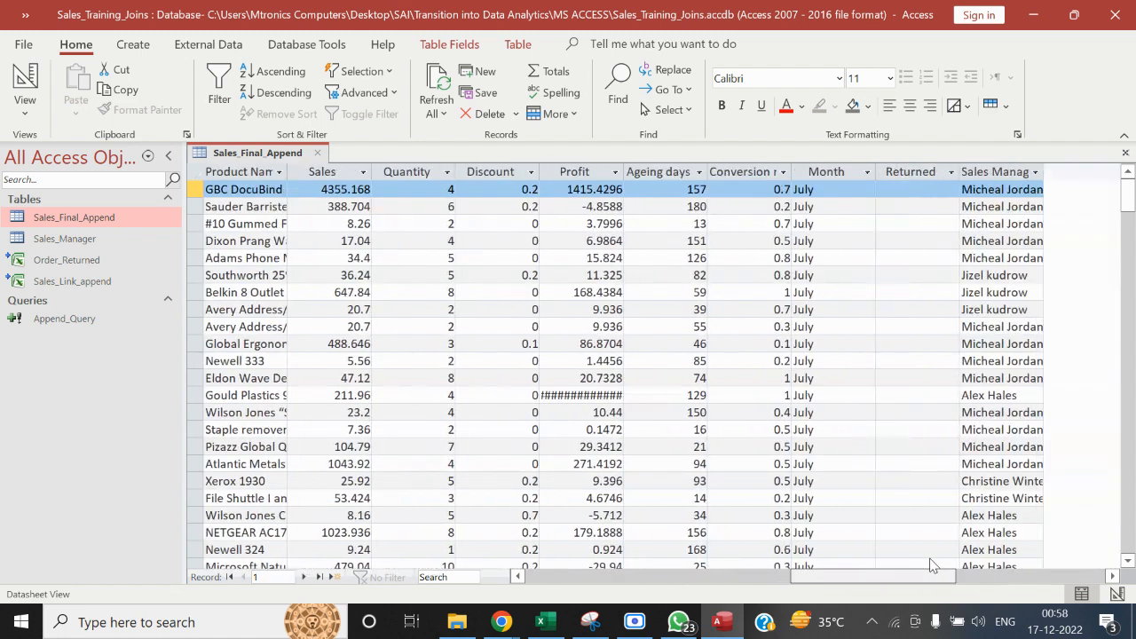
left_click(867, 172)
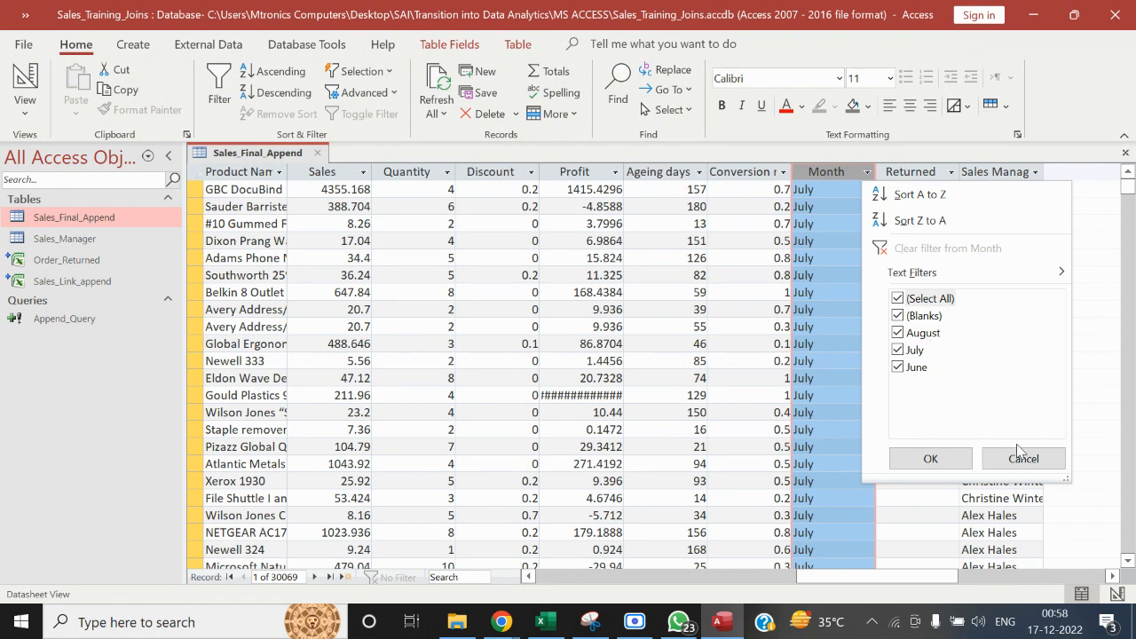
left_click(1022, 457)
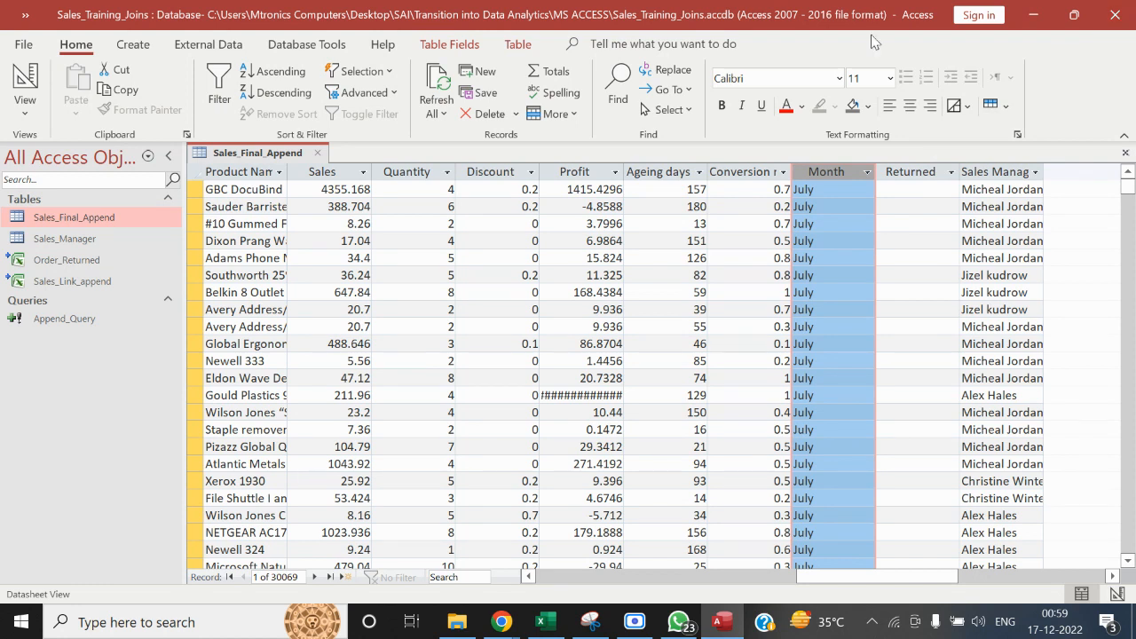
left_click(320, 155)
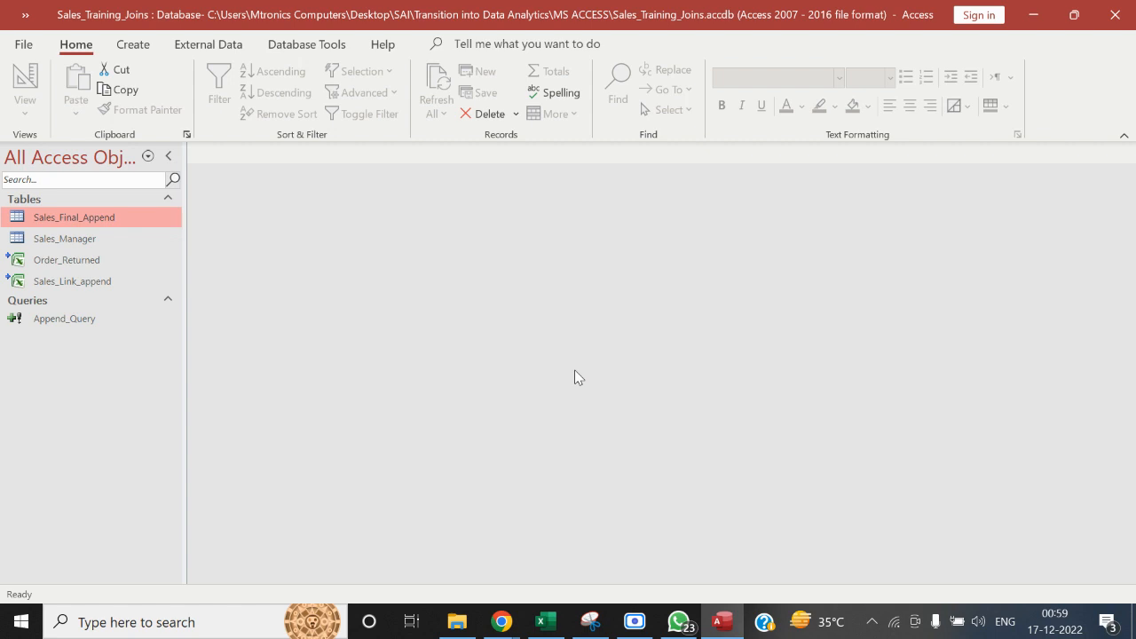
Switch to File Explorer and select the Sales Manager workbook in the MS ACCESS folder
left_click(457, 621)
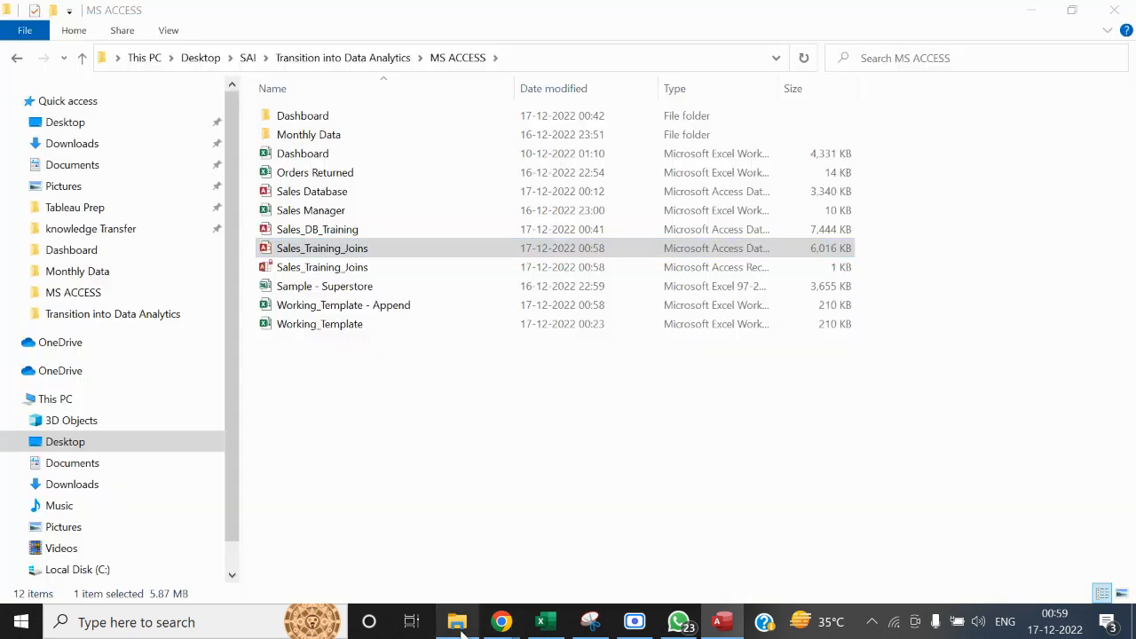
left_click(385, 431)
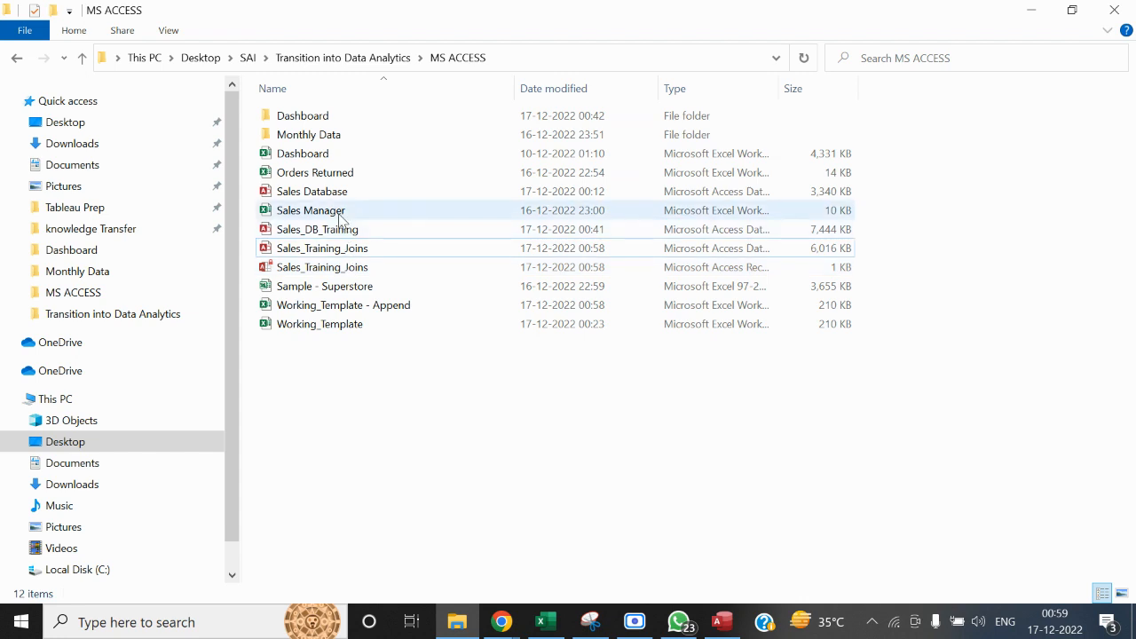
left_click(339, 217)
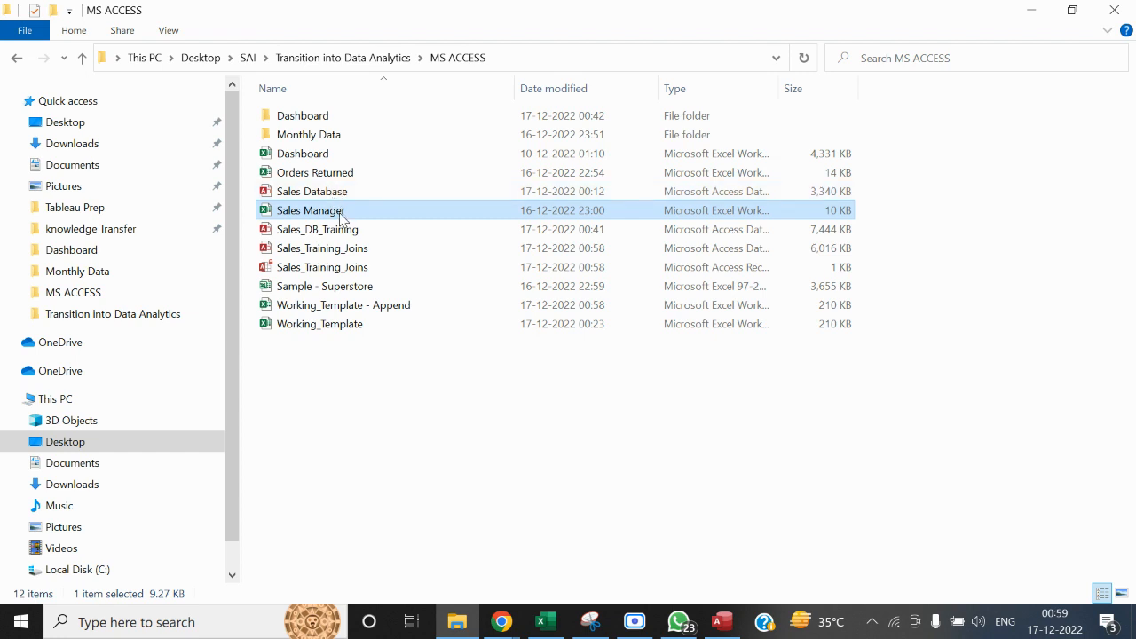
Open the Monthly Data folder and duplicate the August workbook in it
left_click(323, 140)
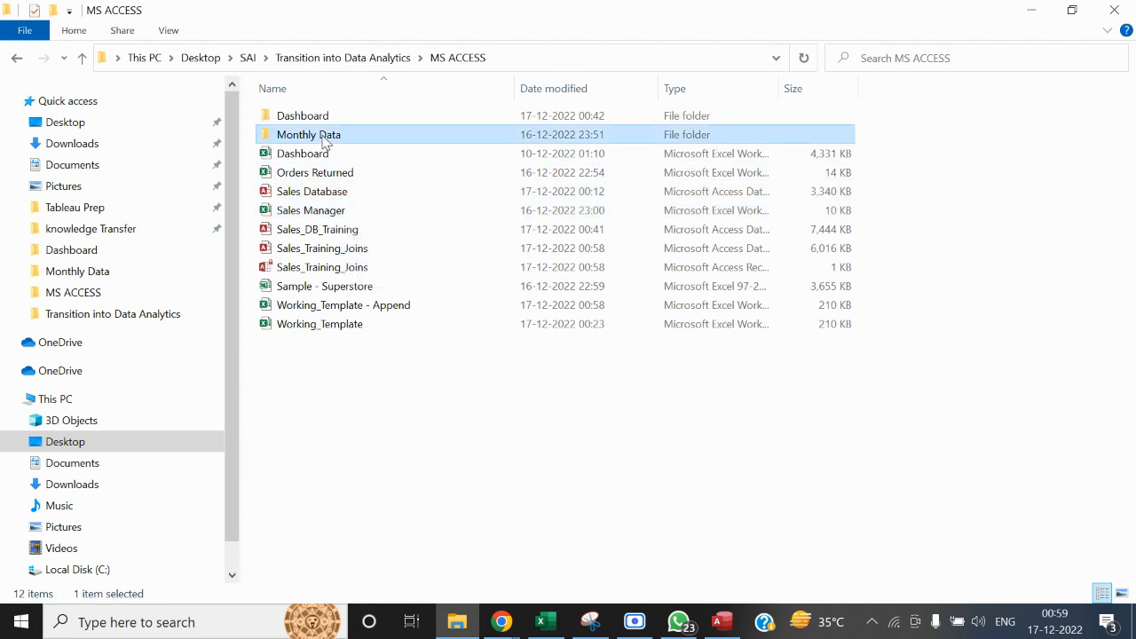
double_click(324, 140)
left_click(326, 121)
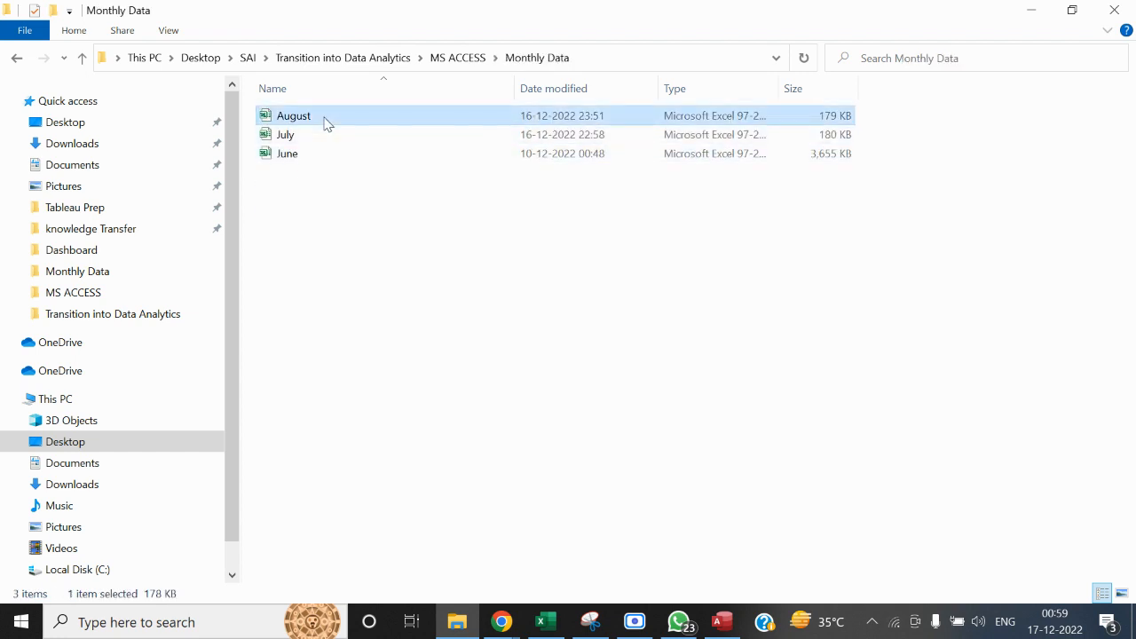
left_click(338, 240)
key("ctrl+v")
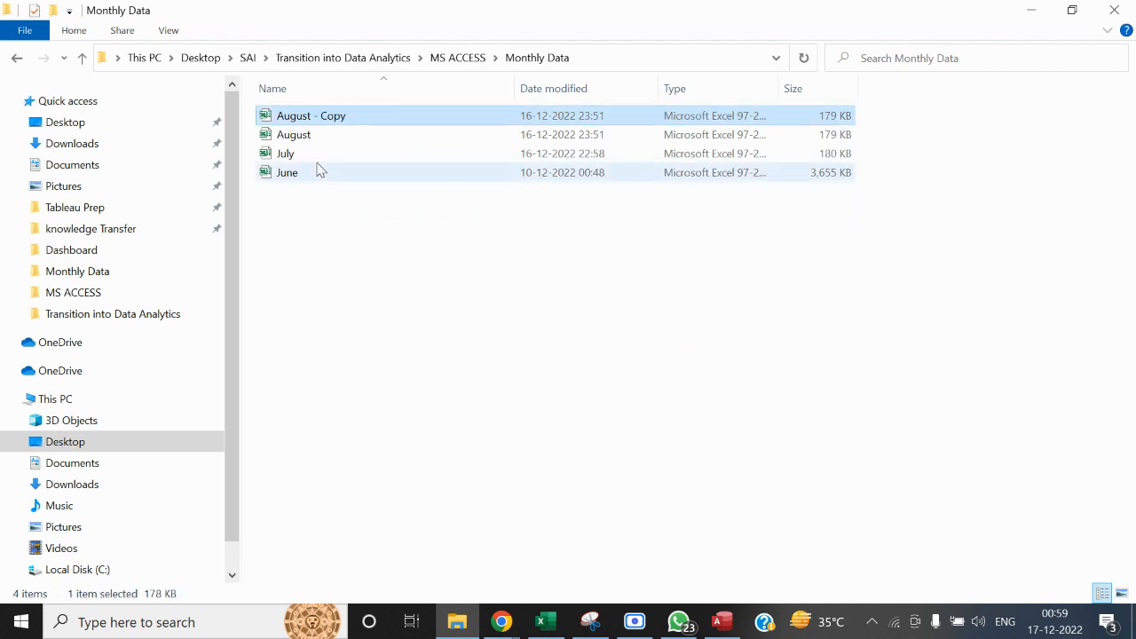
Rename the copied August workbook as September
right_click(322, 117)
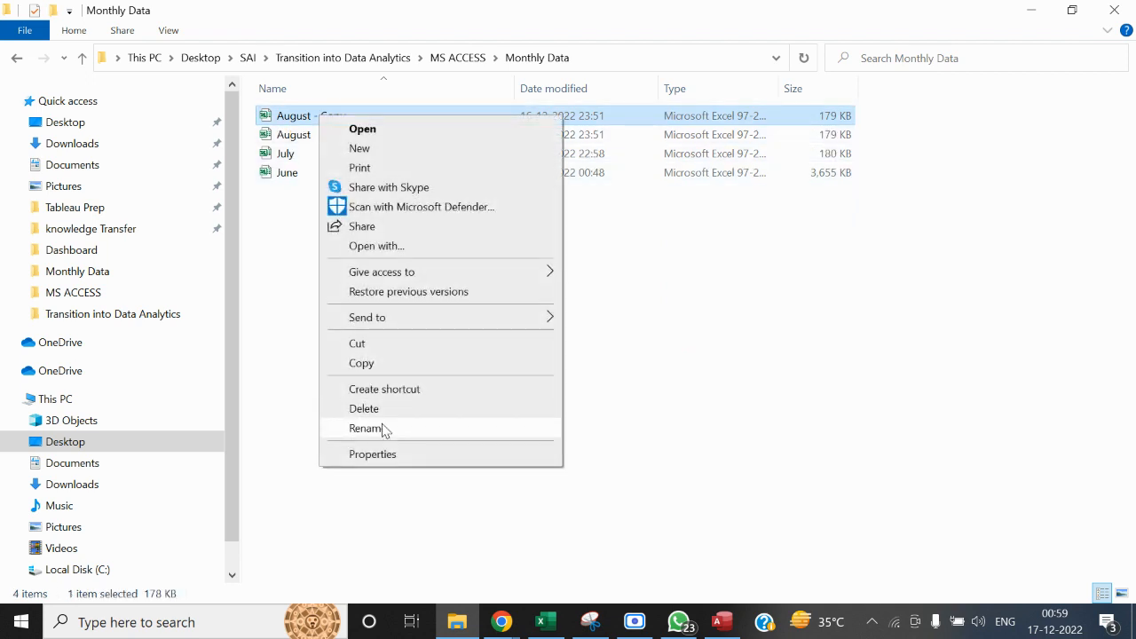
left_click(382, 429)
type("Septem")
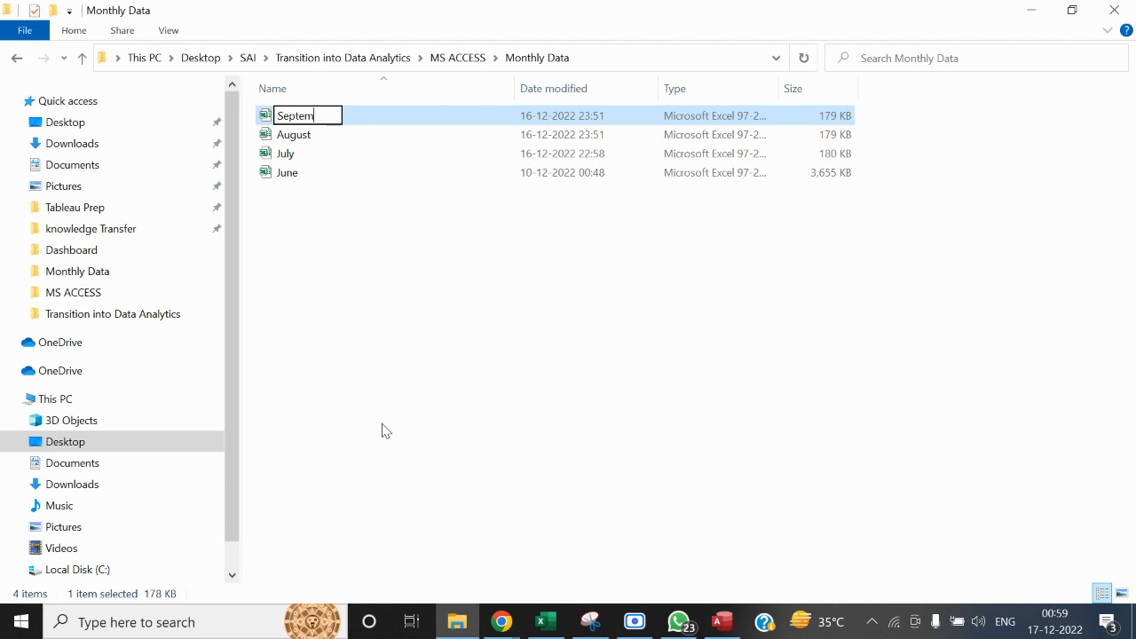
type("ber")
left_click(384, 431)
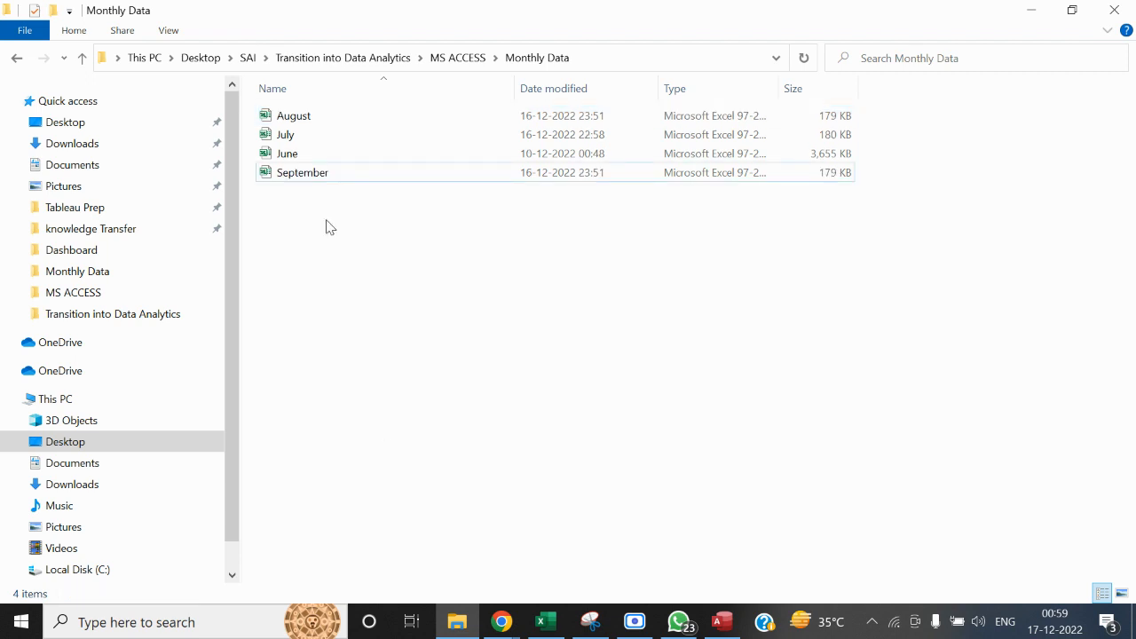
Open the September workbook and enter September in the first data cell of the Month column, X2
left_click(303, 177)
key("alt+Tab")
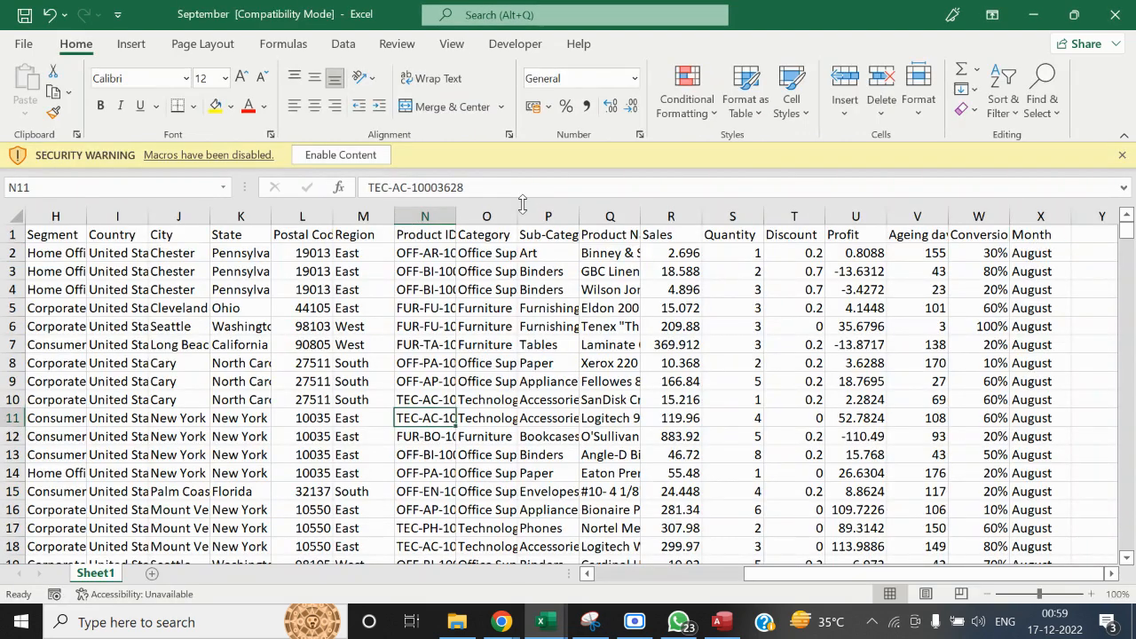
left_click(510, 234)
key("ctrl+Right")
key("Down")
type("S")
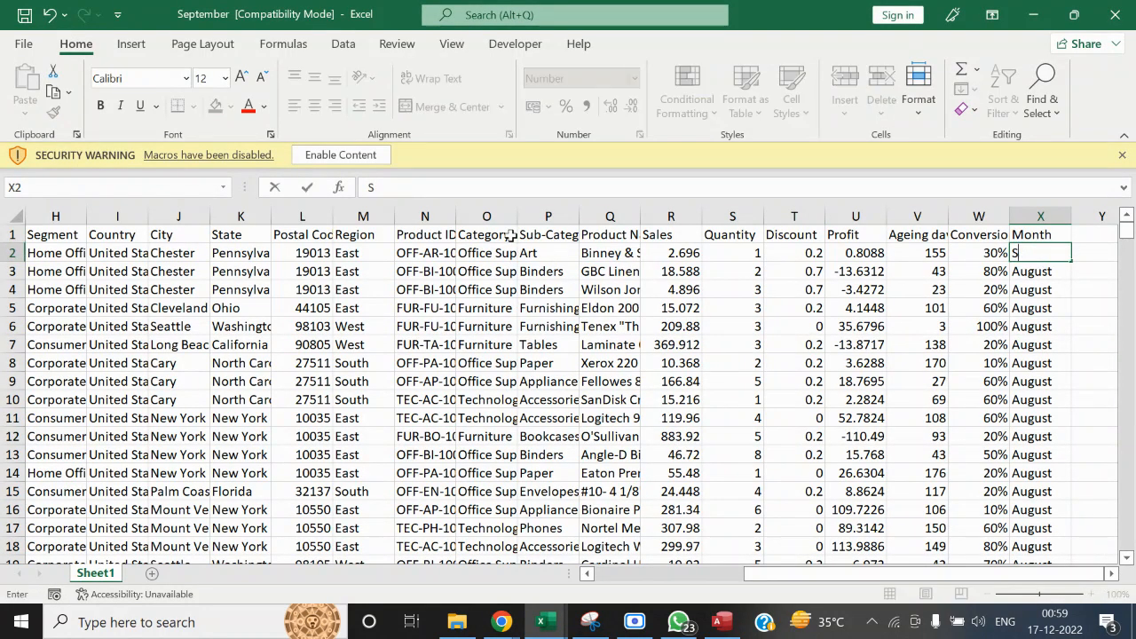
type("eptember")
key("ctrl+Return")
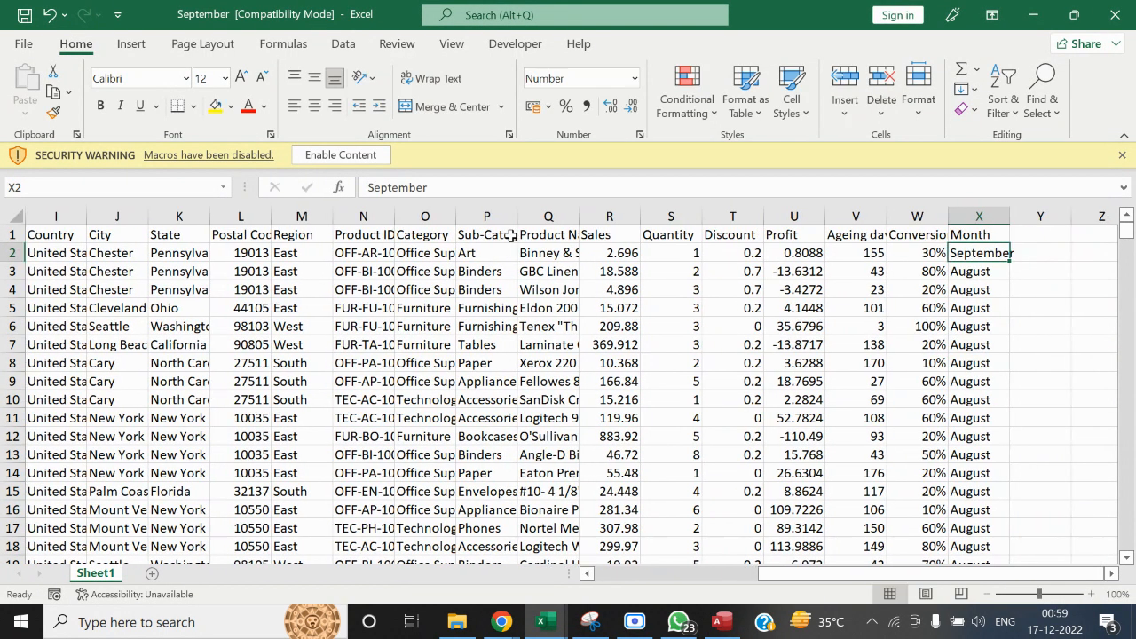
Copy September from X2 down through all remaining rows of the Month column
key("ctrl+c")
key("ctrl+shift+Down")
key("ctrl+v")
key("Escape")
key("ctrl+Up")
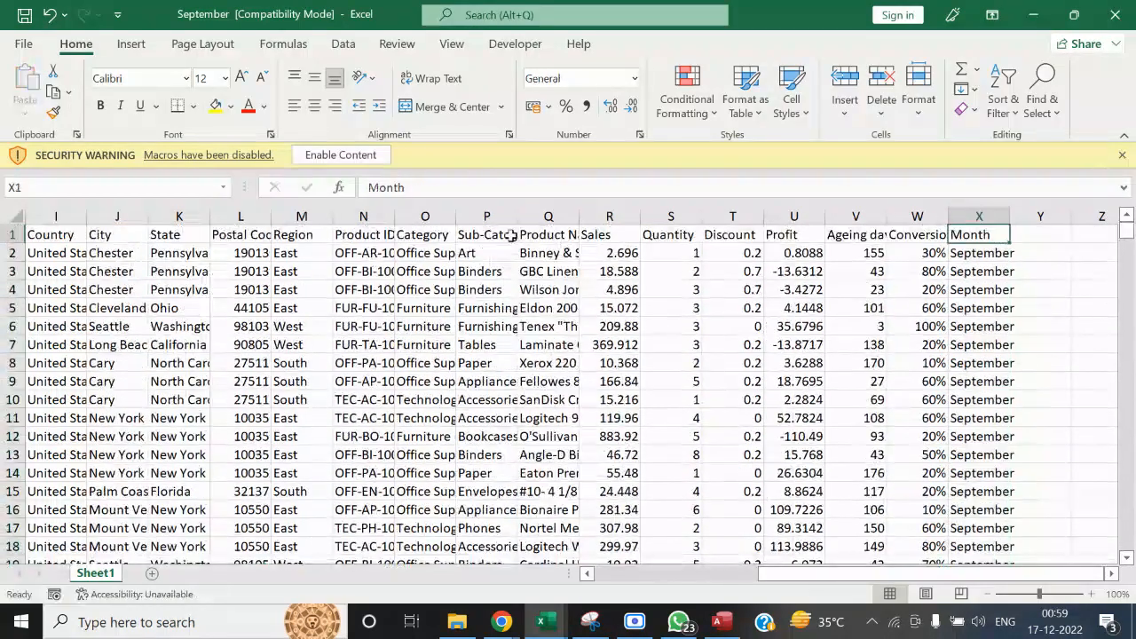
Enable the disabled macro content, then save and close the September workbook
left_click(341, 155)
left_click(571, 350)
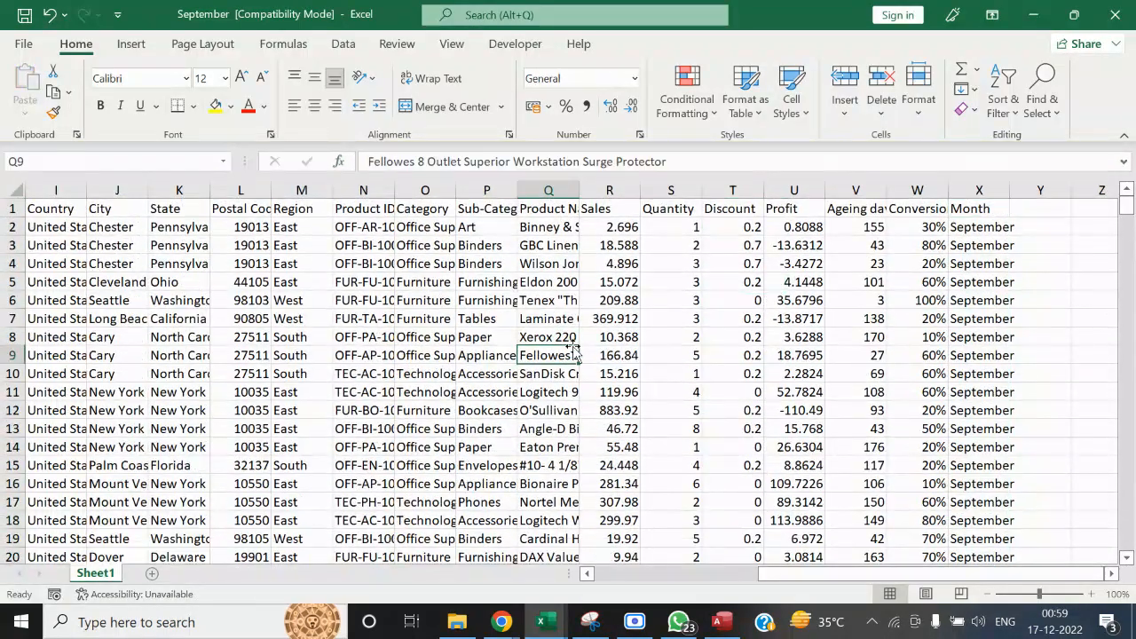
left_click(1131, 3)
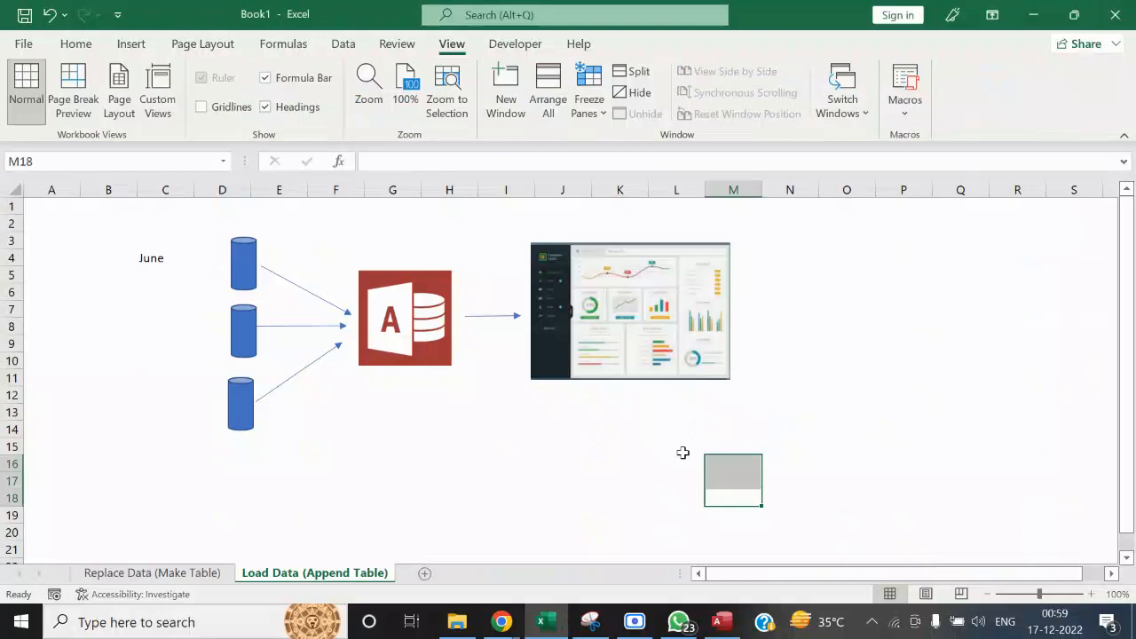
Switch to File Explorer and open the Sales_Dashboard workbook from the Dashboard folder inside MS ACCESS
left_click(457, 621)
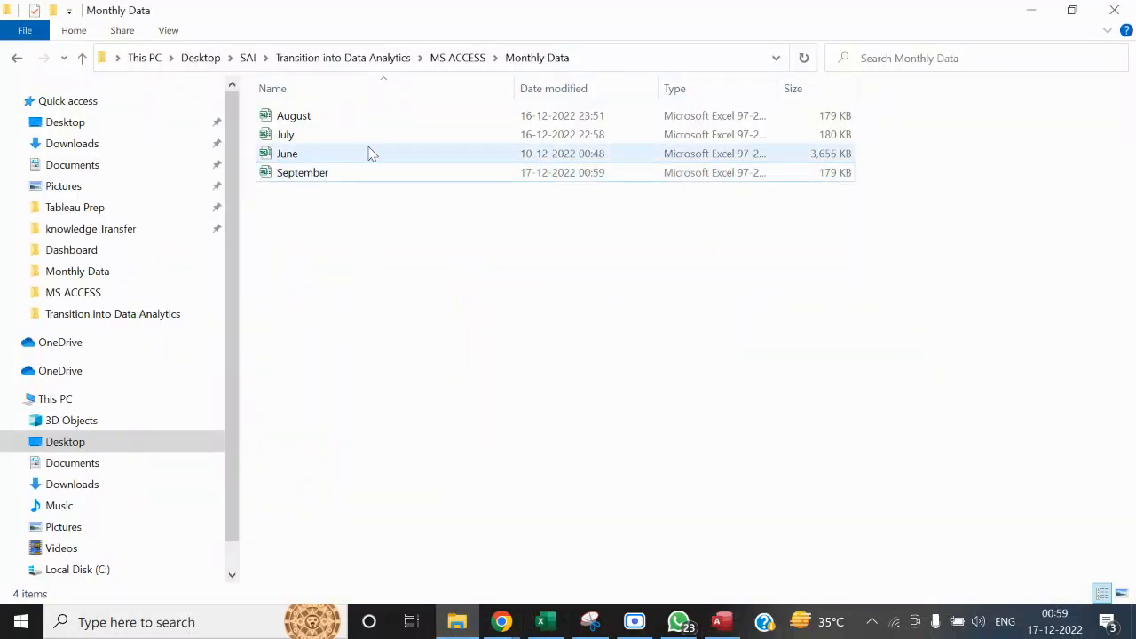
left_click(469, 62)
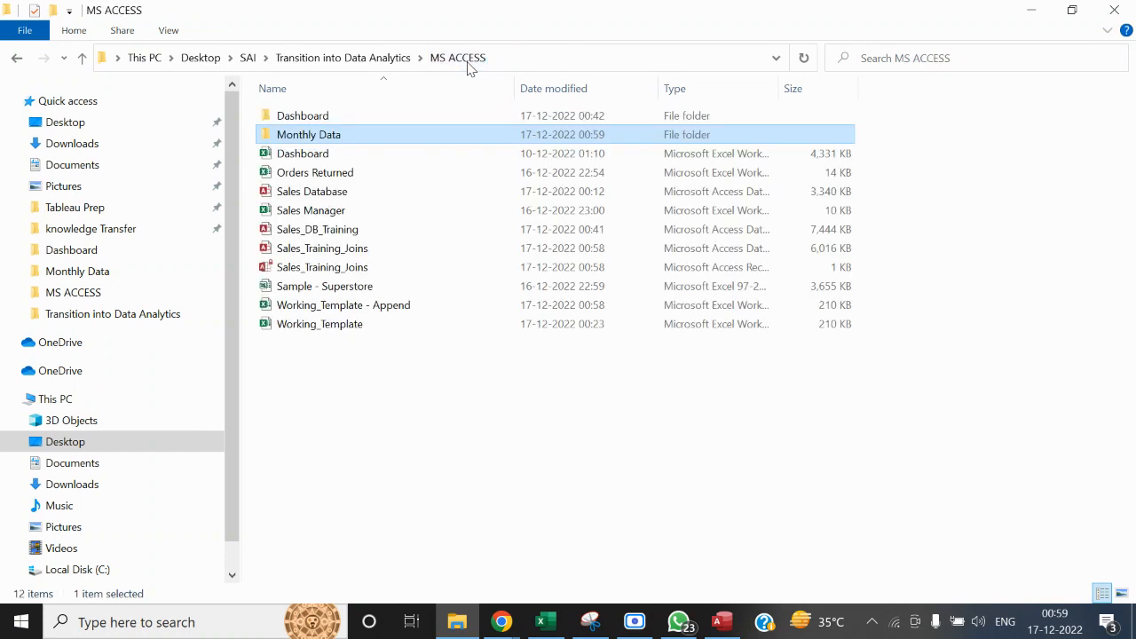
double_click(346, 117)
double_click(339, 115)
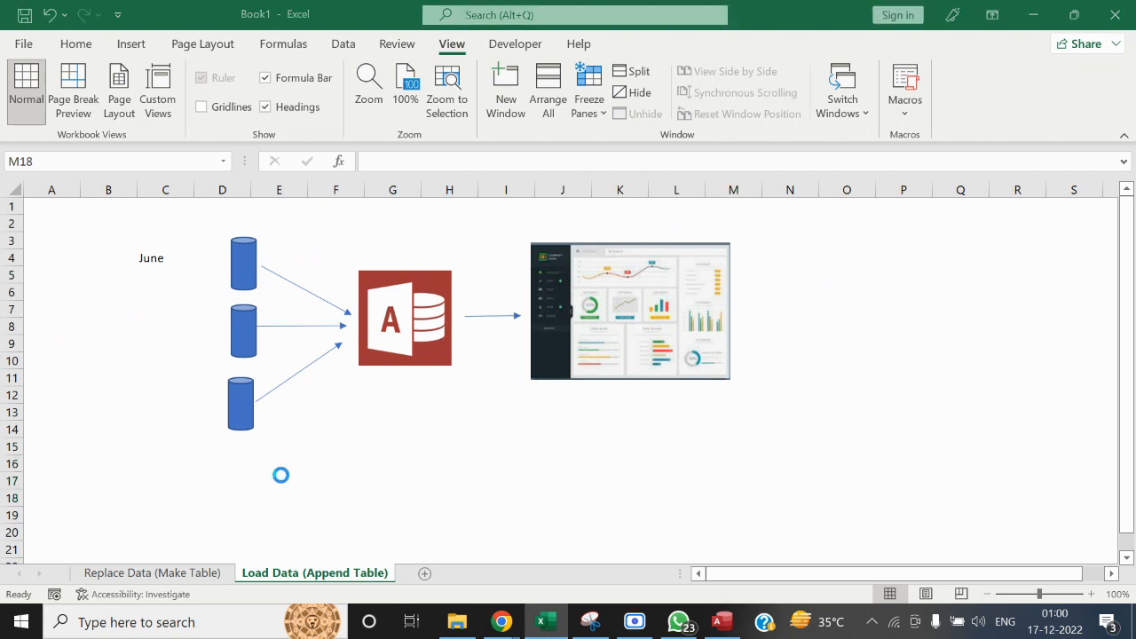
Add a new worksheet, place it after the Load sheet and rename it Join
left_click(197, 573)
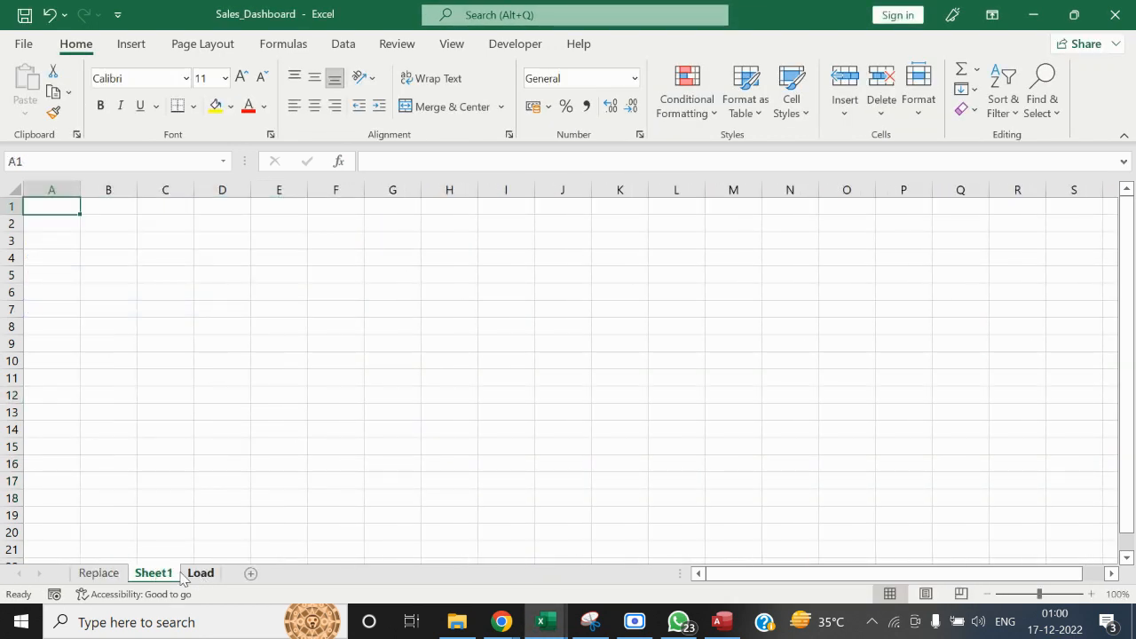
left_click_drag(164, 573, 249, 560)
right_click(204, 575)
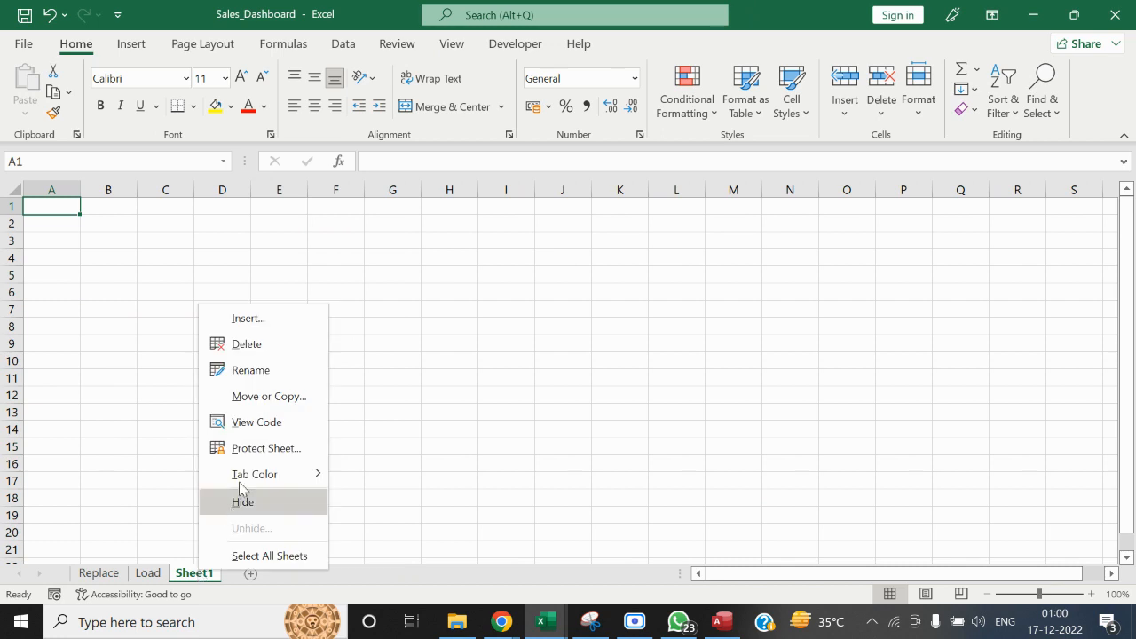
left_click(263, 374)
type("Join")
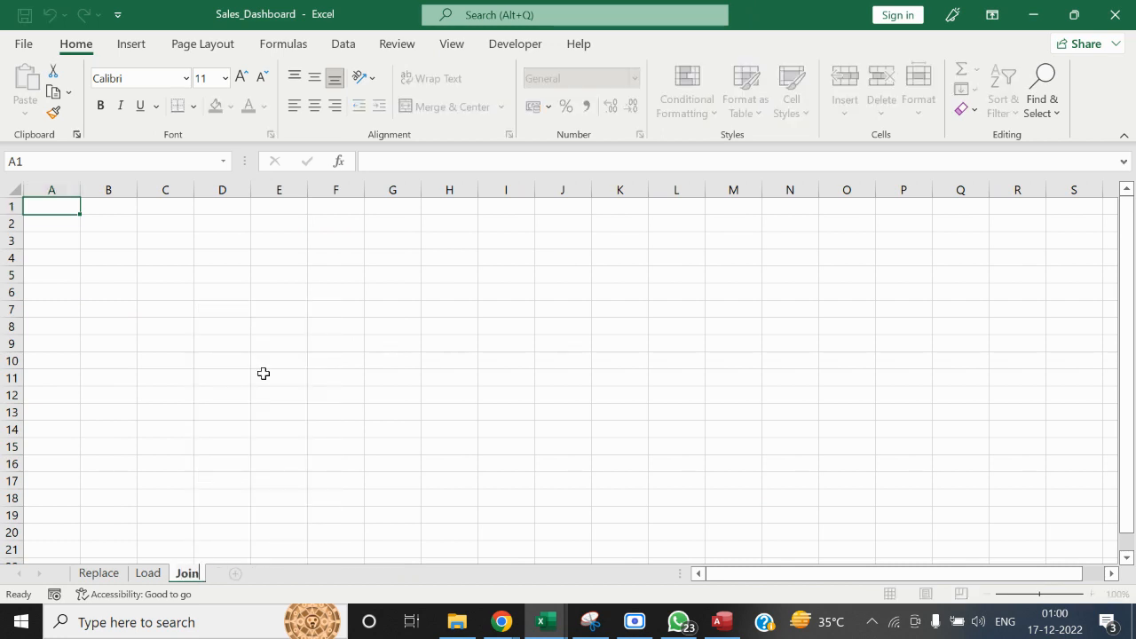
left_click(263, 374)
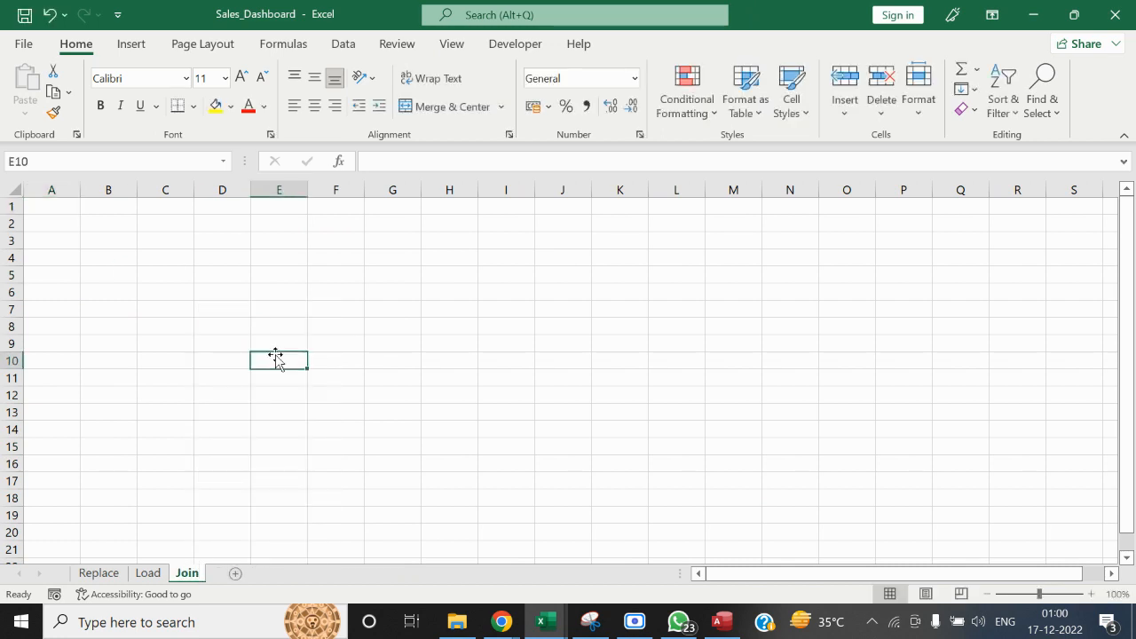
Start a PivotTable from an external data source at cell A1 of Join, and close the Sales_Training_Joins database in Access
left_click(121, 261)
left_click(57, 205)
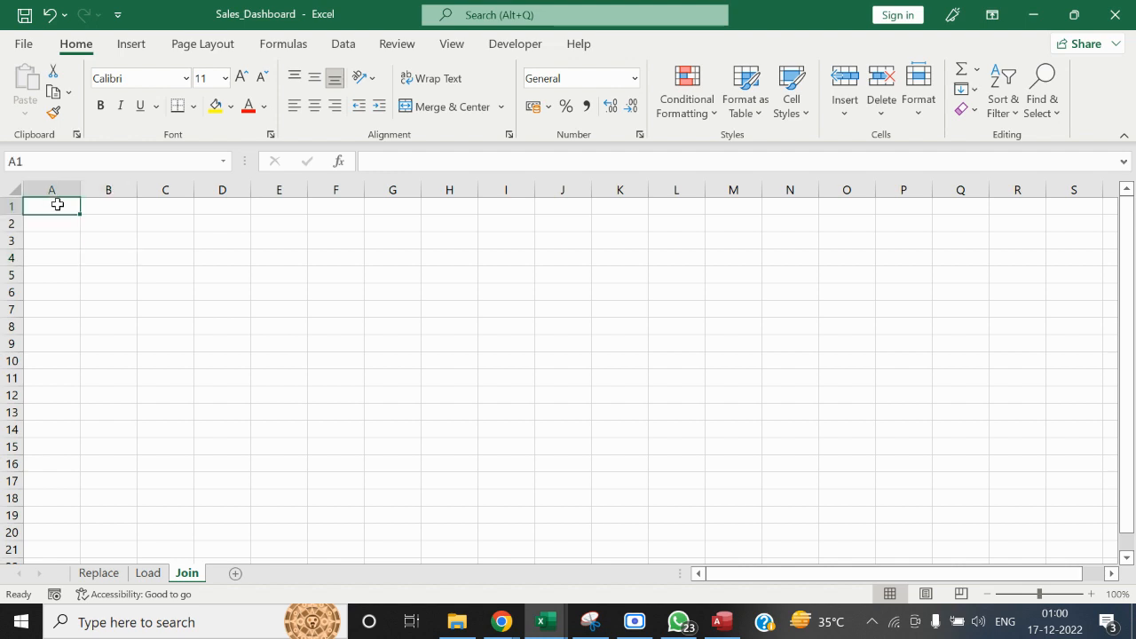
left_click(131, 43)
left_click(32, 104)
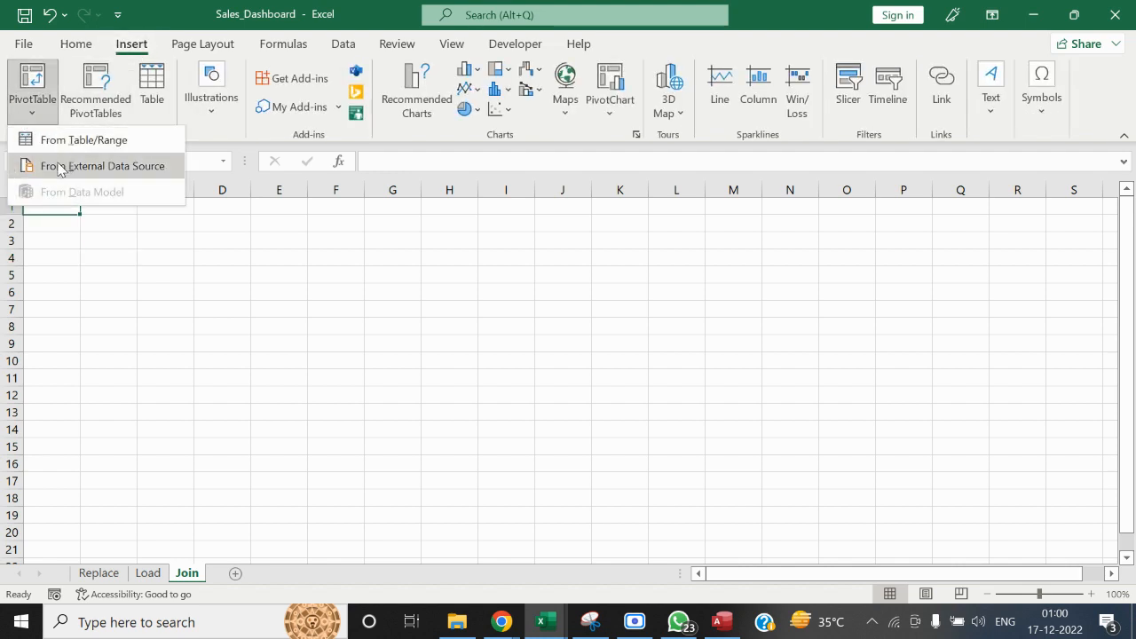
left_click(64, 165)
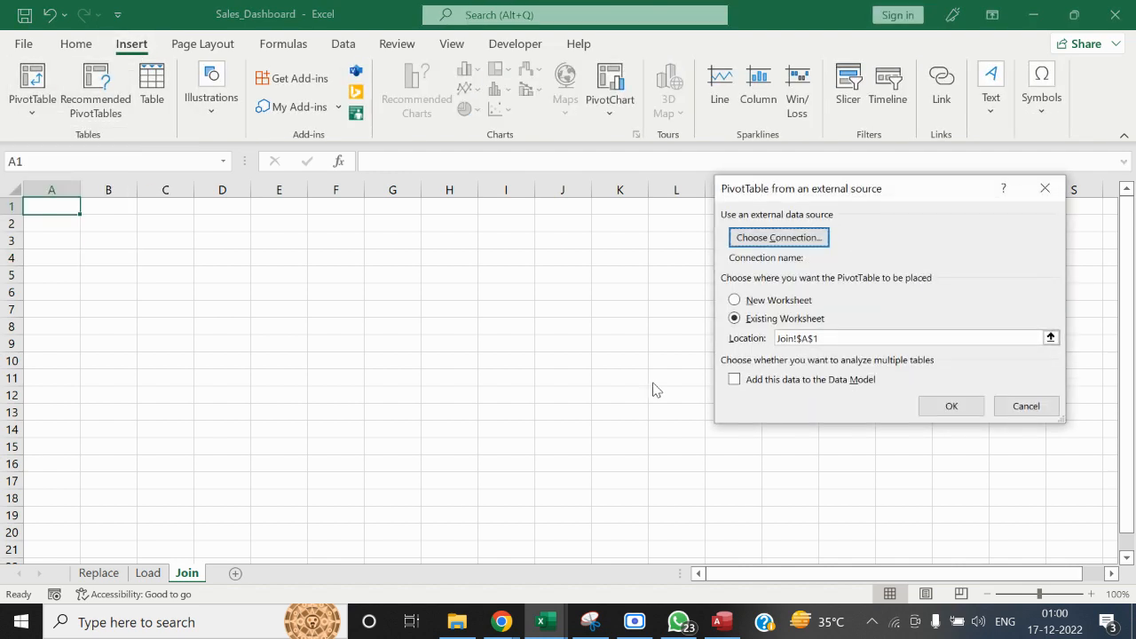
left_click(799, 239)
left_click(736, 621)
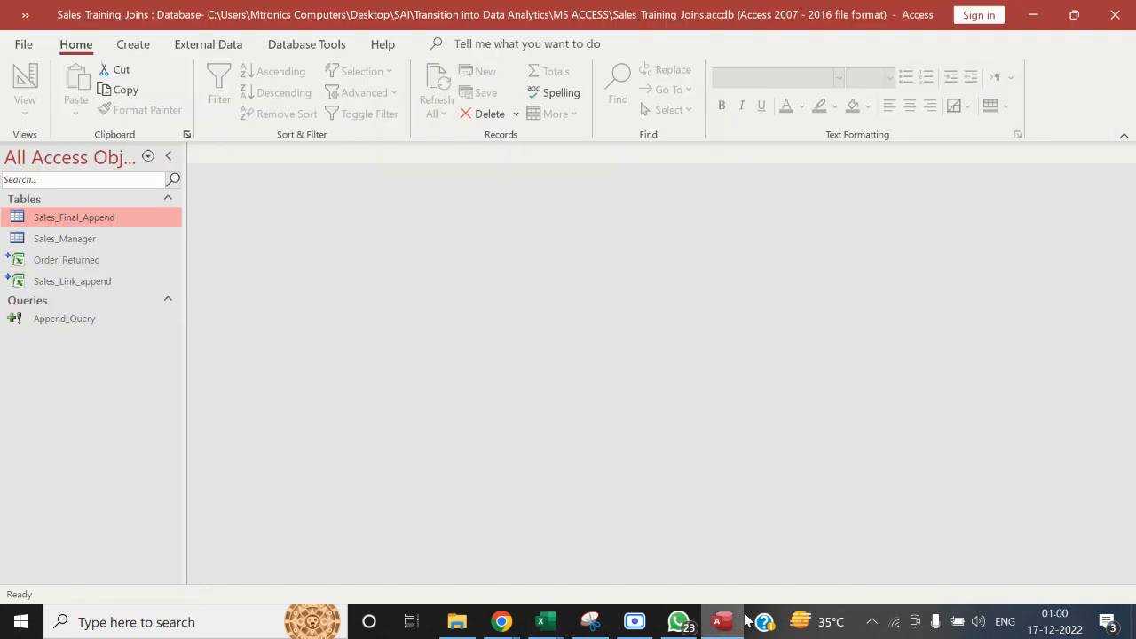
left_click(1121, 10)
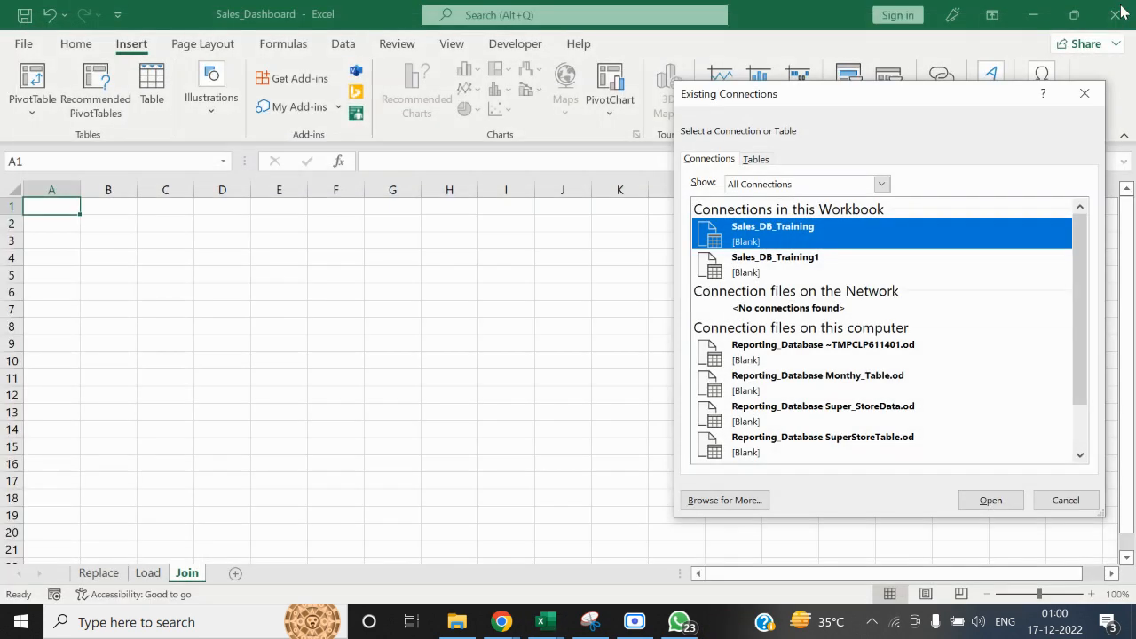
Connect the PivotTable to the Sales_Final_Append table of Sales_Training_Joins in the MS ACCESS folder and insert it on the Join sheet
left_click(724, 500)
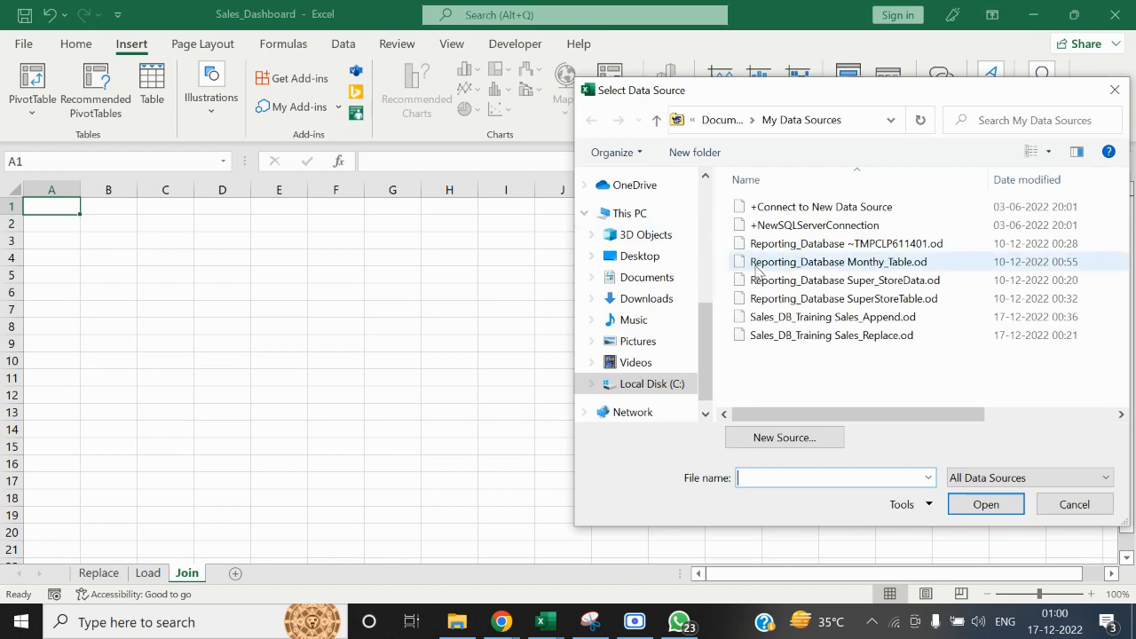
left_click_drag(716, 332, 708, 233)
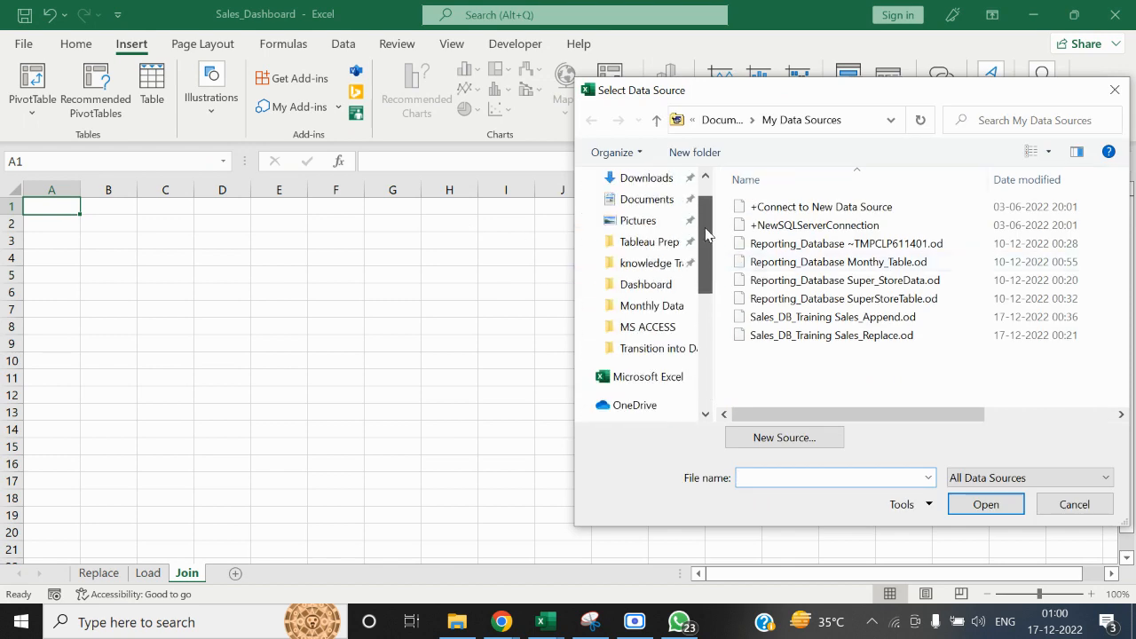
left_click(656, 348)
double_click(759, 224)
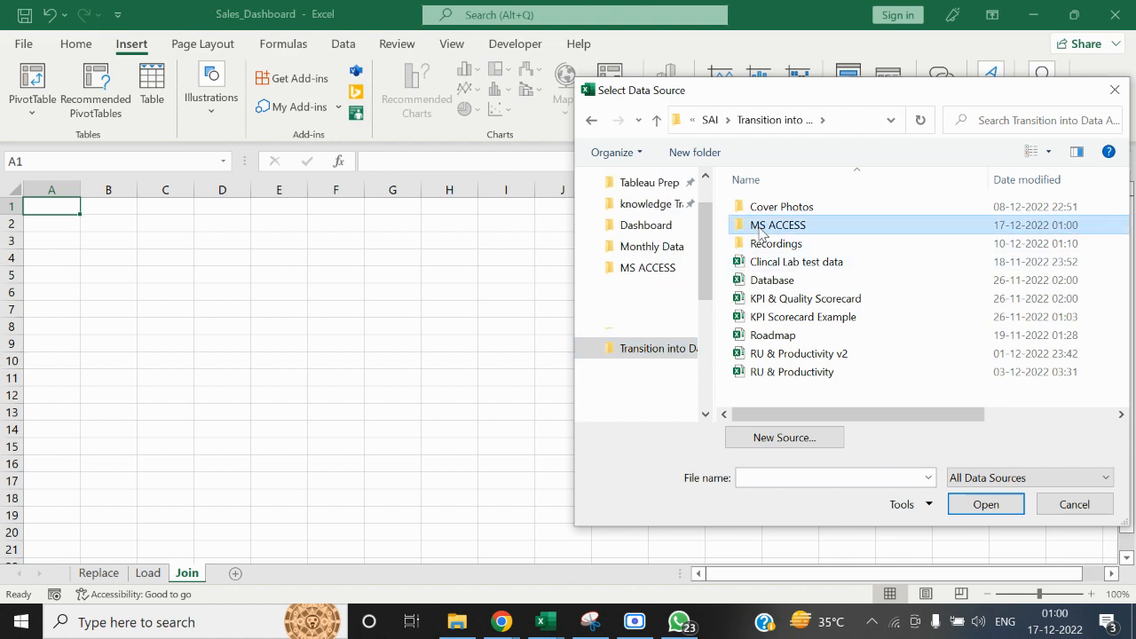
left_click(803, 335)
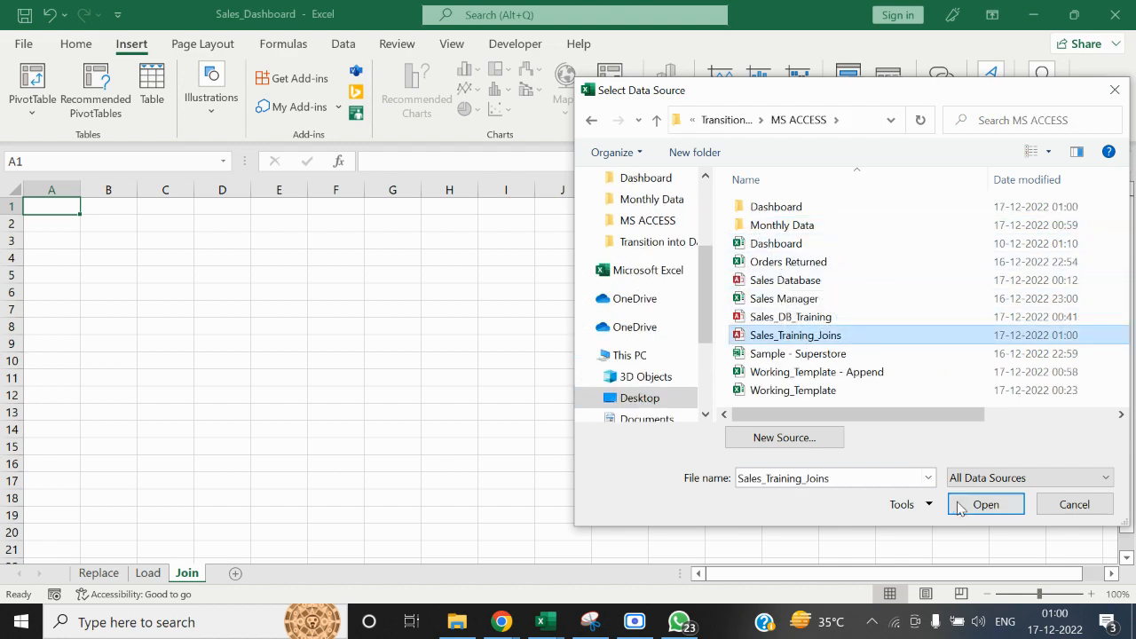
left_click(985, 504)
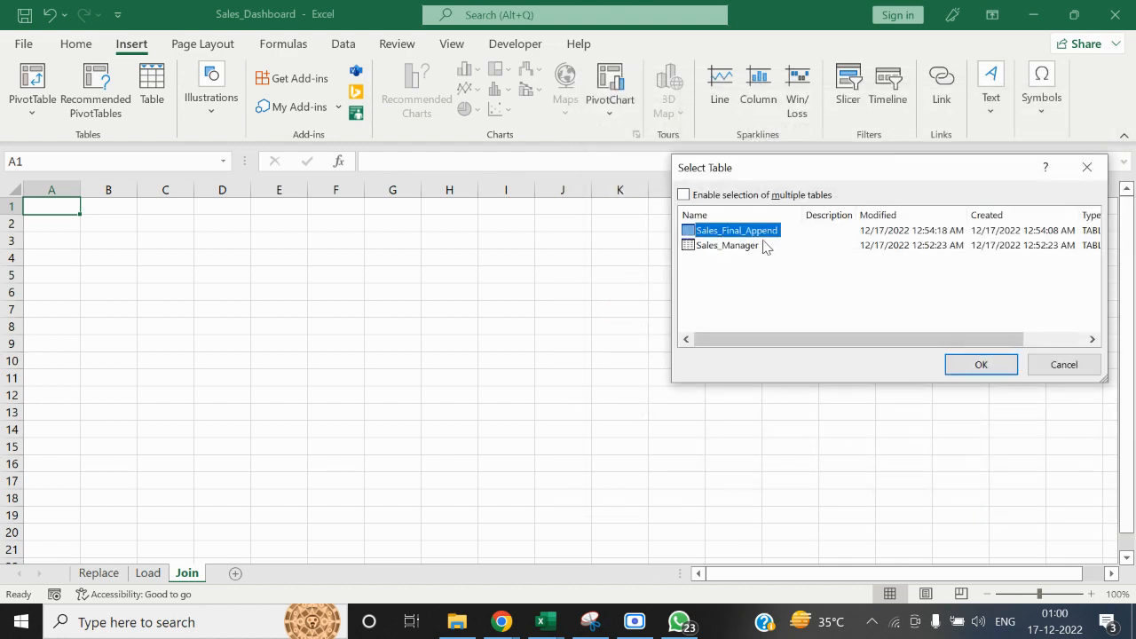
left_click(983, 371)
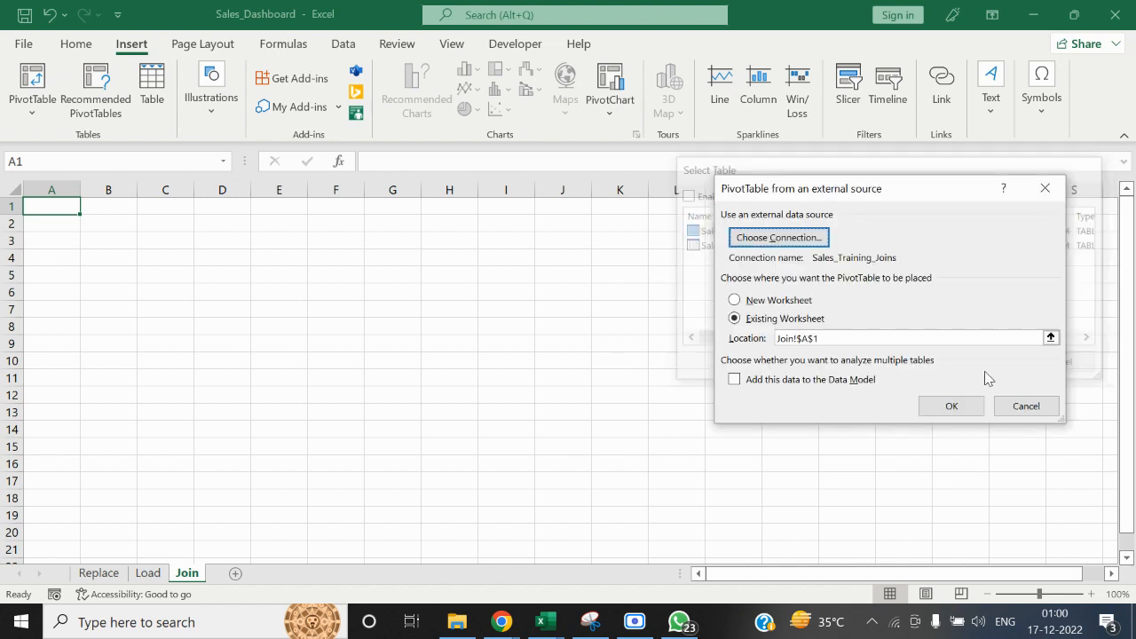
left_click(941, 406)
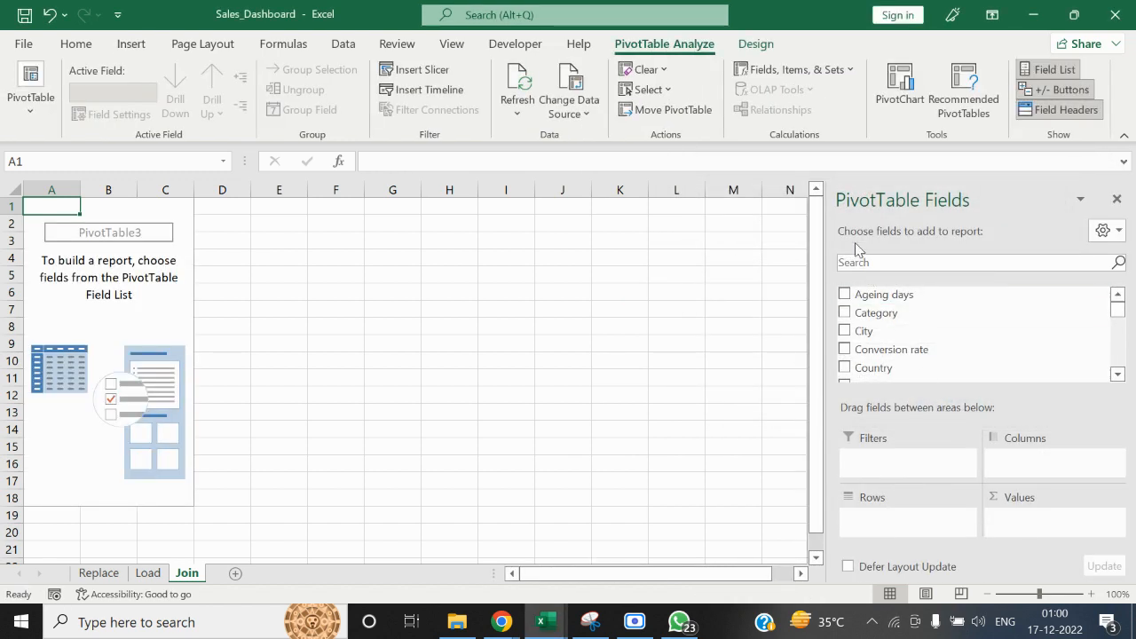
Find the Month and Sales Manager fields and add both to the PivotTable's rows, with Sales Manager nested under Month
left_click(859, 258)
type("mont")
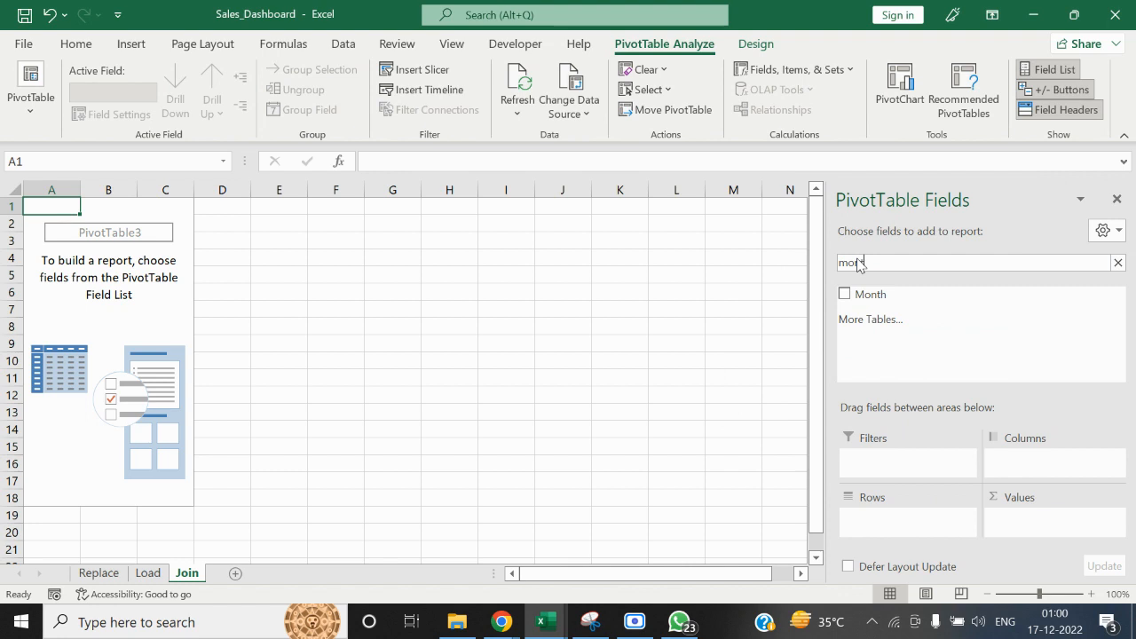
left_click_drag(864, 298, 896, 522)
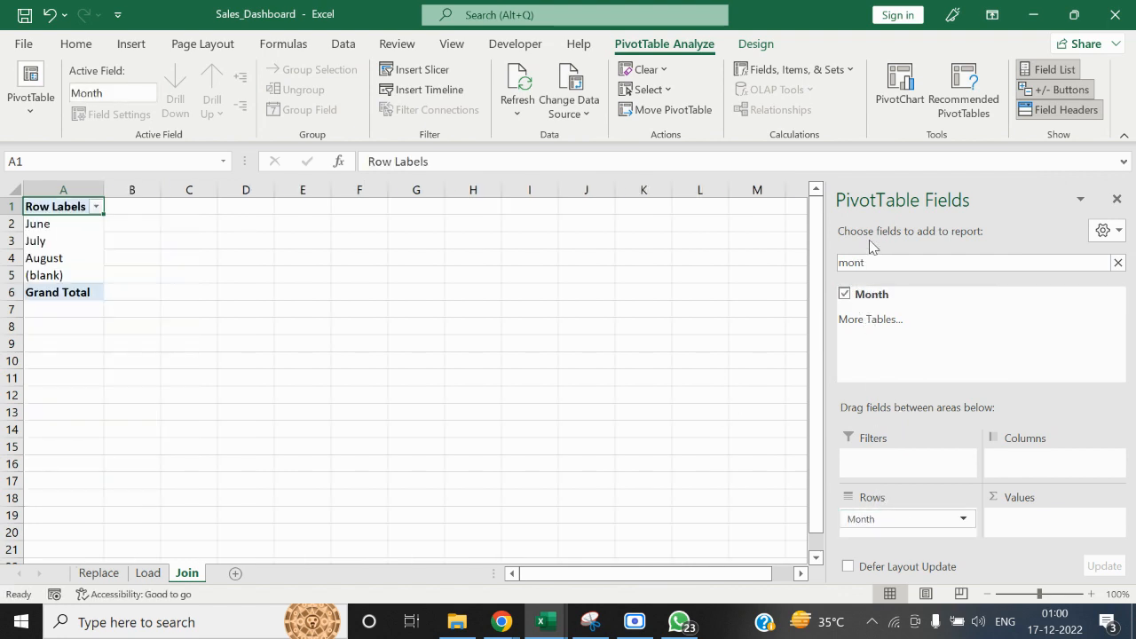
left_click_drag(875, 258, 820, 259)
type("Sal")
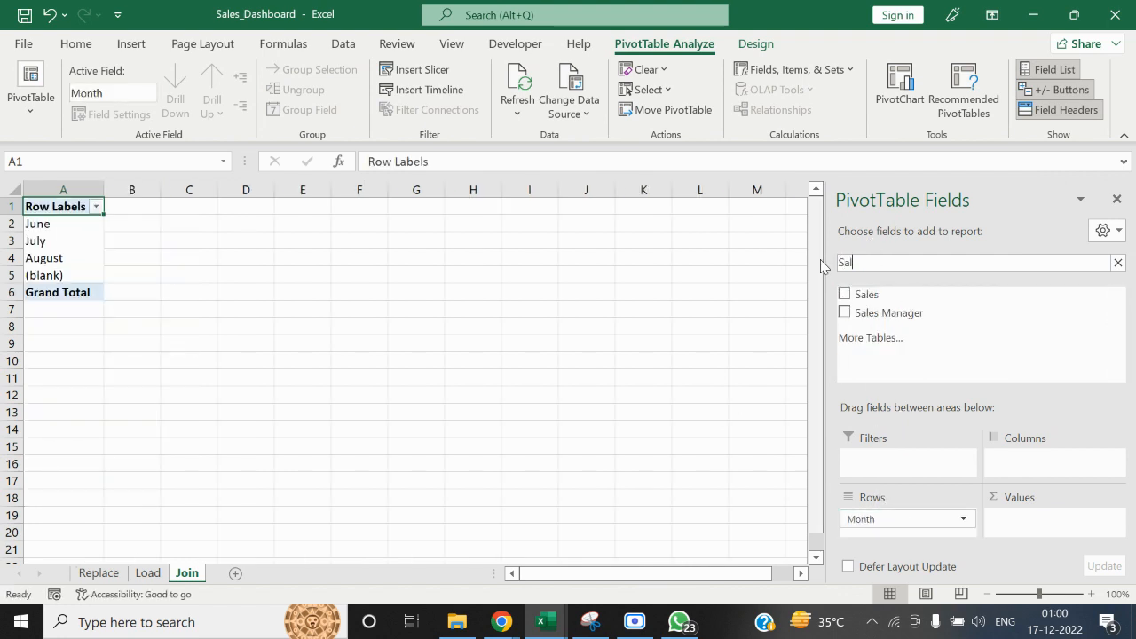
left_click_drag(860, 319, 923, 530)
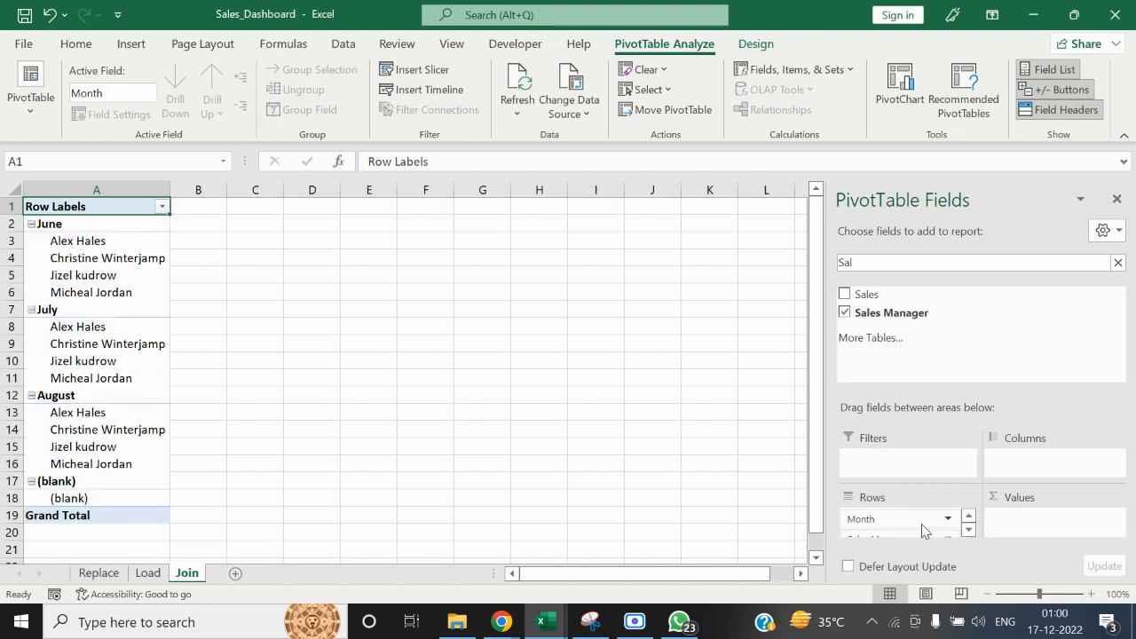
Add Region to the PivotTable's rows between Month and Sales Manager, add Sales to the values, and close the field list
double_click(897, 269)
type("Reg")
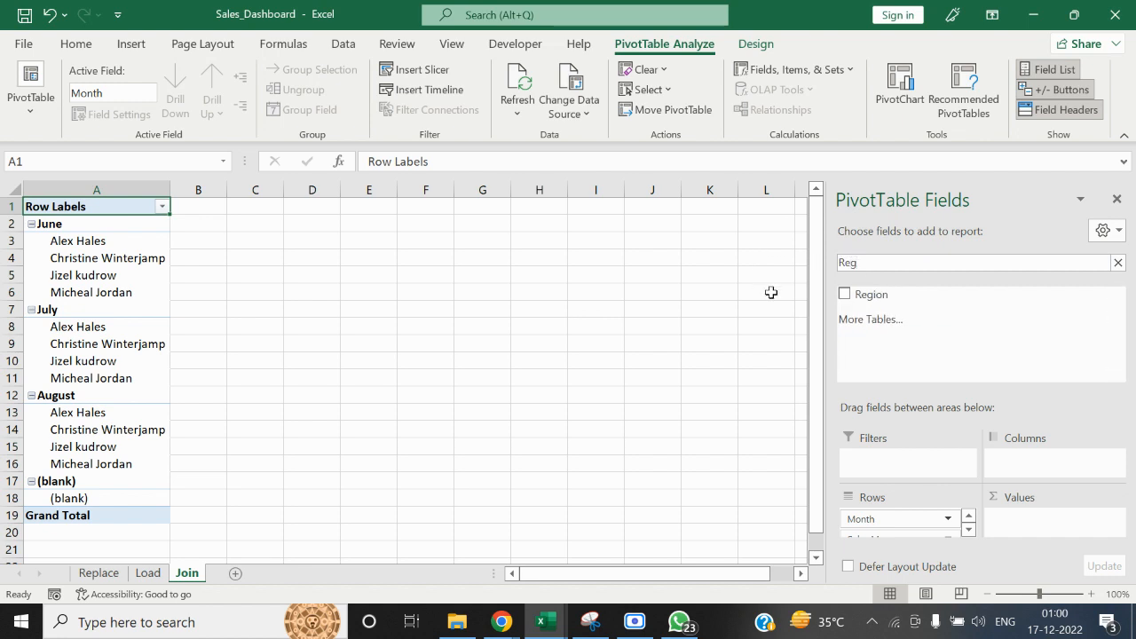
left_click_drag(880, 294, 910, 530)
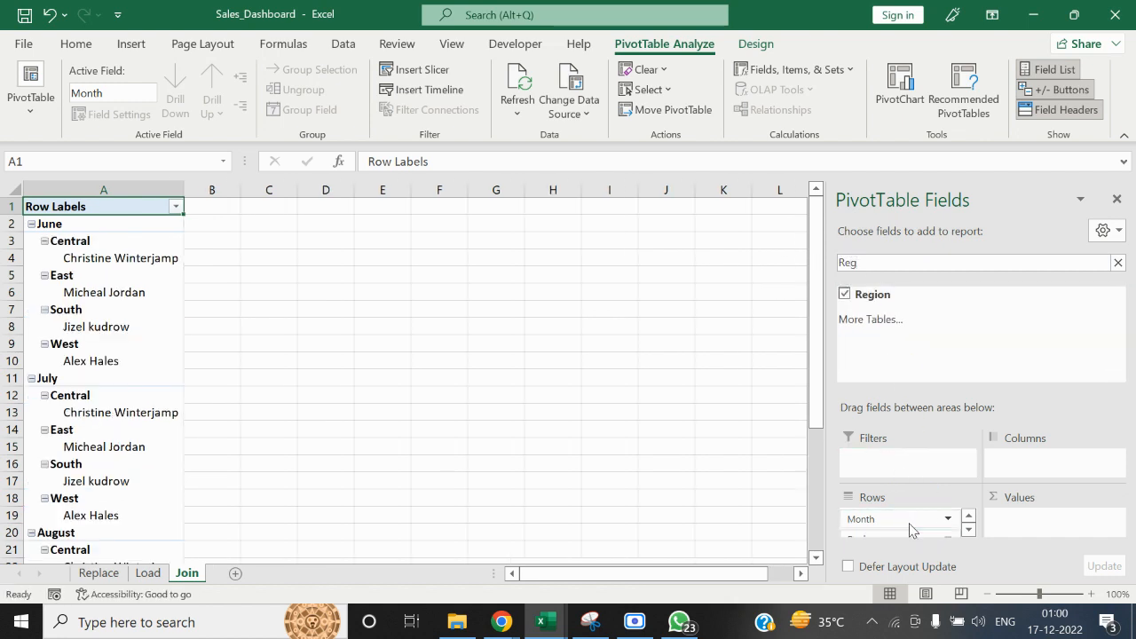
double_click(875, 263)
type("S")
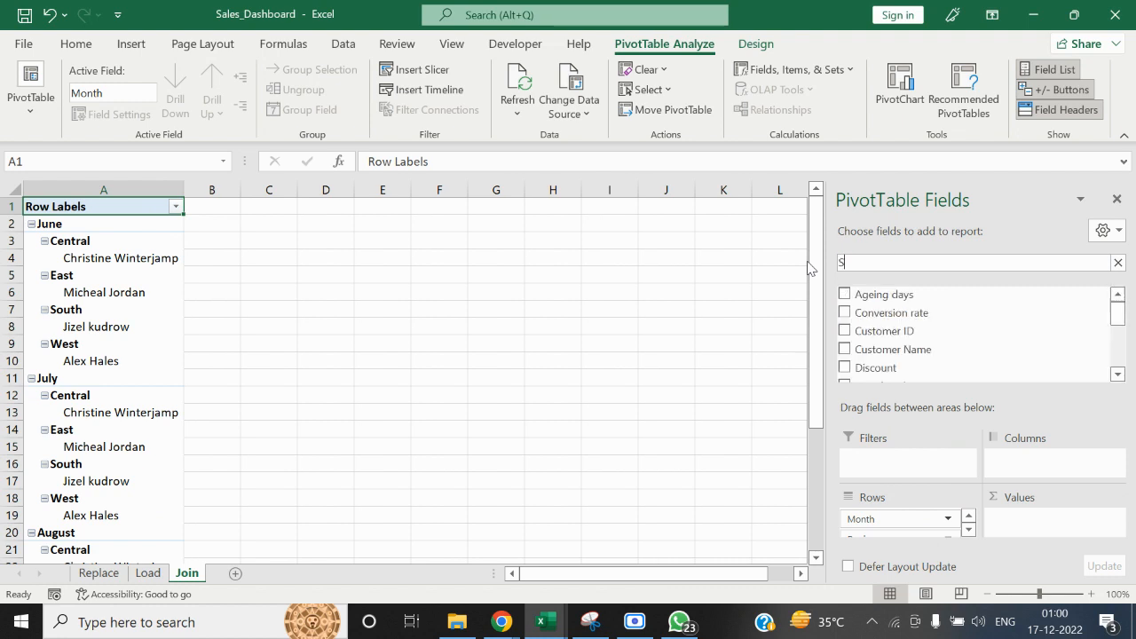
type("ale")
left_click_drag(872, 293, 1029, 501)
left_click(1116, 198)
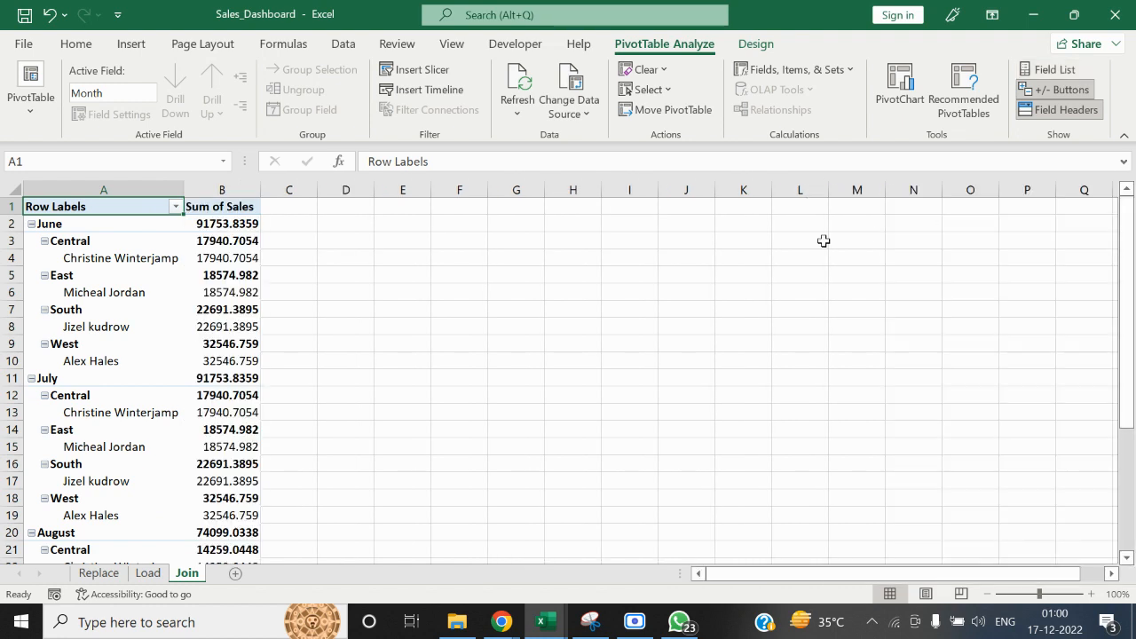
Switch the PivotTable on the Join sheet to the classic PivotTable layout
left_click_drag(823, 240, 772, 241)
right_click(154, 294)
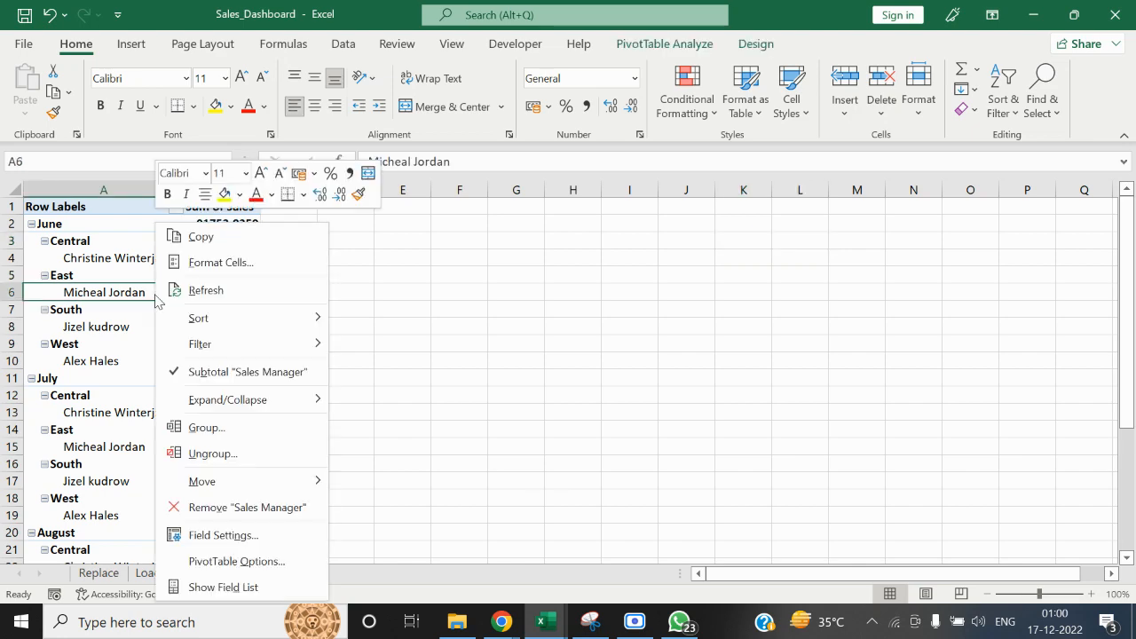
left_click(229, 561)
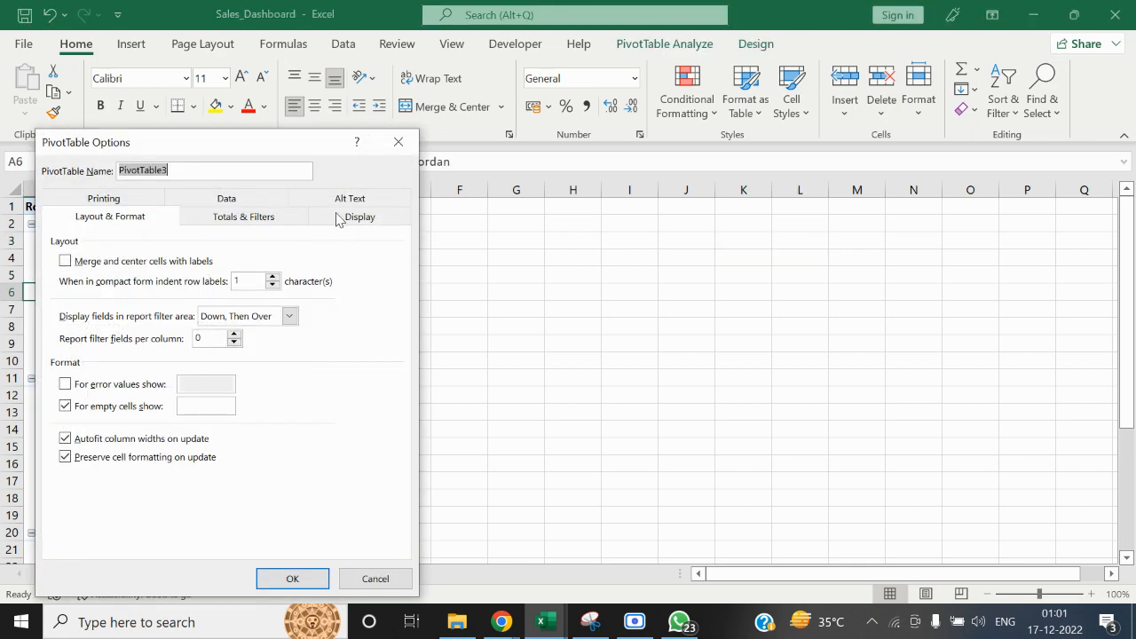
left_click(339, 218)
left_click(134, 360)
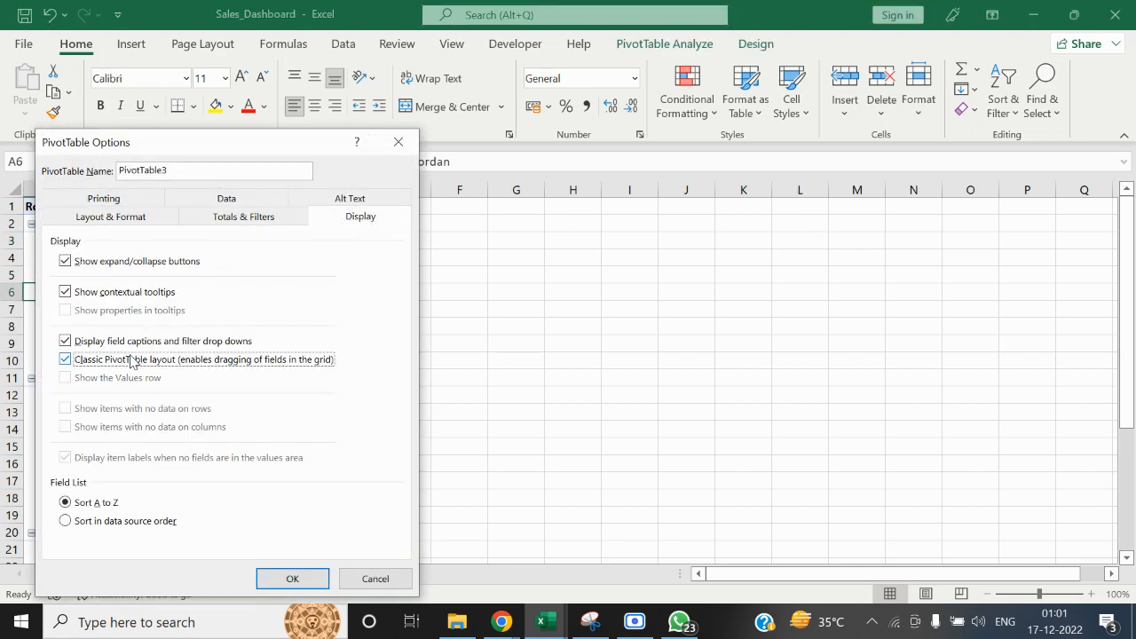
left_click(304, 580)
left_click(520, 409)
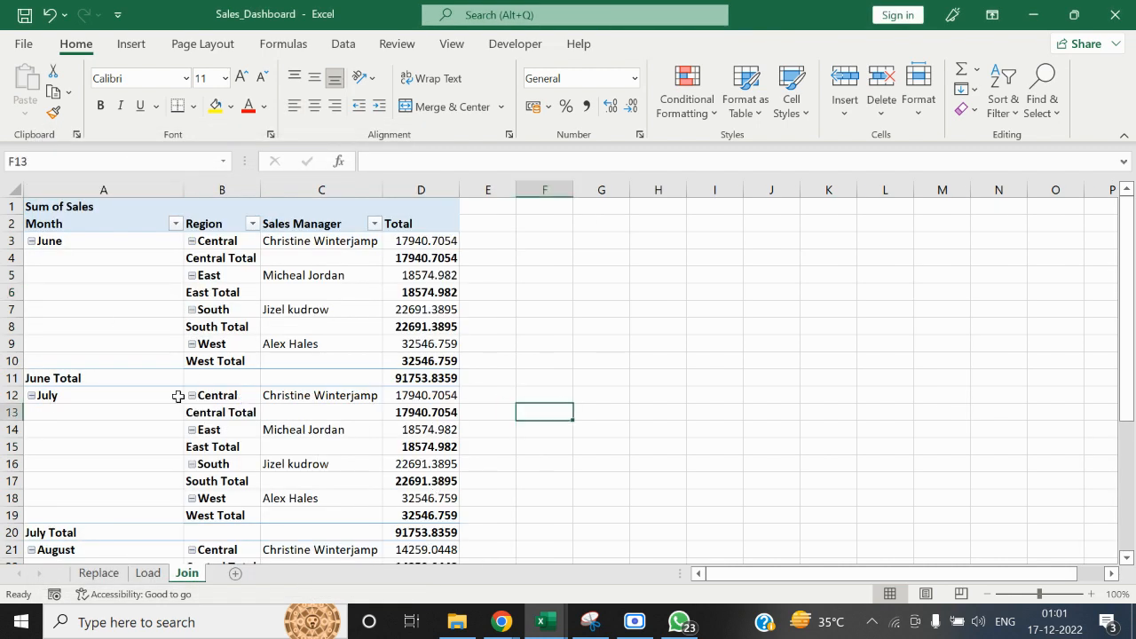
Remove the Month and Region subtotals from the PivotTable
right_click(125, 371)
left_click(153, 371)
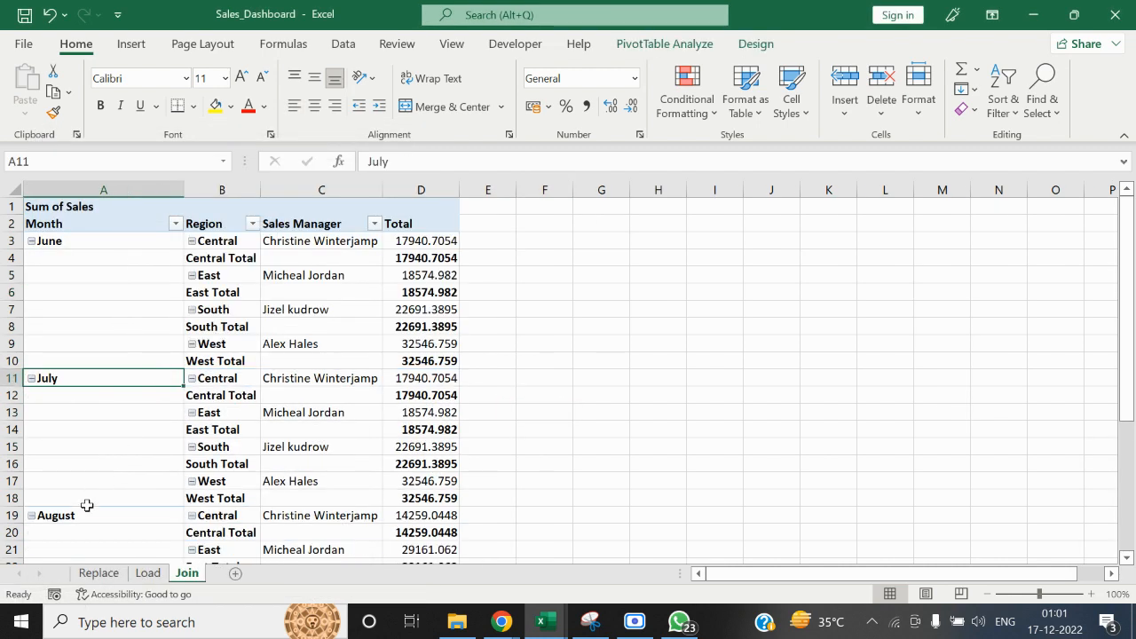
left_click(204, 362)
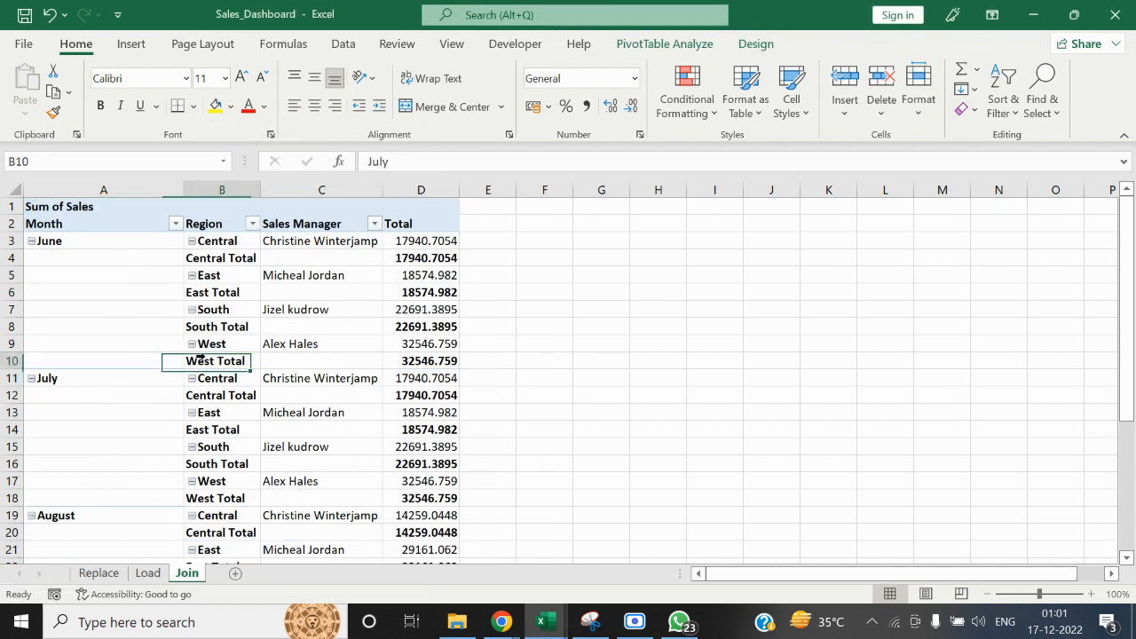
left_click(227, 329)
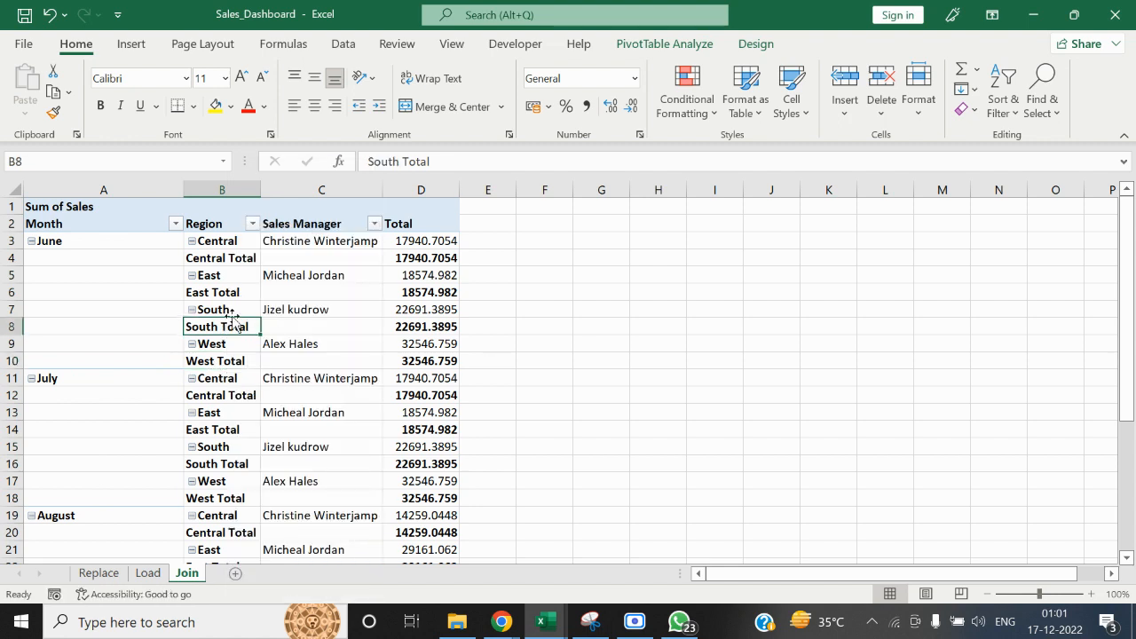
left_click(739, 376)
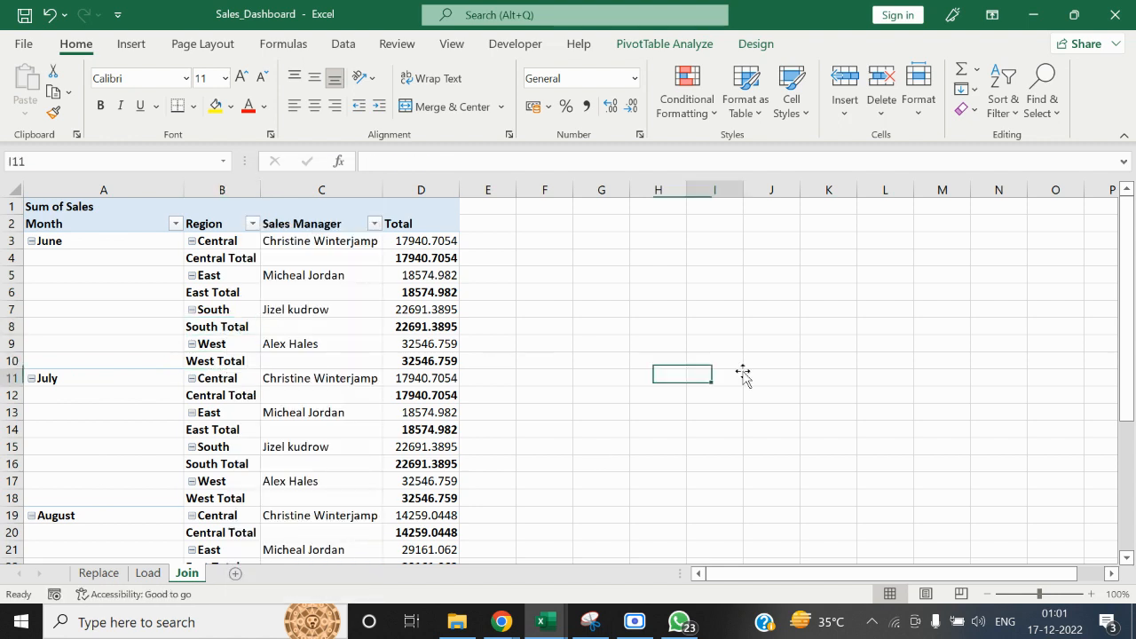
right_click(230, 343)
left_click(317, 370)
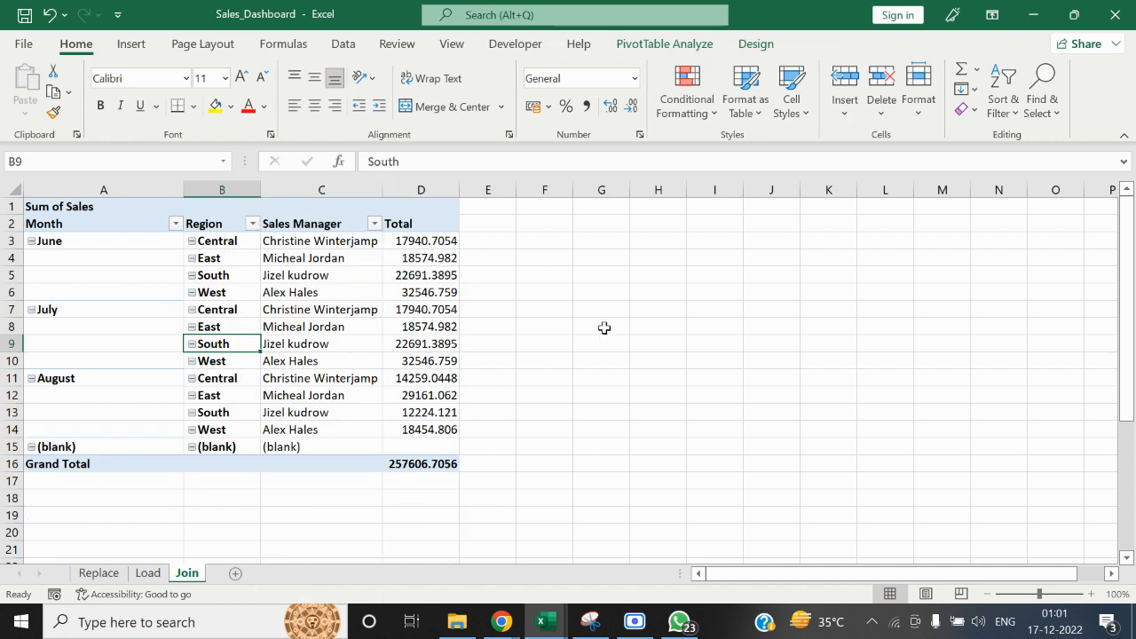
left_click(659, 312)
left_click(649, 288)
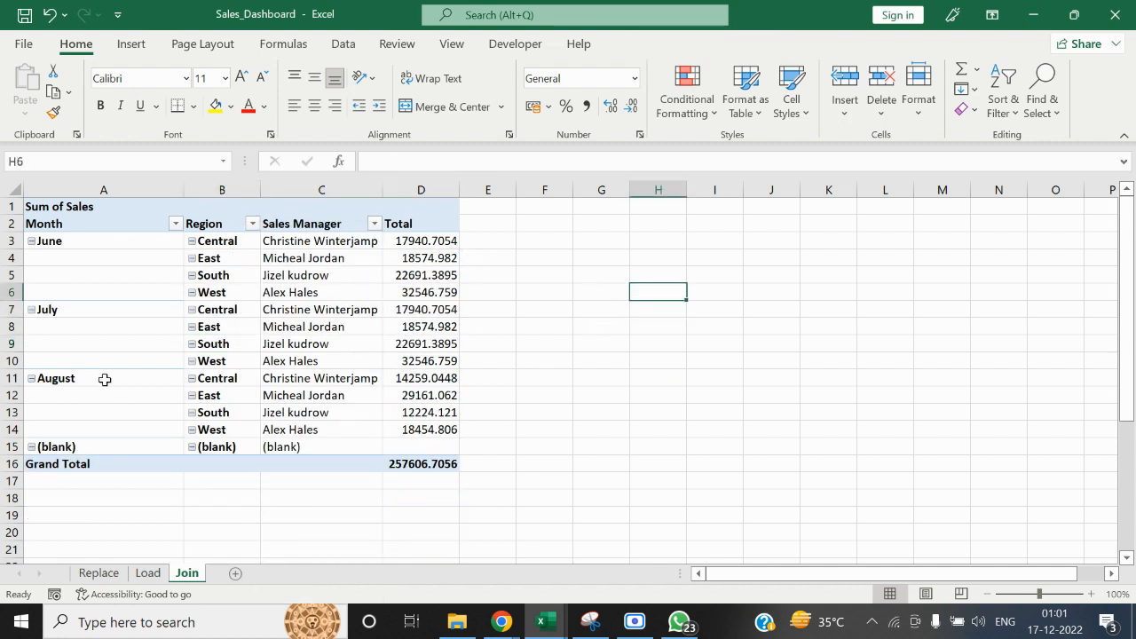
left_click(246, 400)
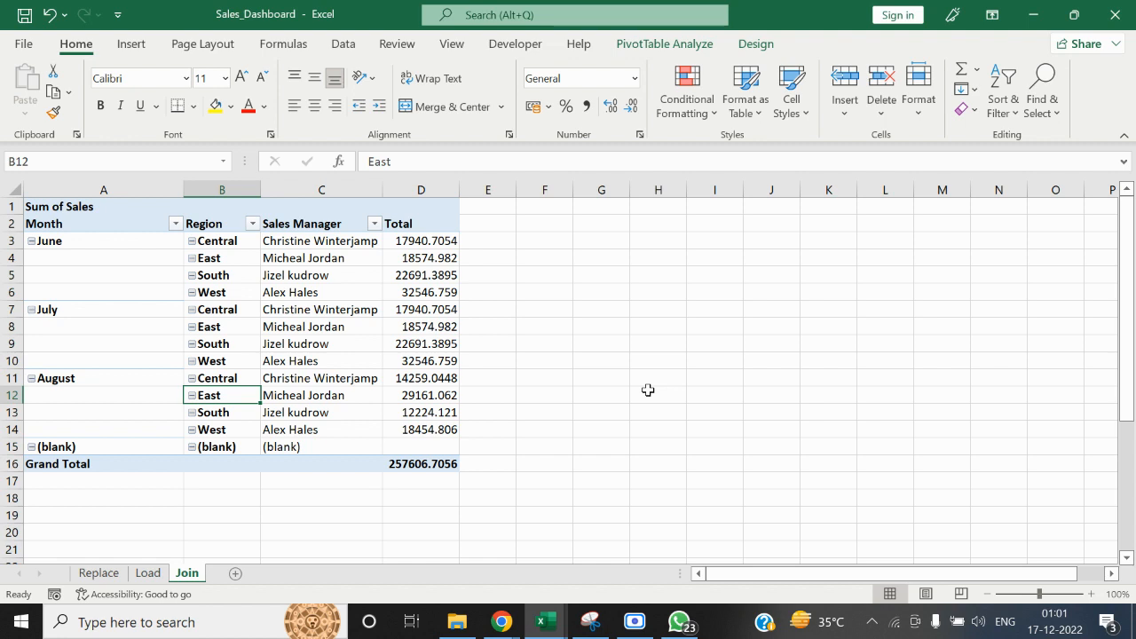
key("Right")
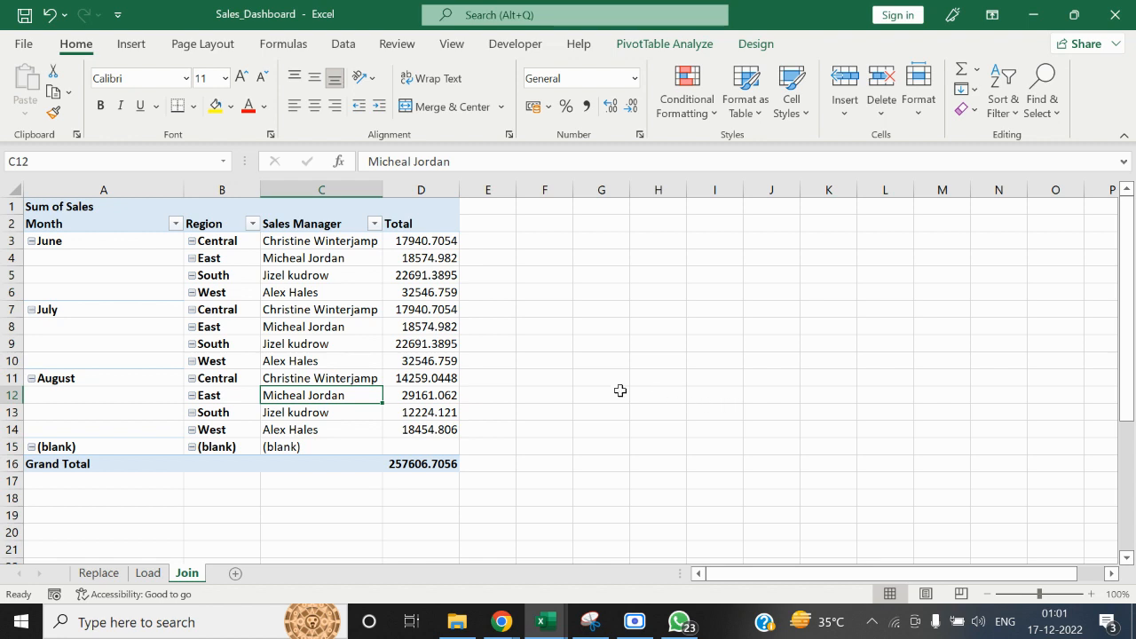
left_click(533, 379)
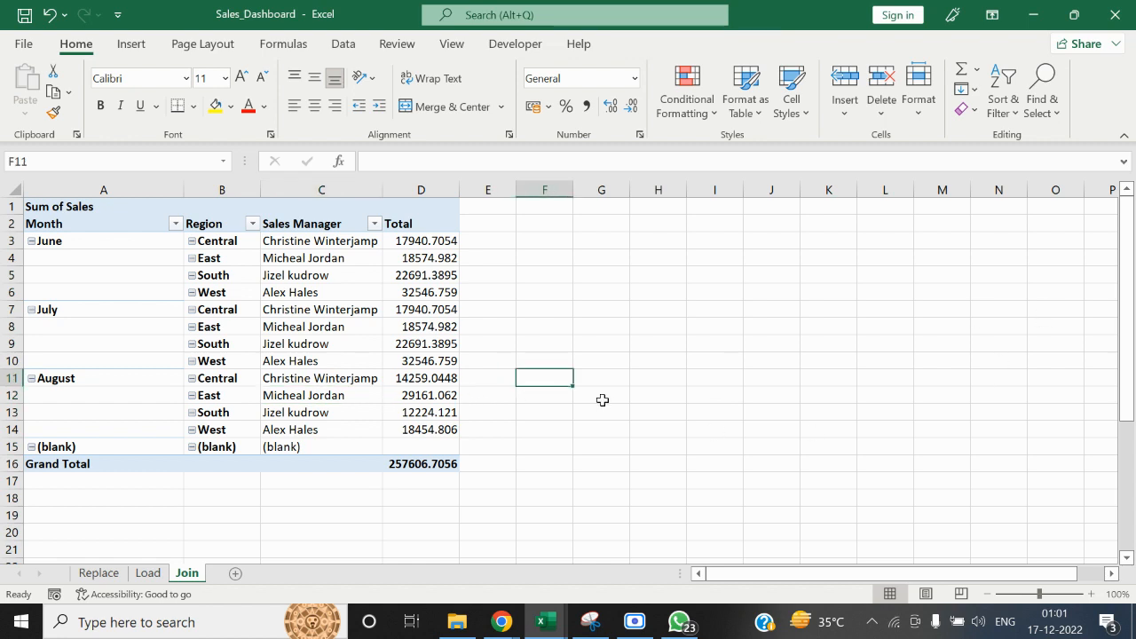
left_click(472, 402)
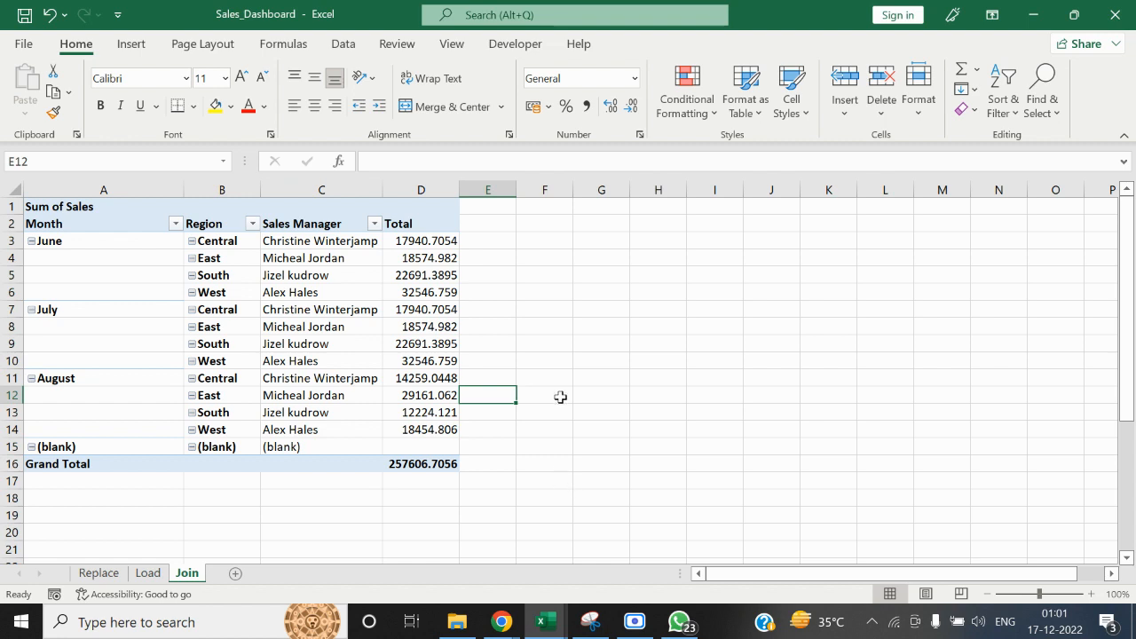
Save and close the Sales_Dashboard workbook, and open the Sales Manager workbook from the MS ACCESS folder
left_click(1115, 18)
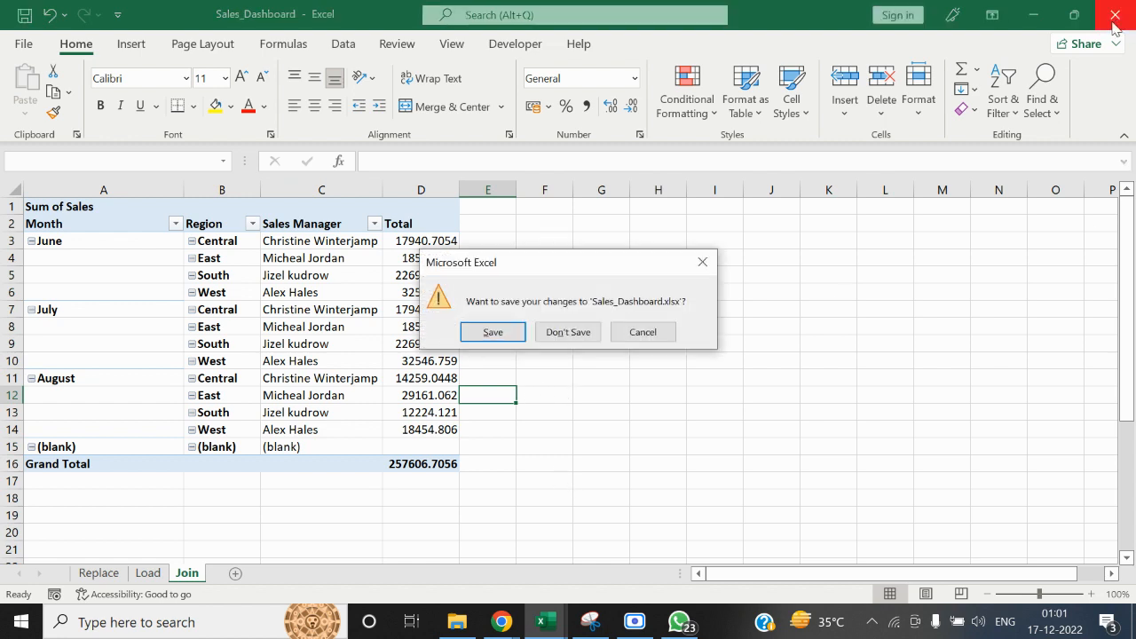
left_click(491, 335)
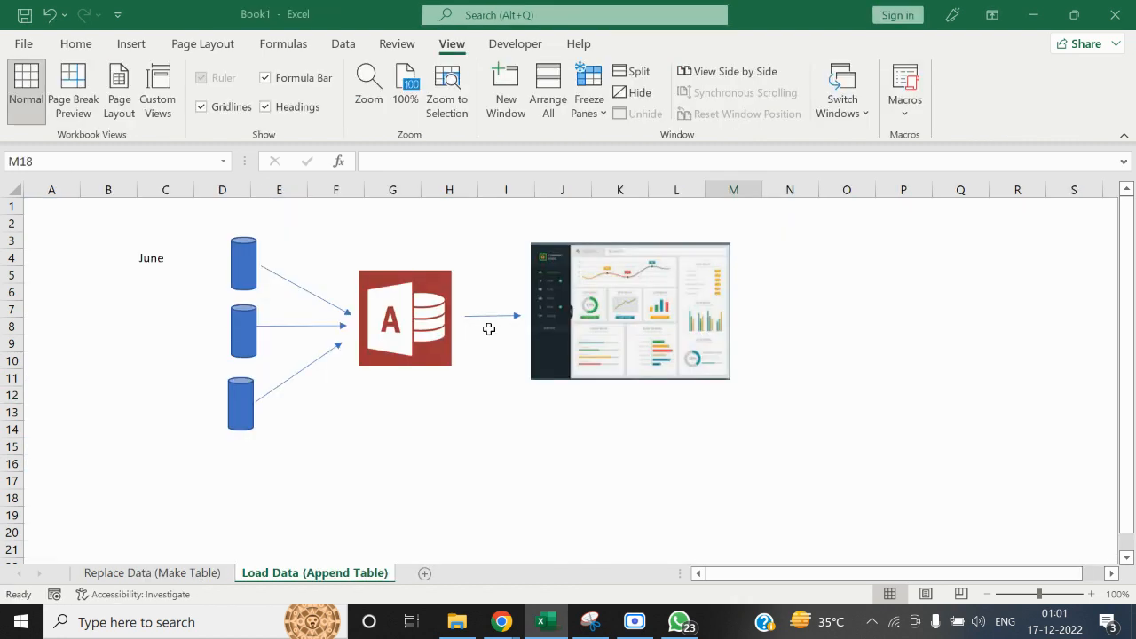
left_click(456, 621)
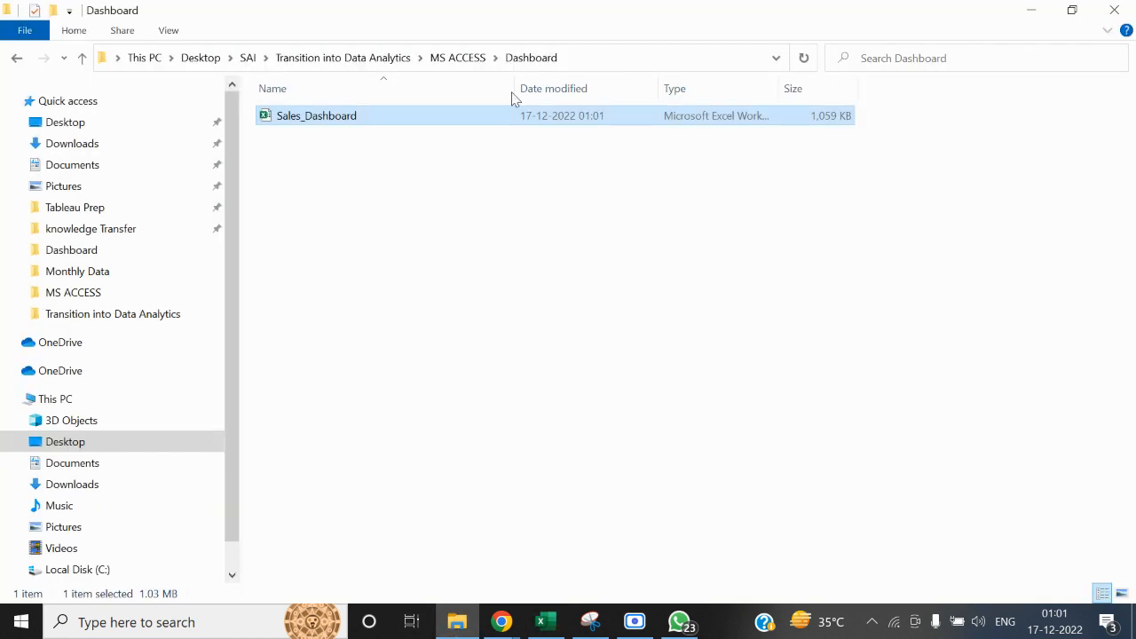
left_click(445, 58)
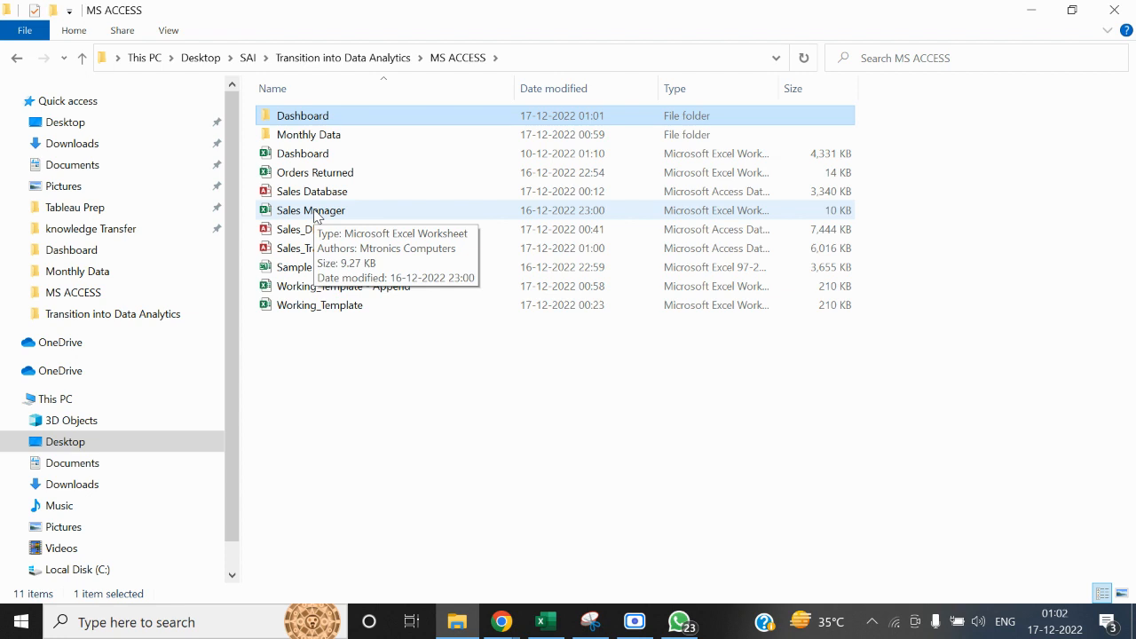
double_click(315, 212)
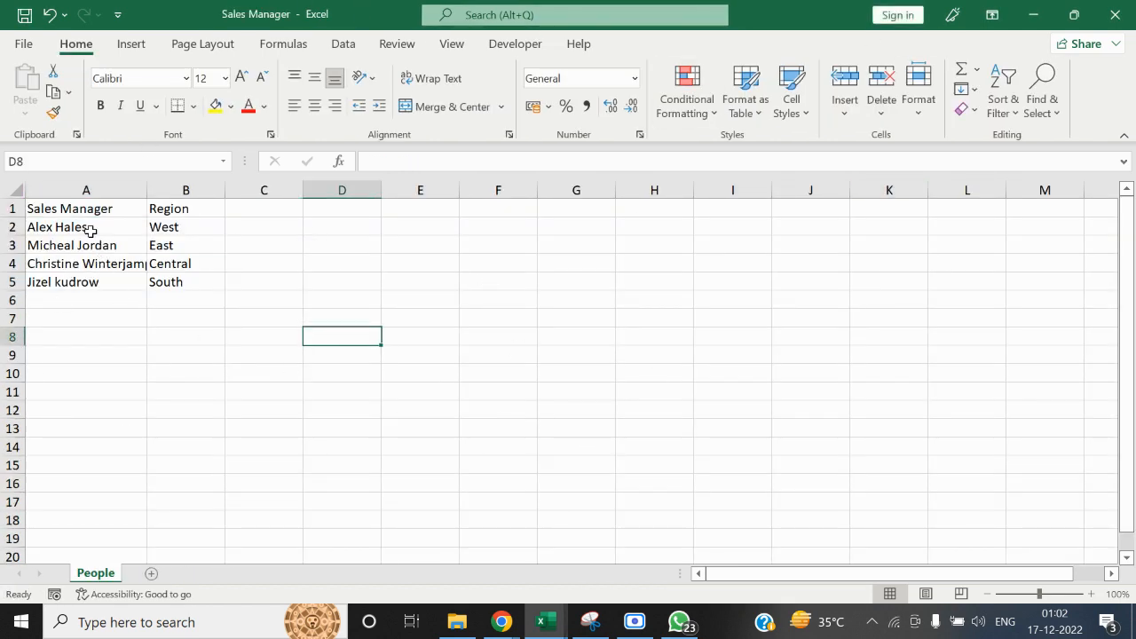
Replace the East region's sales manager in cell A3 with the new manager's full name
left_click(92, 227)
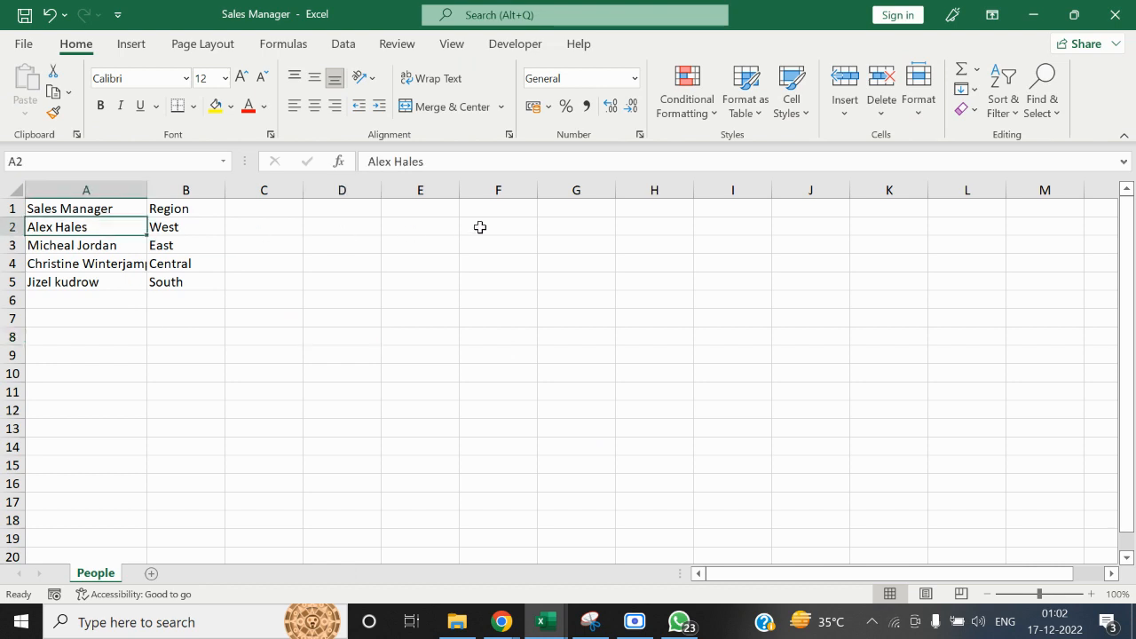
key("Down")
key("Delete")
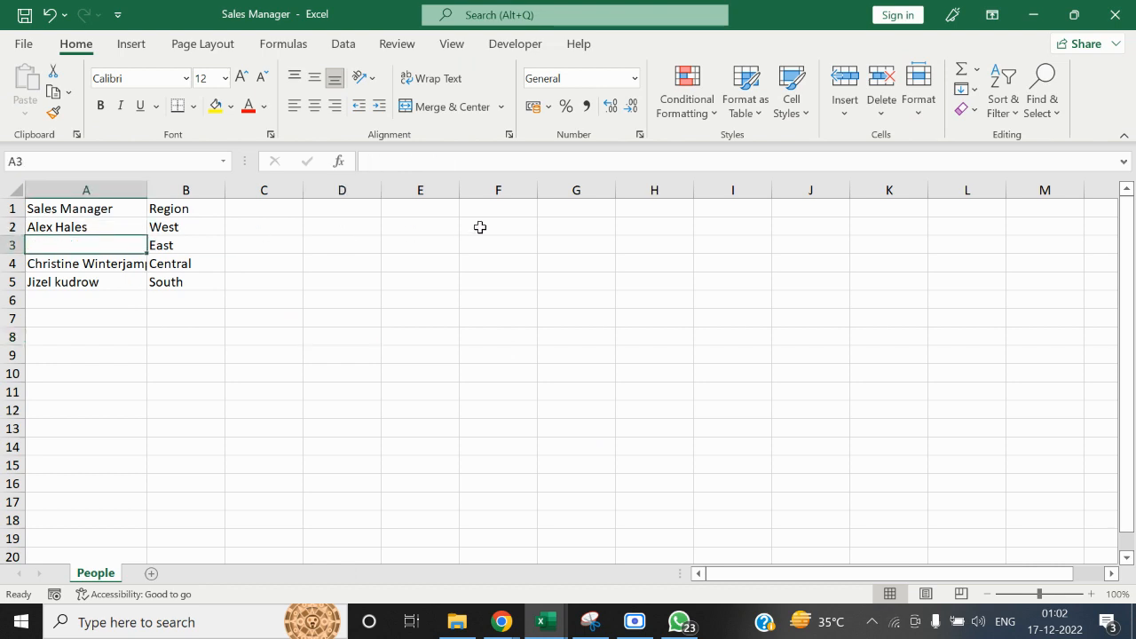
type("Stuwar")
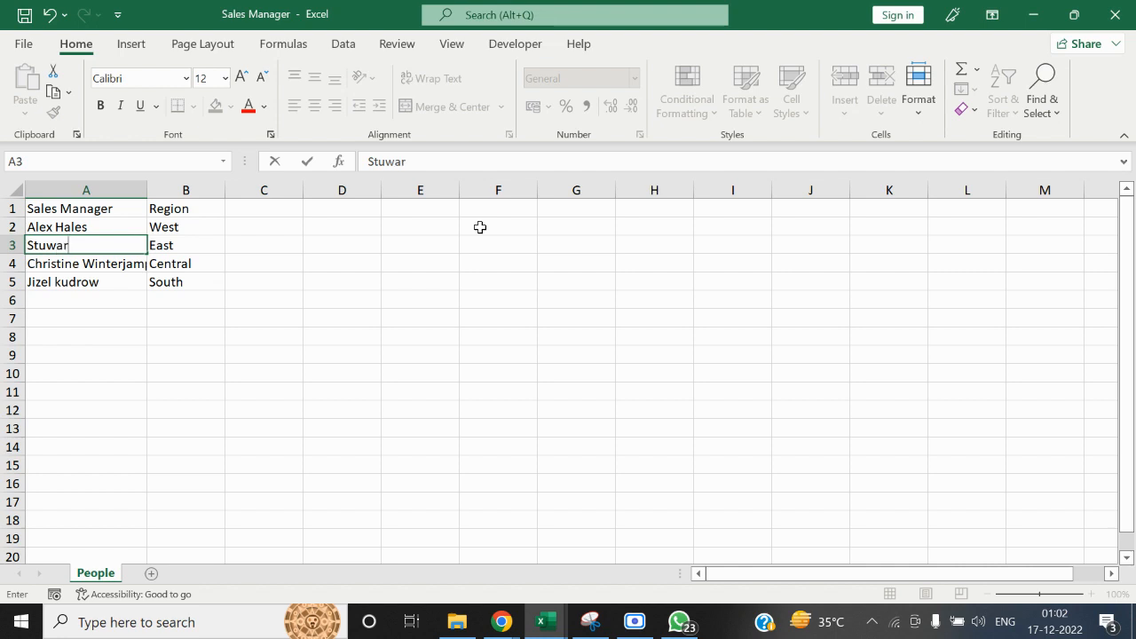
type("t Dale")
key("Tab")
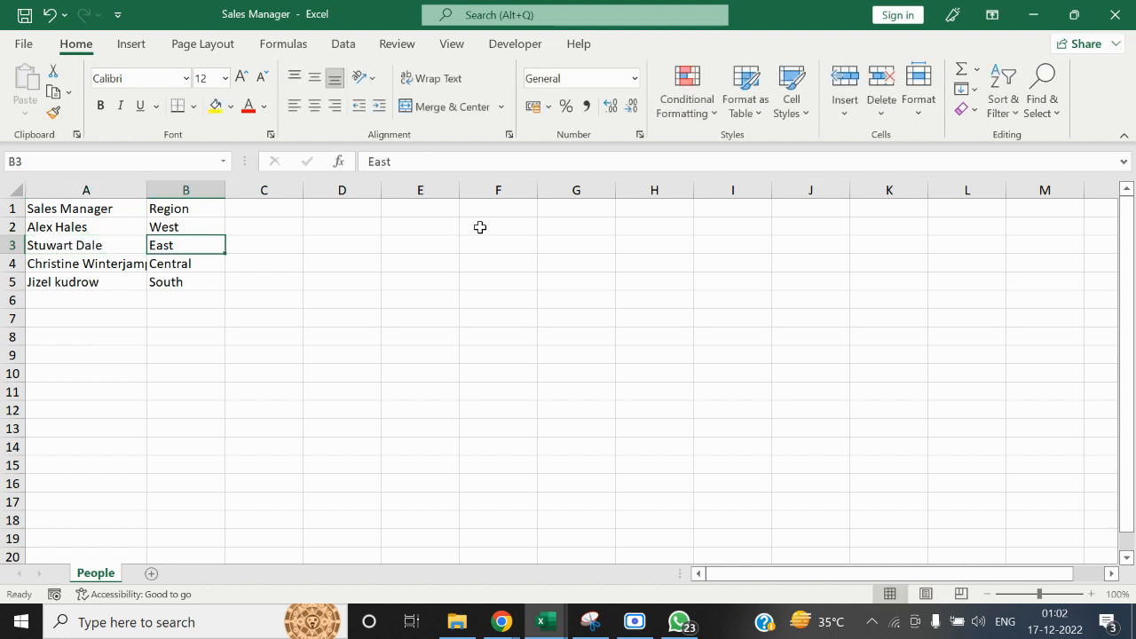
Highlight the East manager's entry in A3:B3 with a yellow fill, and save and close the workbook
key("Left")
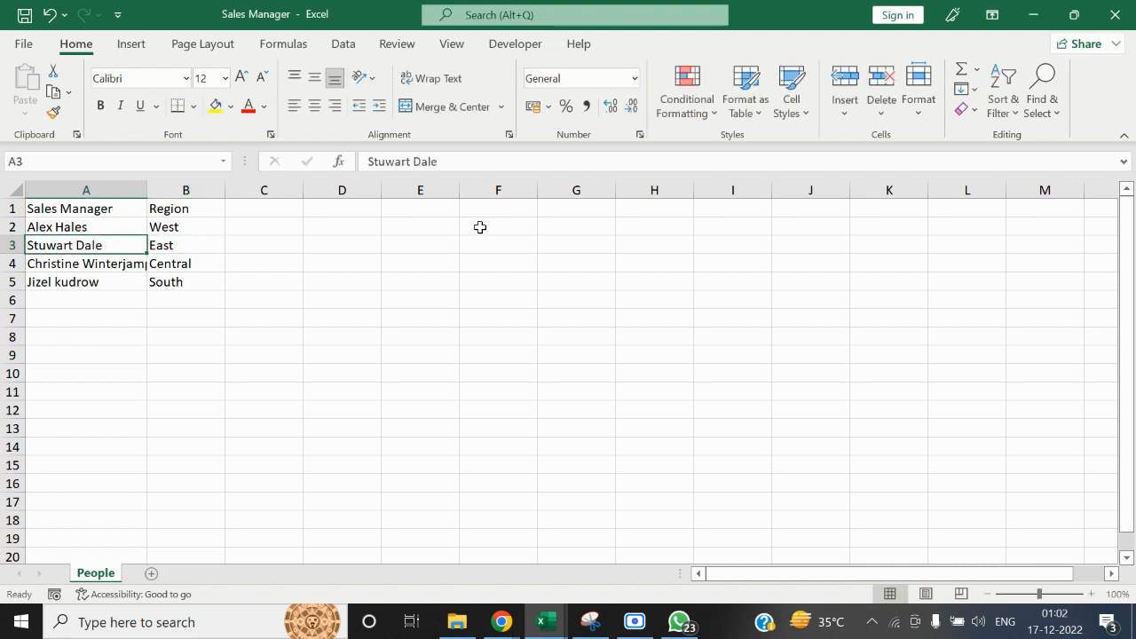
left_click(178, 248)
left_click_drag(71, 256, 165, 249)
left_click(214, 106)
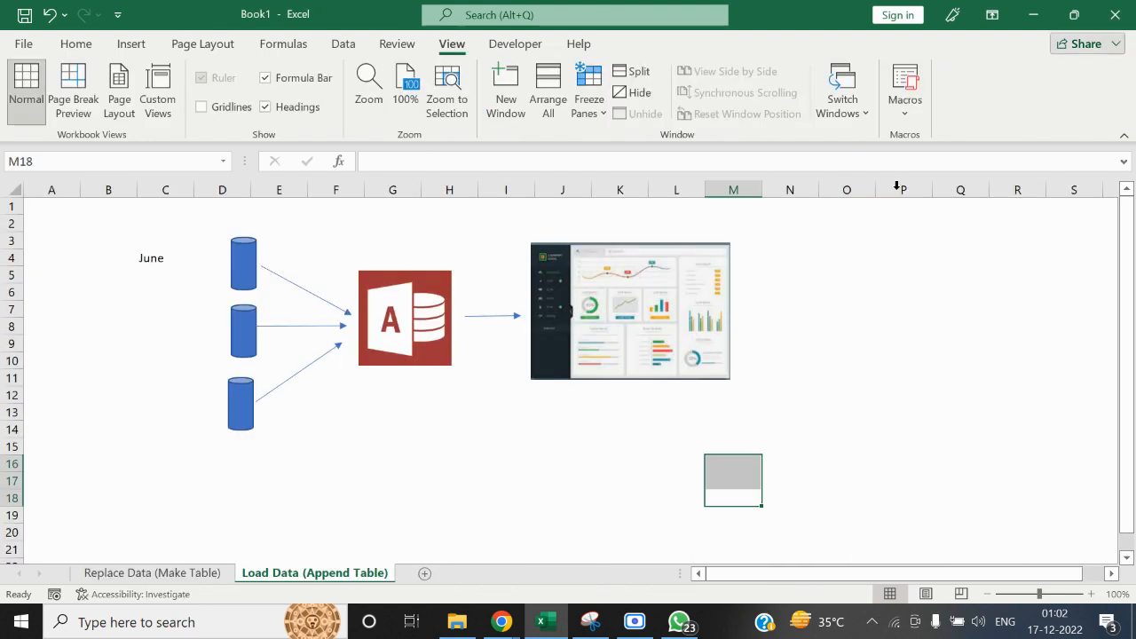
Open the Working_Template - Append workbook from the MS ACCESS folder and clear all August data below the header row
left_click(457, 623)
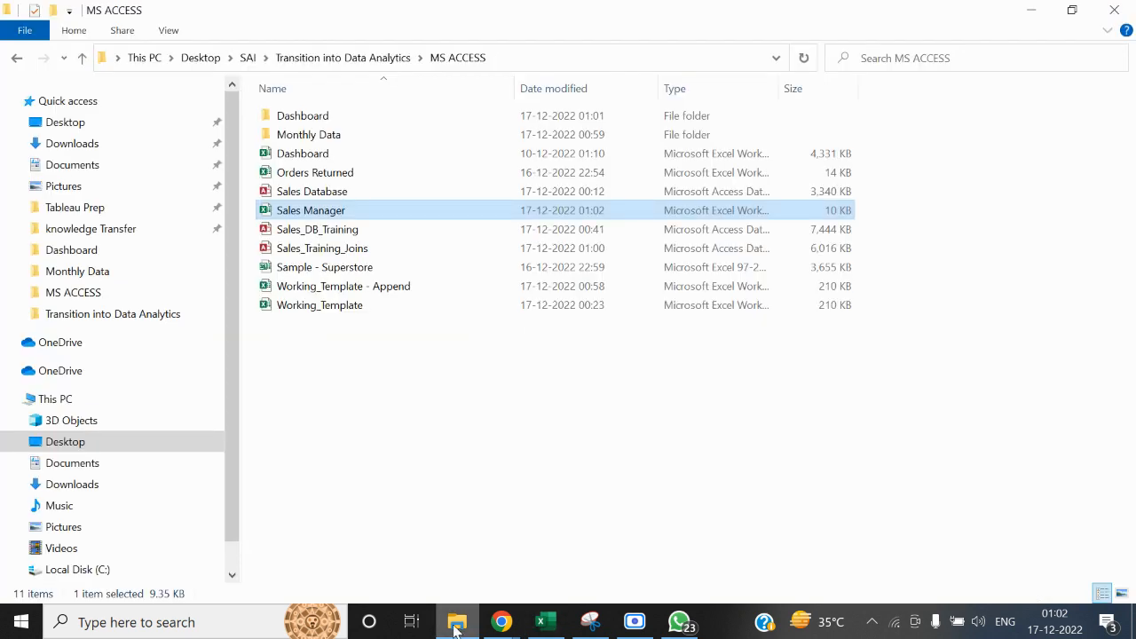
double_click(394, 289)
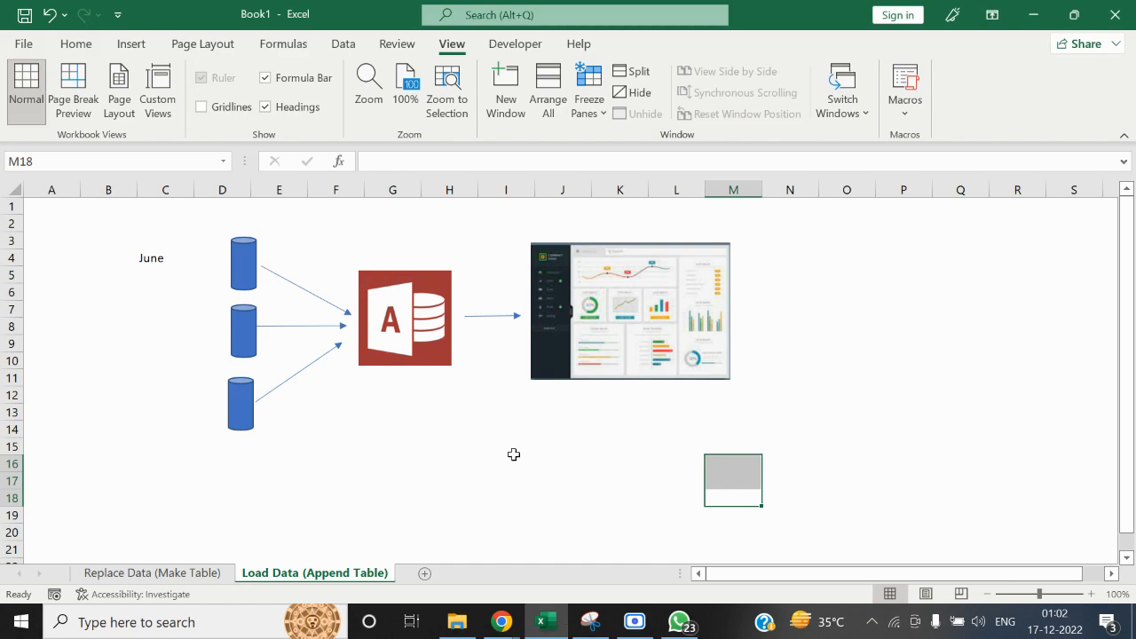
key("Down")
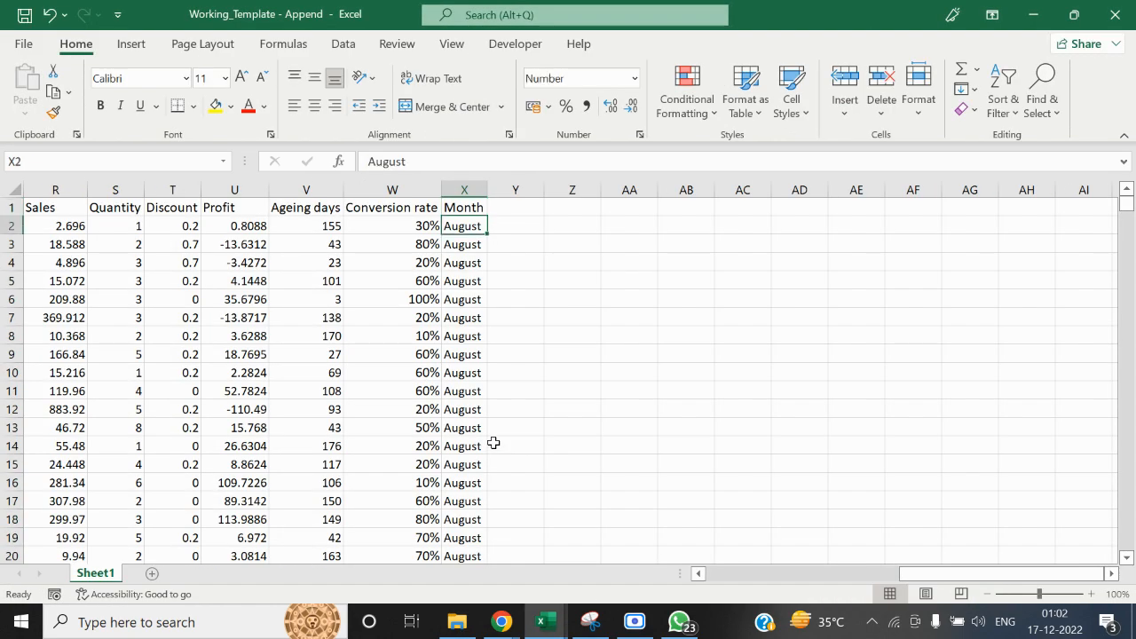
key("ctrl+Left")
key("ctrl+shift+Right")
key("ctrl+shift+Down")
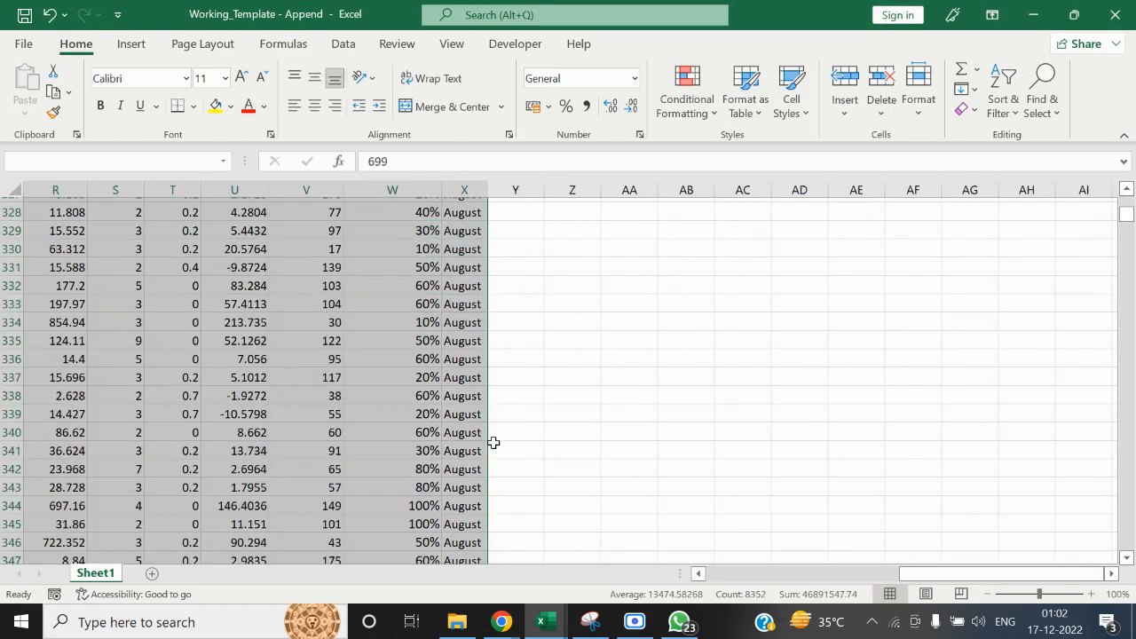
key("Delete")
key("Up")
key("alt+Tab")
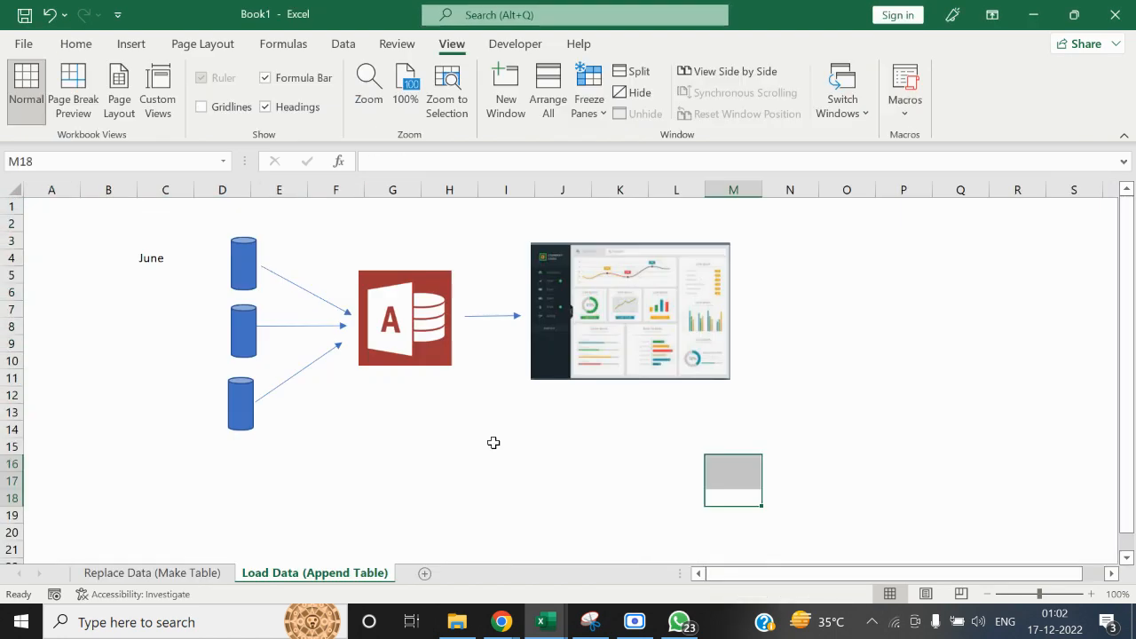
key("alt+Tab")
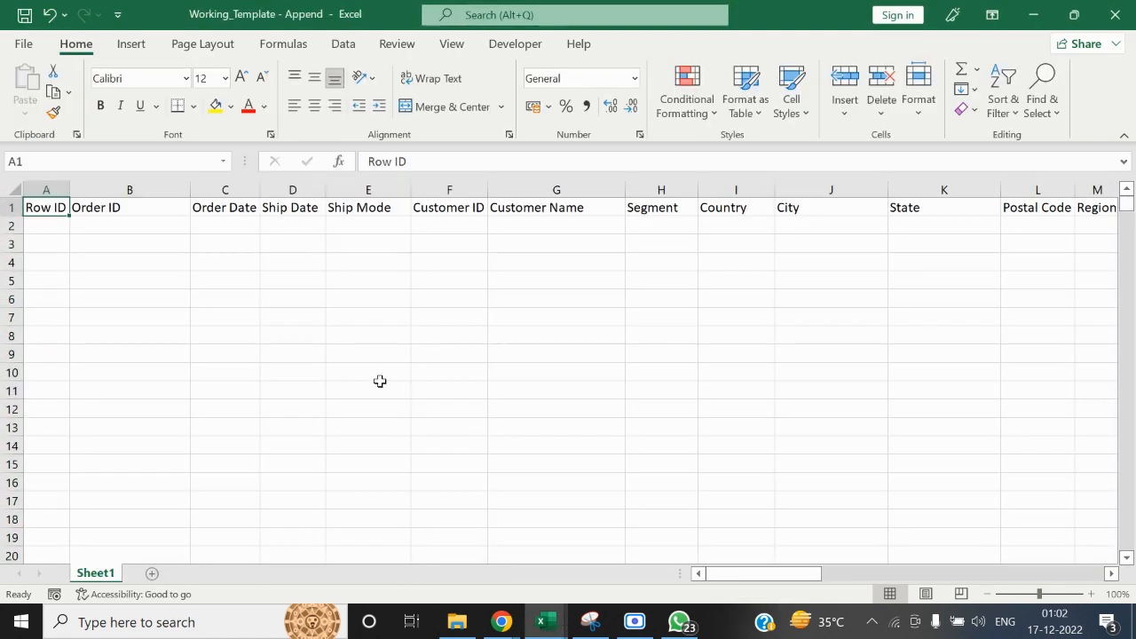
Open the September workbook from the Monthly Data folder
key("BackSpace")
key("ctrl+z")
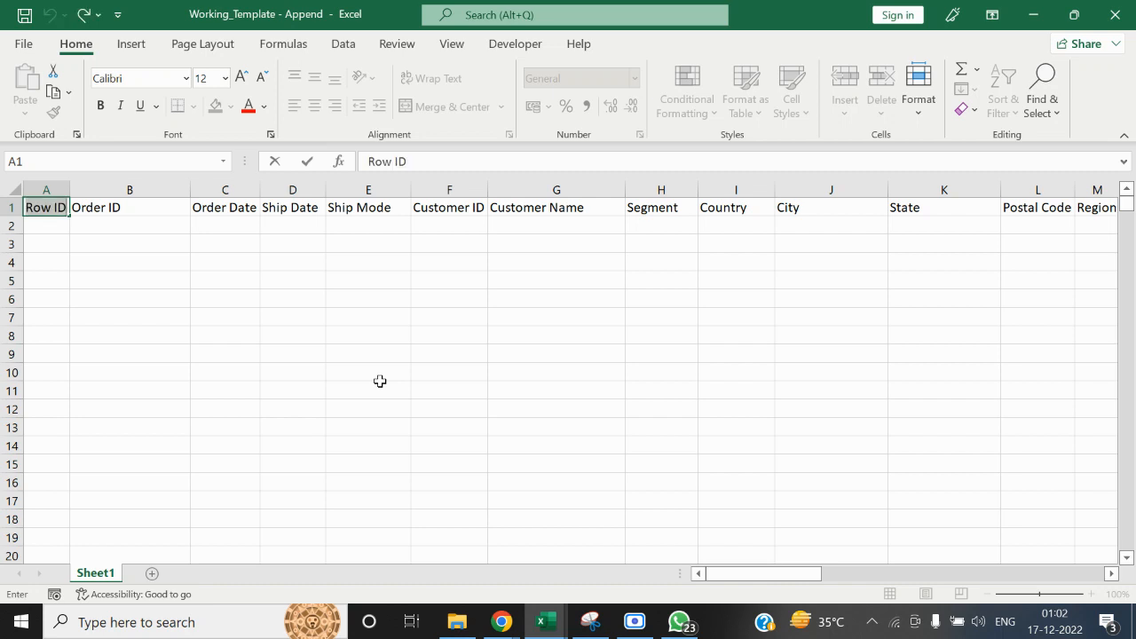
left_click(370, 320)
left_click(457, 624)
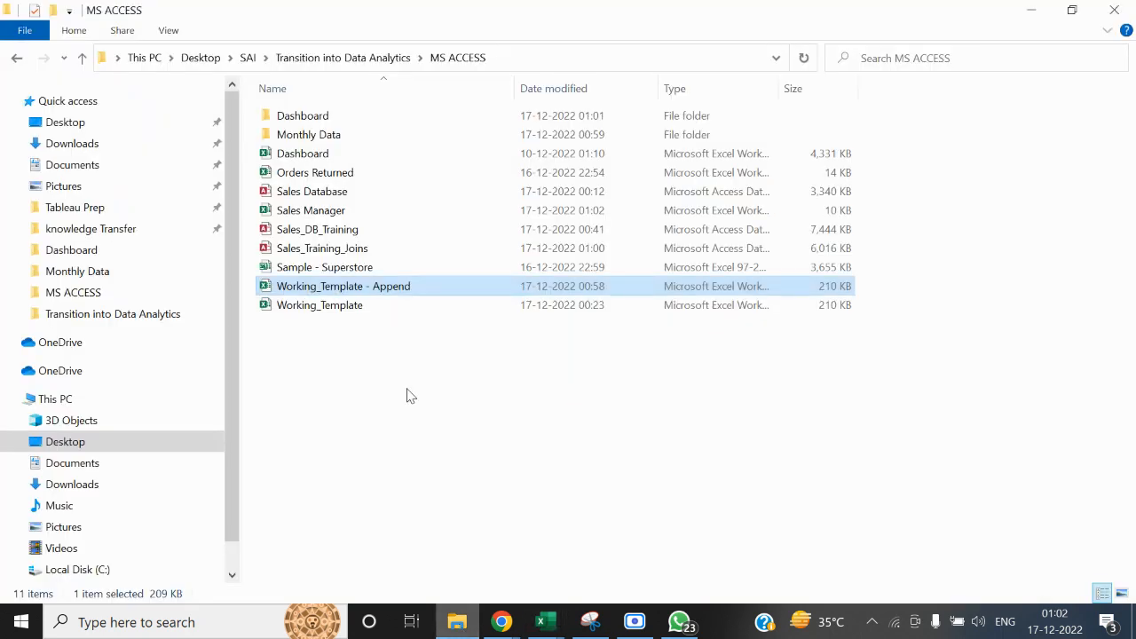
double_click(325, 135)
double_click(324, 173)
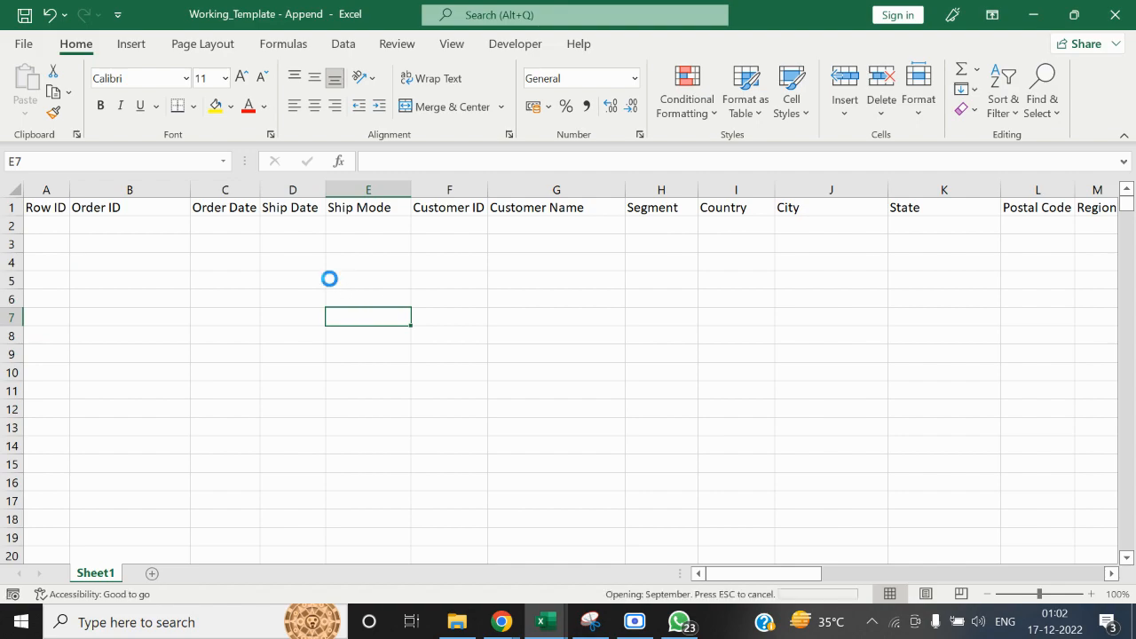
Copy all September data rows below the header row, across every column through Month
key("ctrl+Up")
key("Left")
key("ctrl+Left")
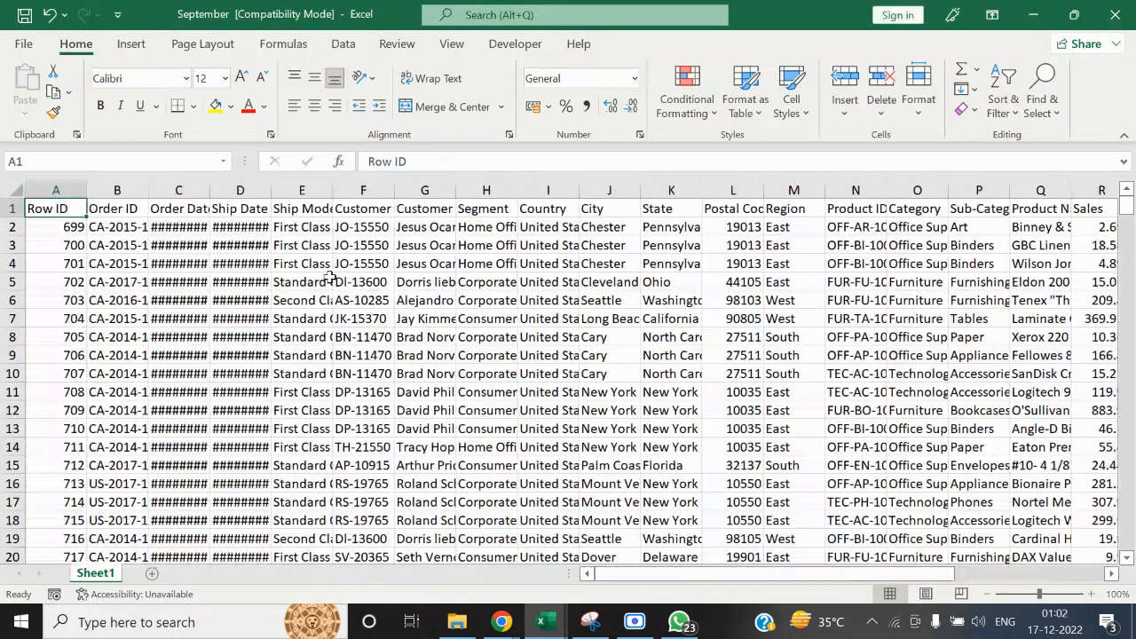
key("Down")
key("ctrl+shift+Right")
key("ctrl+shift+Down")
key("ctrl+c")
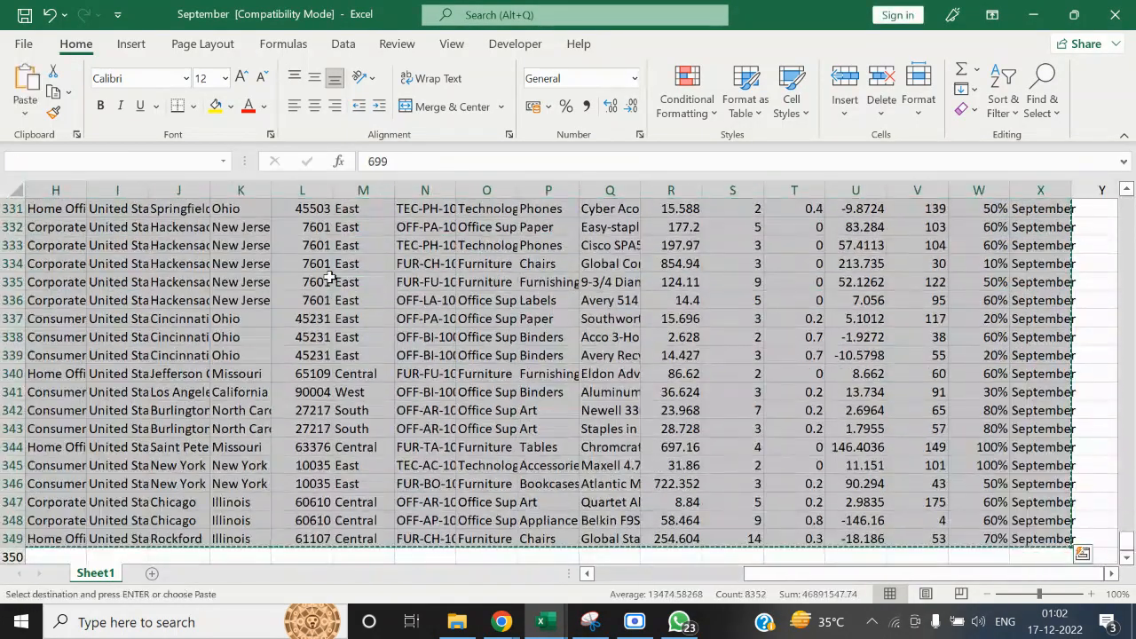
Paste the September rows into Working_Template - Append from cell A2, and save the template and close both workbooks
key("alt+Tab")
left_click(107, 229)
key("Left")
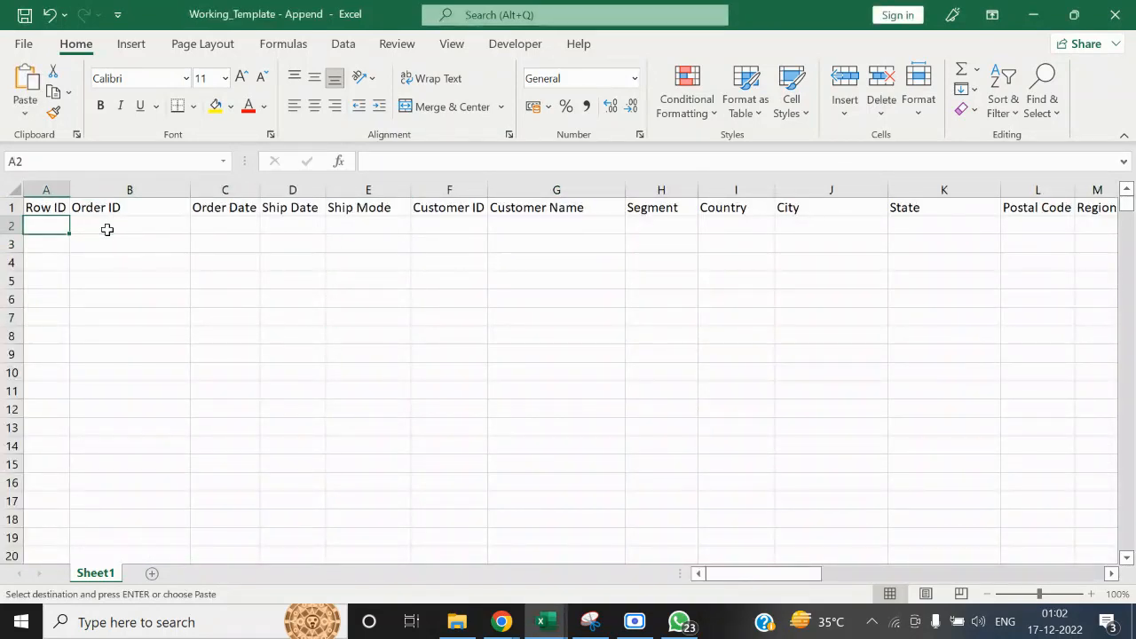
key("ctrl+v")
key("ctrl+Up")
key("ctrl+Right")
key("Escape")
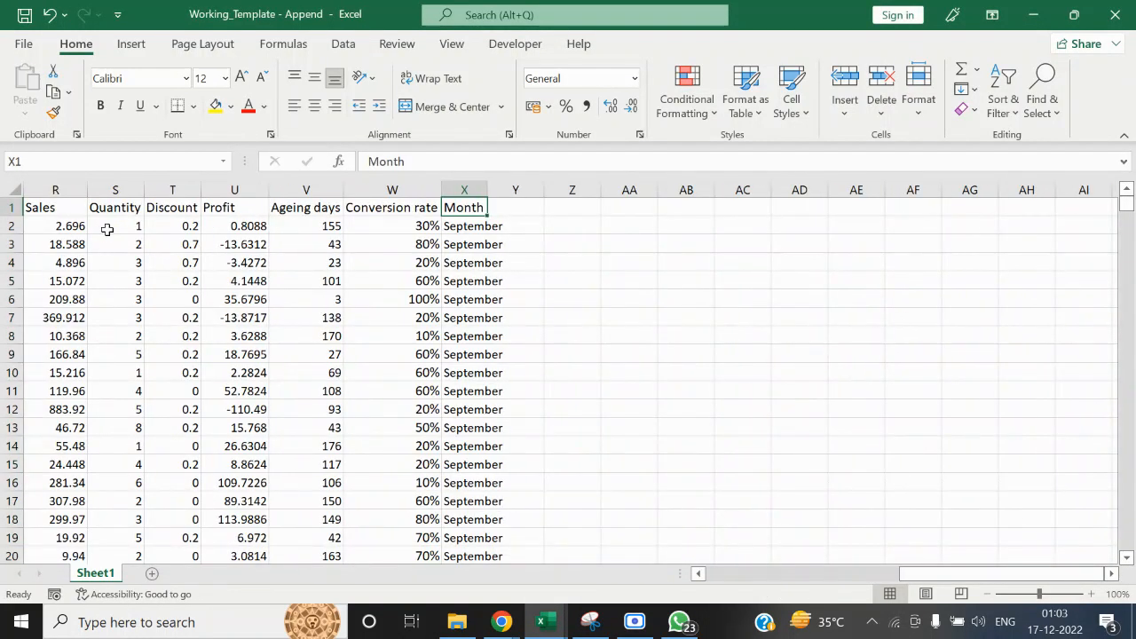
left_click(1129, 8)
left_click(1127, 8)
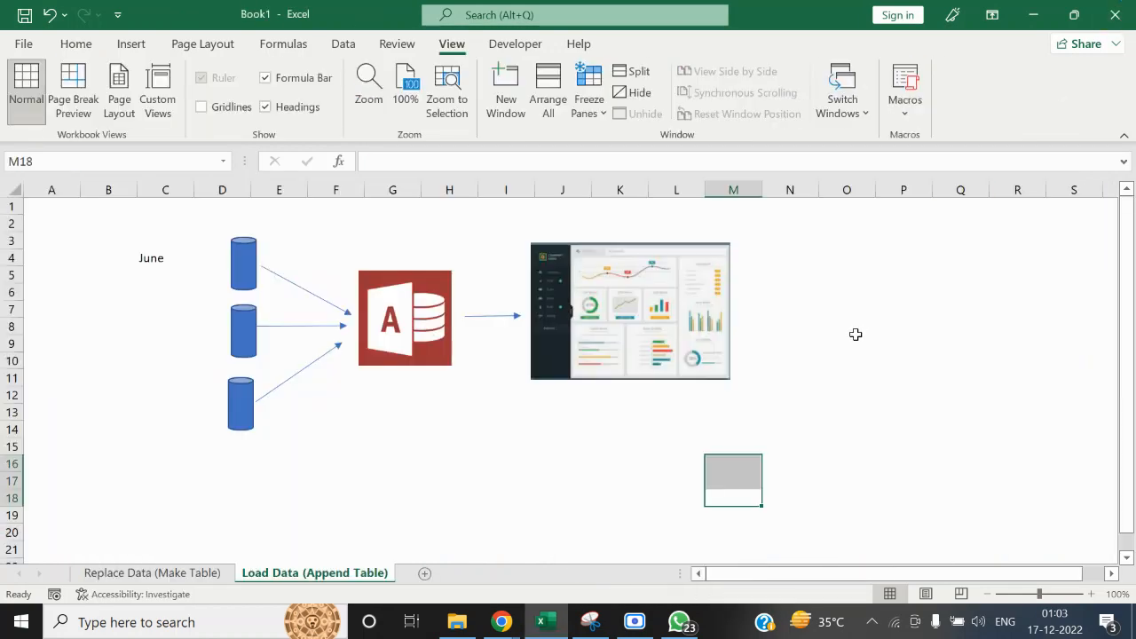
Open the Sales_Training_Joins database from the MS ACCESS folder
left_click(468, 628)
left_click(405, 461)
left_click(457, 58)
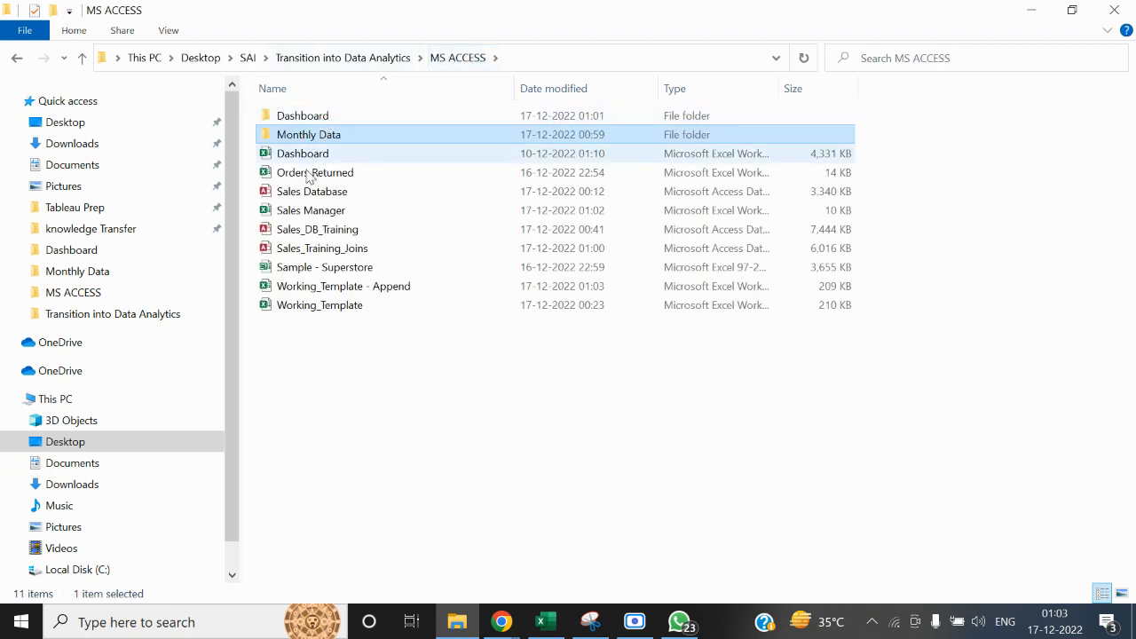
left_click(325, 250)
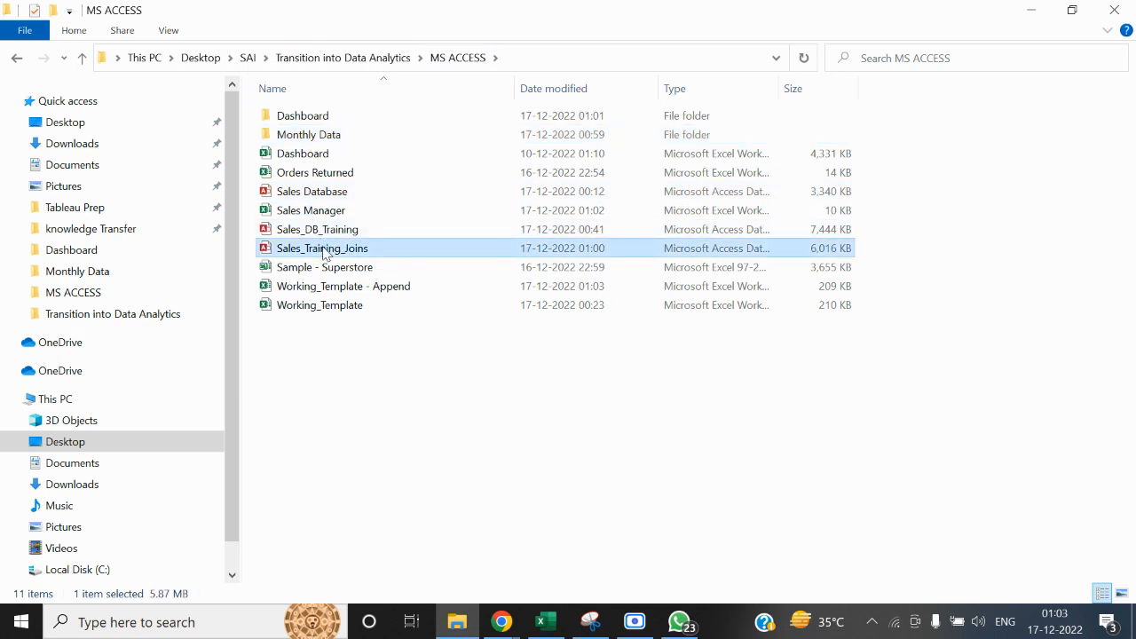
double_click(325, 251)
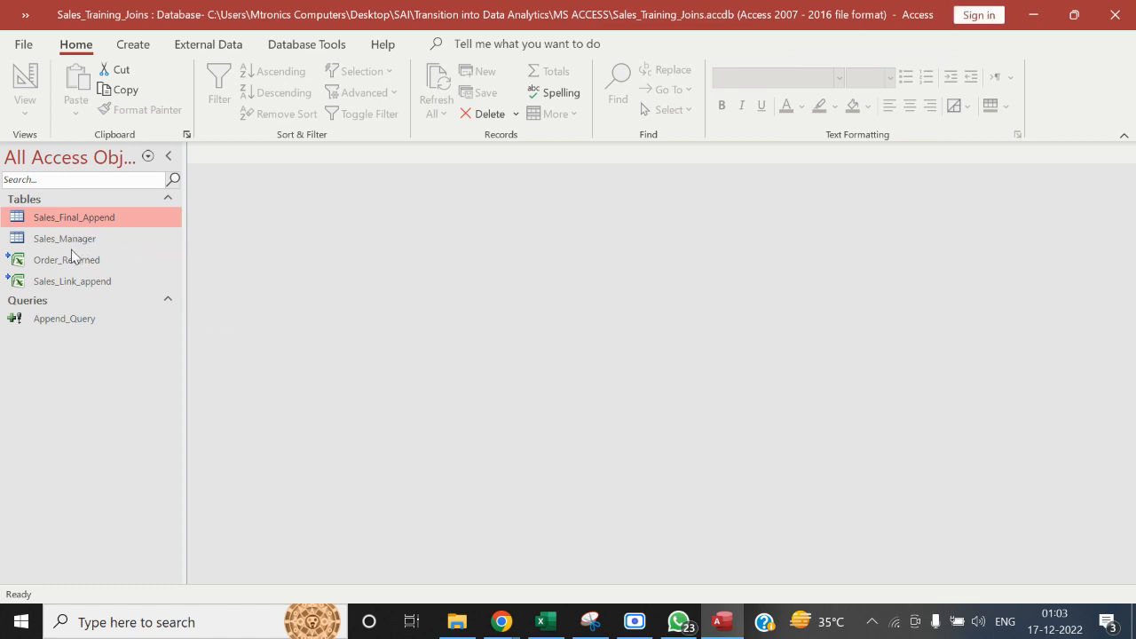
Open the Sales_Manager table to check which manager is listed for each region, and close it
left_click(71, 280)
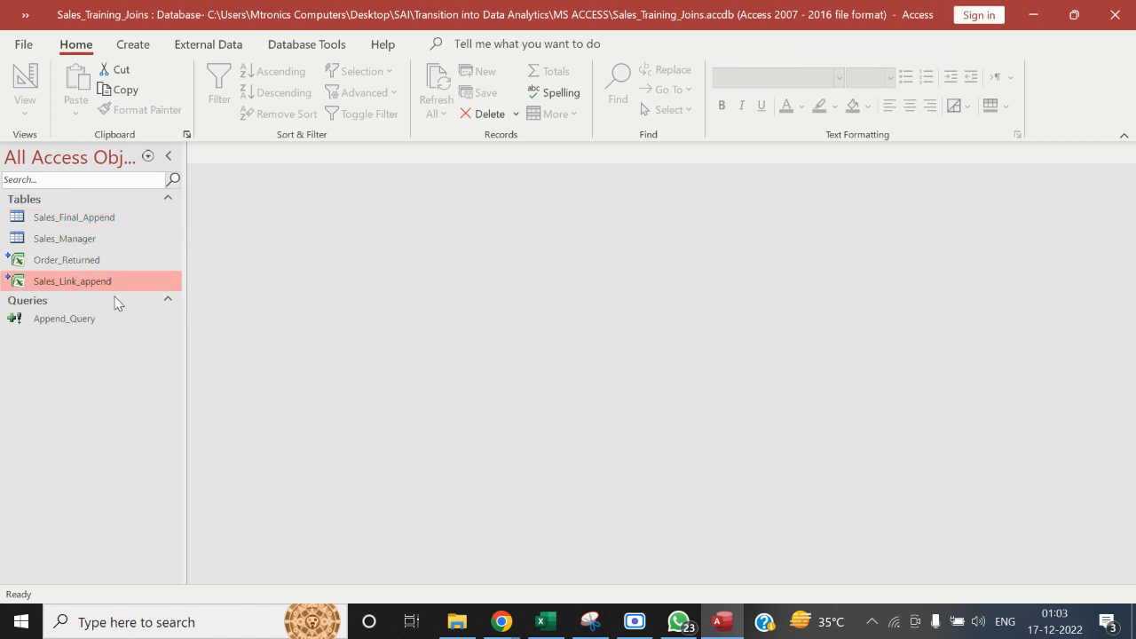
left_click(86, 238)
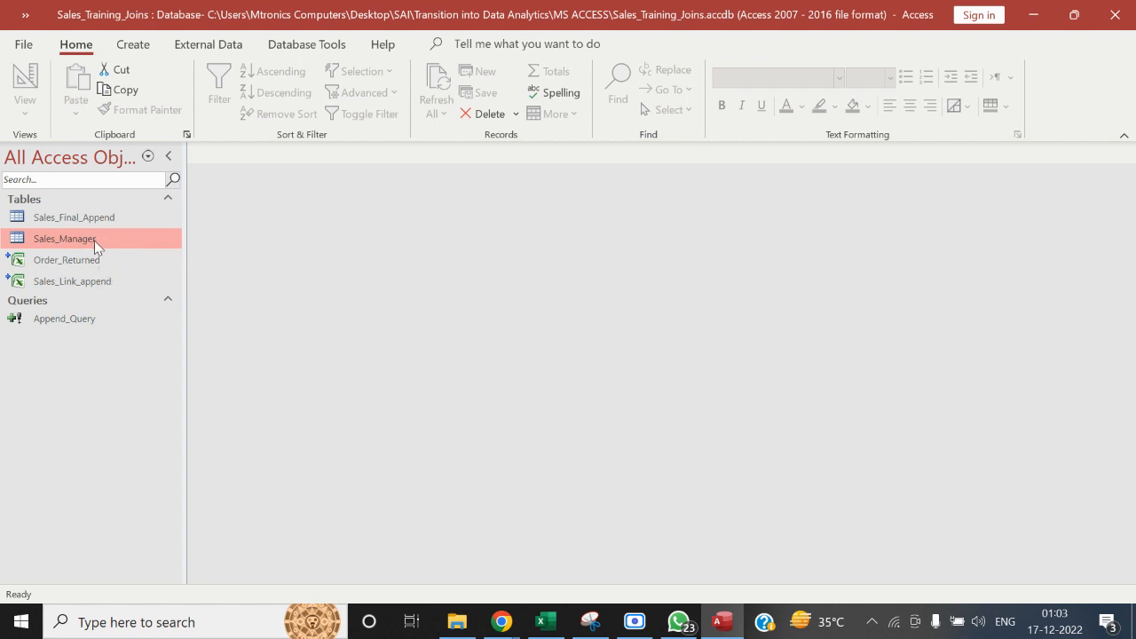
double_click(95, 240)
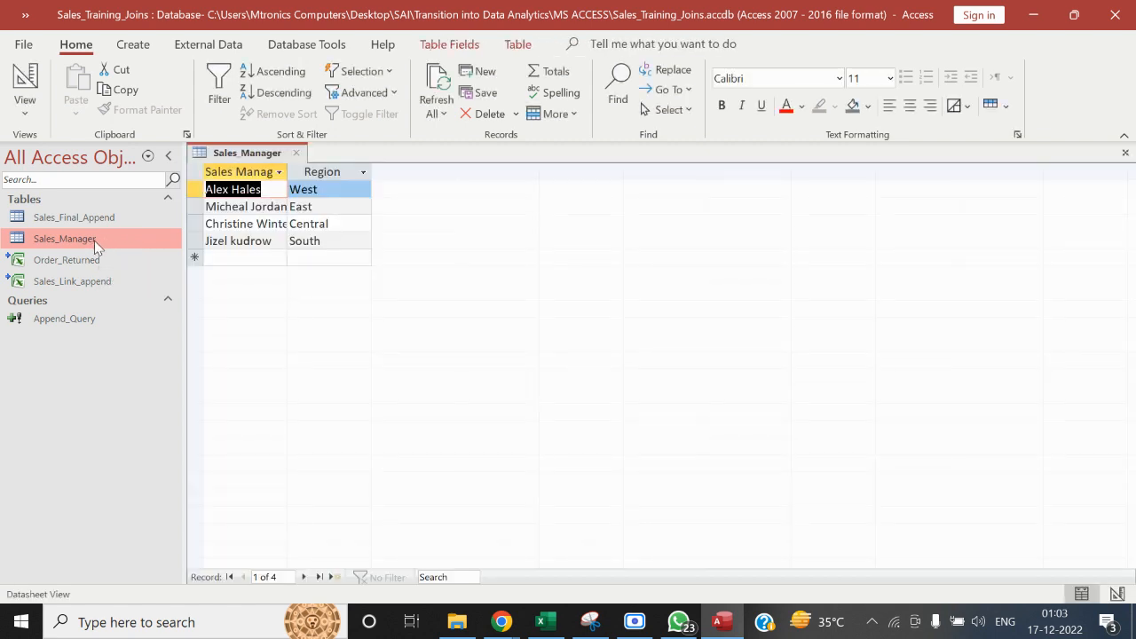
left_click(299, 155)
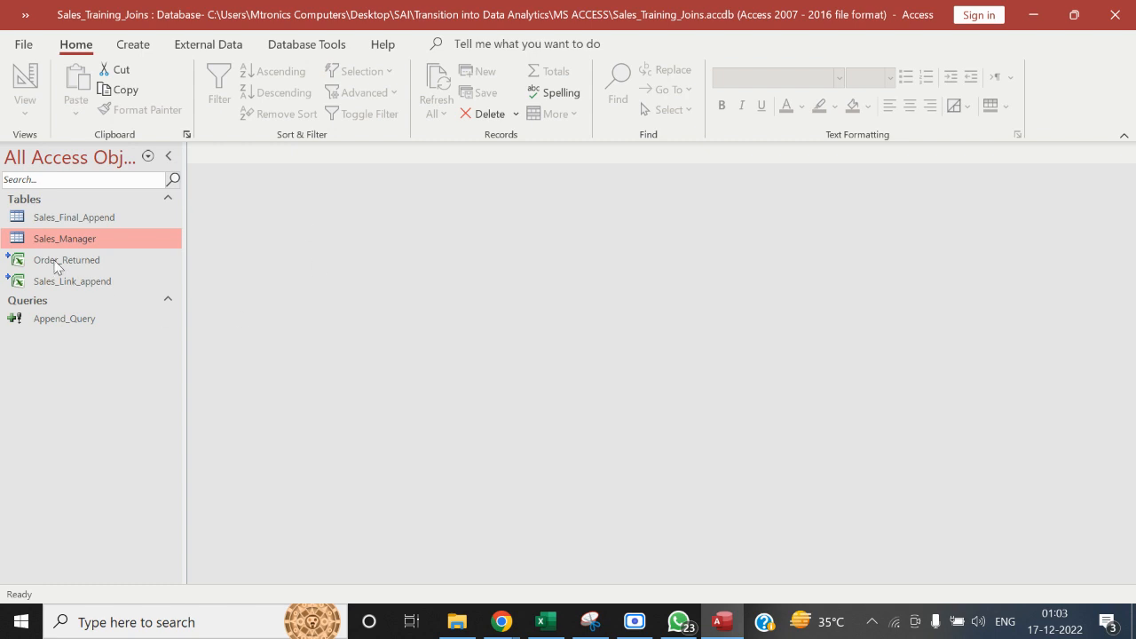
double_click(120, 236)
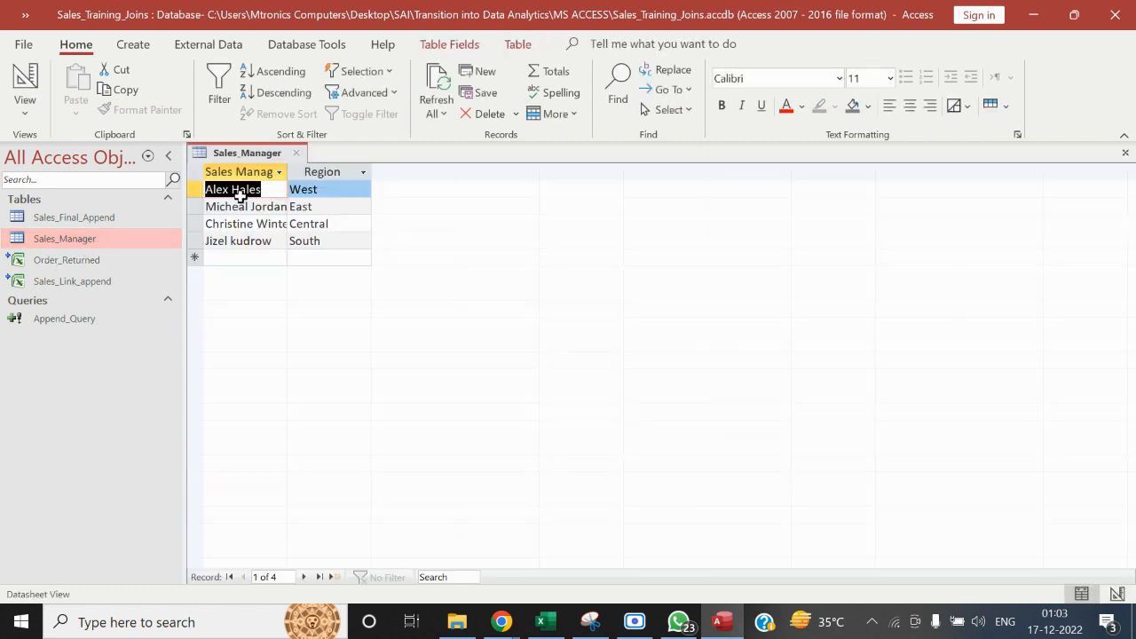
left_click(297, 153)
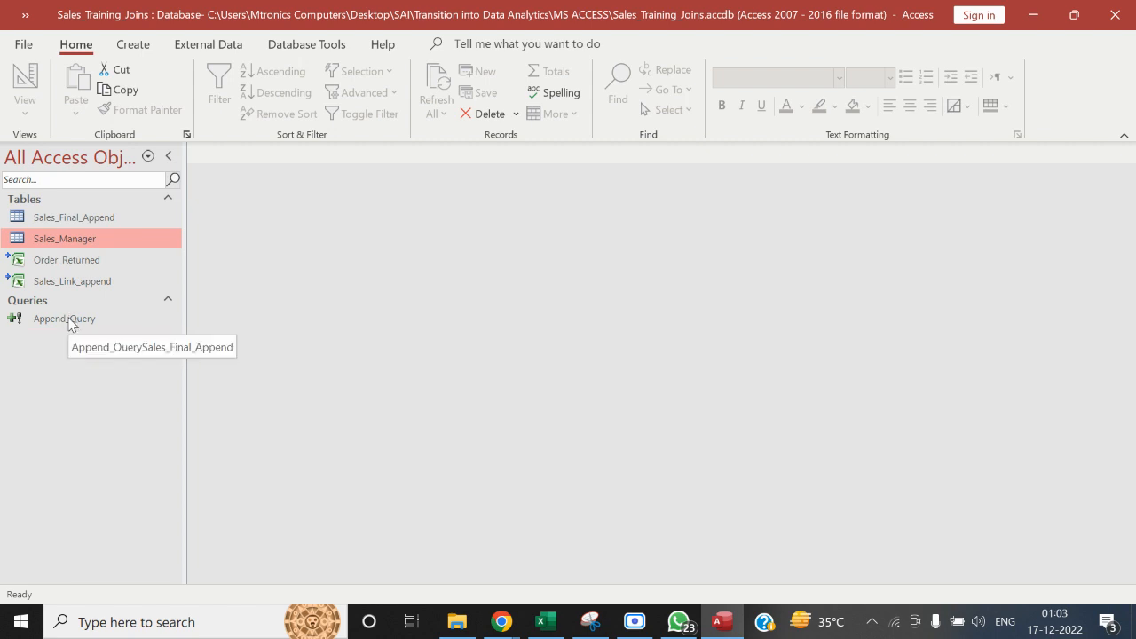
left_click(457, 621)
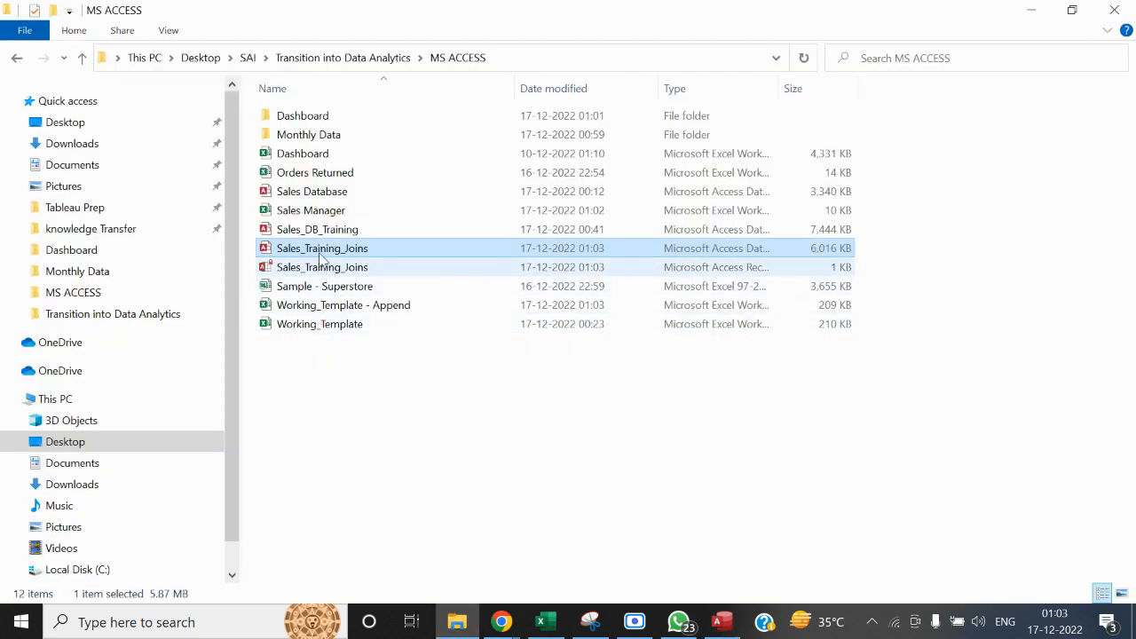
key("alt+Tab")
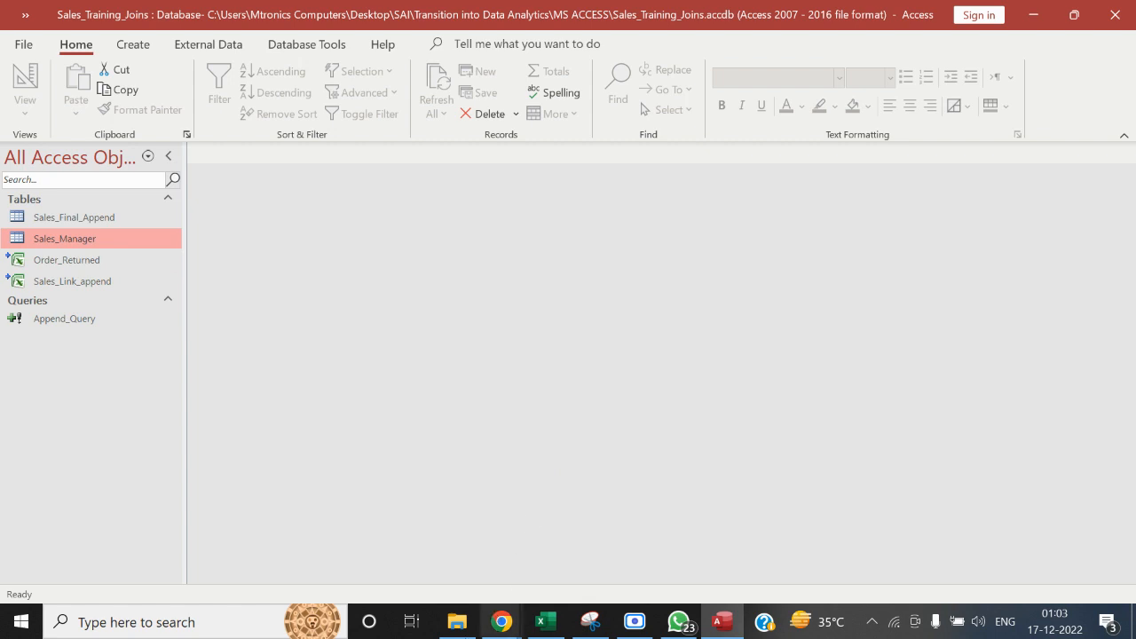
mouse_move(449, 620)
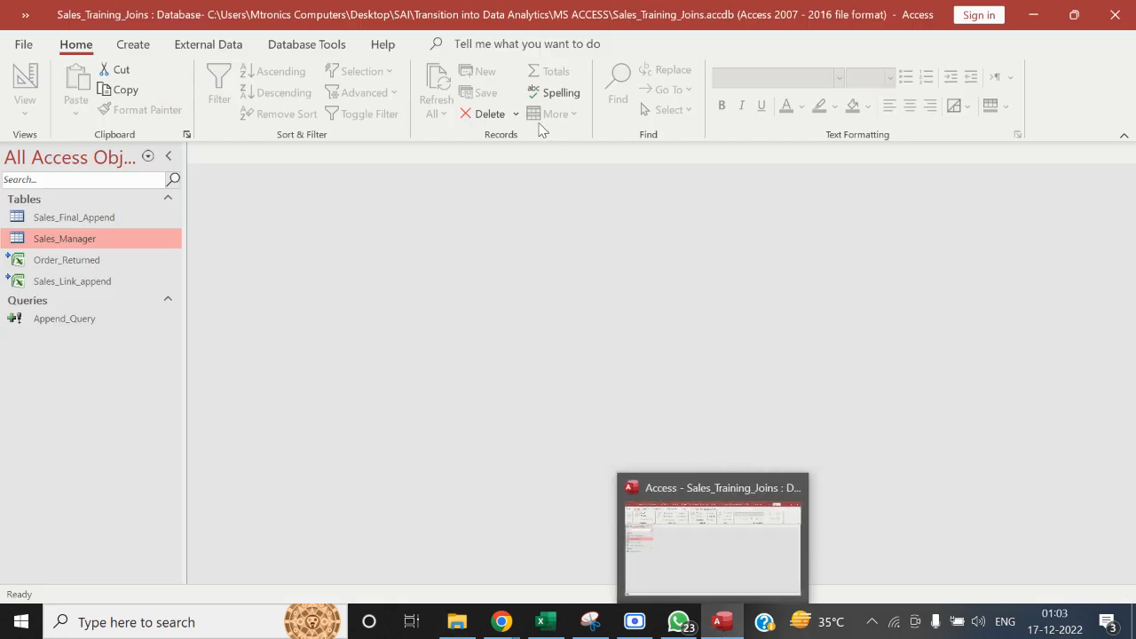
Run Append_Query and accept appending the September rows to the Sales_Final_Append table
left_click(73, 320)
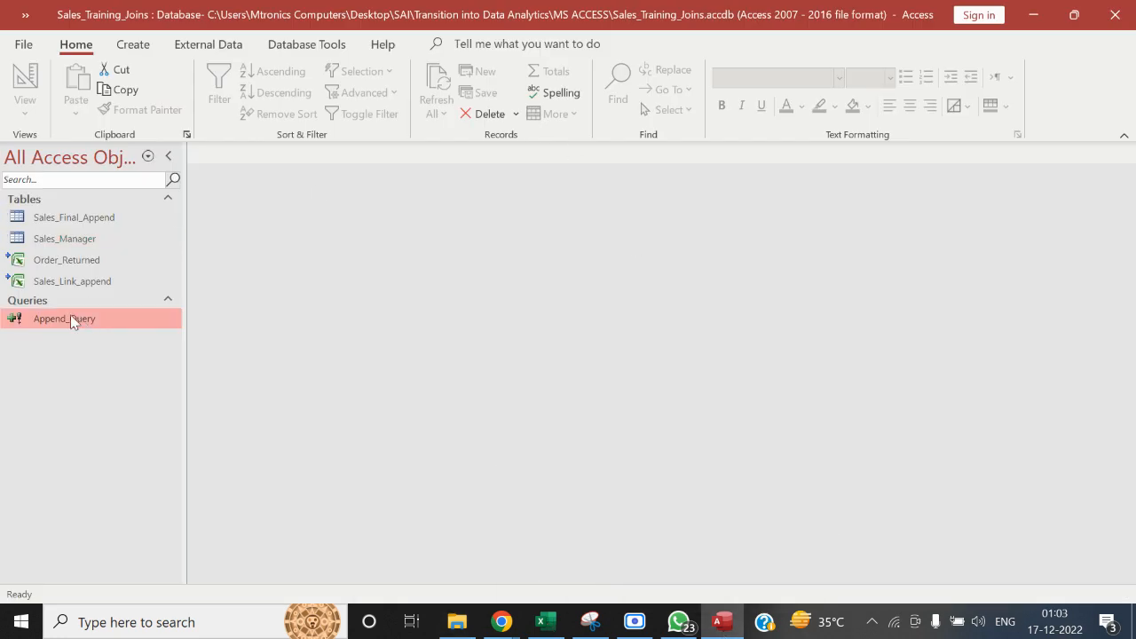
double_click(72, 320)
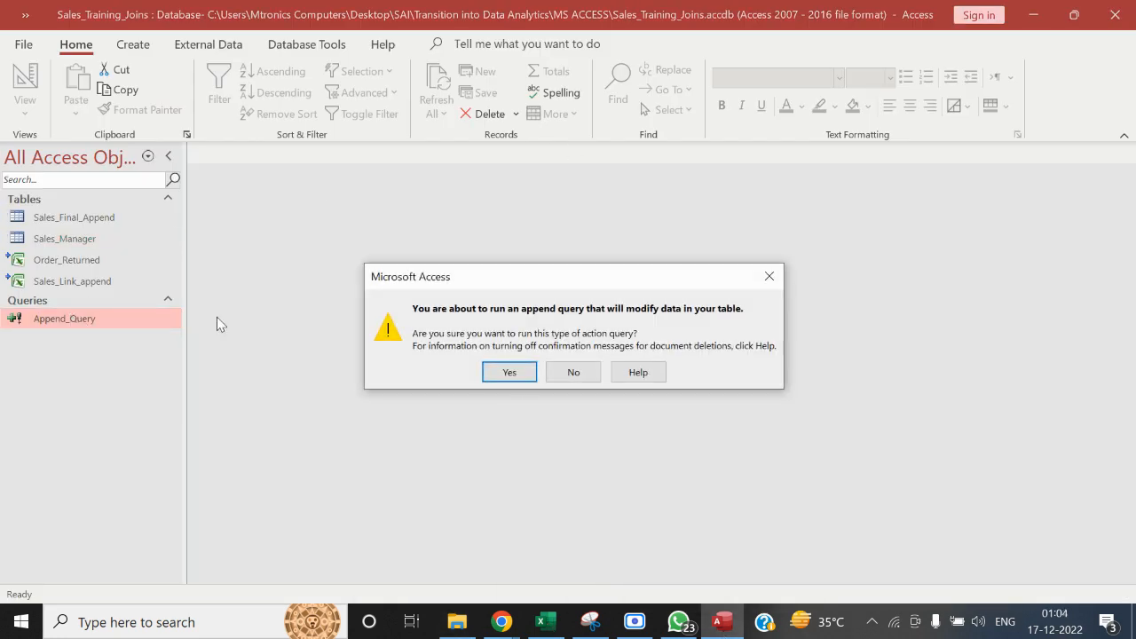
left_click(511, 371)
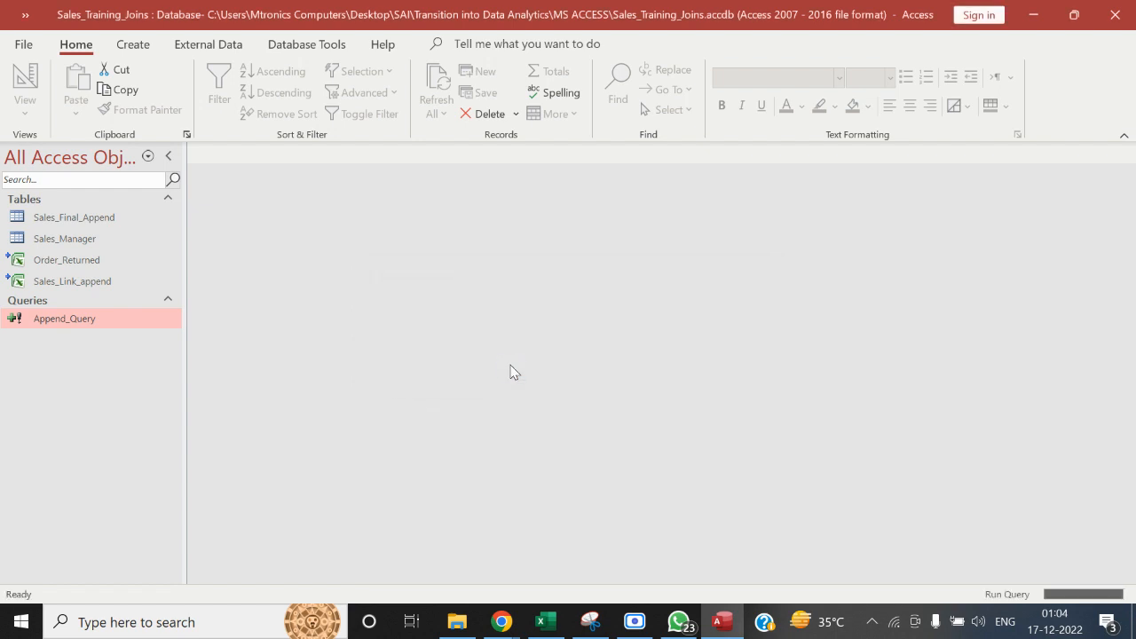
left_click(528, 376)
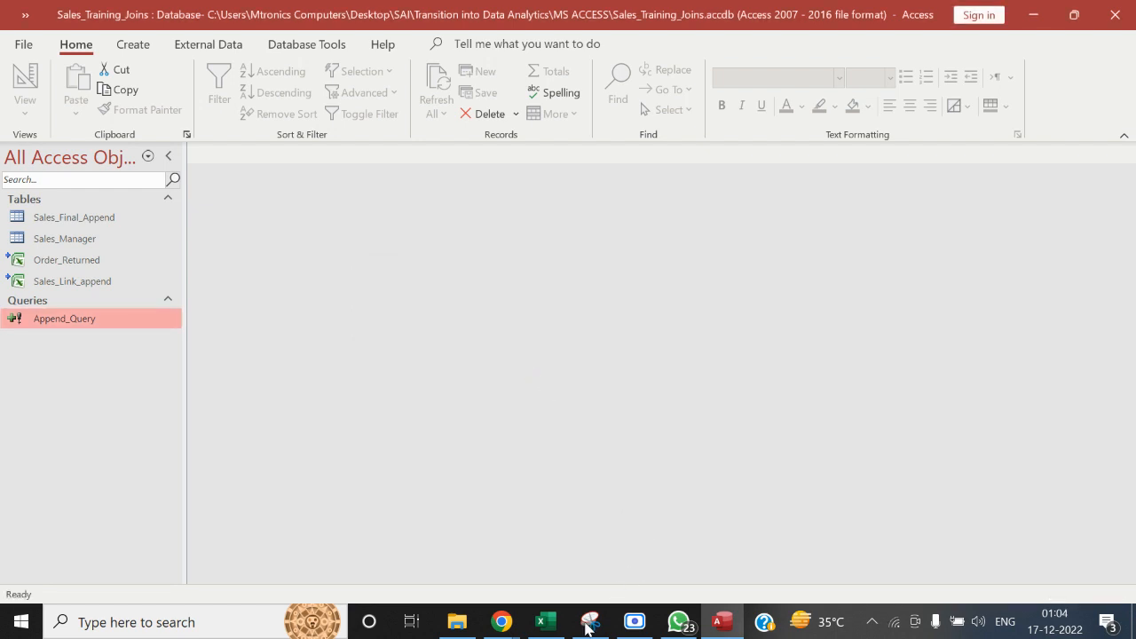
Open the Sales_Dashboard workbook from the Dashboard folder inside MS ACCESS
left_click(456, 621)
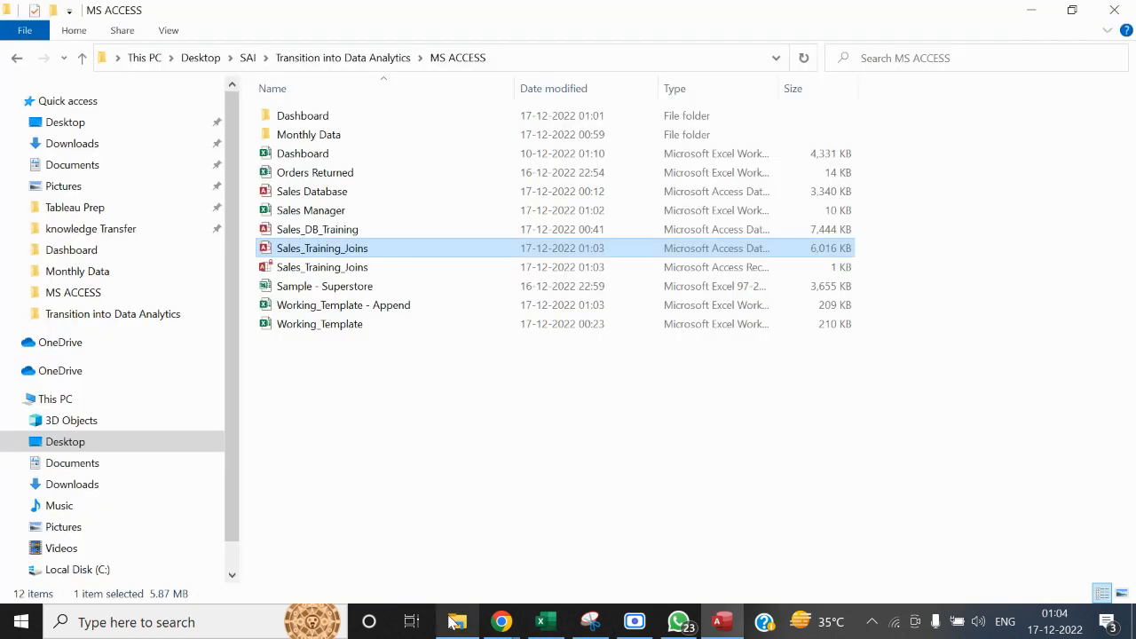
double_click(329, 114)
left_click(324, 119)
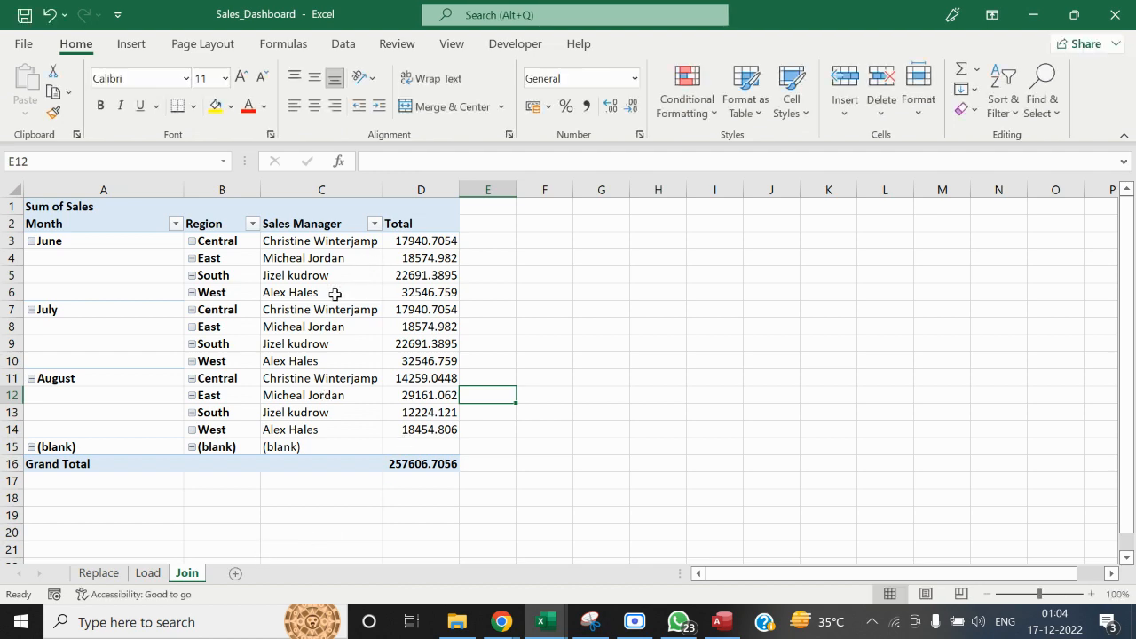
Refresh the PivotTable on the Join sheet, accepting the existing connection settings for the Sales_Training_Joins database
right_click(336, 294)
left_click(395, 287)
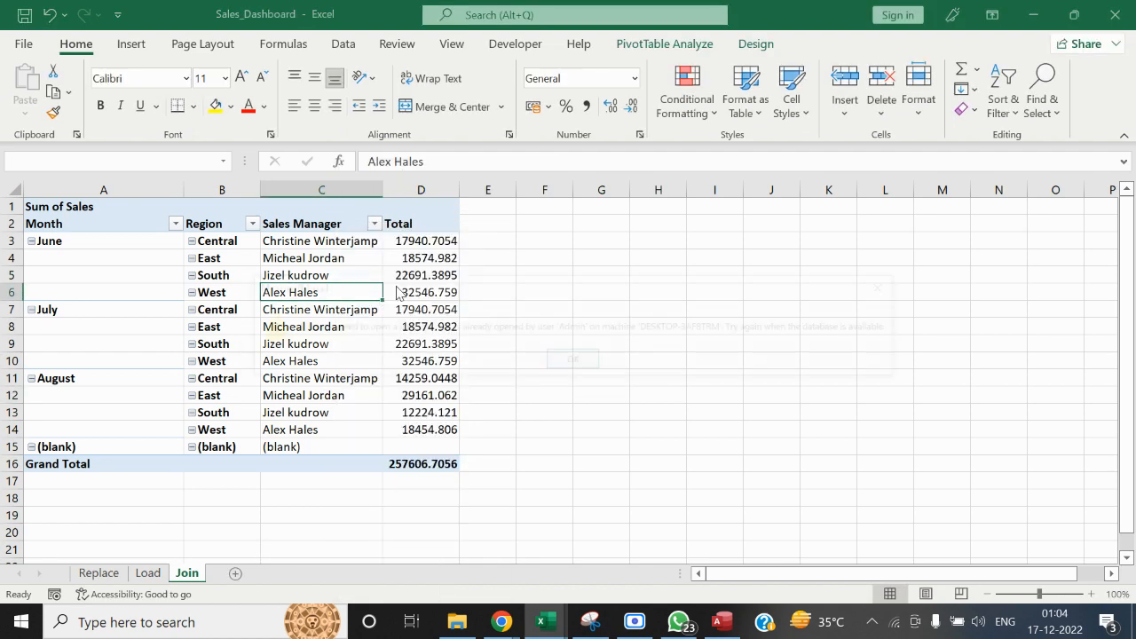
left_click(566, 365)
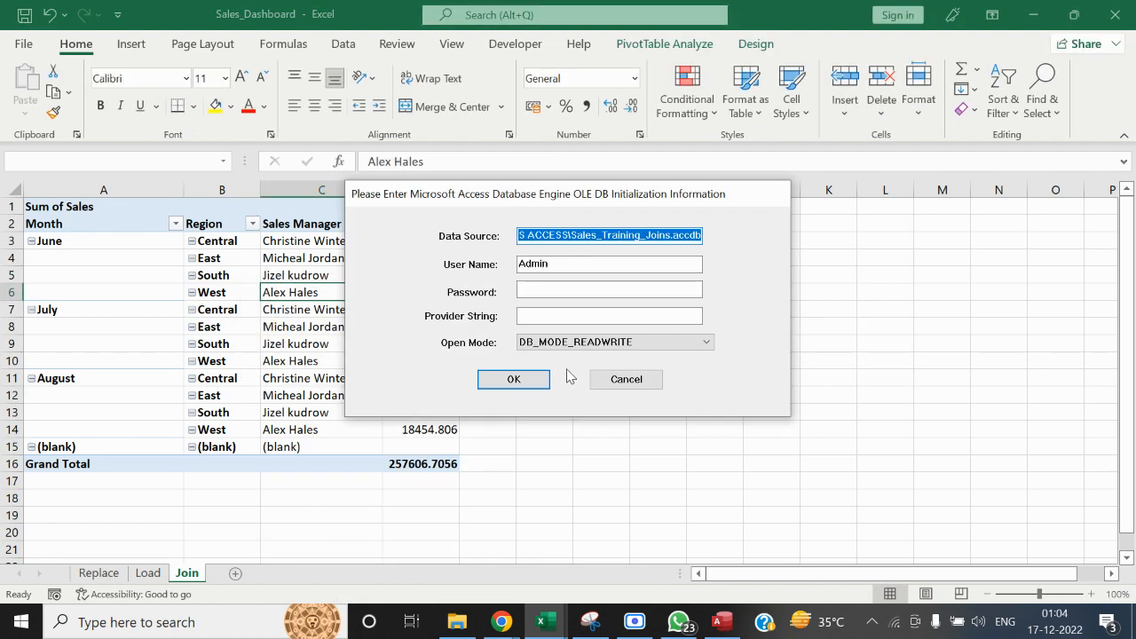
left_click(522, 373)
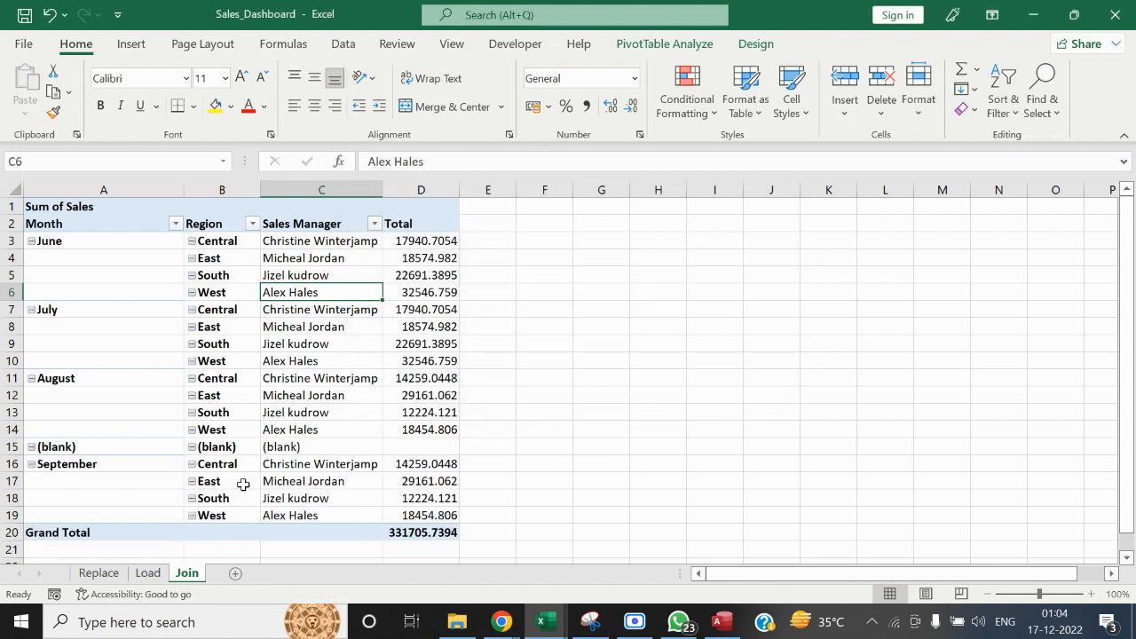
Examine the refreshed PivotTable's monthly rows from June to September, comparing regions, sales managers and totals
left_click(714, 431)
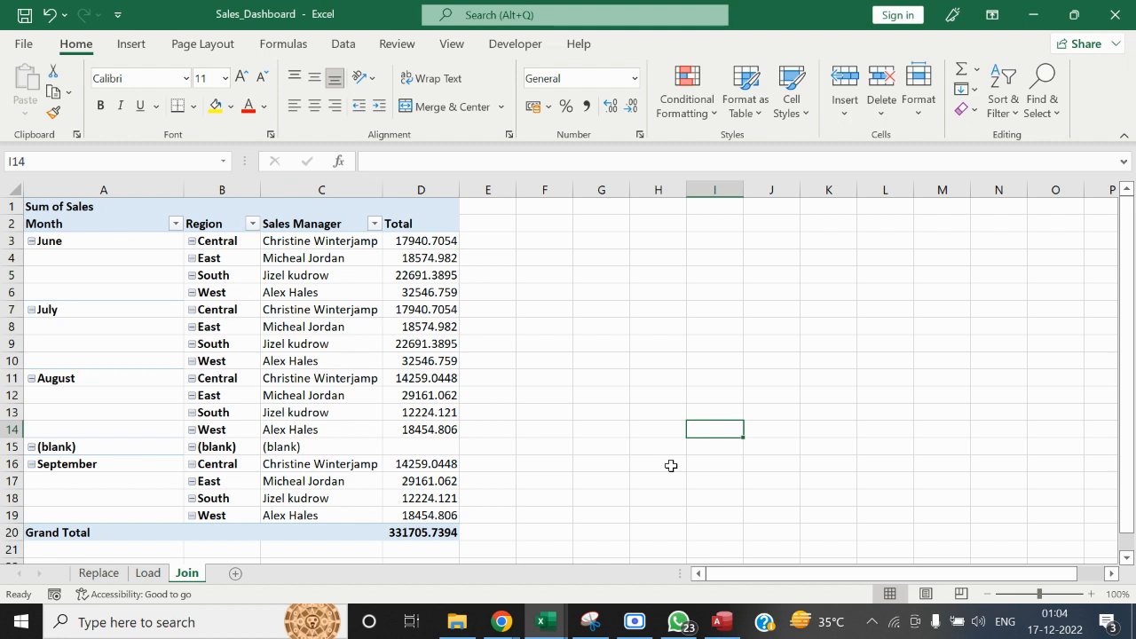
left_click(87, 464)
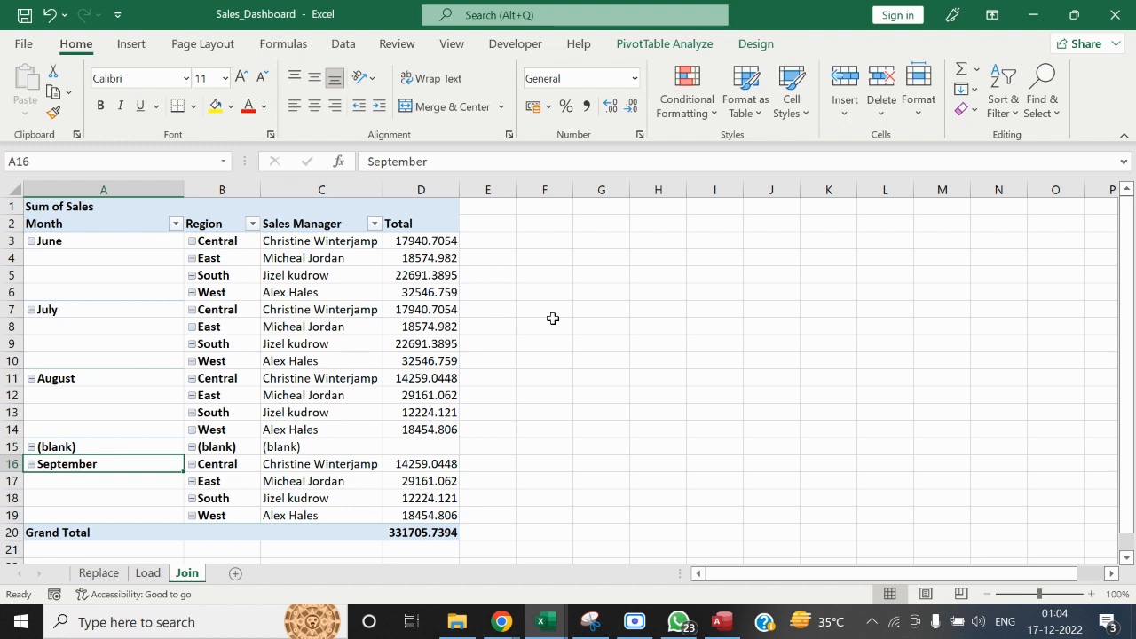
left_click_drag(68, 246, 95, 419)
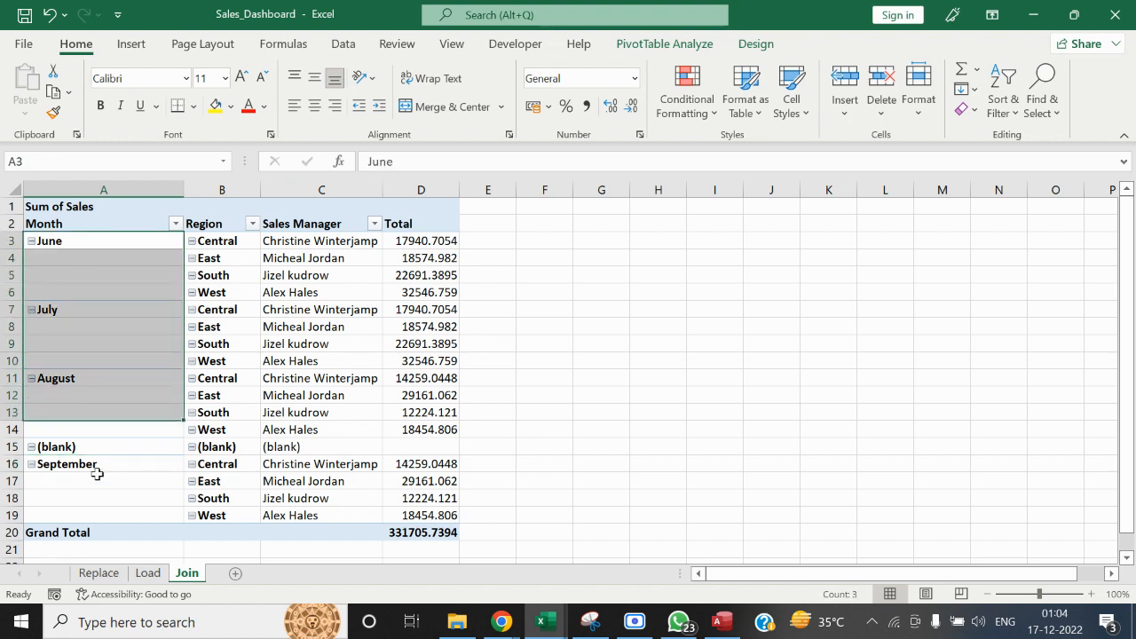
left_click(102, 485)
left_click_drag(102, 485, 118, 506)
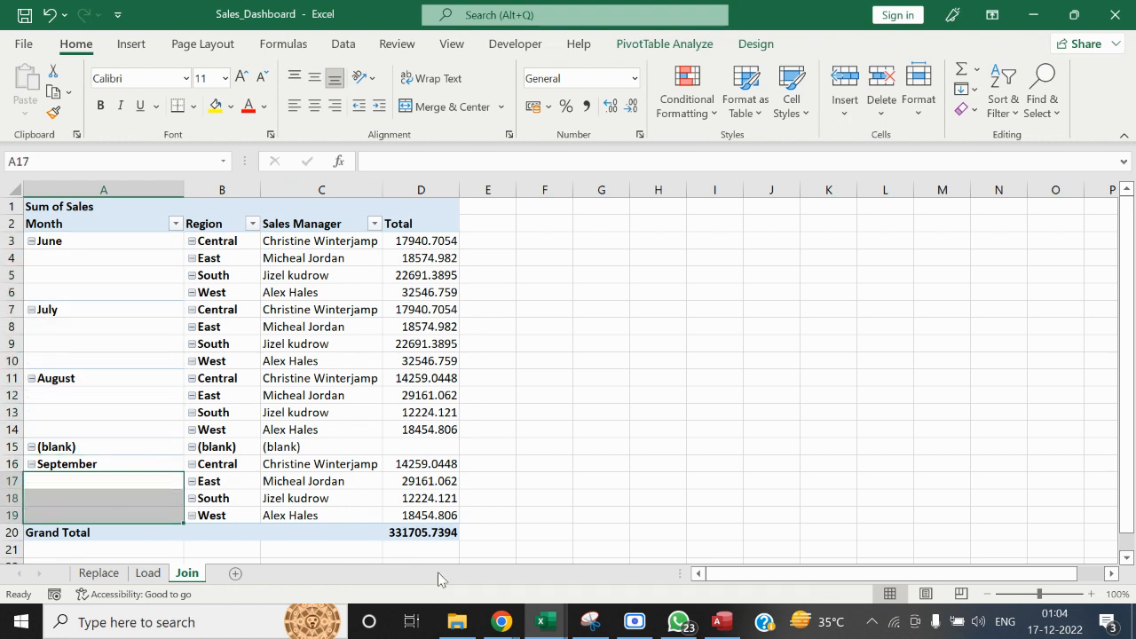
left_click(149, 466)
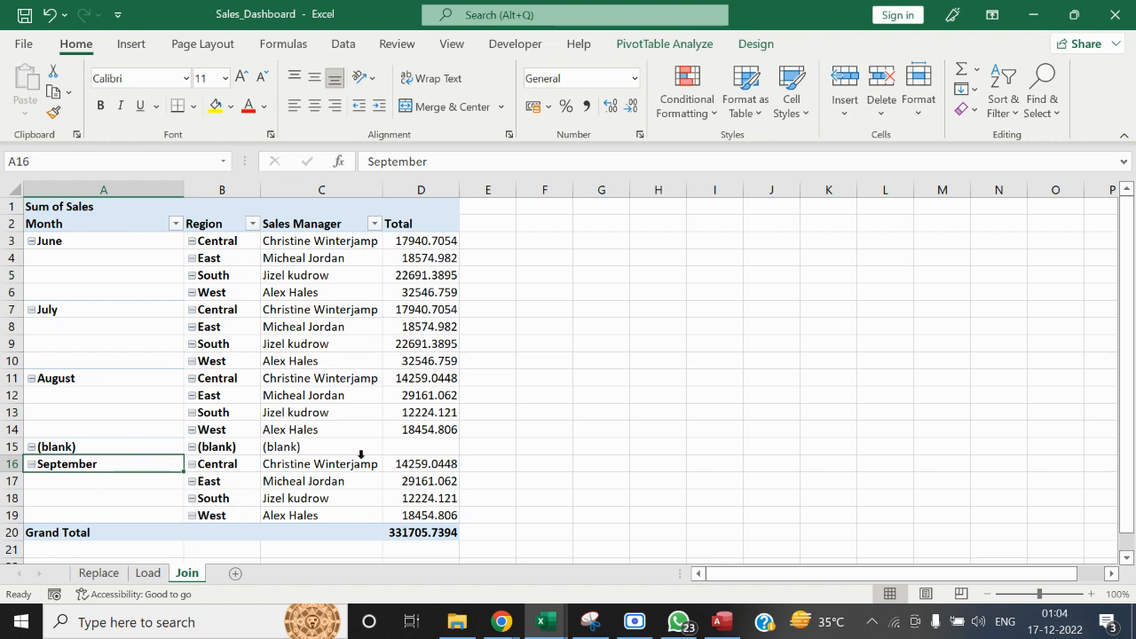
left_click_drag(73, 239, 490, 511)
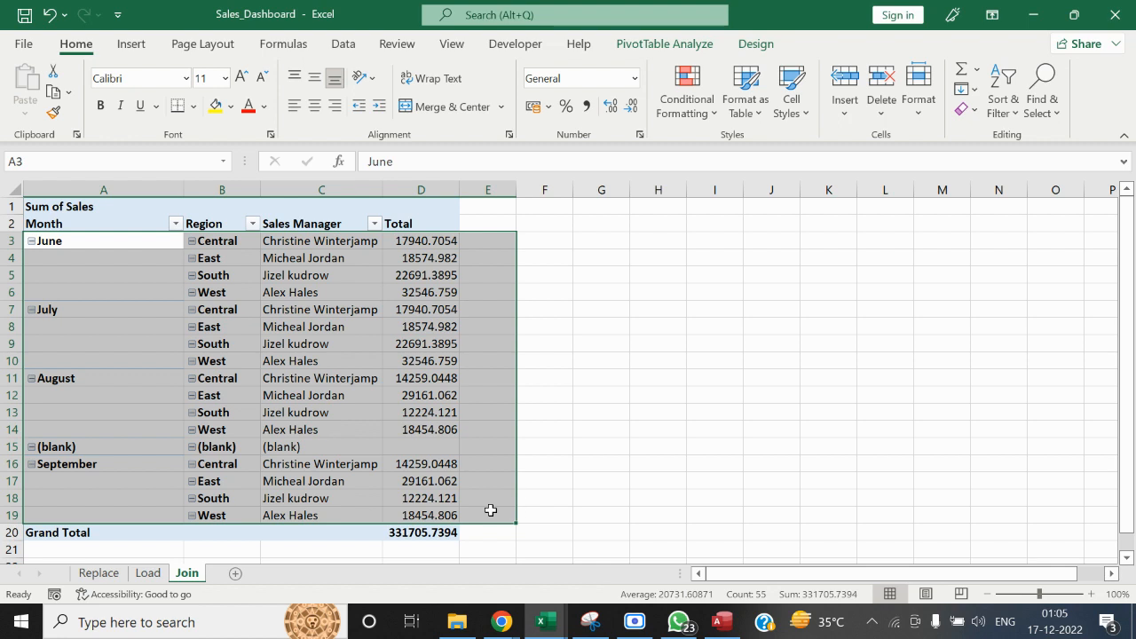
Close the Sales_Dashboard workbook and save its changes
left_click(625, 430)
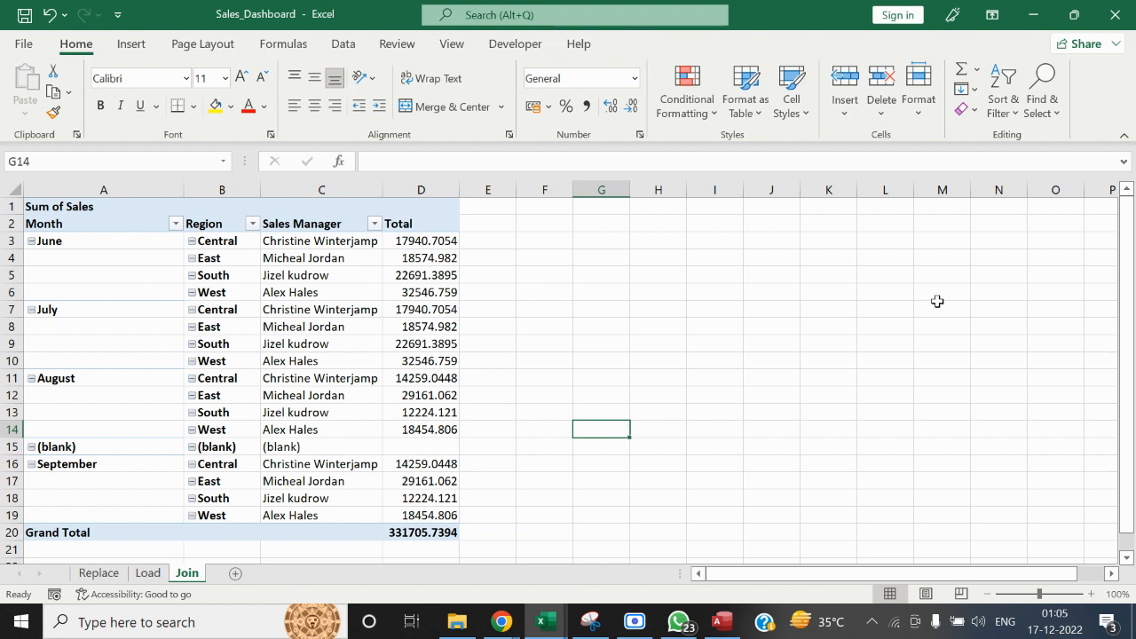
left_click(1115, 14)
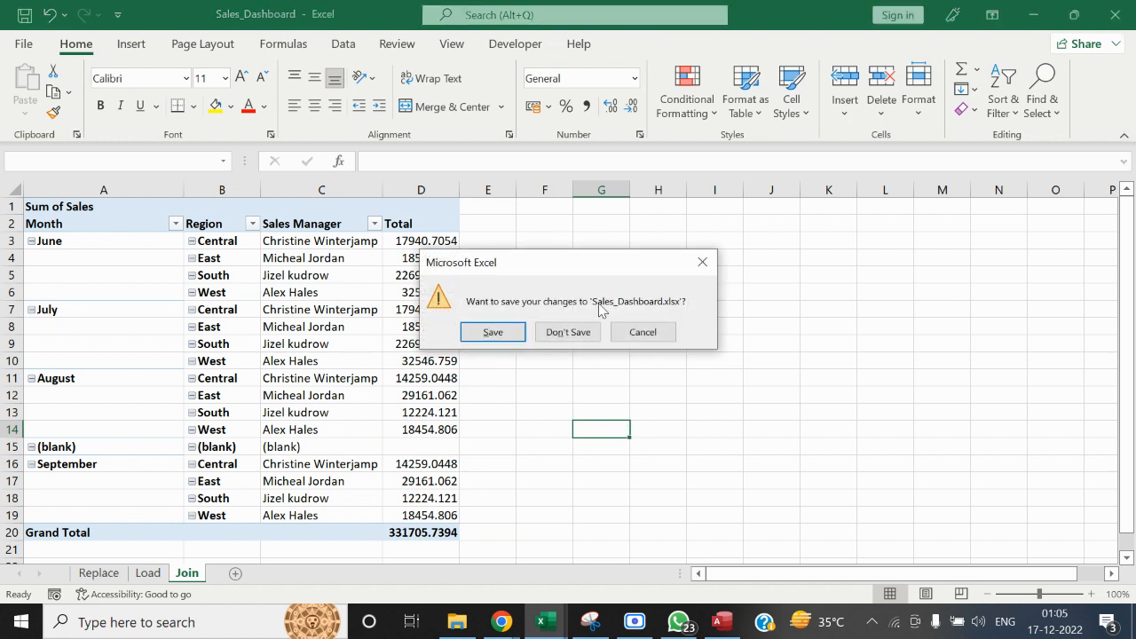
left_click(515, 334)
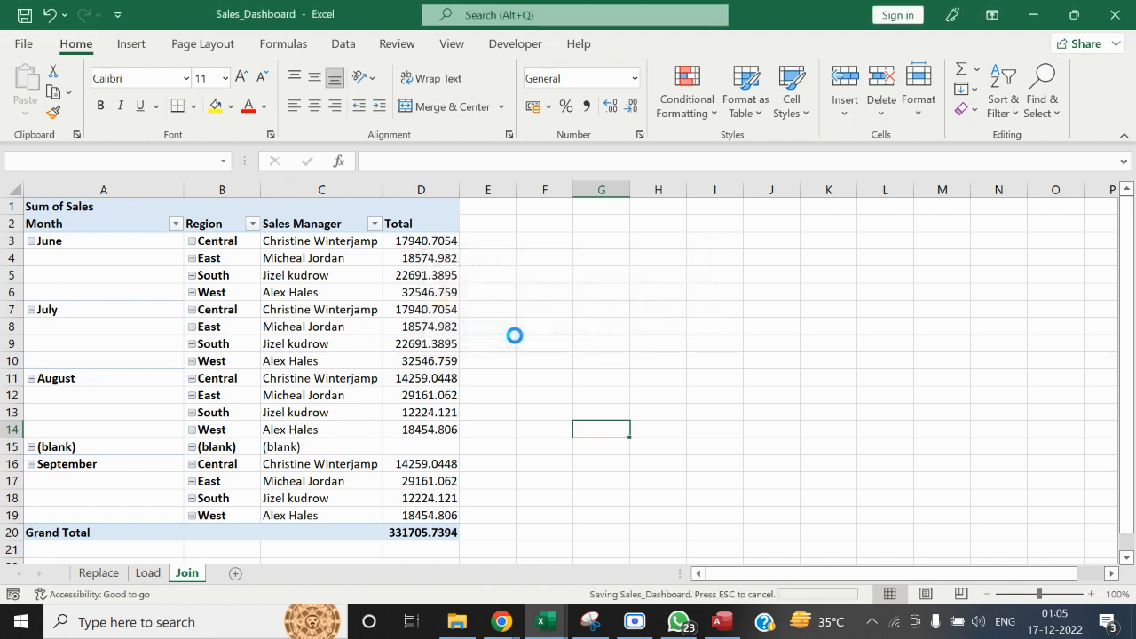
Switch to Access and start a new query in design view based on the Sales_Final_Append table
left_click(722, 621)
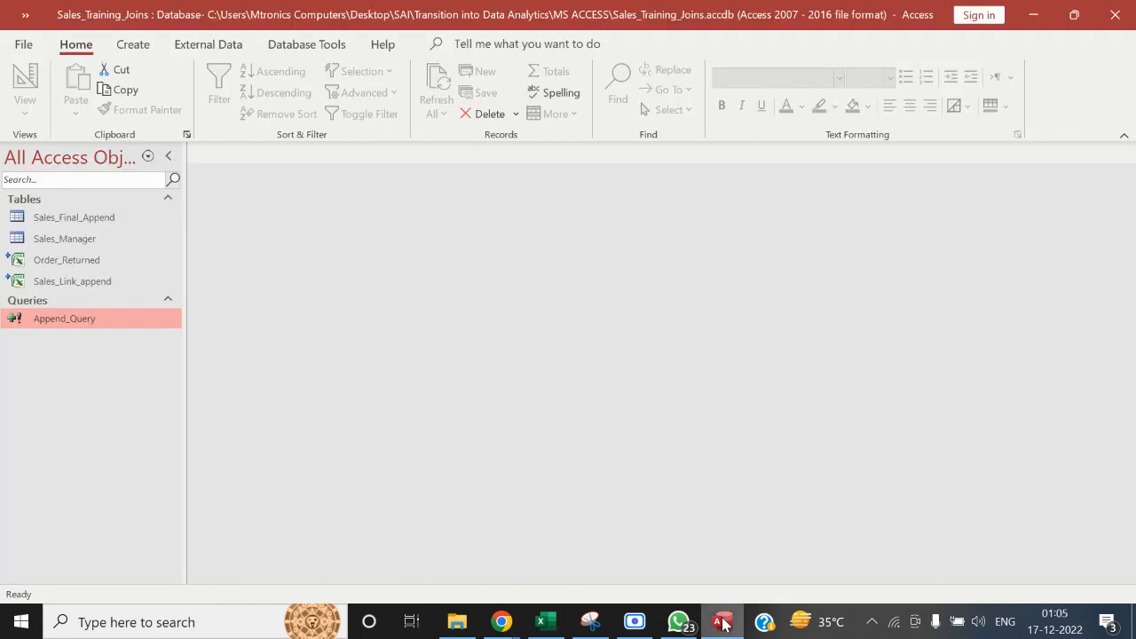
left_click(130, 45)
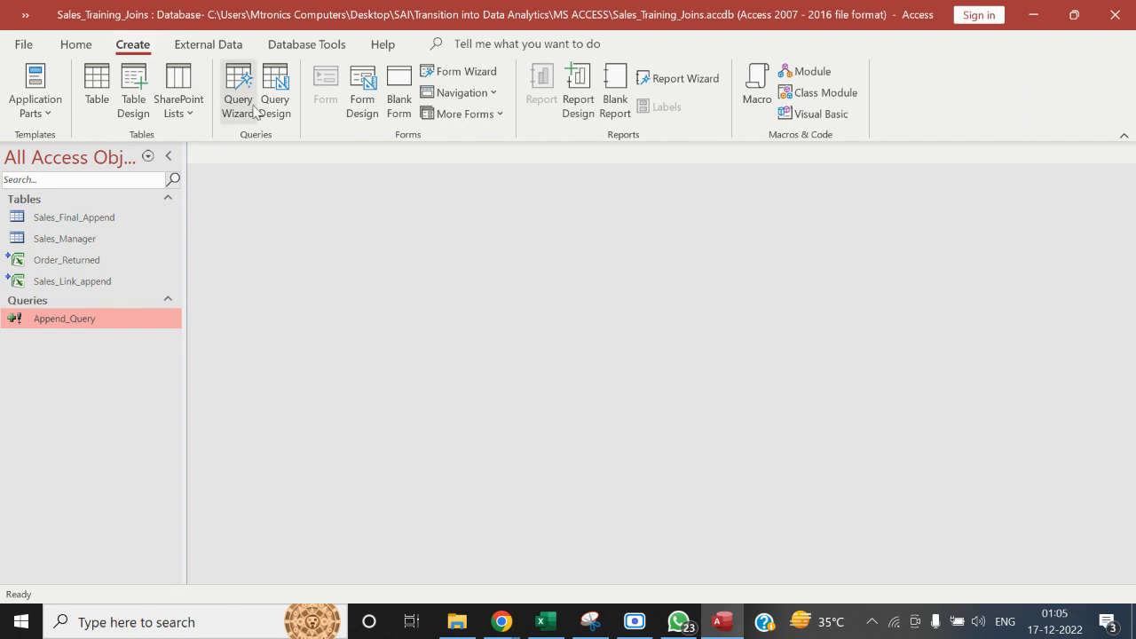
left_click(281, 112)
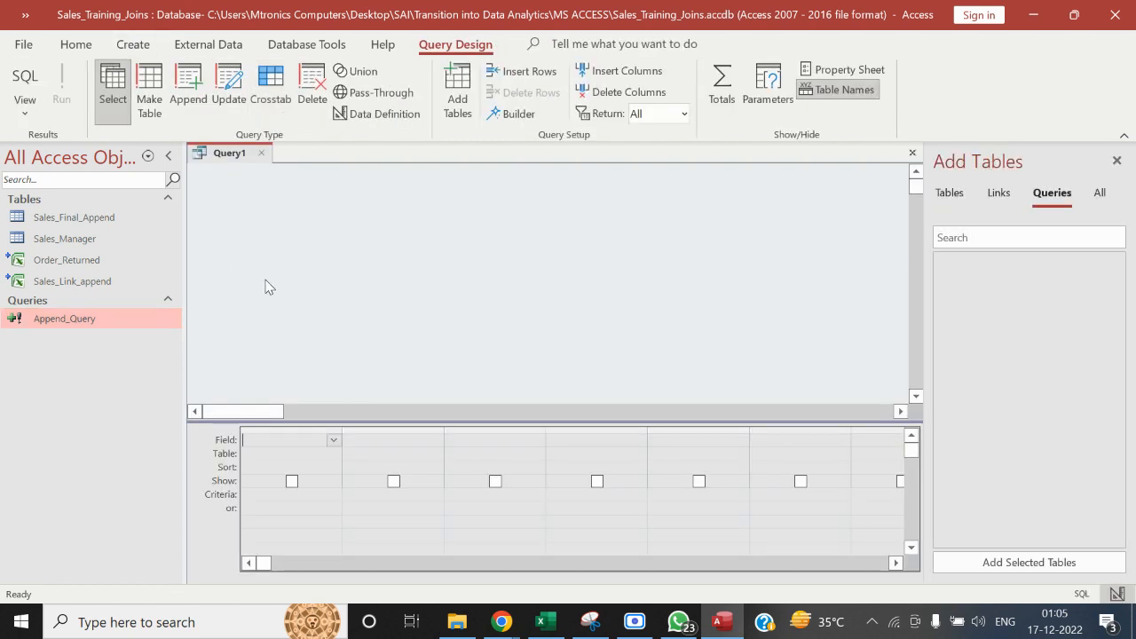
left_click_drag(89, 222, 255, 211)
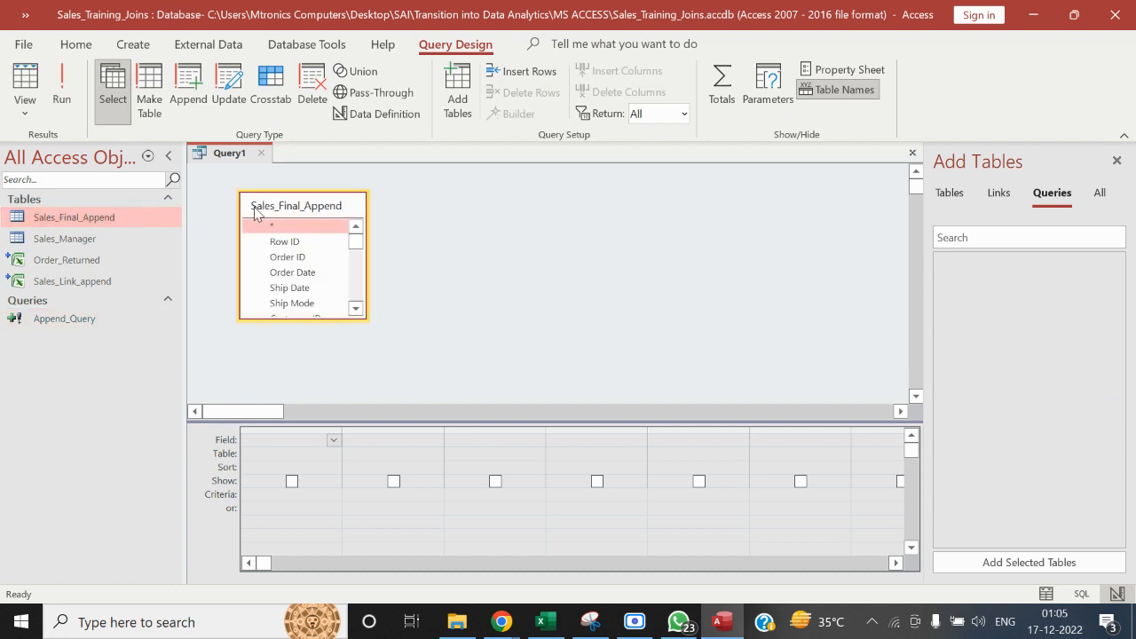
Add the Sales Manager field to the query grid and change the query type to Update
left_click(356, 308)
left_click(358, 313)
left_click(358, 313)
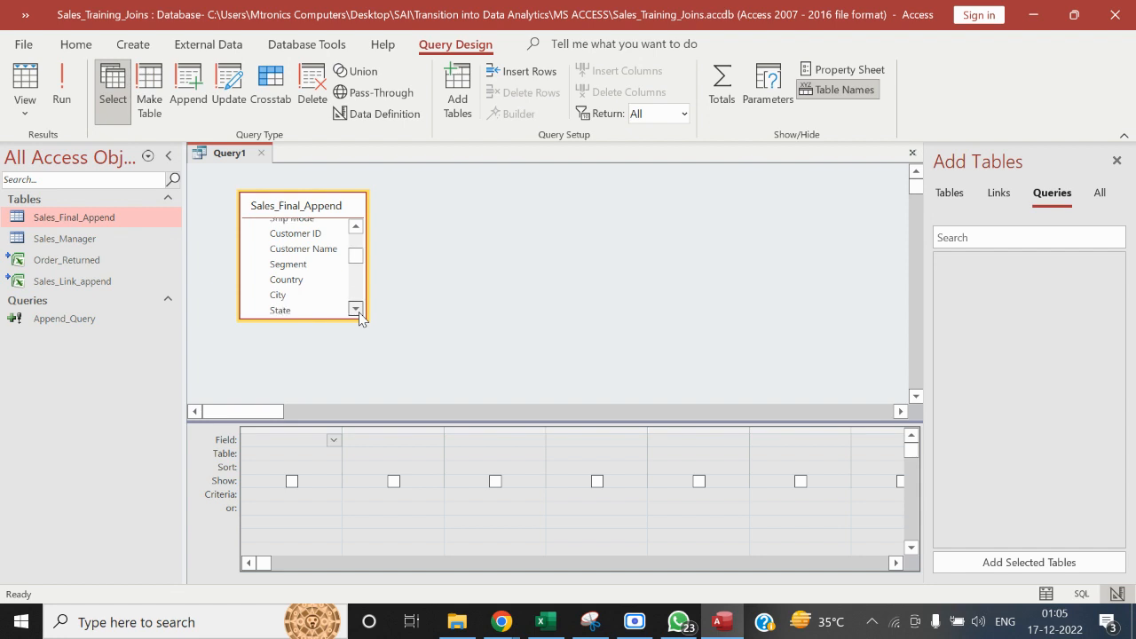
left_click(358, 313)
left_click(359, 312)
left_click(359, 312)
left_click(359, 313)
left_click(359, 312)
left_click(358, 313)
left_click(359, 313)
left_click(359, 312)
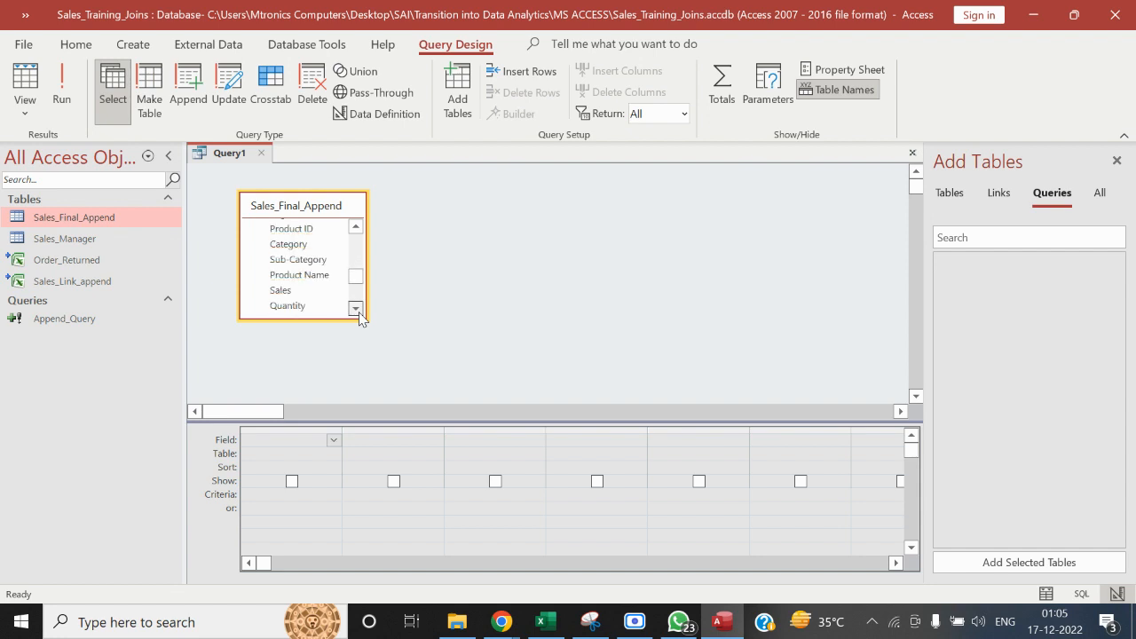
left_click(358, 312)
left_click(356, 308)
left_click(356, 307)
left_click(356, 308)
left_click(356, 308)
left_click(356, 308)
left_click(356, 308)
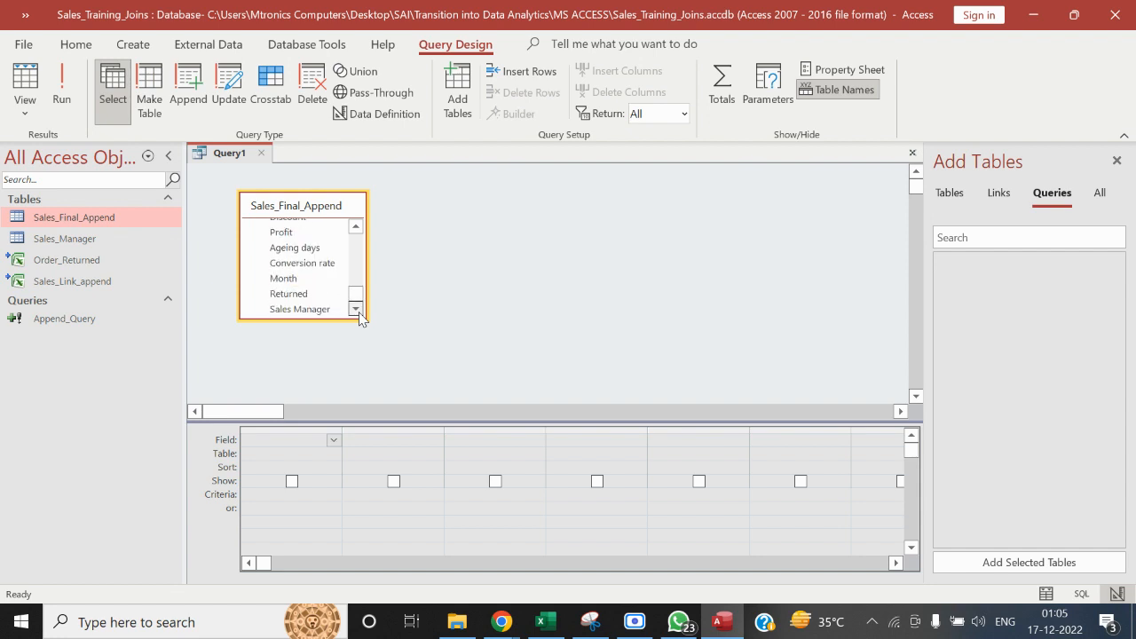
double_click(300, 309)
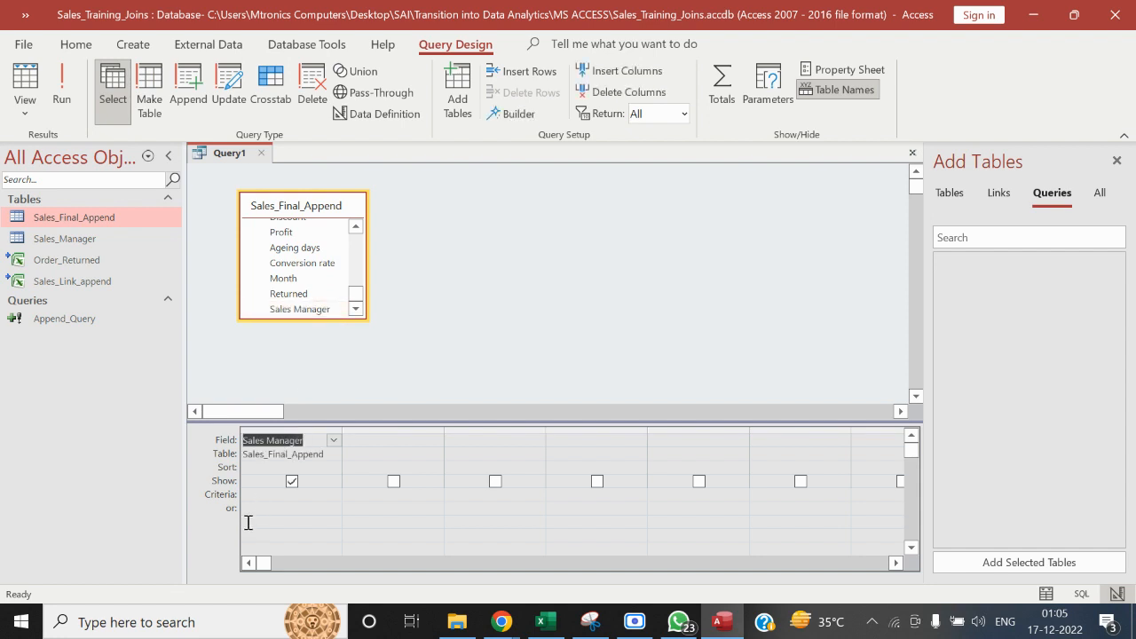
left_click(229, 86)
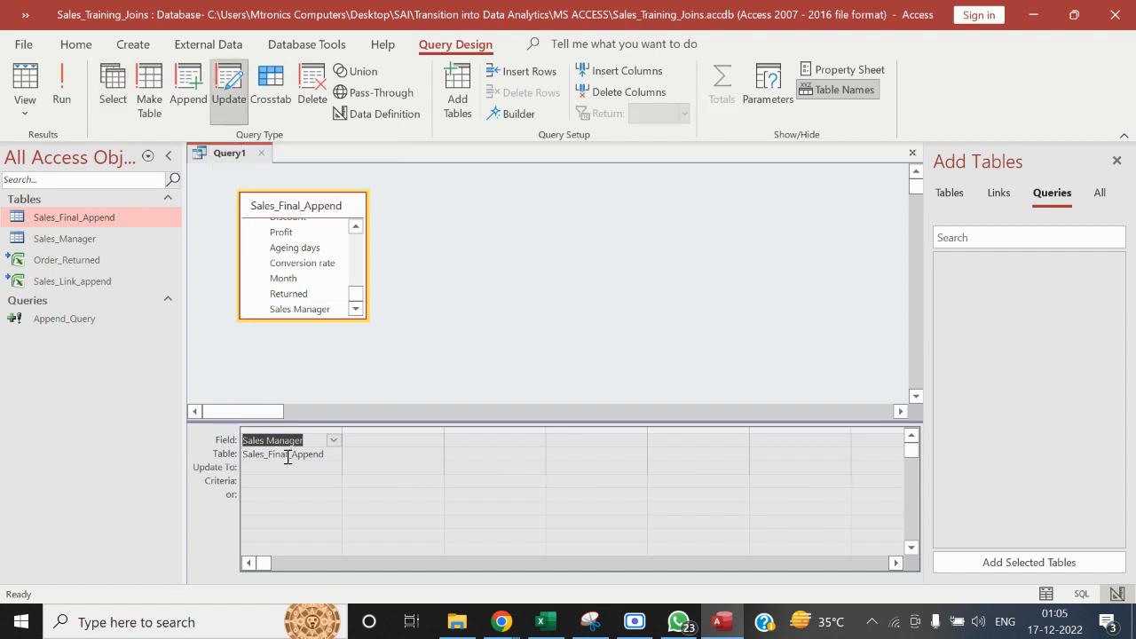
Set the Update To value of the Sales Manager field to the new manager's full name in quotation marks
left_click(264, 467)
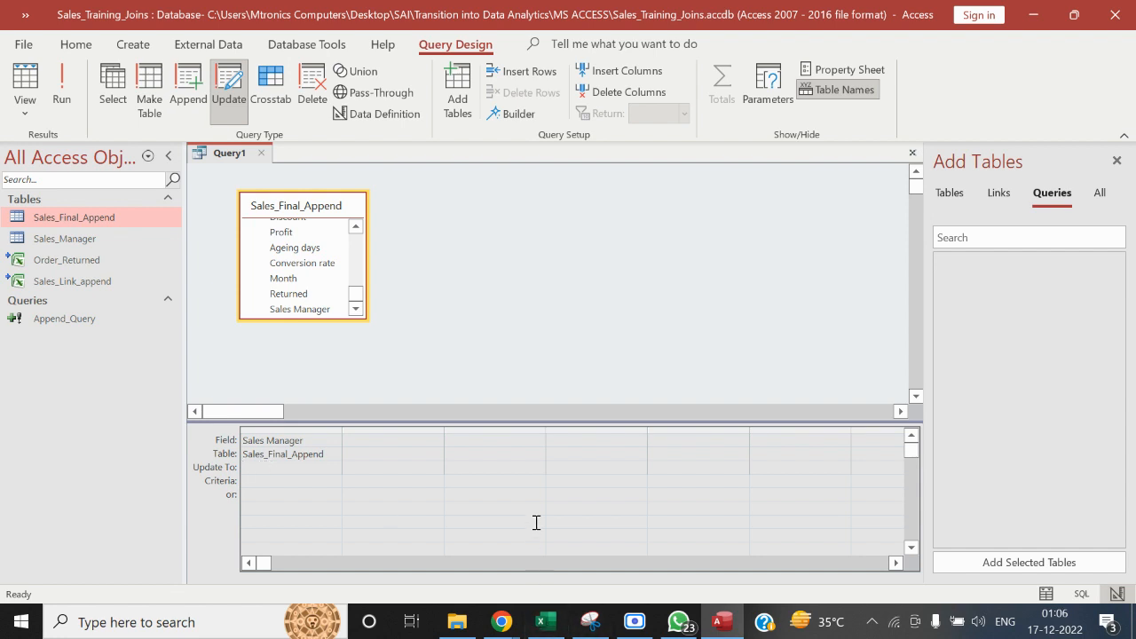
type("Stuwart")
left_click(243, 469)
type("\"")
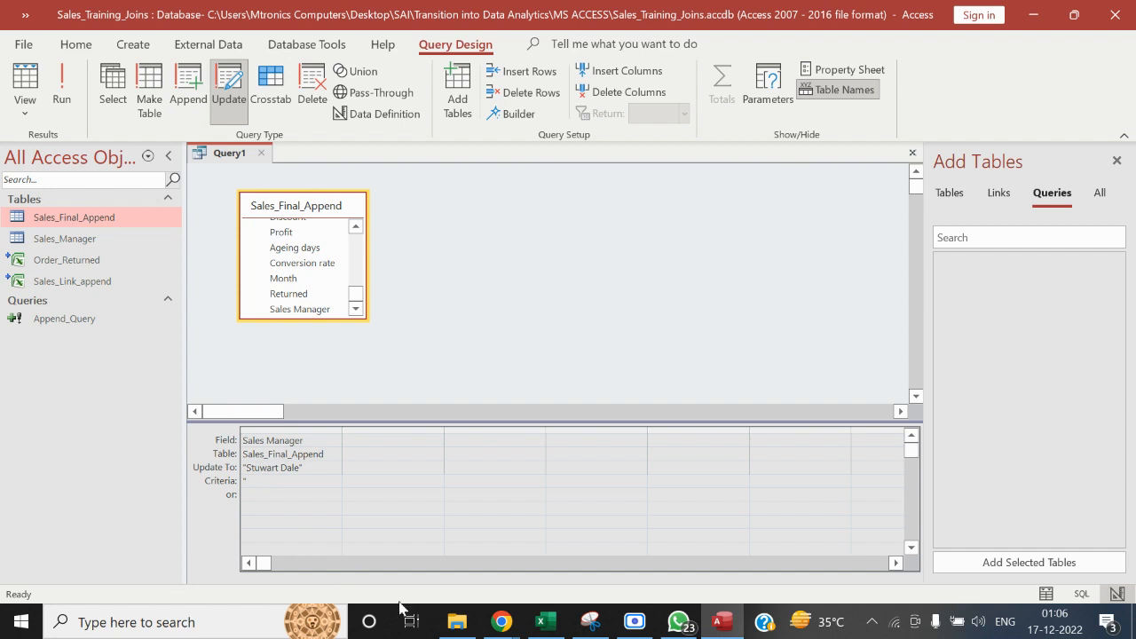
Open the Sales Manager workbook from the MS ACCESS folder and check the manager listed for the East region
left_click(457, 621)
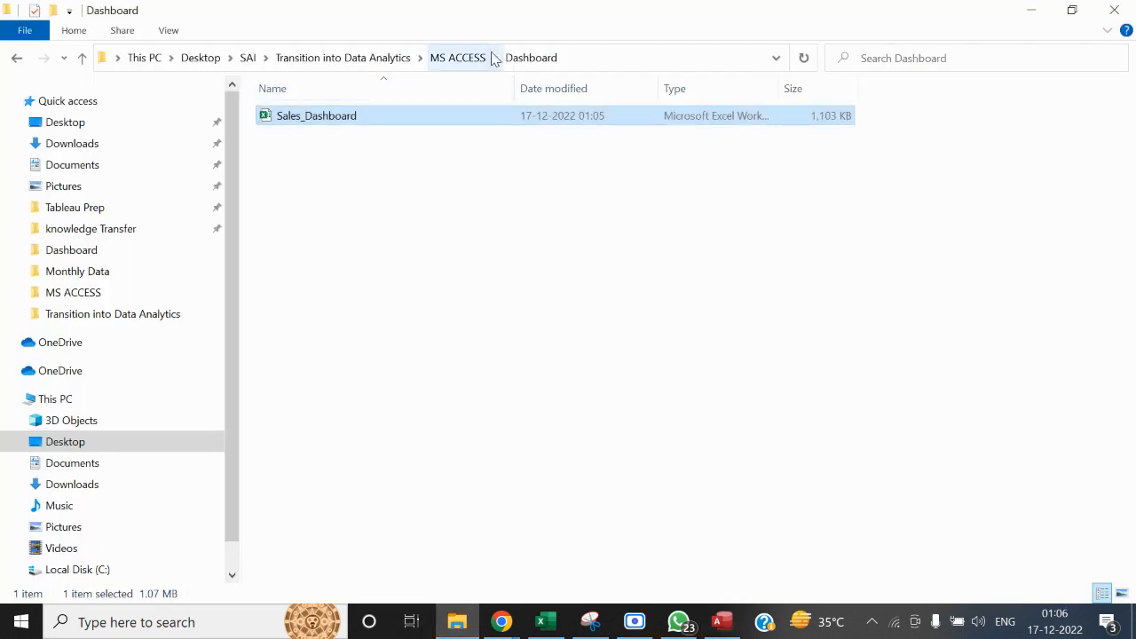
left_click(463, 59)
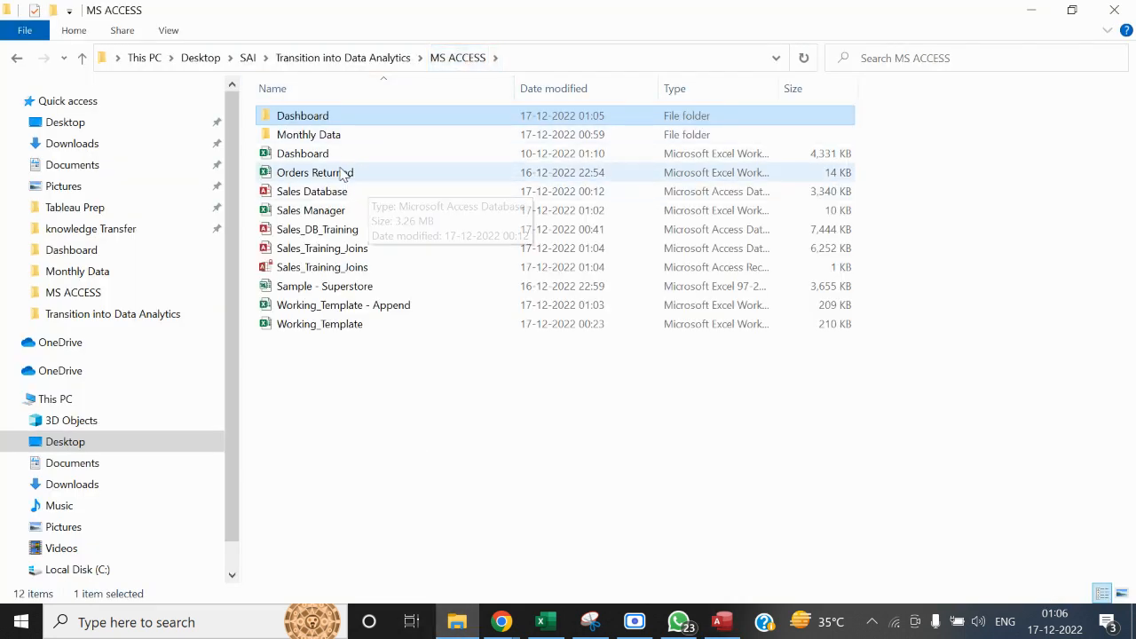
double_click(315, 213)
left_click(383, 415)
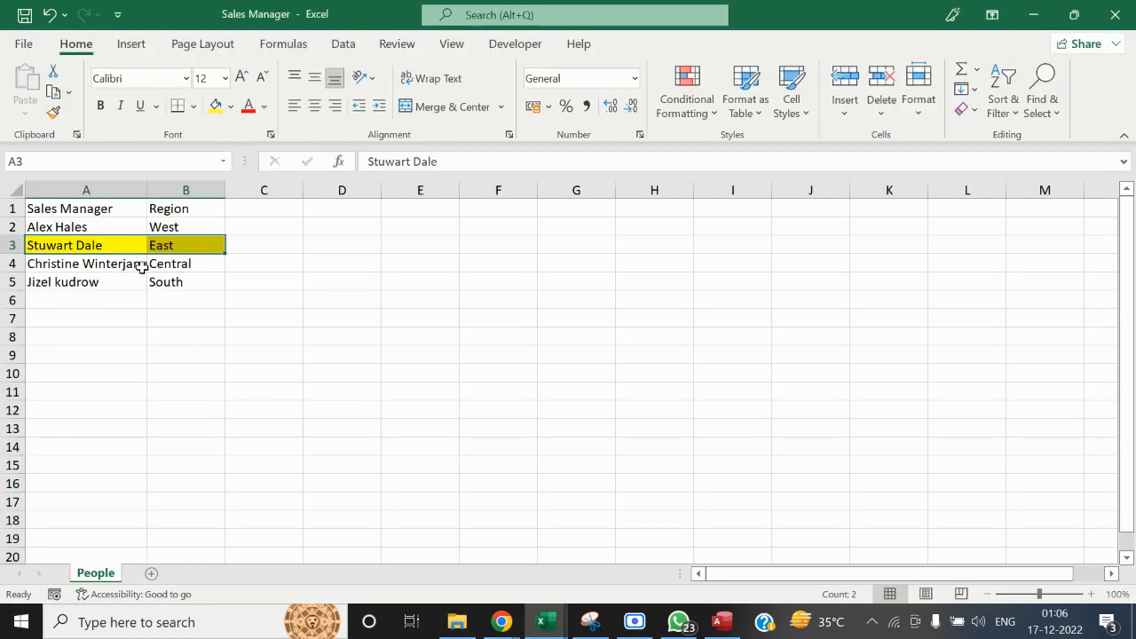
left_click(108, 242)
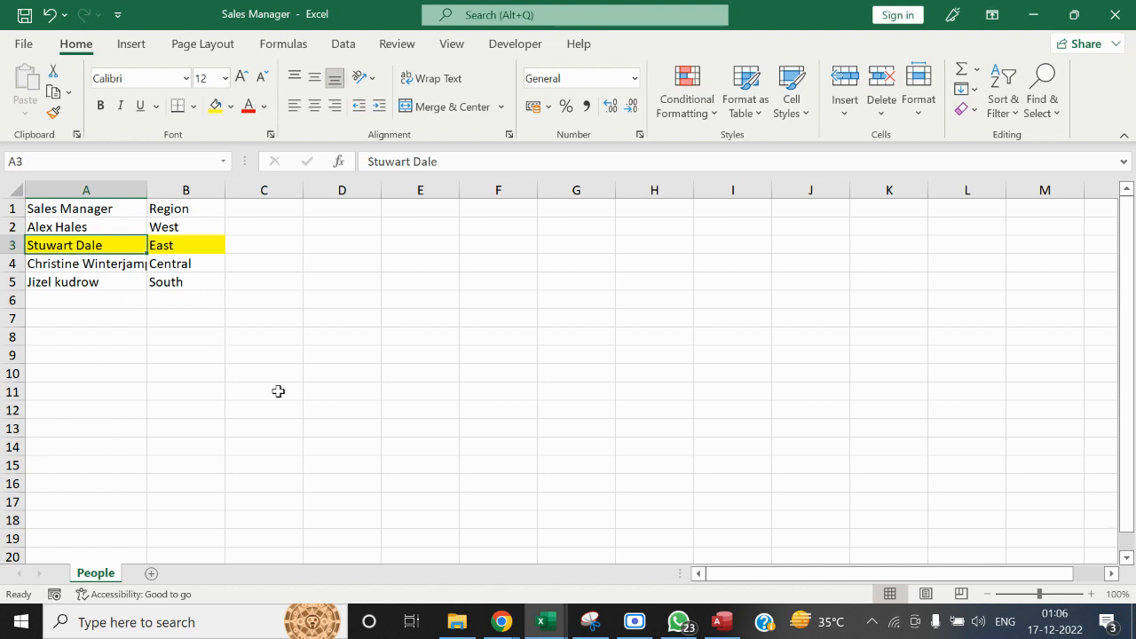
key("alt+Tab")
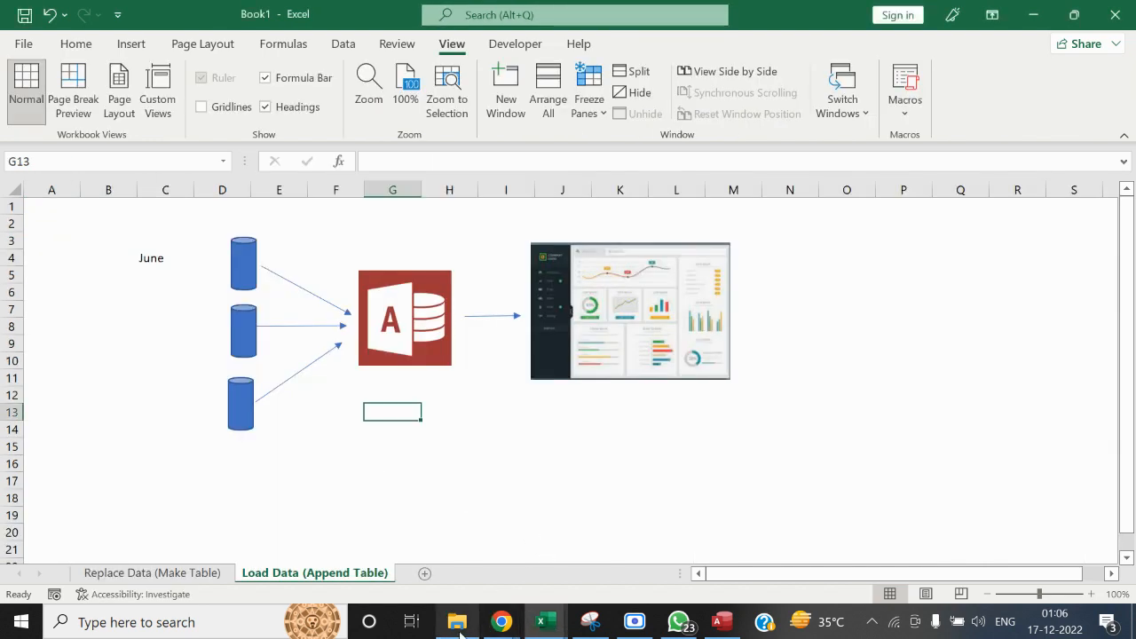
Open the Sales_Dashboard workbook from the Dashboard folder and copy the East region manager's name under June on the Join sheet
left_click(457, 624)
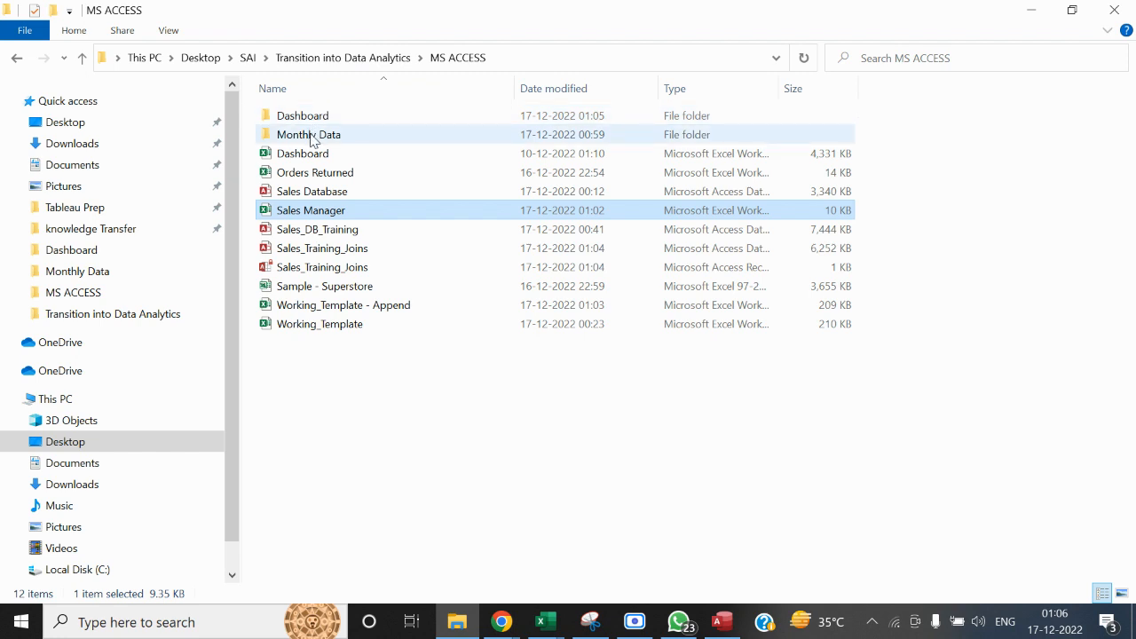
double_click(306, 116)
double_click(309, 117)
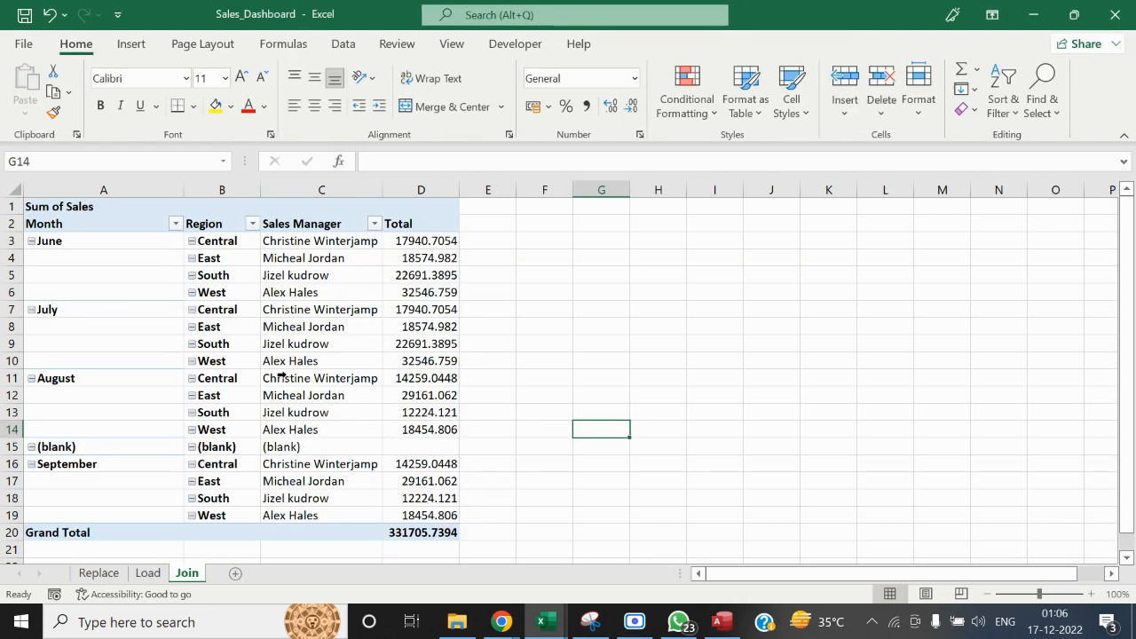
left_click(335, 261)
key("ctrl+c")
Close the dashboard workbook and, in the Access query, set the Sales Manager criterion to the copied manager's name in quotation marks
key("alt+Tab")
key("alt+Tab")
key("alt+Tab")
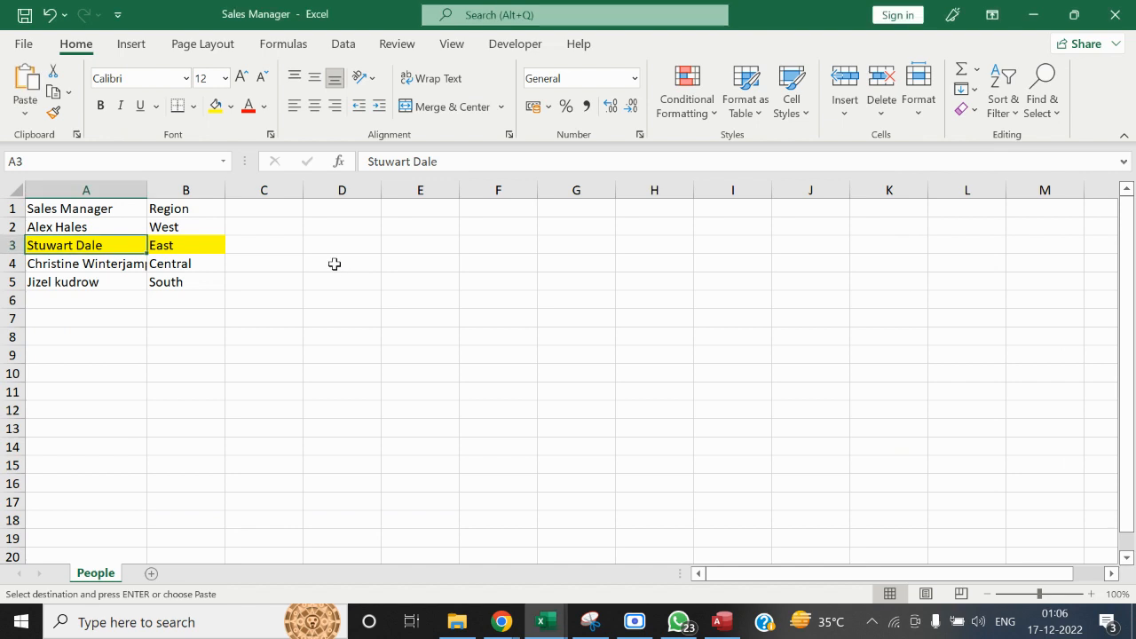
key("alt+Tab")
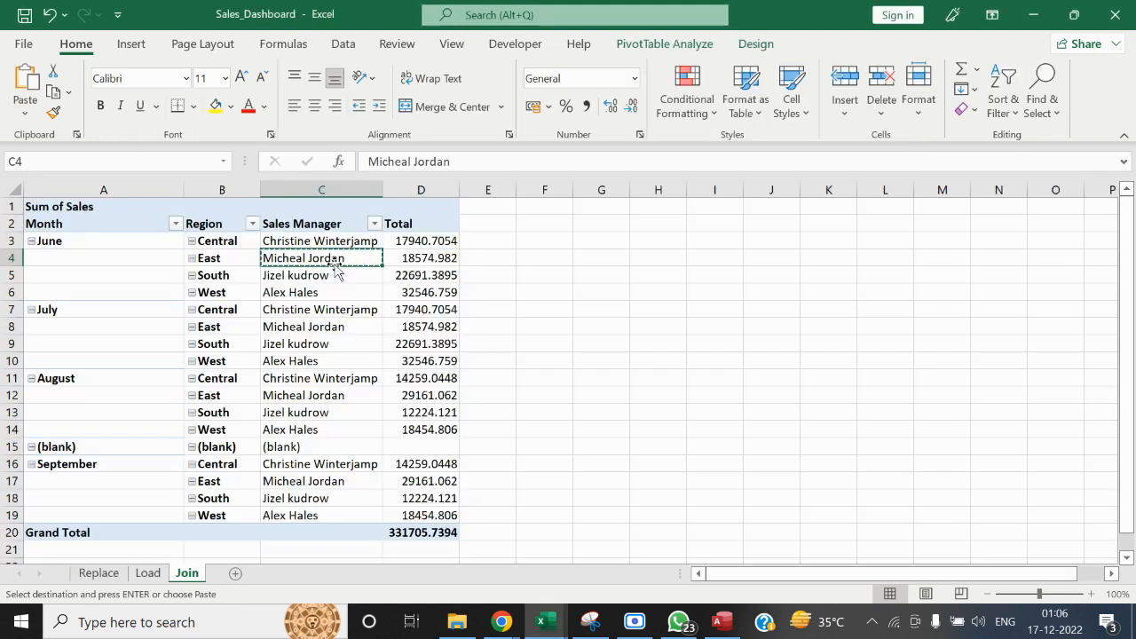
left_click(1115, 14)
left_click(721, 621)
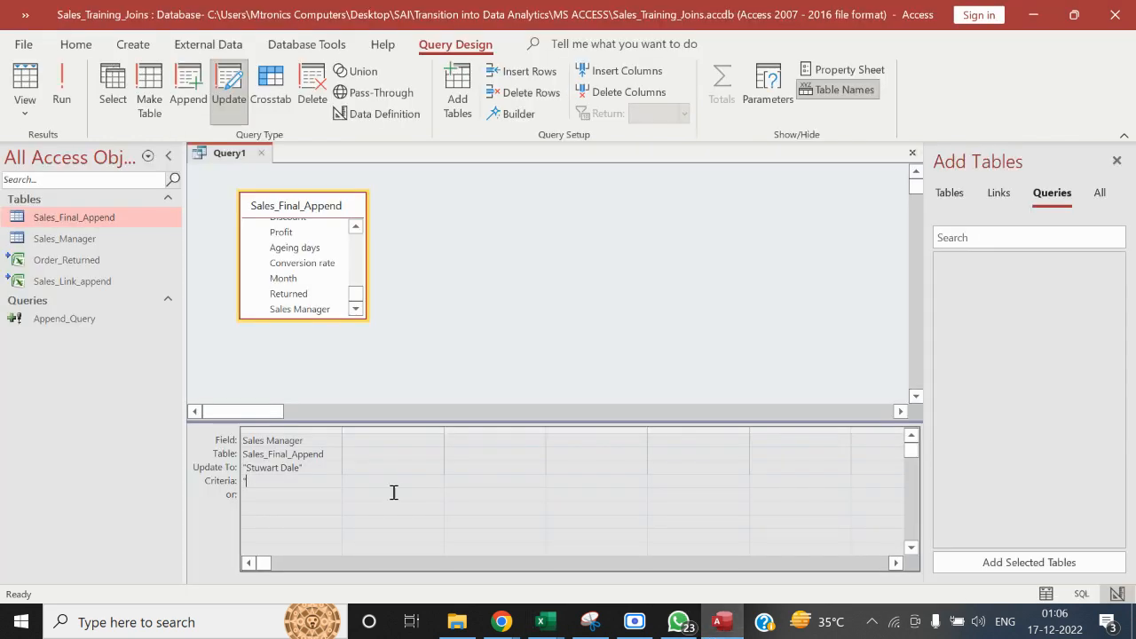
key("ctrl+v")
Add the Month field of Sales_Final_Append to the query grid with the criterion "September"
left_click(355, 227)
left_click(355, 227)
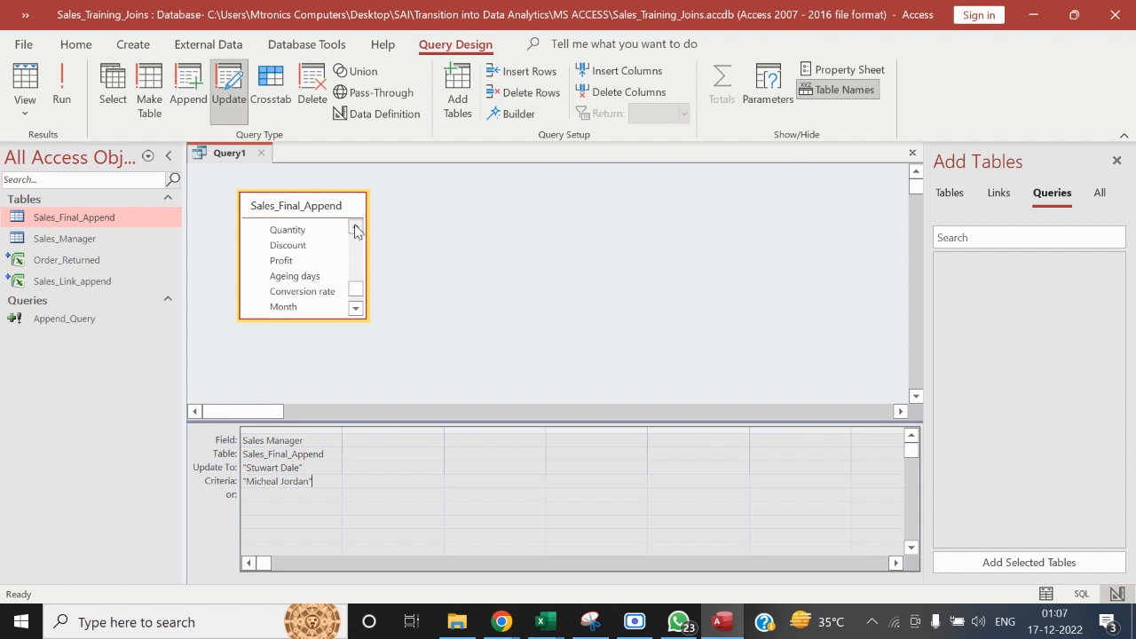
left_click(355, 227)
left_click(355, 226)
left_click(355, 227)
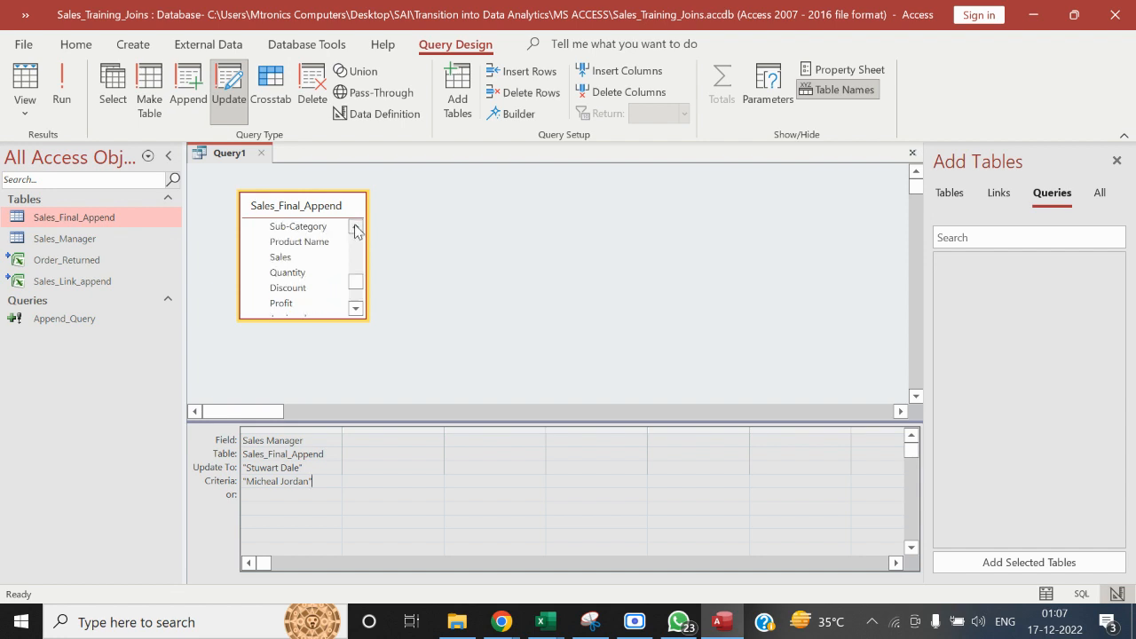
left_click(355, 307)
left_click(355, 307)
left_click(355, 307)
left_click(355, 307)
double_click(284, 292)
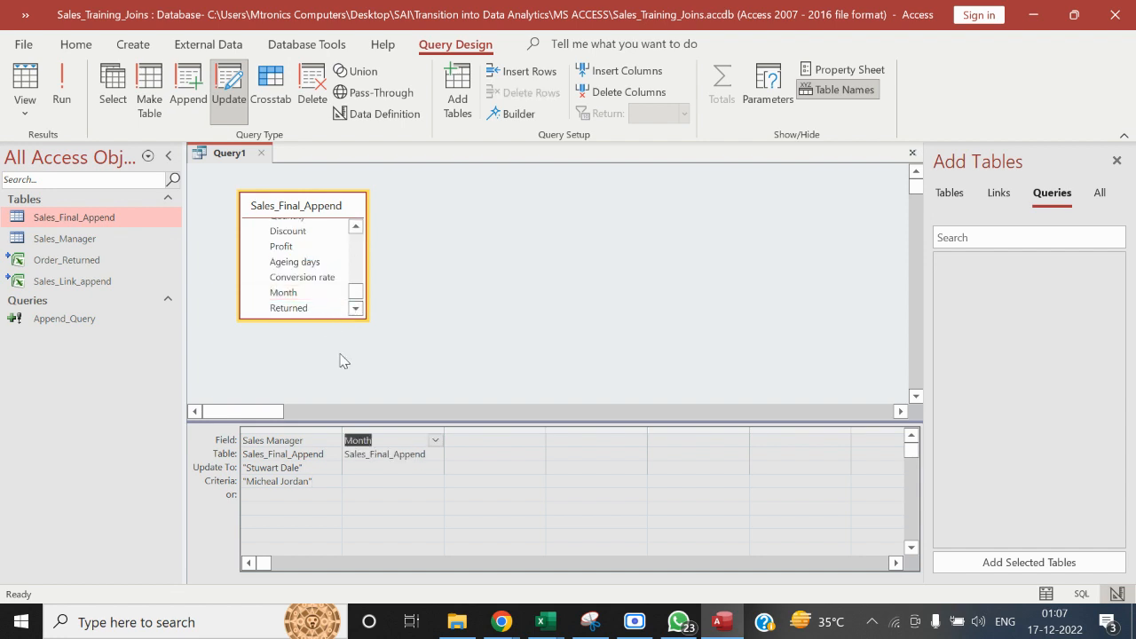
left_click(372, 480)
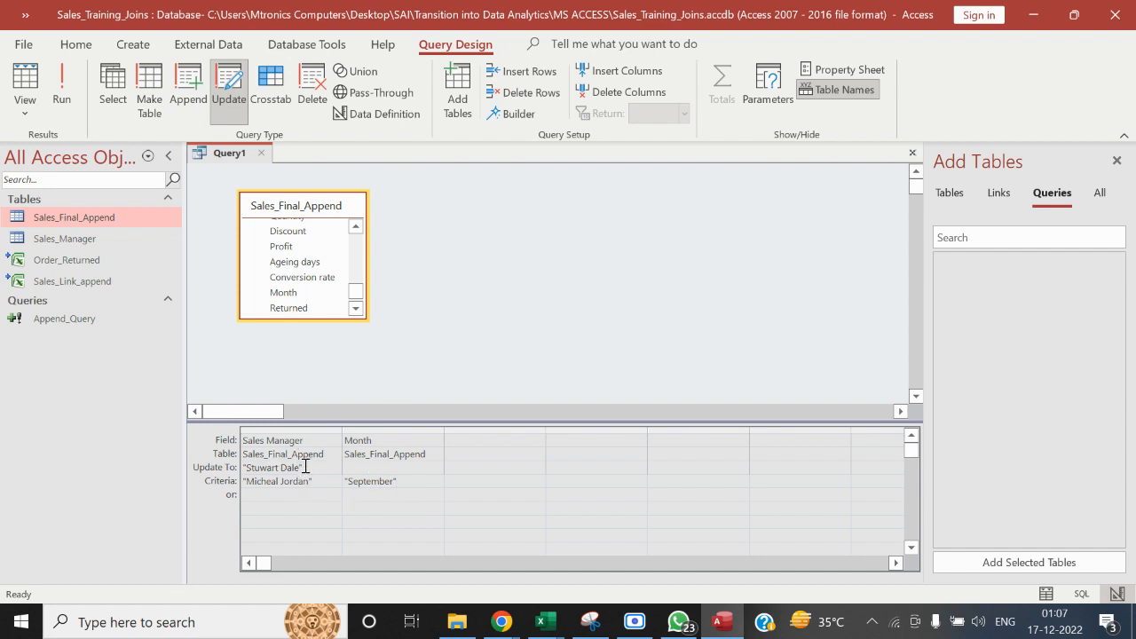
left_click_drag(322, 481, 243, 481)
left_click_drag(421, 485, 332, 484)
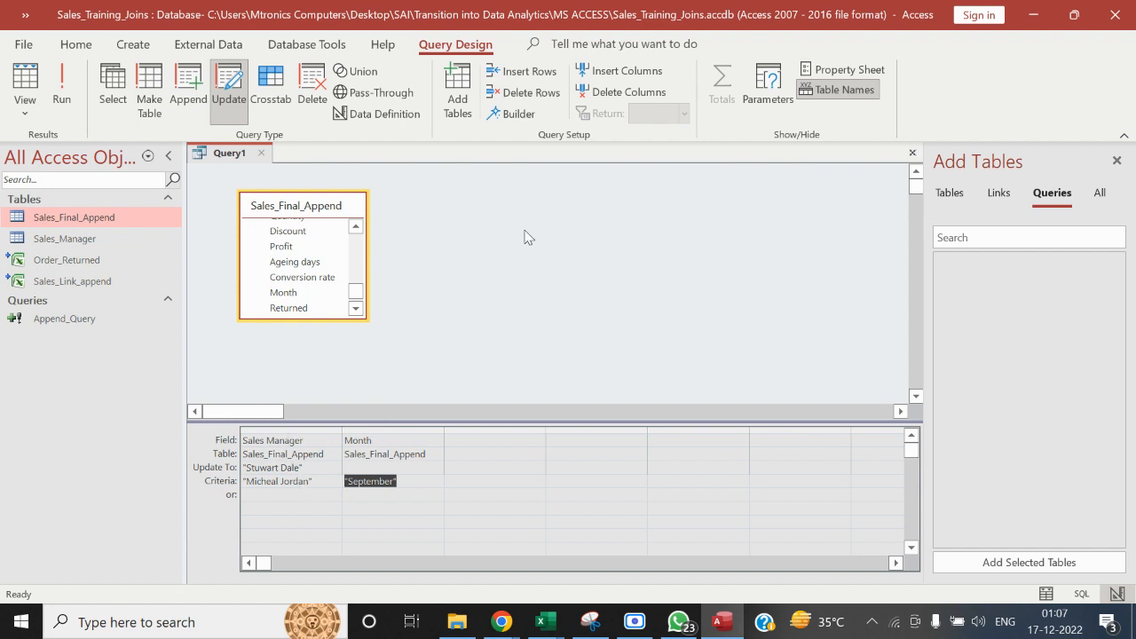
Delete the Month column from the query grid and add Month back with the criterion "September"
left_click(385, 429)
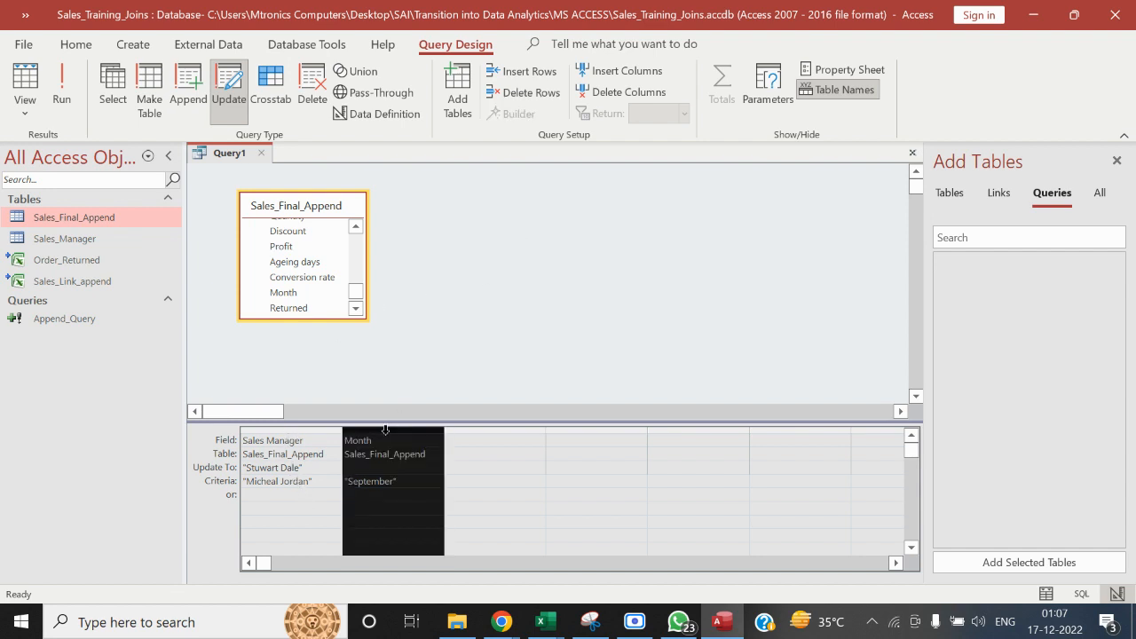
key("Delete")
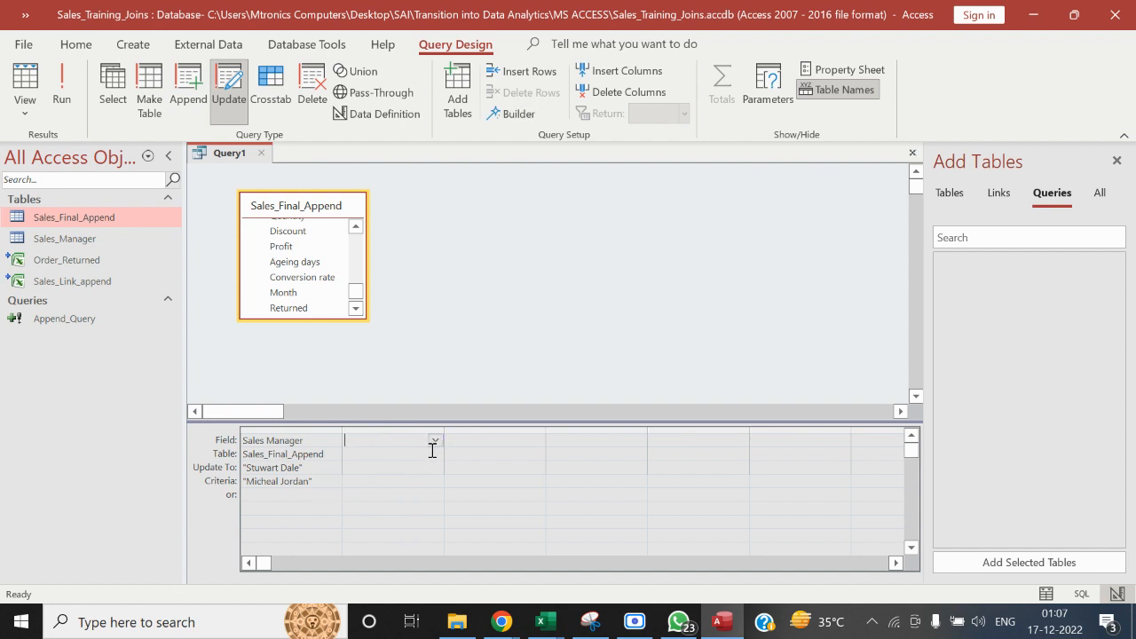
double_click(322, 297)
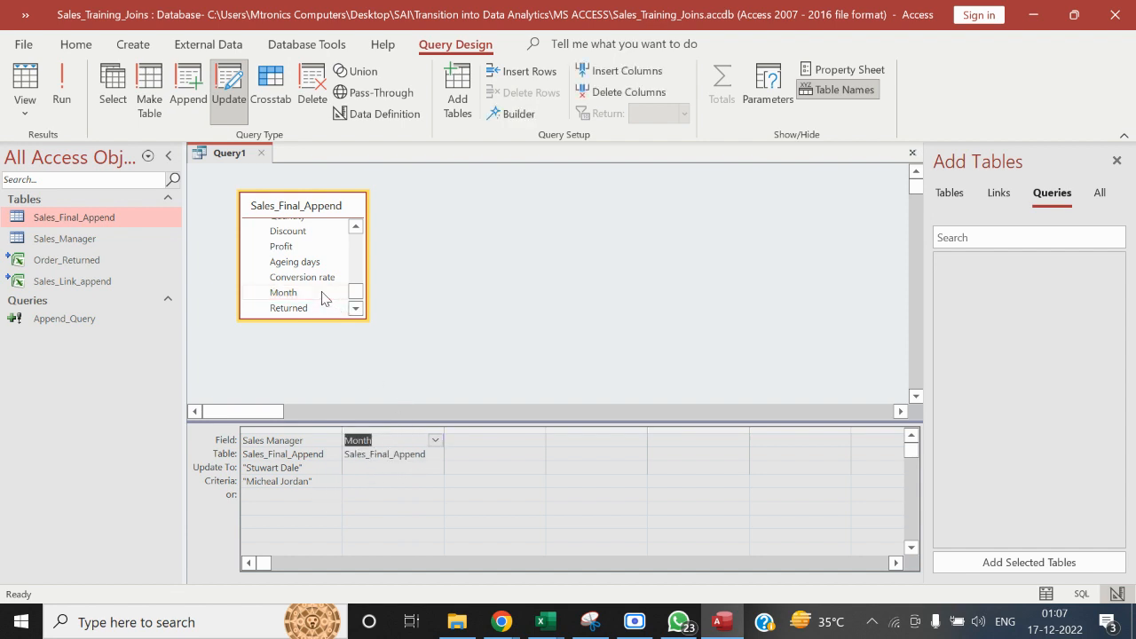
left_click(353, 482)
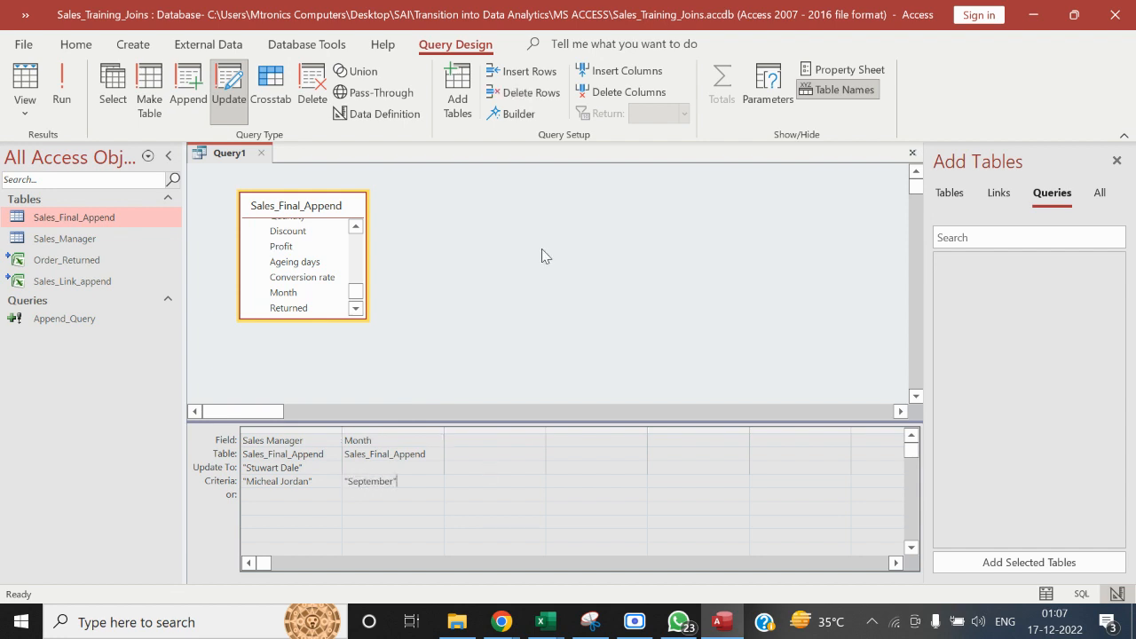
Run the update query and accept updating the matching records in Sales_Final_Append
left_click(73, 92)
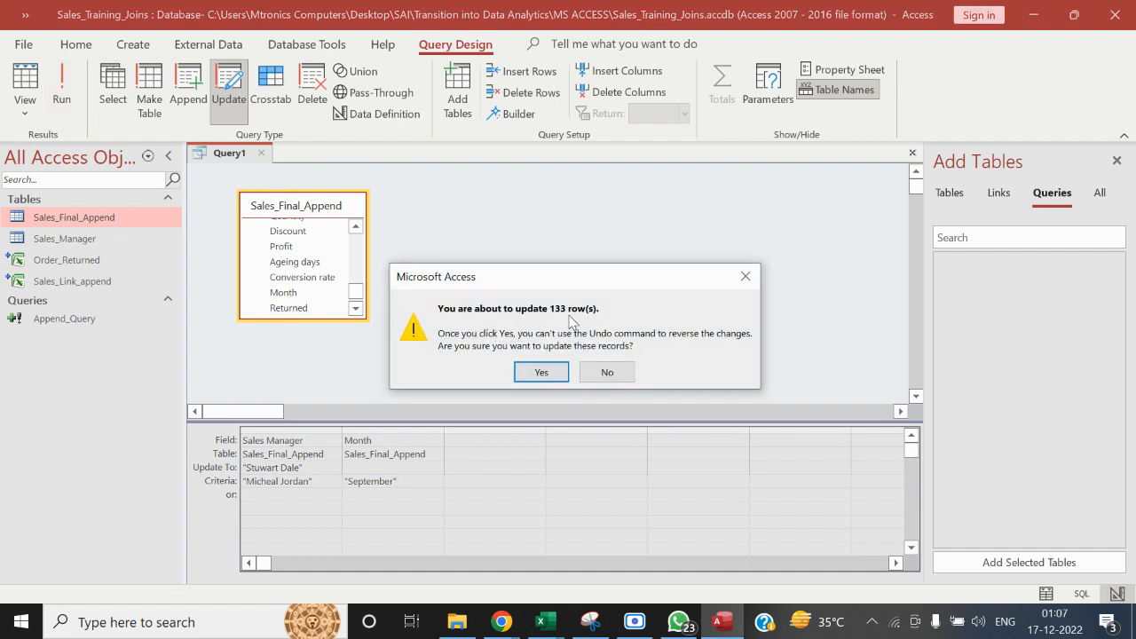
left_click(539, 372)
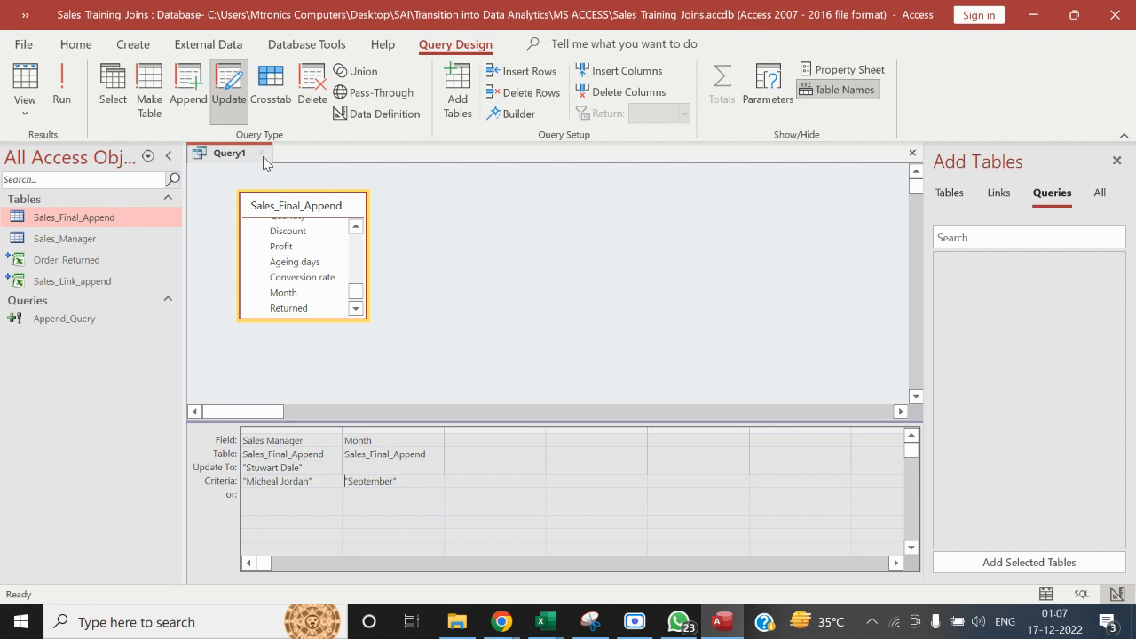
Close the update query unsaved along with its Access database, and open the Sales_Dashboard workbook from the Dashboard folder
left_click(261, 153)
left_click(573, 360)
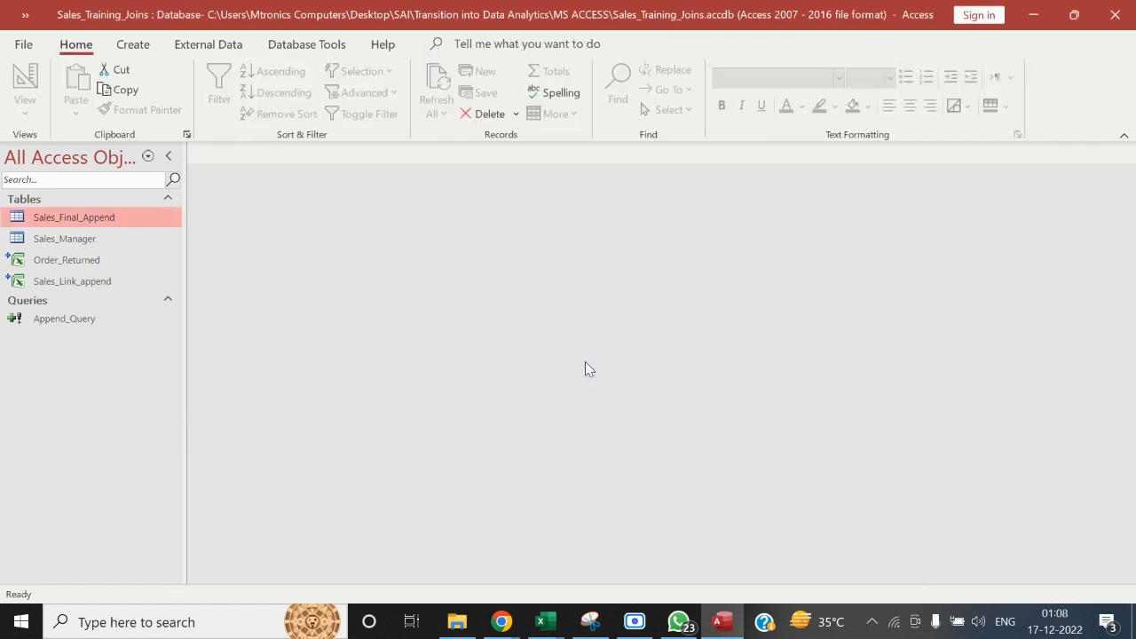
left_click(457, 621)
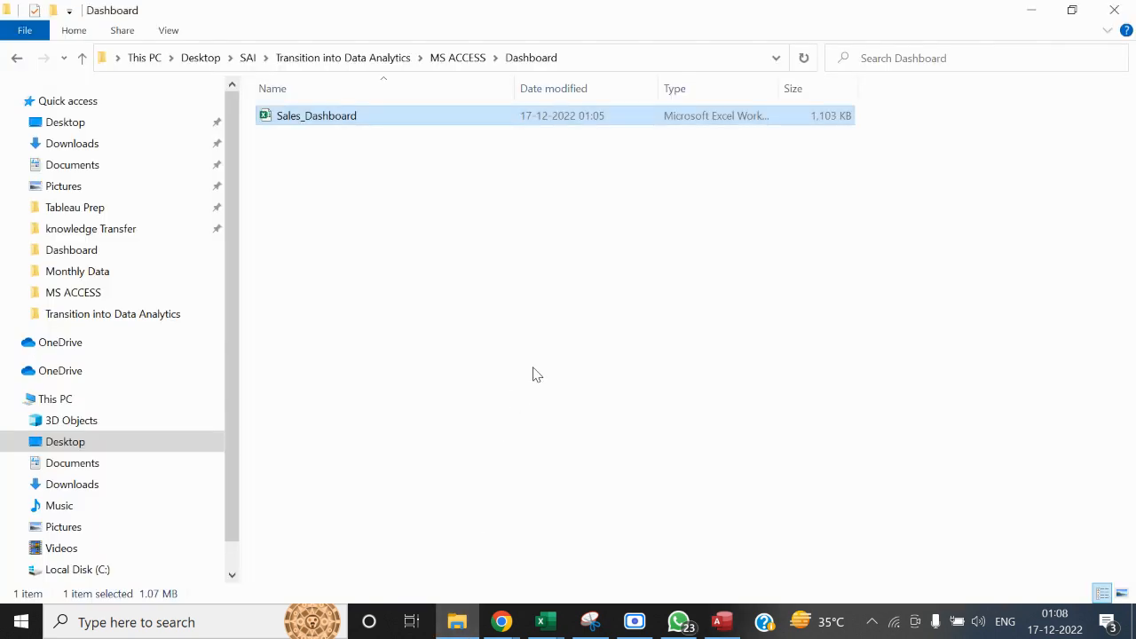
double_click(329, 117)
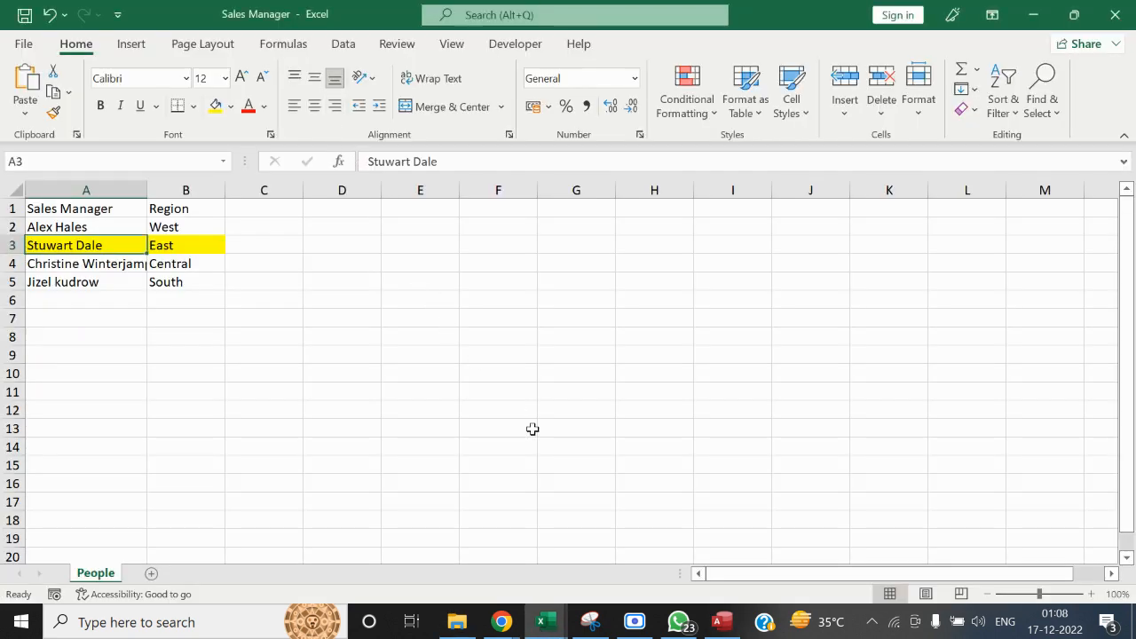
left_click(1115, 14)
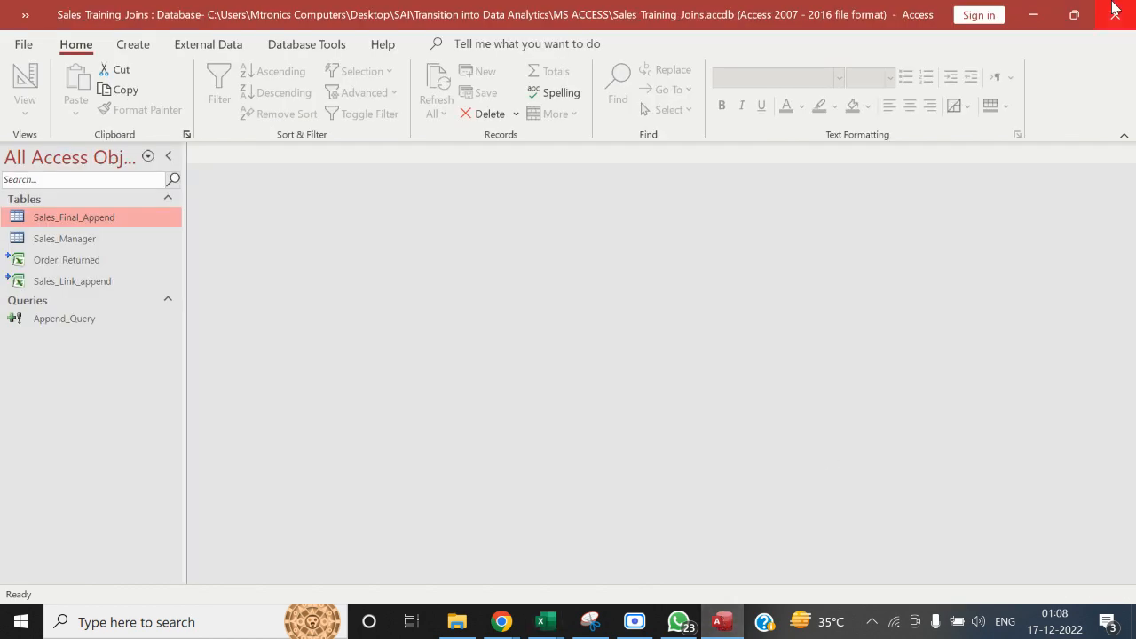
left_click(1116, 14)
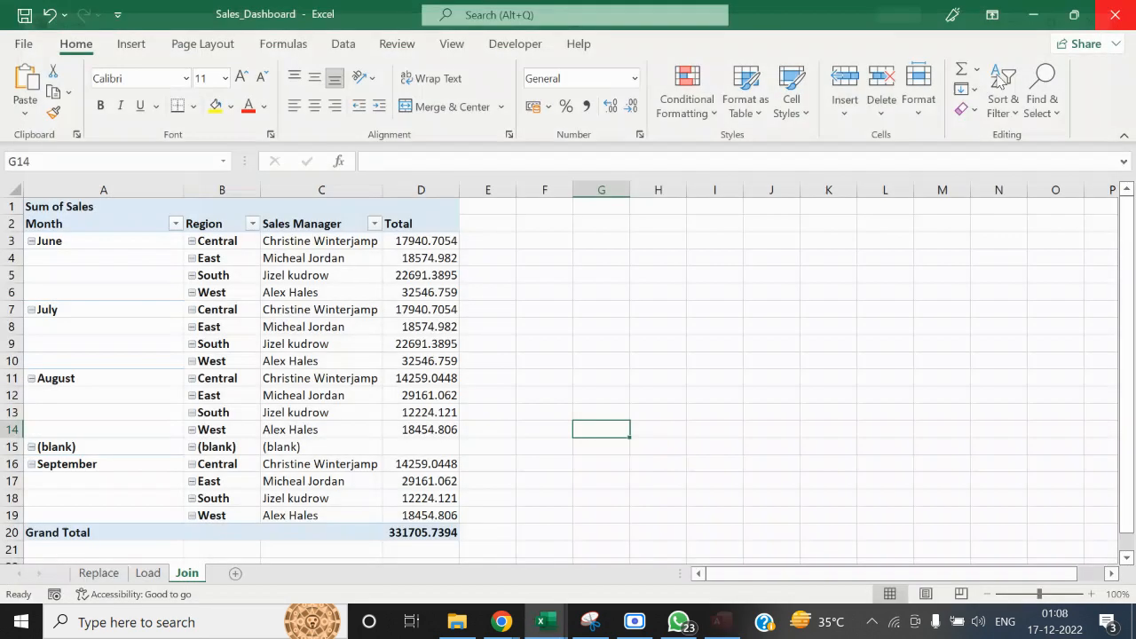
Refresh the pivot table on the Join sheet and highlight September's East sales manager and total cells in yellow
right_click(266, 276)
left_click(306, 289)
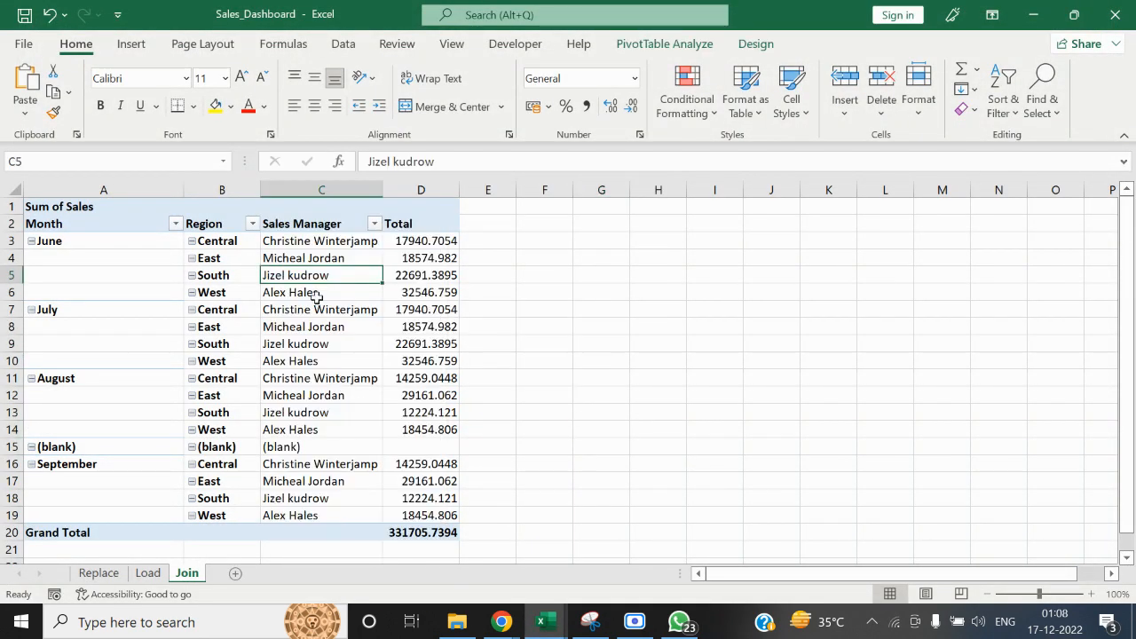
left_click(324, 471)
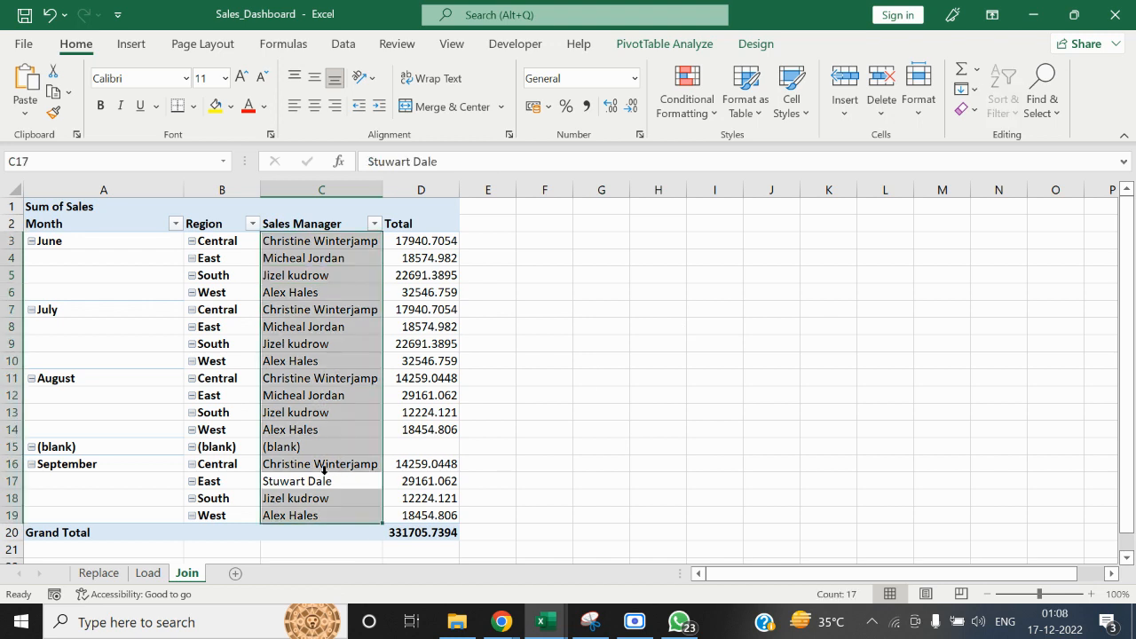
left_click(324, 471)
left_click(268, 484)
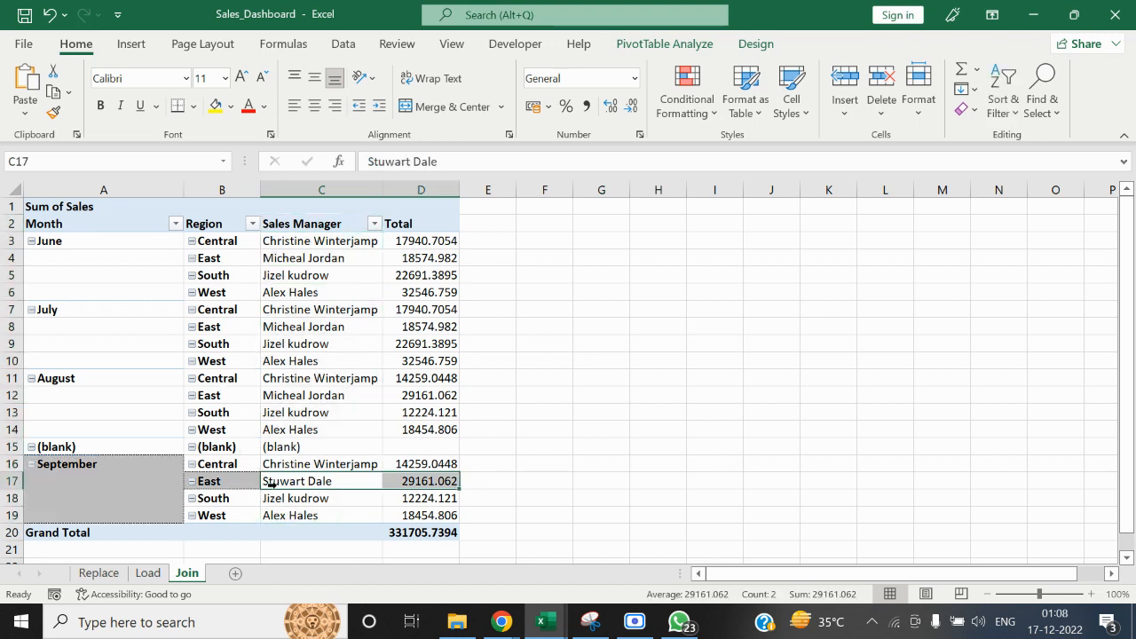
left_click(211, 106)
left_click(698, 375)
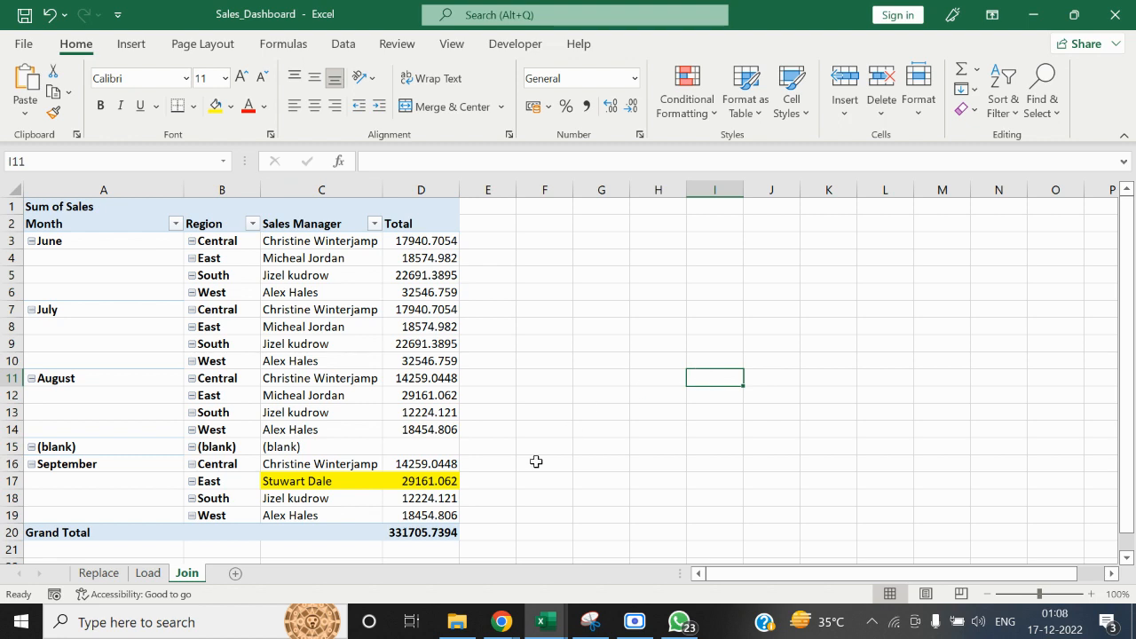
Close the Sales_Dashboard workbook without saving its changes
left_click(457, 622)
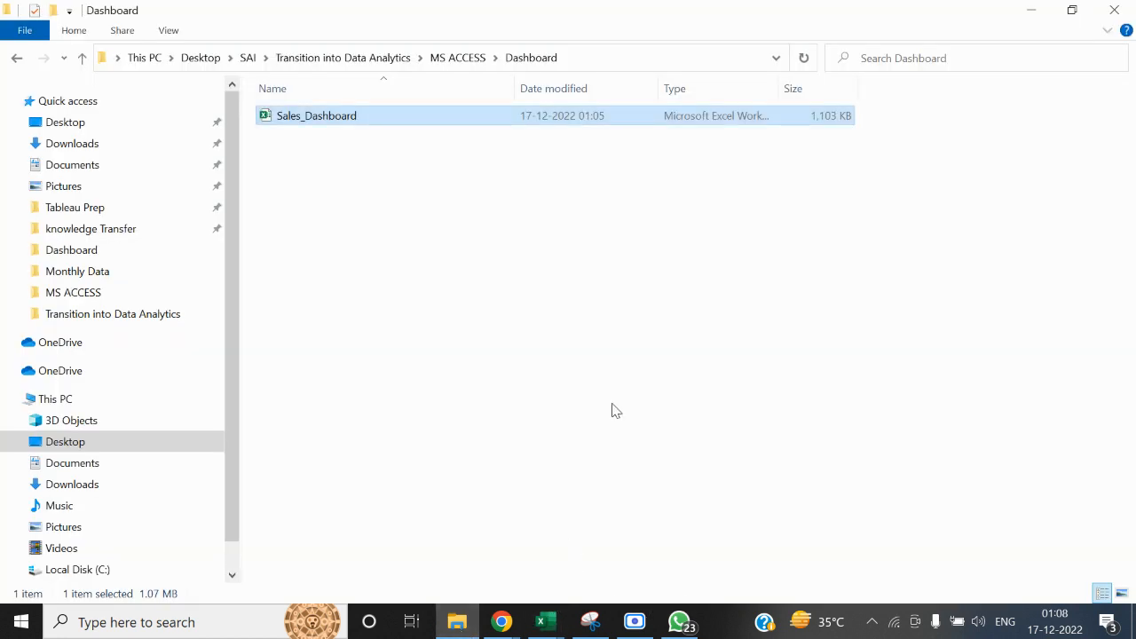
left_click(1035, 10)
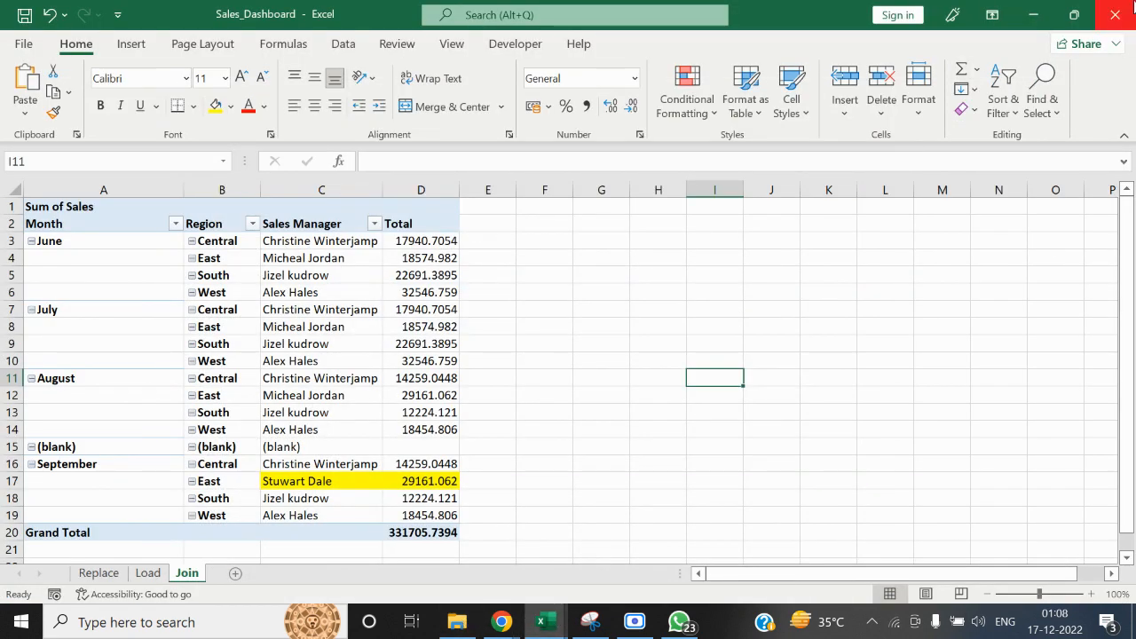
left_click(1115, 14)
left_click(670, 340)
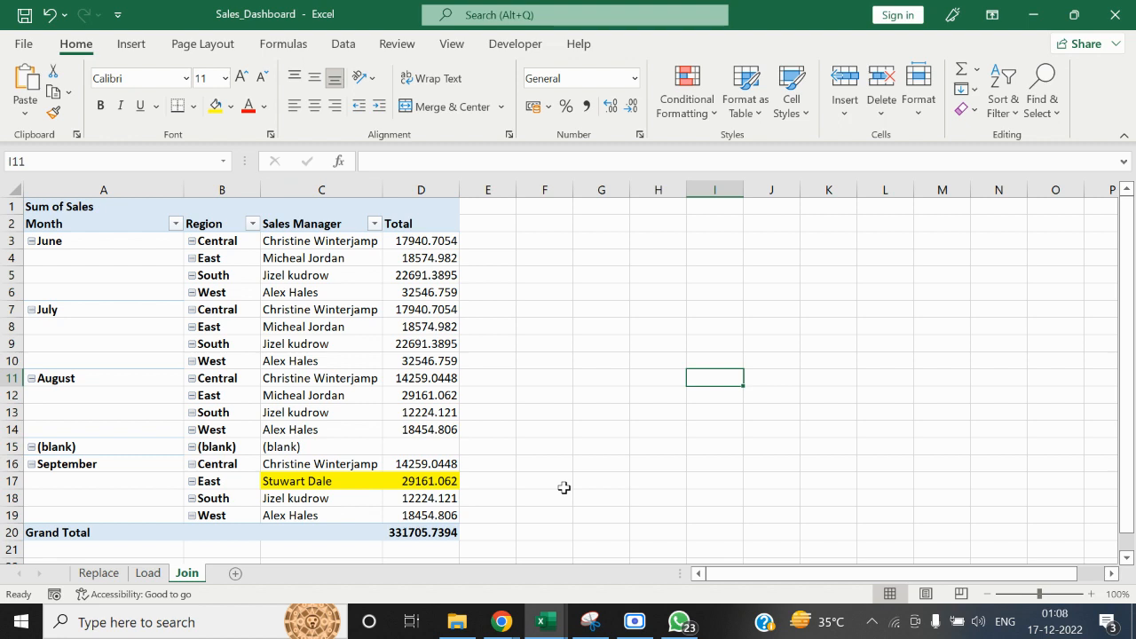
left_click(1121, 9)
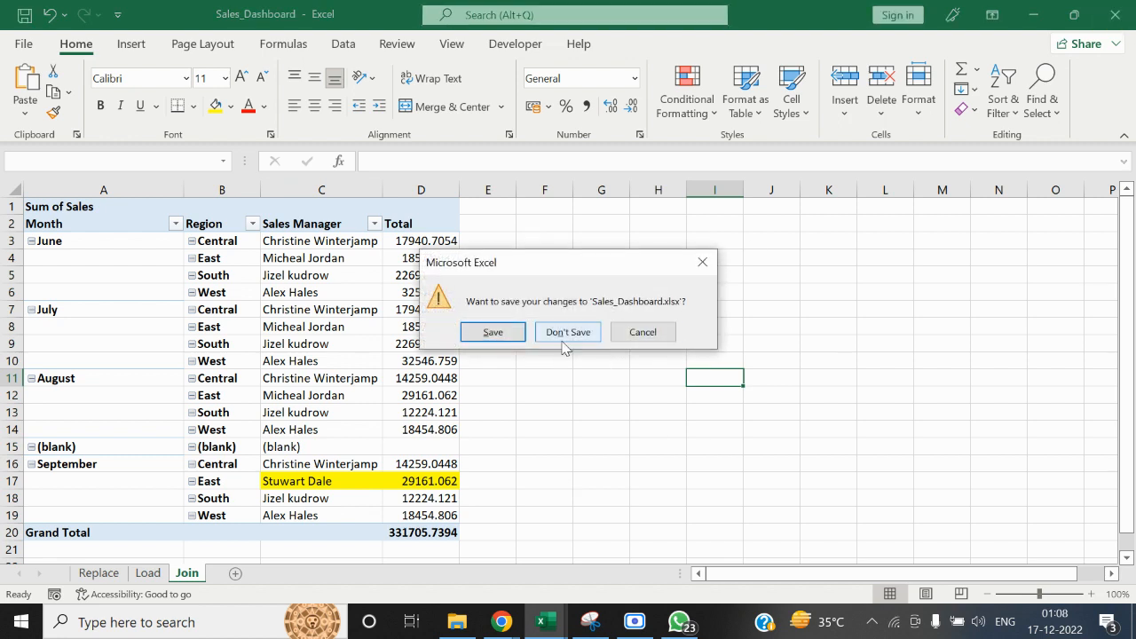
left_click(562, 341)
Open the Sales_Training_Joins database from the MS ACCESS folder inside Transition into Data Analytics
left_click(457, 621)
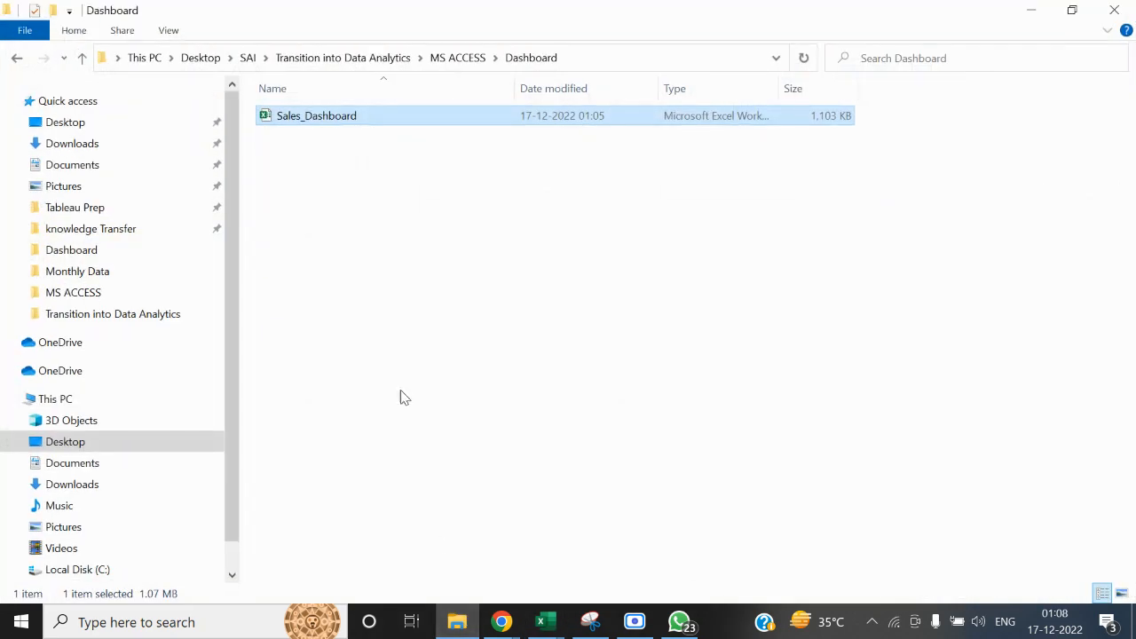
left_click(1114, 10)
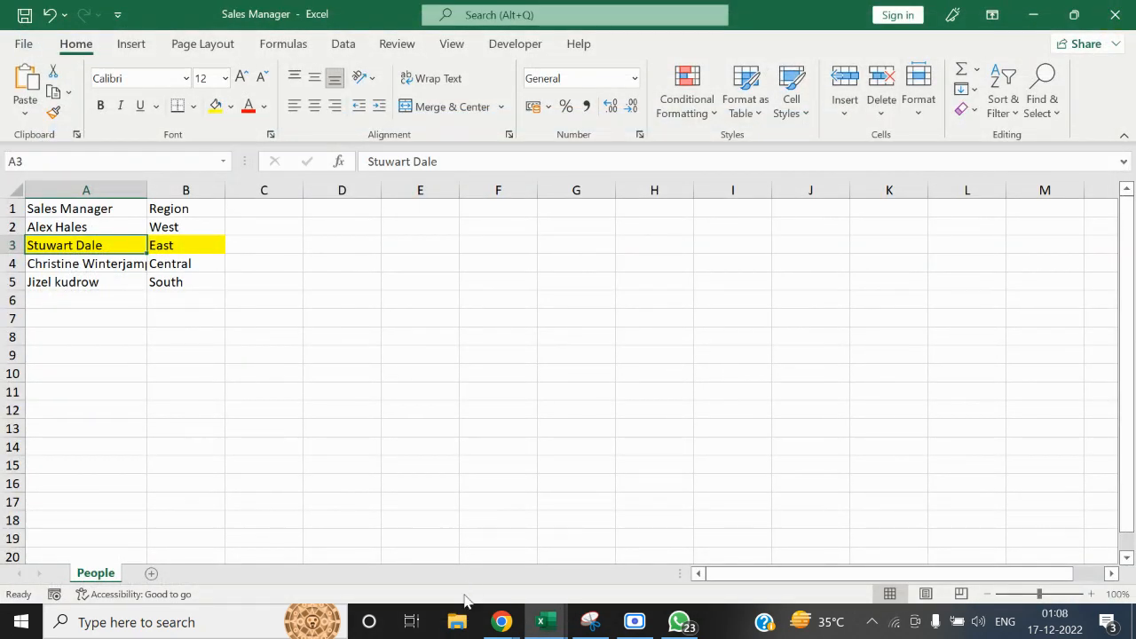
left_click(458, 620)
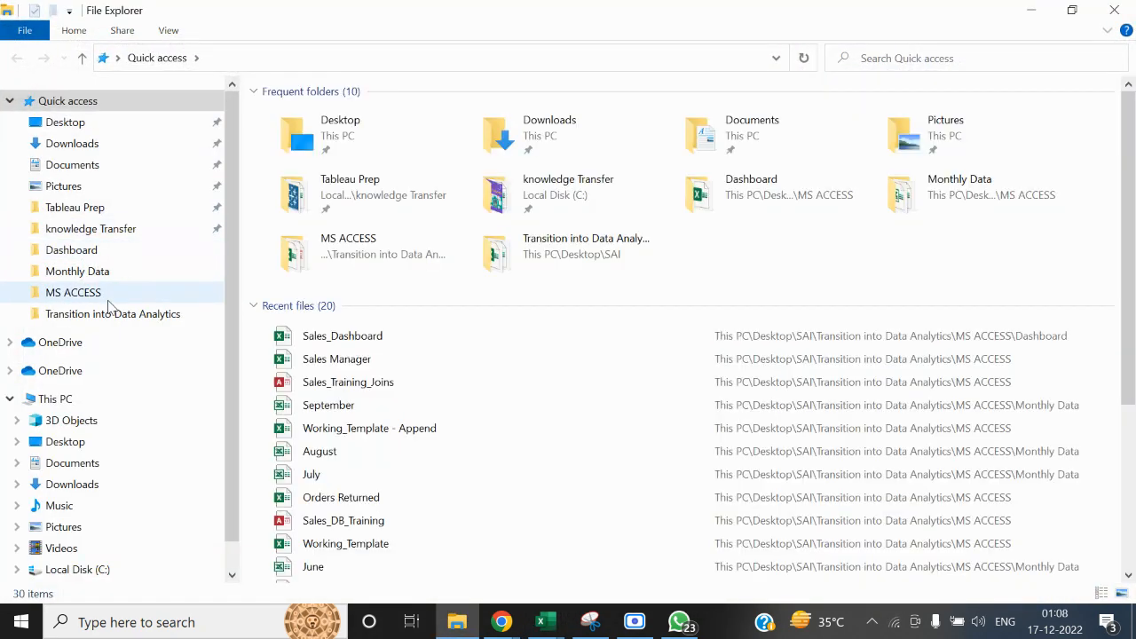
left_click(107, 320)
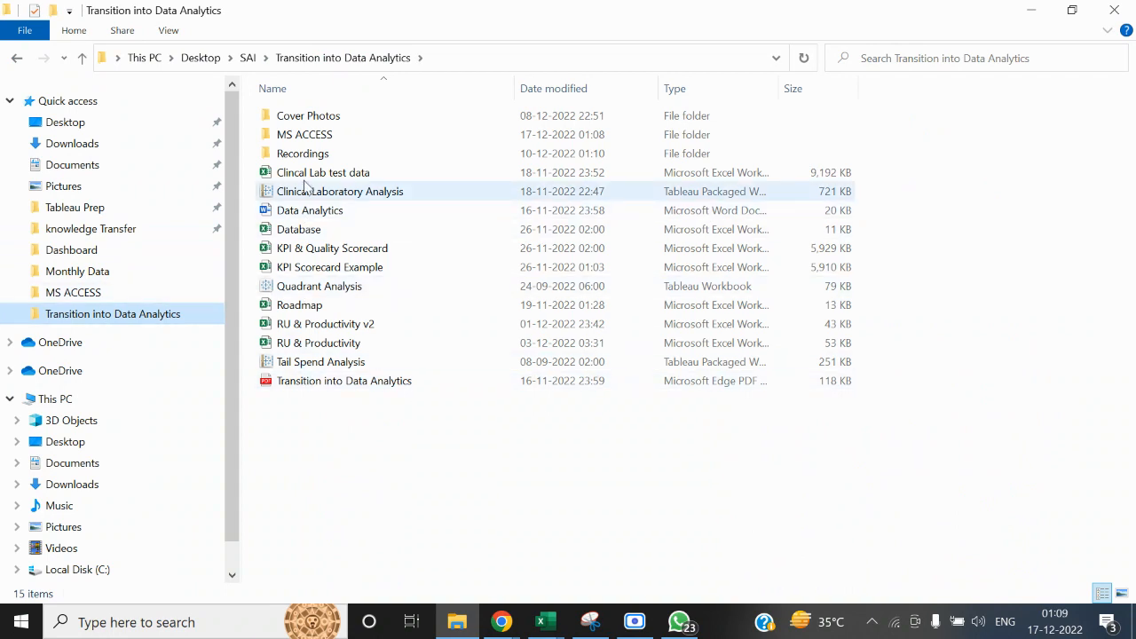
double_click(302, 134)
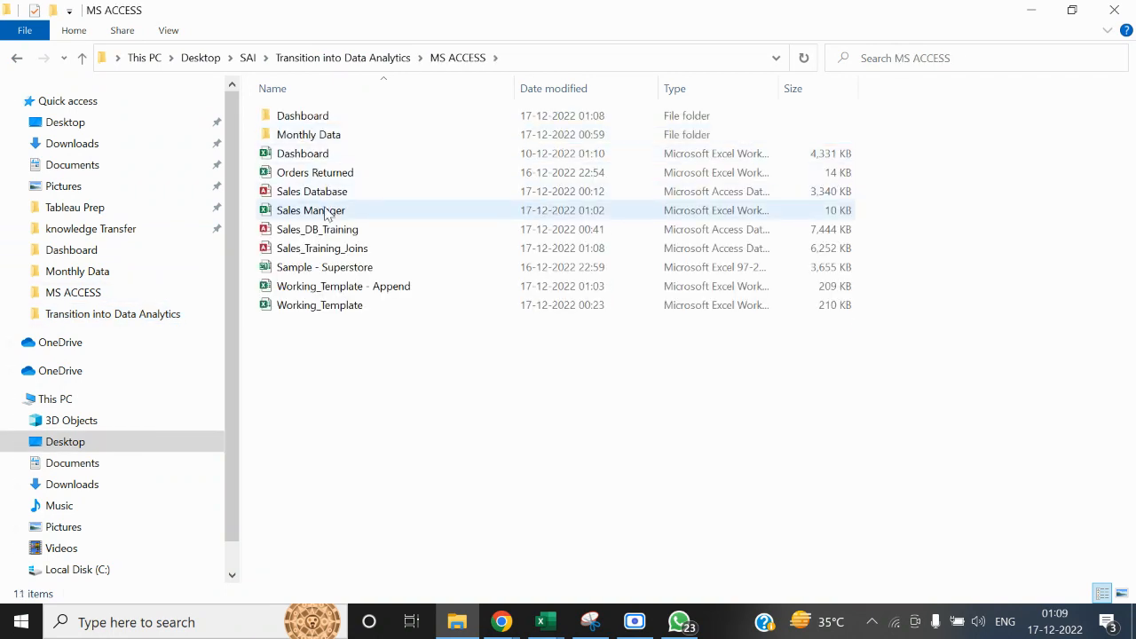
double_click(342, 249)
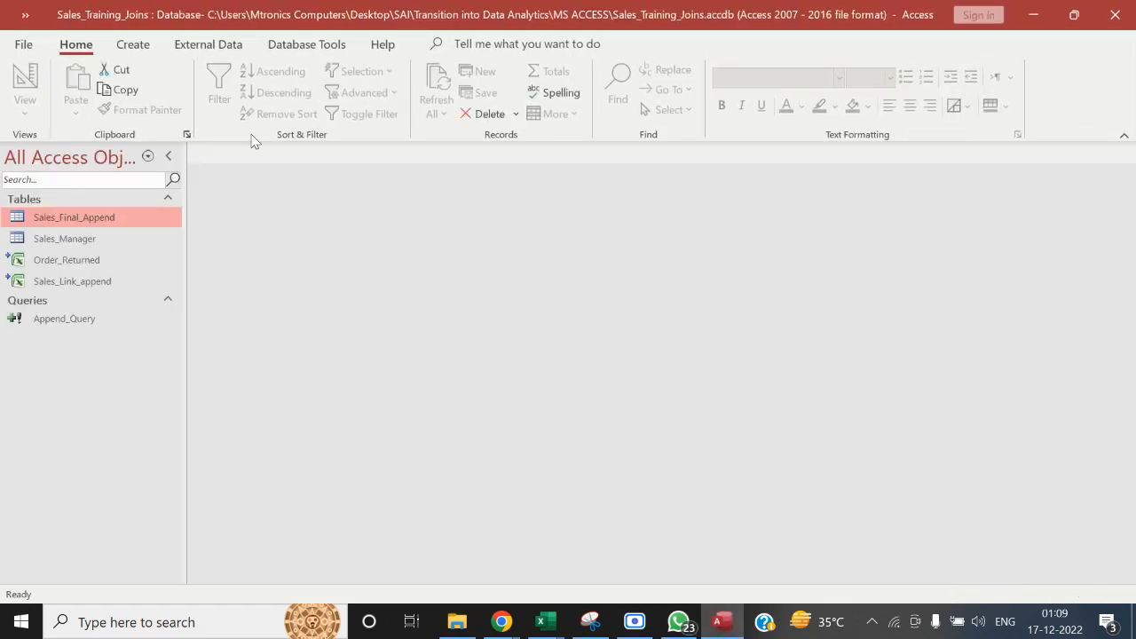
Create a new query in design view based on the Sales_Final_Append table and make it a delete query
left_click(129, 44)
left_click(270, 102)
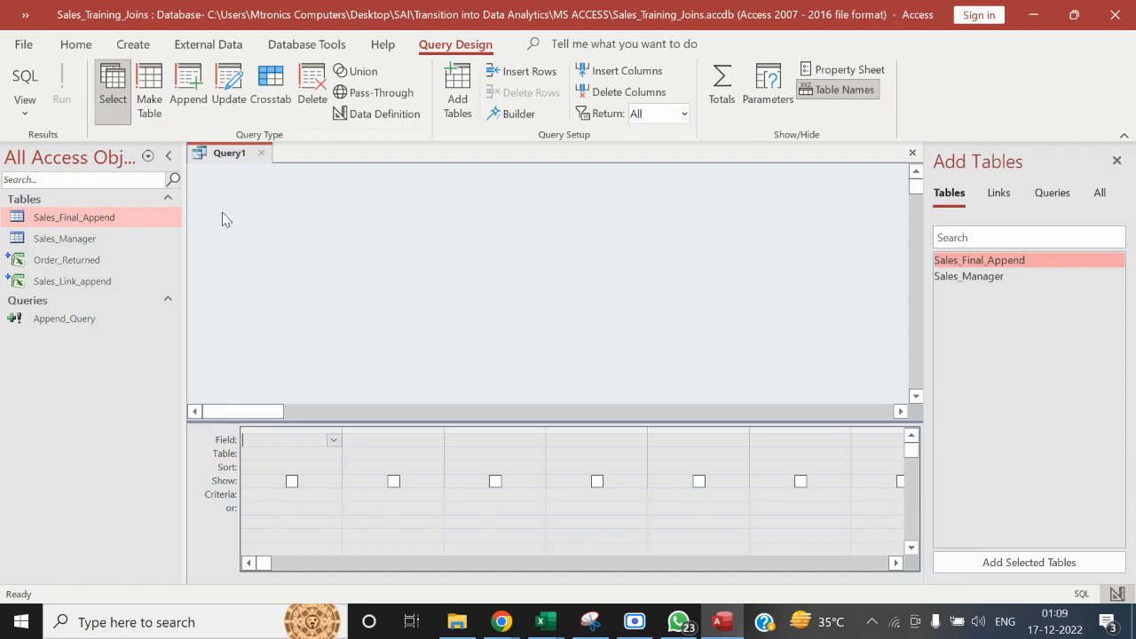
double_click(82, 220)
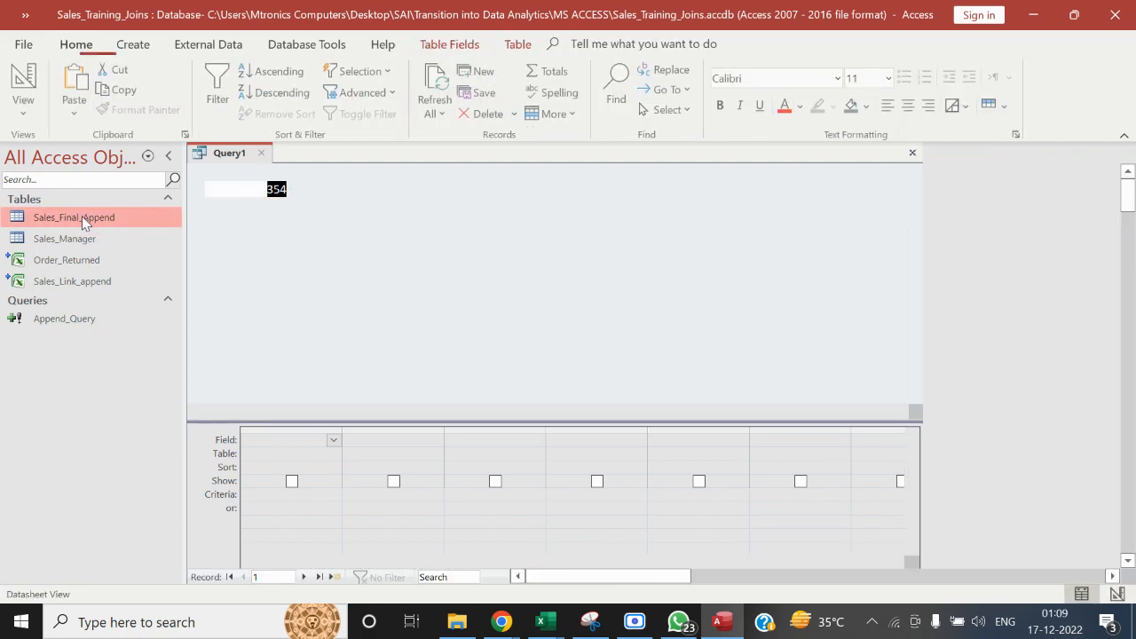
left_click(404, 156)
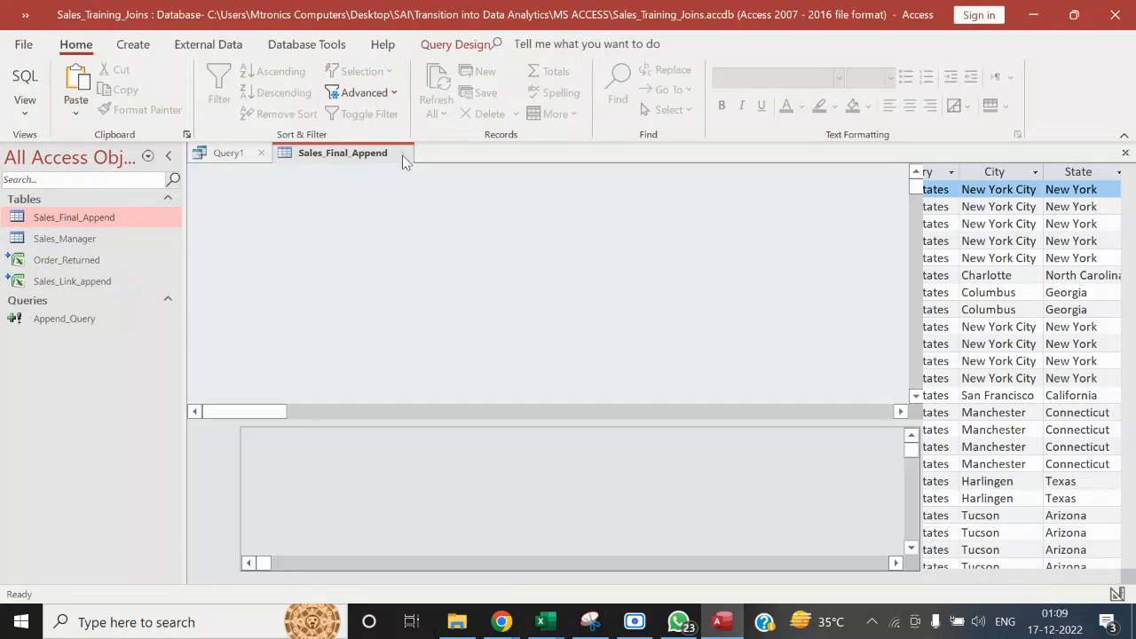
left_click_drag(109, 222, 282, 219)
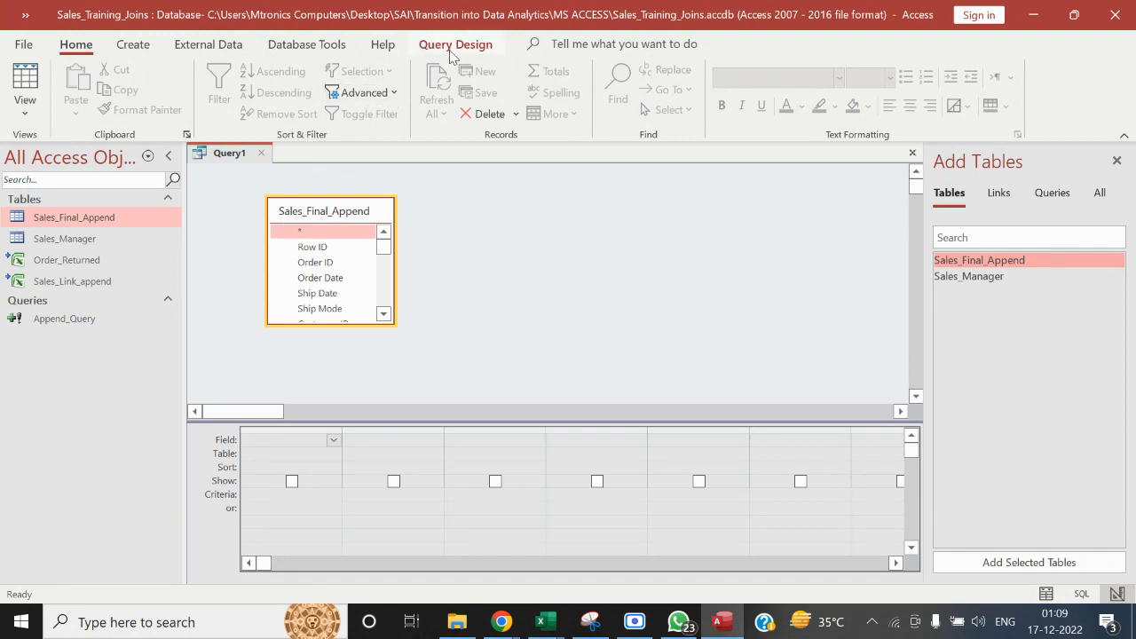
left_click(455, 46)
left_click(312, 86)
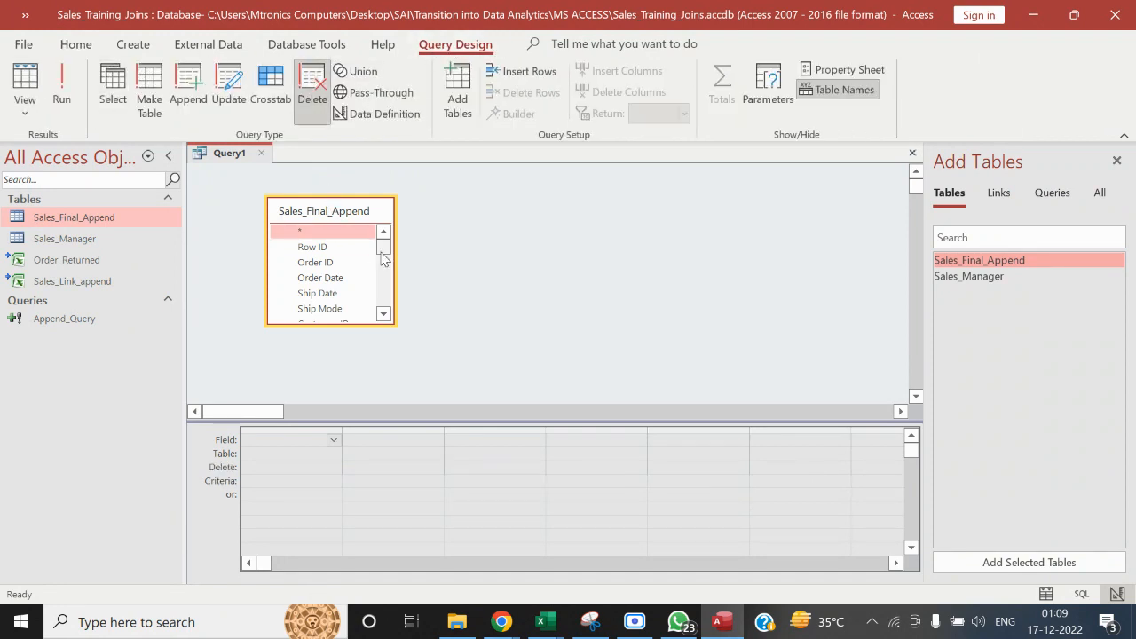
Add the Region field of Sales_Final_Append to the delete query with the criterion "West"
scroll(385, 266, "down", 1)
scroll(385, 267, "down", 2)
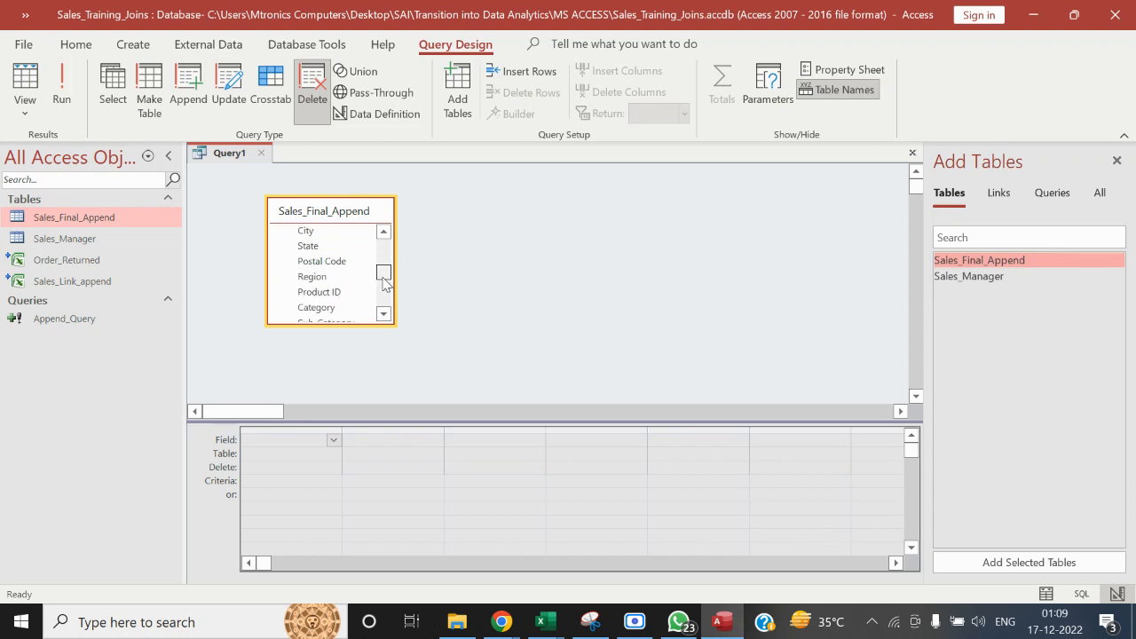
left_click(348, 277)
double_click(349, 282)
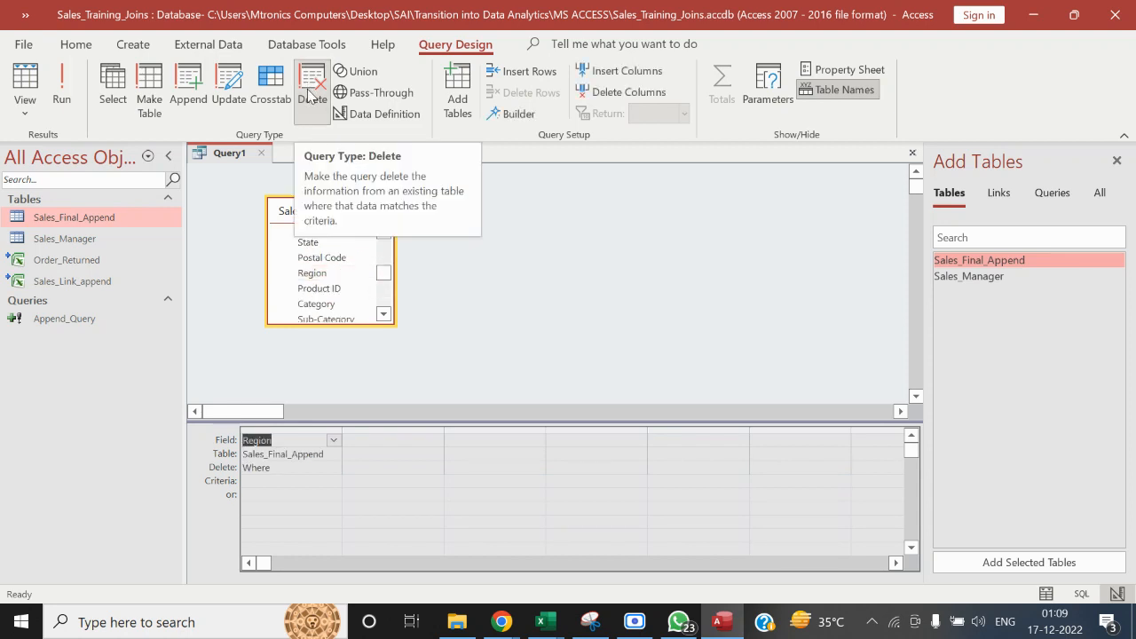
left_click(261, 487)
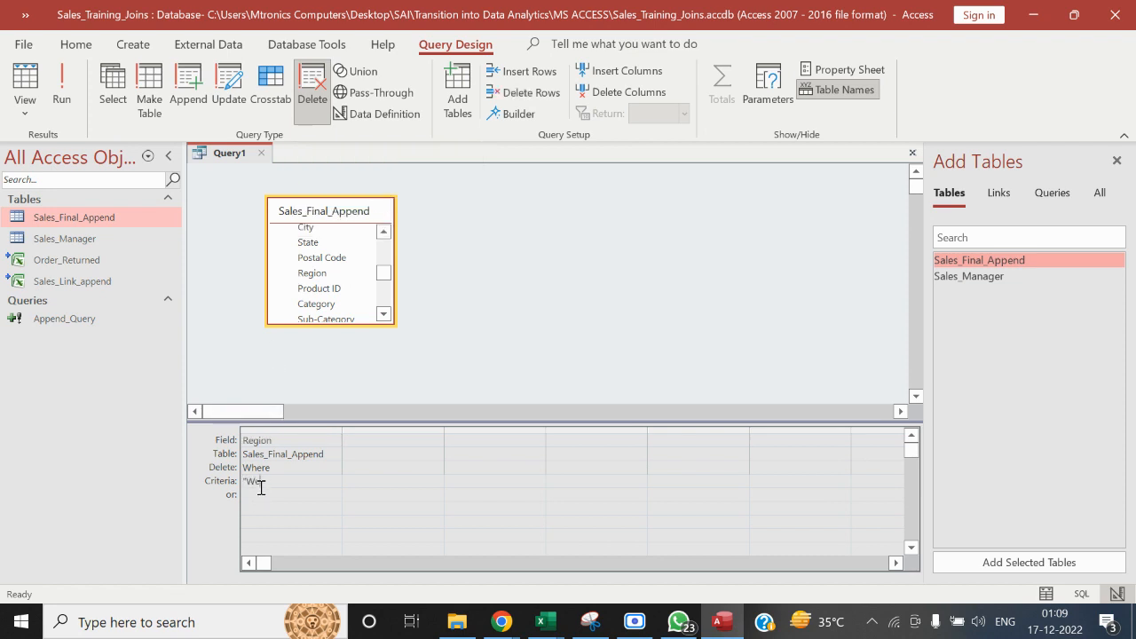
type("\"West\"")
Add the Month field of Sales_Final_Append to the delete query with the criterion "September"
left_click(383, 315)
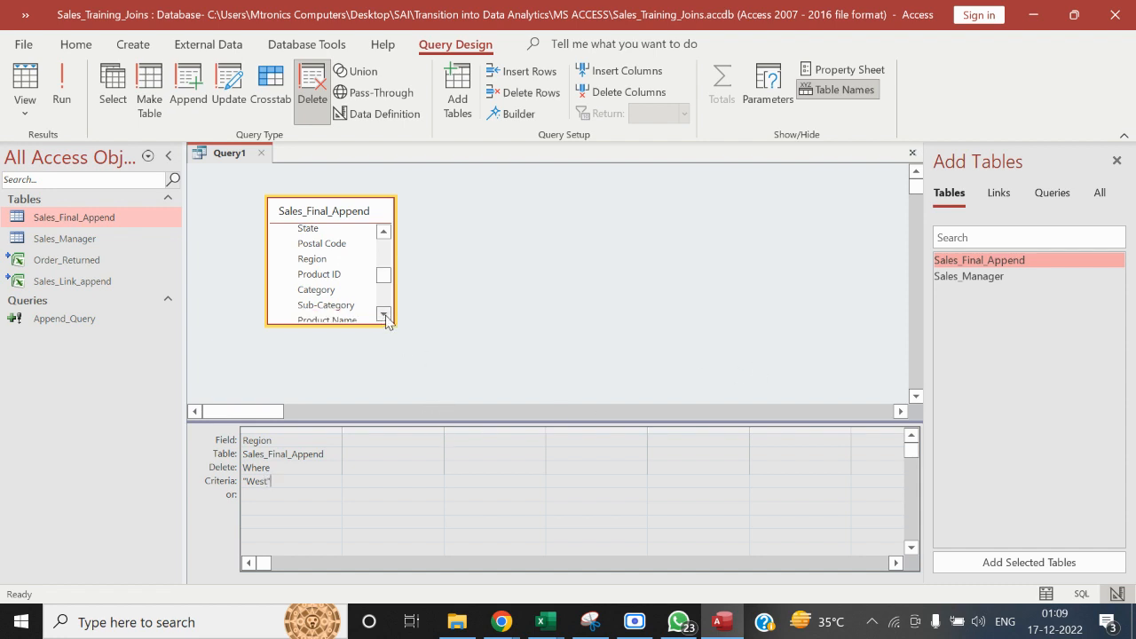
left_click(383, 315)
left_click(383, 315)
right_click(385, 317)
left_click(606, 213)
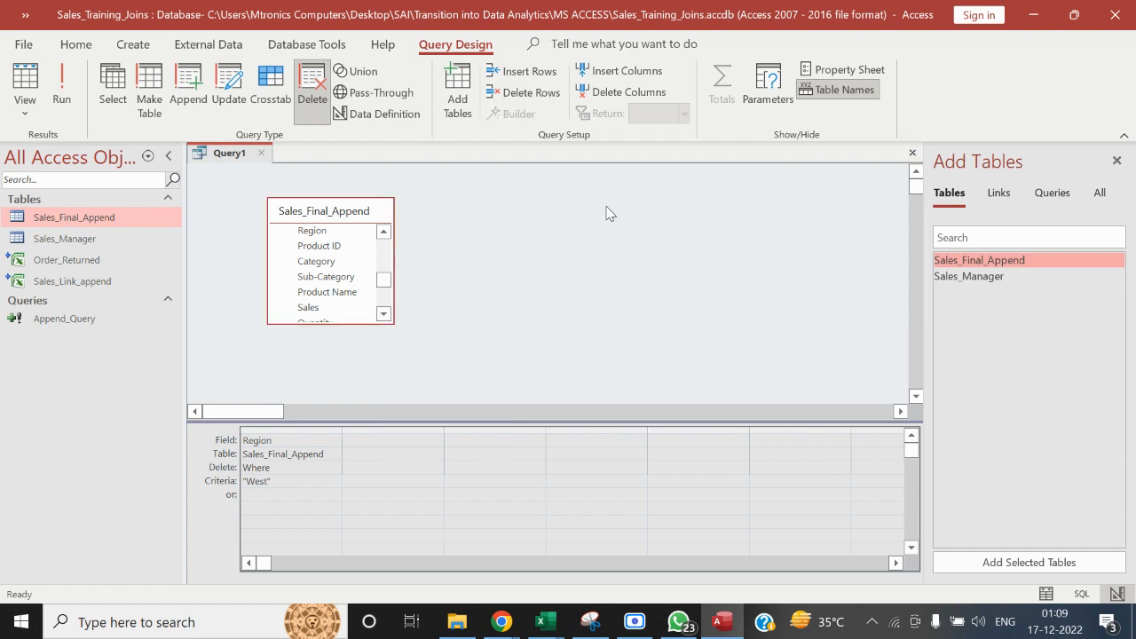
left_click(382, 315)
left_click(383, 315)
left_click(382, 315)
left_click(382, 315)
left_click(383, 315)
left_click(382, 315)
left_click(382, 315)
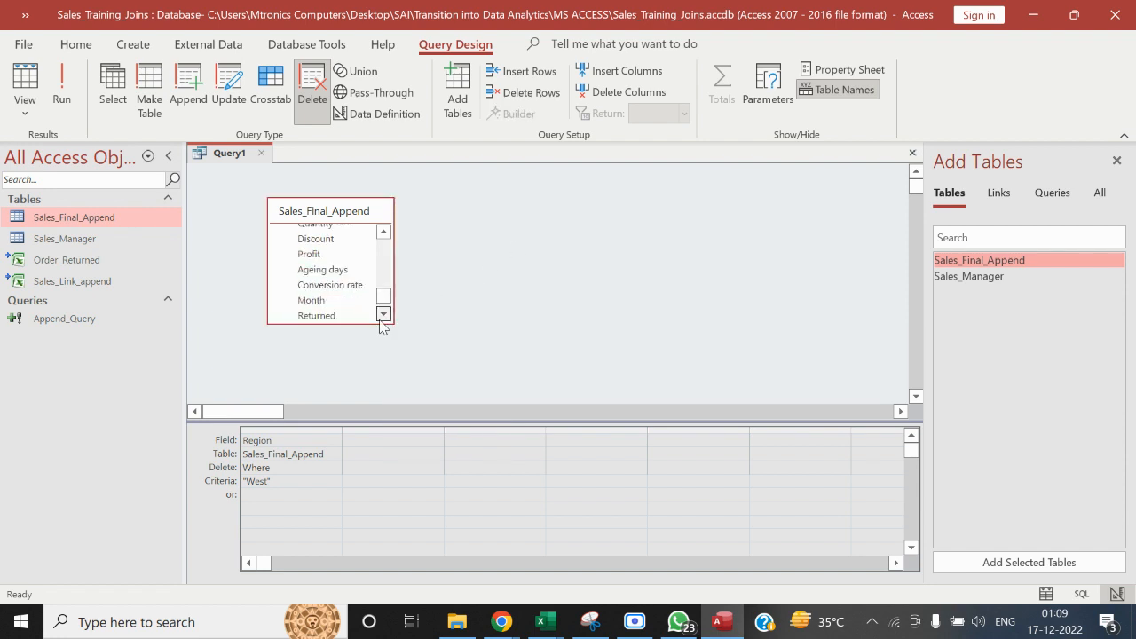
left_click(383, 315)
left_click_drag(313, 286, 381, 436)
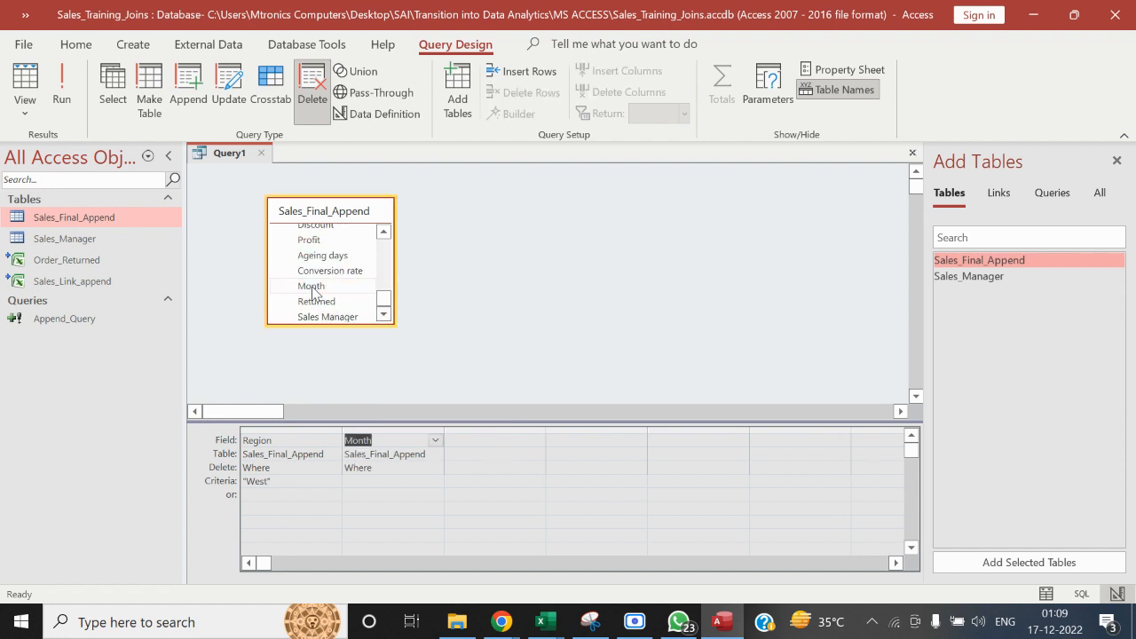
left_click(382, 482)
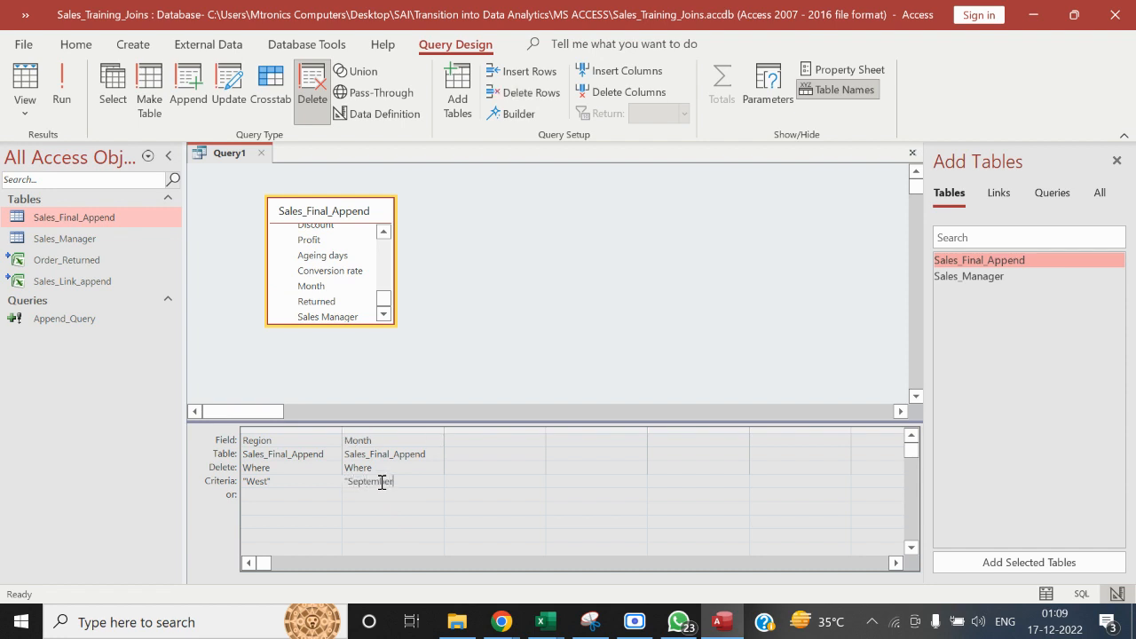
left_click(554, 259)
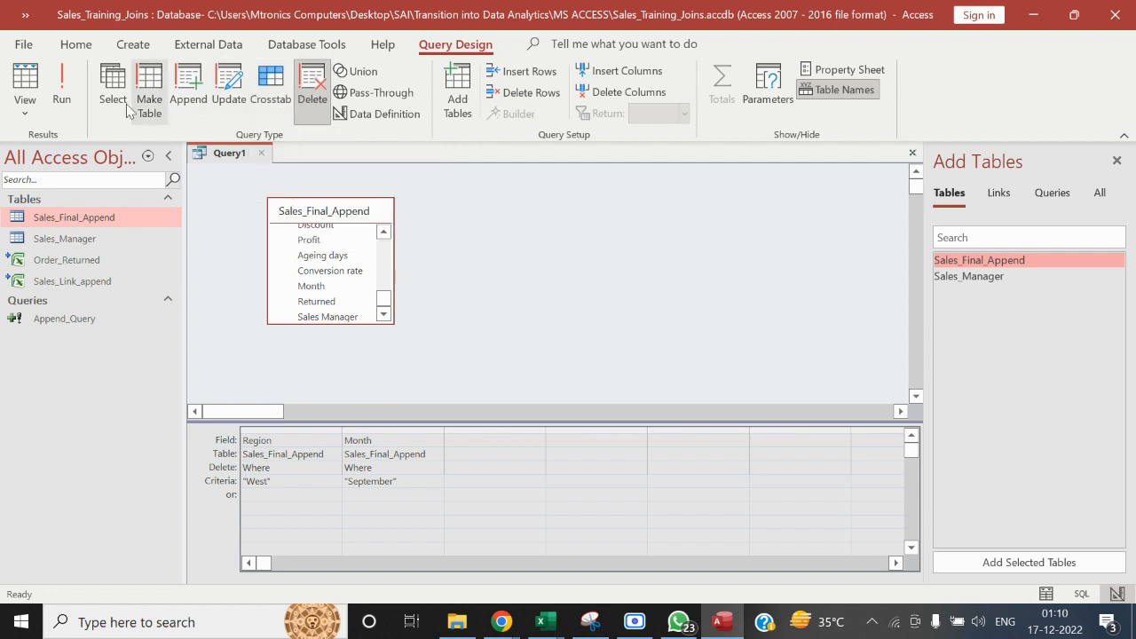
Run the delete query and accept deleting the matching West region September records from Sales_Final_Append
left_click(62, 88)
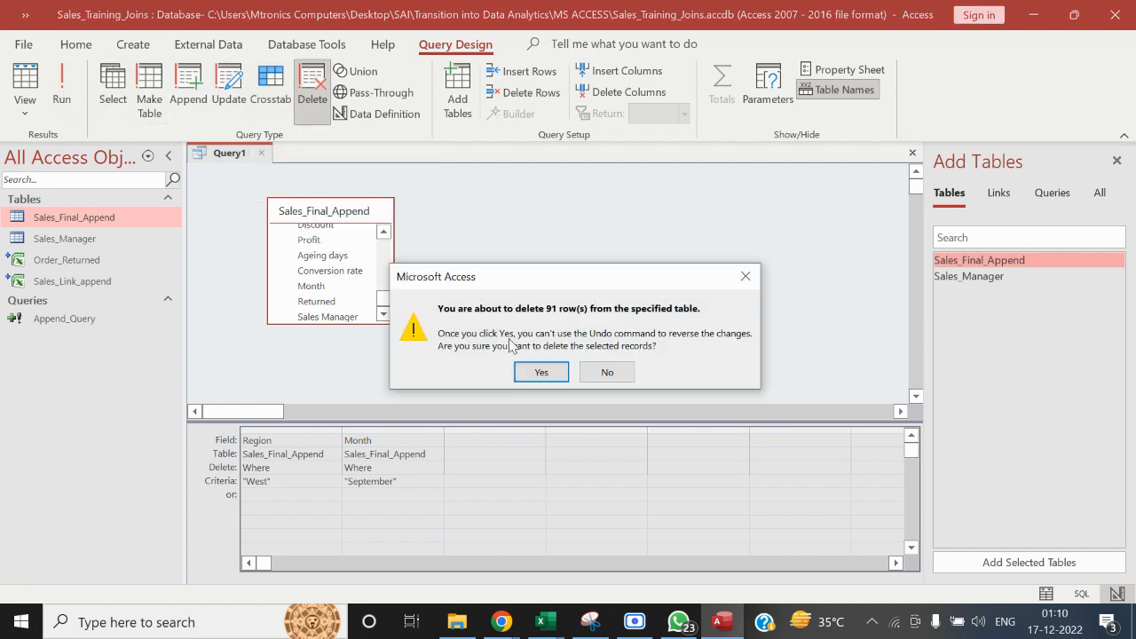
left_click(539, 374)
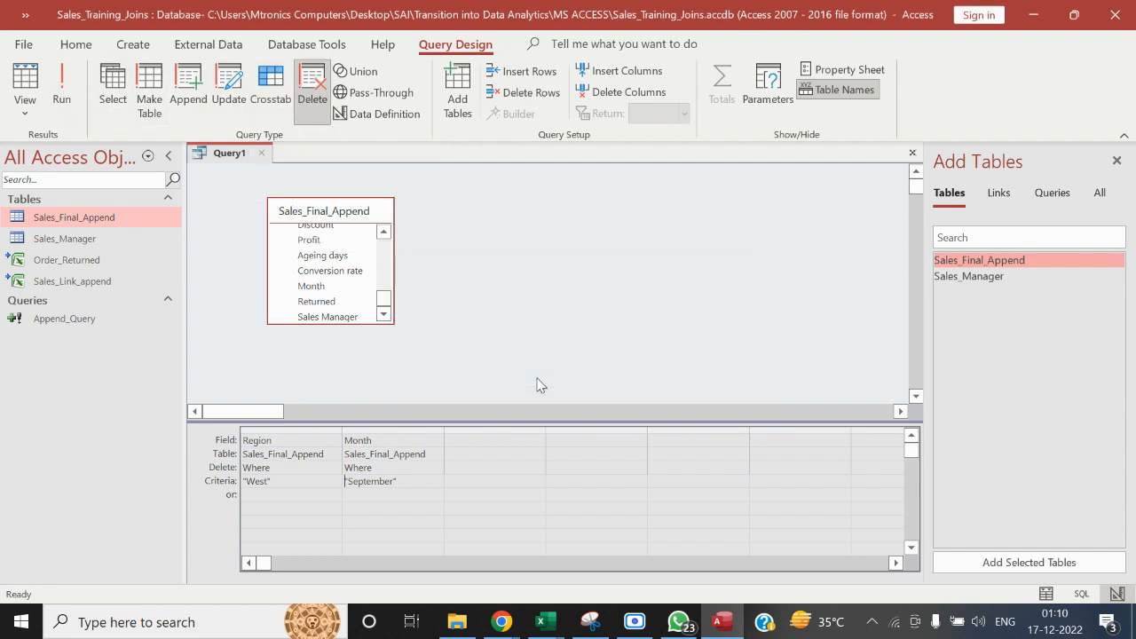
Close the delete query without saving its design
left_click(261, 154)
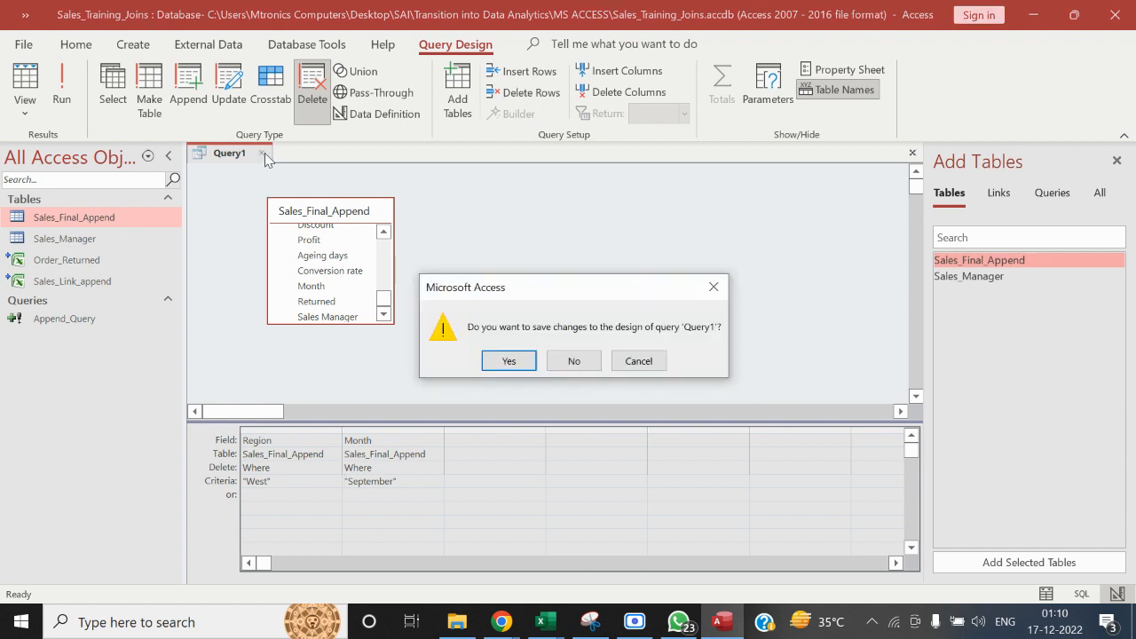
left_click(577, 361)
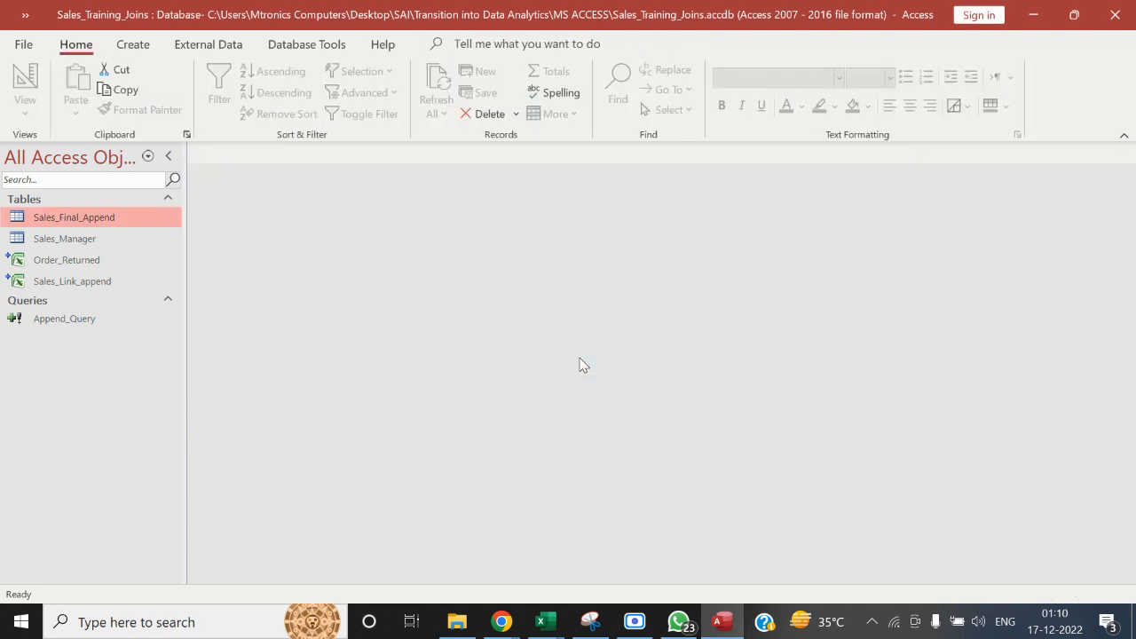
Open the Sales_Dashboard workbook from the Dashboard folder in File Explorer and refresh the pivot table on its Join sheet
left_click(457, 621)
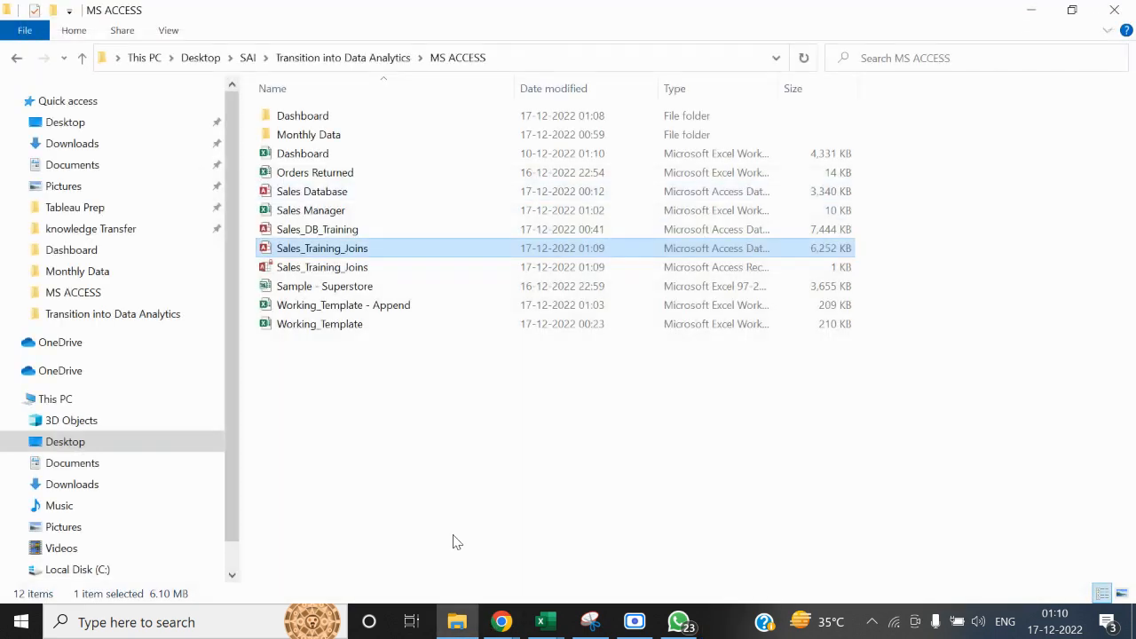
double_click(335, 121)
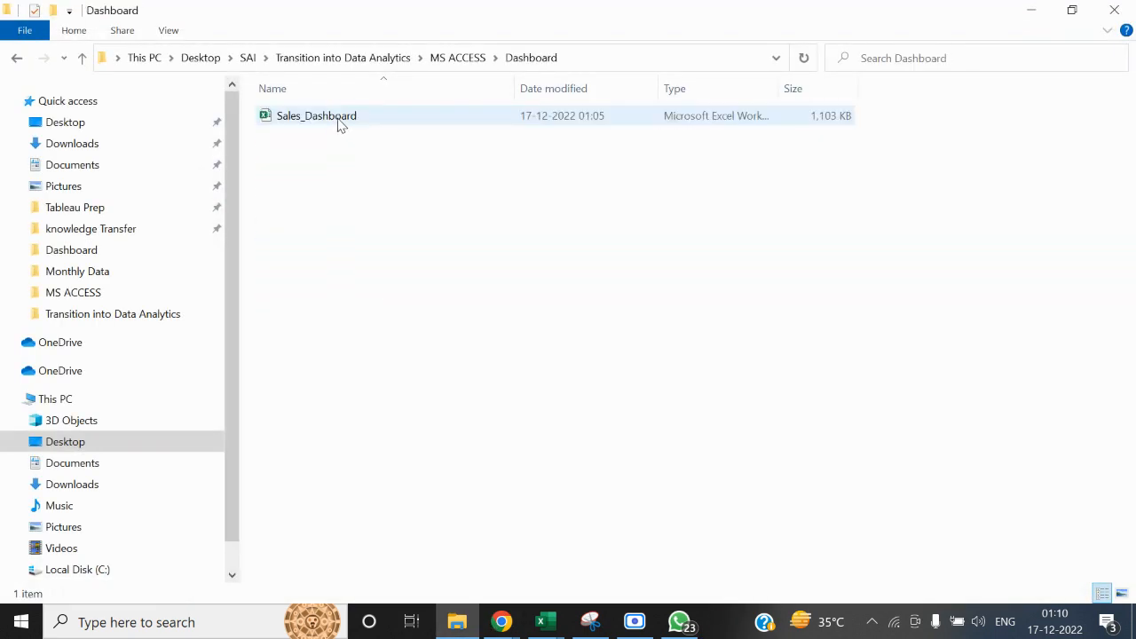
double_click(337, 121)
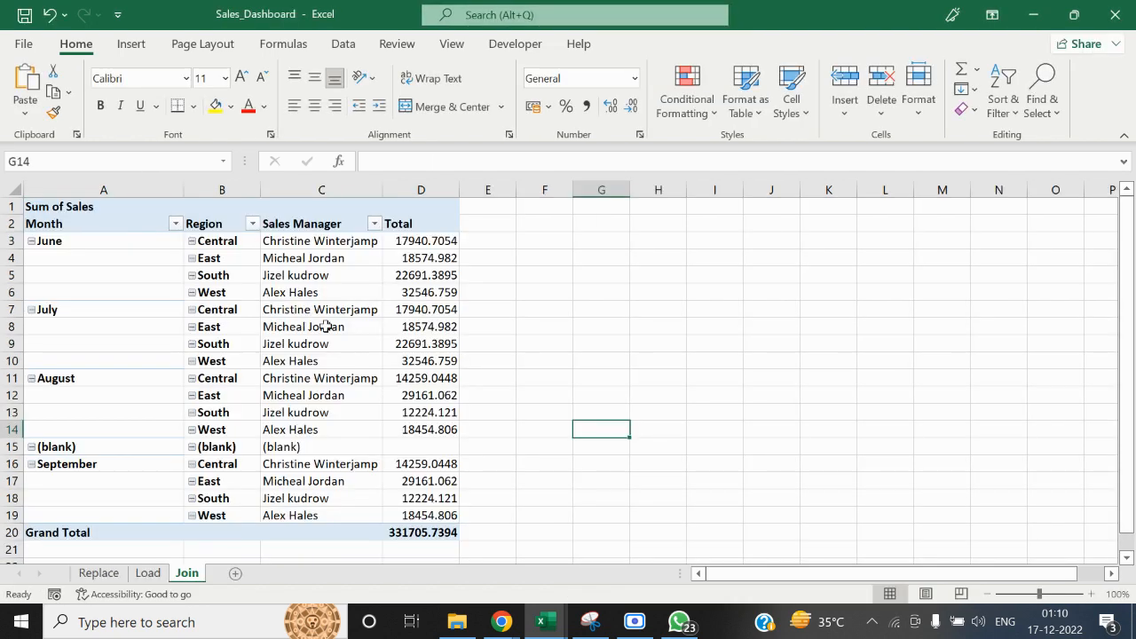
right_click(335, 277)
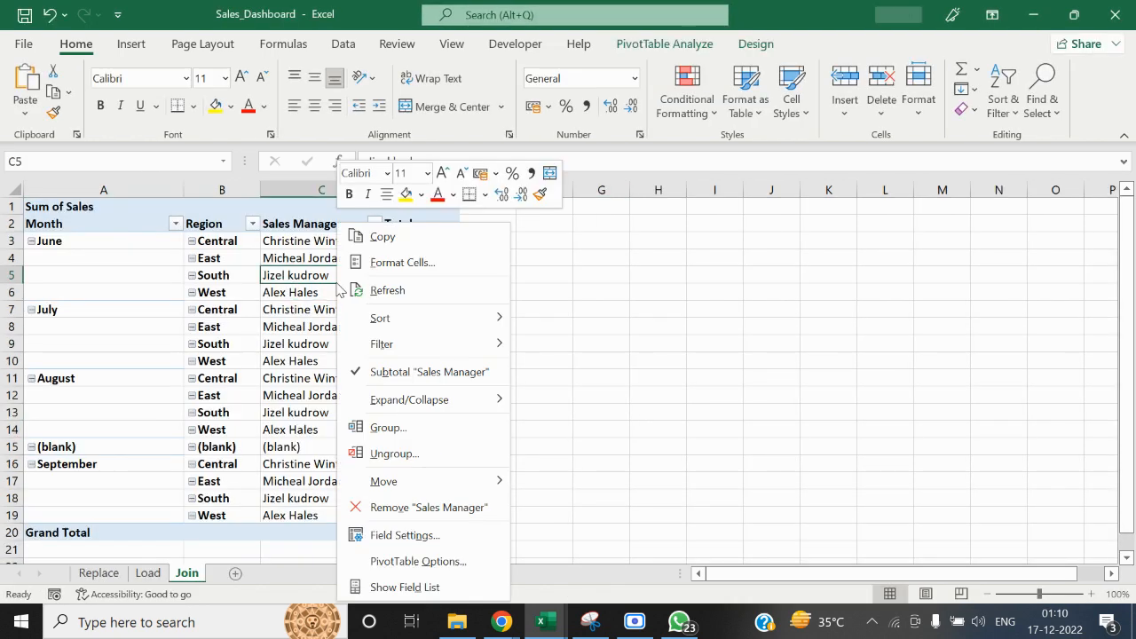
left_click(378, 293)
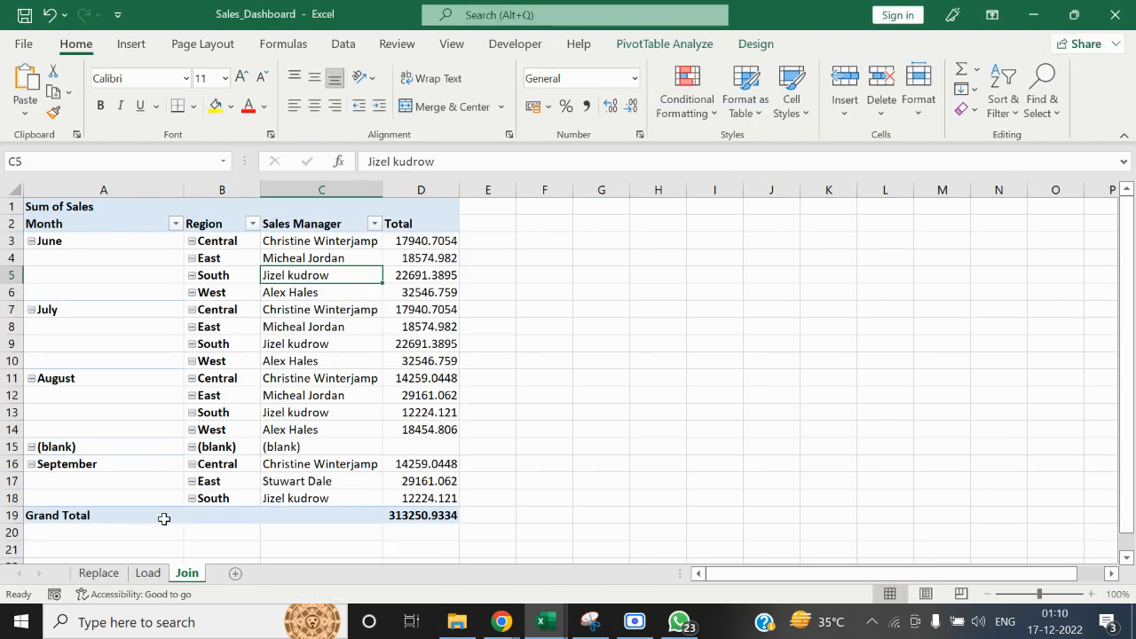
left_click(145, 495)
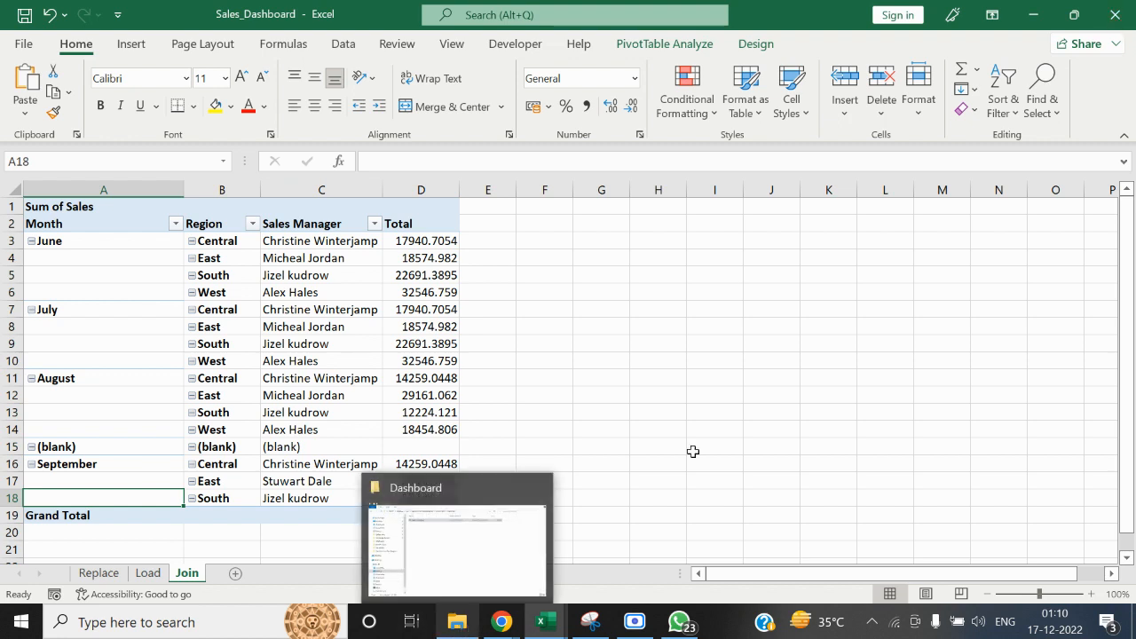
Close the Sales_Dashboard workbook without saving changes, and close the Sales Manager workbook
left_click(839, 312)
left_click(1115, 14)
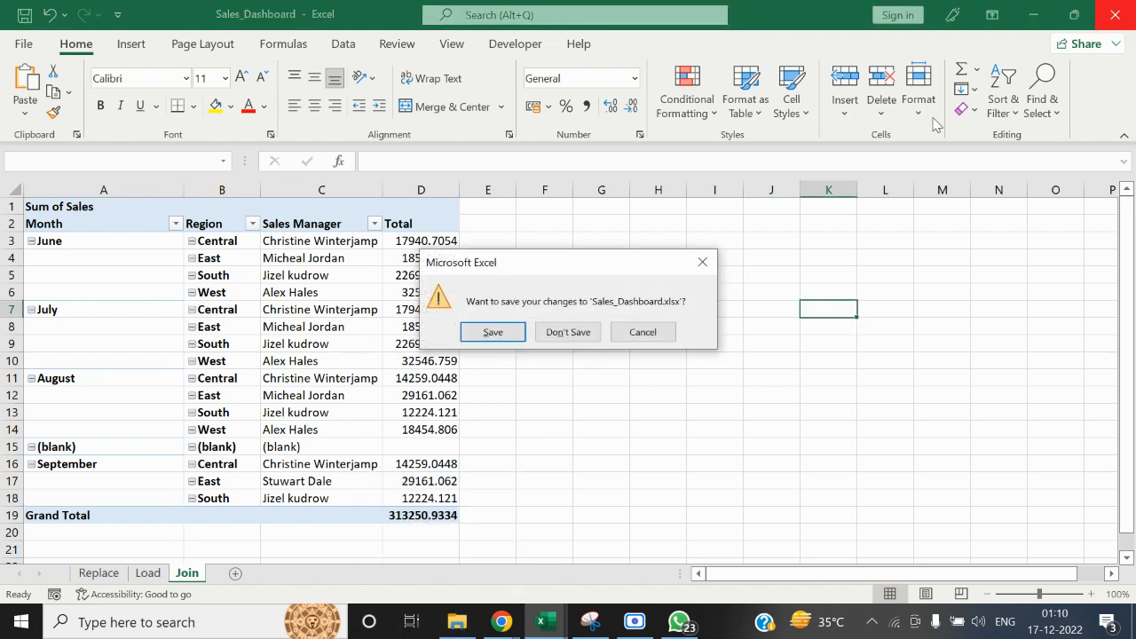
left_click(585, 332)
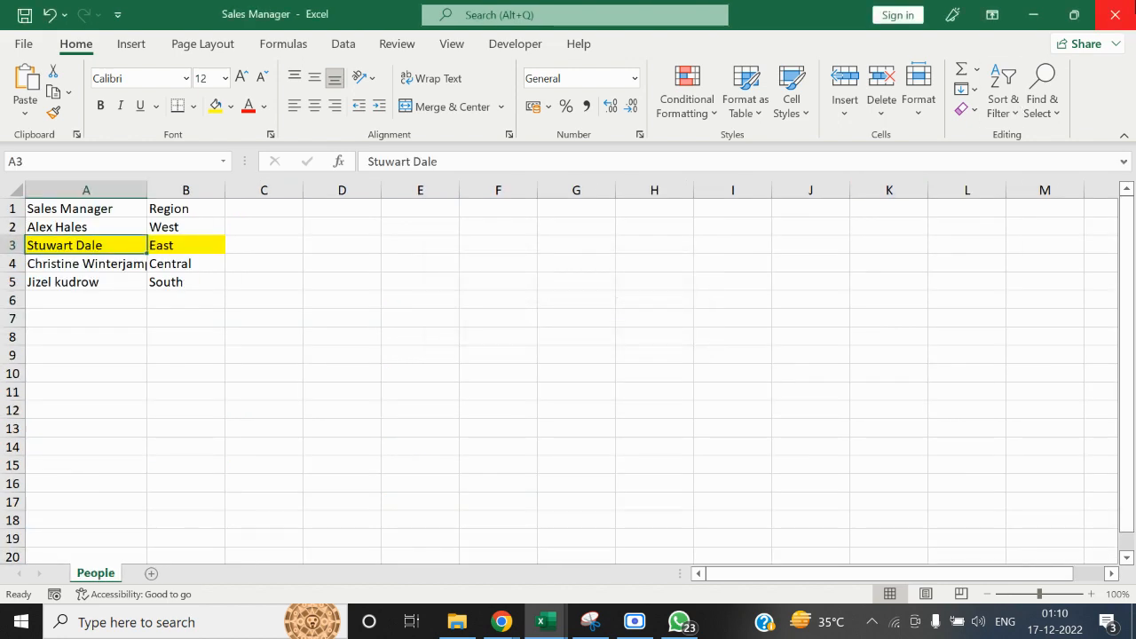
left_click(1115, 14)
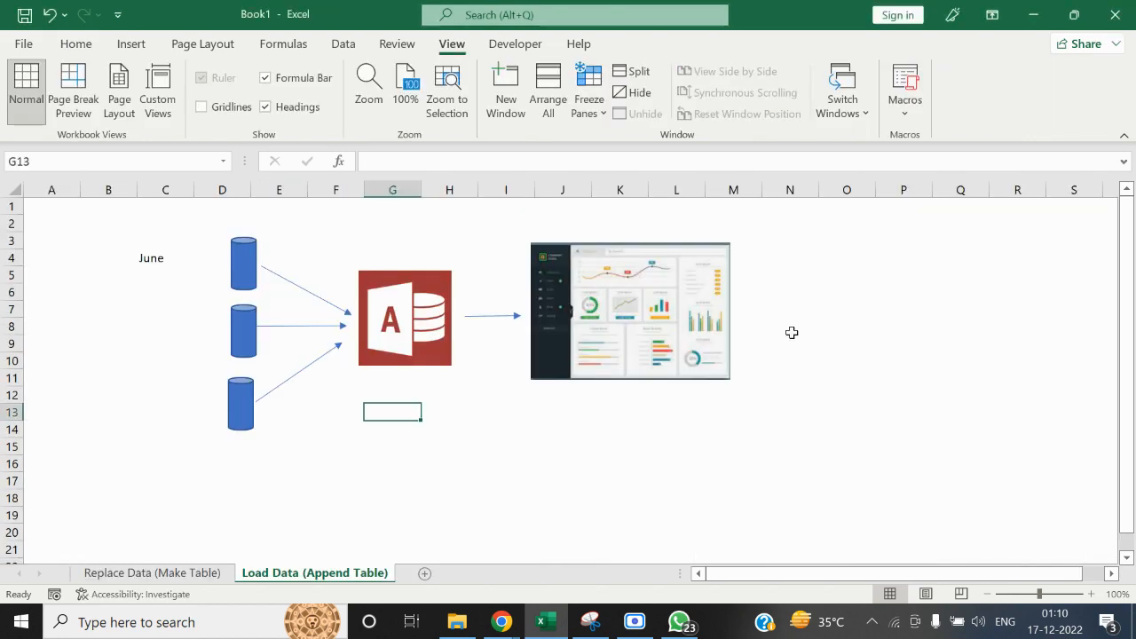
Switch to File Explorer and open the Sales_Training_Joins database from the MS ACCESS folder
left_click(460, 623)
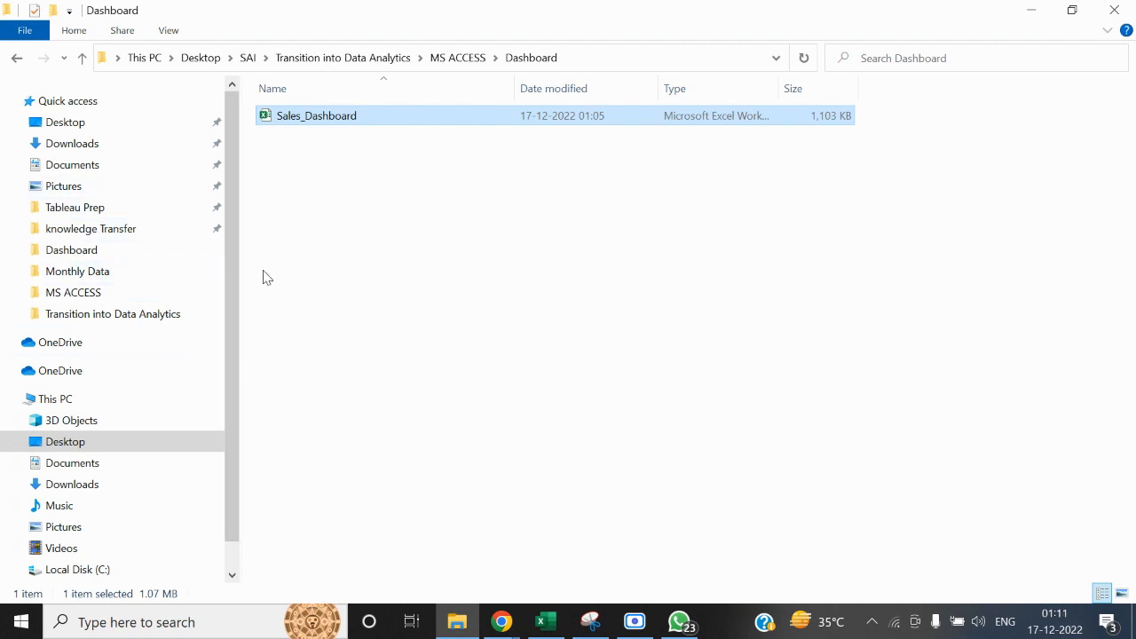
left_click(161, 319)
double_click(300, 134)
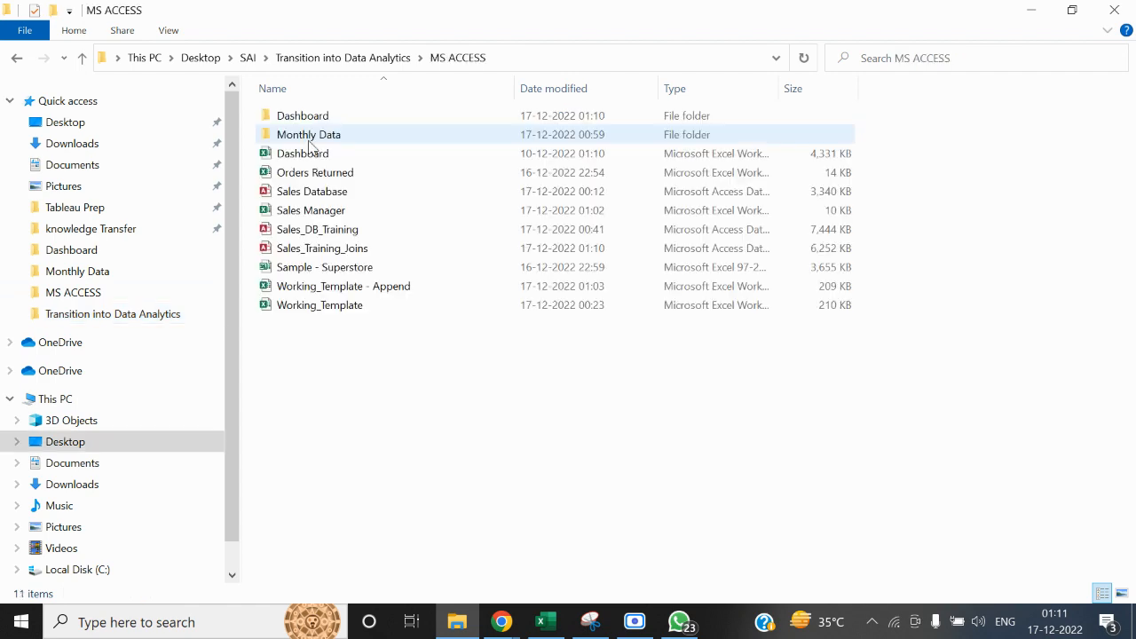
double_click(319, 248)
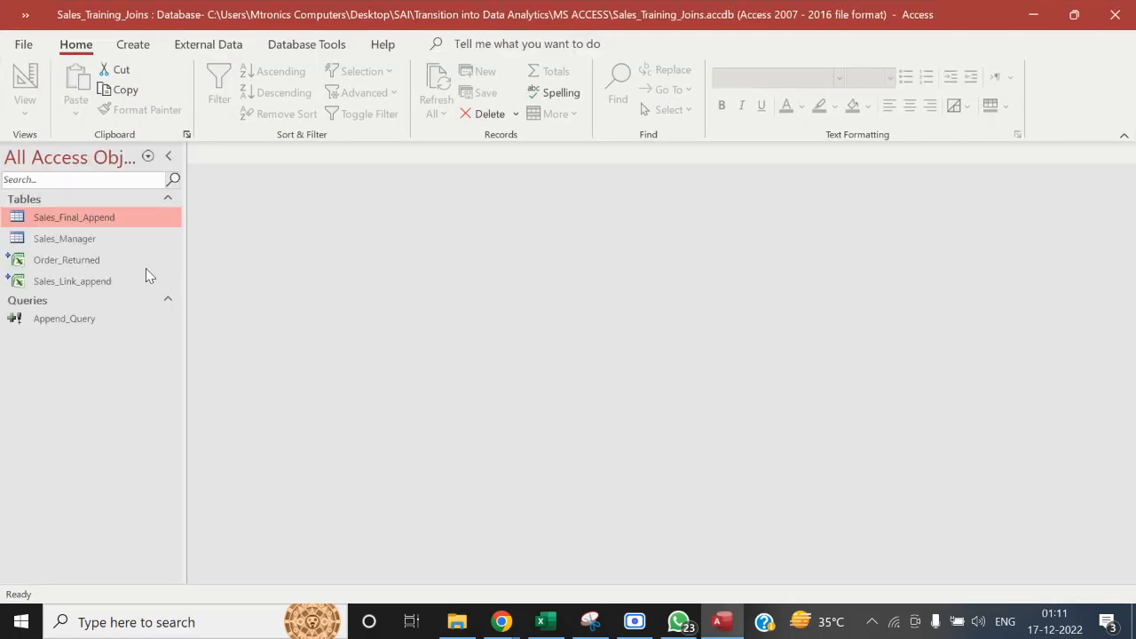
Create a new query in design view and add the Sales_Final_Append table to it
left_click(214, 48)
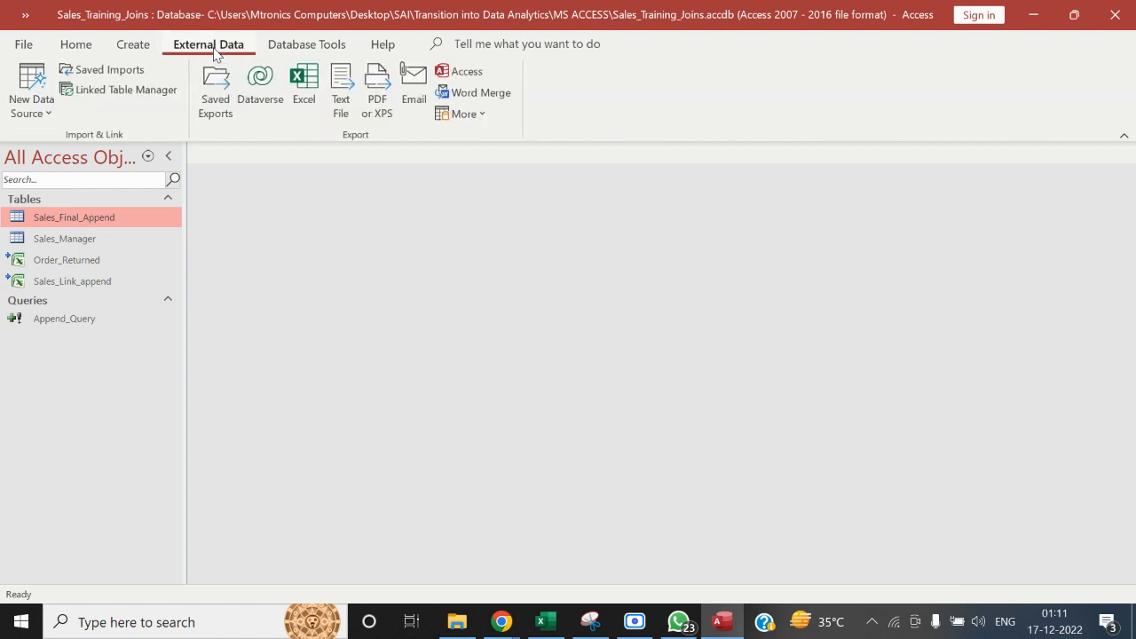
left_click(132, 45)
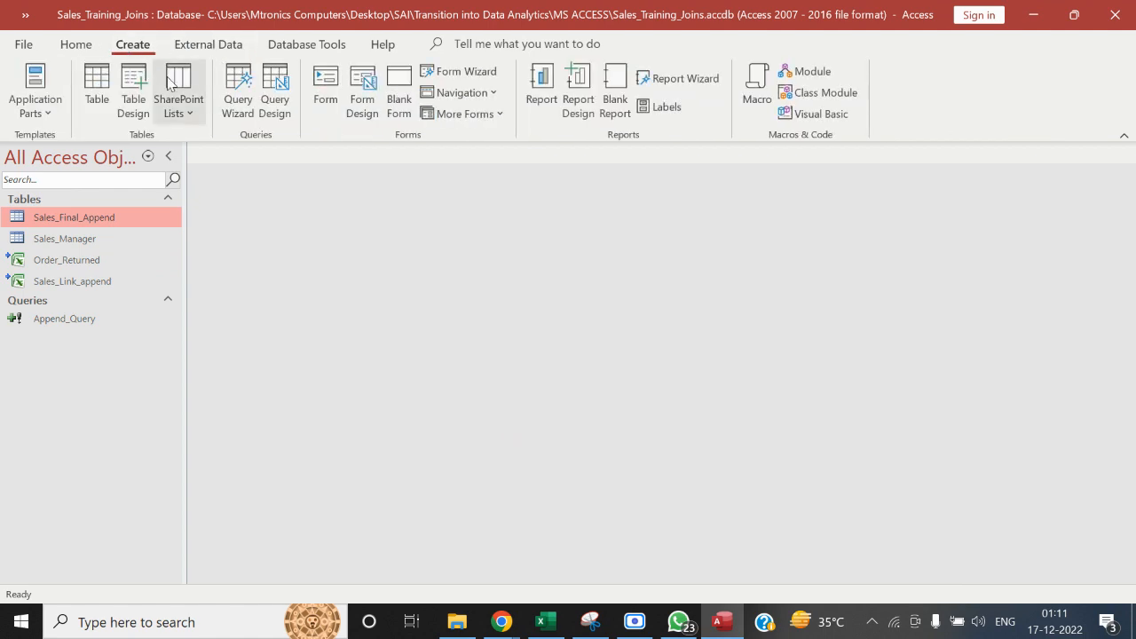
left_click(270, 86)
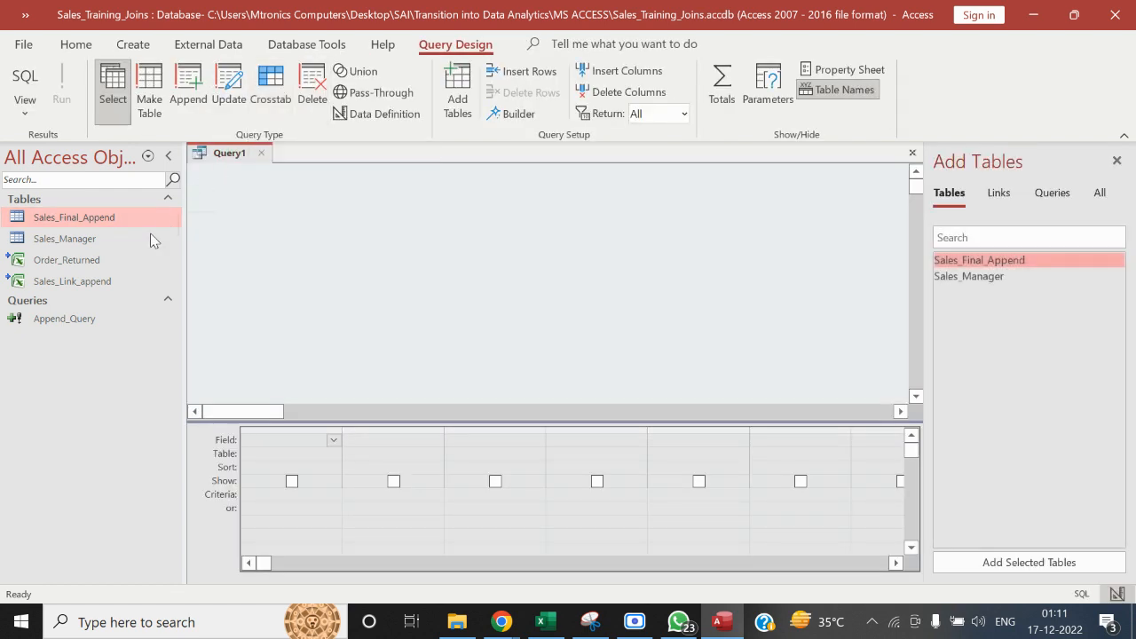
left_click_drag(117, 220, 285, 216)
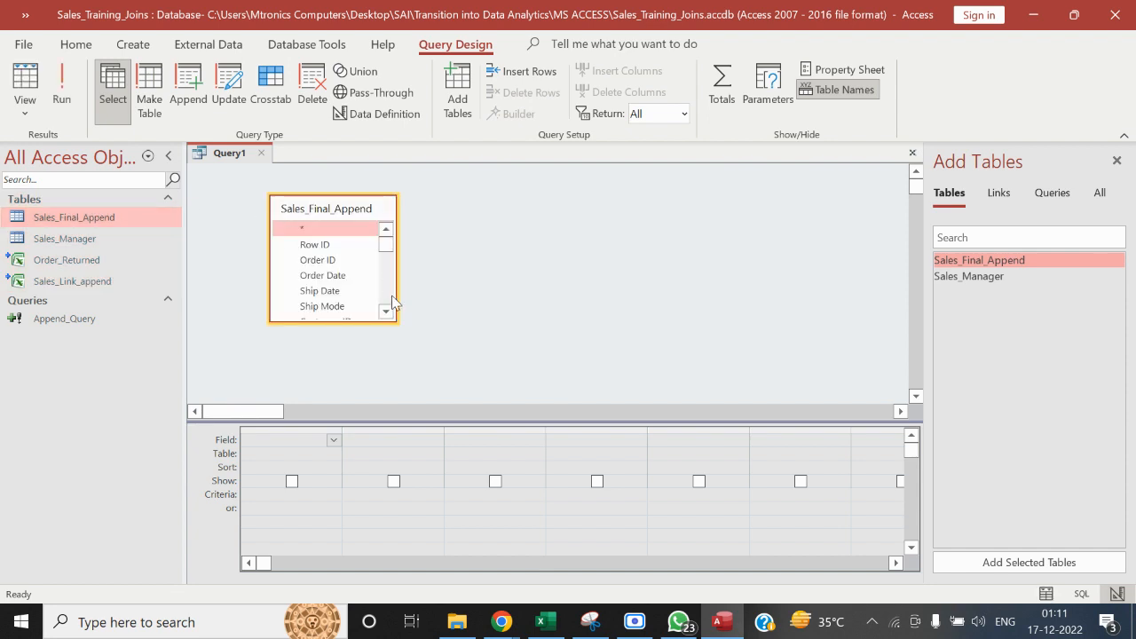
Add the Segment and Sales fields of Sales_Final_Append to the query's design grid
left_click_drag(391, 316, 390, 316)
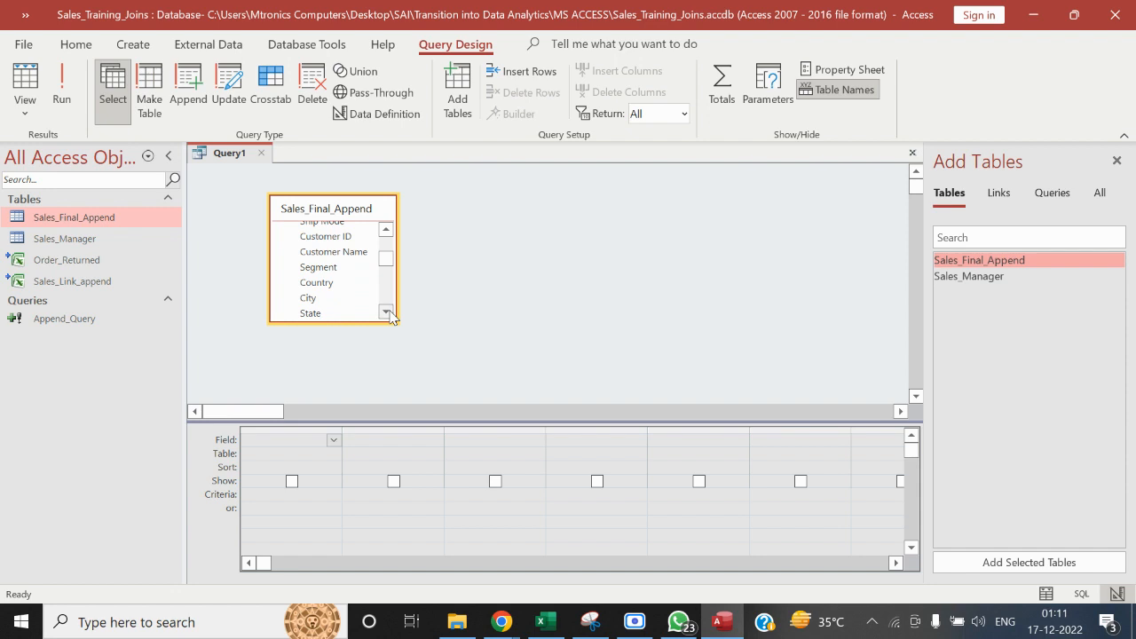
double_click(349, 268)
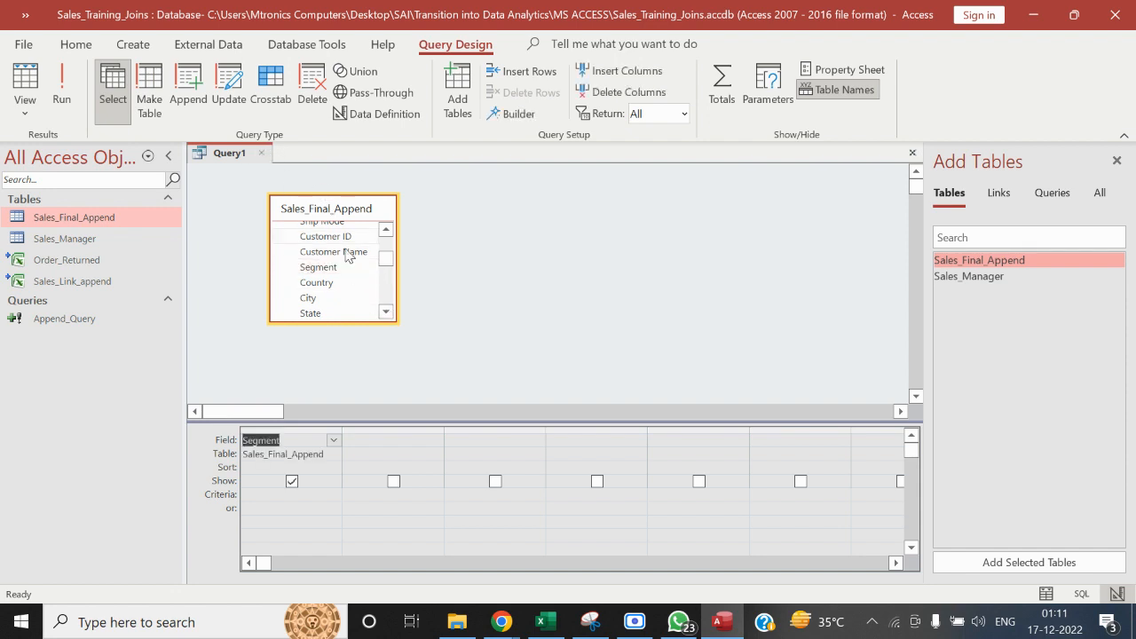
left_click(384, 313)
left_click(384, 313)
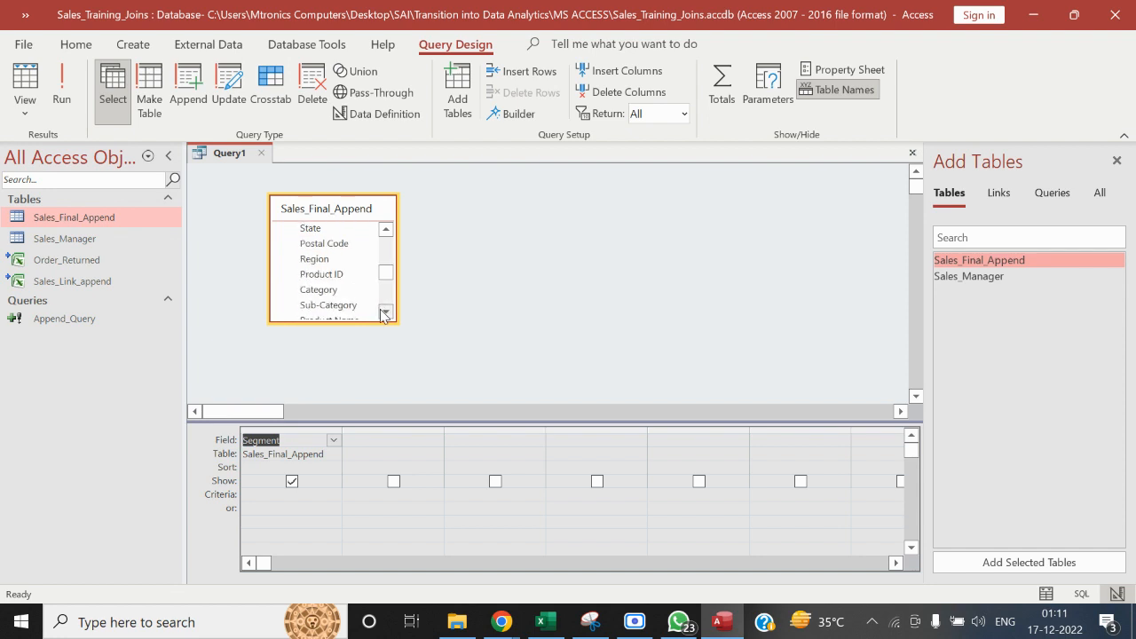
left_click(385, 312)
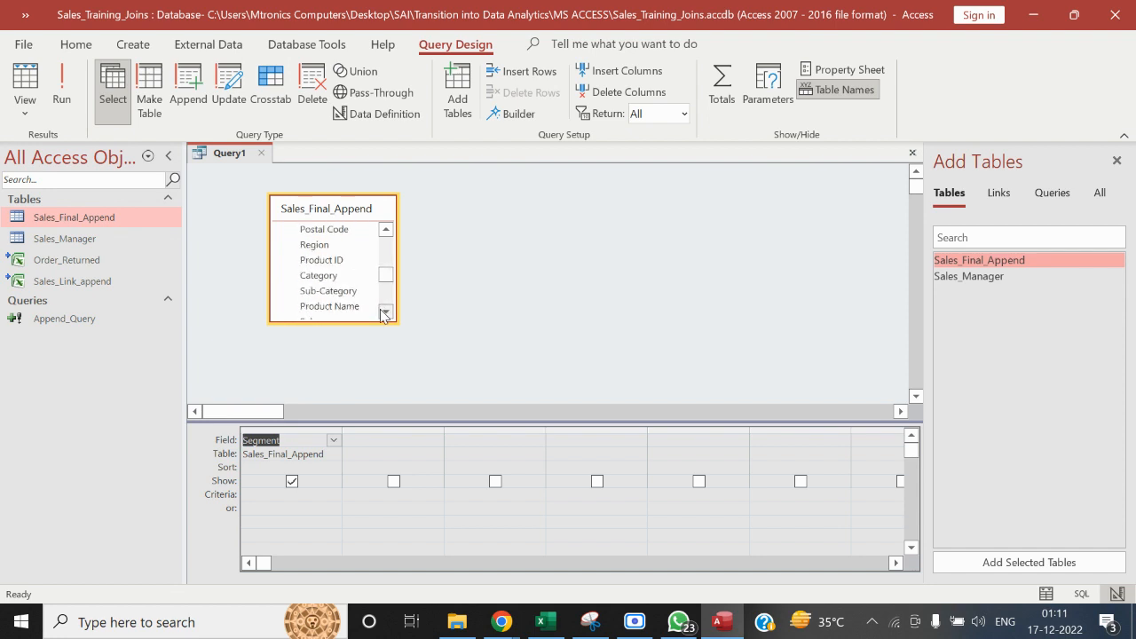
left_click(384, 312)
double_click(369, 308)
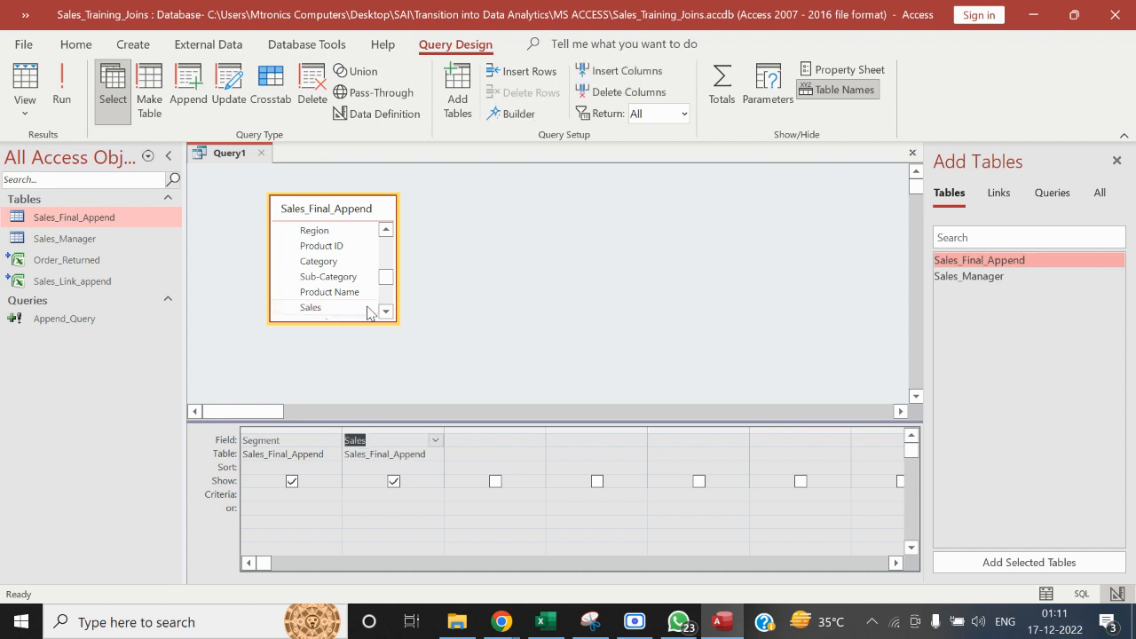
Turn on totals for the query and summarize the Sales field with Sum, keeping Segment as Group By
left_click(721, 82)
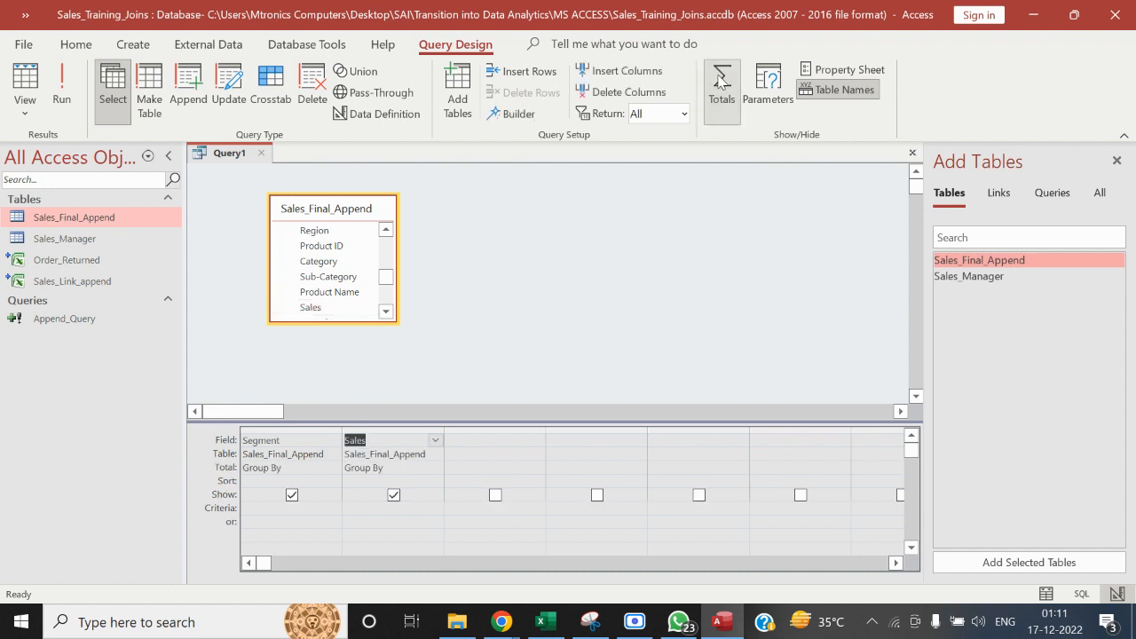
left_click(436, 467)
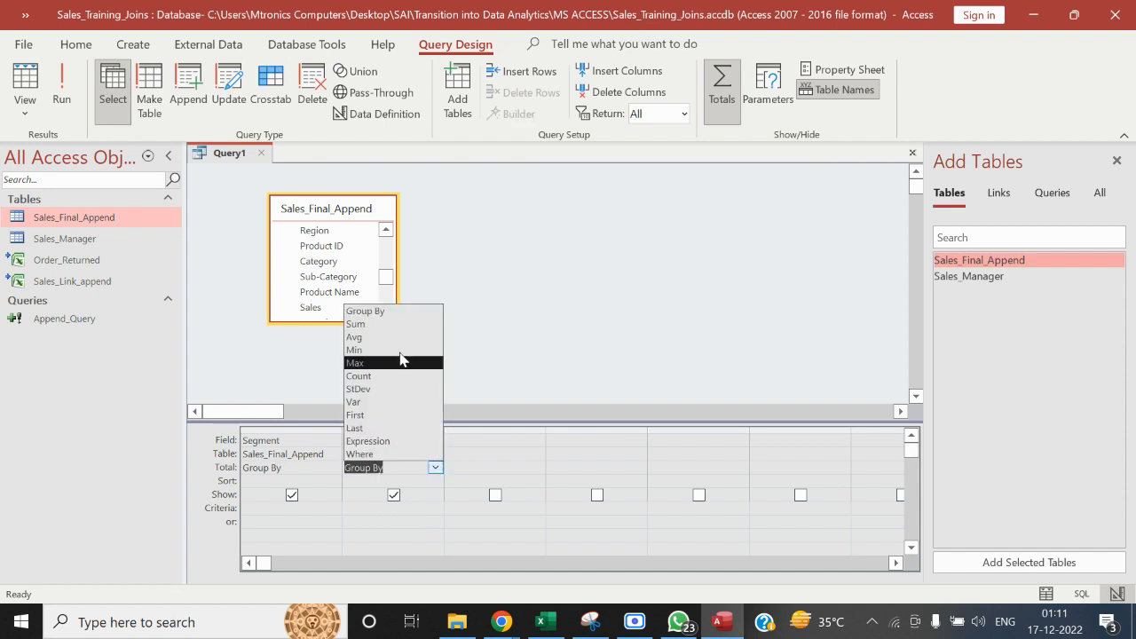
left_click(393, 324)
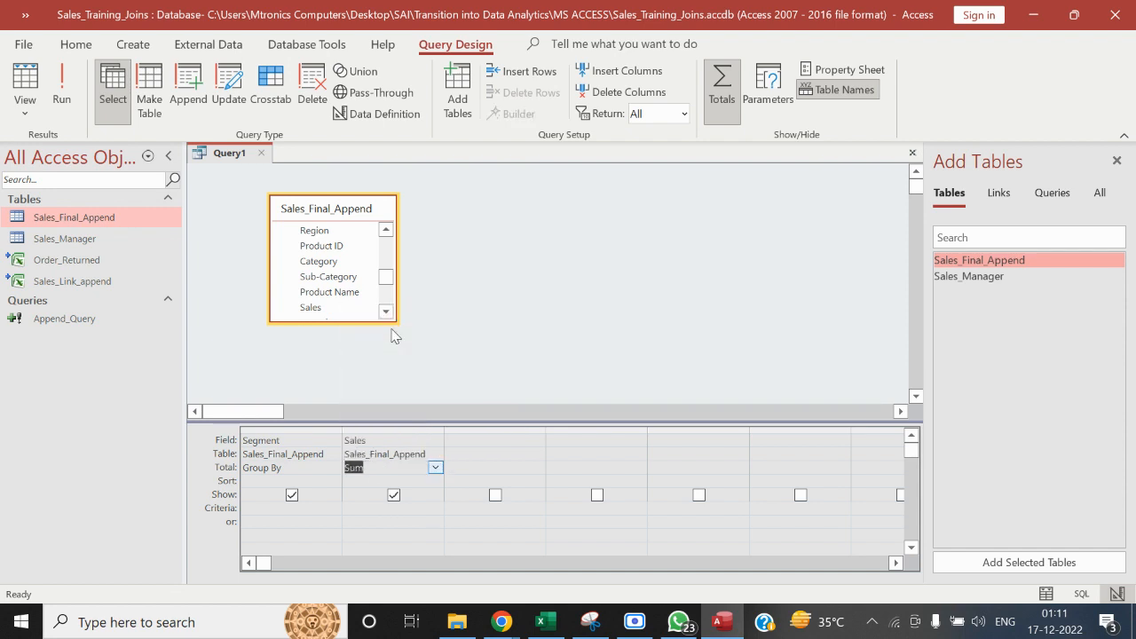
left_click(516, 316)
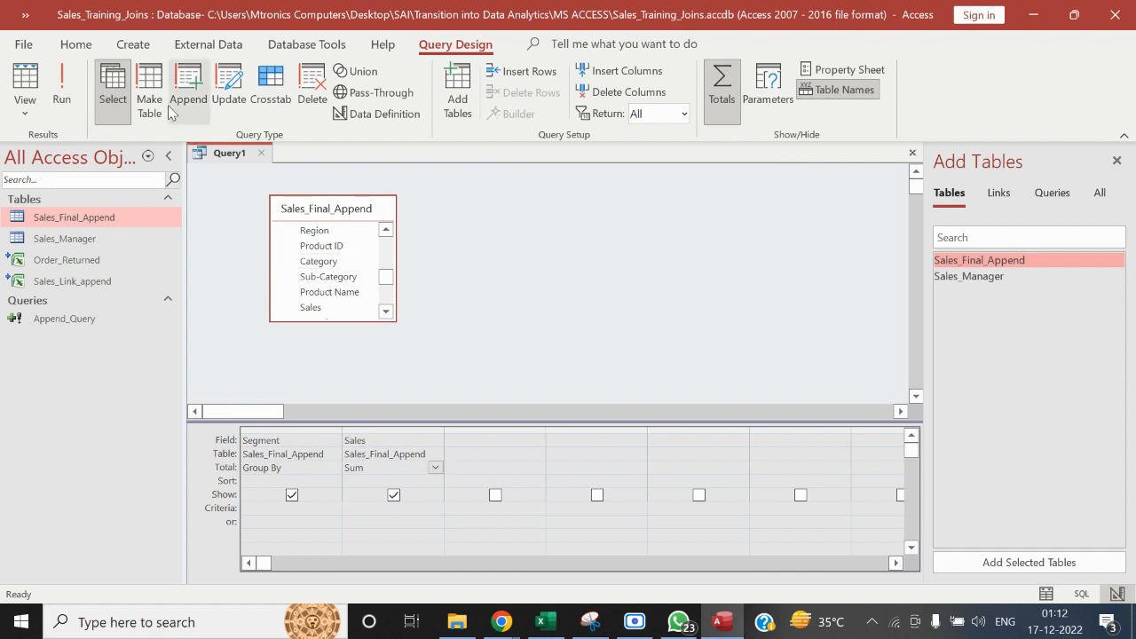
Run the totals query to view sales by segment, and return to its design
left_click(61, 93)
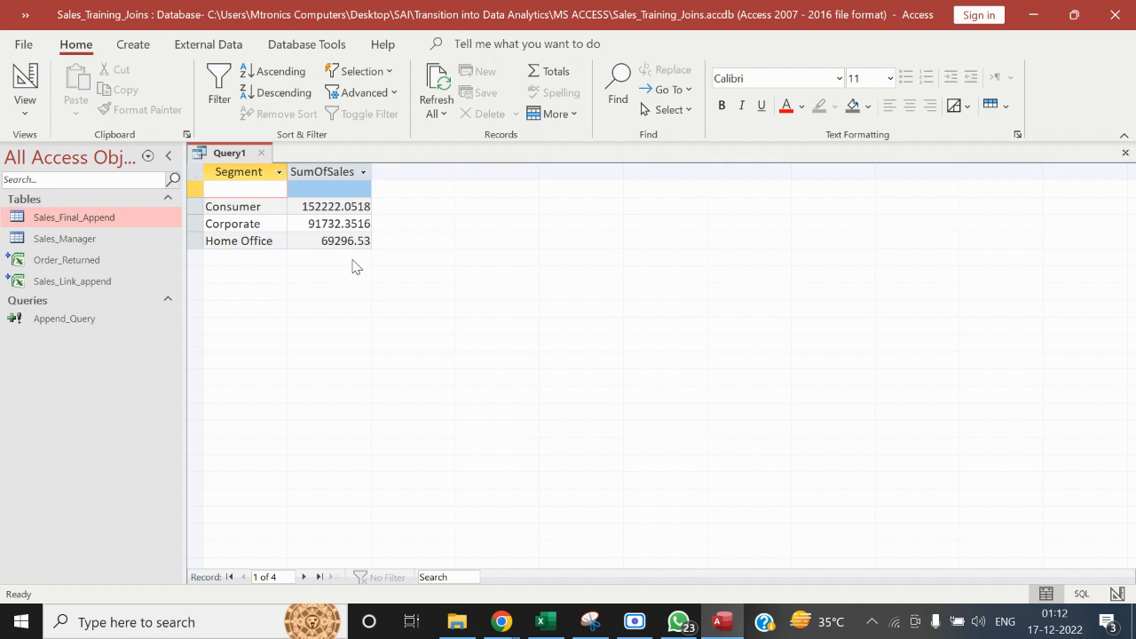
left_click(27, 105)
left_click(87, 236)
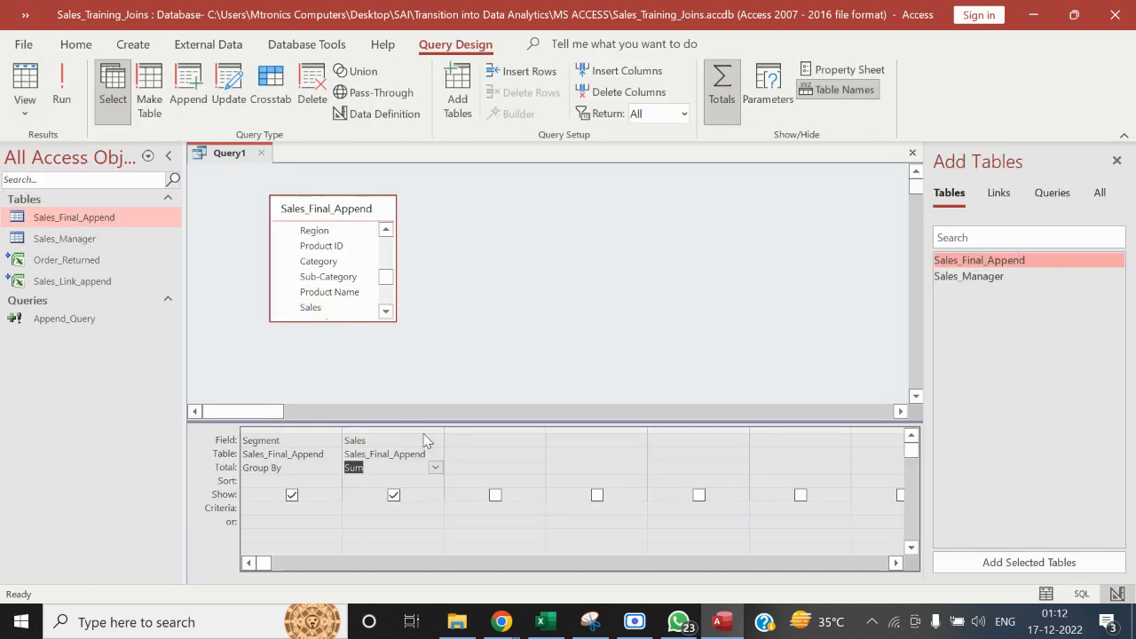
Remove the Sales and Segment columns from the query's design grid
left_click(417, 431)
key("Delete")
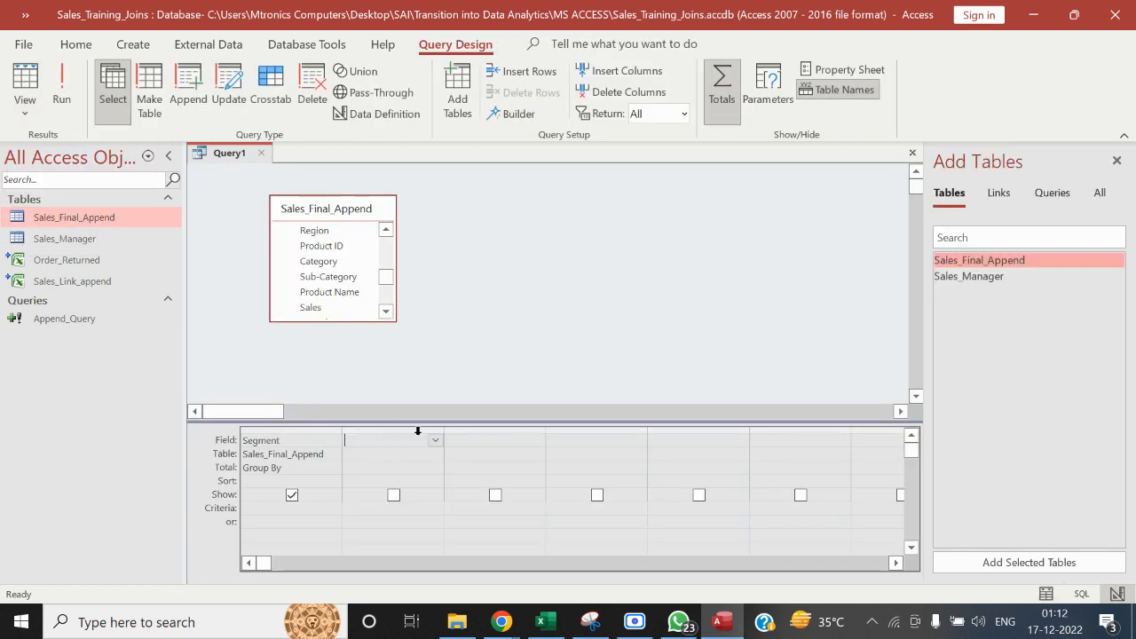
left_click(324, 429)
key("Delete")
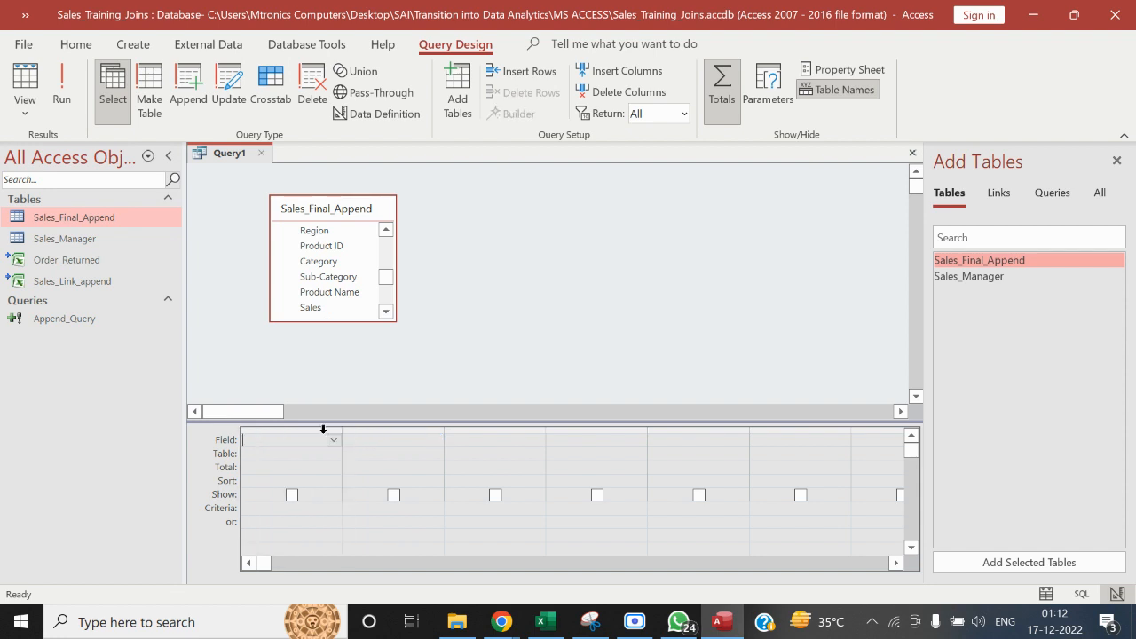
Add the Segment, State, Region and Sales fields of Sales_Final_Append to the query's design grid
left_click_drag(387, 282, 385, 259)
double_click(351, 271)
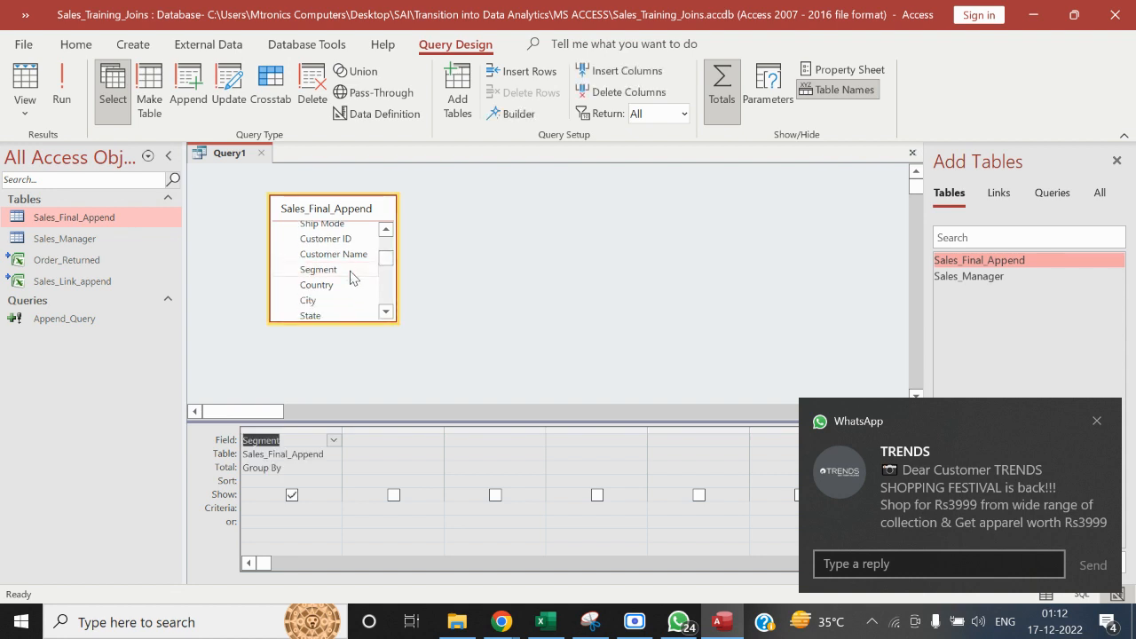
double_click(366, 316)
left_click(386, 311)
left_click(385, 312)
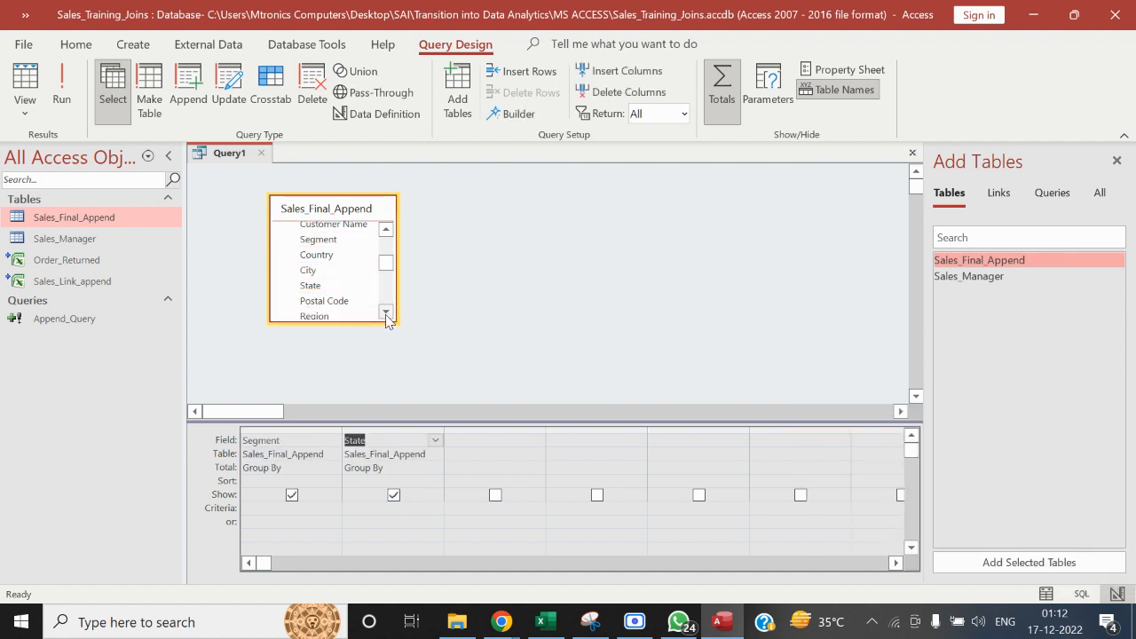
double_click(363, 317)
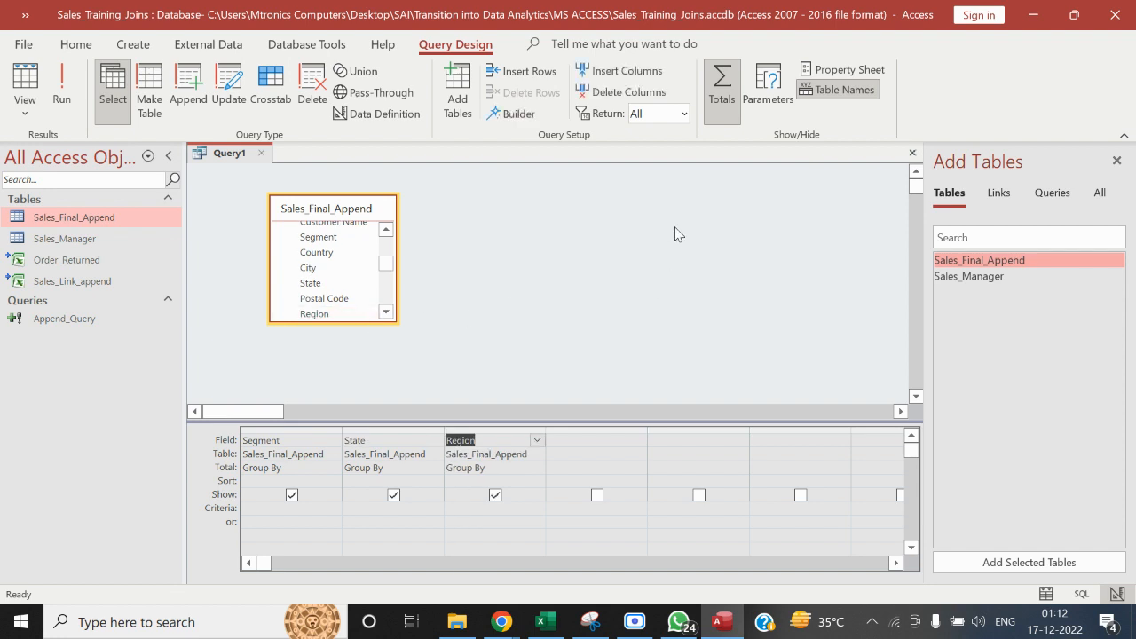
left_click(386, 313)
left_click(387, 313)
left_click(387, 313)
left_click(387, 314)
left_click(387, 313)
left_click(387, 314)
left_click(387, 314)
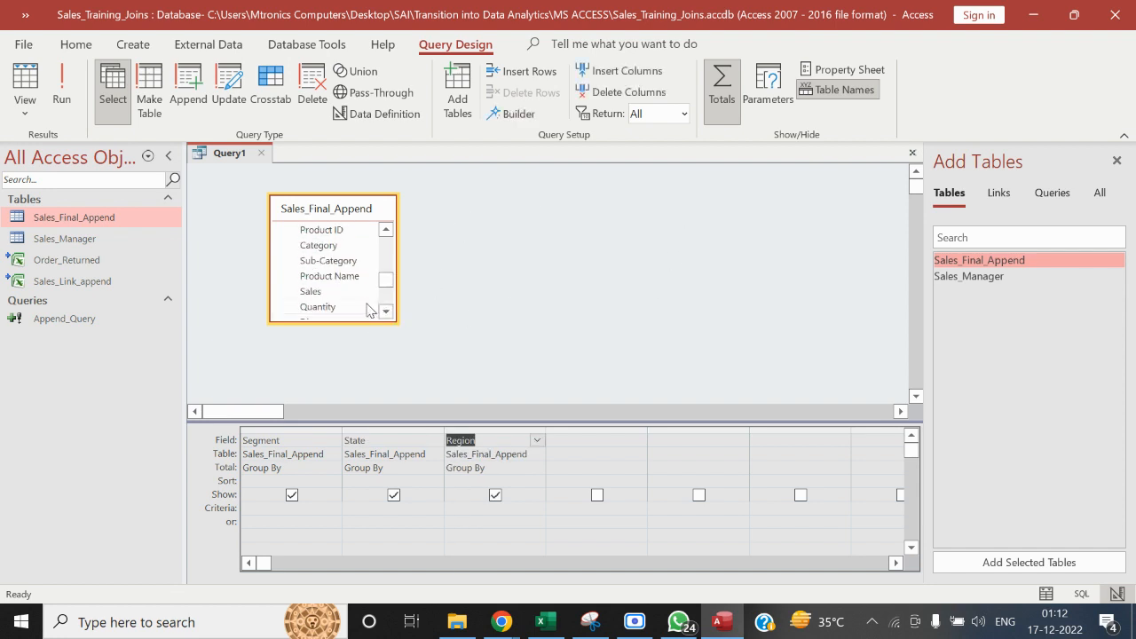
left_click(360, 299)
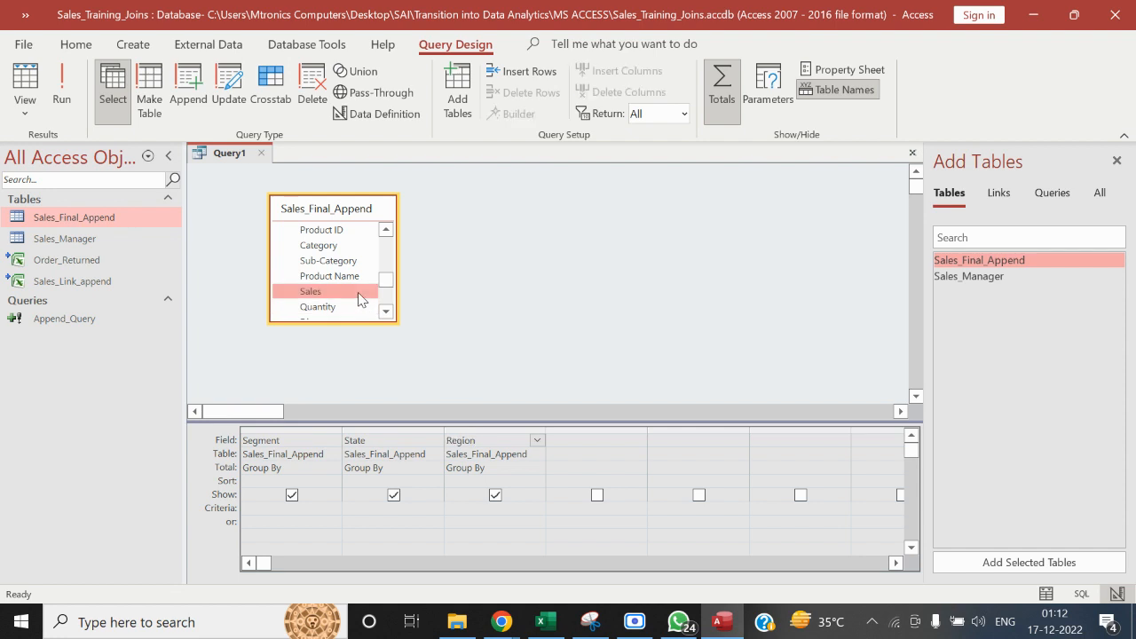
double_click(360, 299)
left_click(557, 288)
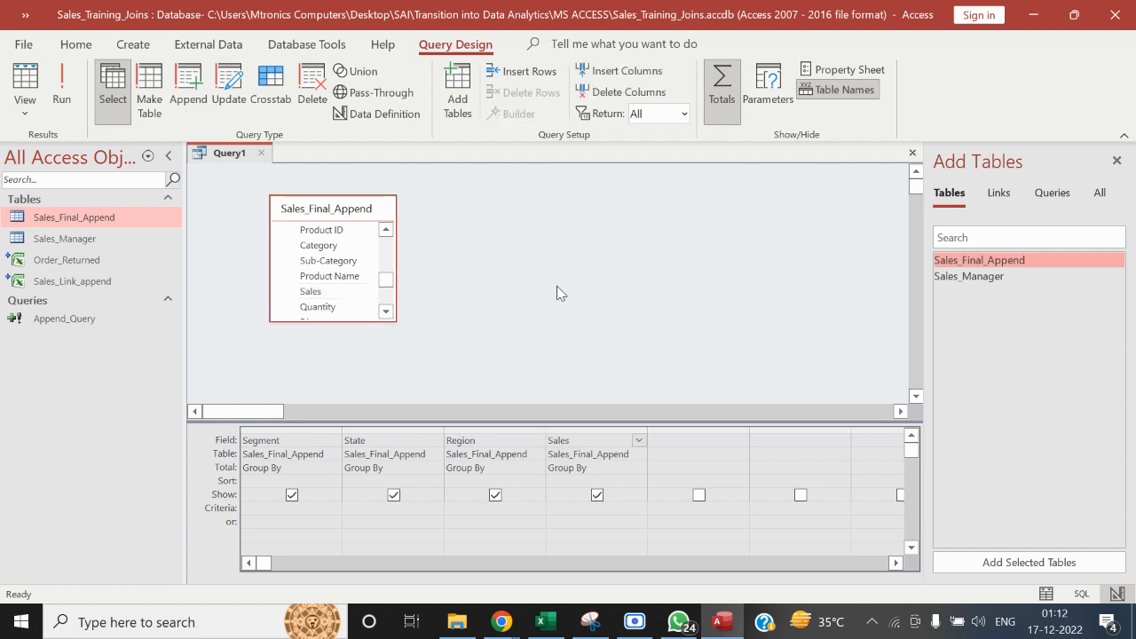
Run the query grouped by segment, state, region and sales to view its rows, and return to its design
left_click(62, 89)
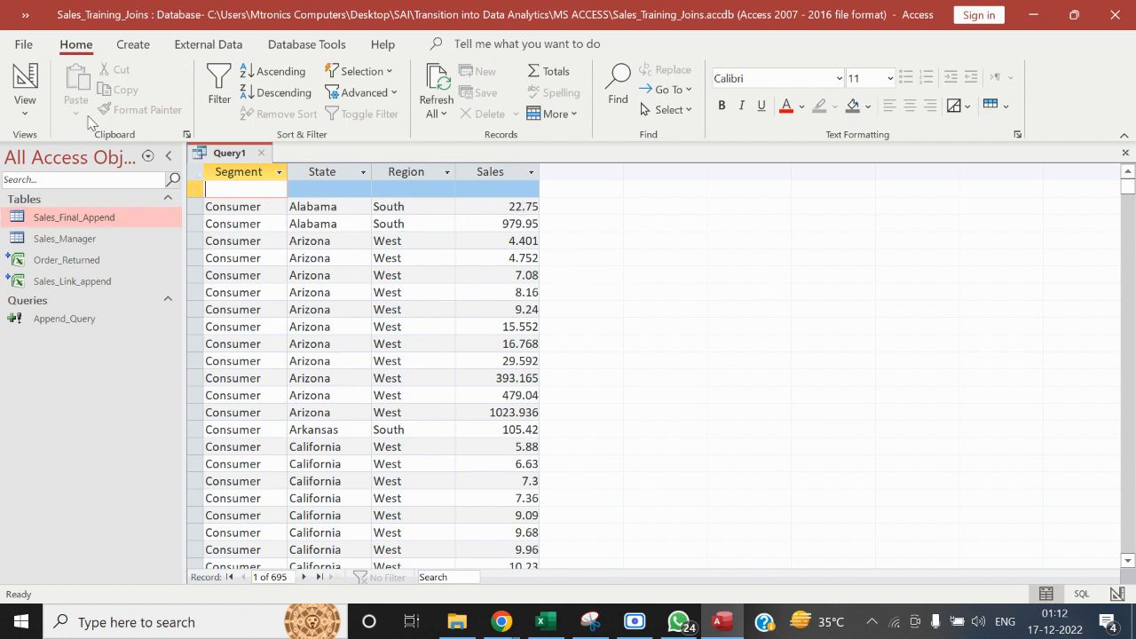
left_click(30, 110)
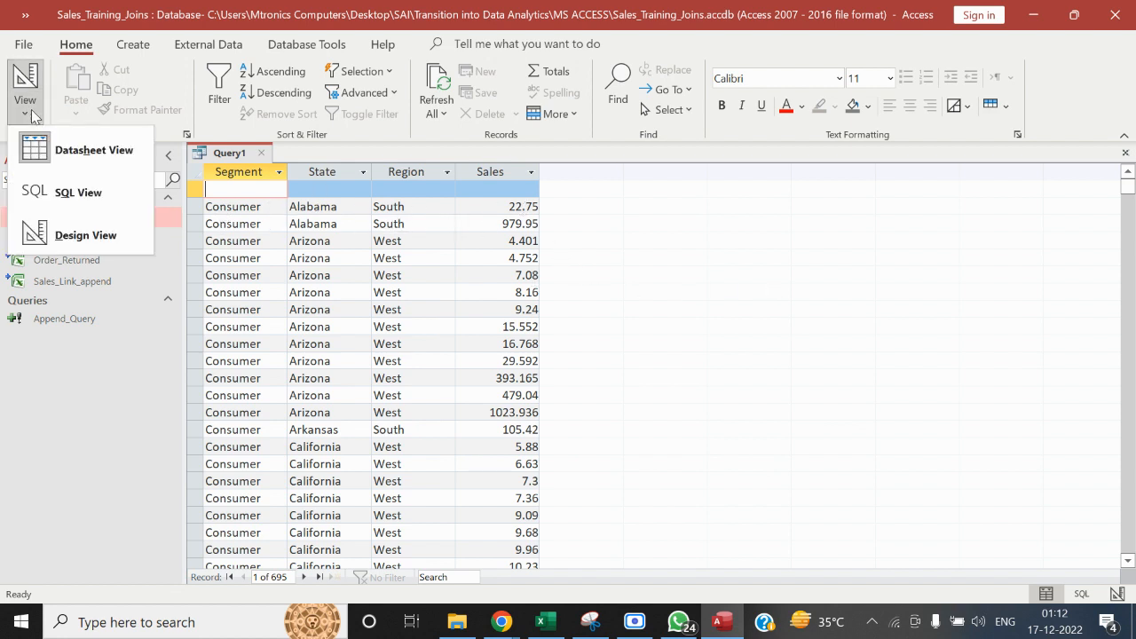
left_click(78, 236)
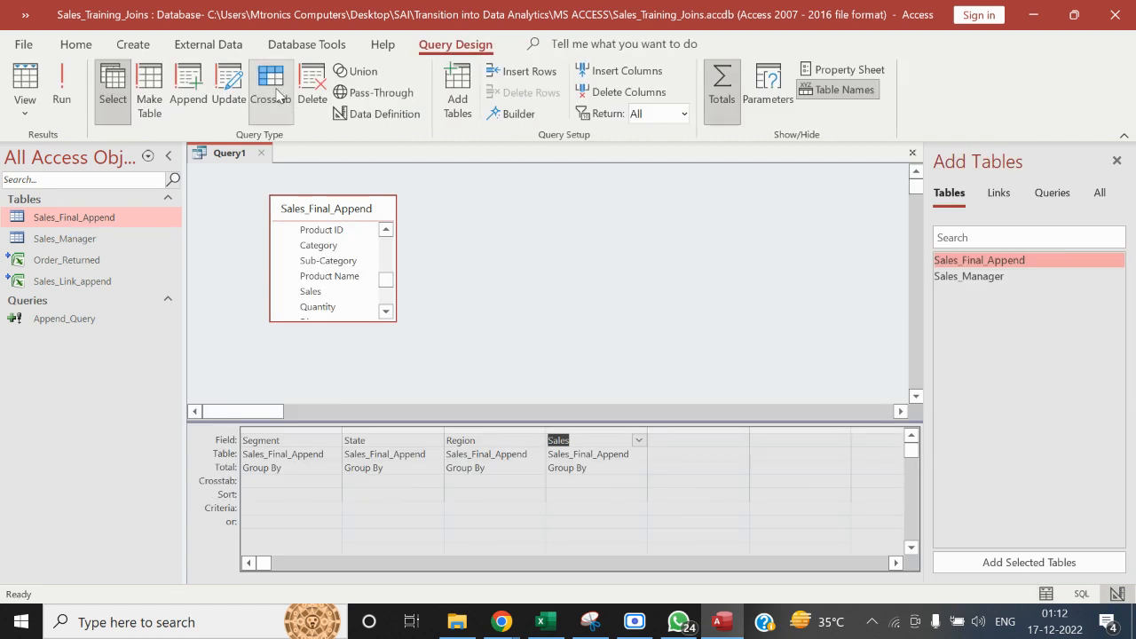
Convert the query to a crosstab query and summarize the Sales field with Sum
left_click(660, 235)
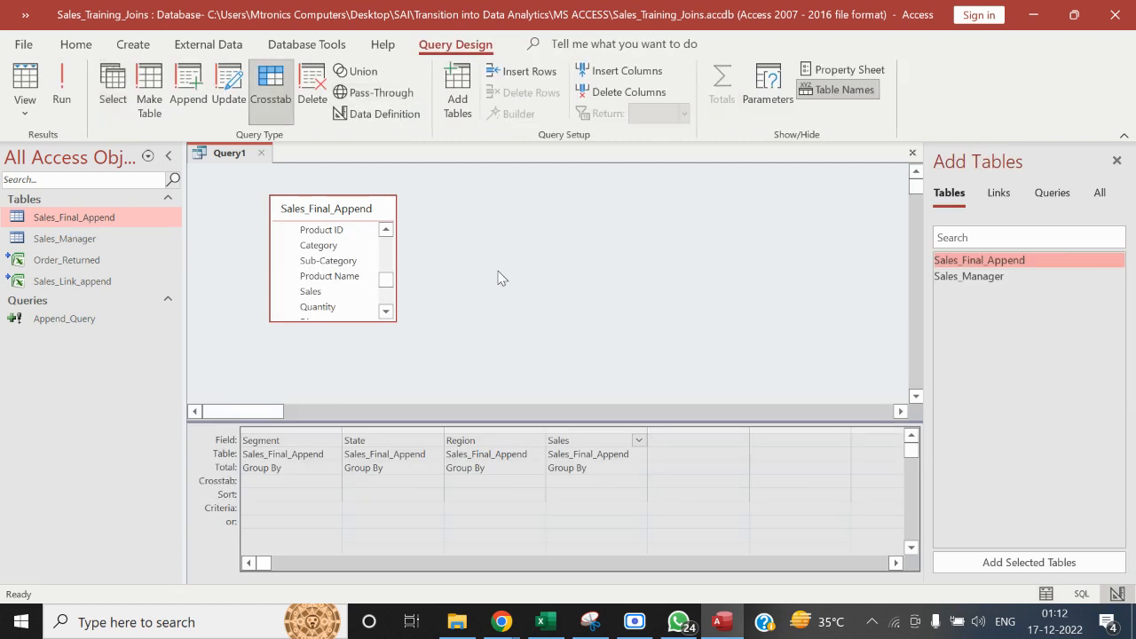
left_click(605, 471)
left_click(639, 468)
left_click(568, 337)
Try to run the crosstab query with Segment, State and Region grouped and Sales summed
left_click(68, 89)
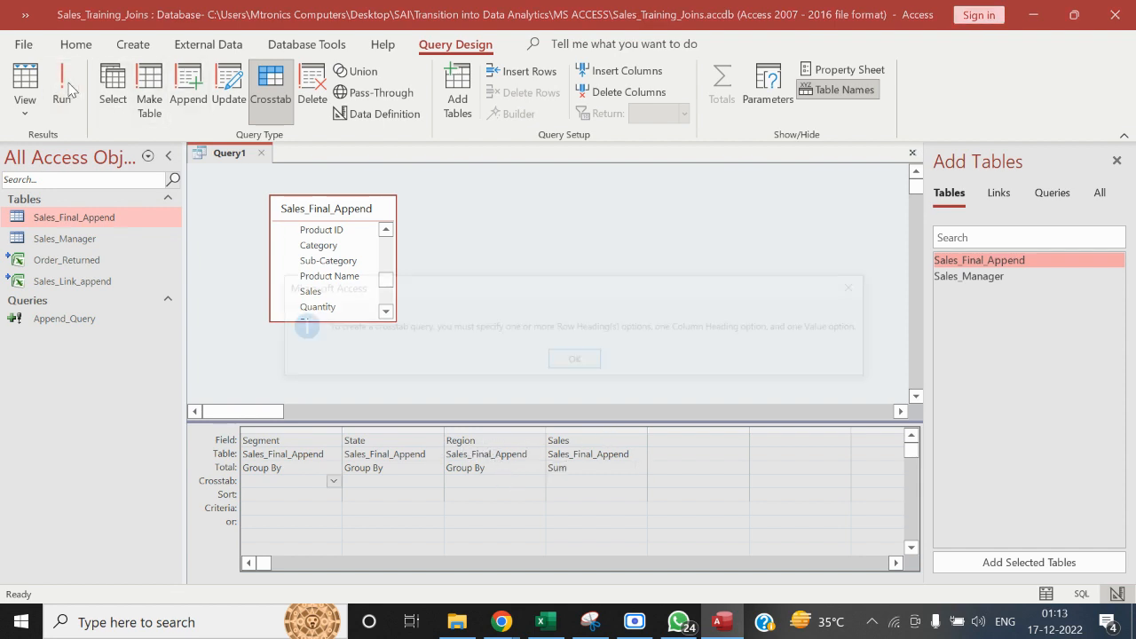
left_click(570, 361)
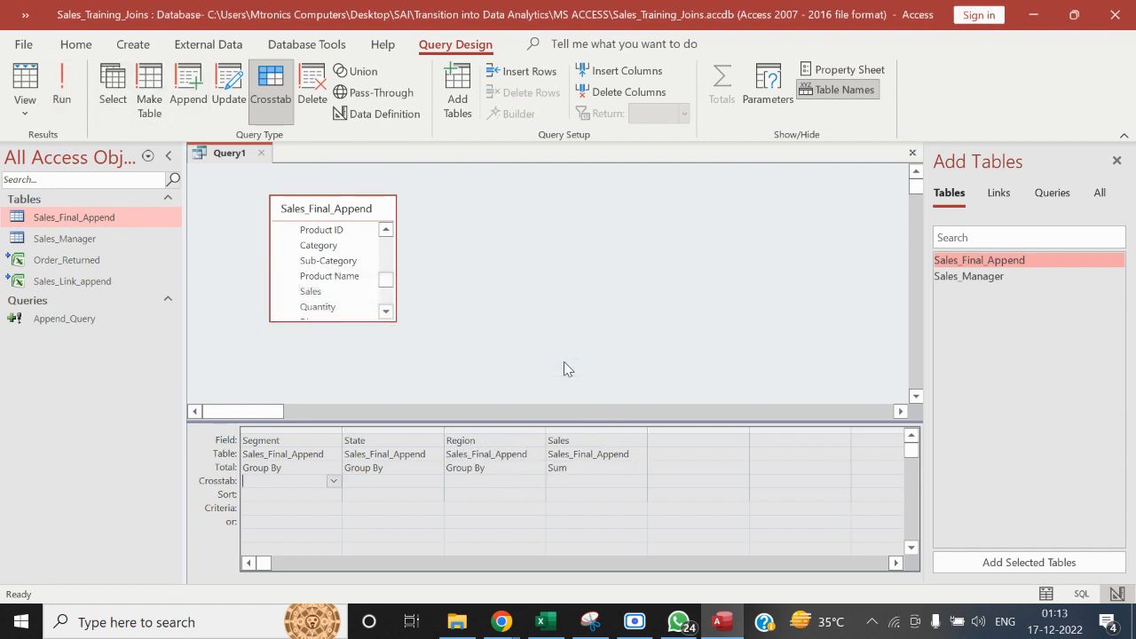
left_click(583, 451)
left_click(62, 85)
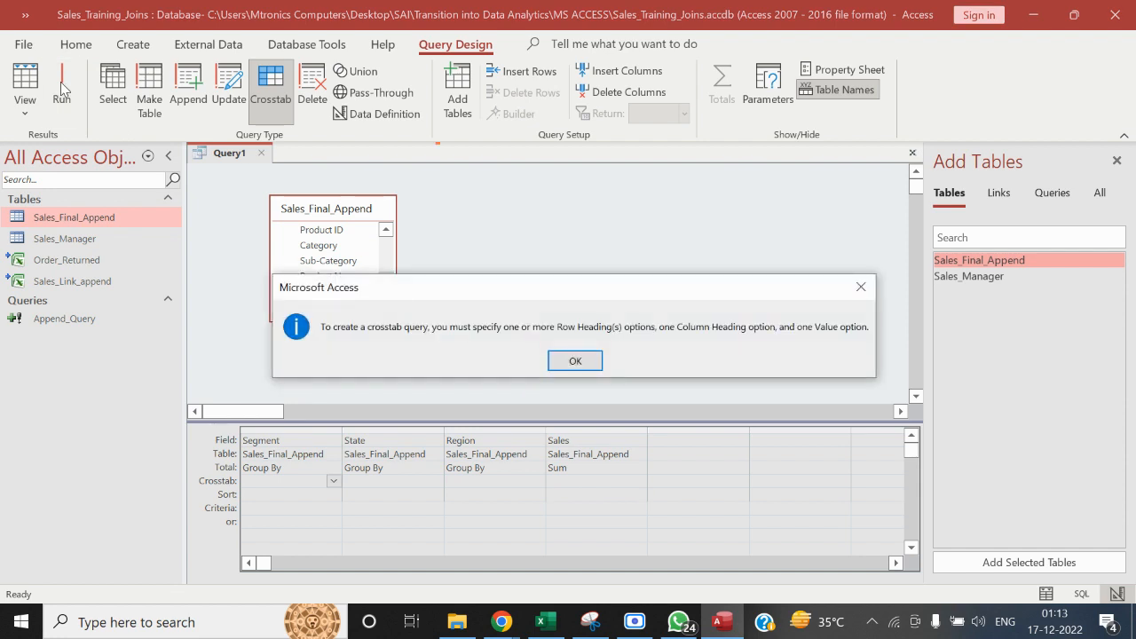
left_click(569, 367)
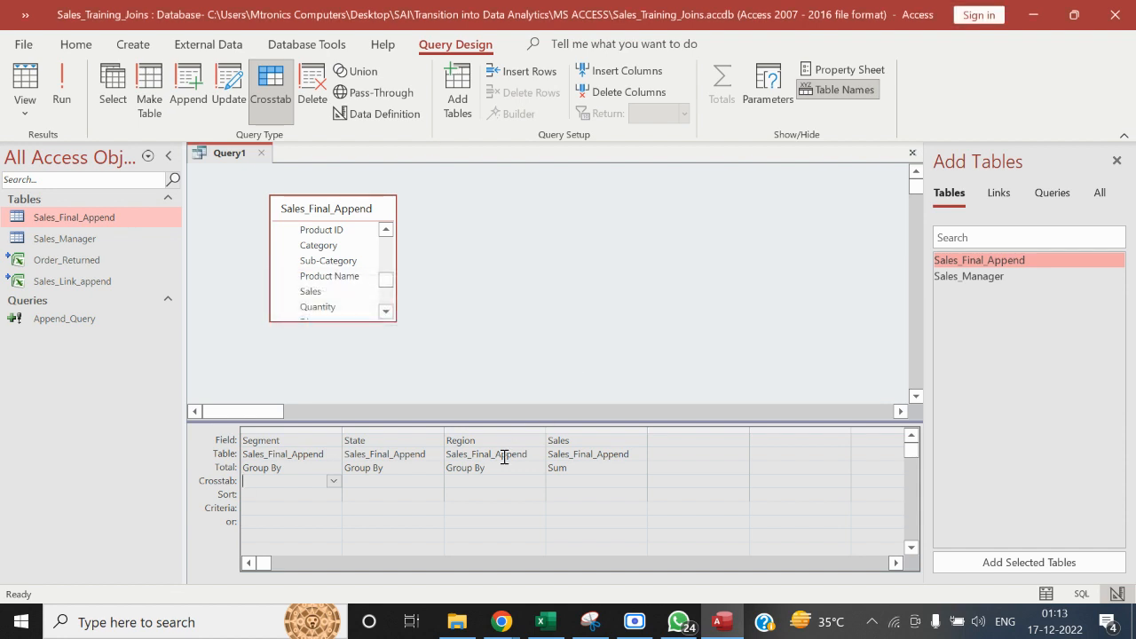
Check the field properties of the Region column, and close the property sheet and the list of tables to add
left_click(485, 480)
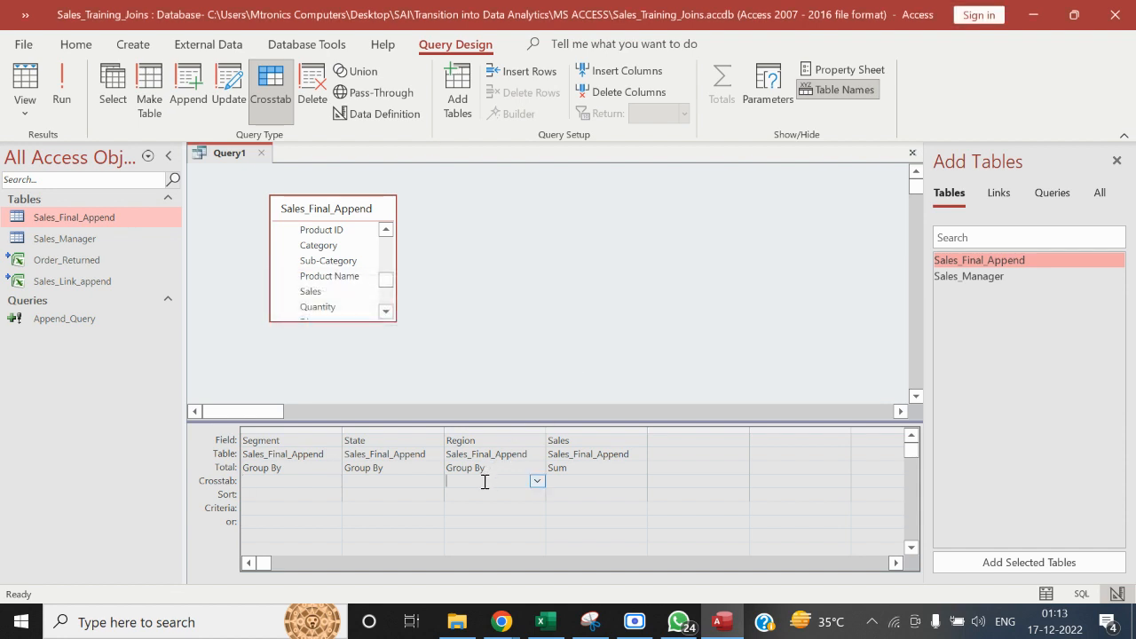
left_click(847, 71)
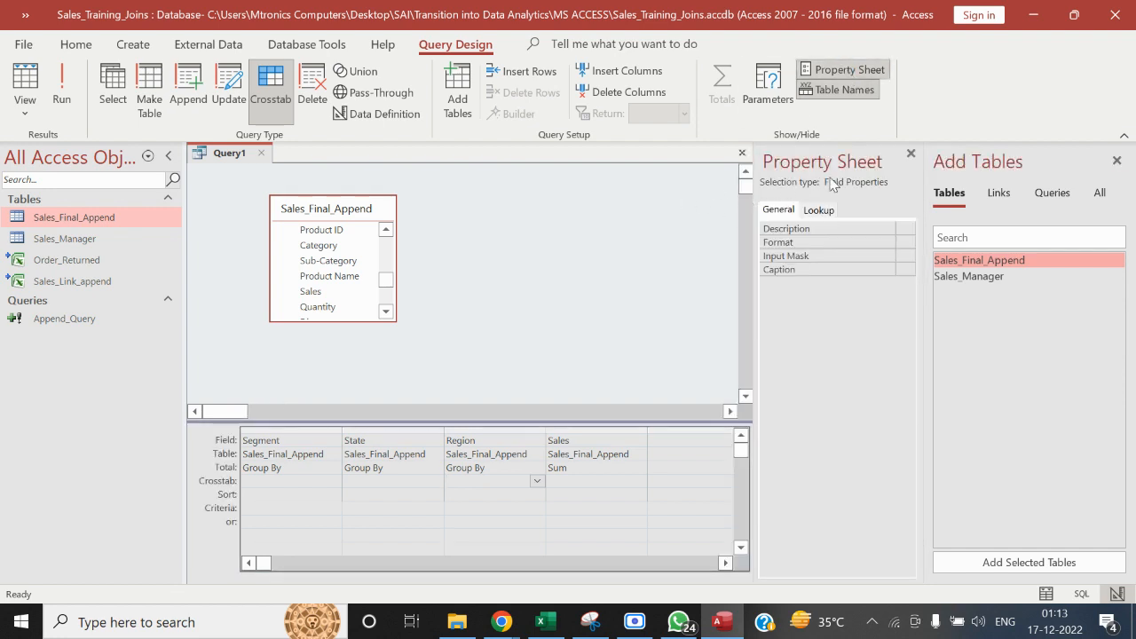
left_click(910, 155)
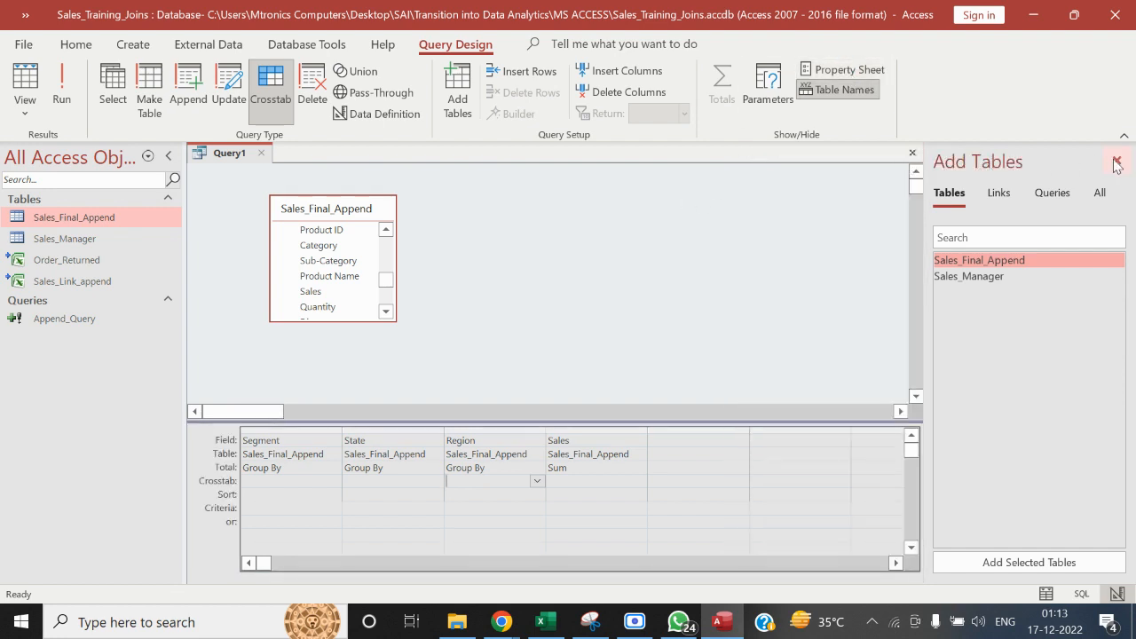
left_click(1116, 162)
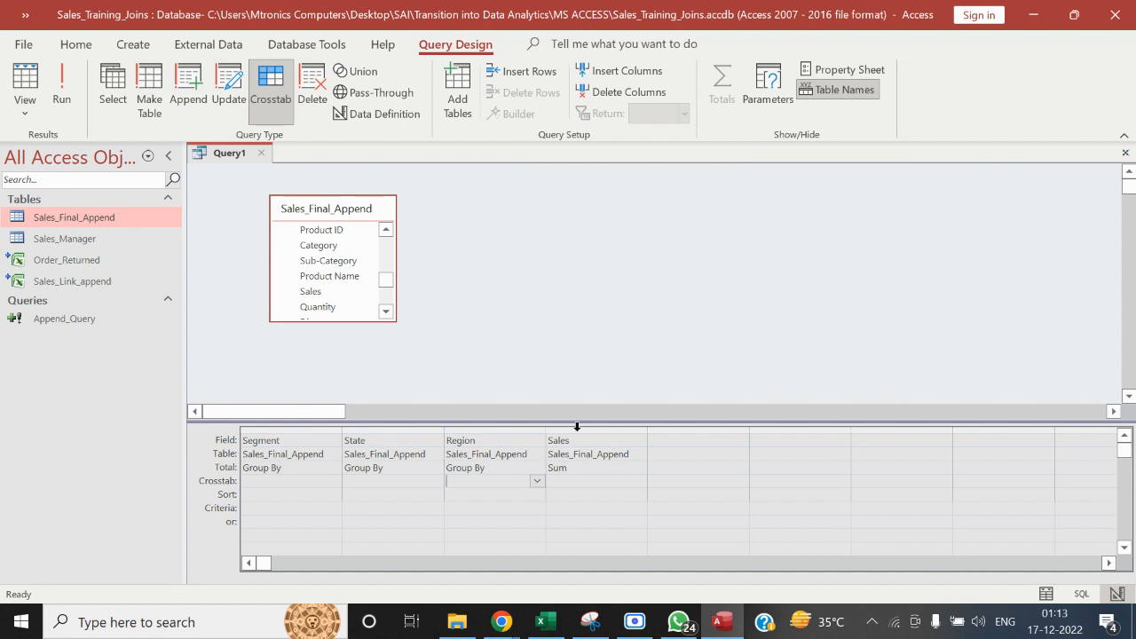
Remove the Region column from the design grid and try to run the crosstab query again
left_click(496, 427)
key("Delete")
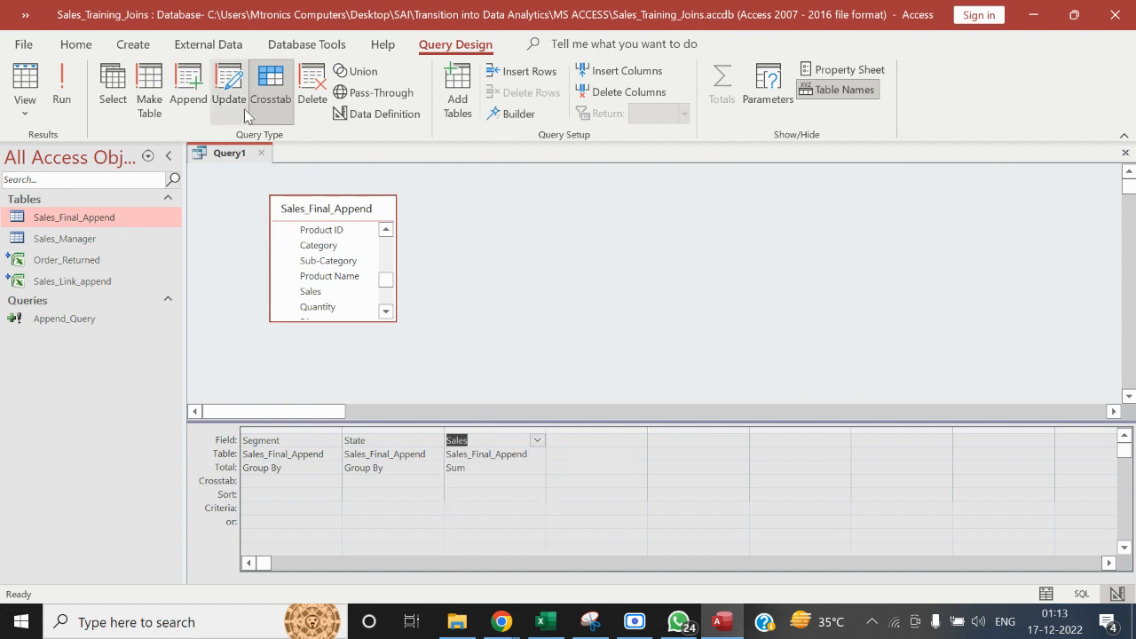
left_click(63, 89)
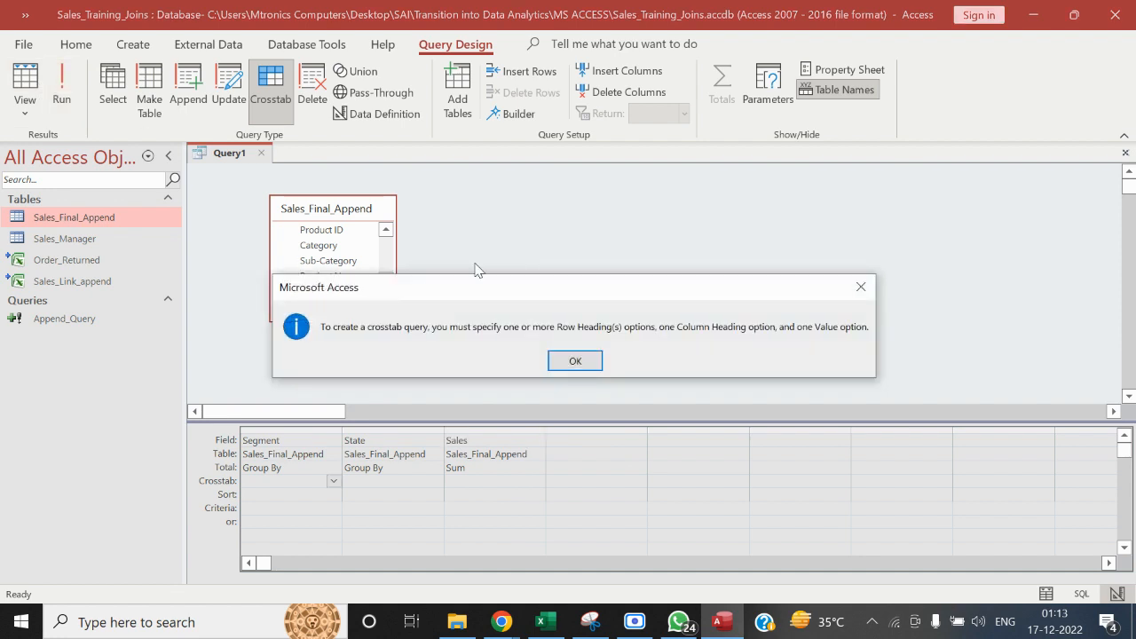
left_click(575, 360)
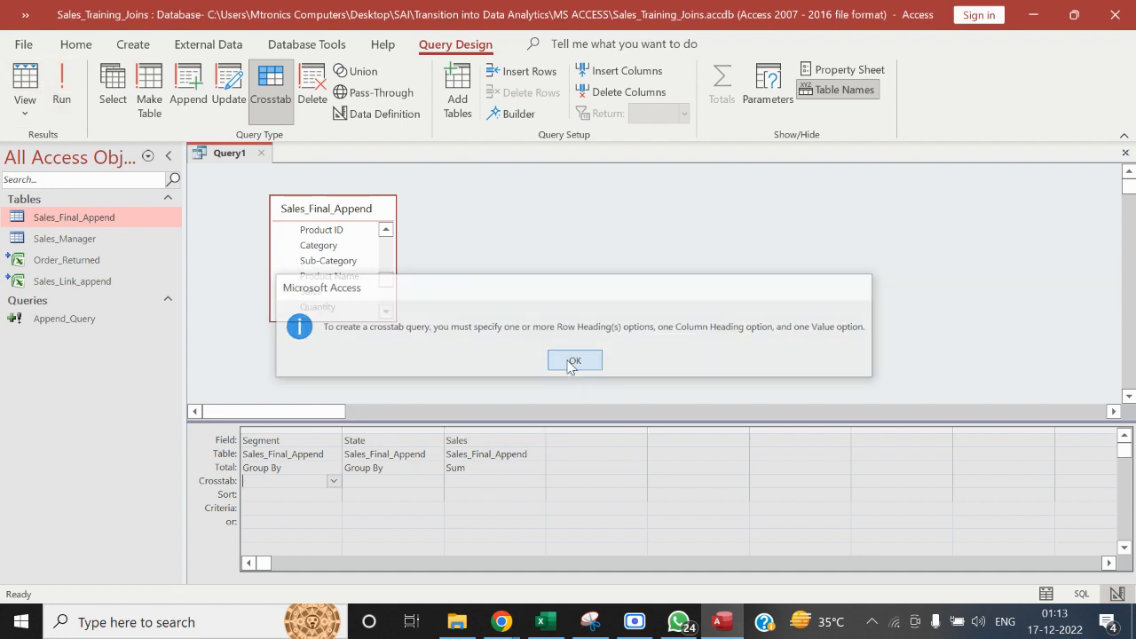
Examine the Crosstab and Total options available for the Sales column in the design grid
left_click(473, 432)
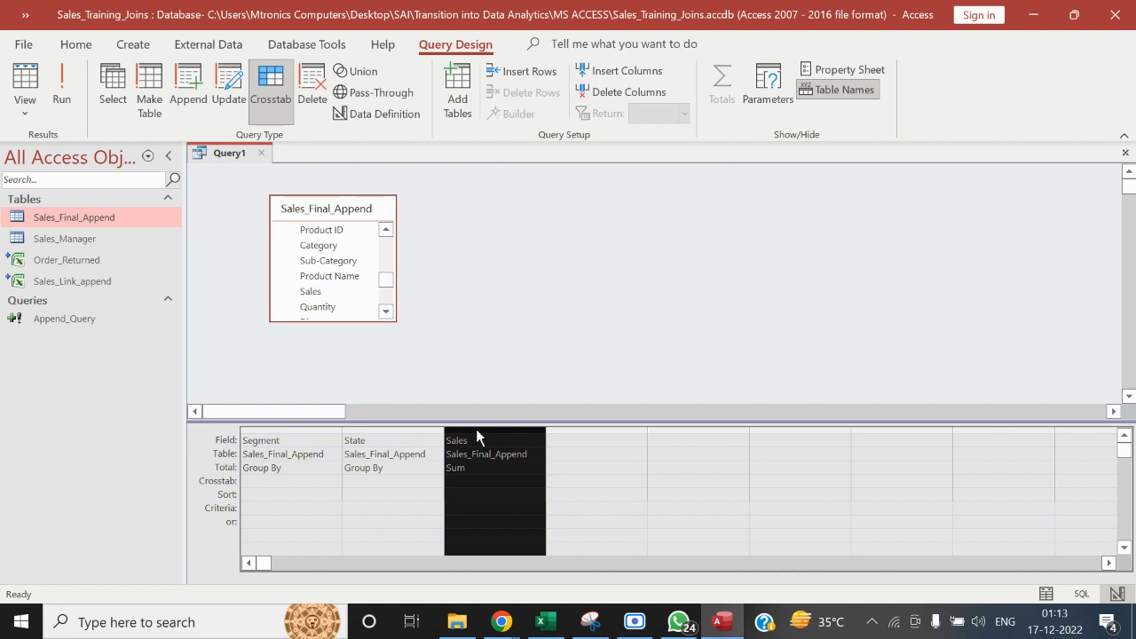
left_click(295, 560)
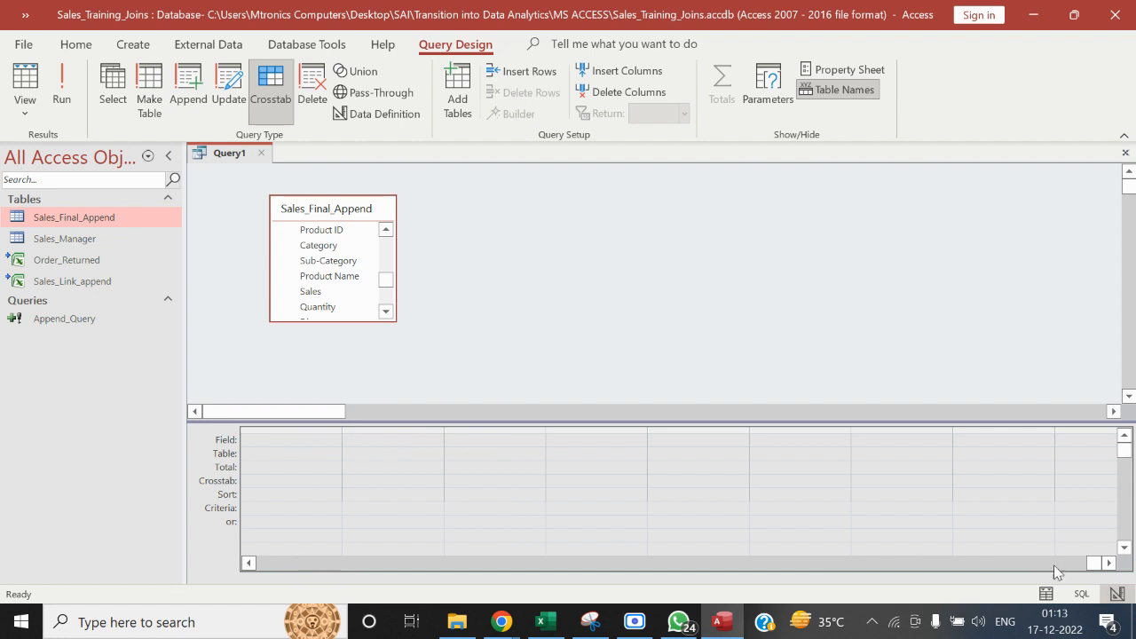
left_click_drag(1095, 563, 210, 561)
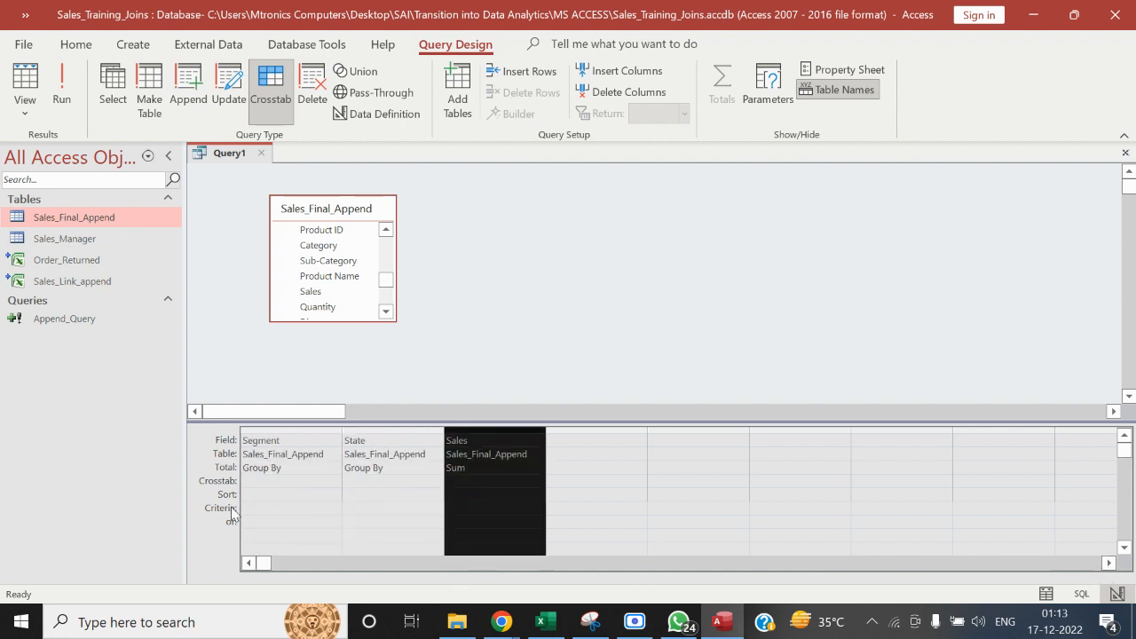
left_click(246, 468)
left_click(531, 480)
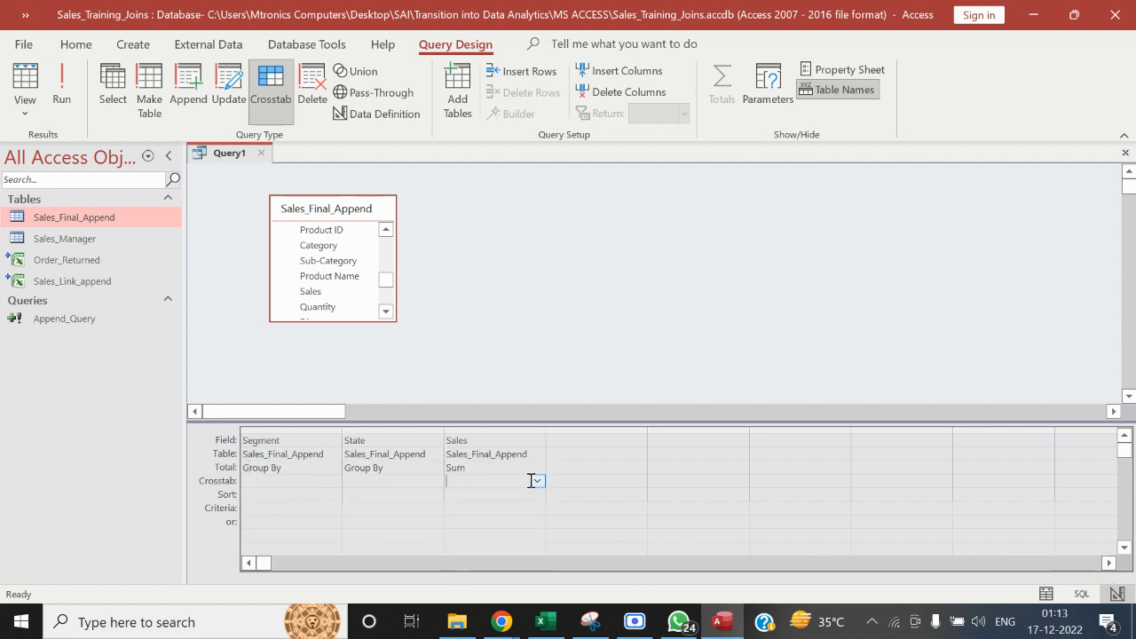
left_click(537, 481)
left_click(536, 481)
left_click(475, 466)
left_click(537, 466)
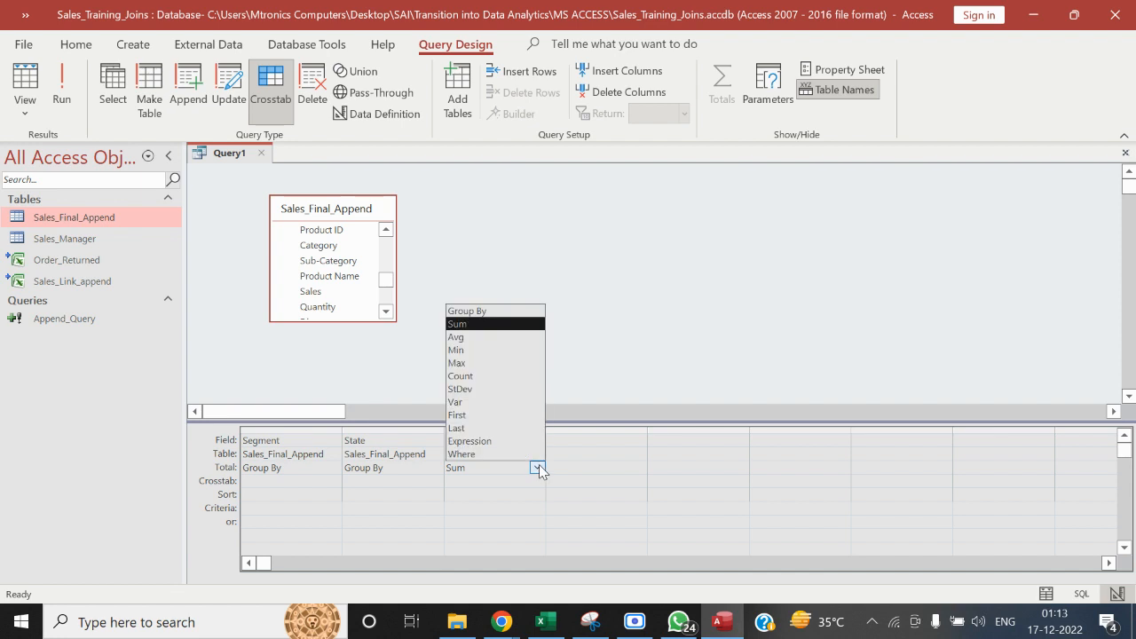
left_click(657, 383)
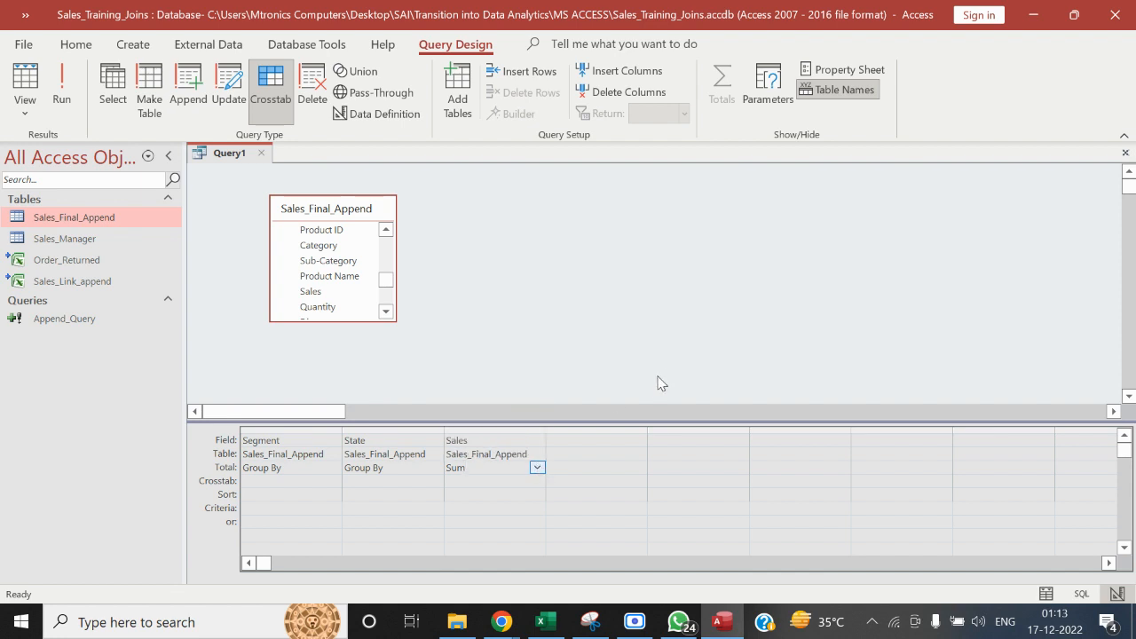
Close the query without saving and start a new crosstab query design based on the Sales_Final_Append table
left_click(260, 152)
left_click(573, 362)
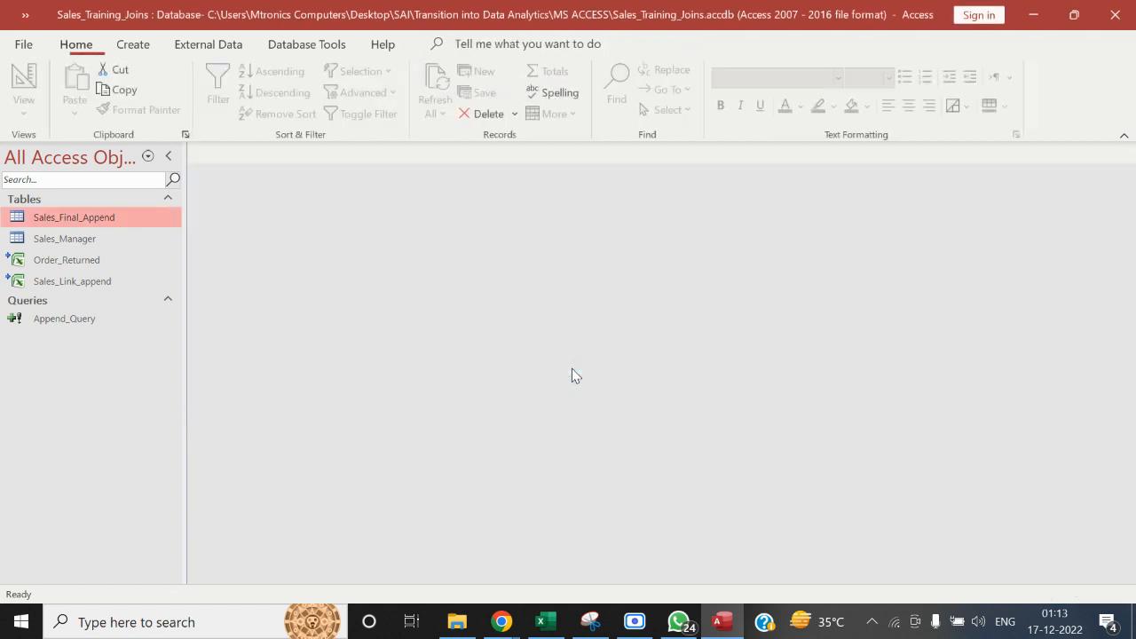
left_click(135, 45)
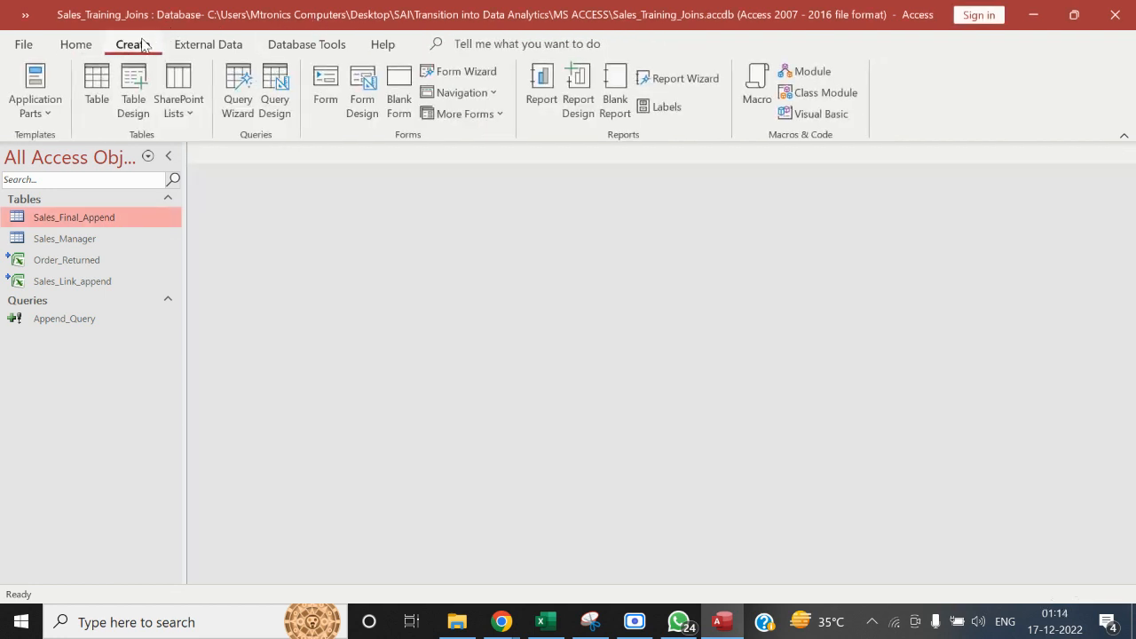
left_click(280, 109)
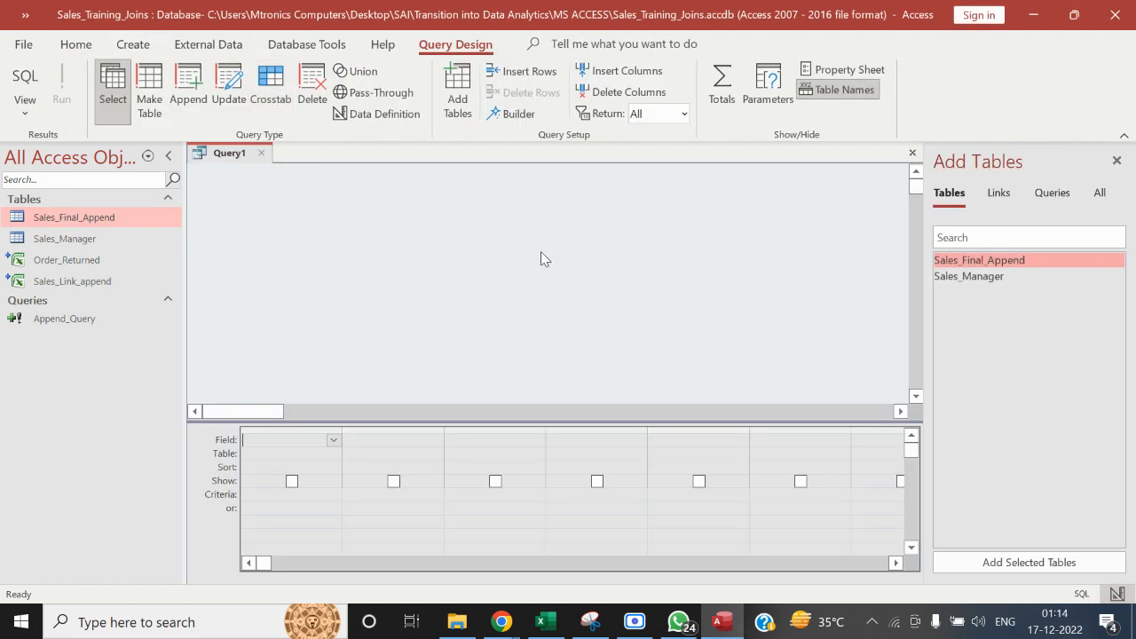
left_click_drag(83, 220, 339, 232)
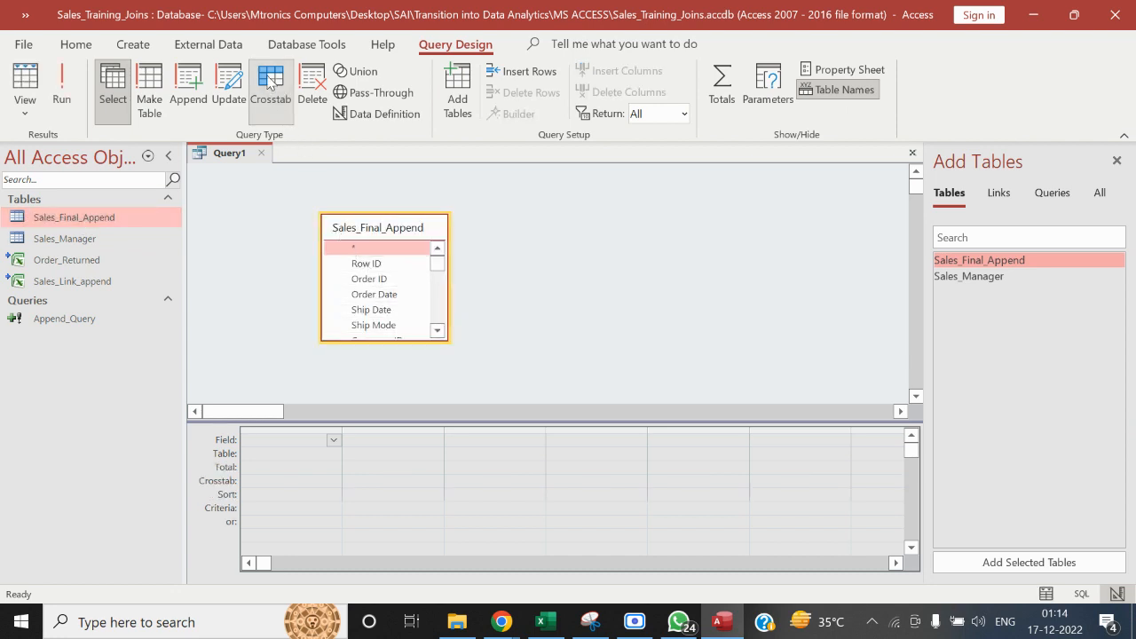
left_click(271, 86)
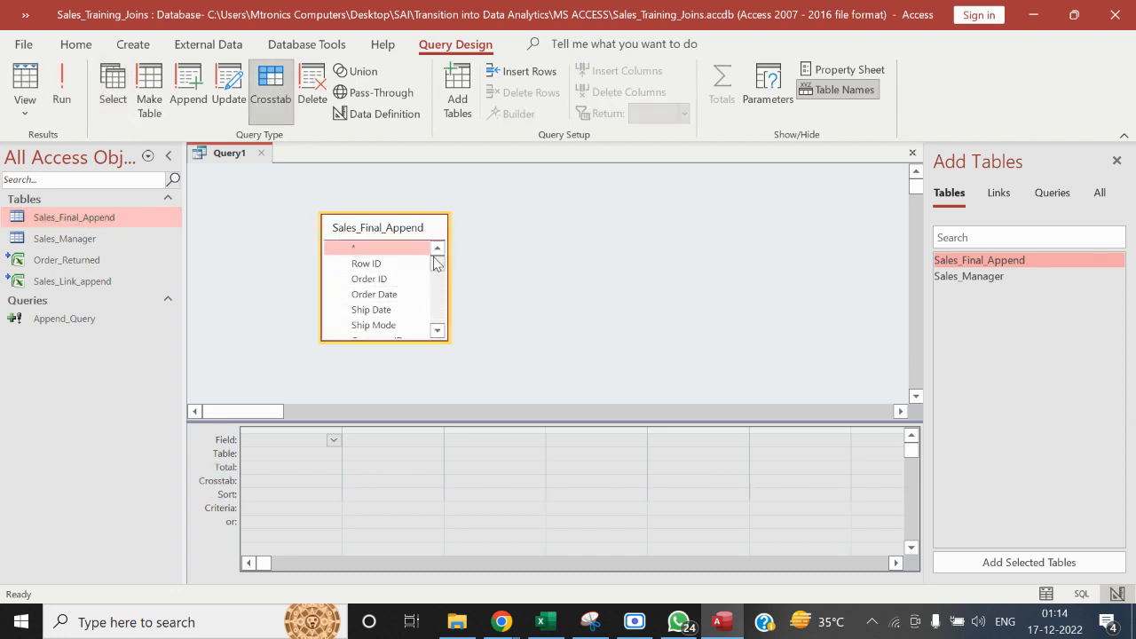
Add the Segment and Sales fields of Sales_Final_Append to the crosstab query's design grid
left_click(439, 333)
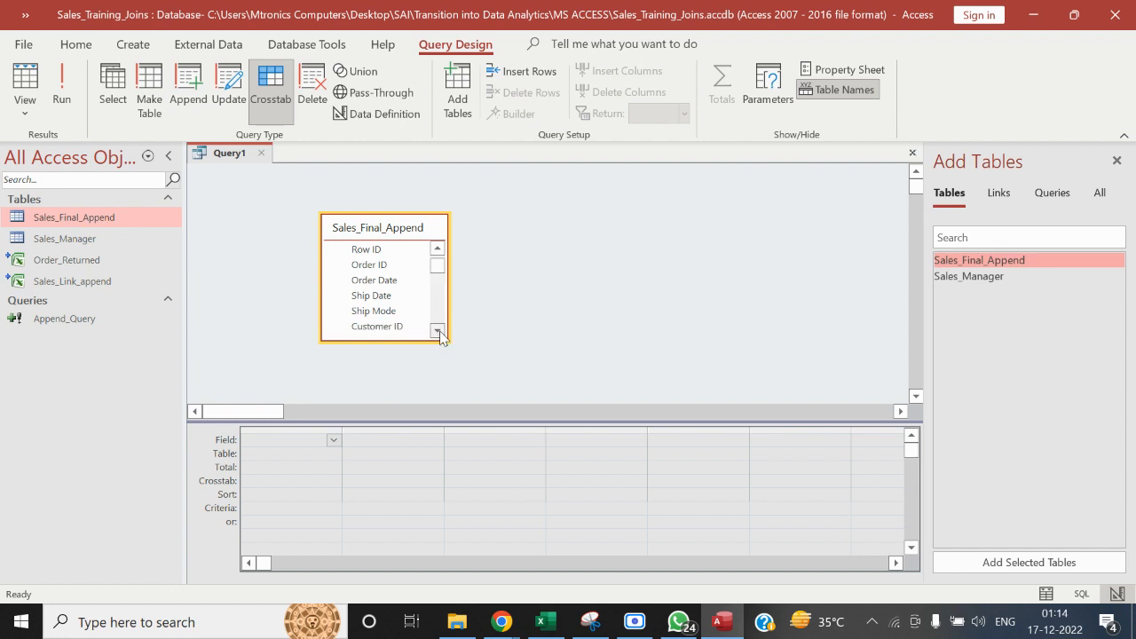
left_click(439, 332)
left_click(439, 332)
left_click(439, 333)
double_click(414, 316)
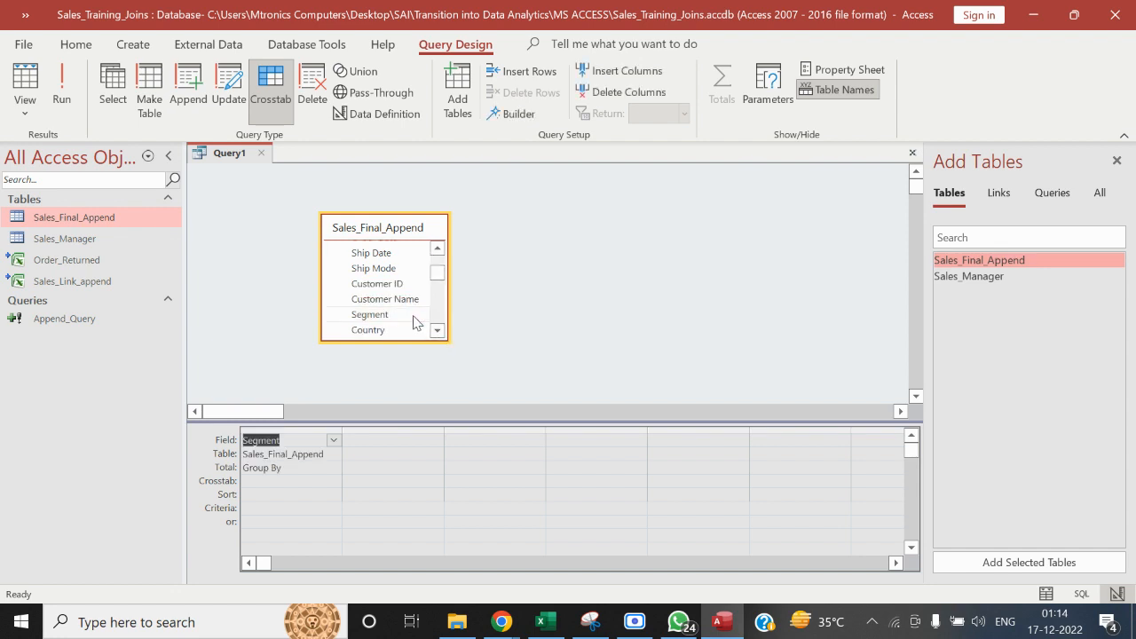
left_click(437, 331)
left_click(437, 332)
left_click(436, 331)
left_click(437, 332)
left_click(437, 332)
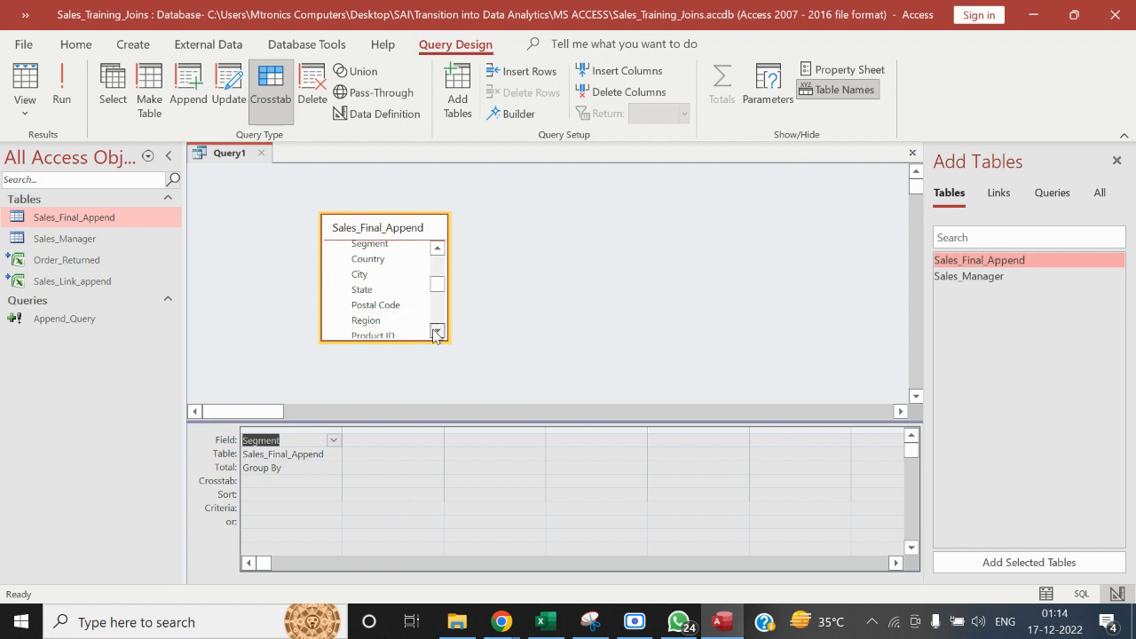
left_click(437, 332)
left_click(437, 332)
left_click(436, 332)
left_click(436, 332)
left_click(436, 332)
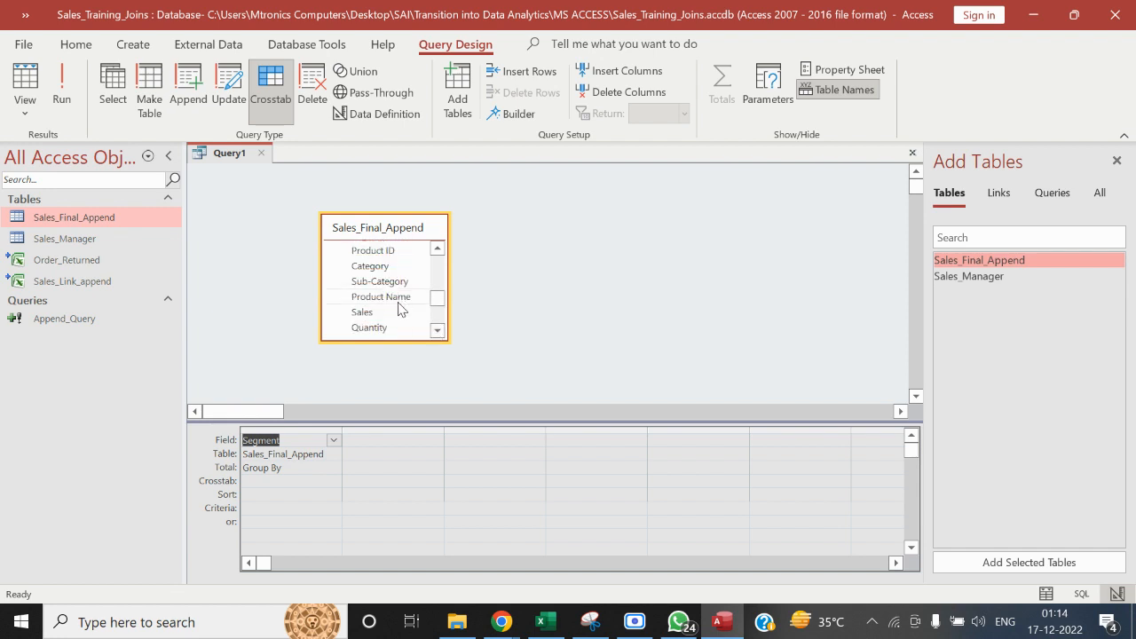
double_click(398, 312)
Set the Sales column's Total to Sum and try to run the query without any Crosstab roles assigned
left_click(426, 467)
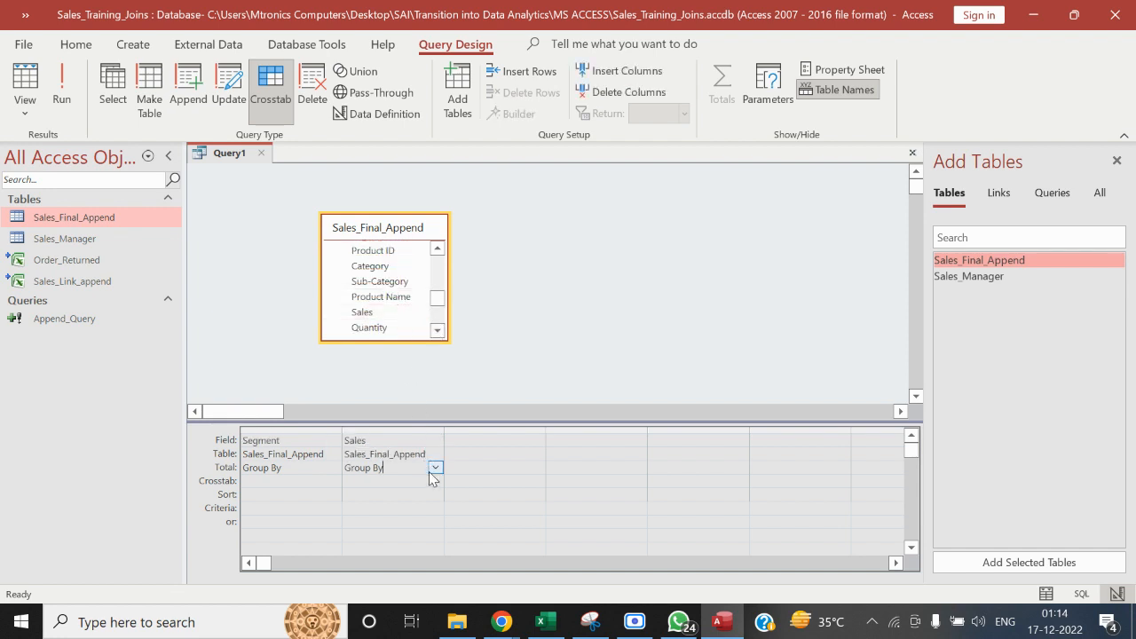
left_click(435, 468)
left_click(390, 324)
left_click(64, 89)
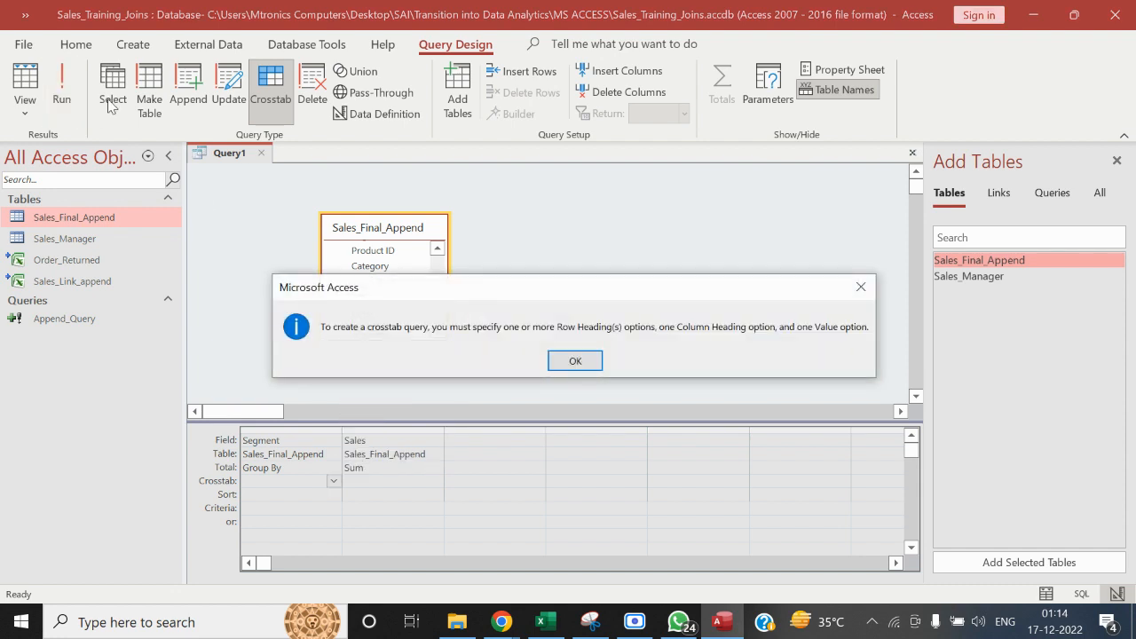
left_click(573, 362)
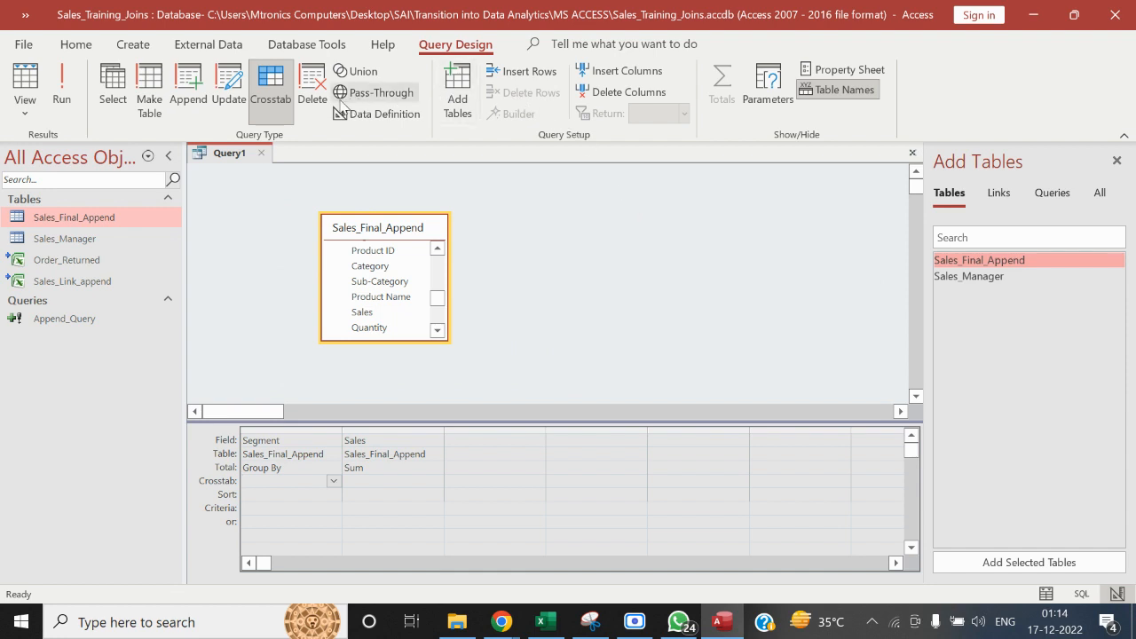
Set the Segment column's Crosstab role to Column Heading and try to run the query
left_click(335, 483)
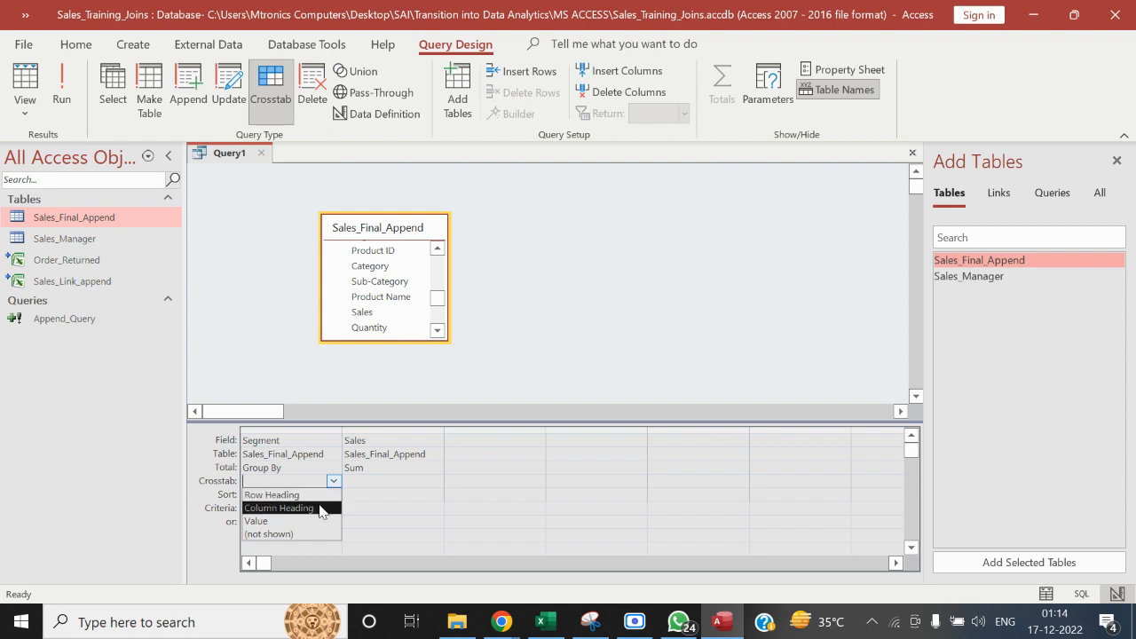
left_click(319, 508)
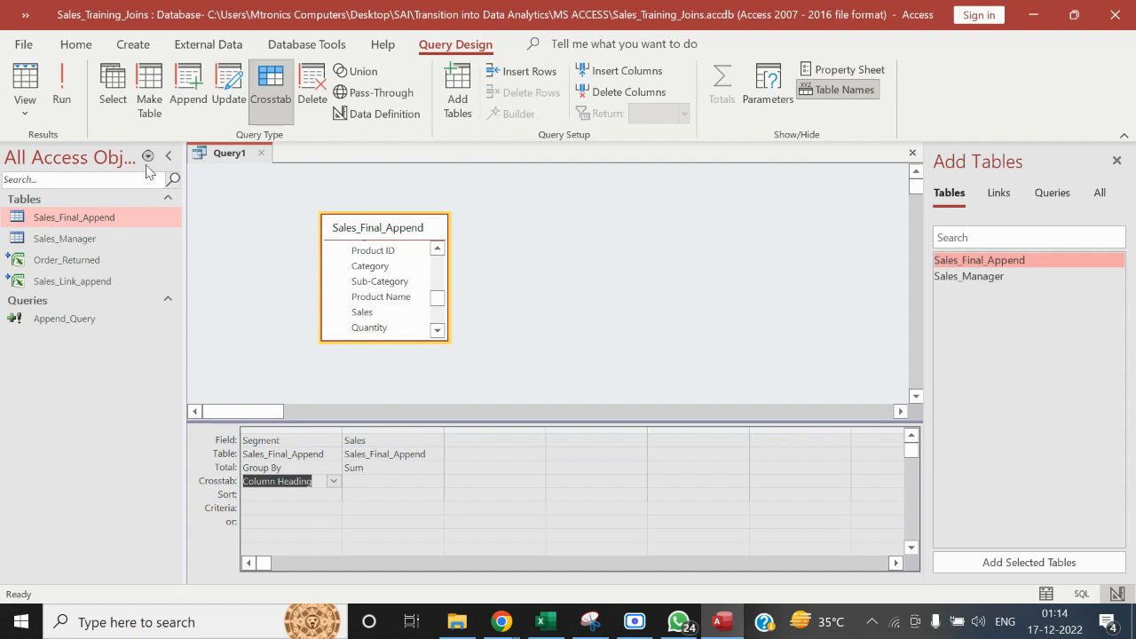
left_click(60, 114)
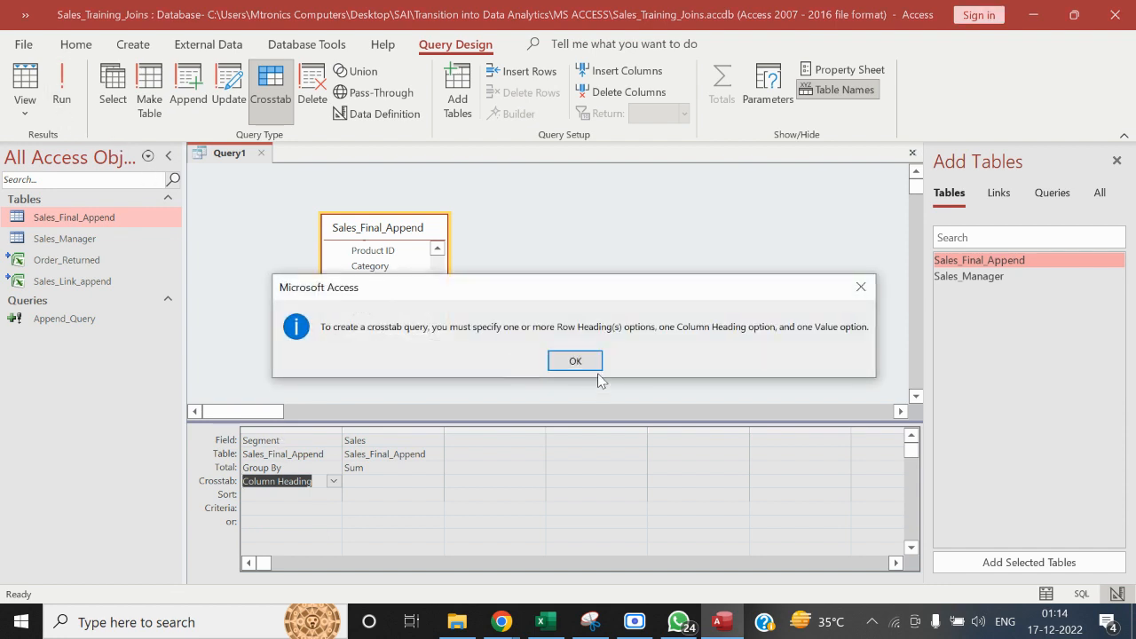
left_click(560, 362)
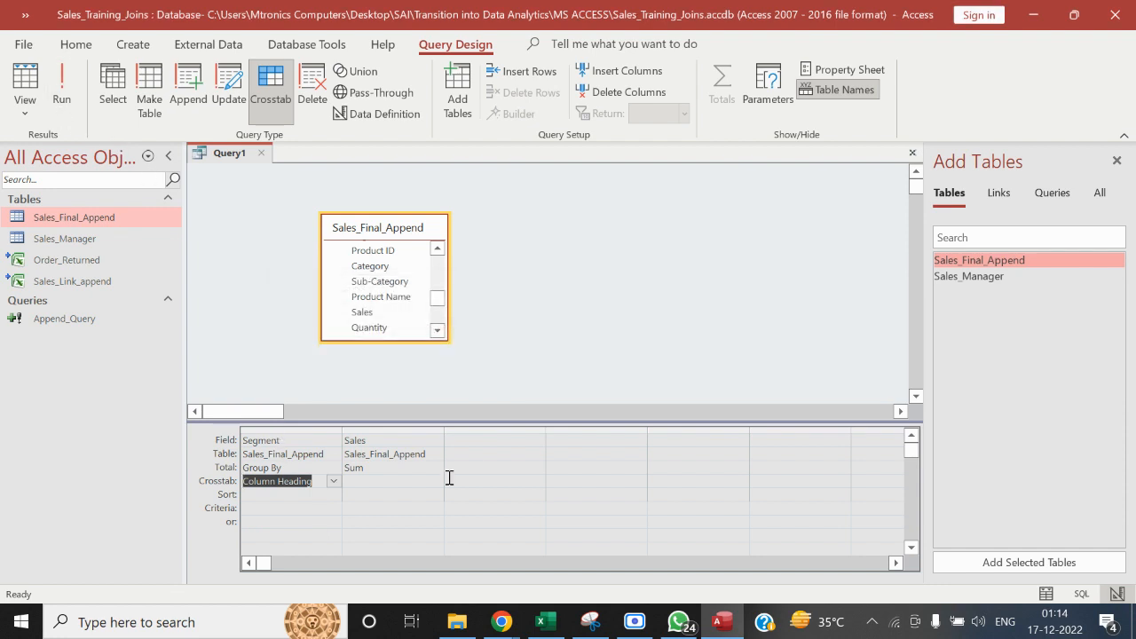
Set the Sales column's Crosstab role to Value and try to run the query again
left_click(435, 481)
left_click(408, 521)
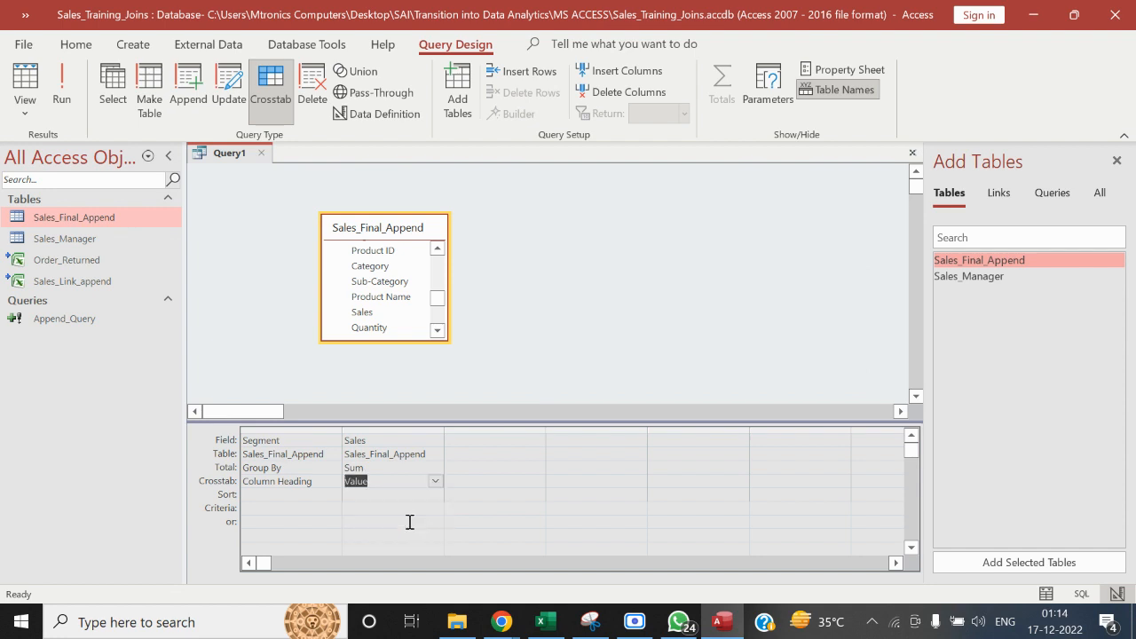
left_click(75, 45)
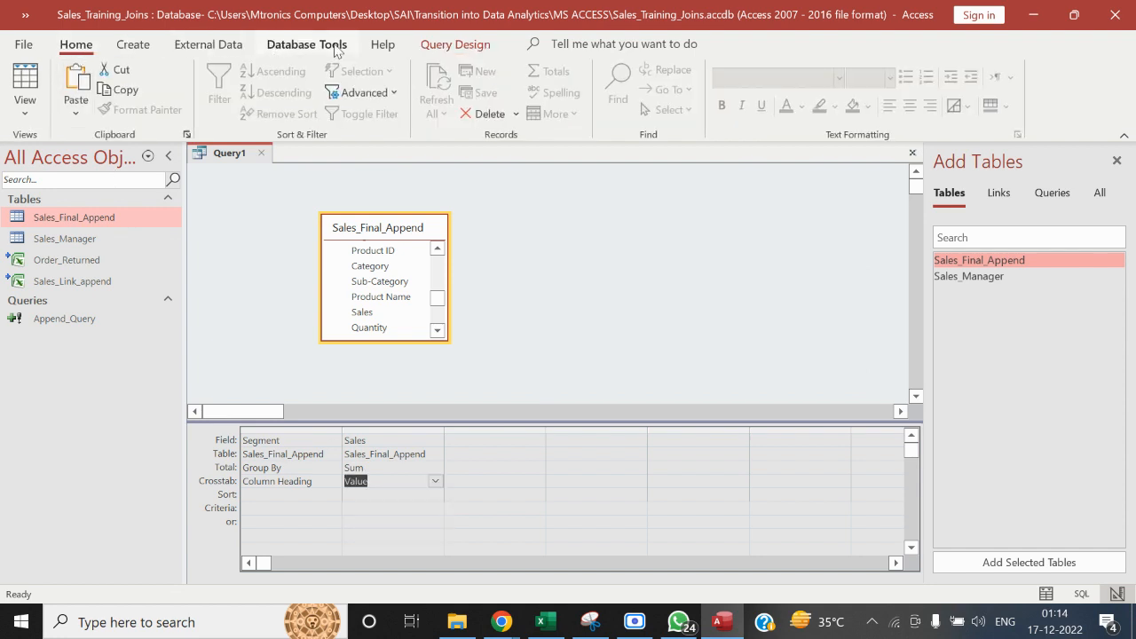
left_click(447, 49)
left_click(77, 77)
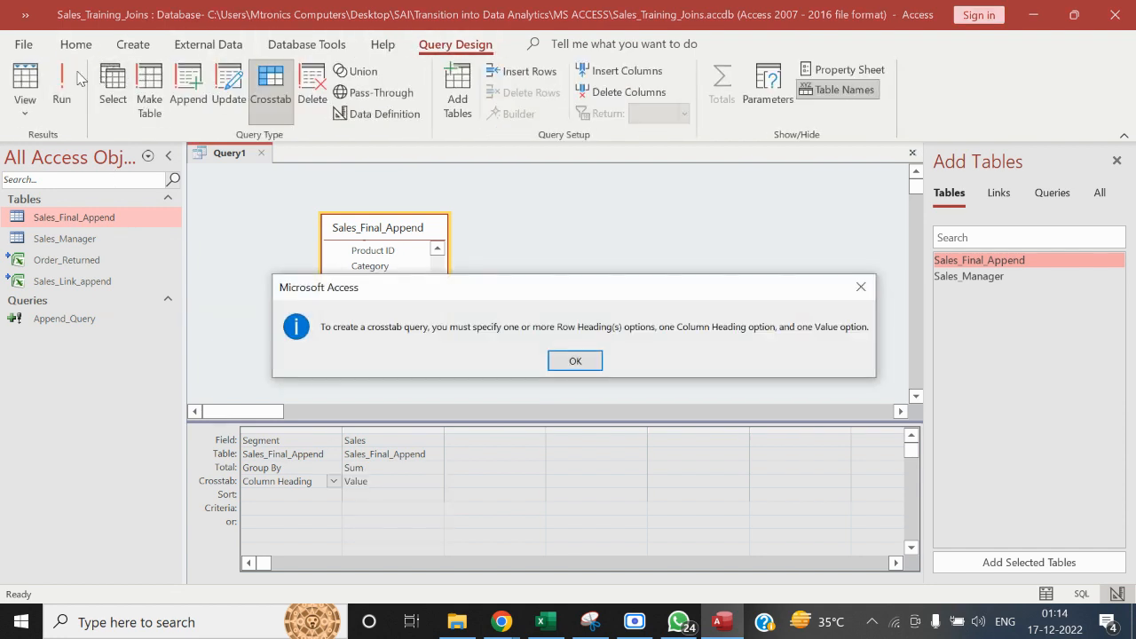
left_click(575, 360)
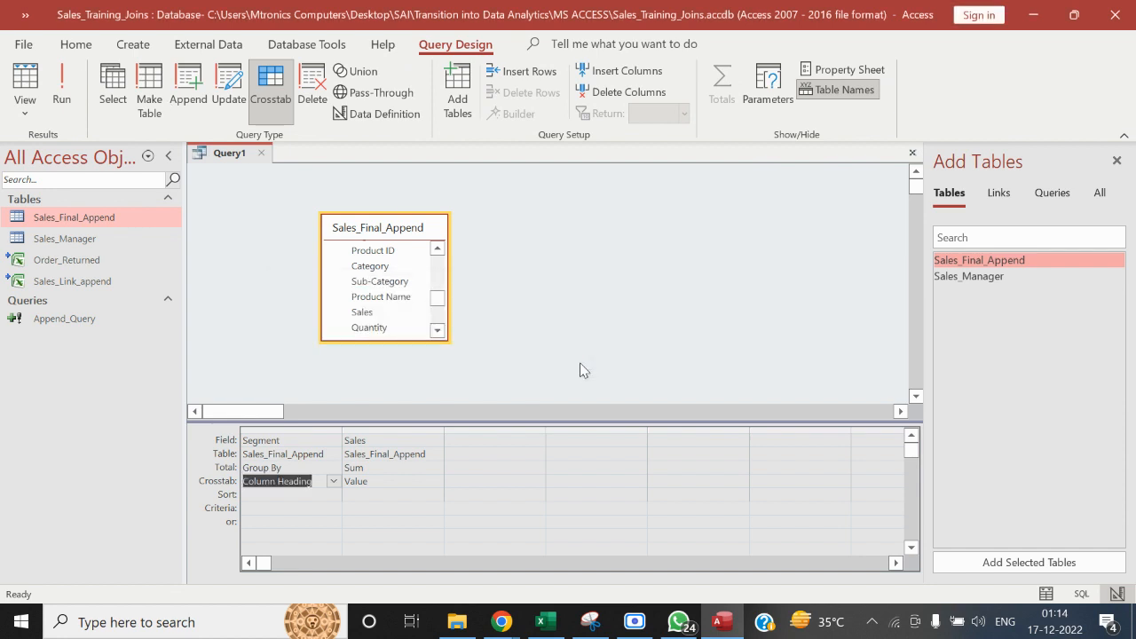
Change the Segment column's Crosstab role to Row Heading and try to run the query
left_click(333, 483)
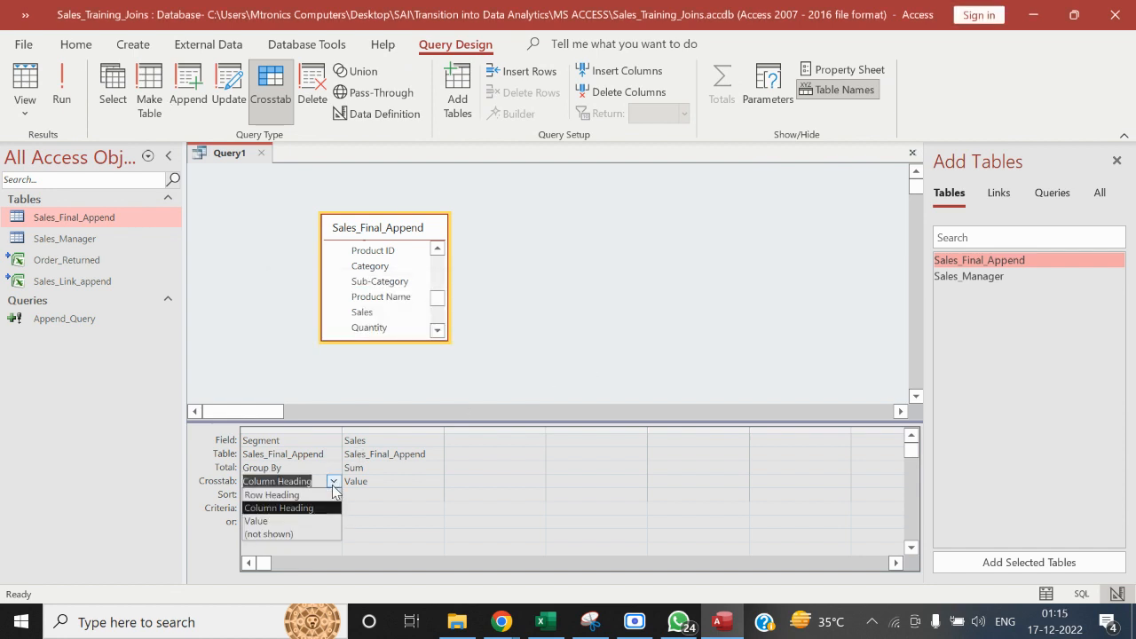
left_click(324, 495)
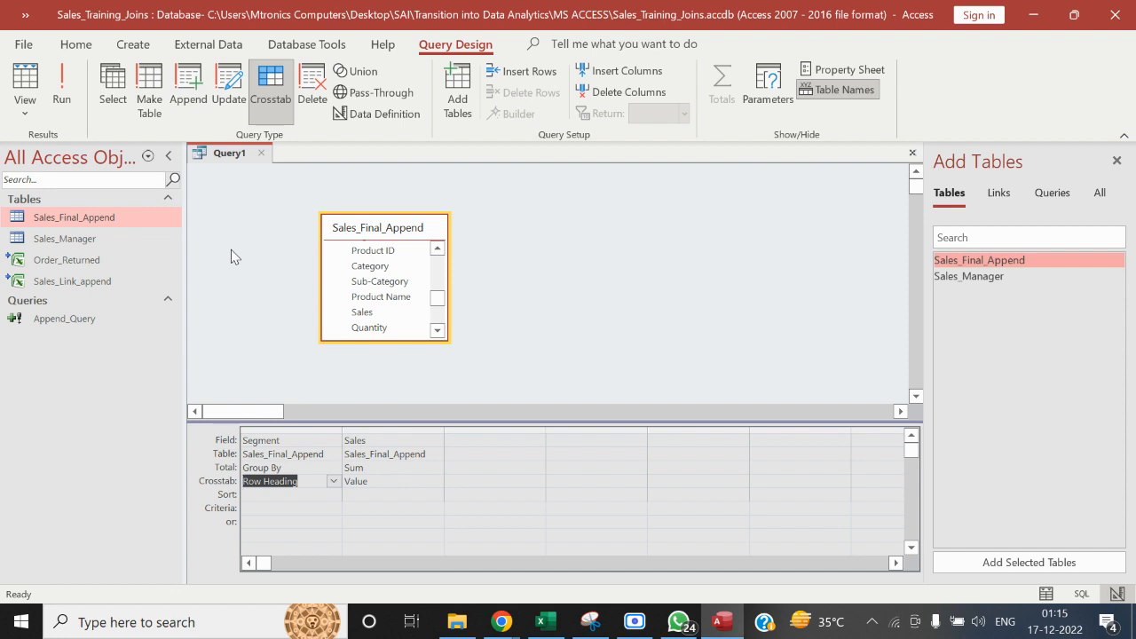
left_click(69, 89)
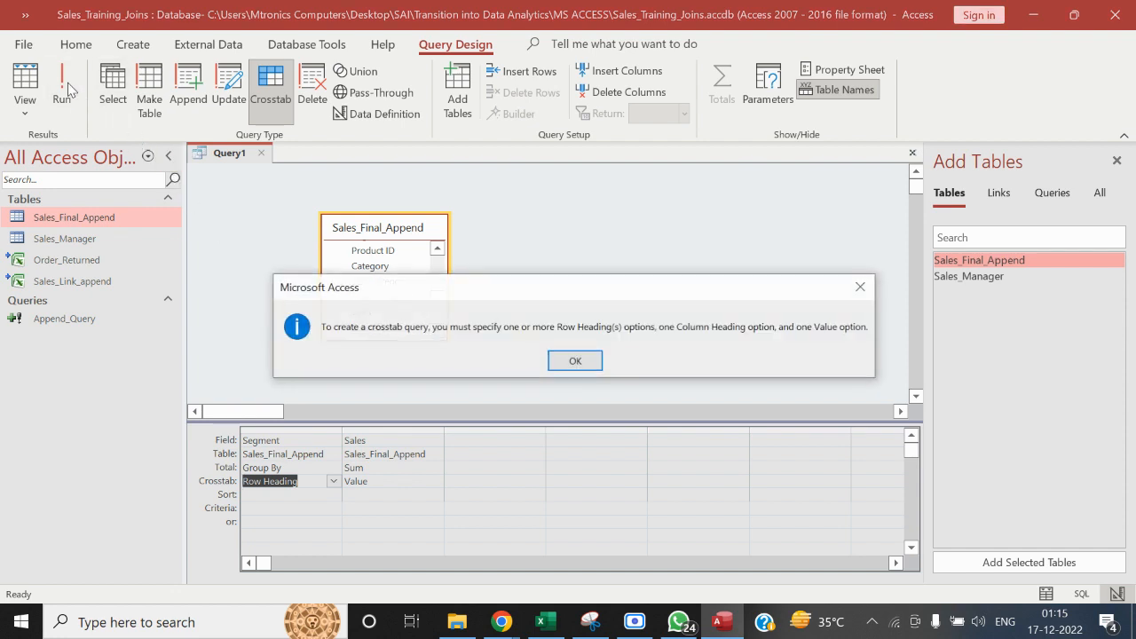
left_click(574, 361)
Change the Sales column's Total to Group By and try to run the crosstab query
left_click(462, 494)
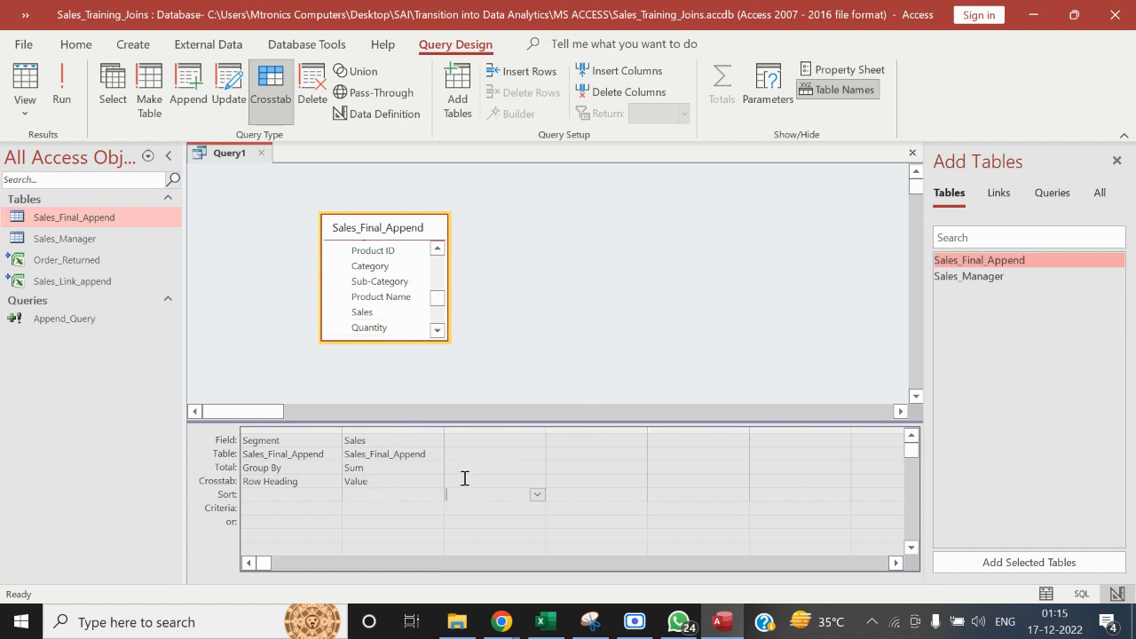
left_click(438, 483)
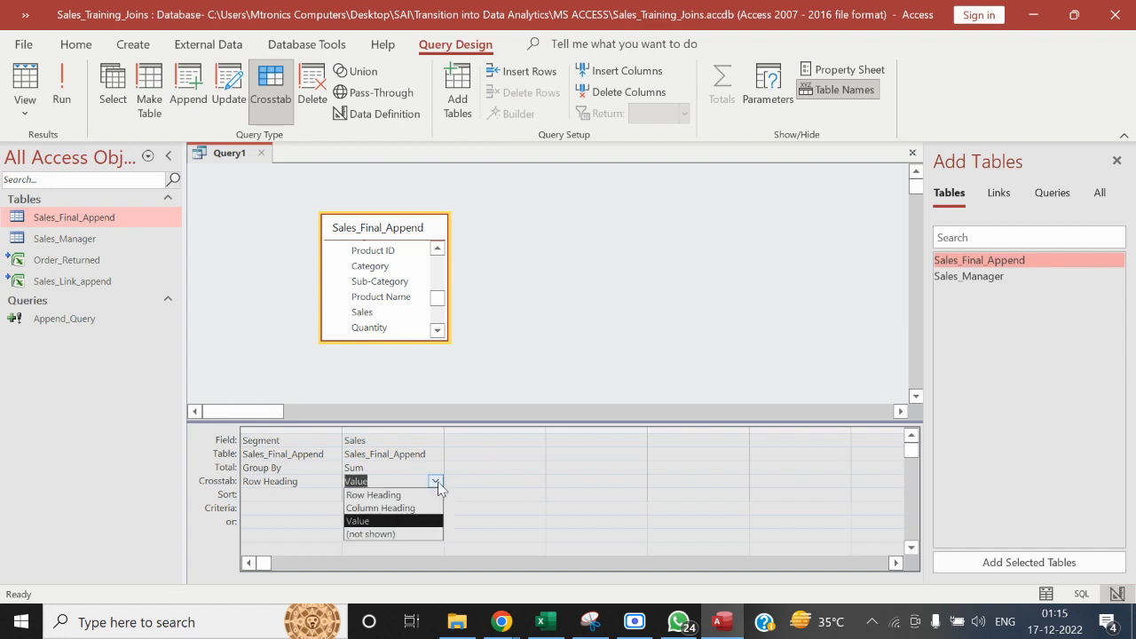
left_click(433, 467)
left_click(434, 468)
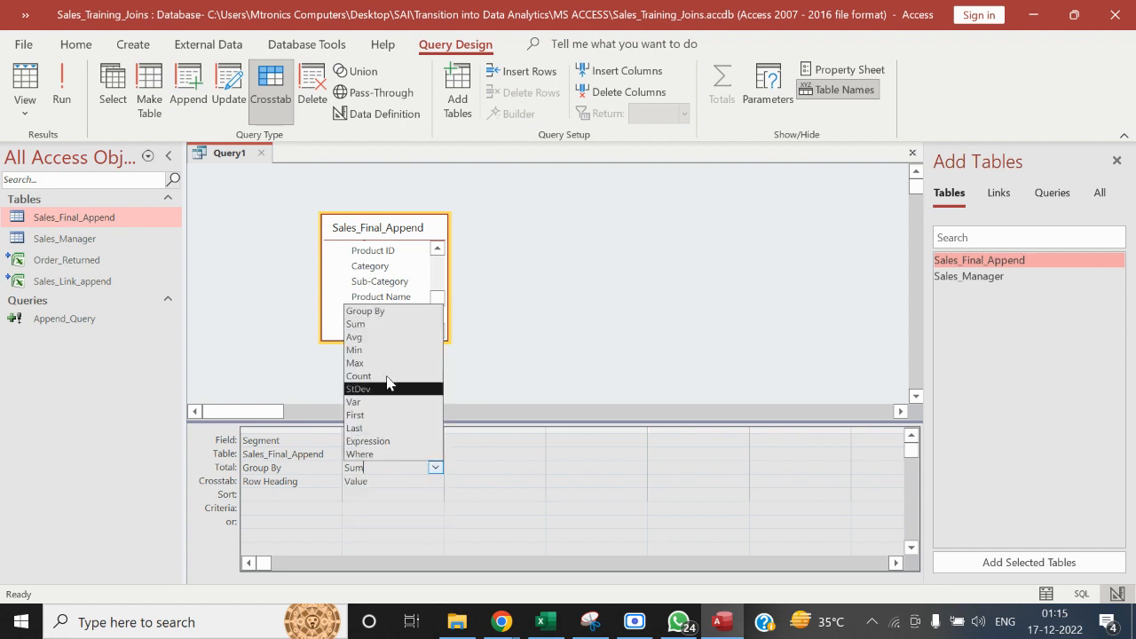
left_click(371, 311)
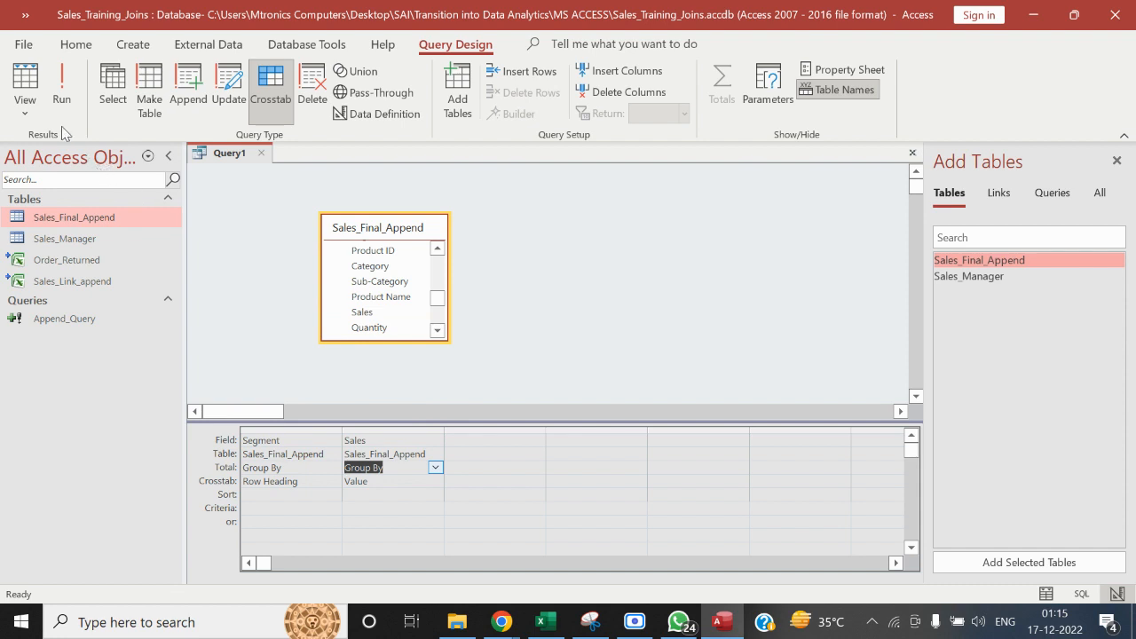
left_click(60, 98)
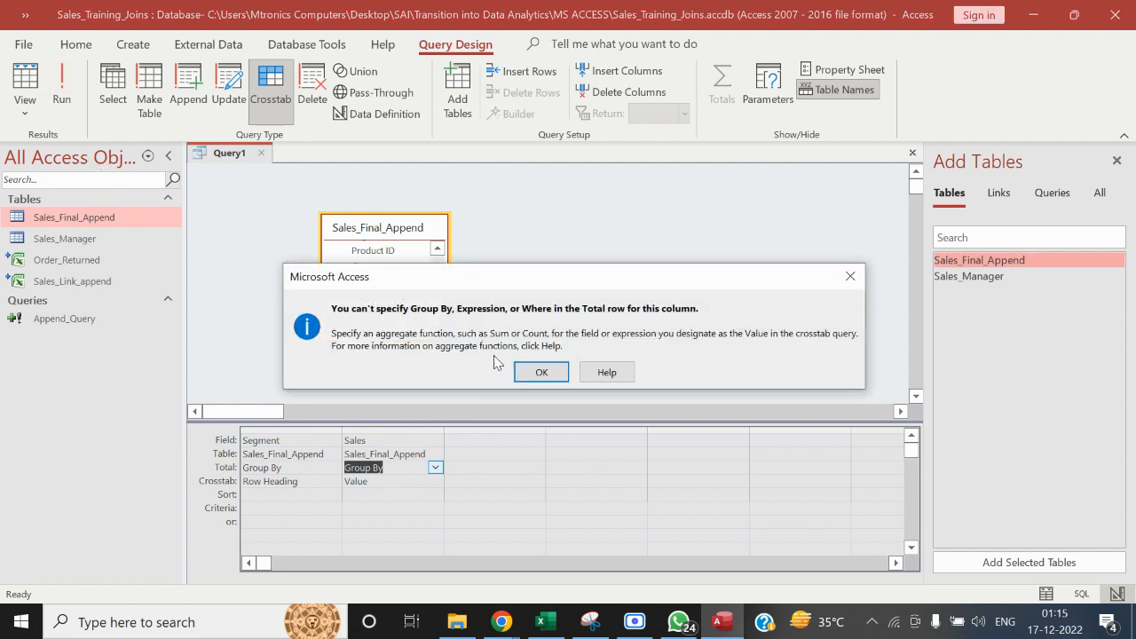
left_click(538, 373)
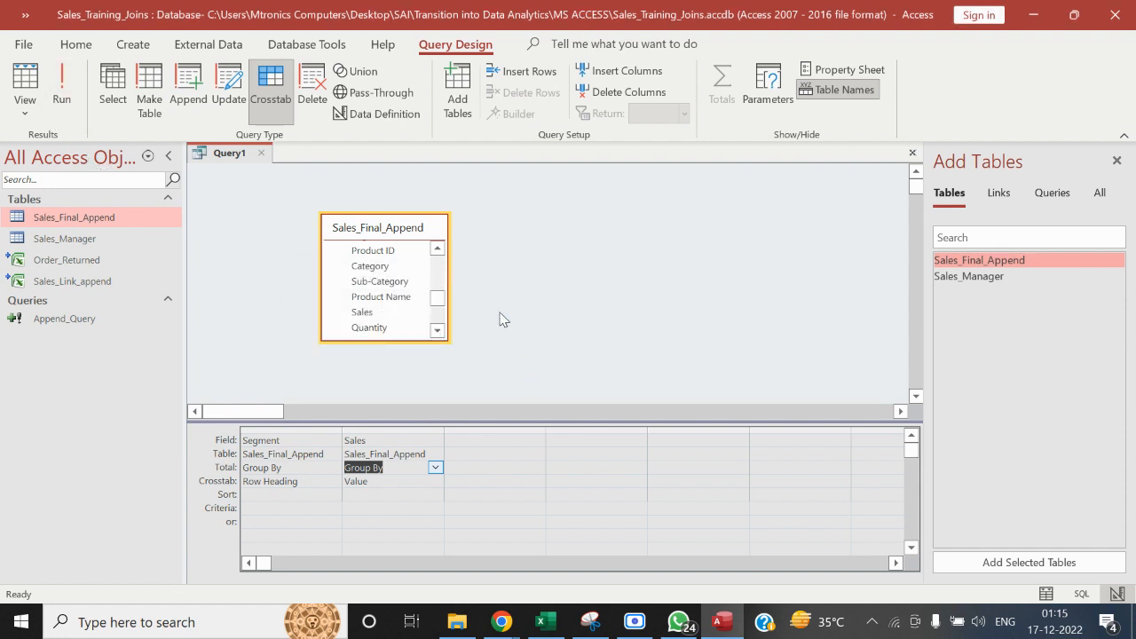
Set the Sales column's Total back to Sum and retry running the crosstab query
left_click(436, 470)
left_click(391, 328)
left_click(625, 265)
left_click(62, 84)
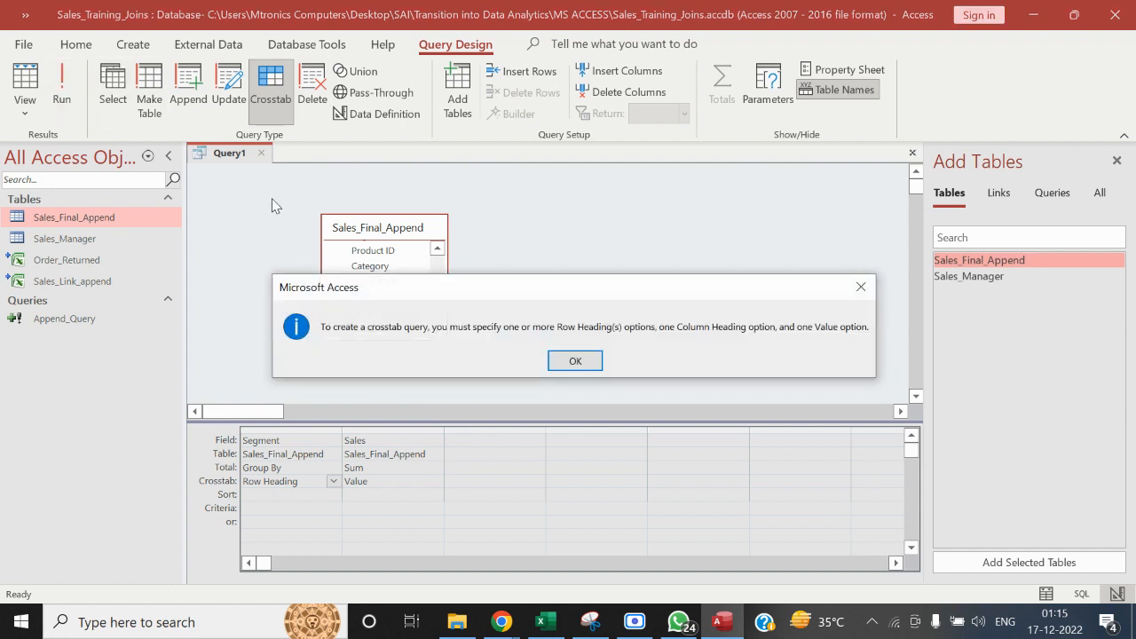
left_click(574, 358)
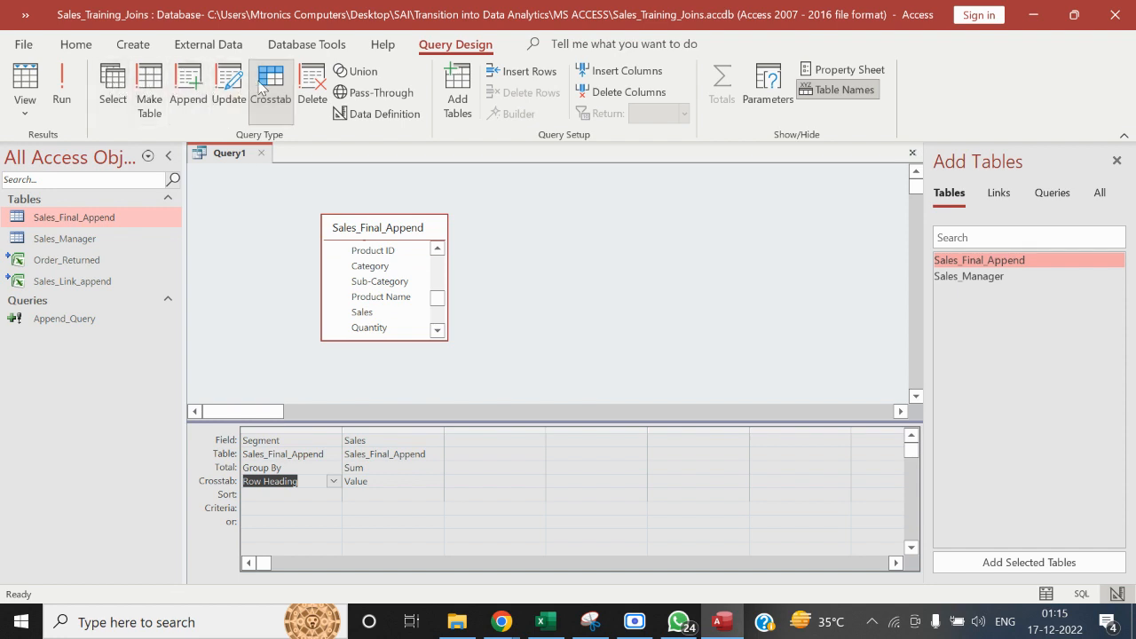
Remove the Sales_Final_Append table from the query design and change the query type to Delete
right_click(403, 225)
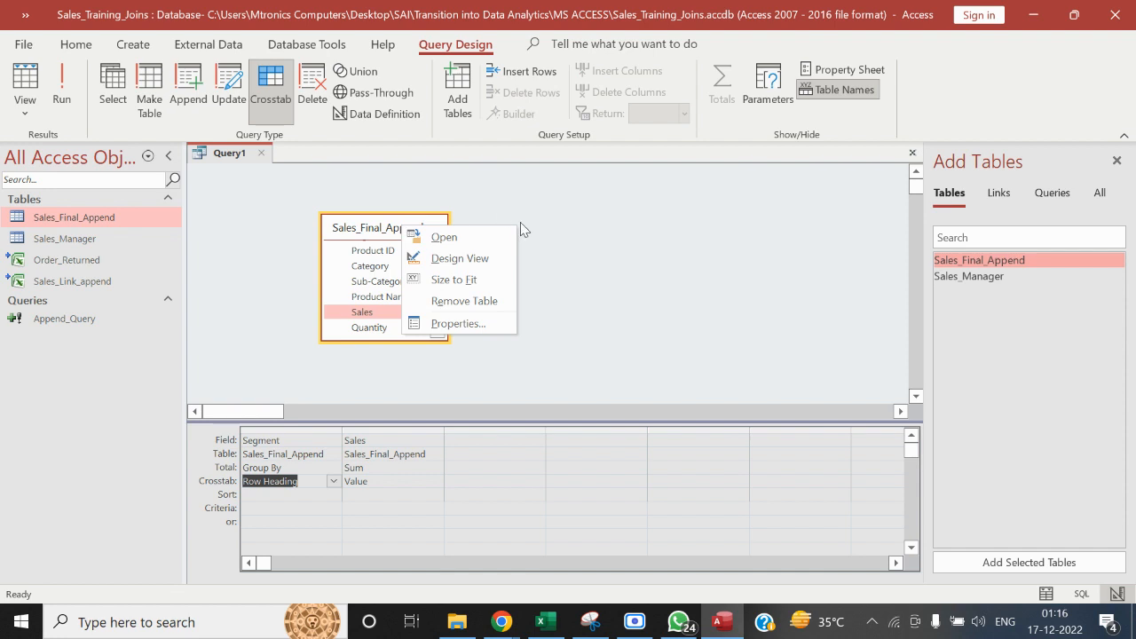
left_click(497, 301)
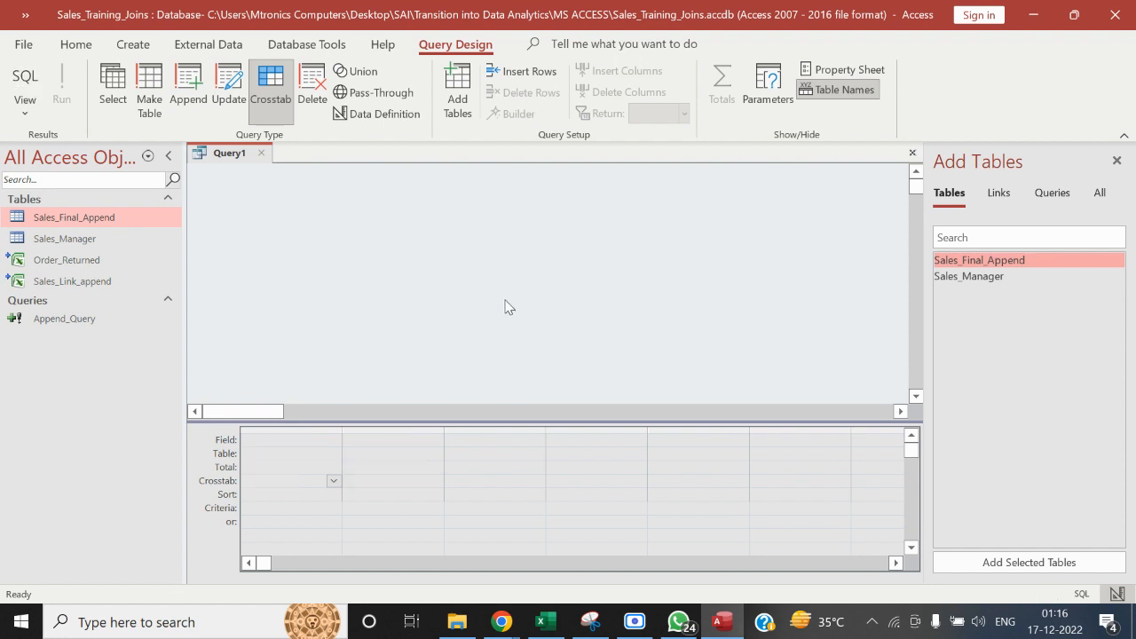
left_click(313, 78)
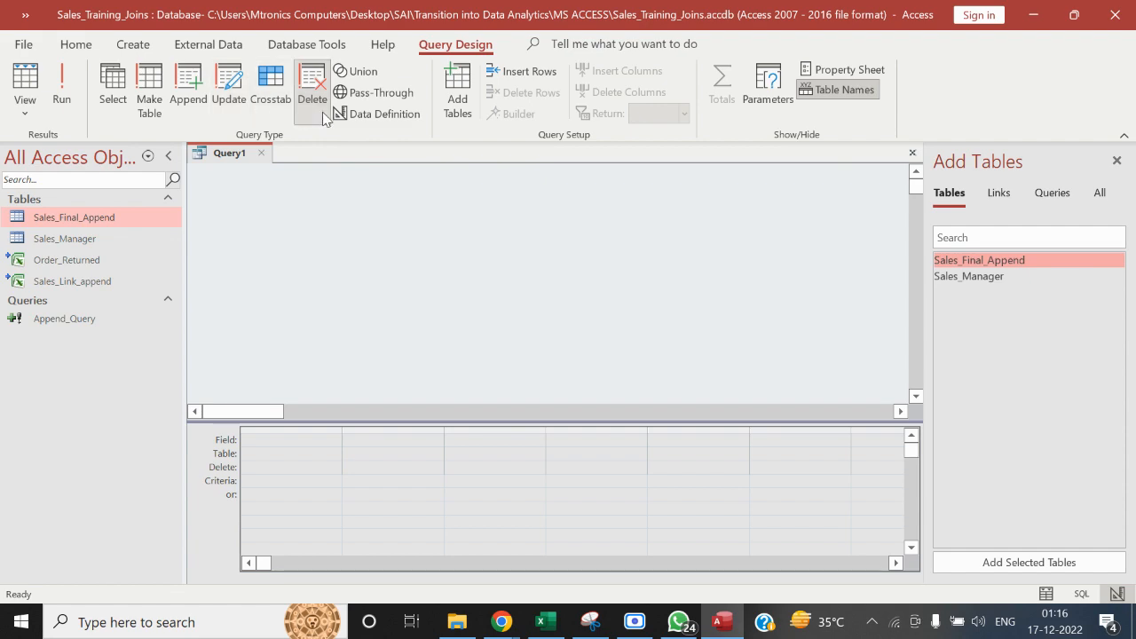
Briefly open and close the Sales_Final_Append datasheet, and add that table to the delete query's design
double_click(98, 218)
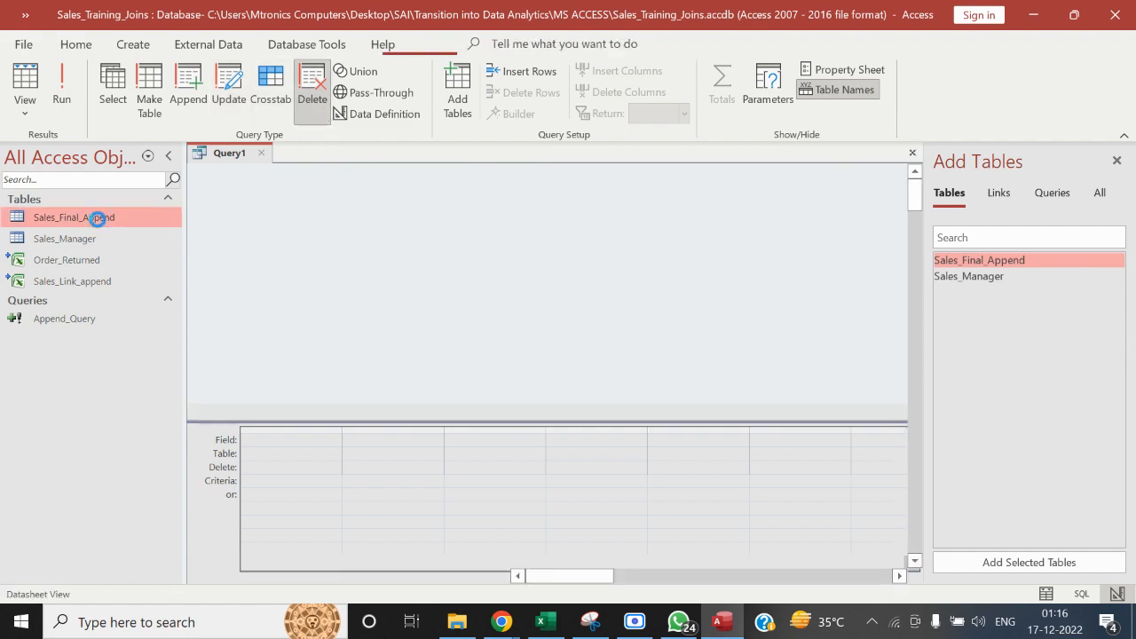
left_click(407, 153)
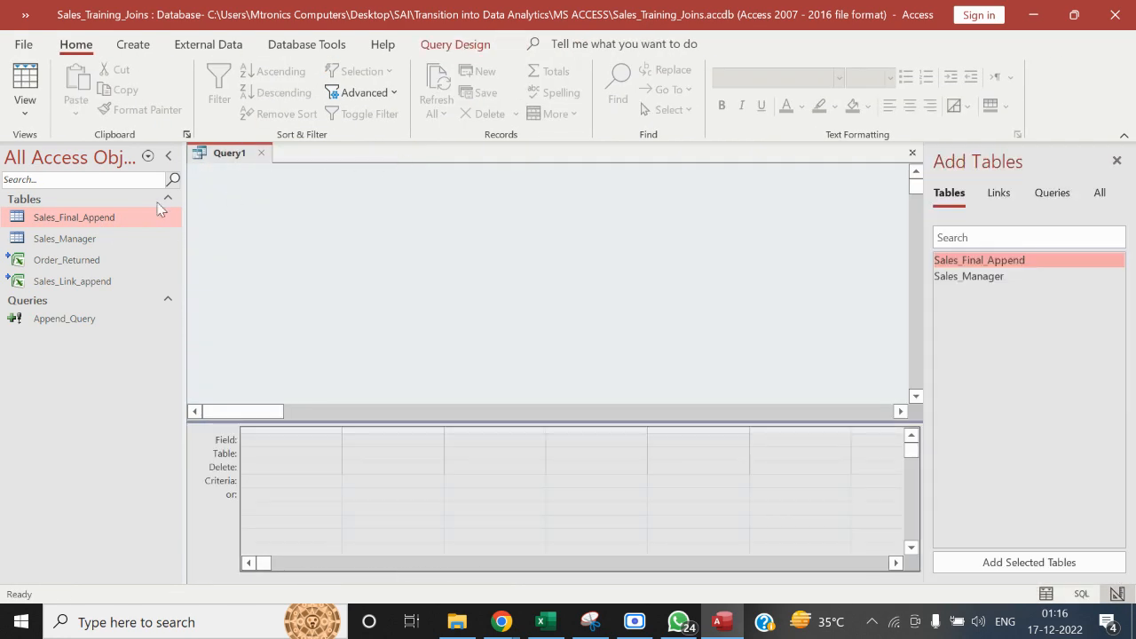
left_click_drag(160, 209, 235, 233)
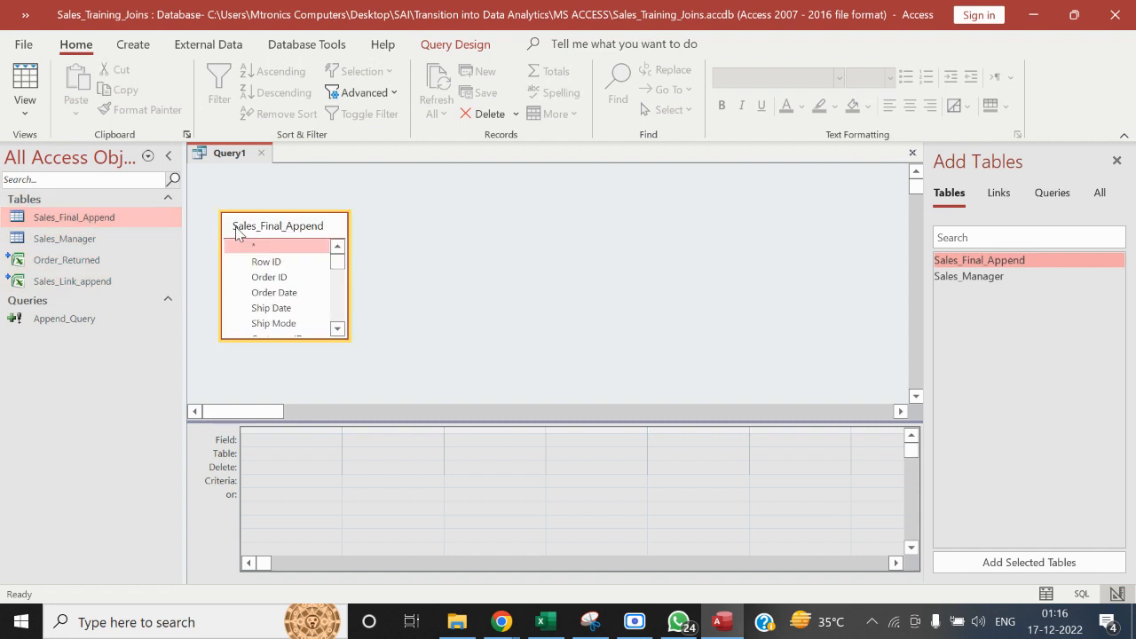
left_click(458, 47)
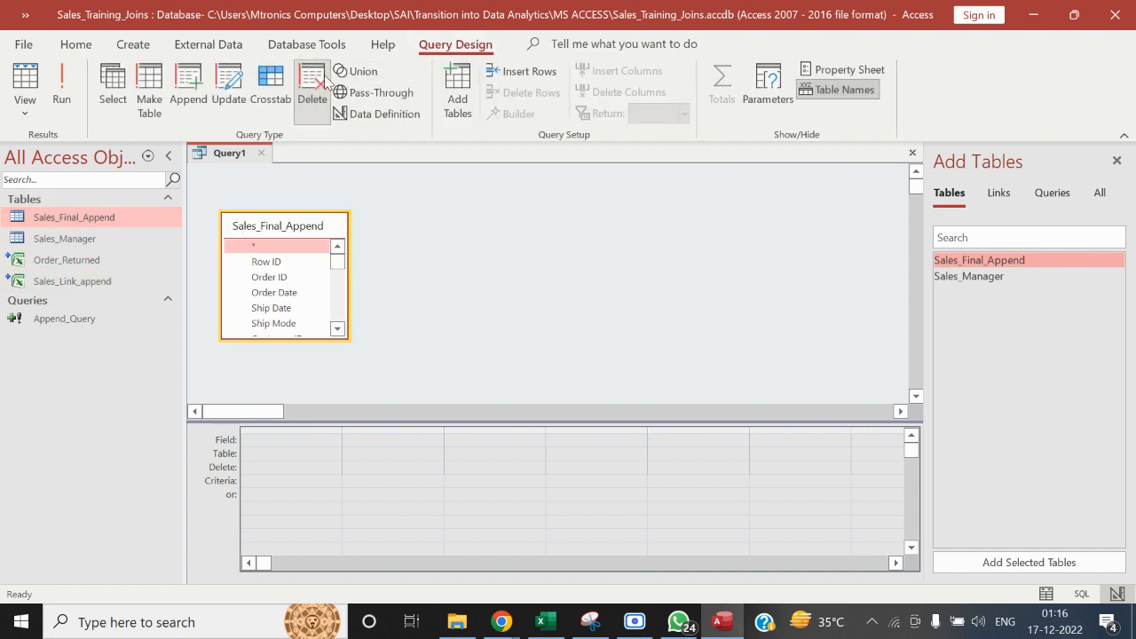
Add the Row ID field with the criterion Is Null to the delete query and run it, accepting the deletion
double_click(288, 262)
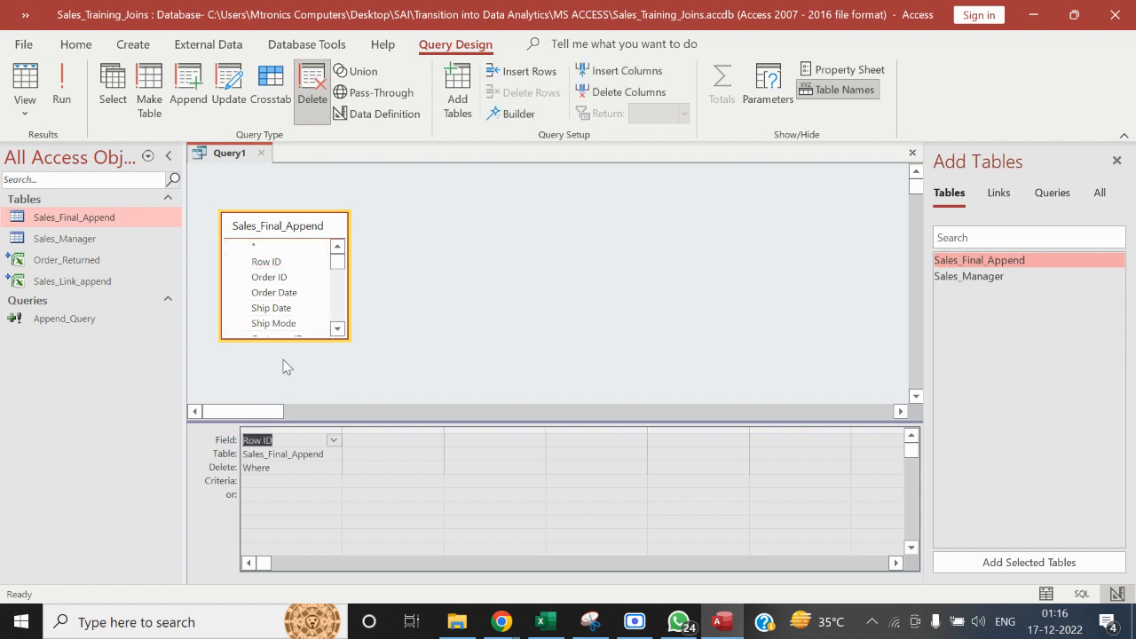
left_click(266, 481)
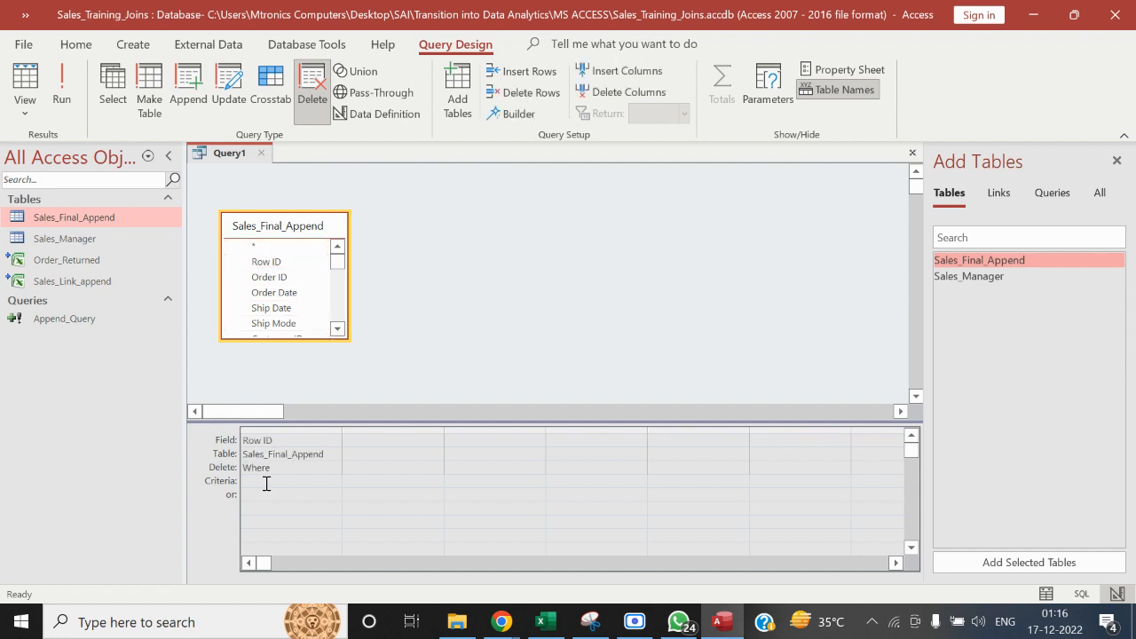
type("Is Null")
left_click(64, 89)
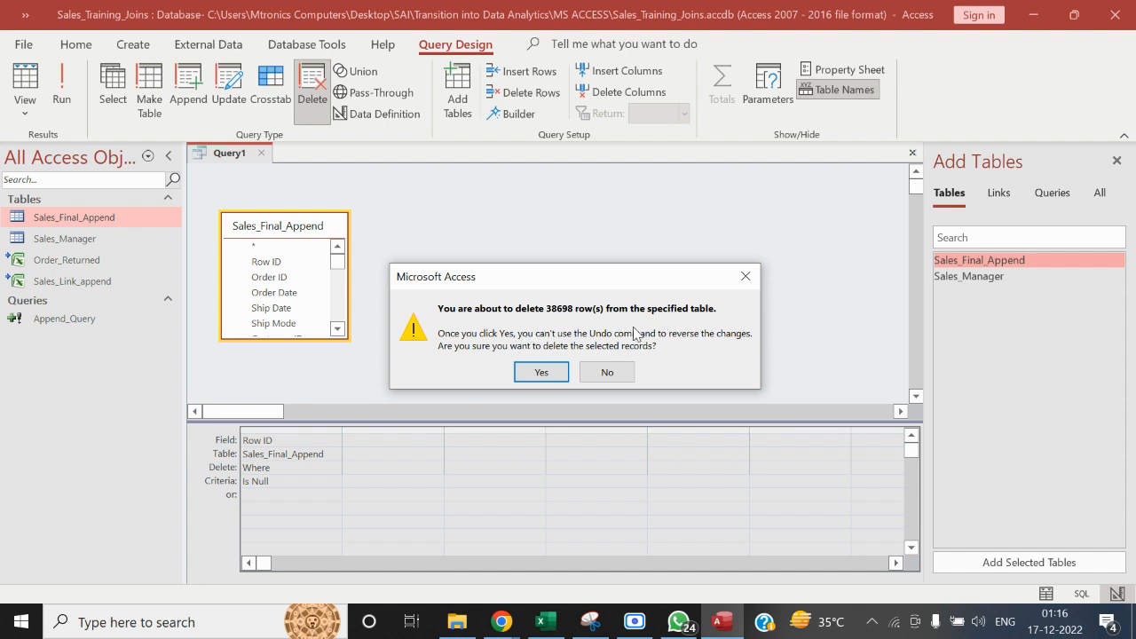
left_click(542, 377)
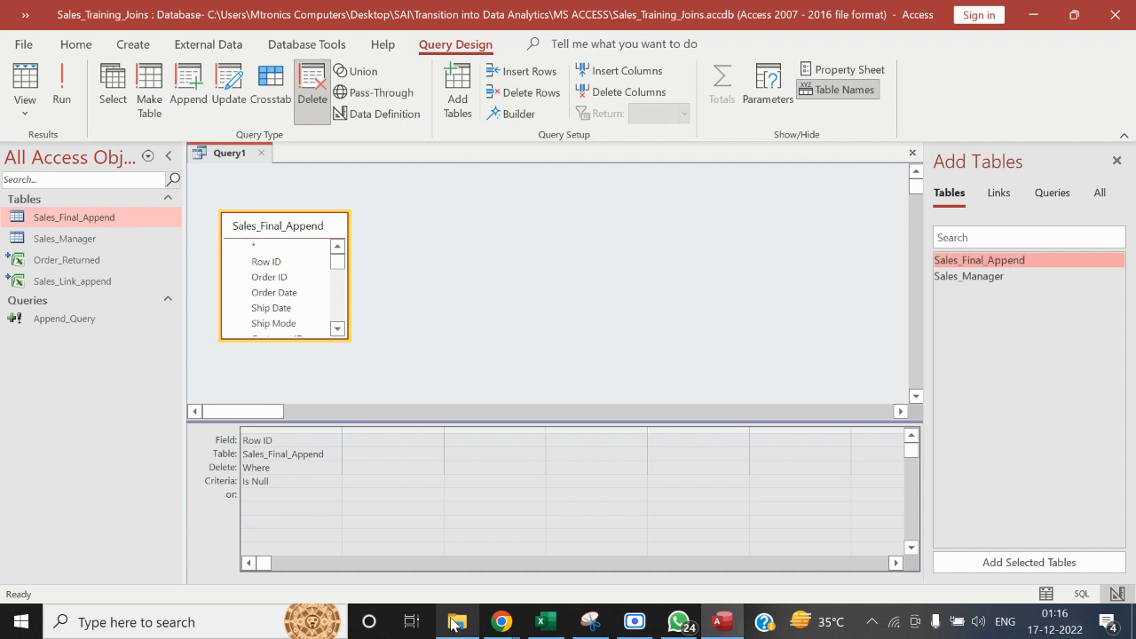
Save the delete query as Delete Null and close its design
mouse_move(454, 624)
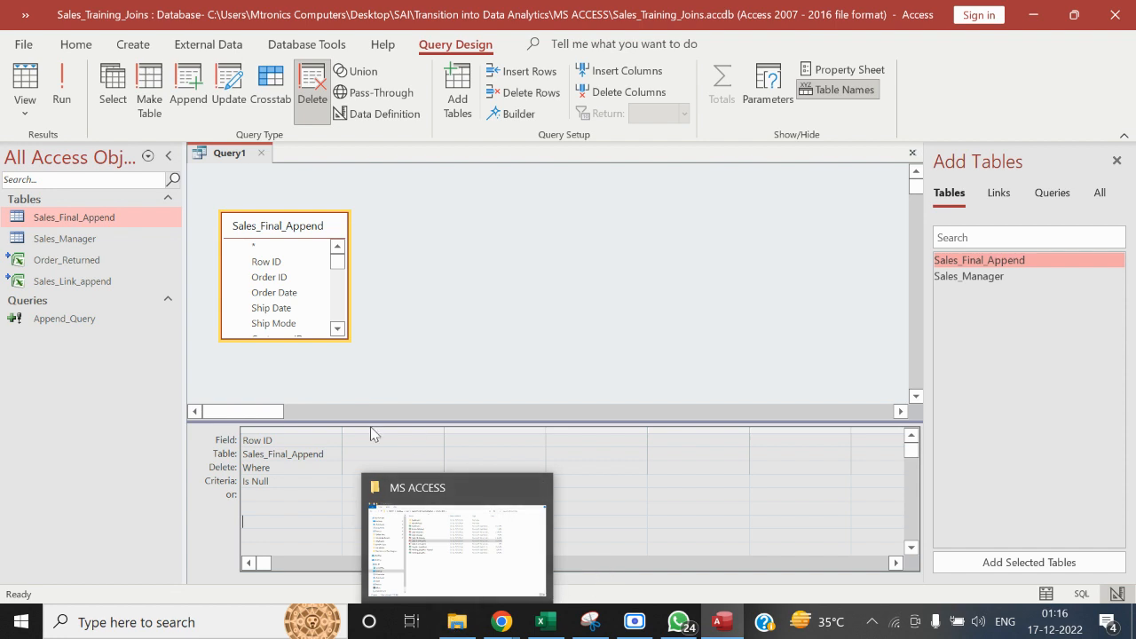
right_click(226, 153)
left_click(259, 159)
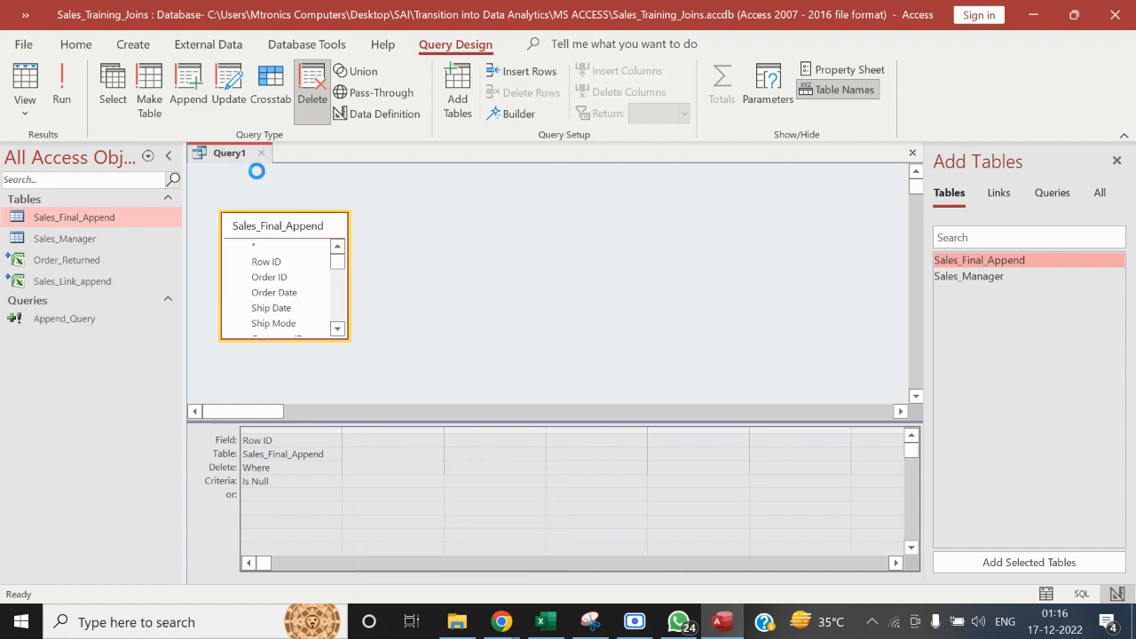
type("Delete Null")
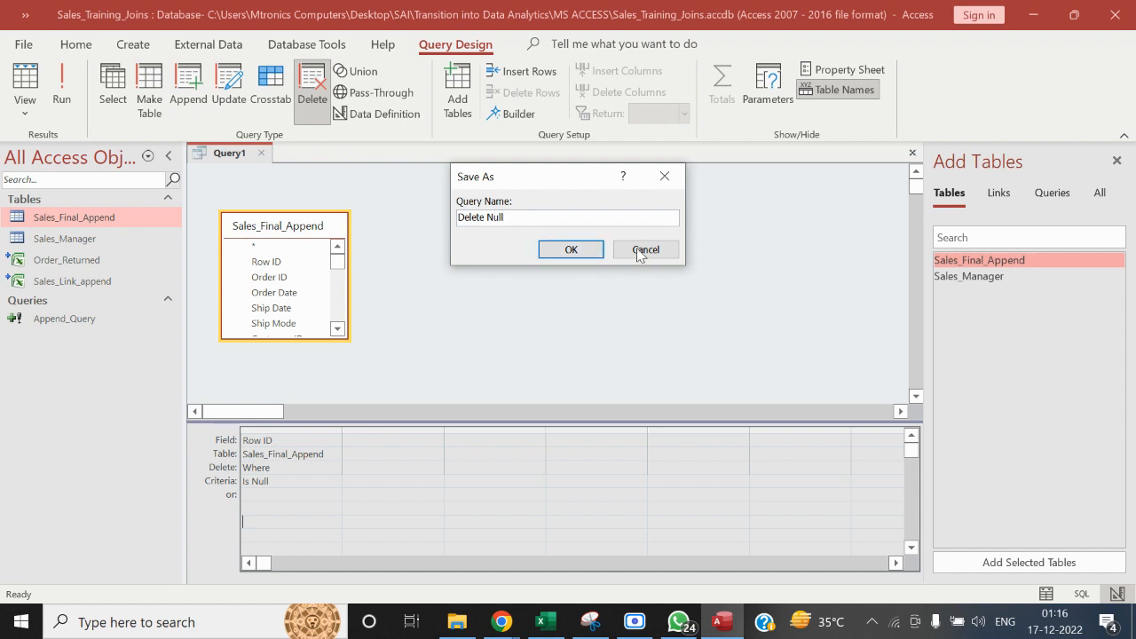
left_click(572, 250)
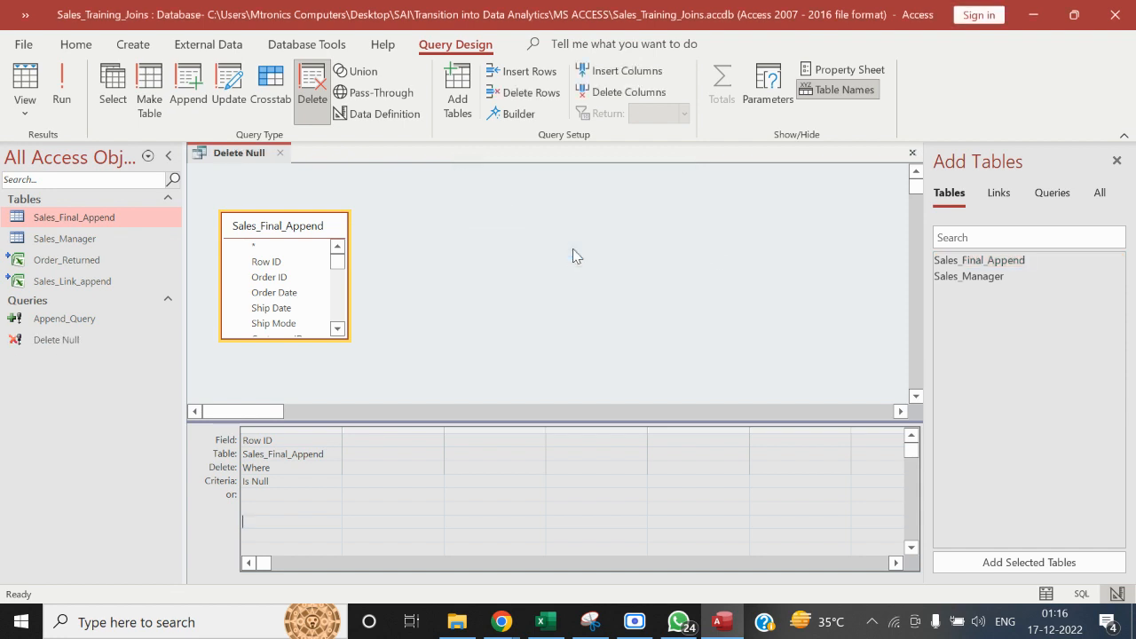
left_click(22, 344)
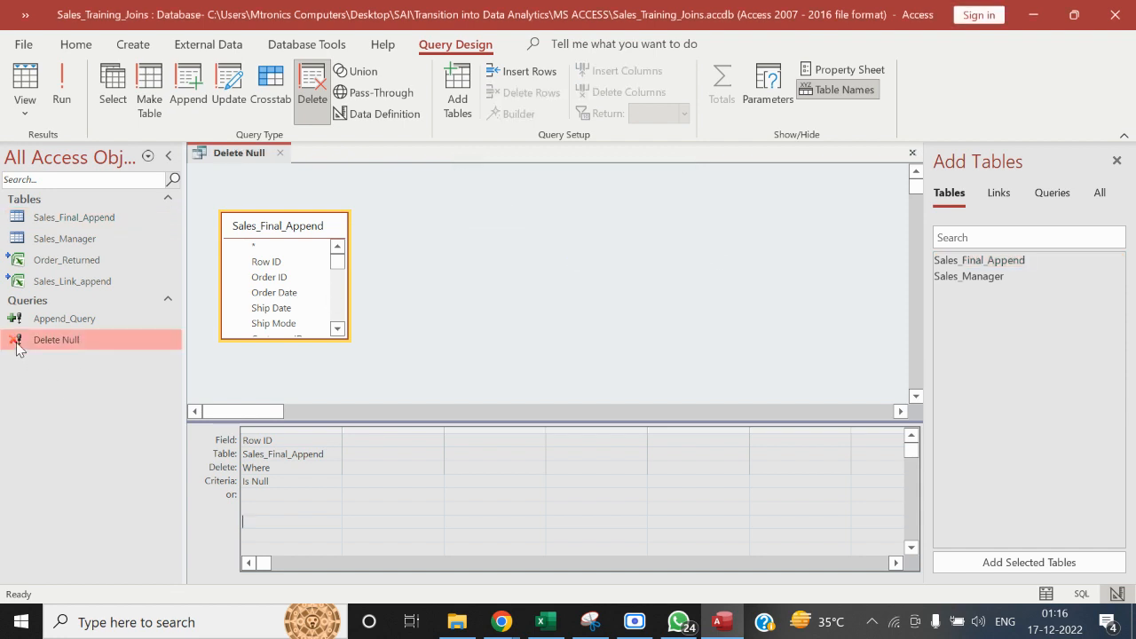
left_click(280, 152)
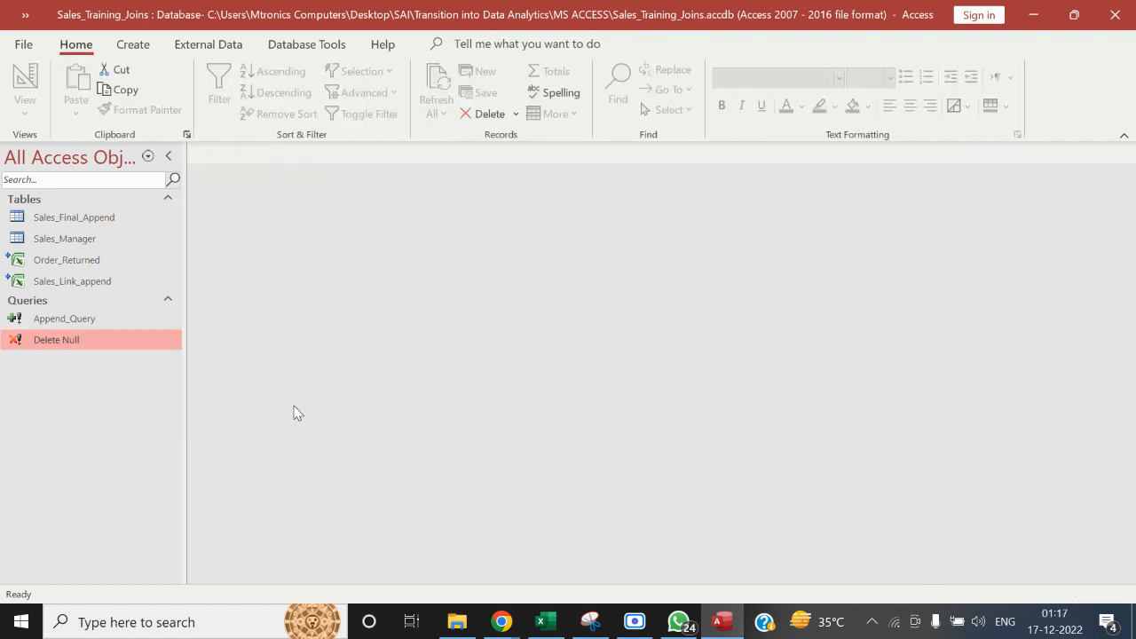
left_click(721, 625)
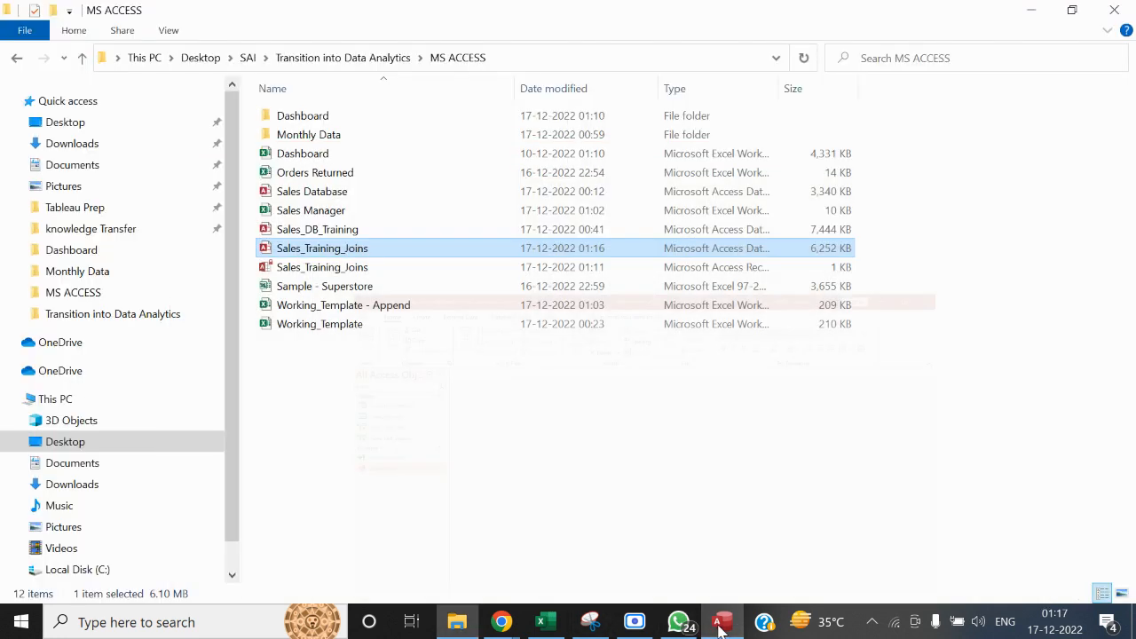
left_click(721, 628)
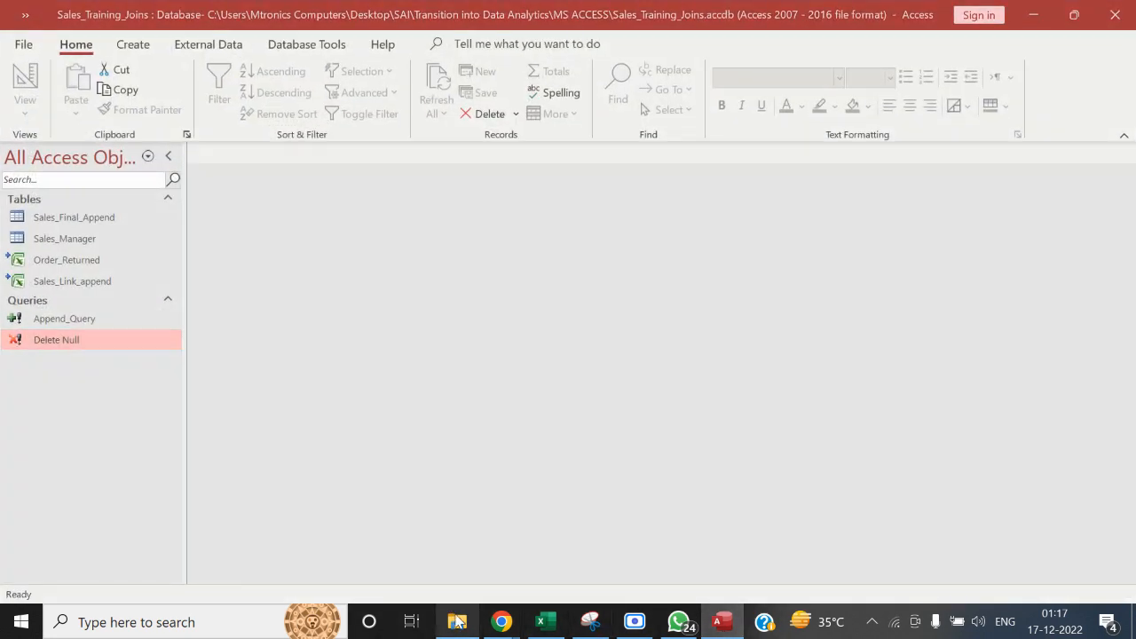
left_click(457, 622)
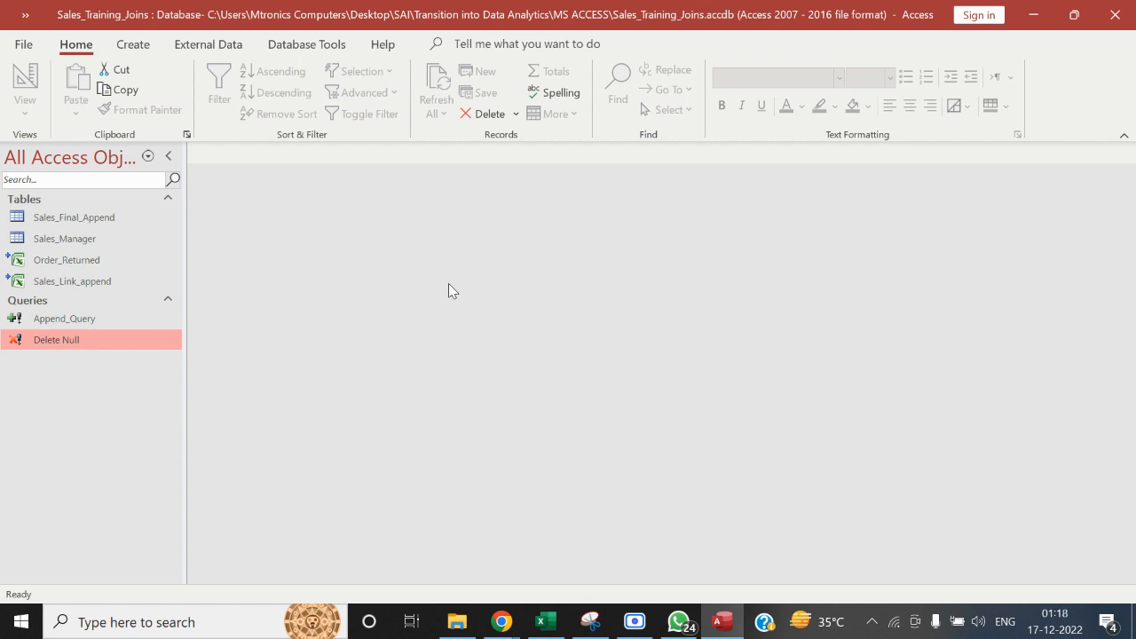
Switch to the Google Meet call in Chrome, leave it after muting the microphone, and close the browser window
mouse_move(501, 621)
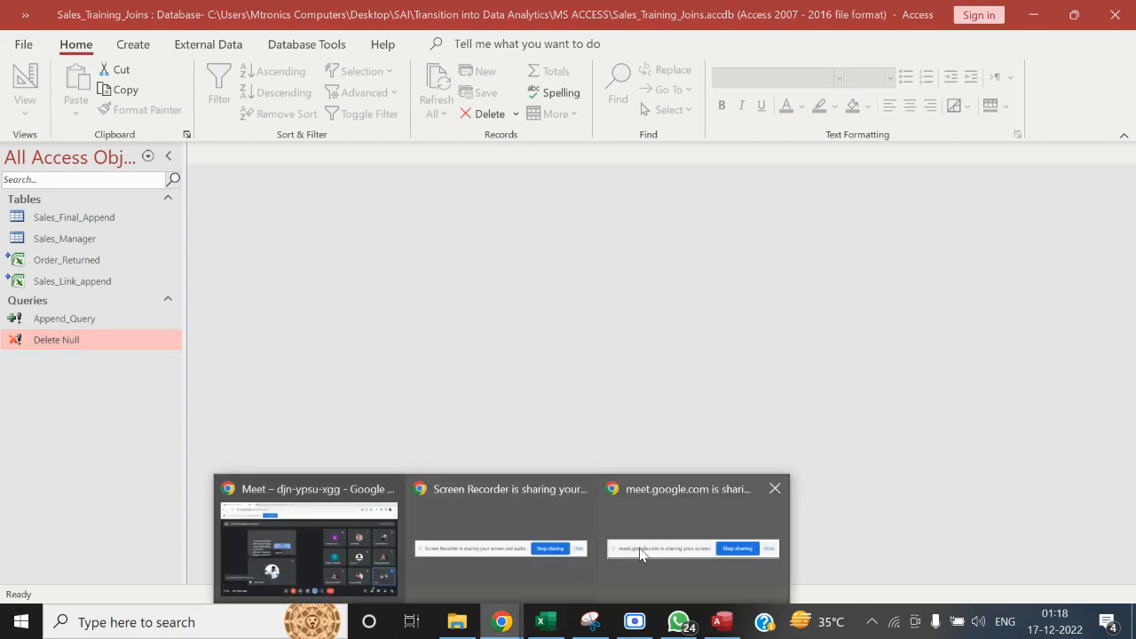
left_click(380, 542)
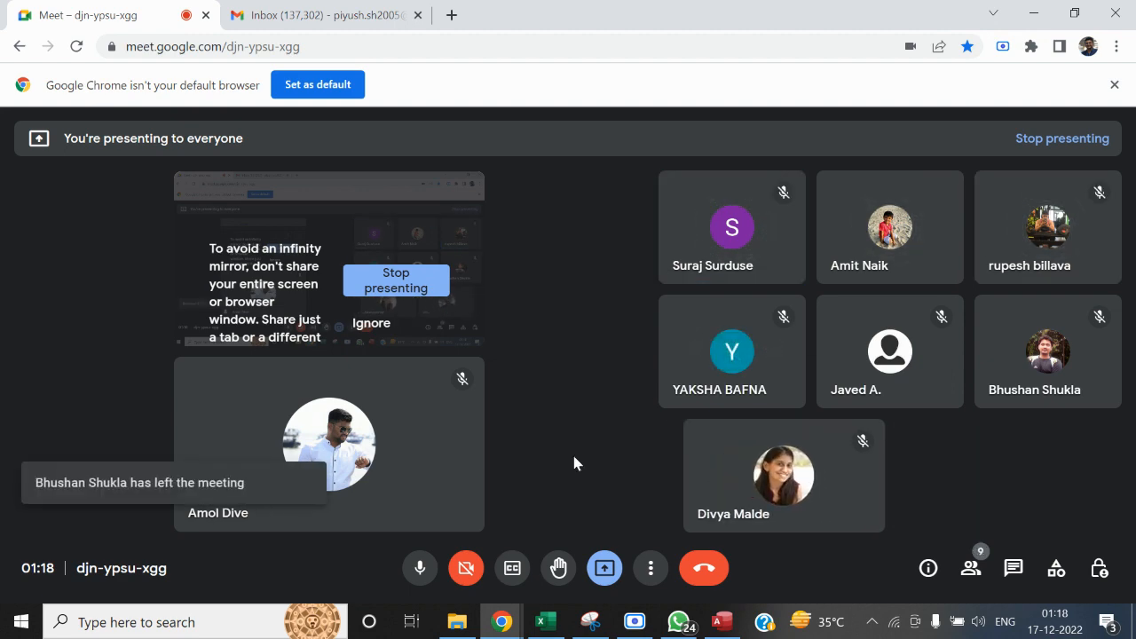
left_click(410, 571)
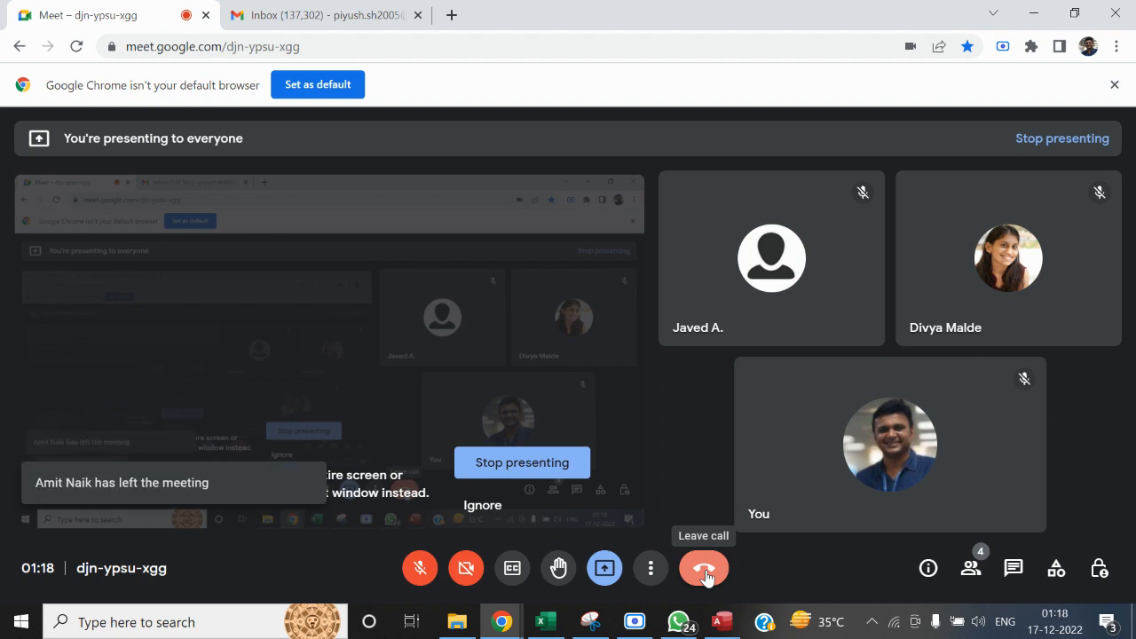
left_click(704, 572)
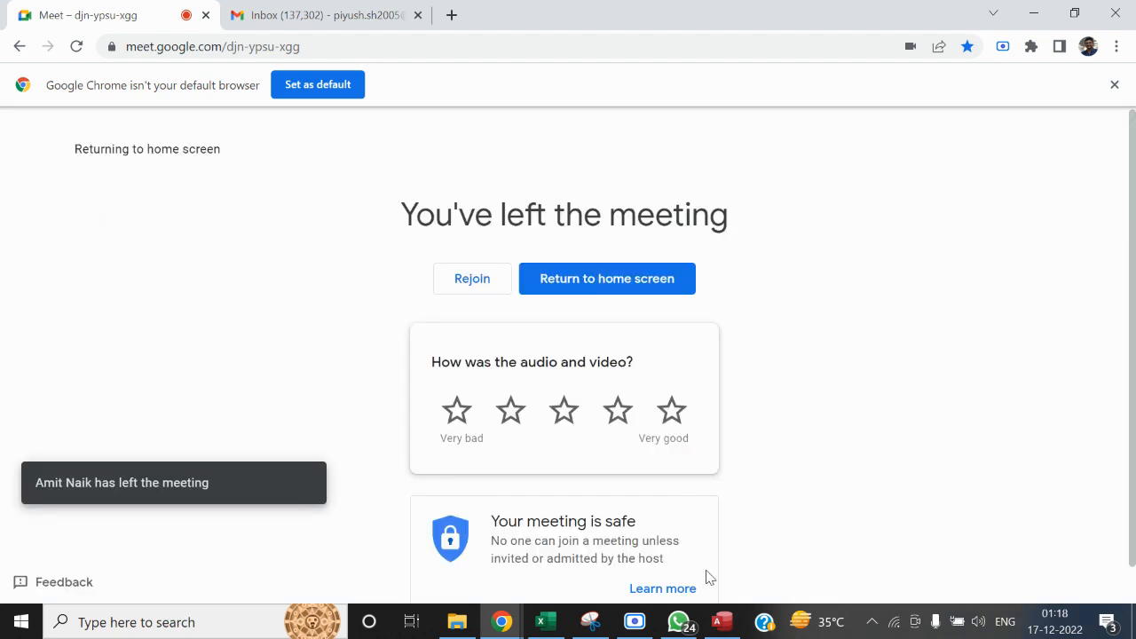
left_click(1127, 9)
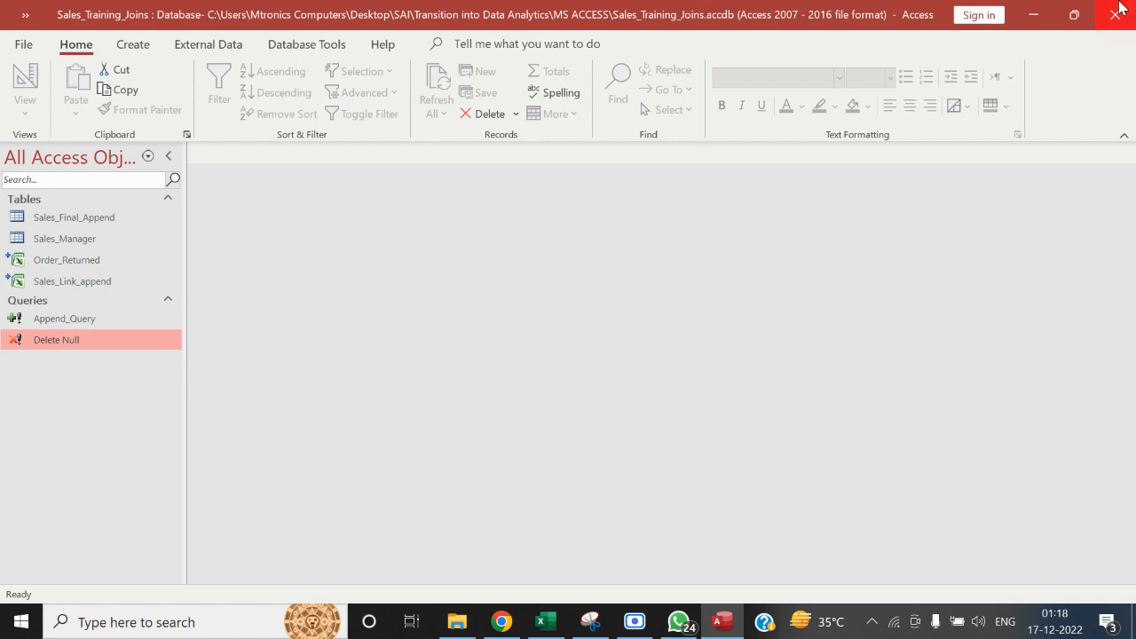
Close the Sales_Training_Joins database and open Sales_DB_Training from the MS ACCESS folder
left_click(1117, 9)
left_click(446, 410)
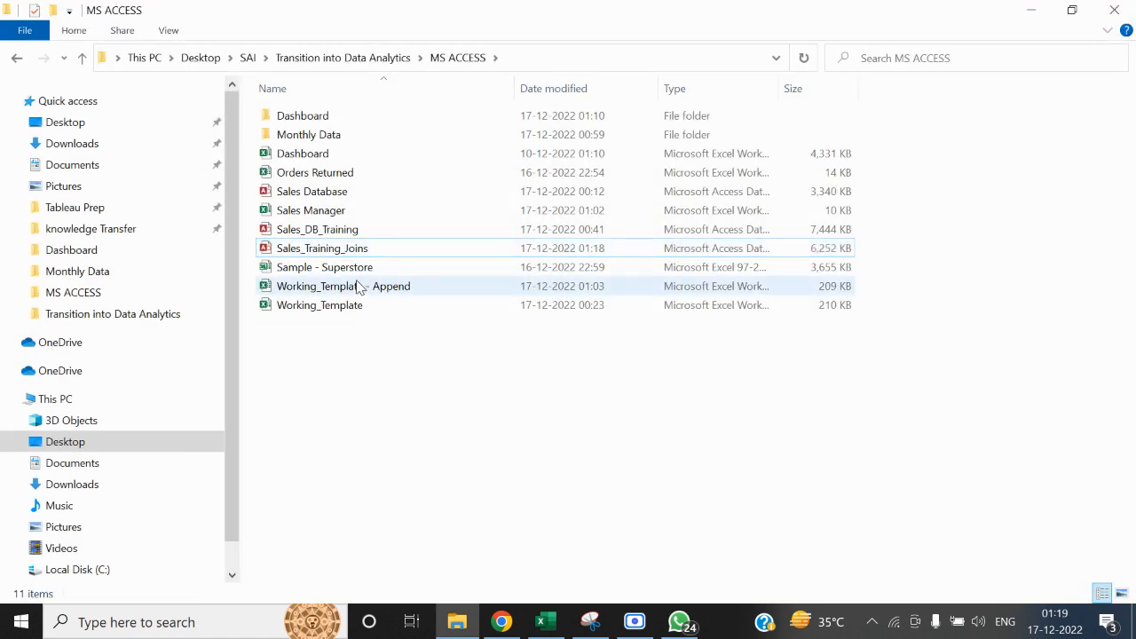
double_click(339, 226)
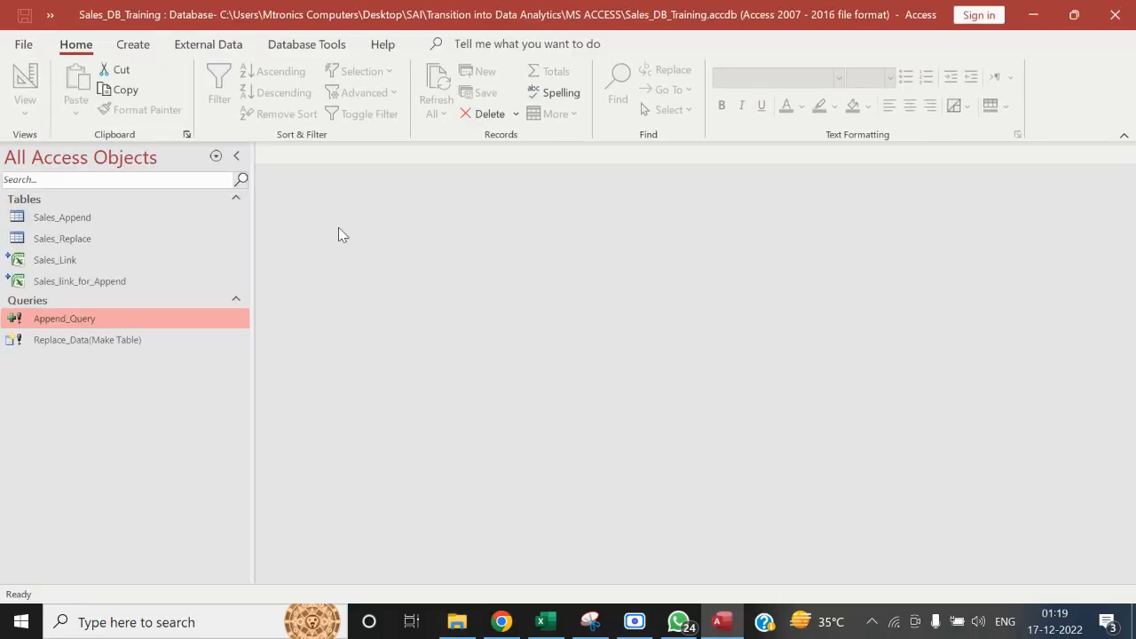
Examine the design of the Replace_Data(Make Table) query and close it without changes
left_click(140, 341)
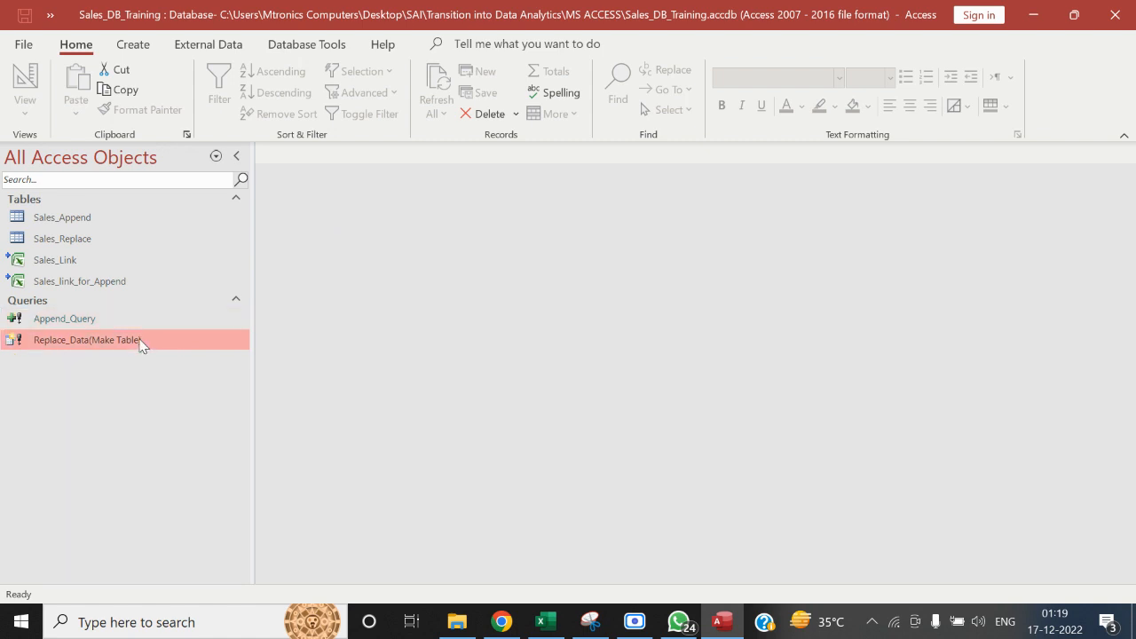
right_click(141, 341)
left_click(217, 110)
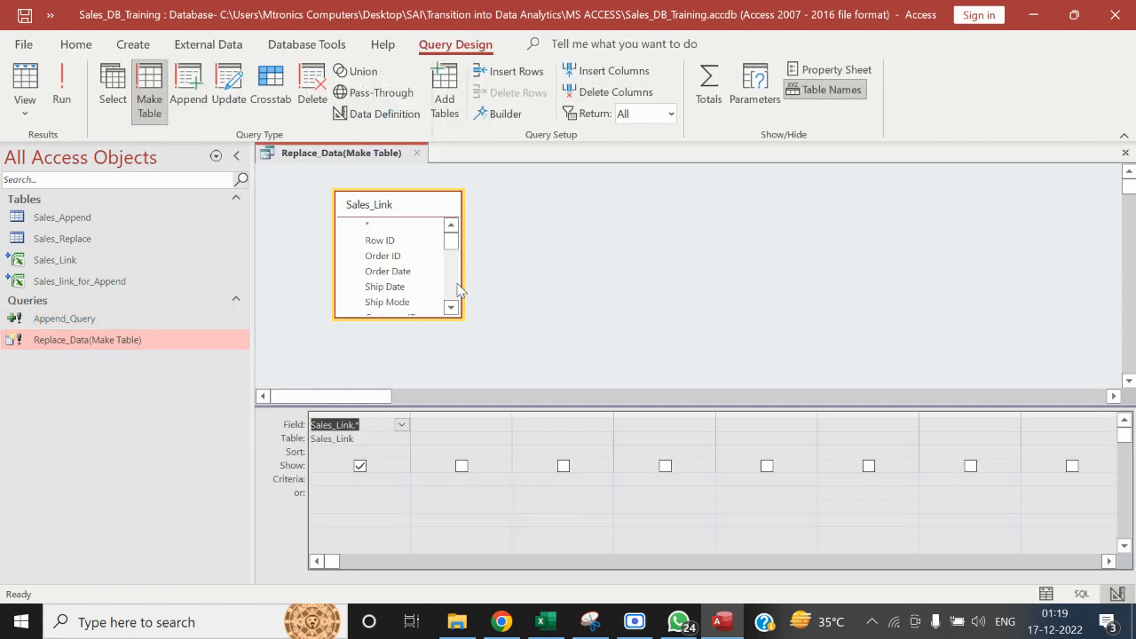
left_click(86, 240)
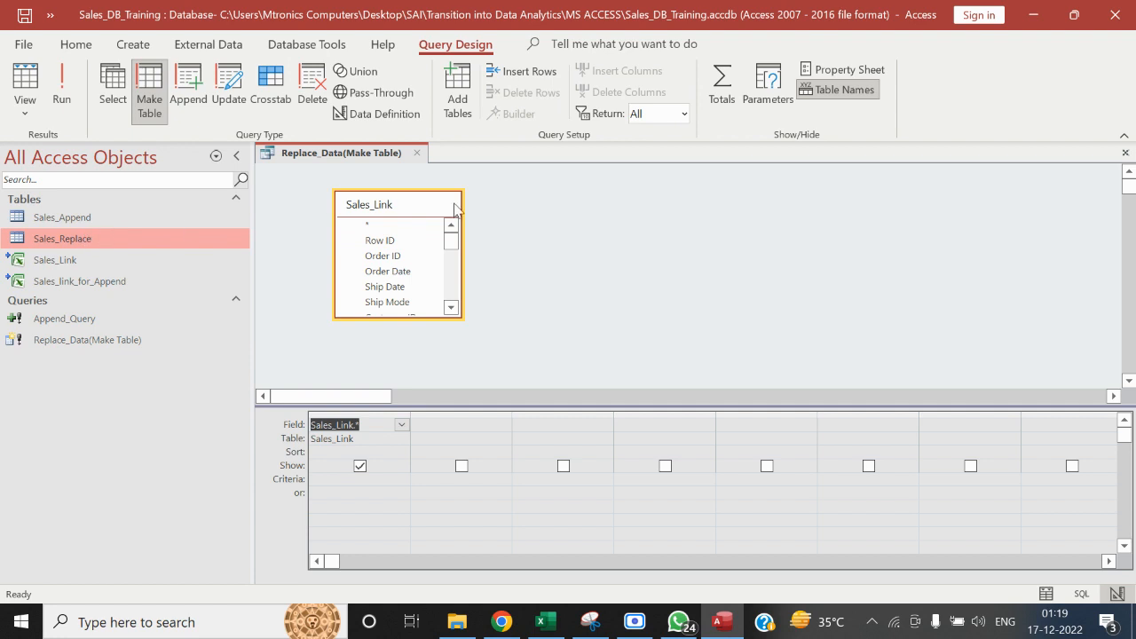
left_click(415, 155)
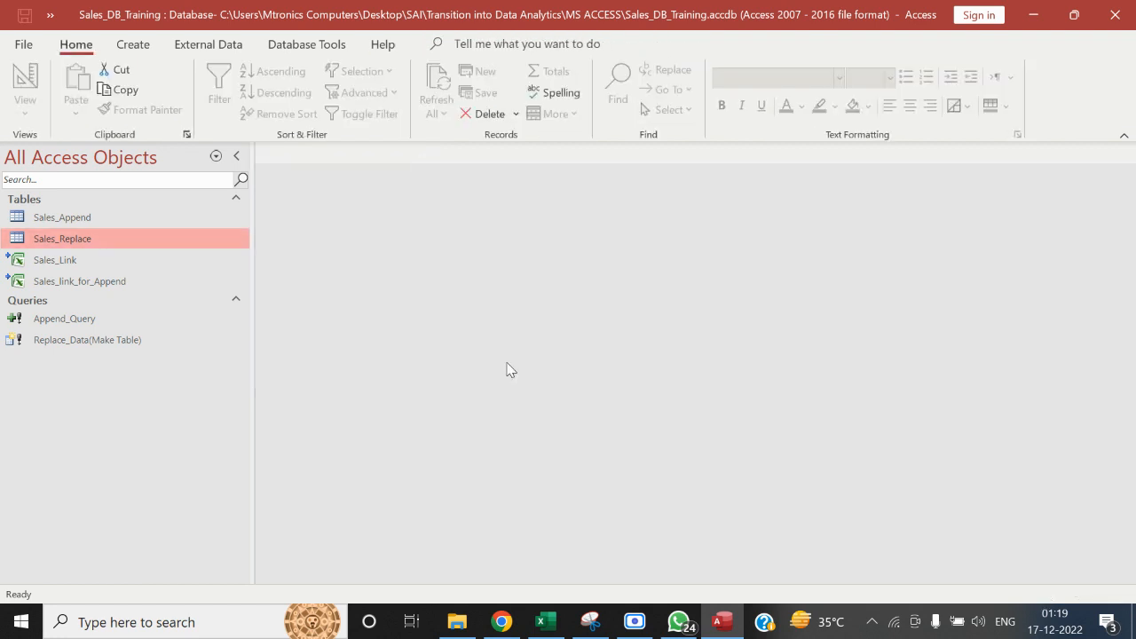